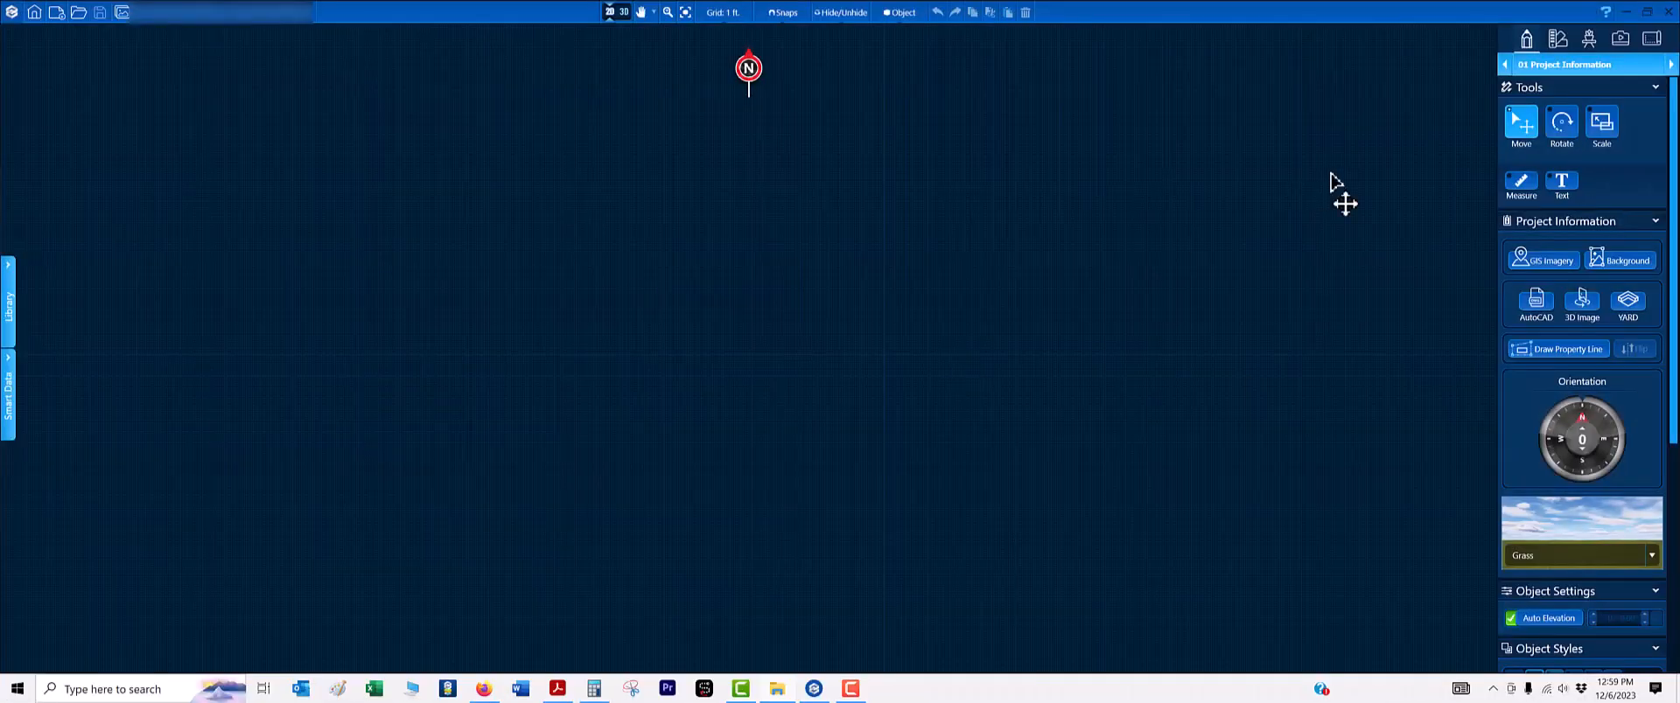
# - Import the survey plan image from the project folder as the background image
pyautogui.click(1614, 262)
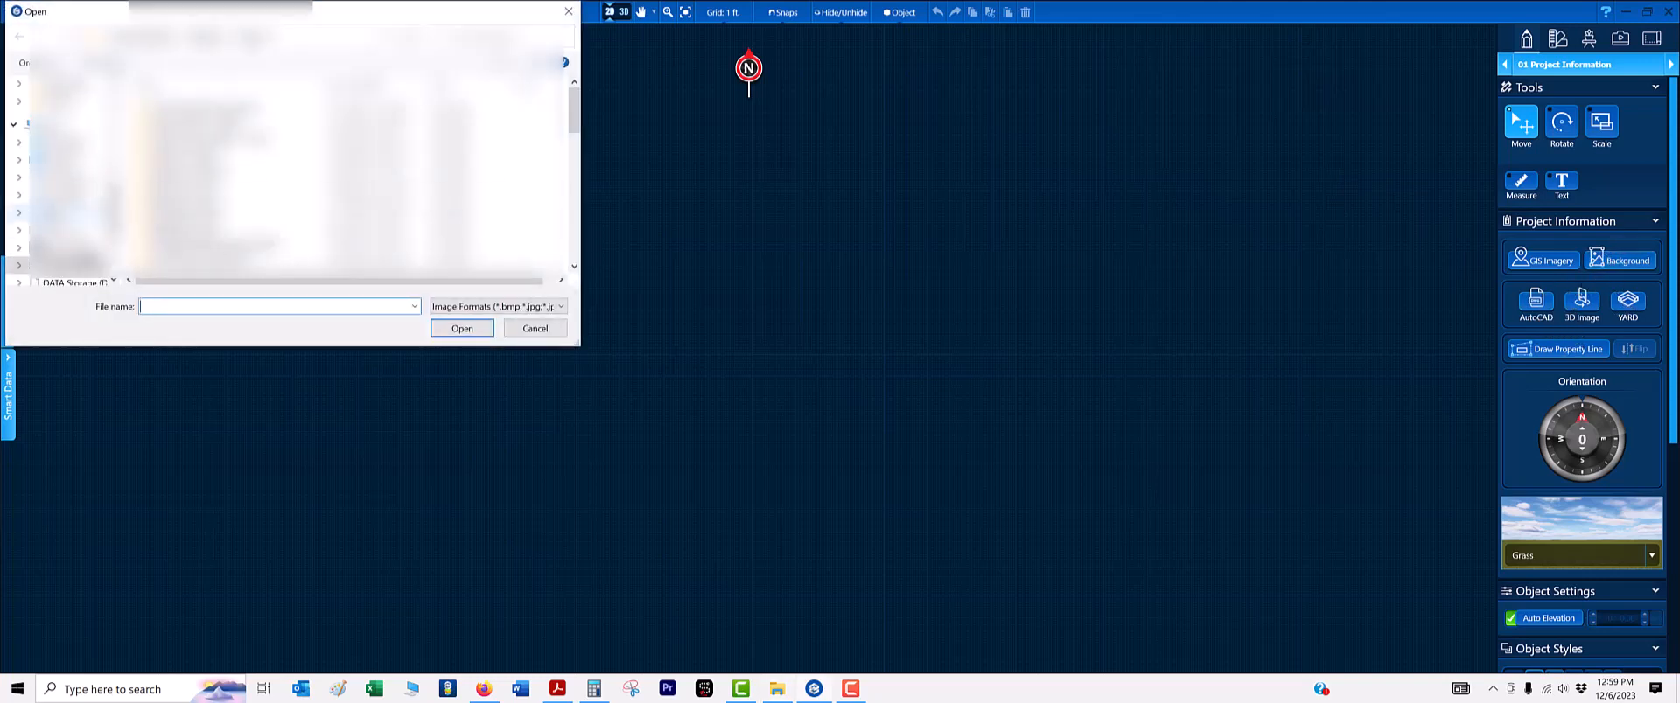
pyautogui.scroll(-5, 84, 254)
pyautogui.click(80, 222)
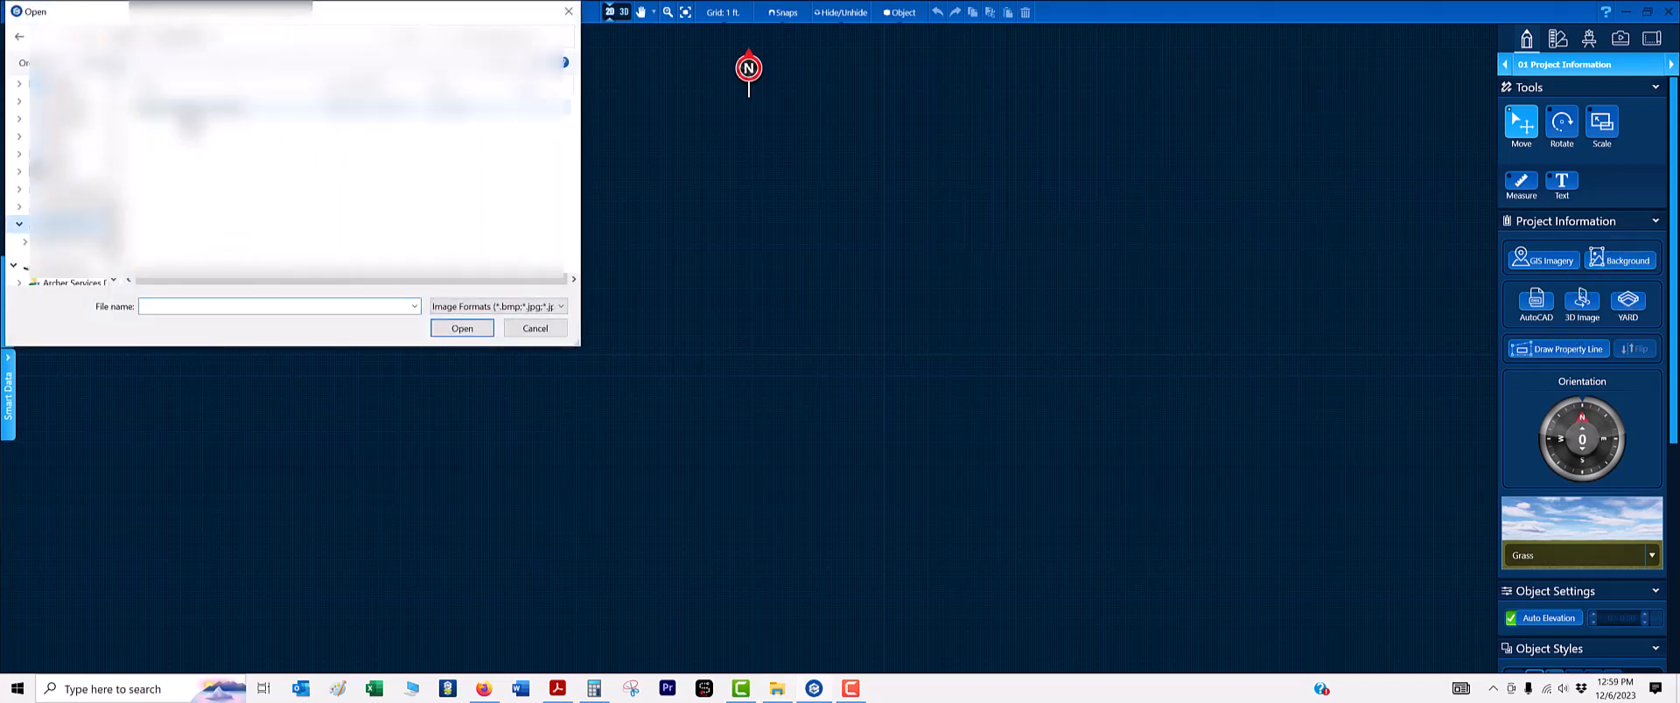
pyautogui.doubleClick(192, 110)
pyautogui.doubleClick(215, 125)
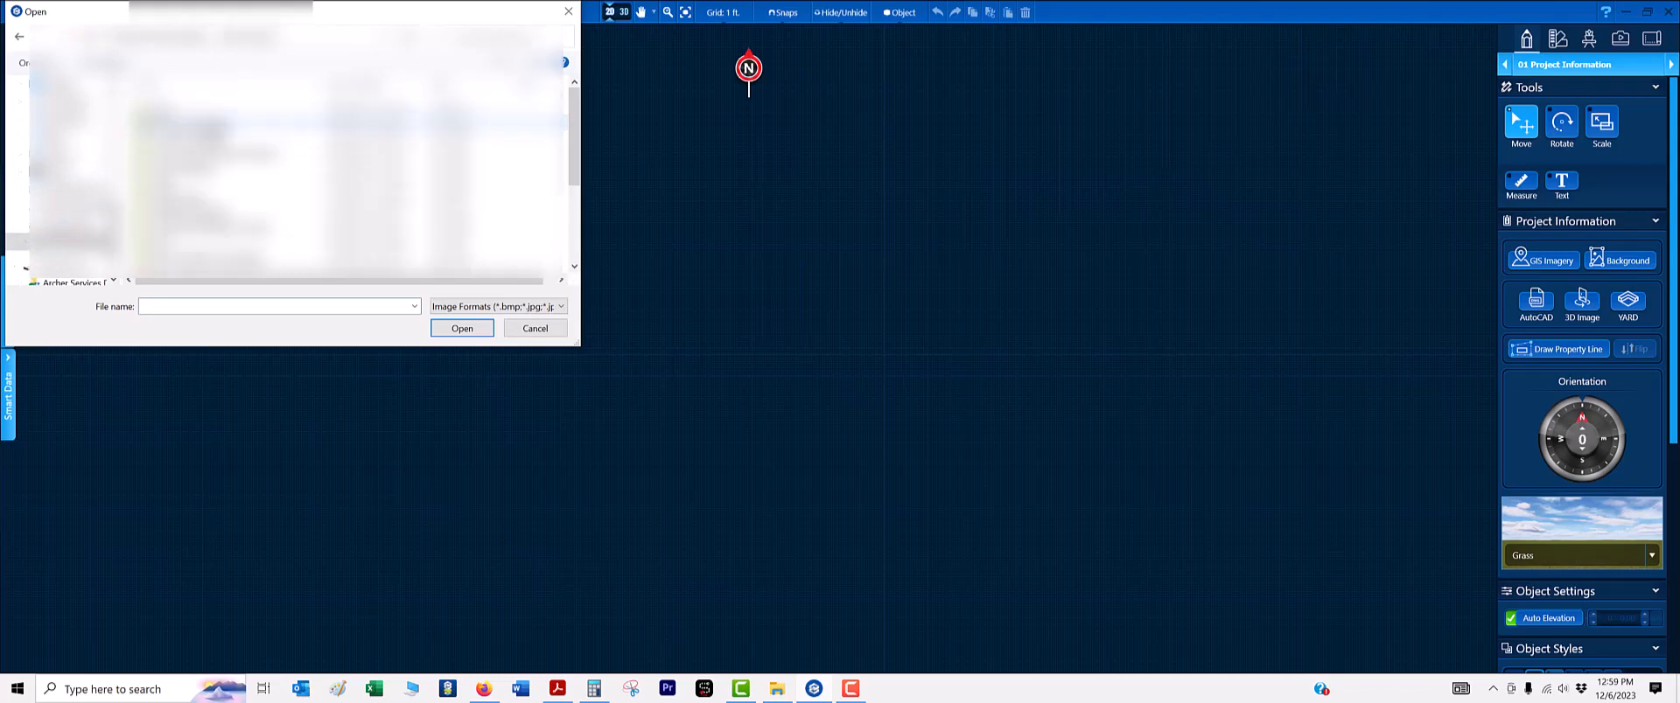
pyautogui.doubleClick(220, 184)
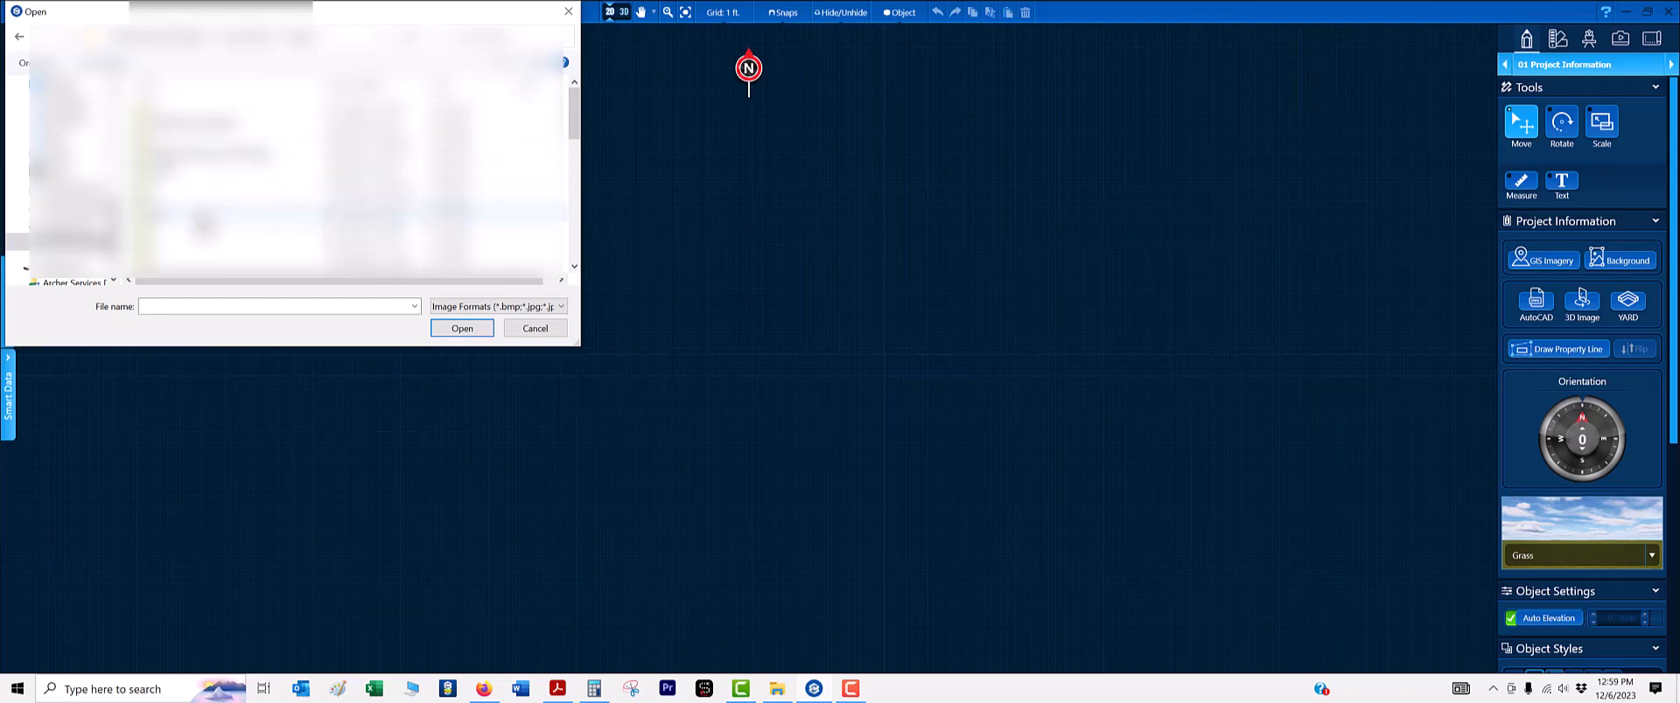
pyautogui.scroll(-1, 194, 207)
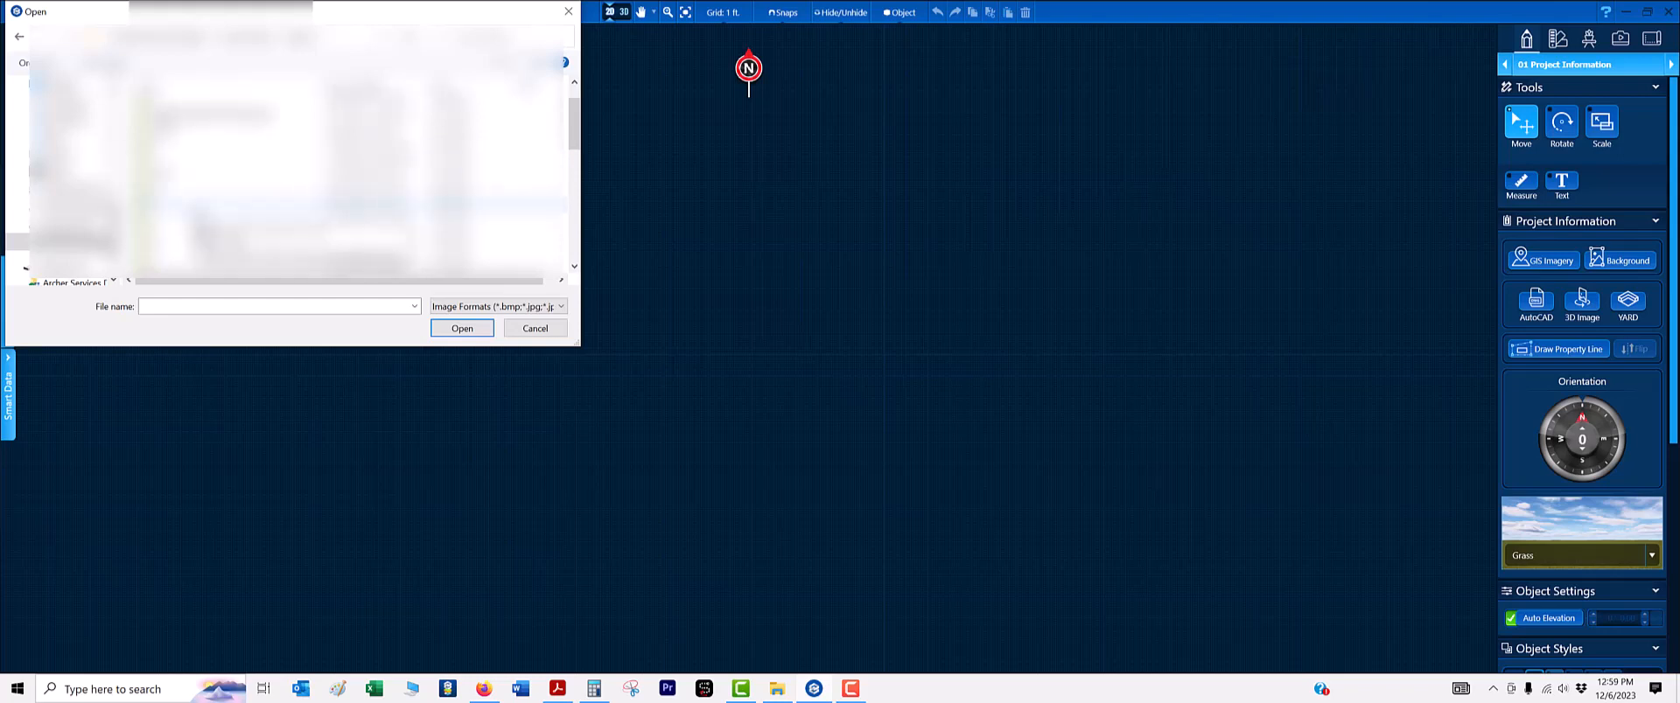
pyautogui.scroll(3, 194, 207)
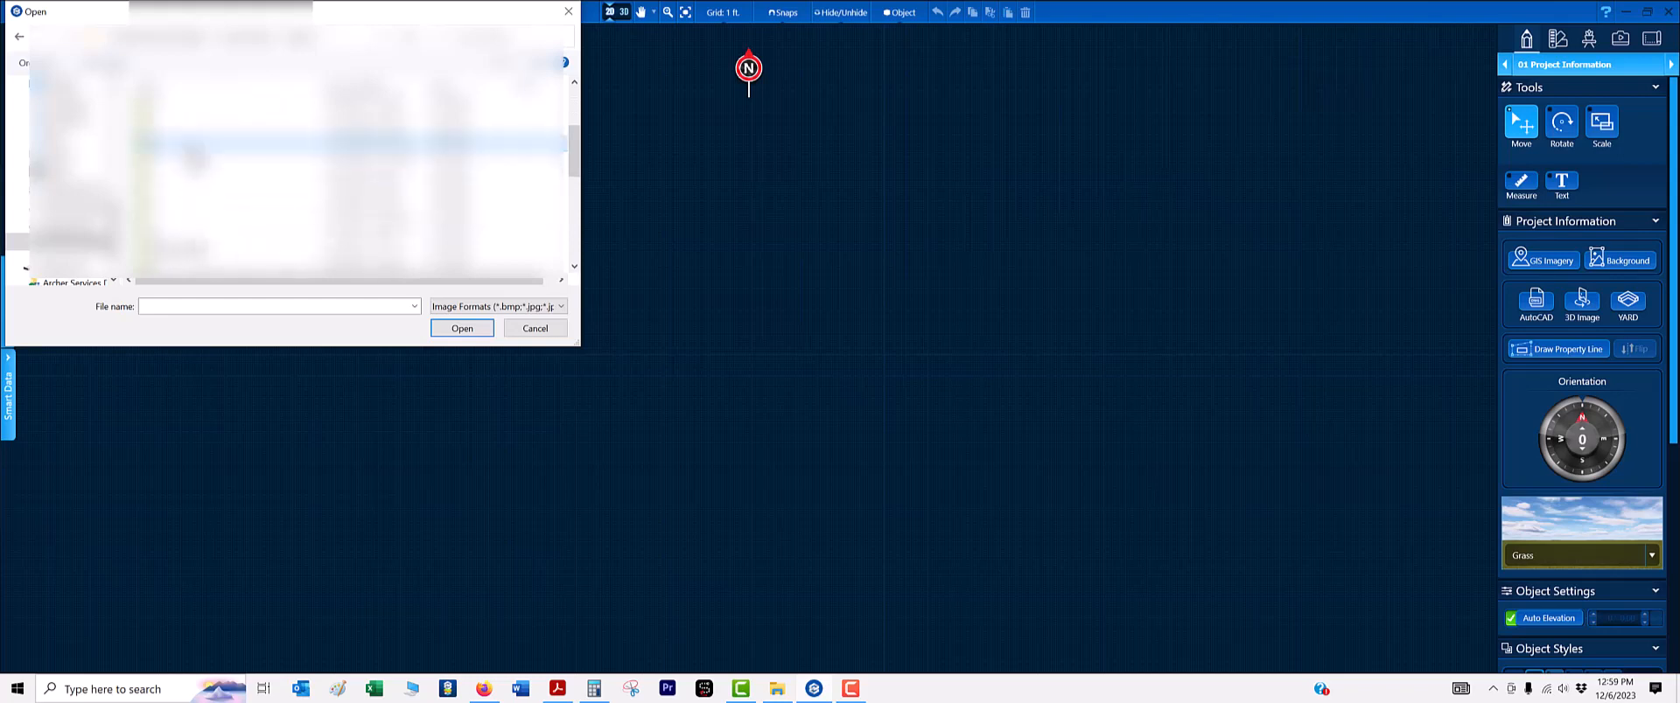
pyautogui.scroll(-3, 297, 175)
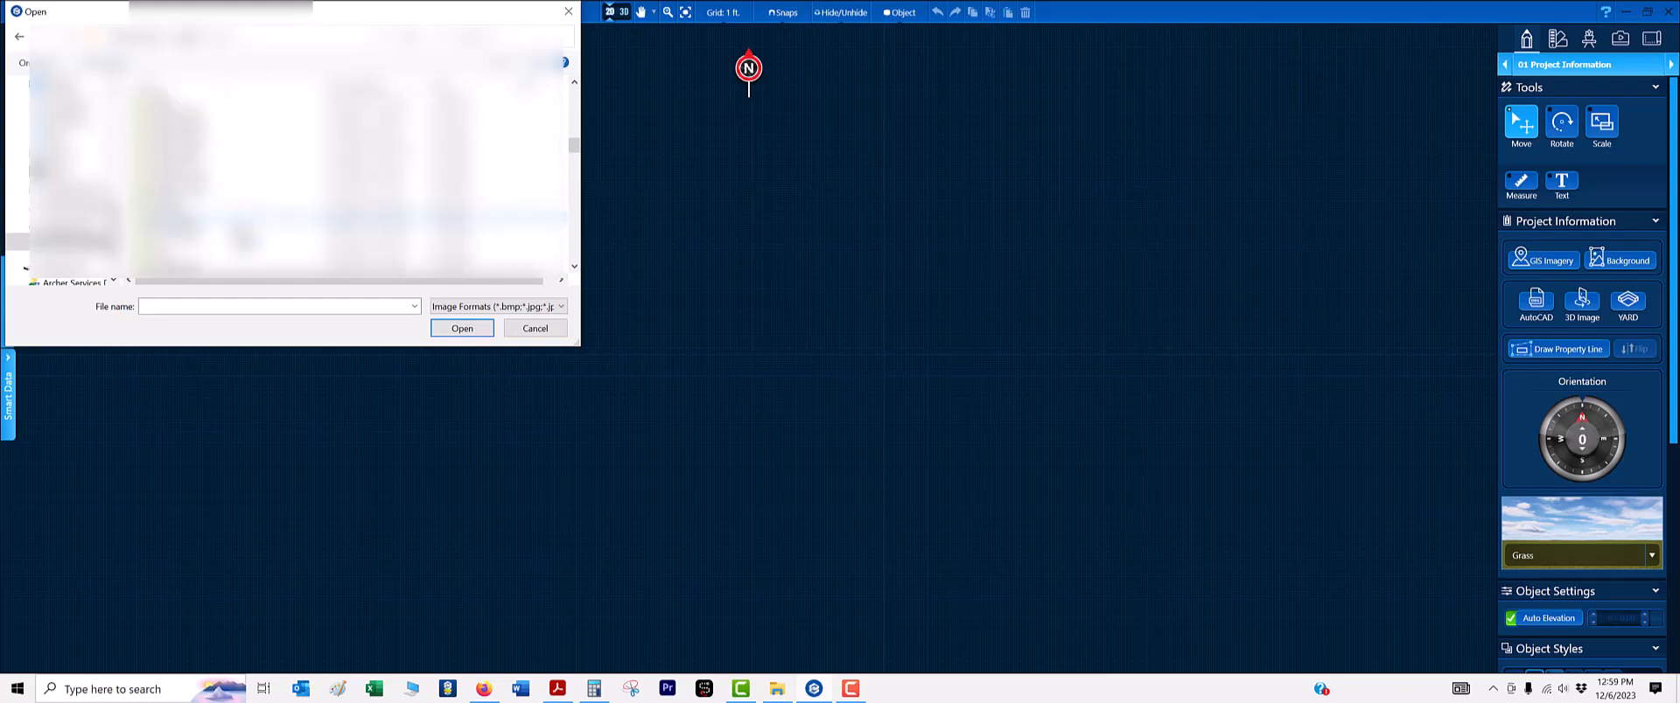
pyautogui.doubleClick(249, 143)
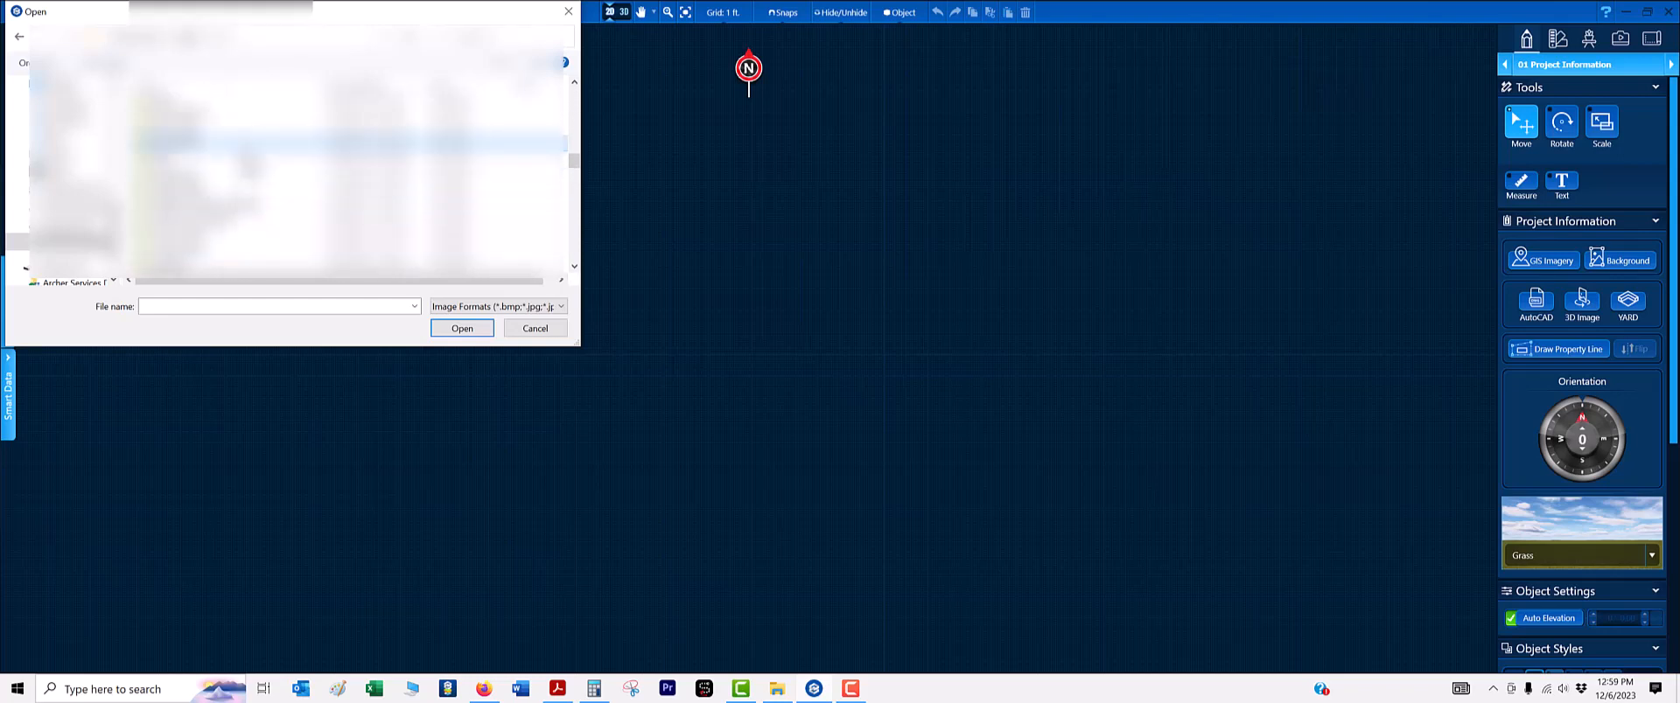
pyautogui.scroll(-5, 298, 175)
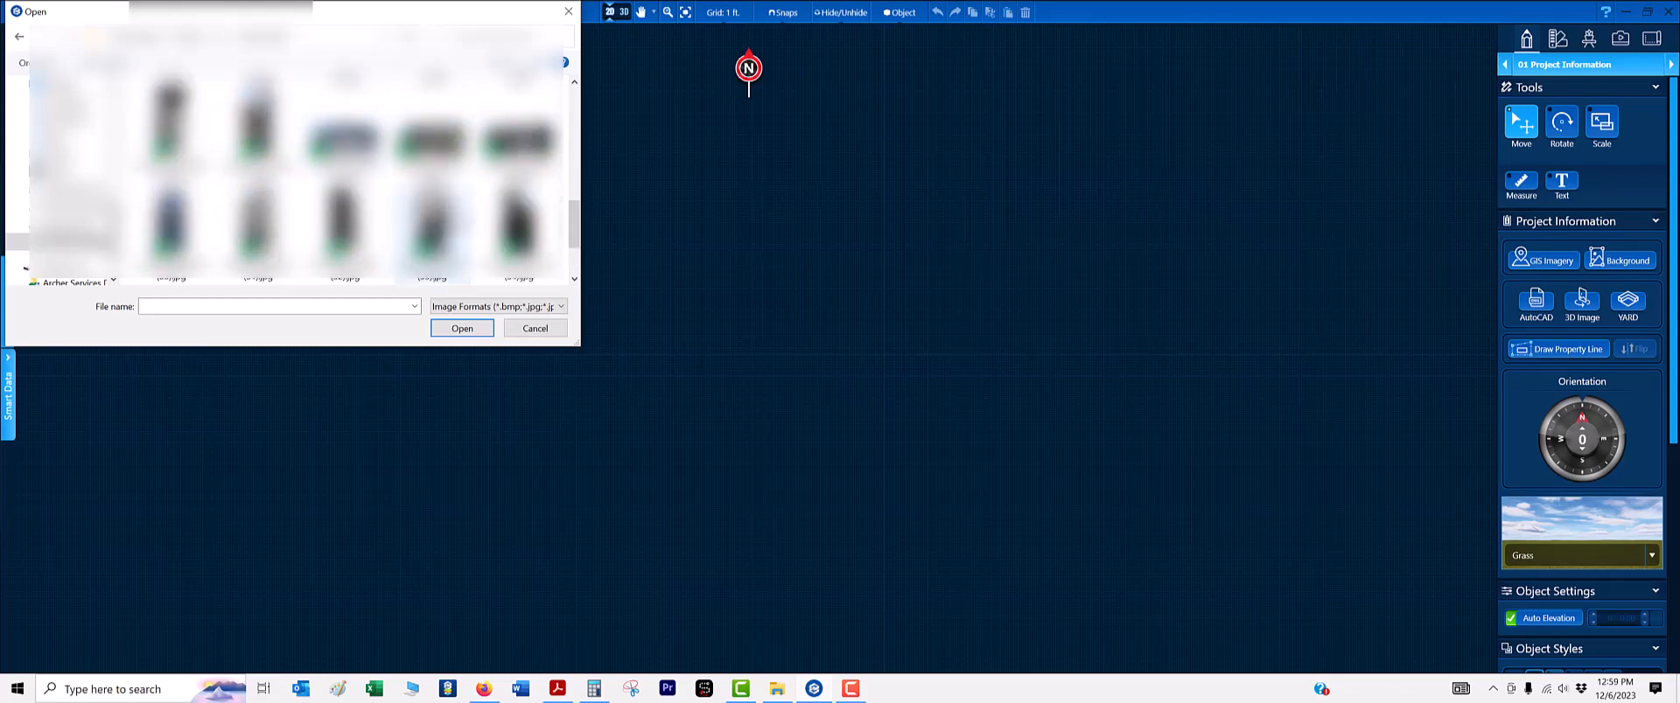
pyautogui.doubleClick(518, 237)
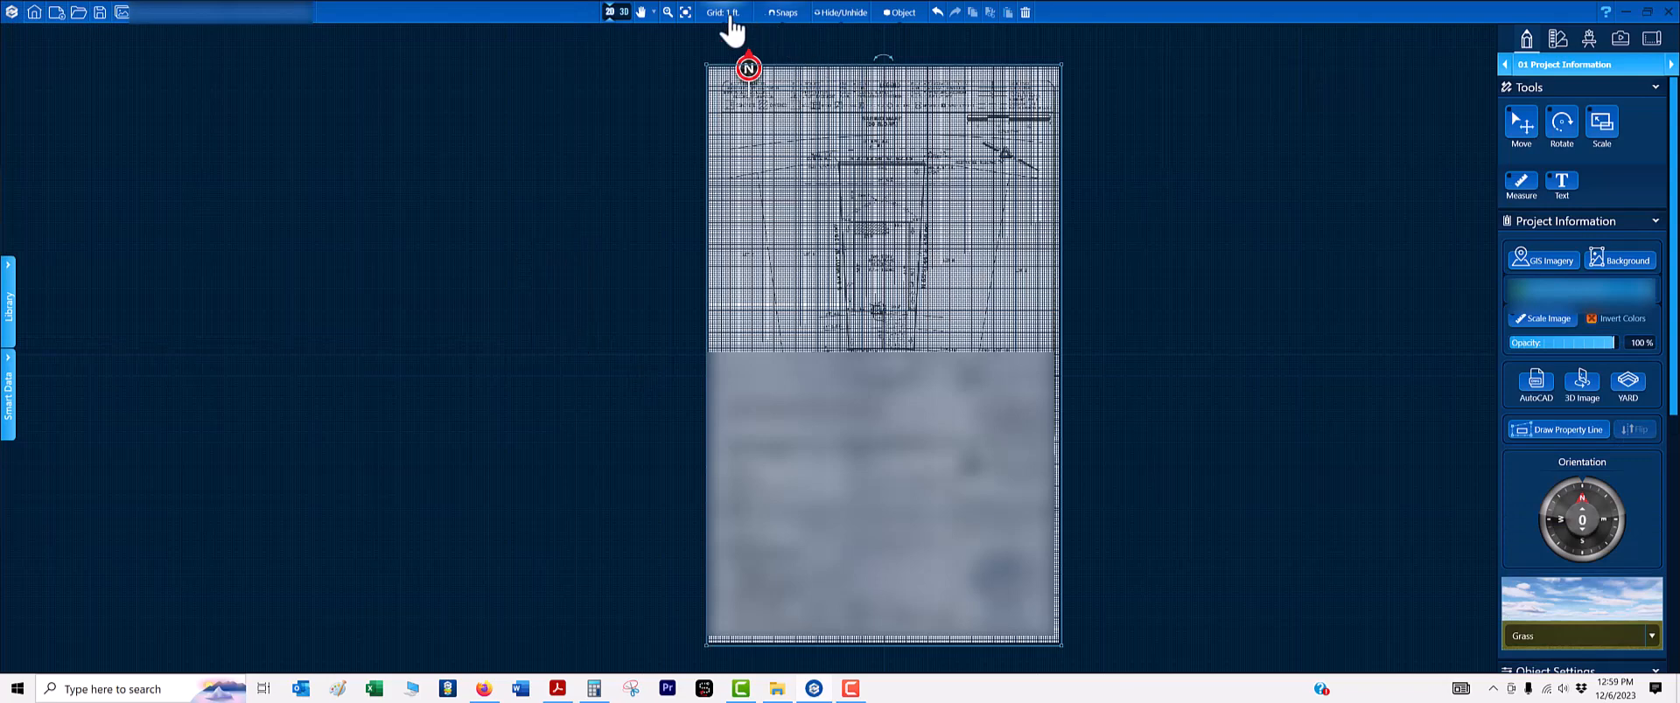
# - Turn off the grid and inspect the lot lines and residence dimensions on the survey
pyautogui.click(728, 14)
pyautogui.click(726, 49)
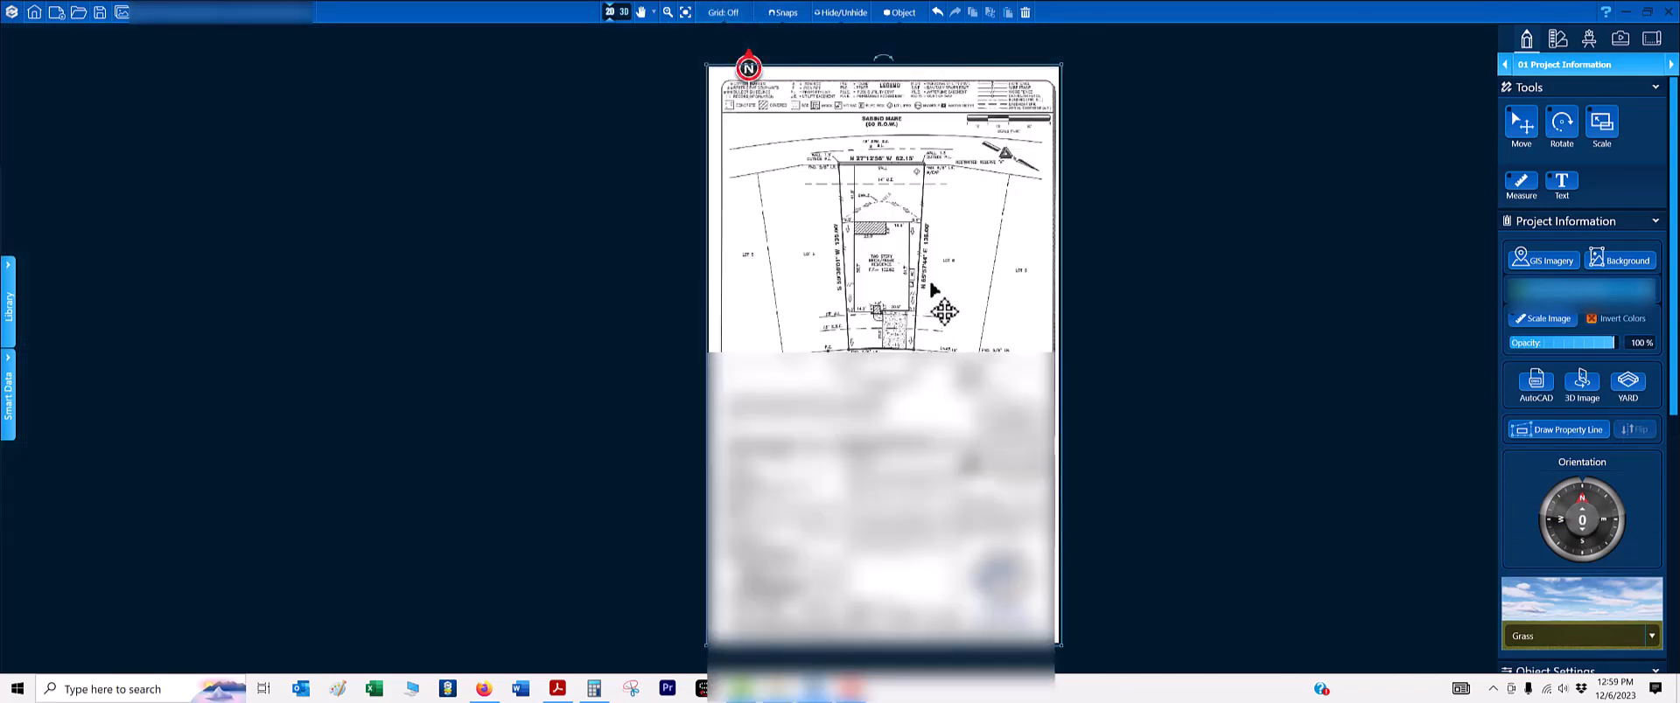
pyautogui.scroll(5, 934, 290)
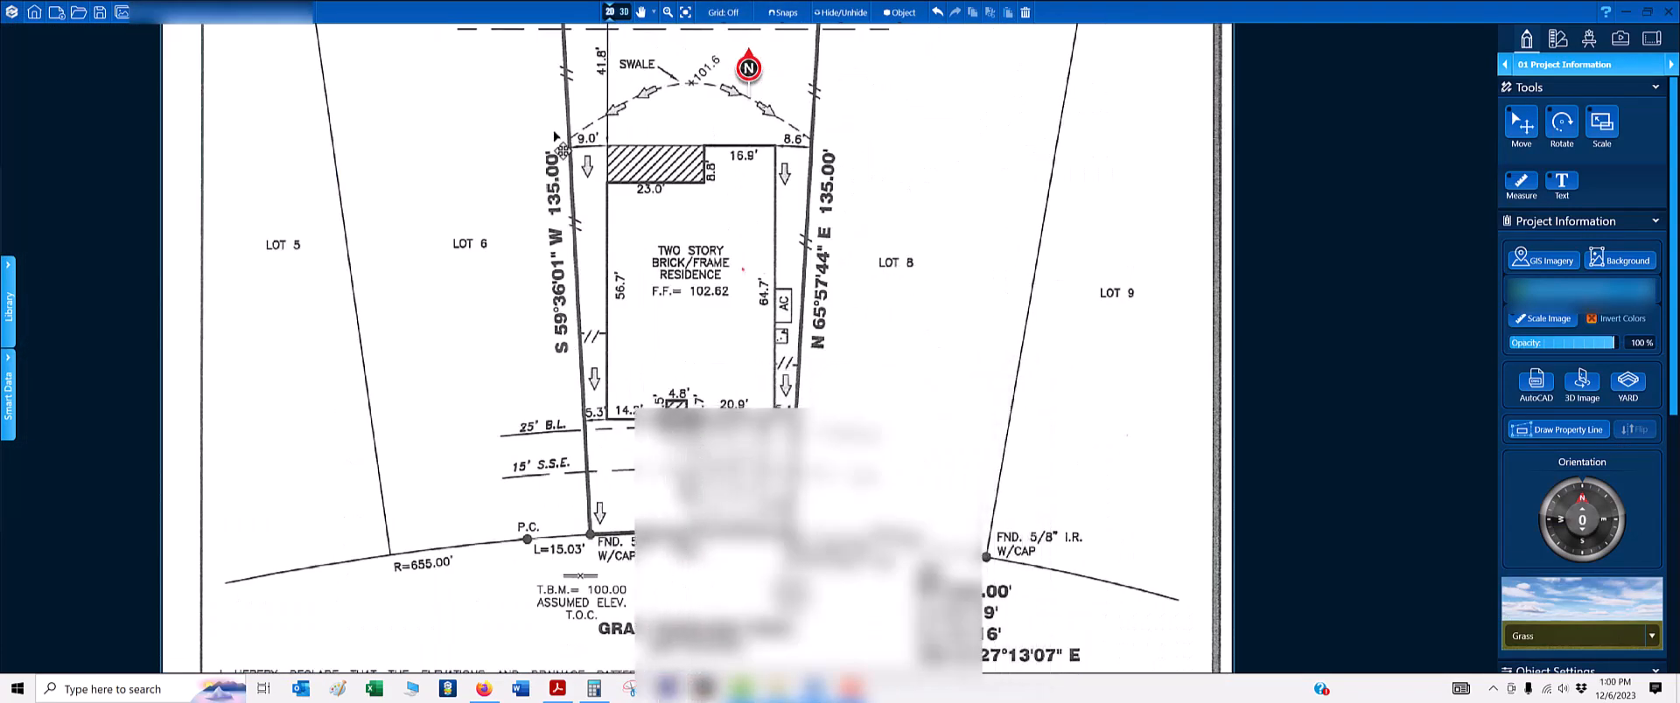
pyautogui.scroll(4, 774, 271)
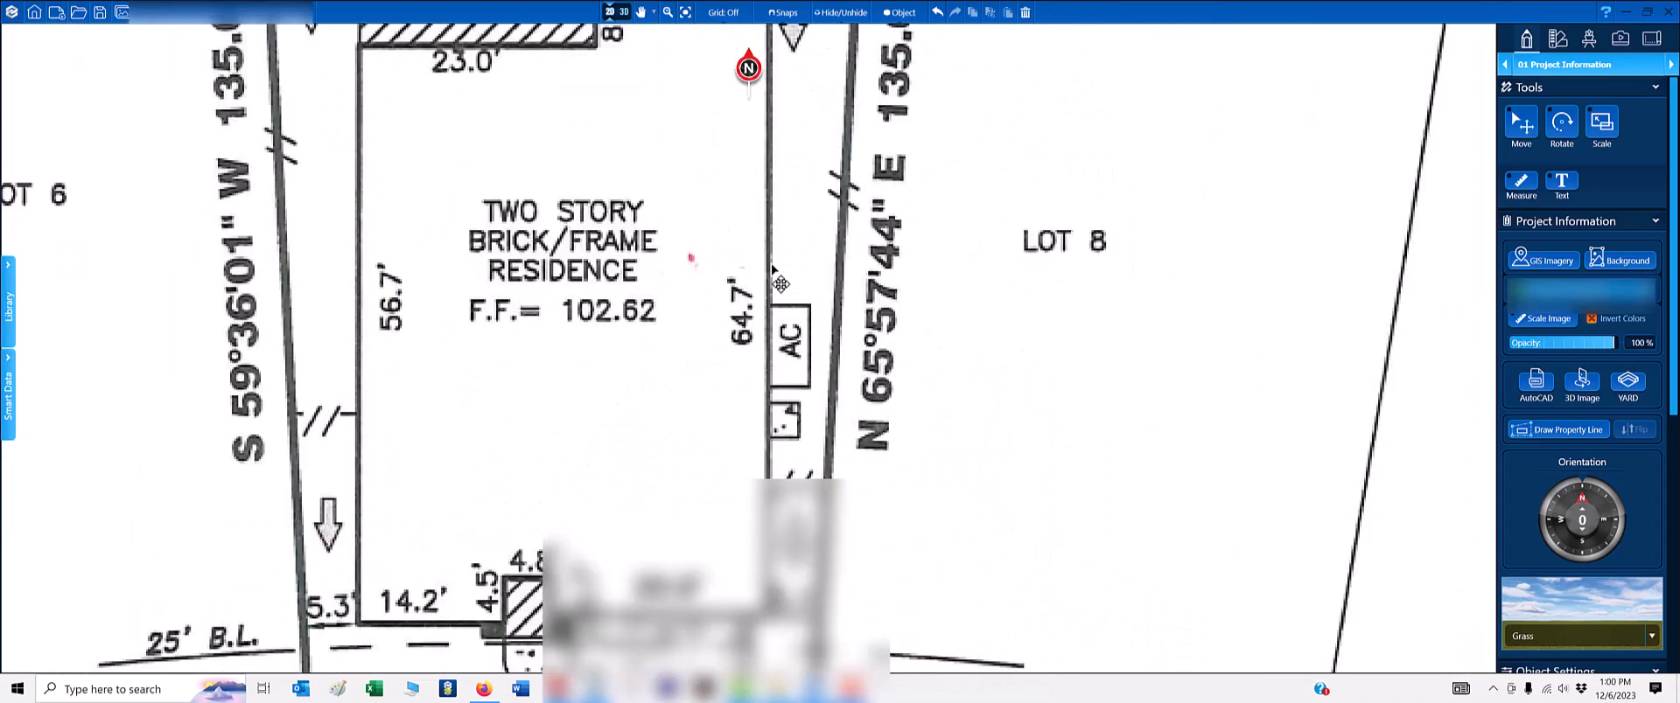
pyautogui.scroll(-10, 777, 280)
pyautogui.scroll(4, 800, 197)
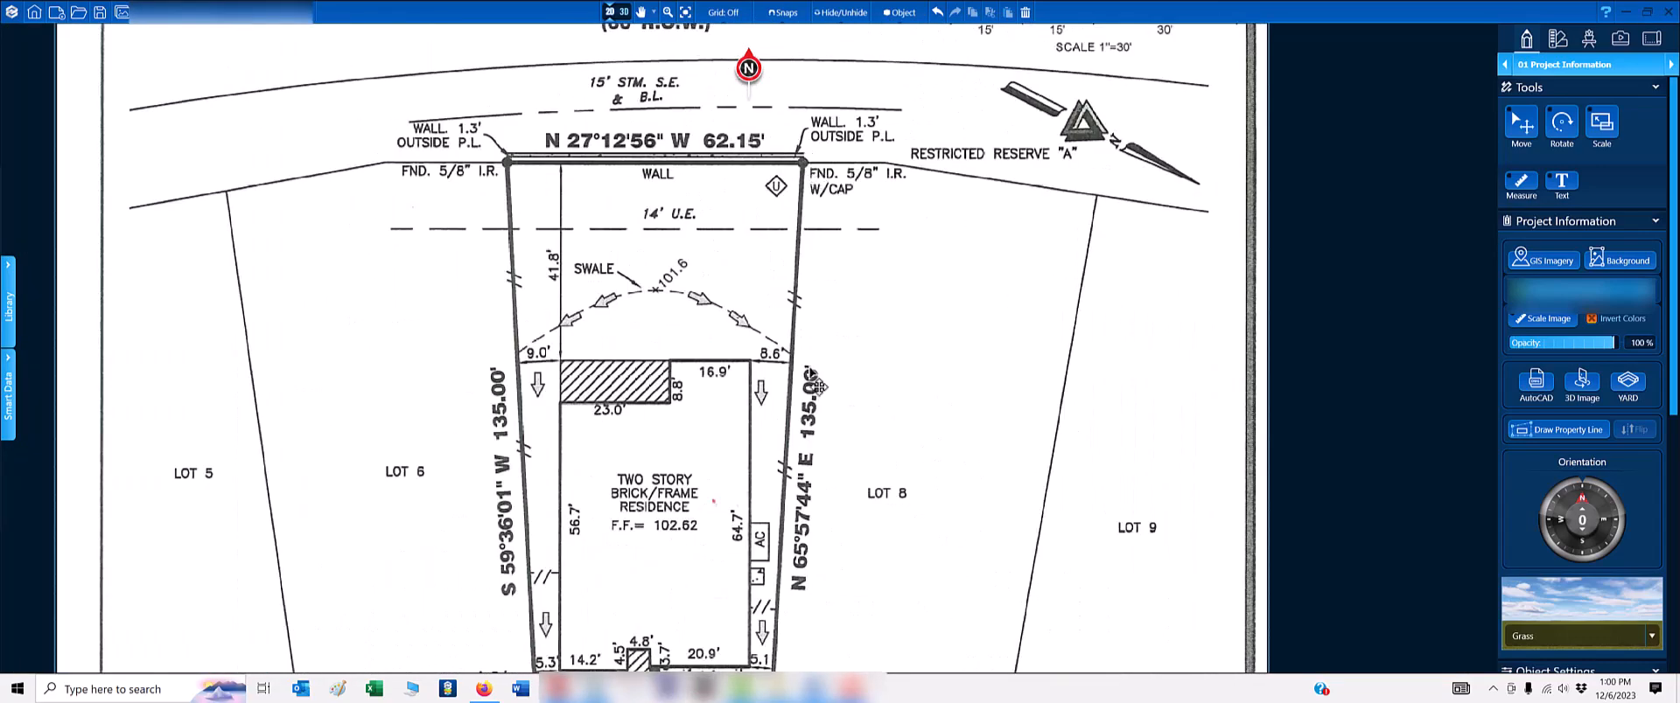
pyautogui.scroll(-1, 816, 385)
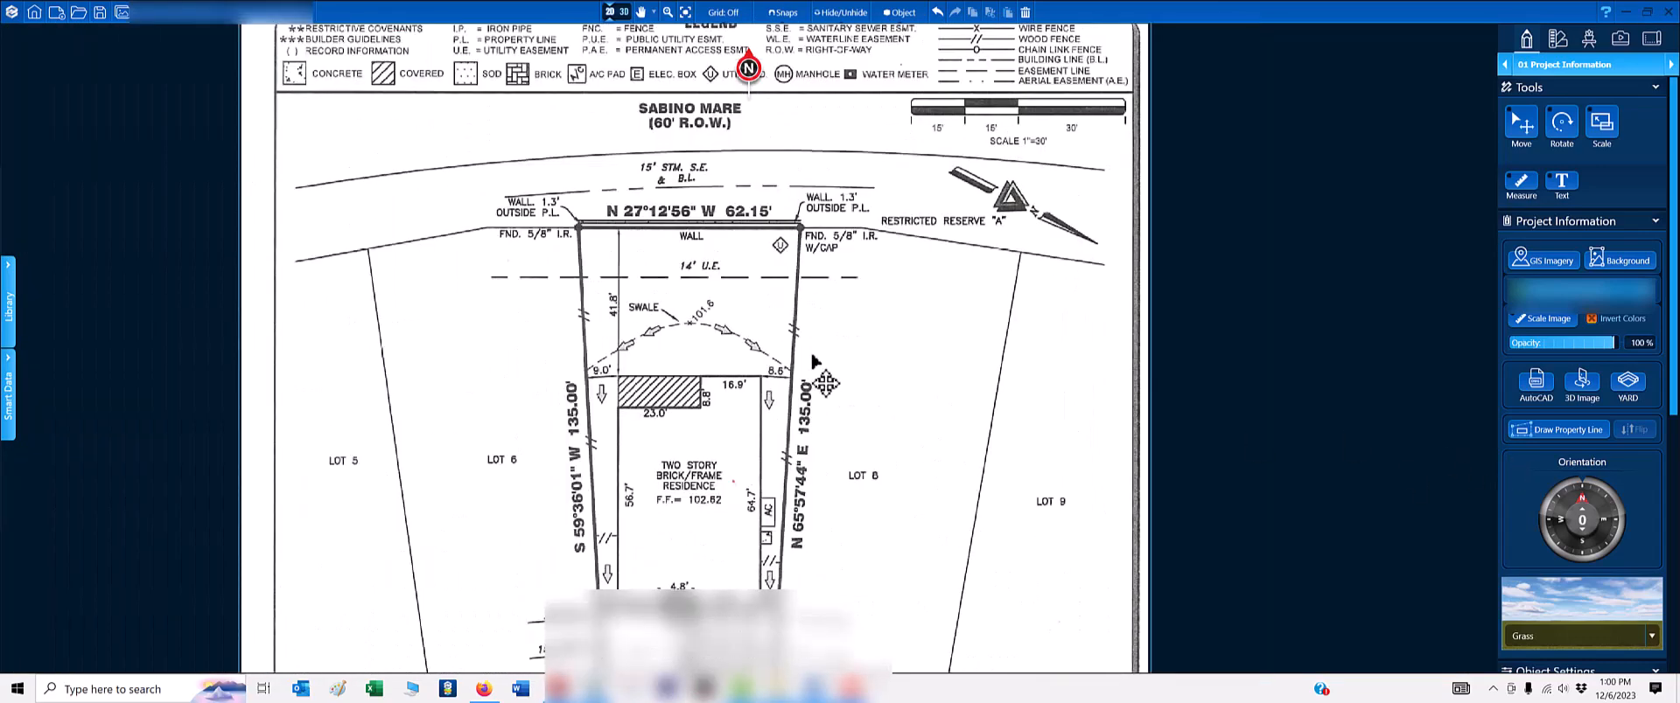
pyautogui.scroll(-3, 814, 361)
pyautogui.scroll(-4, 1517, 505)
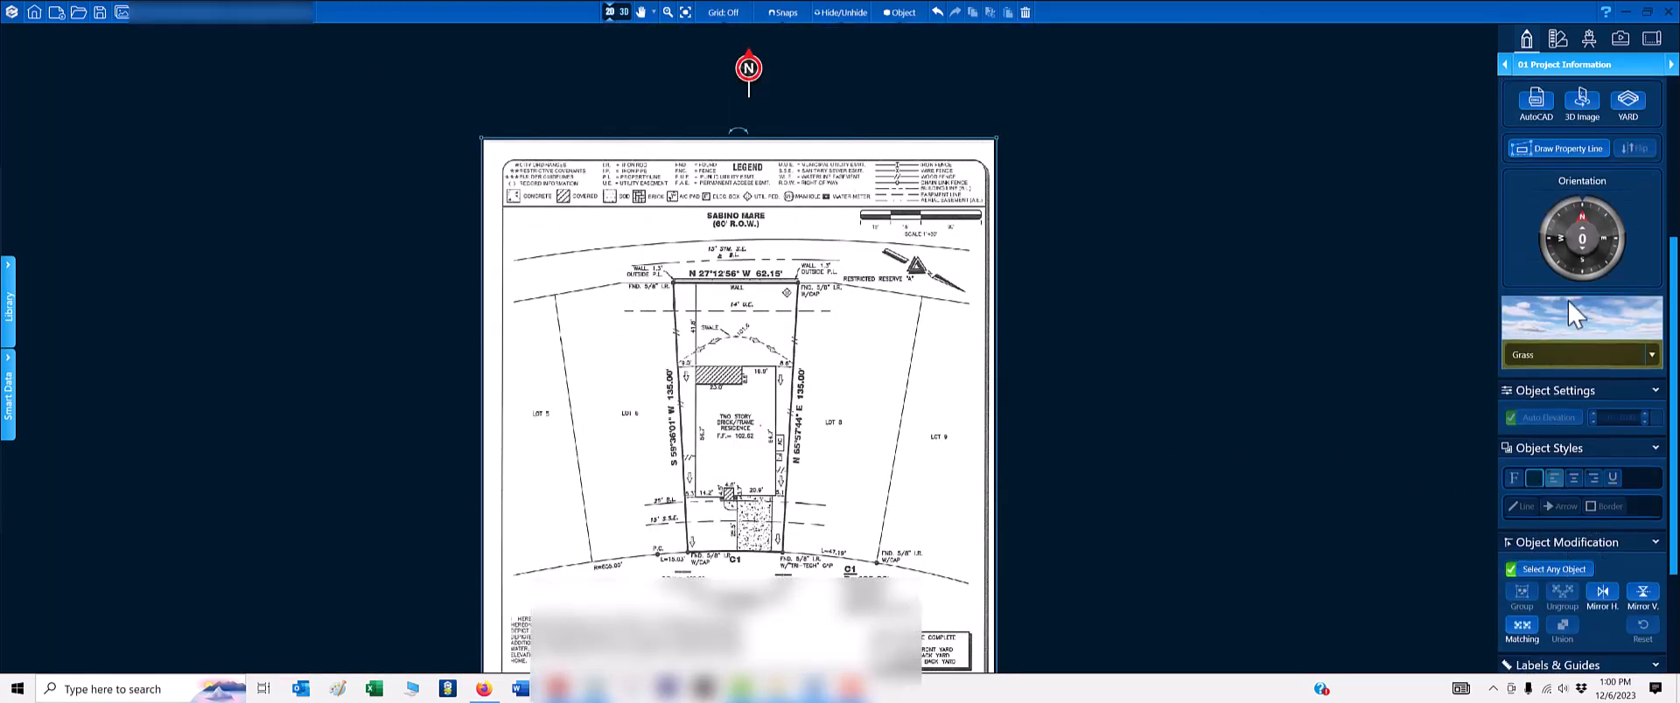
# - Scale the background image along the lot's right-hand 135.00' property line, from the lower corner marker to the upper one
pyautogui.scroll(2, 1545, 213)
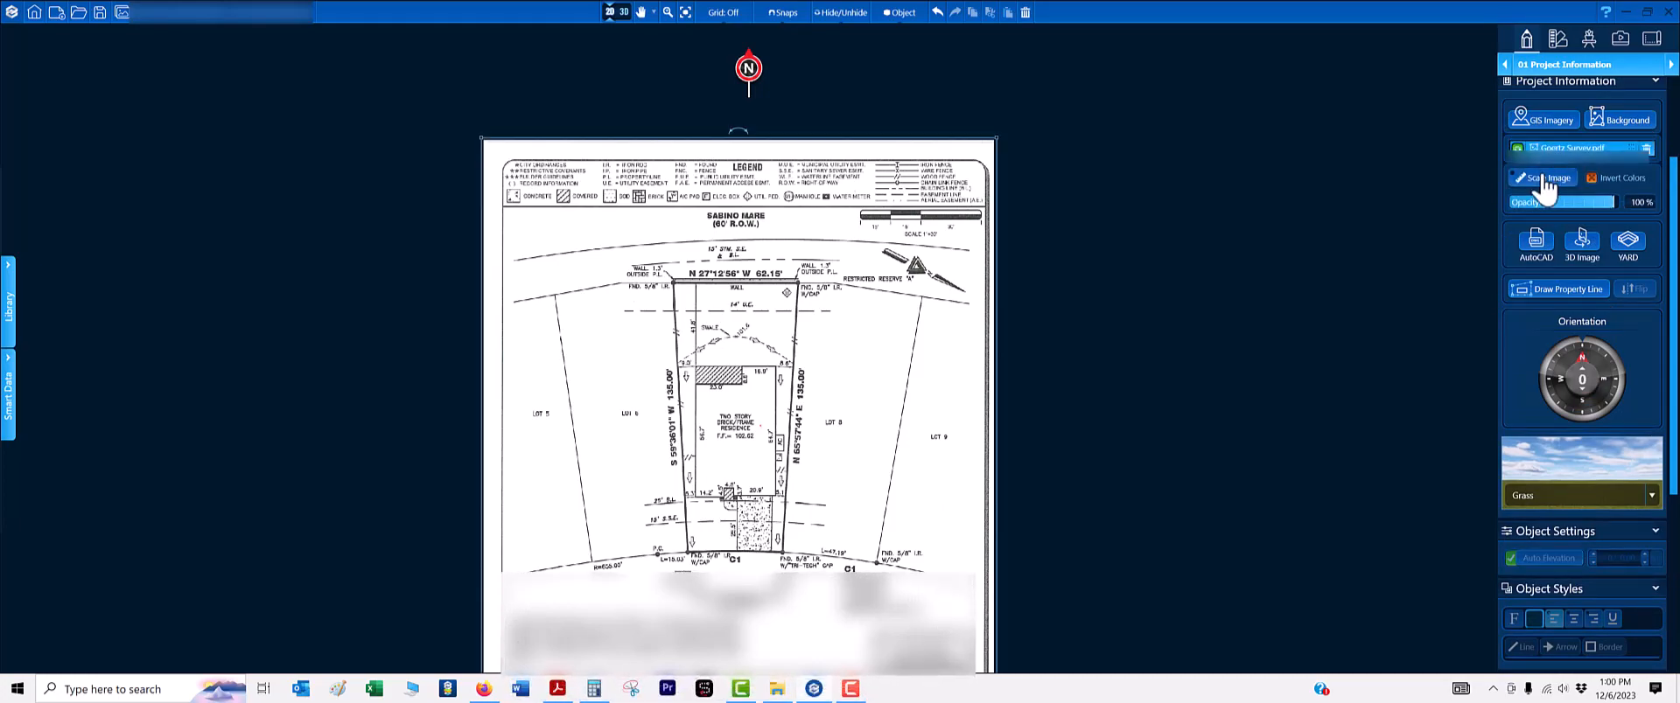
pyautogui.click(1544, 180)
pyautogui.scroll(6, 783, 560)
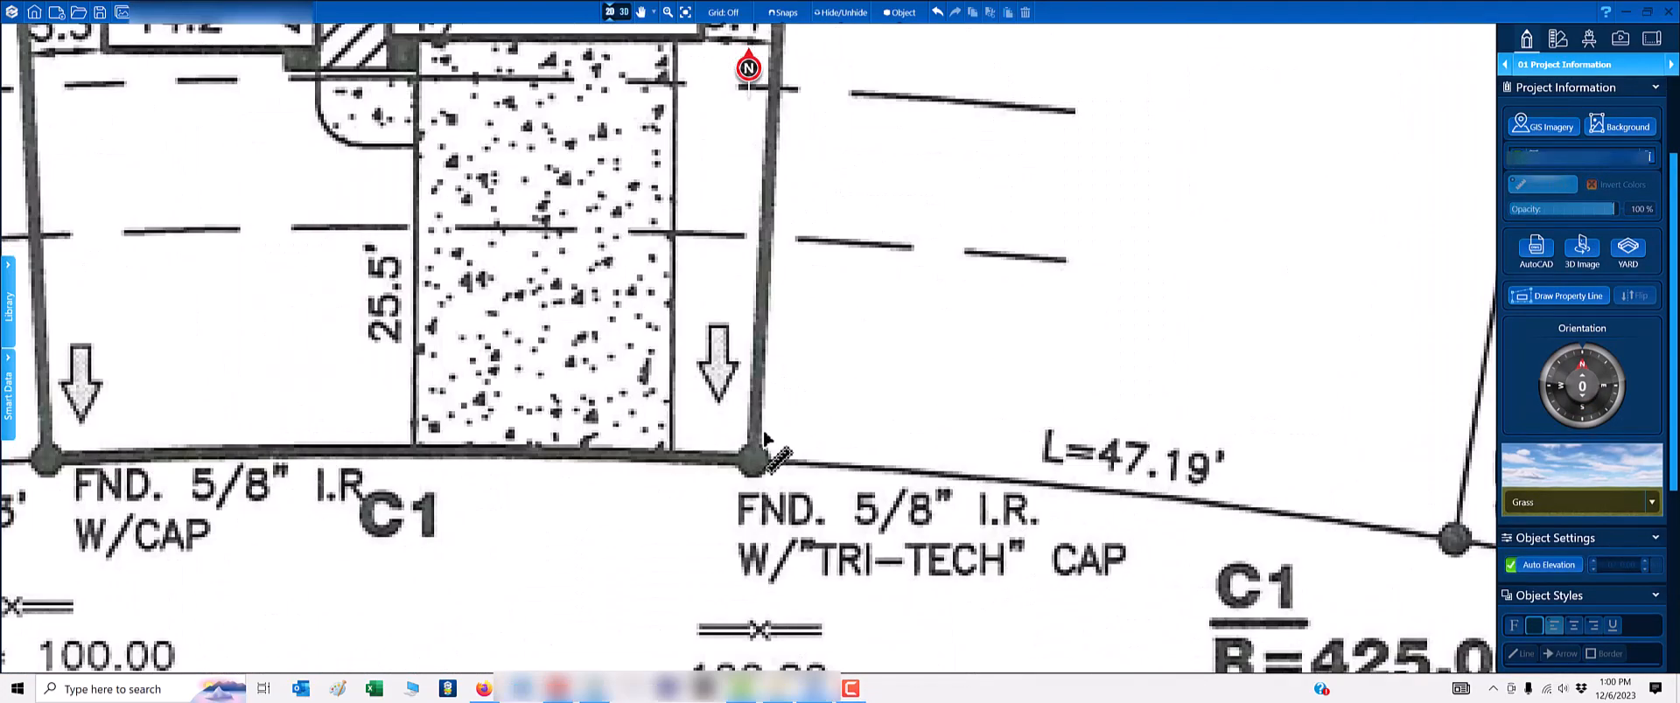
pyautogui.scroll(3, 765, 437)
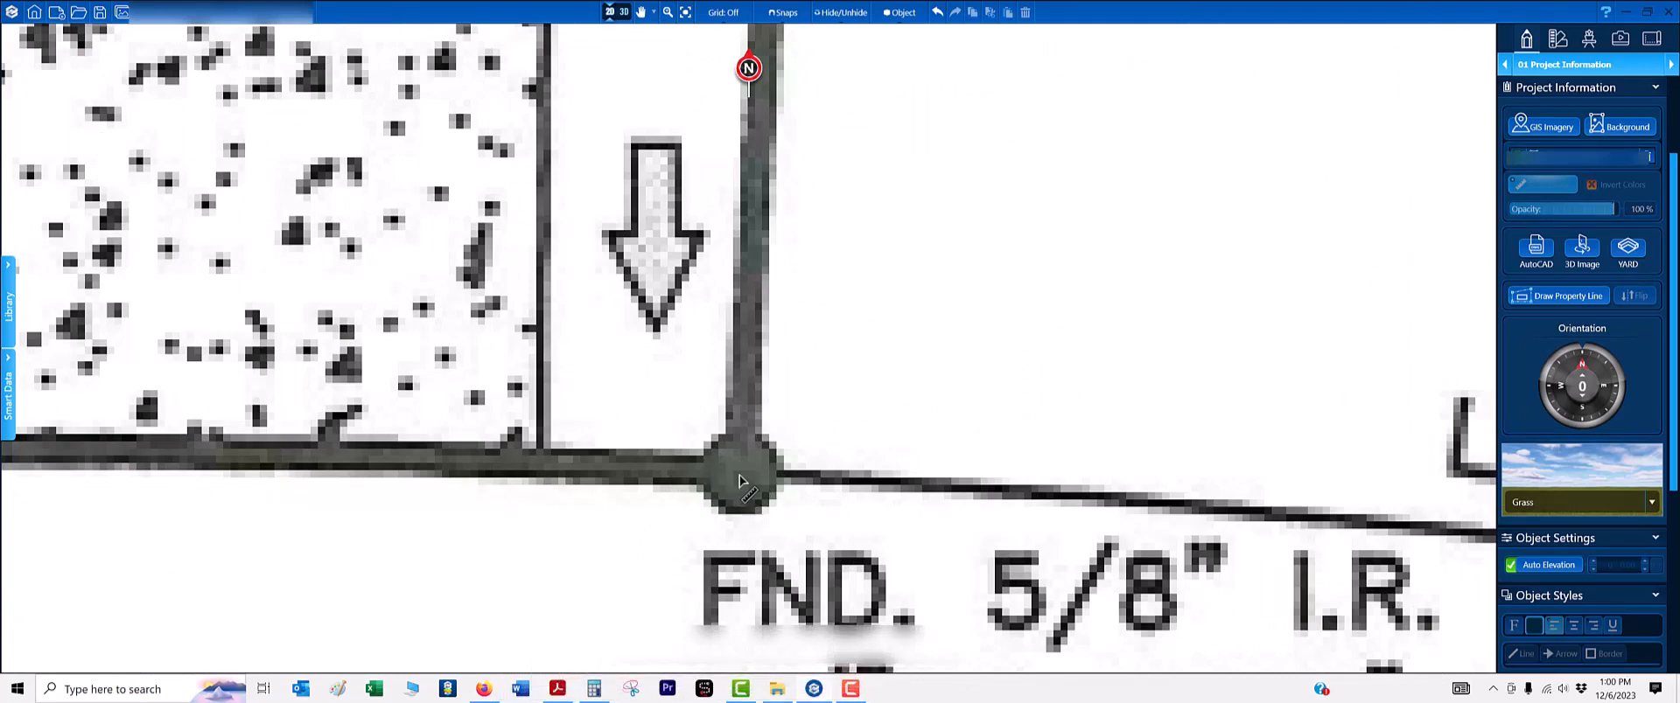
pyautogui.scroll(-2, 739, 480)
pyautogui.scroll(-2, 753, 339)
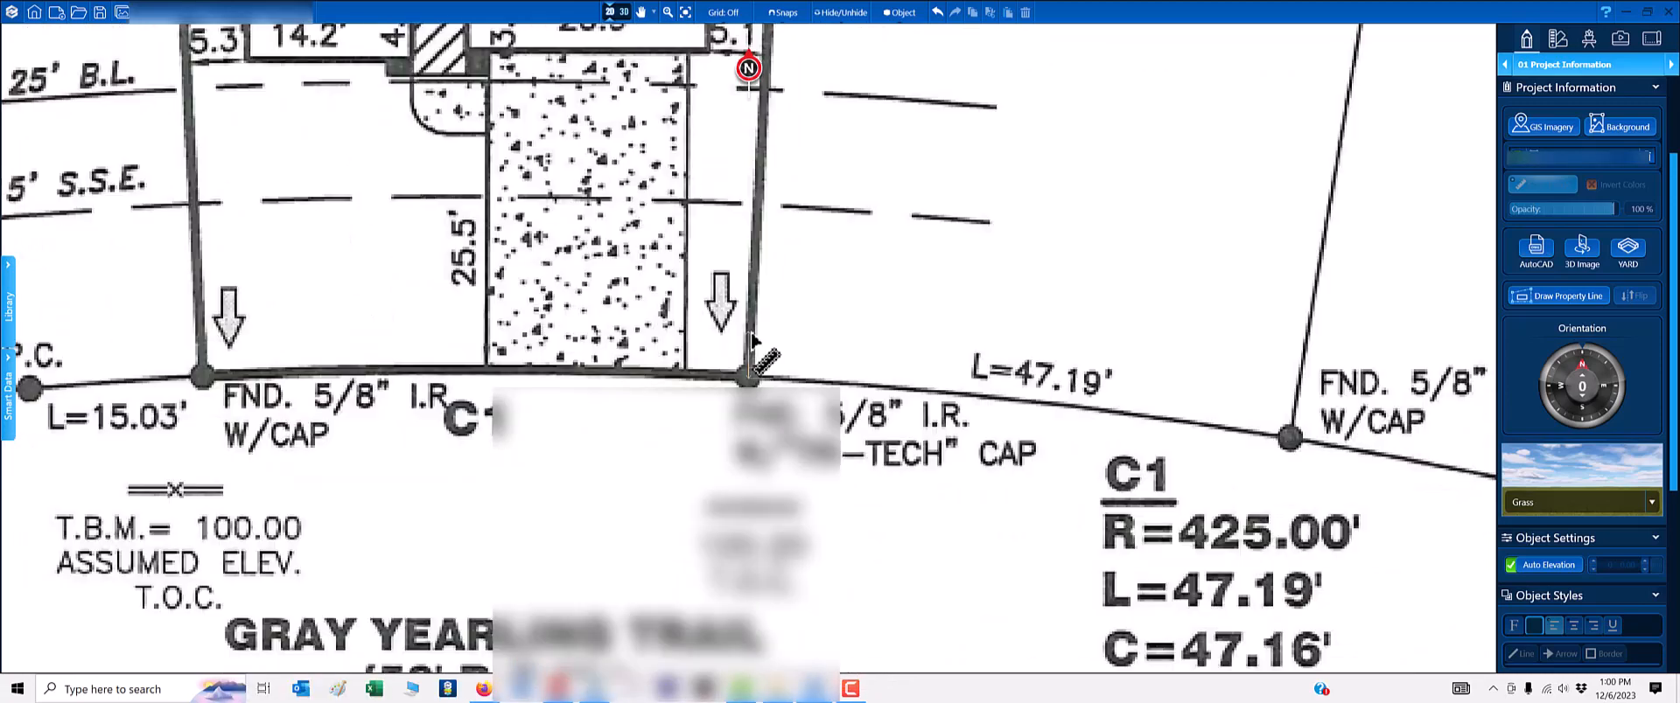
pyautogui.scroll(-4, 753, 338)
pyautogui.scroll(1, 775, 127)
pyautogui.scroll(-3, 777, 182)
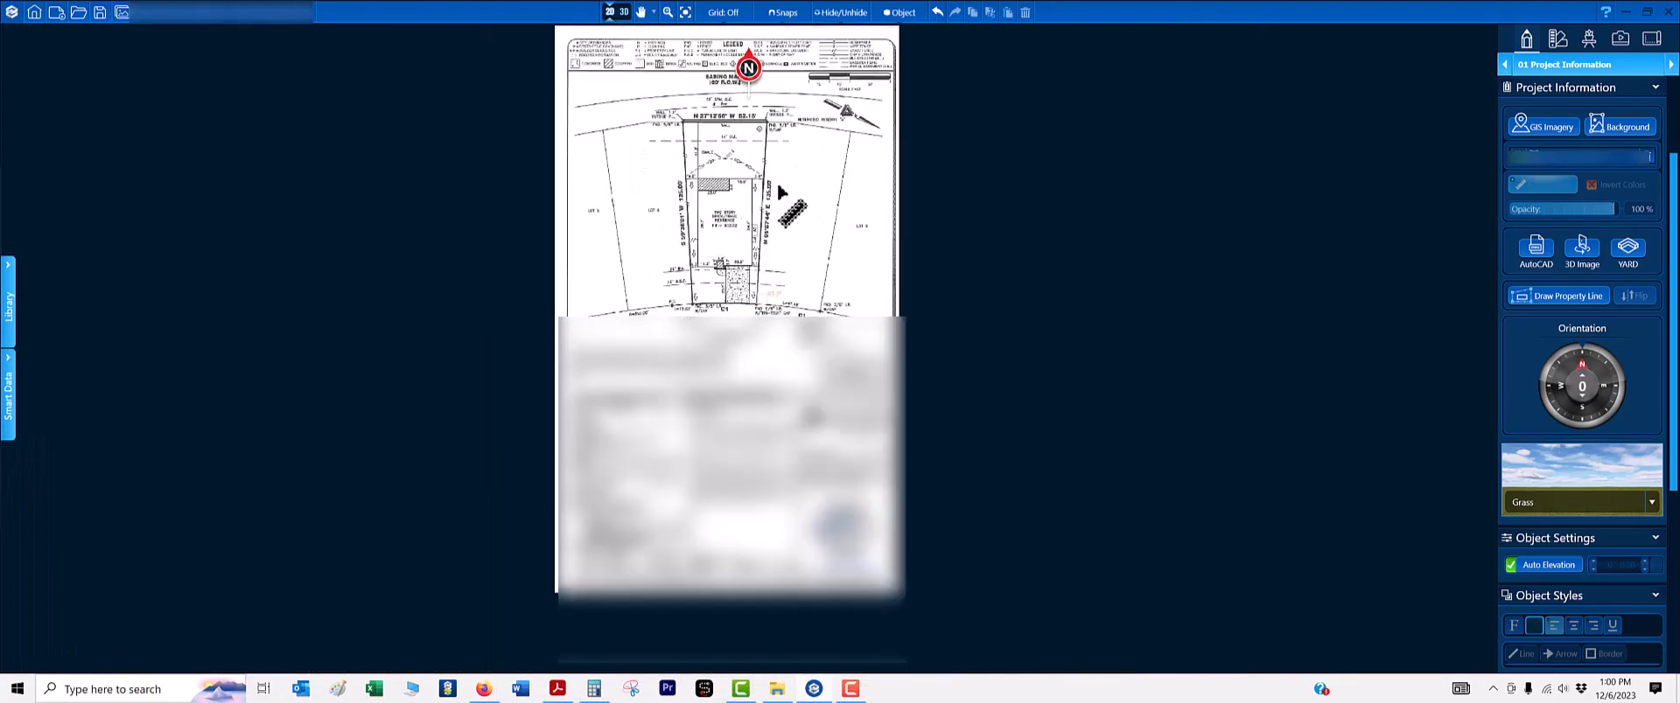
pyautogui.moveTo(767, 122); pyautogui.dragTo(780, 220, button='middle')
pyautogui.scroll(4, 781, 217)
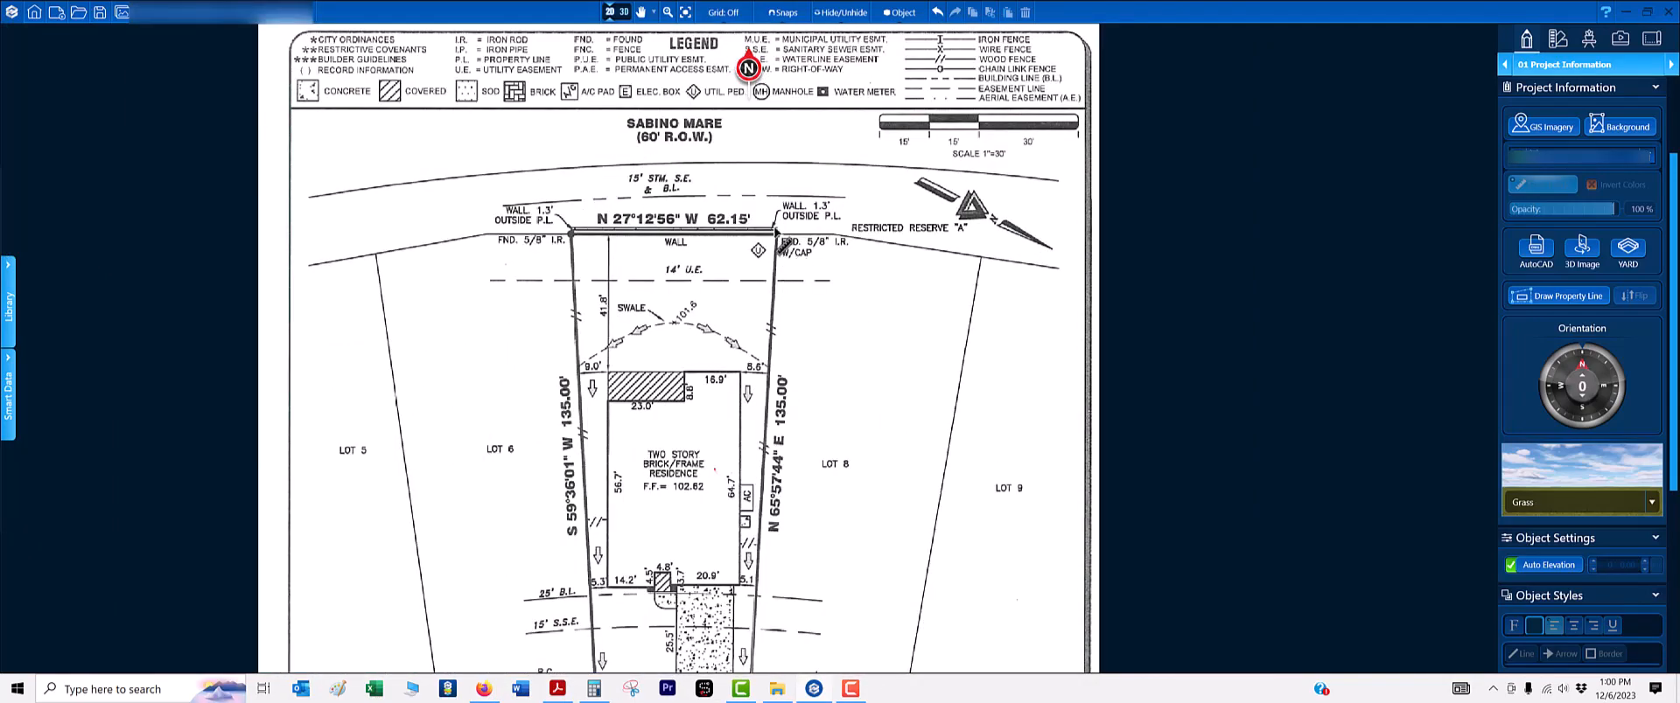
pyautogui.scroll(8, 775, 231)
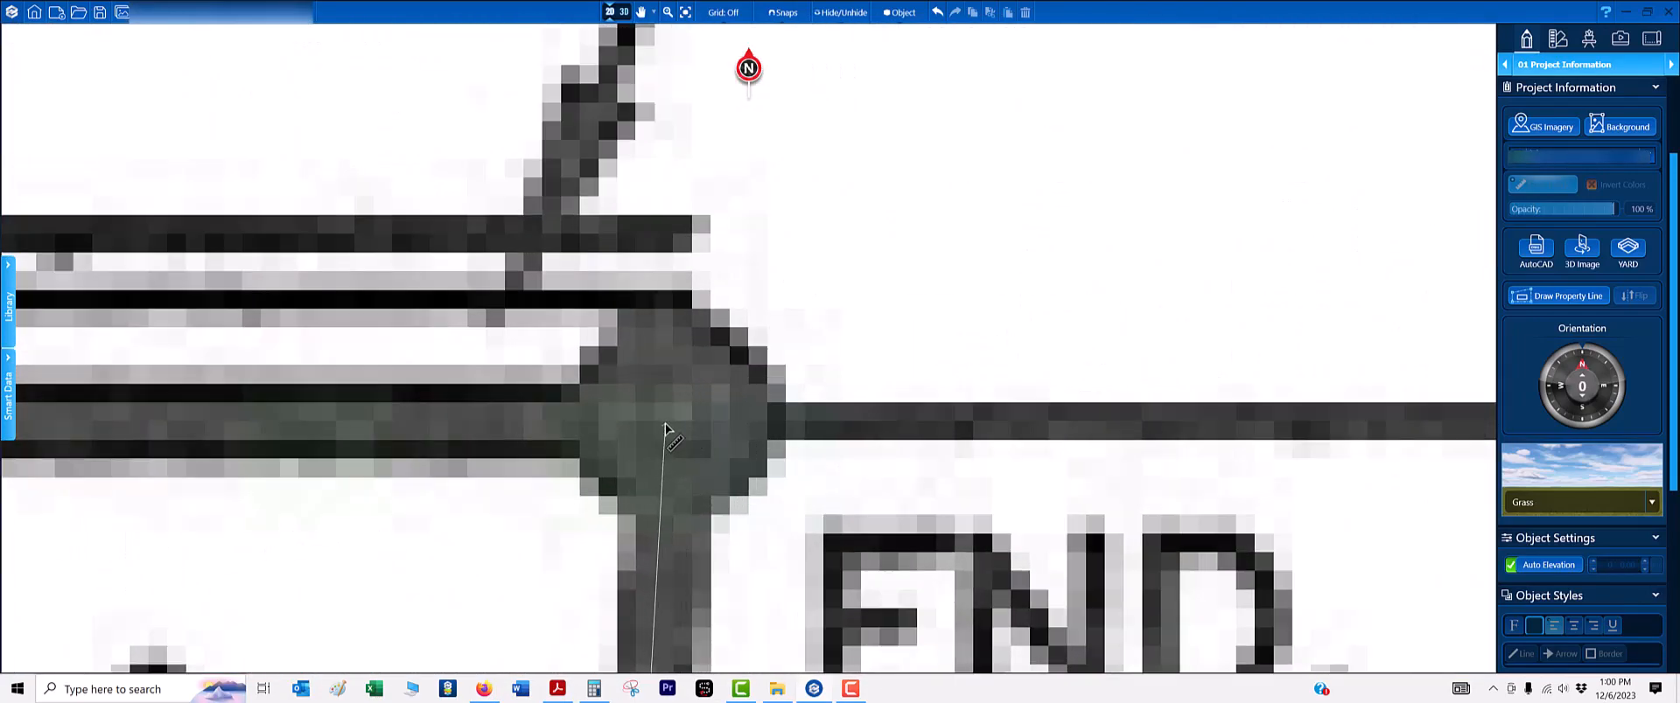
pyautogui.click(664, 423)
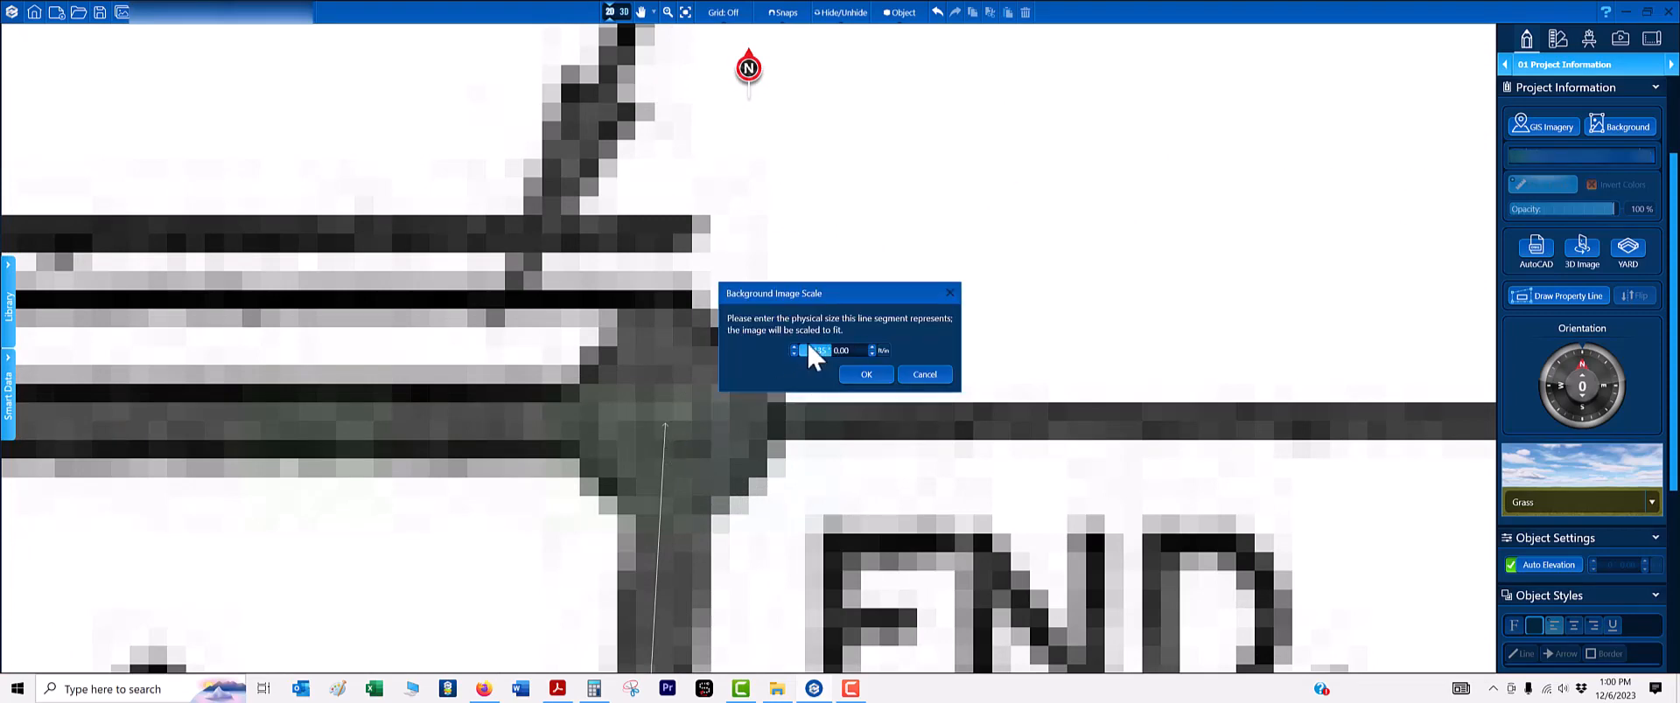
pyautogui.click(870, 376)
# - Set the grid spacing to 8 ft and invert the colors of the survey image
pyautogui.scroll(-12, 842, 389)
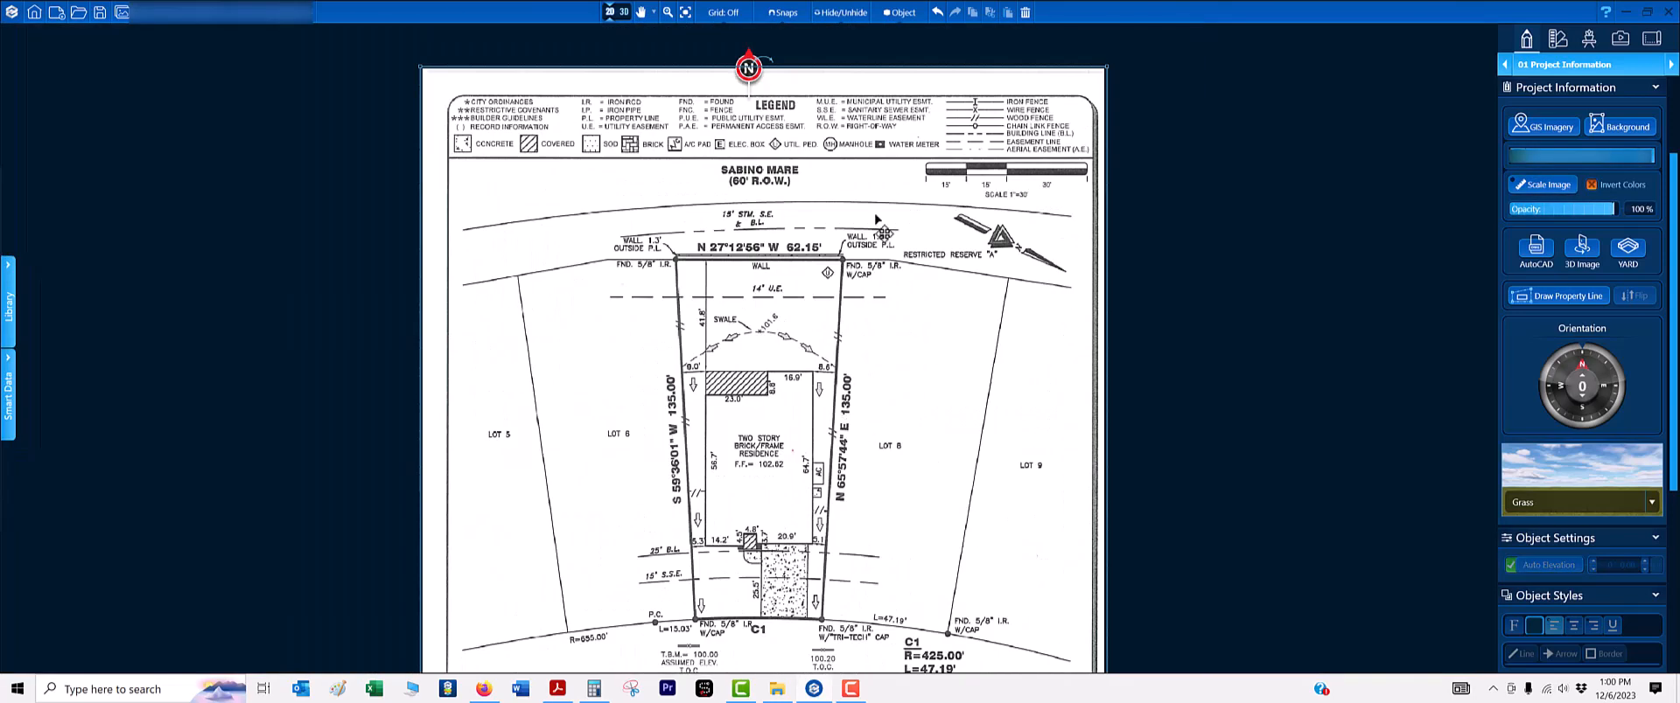
pyautogui.click(723, 14)
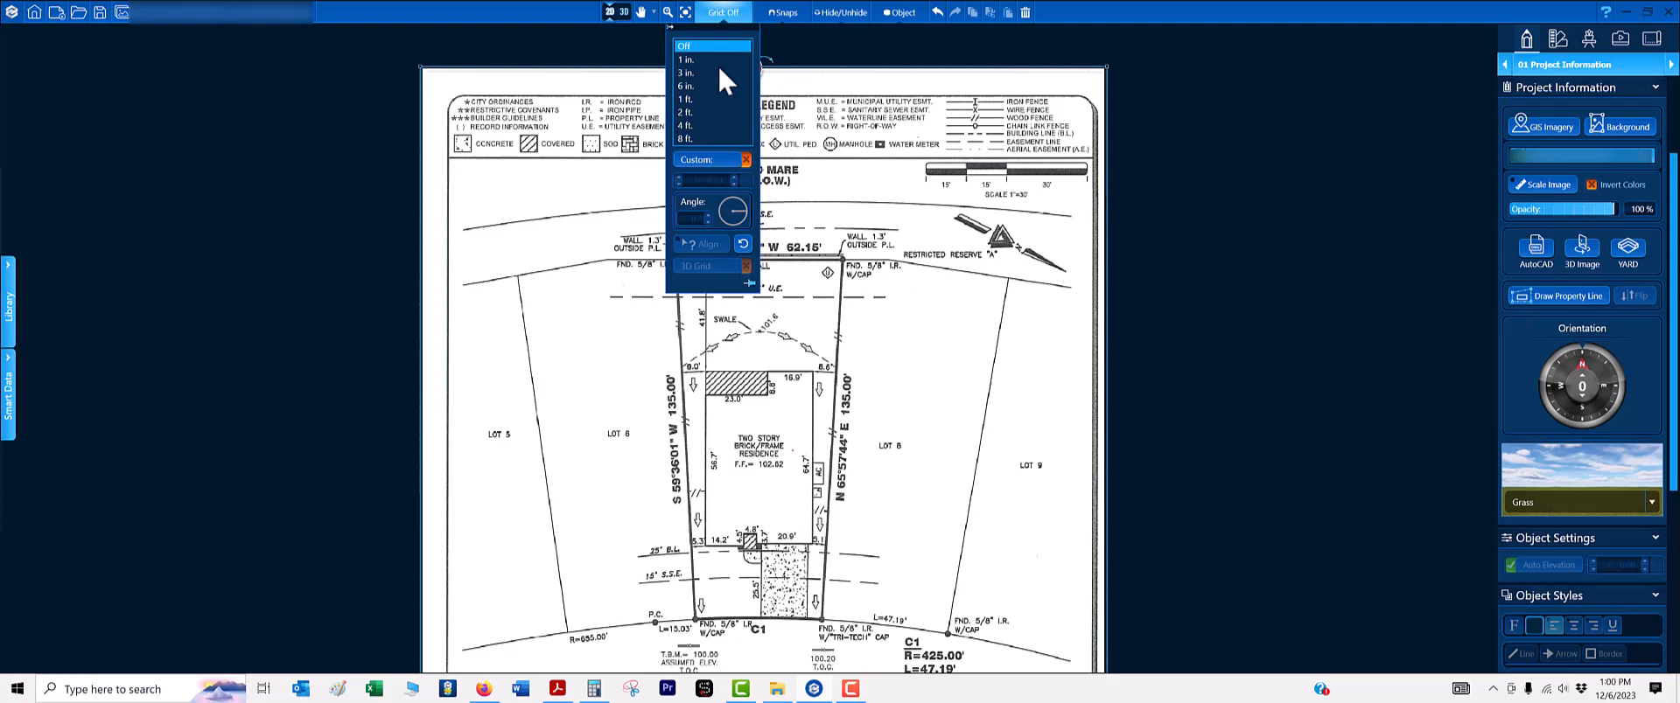
pyautogui.click(717, 137)
pyautogui.scroll(-5, 763, 304)
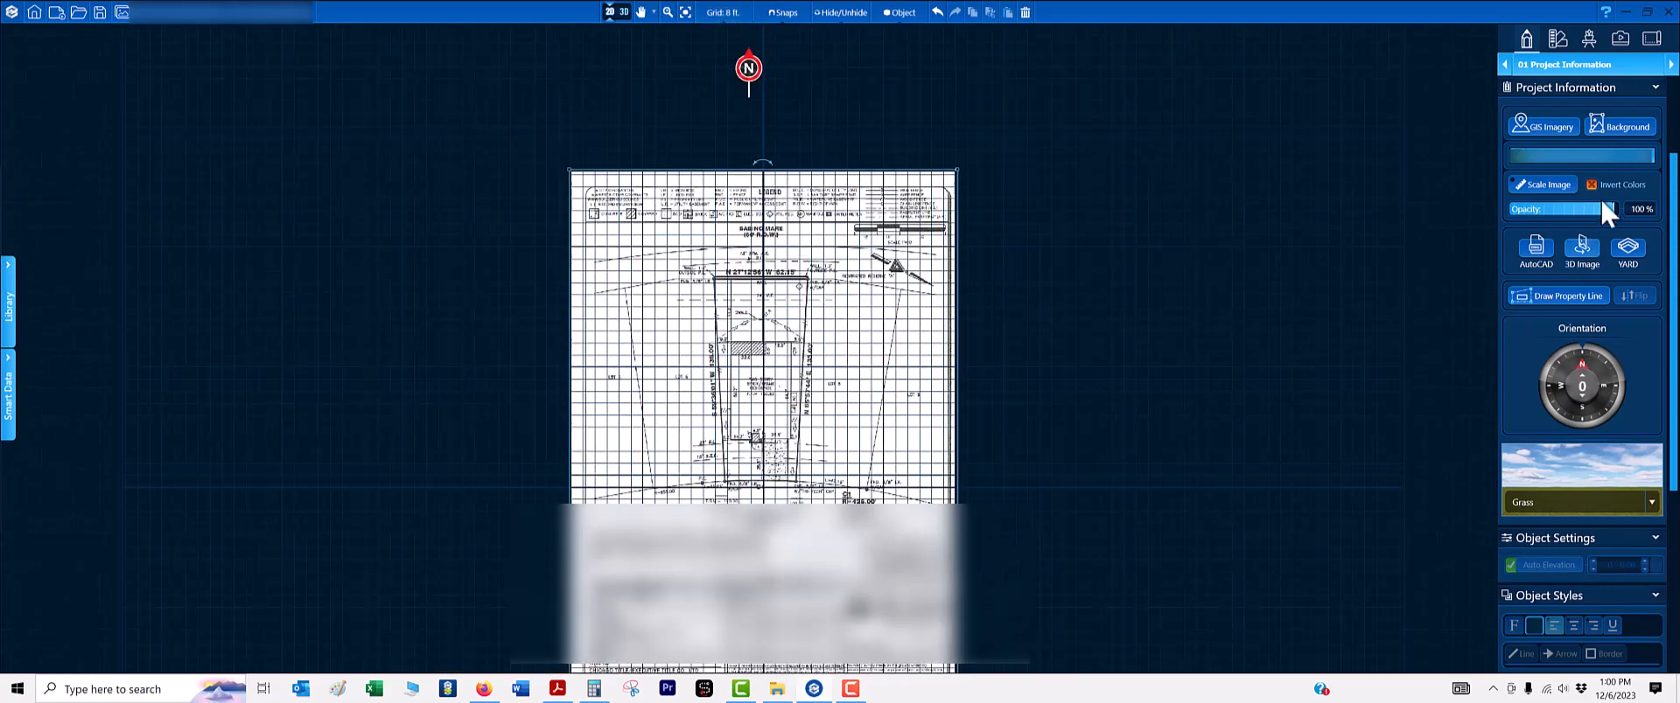
pyautogui.click(1591, 185)
# - Move the survey image so the residence's right wall and upper right corner line up with the grid lines
pyautogui.scroll(4, 809, 430)
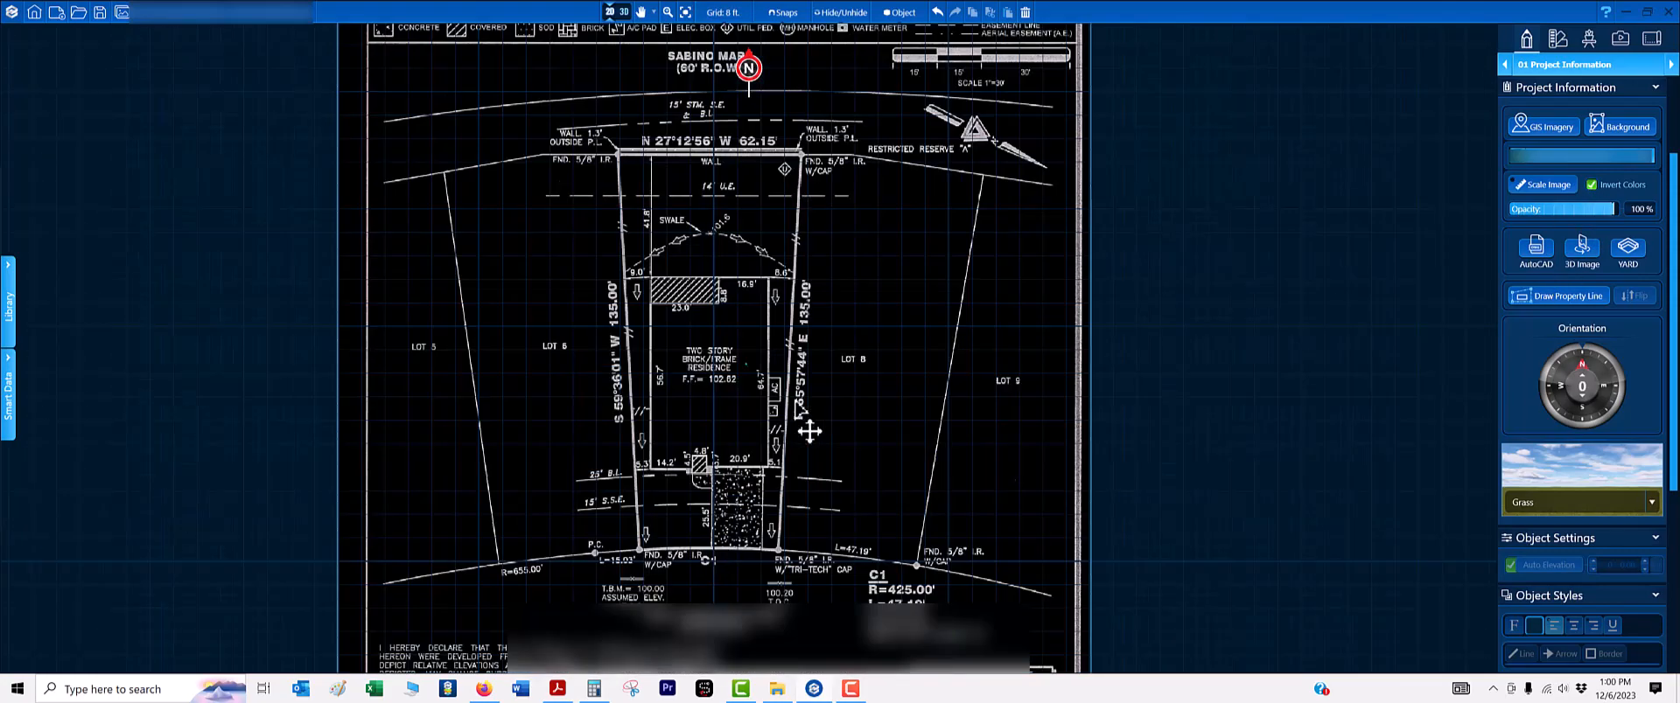
pyautogui.scroll(3, 809, 430)
pyautogui.scroll(-4, 1615, 538)
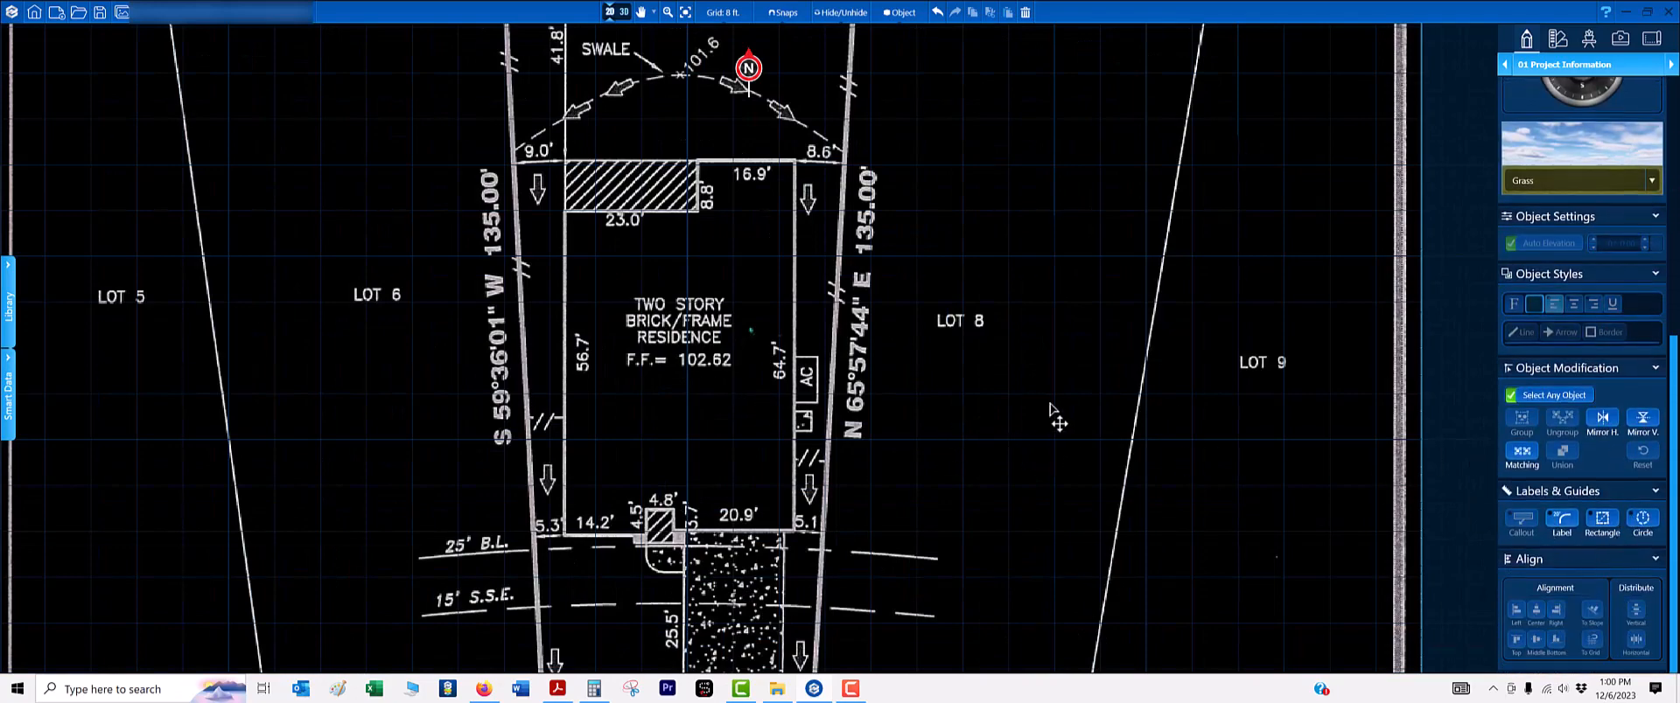
pyautogui.scroll(-5, 1052, 411)
pyautogui.moveTo(995, 364); pyautogui.dragTo(1002, 342, button='middle')
pyautogui.scroll(5, 949, 360)
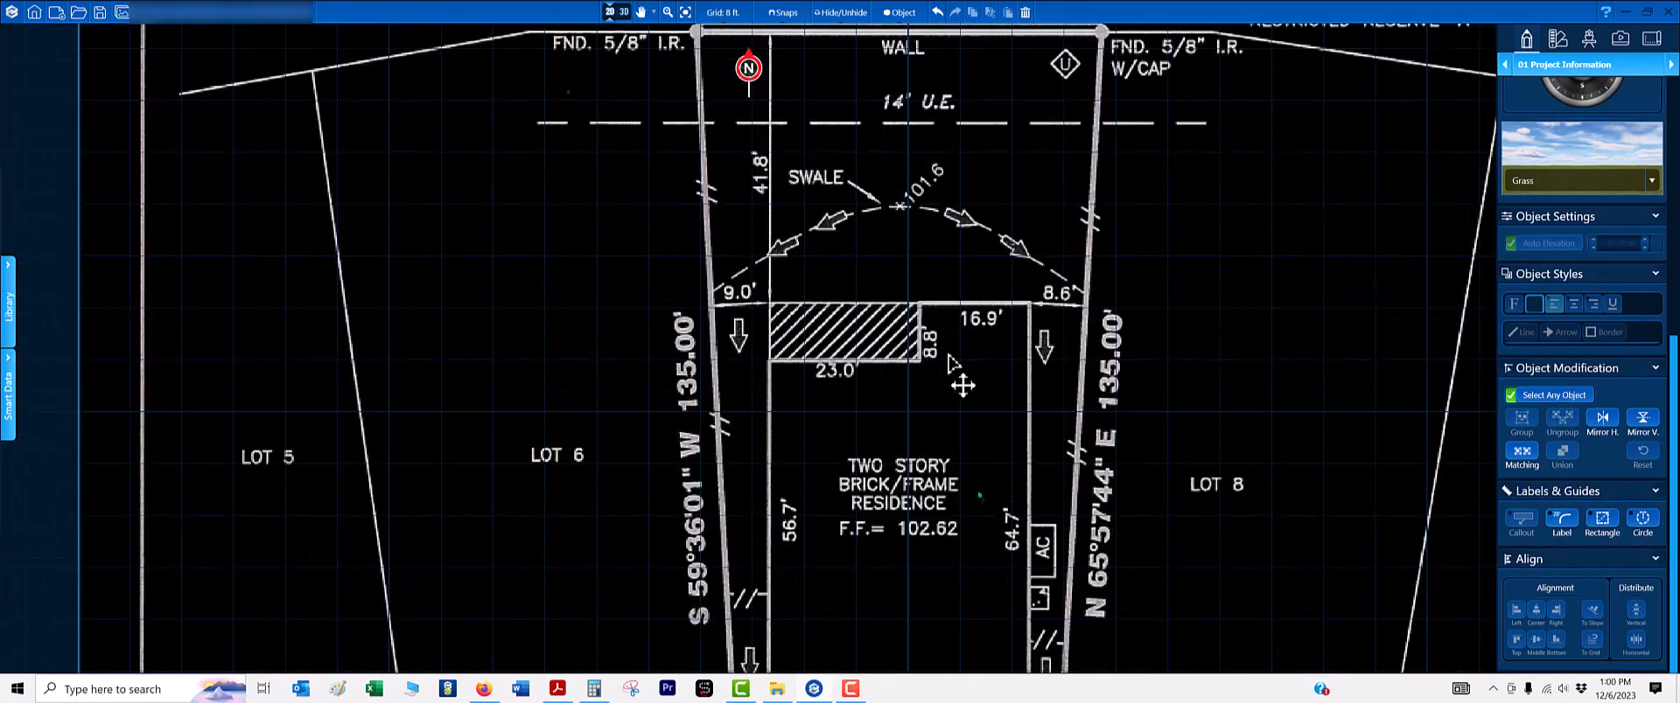
pyautogui.scroll(2, 1041, 403)
pyautogui.moveTo(1054, 399); pyautogui.dragTo(1113, 409)
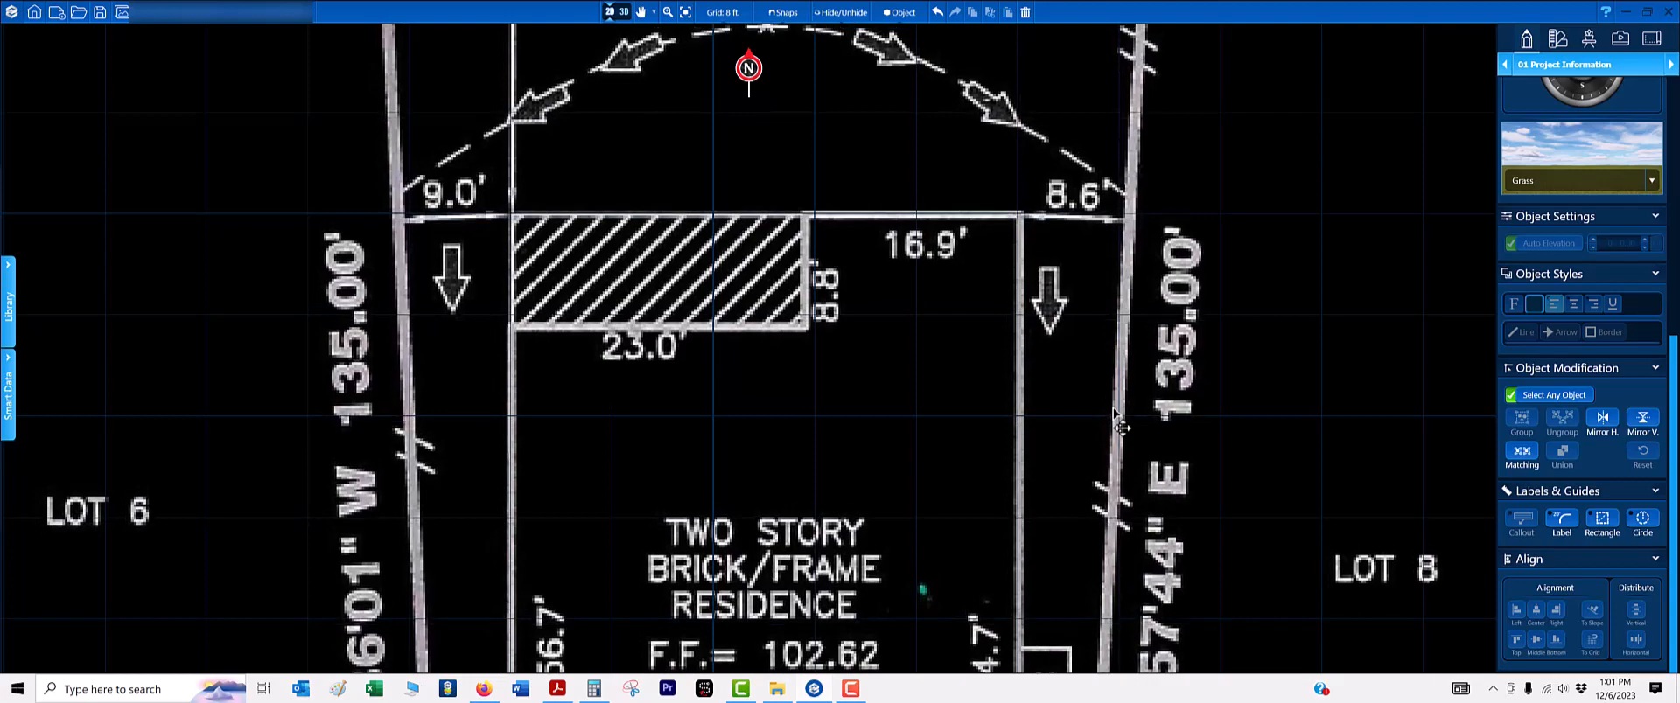
# - Check the alignment of the residence's right wall with the grid line at its lower and upper corners
pyautogui.moveTo(961, 389)
pyautogui.mouseDown(button='middle')
pyautogui.moveTo(934, 181)
pyautogui.moveTo(1003, 24)
pyautogui.mouseUp(button='middle')
pyautogui.scroll(3, 980, 455)
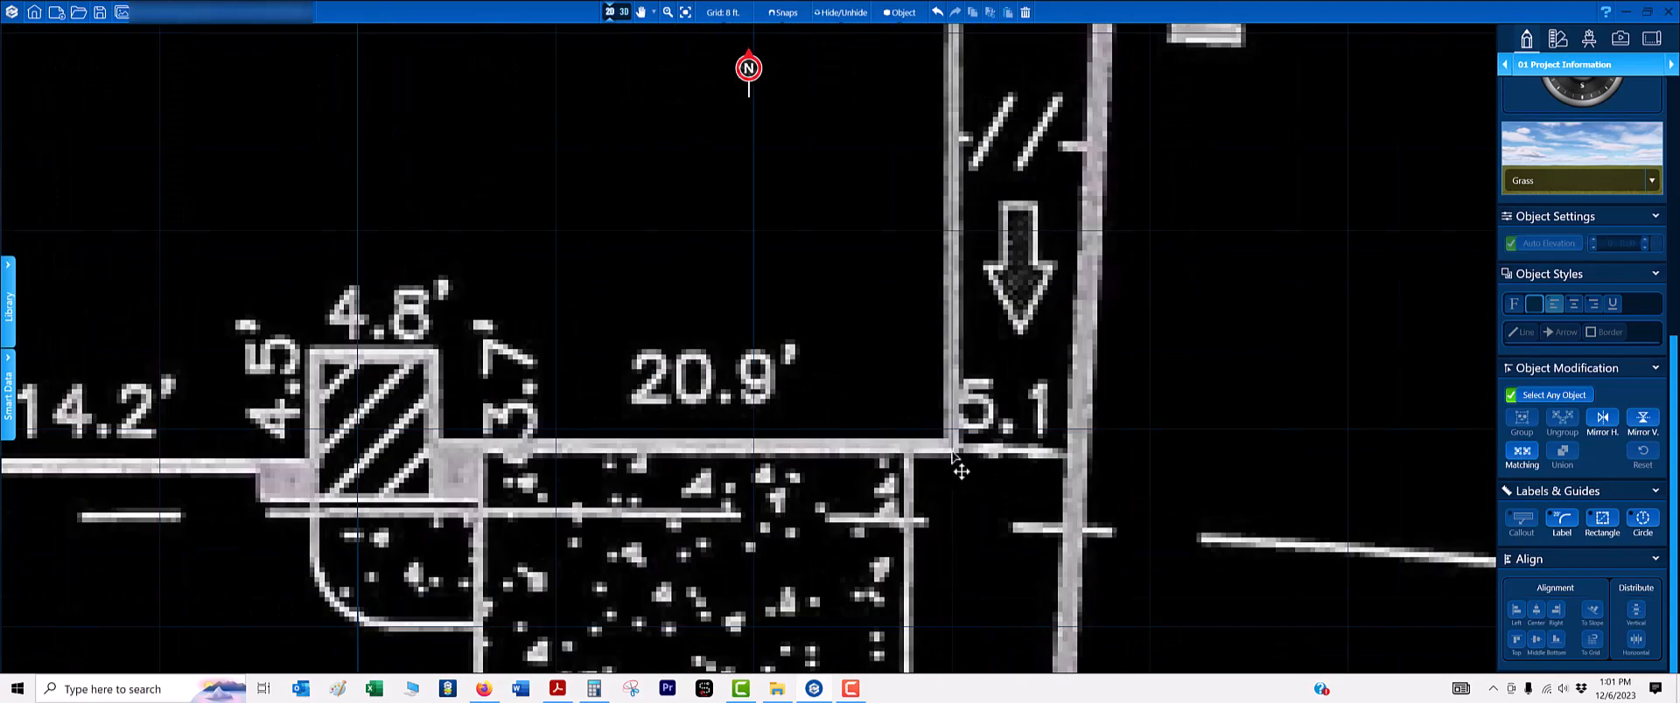
pyautogui.scroll(4, 952, 451)
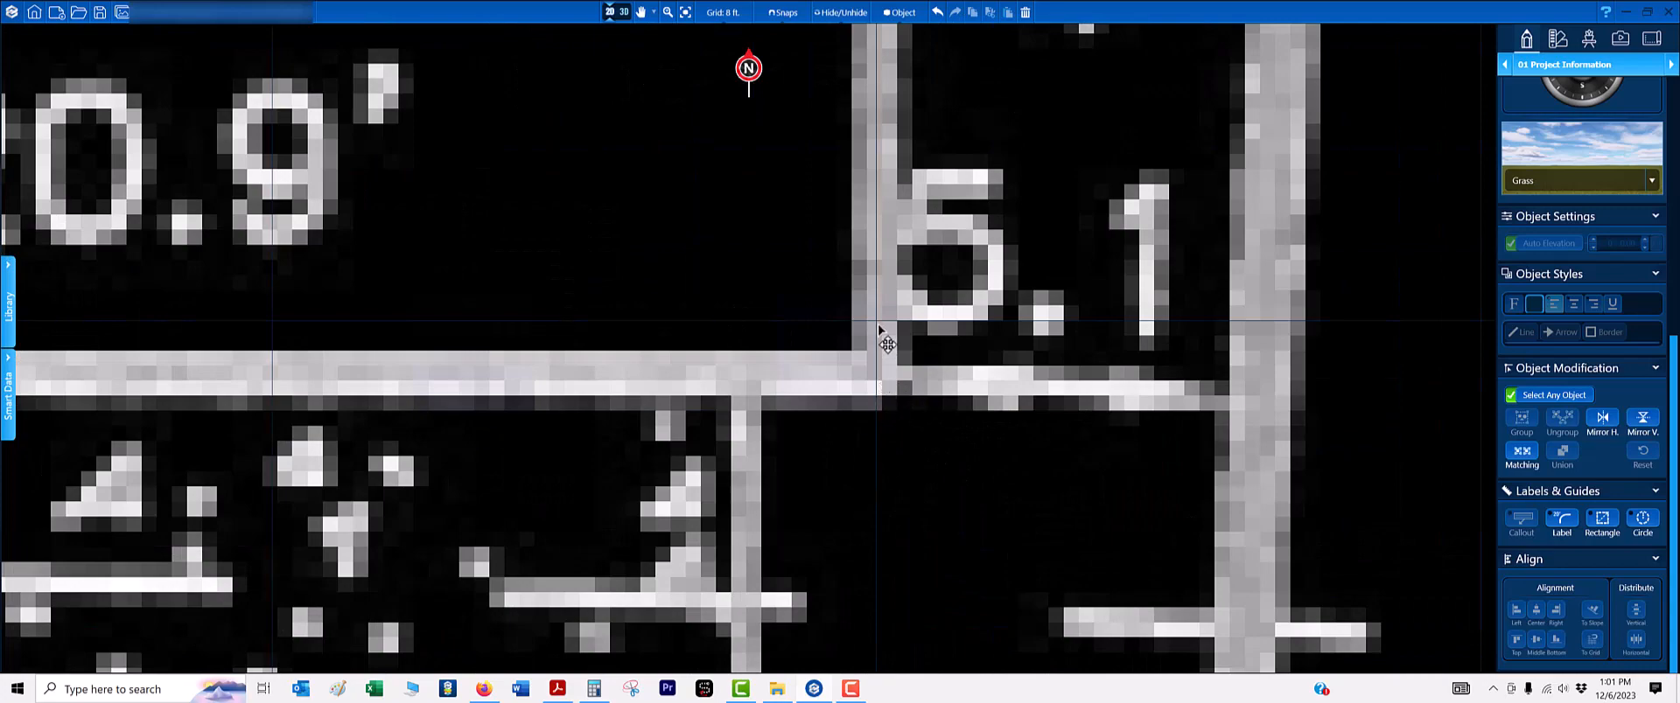
pyautogui.scroll(-5, 883, 337)
pyautogui.moveTo(880, 171); pyautogui.dragTo(874, 374, button='middle')
pyautogui.moveTo(844, 83); pyautogui.dragTo(840, 331, button='middle')
pyautogui.moveTo(840, 248); pyautogui.dragTo(838, 582, button='middle')
pyautogui.scroll(3, 818, 335)
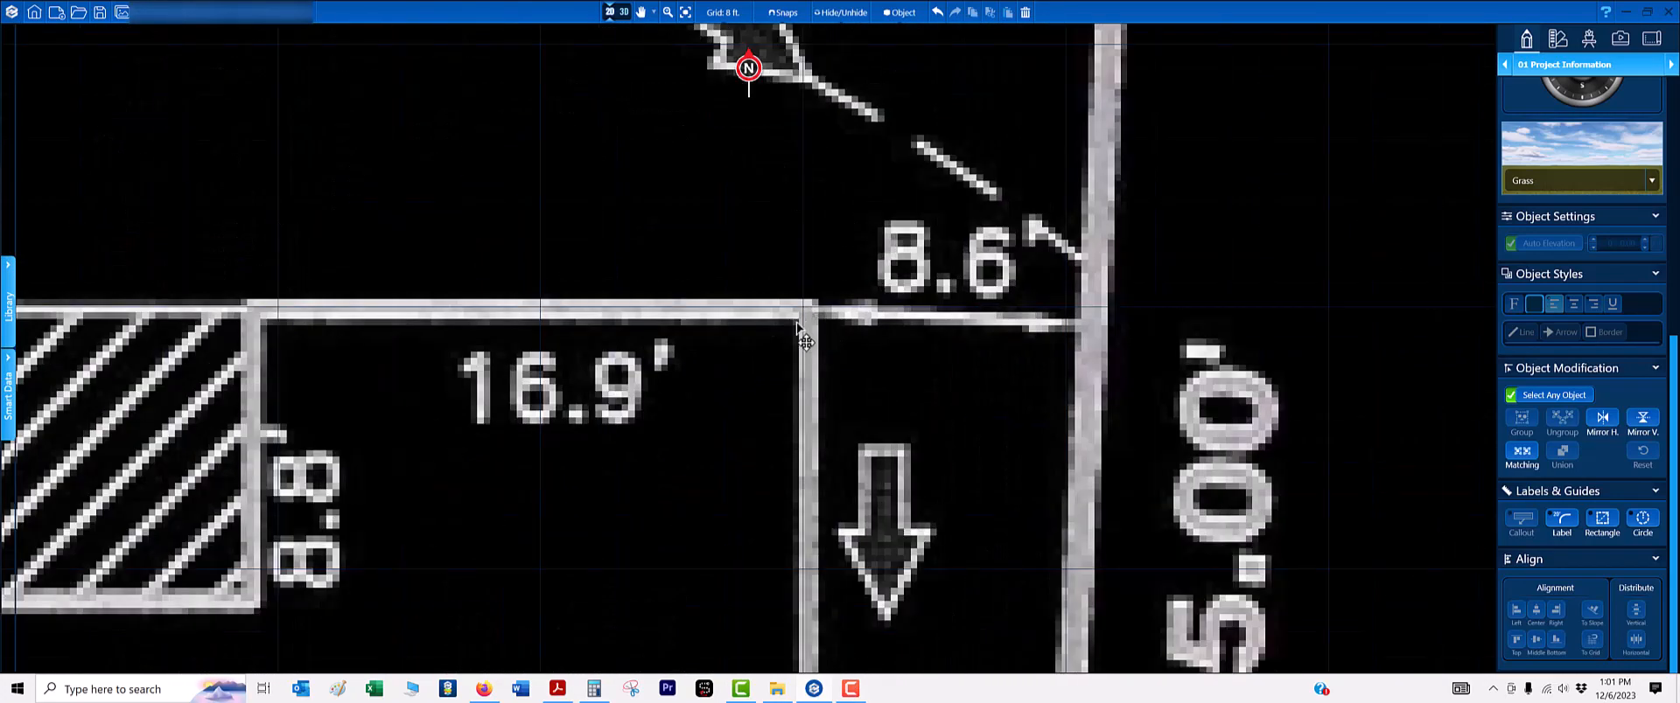
pyautogui.scroll(2, 798, 349)
pyautogui.scroll(-10, 799, 349)
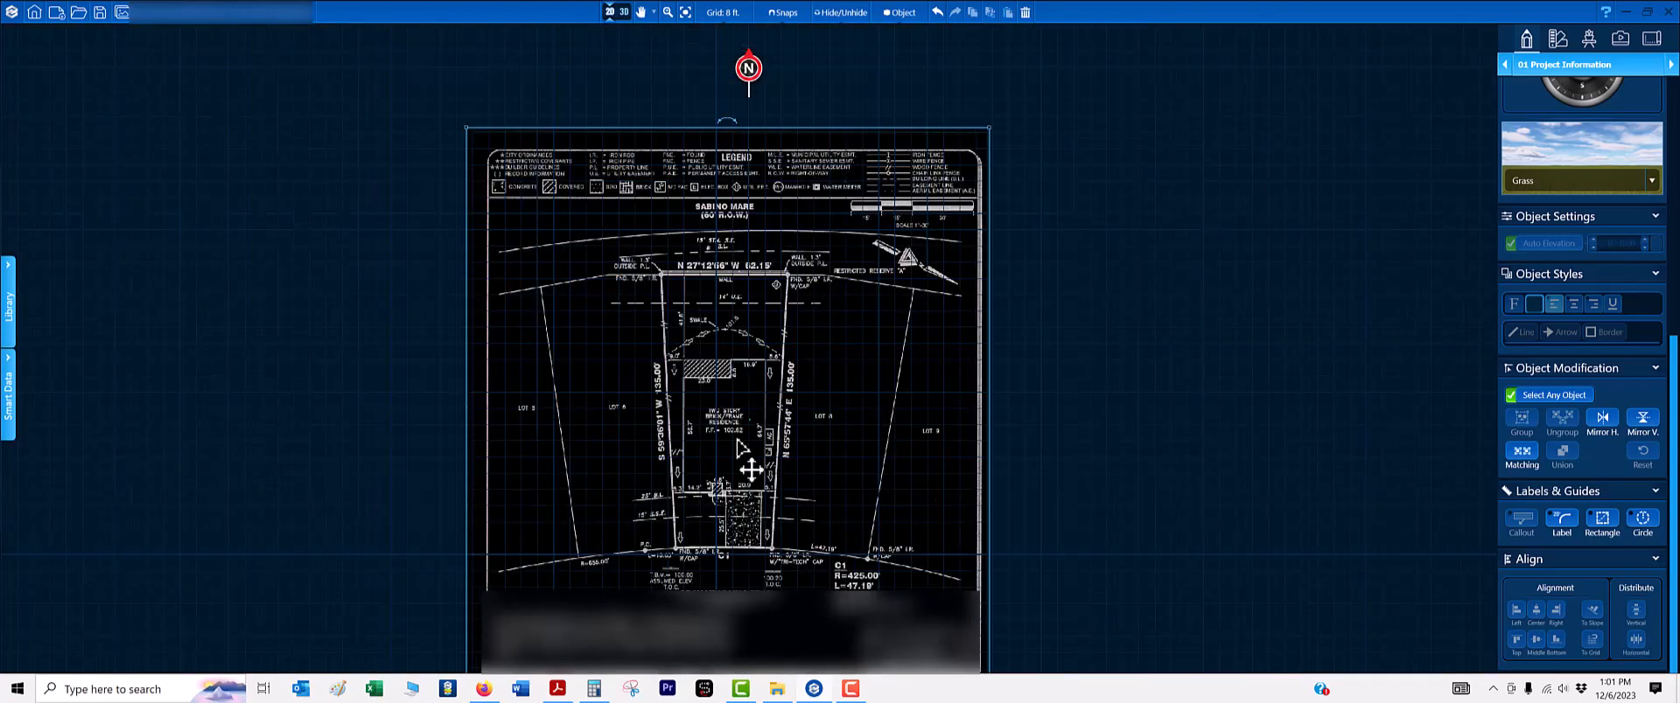
# - Hide the background survey image and display it again
pyautogui.scroll(4, 741, 448)
pyautogui.moveTo(942, 476); pyautogui.dragTo(910, 171, button='middle')
pyautogui.scroll(2, 940, 469)
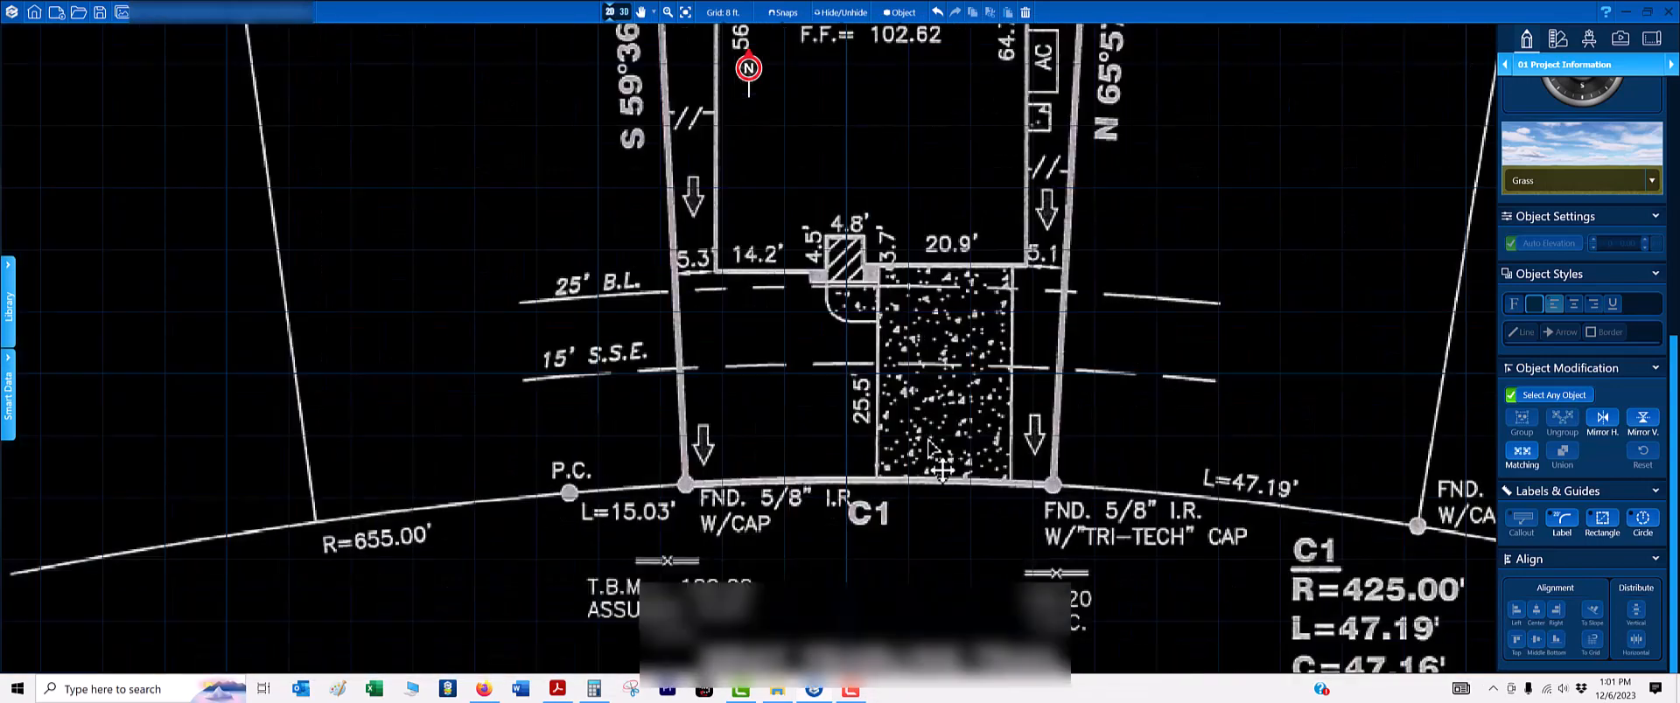
pyautogui.scroll(-5, 843, 402)
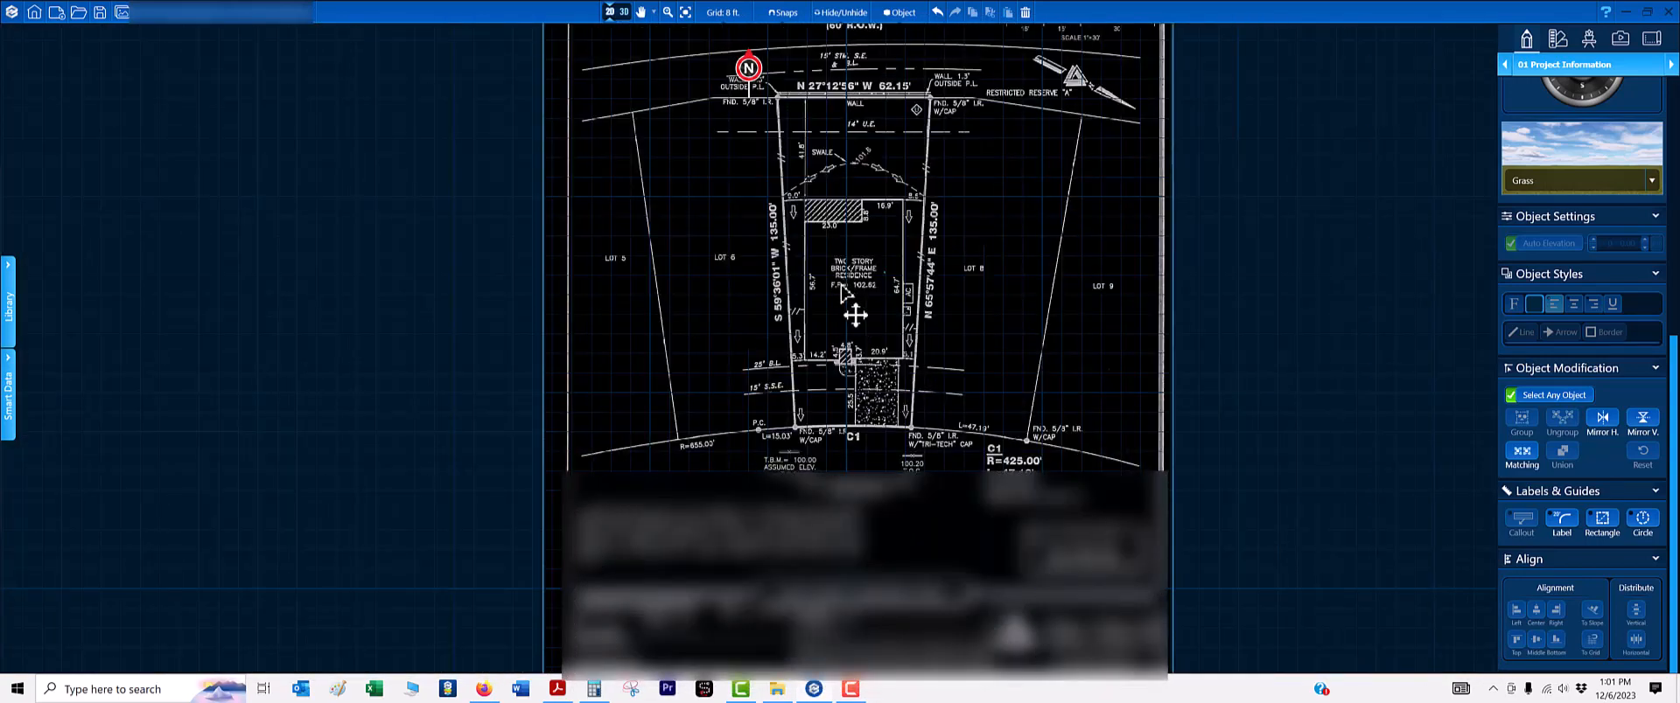
pyautogui.press('Delete')
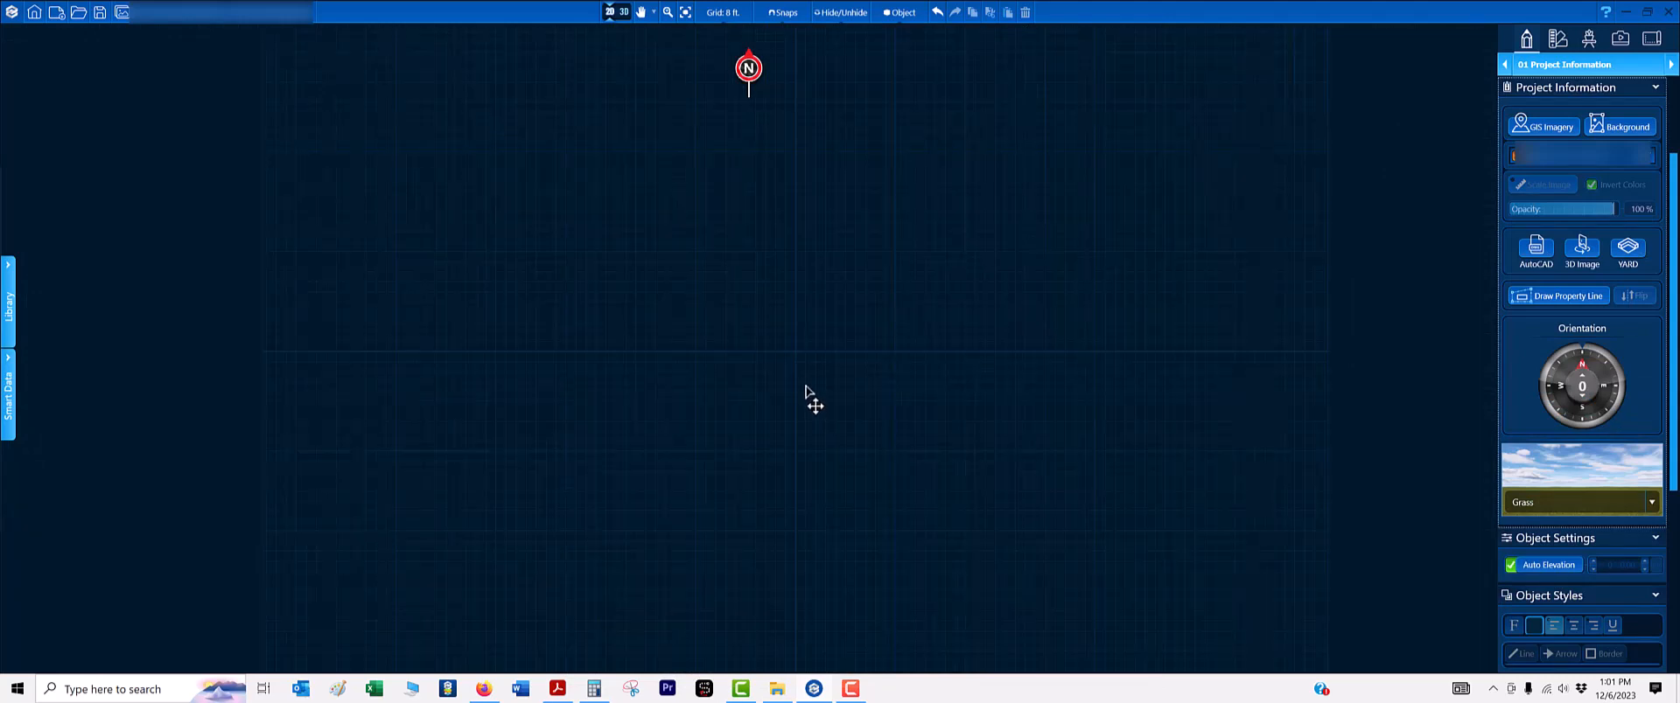
pyautogui.press('b')
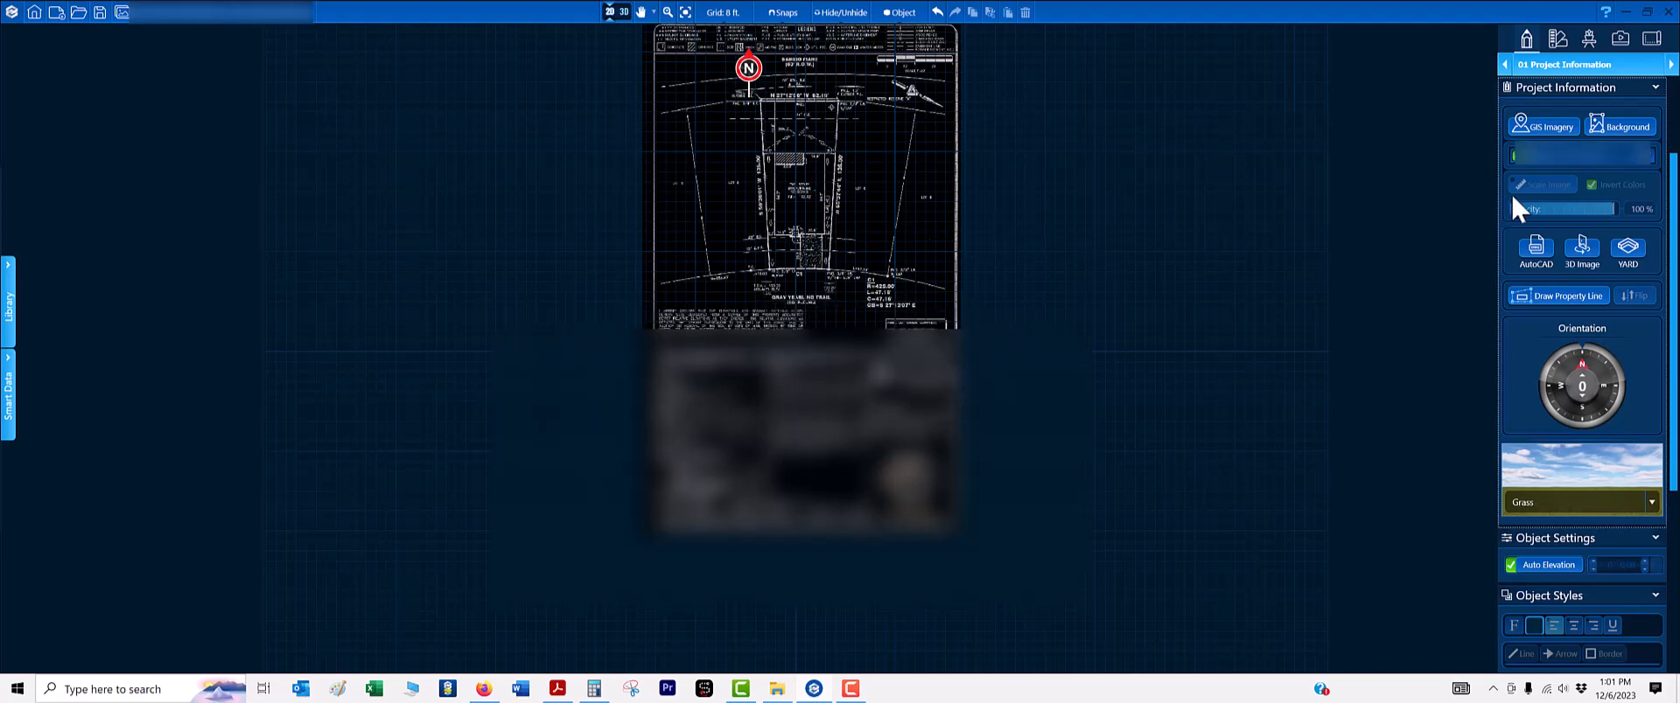
# - Move the survey image down so the front property line sits near the horizontal grid axis, with the driveway's left edge on the vertical axis
pyautogui.click(1551, 163)
pyautogui.moveTo(880, 231); pyautogui.dragTo(875, 314)
pyautogui.scroll(3, 803, 374)
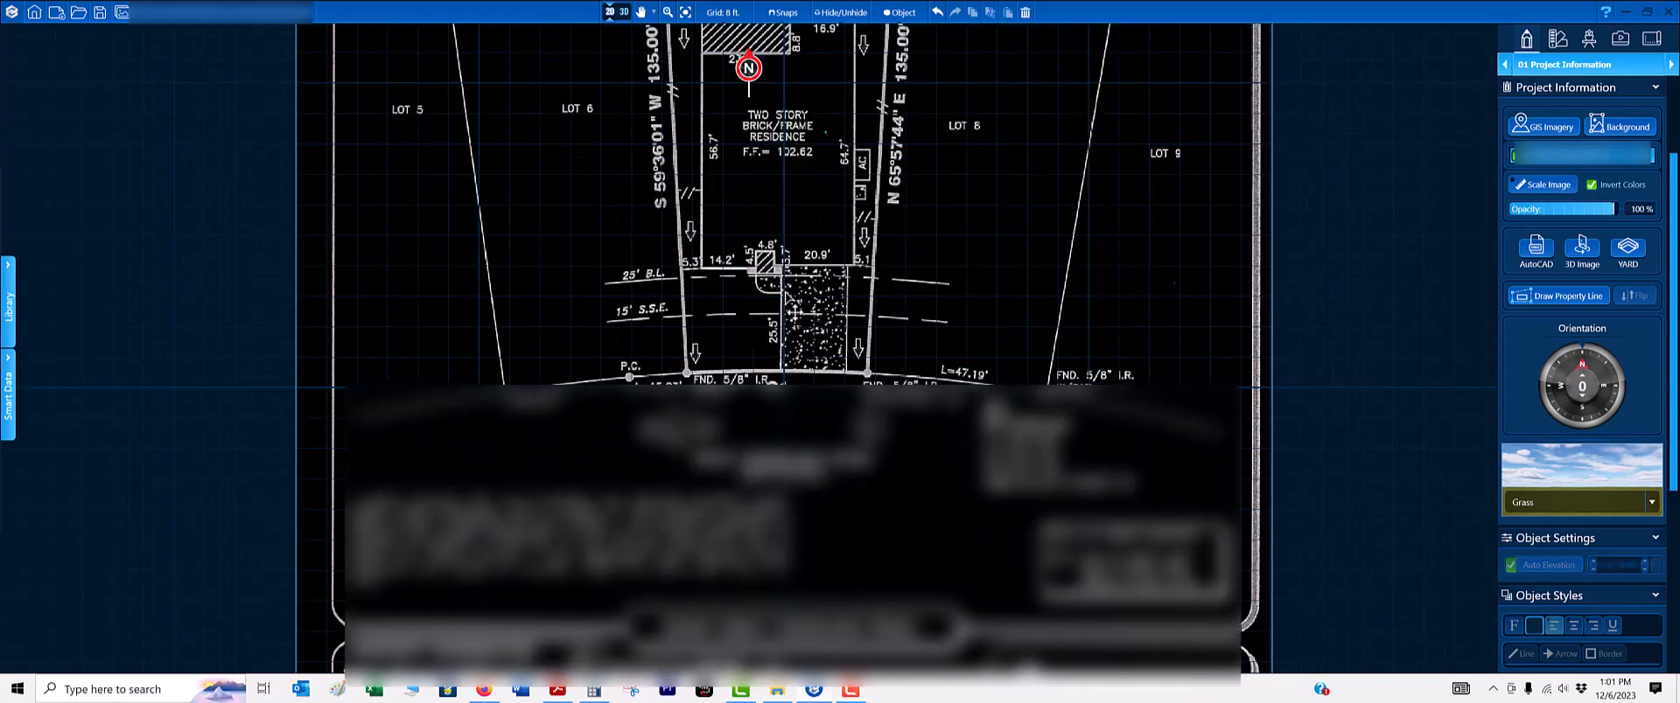
pyautogui.scroll(3, 803, 378)
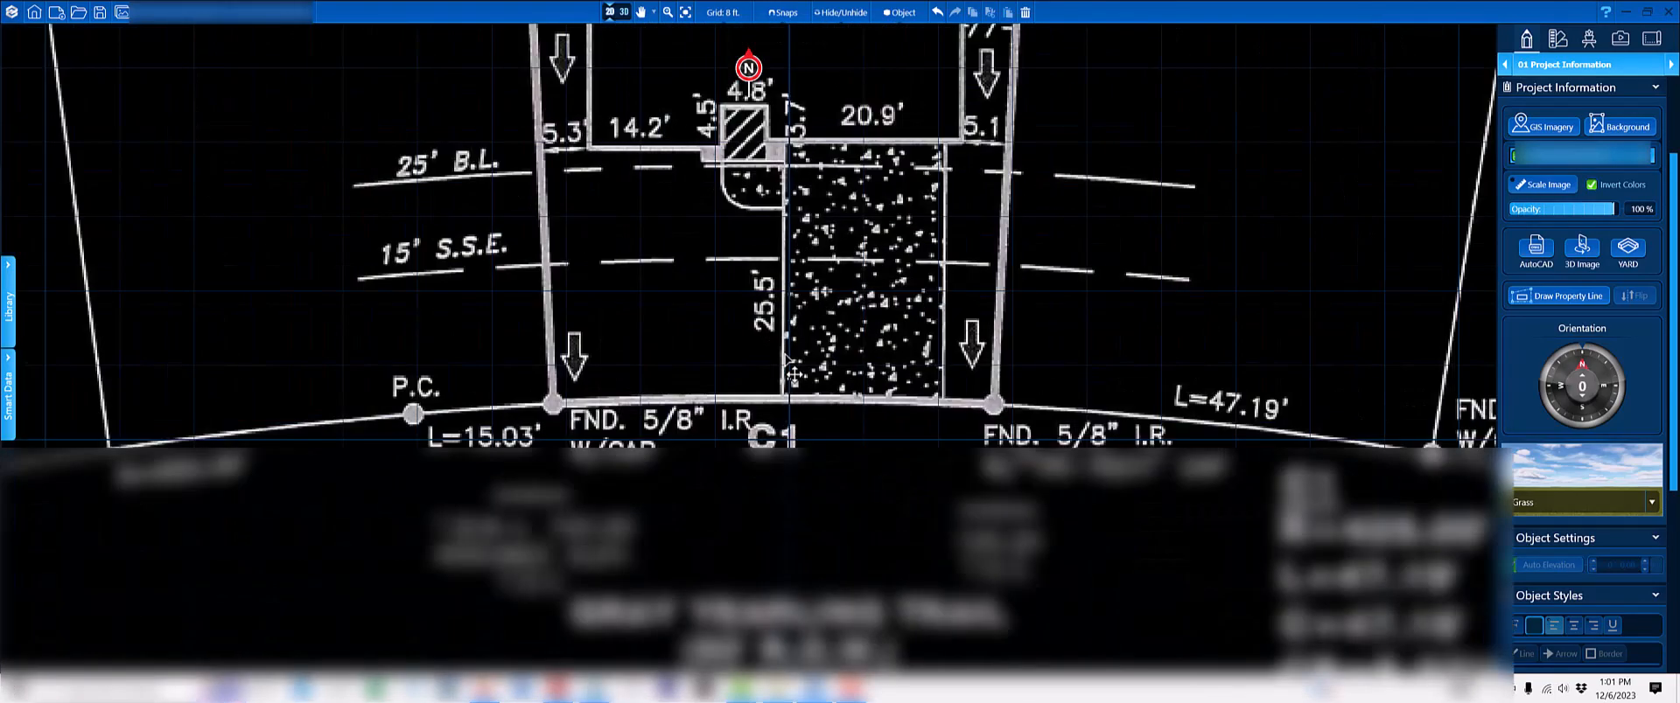
pyautogui.scroll(-5, 803, 385)
pyautogui.scroll(3, 803, 371)
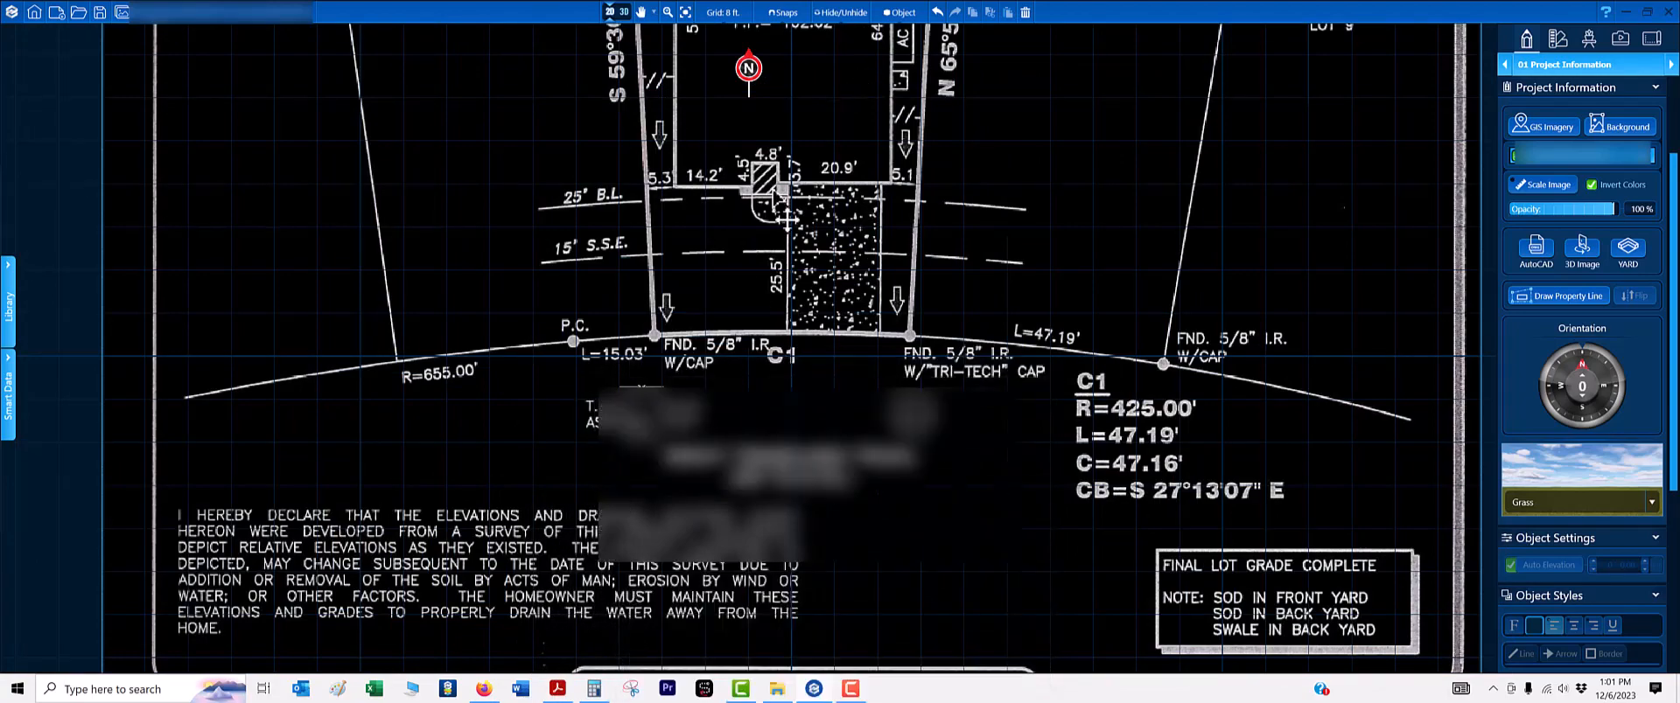
pyautogui.scroll(5, 632, 244)
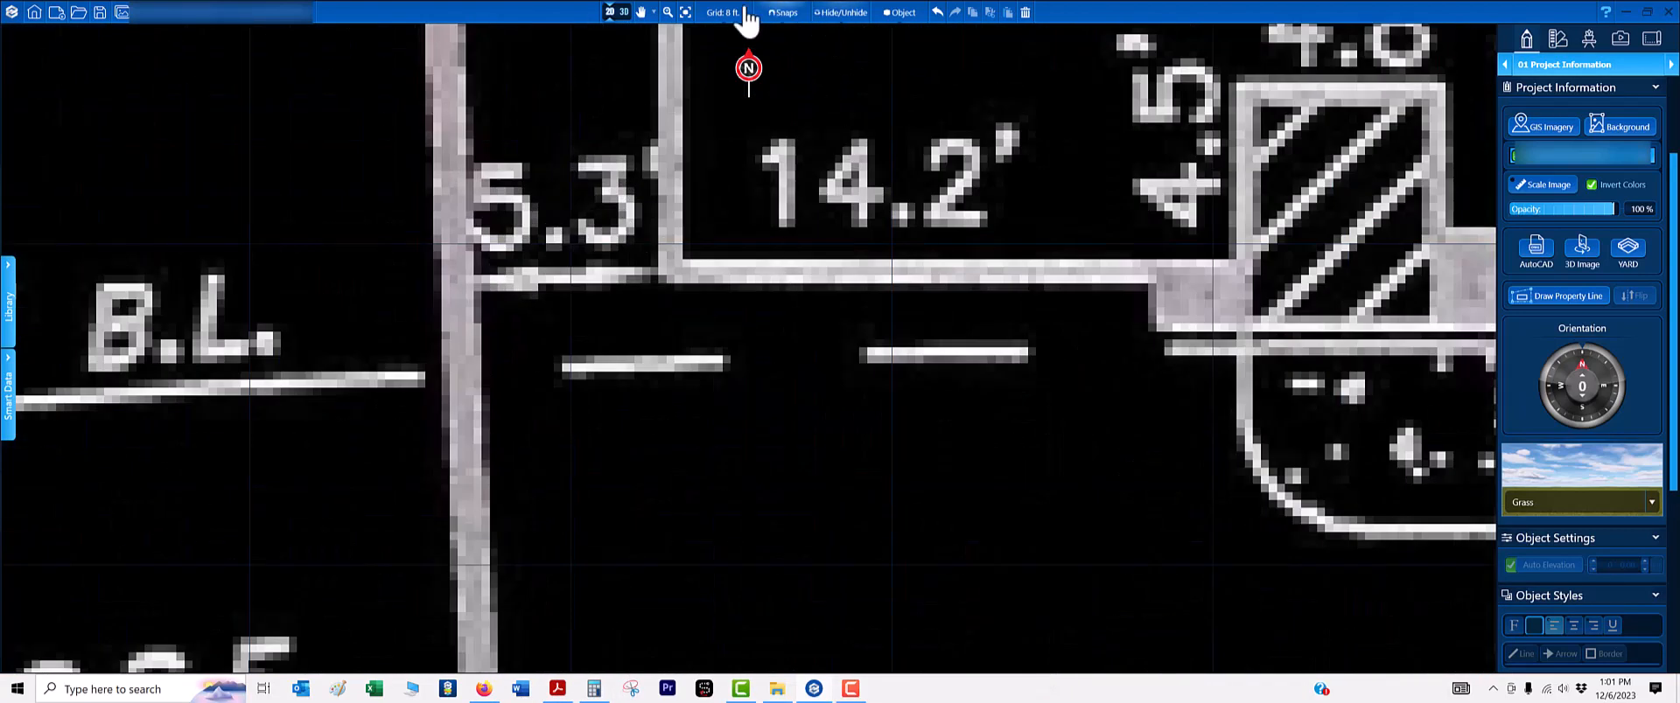
pyautogui.click(1542, 302)
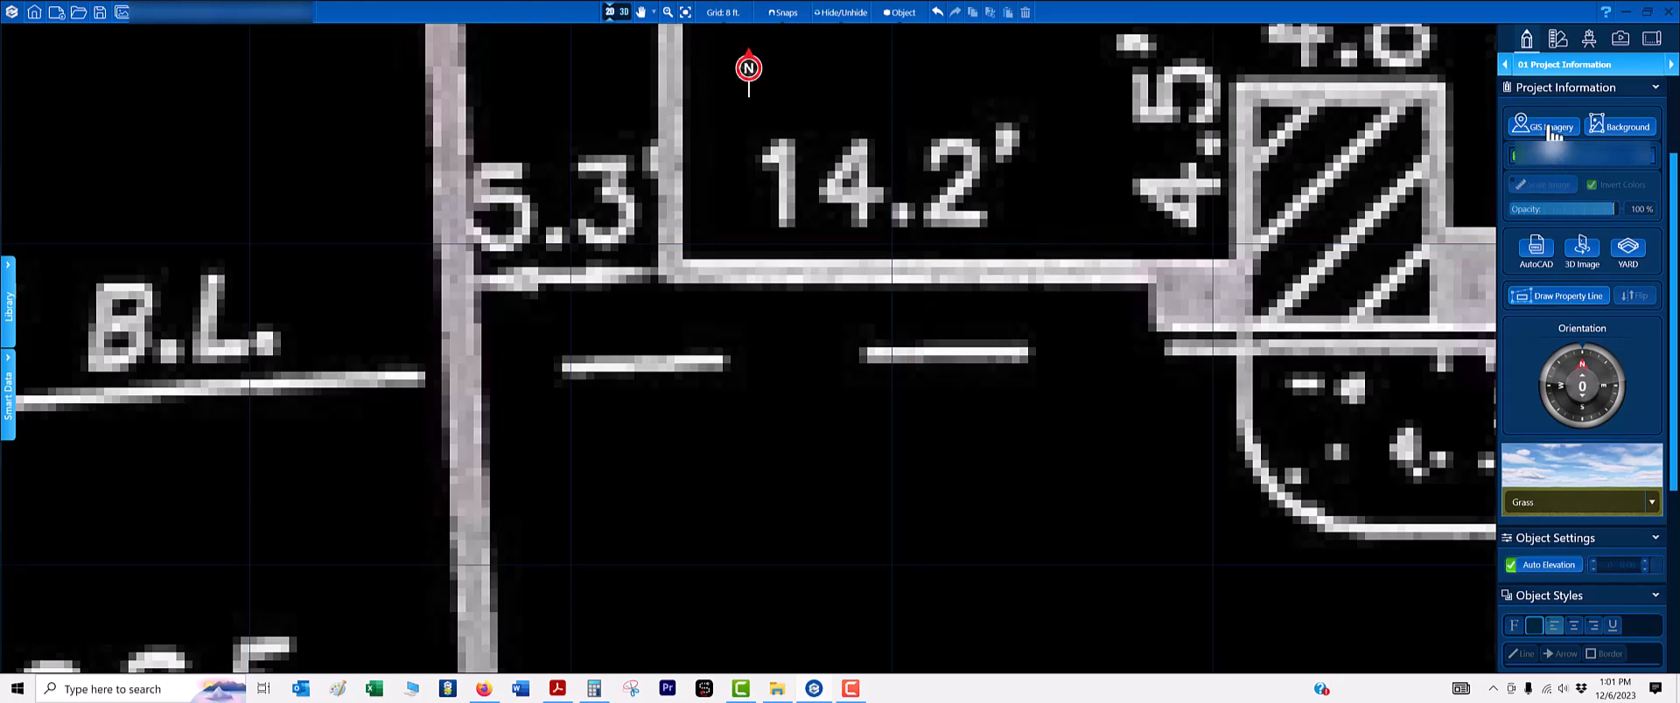
pyautogui.click(1620, 127)
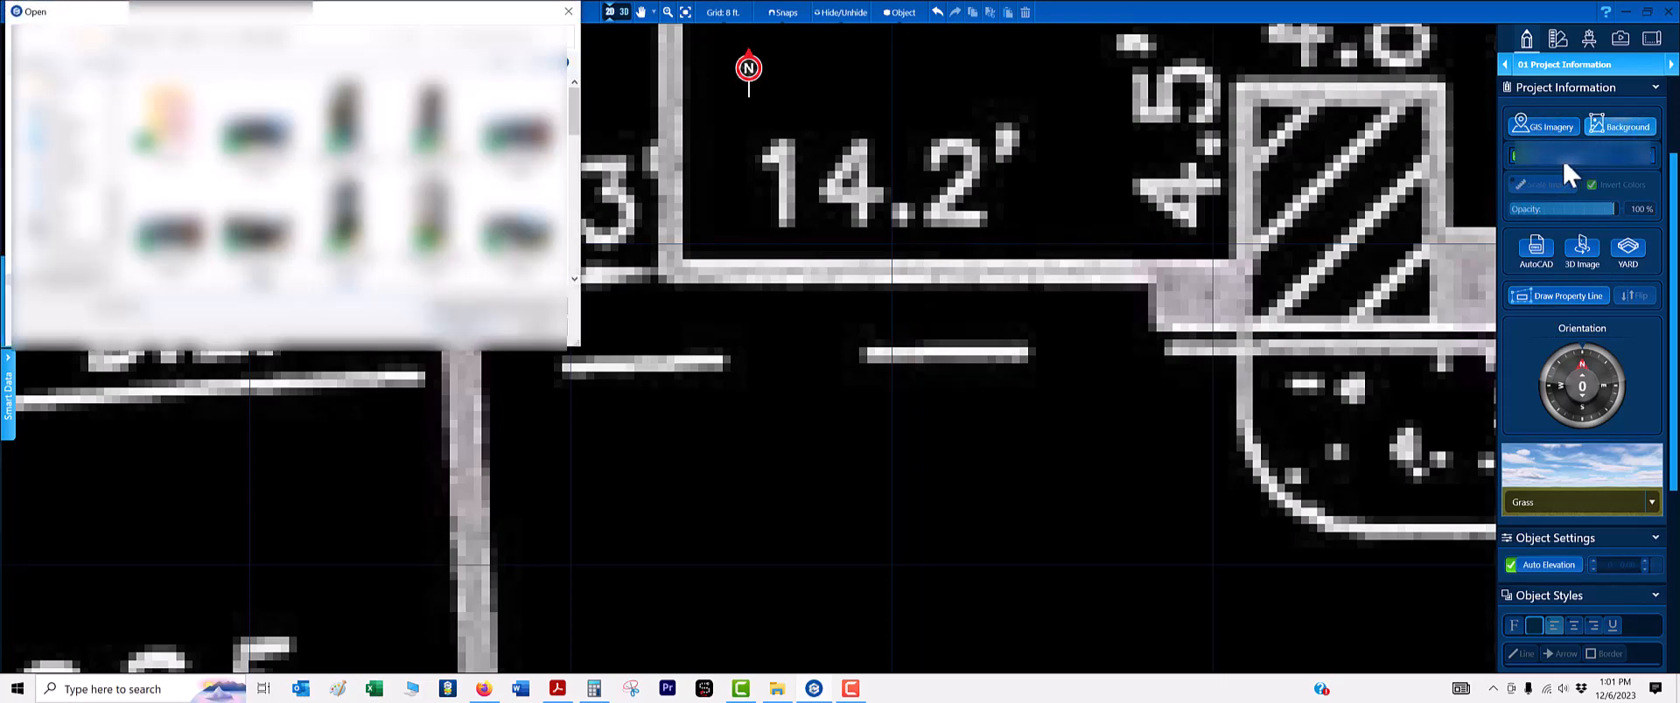
pyautogui.click(546, 335)
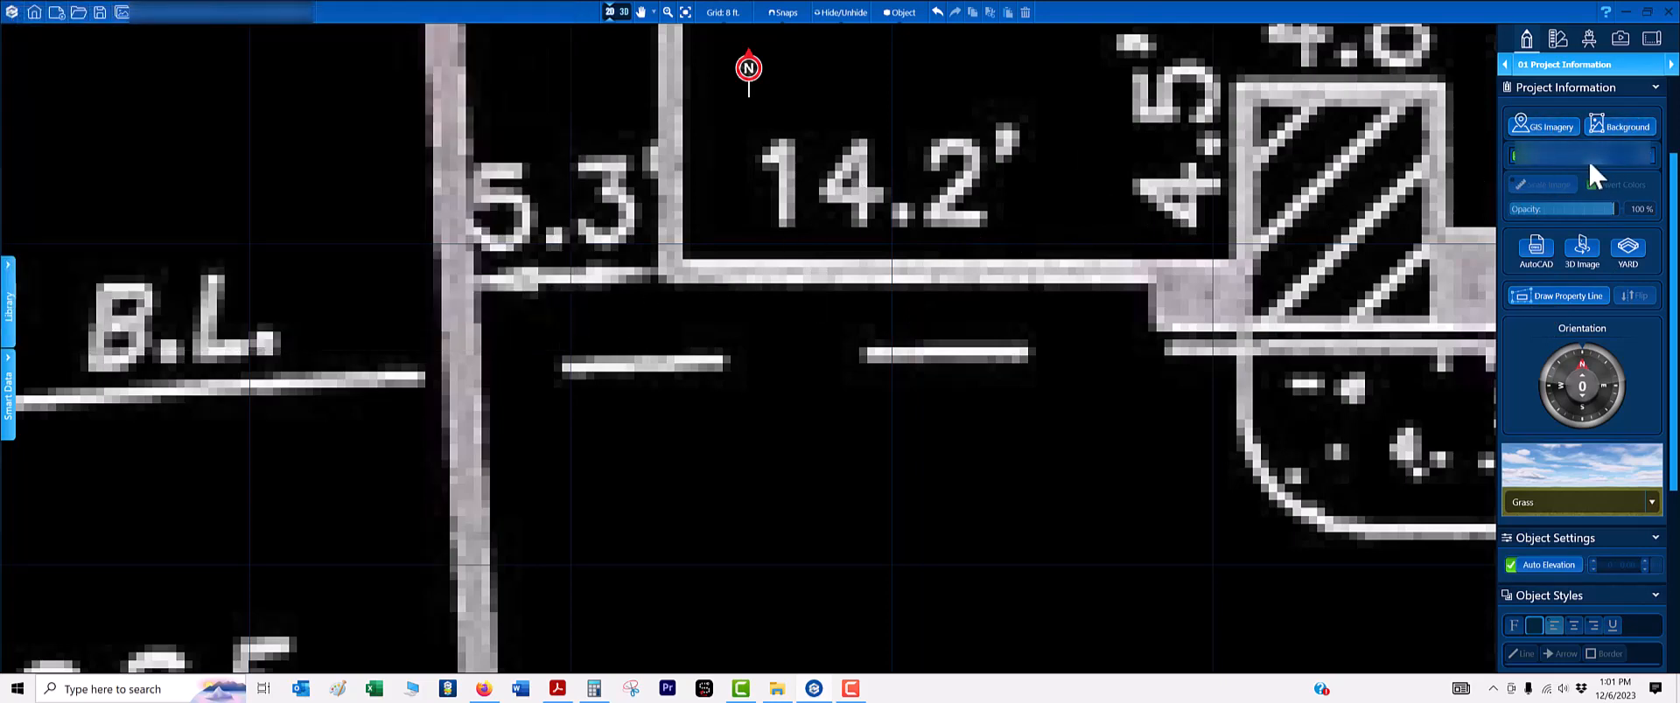
# - Shift the survey image so the residence's front wall and the porch's left edge meet grid lines, and set the grid spacing to 1 in
pyautogui.moveTo(907, 338); pyautogui.dragTo(869, 311)
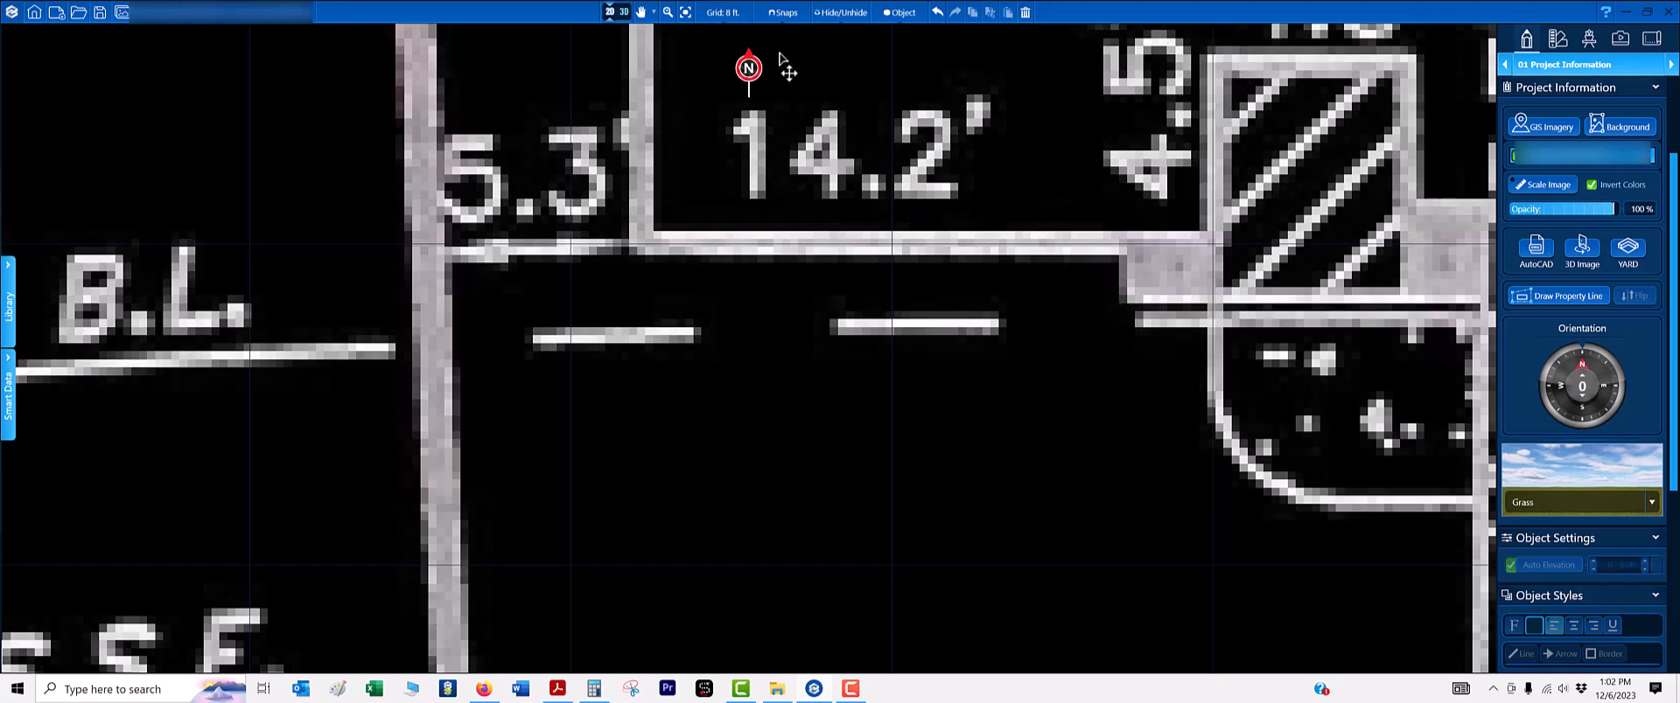
pyautogui.click(713, 26)
pyautogui.click(713, 65)
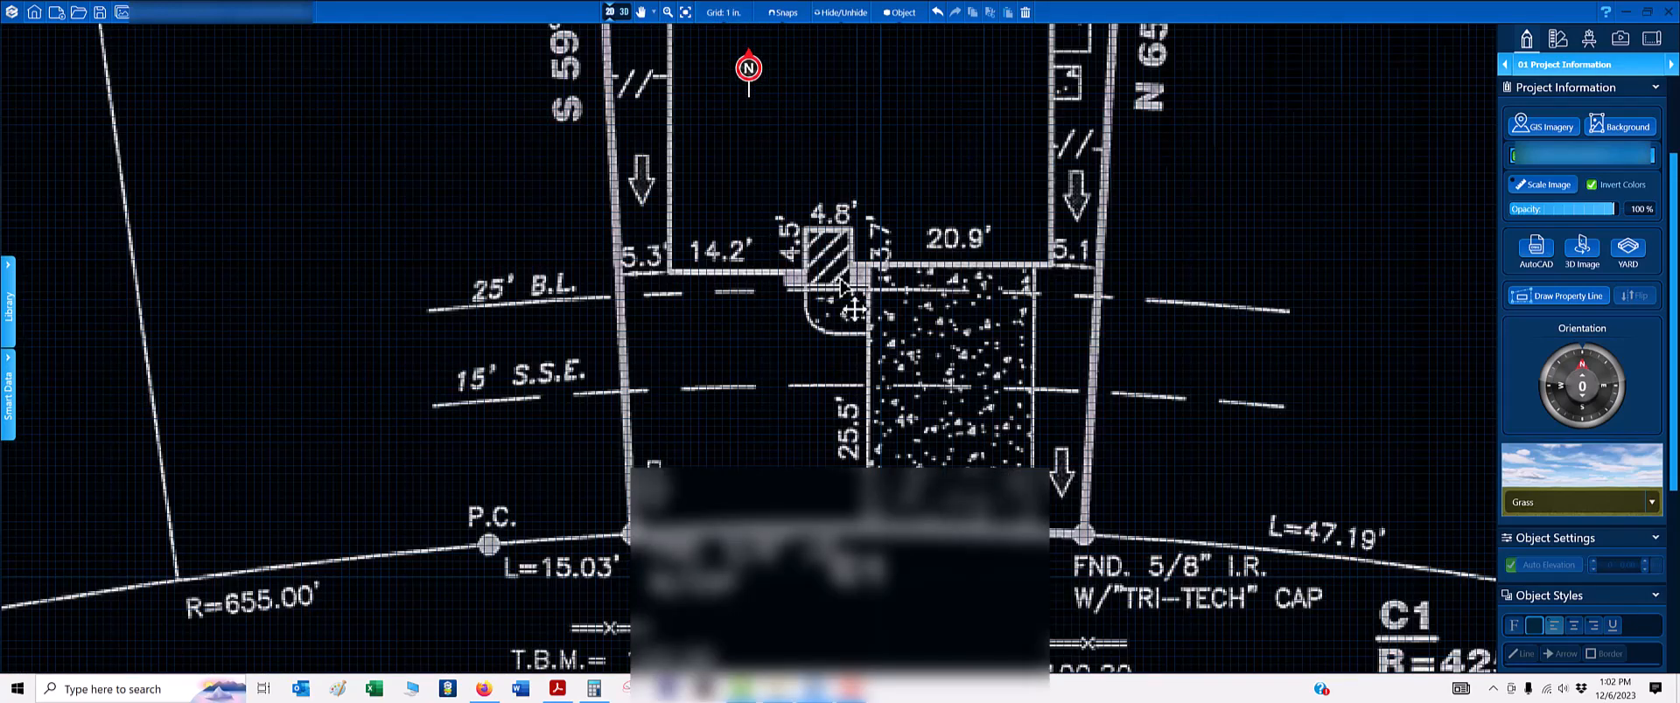
# - Switch to the 09 Custom Shapes & Pergolas stage
pyautogui.scroll(-3, 814, 175)
pyautogui.click(1604, 70)
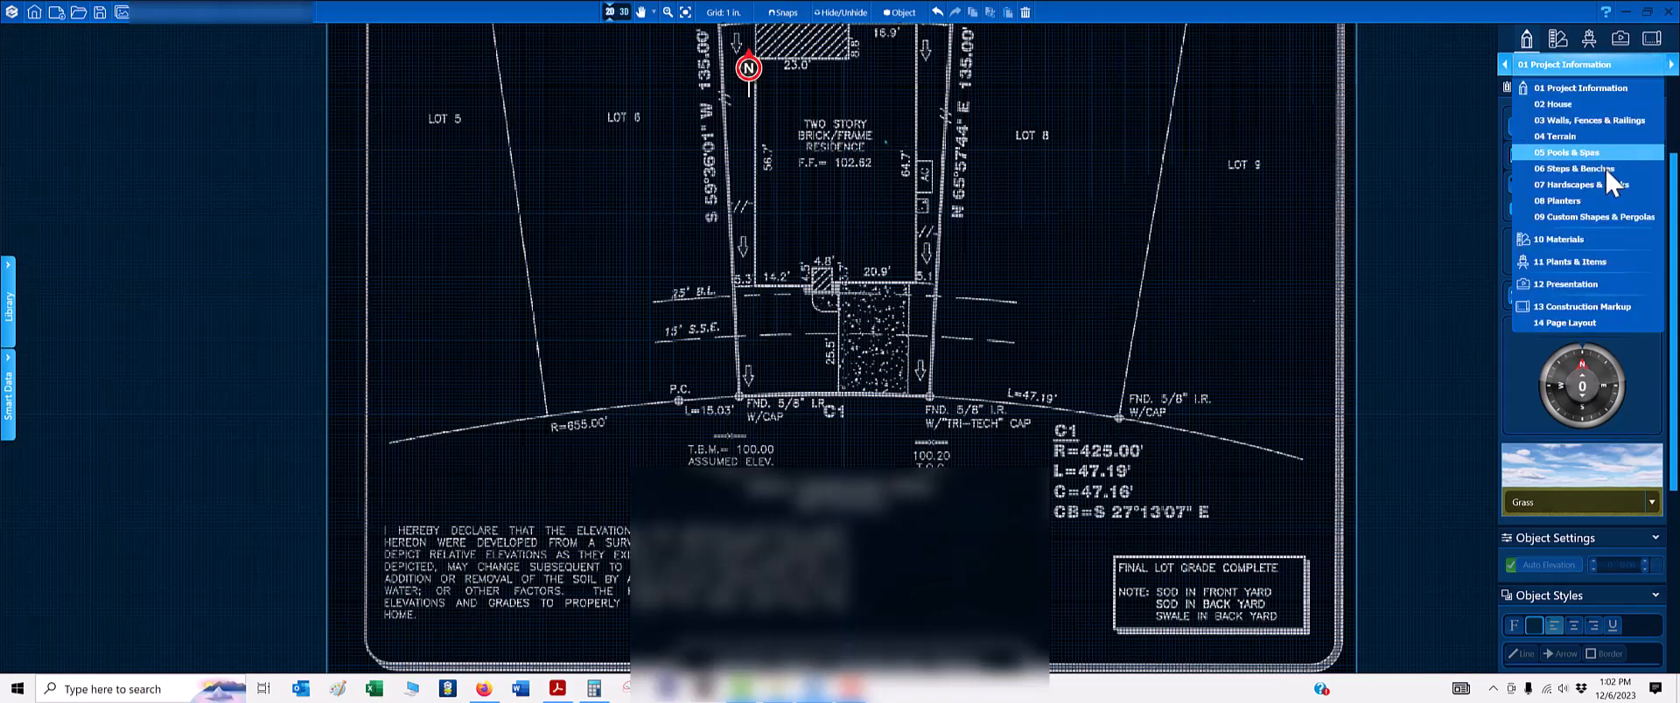
pyautogui.click(1603, 208)
pyautogui.scroll(10, 740, 275)
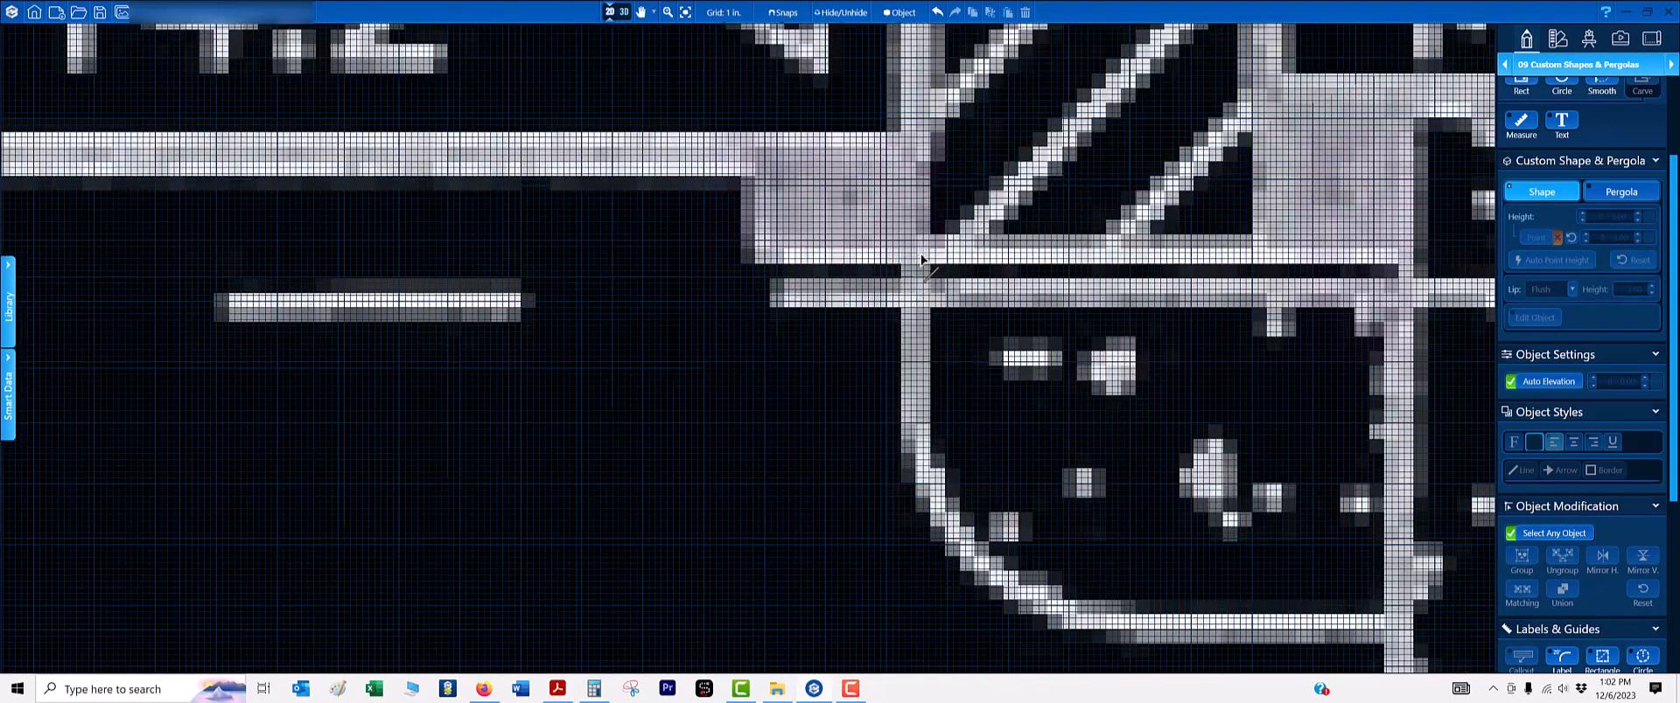
pyautogui.click(923, 267)
pyautogui.scroll(3, 788, 269)
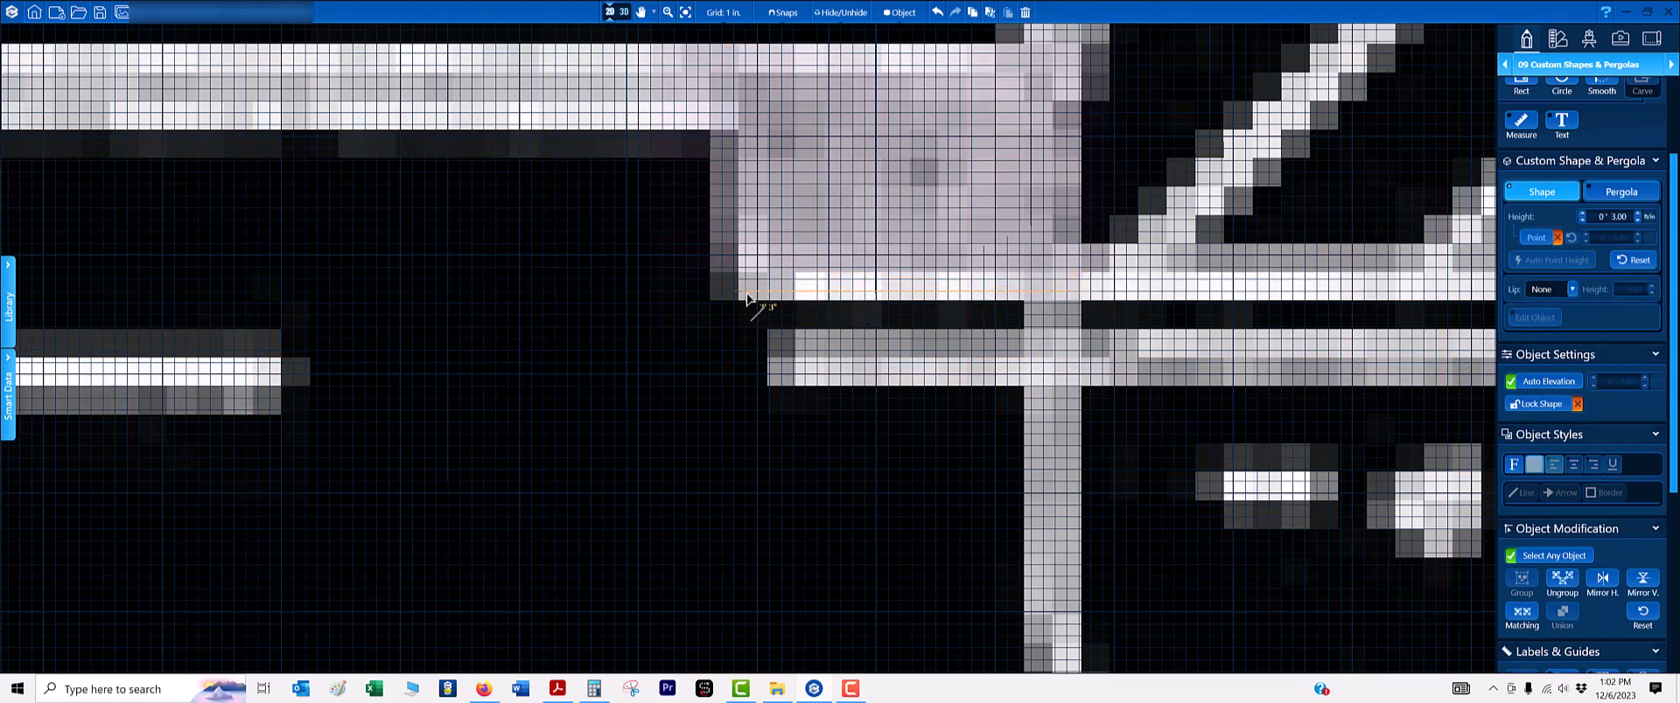
# - Measure the thickness of the residence's front wall line beside the porch column
pyautogui.click(1532, 134)
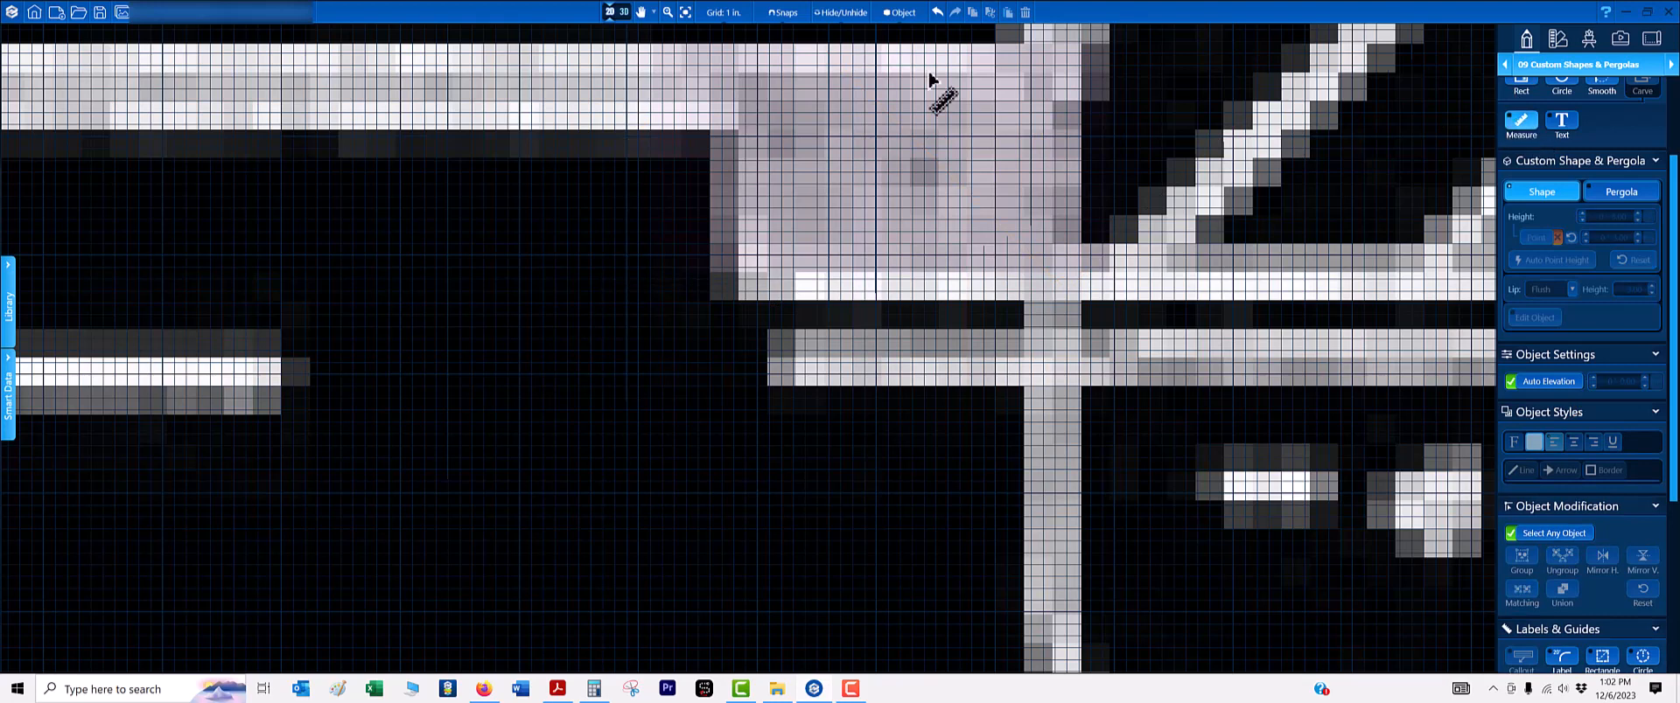
pyautogui.moveTo(667, 130); pyautogui.dragTo(663, 52)
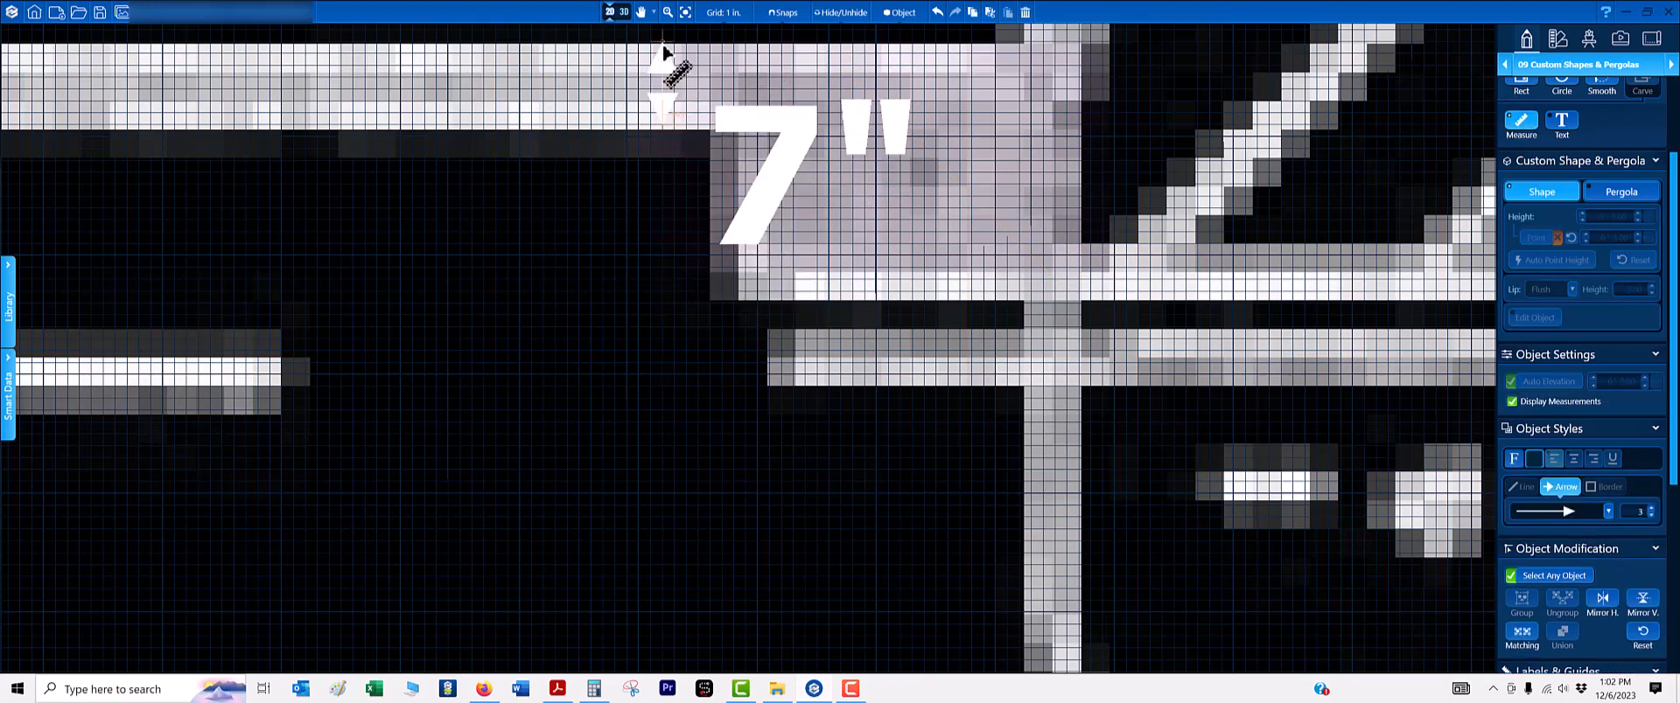
pyautogui.press('Escape')
pyautogui.scroll(-1, 801, 225)
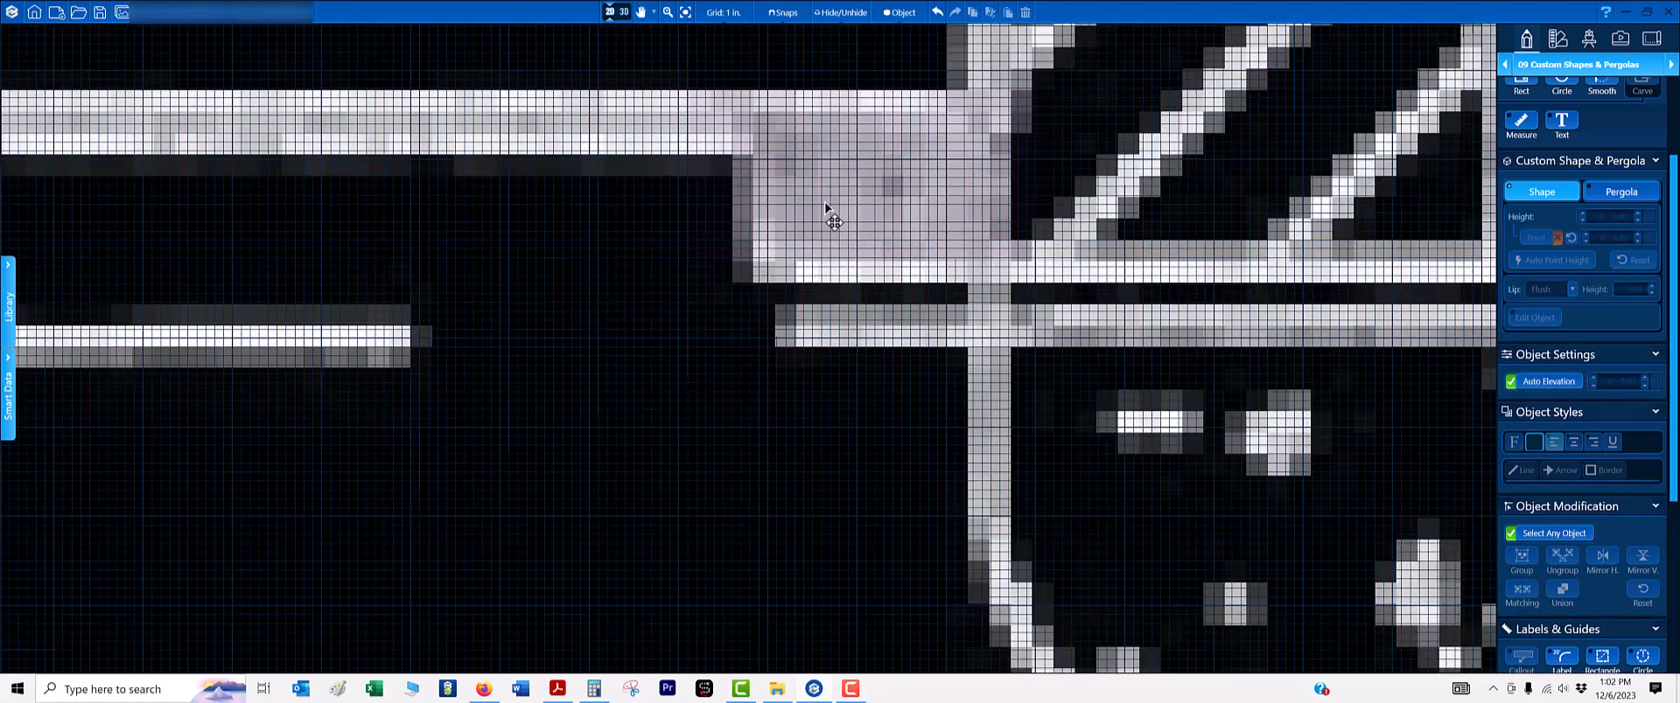
# - Examine the residence's front wall labelled 14.2' between its lower left corner and the hatched porch
pyautogui.scroll(-5, 833, 222)
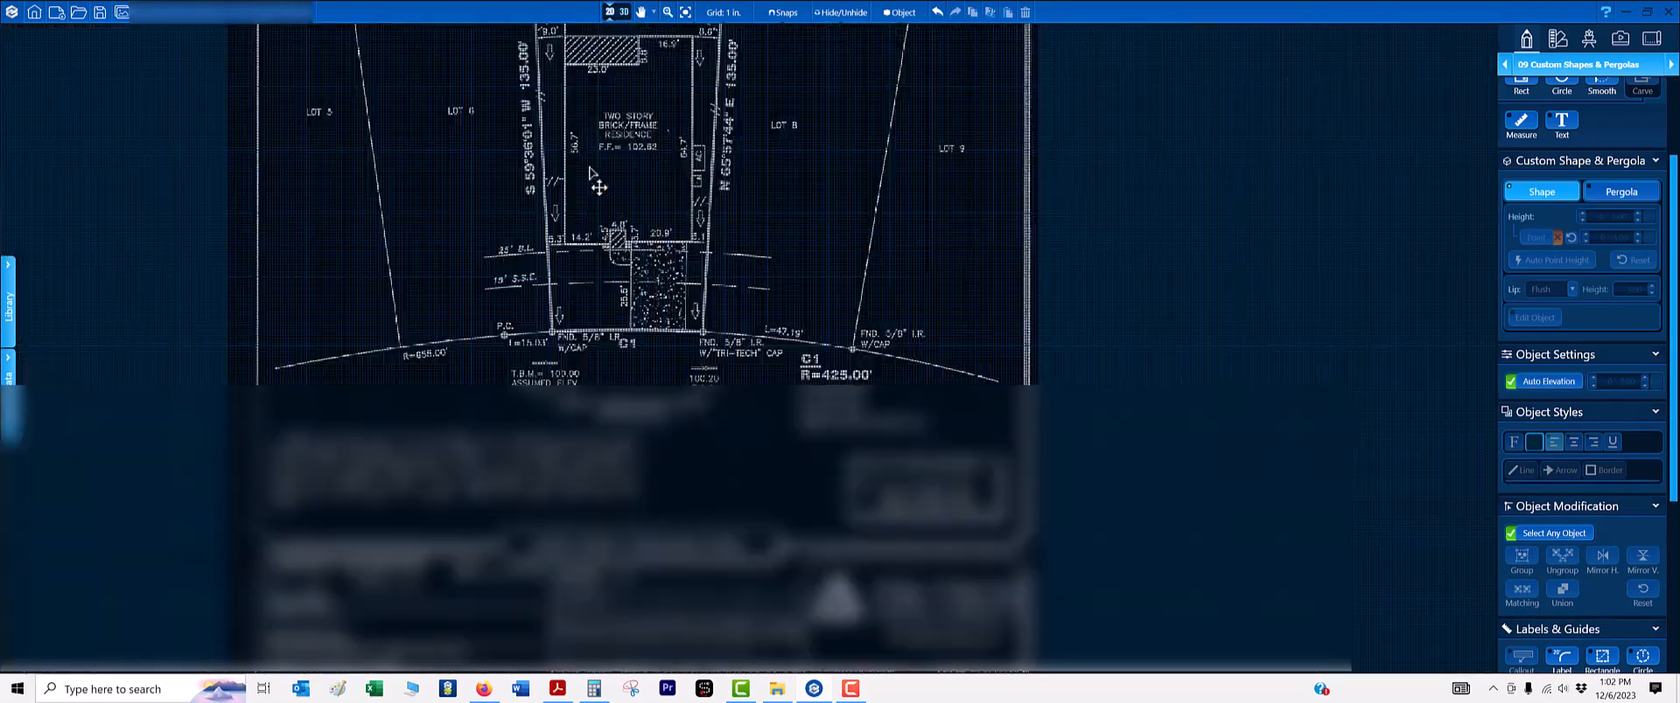
pyautogui.scroll(5, 599, 187)
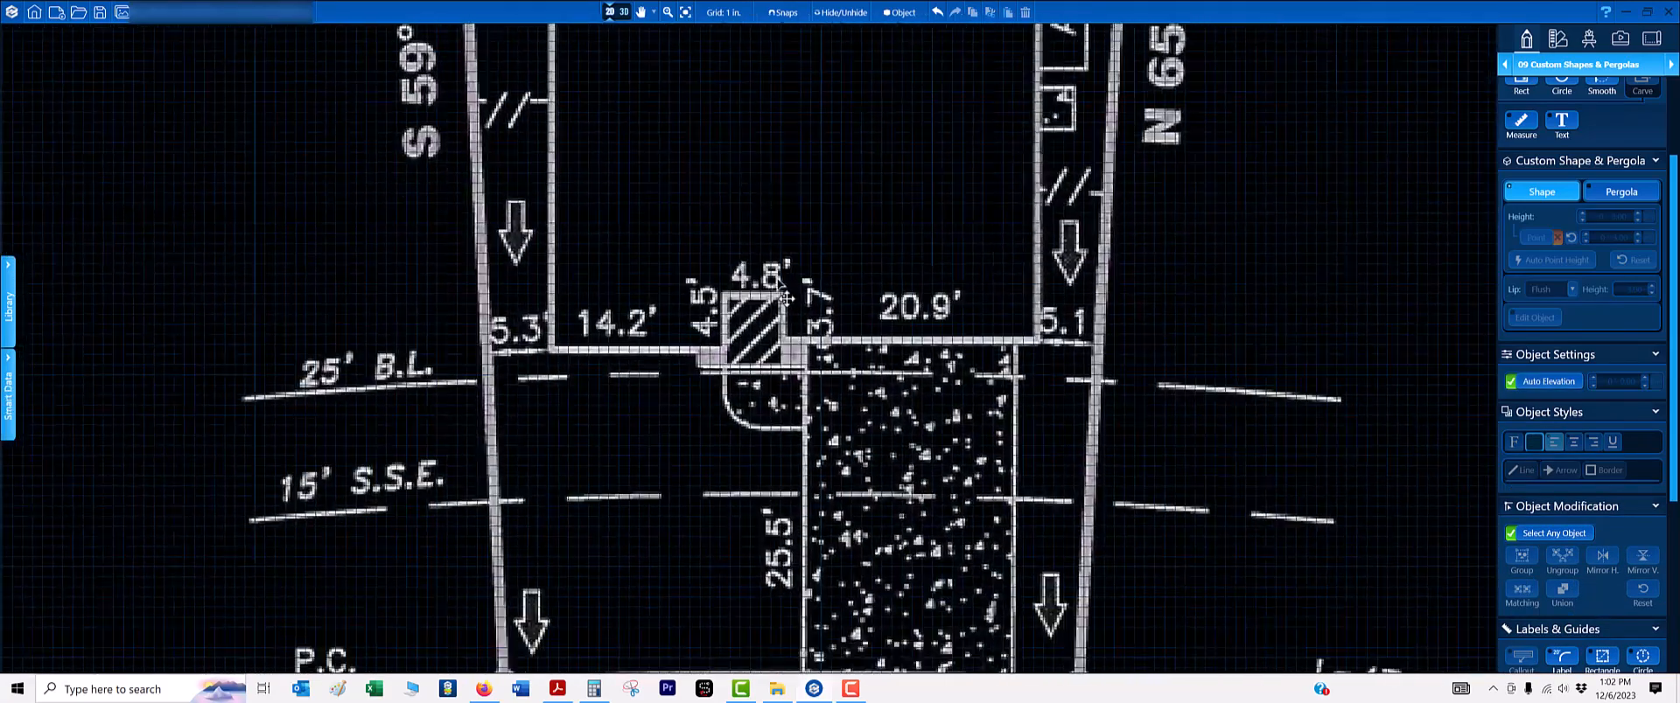
pyautogui.scroll(2, 831, 375)
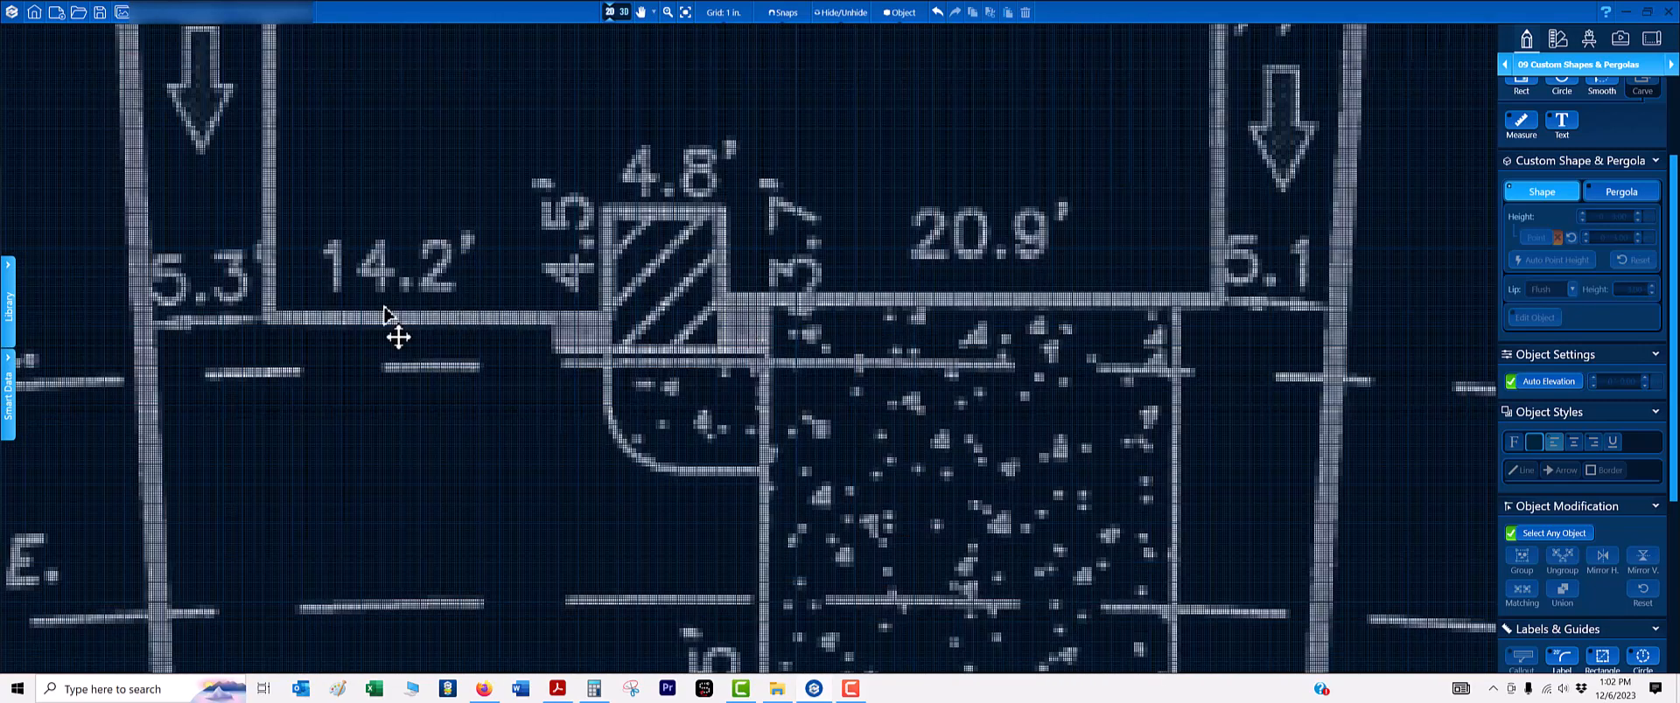
pyautogui.scroll(2, 385, 309)
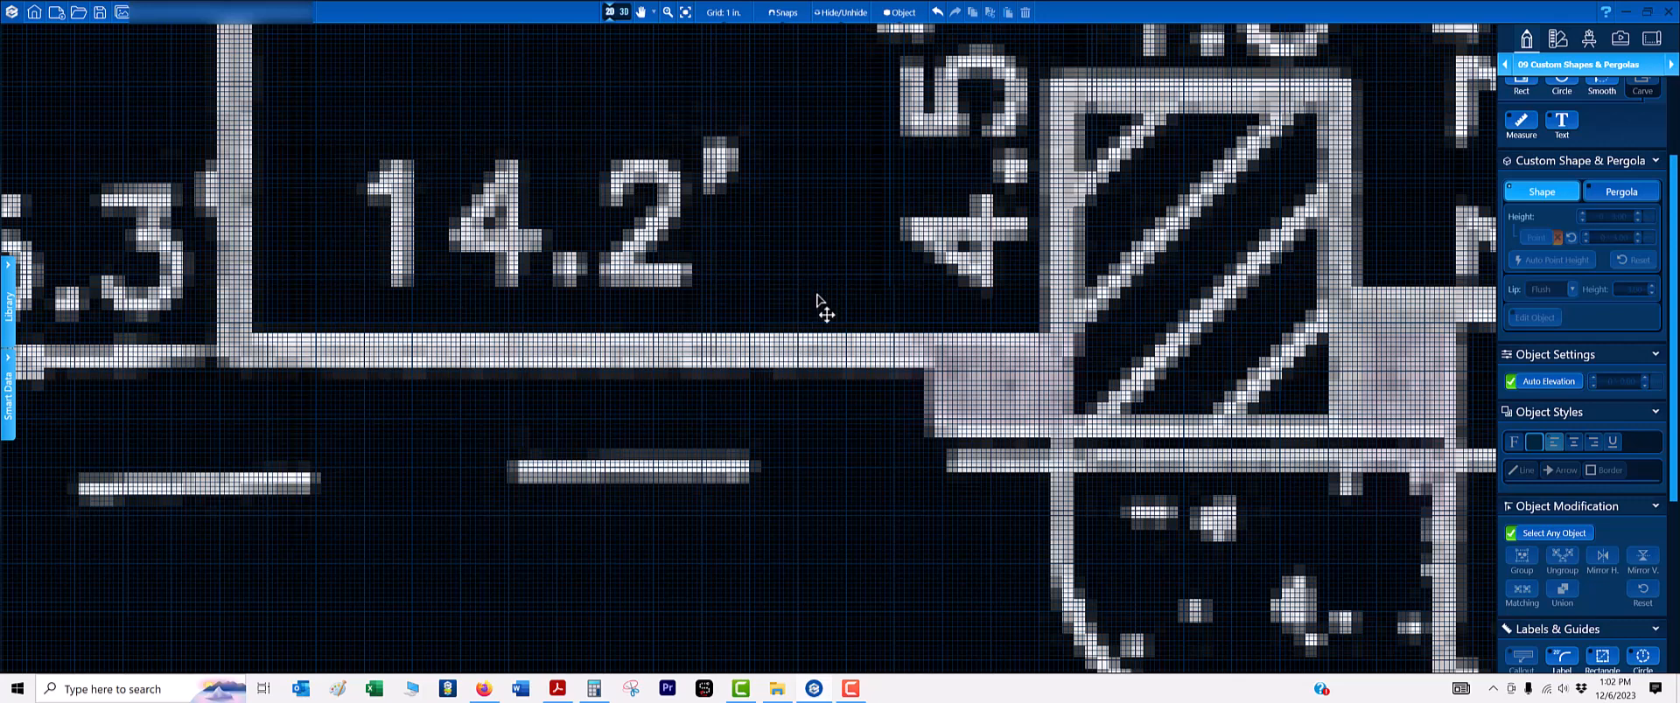
pyautogui.scroll(-2, 818, 299)
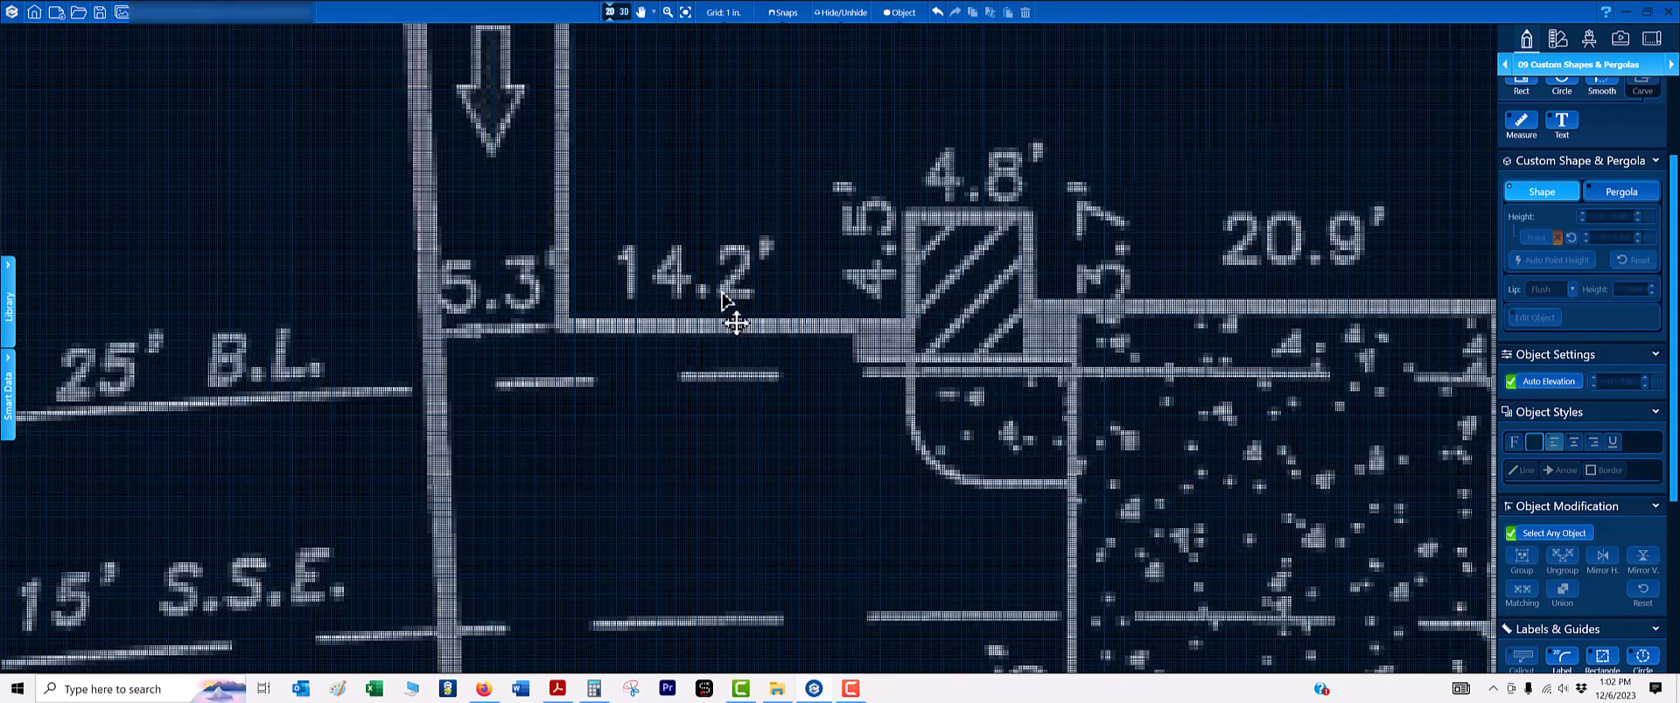
pyautogui.scroll(1, 790, 350)
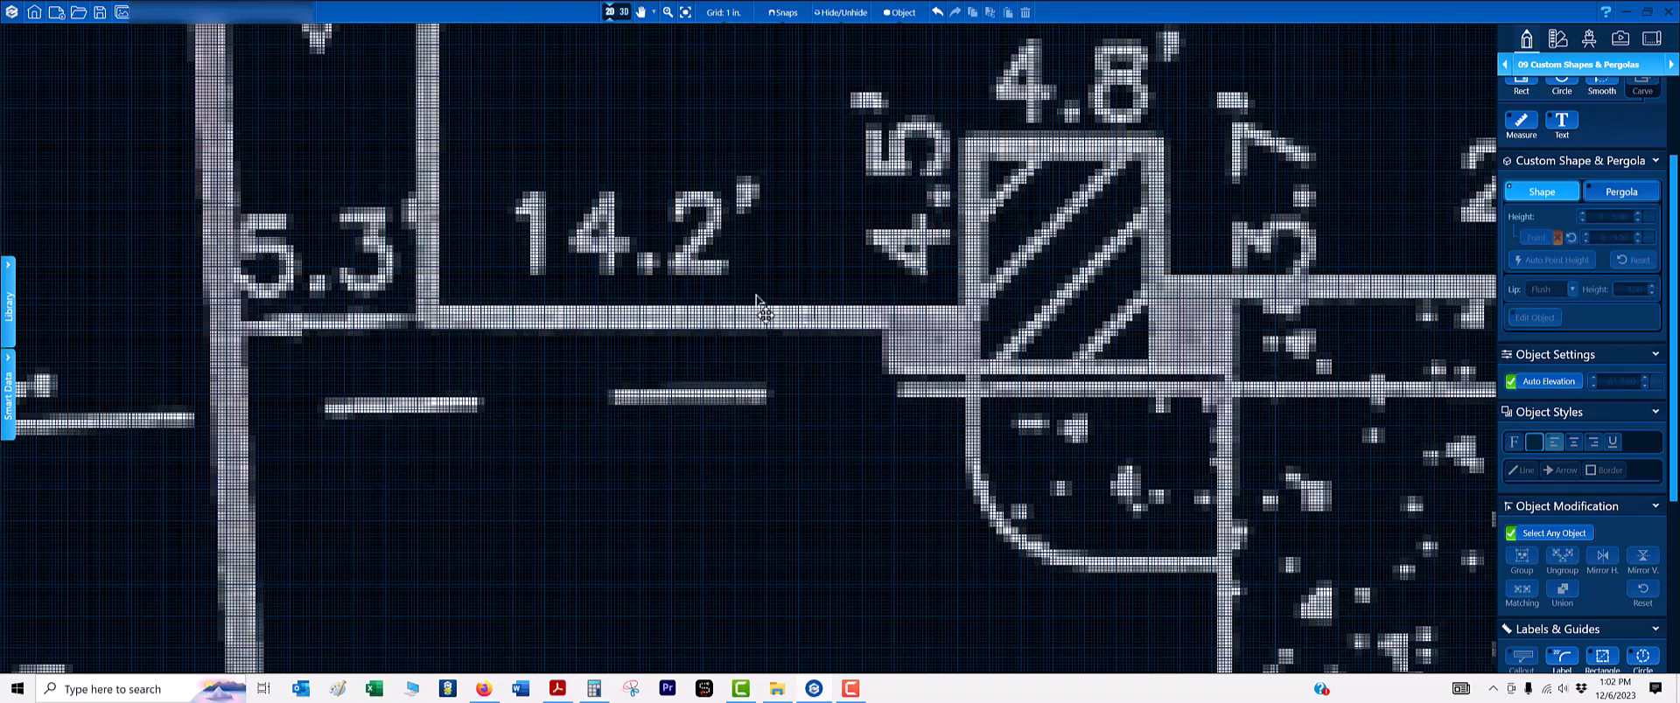
# - Start a custom shape at the hatched porch's lower left corner and draw its first edge 2' 2" left along the column's base
pyautogui.scroll(2, 907, 363)
pyautogui.scroll(3, 962, 387)
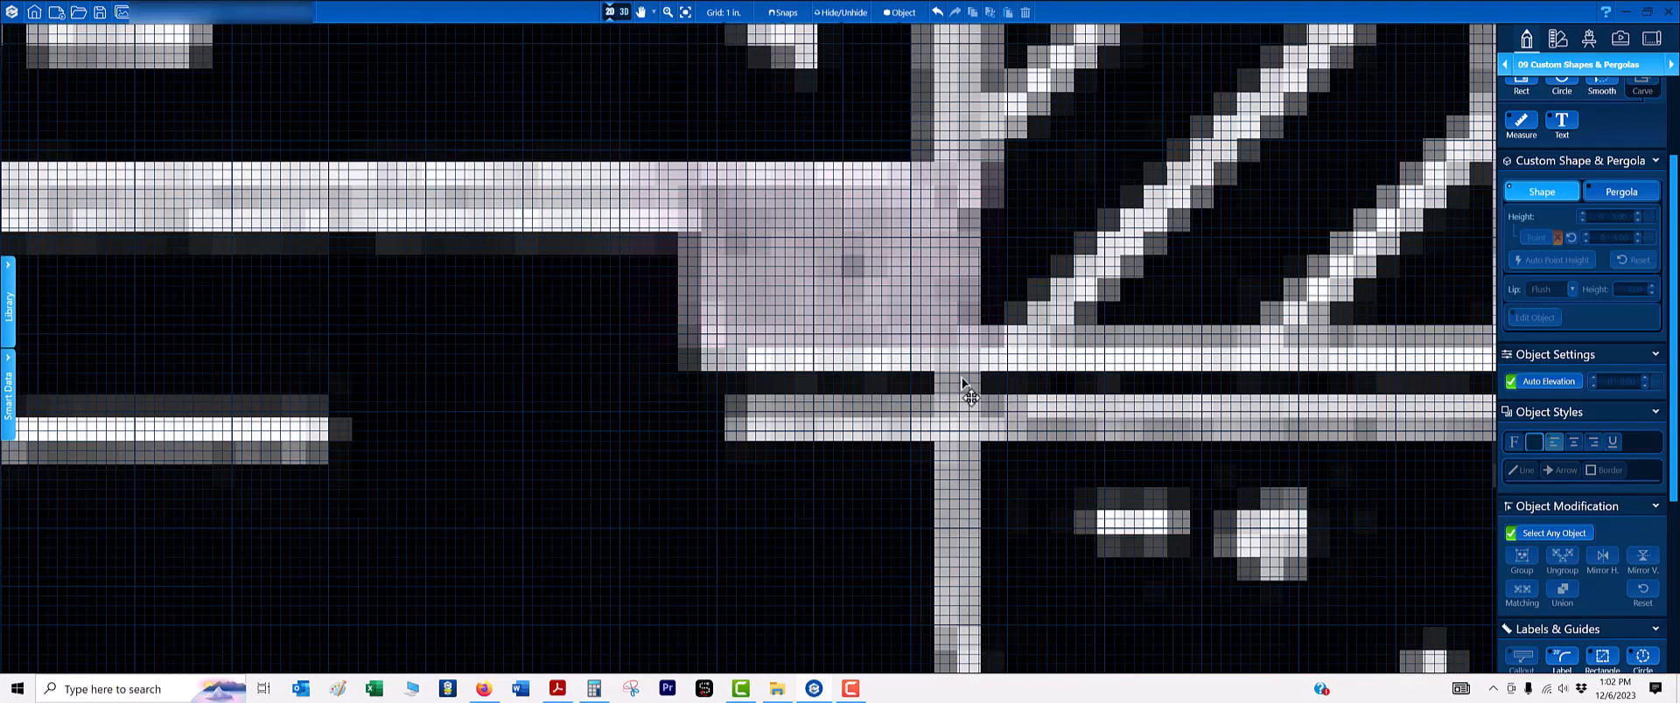
pyautogui.click(962, 373)
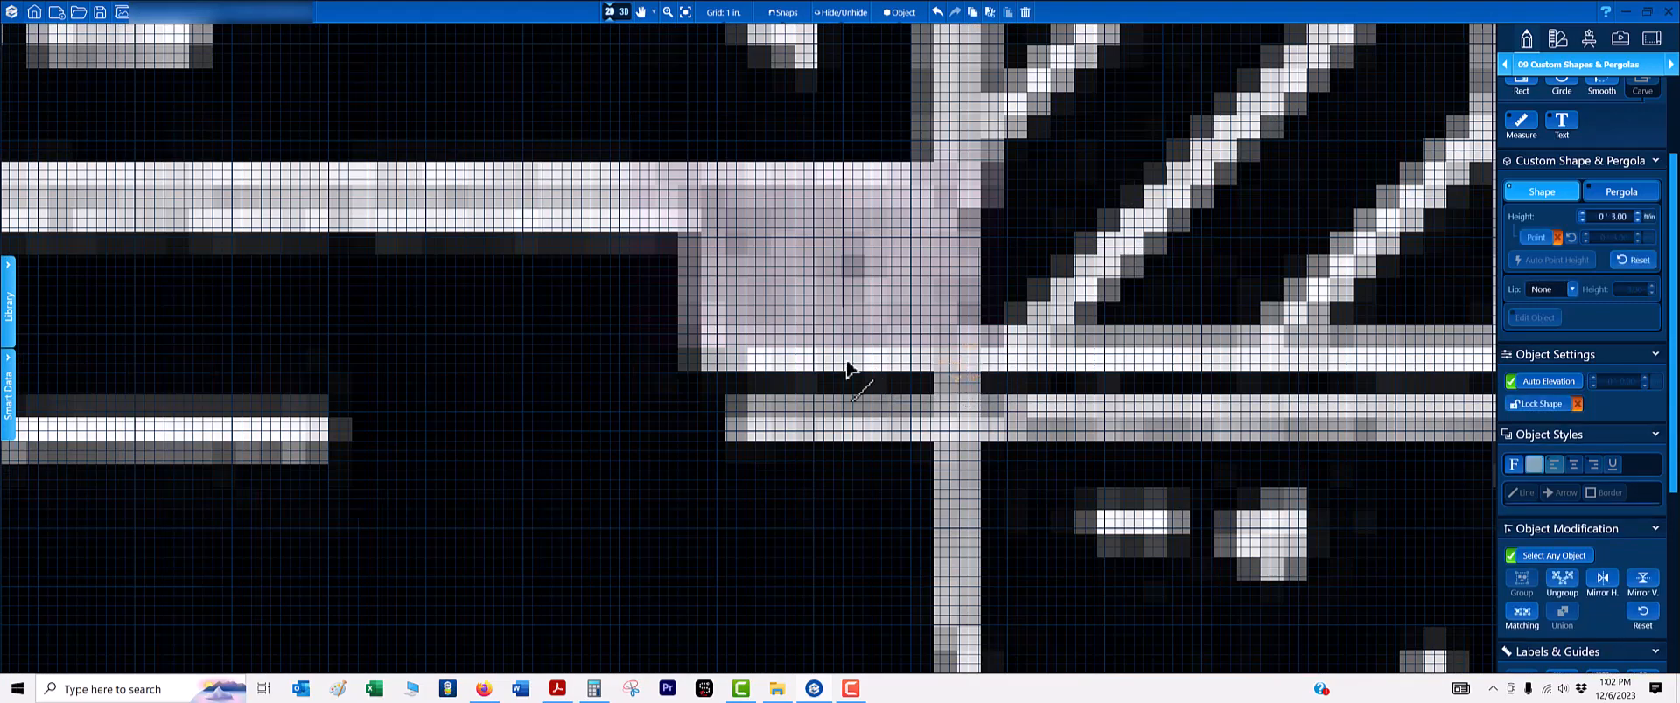
pyautogui.click(702, 370)
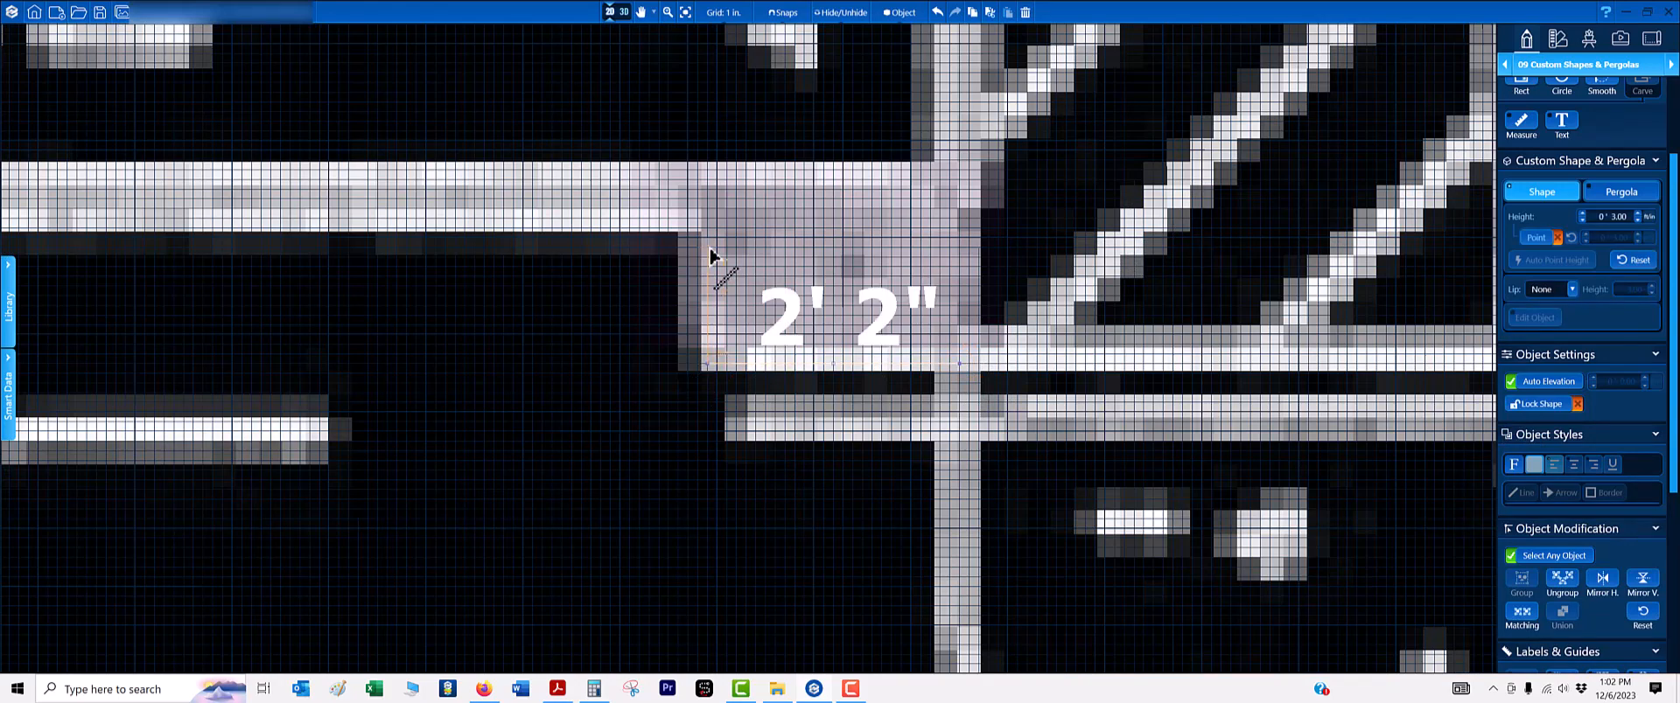
# - Continue the outline 1' 3" up the column's side and 12' 4" left along the front wall to the residence's lower left corner
pyautogui.scroll(-2, 705, 255)
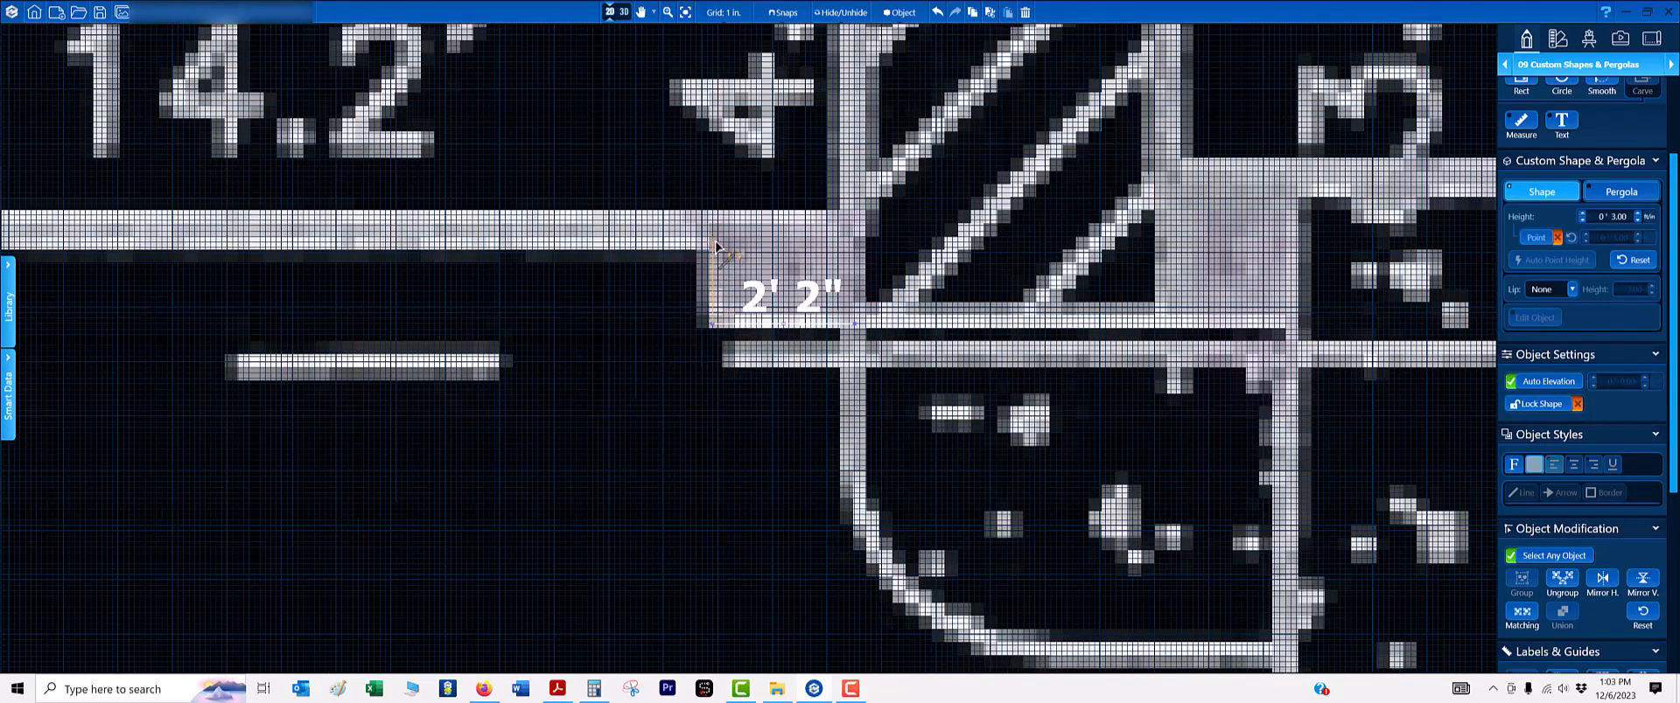
pyautogui.scroll(-2, 619, 251)
pyautogui.scroll(1, 730, 267)
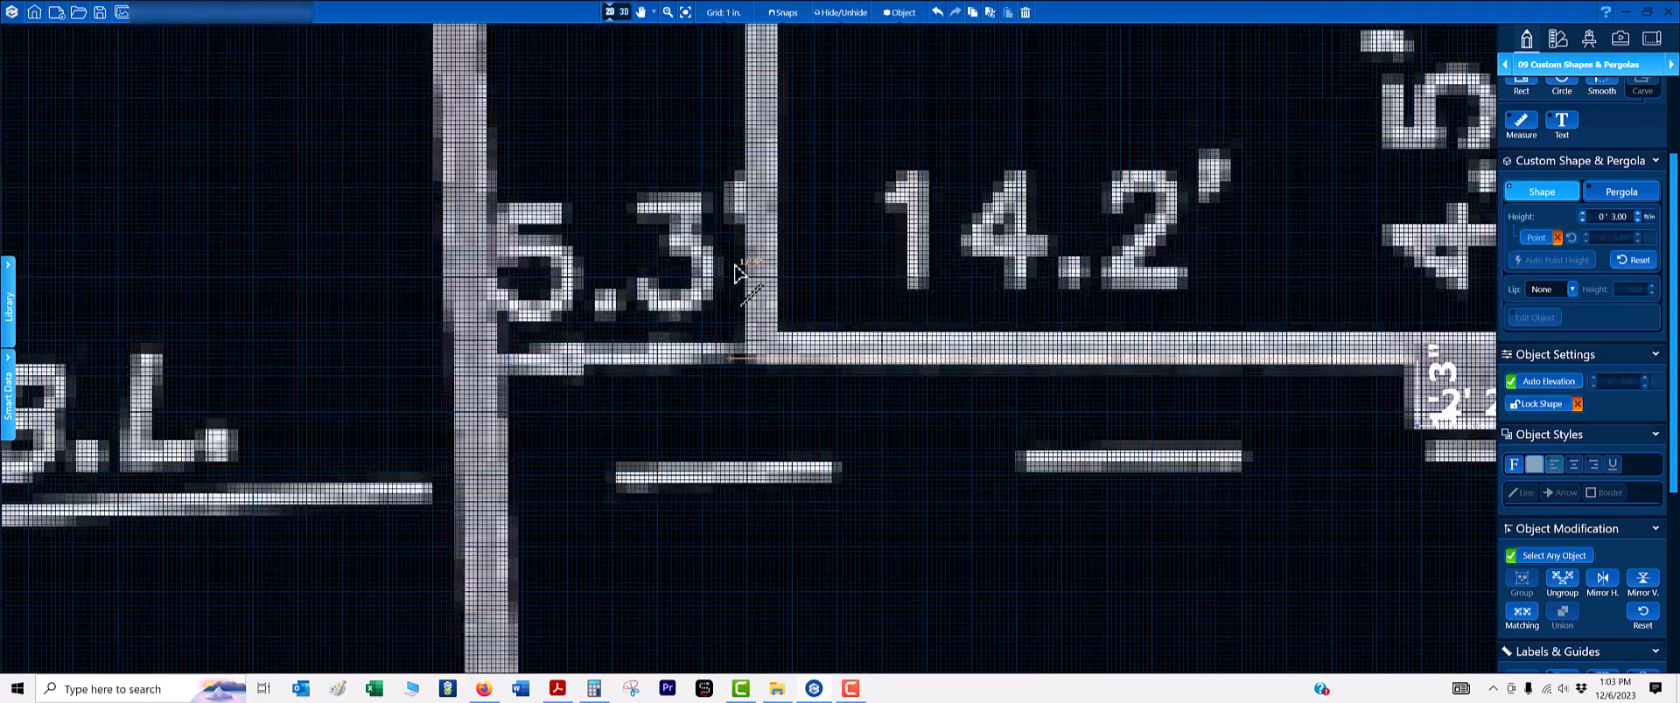
pyautogui.scroll(2, 734, 273)
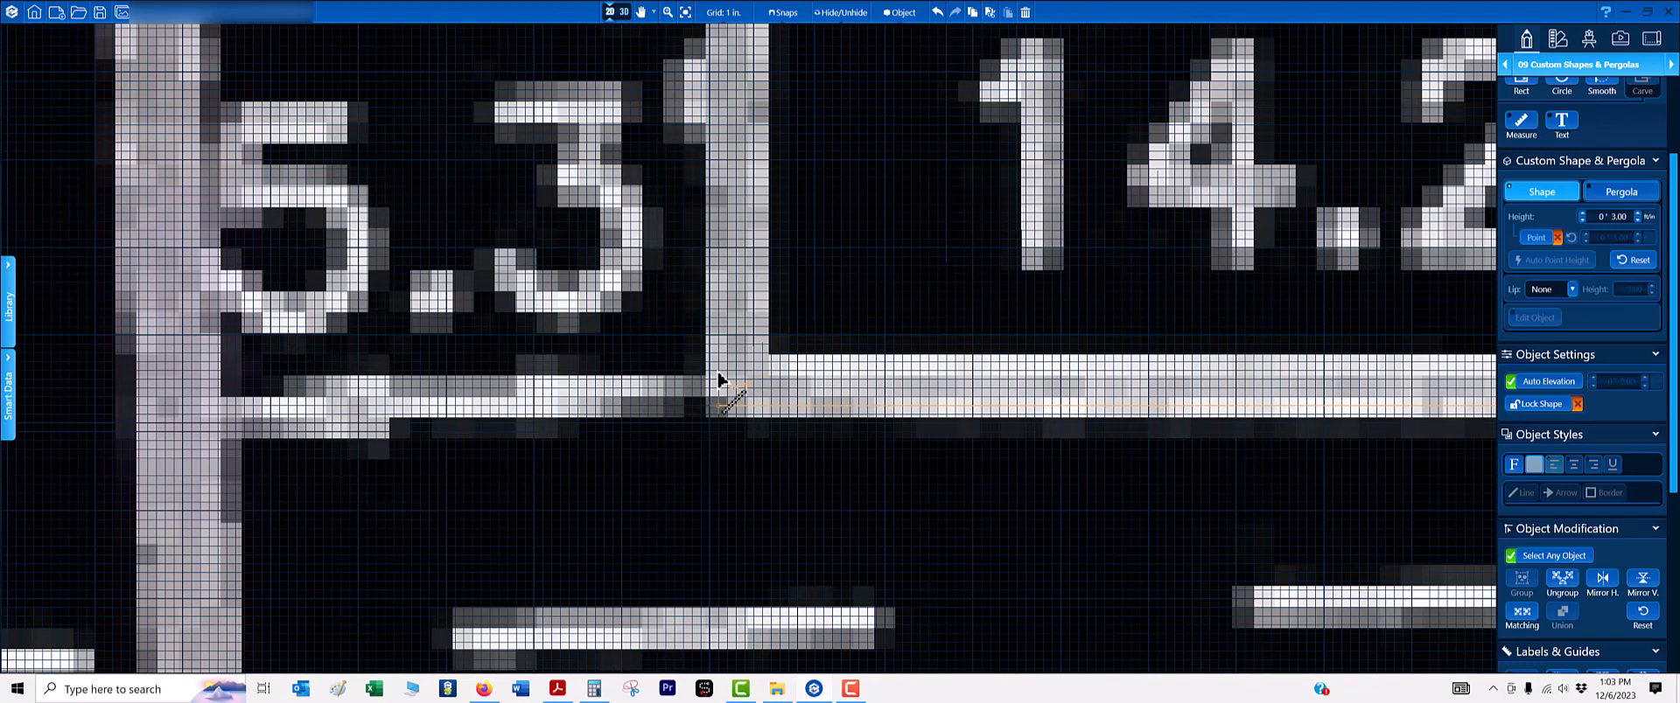
pyautogui.click(718, 379)
pyautogui.scroll(-2, 723, 295)
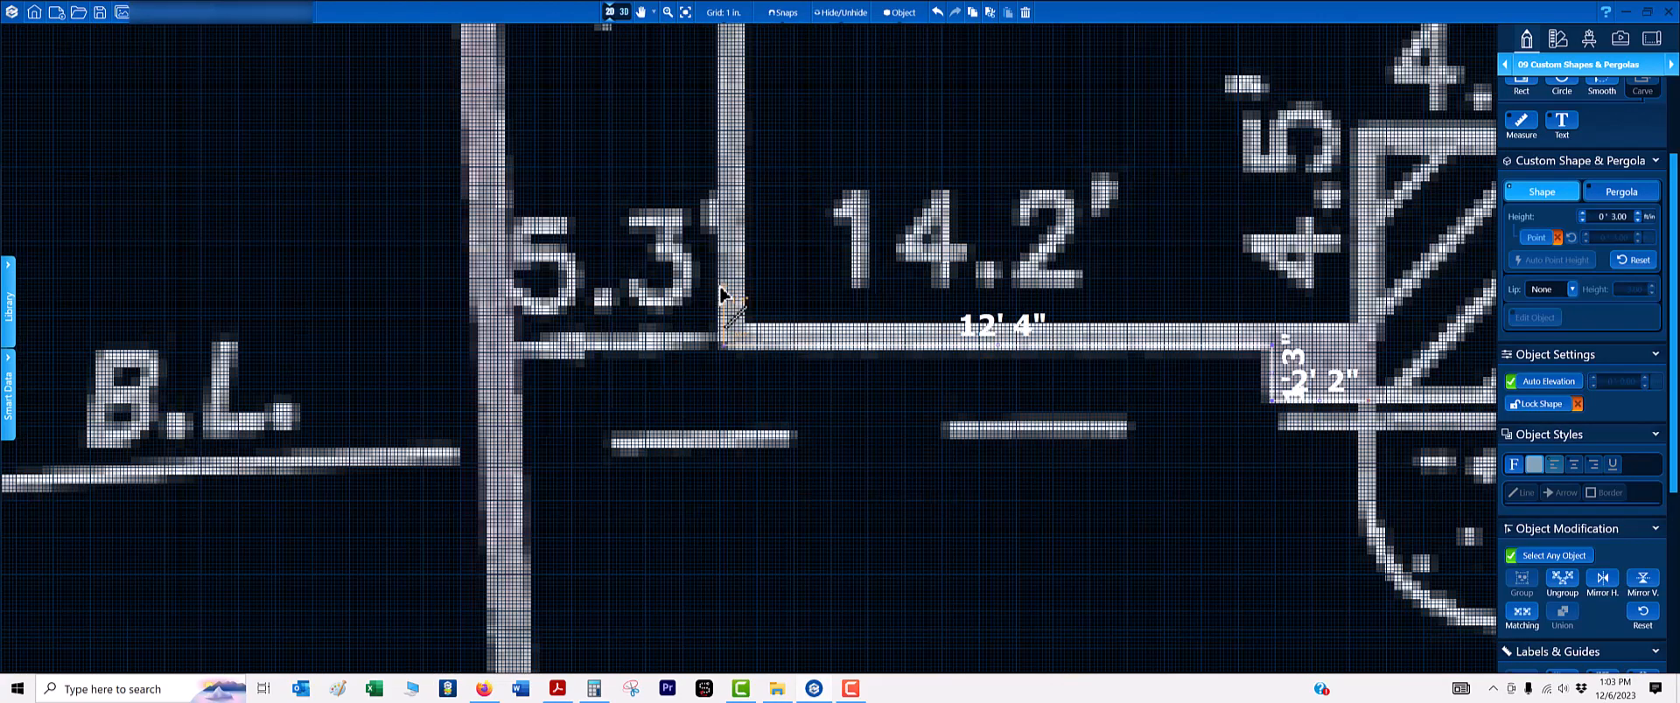
pyautogui.rightClick(721, 288)
# - Measure the front wall from the residence's lower left corner to the left edge of the hatched porch
pyautogui.click(1520, 127)
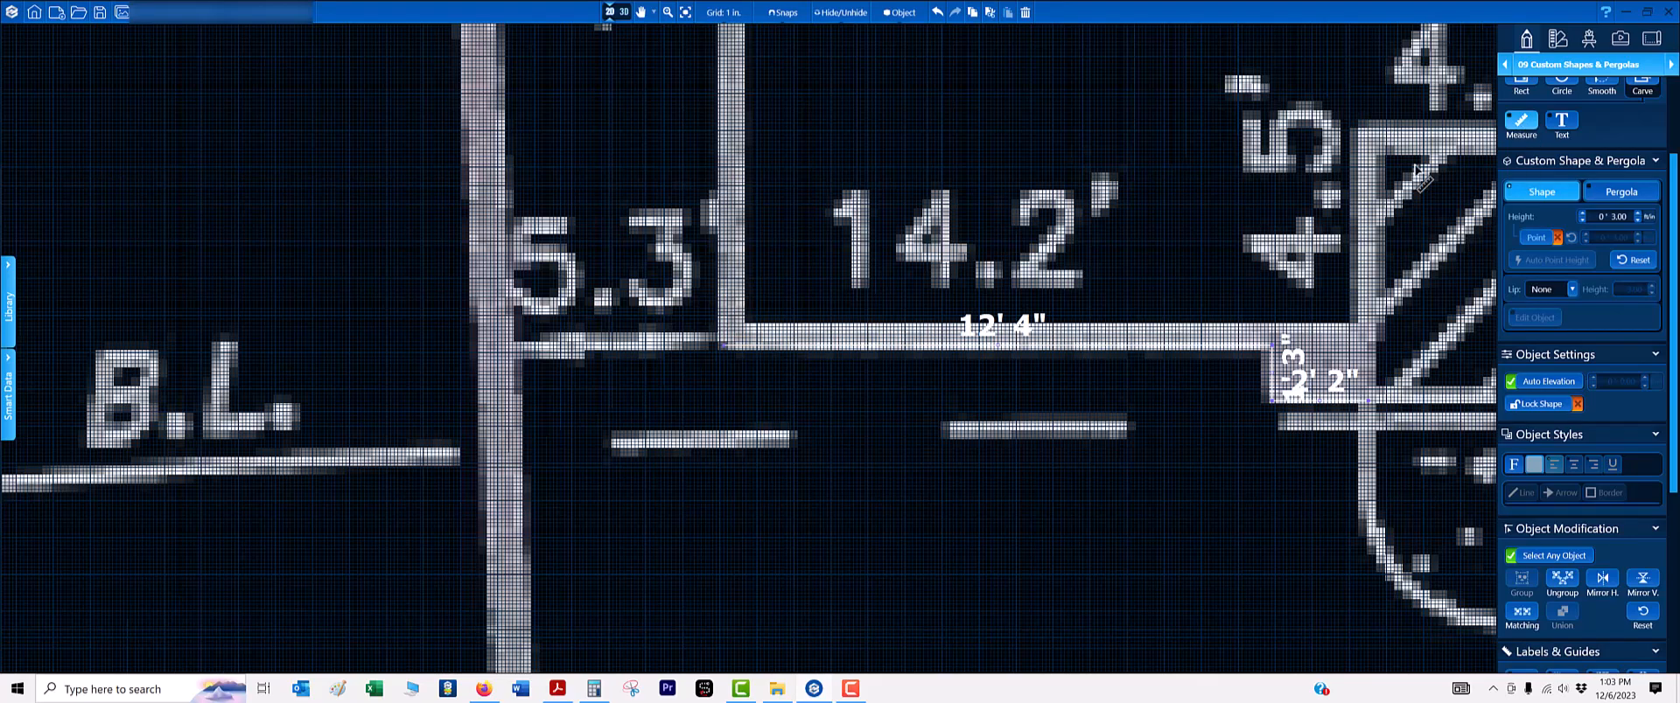
pyautogui.scroll(2, 731, 339)
pyautogui.click(728, 330)
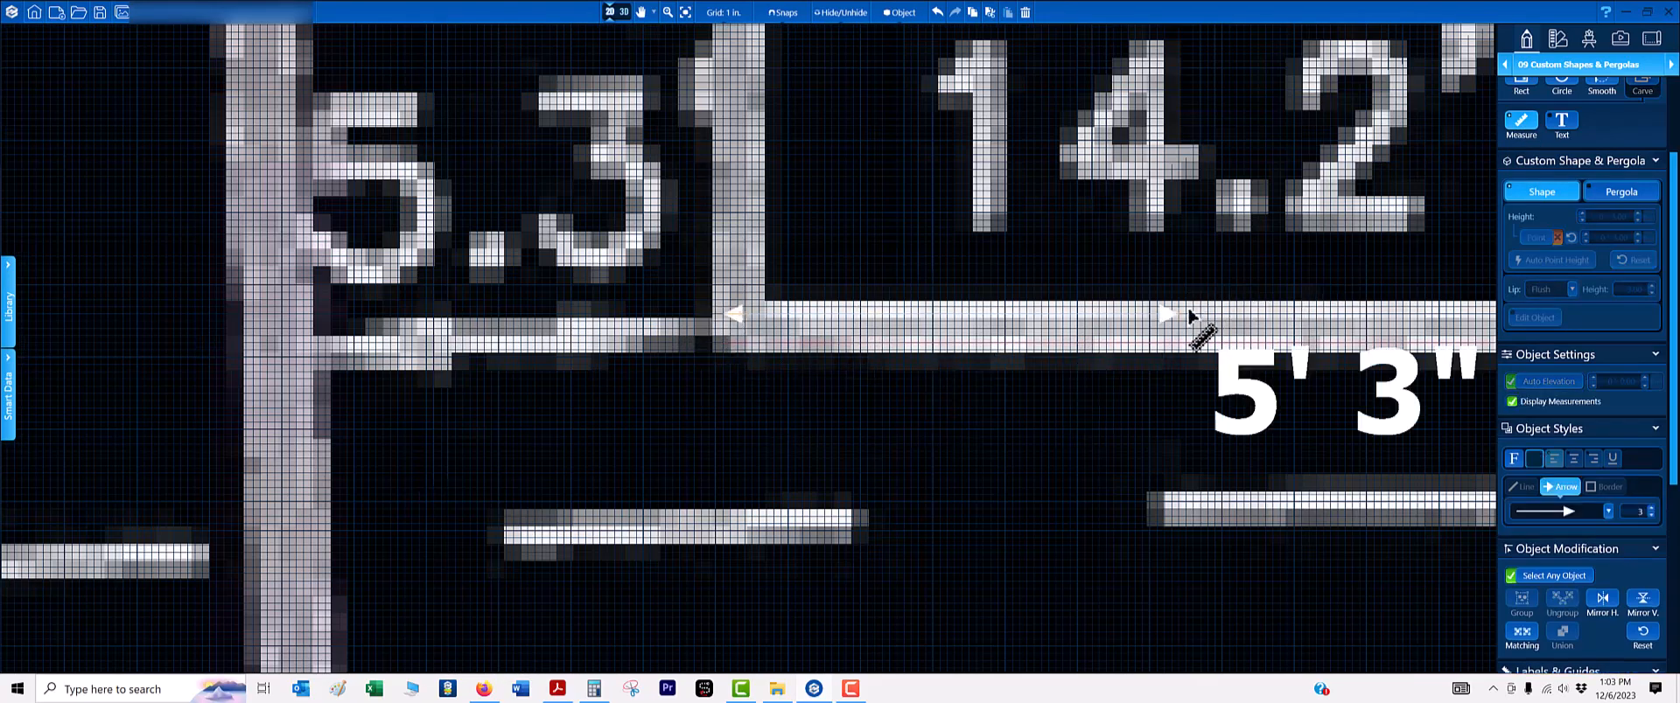
pyautogui.scroll(-2, 607, 270)
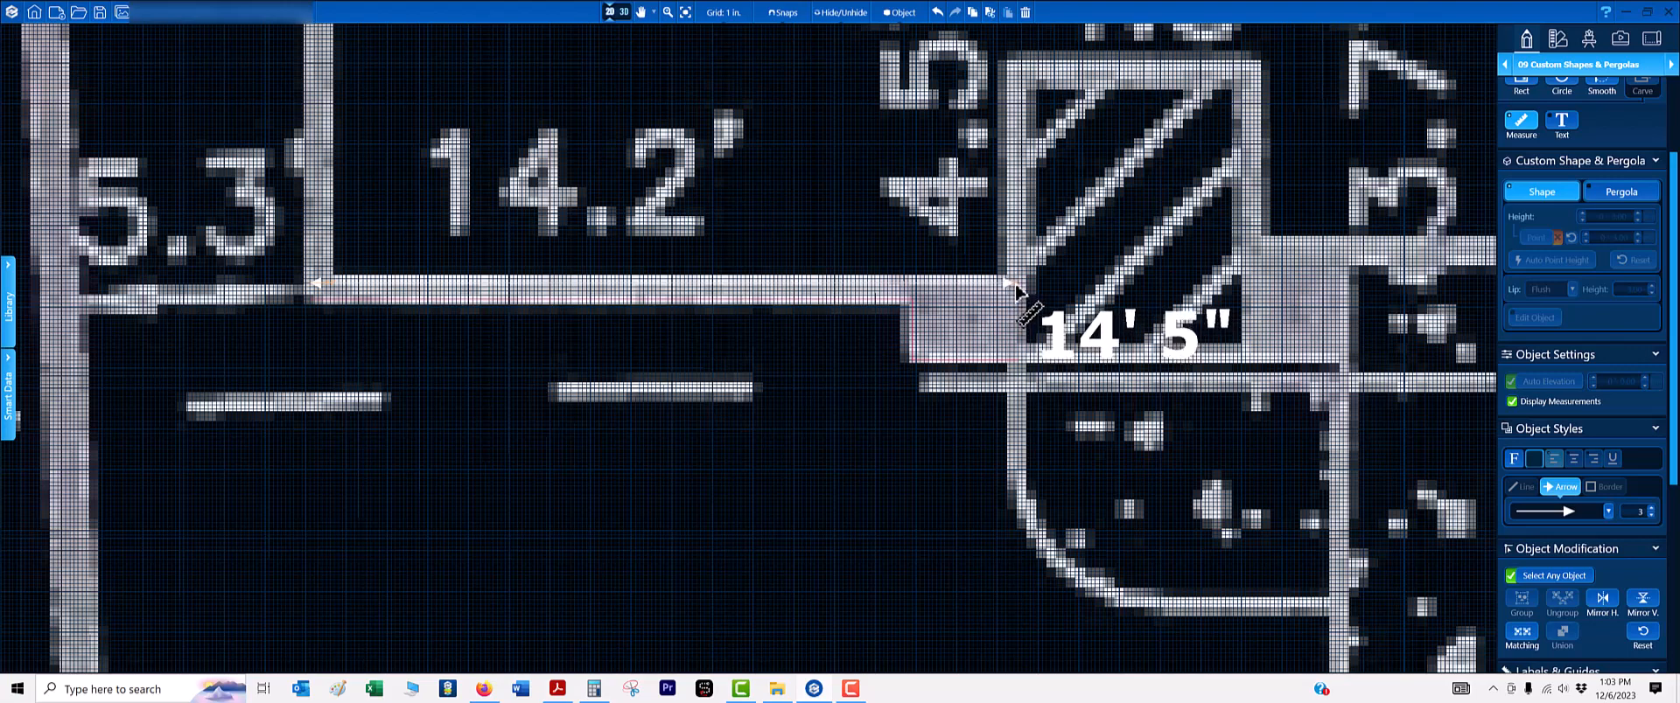
# - End the front wall measurement at the hatched porch's left edge and adjust its left end to 14' 4"
pyautogui.click(1013, 292)
pyautogui.scroll(4, 354, 319)
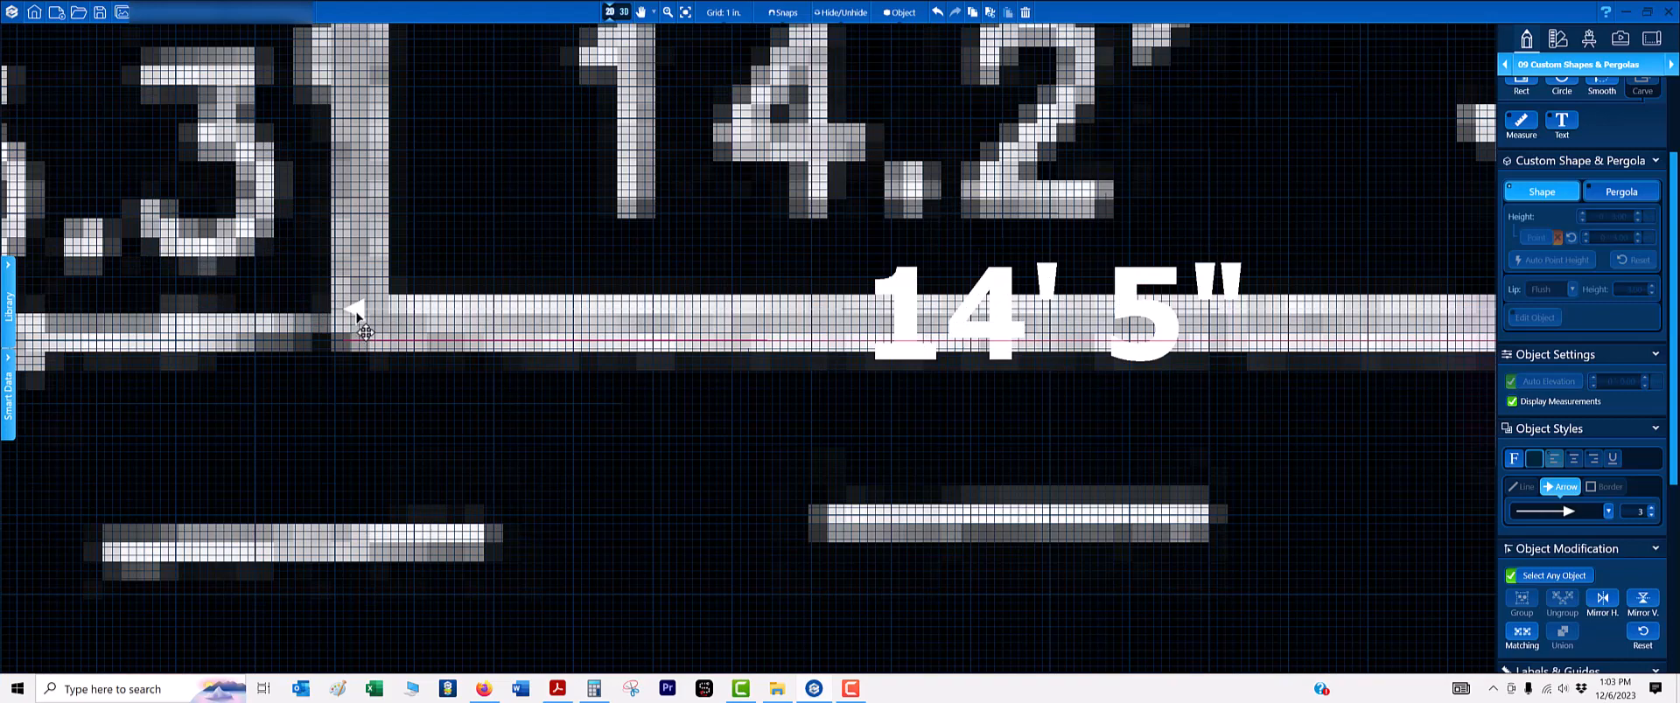
pyautogui.moveTo(356, 312); pyautogui.dragTo(362, 312)
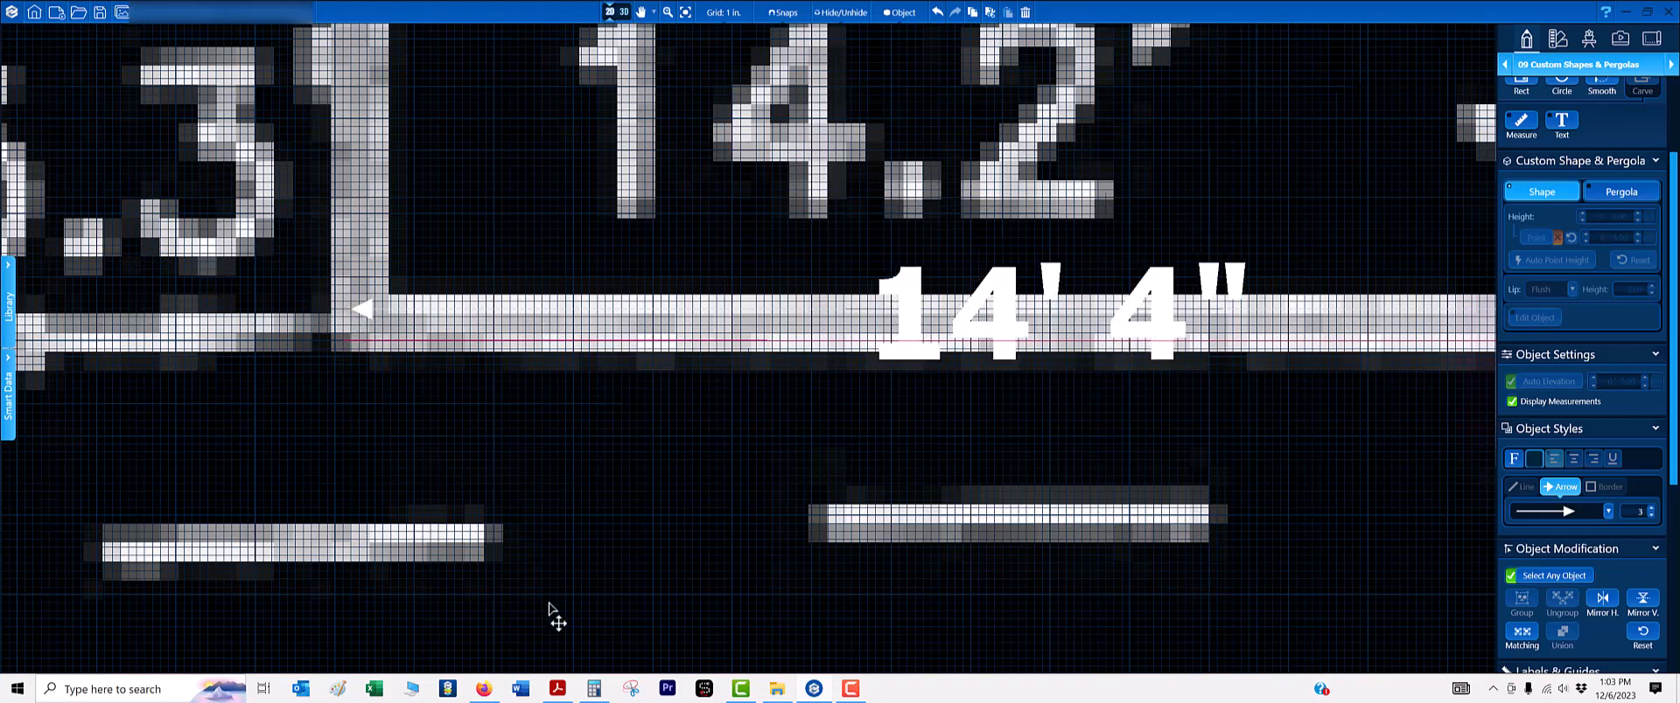
# - Switch to Calculator, convert the wall's 0.2' fraction to inches by multiplying 0.2 by 12, and return to the drawing
pyautogui.click(596, 688)
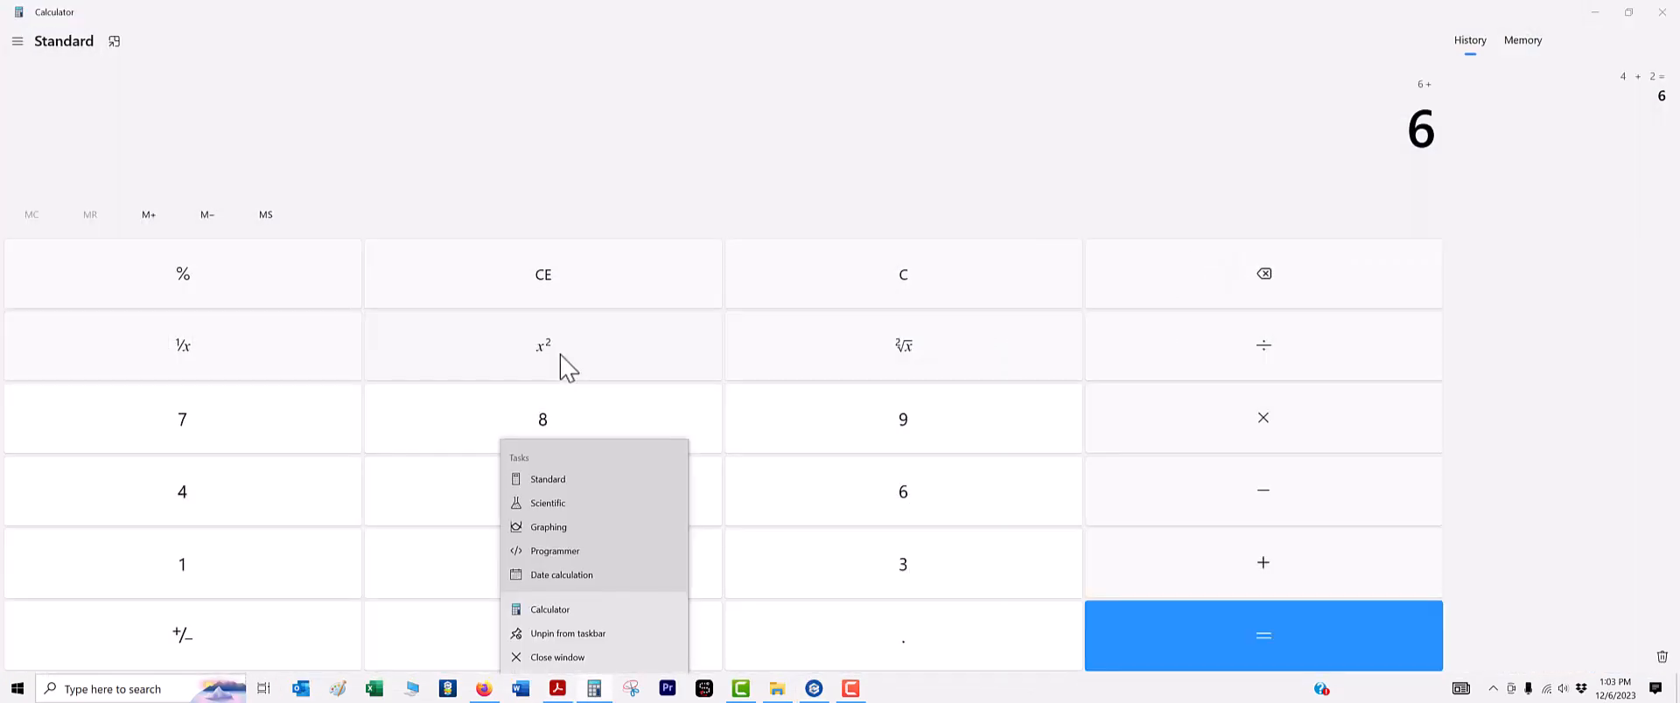
pyautogui.click(899, 278)
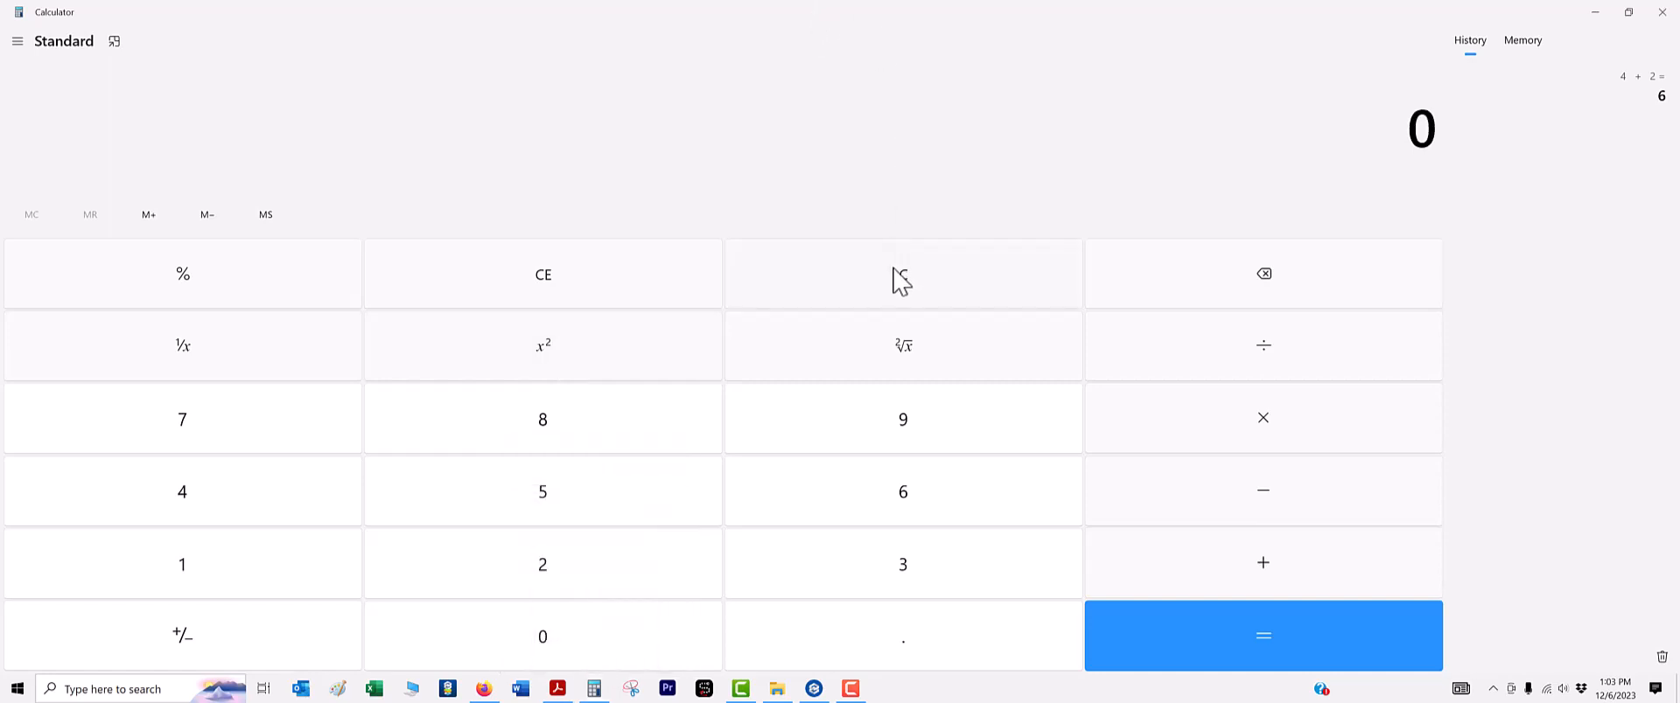
pyautogui.write('.2 × ')
pyautogui.write('12')
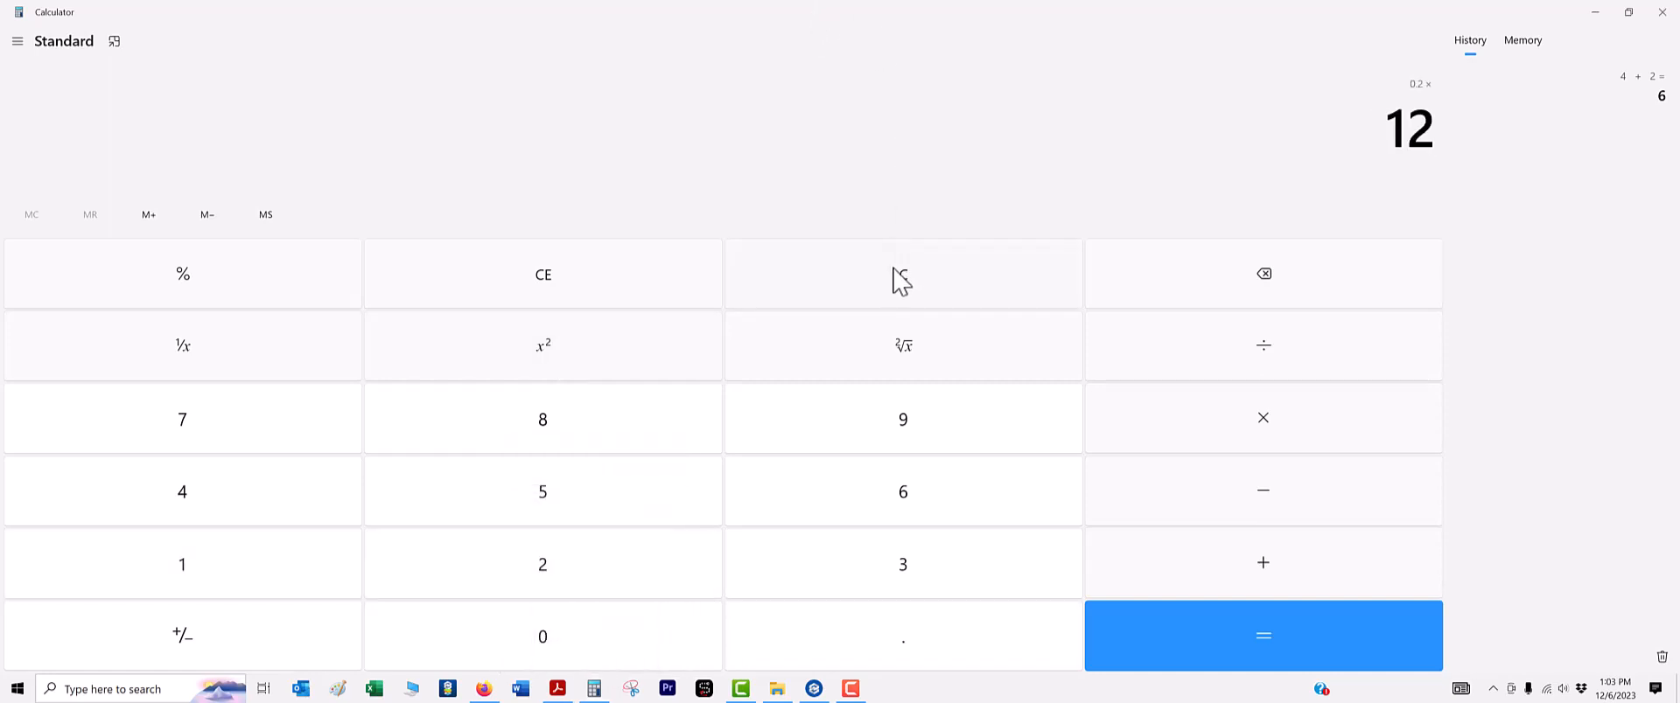
pyautogui.press('Return')
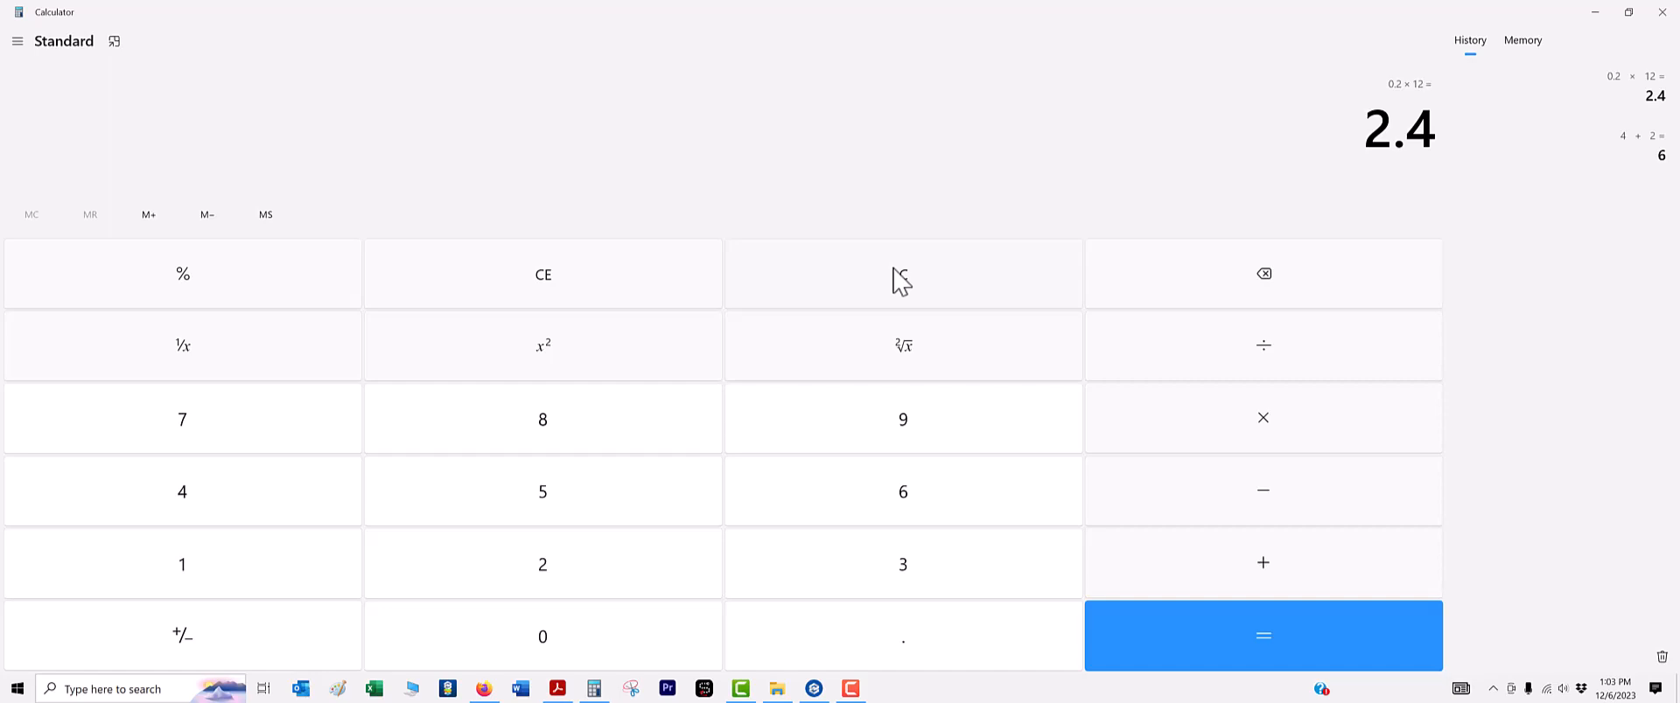
pyautogui.click(1595, 12)
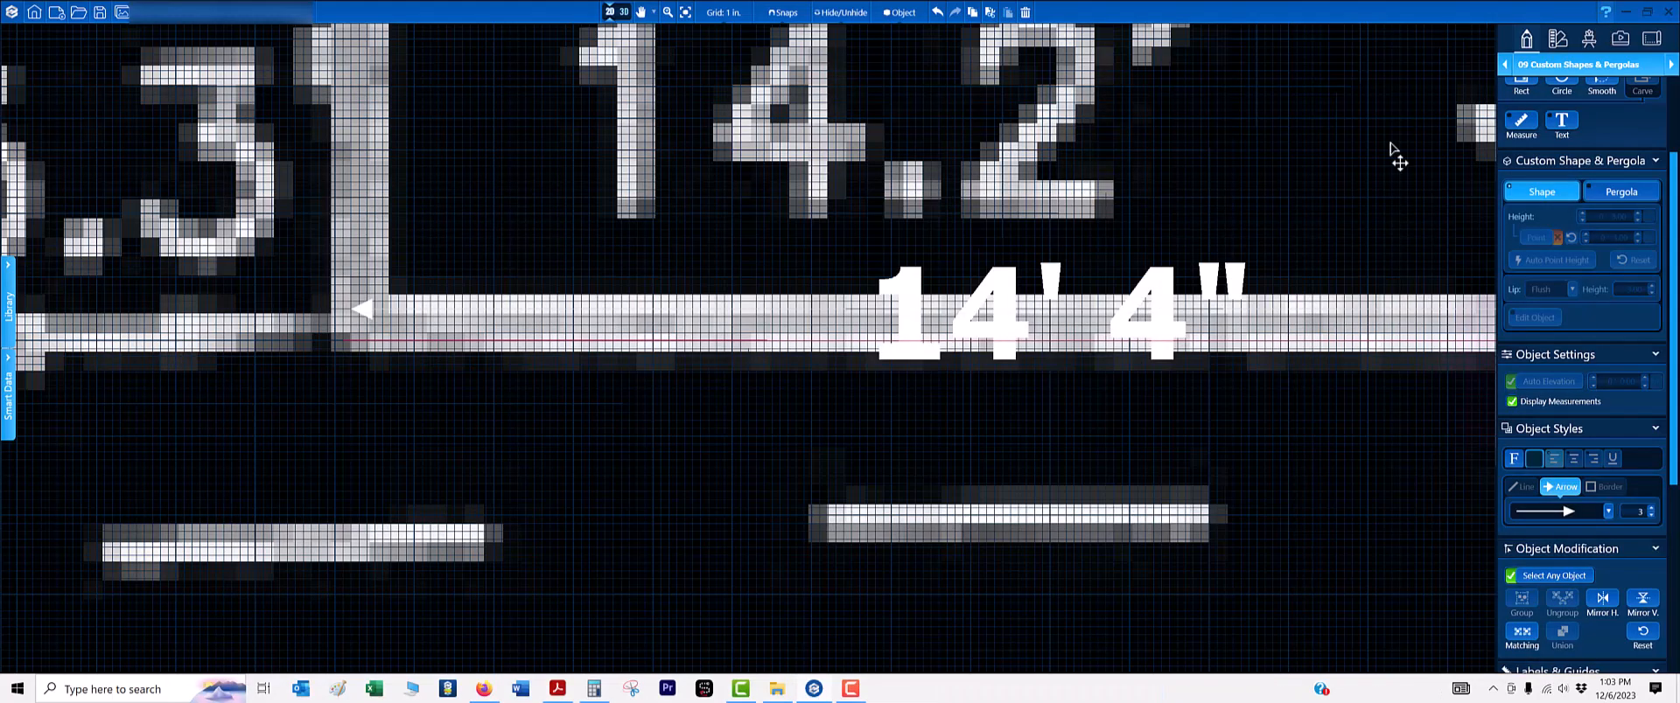
# - Move the outline's end point at the residence's lower left corner so the front wall edge is 12' 2" long
pyautogui.scroll(2, 377, 312)
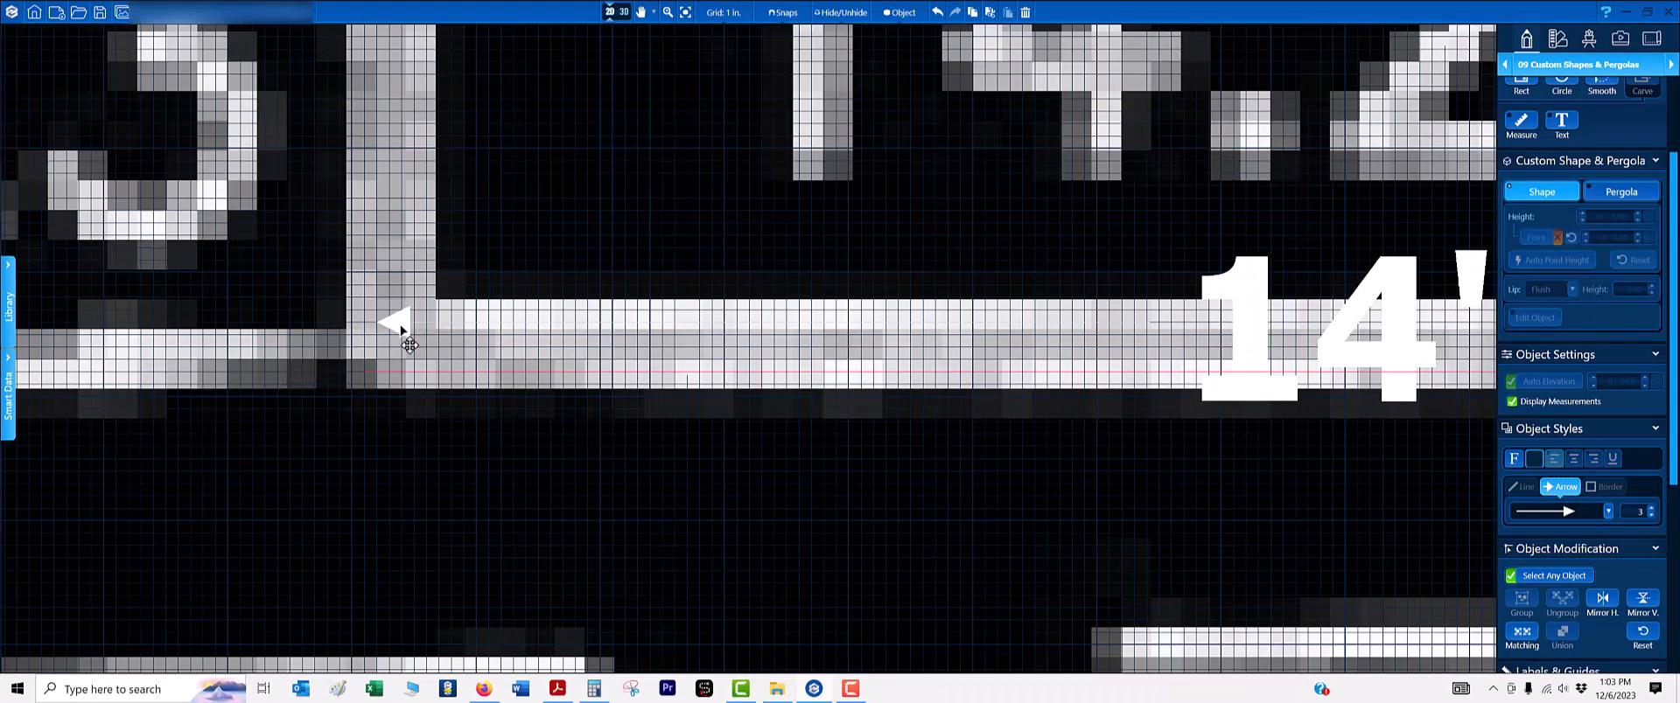
pyautogui.scroll(-3, 457, 334)
pyautogui.scroll(3, 463, 328)
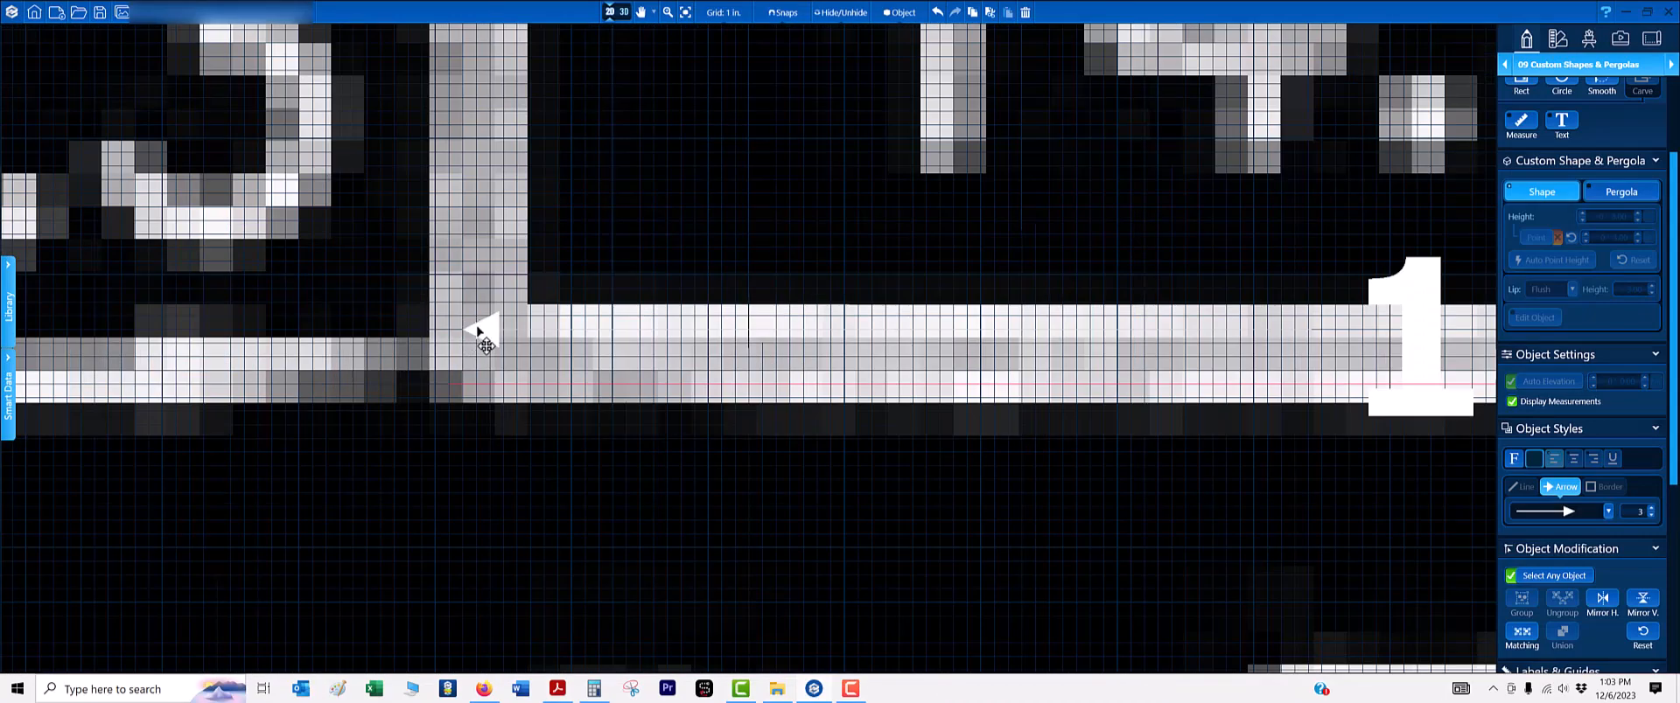
pyautogui.scroll(-2, 586, 365)
pyautogui.scroll(2, 562, 373)
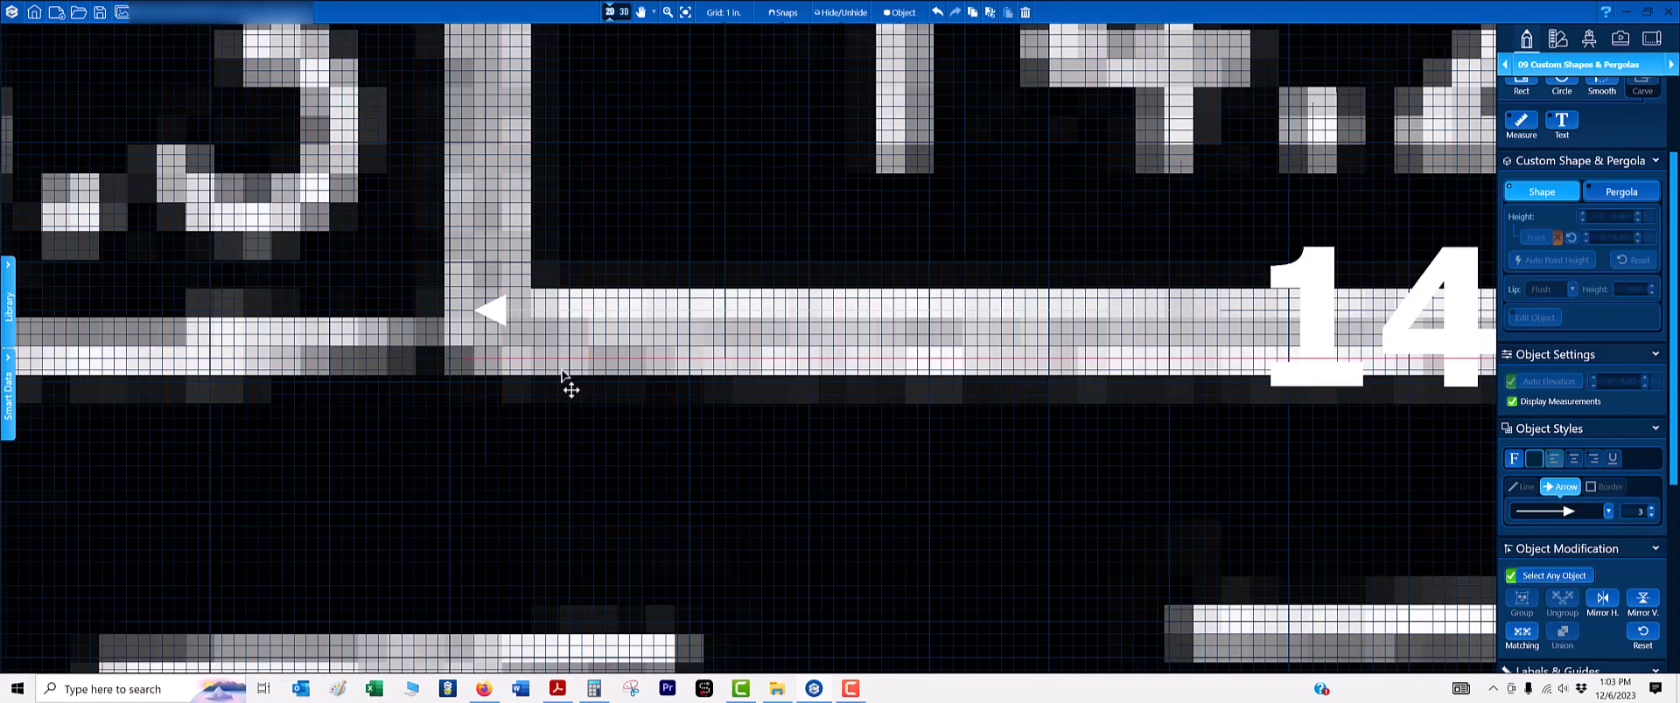
pyautogui.click(487, 367)
pyautogui.click(483, 357)
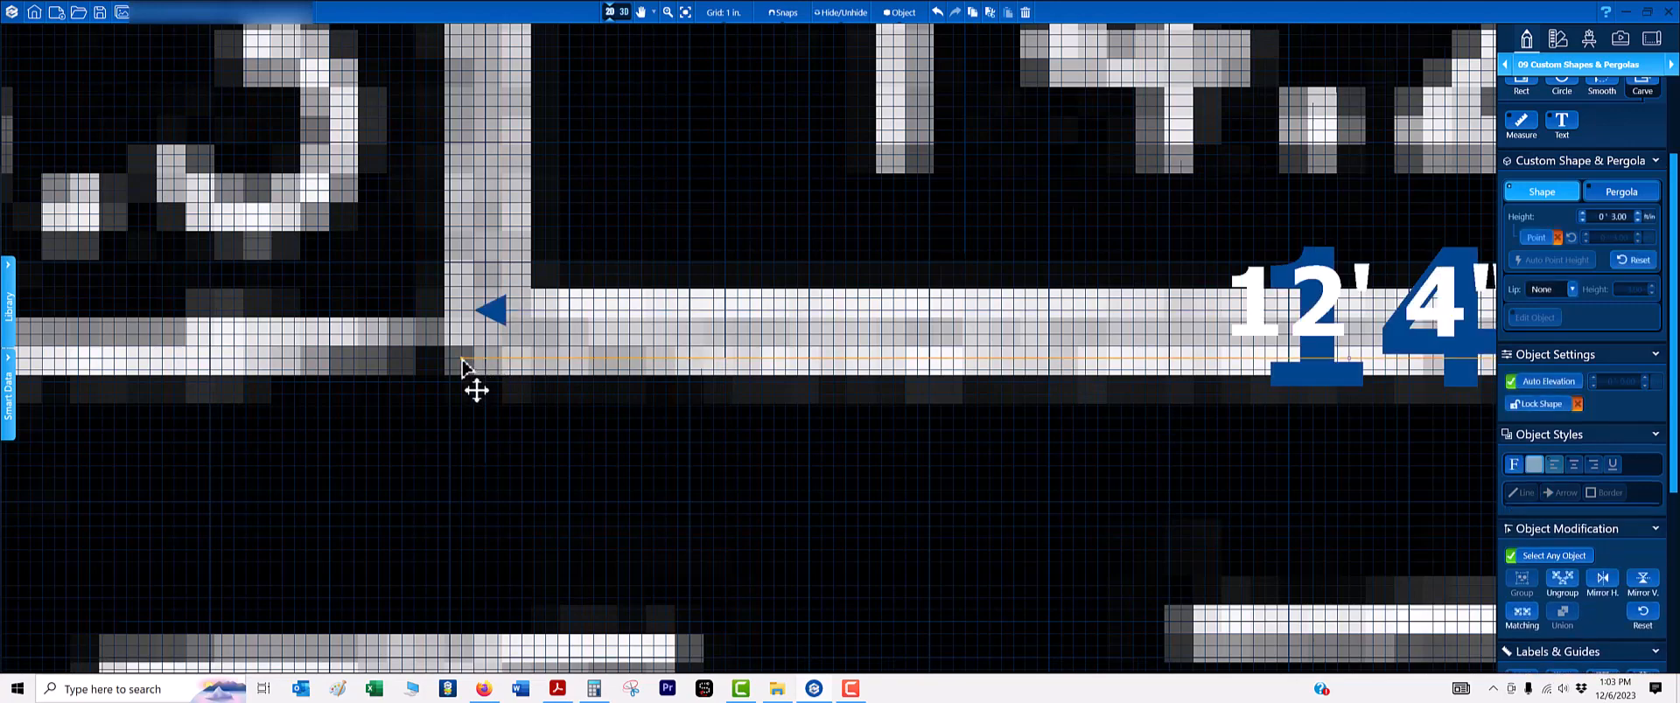
pyautogui.scroll(-2, 738, 337)
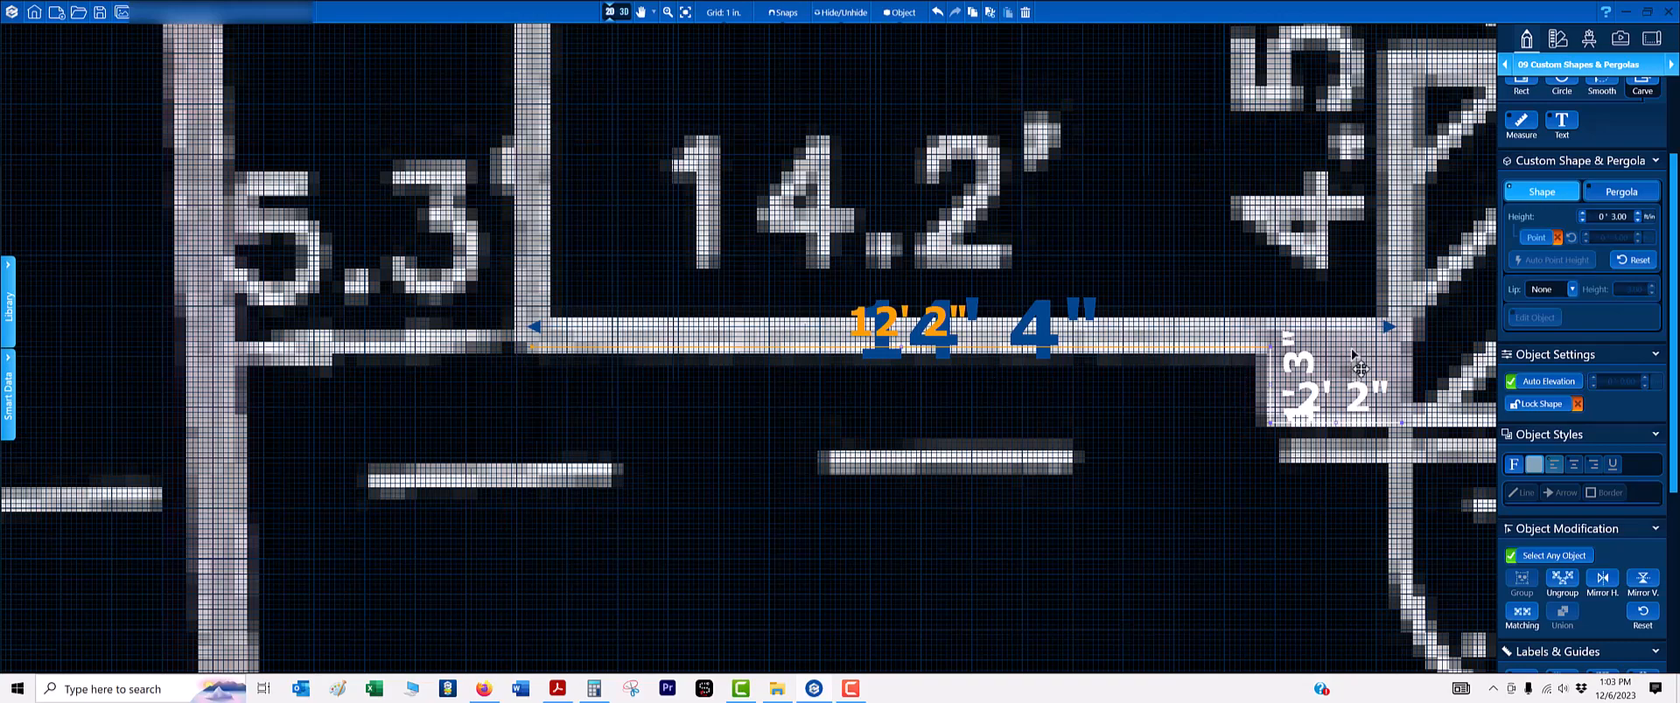
# - Examine the outline's corner at the column beside the hatched porch against the survey and the front wall measurement
pyautogui.scroll(5, 886, 271)
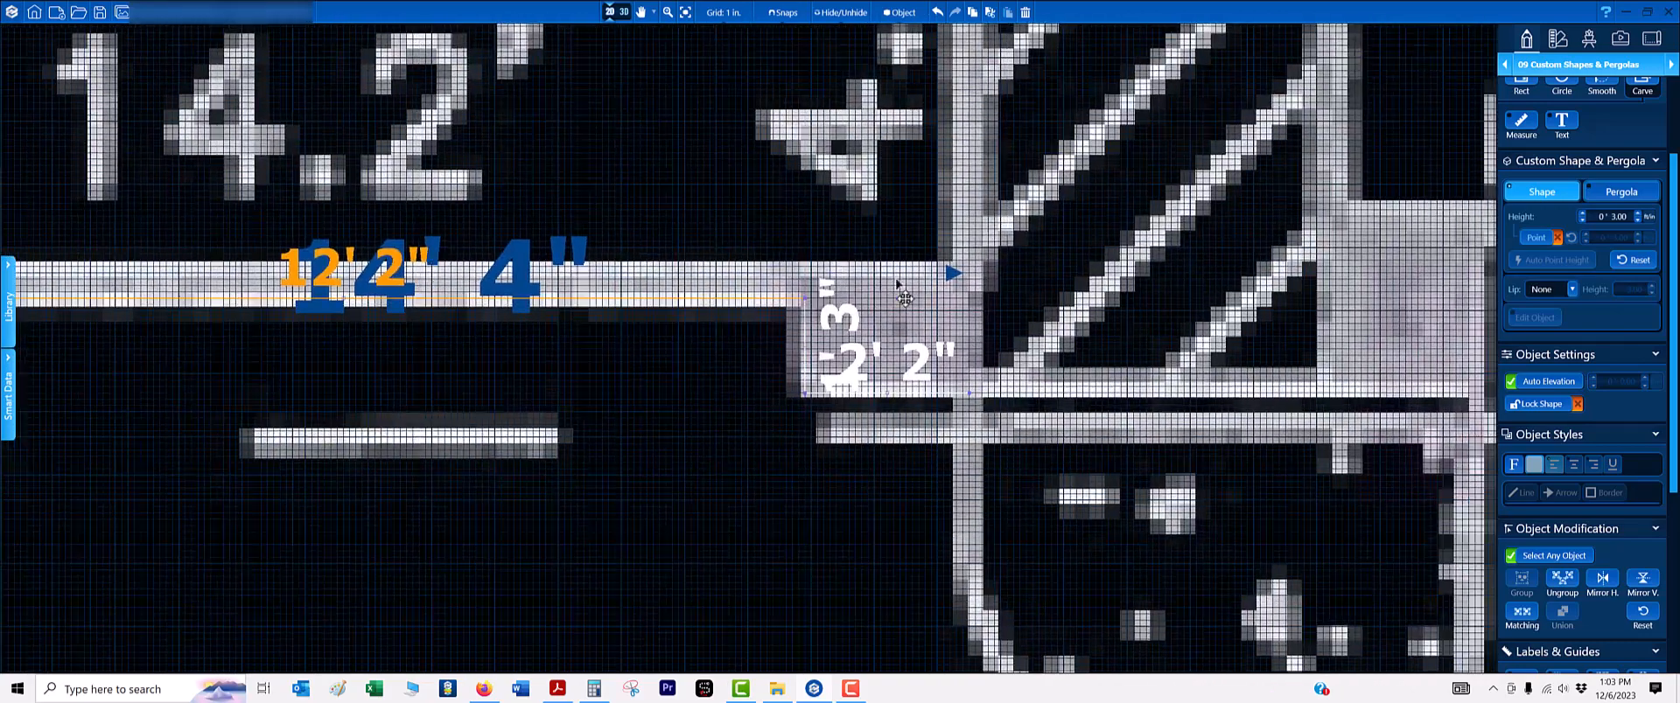
pyautogui.click(826, 291)
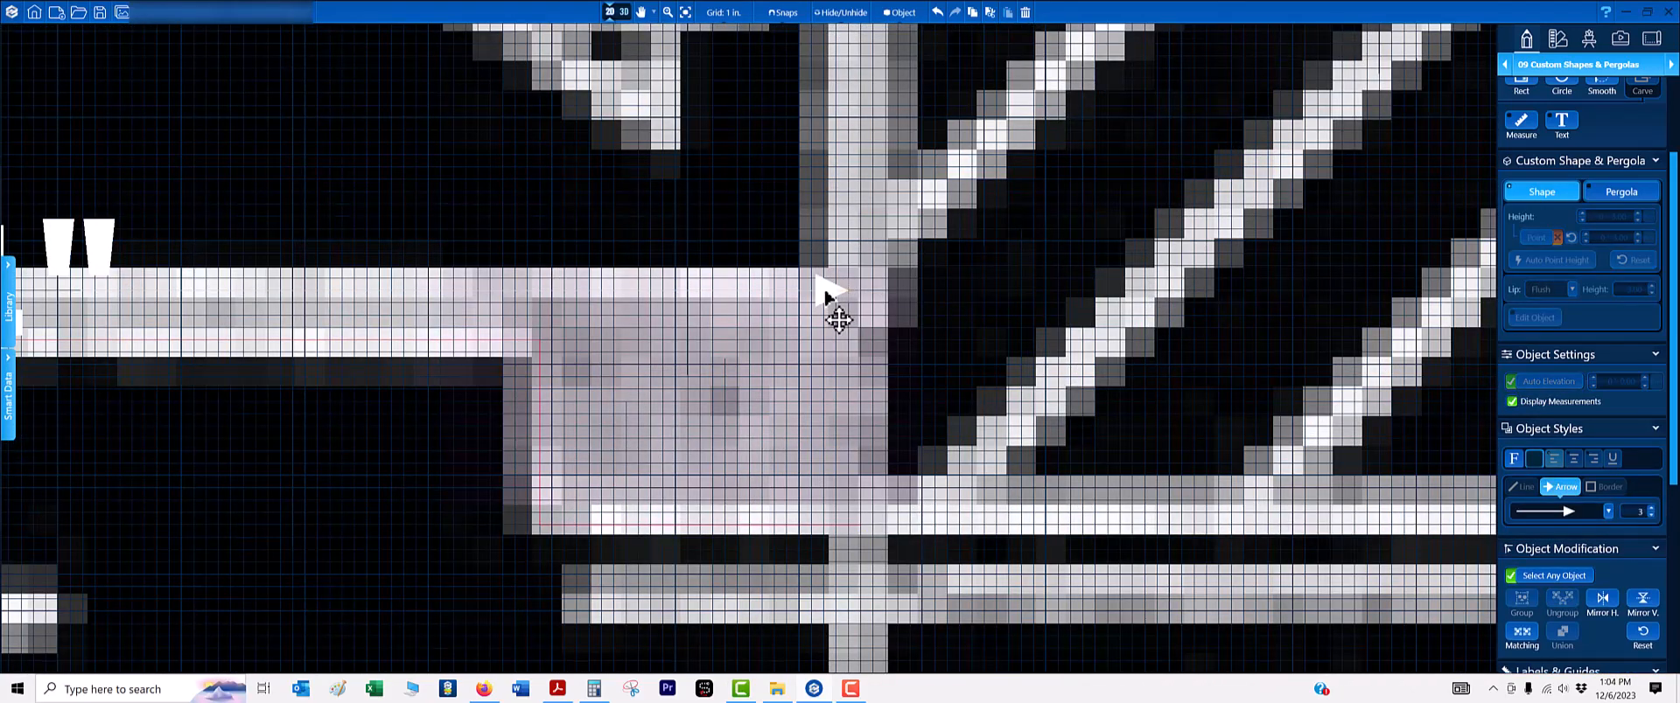
pyautogui.scroll(-5, 838, 320)
pyautogui.scroll(3, 735, 317)
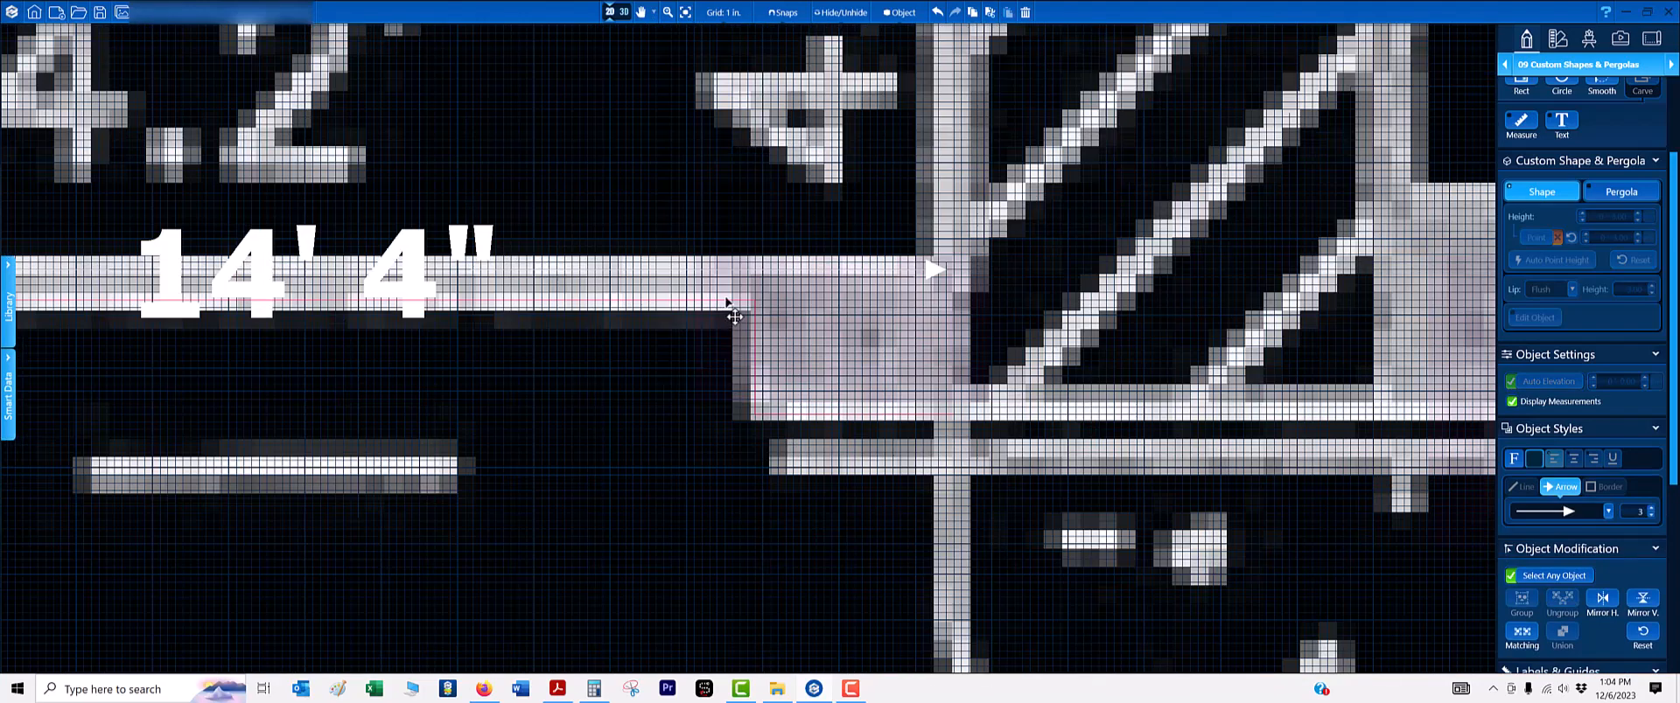
pyautogui.click(727, 301)
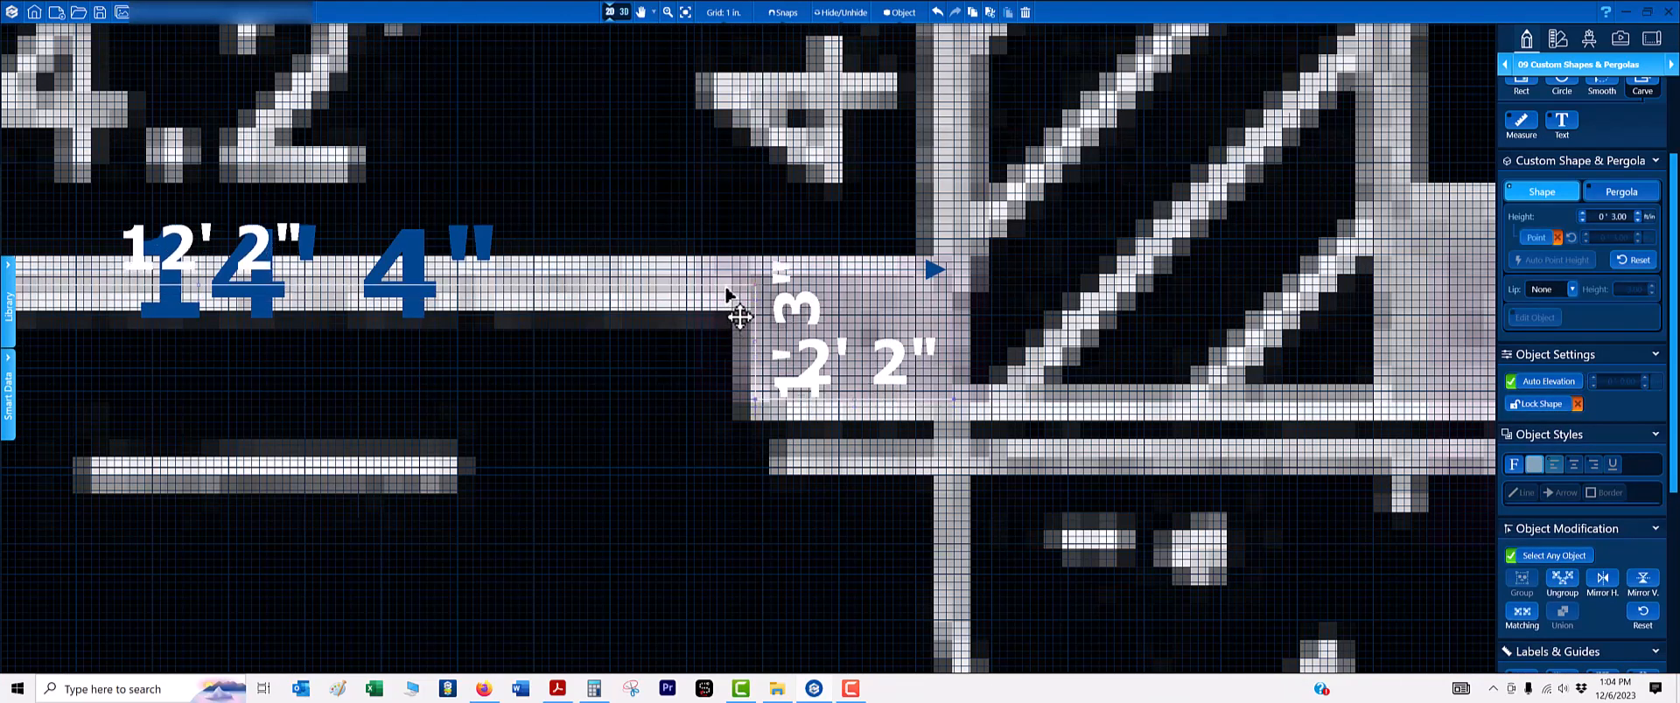
pyautogui.scroll(-3, 615, 307)
pyautogui.scroll(4, 450, 326)
# - Continue the outline from the residence's lower left corner up the 56.7' side wall to the rear hatched patio's lower left corner
pyautogui.click(281, 382)
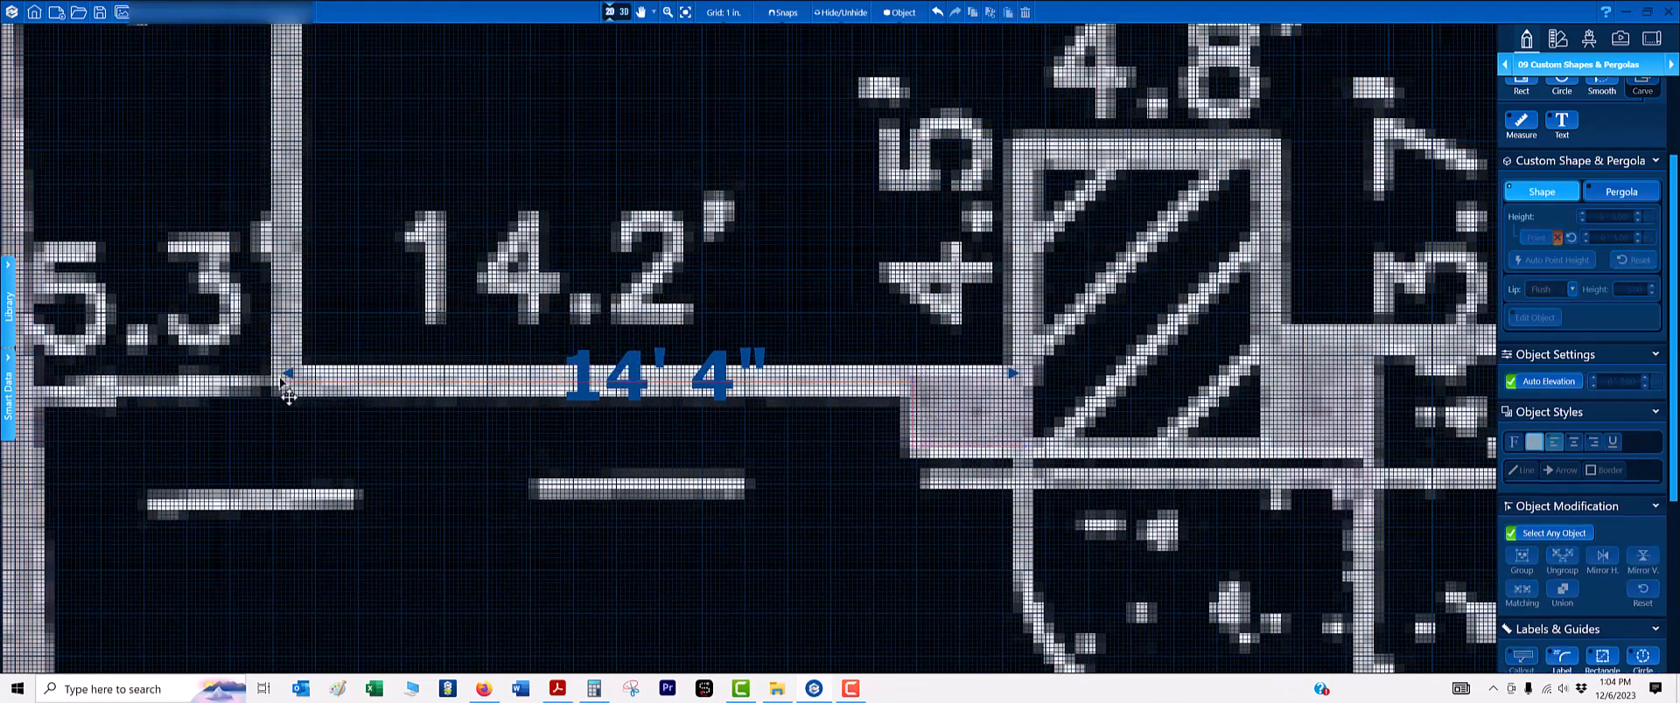
pyautogui.click(282, 390)
pyautogui.scroll(-5, 437, 490)
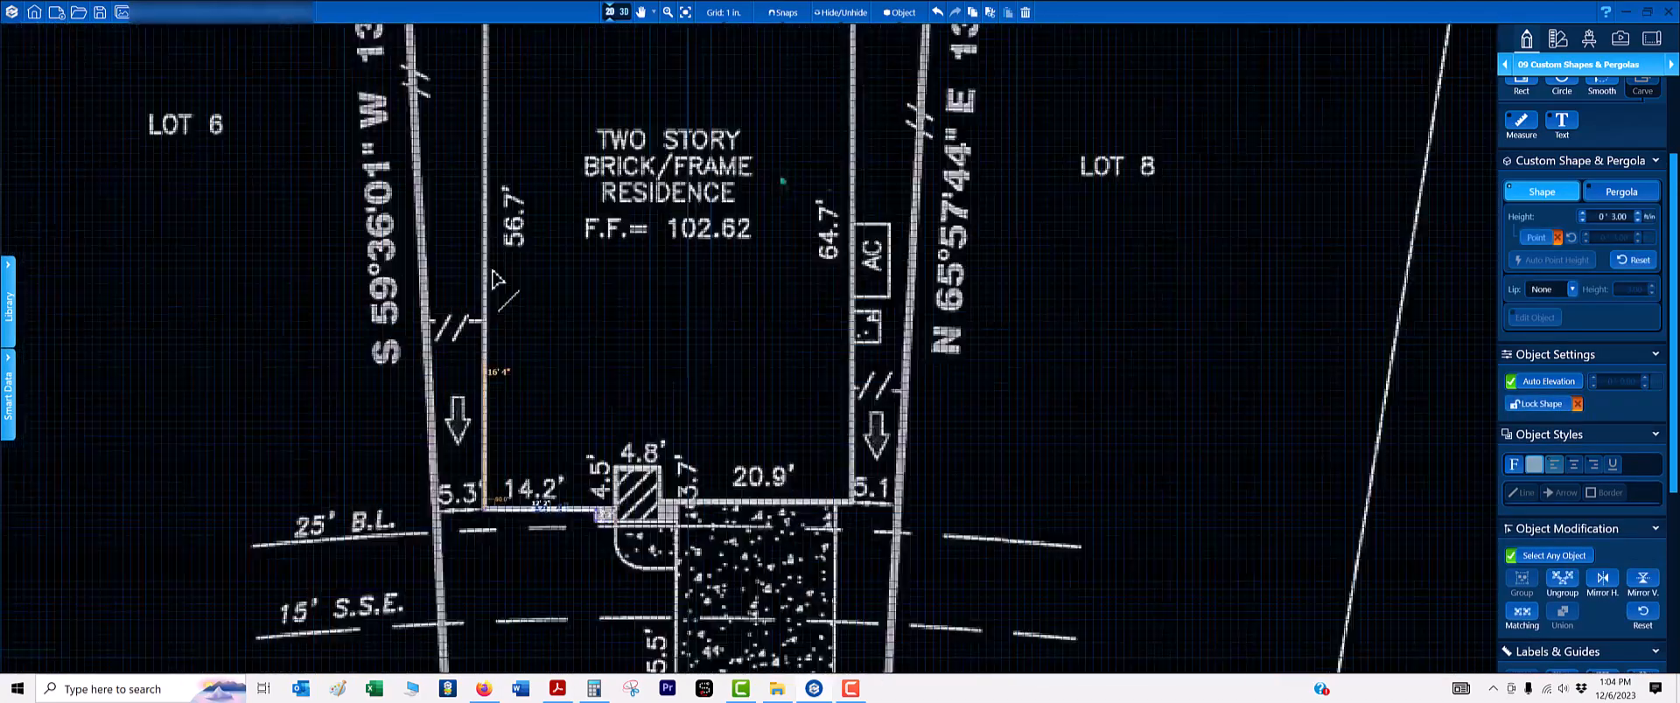
pyautogui.moveTo(529, 176); pyautogui.dragTo(521, 479, button='middle')
pyautogui.scroll(6, 516, 438)
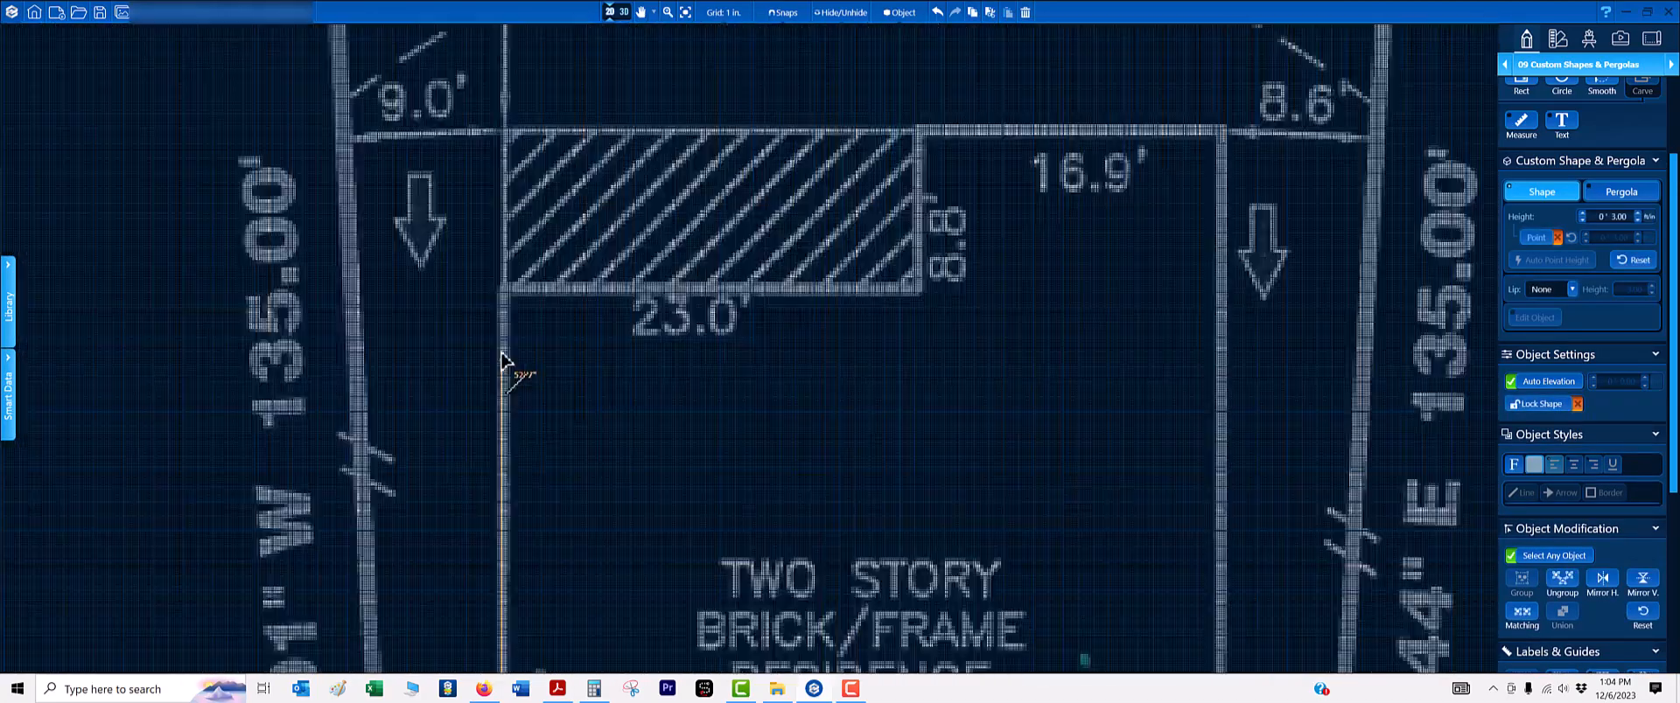
pyautogui.scroll(2, 577, 256)
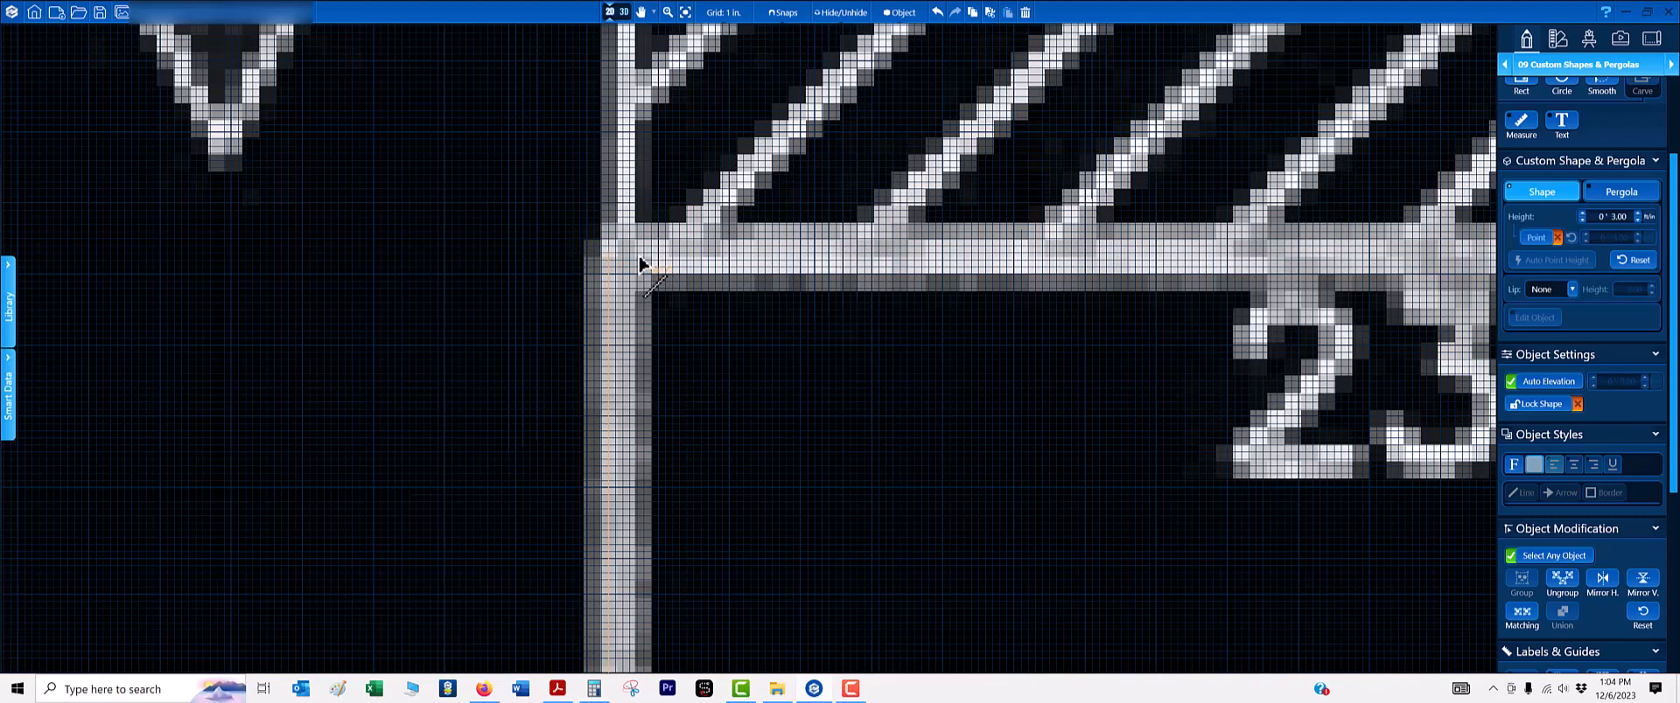
pyautogui.scroll(3, 639, 263)
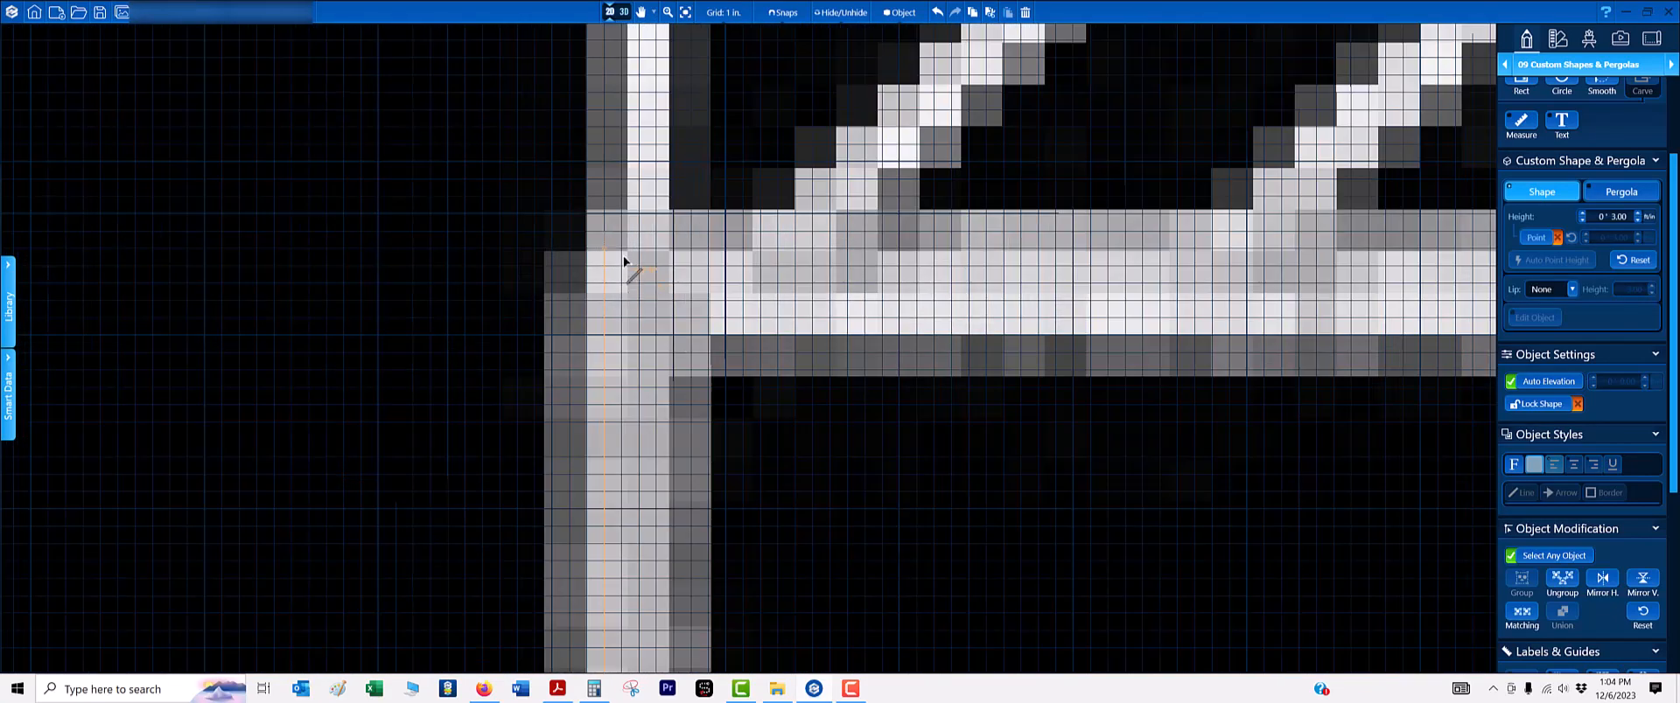
pyautogui.click(623, 249)
# - Continue the outline 23' right along the rear hatched patio's lower edge to its lower right corner
pyautogui.scroll(-5, 768, 277)
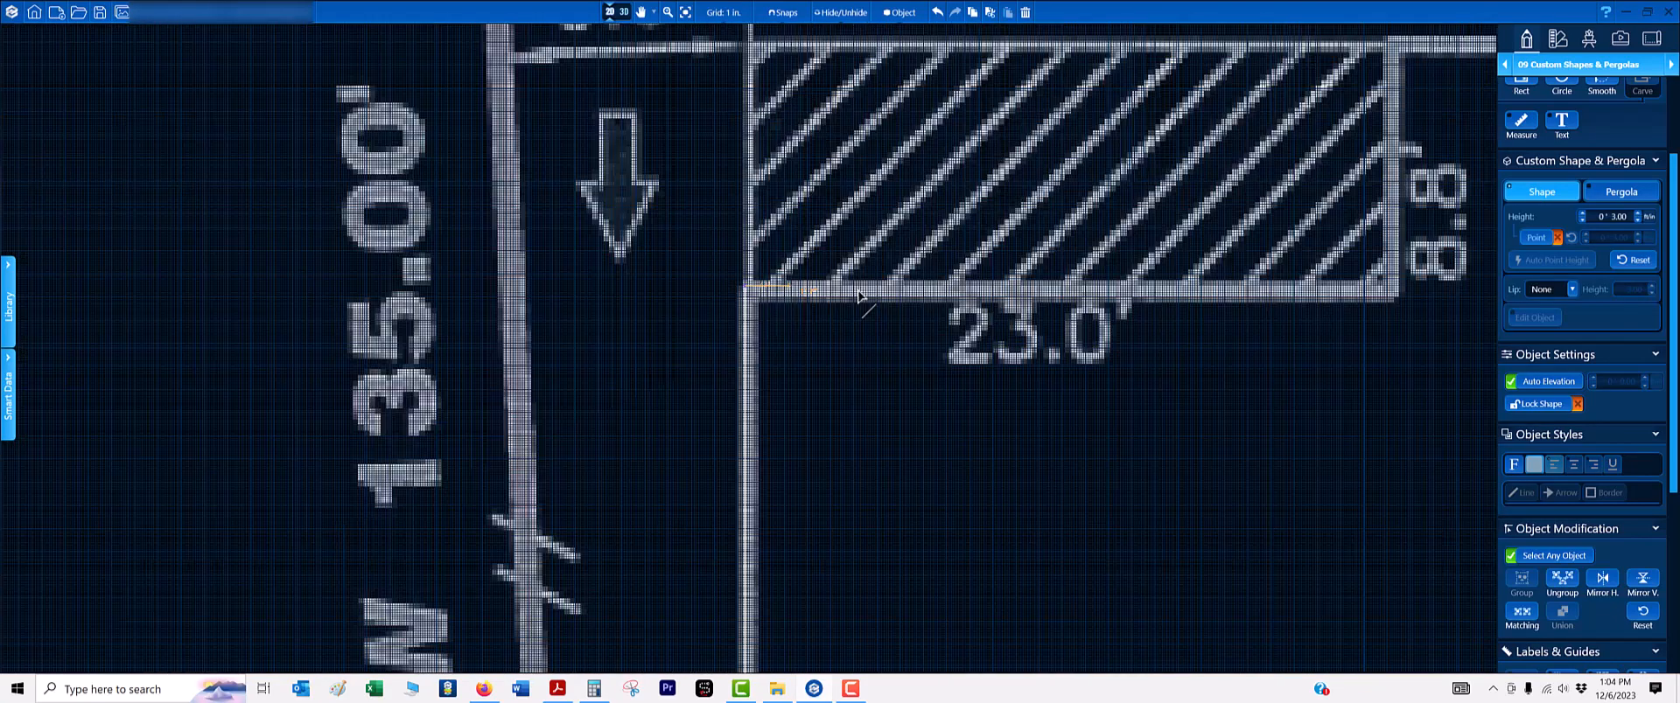
pyautogui.moveTo(980, 299); pyautogui.dragTo(278, 265, button='middle')
pyautogui.scroll(4, 817, 281)
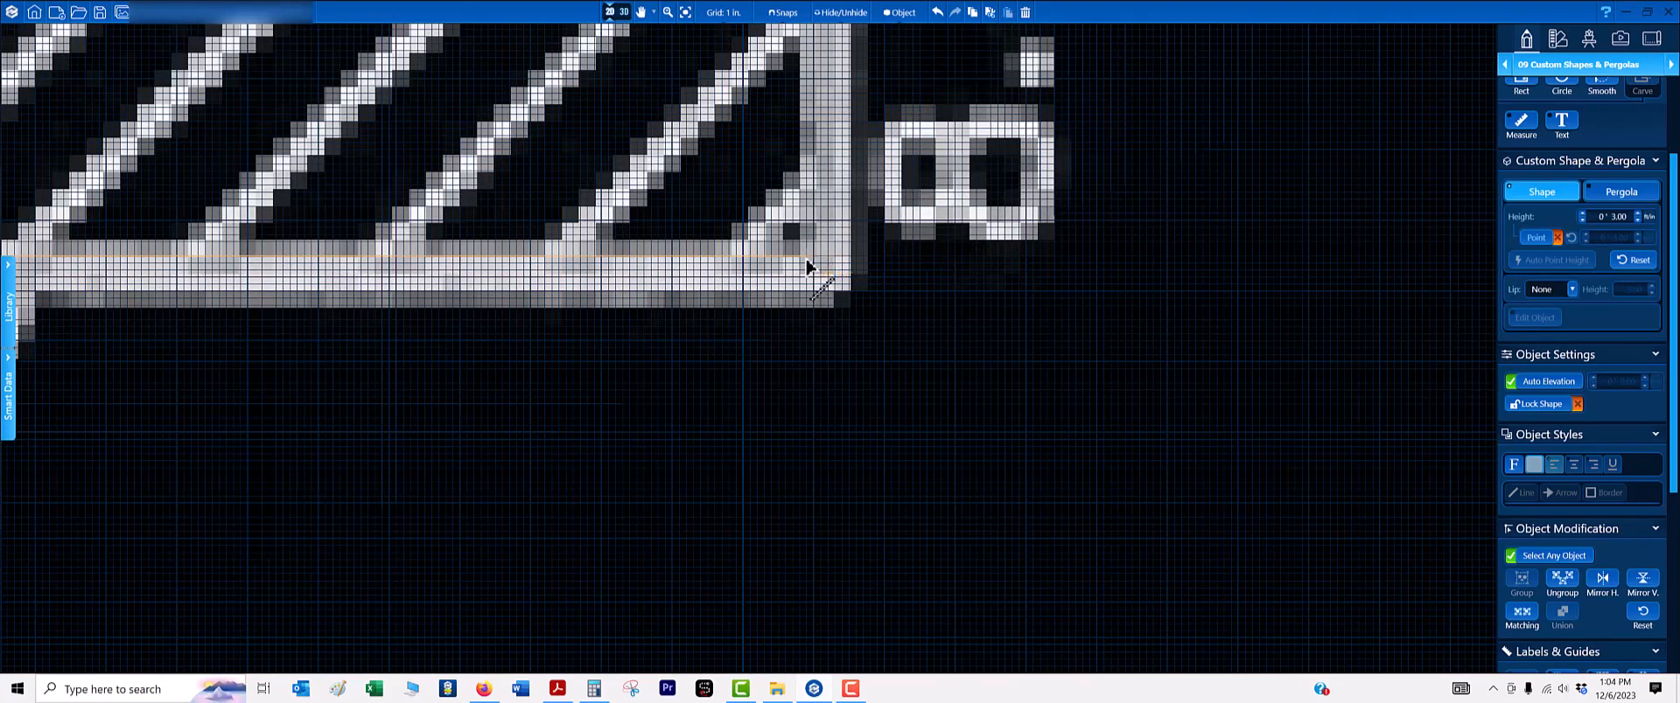
pyautogui.click(806, 256)
# - Continue the outline 8' 10" up the rear hatched patio's right side to the rear wall
pyautogui.scroll(-2, 807, 210)
pyautogui.moveTo(822, 74); pyautogui.dragTo(770, 473, button='middle')
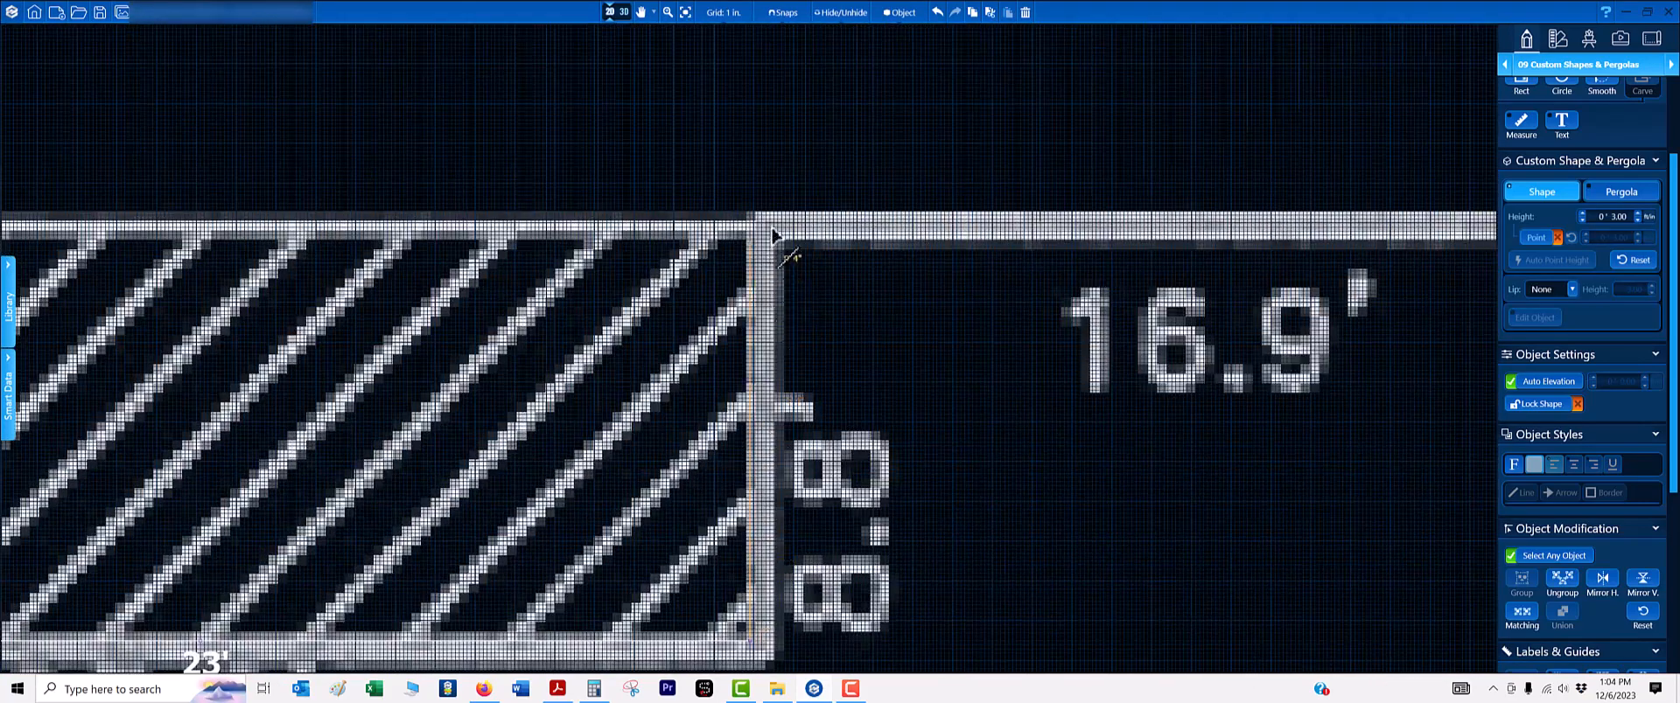
pyautogui.scroll(2, 775, 245)
pyautogui.scroll(2, 750, 265)
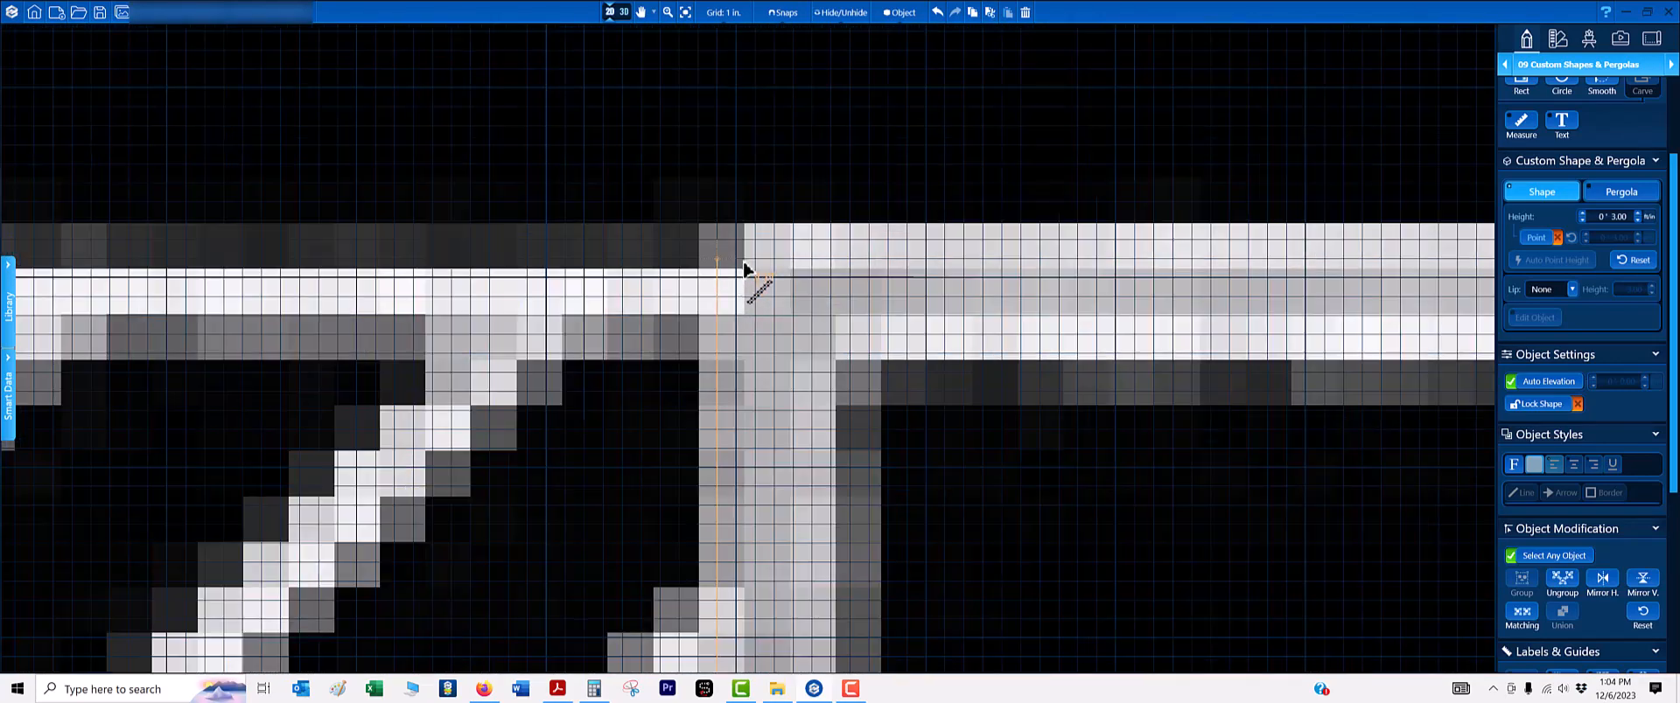
pyautogui.press('i')
pyautogui.click(743, 263)
# - Continue the outline 16' 11" right along the rear wall to the residence's upper right corner
pyautogui.scroll(-4, 901, 309)
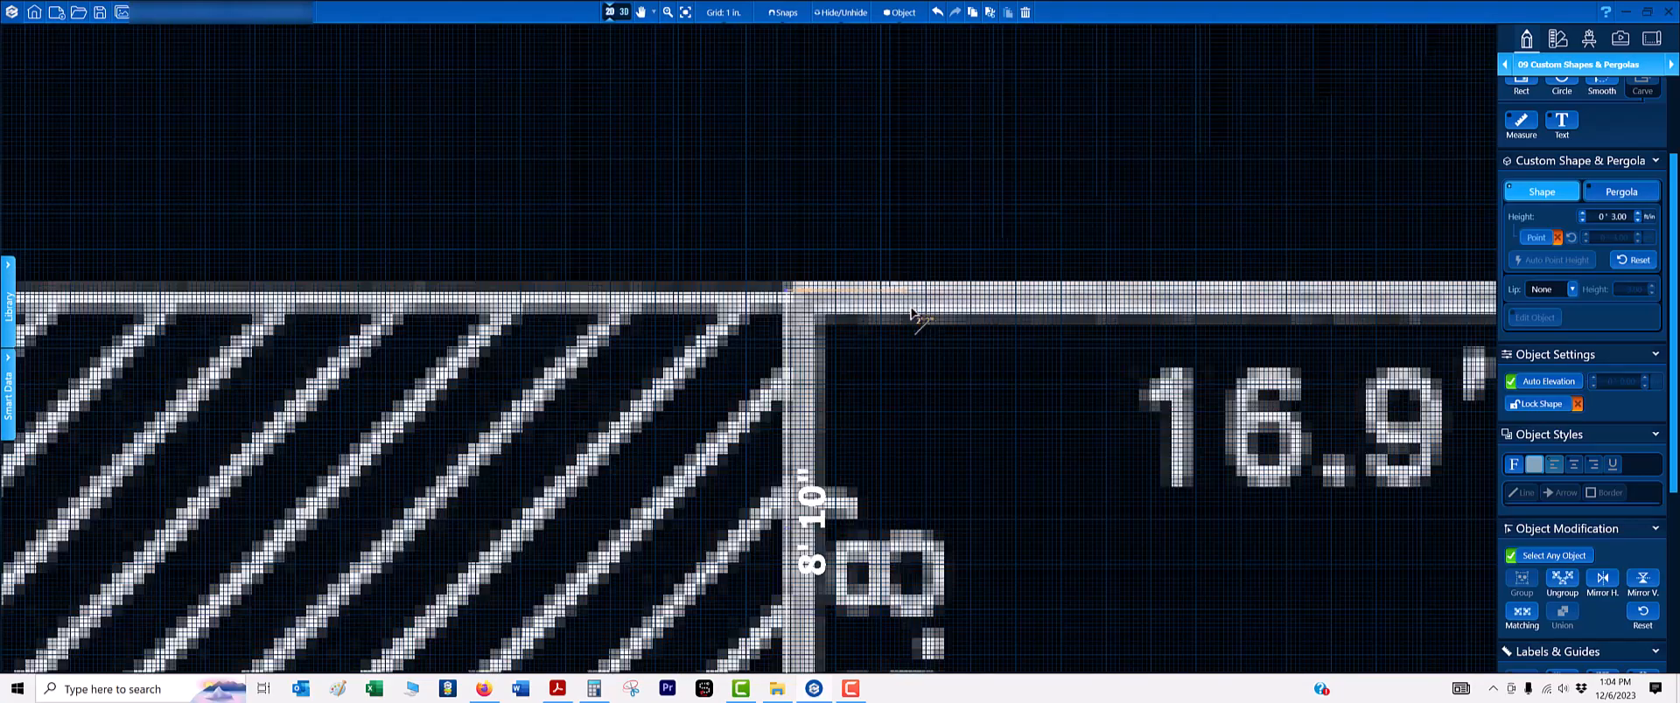
pyautogui.moveTo(945, 315); pyautogui.dragTo(522, 251, button='middle')
pyautogui.scroll(4, 832, 273)
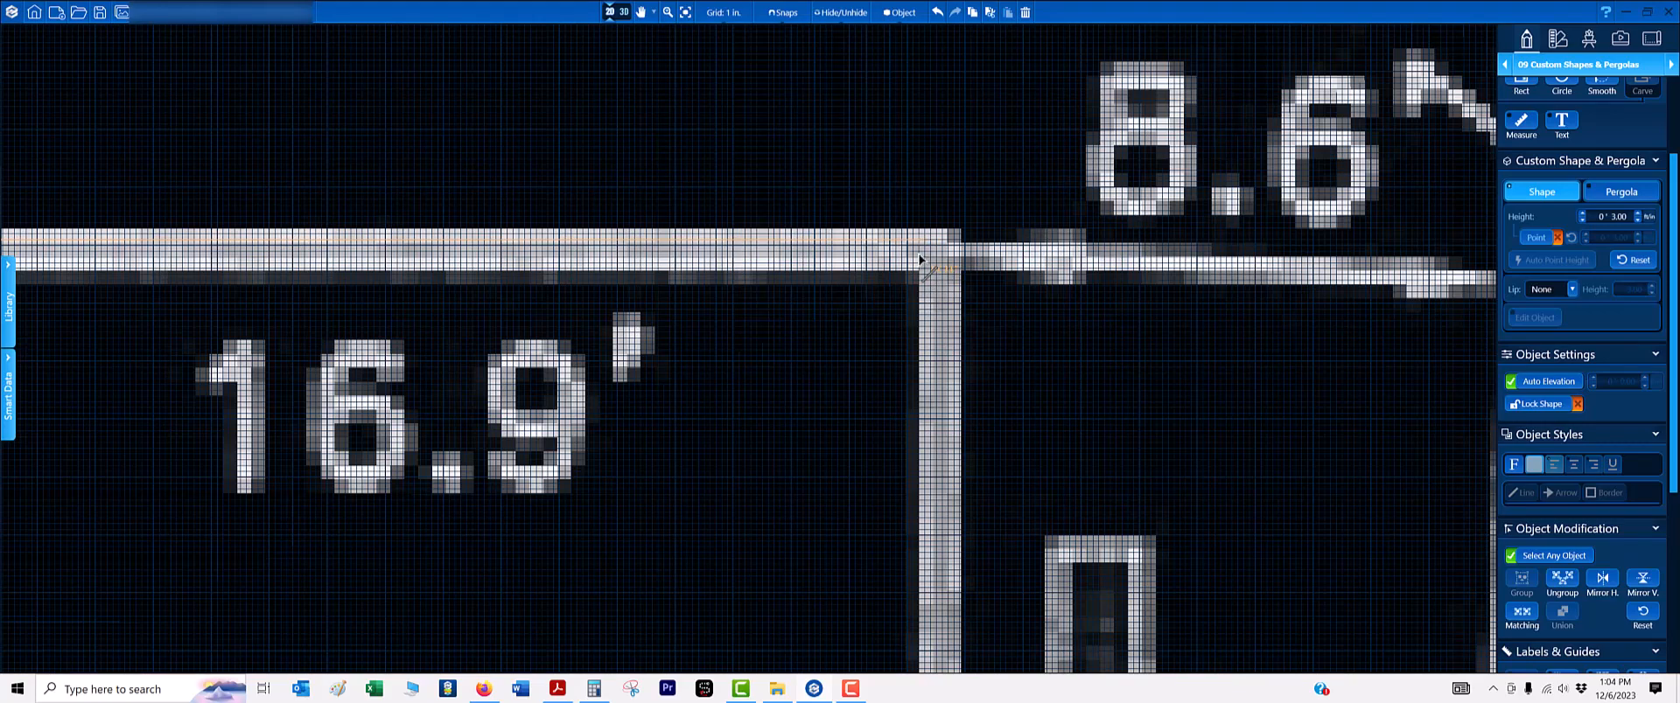
pyautogui.click(920, 260)
# - Continue the outline 64' 9" down the residence's right side wall to its lower right corner
pyautogui.scroll(-4, 922, 289)
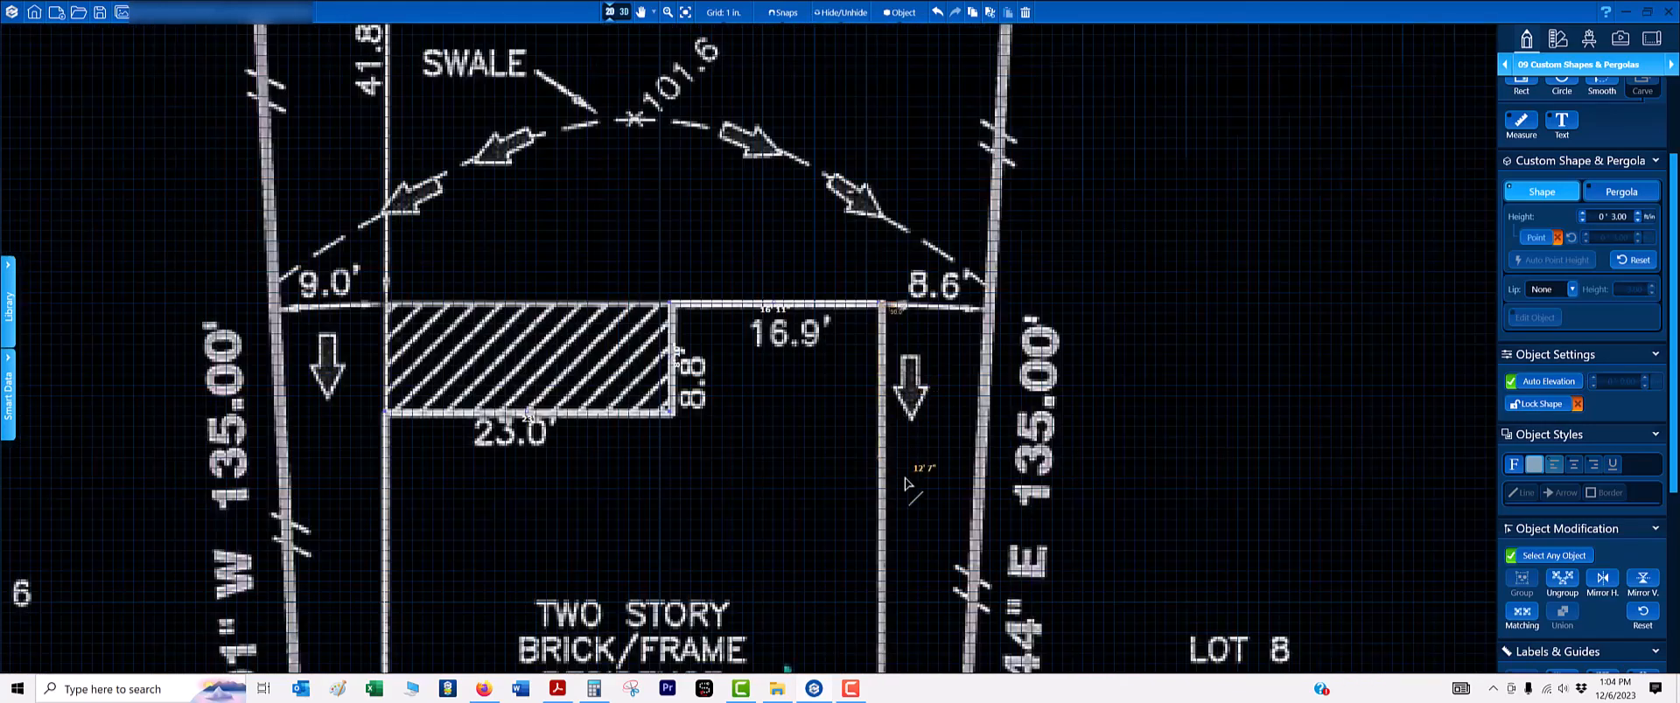
pyautogui.moveTo(855, 159); pyautogui.dragTo(856, 154, button='middle')
pyautogui.moveTo(752, 547); pyautogui.dragTo(774, 111, button='middle')
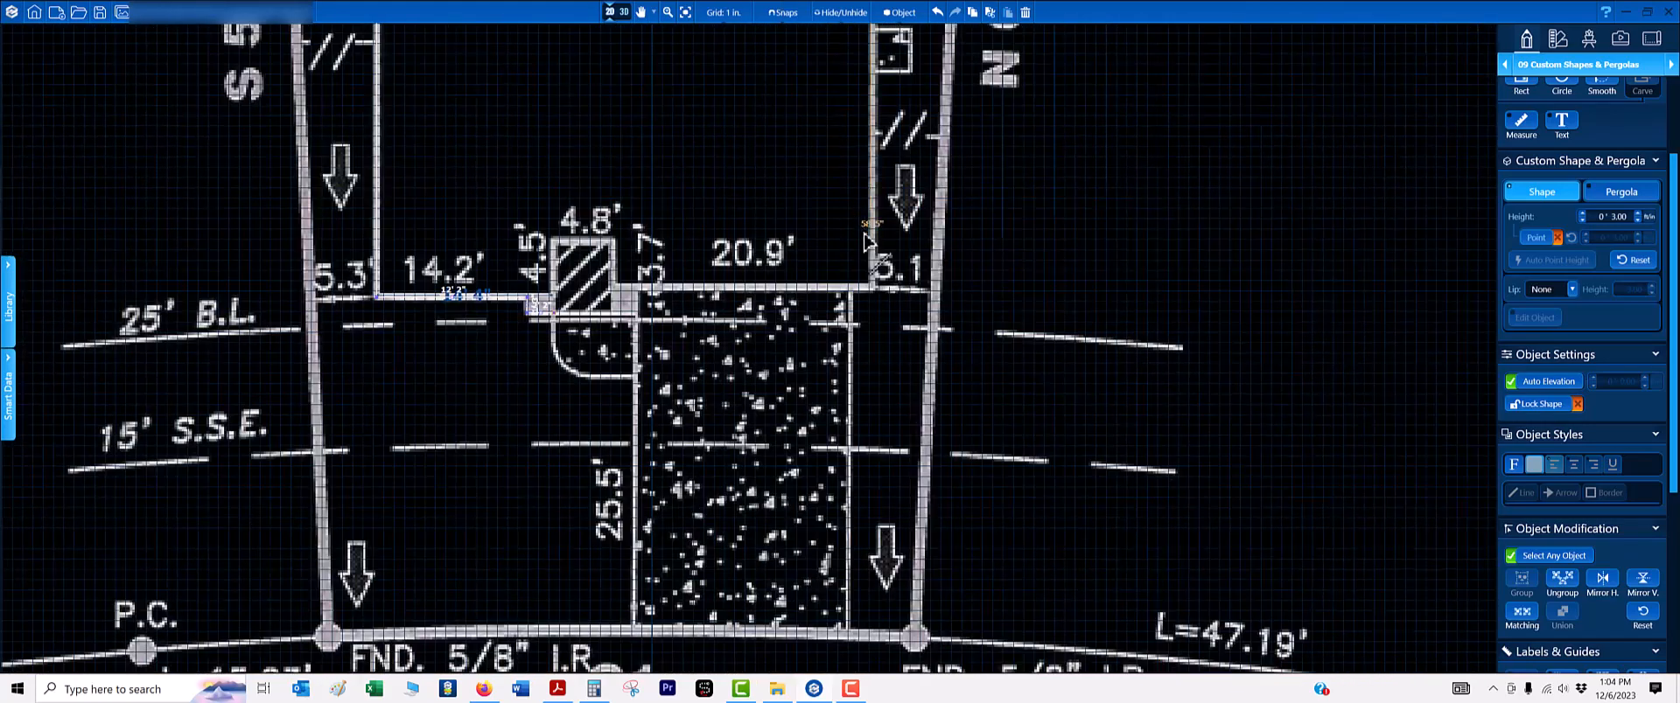
pyautogui.scroll(4, 871, 284)
pyautogui.scroll(-5, 814, 320)
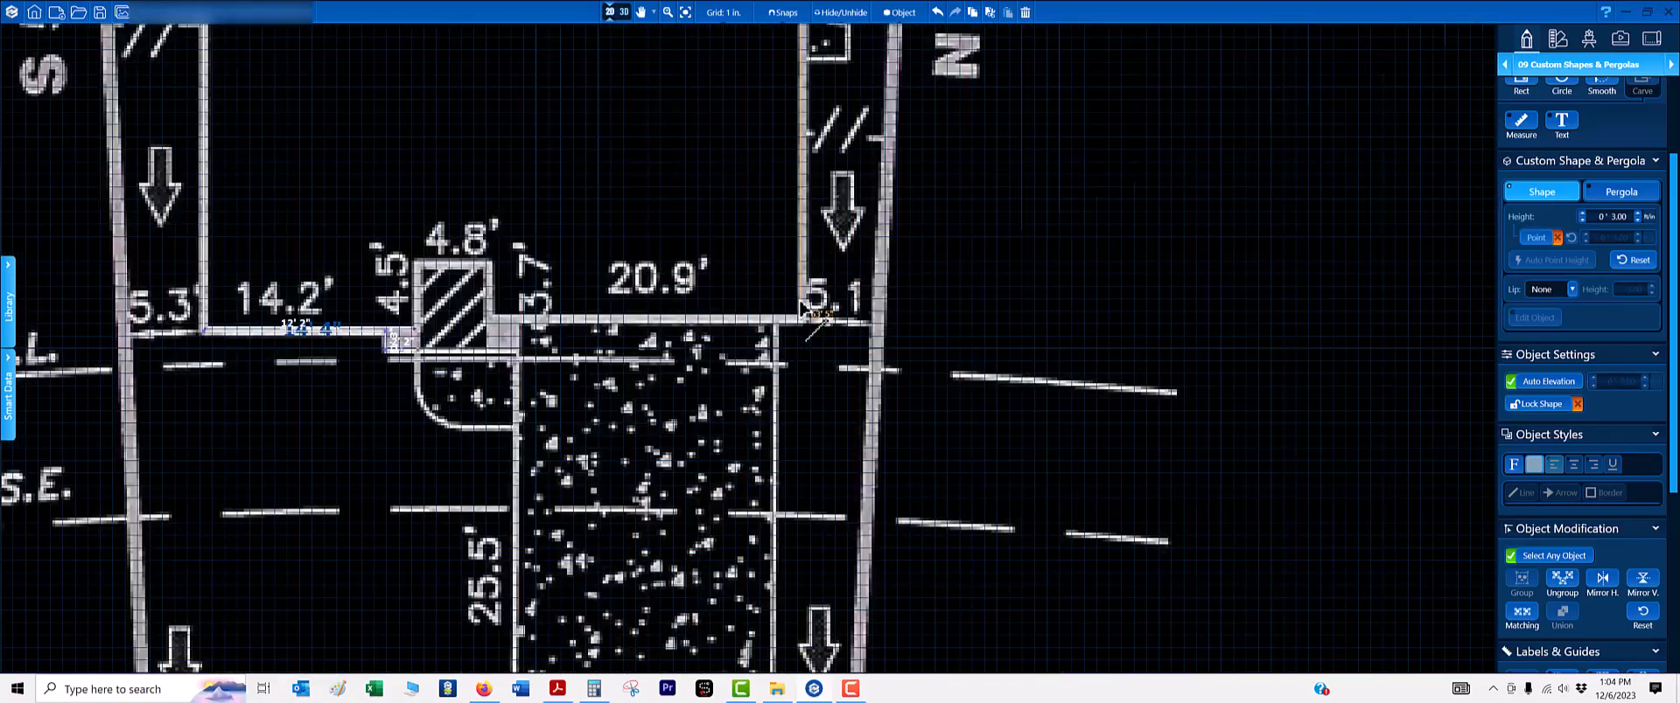
pyautogui.scroll(4, 792, 208)
pyautogui.scroll(-5, 778, 263)
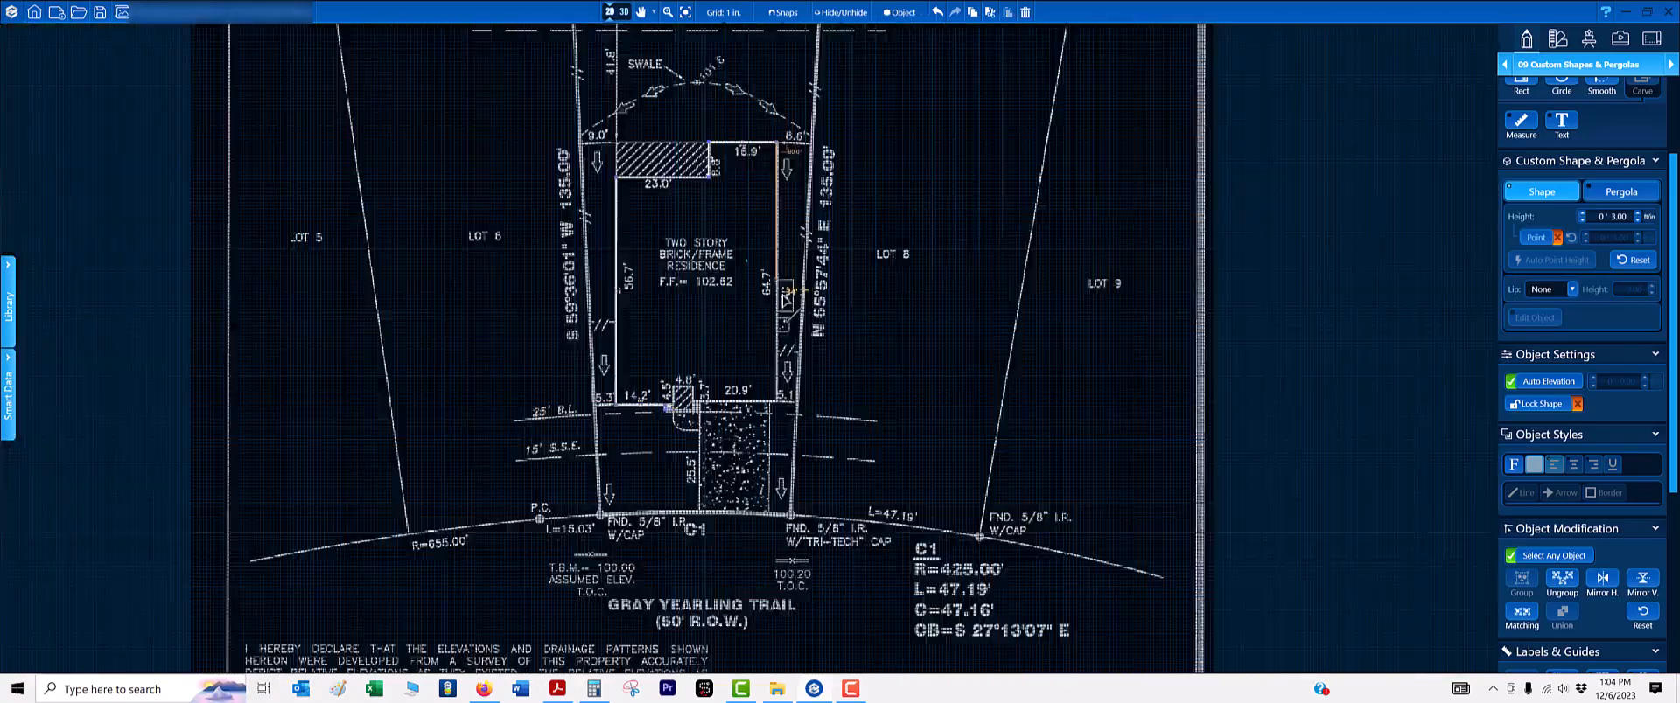
pyautogui.scroll(2, 767, 430)
pyautogui.scroll(5, 767, 426)
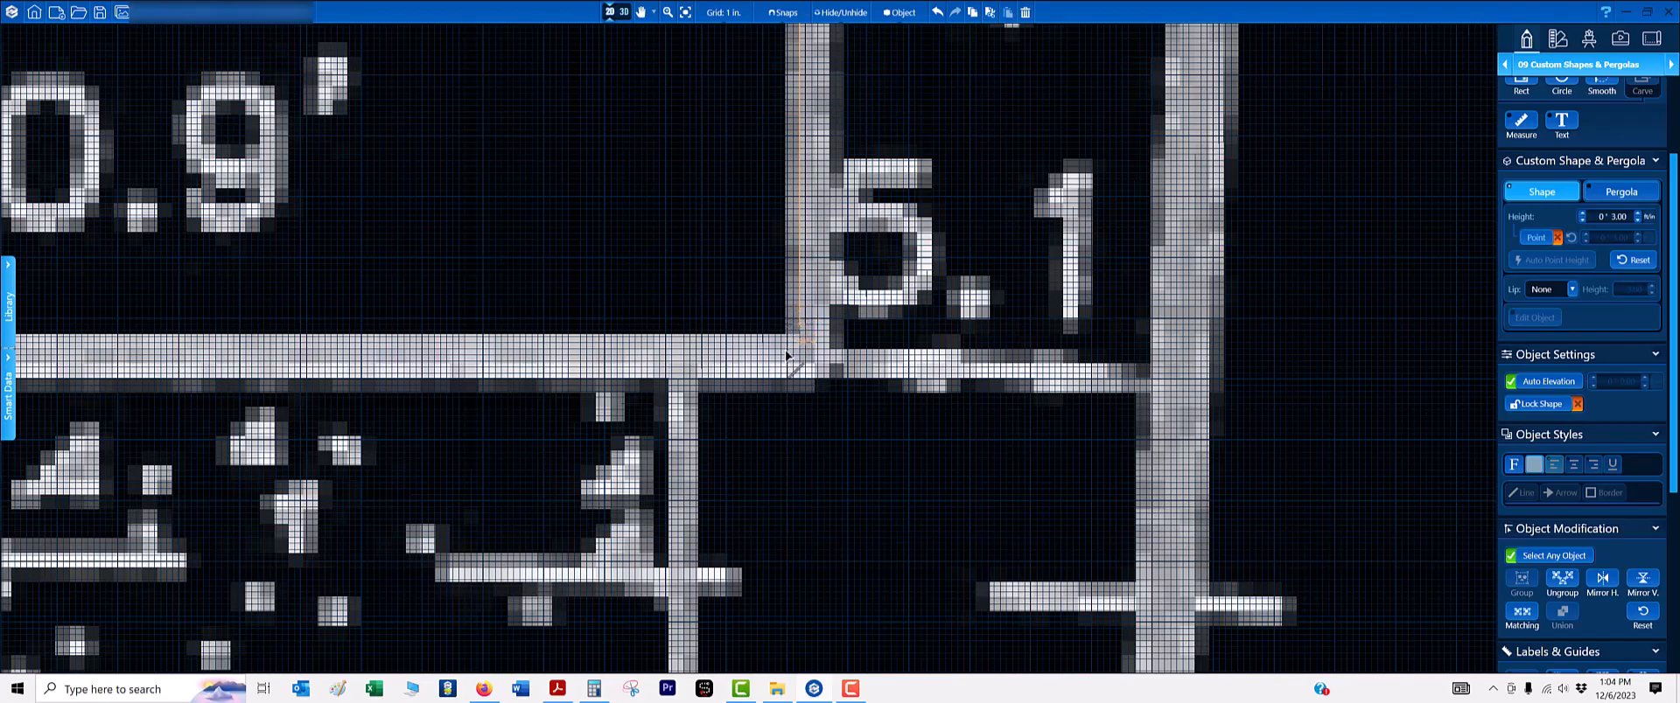
pyautogui.scroll(2, 786, 355)
pyautogui.press('i')
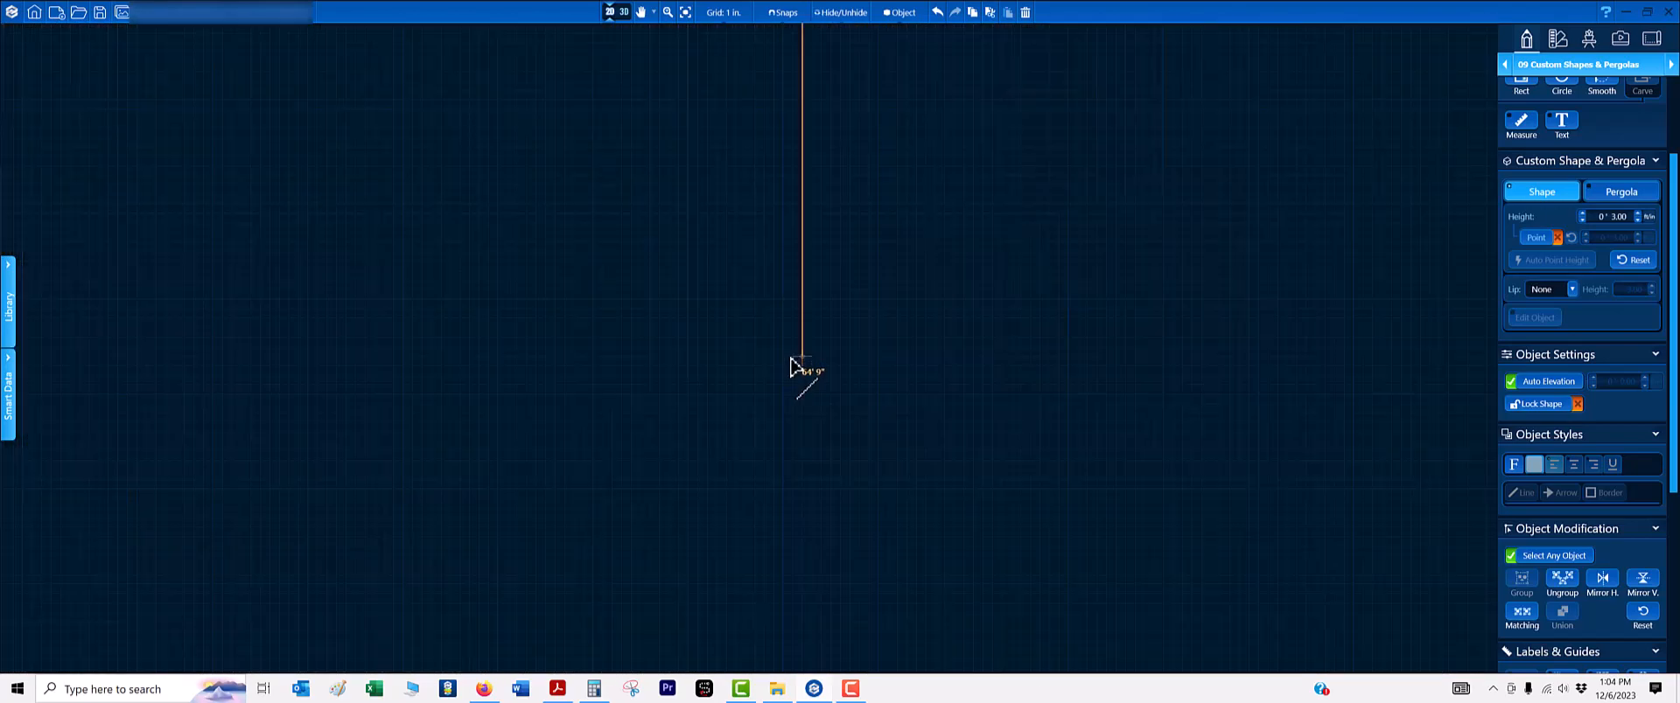
pyautogui.click(793, 358)
# - Continue the outline 19' left along the residence's front wall to the block at the right of the hatched porch
pyautogui.scroll(-4, 530, 341)
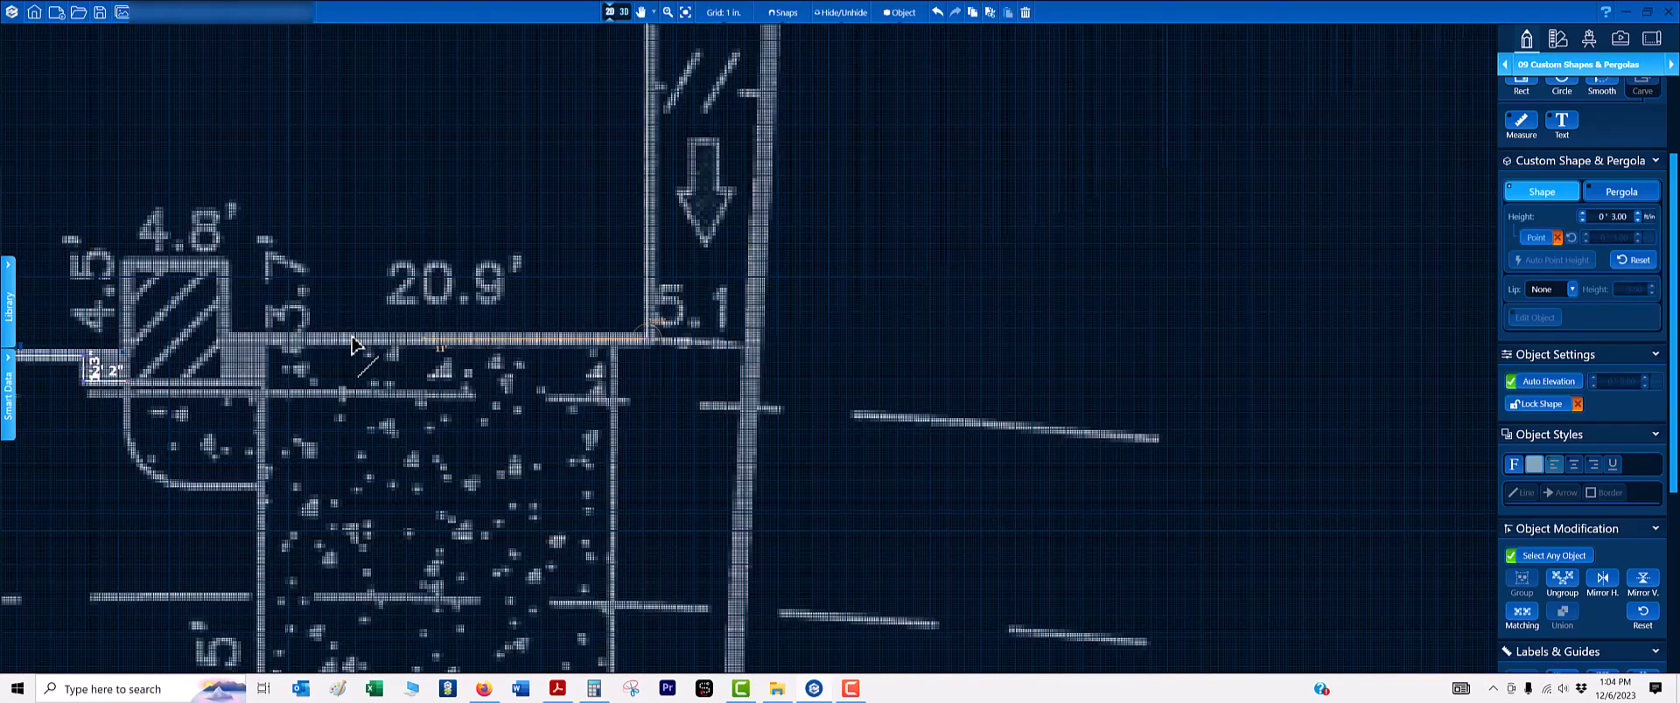
pyautogui.moveTo(356, 338); pyautogui.dragTo(759, 354, button='middle')
pyautogui.scroll(4, 662, 362)
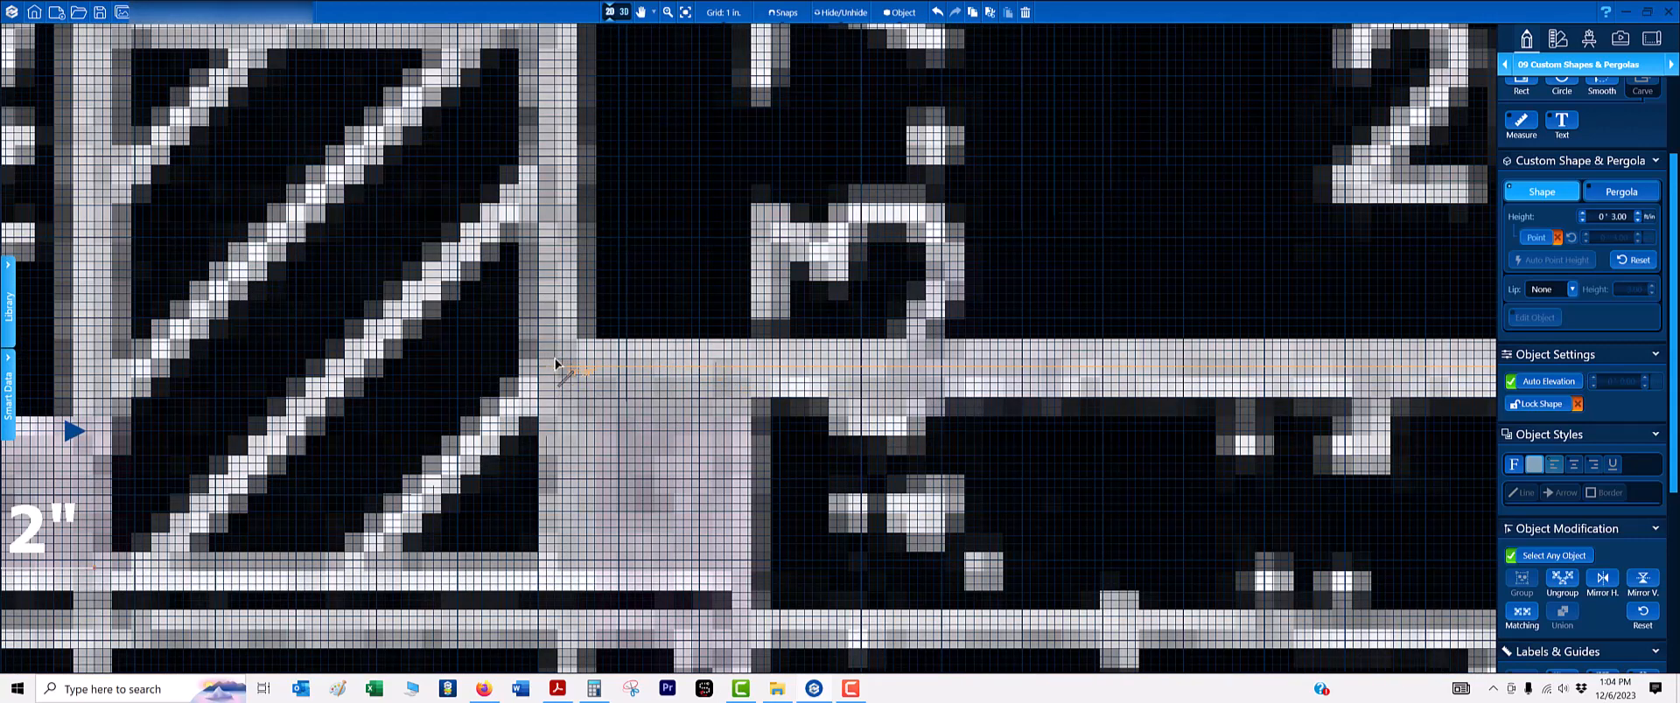
pyautogui.press('i')
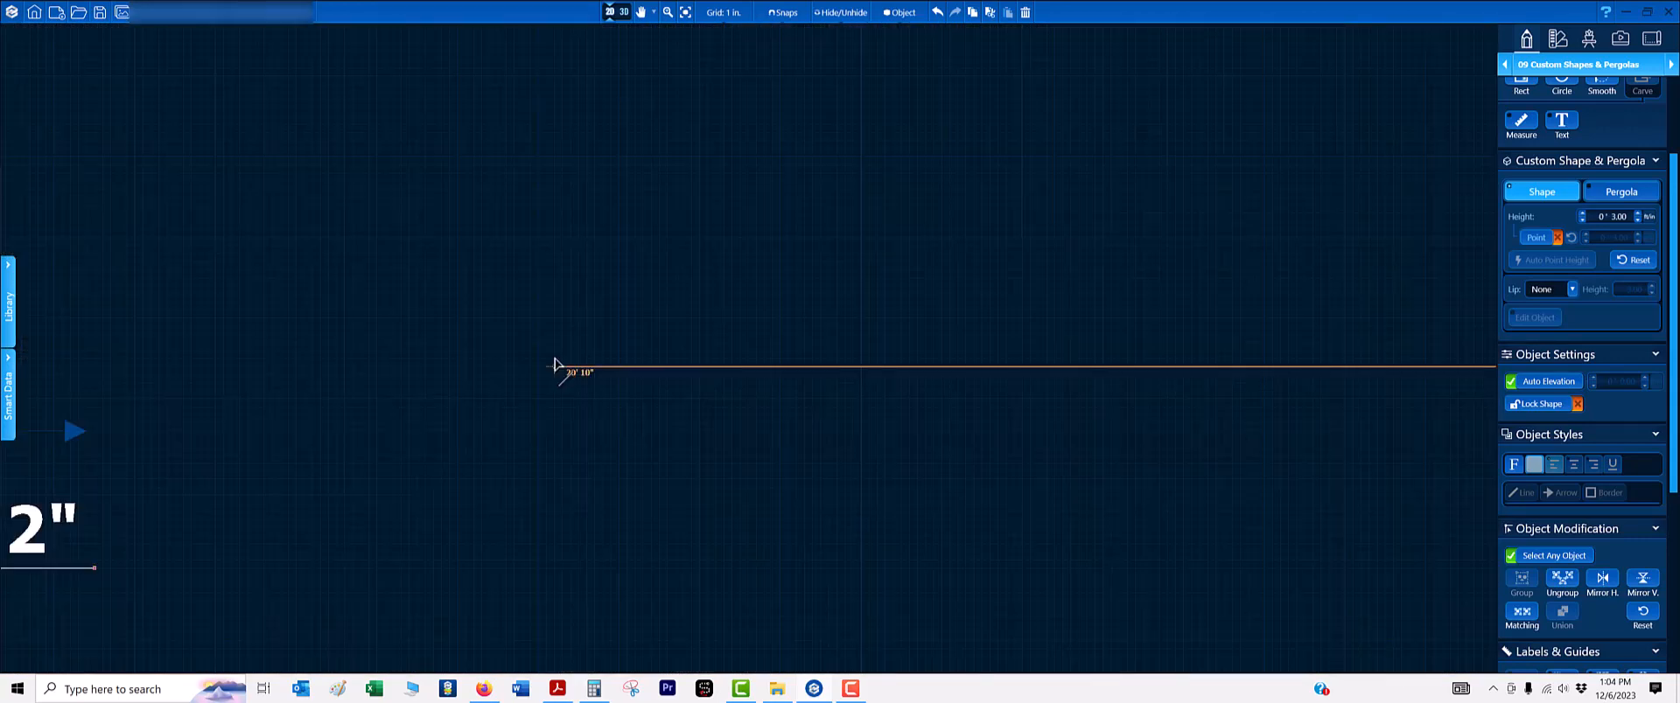
pyautogui.press('i')
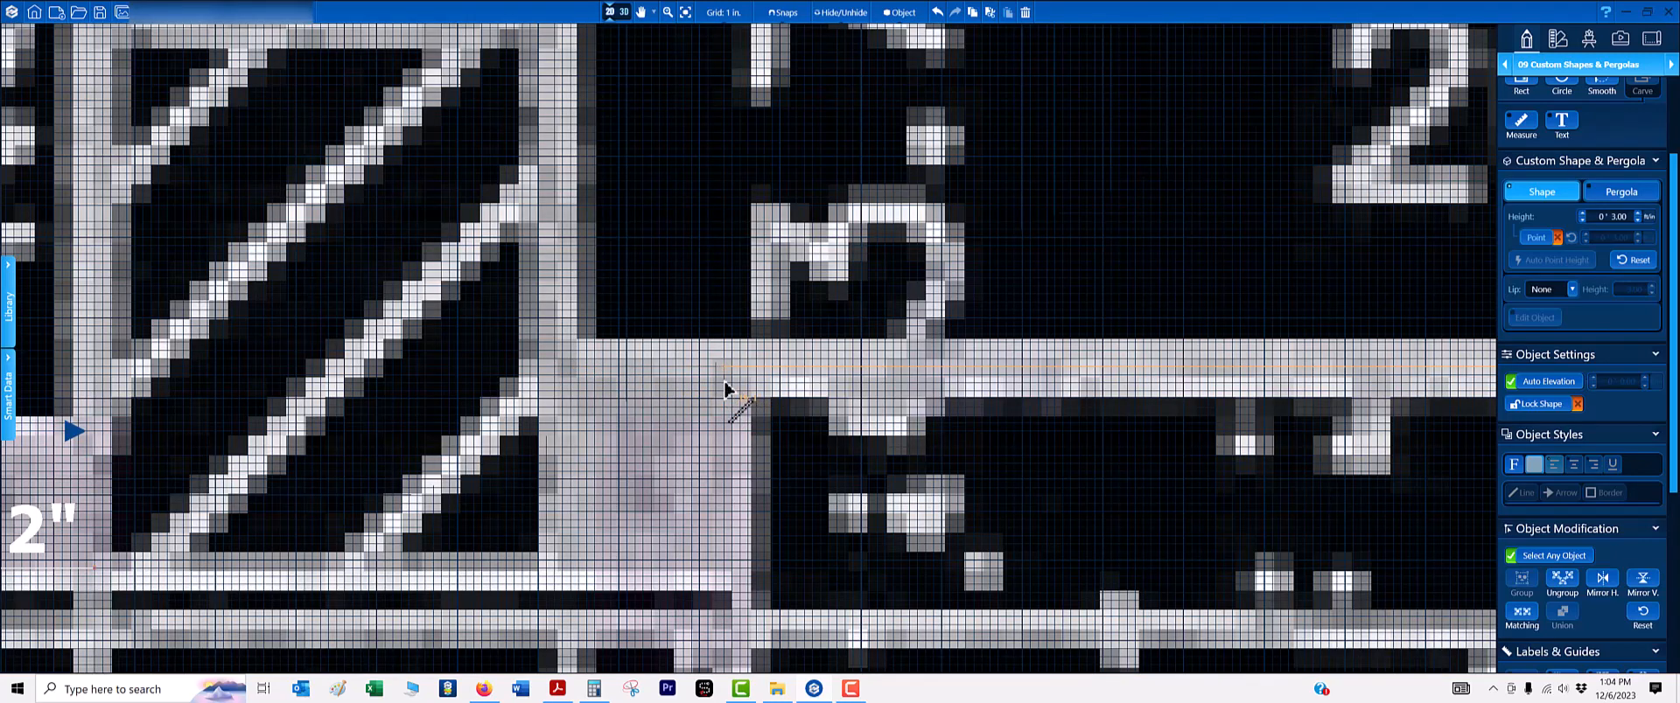
pyautogui.click(731, 388)
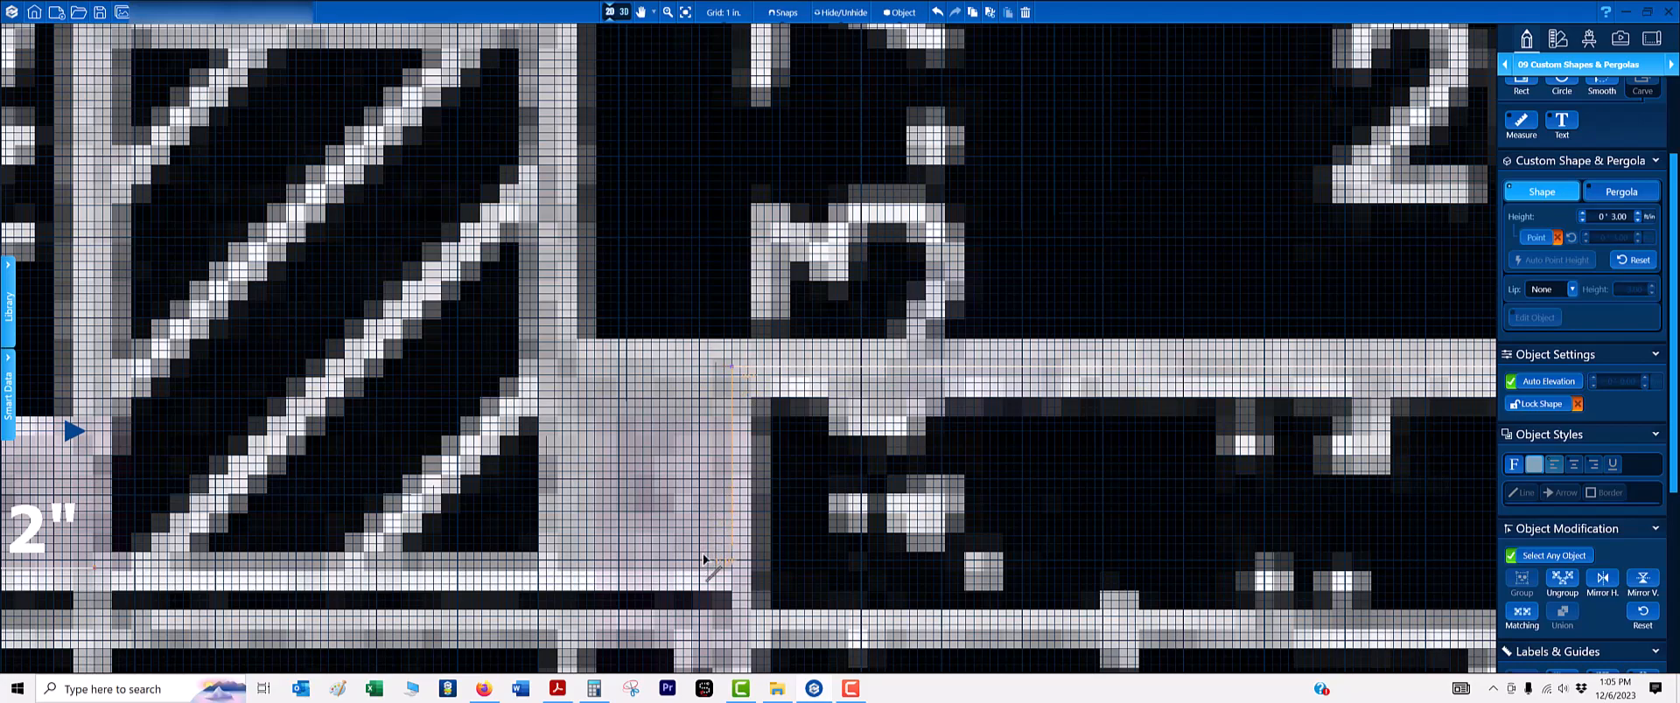
# - Continue the outline 2' 1" down the block's right side and left along its lower edge to the hatched porch
pyautogui.scroll(-2, 706, 571)
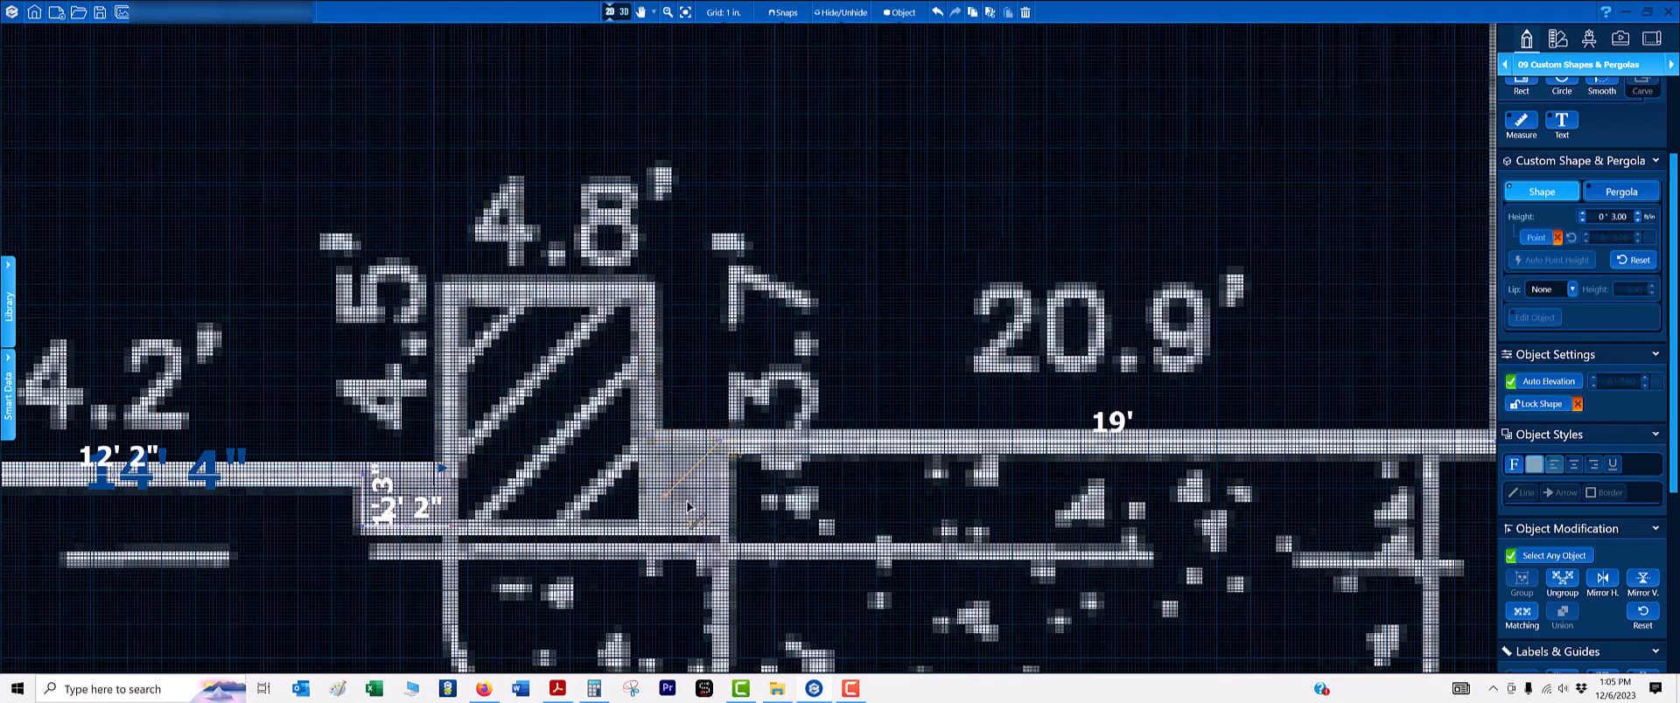
pyautogui.scroll(2, 689, 506)
pyautogui.click(767, 516)
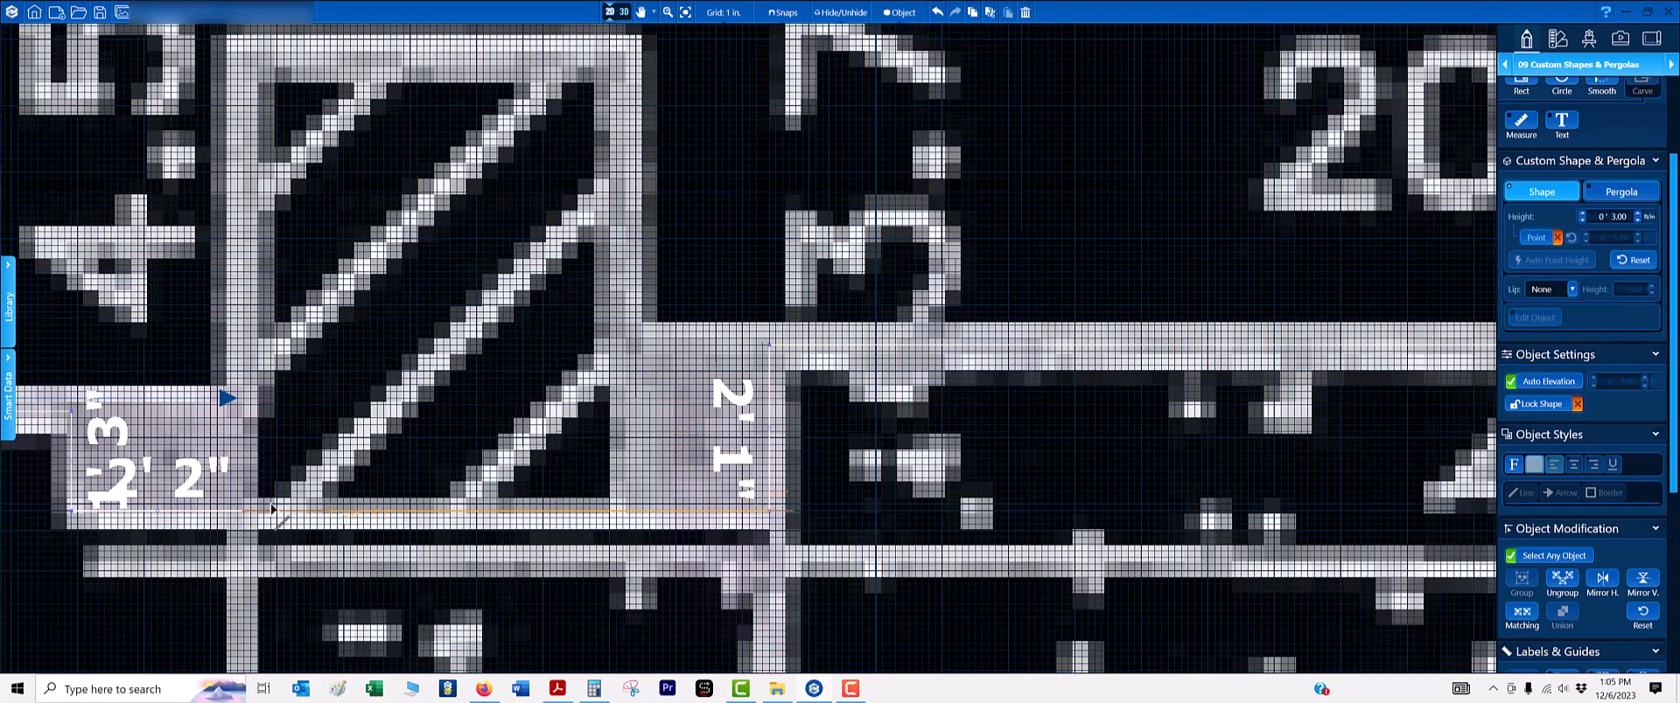
pyautogui.click(629, 518)
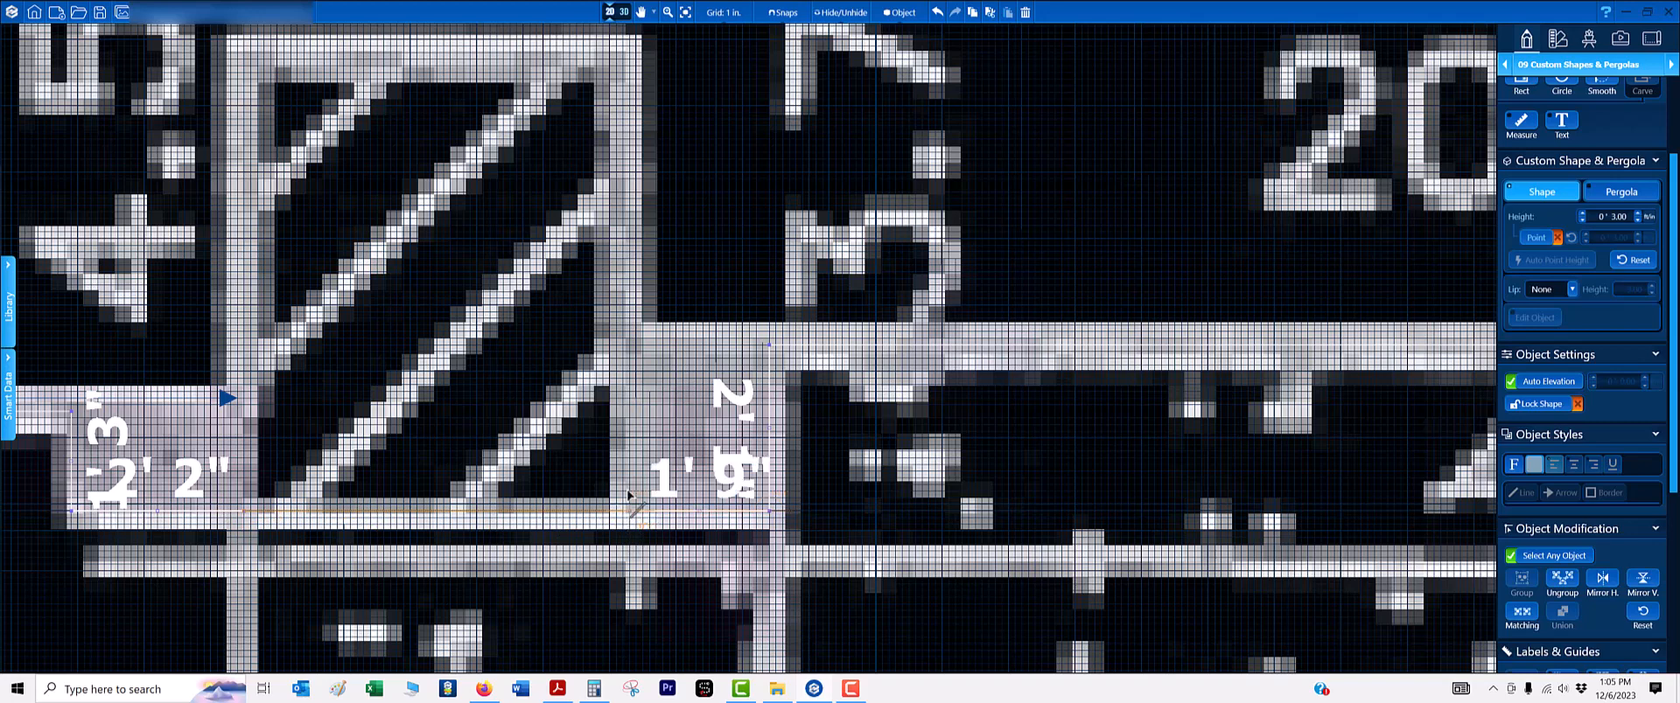
# - Trace the hatched porch 5' 9" up and 4' 10" left, and close the outline down its left side
pyautogui.click(635, 53)
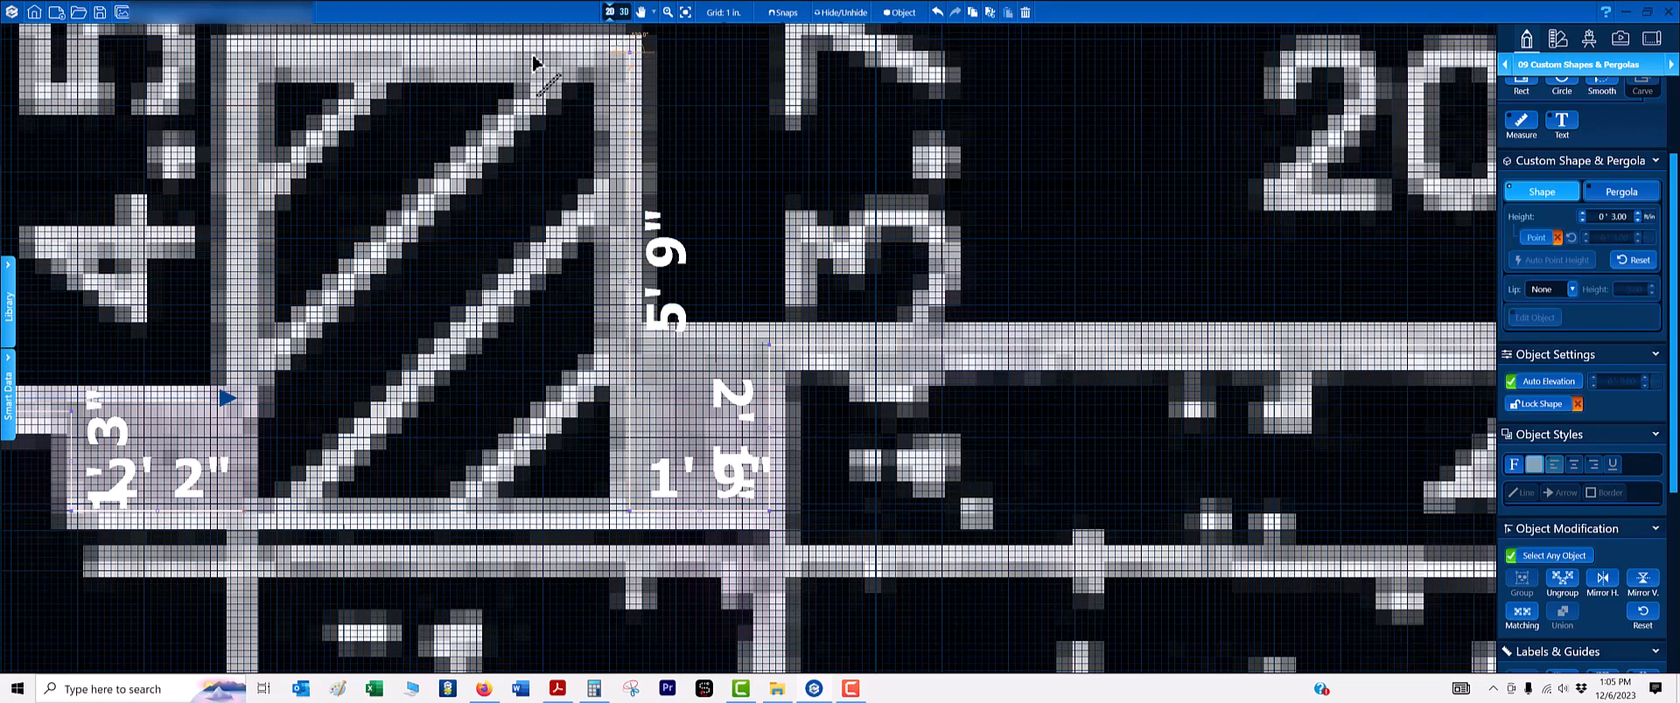
pyautogui.click(243, 55)
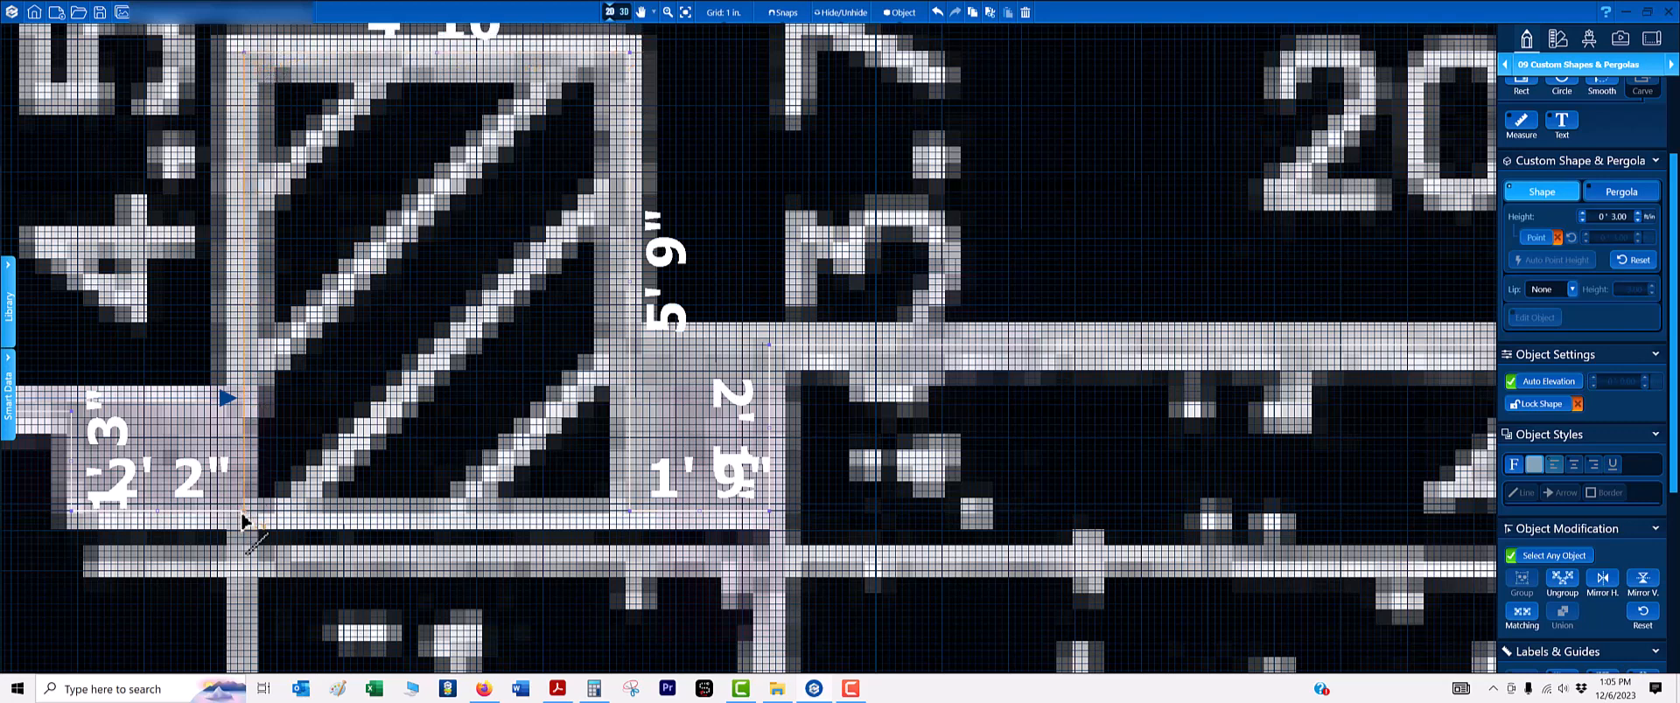
pyautogui.click(243, 516)
pyautogui.scroll(-6, 555, 225)
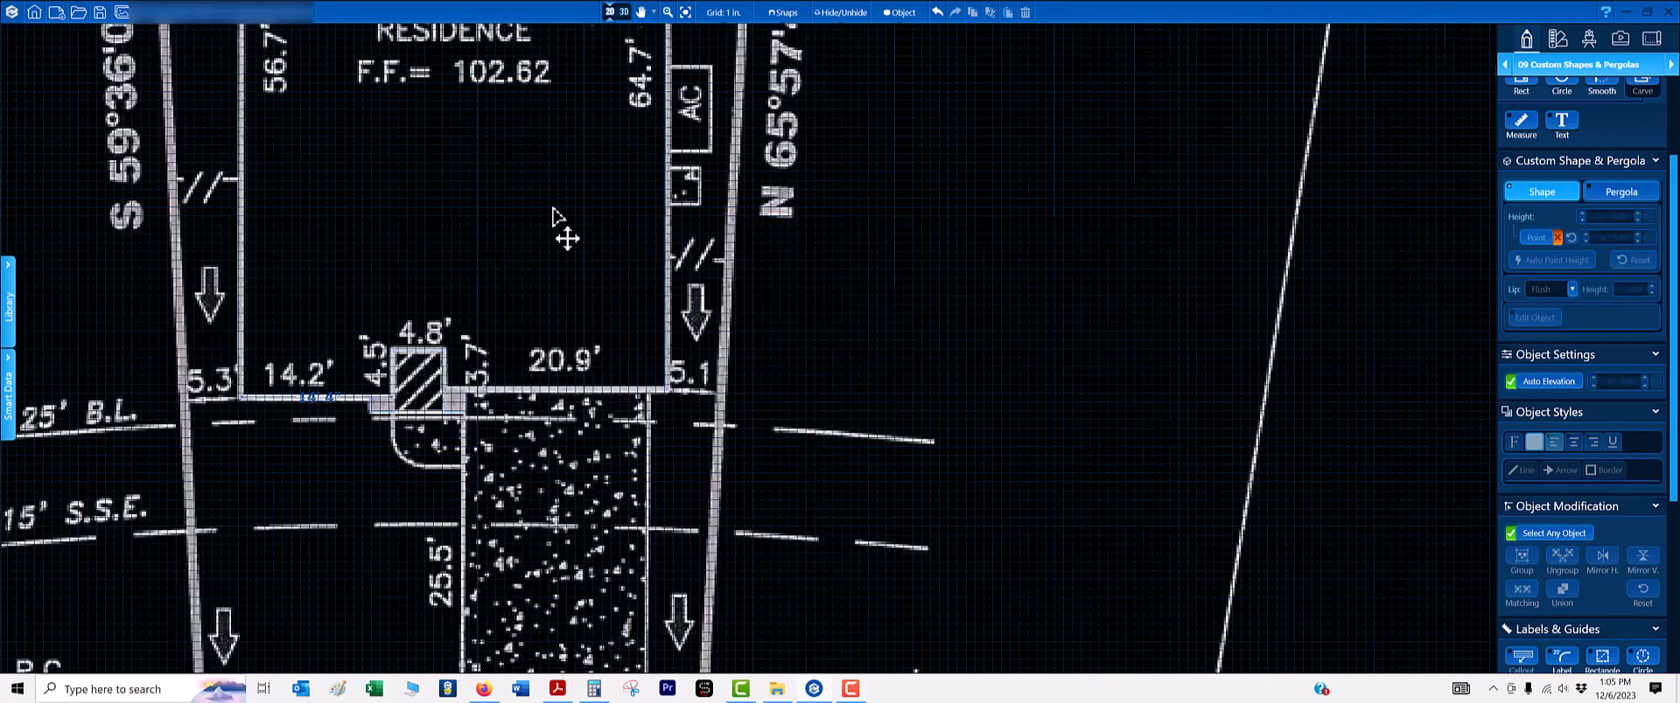
# - Hide the survey image so that only the traced outline is displayed
pyautogui.press('space')
pyautogui.scroll(-5, 556, 241)
pyautogui.scroll(3, 562, 253)
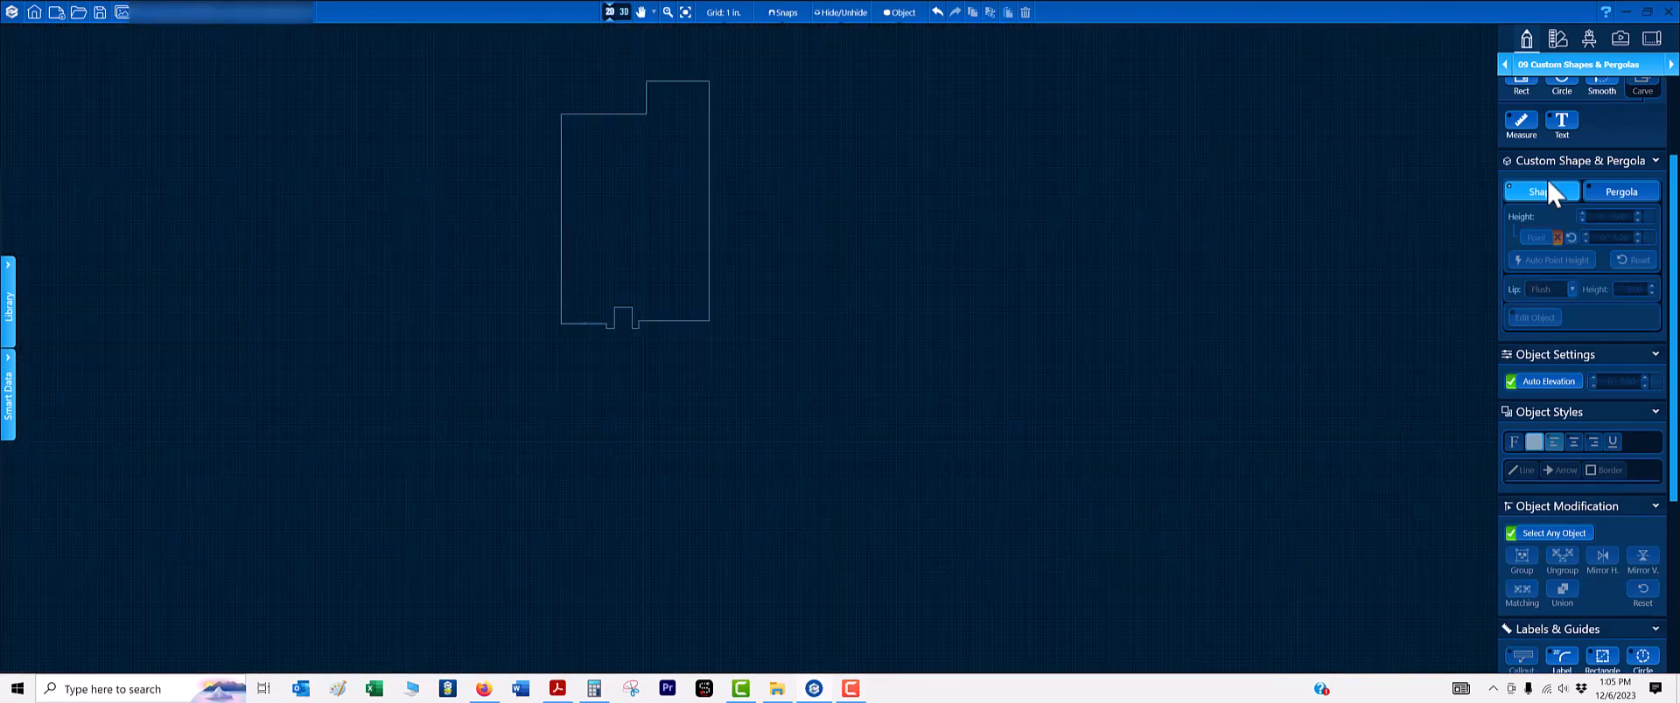
pyautogui.scroll(3, 1546, 191)
# - Select the traced outline, set its height, and give it a fixed elevation of -2' 0" with Auto Elevation off
pyautogui.click(1520, 122)
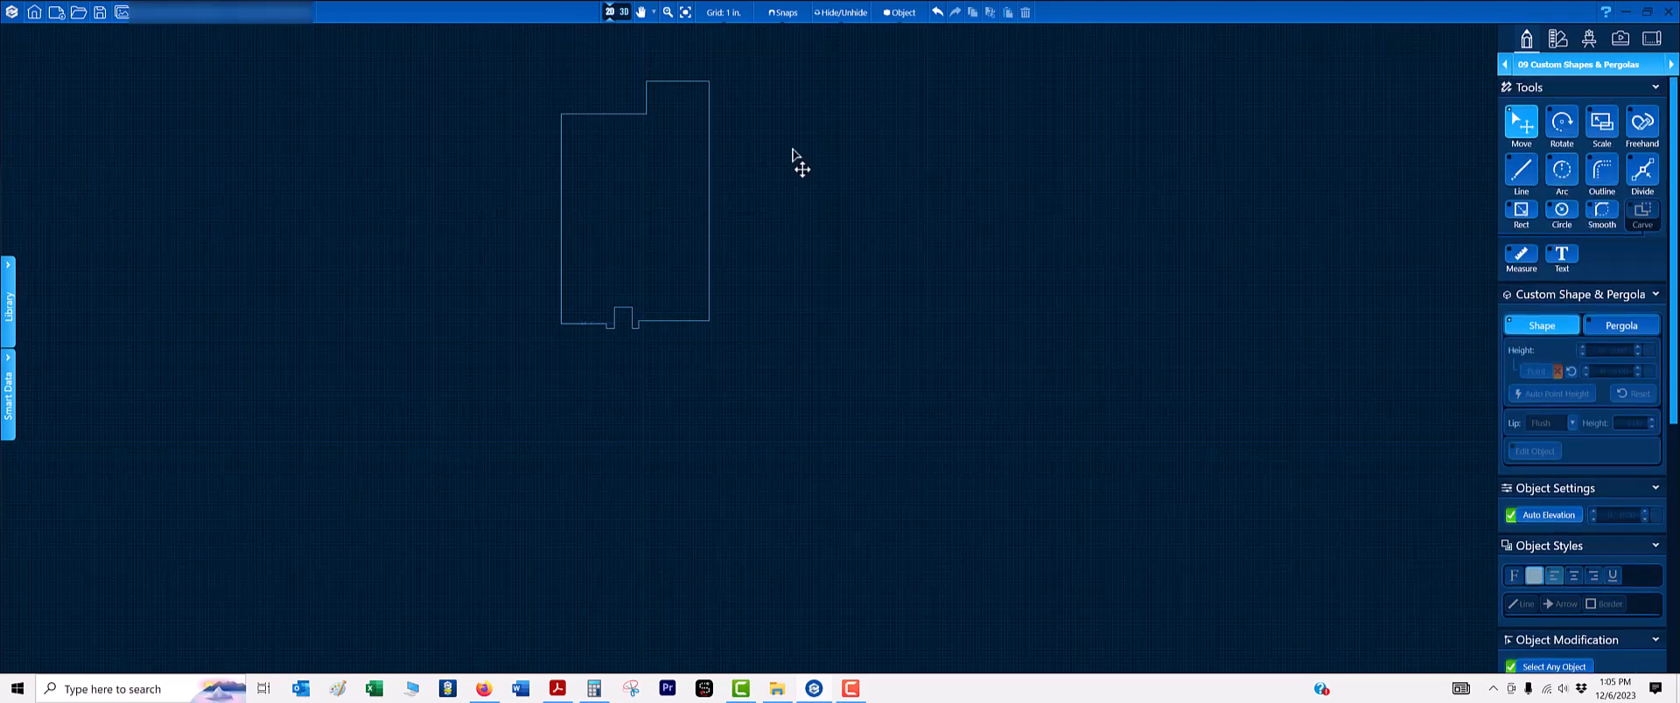
pyautogui.moveTo(792, 148); pyautogui.dragTo(678, 229)
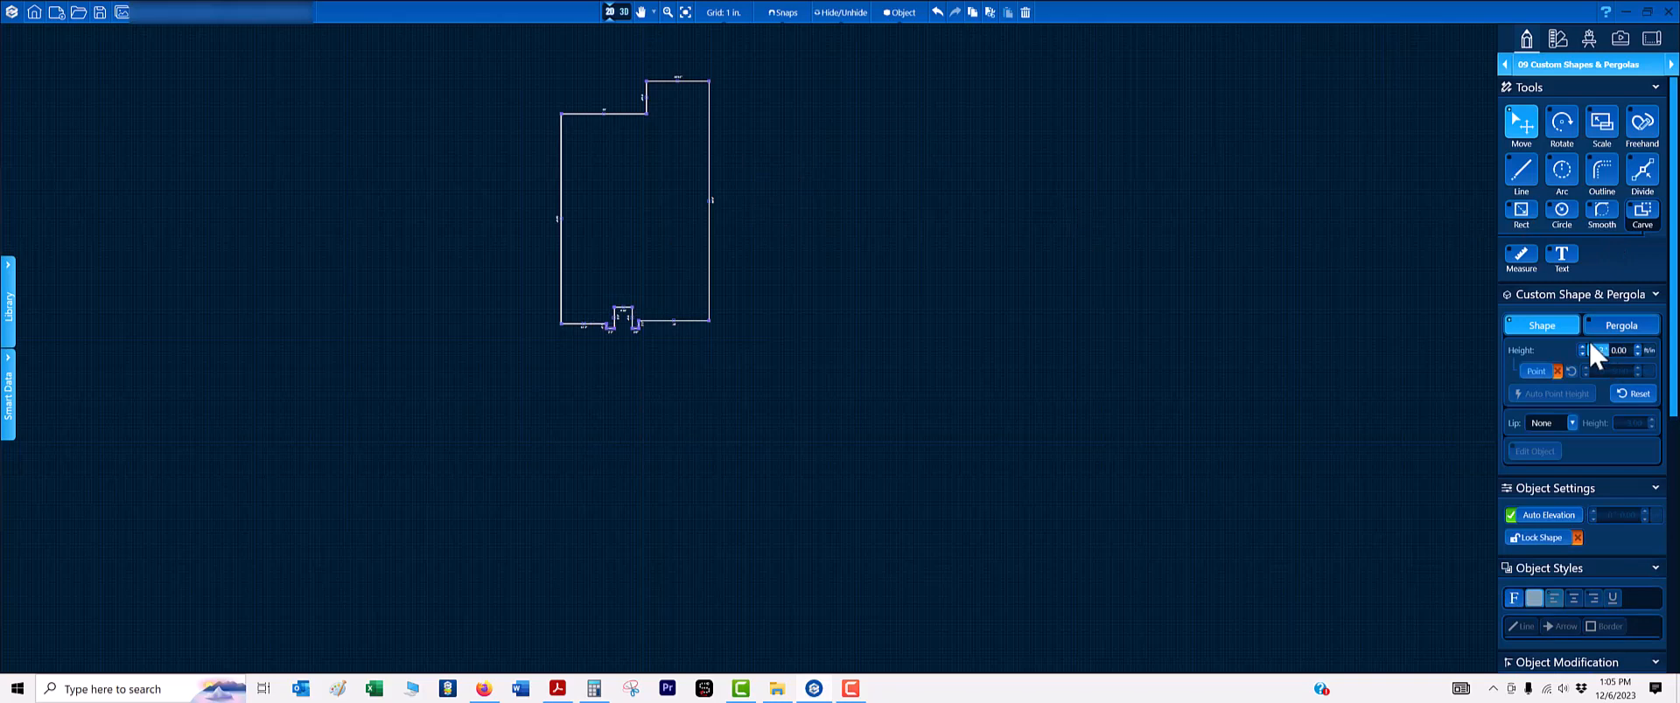
pyautogui.click(1562, 524)
pyautogui.scroll(-1, 1606, 518)
pyautogui.click(933, 368)
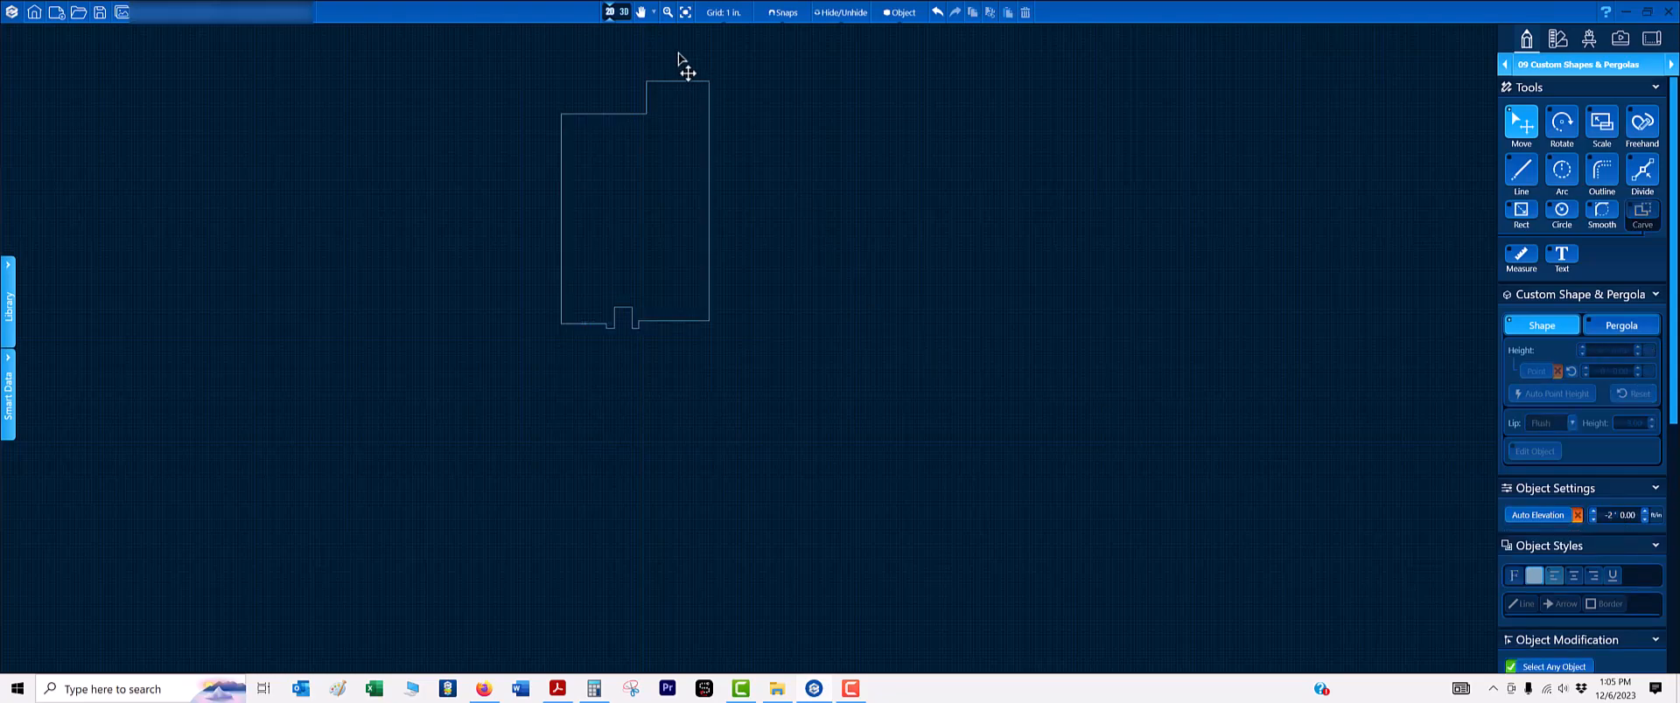
# - Inspect the traced shape in 3D from several angles and return to the 2D plan
pyautogui.click(627, 25)
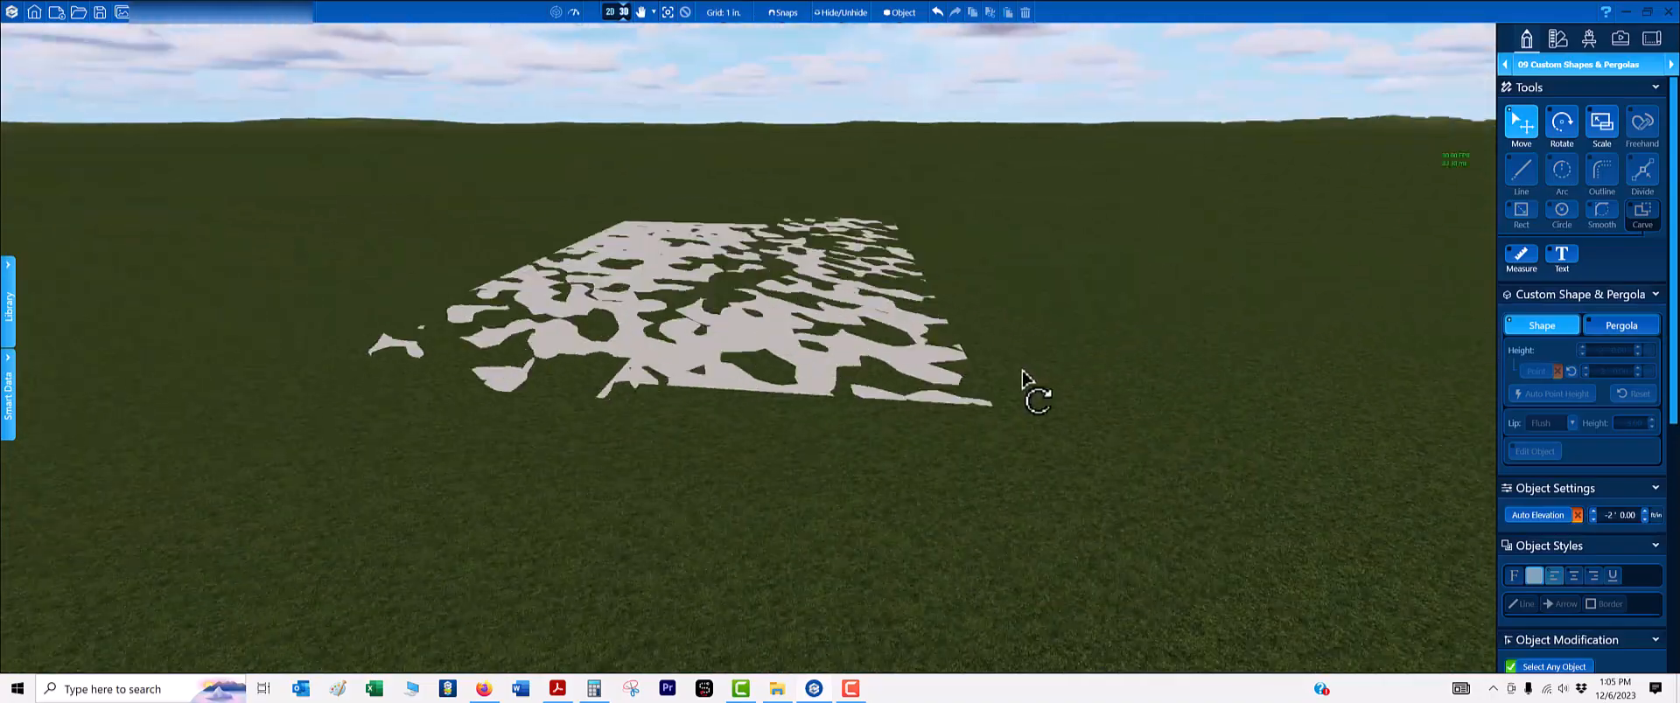
pyautogui.moveTo(1022, 371); pyautogui.dragTo(837, 338, button='right')
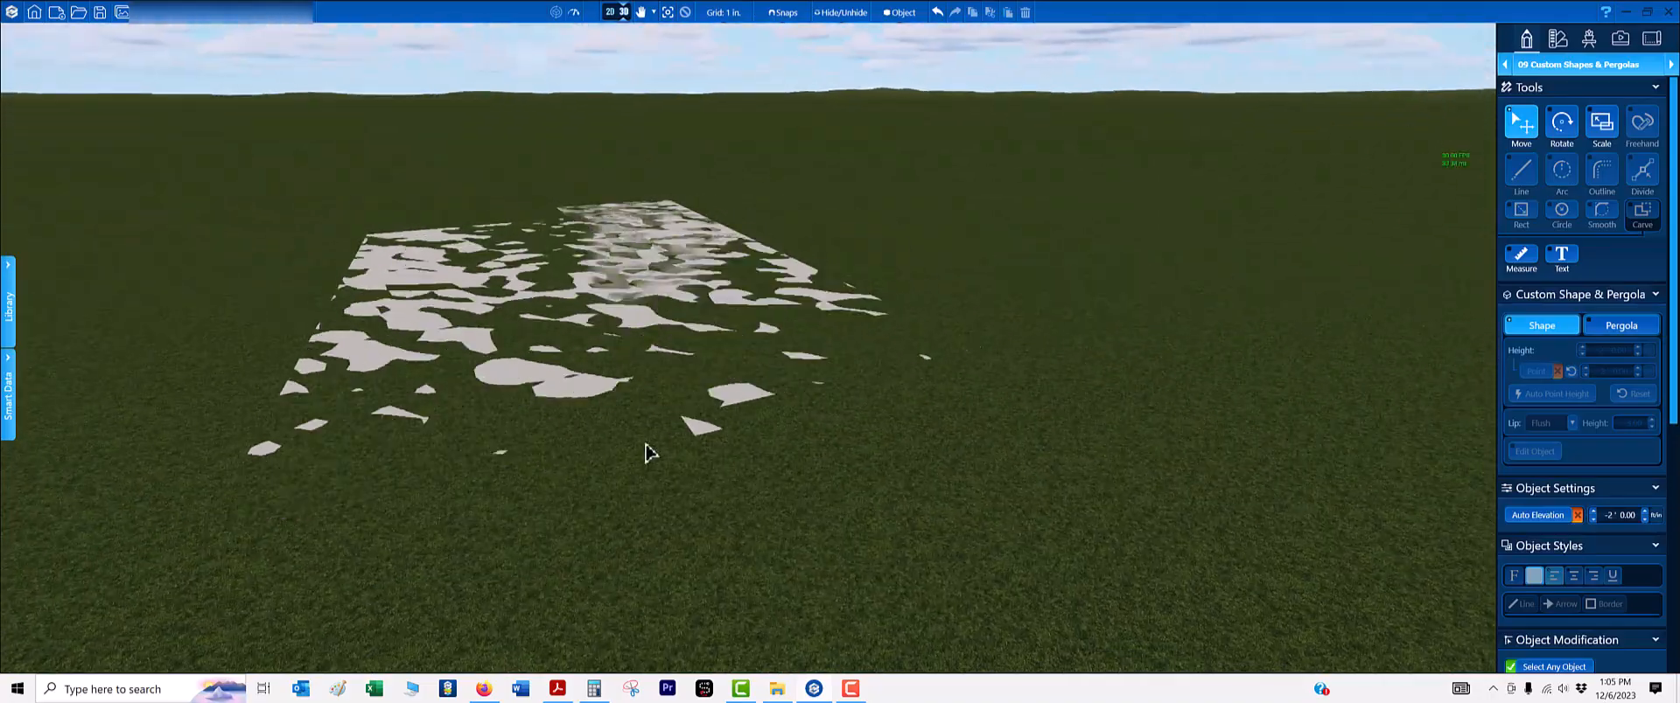
pyautogui.moveTo(645, 450); pyautogui.dragTo(842, 470, button='right')
pyautogui.scroll(-5, 843, 473)
pyautogui.moveTo(969, 540); pyautogui.dragTo(752, 477, button='right')
pyautogui.scroll(-4, 743, 188)
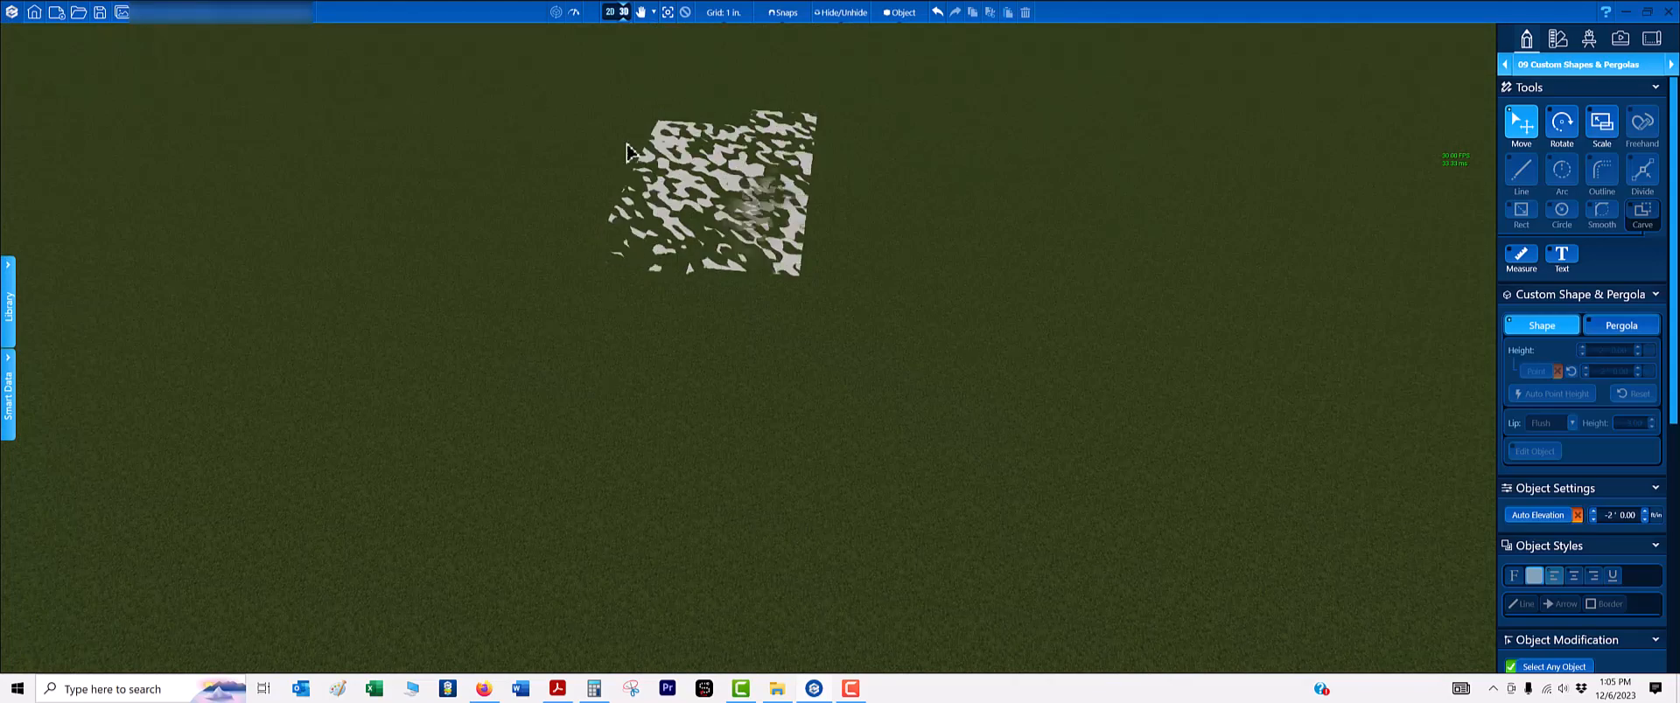
pyautogui.scroll(5, 703, 189)
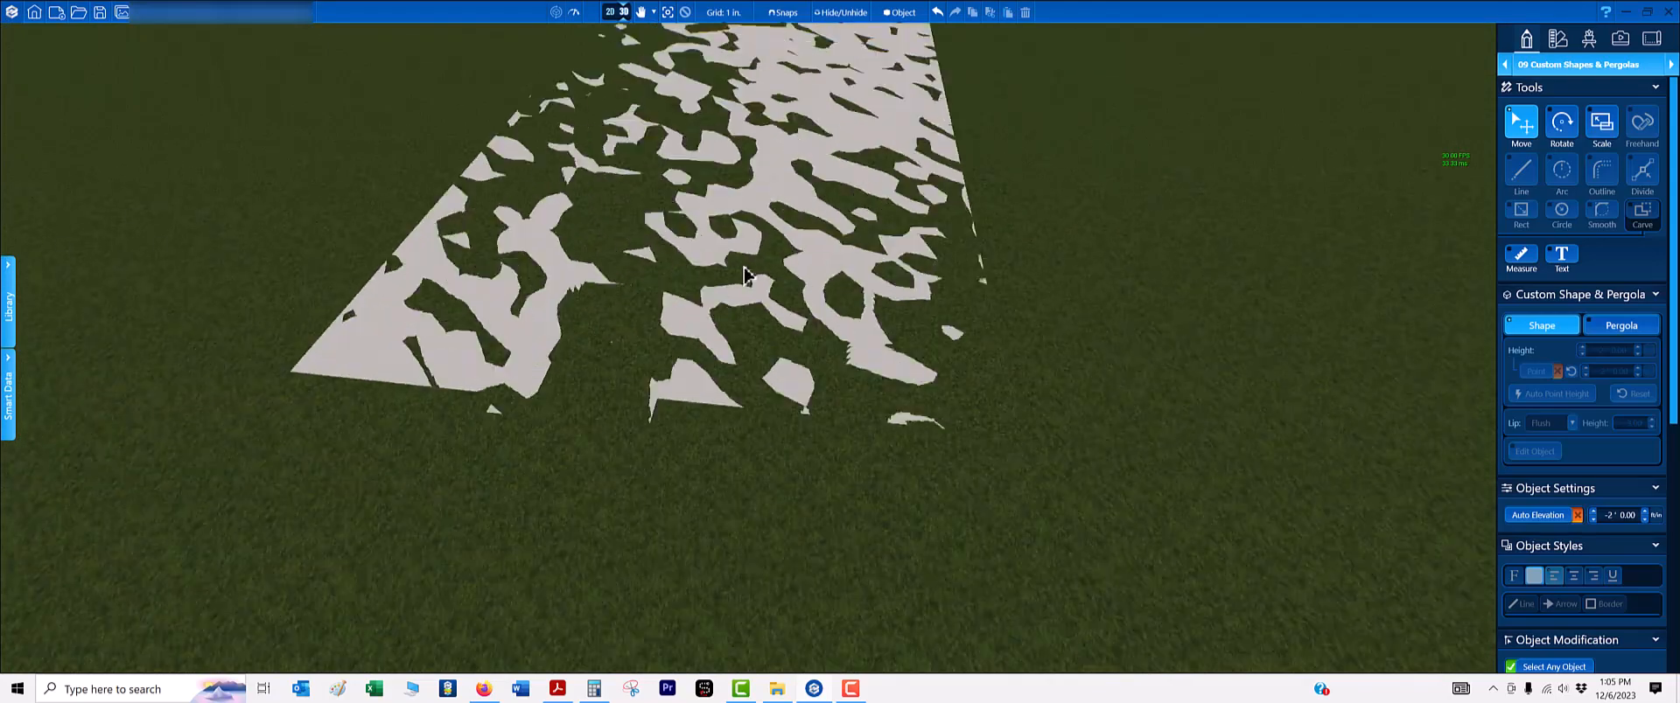
pyautogui.moveTo(672, 607); pyautogui.dragTo(991, 437, button='right')
pyautogui.click(611, 12)
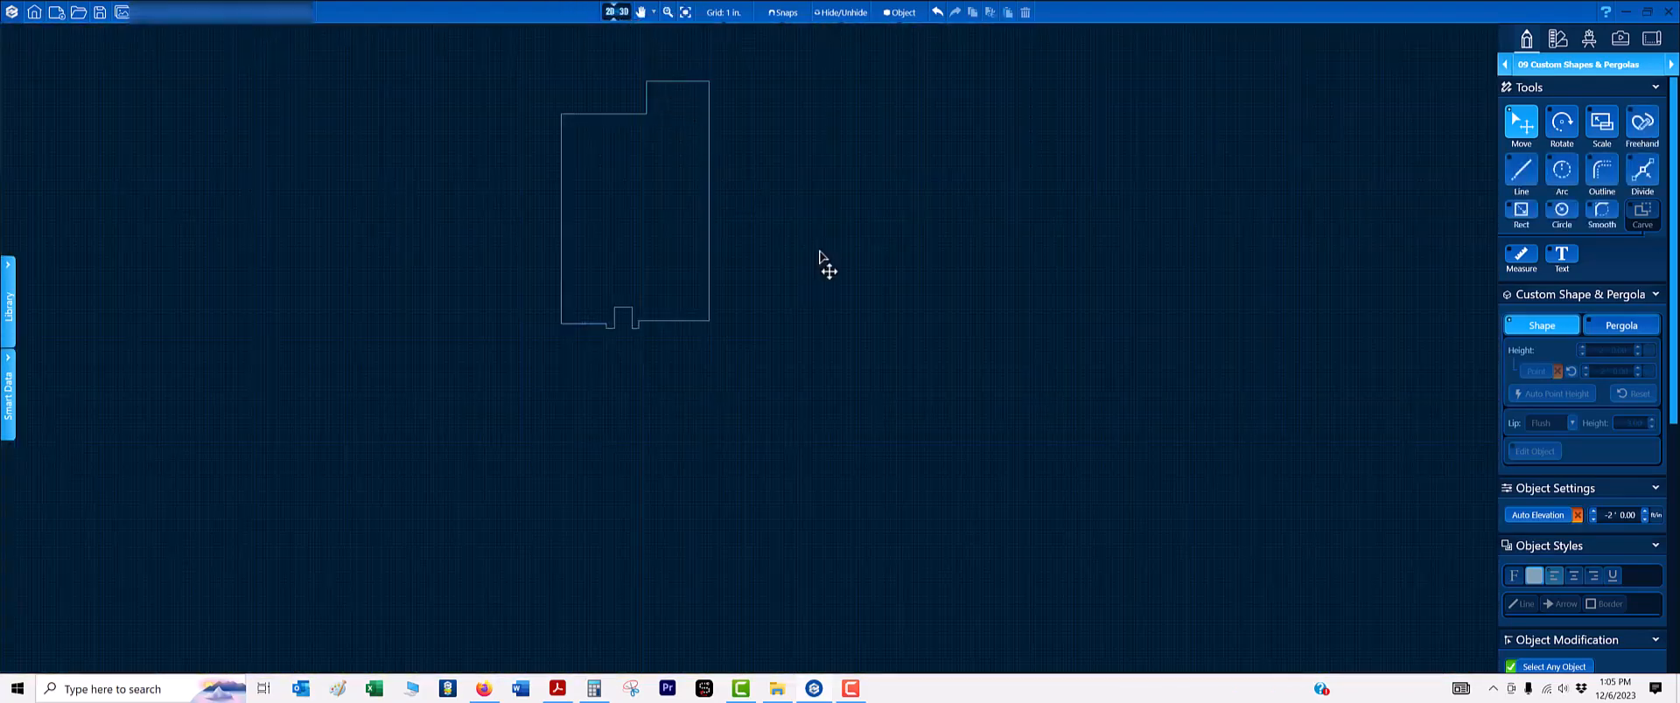
# - Show the survey image again and examine the residence and its surroundings
pyautogui.scroll(4, 792, 263)
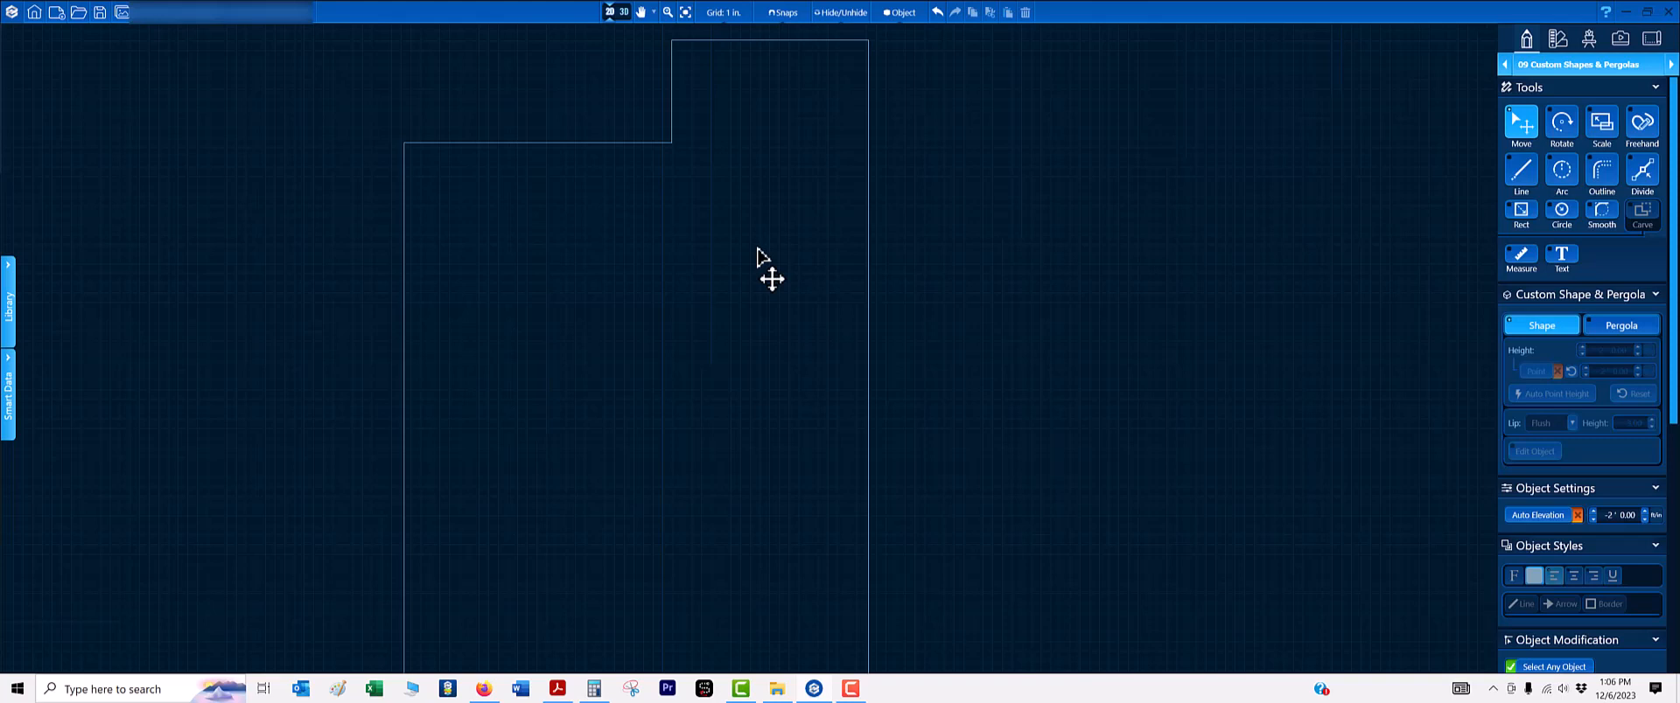
pyautogui.scroll(-3, 758, 256)
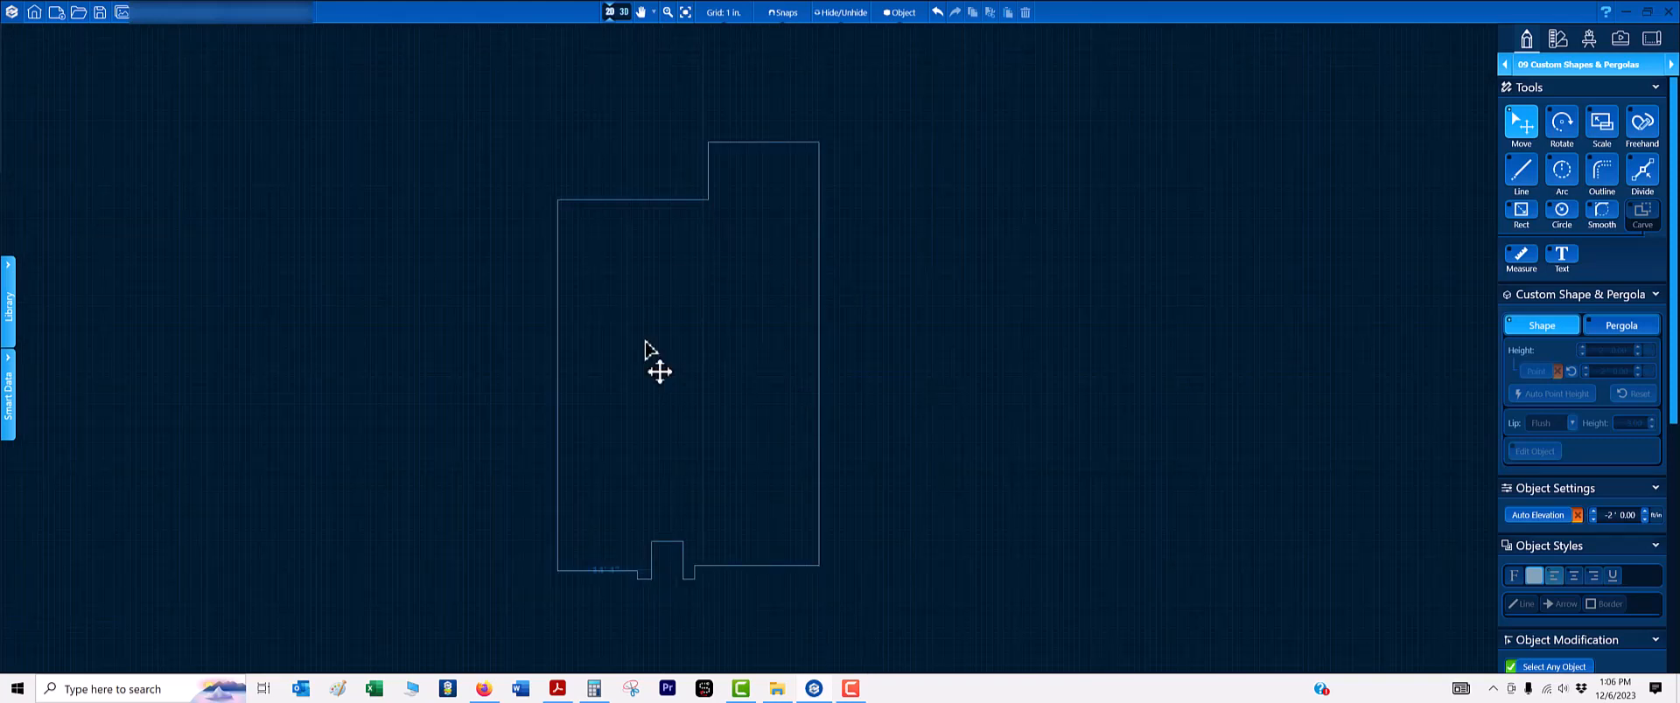
pyautogui.scroll(3, 673, 385)
pyautogui.moveTo(673, 366); pyautogui.dragTo(684, 331, button='middle')
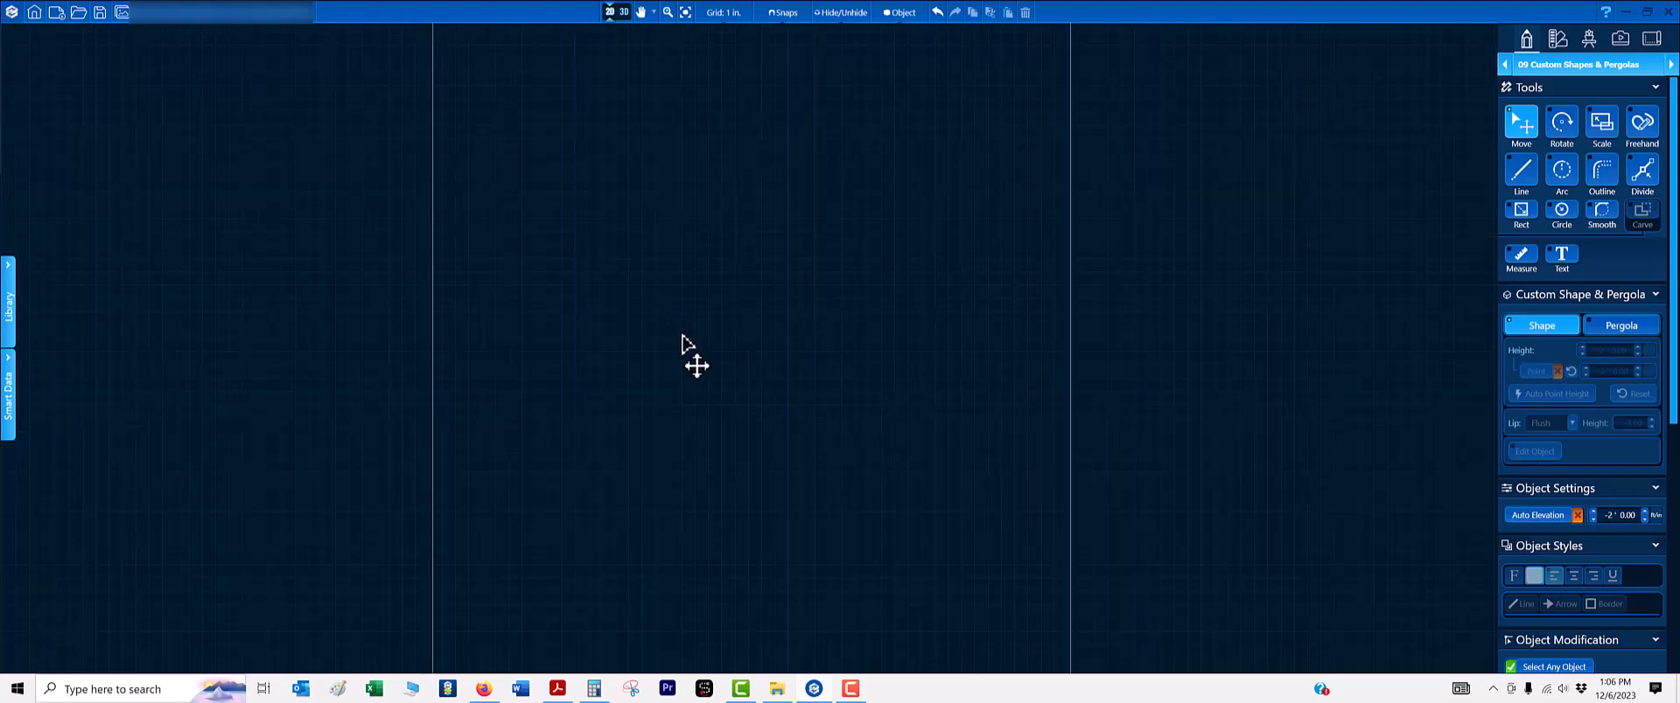
pyautogui.press('u')
pyautogui.scroll(-6, 704, 345)
pyautogui.scroll(4, 696, 153)
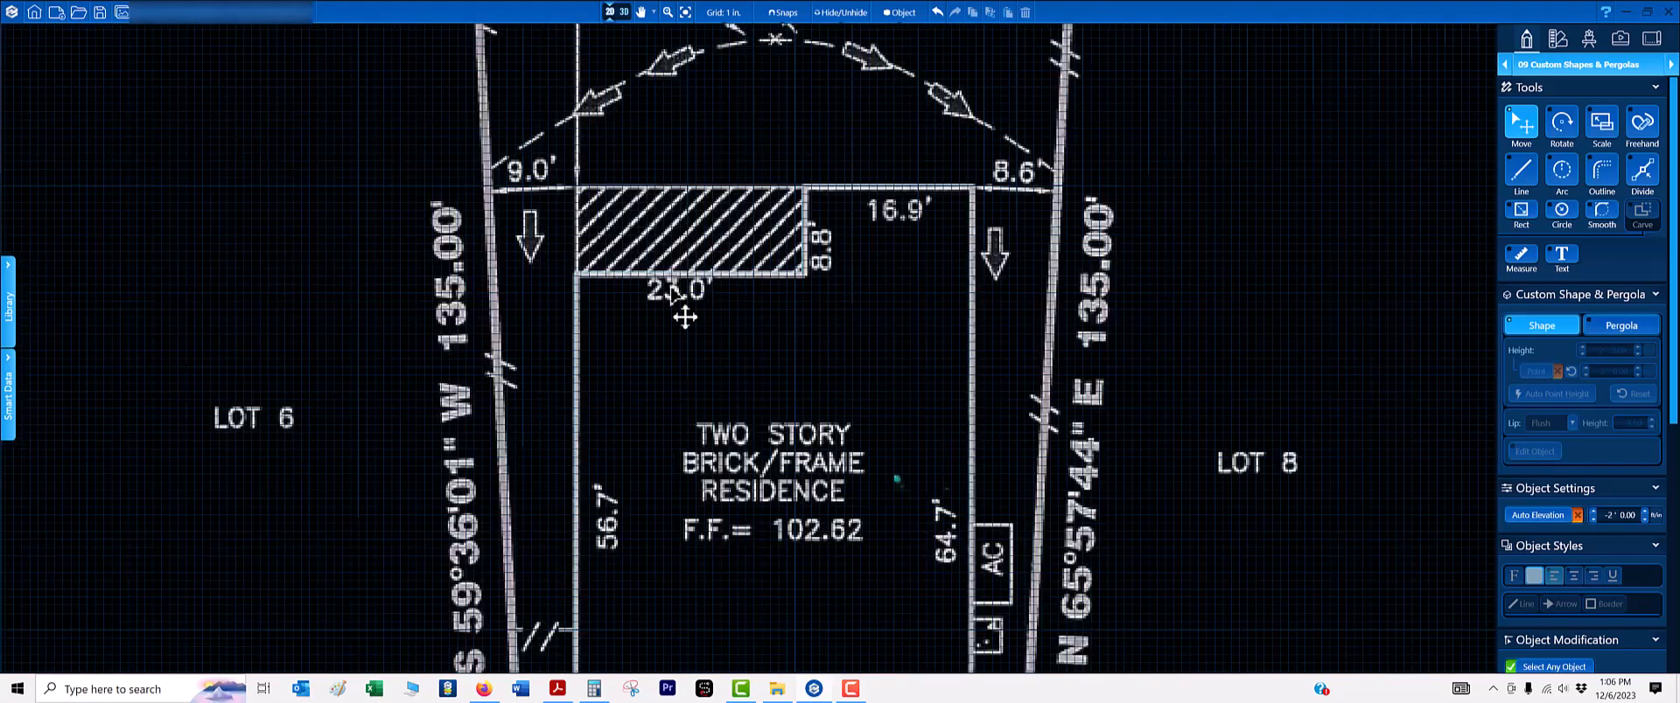
pyautogui.scroll(-5, 726, 297)
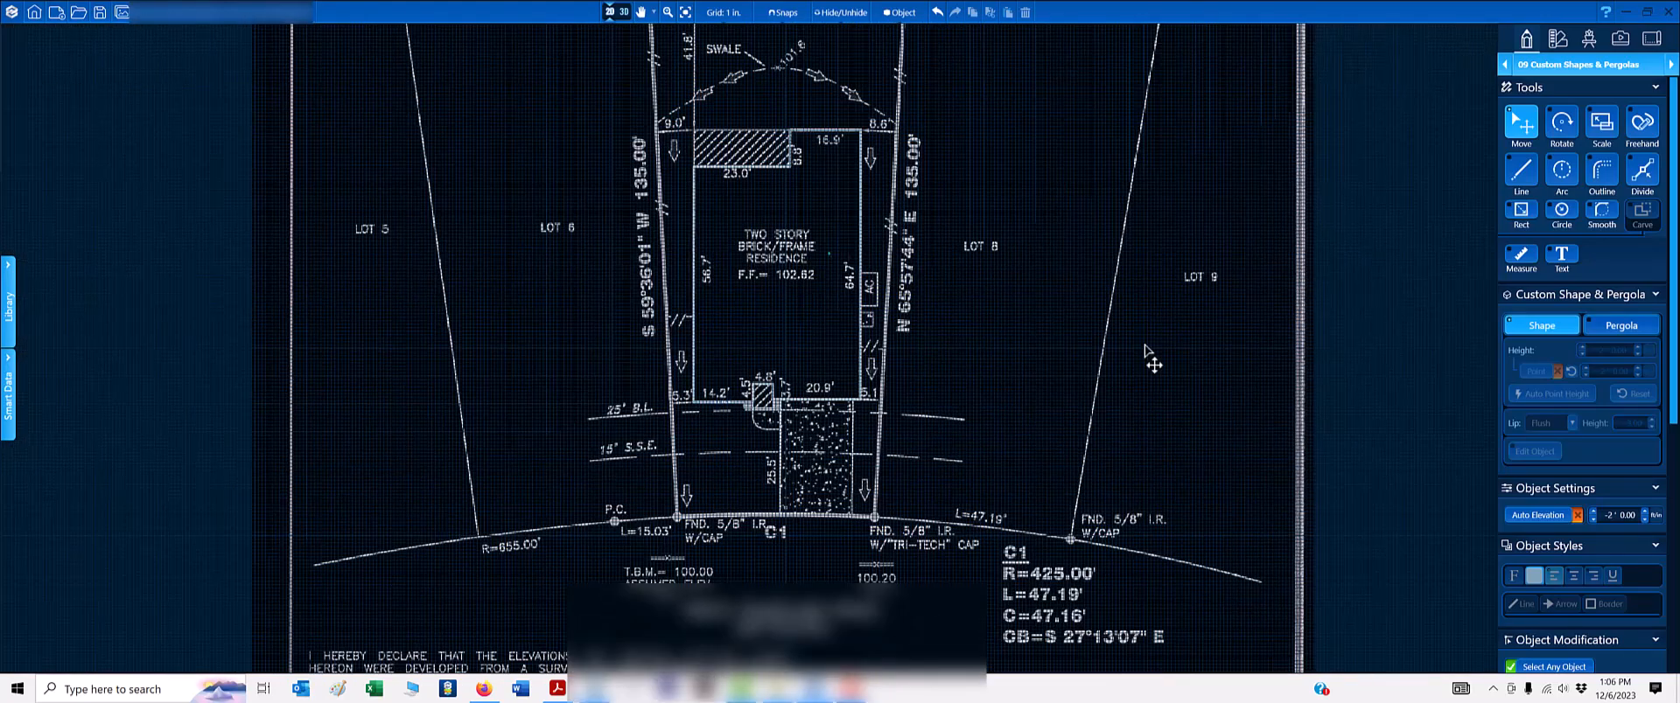
# - Switch to the House stage and create a roofed house from a copy of the traced outline
pyautogui.click(1588, 64)
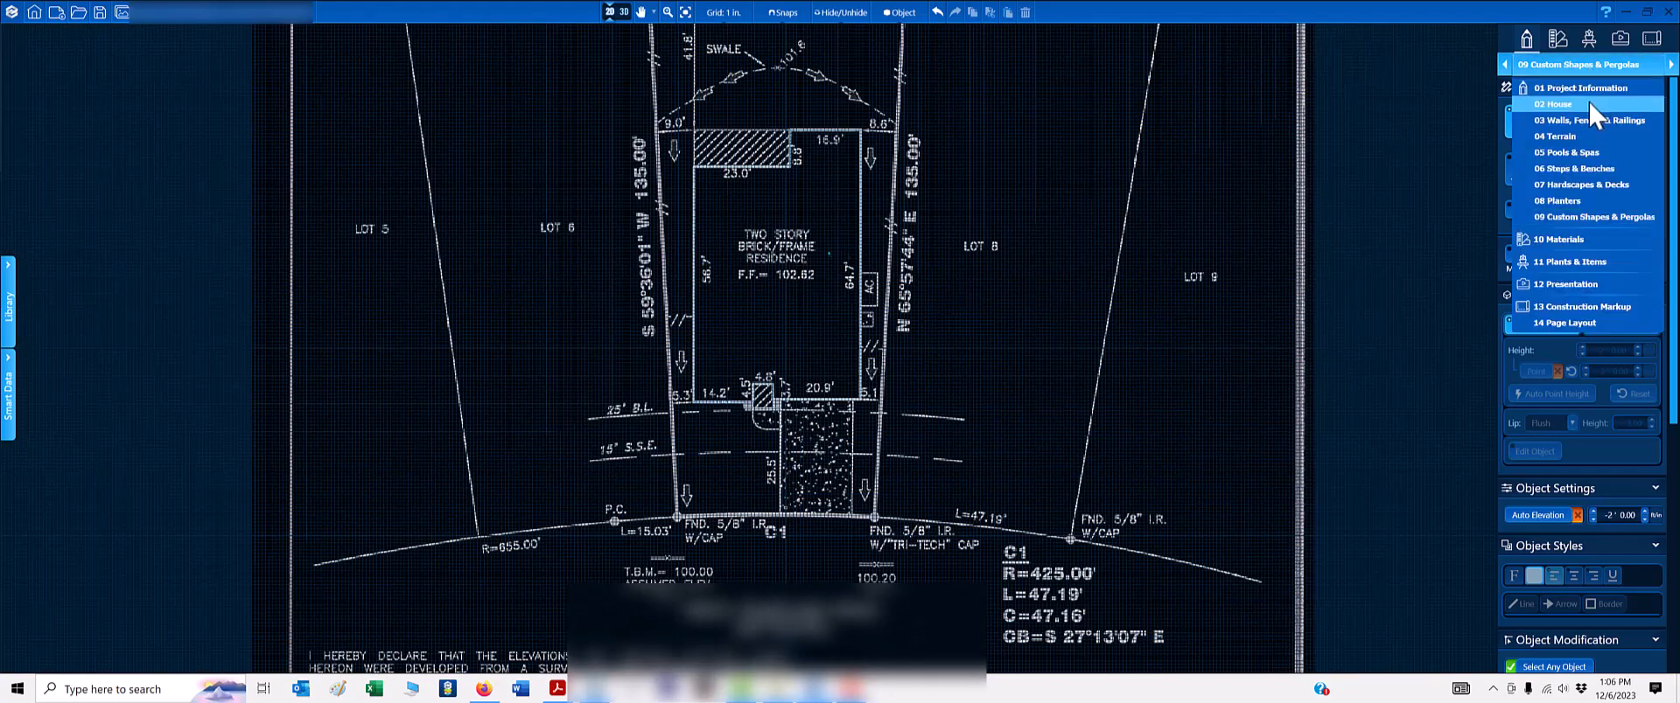
pyautogui.click(1588, 100)
pyautogui.scroll(3, 829, 234)
pyautogui.moveTo(905, 320); pyautogui.dragTo(910, 226, button='middle')
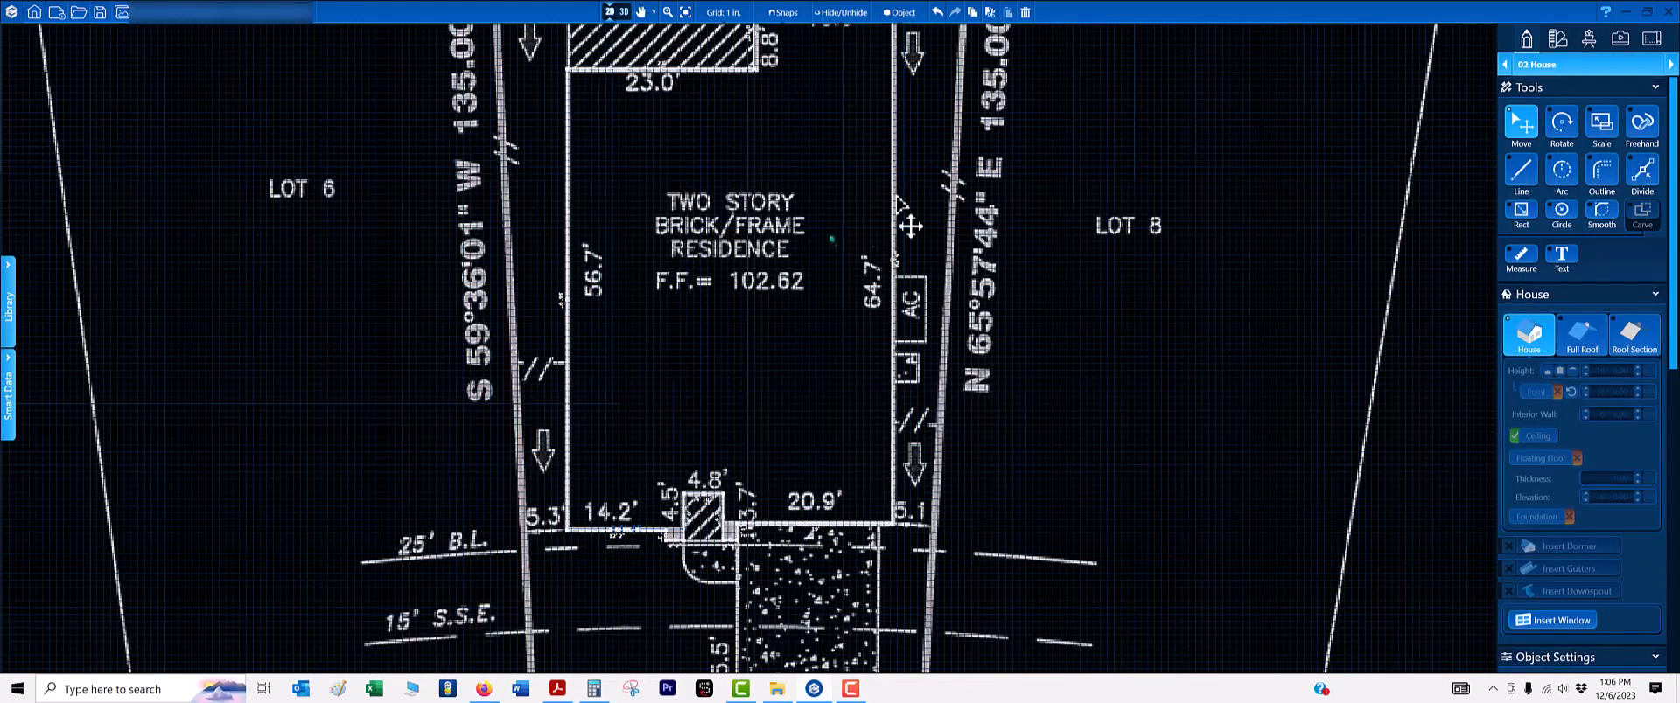
pyautogui.click(842, 243)
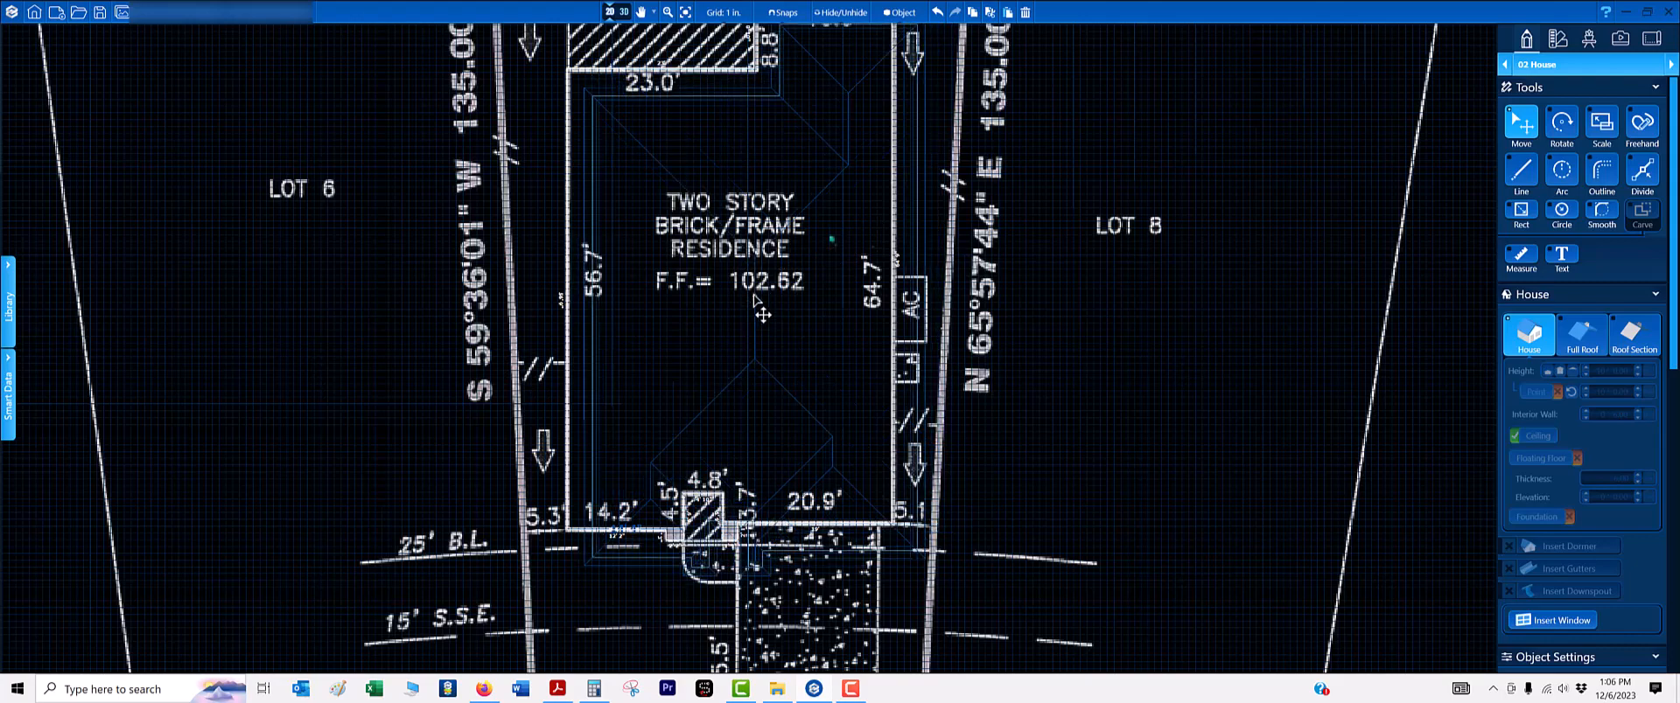
# - Hide the survey image and align the house's upper left corner with that of the traced outline
pyautogui.press('i')
pyautogui.moveTo(707, 201); pyautogui.dragTo(729, 354, button='middle')
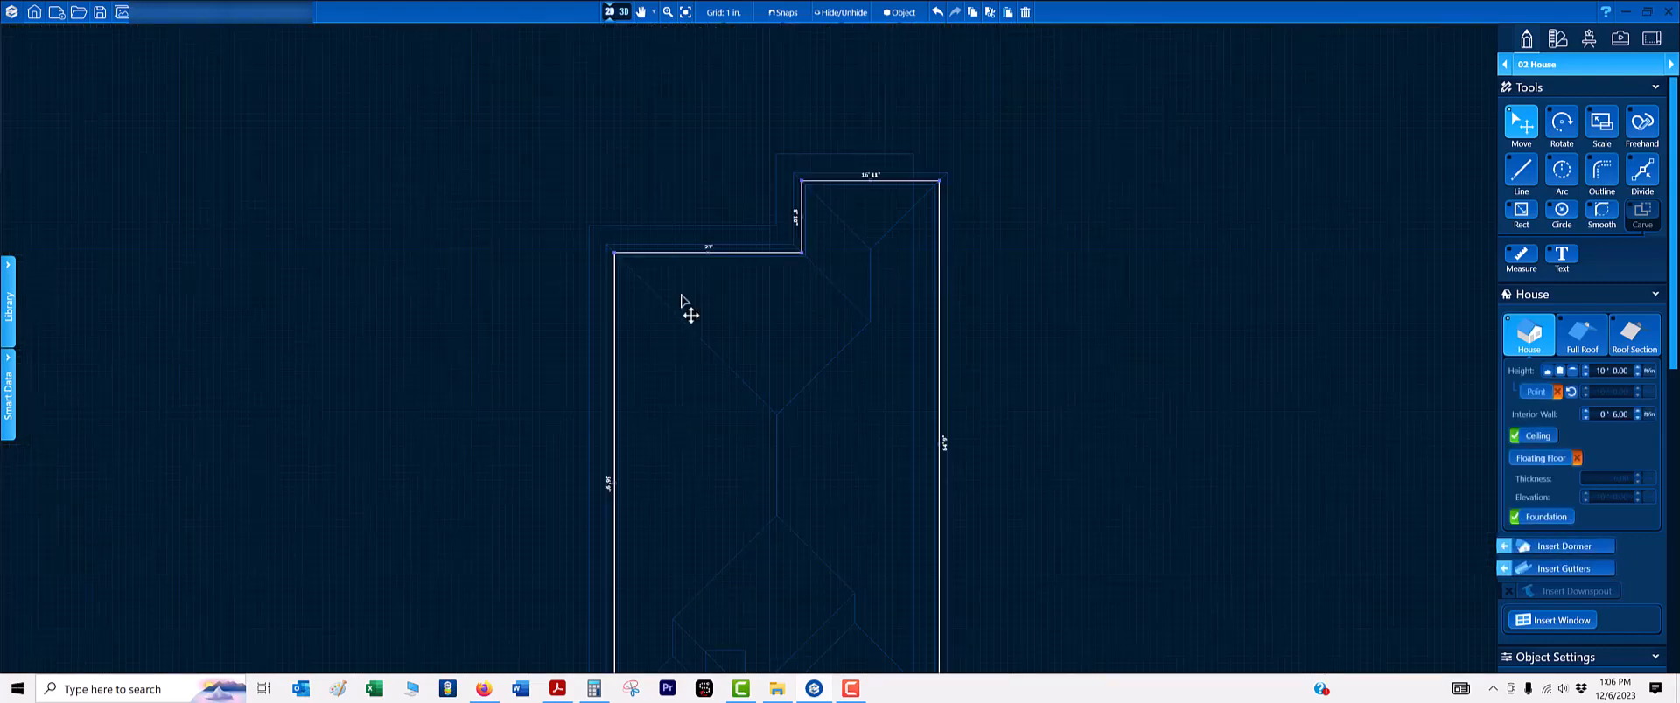
pyautogui.scroll(8, 643, 273)
pyautogui.moveTo(650, 382); pyautogui.dragTo(461, 181, button='middle')
pyautogui.click(461, 178)
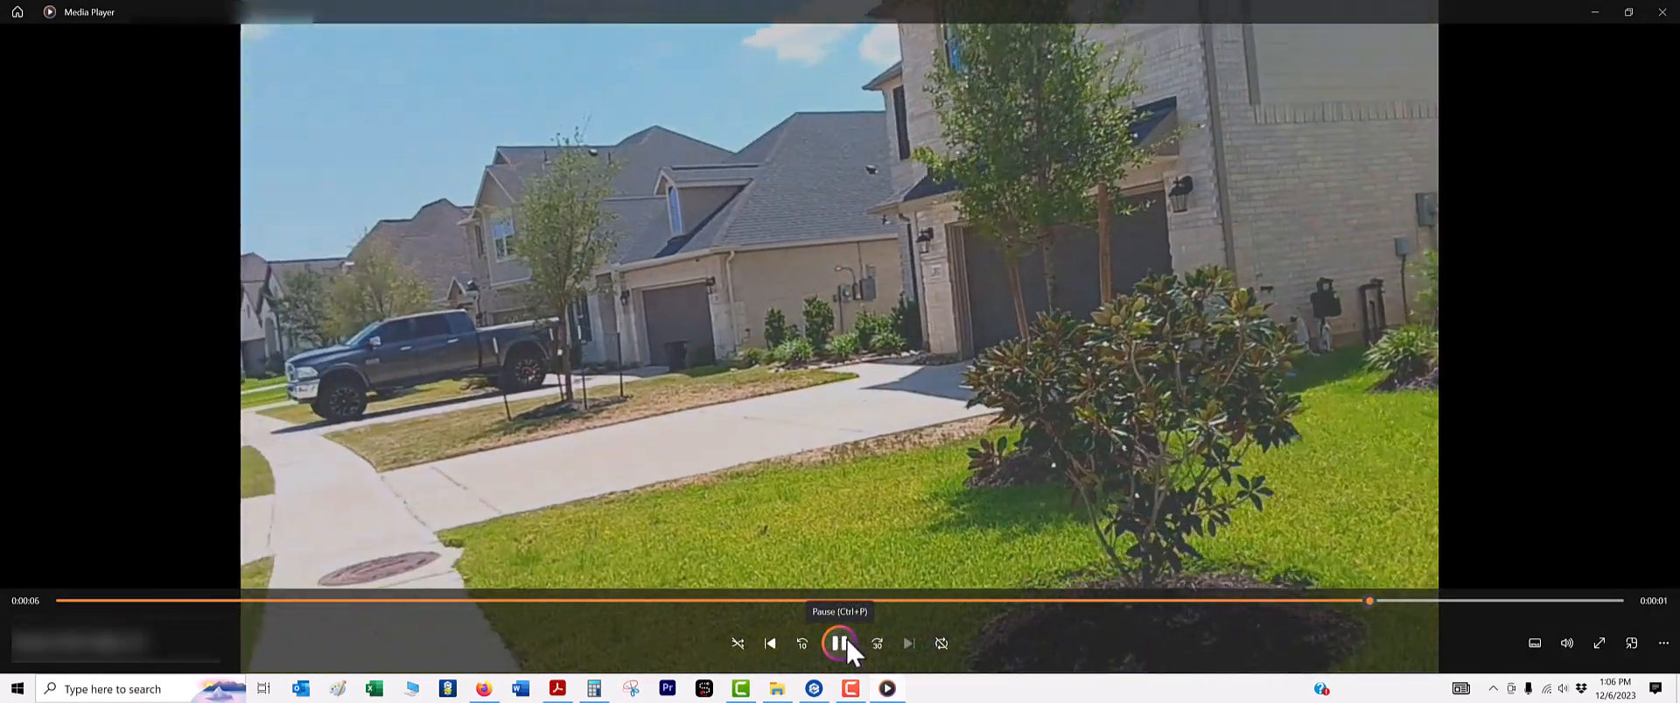
# - Examine the site video and photos for the house's front, side wall and backyard details, and return to the 2D house plan
pyautogui.click(848, 638)
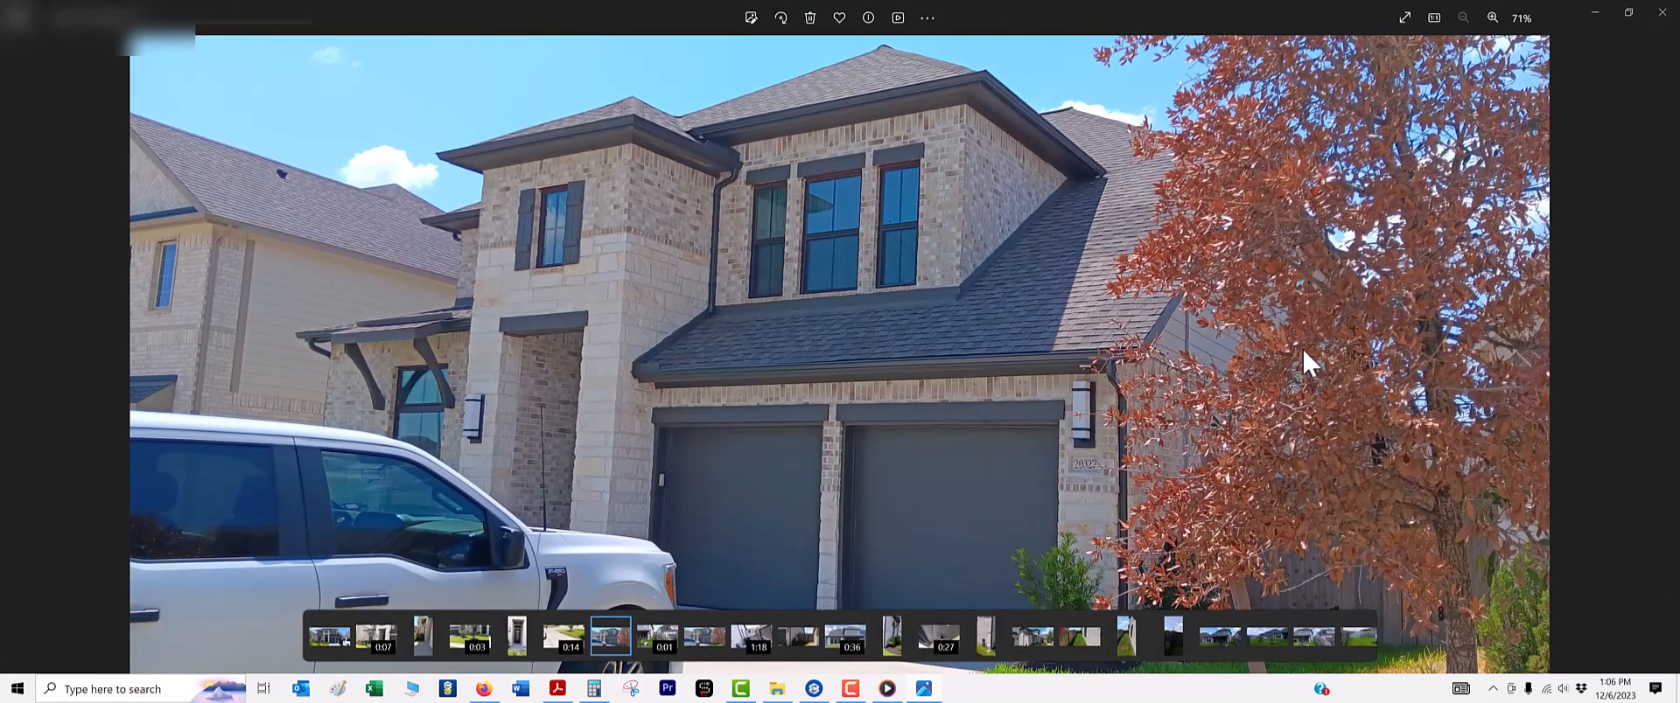
pyautogui.click(1668, 367)
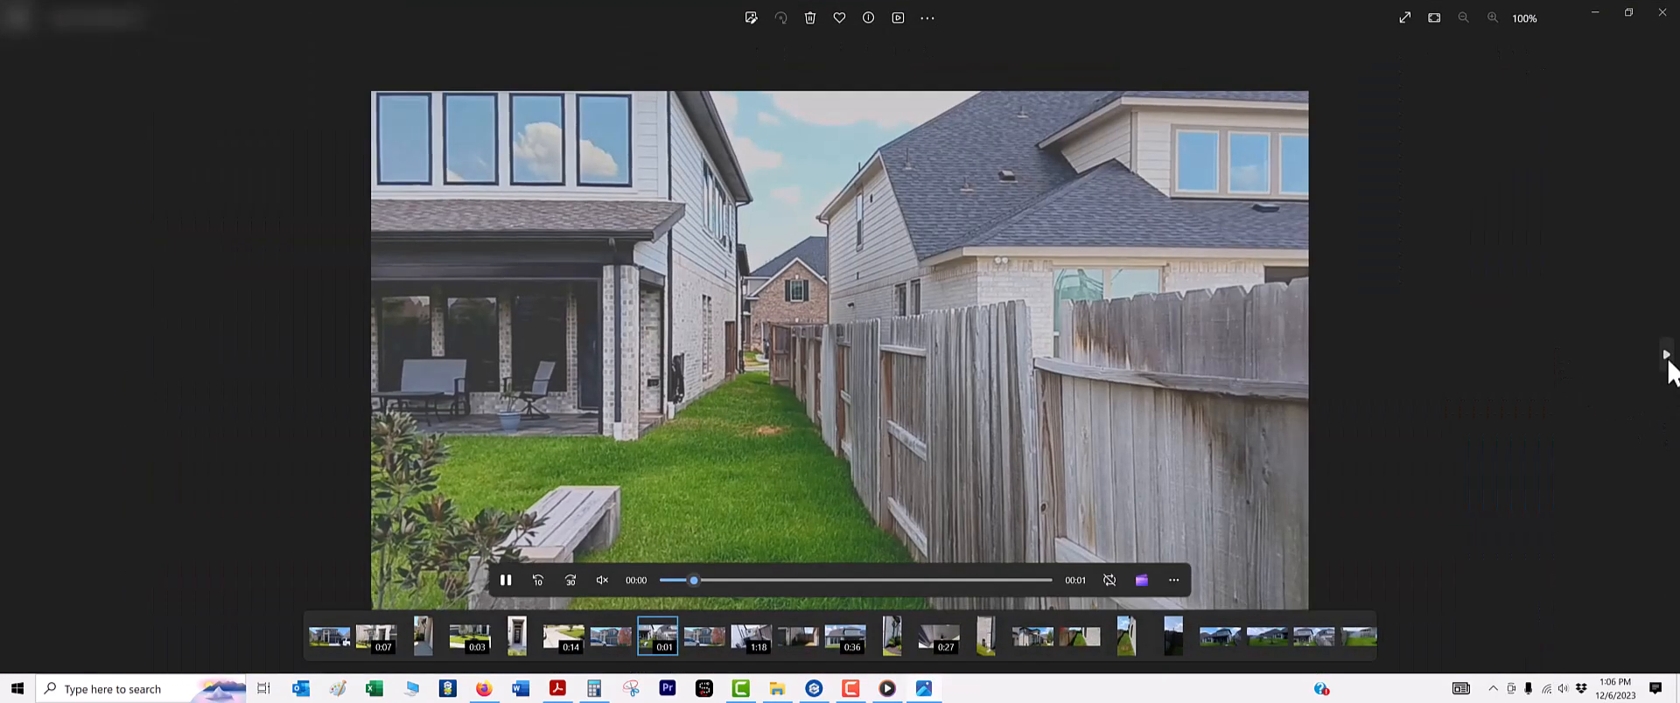
pyautogui.click(1668, 367)
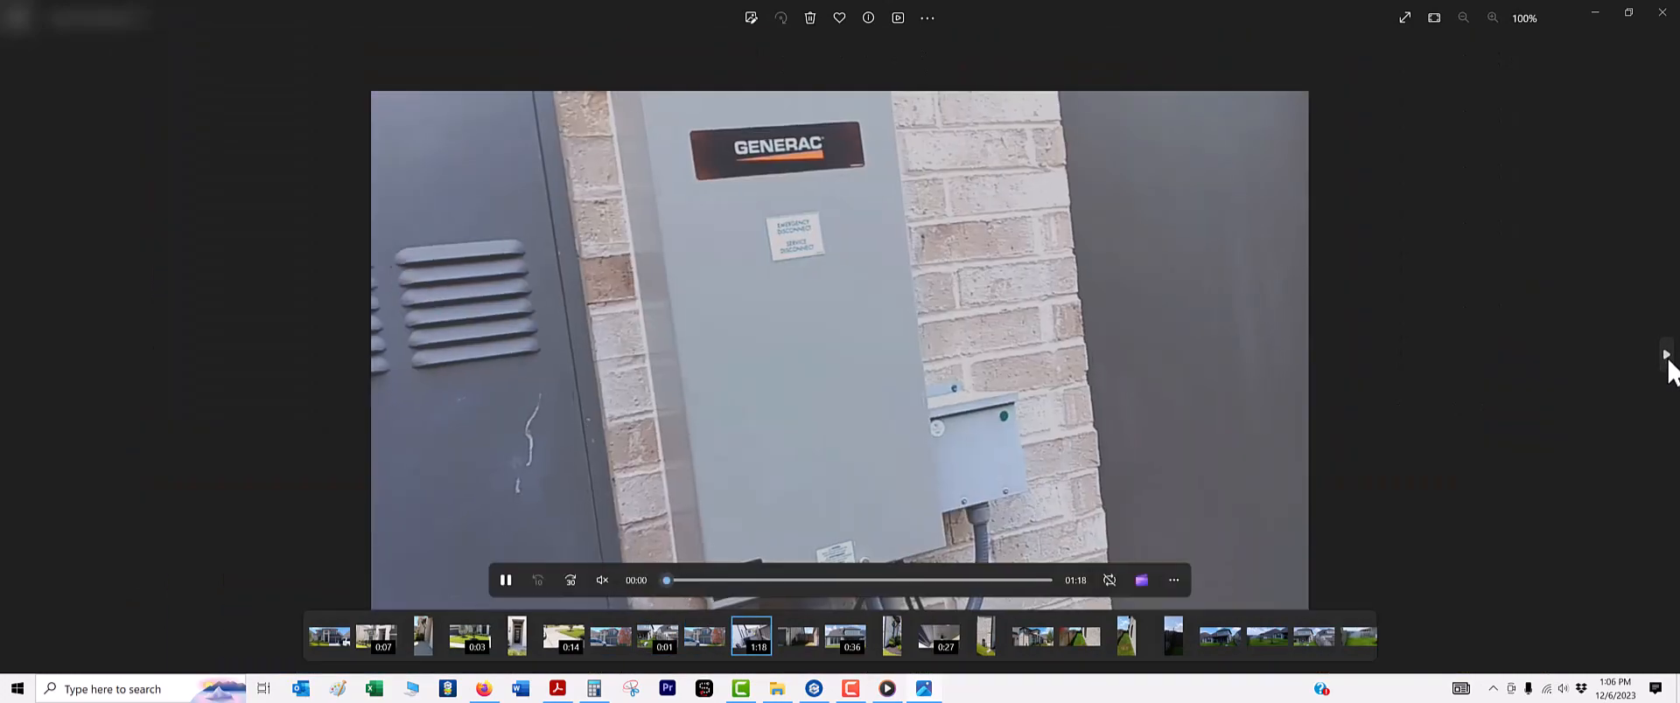
pyautogui.click(1668, 367)
pyautogui.click(1668, 367)
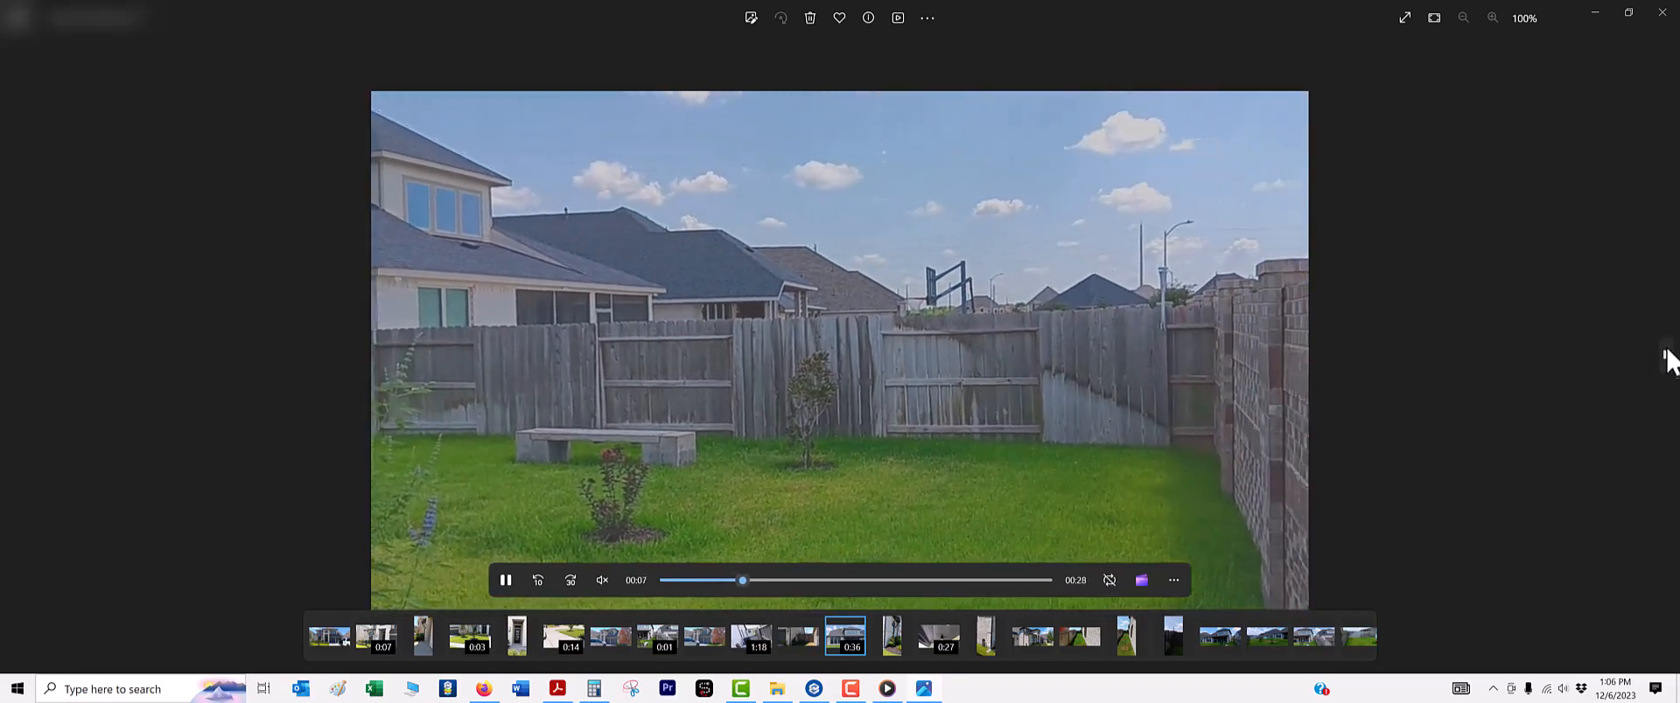
pyautogui.click(1666, 355)
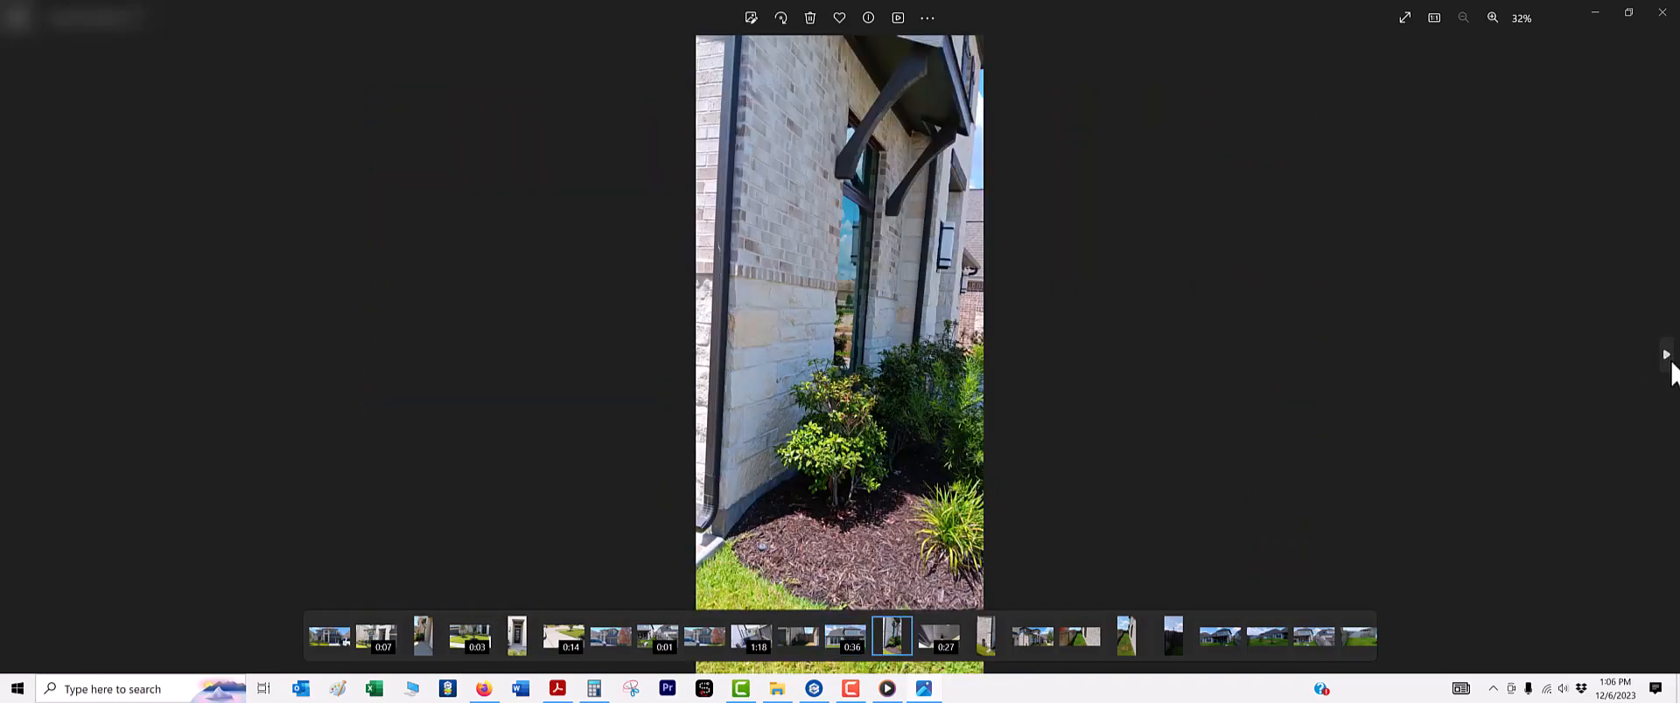
pyautogui.click(1669, 362)
pyautogui.click(1669, 362)
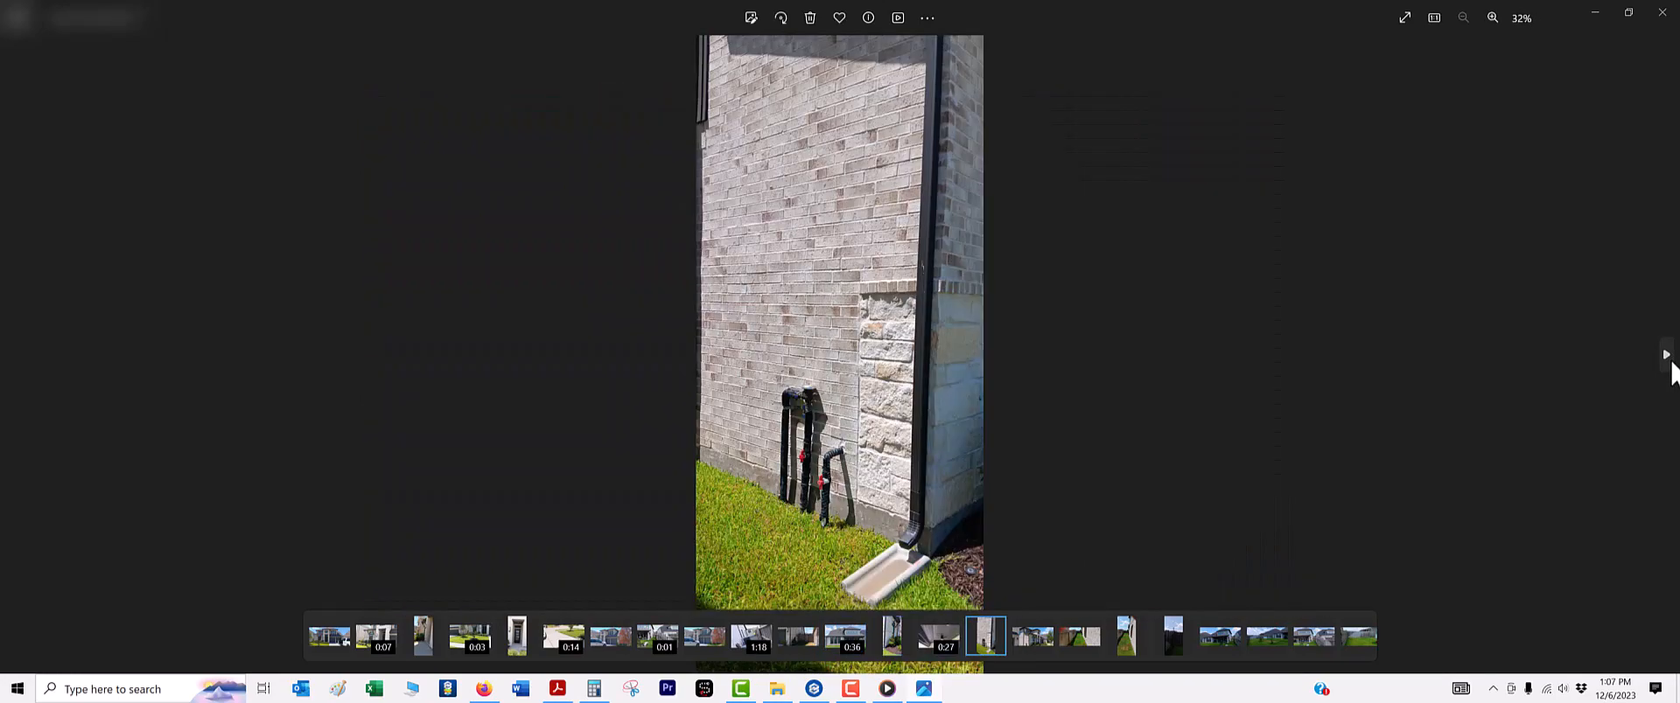
pyautogui.click(1669, 362)
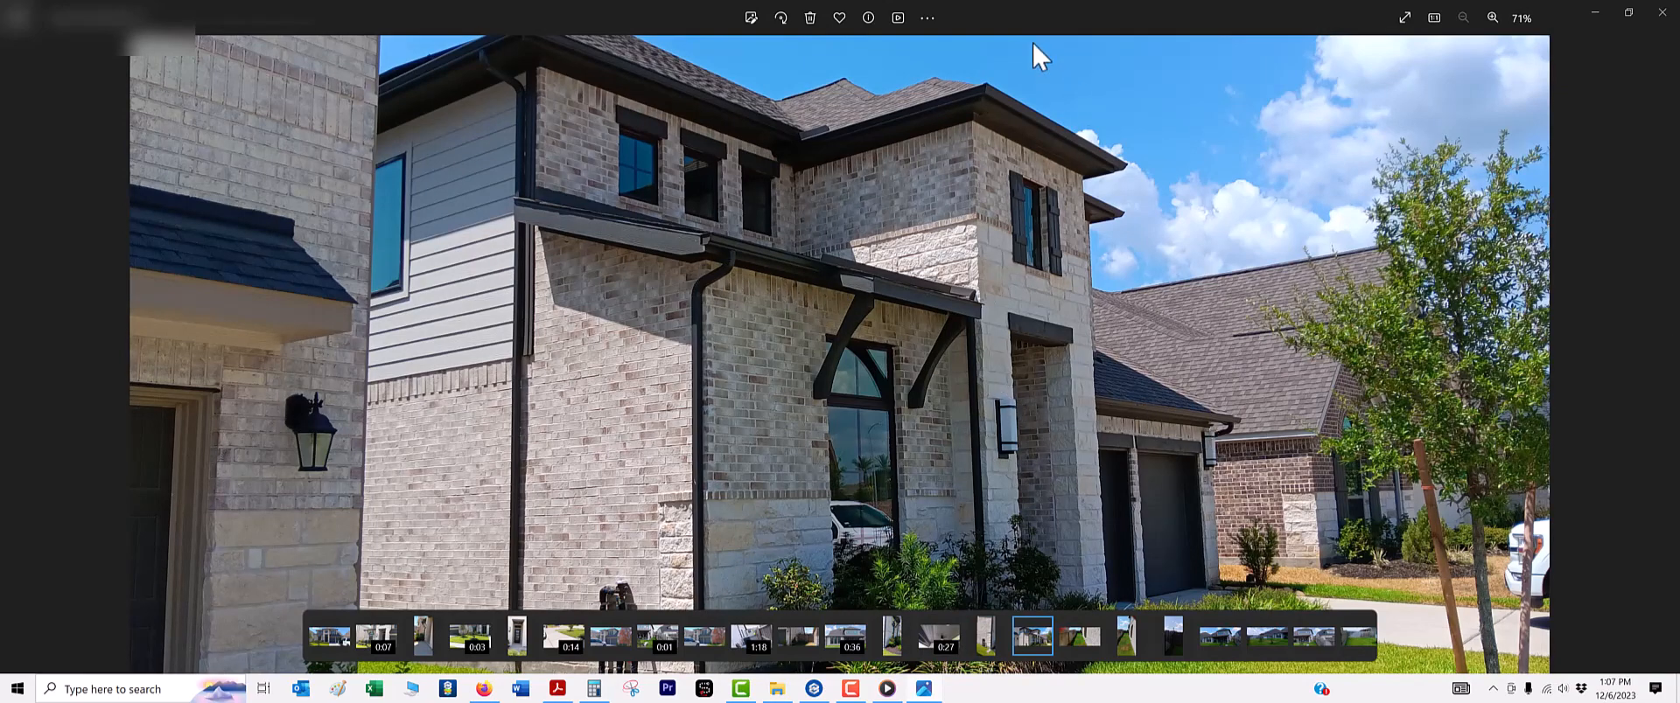
pyautogui.moveTo(1035, 19); pyautogui.dragTo(1679, 293)
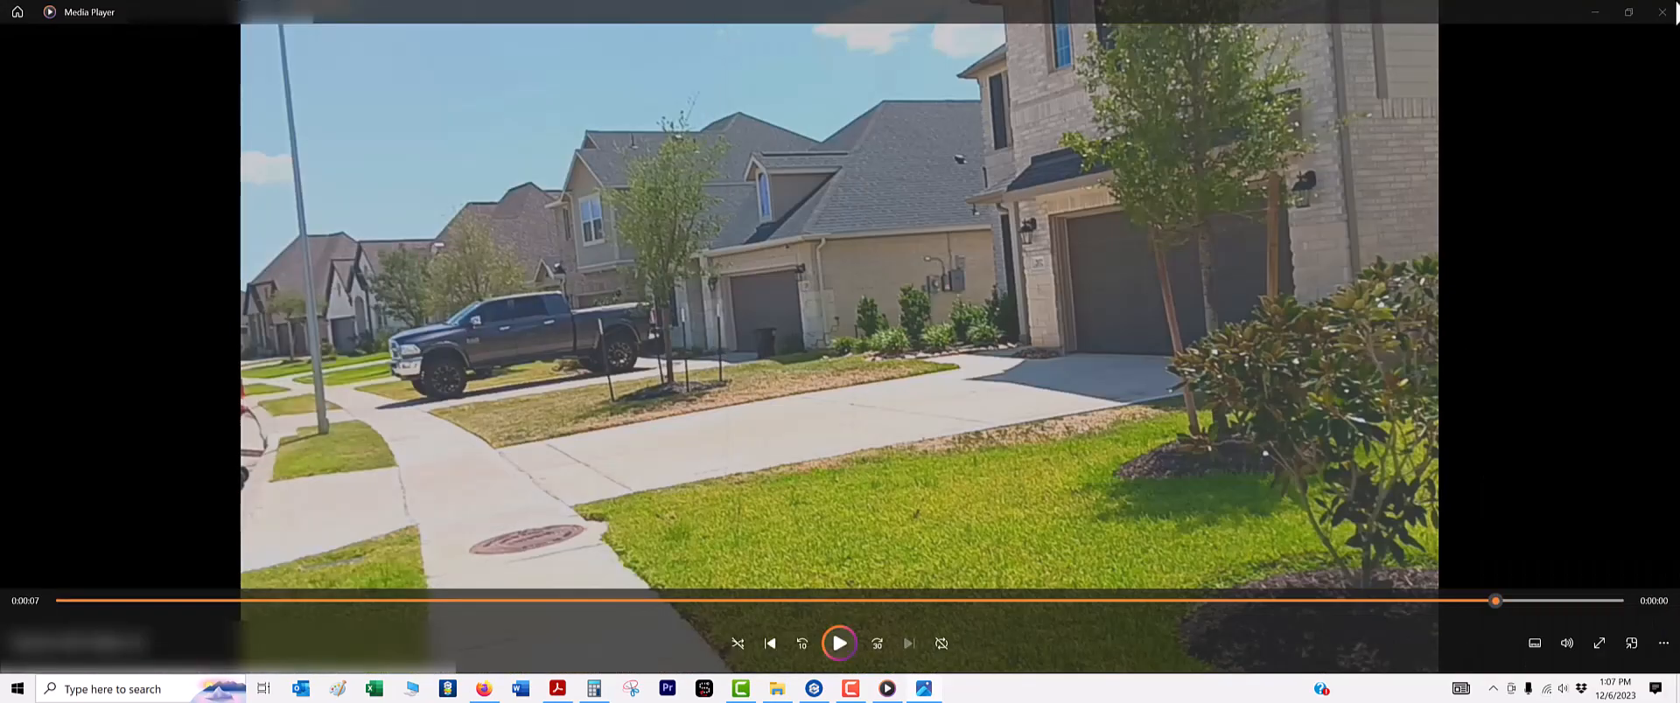
pyautogui.click(1603, 13)
# - Turn off the roofing and fascia in the Full Roof settings of the house
pyautogui.scroll(-8, 944, 337)
pyautogui.moveTo(938, 334); pyautogui.dragTo(783, 151, button='middle')
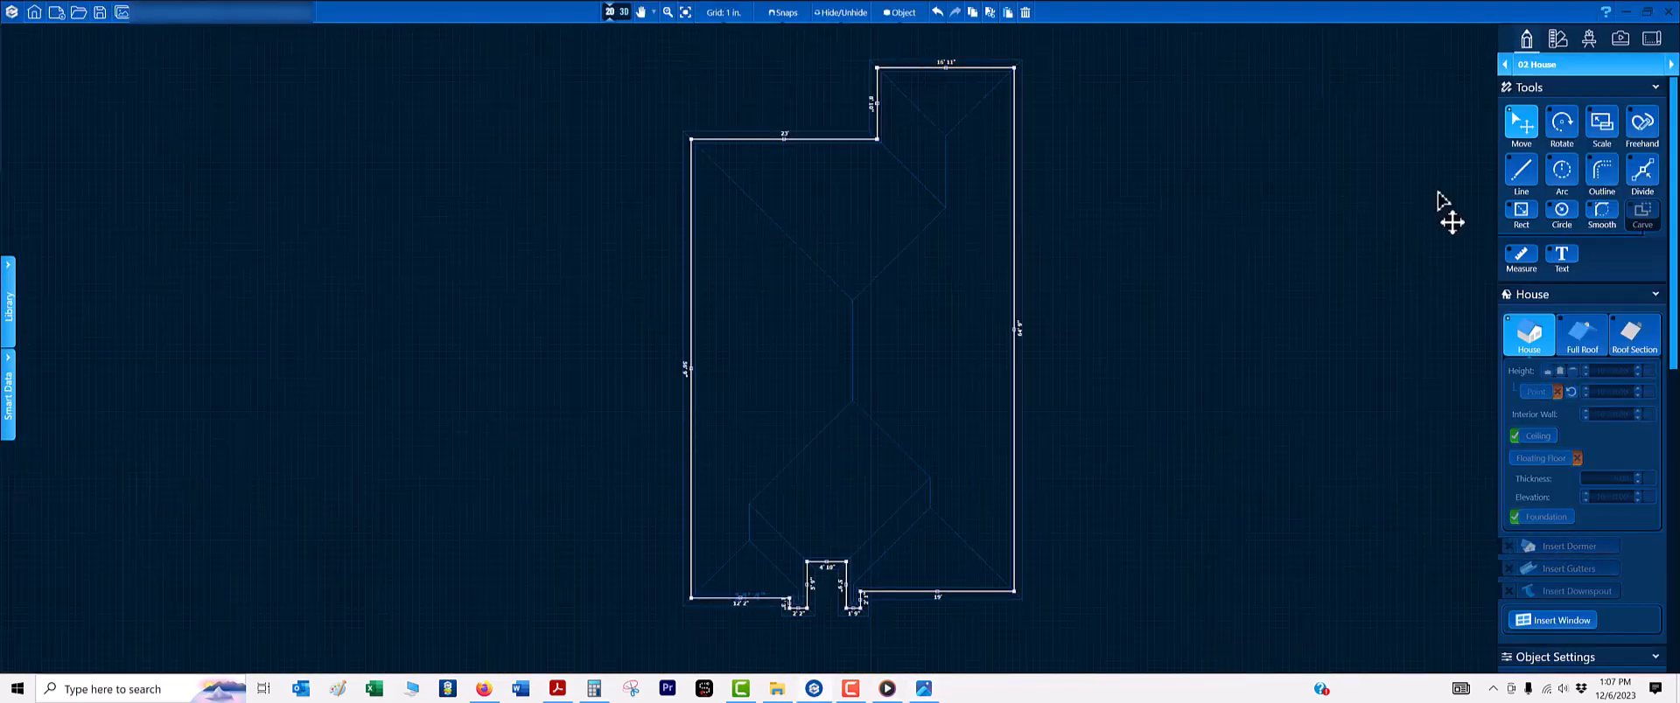
pyautogui.click(1570, 345)
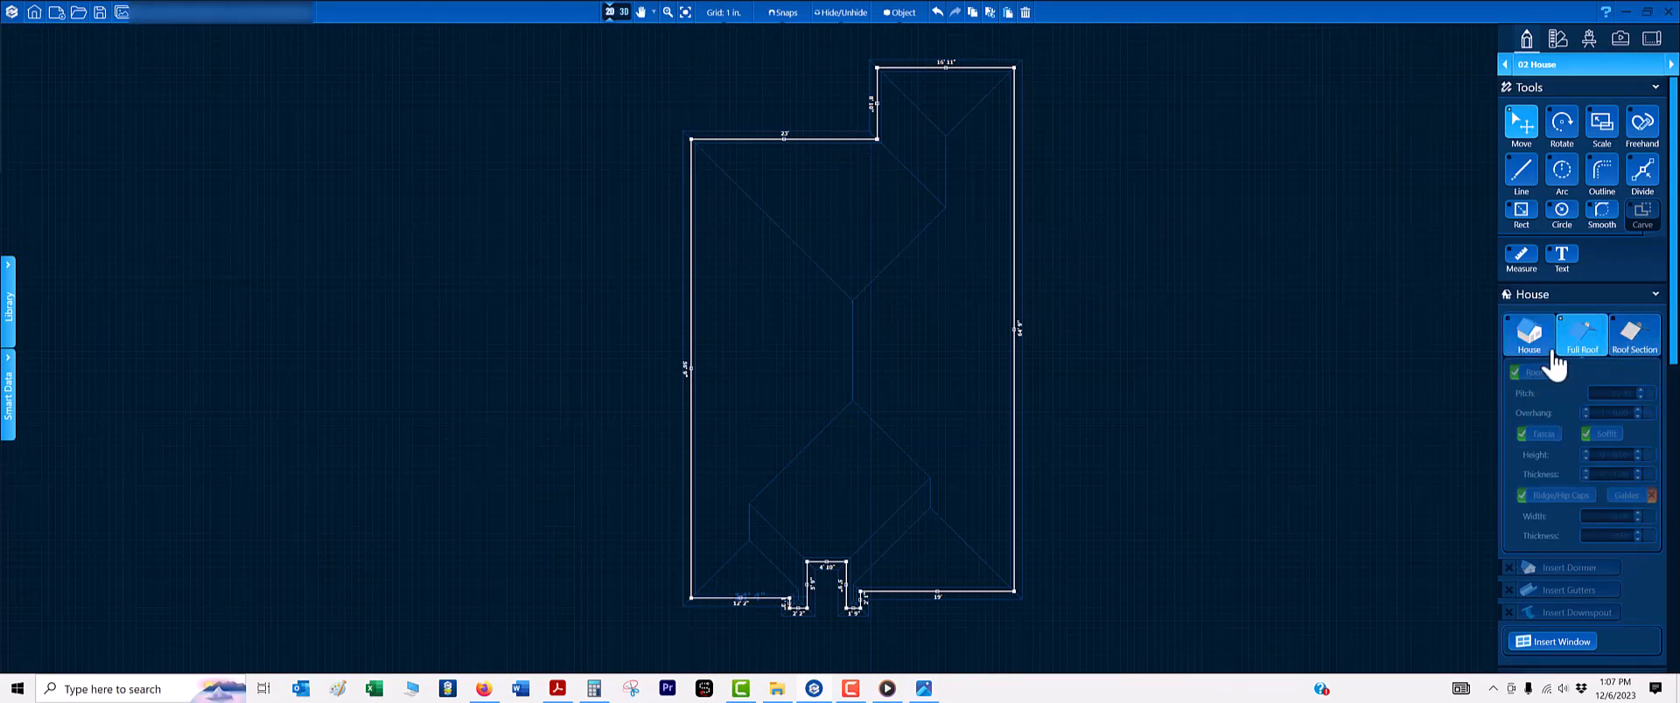
pyautogui.click(1106, 472)
pyautogui.scroll(3, 809, 604)
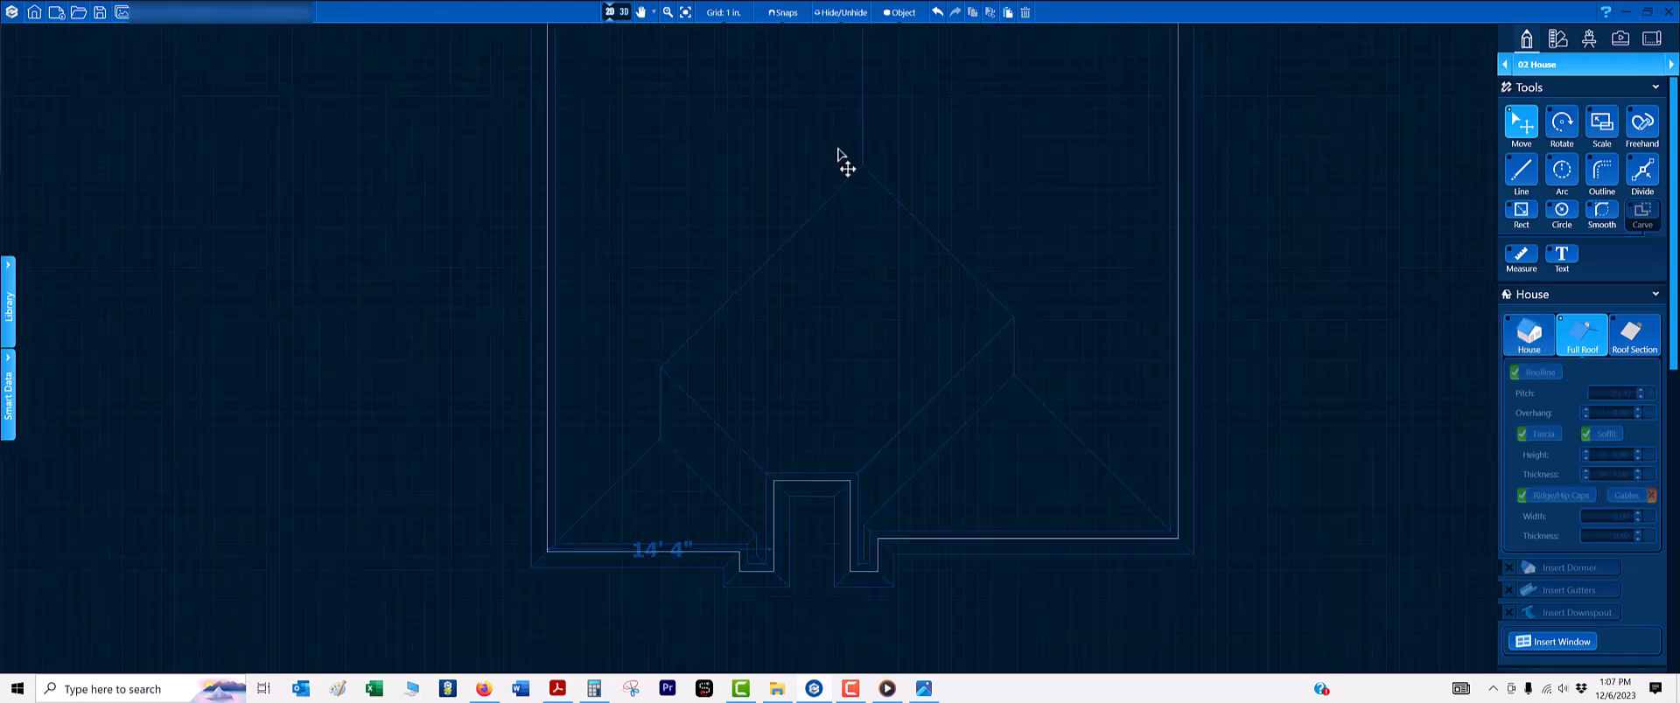
pyautogui.click(840, 13)
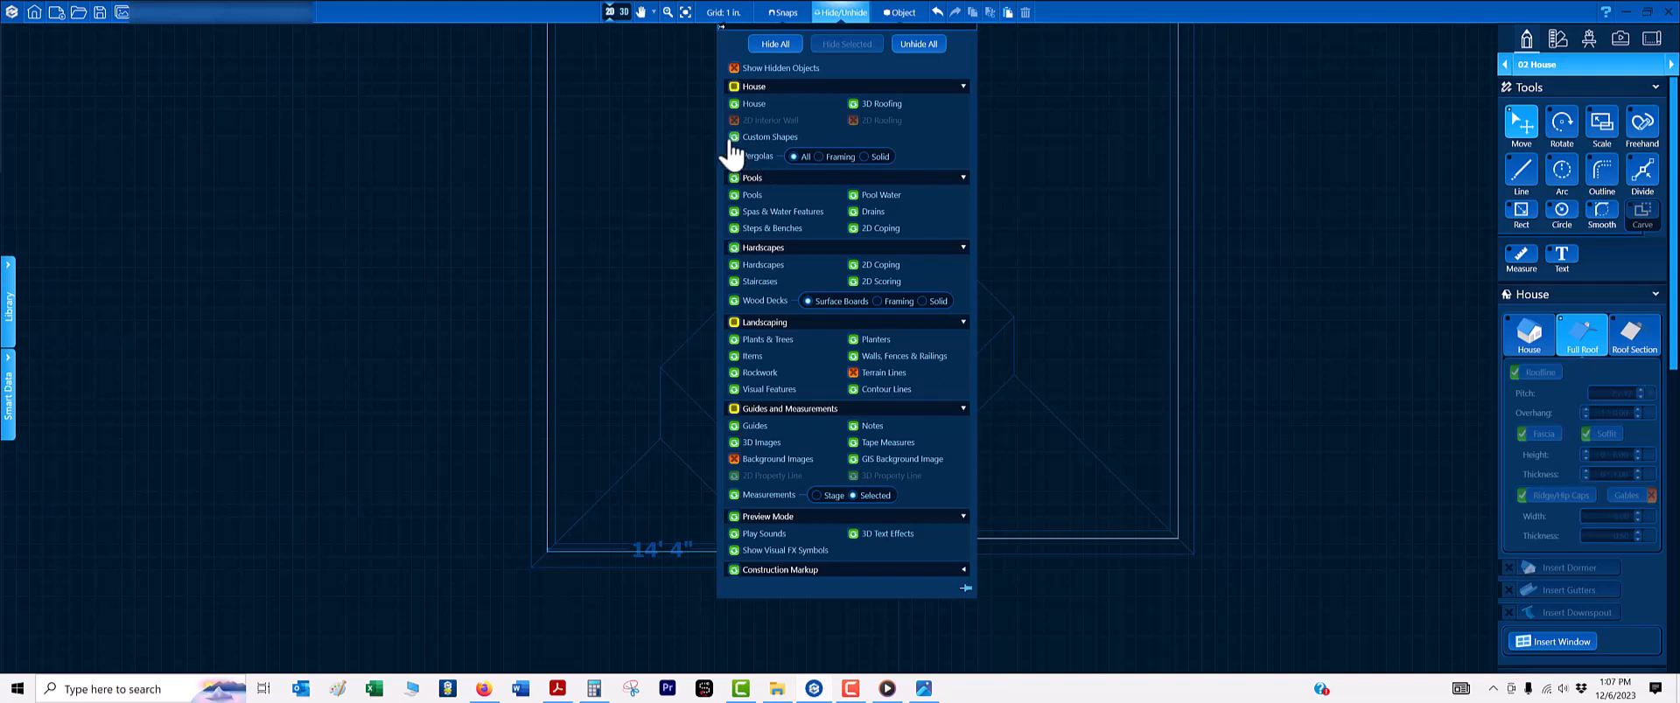
pyautogui.moveTo(1069, 133); pyautogui.dragTo(1285, 273)
pyautogui.click(1556, 376)
pyautogui.scroll(-2, 813, 303)
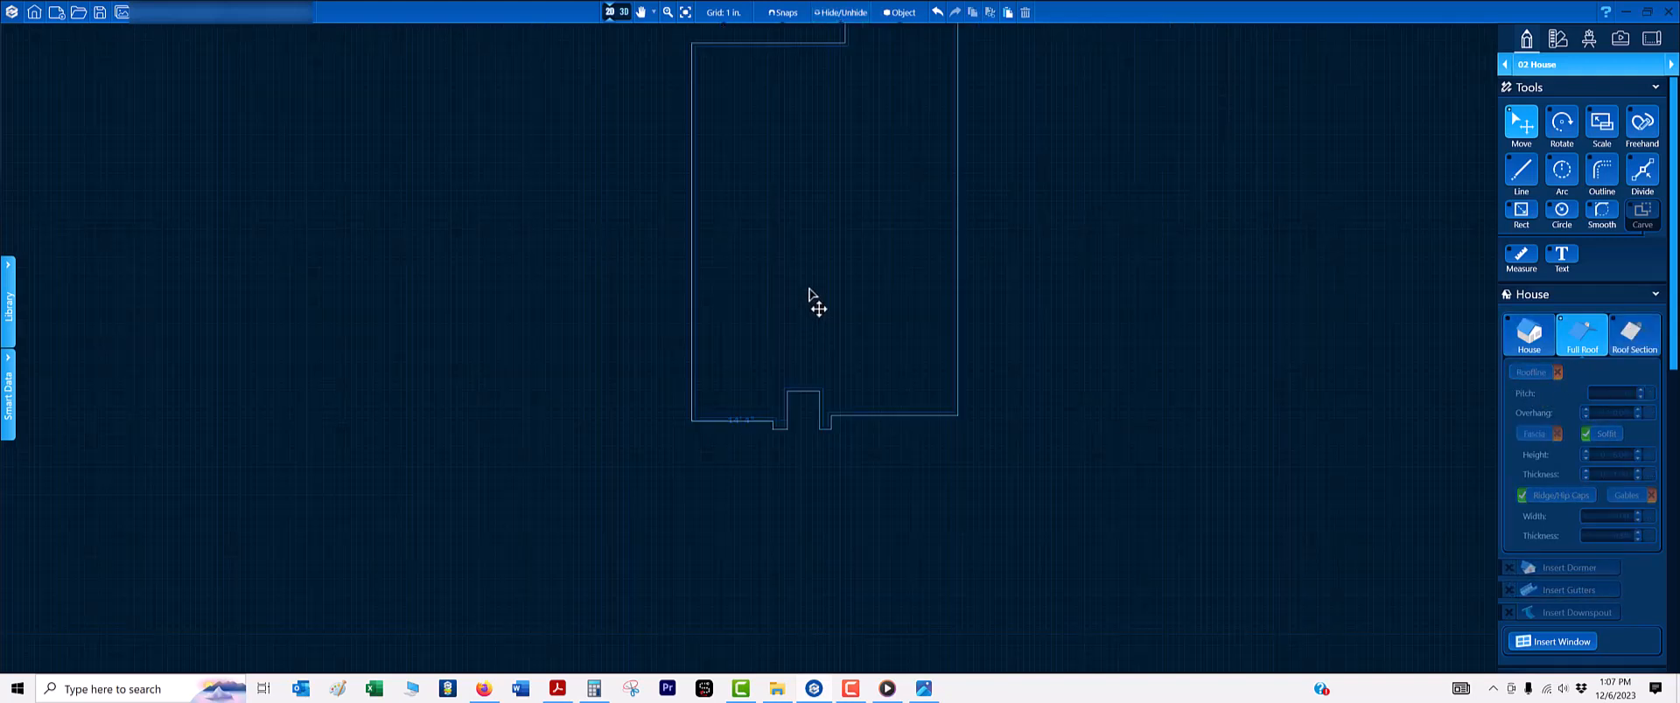
pyautogui.scroll(1, 781, 398)
pyautogui.scroll(3, 776, 390)
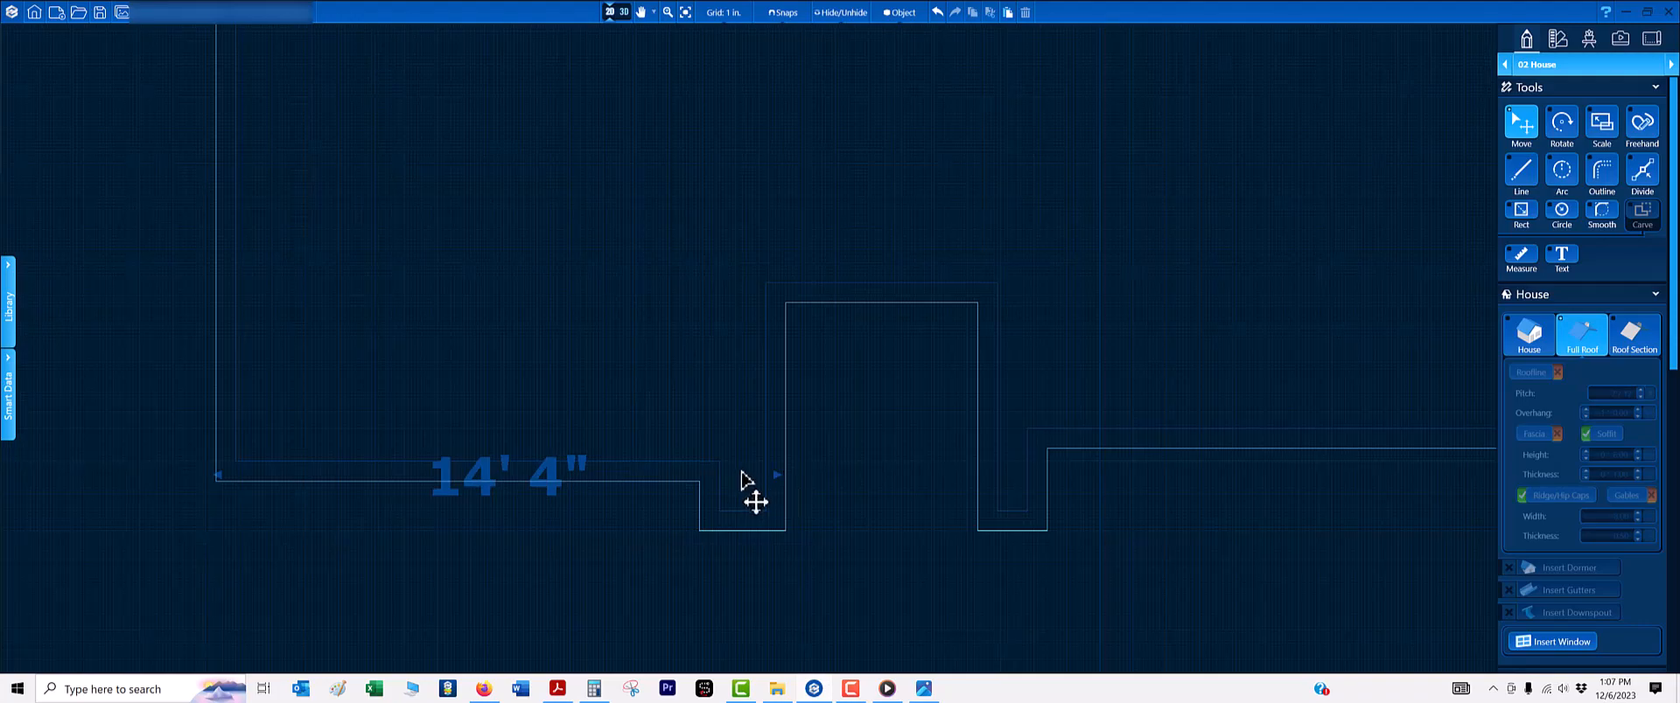
pyautogui.scroll(-5, 775, 333)
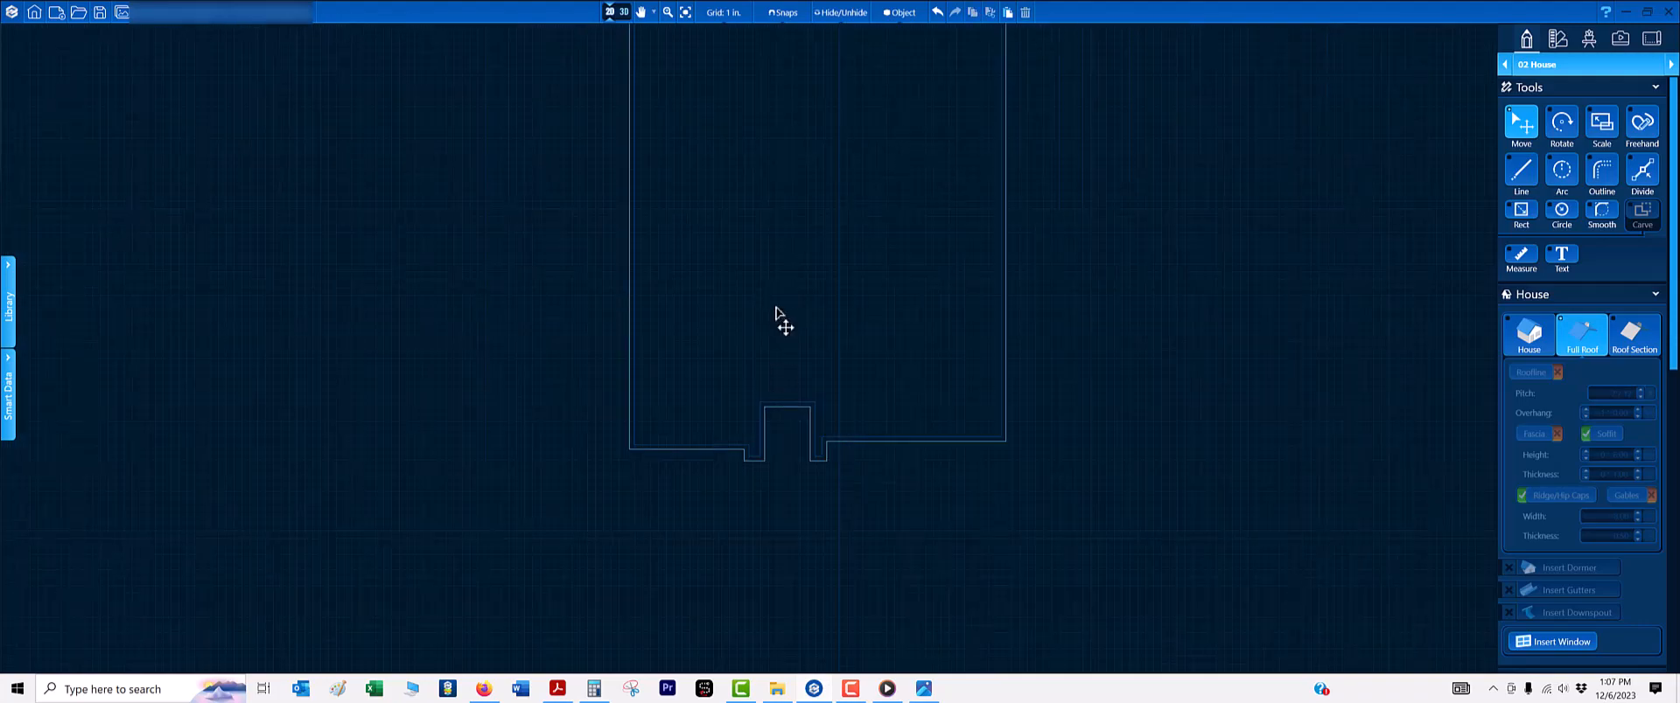
# - Show the survey image, examine the residence's hatched porch and patio areas, and switch to the Hardscapes & Decks stage
pyautogui.press('h')
pyautogui.scroll(3, 761, 307)
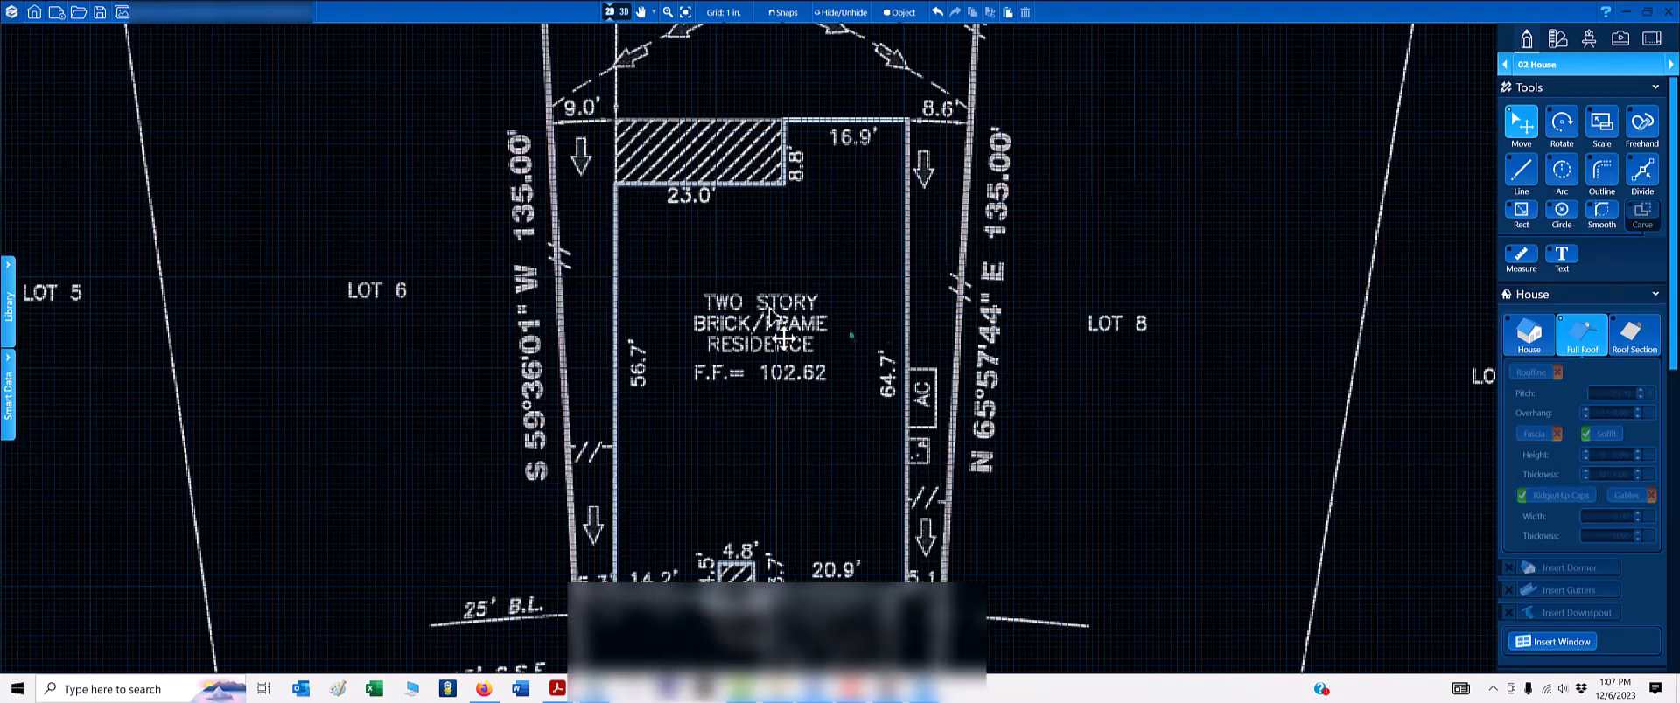
pyautogui.scroll(-4, 761, 263)
pyautogui.scroll(3, 761, 233)
pyautogui.scroll(-3, 797, 309)
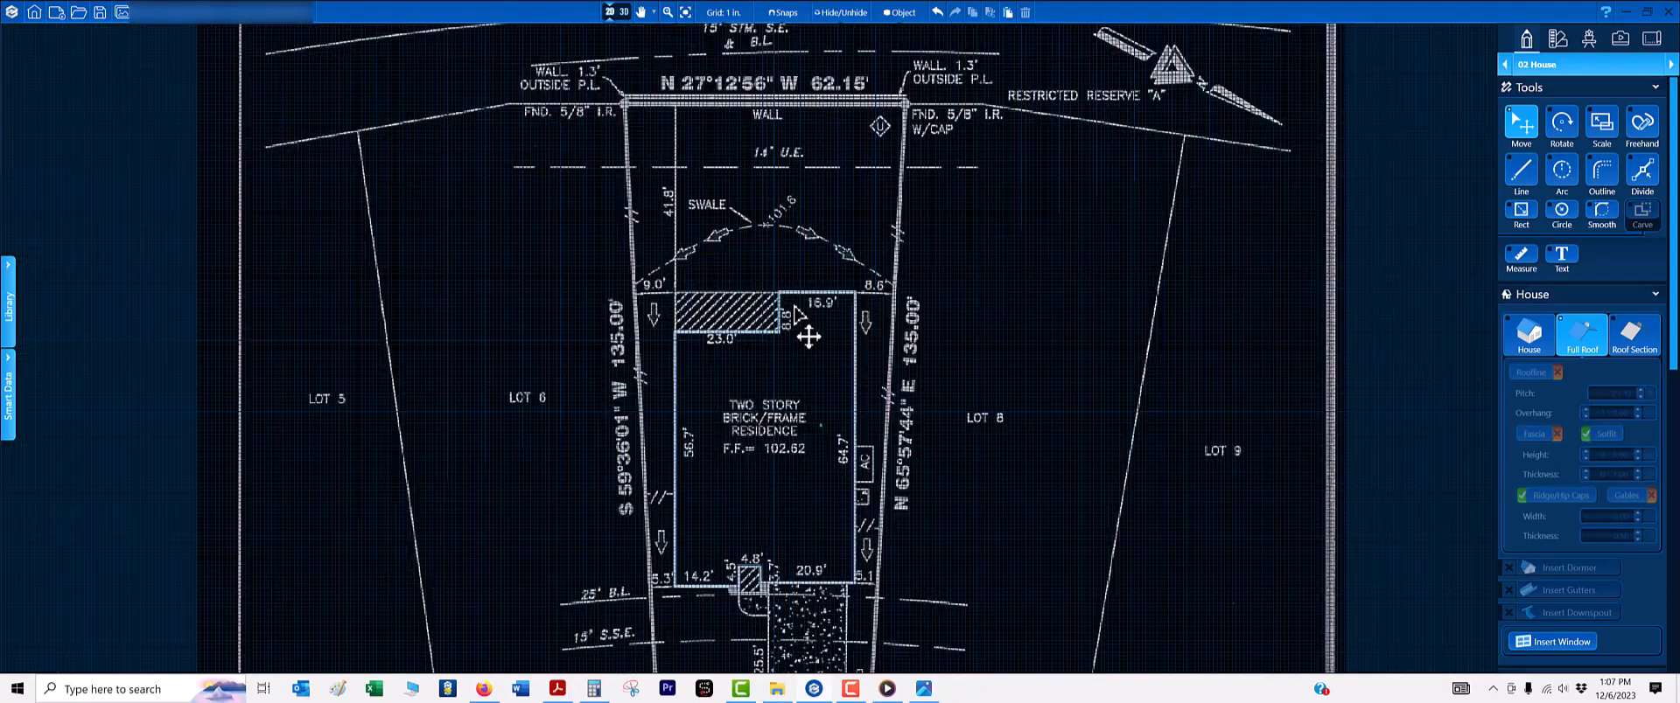
pyautogui.scroll(4, 737, 422)
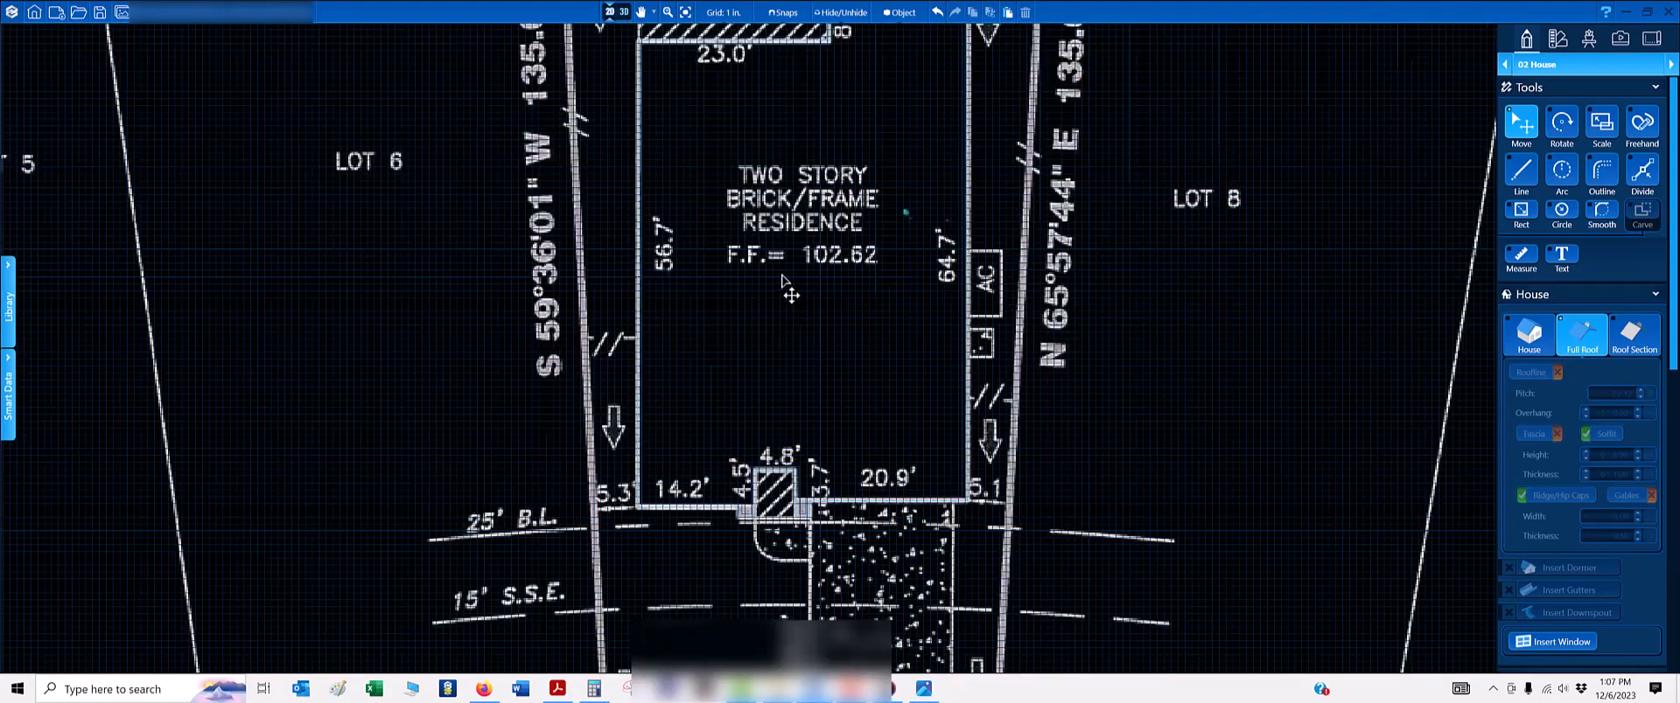
pyautogui.scroll(3, 623, 267)
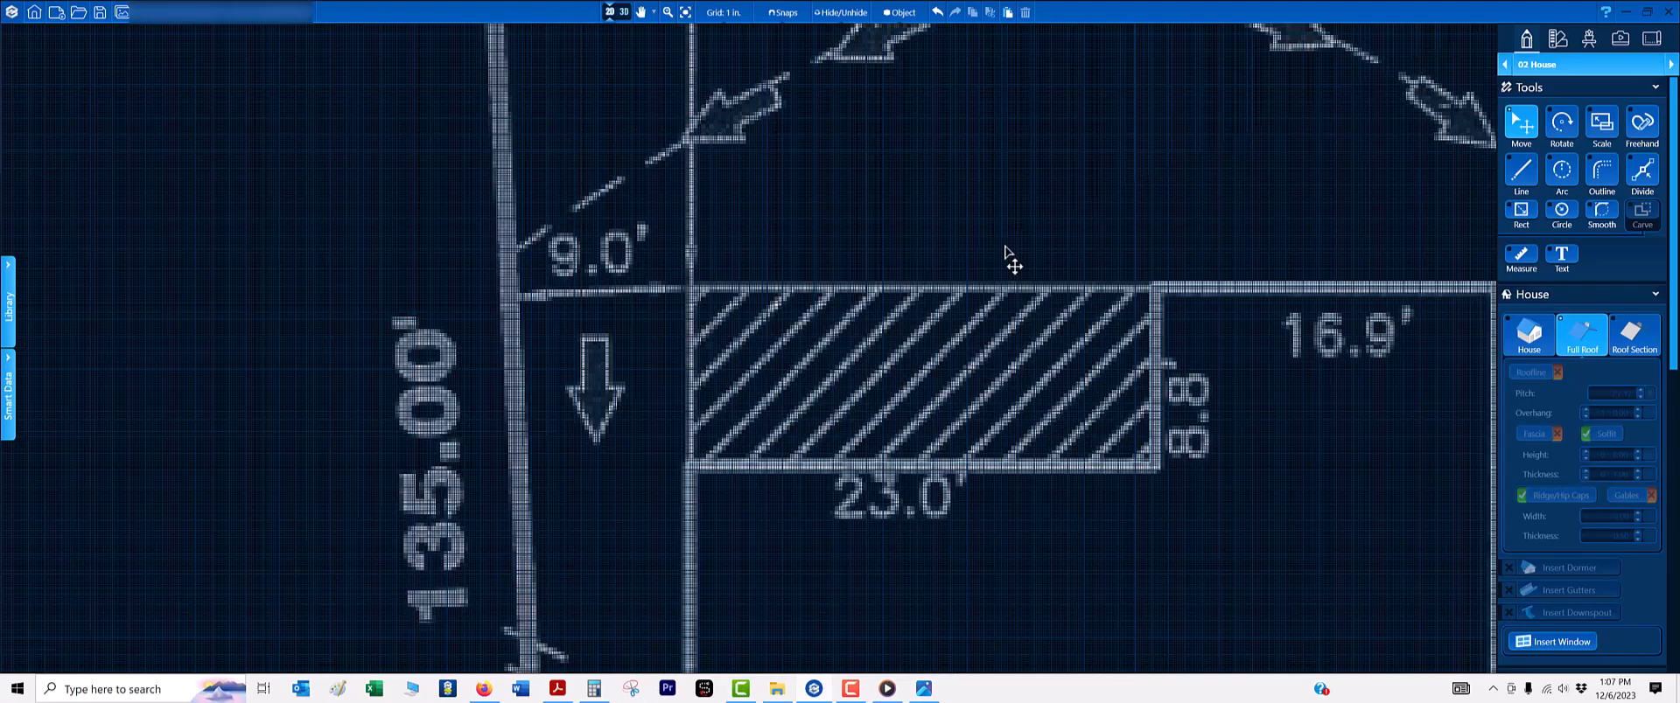
pyautogui.click(1561, 67)
pyautogui.click(1592, 195)
# - Draw the hatched rear patio's 23' lower edge as a hardscape line, following the house outline from the inner corner
pyautogui.scroll(3, 1179, 261)
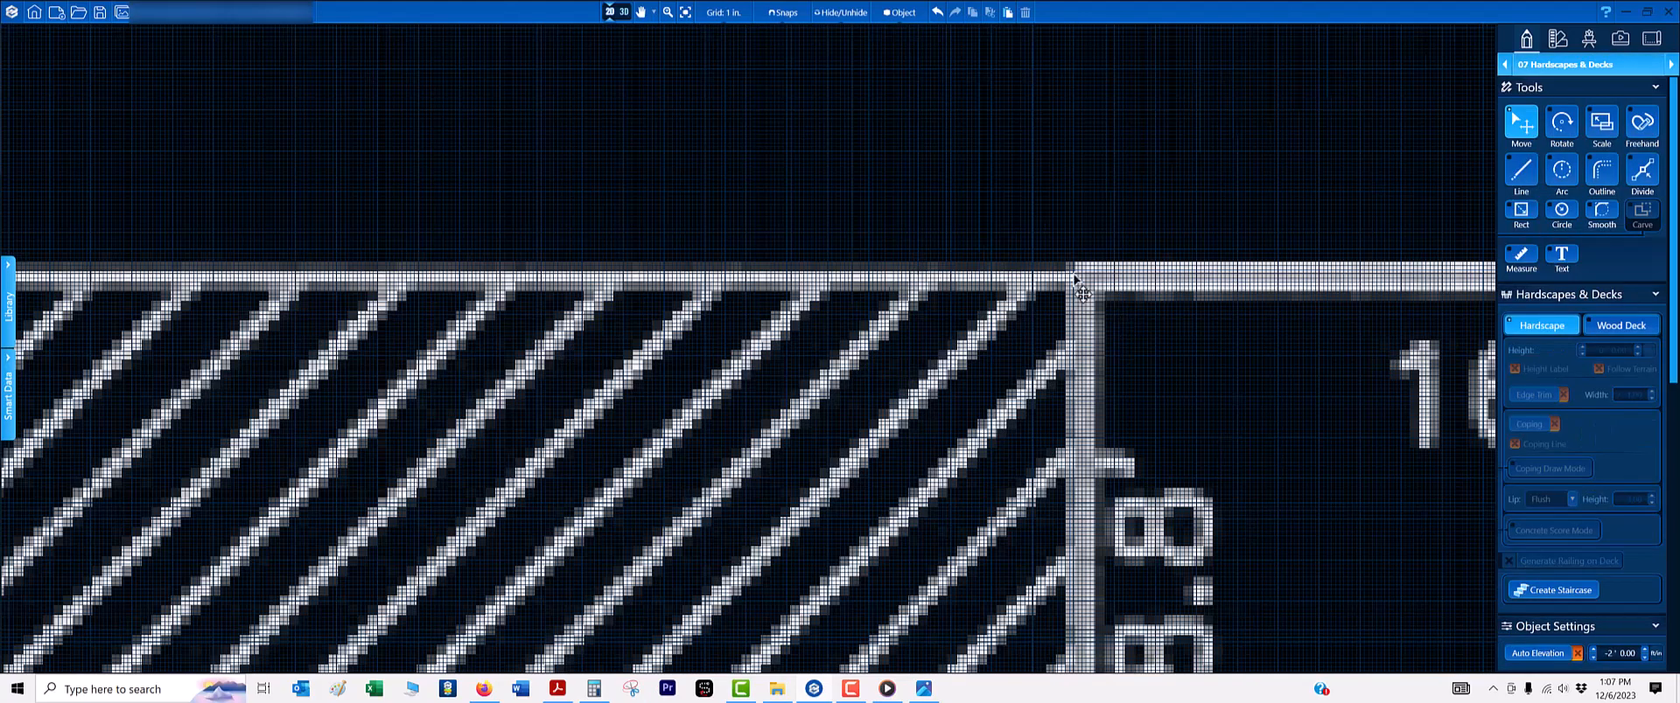
pyautogui.scroll(3, 1076, 282)
pyautogui.scroll(3, 1065, 326)
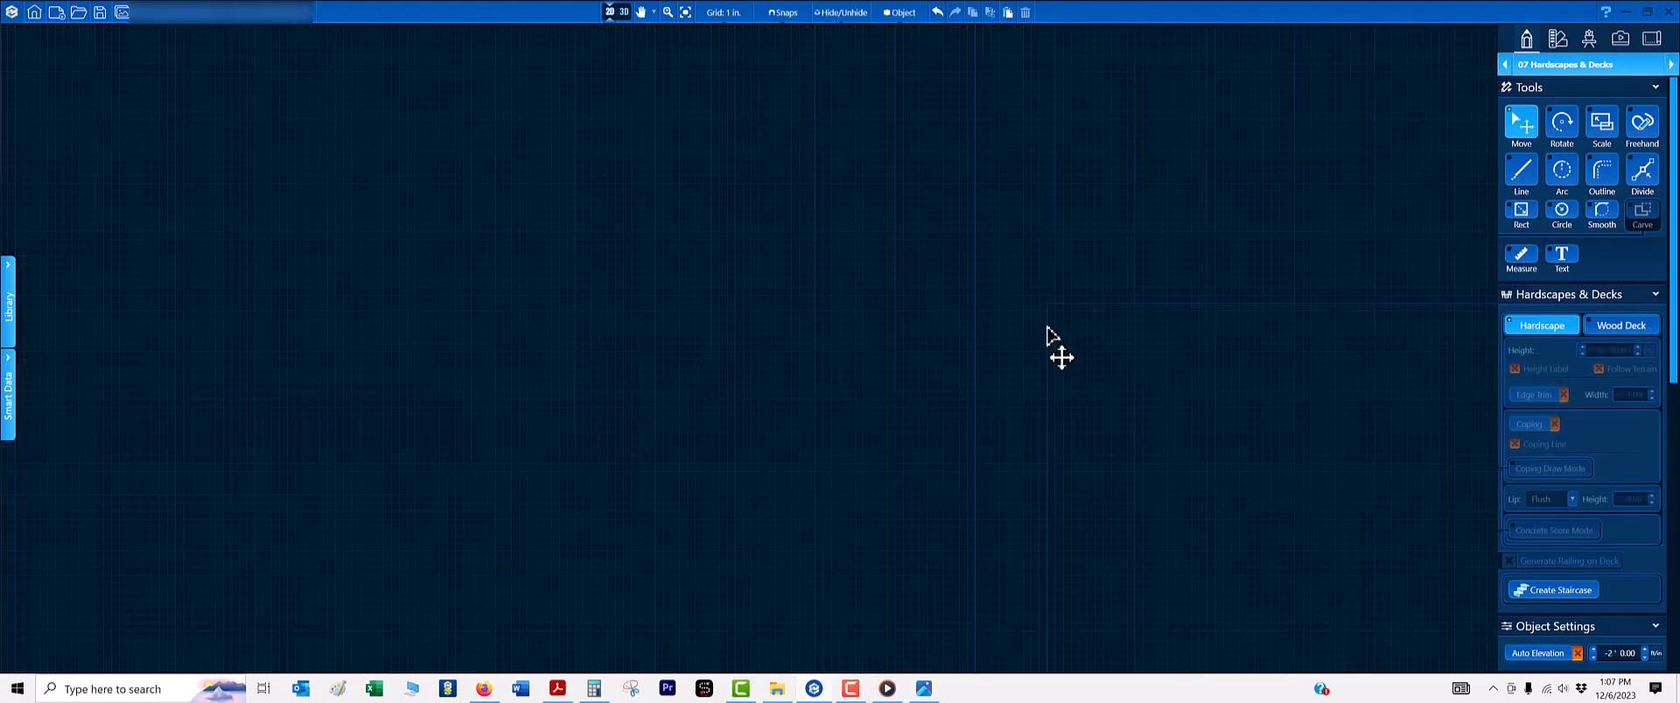
pyautogui.scroll(-4, 1034, 381)
pyautogui.moveTo(1029, 376)
pyautogui.mouseDown(button='middle')
pyautogui.moveTo(998, 146)
pyautogui.moveTo(1019, 30)
pyautogui.mouseUp(button='middle')
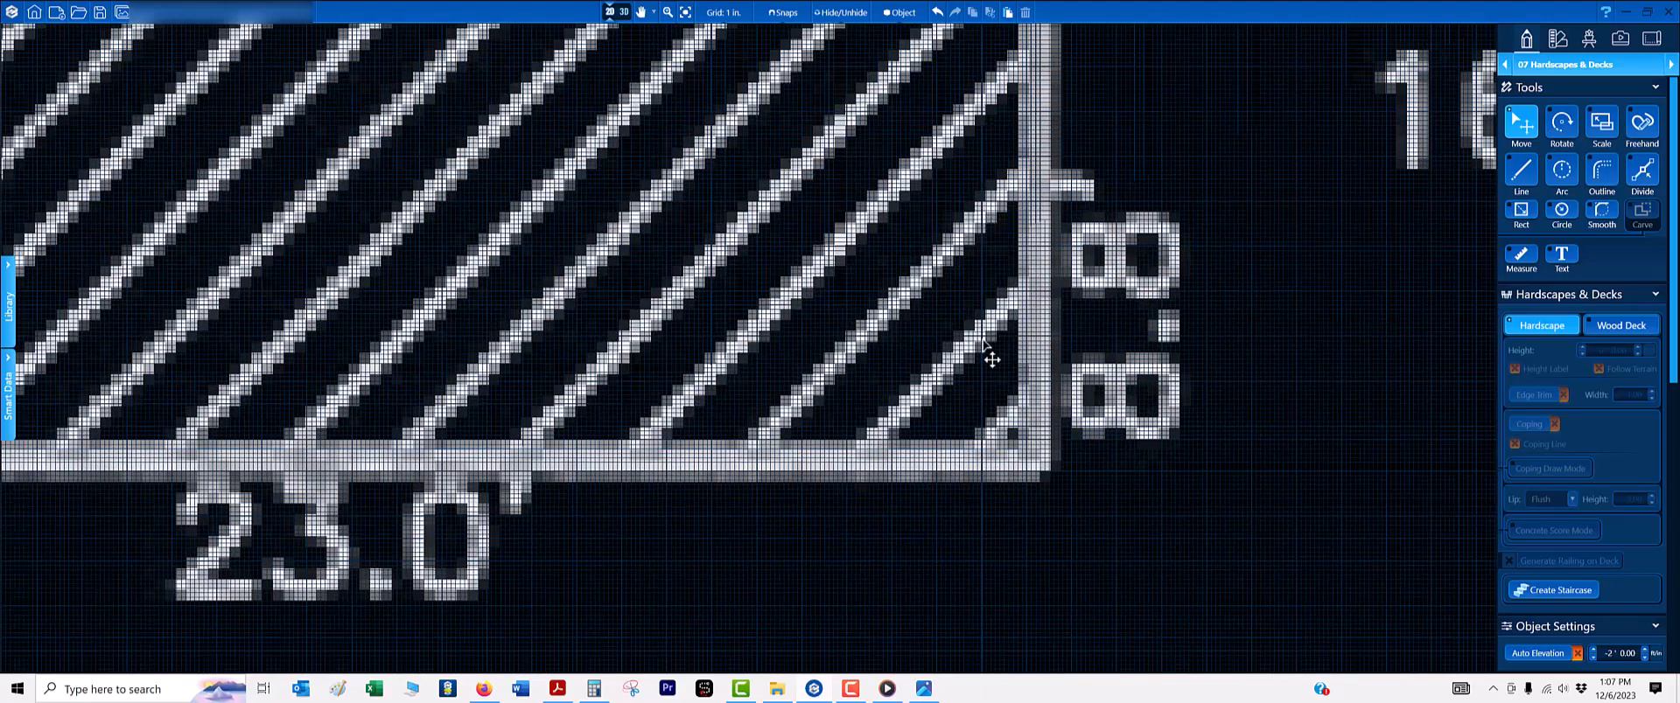
pyautogui.scroll(4, 980, 473)
pyautogui.scroll(1, 979, 472)
pyautogui.moveTo(979, 486); pyautogui.dragTo(999, 422, button='middle')
pyautogui.press('l')
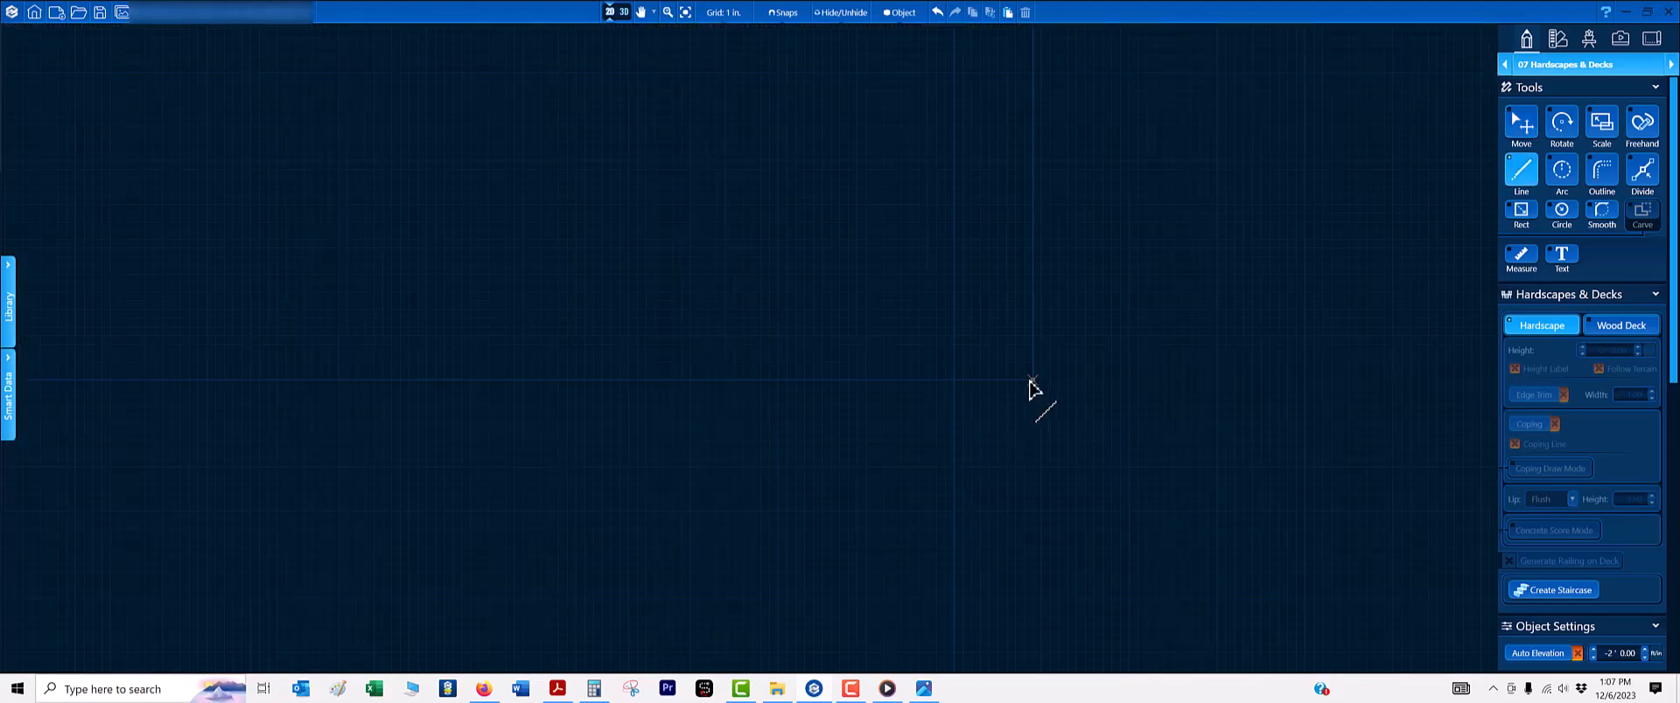
pyautogui.click(1030, 380)
pyautogui.scroll(-2, 455, 345)
pyautogui.moveTo(444, 352); pyautogui.dragTo(1304, 478, button='middle')
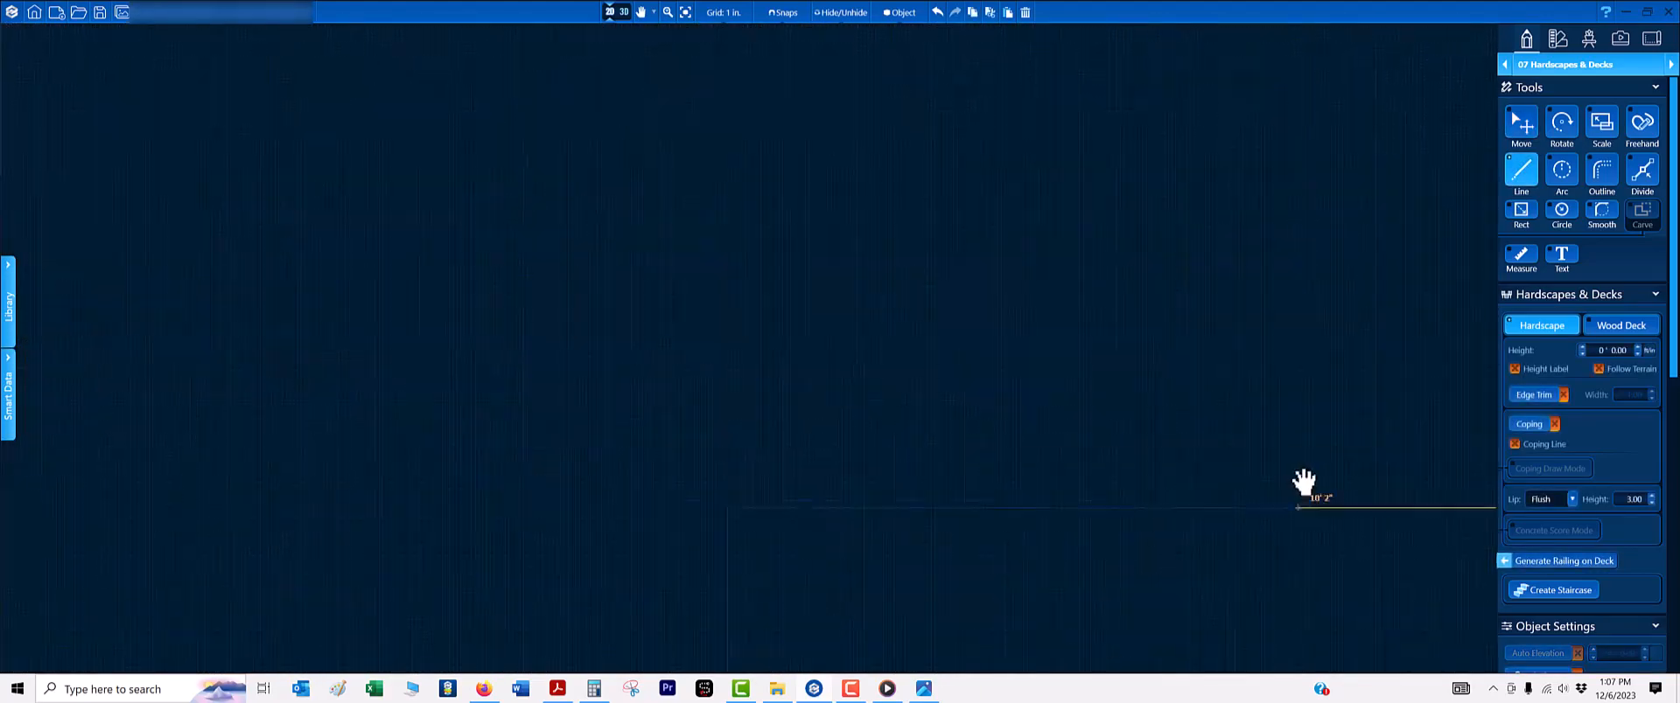
pyautogui.click(734, 508)
# - Complete the rear patio as a closed 23' by 8' 8" hardscape rectangle and set its lip height to 0.25
pyautogui.scroll(-2, 739, 482)
pyautogui.scroll(2, 753, 343)
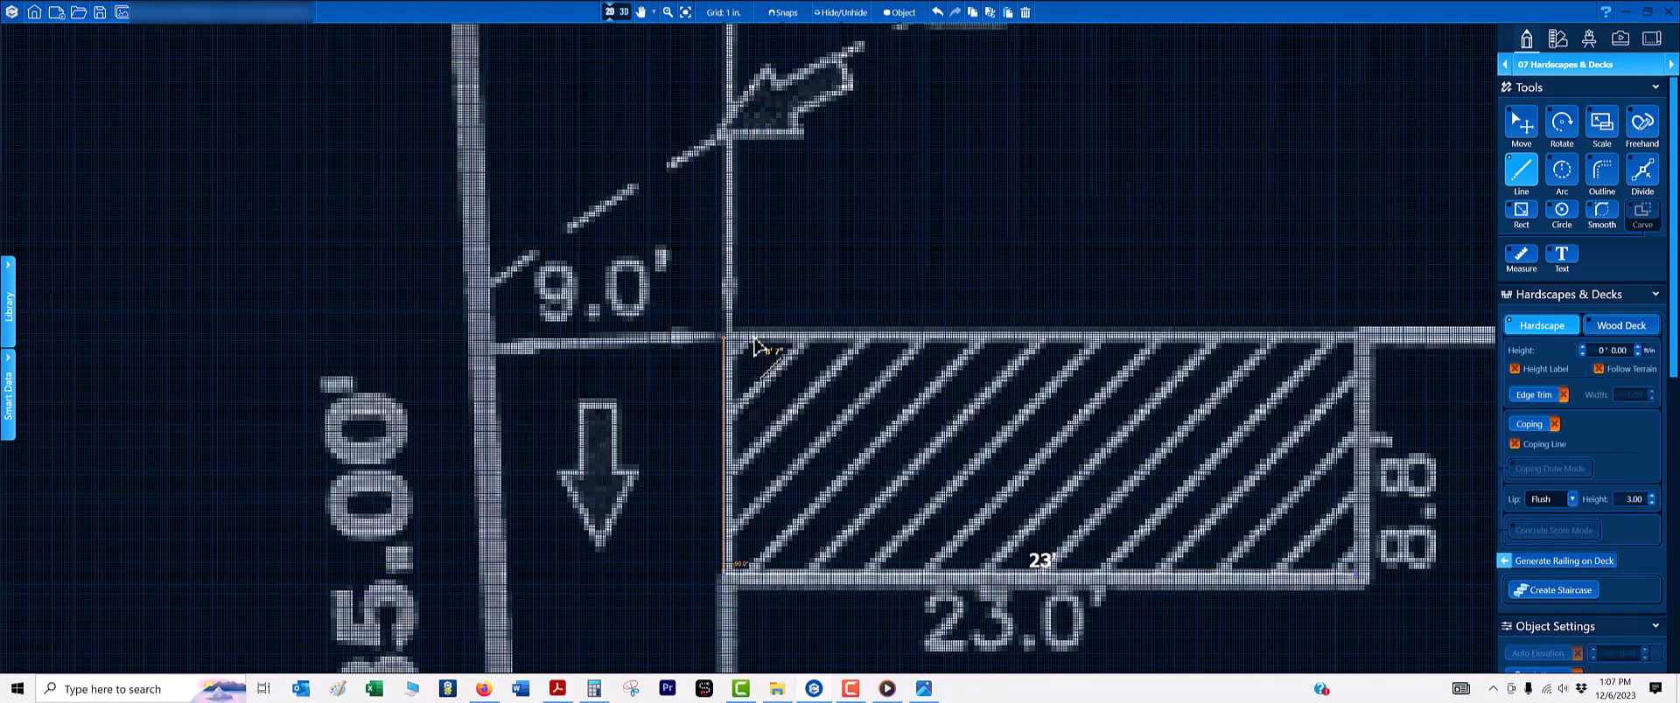
pyautogui.click(754, 346)
pyautogui.scroll(-2, 754, 346)
pyautogui.scroll(3, 1129, 359)
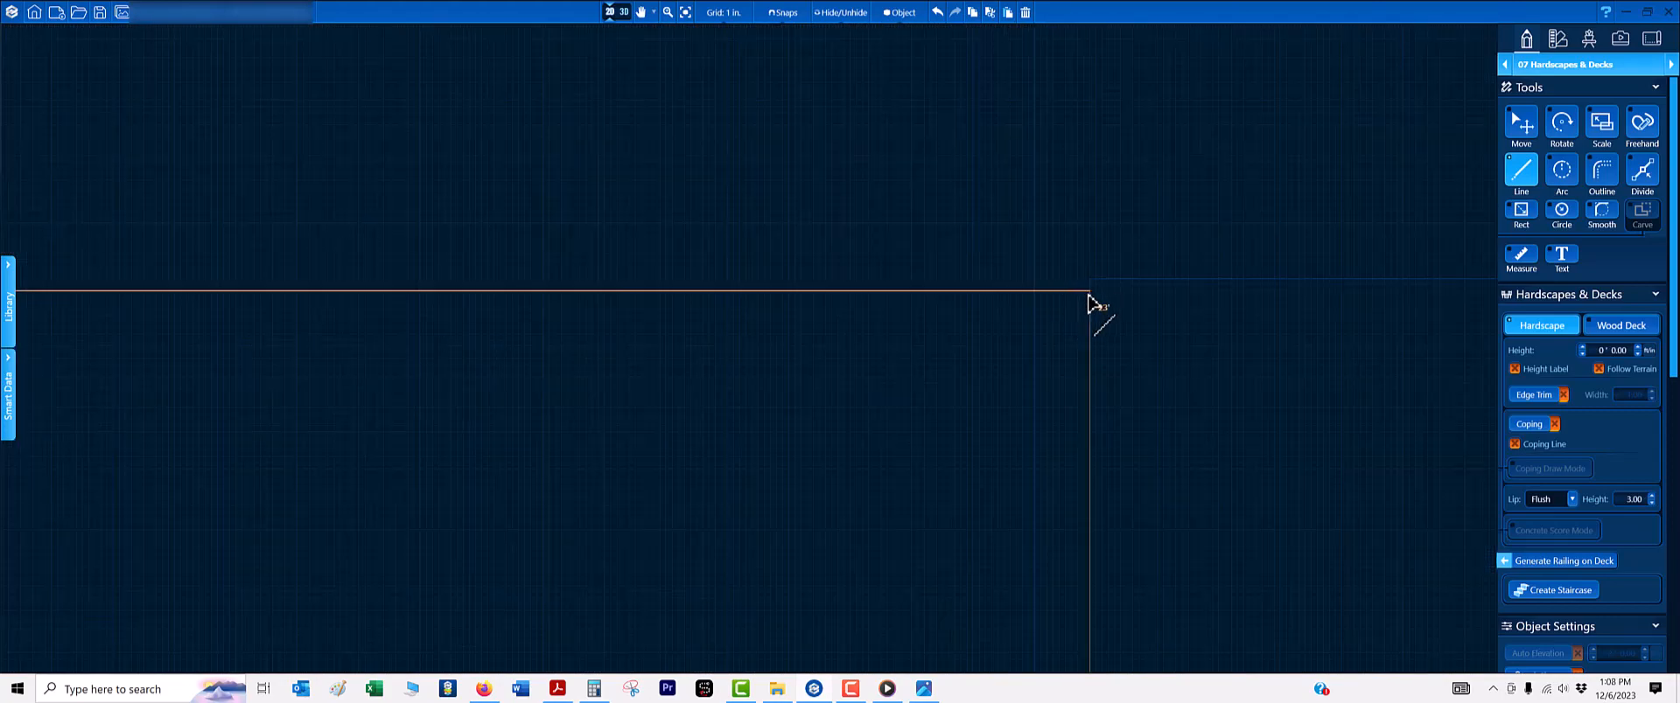
pyautogui.click(1086, 297)
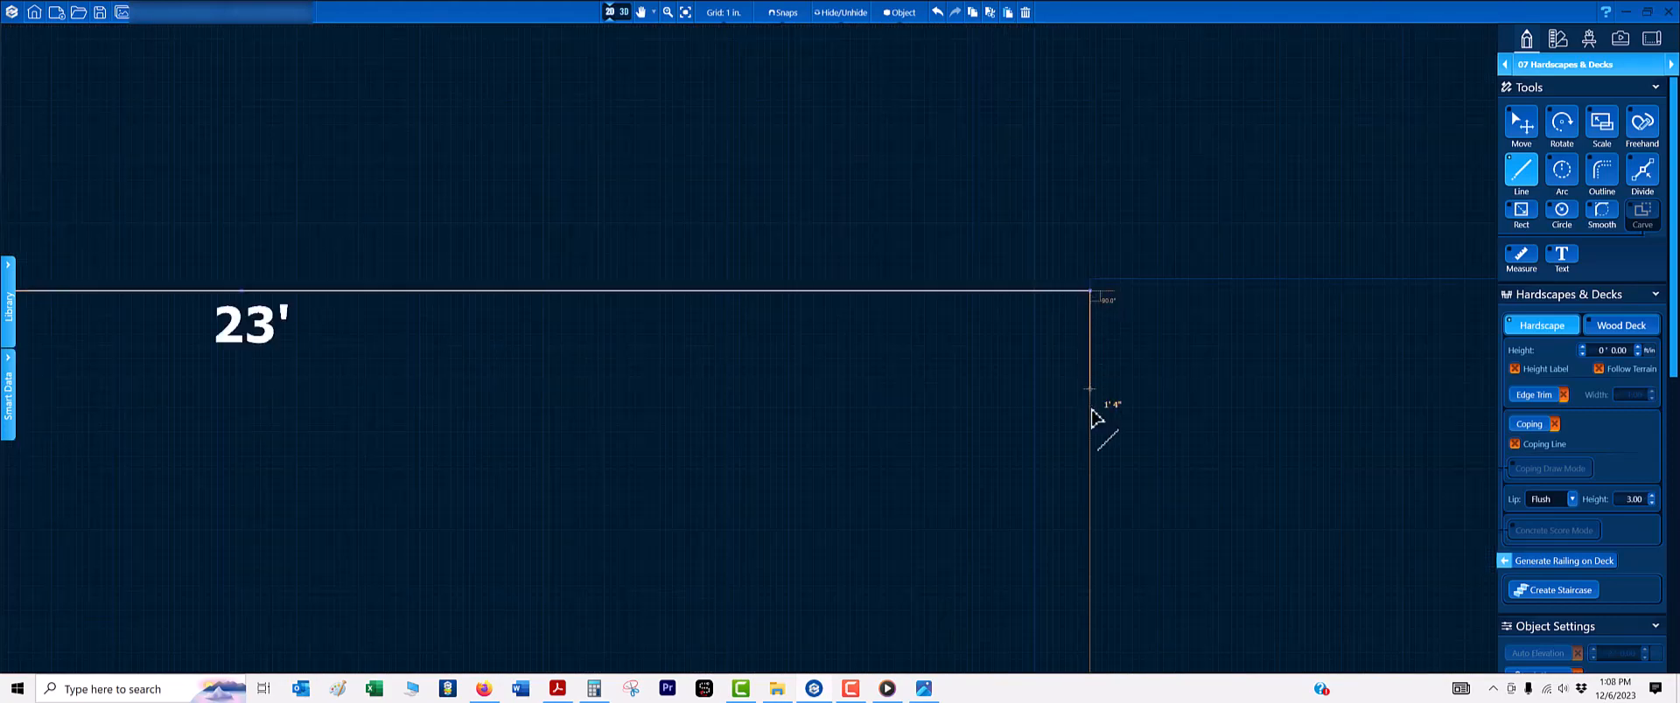
pyautogui.scroll(-2, 1097, 416)
pyautogui.click(1041, 615)
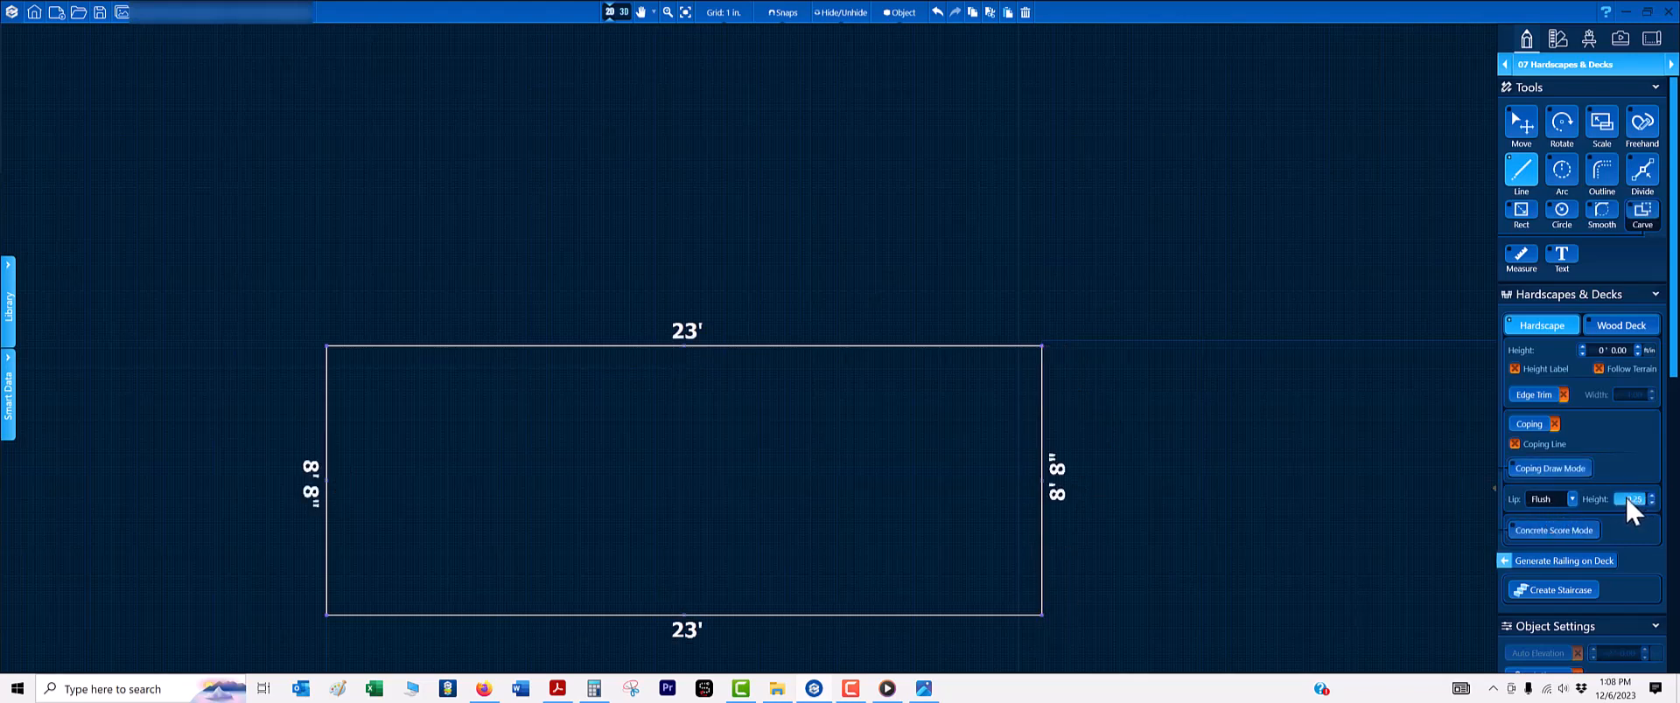
pyautogui.click(1200, 340)
pyautogui.click(1515, 136)
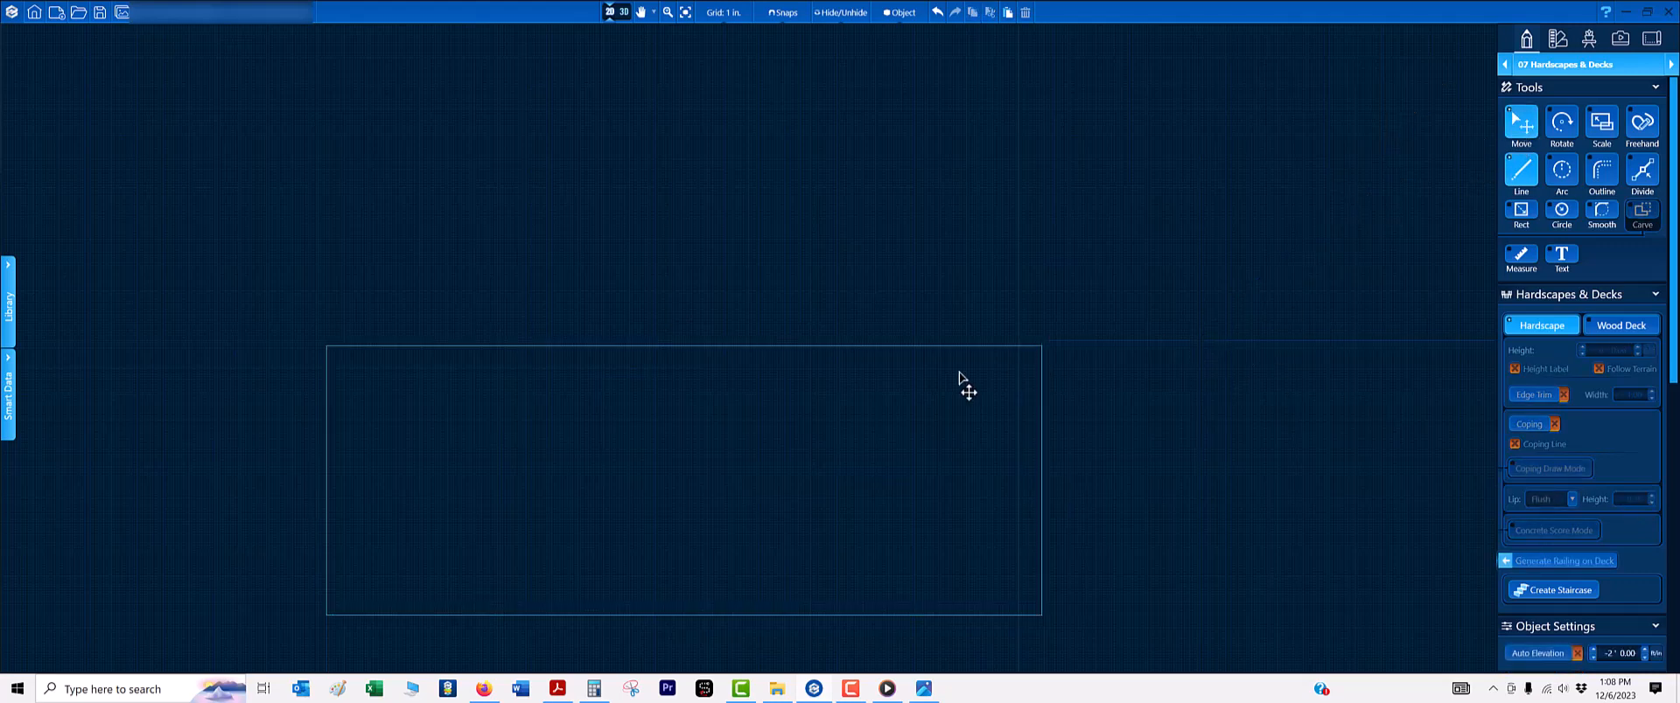
# - Check the hatched front porch on the survey image and draw a 4' 10" hardscape line along its inner edge
pyautogui.scroll(-4, 897, 417)
pyautogui.moveTo(896, 413); pyautogui.dragTo(888, 115, button='middle')
pyautogui.moveTo(855, 493); pyautogui.dragTo(888, 106, button='middle')
pyautogui.scroll(-3, 836, 309)
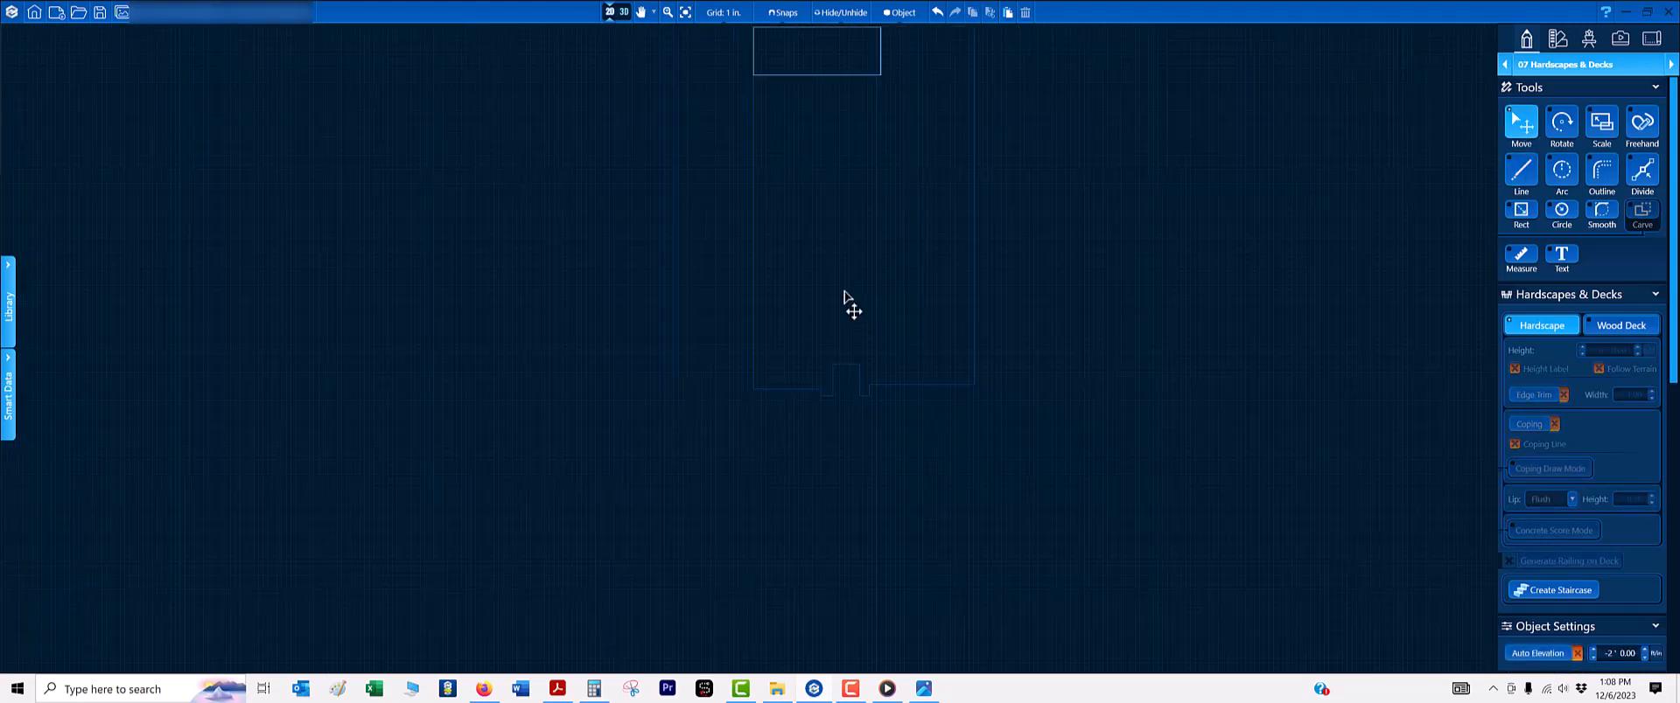
pyautogui.moveTo(862, 168); pyautogui.dragTo(858, 249, button='middle')
pyautogui.press('i')
pyautogui.scroll(9, 831, 471)
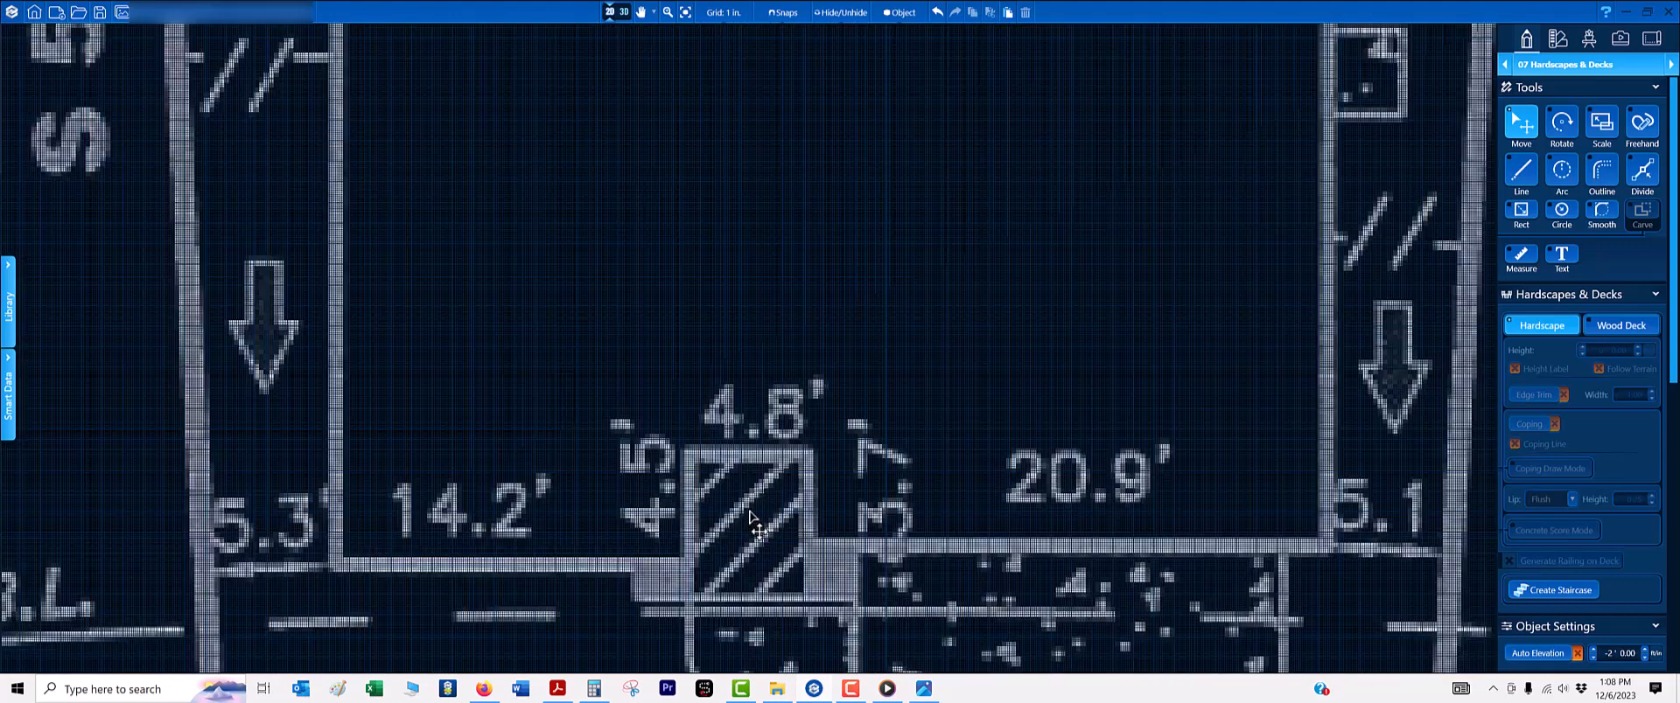
pyautogui.scroll(2, 690, 512)
pyautogui.press('i')
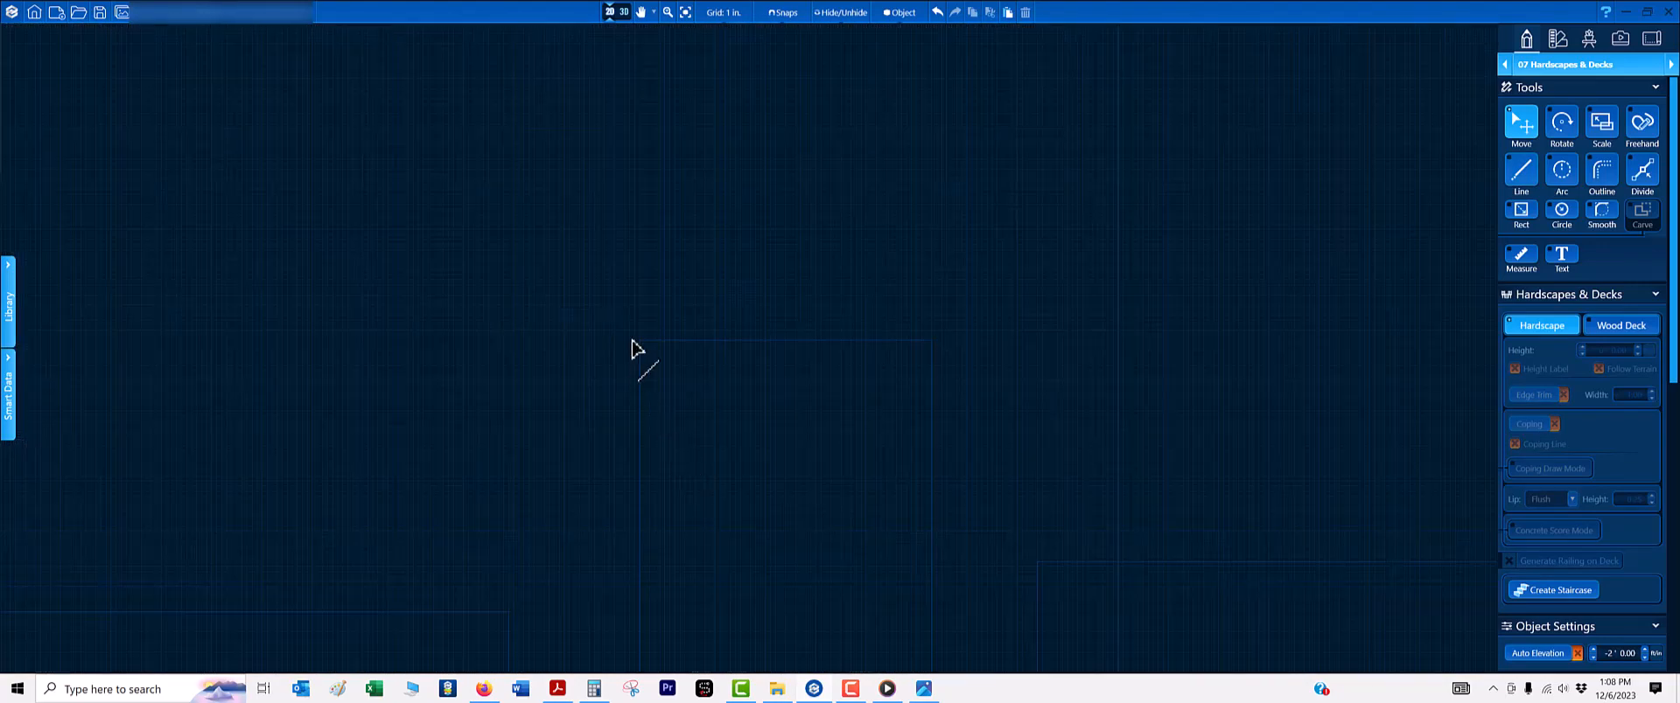
pyautogui.press('l')
pyautogui.click(639, 341)
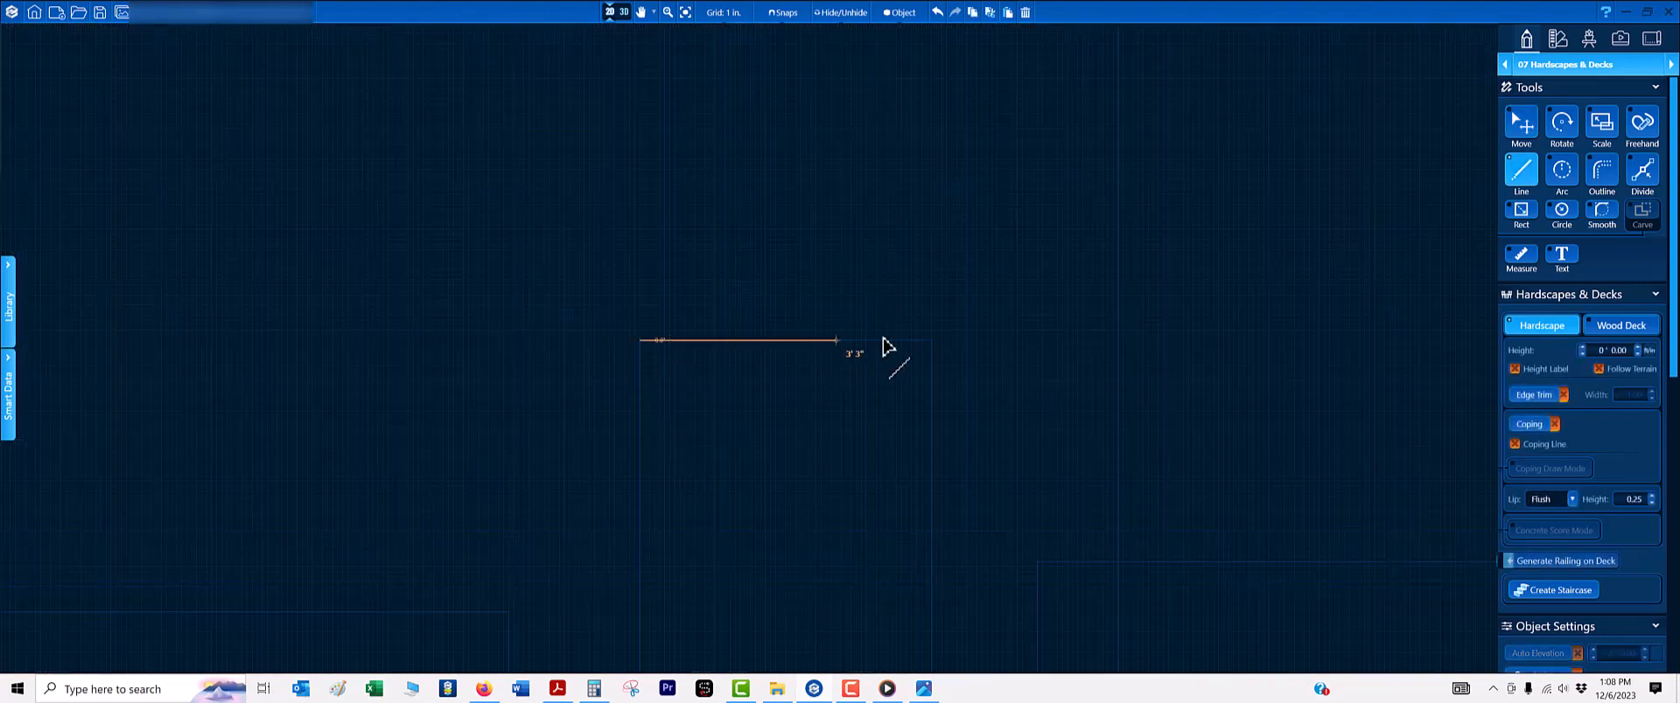
pyautogui.click(930, 342)
# - Outline the front porch line outward past the house front to make a closed rectangular hardscape 4' 10" wide
pyautogui.press('o')
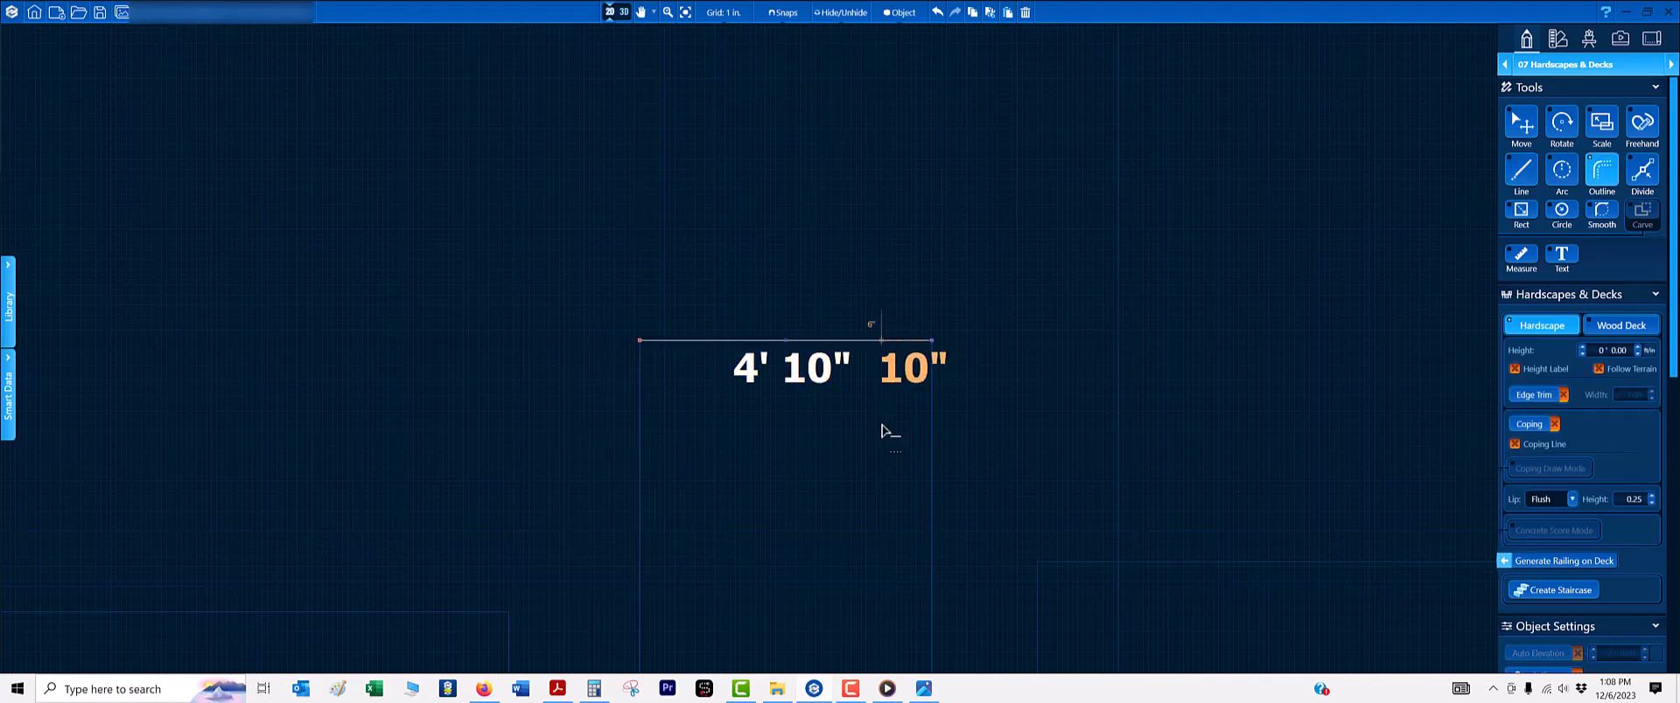
pyautogui.click(892, 343)
pyautogui.scroll(-2, 887, 420)
pyautogui.moveTo(887, 542); pyautogui.dragTo(973, 142, button='middle')
pyautogui.scroll(4, 962, 205)
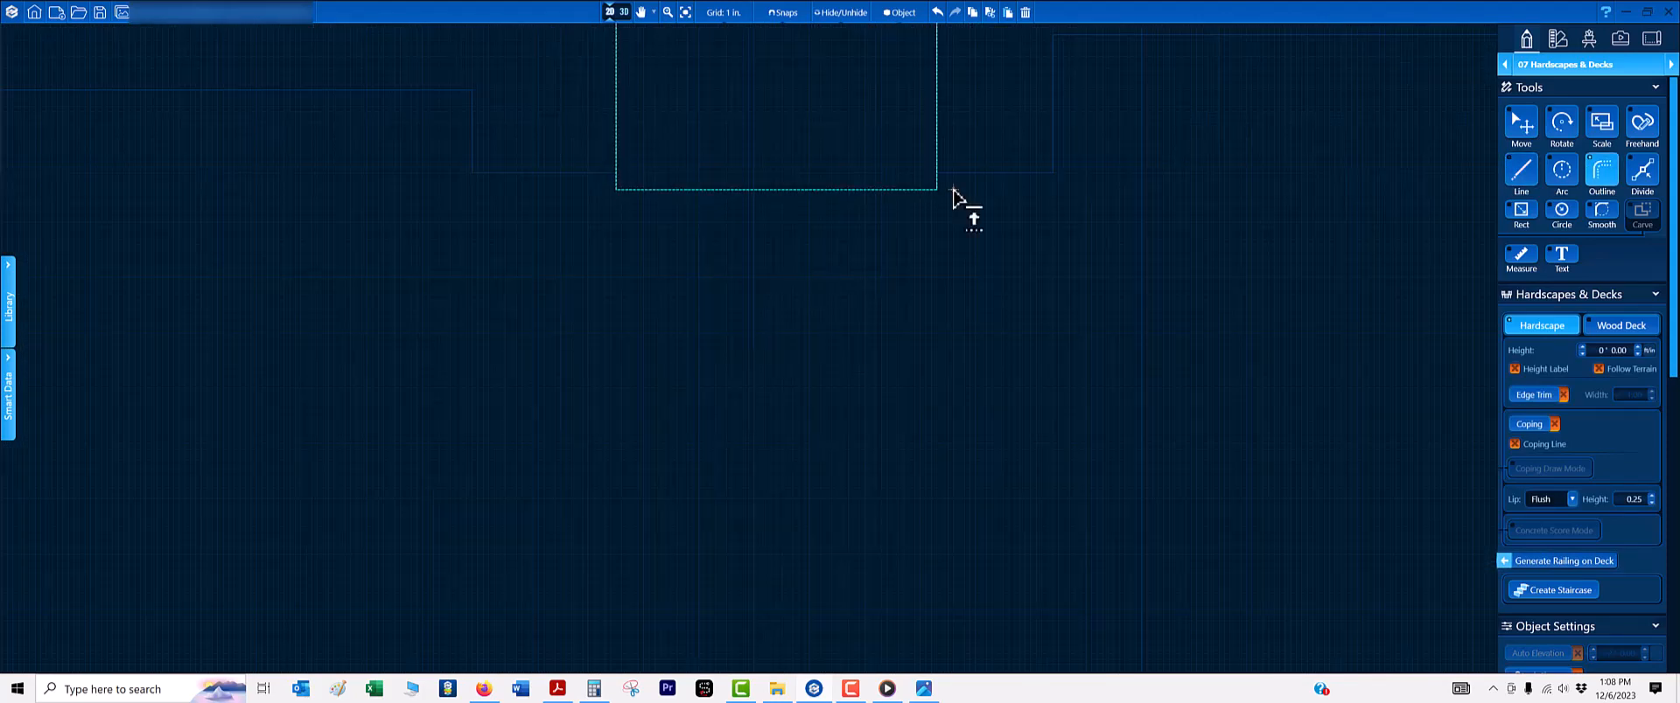
pyautogui.click(879, 197)
pyautogui.scroll(-3, 843, 319)
pyautogui.press('Escape')
# - Show the survey image and turn the grid off in the 01 Project Information stage
pyautogui.scroll(-2, 858, 348)
pyautogui.moveTo(859, 348); pyautogui.dragTo(848, 217, button='middle')
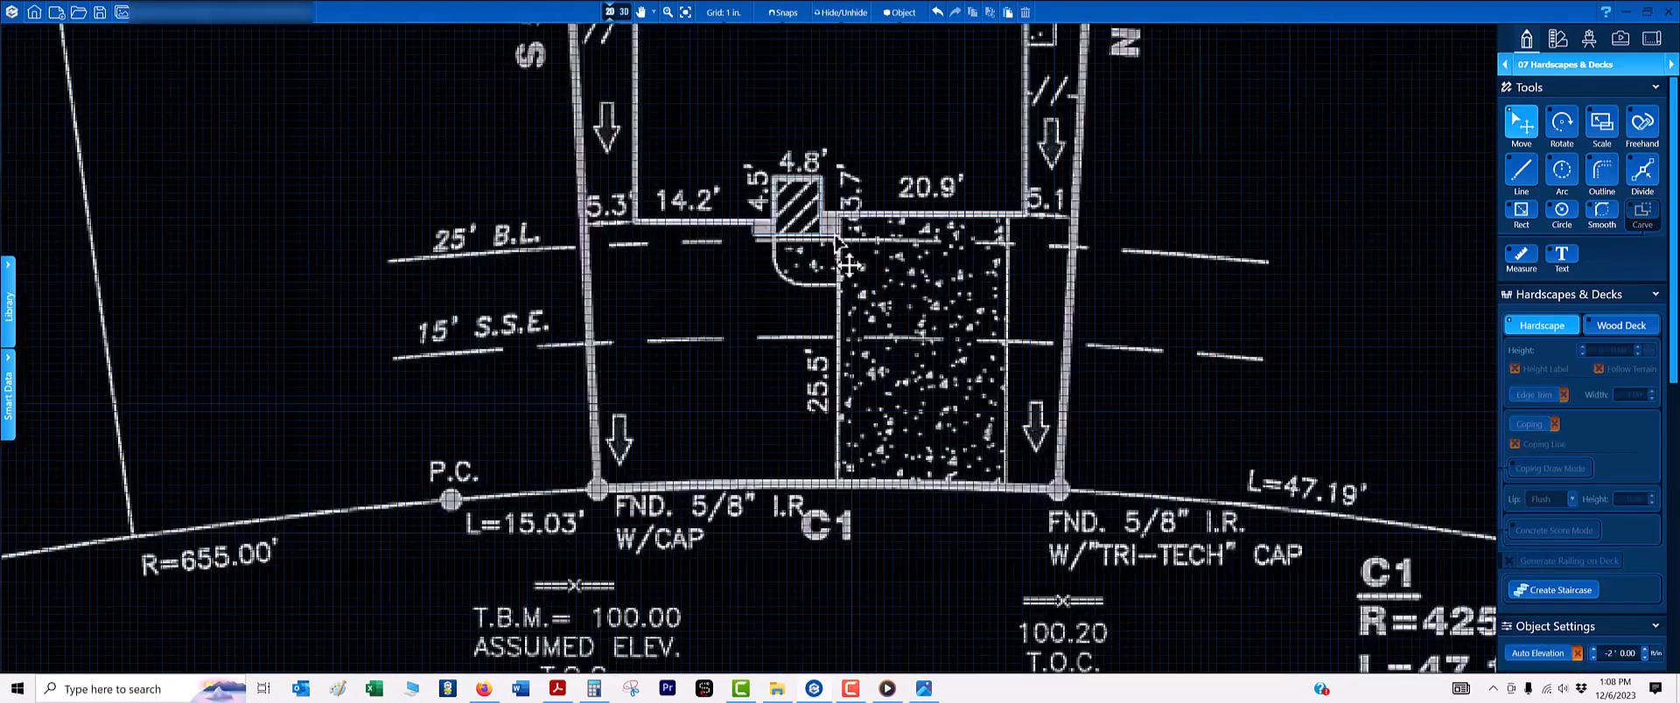
pyautogui.scroll(-1, 832, 232)
pyautogui.moveTo(790, 180); pyautogui.dragTo(762, 645, button='middle')
pyautogui.scroll(-3, 731, 212)
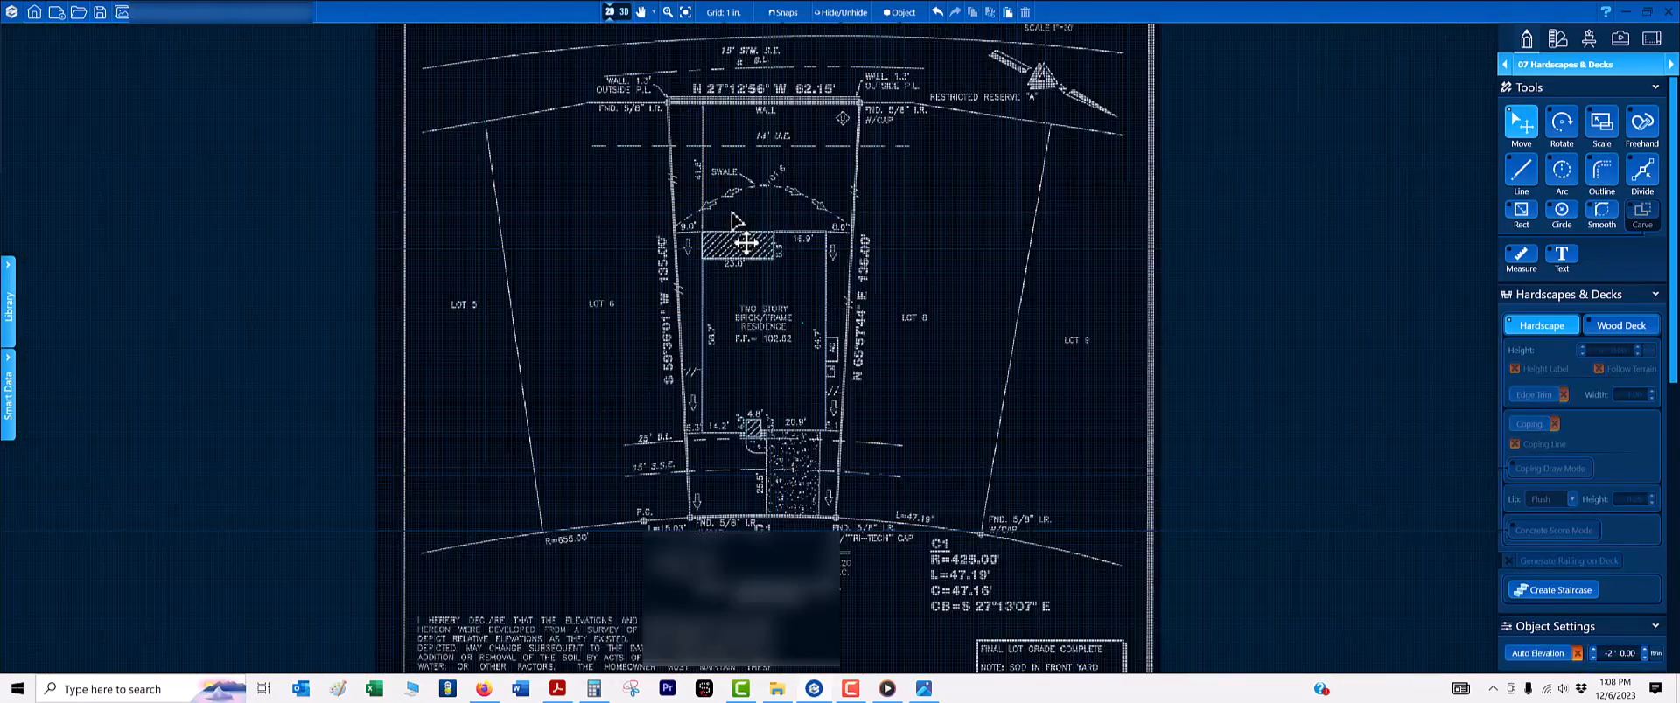
pyautogui.scroll(5, 725, 110)
pyautogui.scroll(-1, 1032, 179)
pyautogui.moveTo(1011, 169); pyautogui.dragTo(834, 150, button='middle')
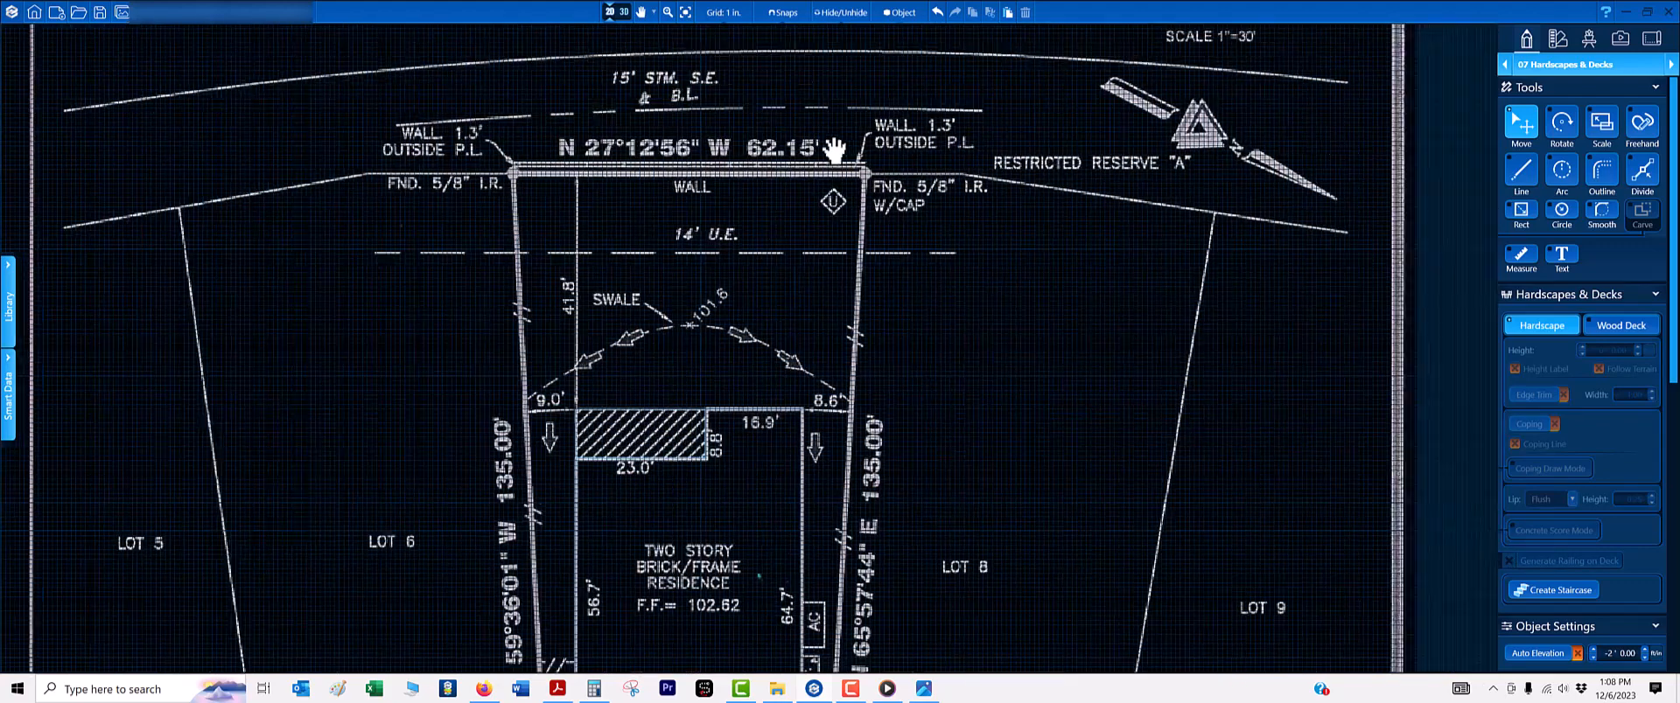
pyautogui.click(1566, 65)
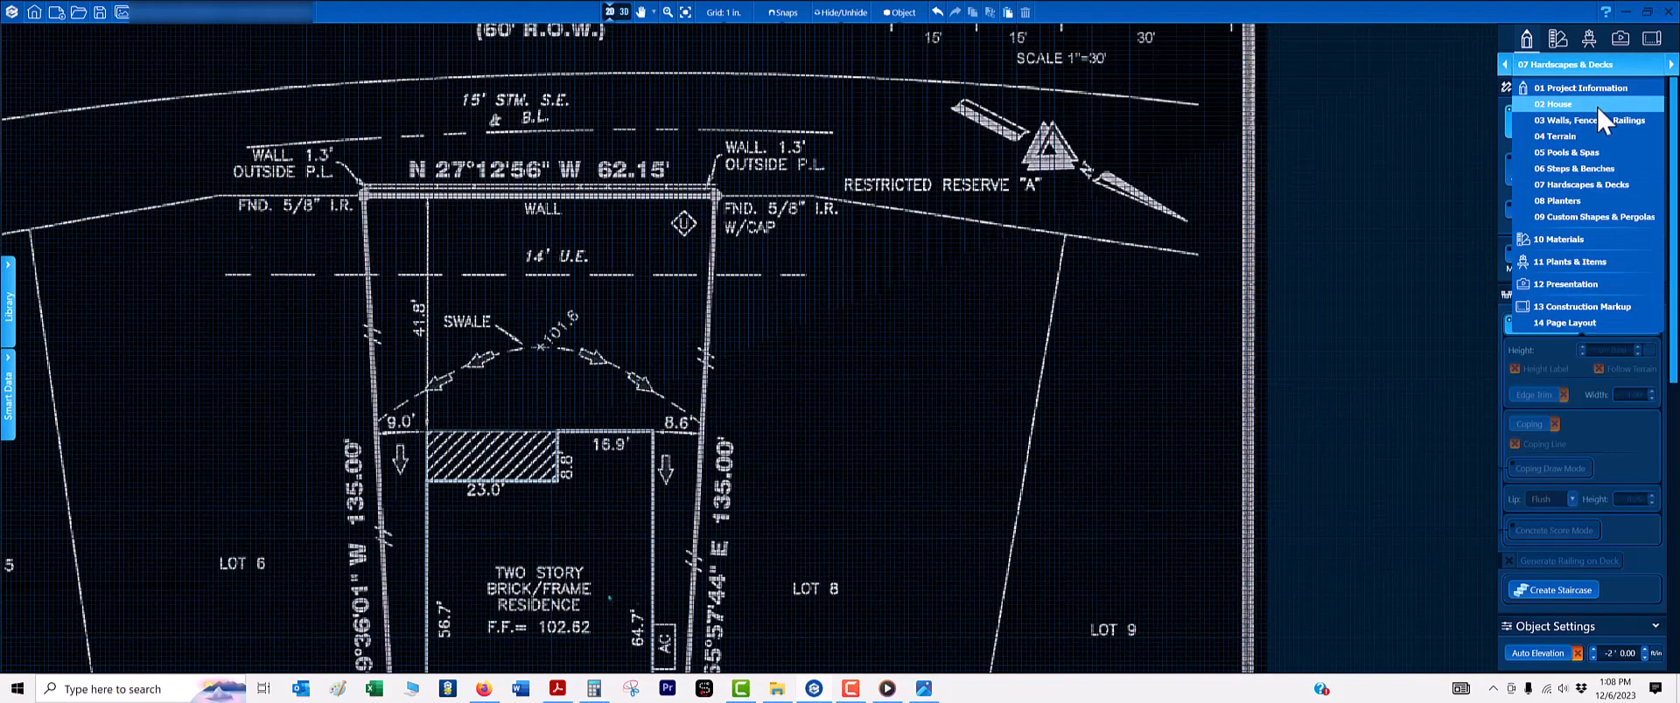
pyautogui.click(1594, 88)
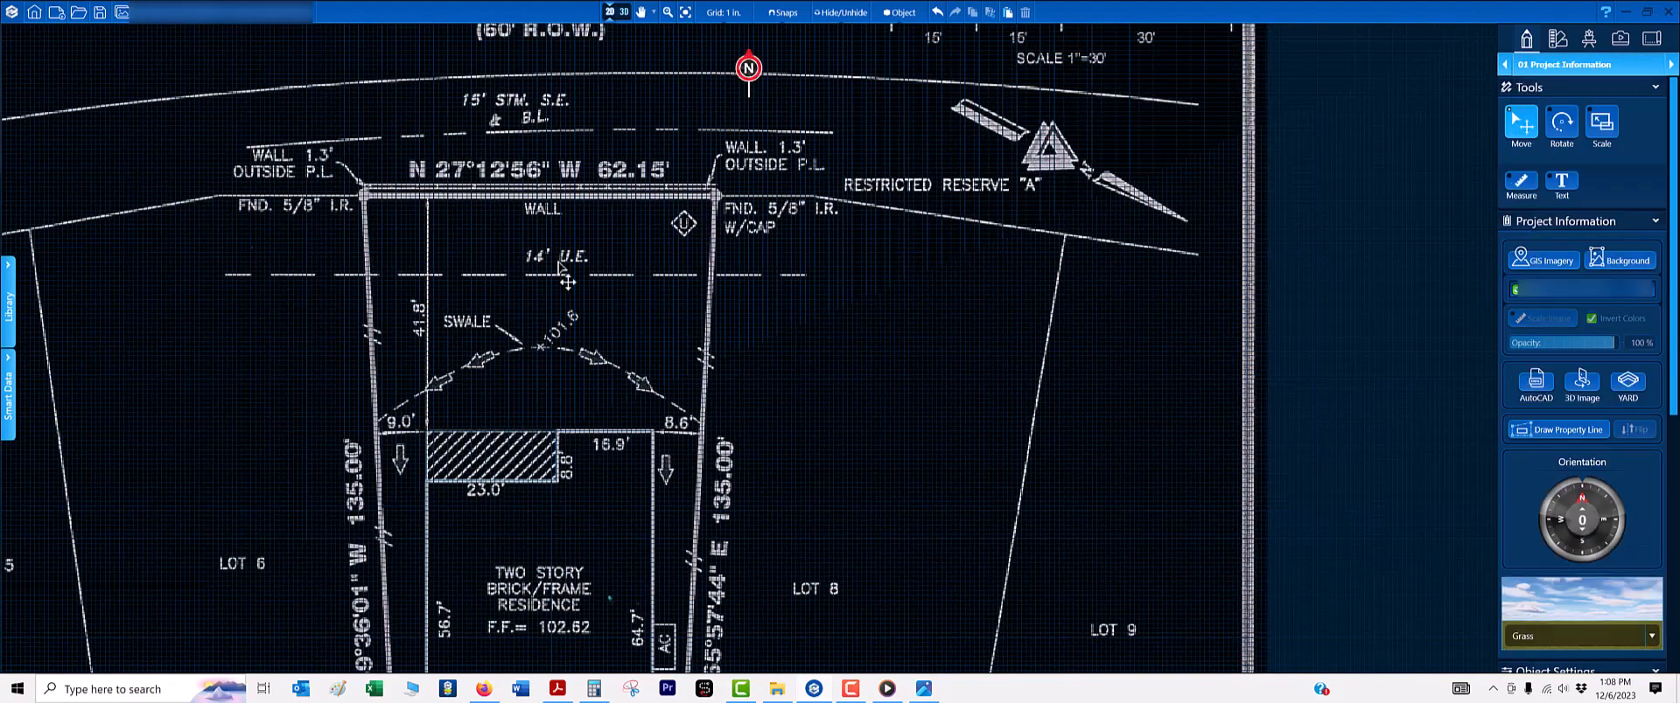
pyautogui.click(723, 12)
pyautogui.click(700, 45)
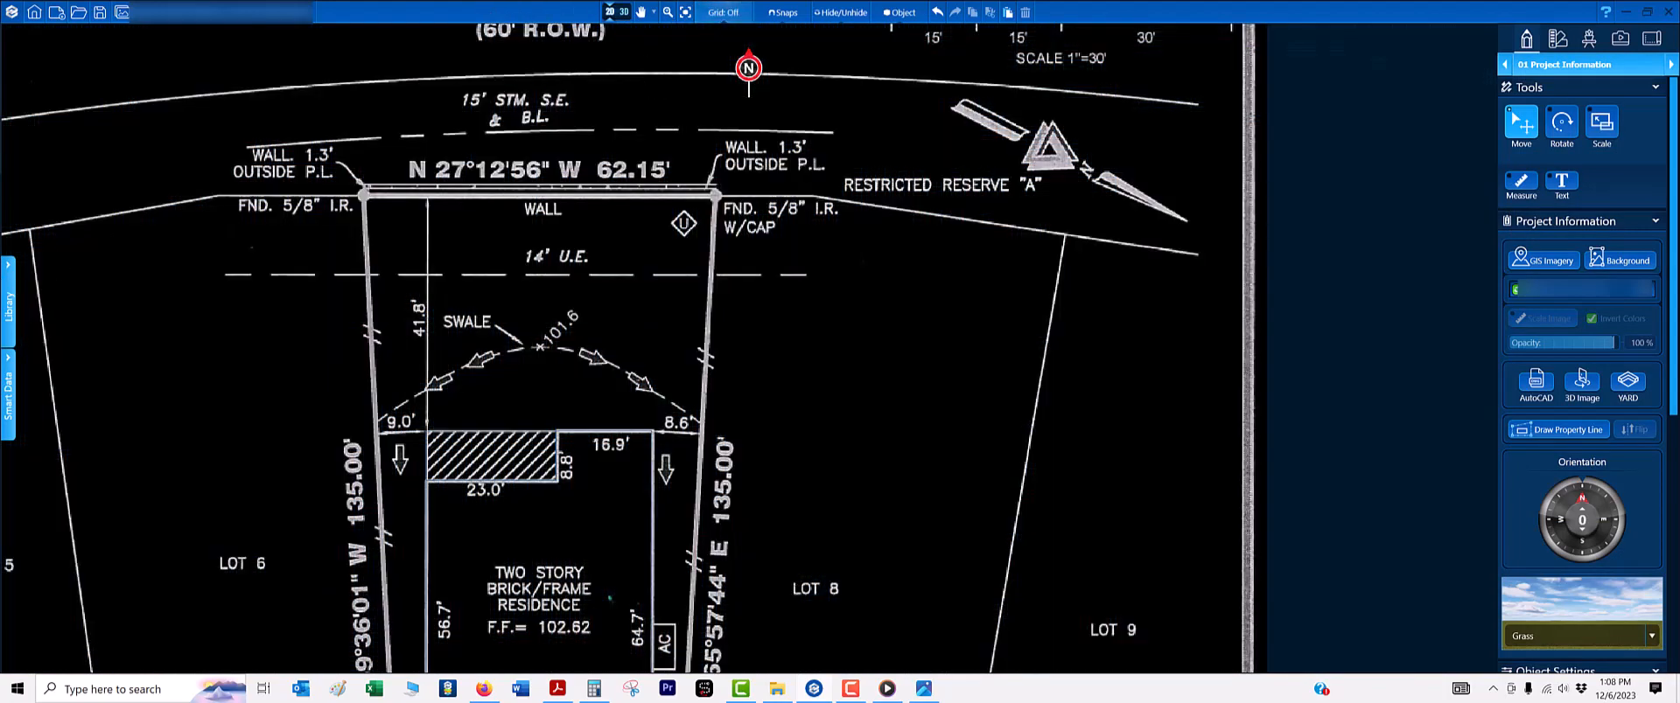
# - Place the North Arrow from the library's House designs over the survey's north symbol and rotate it to match the symbol's direction
pyautogui.click(11, 284)
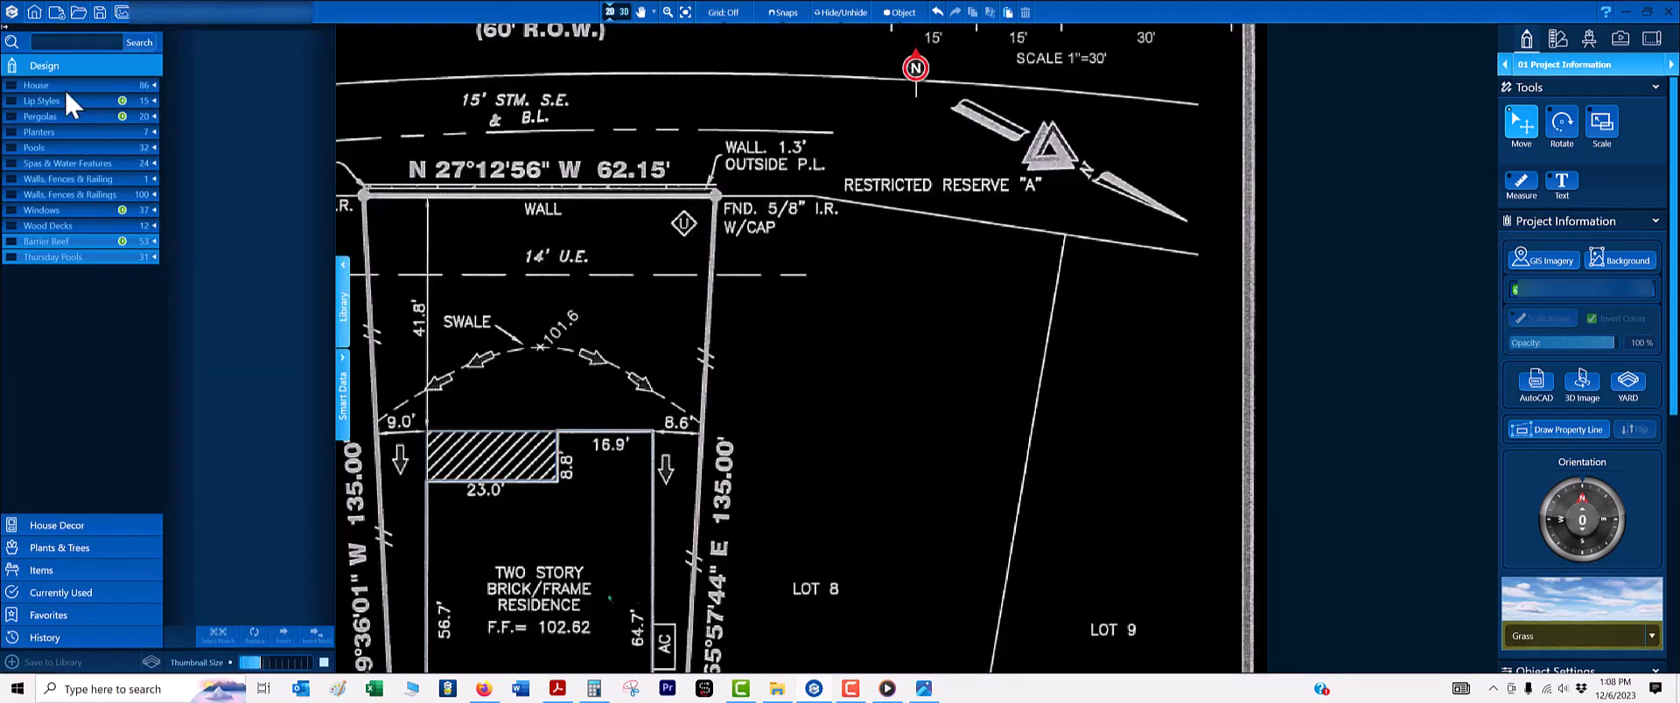
pyautogui.click(61, 129)
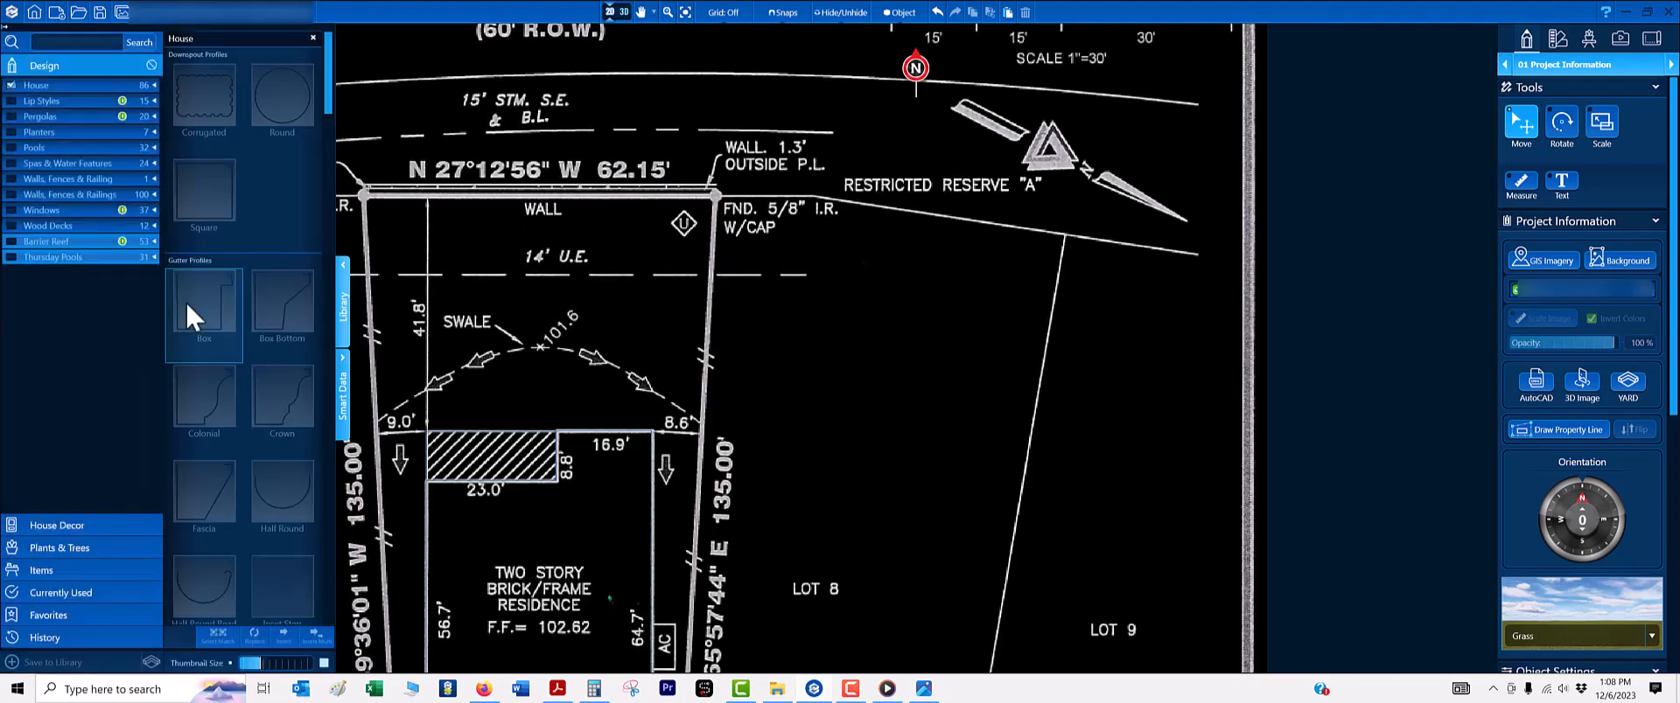
pyautogui.scroll(-10, 224, 401)
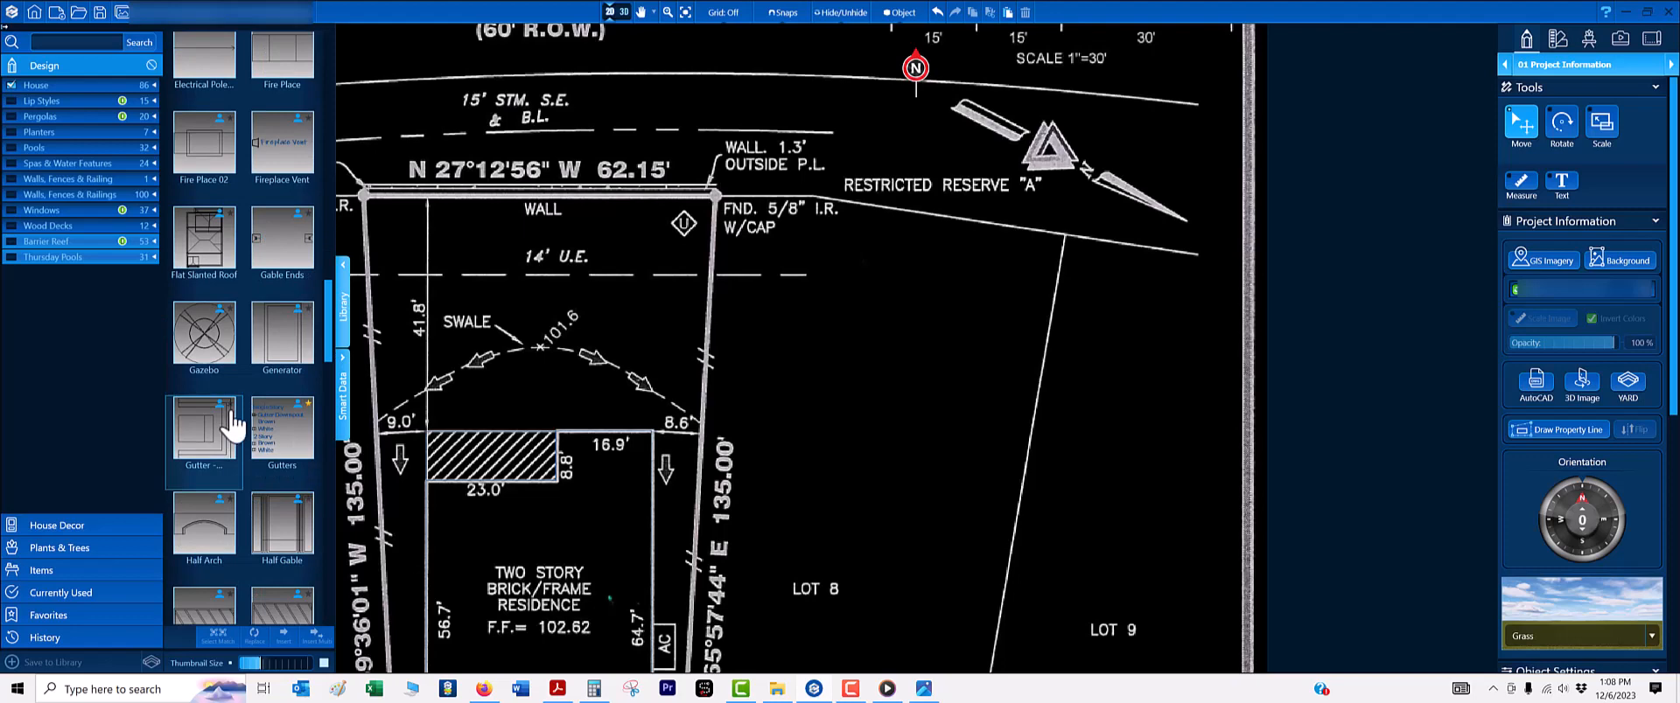
pyautogui.scroll(-5, 275, 489)
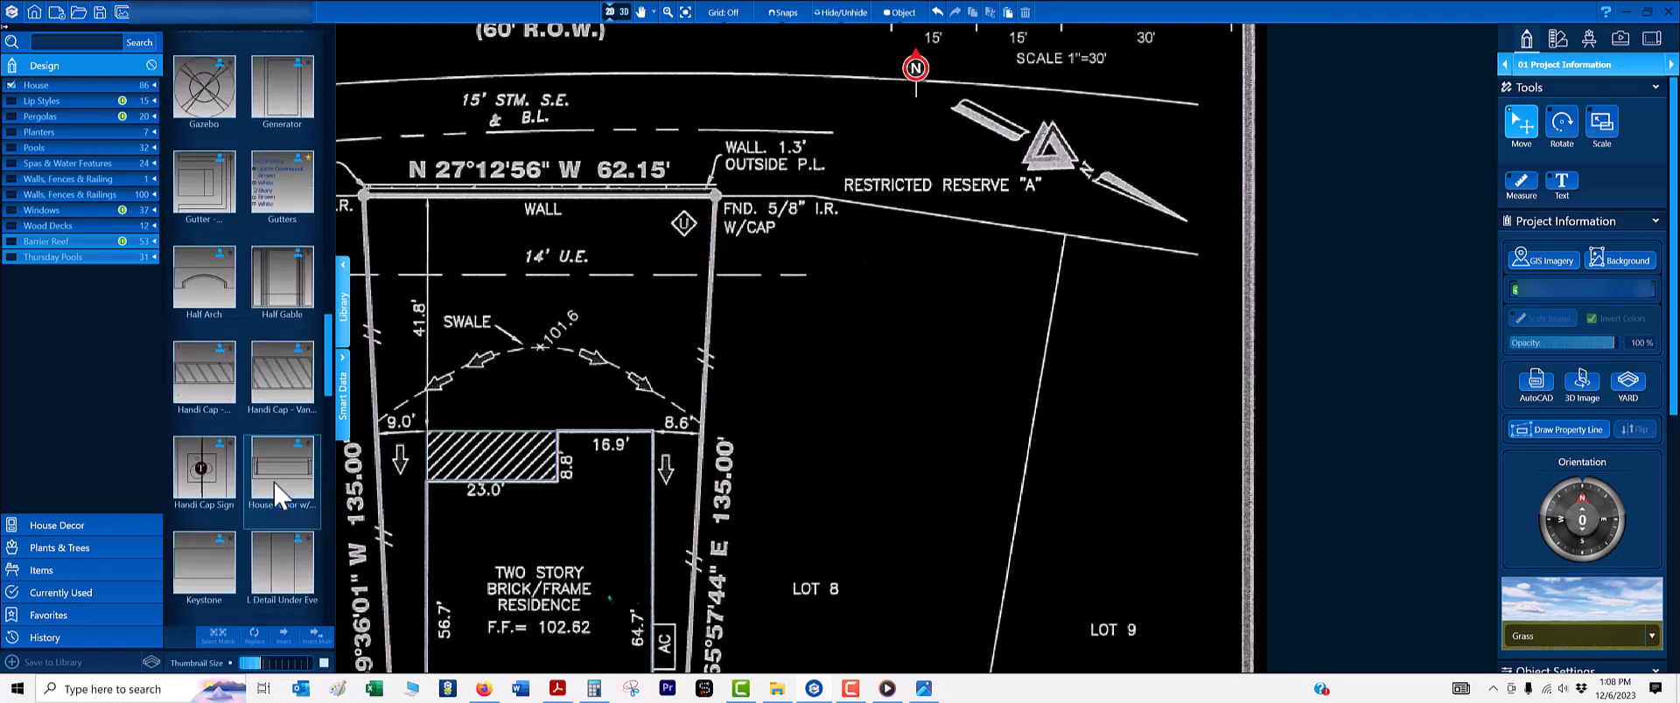
pyautogui.moveTo(199, 537)
pyautogui.mouseDown()
pyautogui.moveTo(919, 362)
pyautogui.moveTo(927, 138)
pyautogui.moveTo(1041, 147)
pyautogui.moveTo(1135, 260)
pyautogui.mouseUp()
pyautogui.scroll(3, 1071, 168)
pyautogui.press('r')
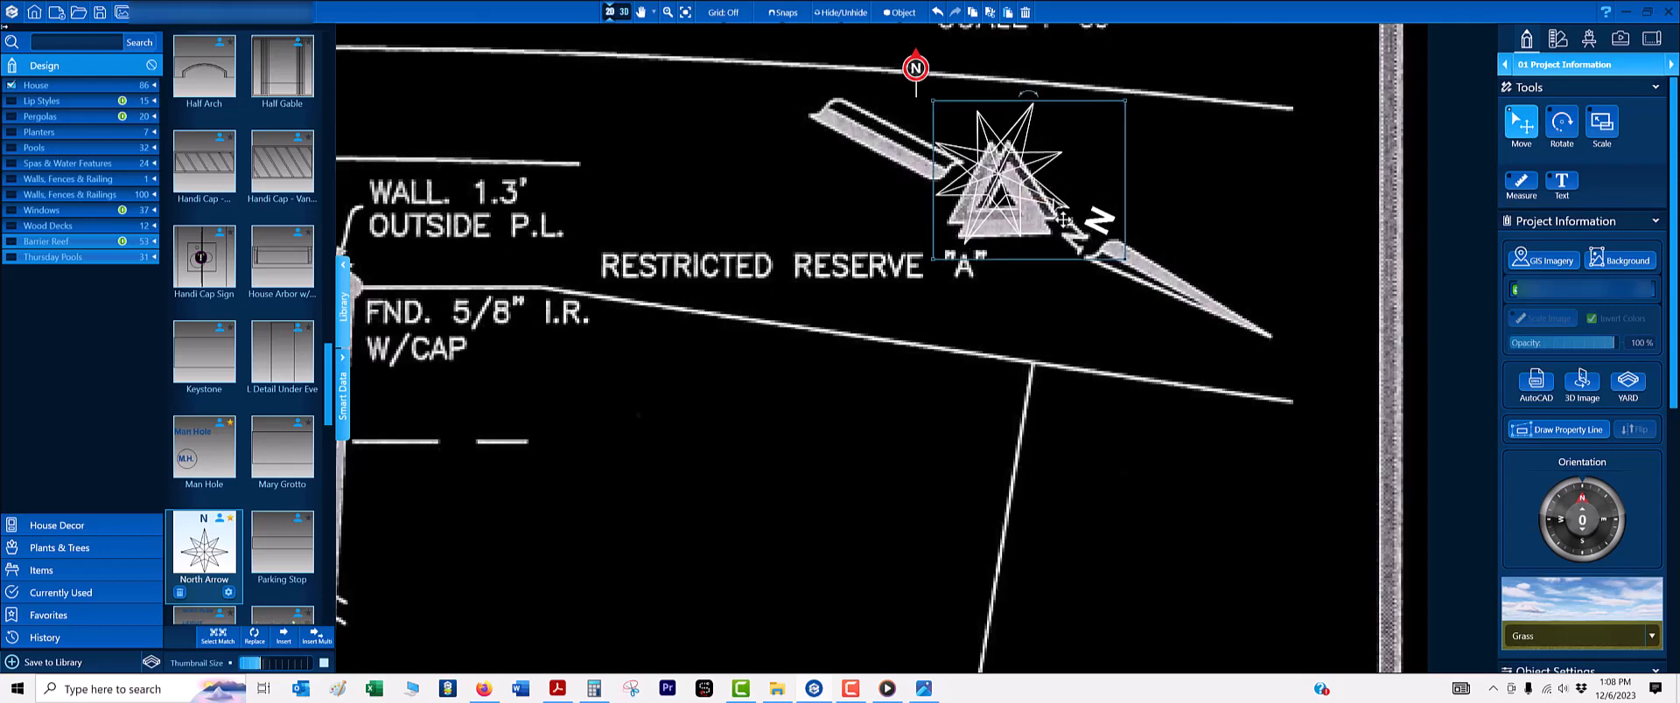
pyautogui.scroll(2, 840, 122)
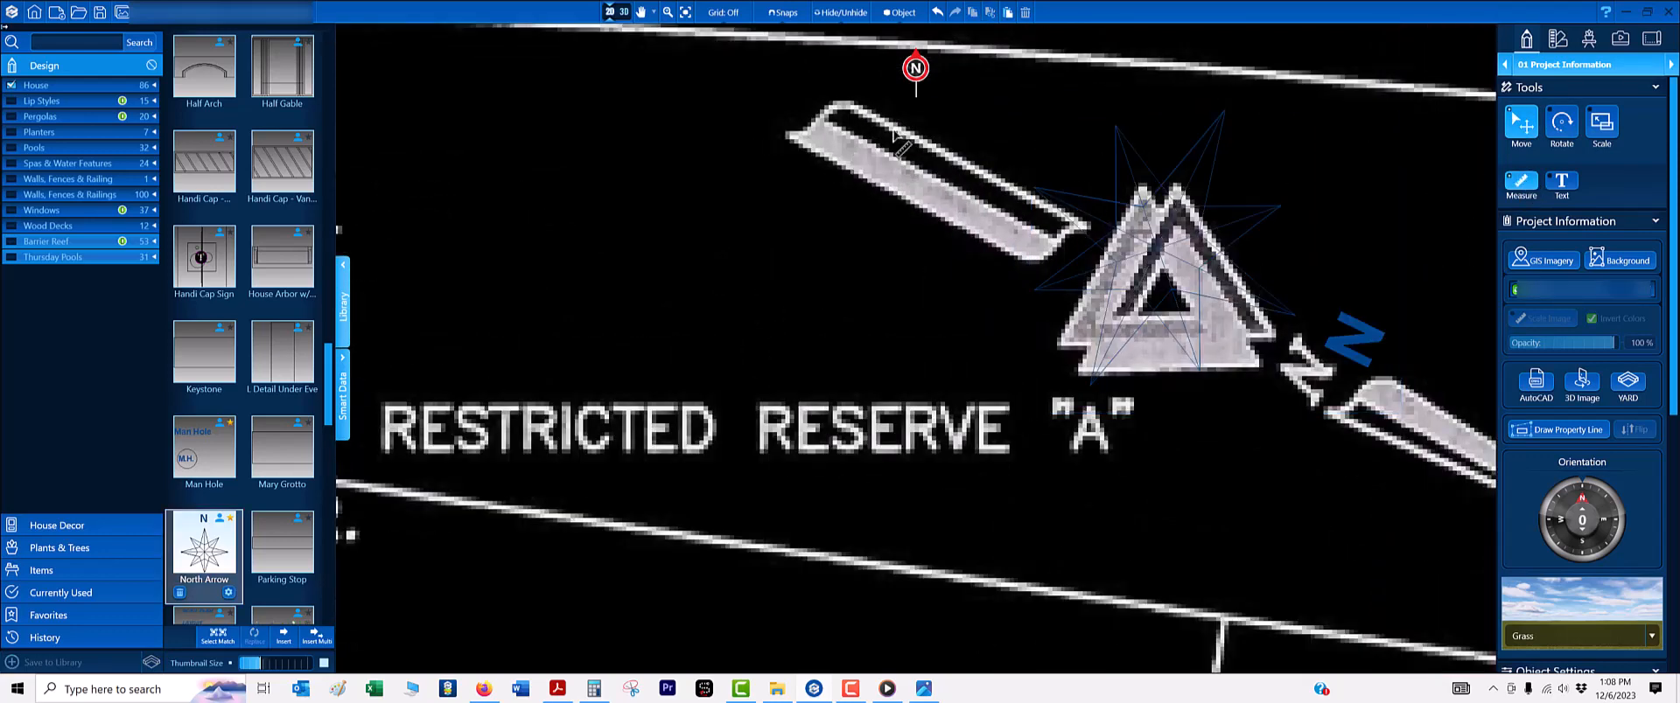
# - Place a measurement line along the full length of the survey's north symbol as a direction reference
pyautogui.click(1521, 182)
pyautogui.scroll(-2, 943, 192)
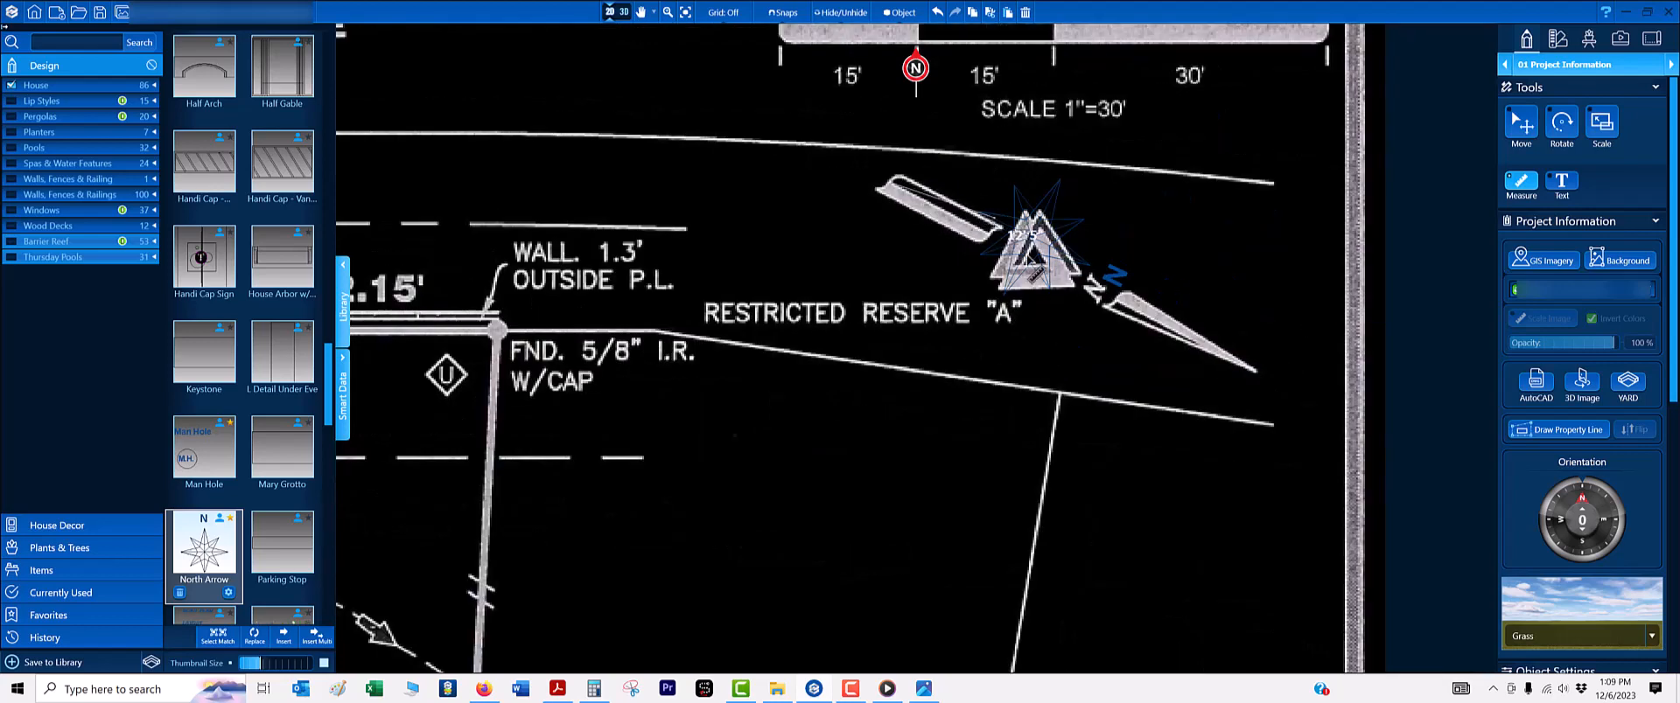
pyautogui.scroll(1, 1139, 322)
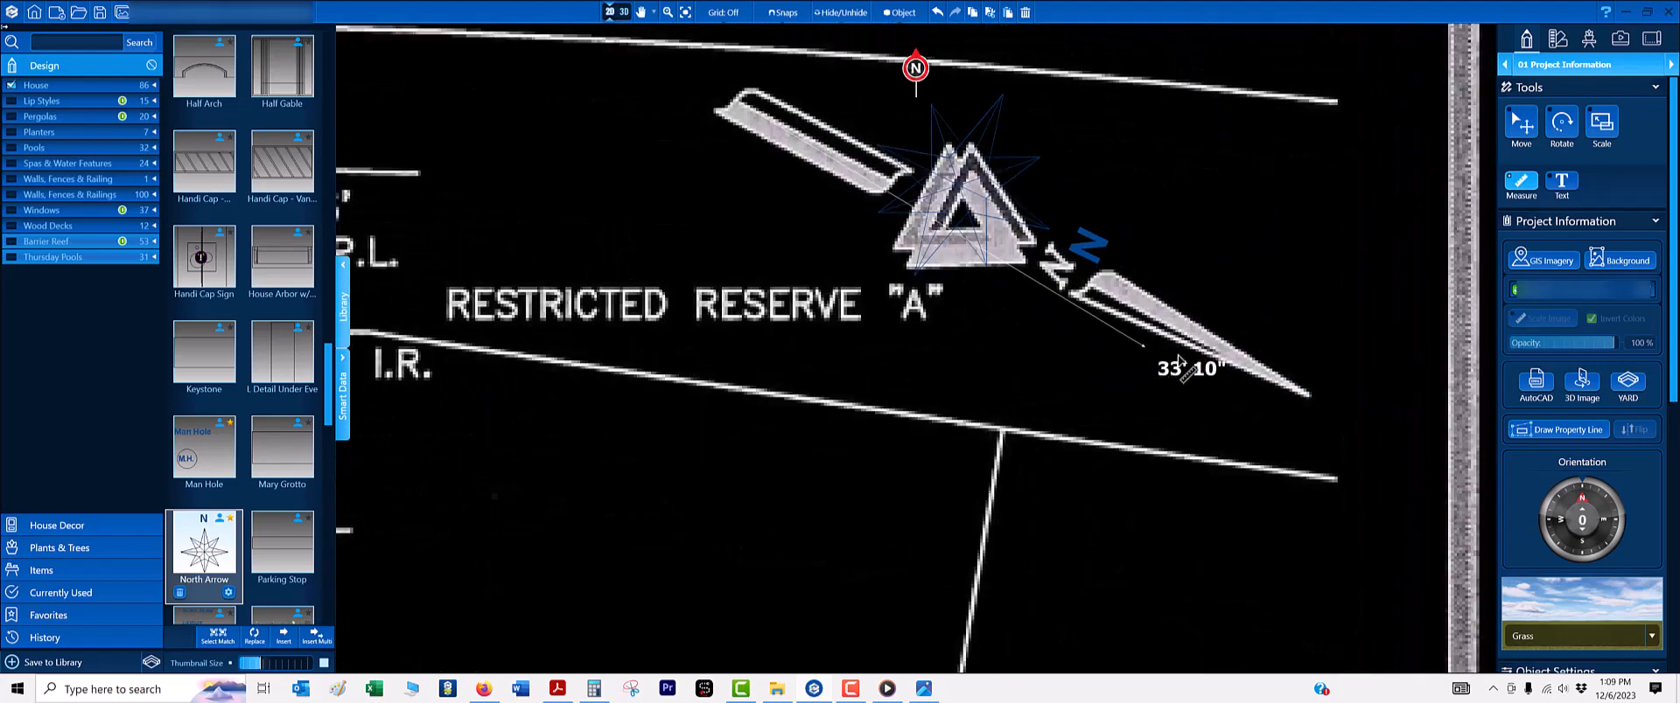
pyautogui.click(1310, 402)
pyautogui.scroll(3, 918, 237)
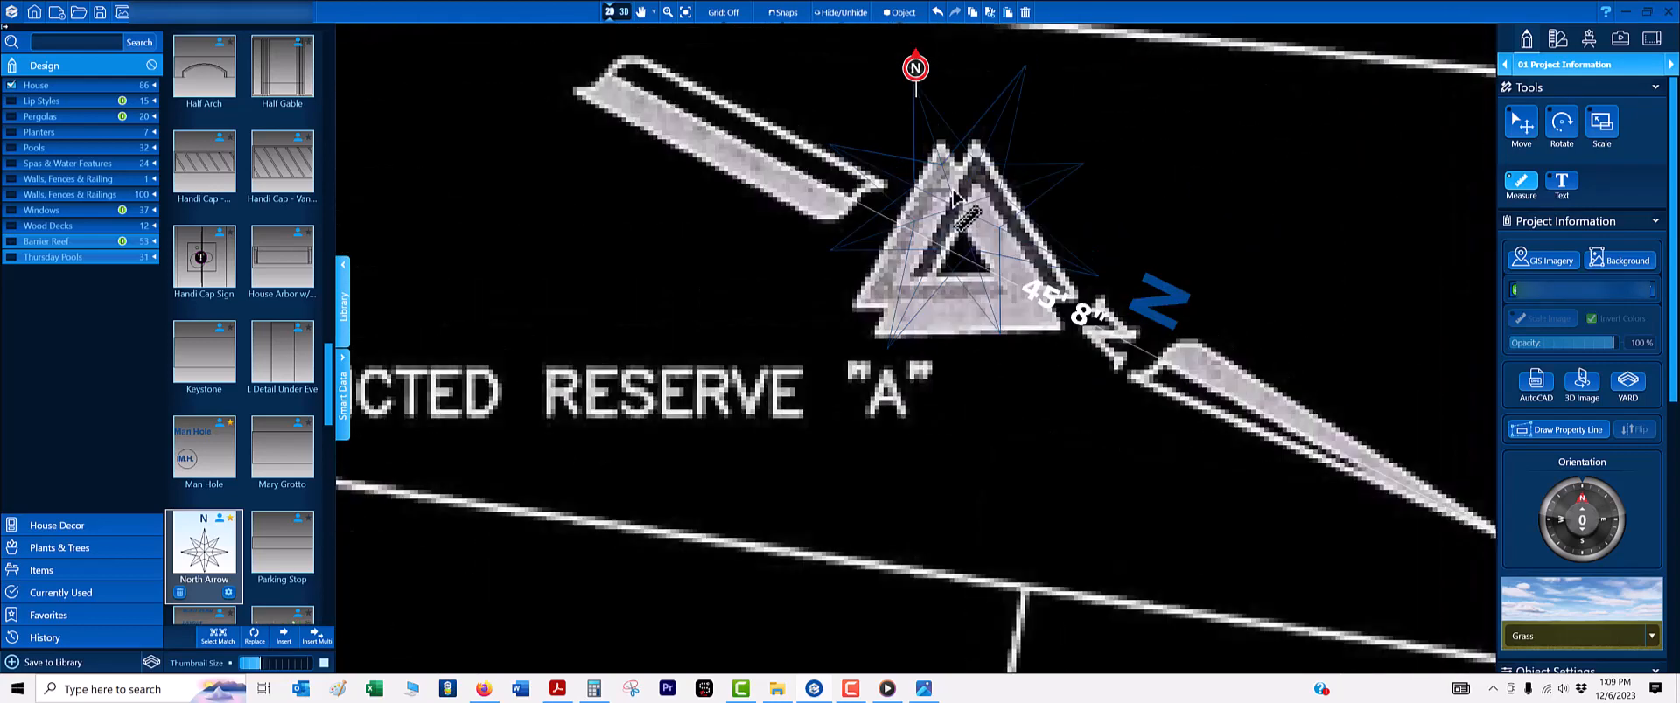
# - Fine-tune the North Arrow's rotation and position so its north point lines up with the measurement line
pyautogui.click(957, 285)
pyautogui.moveTo(956, 284); pyautogui.dragTo(950, 300)
pyautogui.scroll(5, 971, 319)
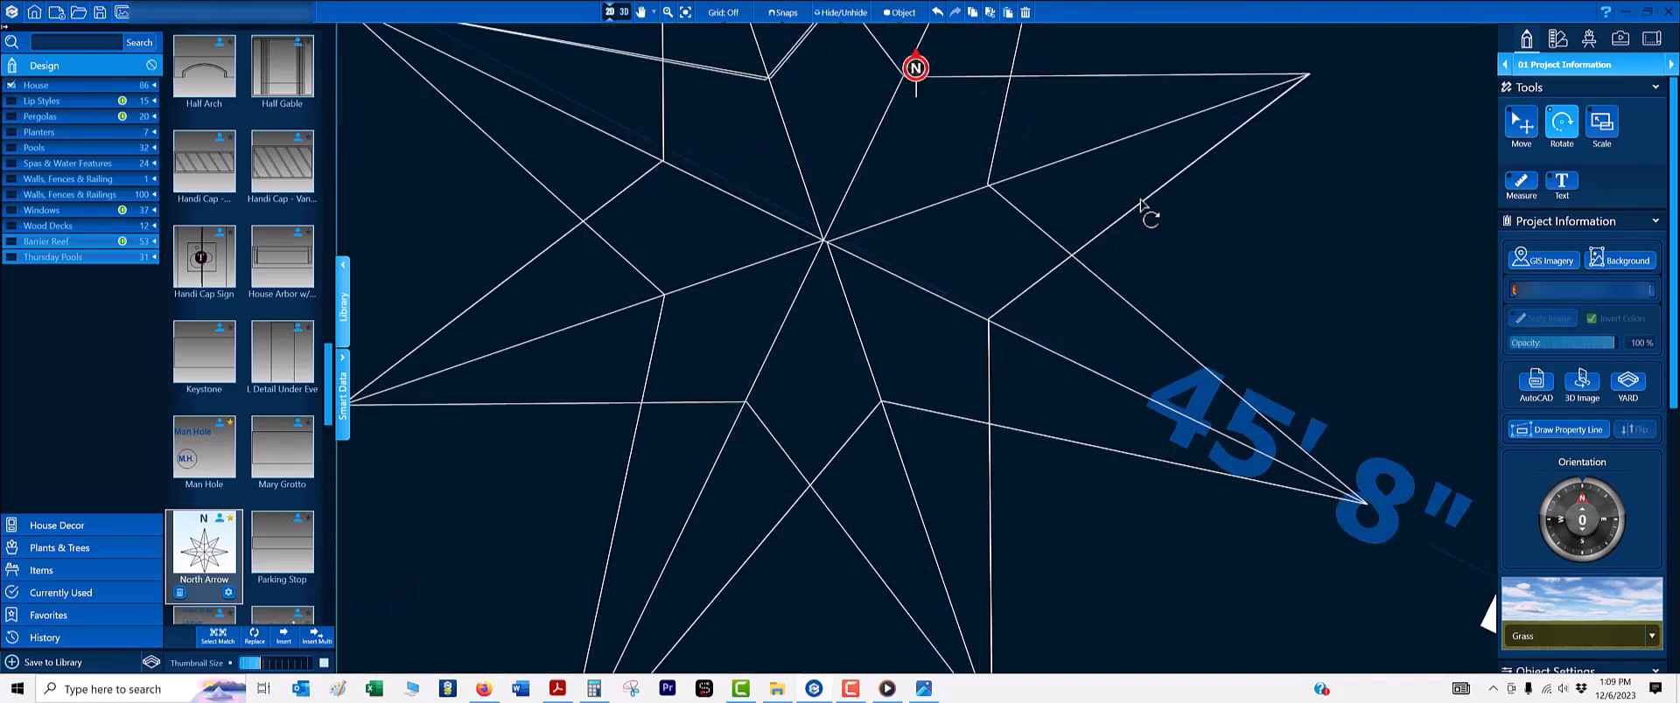
pyautogui.moveTo(1151, 214); pyautogui.dragTo(1150, 205)
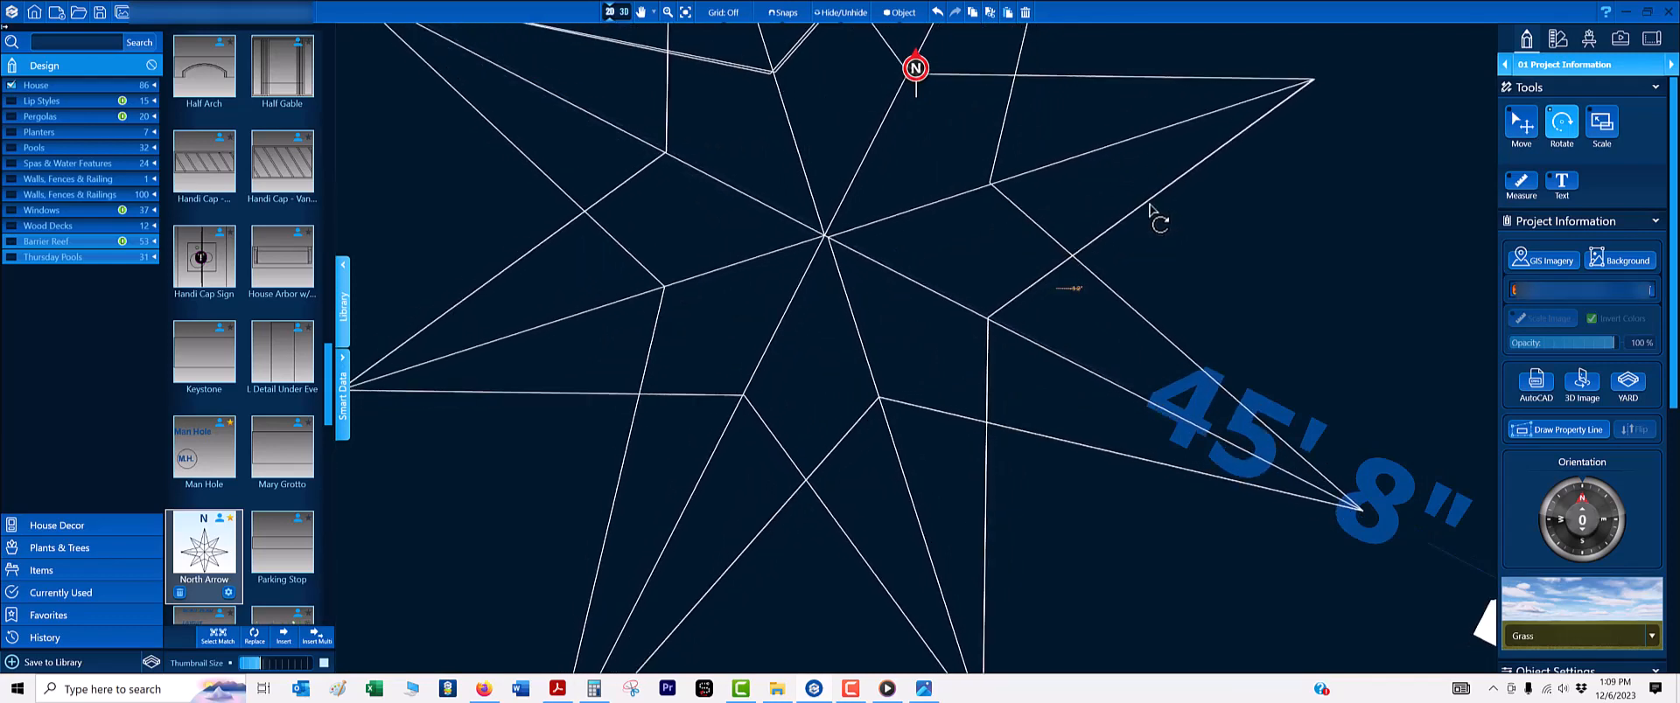
pyautogui.moveTo(956, 210); pyautogui.dragTo(1197, 343)
pyautogui.scroll(-5, 1200, 349)
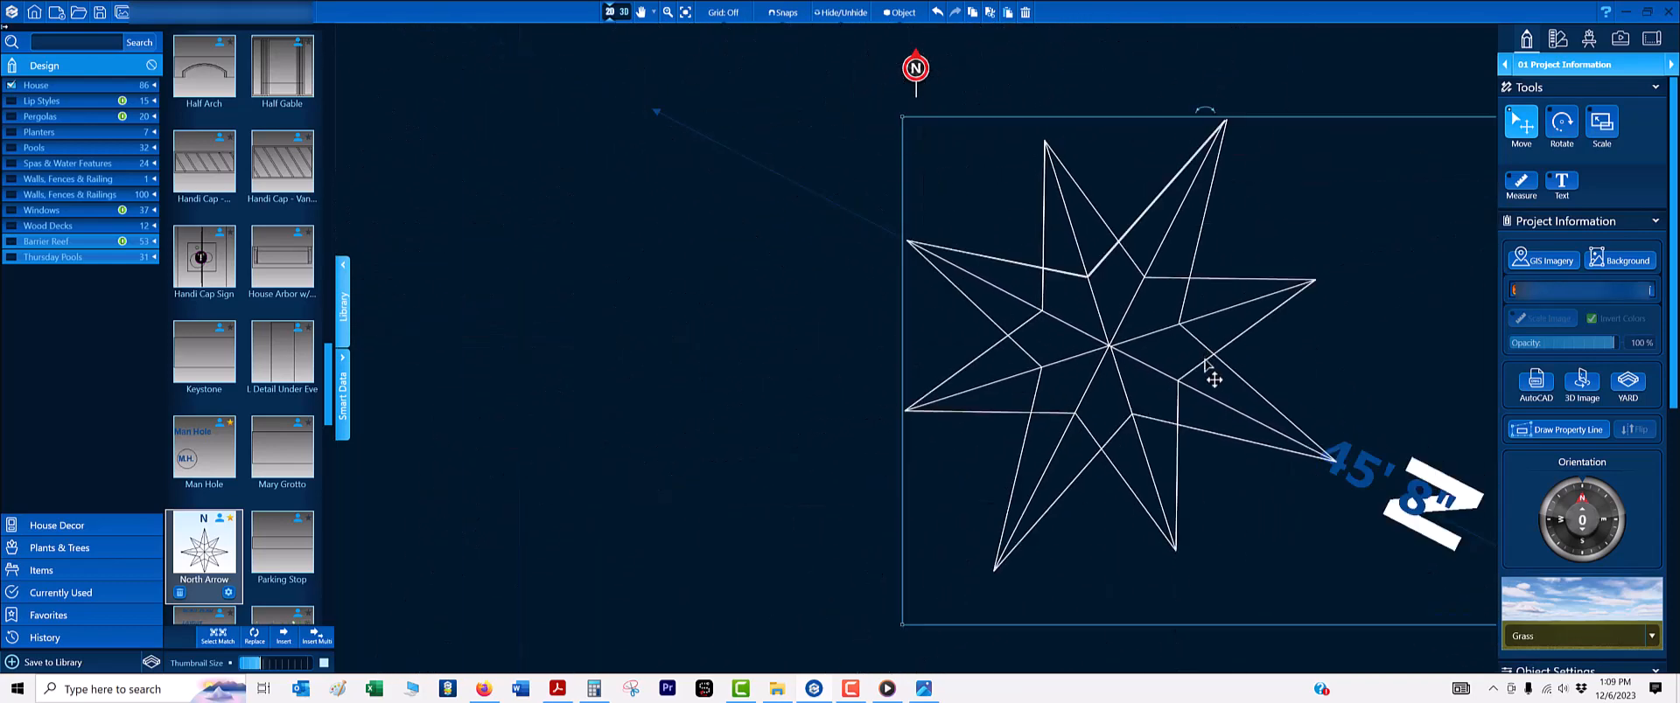
# - Scale the North Arrow up until it extends far beyond the house outline
pyautogui.press('s')
pyautogui.moveTo(1111, 394); pyautogui.dragTo(1097, 424)
pyautogui.scroll(-5, 1012, 480)
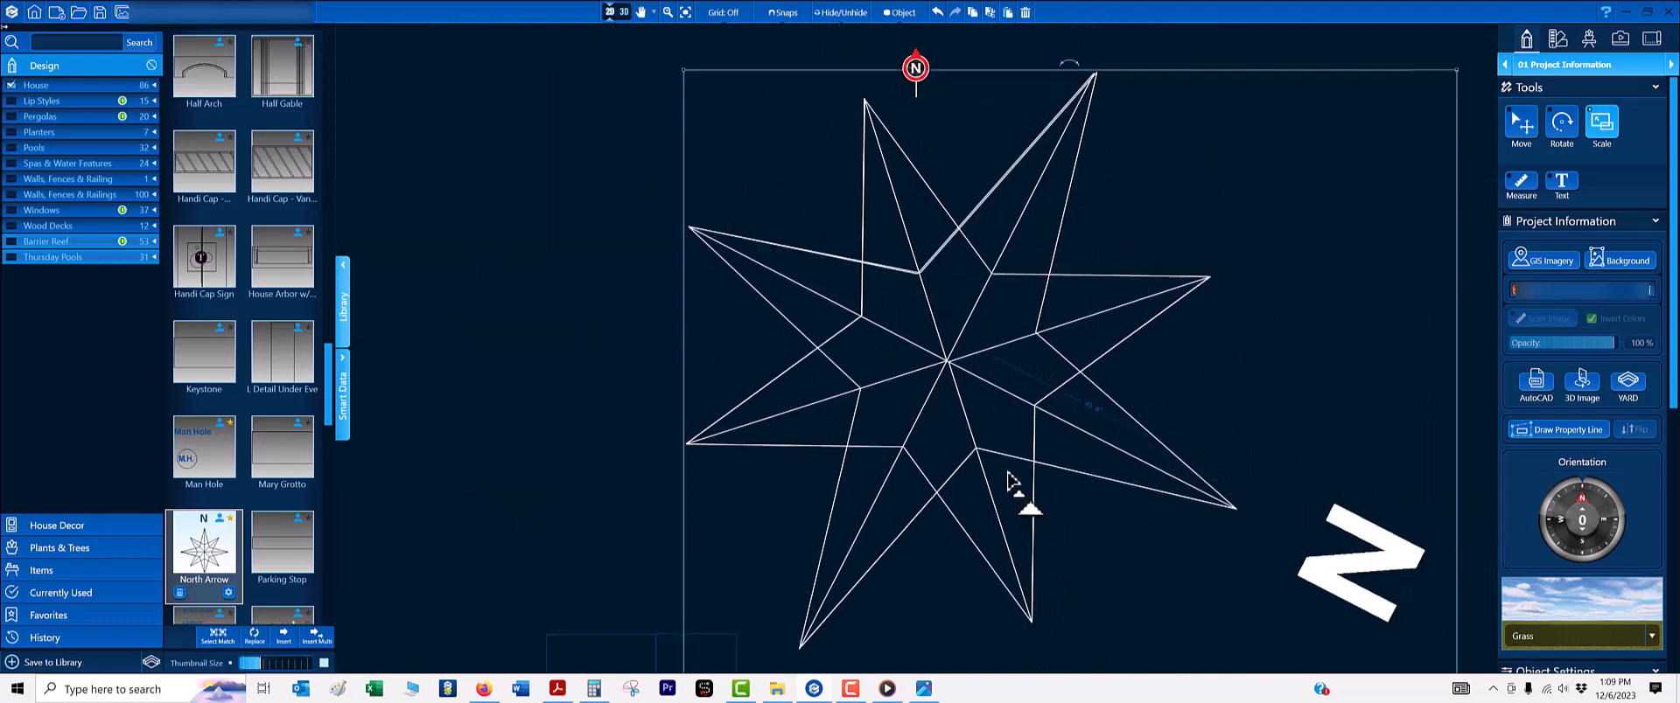
pyautogui.scroll(8, 1038, 254)
pyautogui.scroll(-3, 1038, 372)
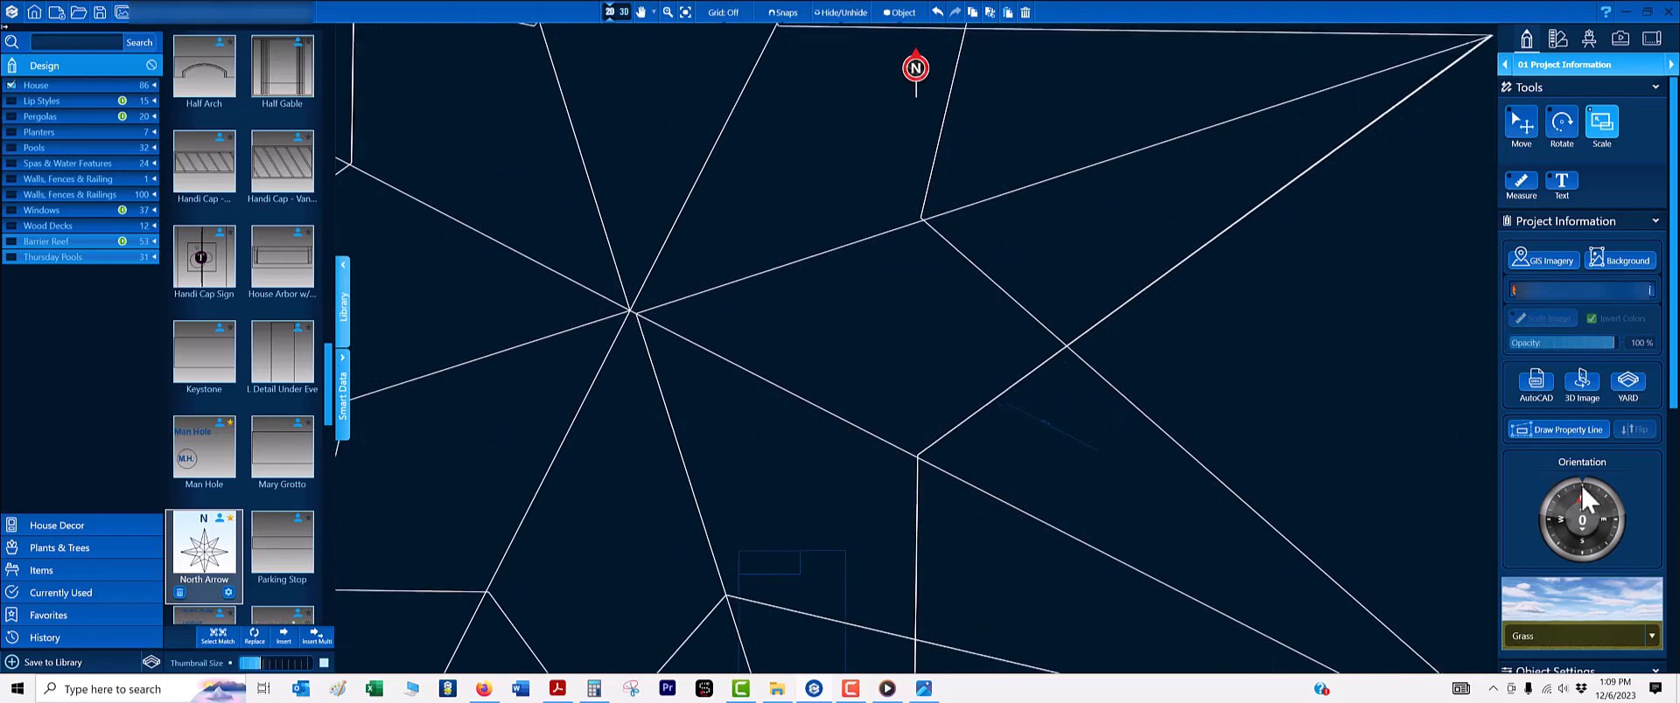
# - Set the project orientation to 118 and shift the enlarged North Arrow so its north line meets the compass marker
pyautogui.moveTo(1586, 493); pyautogui.dragTo(1621, 550)
pyautogui.moveTo(1304, 484)
pyautogui.mouseDown(button='middle')
pyautogui.moveTo(1047, 327)
pyautogui.moveTo(1197, 357)
pyautogui.mouseUp(button='middle')
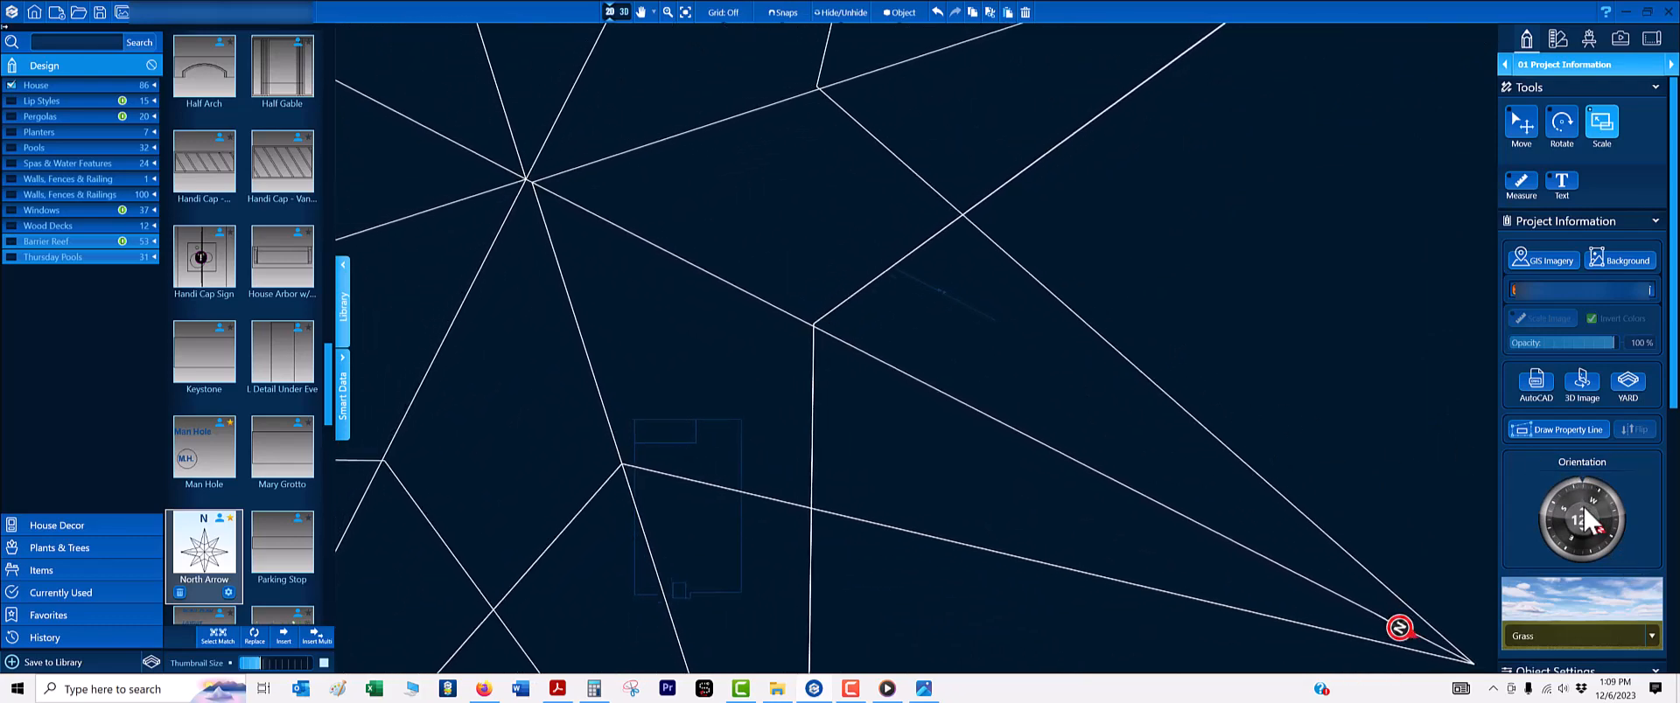
pyautogui.moveTo(1586, 522); pyautogui.dragTo(1585, 532)
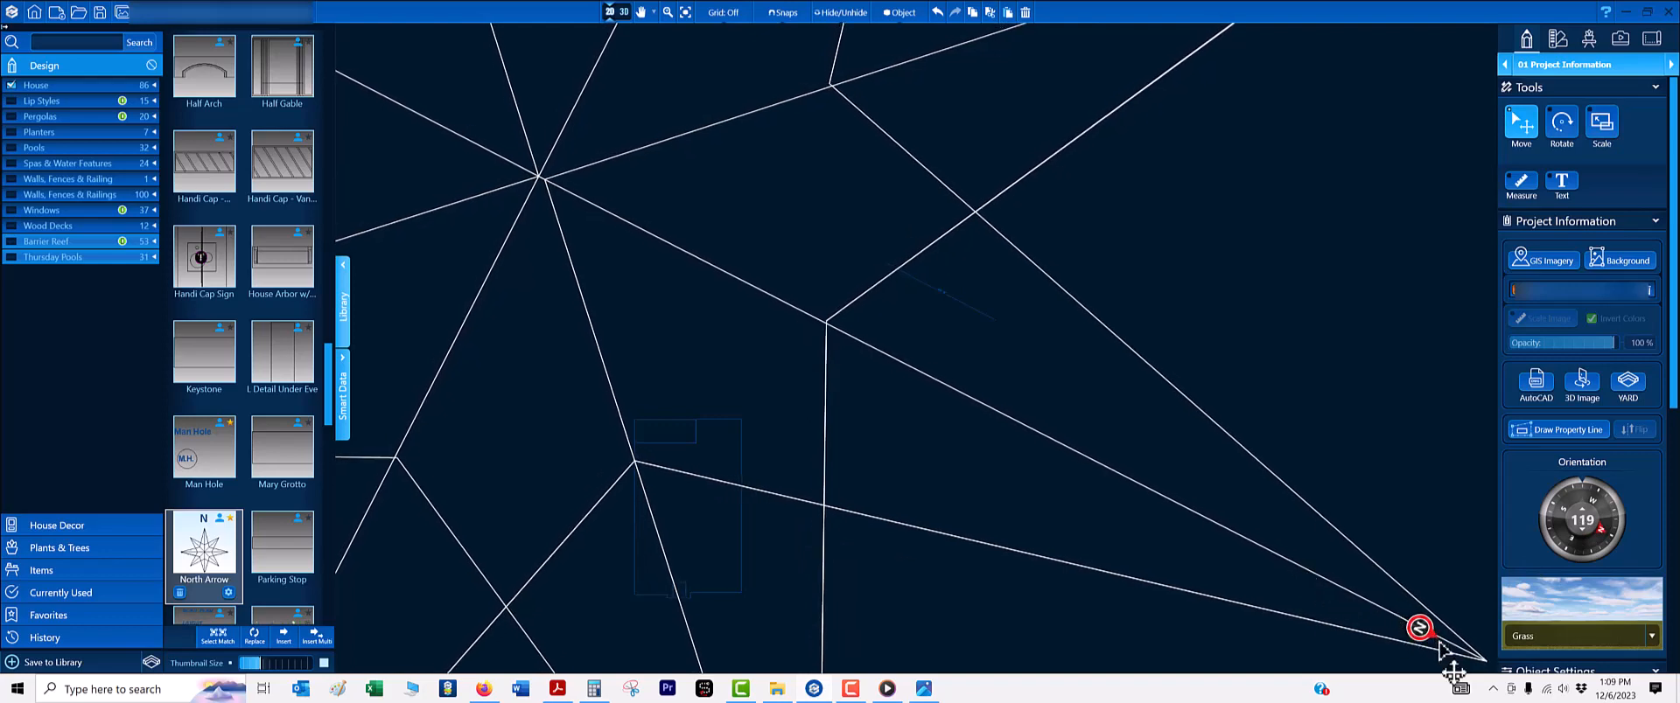
pyautogui.click(1582, 529)
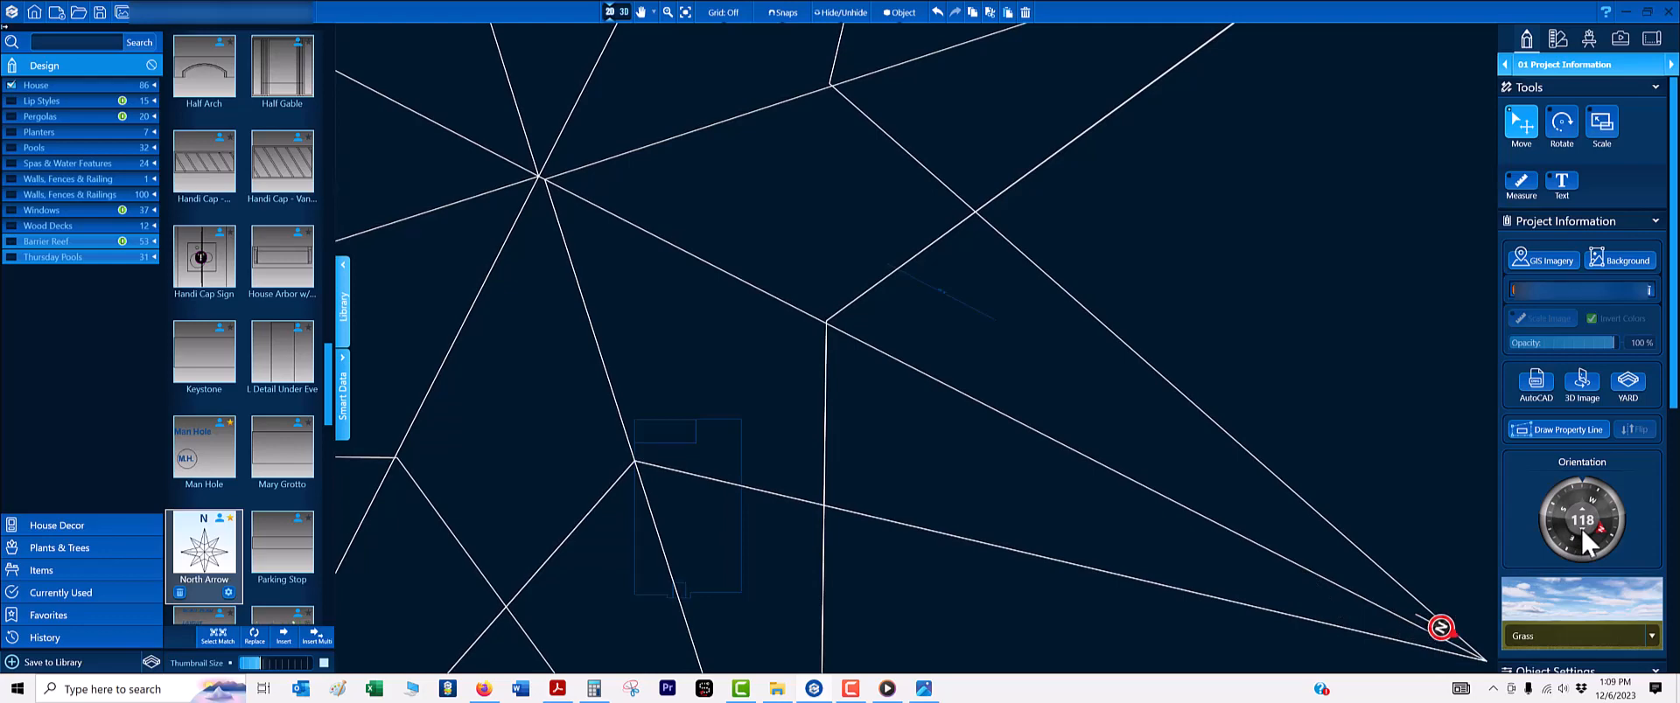
pyautogui.moveTo(1346, 589); pyautogui.dragTo(1374, 606)
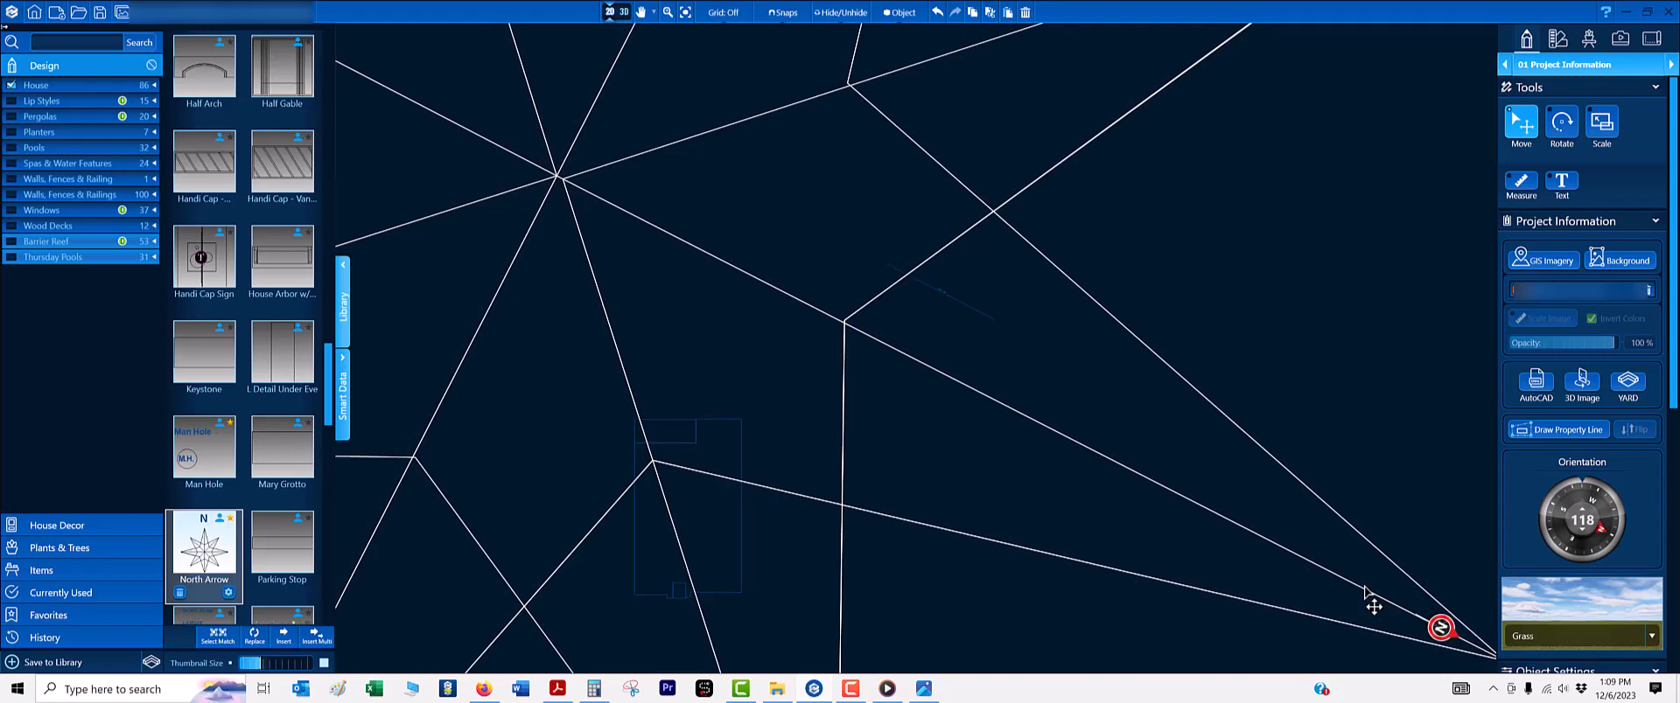
# - Scale the enlarged North Arrow down to a small symbol inside the house outline and deselect it
pyautogui.press('s')
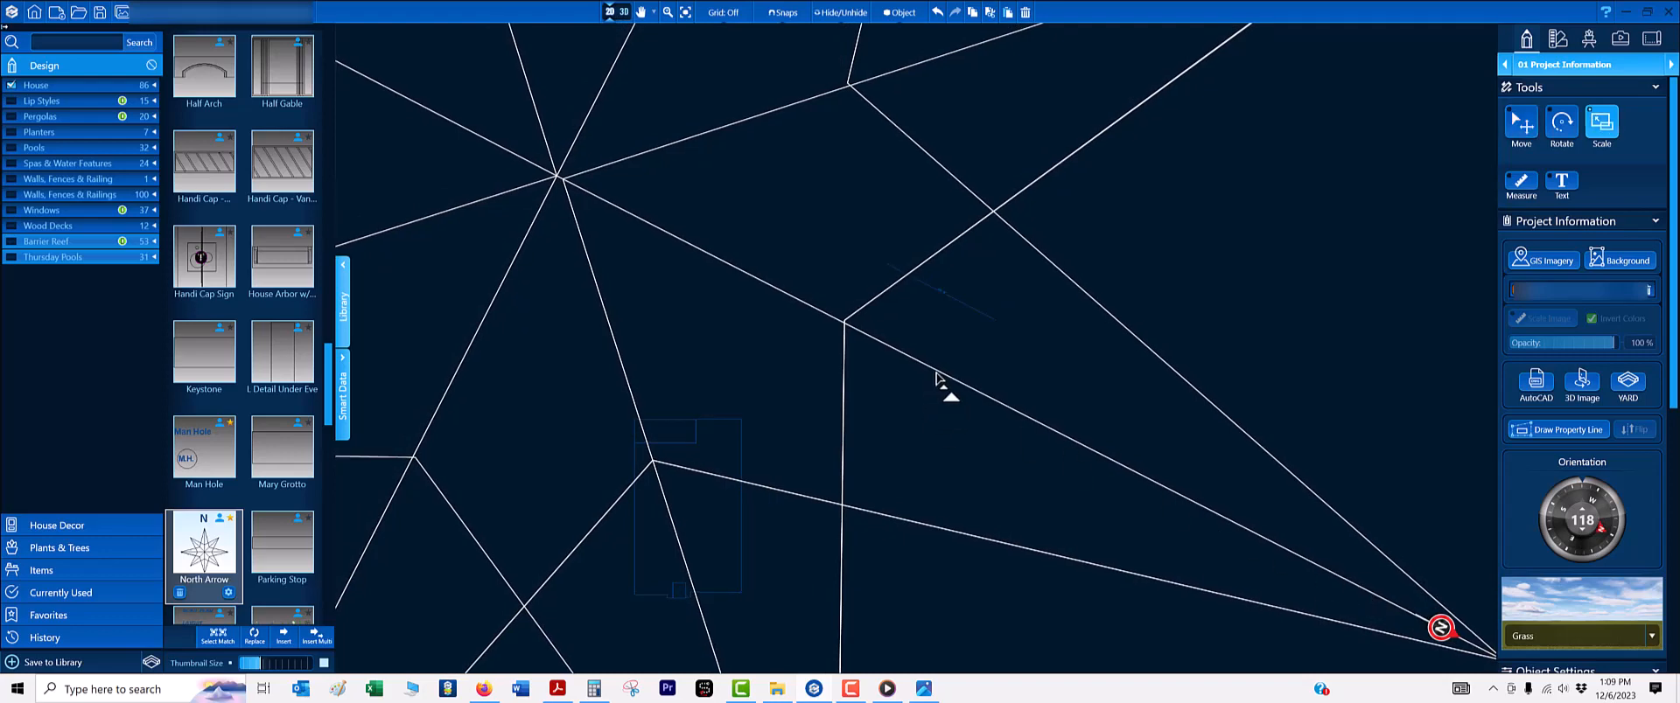
pyautogui.moveTo(936, 372); pyautogui.dragTo(473, 601)
pyautogui.scroll(2, 951, 306)
pyautogui.press('m')
pyautogui.moveTo(493, 585); pyautogui.dragTo(532, 507, button='middle')
pyautogui.click(973, 408)
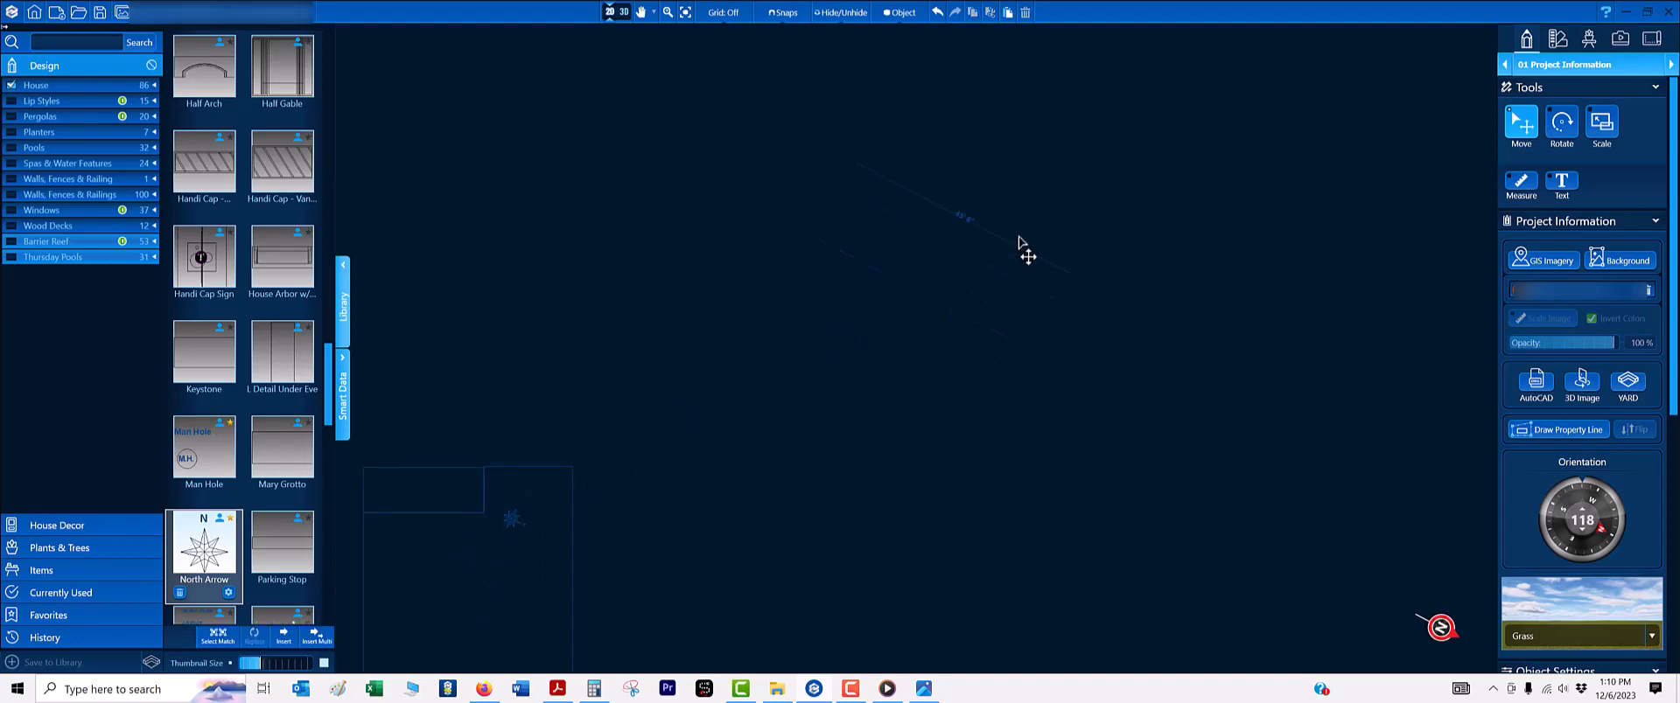
# - Delete the reference measurement line drawn along the survey's north symbol
pyautogui.moveTo(1054, 162); pyautogui.dragTo(930, 297)
pyautogui.scroll(-2, 929, 298)
pyautogui.press('Delete')
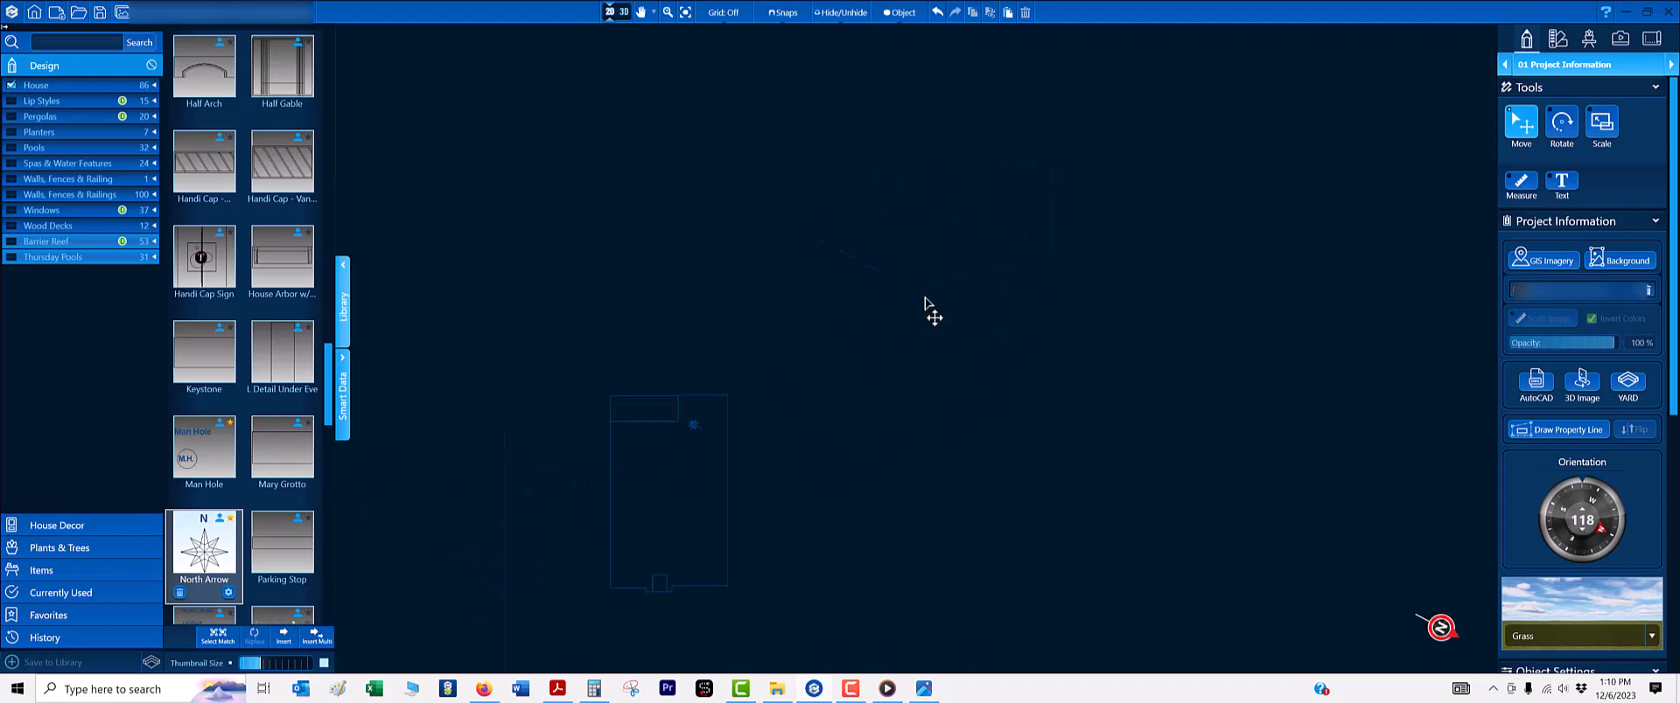
# - Scale the North Arrow down a little more, keeping it inside the house outline beside the rear patio
pyautogui.scroll(-4, 922, 306)
pyautogui.moveTo(869, 274); pyautogui.dragTo(868, 273, button='middle')
pyautogui.scroll(3, 927, 367)
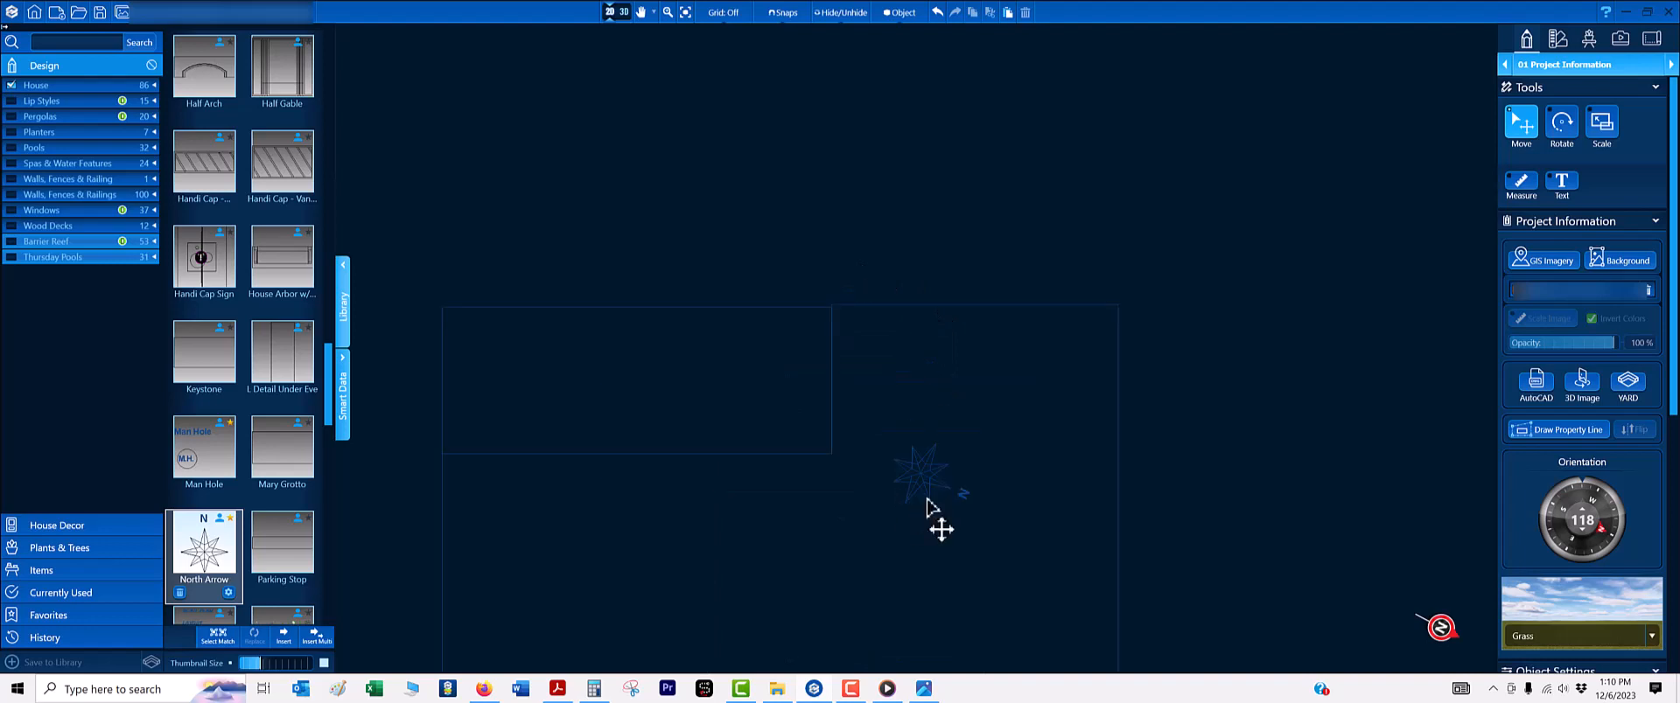
pyautogui.click(927, 490)
pyautogui.scroll(-3, 962, 351)
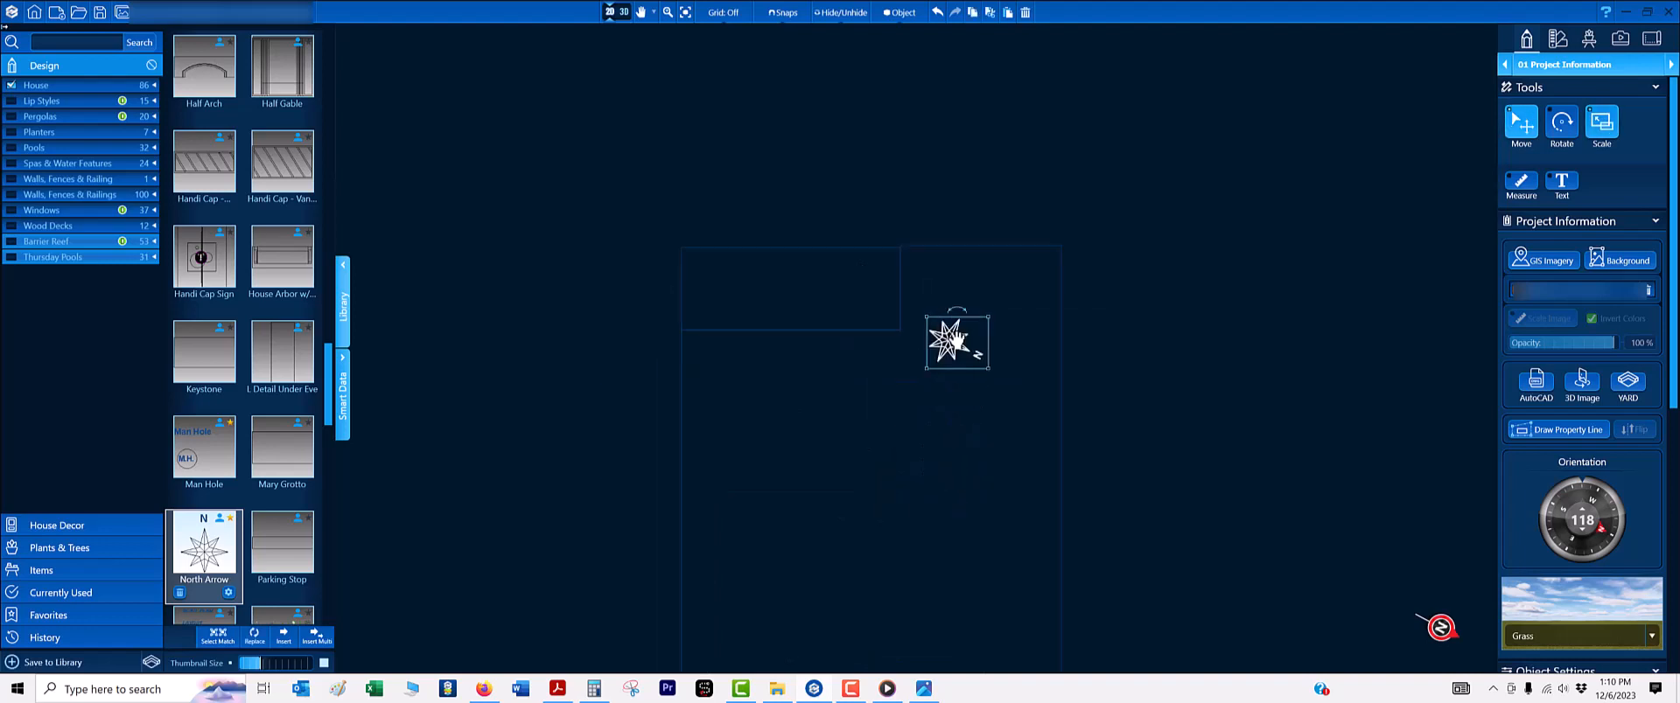
pyautogui.moveTo(952, 328); pyautogui.dragTo(962, 395)
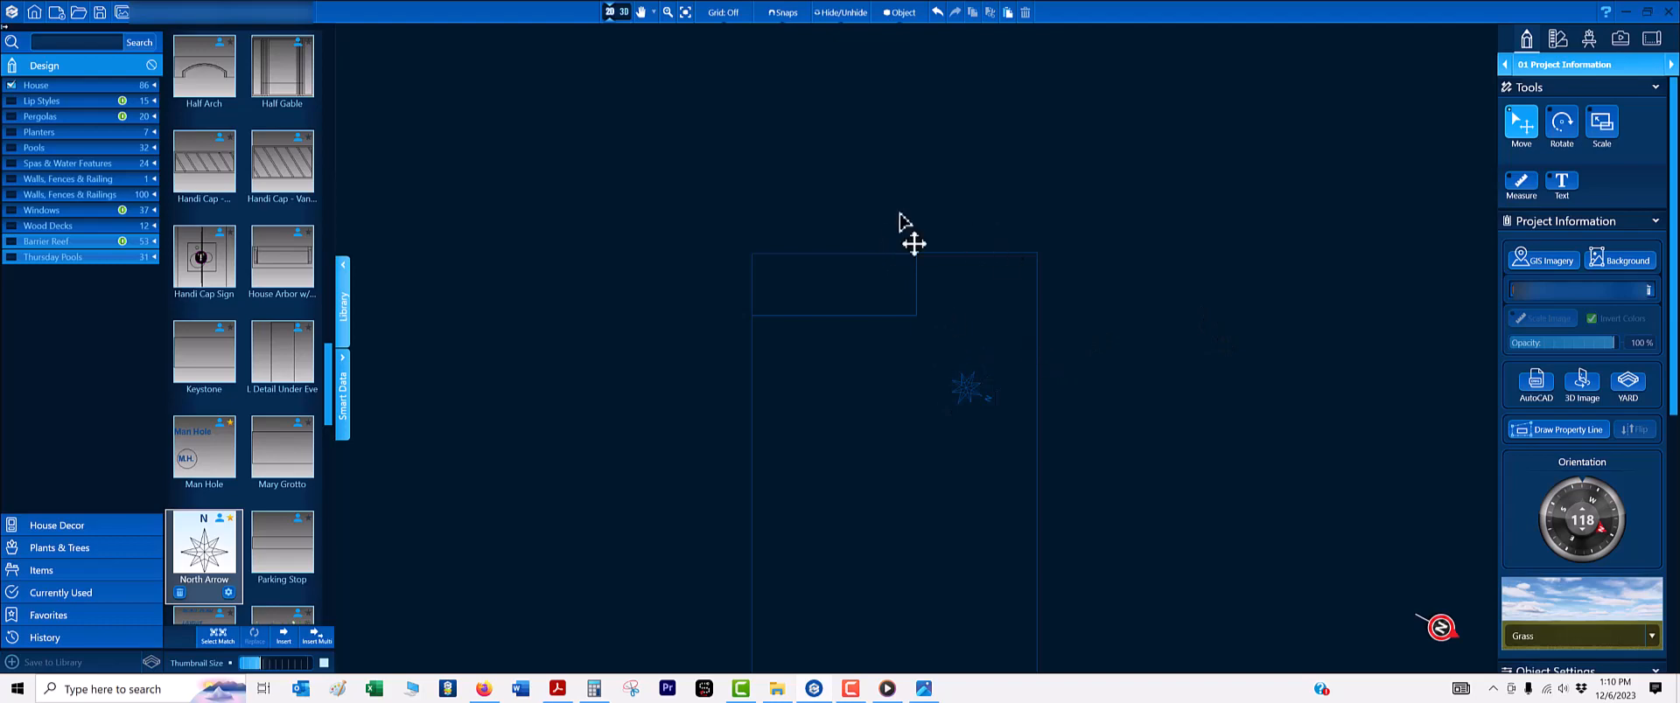
# - Show the survey image behind the whole house plan again
pyautogui.scroll(-3, 910, 238)
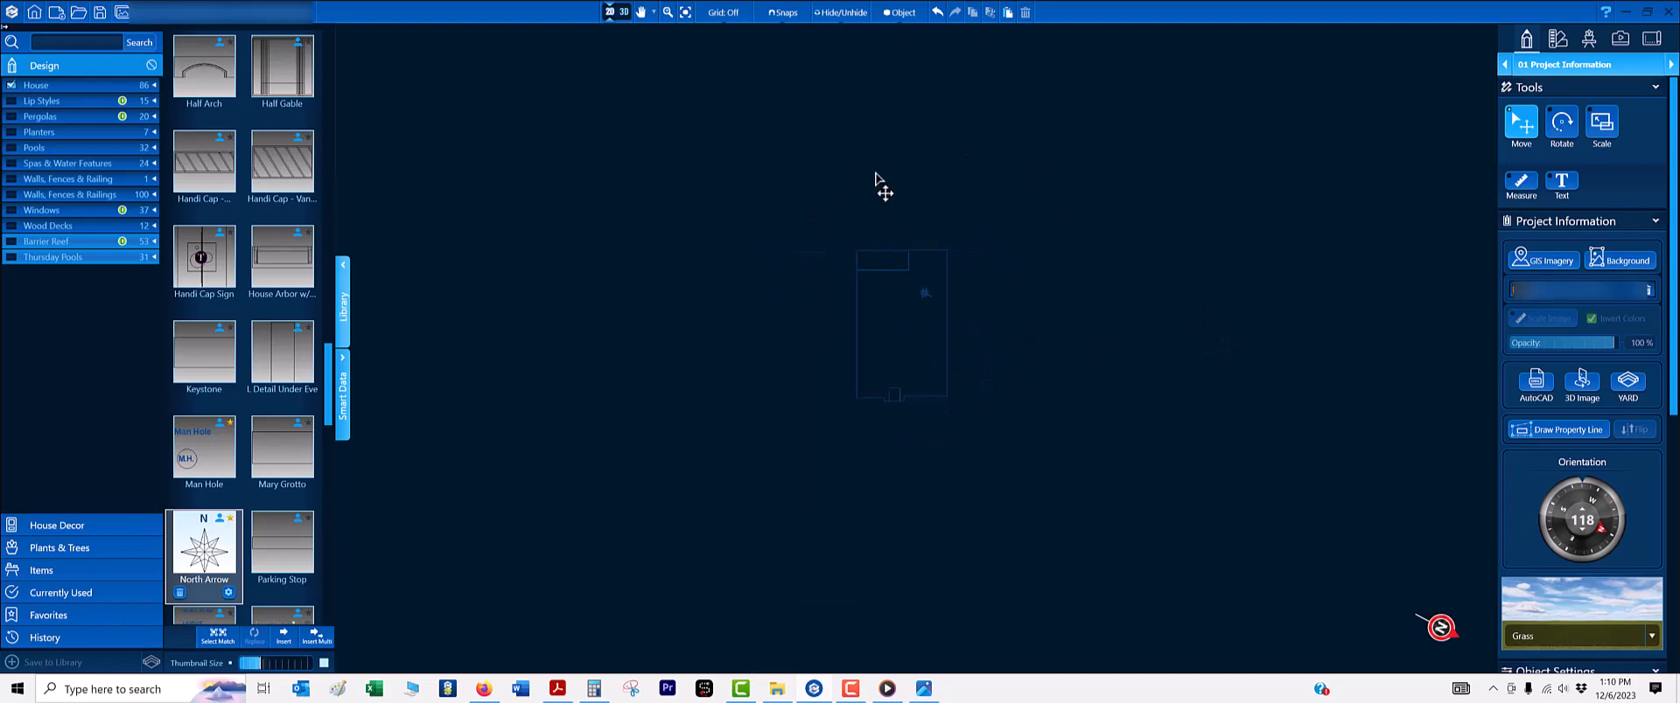
pyautogui.press('b')
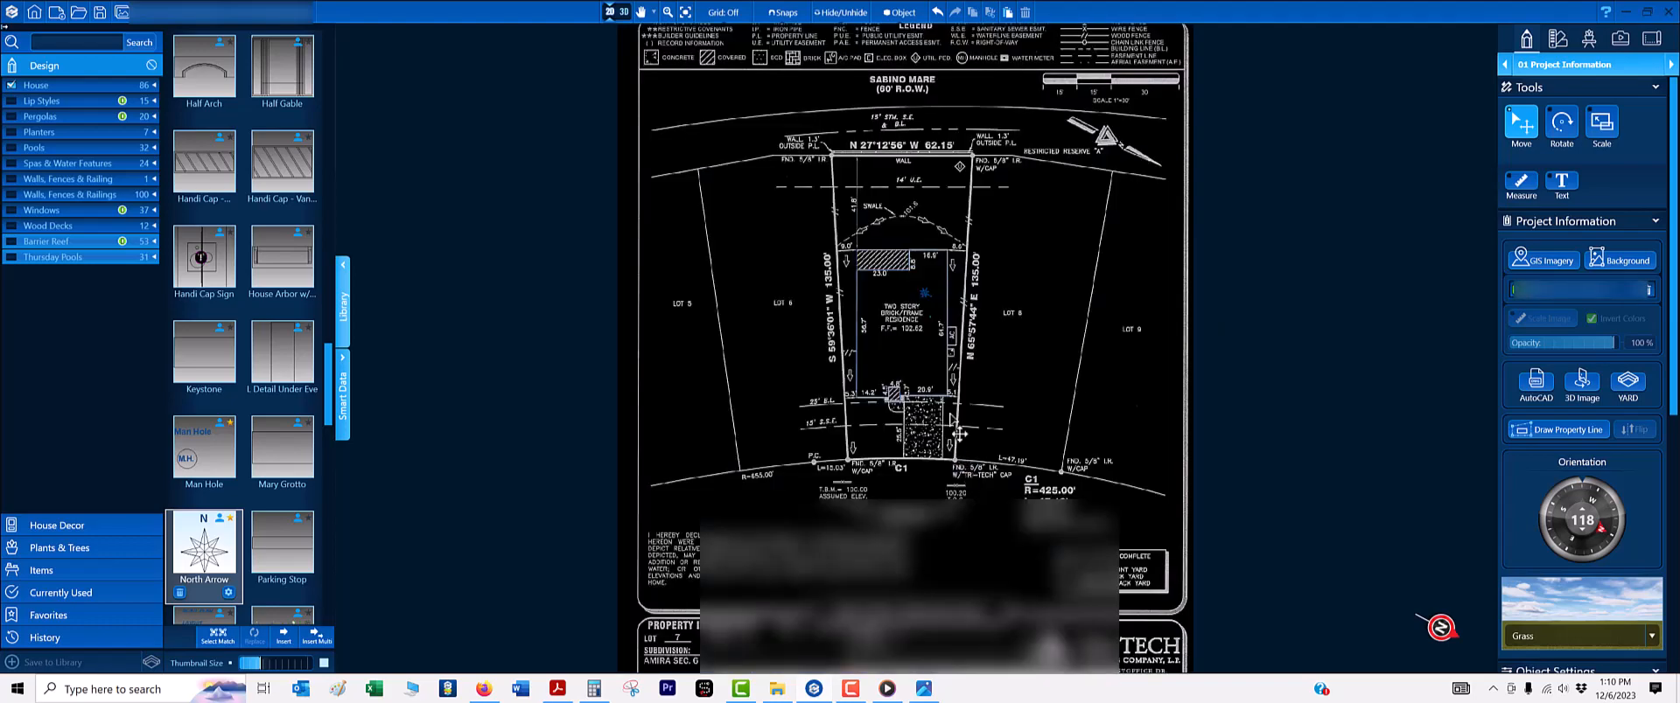
pyautogui.scroll(-2, 939, 388)
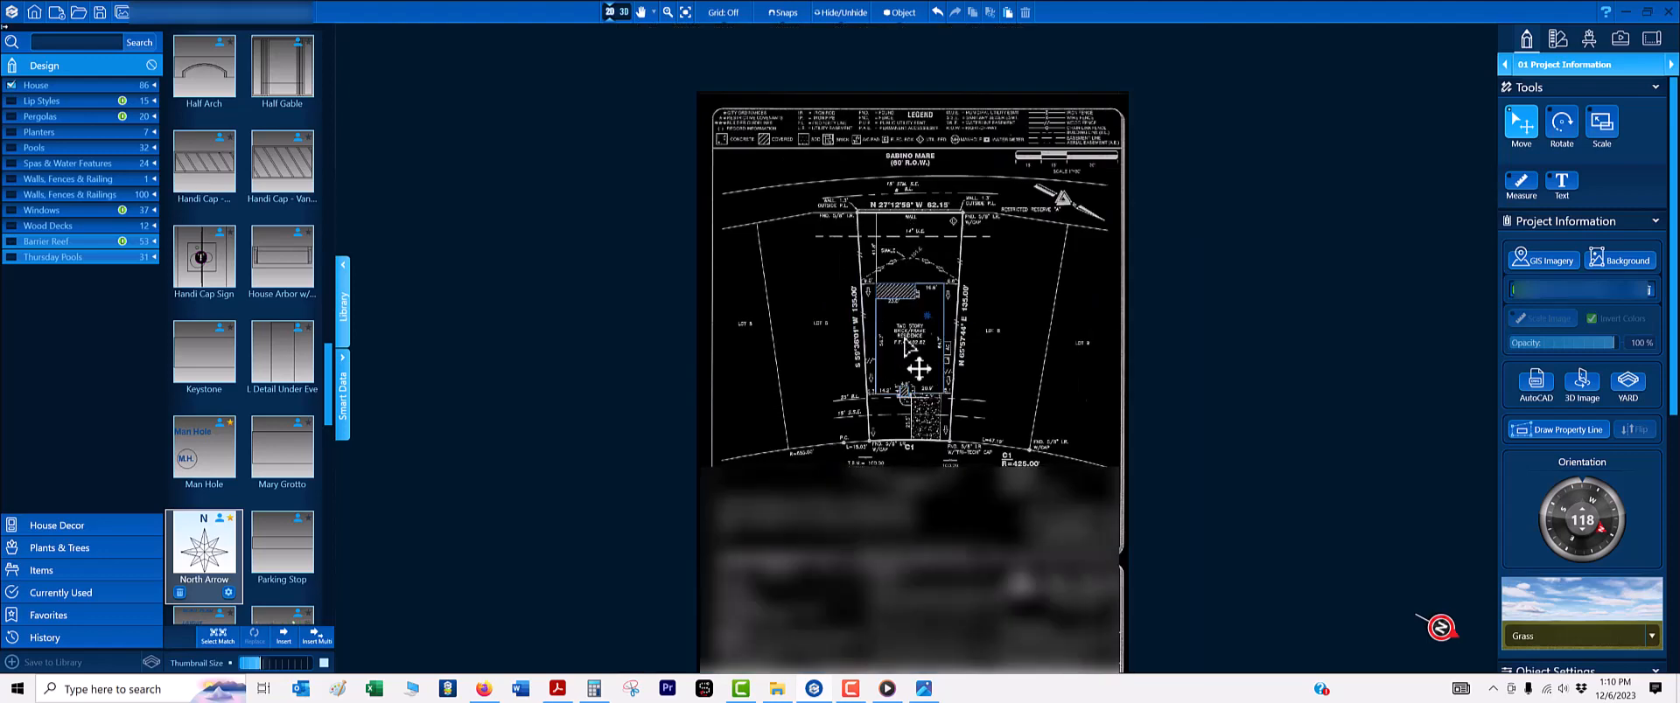
# - Hide the survey image, reposition the North Arrow inside the house outline beside the rear patio, and deselect it
pyautogui.scroll(3, 889, 273)
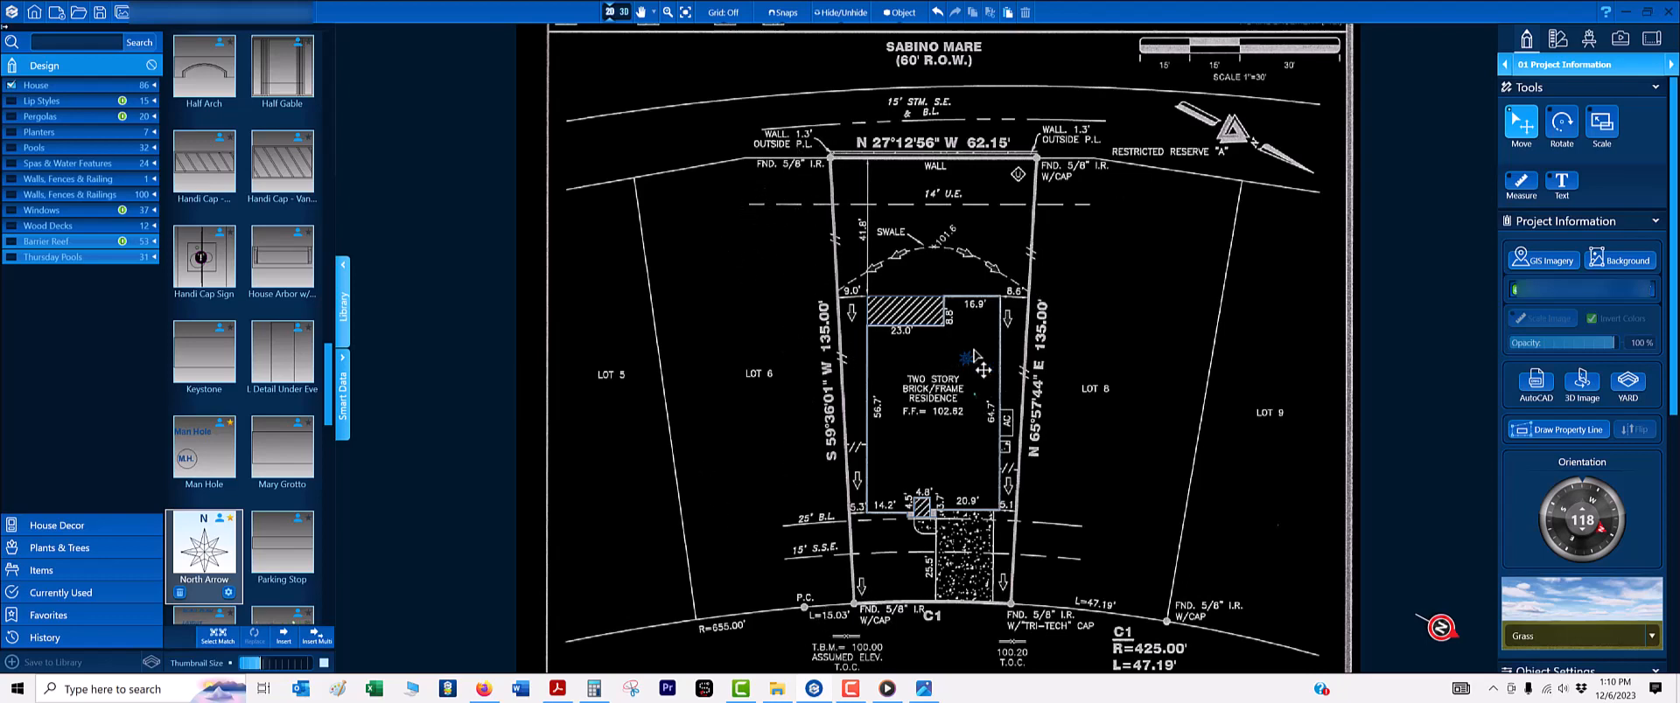
pyautogui.scroll(1, 982, 365)
pyautogui.scroll(-3, 827, 227)
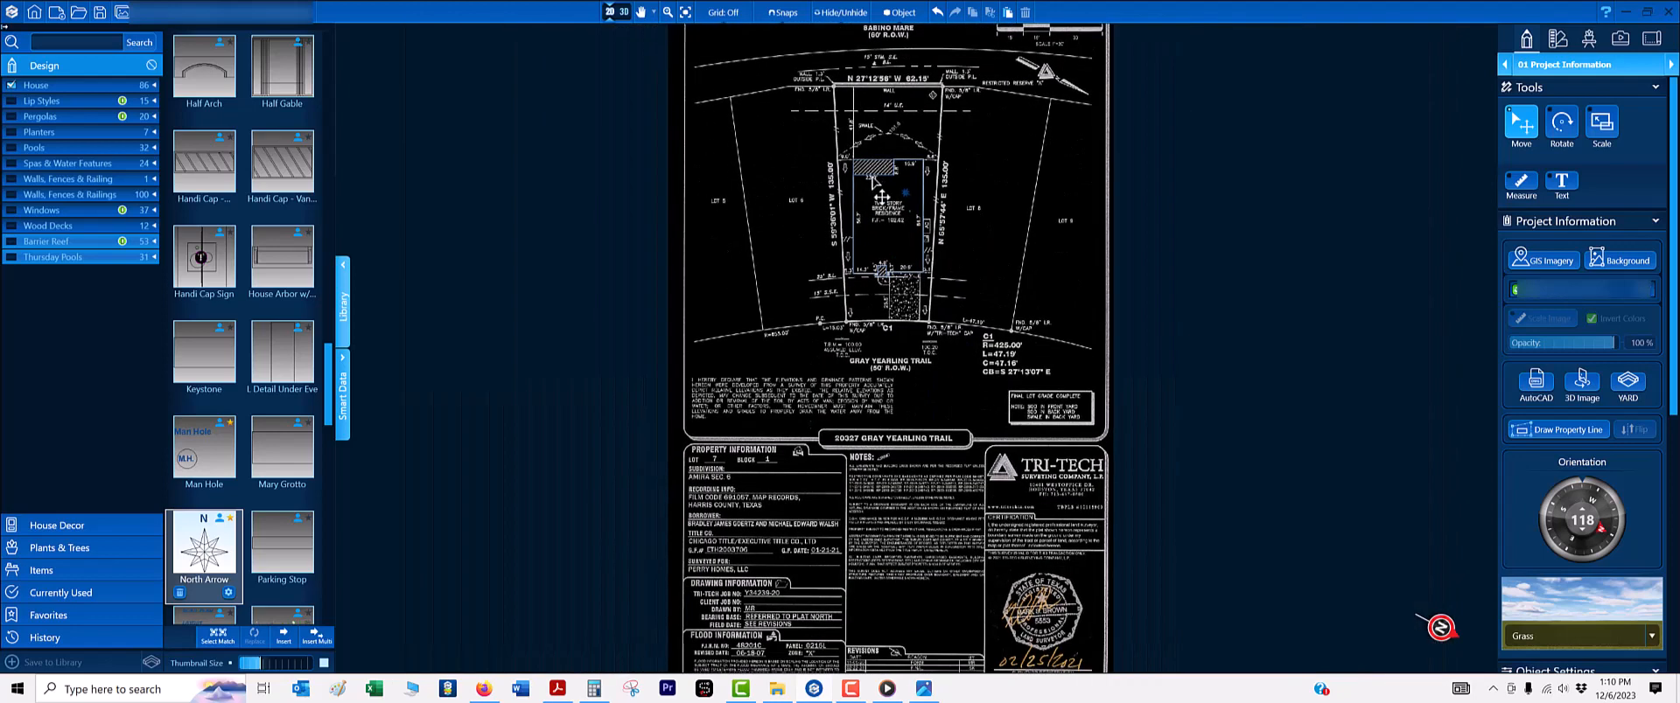
pyautogui.press('b')
pyautogui.scroll(6, 879, 247)
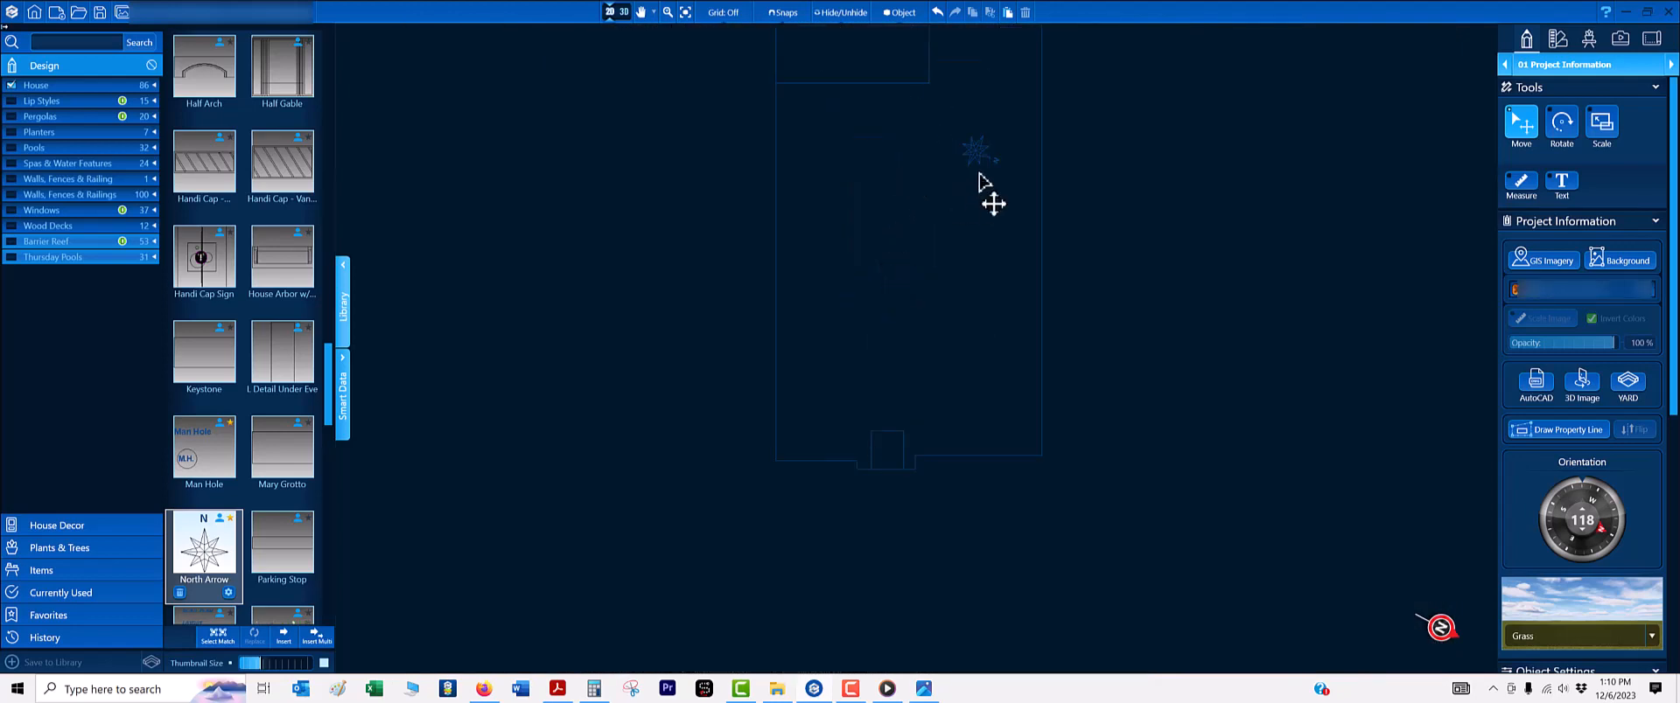
pyautogui.press('s')
pyautogui.click(976, 158)
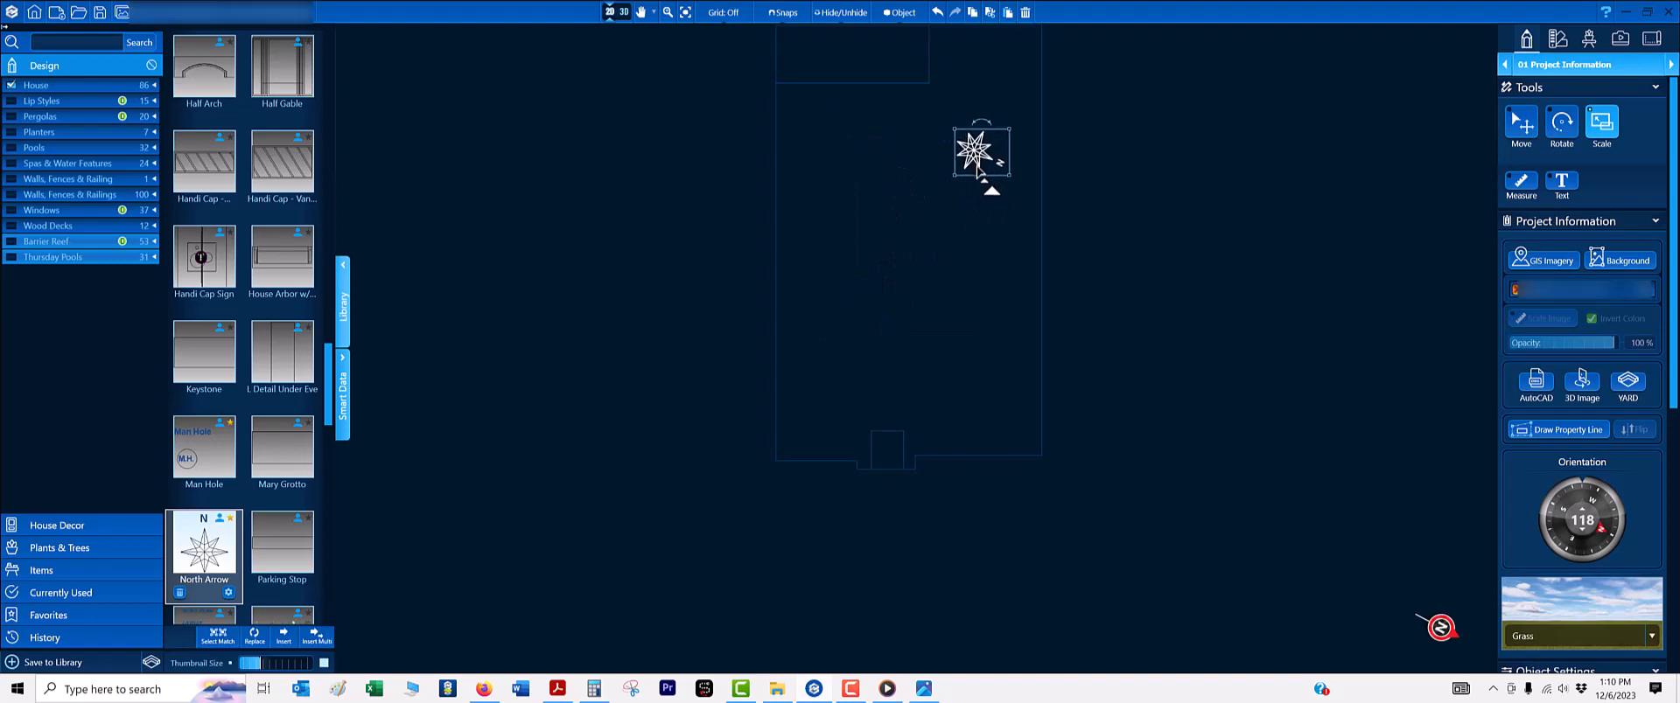
pyautogui.scroll(-5, 964, 211)
pyautogui.press('m')
pyautogui.scroll(6, 962, 214)
pyautogui.moveTo(973, 199); pyautogui.dragTo(979, 116)
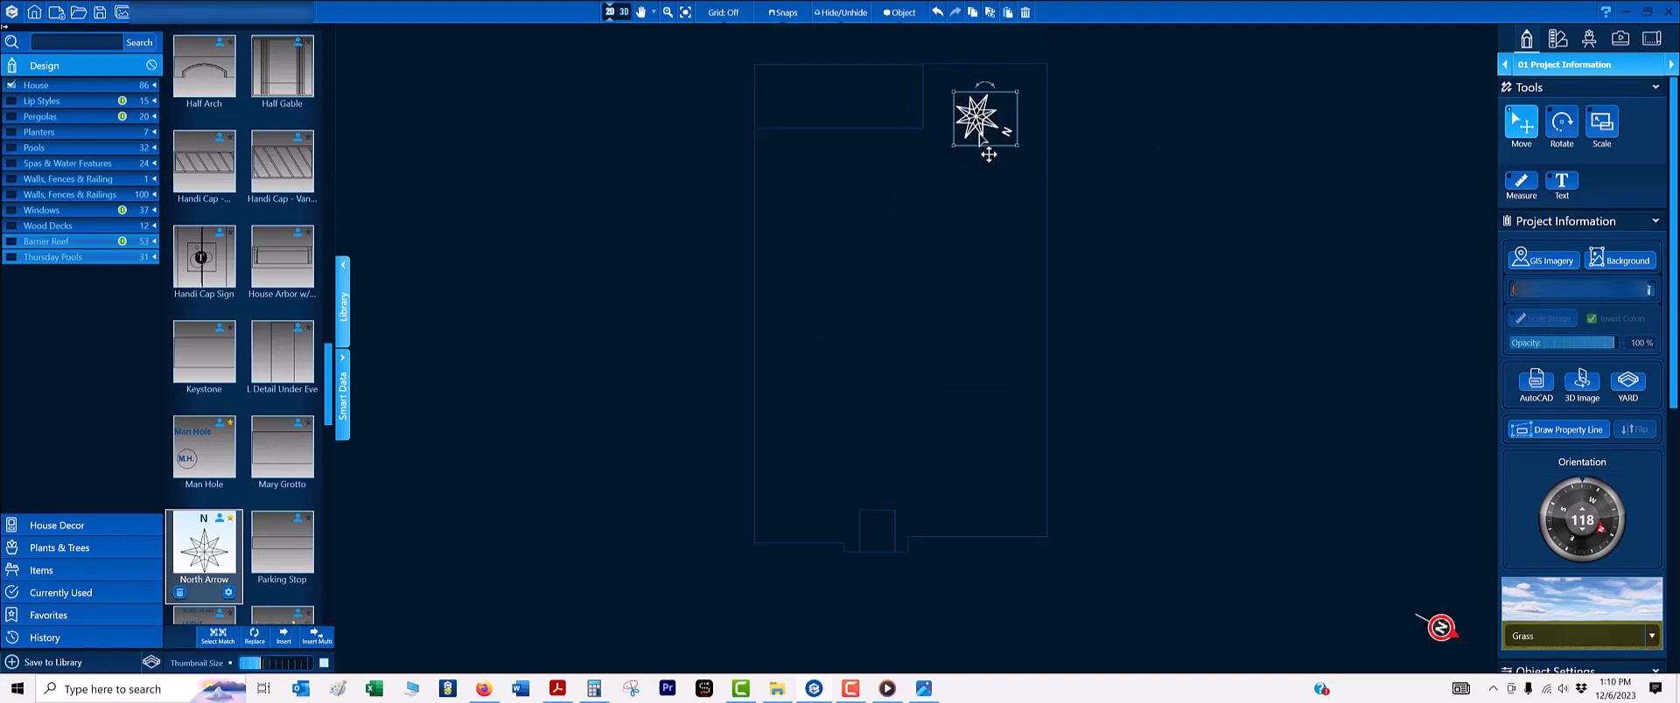
pyautogui.click(976, 149)
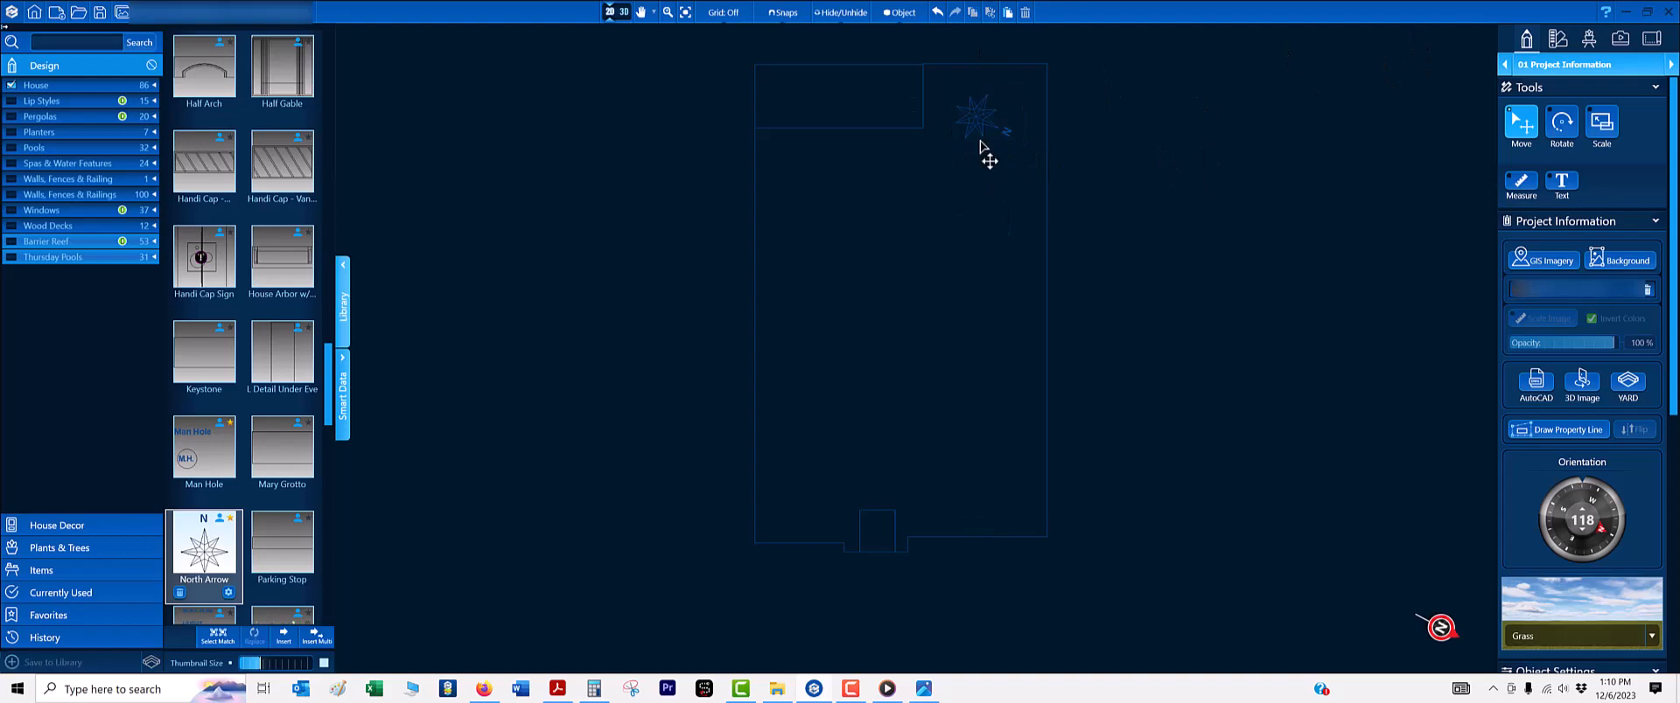
# - Show the survey image behind the plan again in the Project Information stage, with the lot's rear boundary in view
pyautogui.scroll(-3, 1007, 155)
pyautogui.press('b')
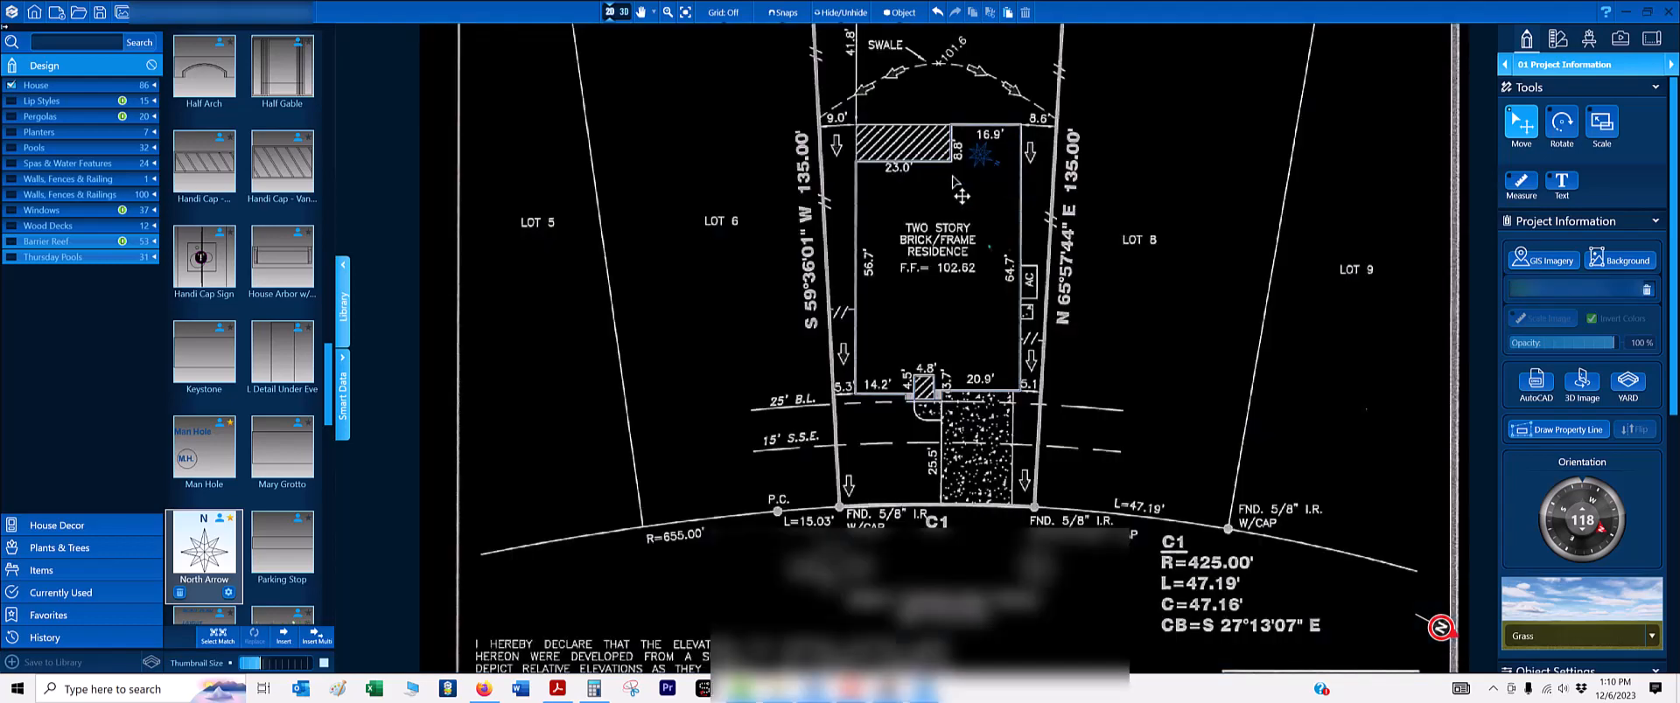
pyautogui.scroll(-2, 959, 186)
pyautogui.moveTo(955, 131); pyautogui.dragTo(958, 266, button='middle')
pyautogui.click(1569, 70)
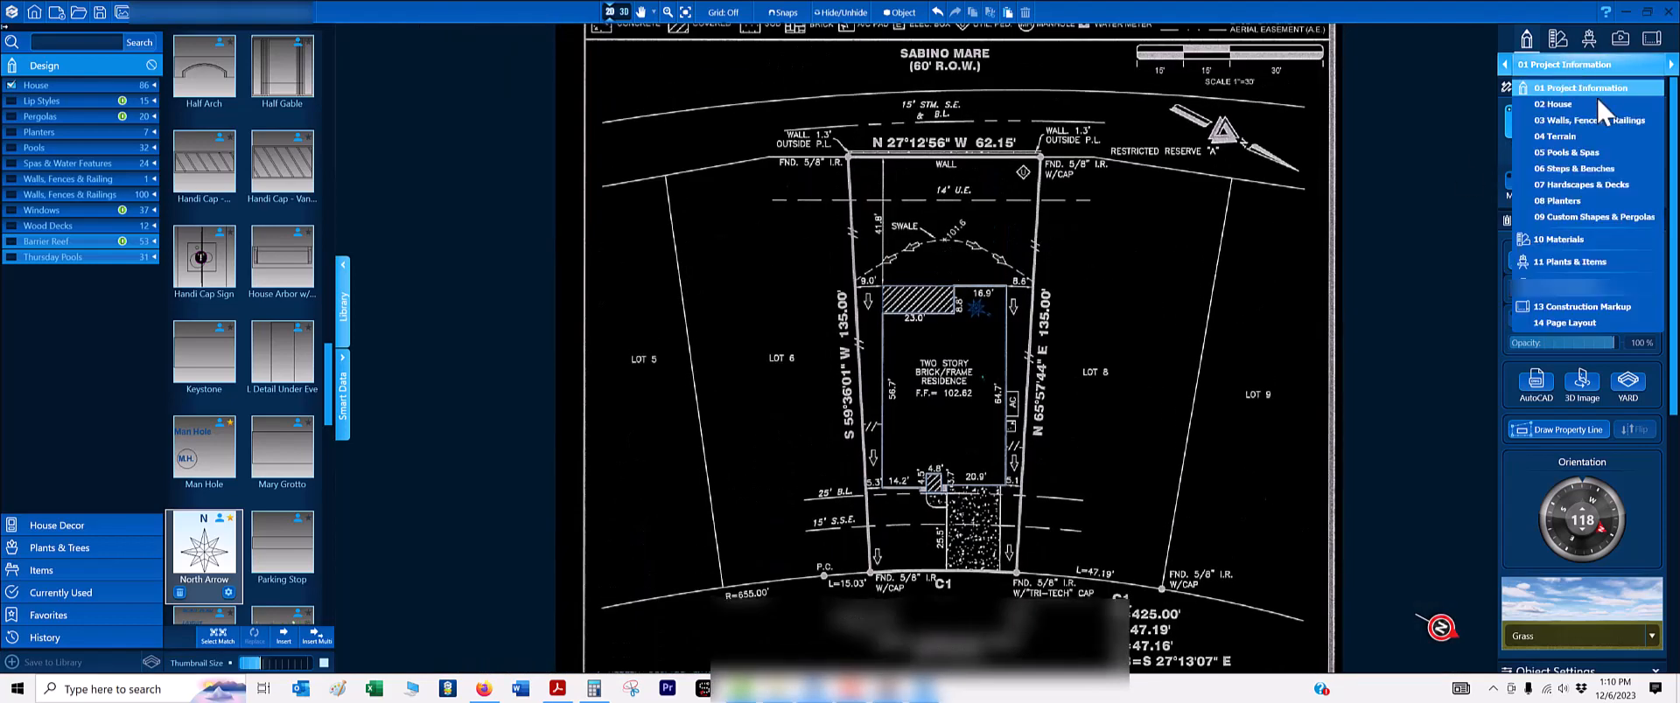
pyautogui.click(1595, 88)
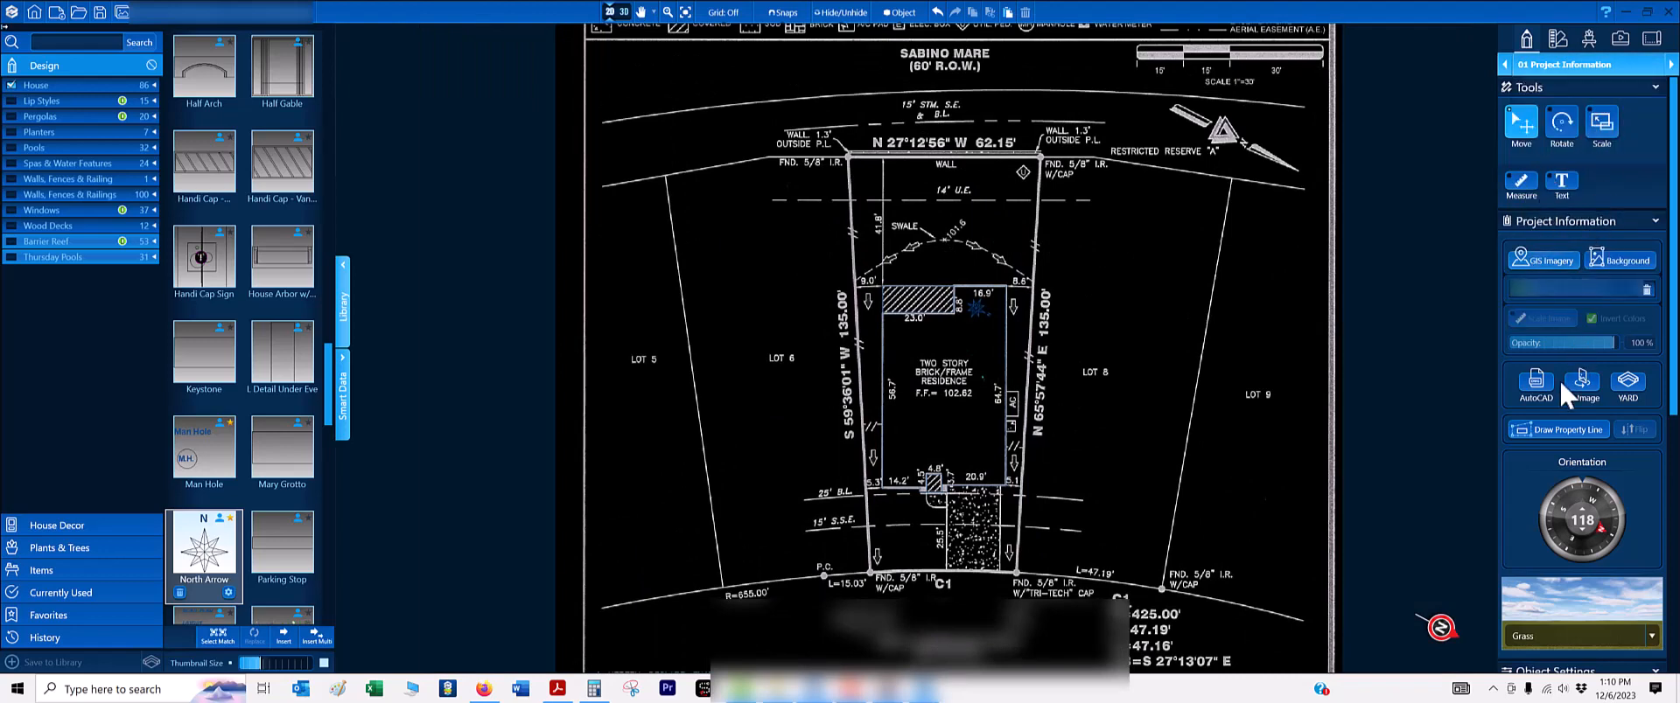
pyautogui.scroll(10, 881, 194)
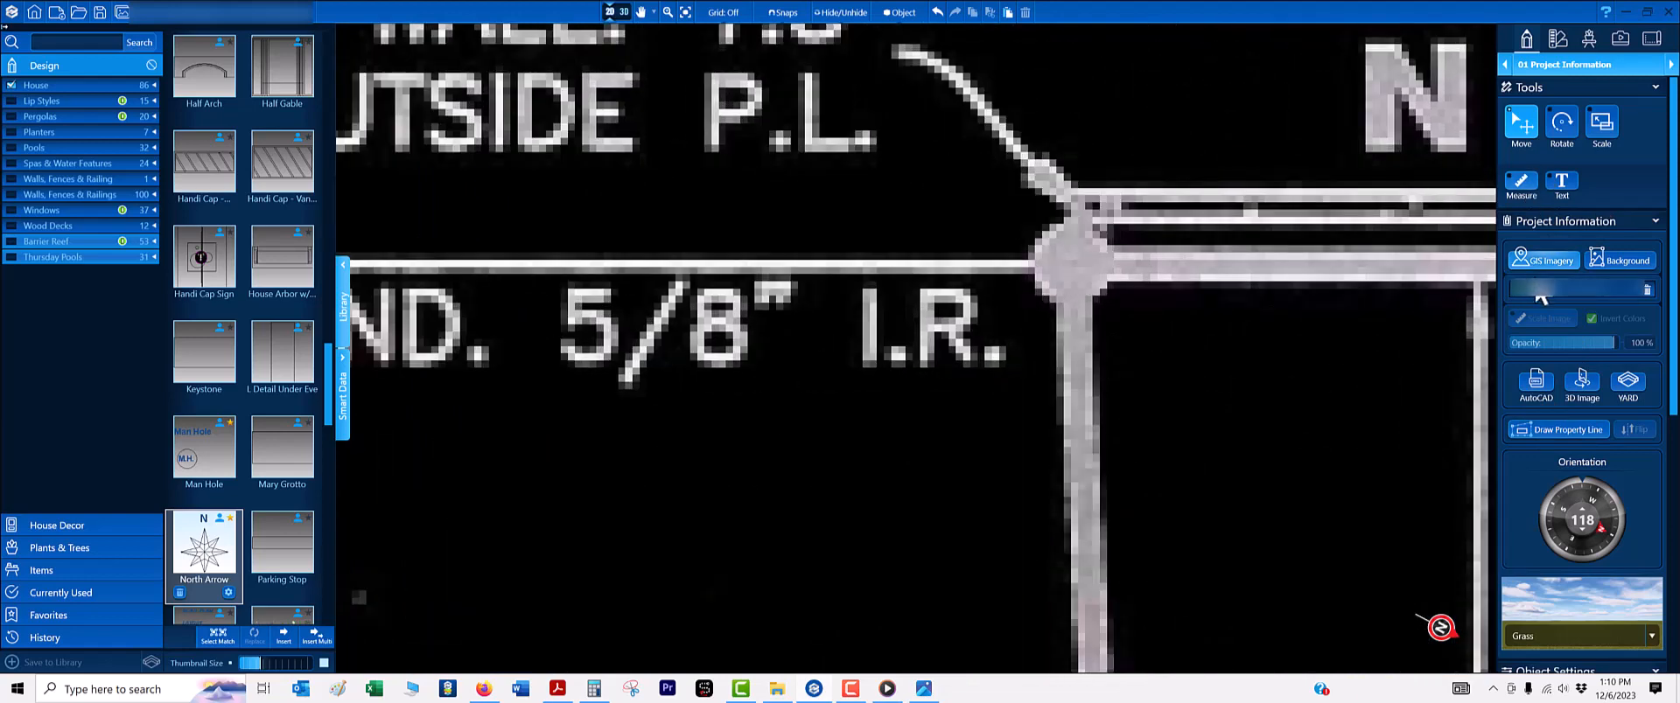
pyautogui.click(1560, 431)
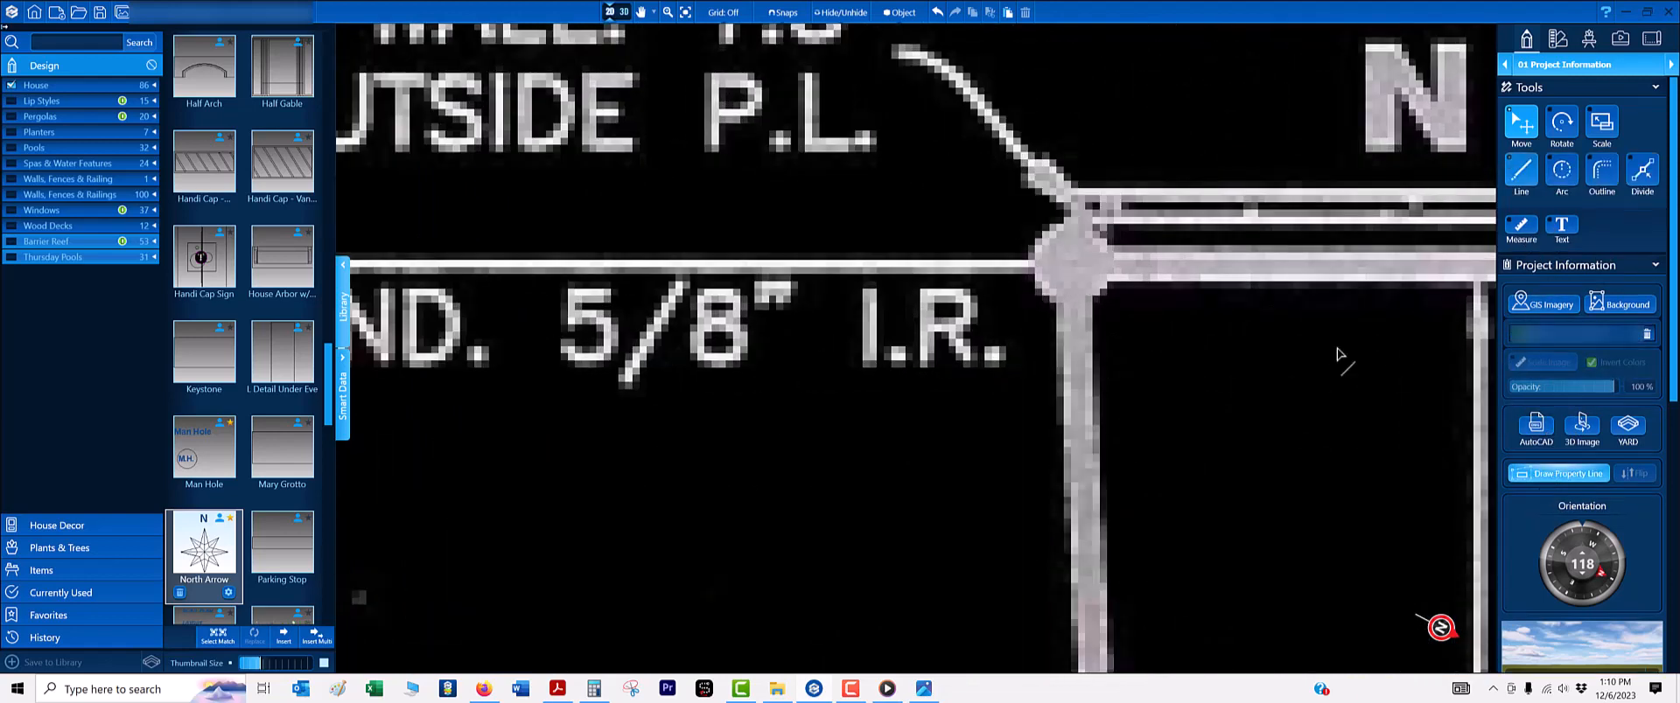
pyautogui.click(1072, 272)
pyautogui.scroll(-6, 1071, 271)
pyautogui.scroll(5, 1240, 313)
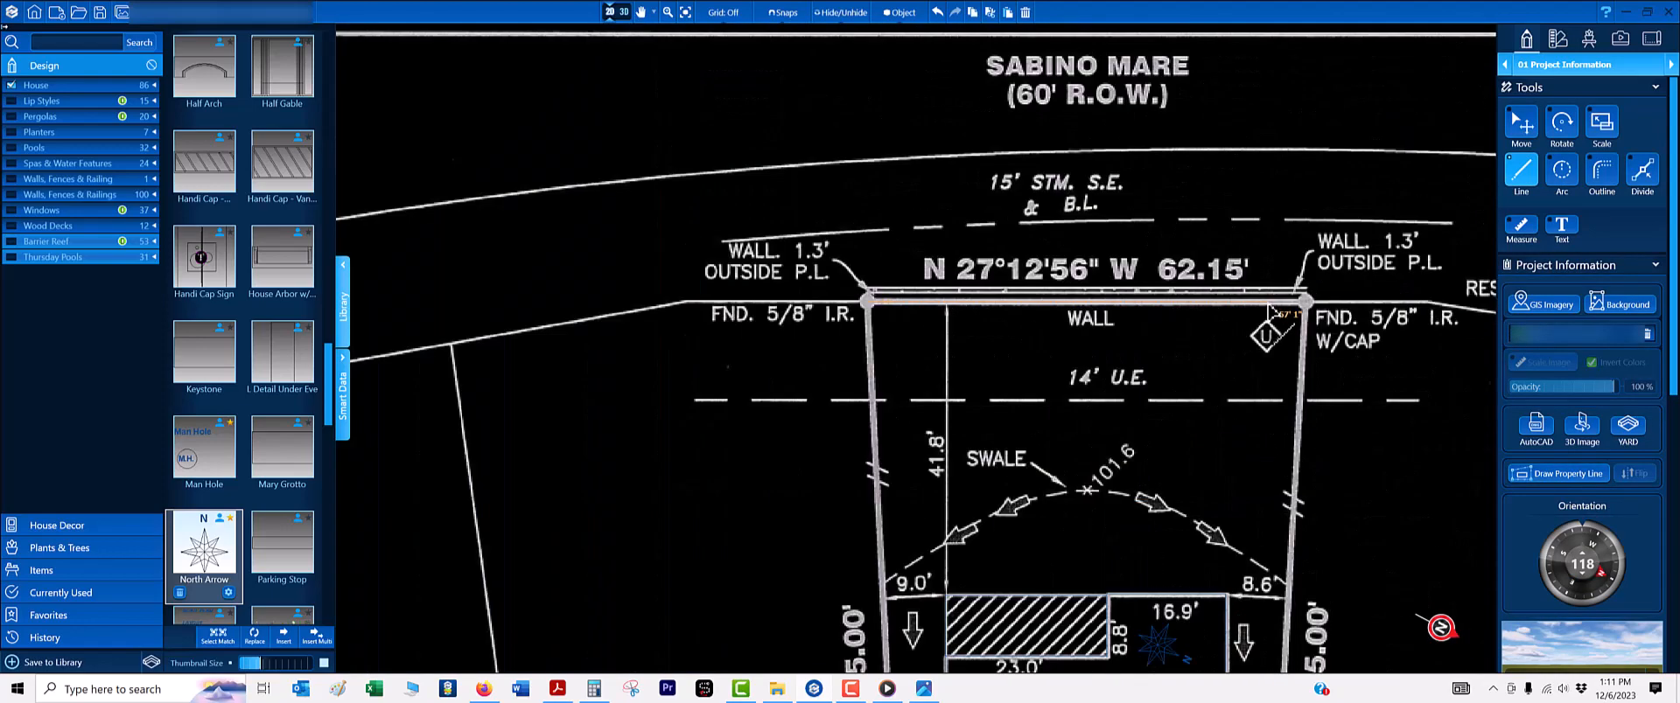
pyautogui.scroll(1, 1294, 314)
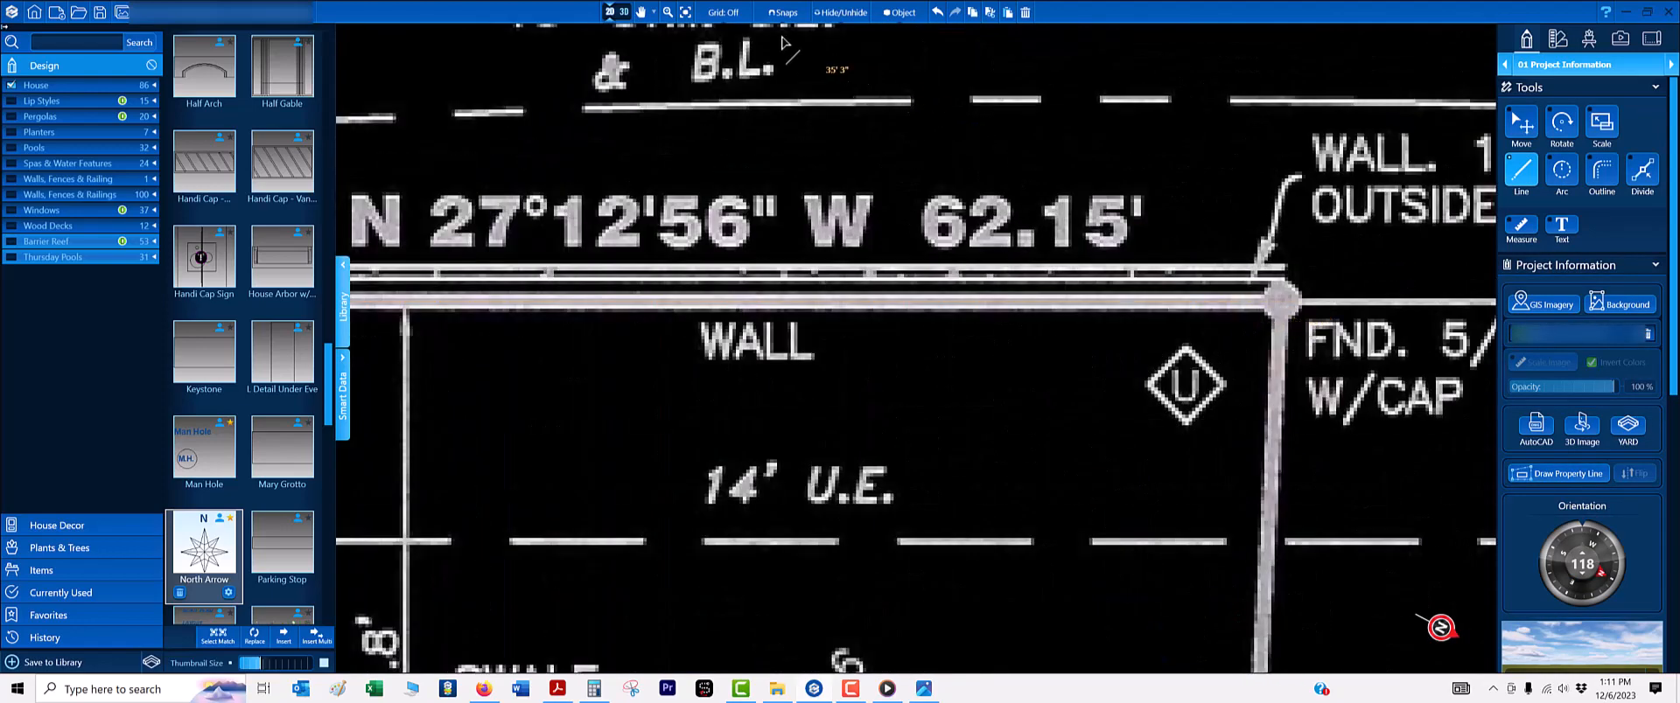
# - Set the drawing grid to 1 in. and abandon the property line started at the lot's rear corner
pyautogui.click(726, 16)
pyautogui.click(715, 56)
pyautogui.scroll(-5, 730, 302)
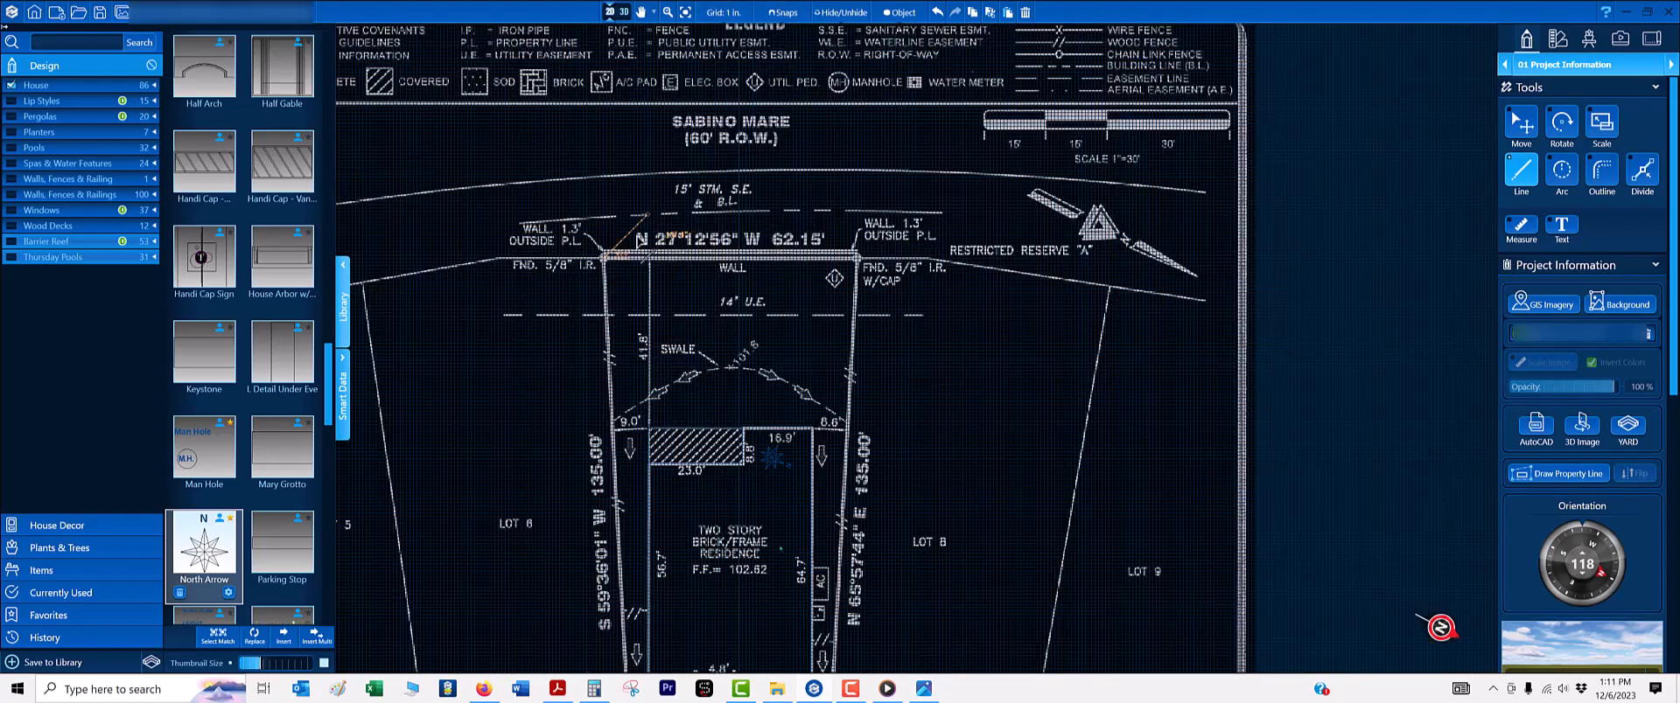
pyautogui.scroll(4, 731, 302)
pyautogui.scroll(5, 730, 302)
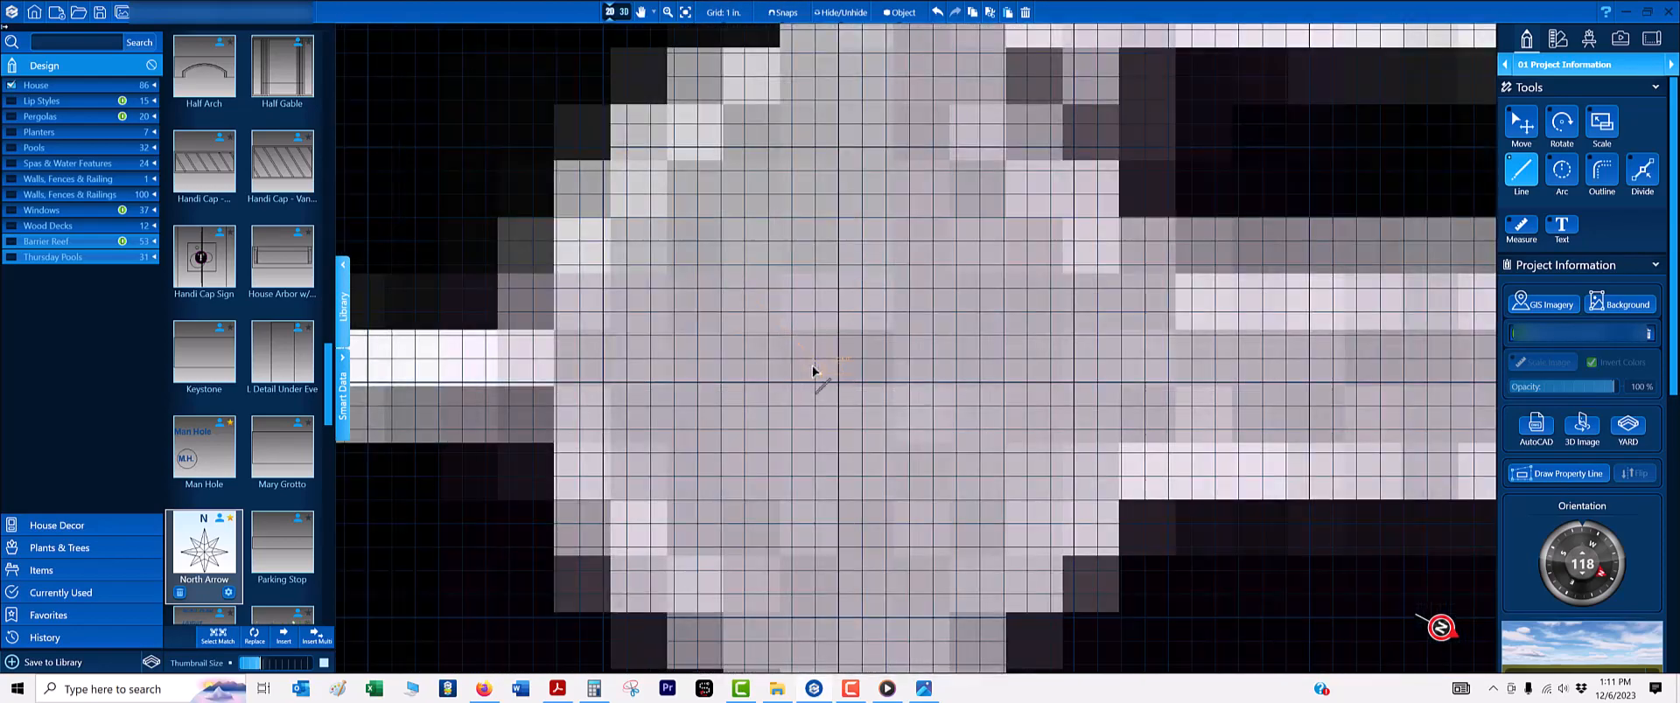
pyautogui.click(837, 398)
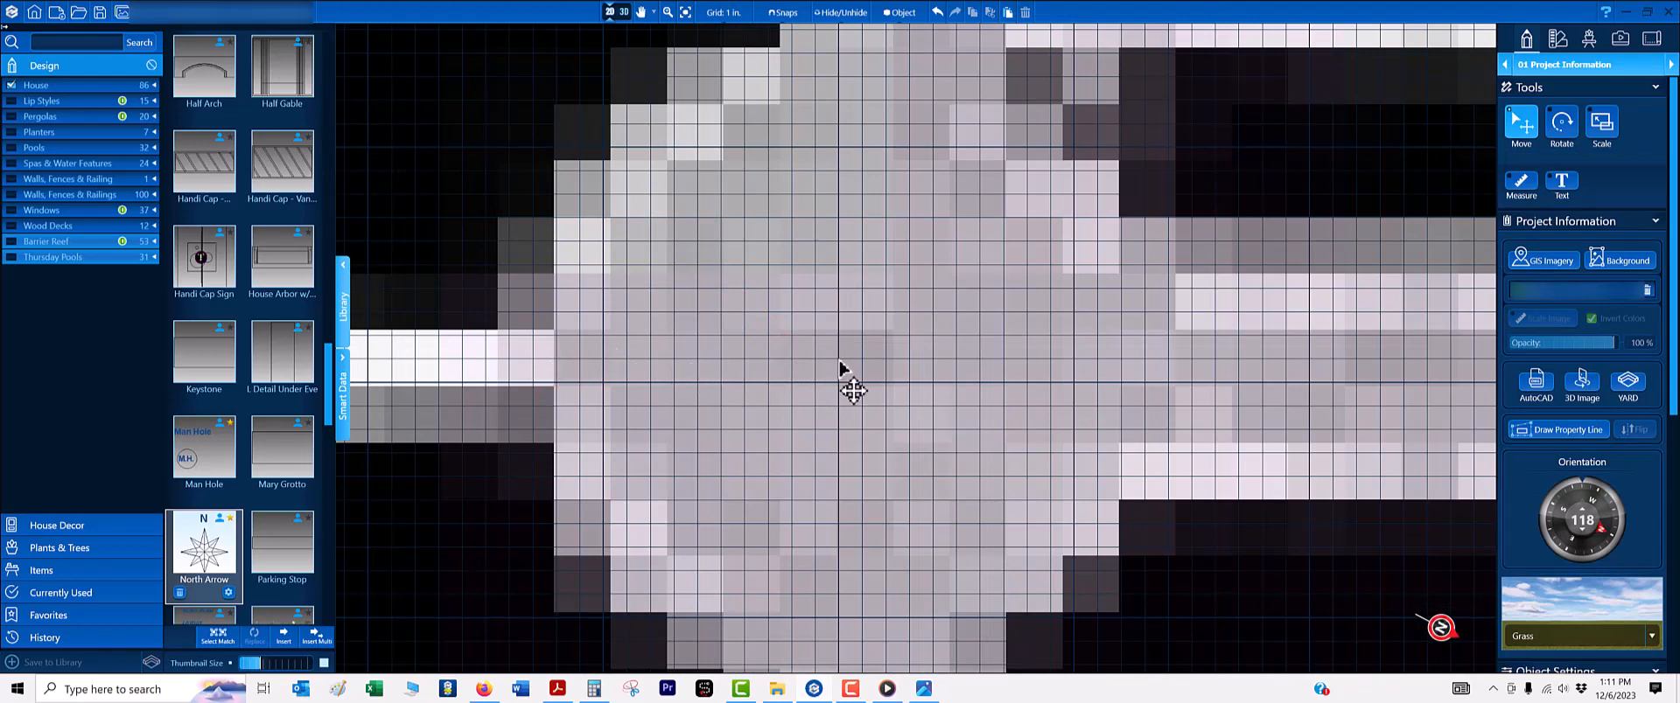
# - Draw the rear property line between the centers of the two corner markers along the survey's 62.15' boundary
pyautogui.click(1556, 429)
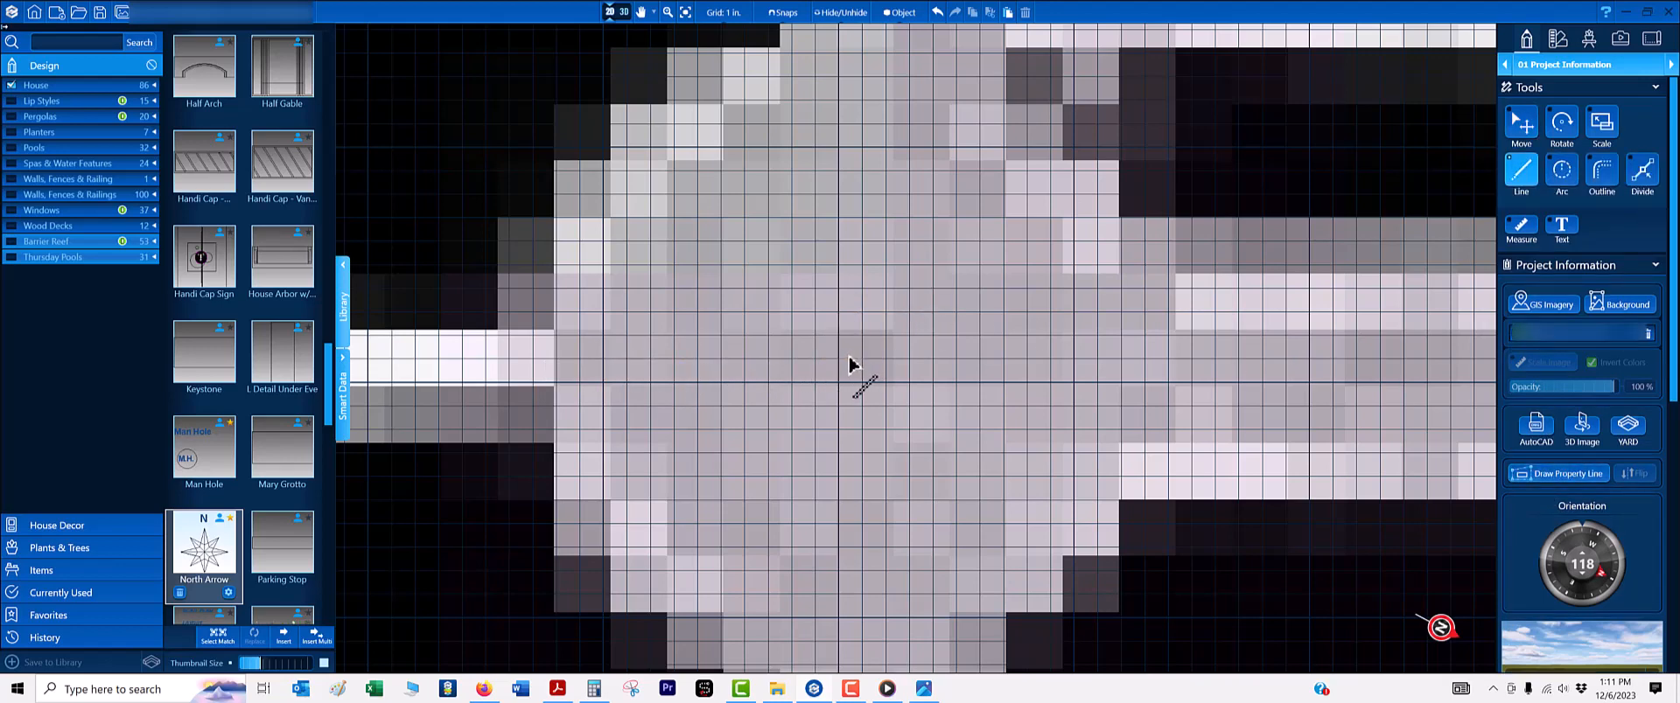
pyautogui.scroll(-5, 847, 366)
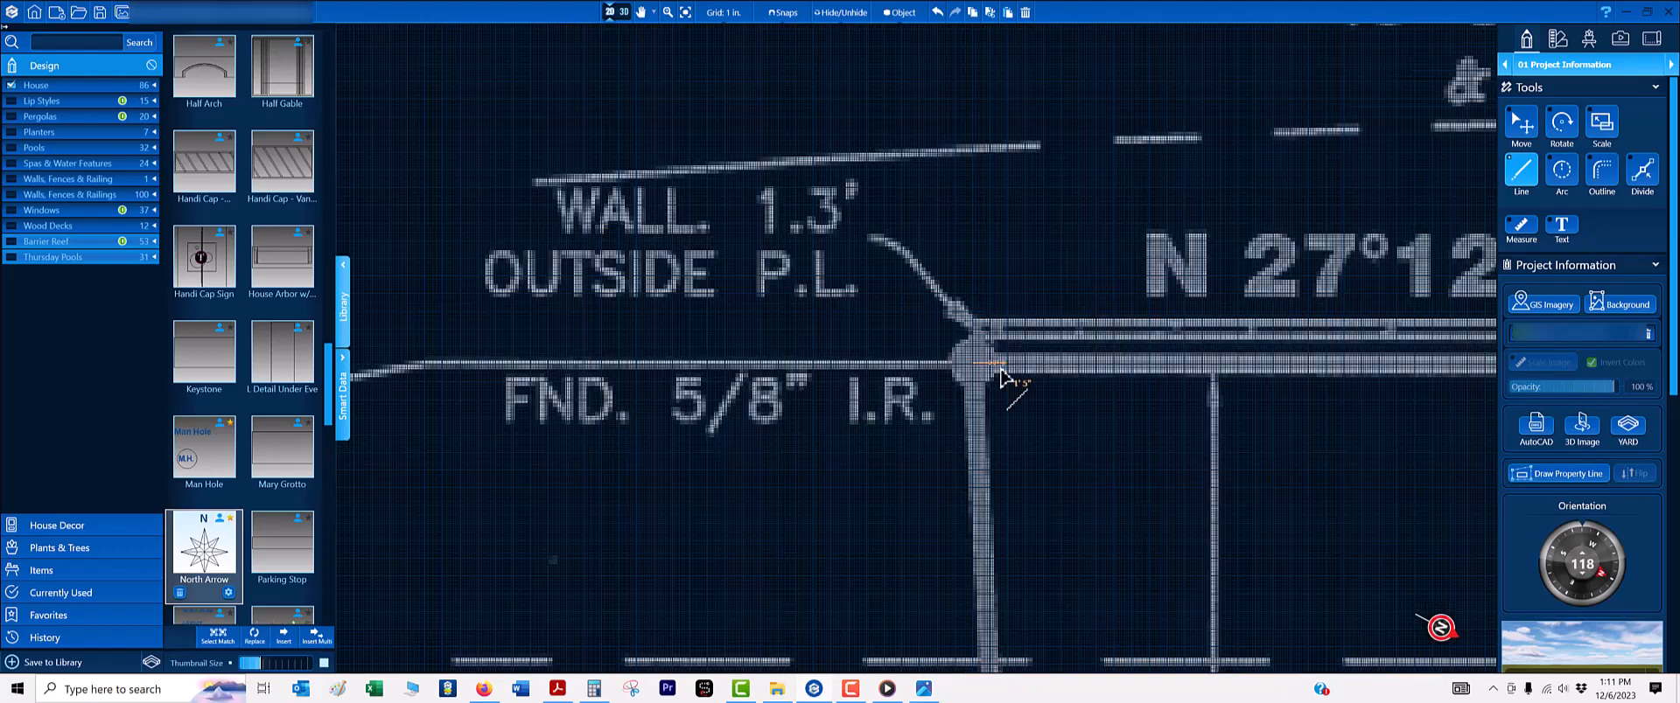
pyautogui.scroll(8, 1317, 389)
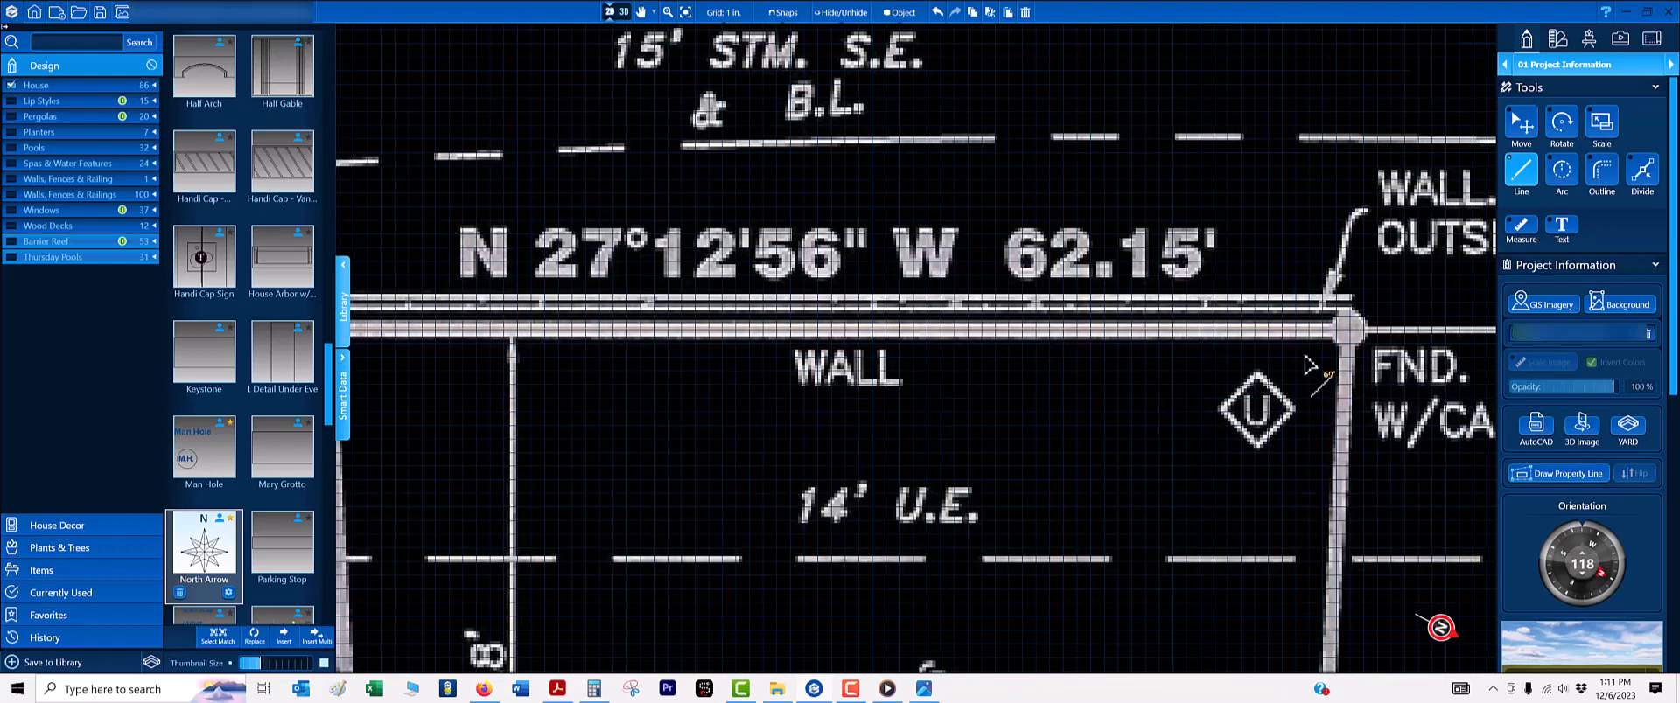
pyautogui.scroll(3, 1176, 306)
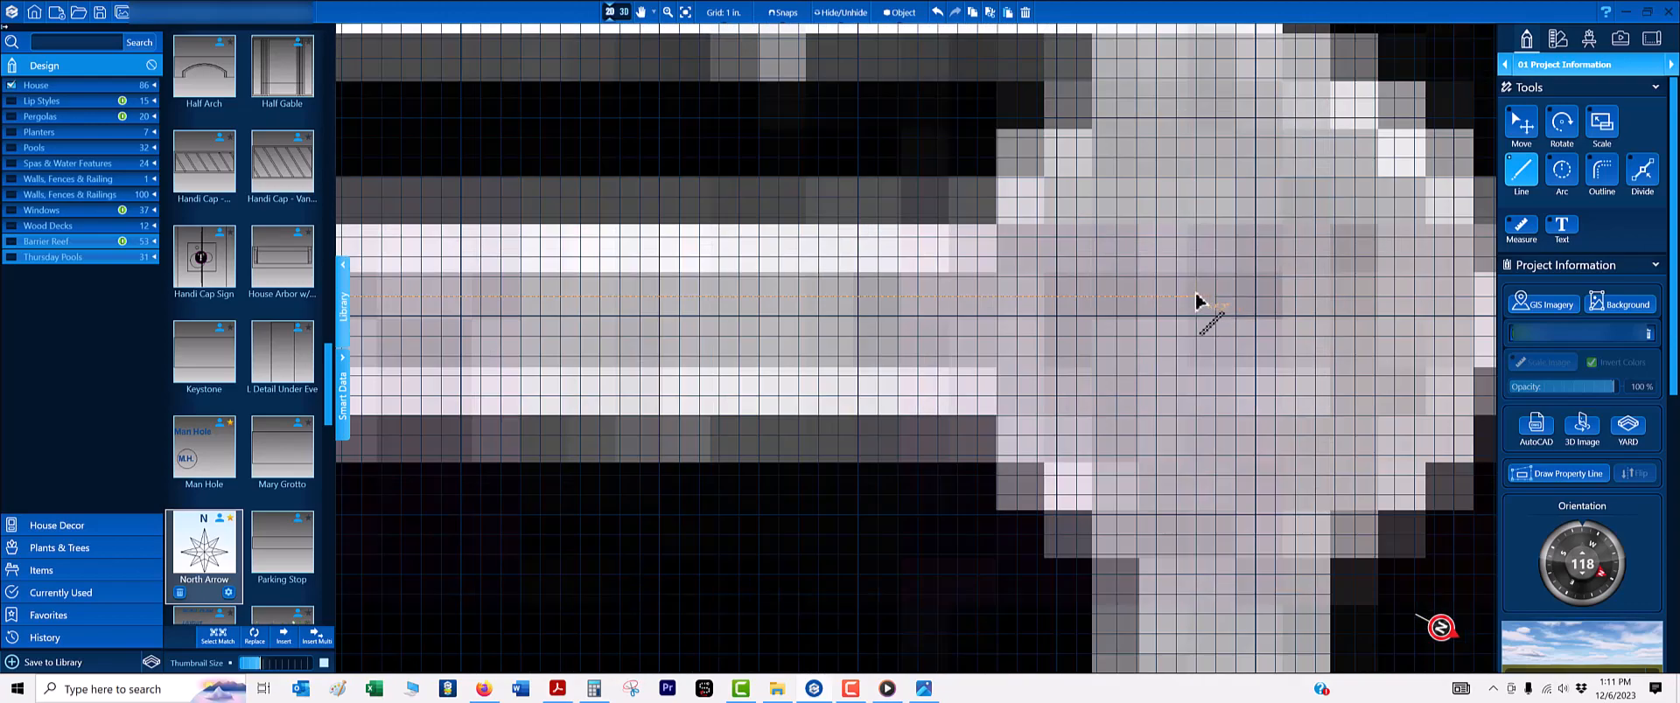
pyautogui.scroll(-10, 1192, 409)
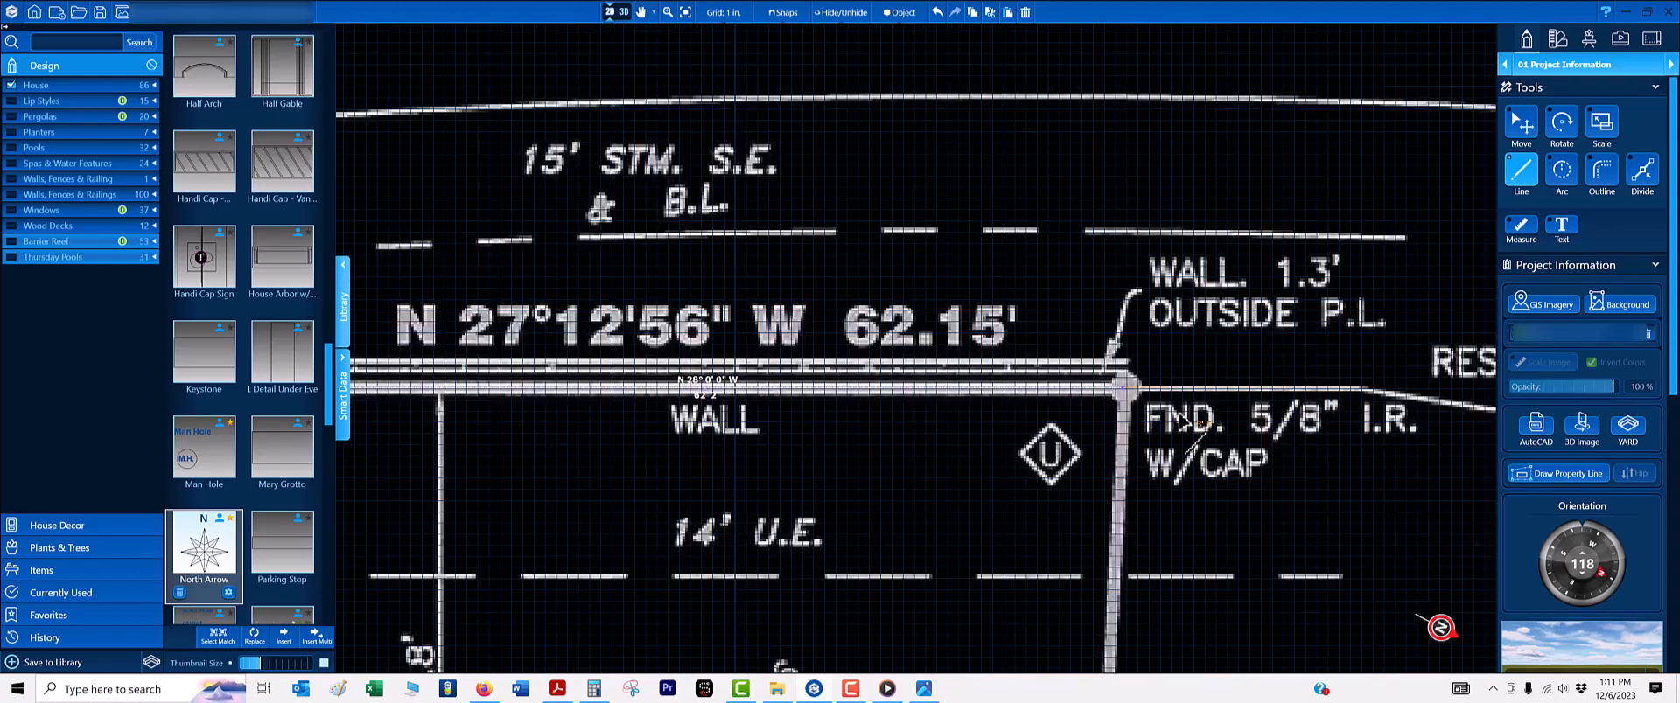
# - Turn the grid off and continue the property line along the 135.00' side boundary to the TRI-TECH cap marker, ending it there
pyautogui.moveTo(1130, 467); pyautogui.dragTo(1129, 156, button='middle')
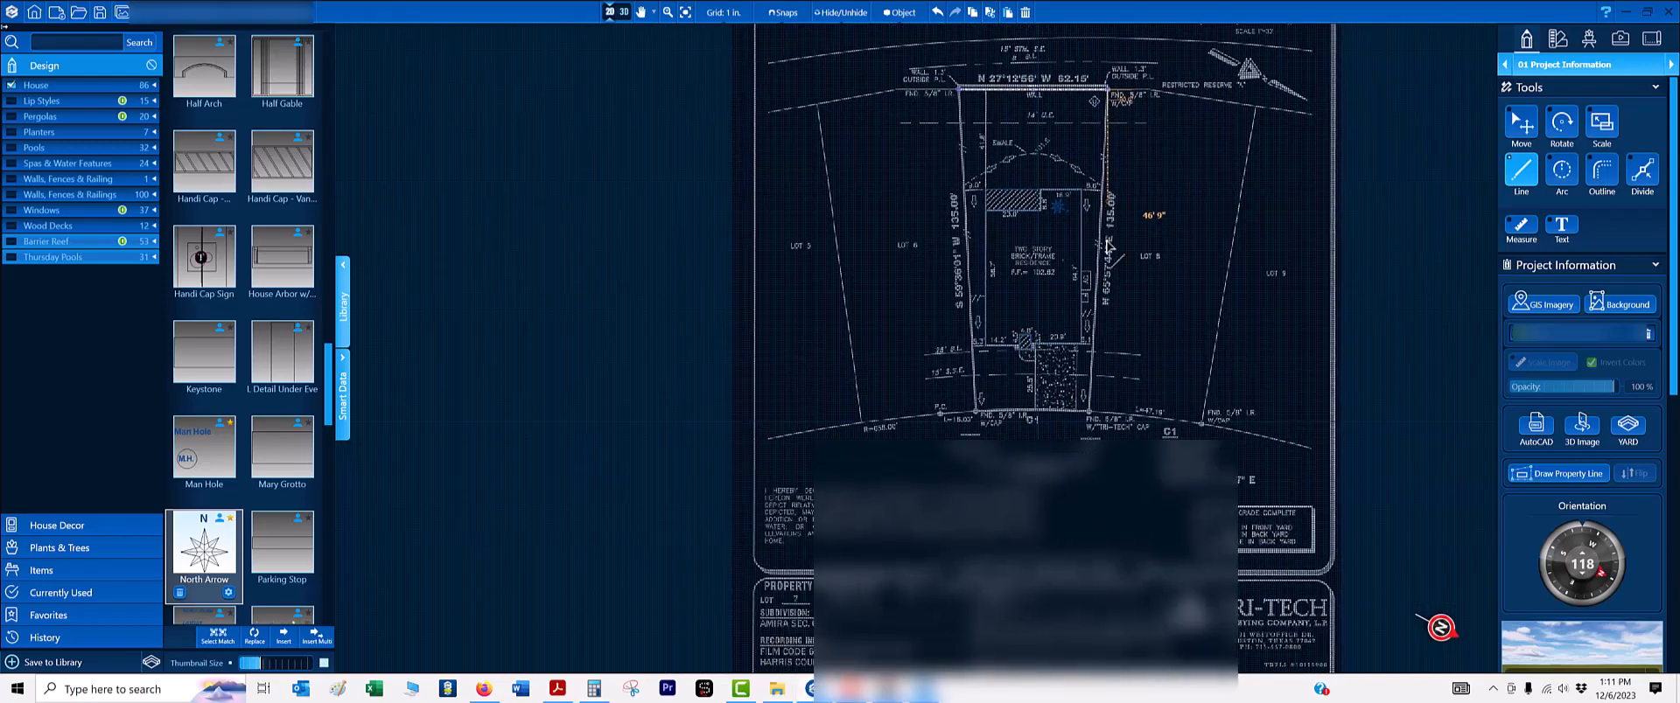
pyautogui.scroll(7, 1101, 437)
pyautogui.scroll(4, 1032, 354)
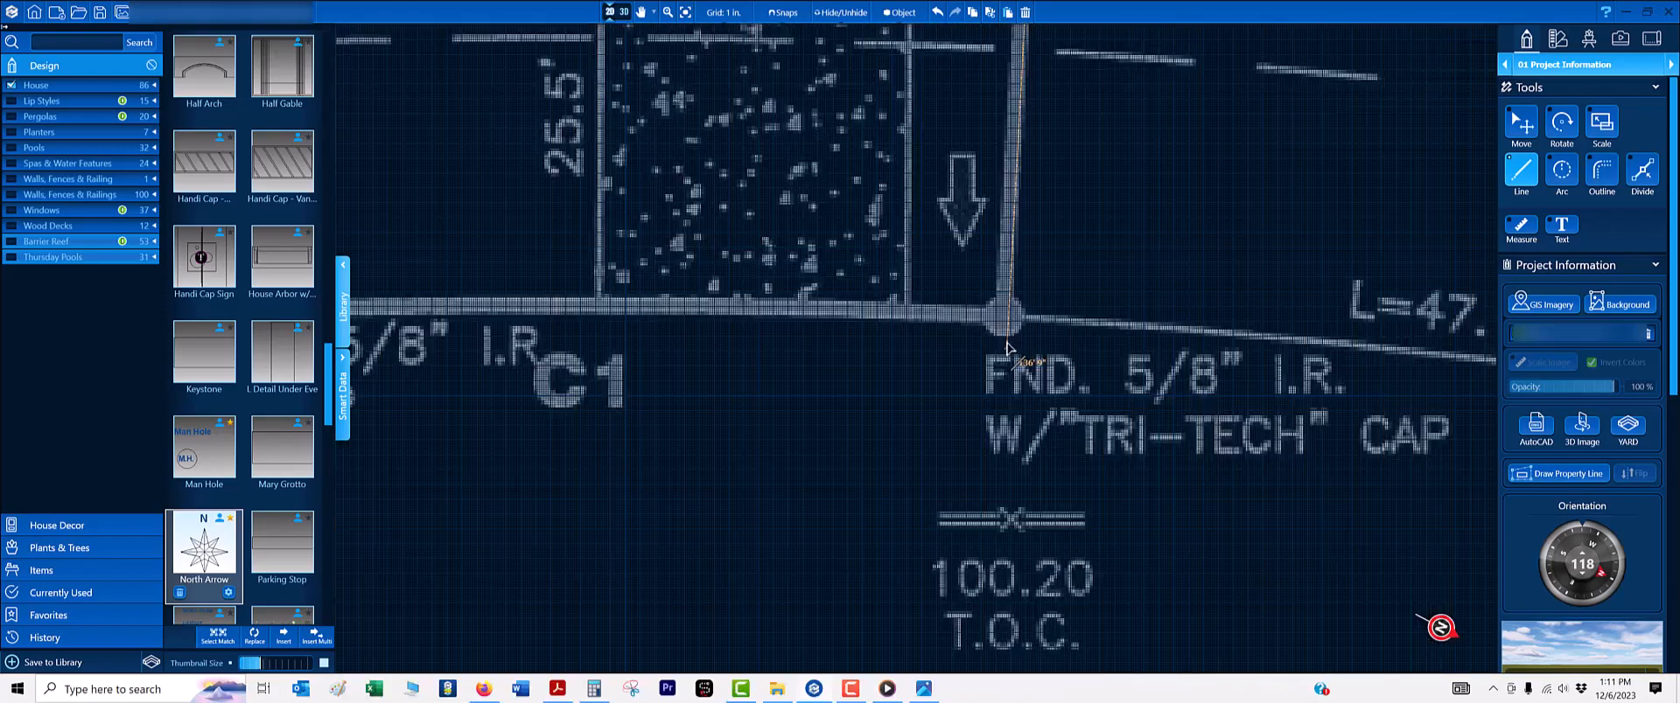
pyautogui.click(730, 26)
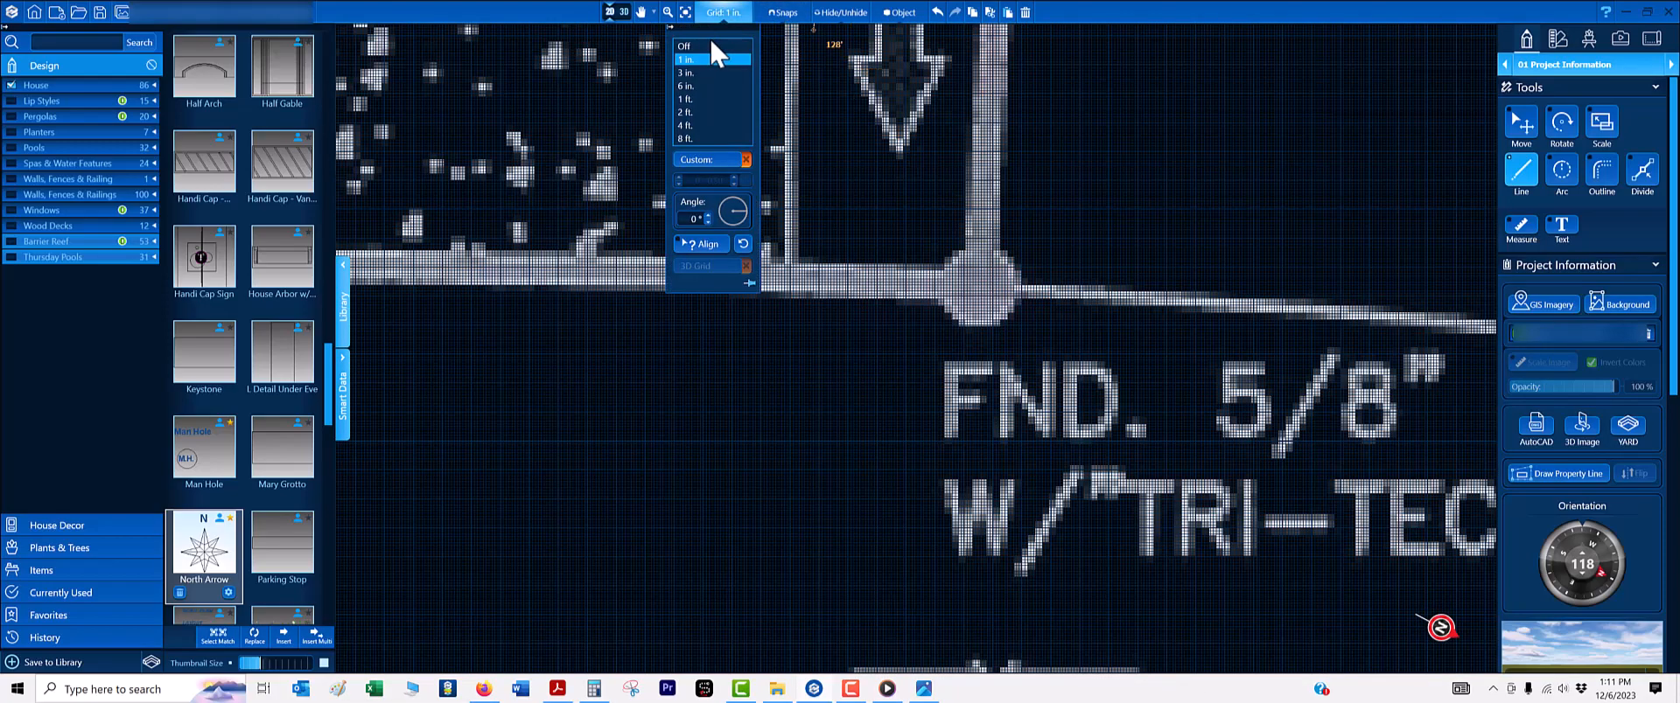
pyautogui.click(711, 44)
pyautogui.scroll(5, 983, 297)
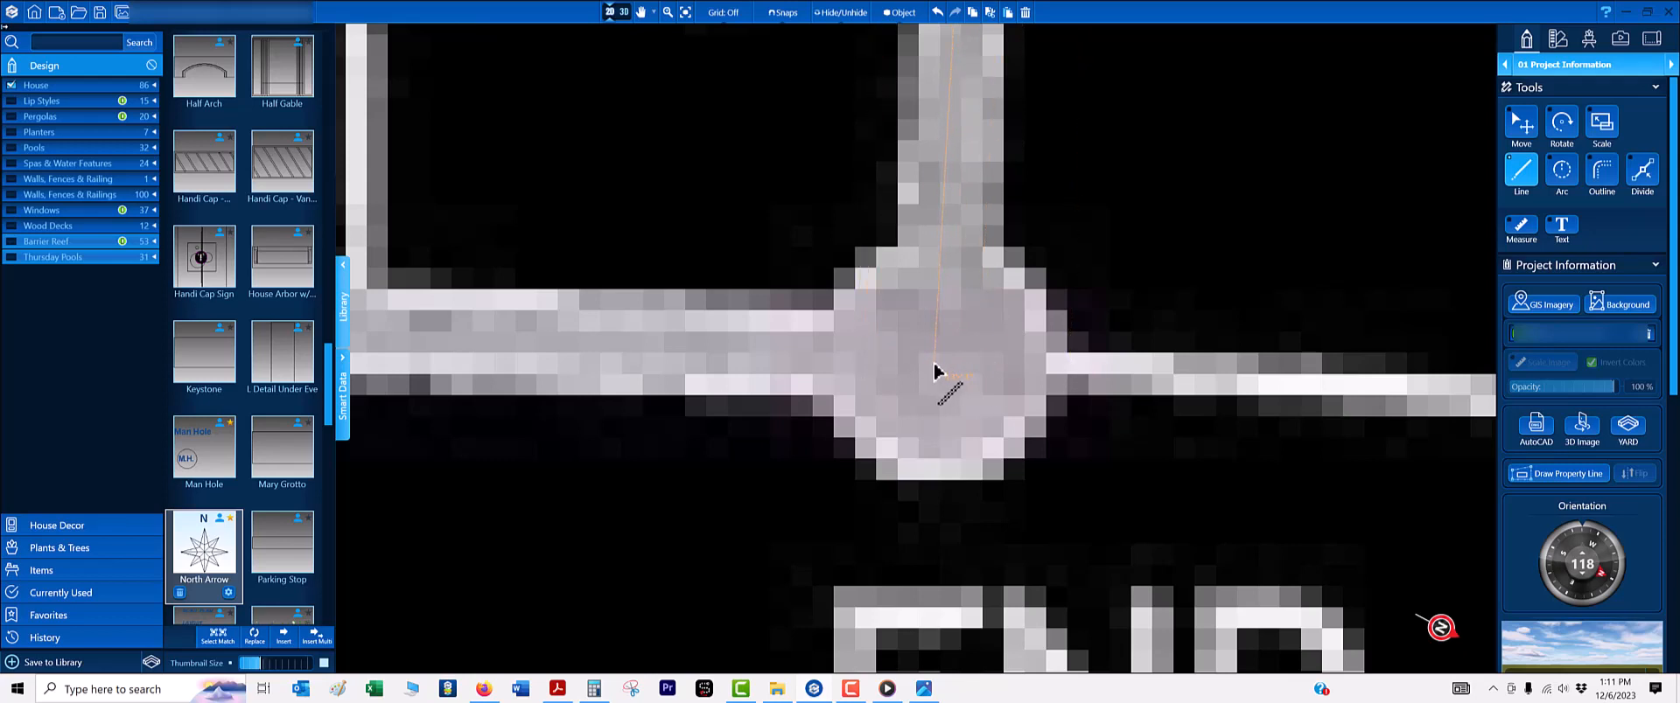
pyautogui.click(933, 363)
pyautogui.press('Escape')
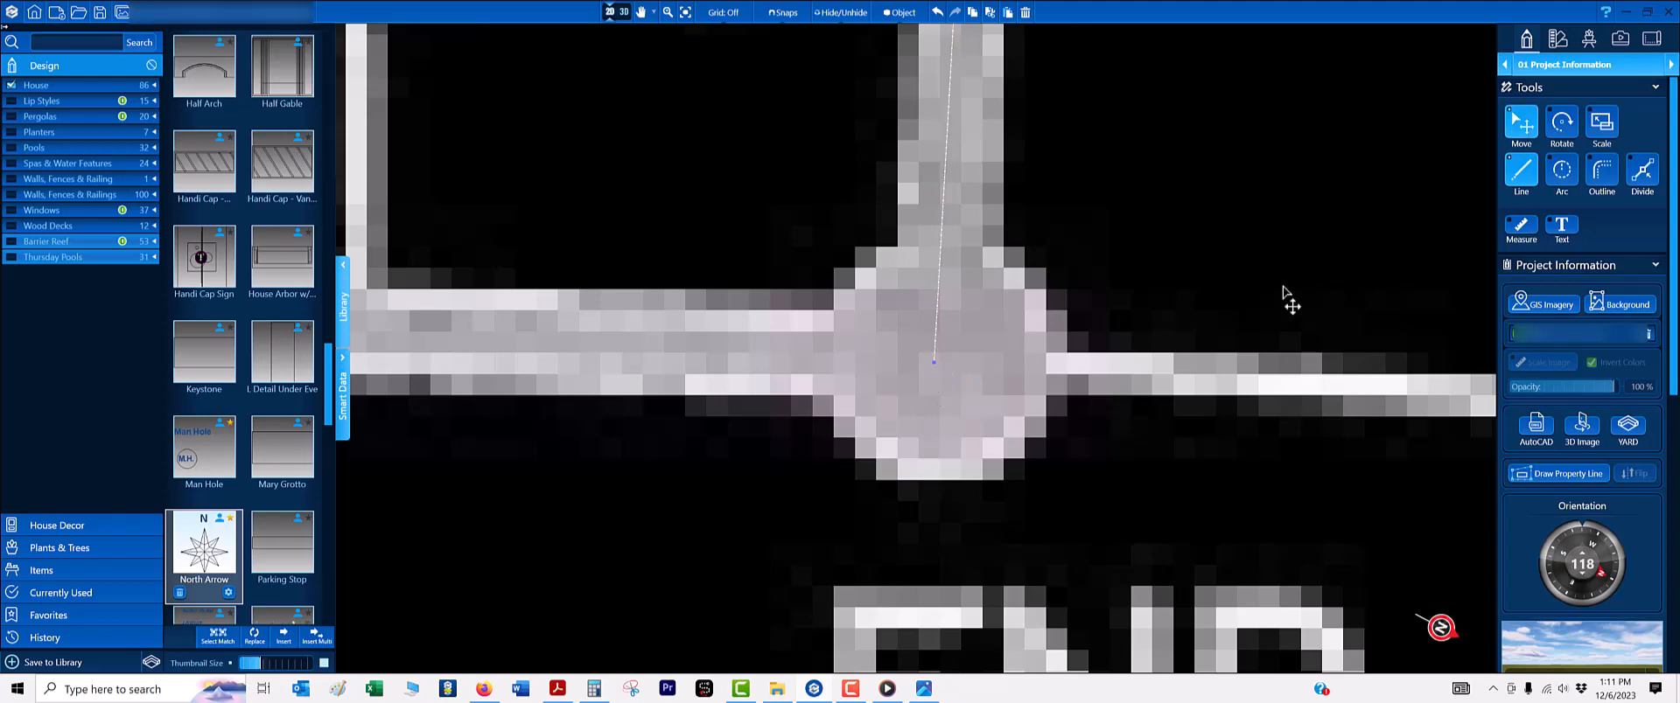
# - Switch to the House stage and draw concentric guide circles with the Arc tool around the front corner's survey marker
pyautogui.click(1562, 172)
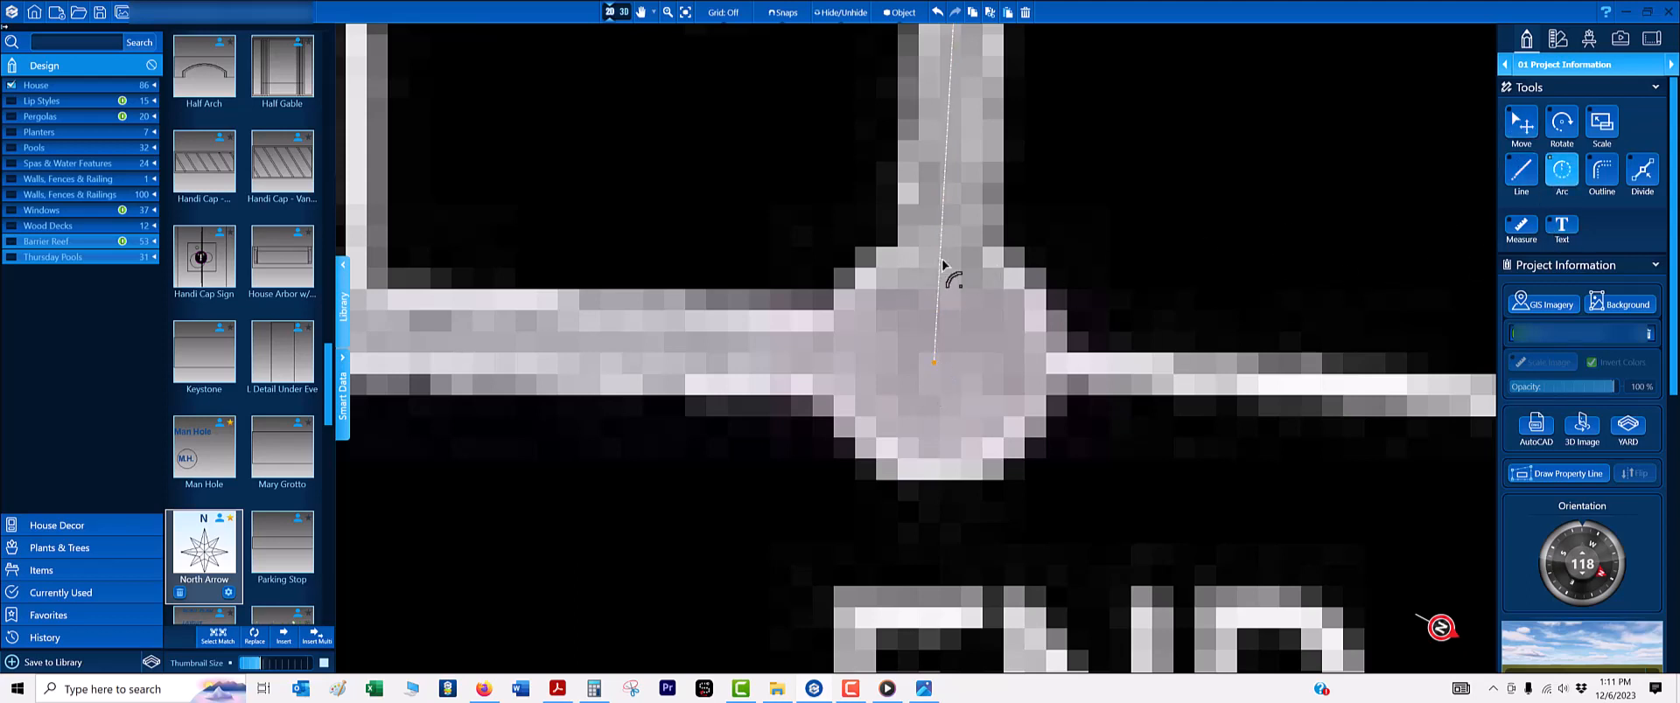
pyautogui.click(1572, 70)
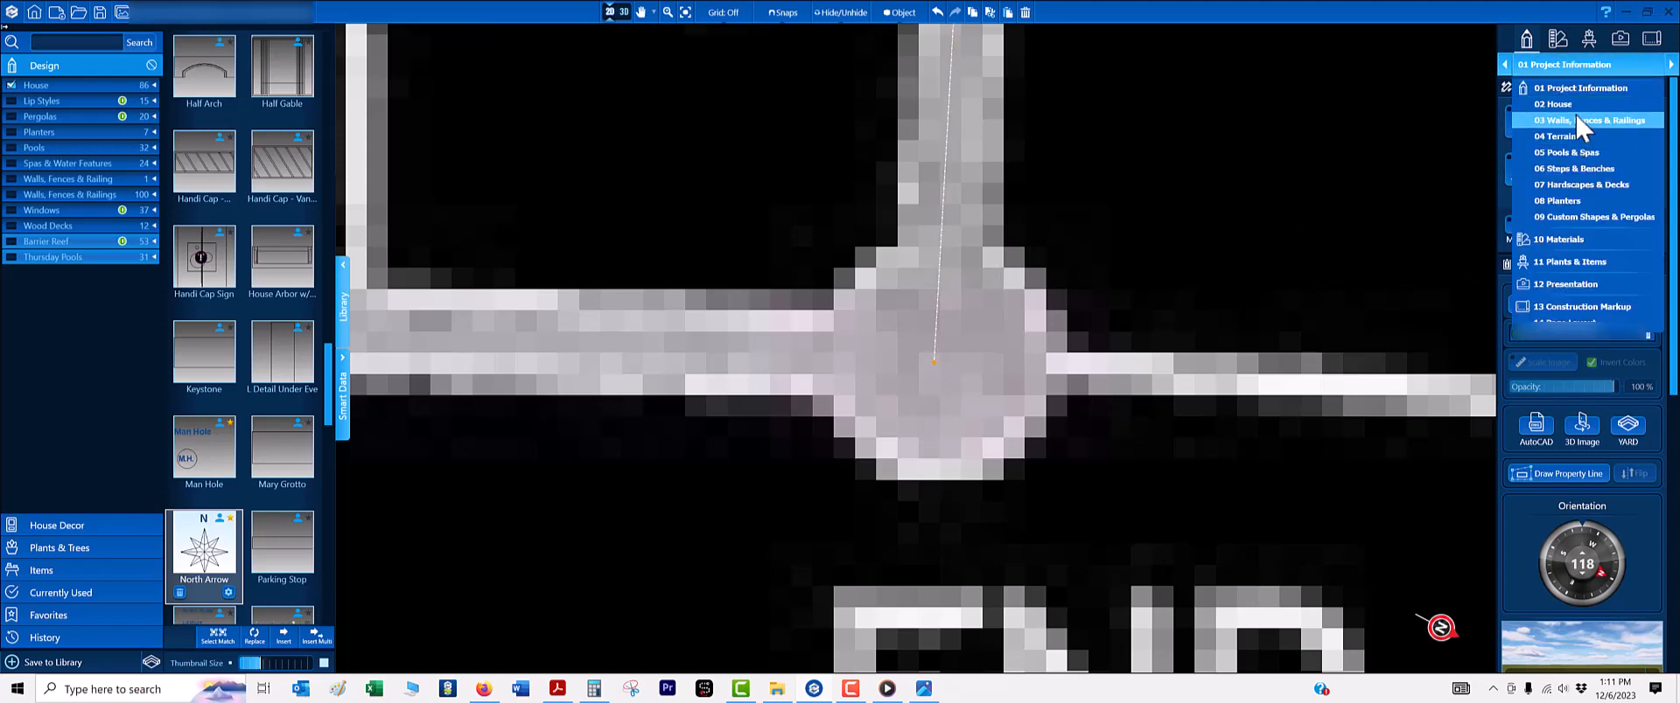
pyautogui.click(1576, 102)
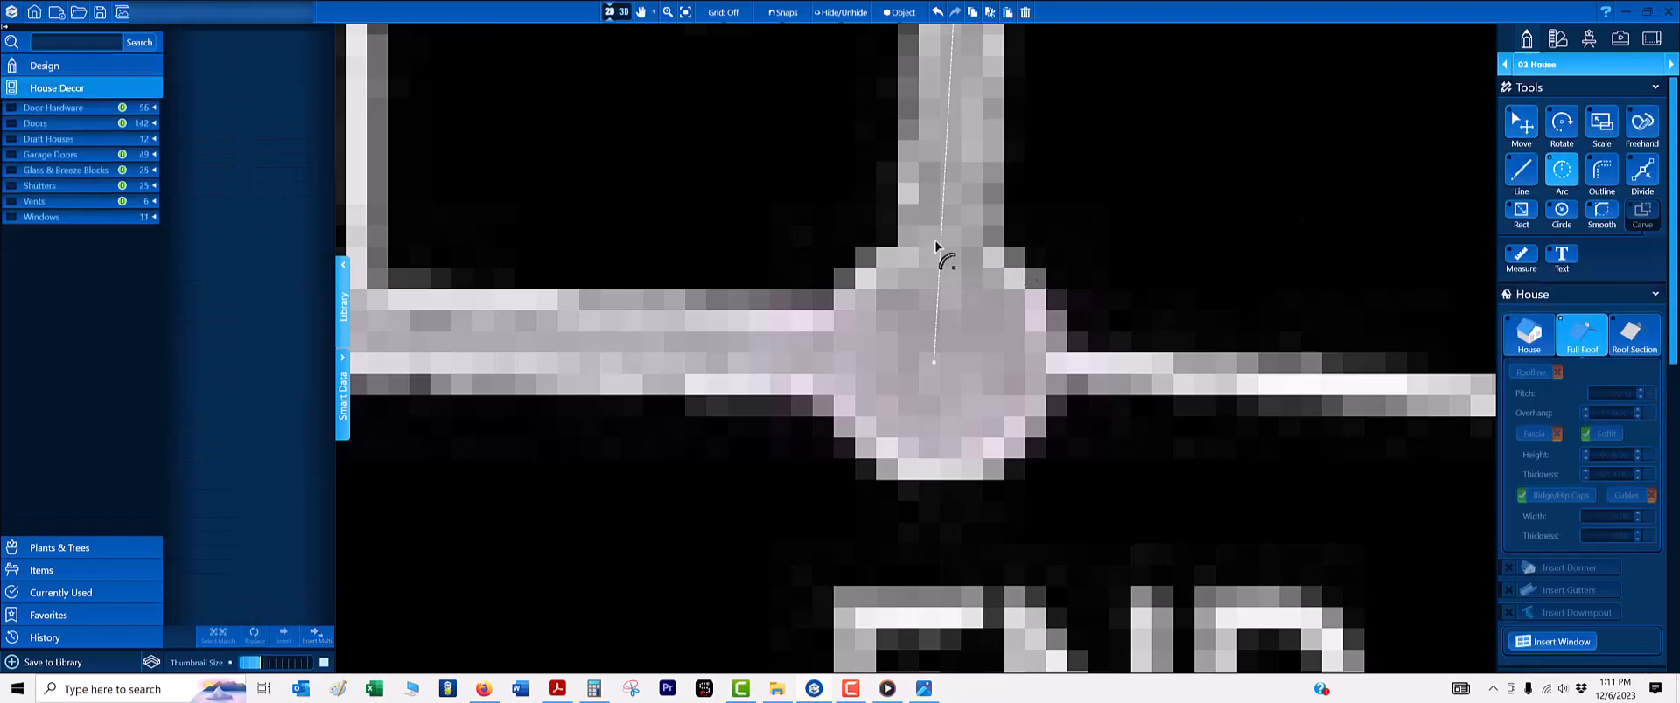
pyautogui.click(943, 278)
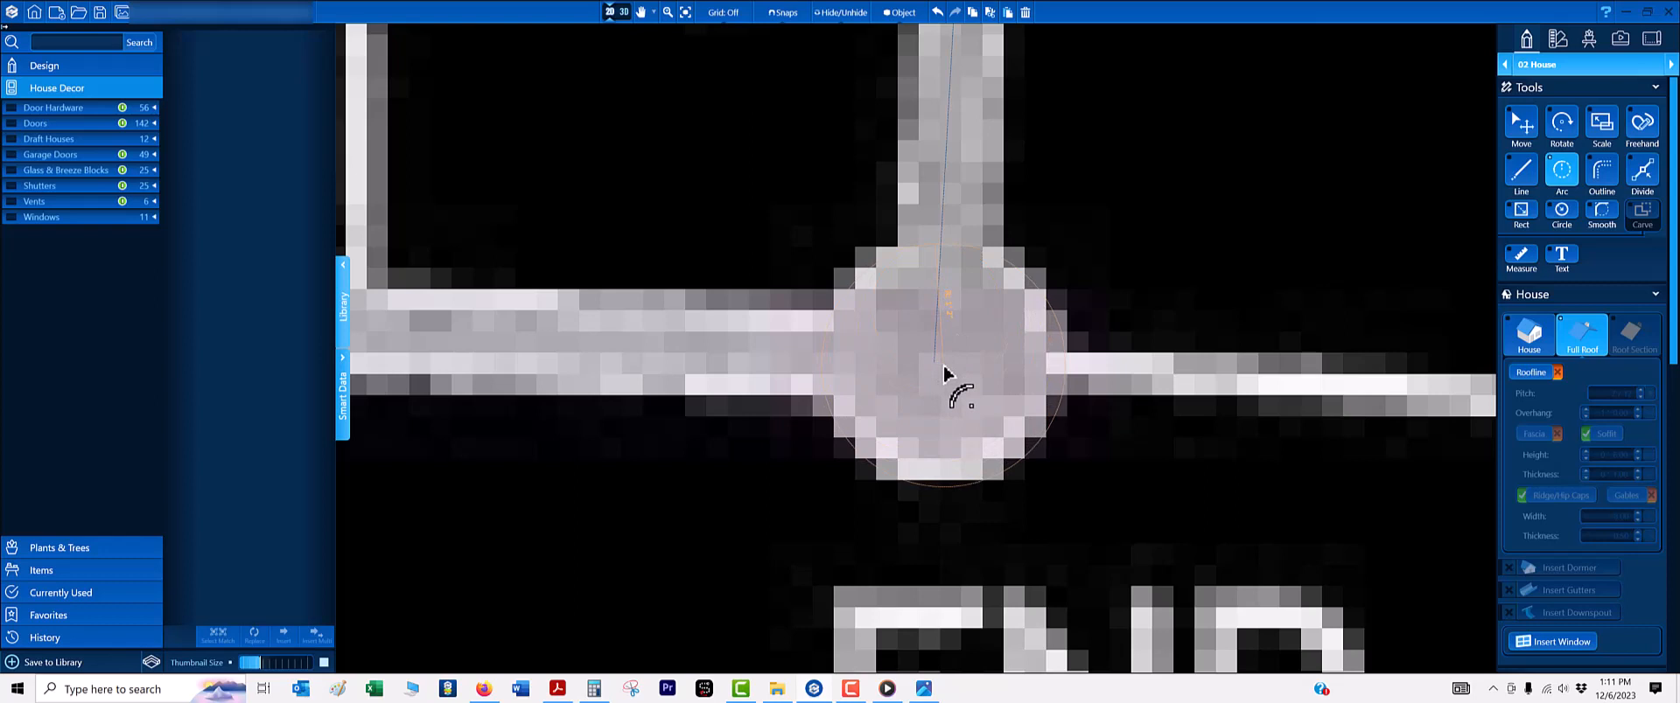
pyautogui.press('Escape')
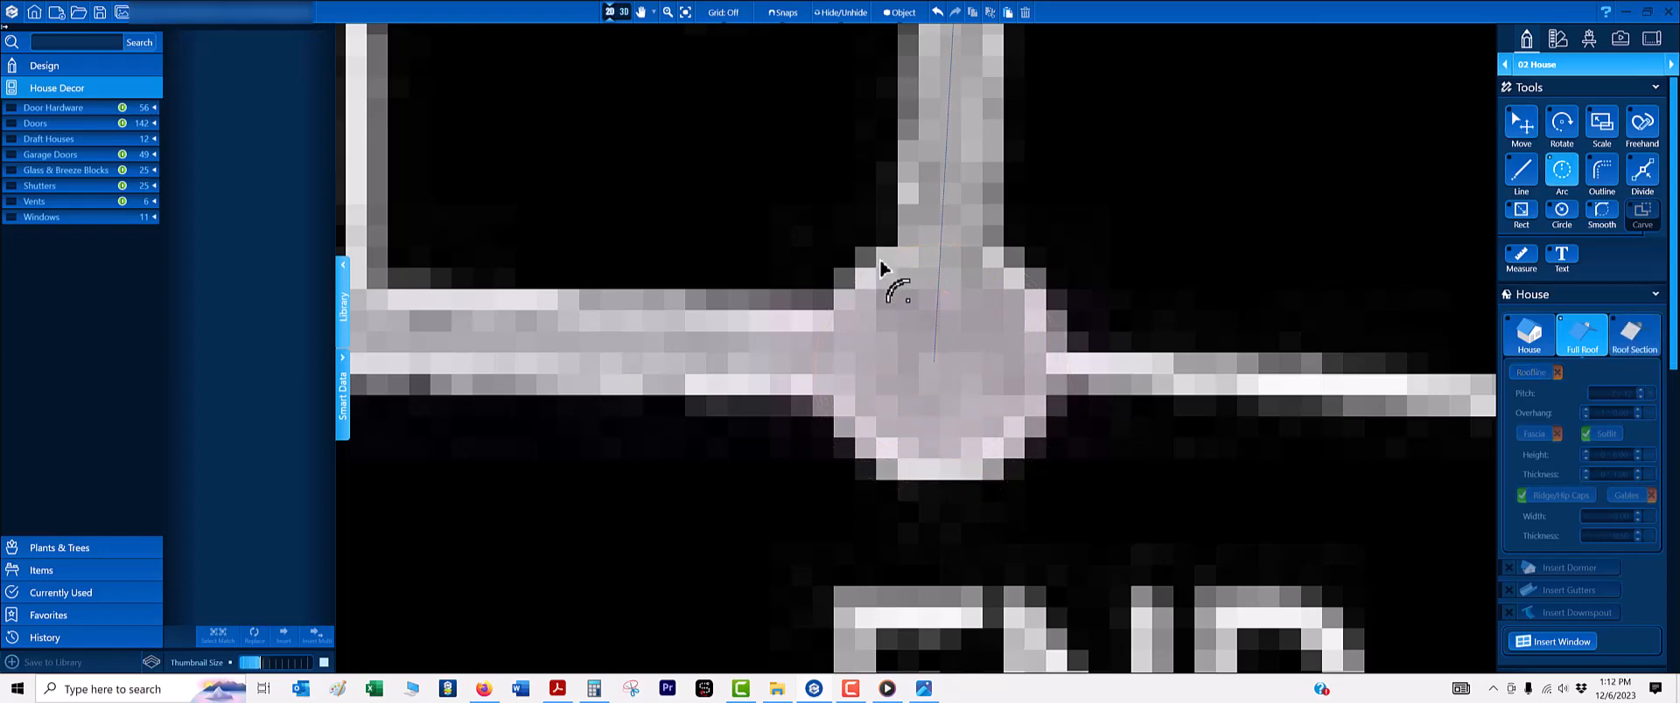
pyautogui.click(878, 250)
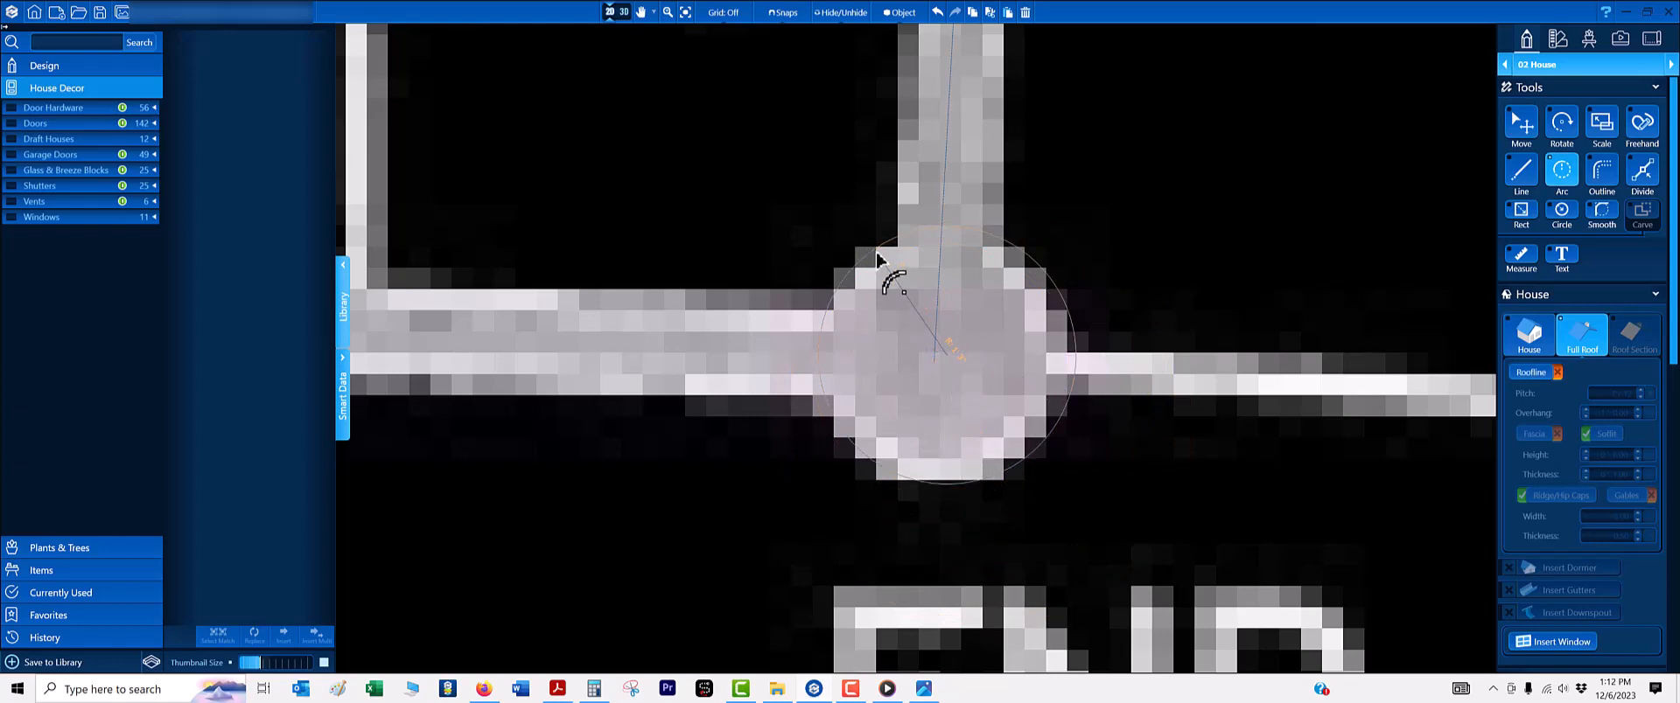
pyautogui.click(883, 245)
# - Draw a reference line about 3' 1" long outward from the center of the circles on the front corner marker
pyautogui.scroll(2, 940, 359)
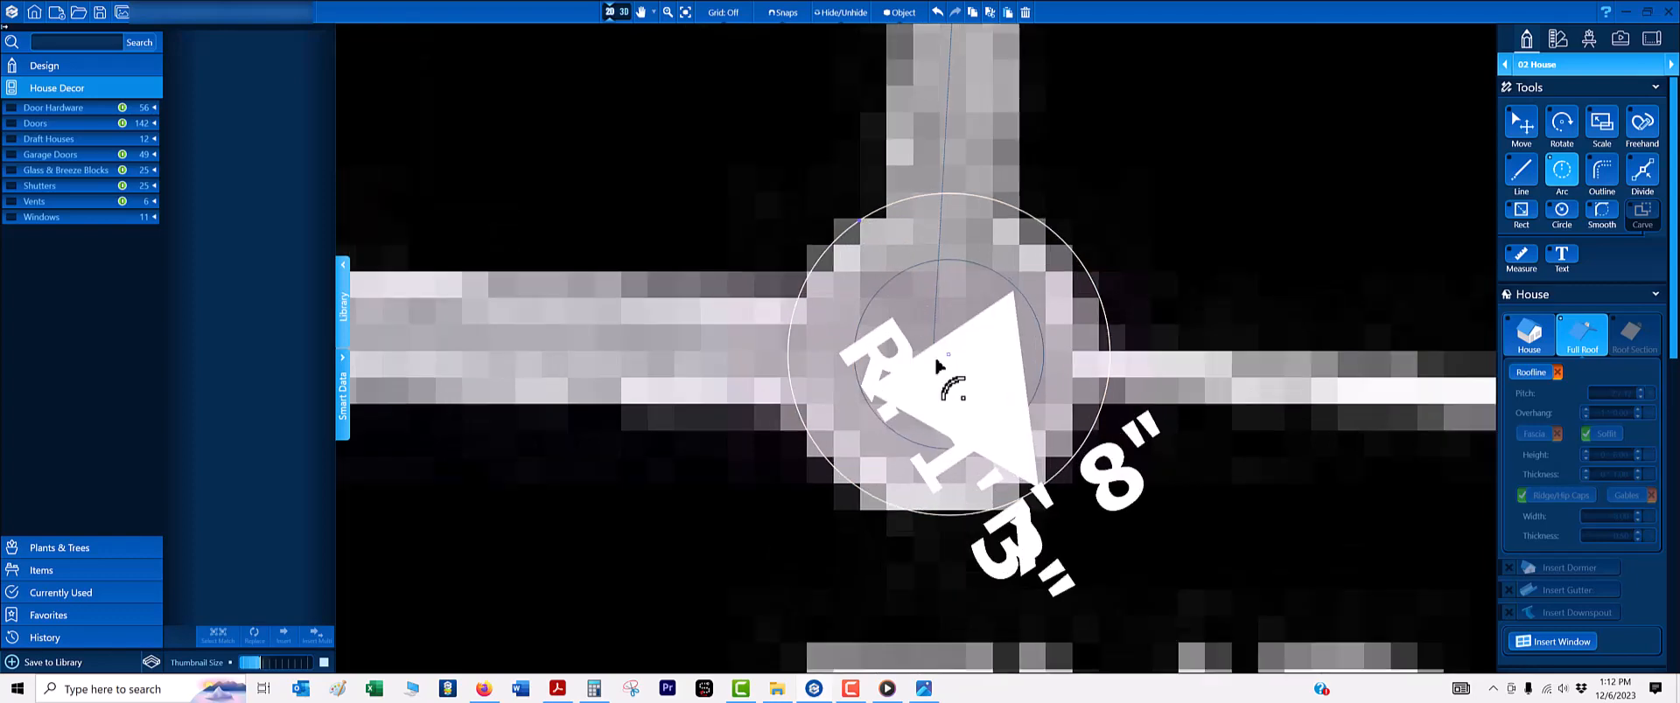
pyautogui.press('l')
pyautogui.click(952, 353)
pyautogui.scroll(-2, 1146, 307)
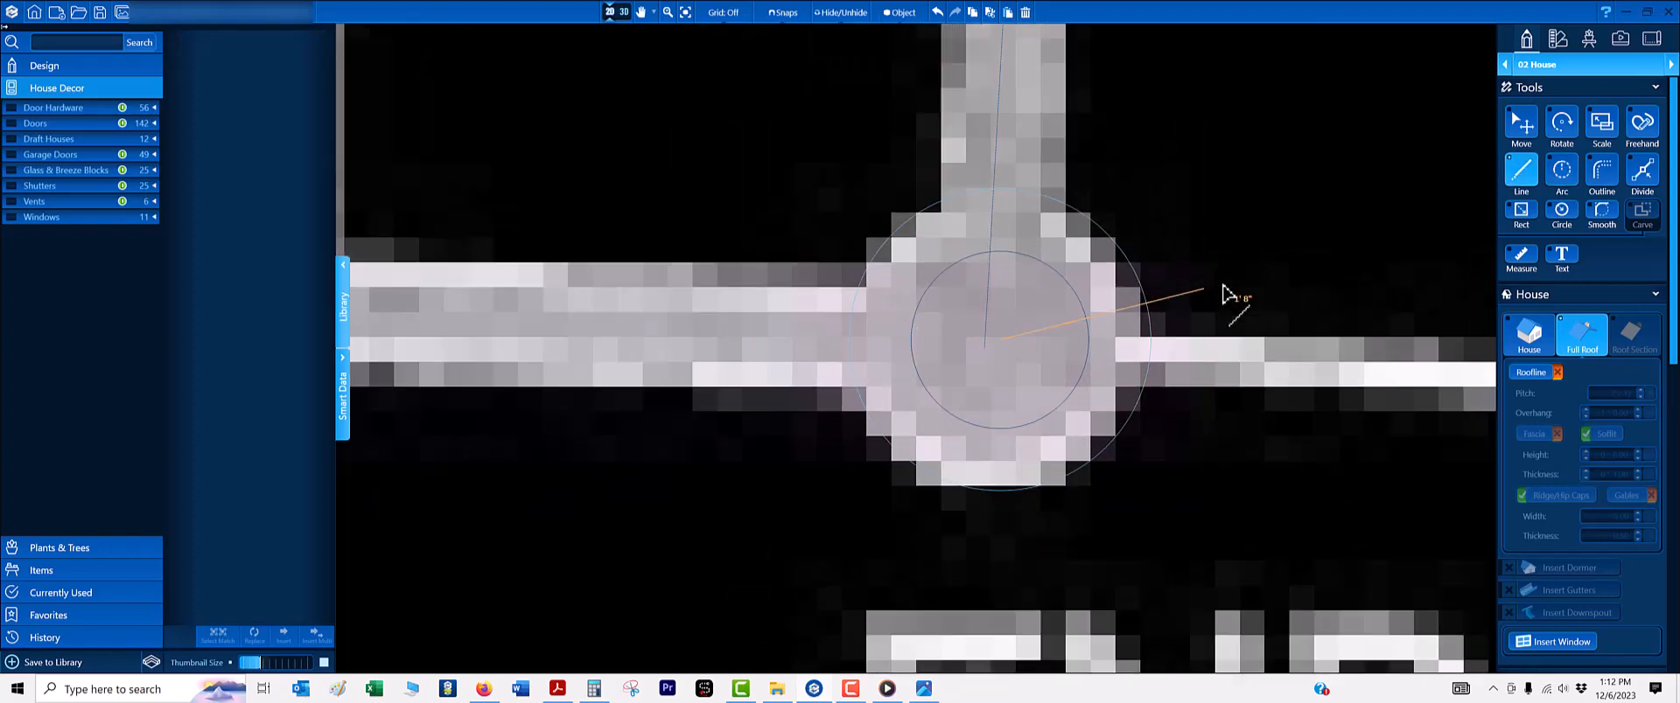
pyautogui.click(1317, 249)
pyautogui.press('m')
pyautogui.scroll(2, 1017, 335)
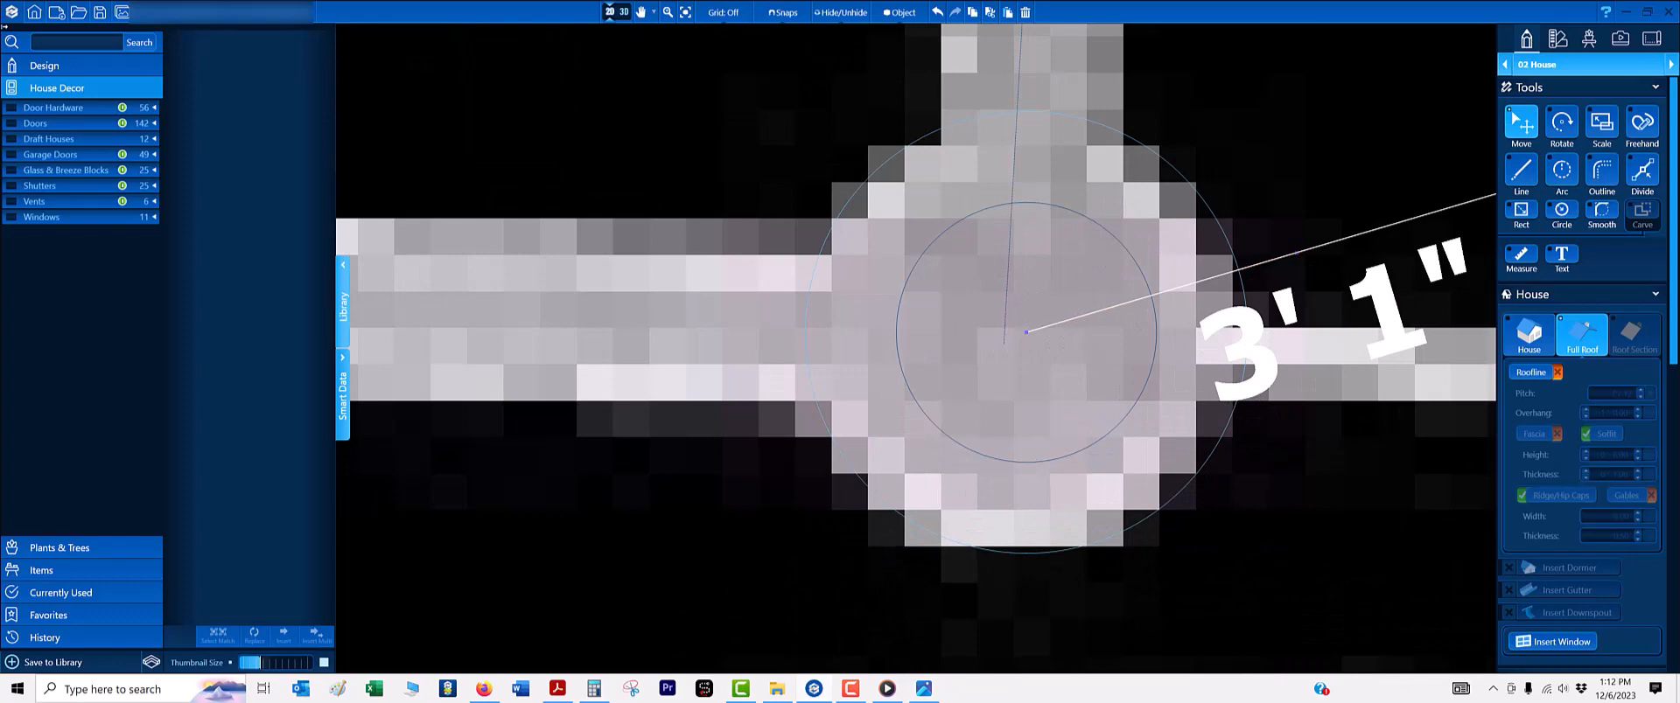
# - Return to the Project Information stage, hide the survey background and move the property line's loose end onto the guide circle's center
pyautogui.click(1566, 64)
pyautogui.click(1566, 107)
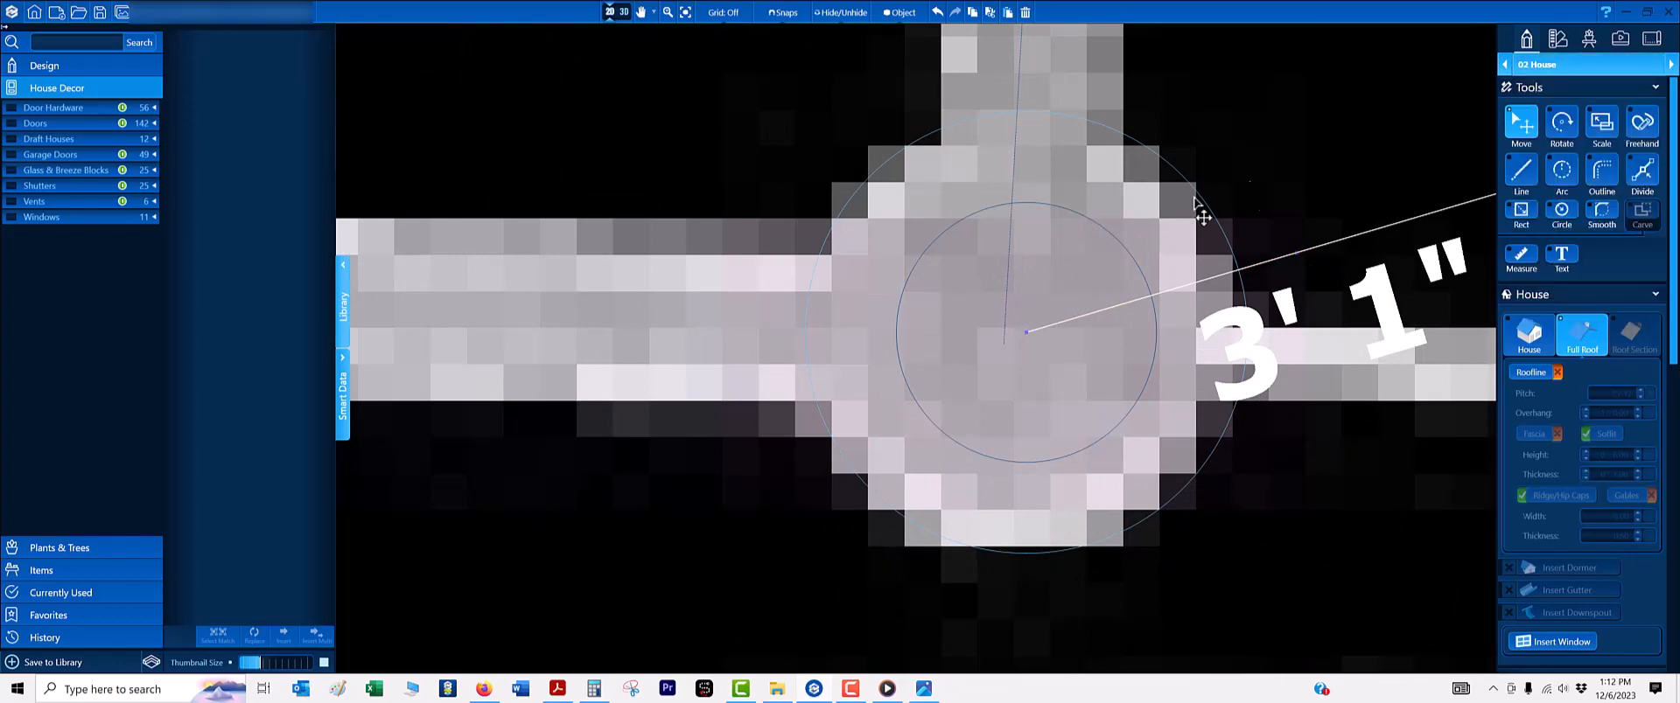
pyautogui.click(1006, 312)
pyautogui.click(1012, 316)
pyautogui.press('b')
pyautogui.scroll(1, 1023, 356)
pyautogui.moveTo(1012, 319)
pyautogui.mouseDown()
pyautogui.moveTo(1020, 359)
pyautogui.moveTo(986, 316)
pyautogui.moveTo(1002, 313)
pyautogui.mouseUp()
pyautogui.scroll(2, 1020, 358)
pyautogui.scroll(-3, 1023, 330)
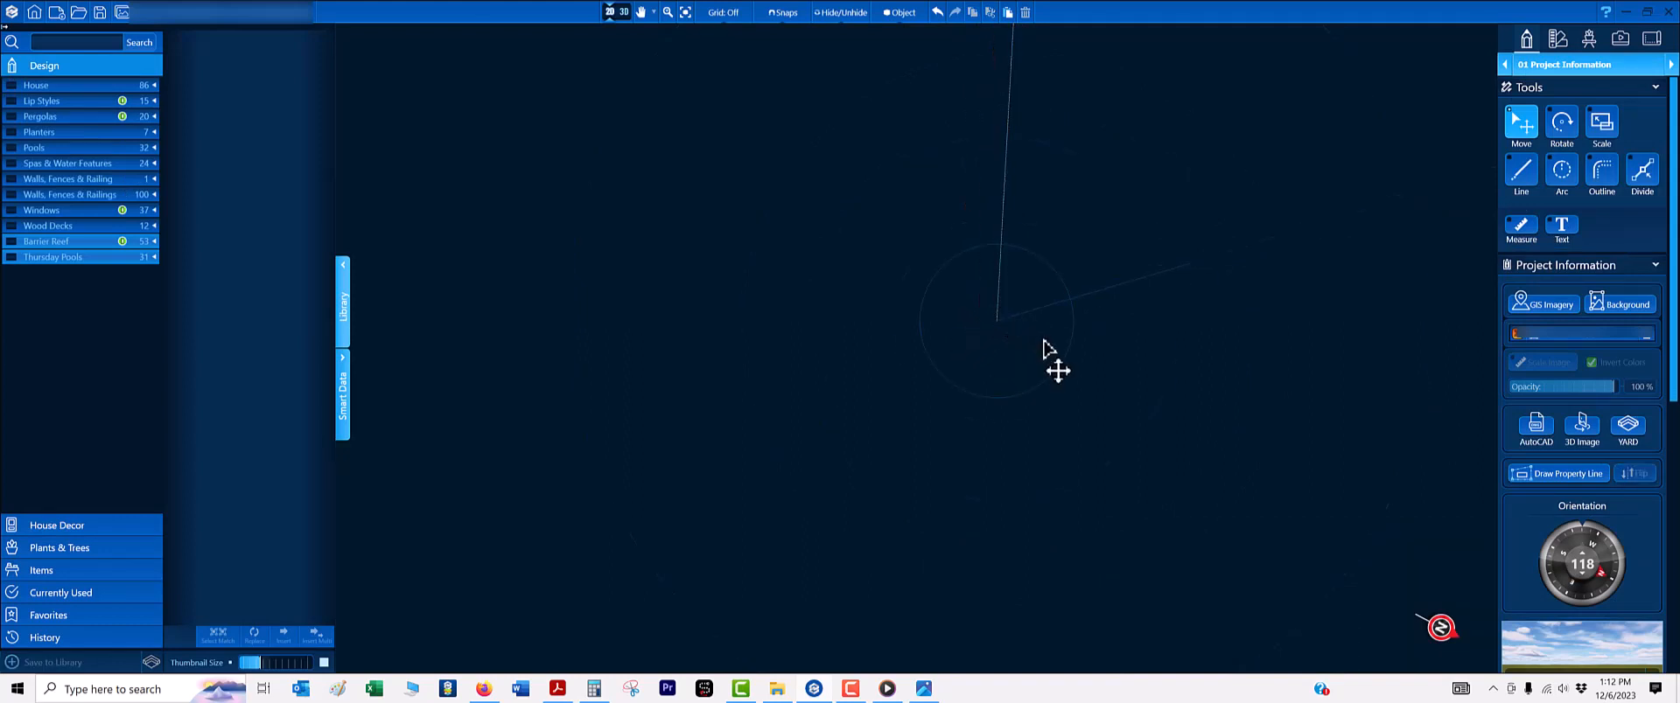
# - Move the guide circle and its reference line from the TRI-TECH corner marker to the center of the W/CAP front corner marker
pyautogui.scroll(-2, 1041, 360)
pyautogui.scroll(-2, 1058, 363)
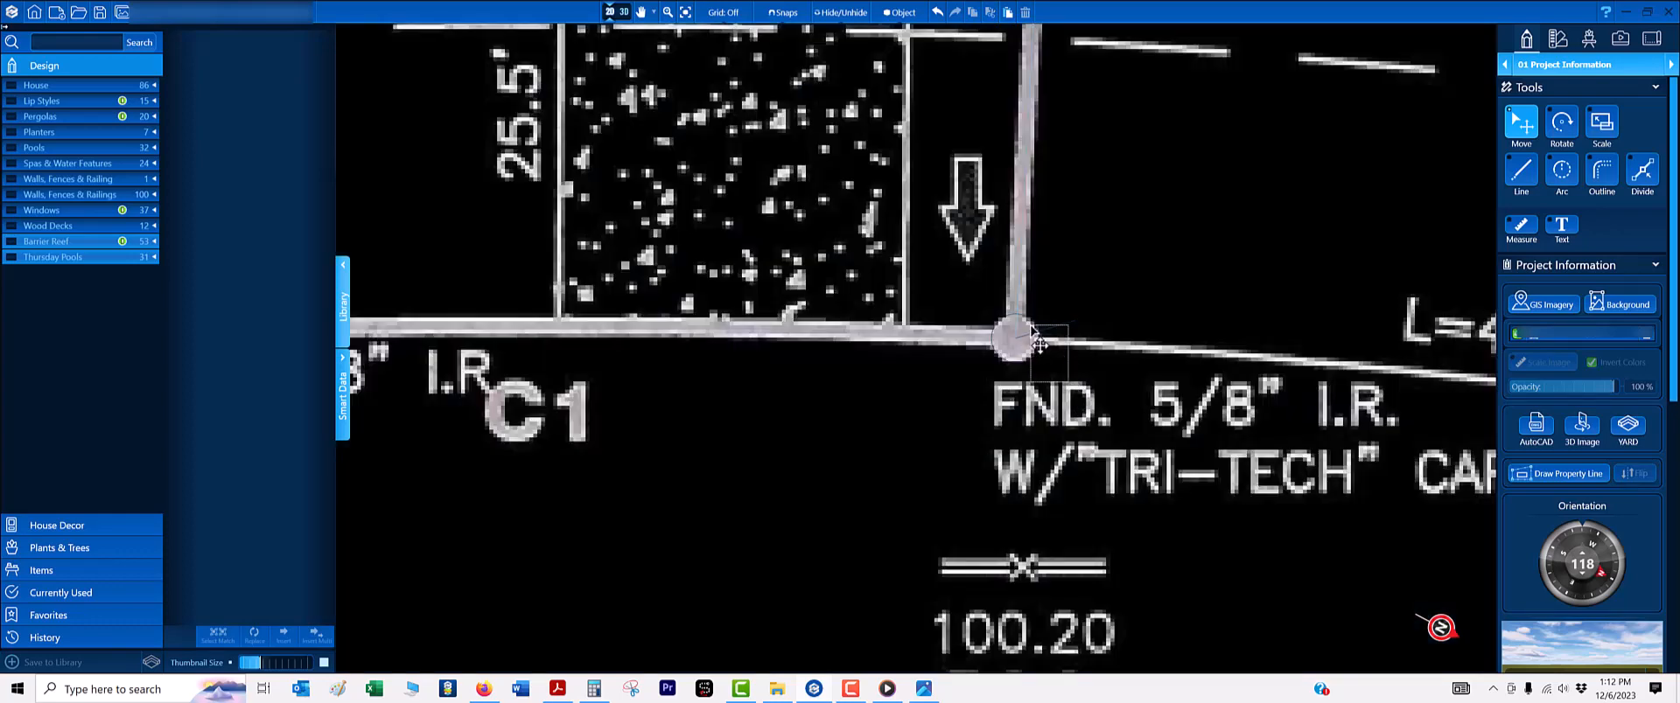
pyautogui.click(1030, 325)
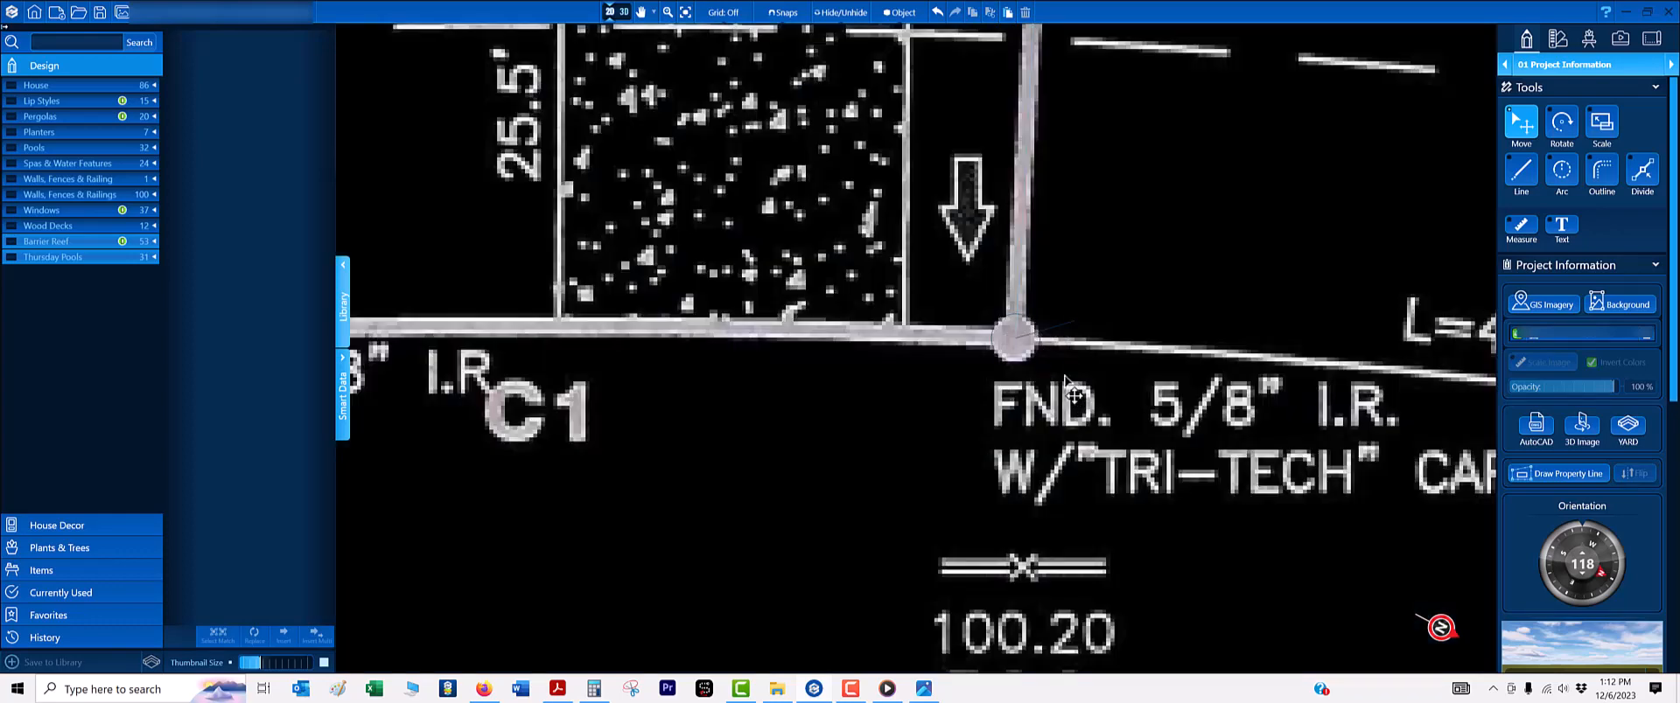
pyautogui.moveTo(1045, 331)
pyautogui.mouseDown()
pyautogui.moveTo(910, 329)
pyautogui.moveTo(534, 255)
pyautogui.mouseUp()
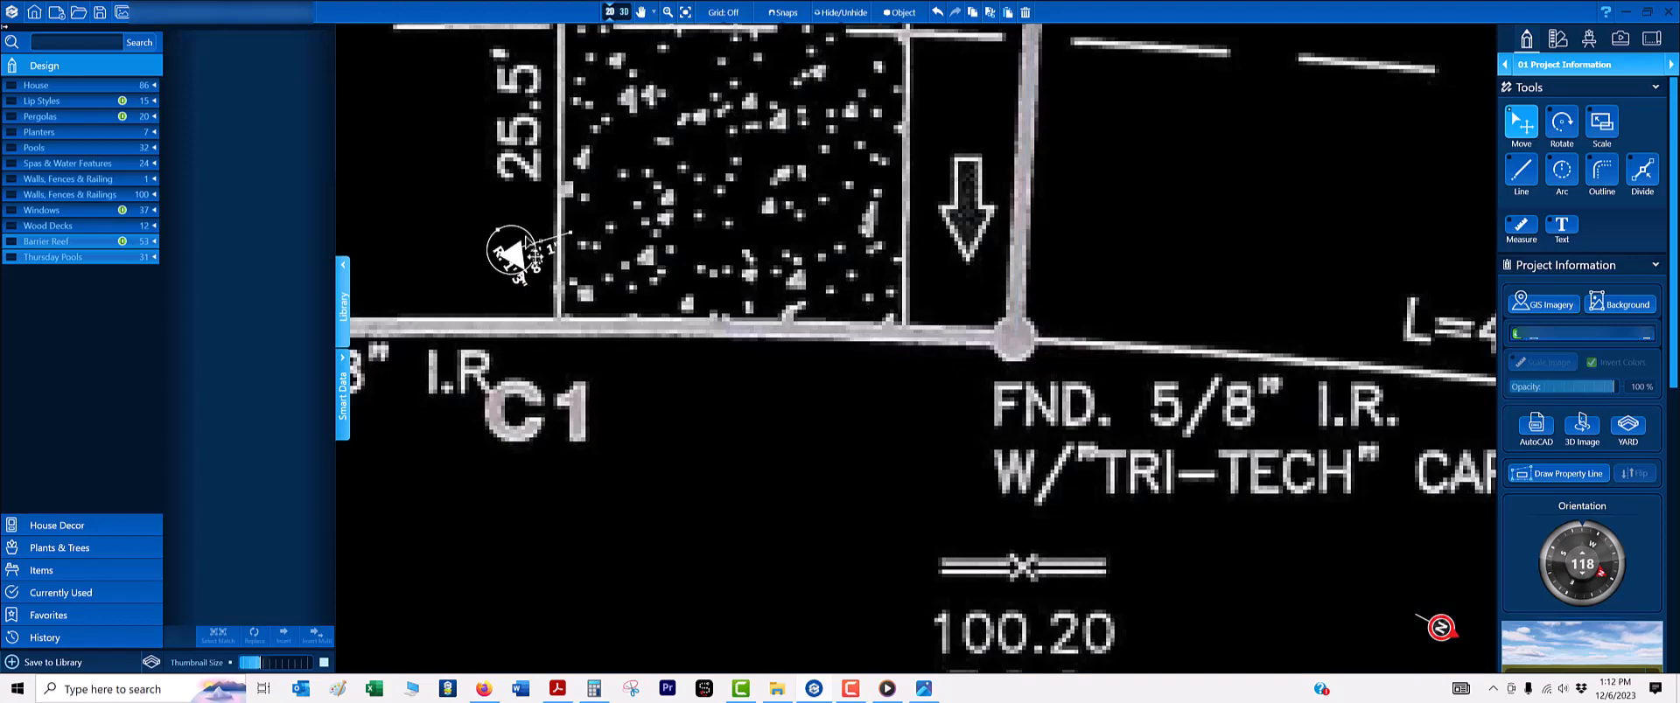
pyautogui.moveTo(529, 245); pyautogui.dragTo(1445, 438, button='middle')
pyautogui.moveTo(1445, 440)
pyautogui.mouseDown()
pyautogui.moveTo(1287, 442)
pyautogui.moveTo(996, 523)
pyautogui.mouseUp()
pyautogui.scroll(-5, 1154, 278)
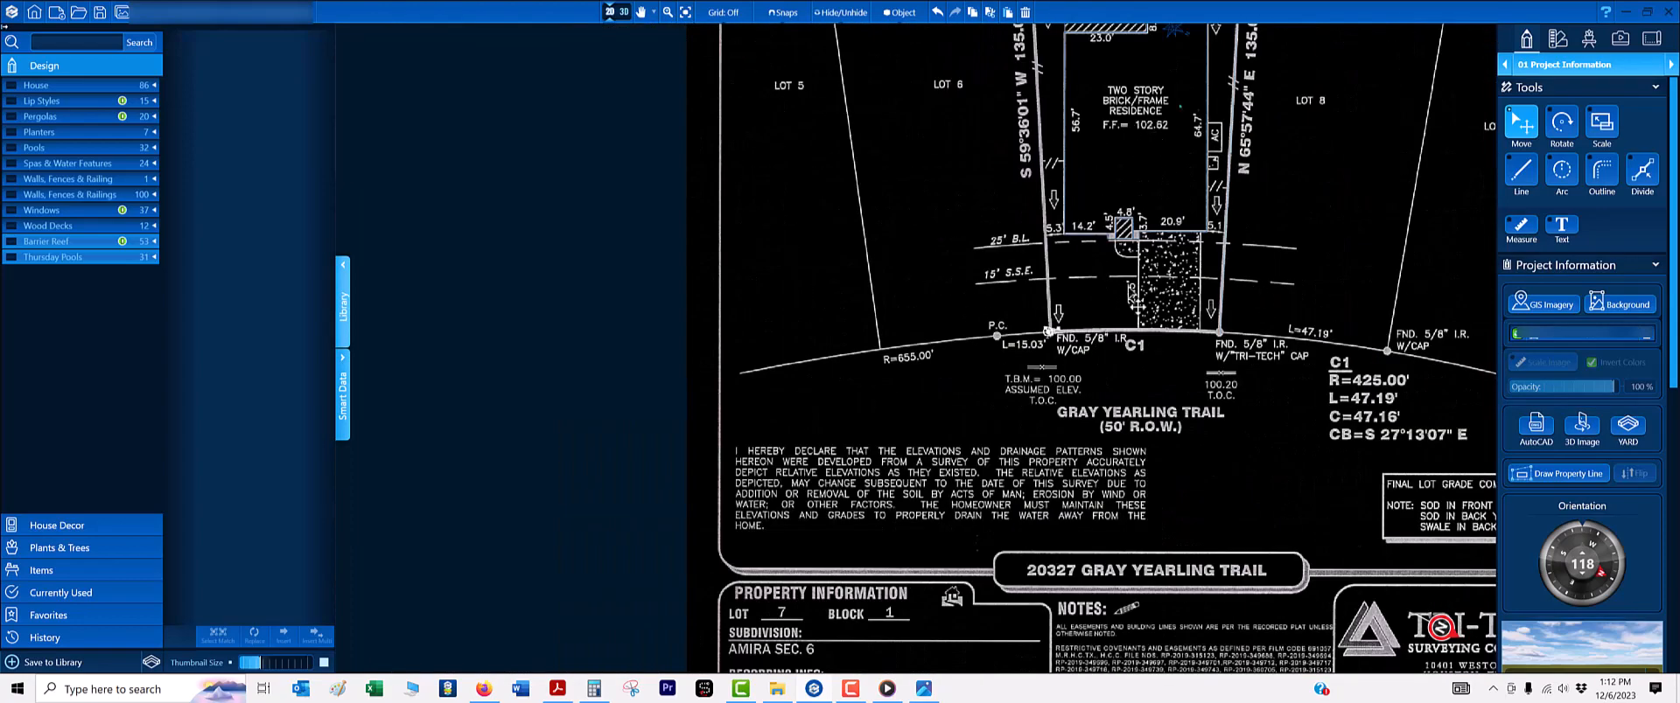
pyautogui.scroll(8, 1131, 298)
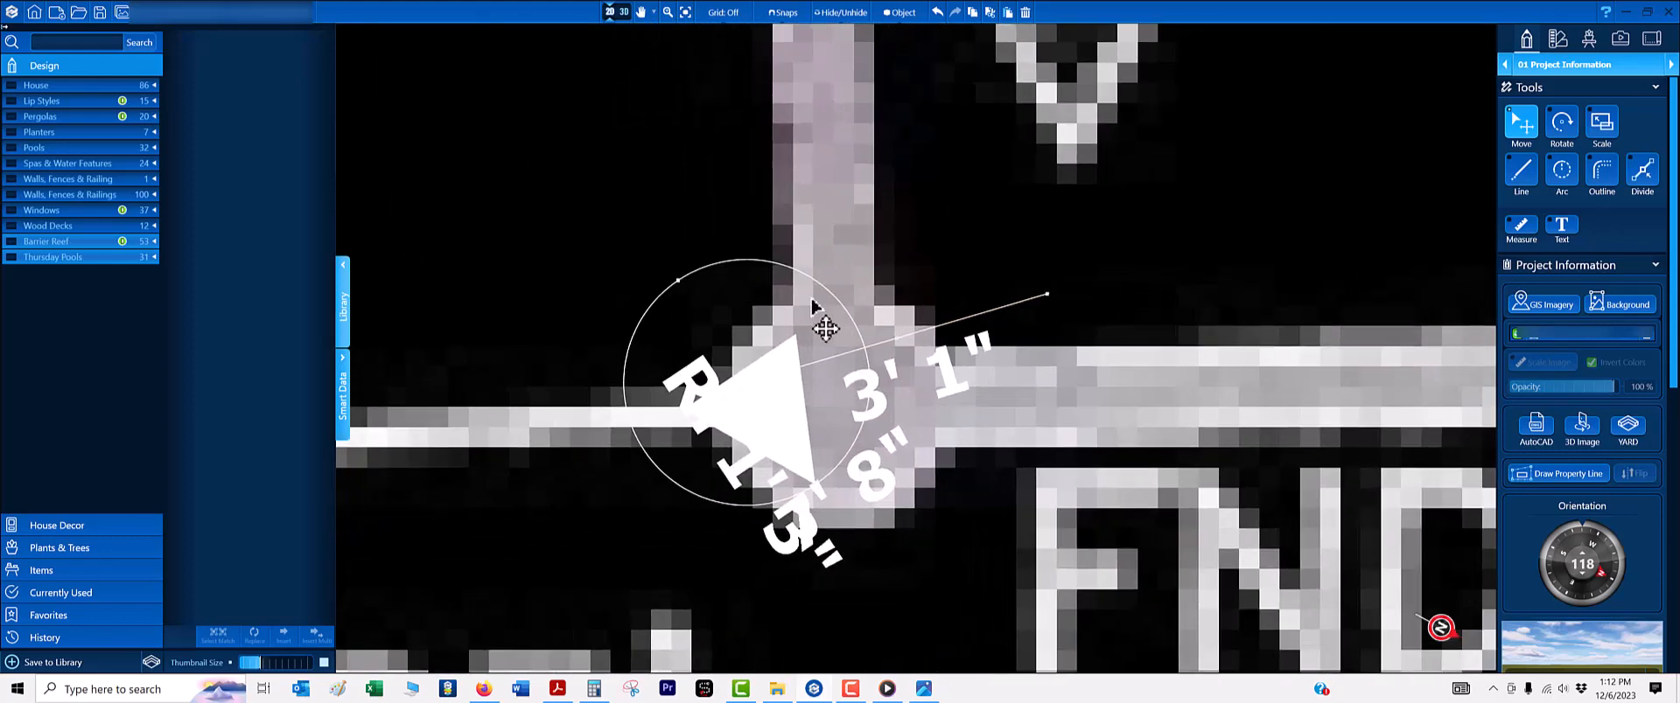
pyautogui.moveTo(816, 284)
pyautogui.mouseDown()
pyautogui.moveTo(905, 317)
pyautogui.moveTo(908, 301)
pyautogui.mouseUp()
pyautogui.click(1033, 266)
# - Draw the second side's 135.00' property line from the rear line's endpoint to the guide circle's center on the W/CAP marker
pyautogui.scroll(-10, 1019, 264)
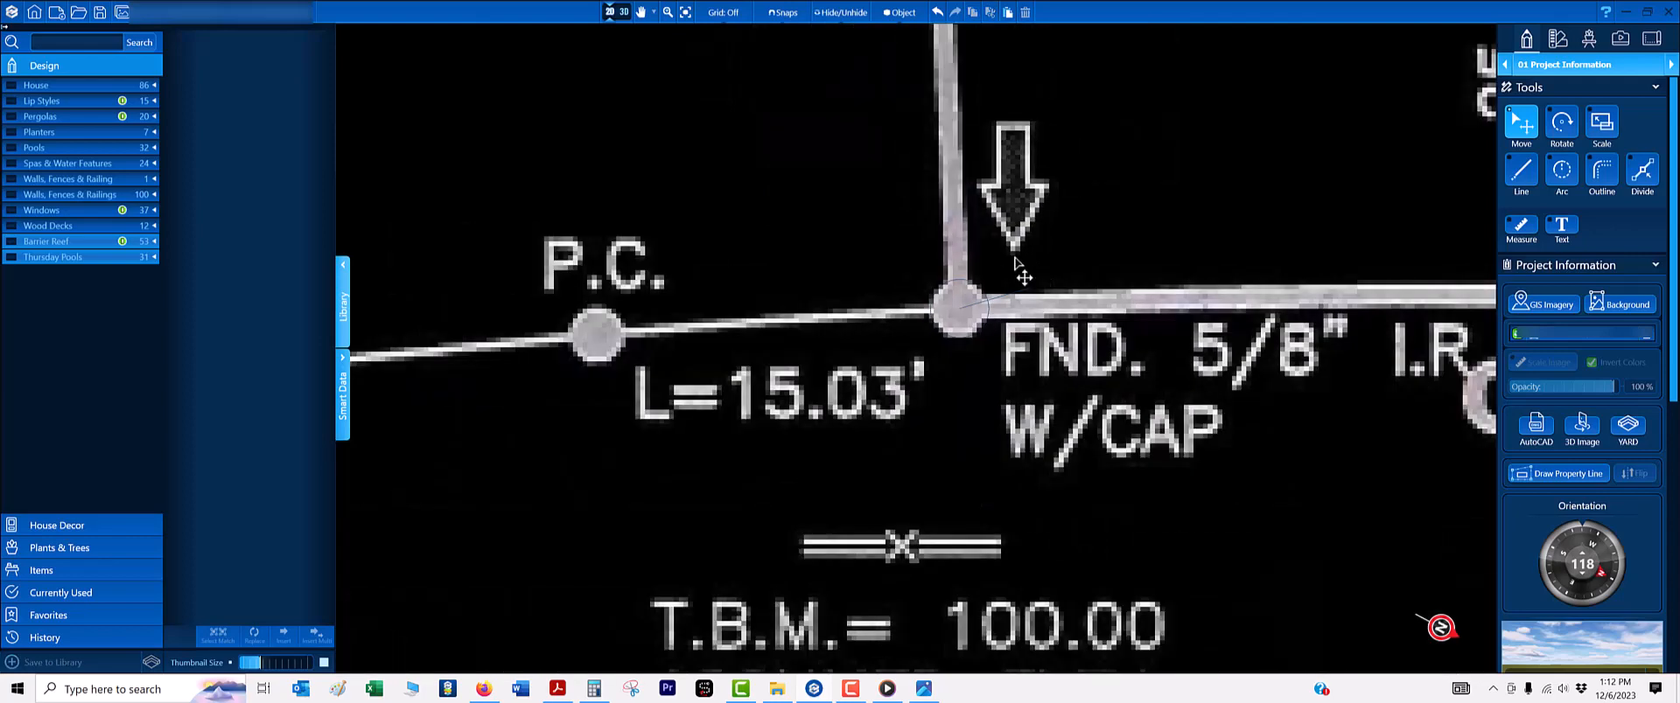
pyautogui.moveTo(997, 149); pyautogui.dragTo(933, 613, button='middle')
pyautogui.scroll(5, 840, 105)
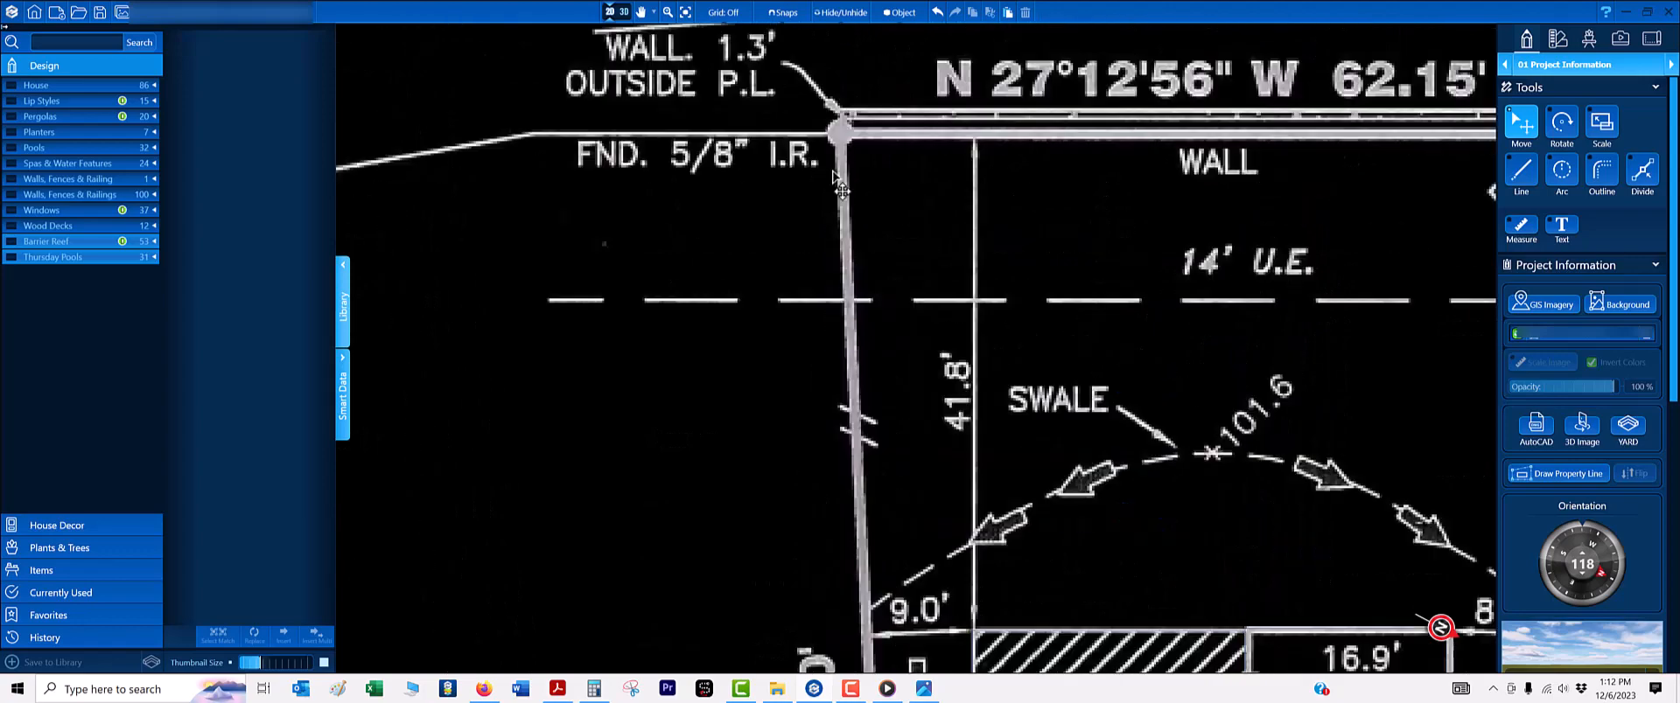
pyautogui.scroll(-7, 839, 298)
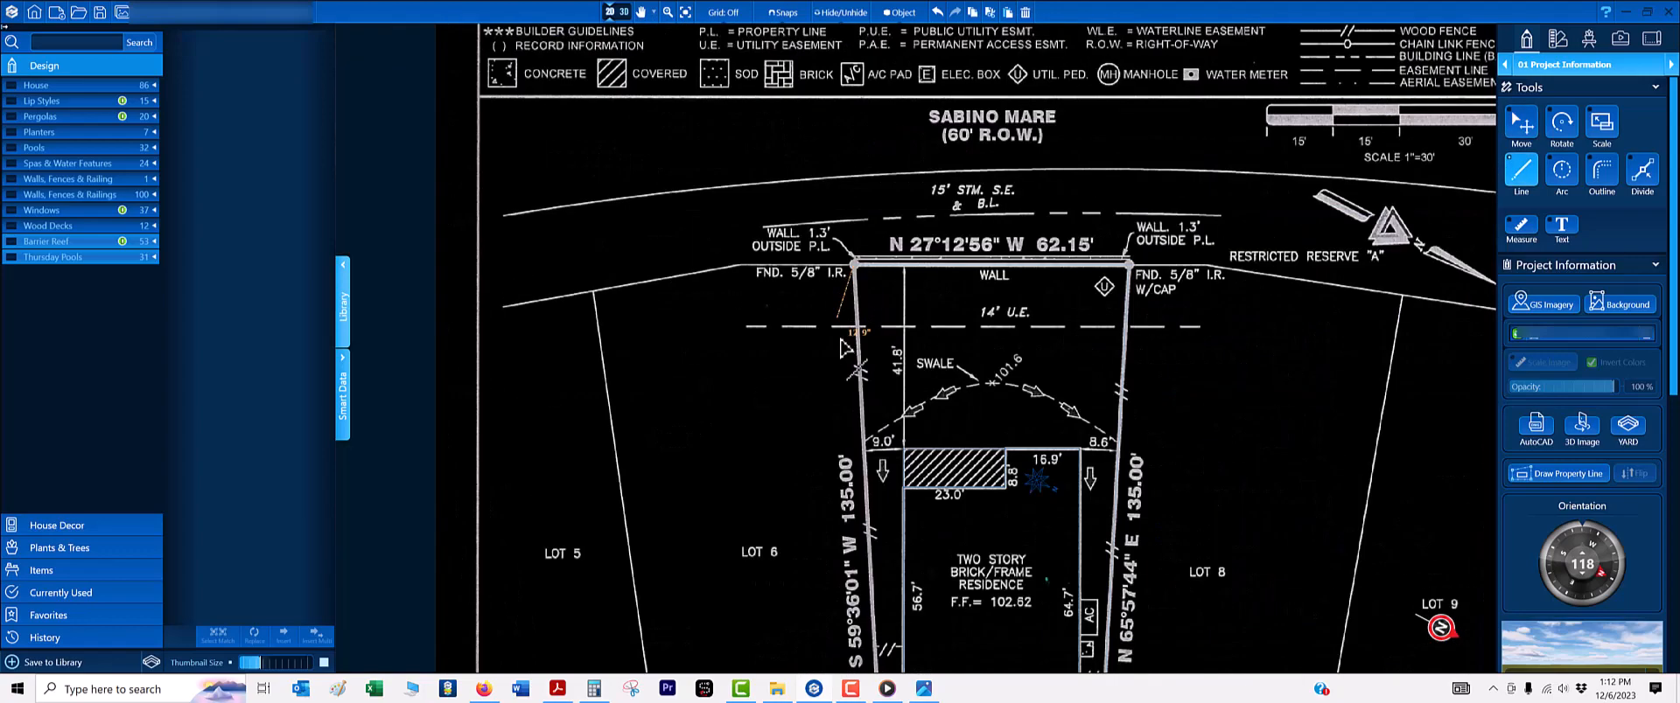
pyautogui.scroll(5, 836, 284)
pyautogui.rightClick(926, 256)
pyautogui.scroll(3, 929, 256)
pyautogui.press('b')
pyautogui.scroll(4, 934, 249)
pyautogui.press('l')
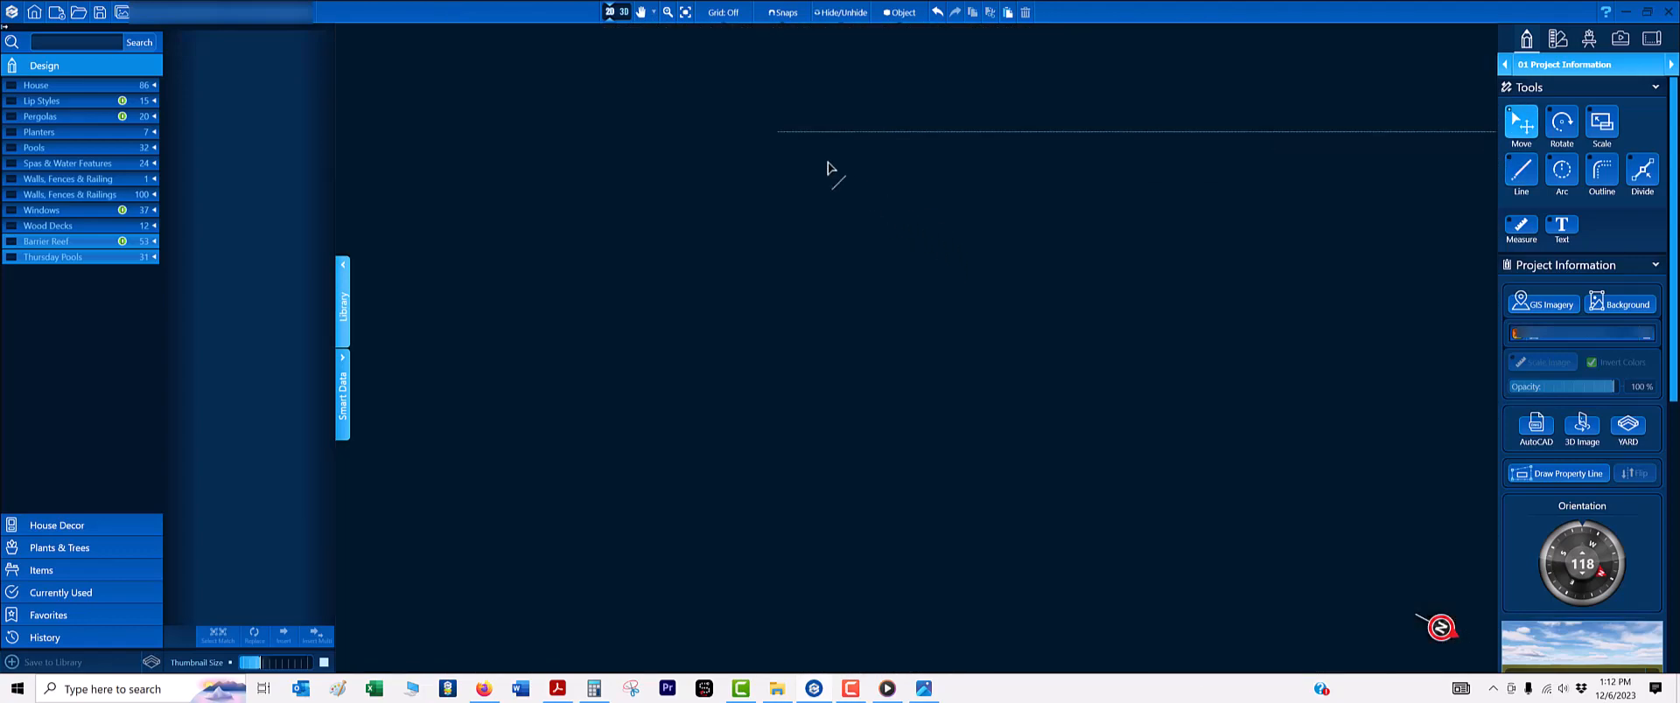
pyautogui.click(777, 133)
pyautogui.scroll(-7, 801, 377)
pyautogui.moveTo(798, 420); pyautogui.dragTo(758, 107, button='middle')
pyautogui.moveTo(814, 342); pyautogui.dragTo(783, 44, button='middle')
pyautogui.scroll(10, 809, 518)
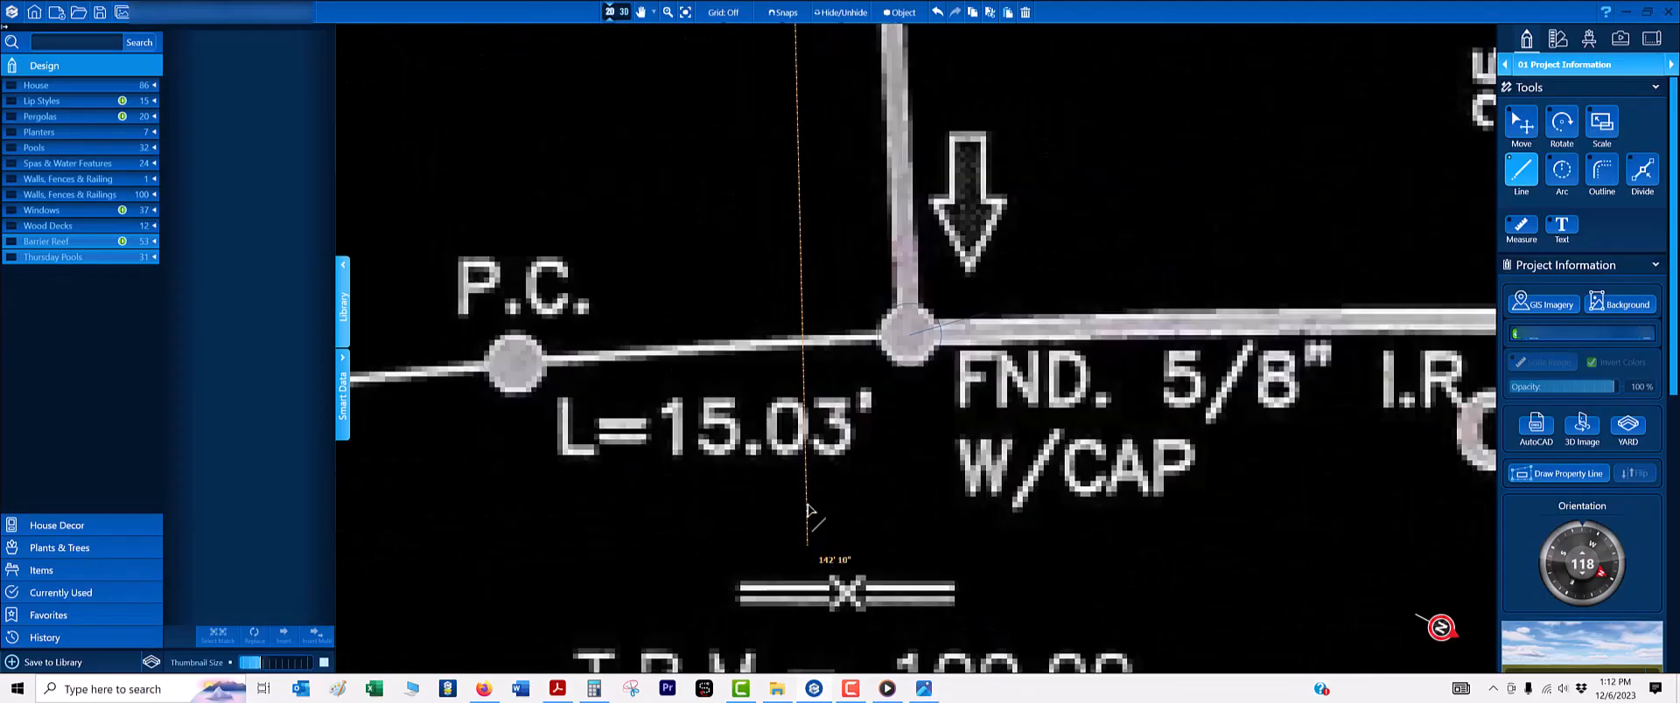
pyautogui.scroll(3, 1147, 131)
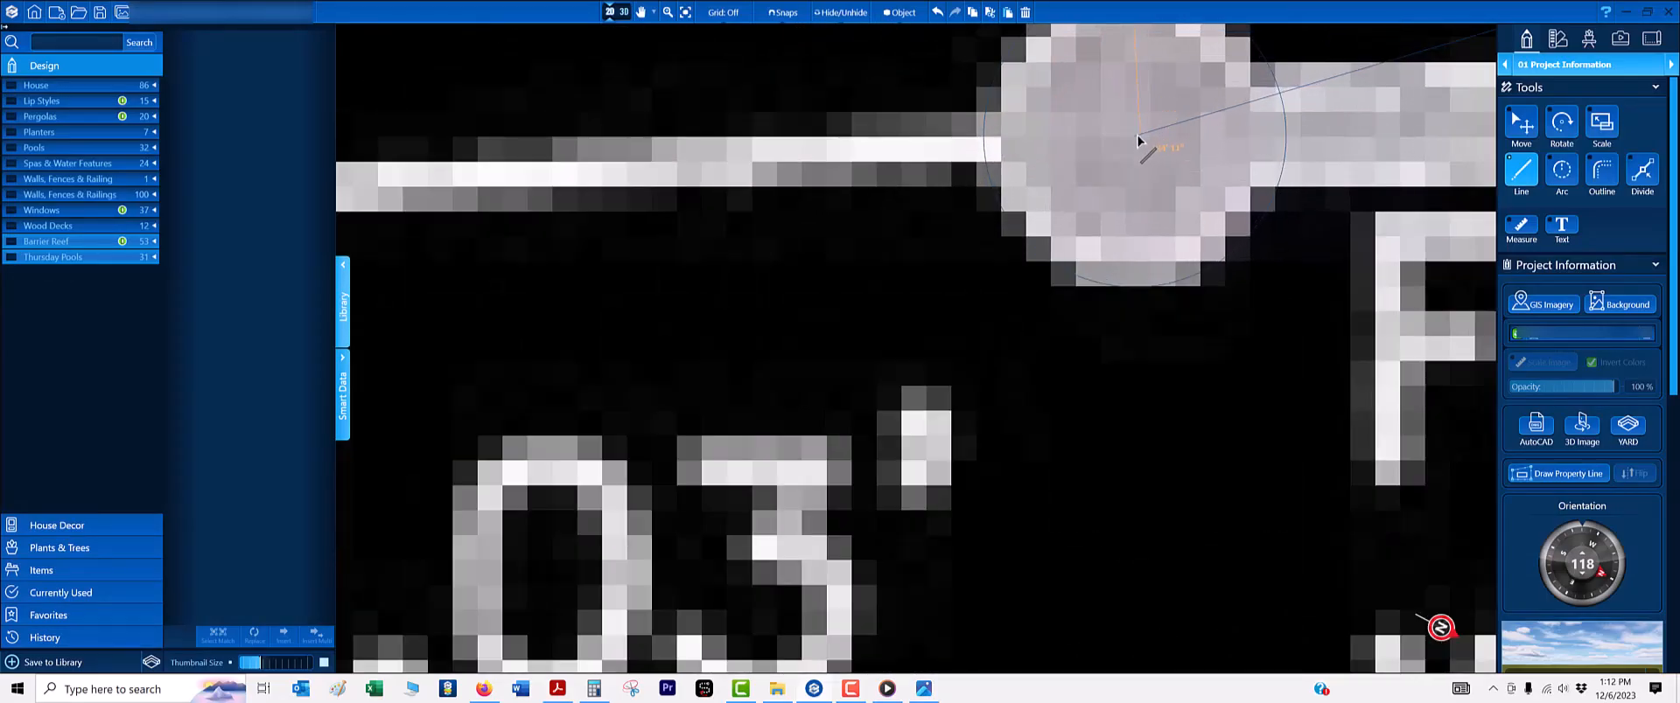
pyautogui.scroll(-12, 1075, 236)
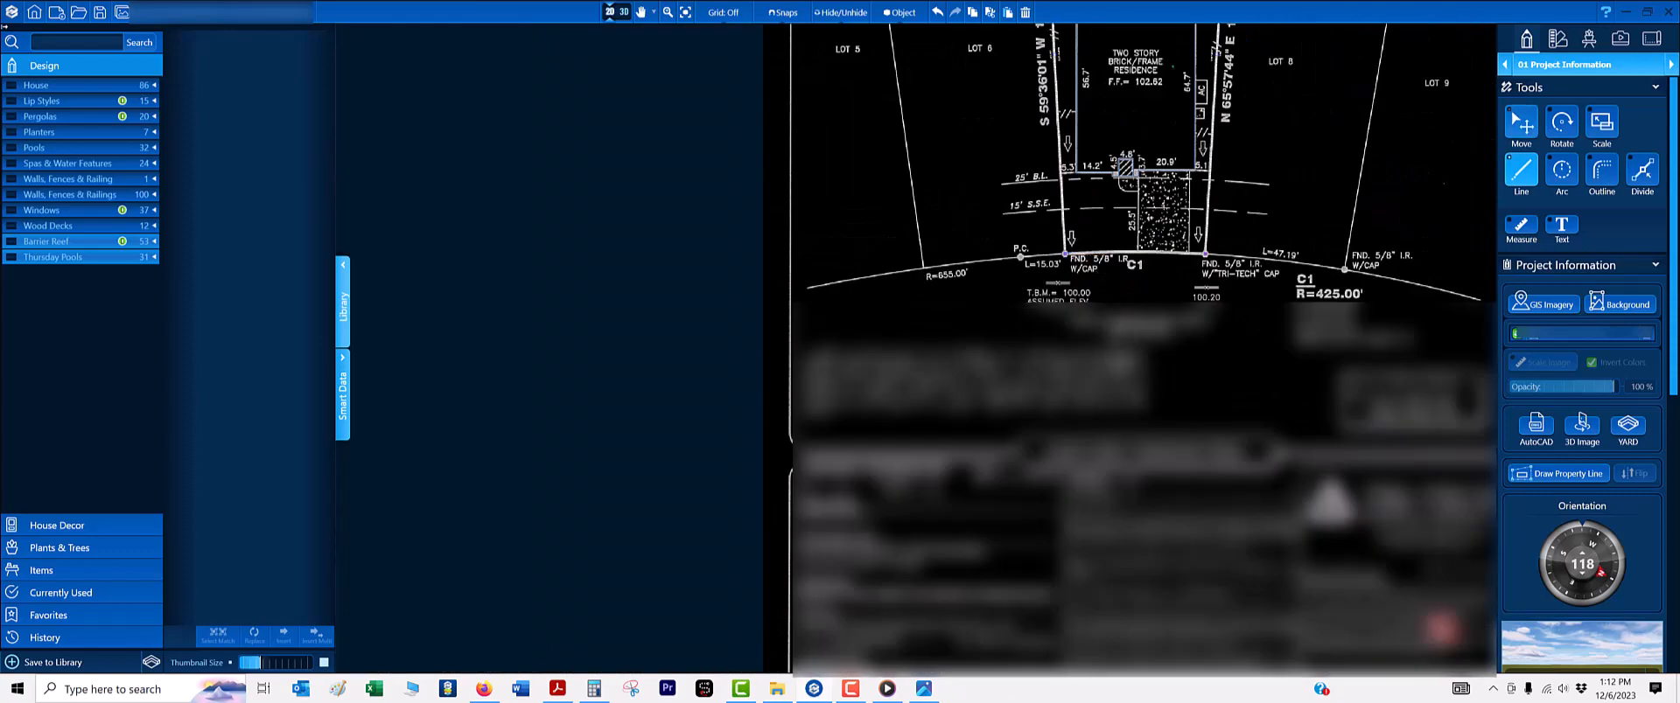
pyautogui.rightClick(1056, 301)
pyautogui.scroll(3, 1056, 300)
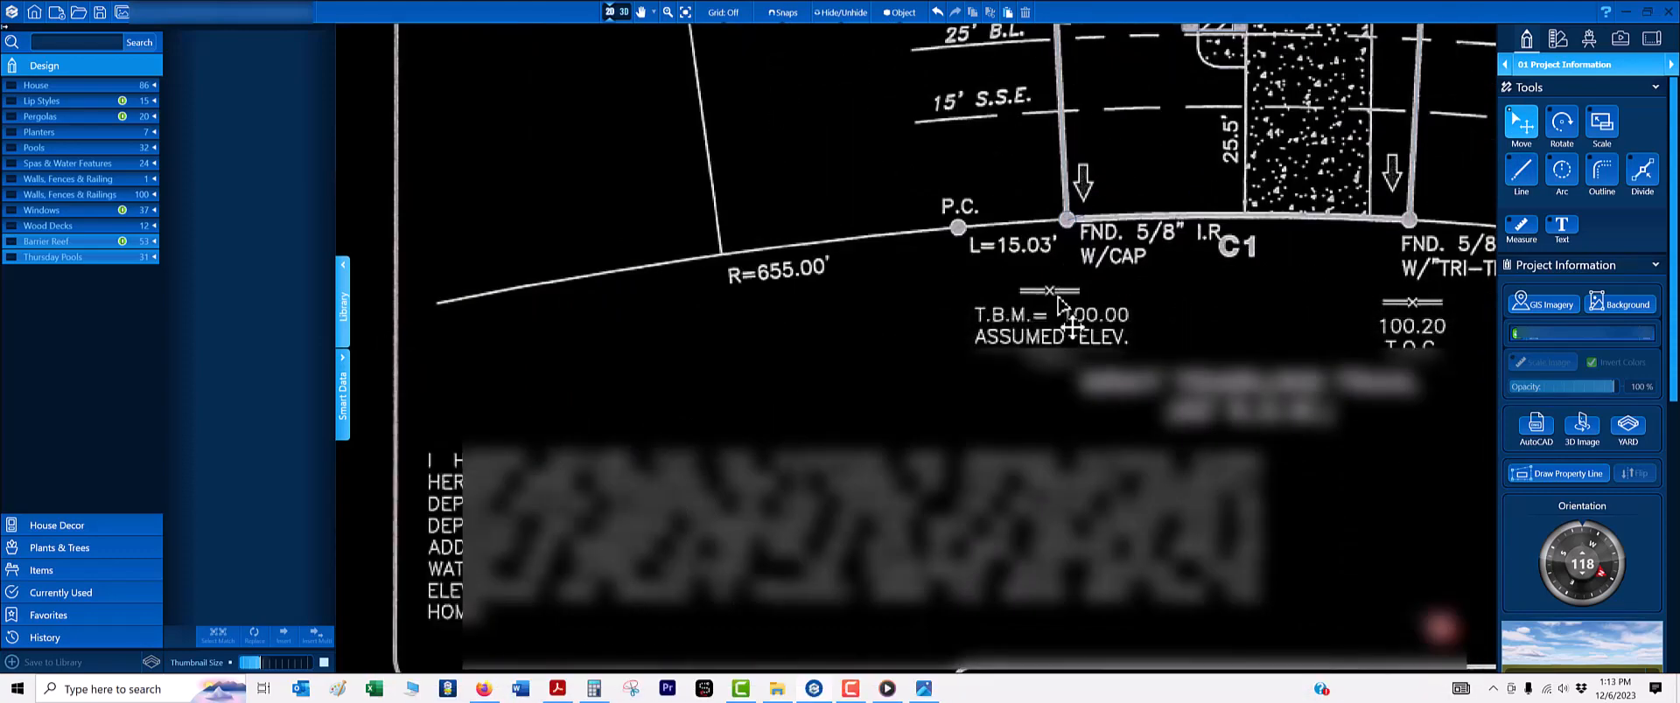
pyautogui.scroll(-10, 1056, 300)
pyautogui.scroll(4, 1132, 329)
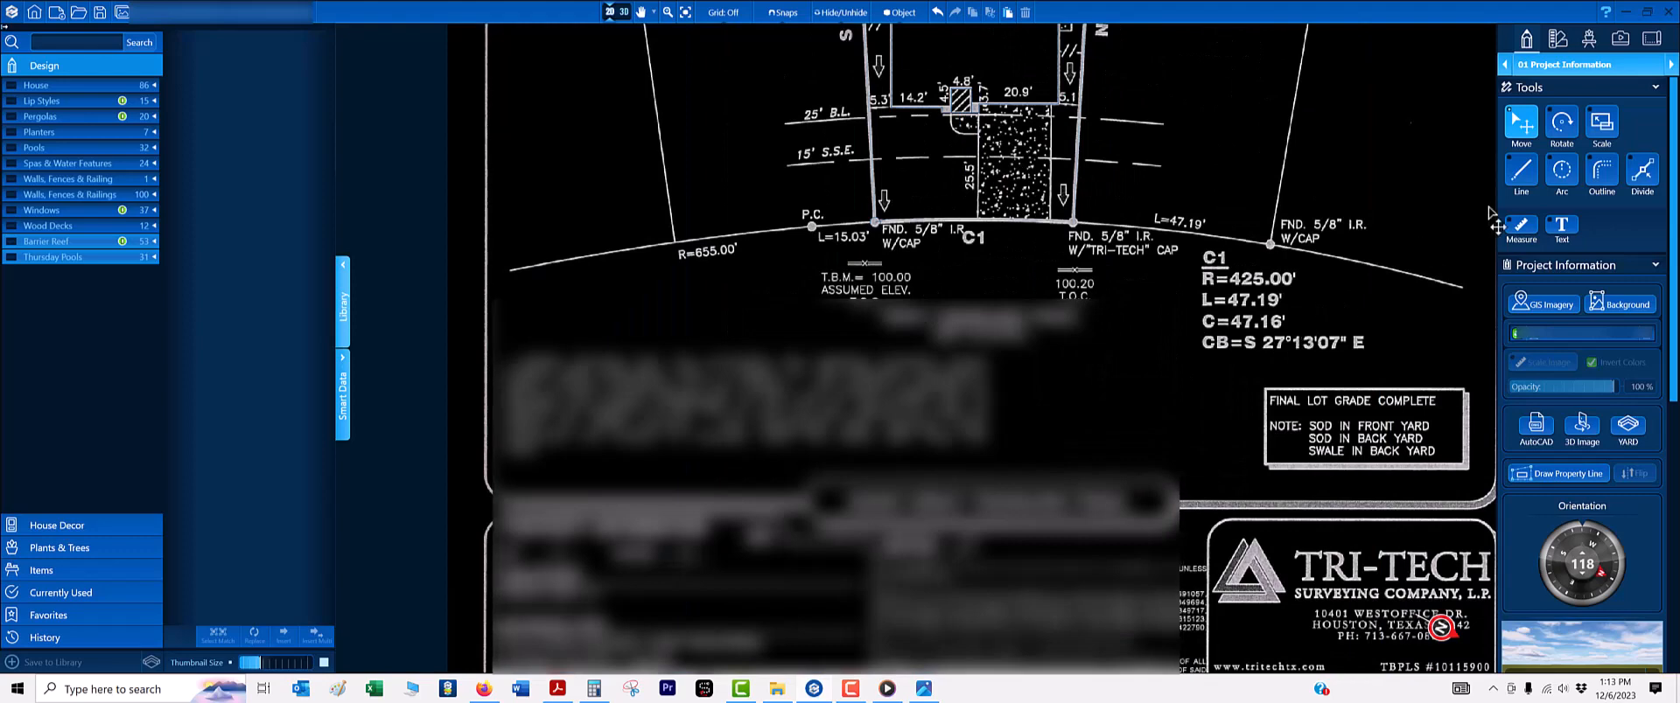
pyautogui.click(1564, 175)
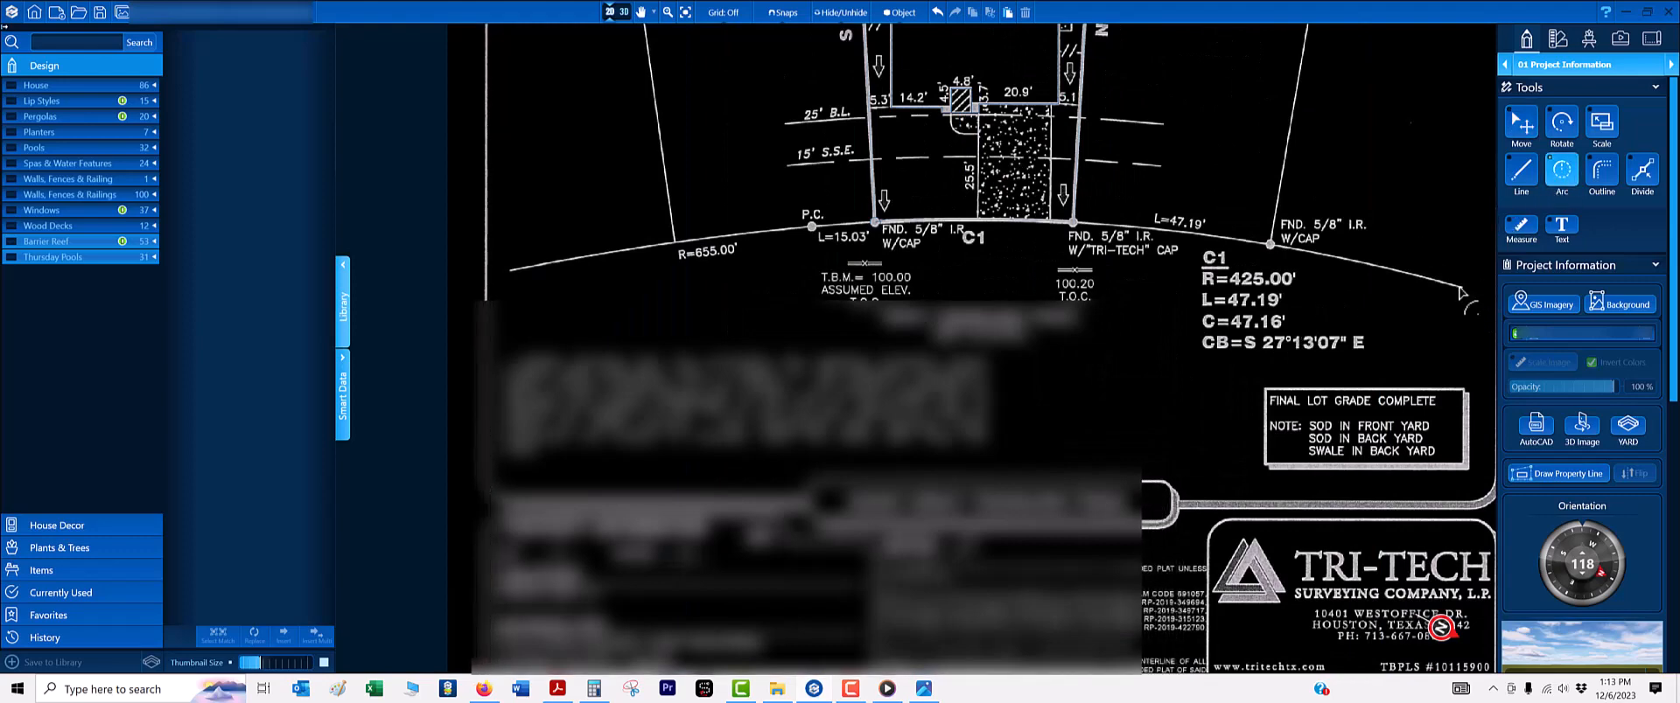
pyautogui.click(1283, 362)
pyautogui.scroll(-8, 1120, 516)
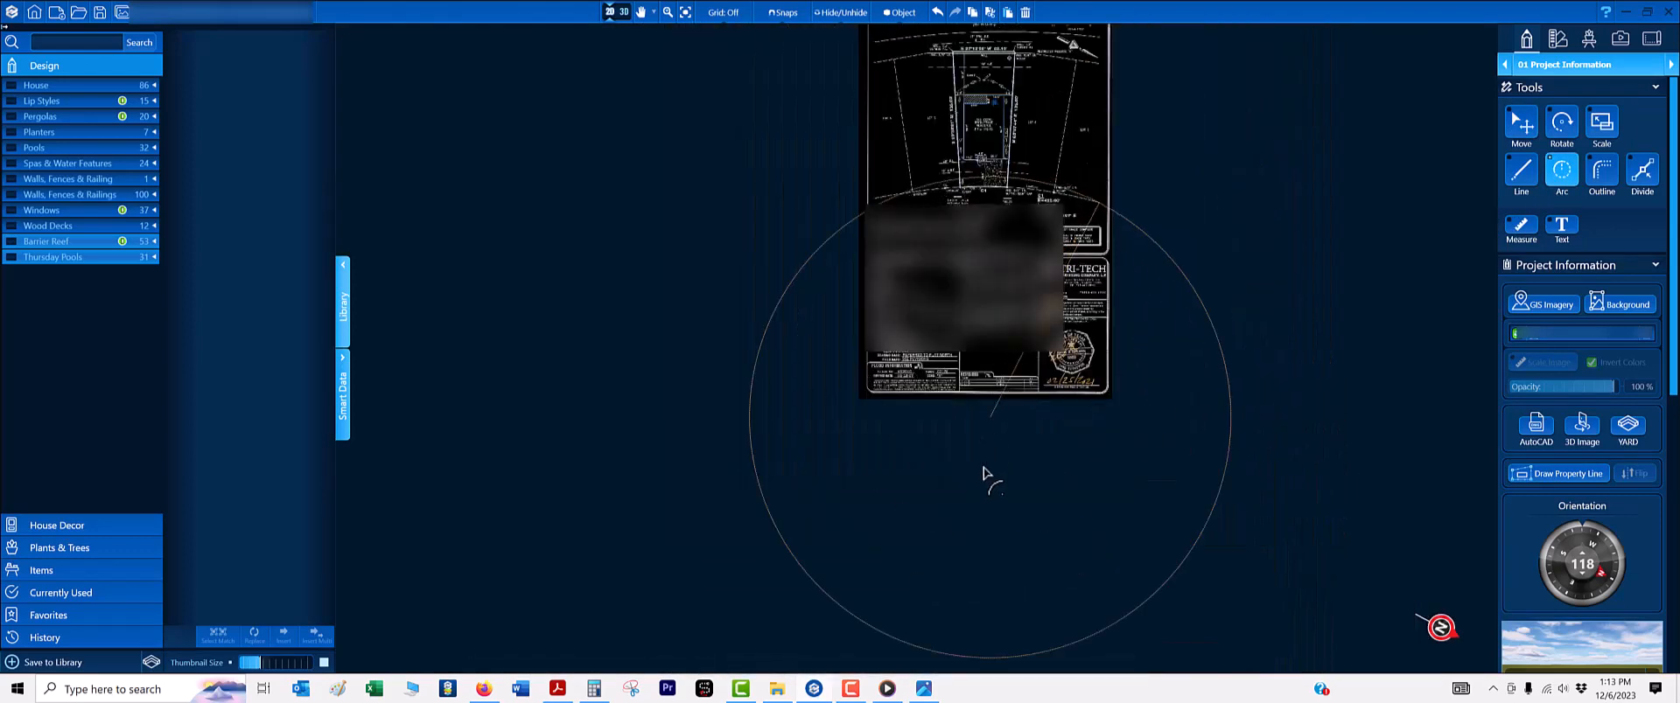
pyautogui.scroll(1, 963, 577)
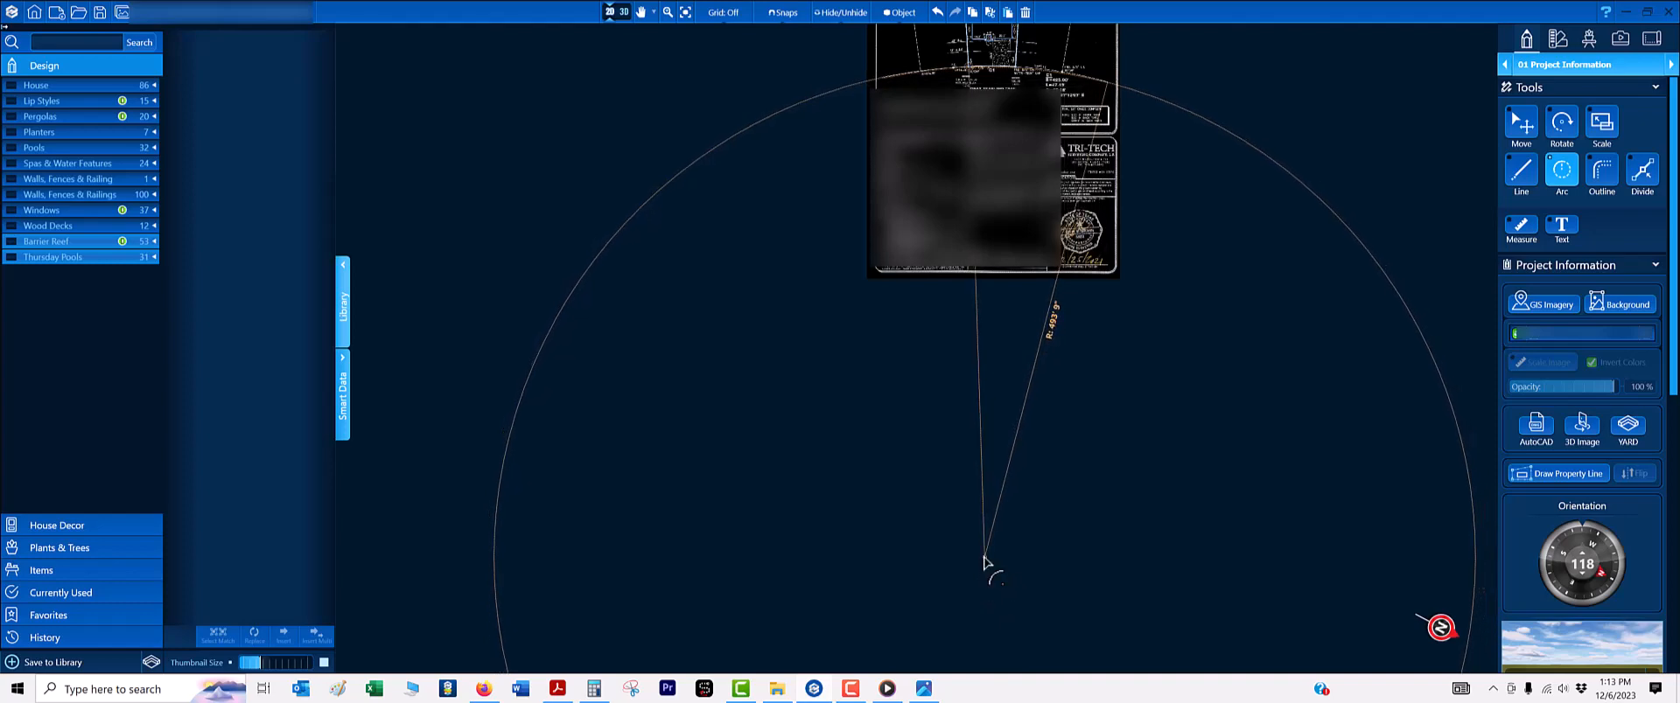
pyautogui.press('Escape')
# - Draw an arc of about 462' 6" radius along the street frontage, starting at the Lot 9 end of the survey's curve
pyautogui.scroll(10, 992, 299)
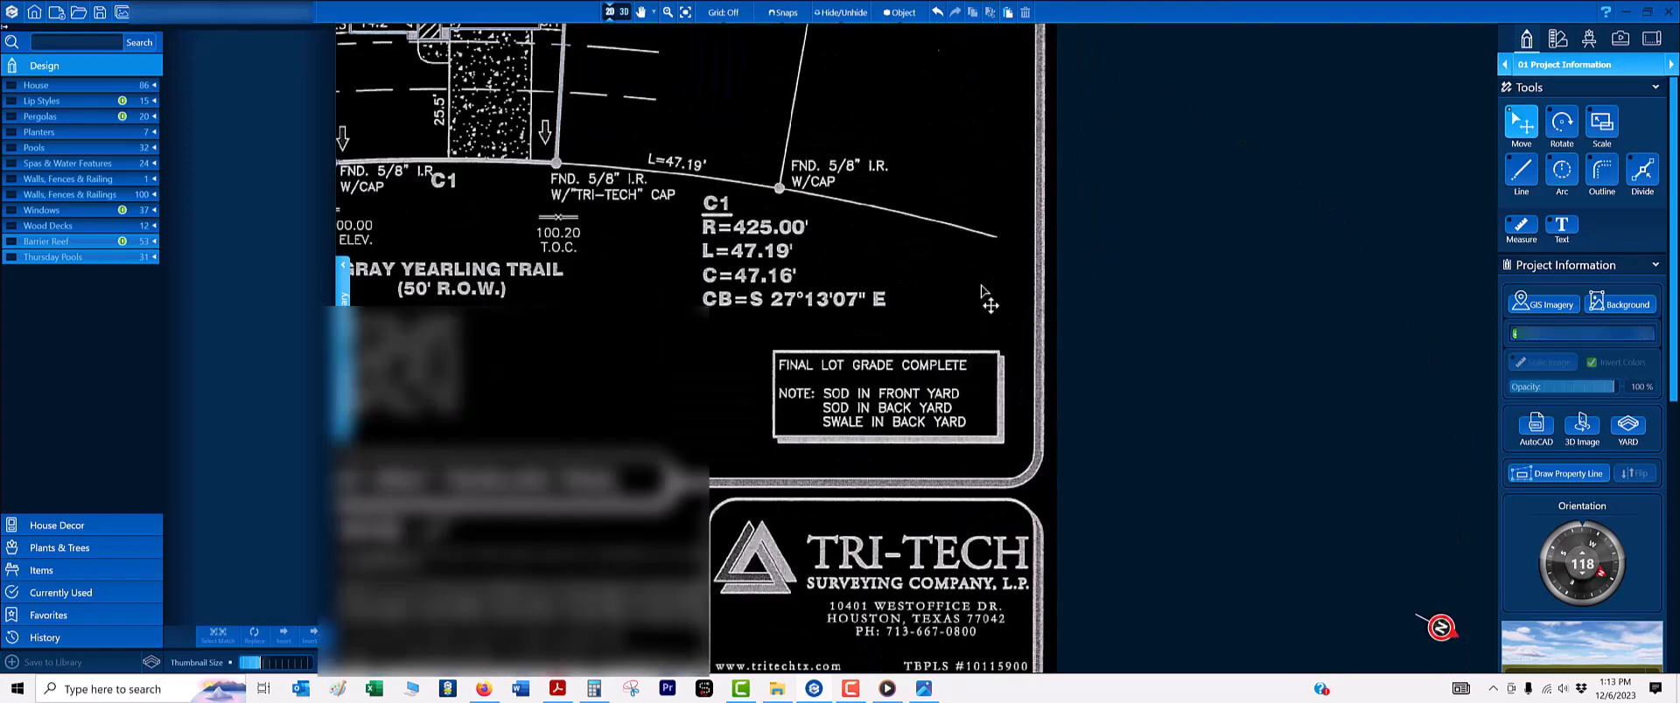
pyautogui.press('a')
pyautogui.click(1000, 226)
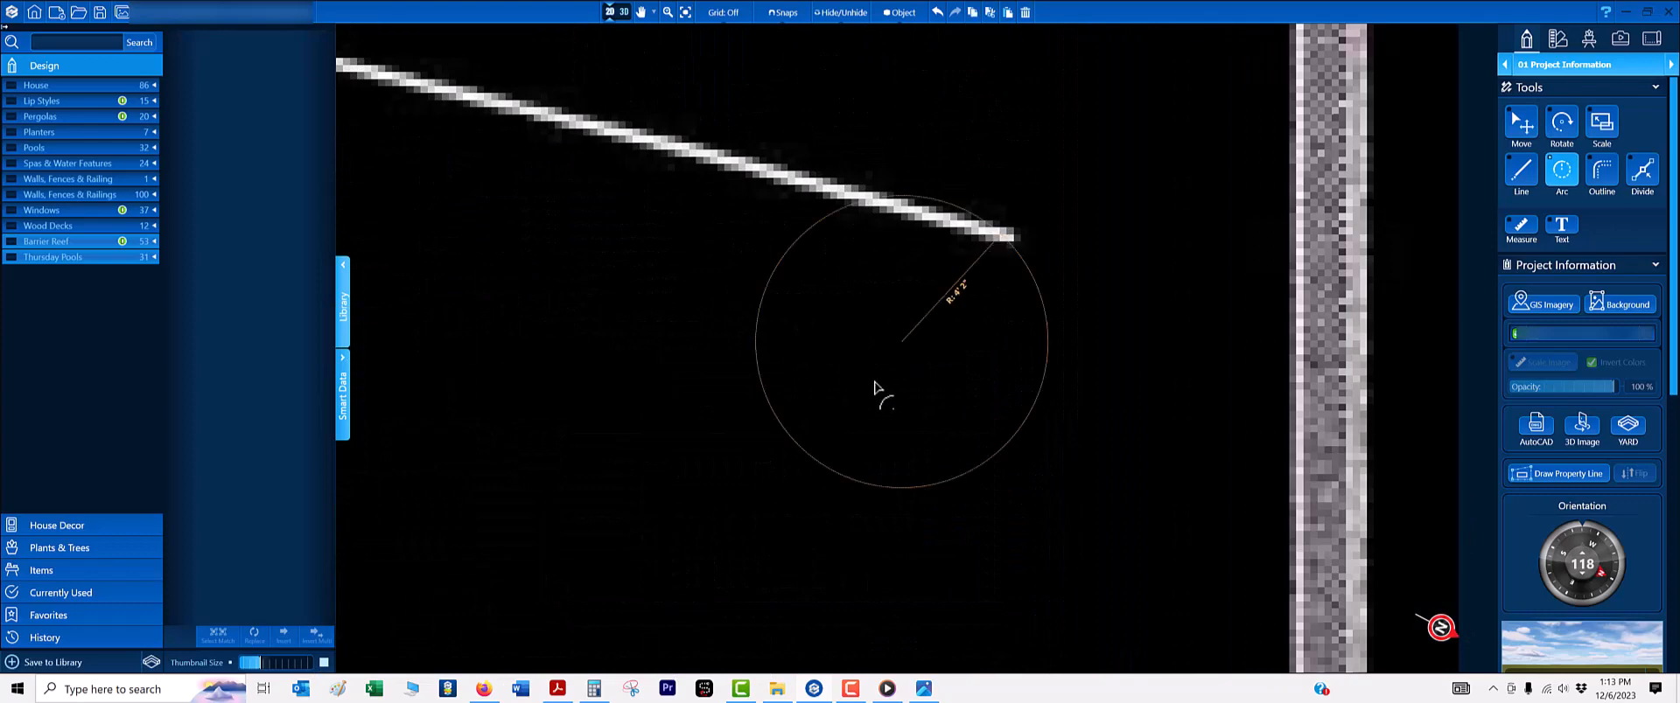
pyautogui.scroll(-10, 842, 425)
pyautogui.scroll(-2, 792, 497)
pyautogui.moveTo(792, 490); pyautogui.dragTo(900, 232, button='middle')
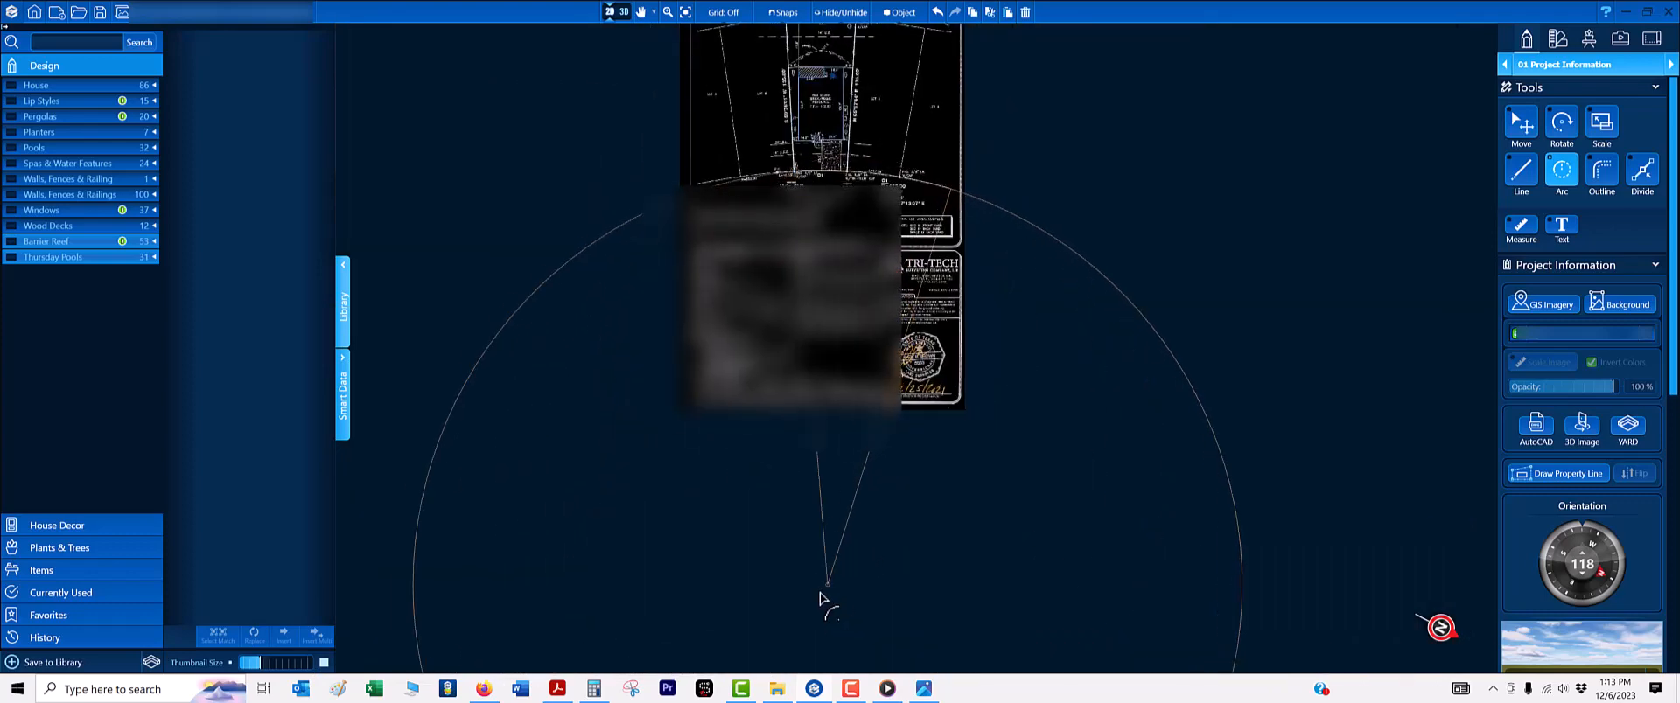
pyautogui.moveTo(824, 563); pyautogui.dragTo(897, 385, button='middle')
pyautogui.scroll(-2, 901, 461)
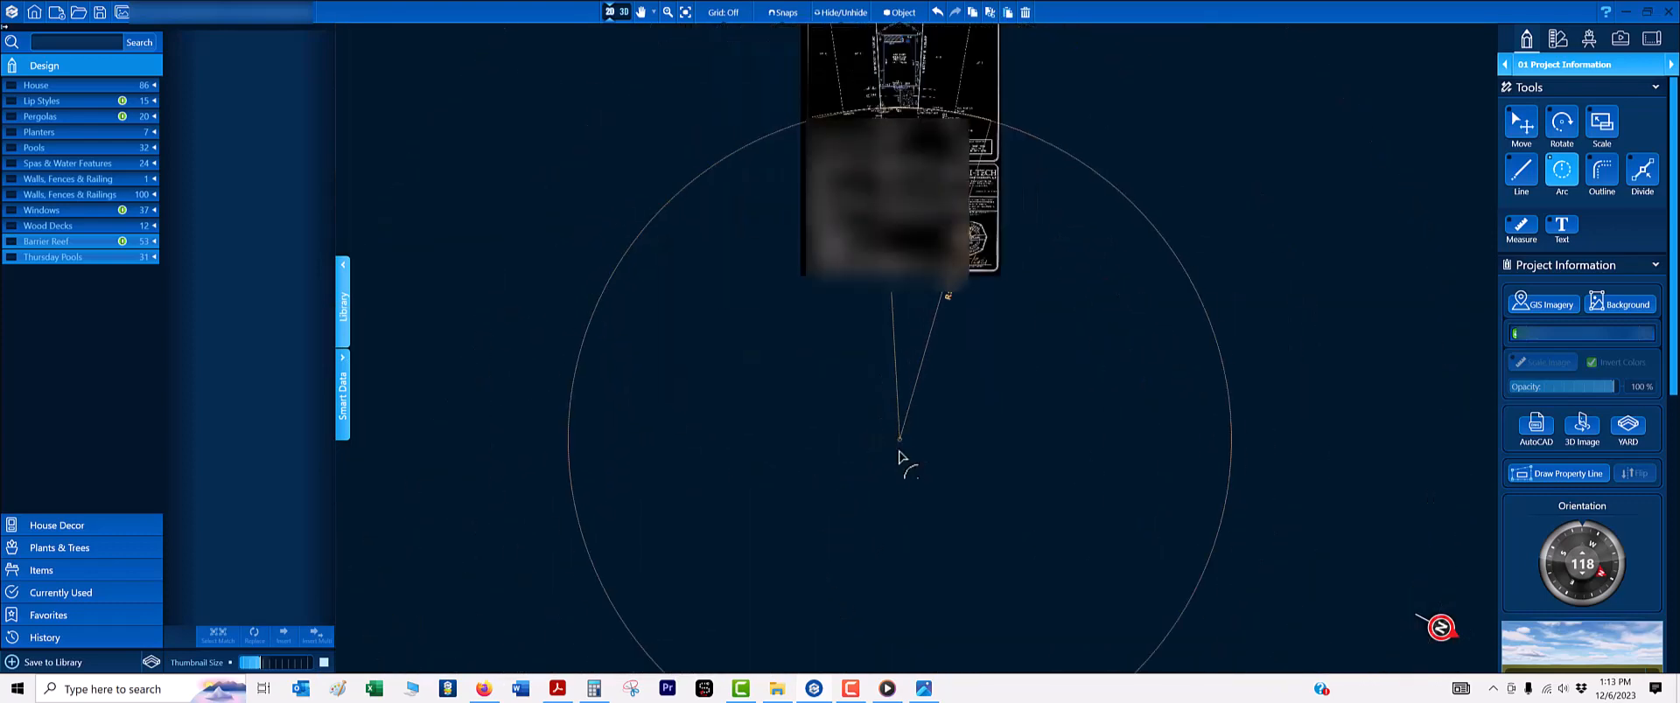
pyautogui.click(891, 534)
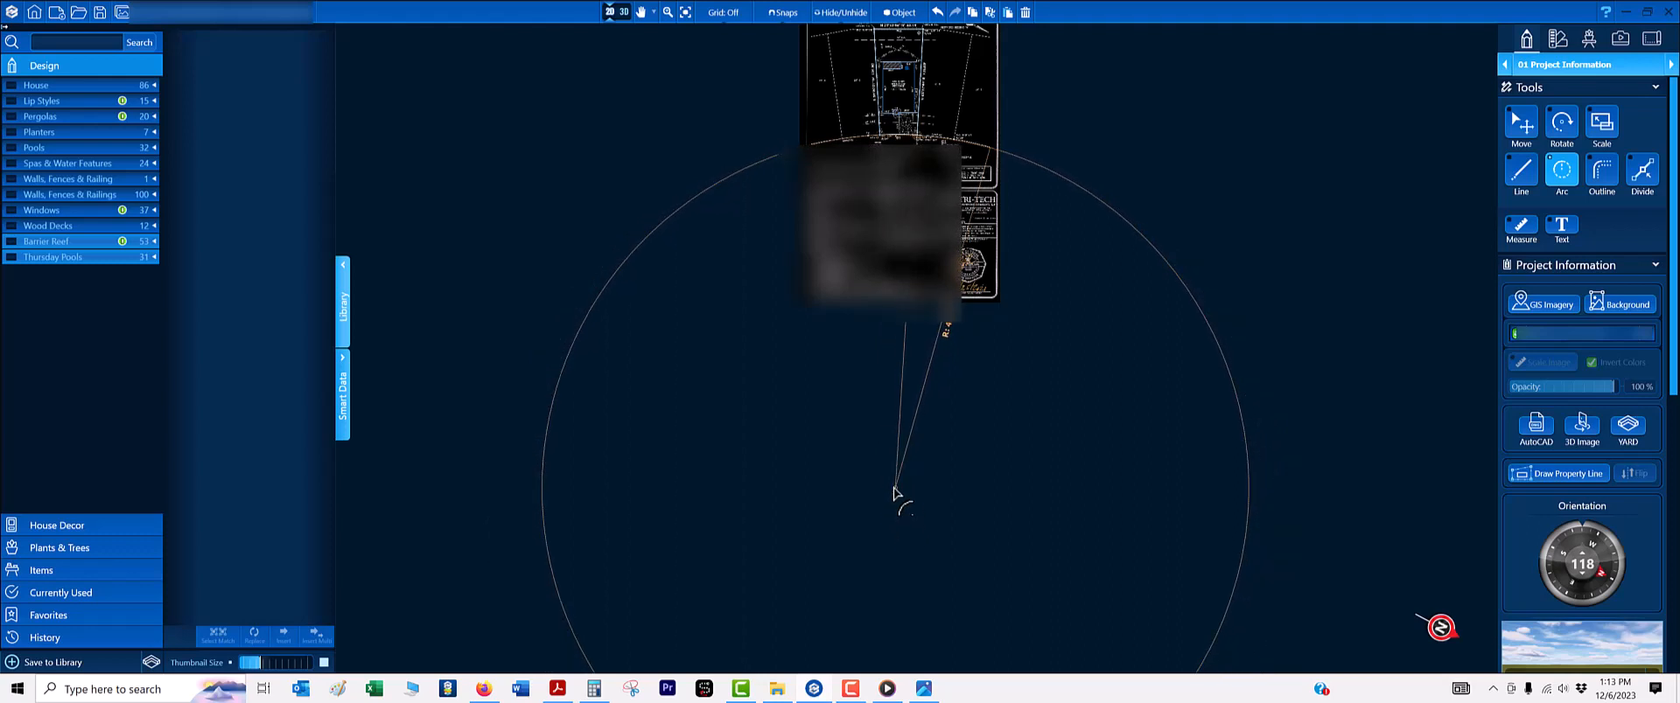
pyautogui.click(892, 498)
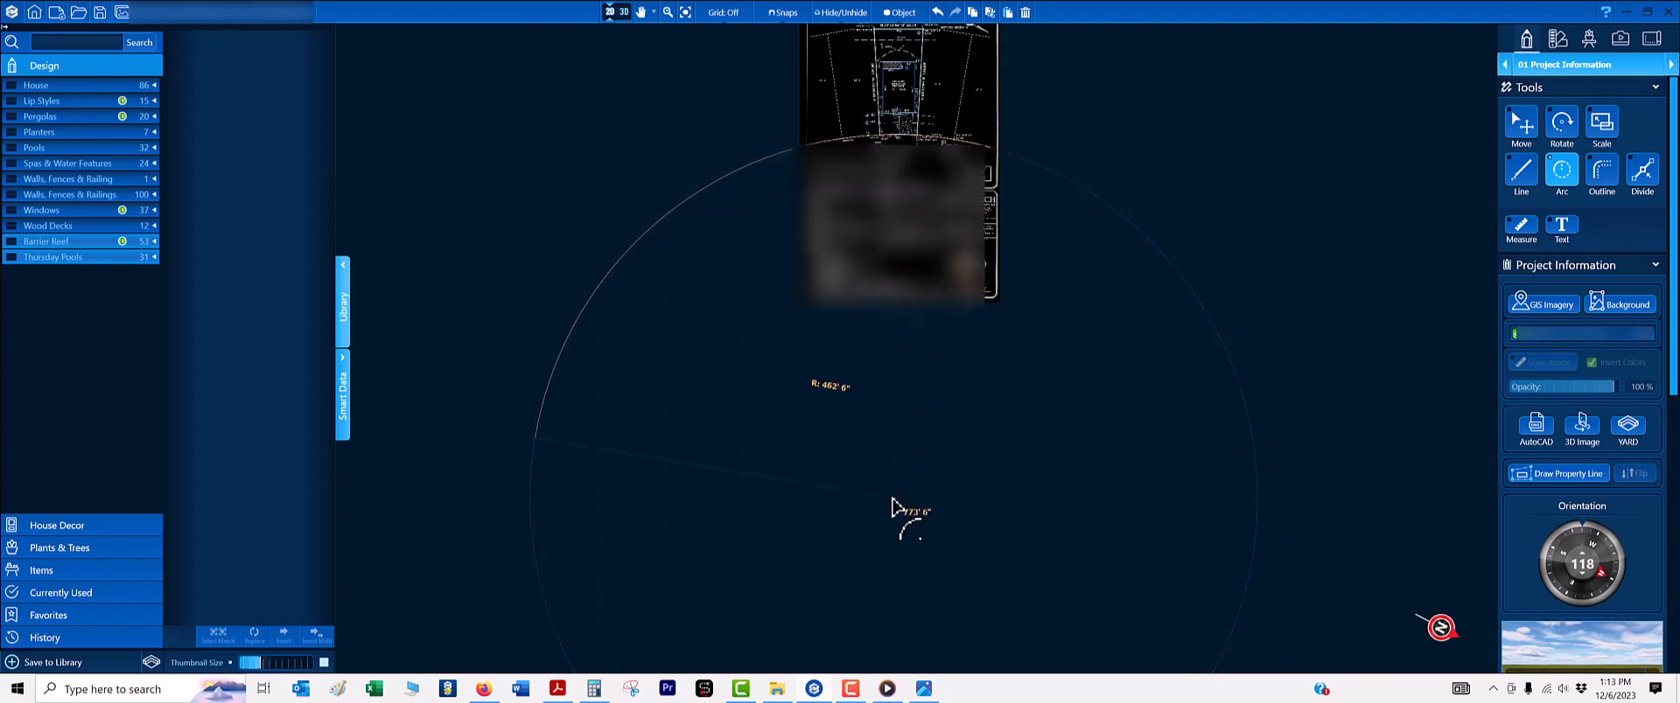
pyautogui.click(838, 318)
pyautogui.press('m')
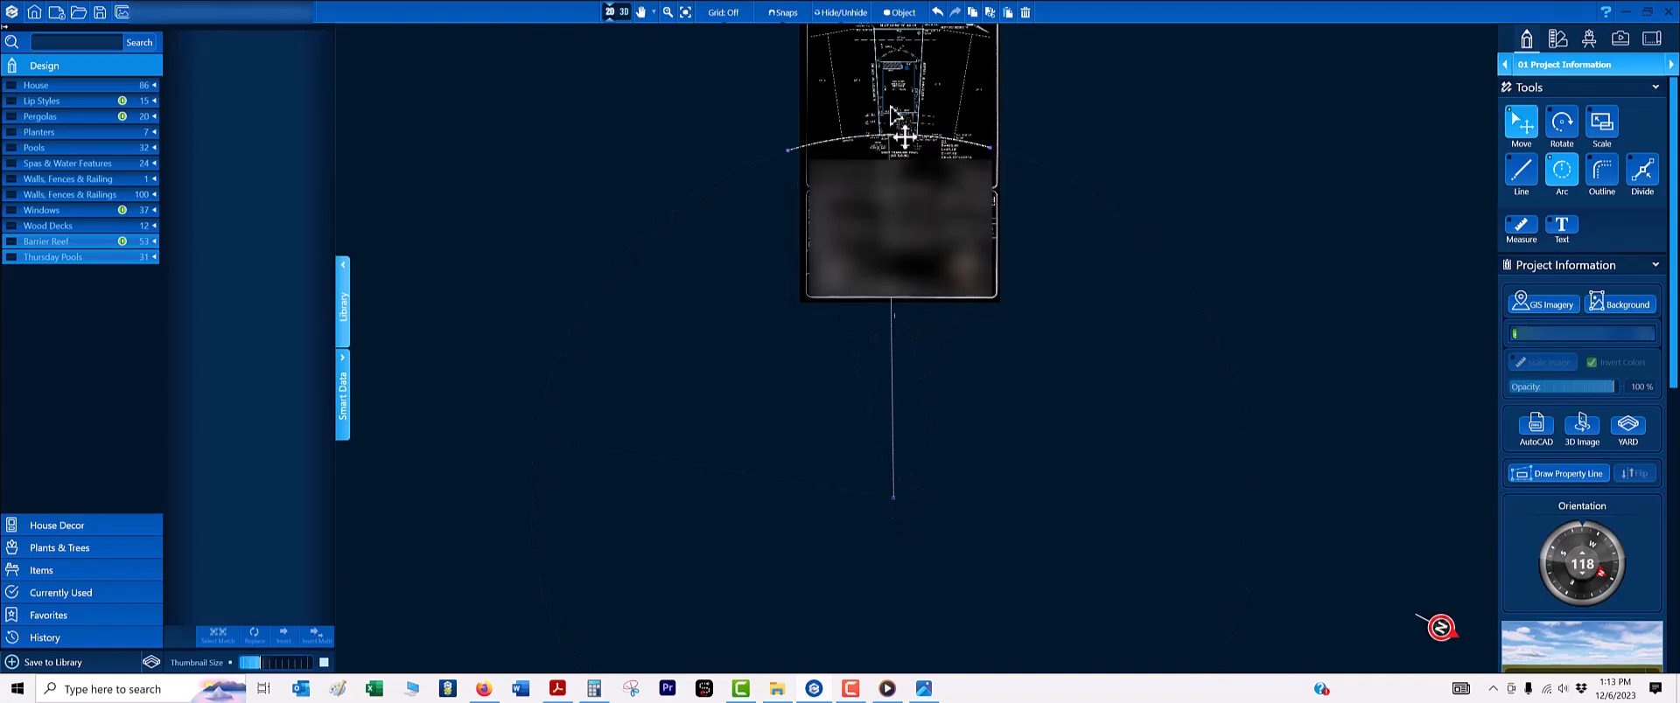
# - Compare the drawn arc with the survey's street curve from the R=655.00' stretch to the two front corner markers
pyautogui.scroll(10, 893, 113)
pyautogui.scroll(2, 748, 420)
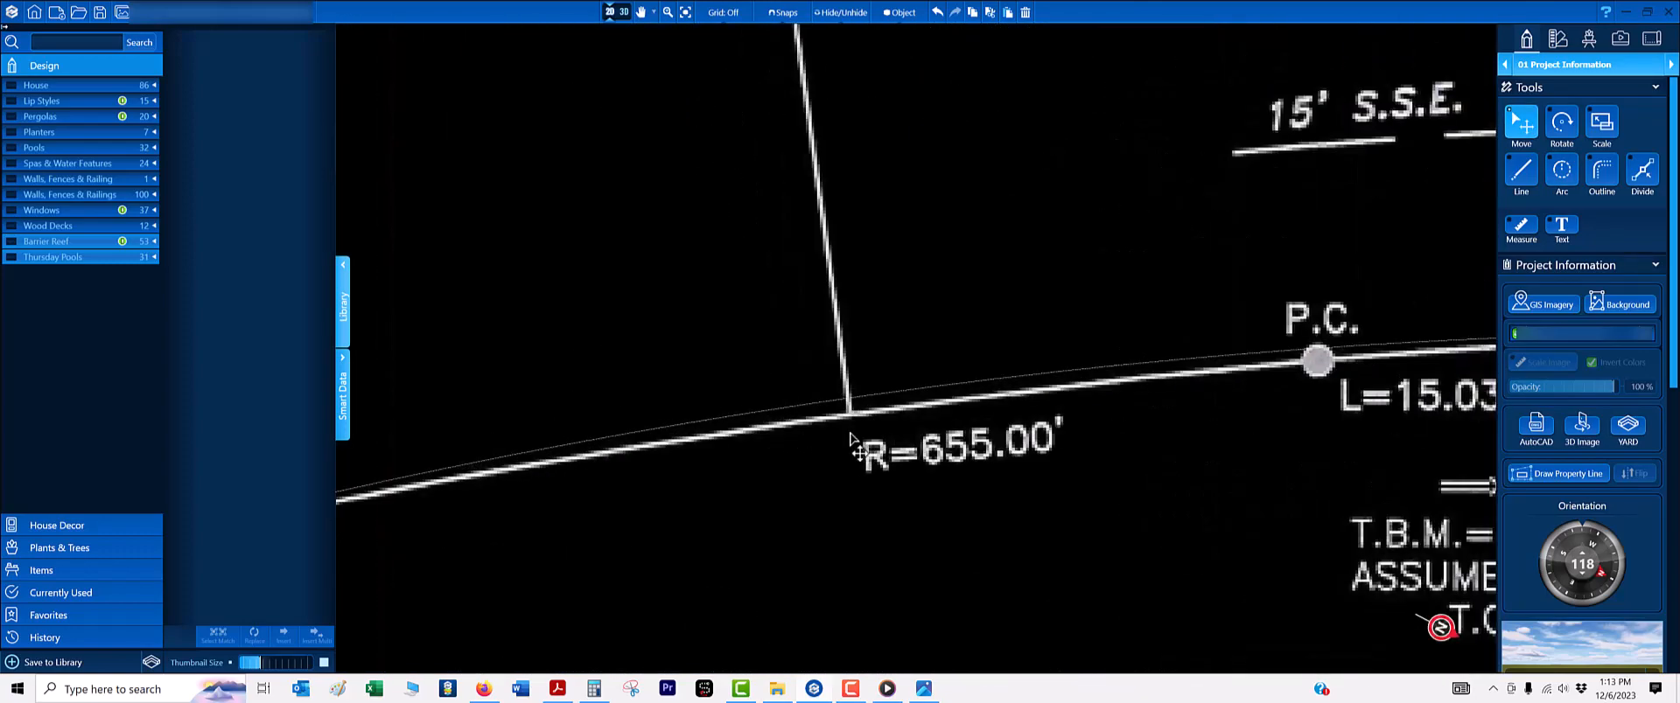
pyautogui.scroll(-5, 853, 441)
pyautogui.scroll(4, 949, 394)
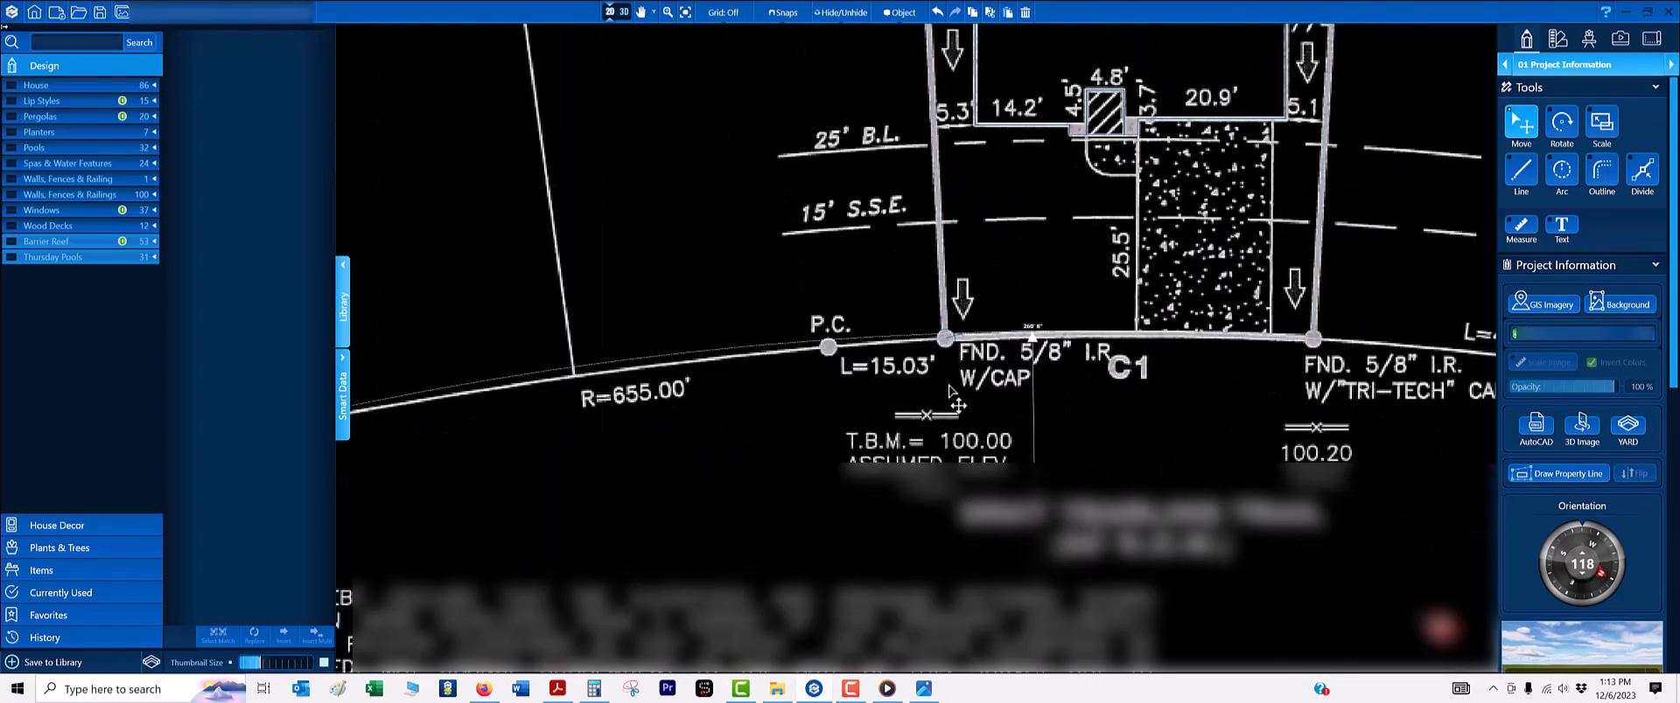
pyautogui.scroll(-5, 949, 394)
pyautogui.scroll(2, 949, 394)
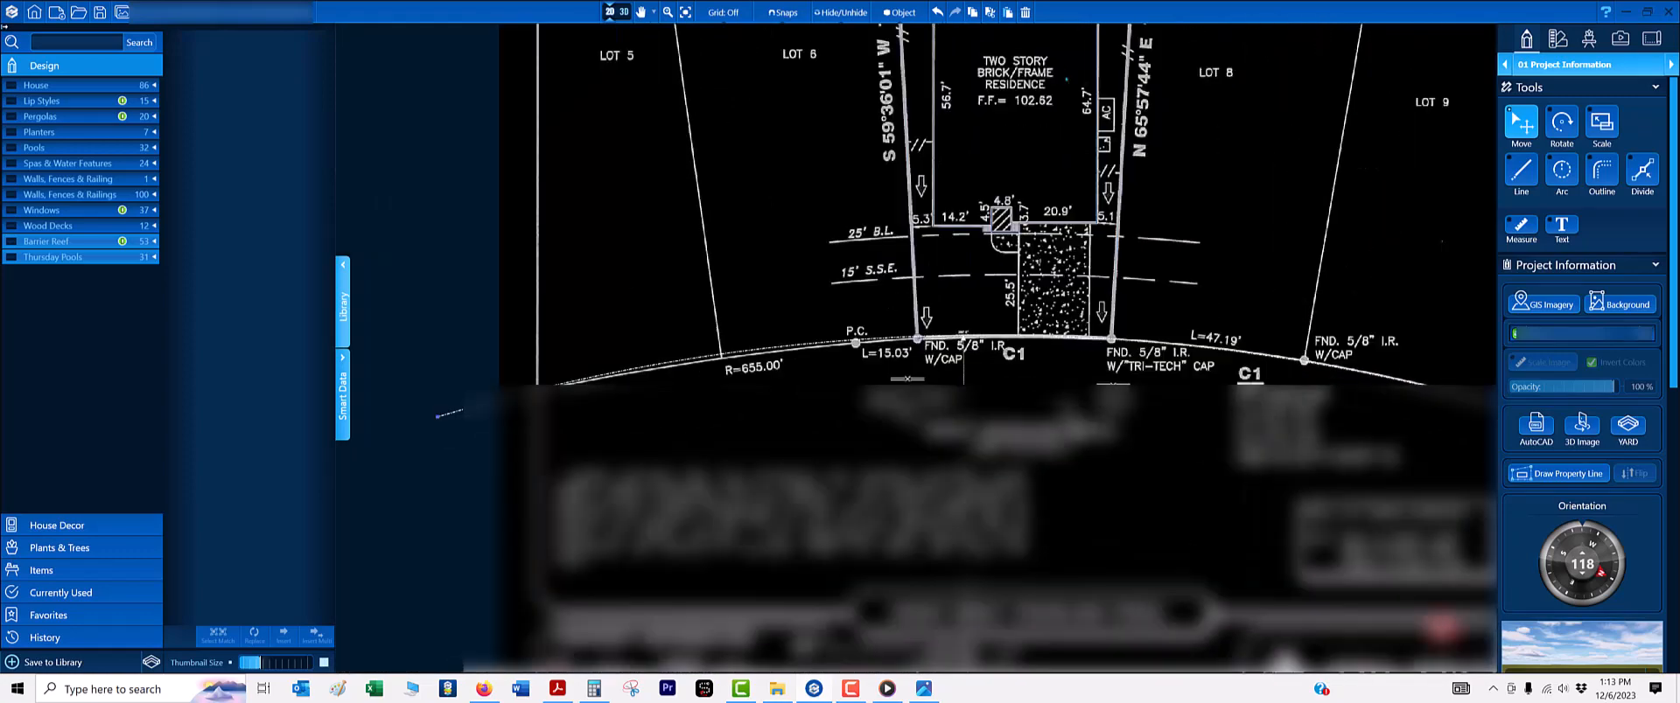
pyautogui.scroll(3, 1096, 409)
pyautogui.scroll(-4, 1194, 368)
# - Divide the arc just inside the Lot 5 end of the survey's street curve and remove the excess piece beyond the split
pyautogui.moveTo(1194, 368); pyautogui.dragTo(1184, 354, button='middle')
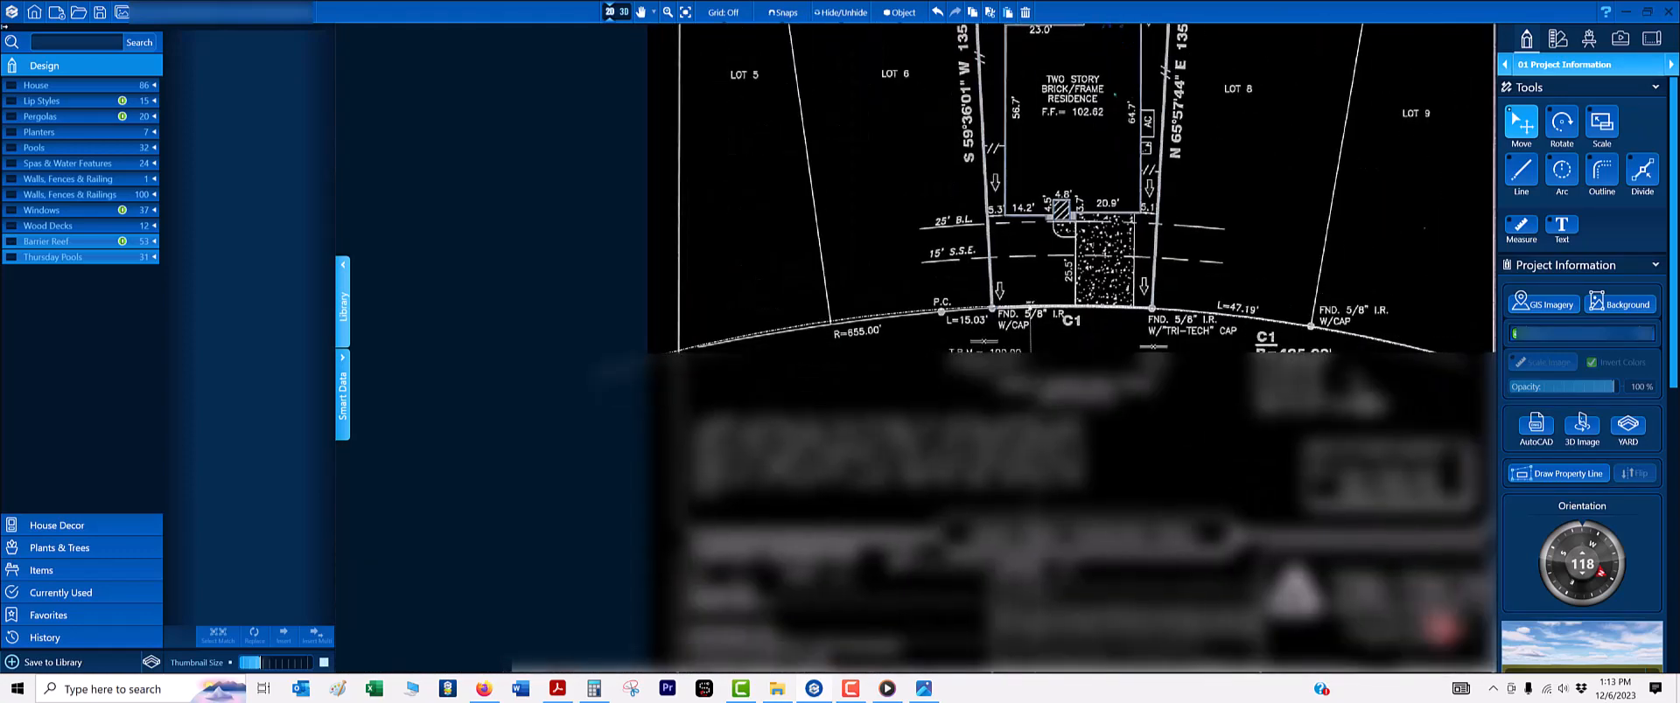
pyautogui.click(708, 347)
pyautogui.press('d')
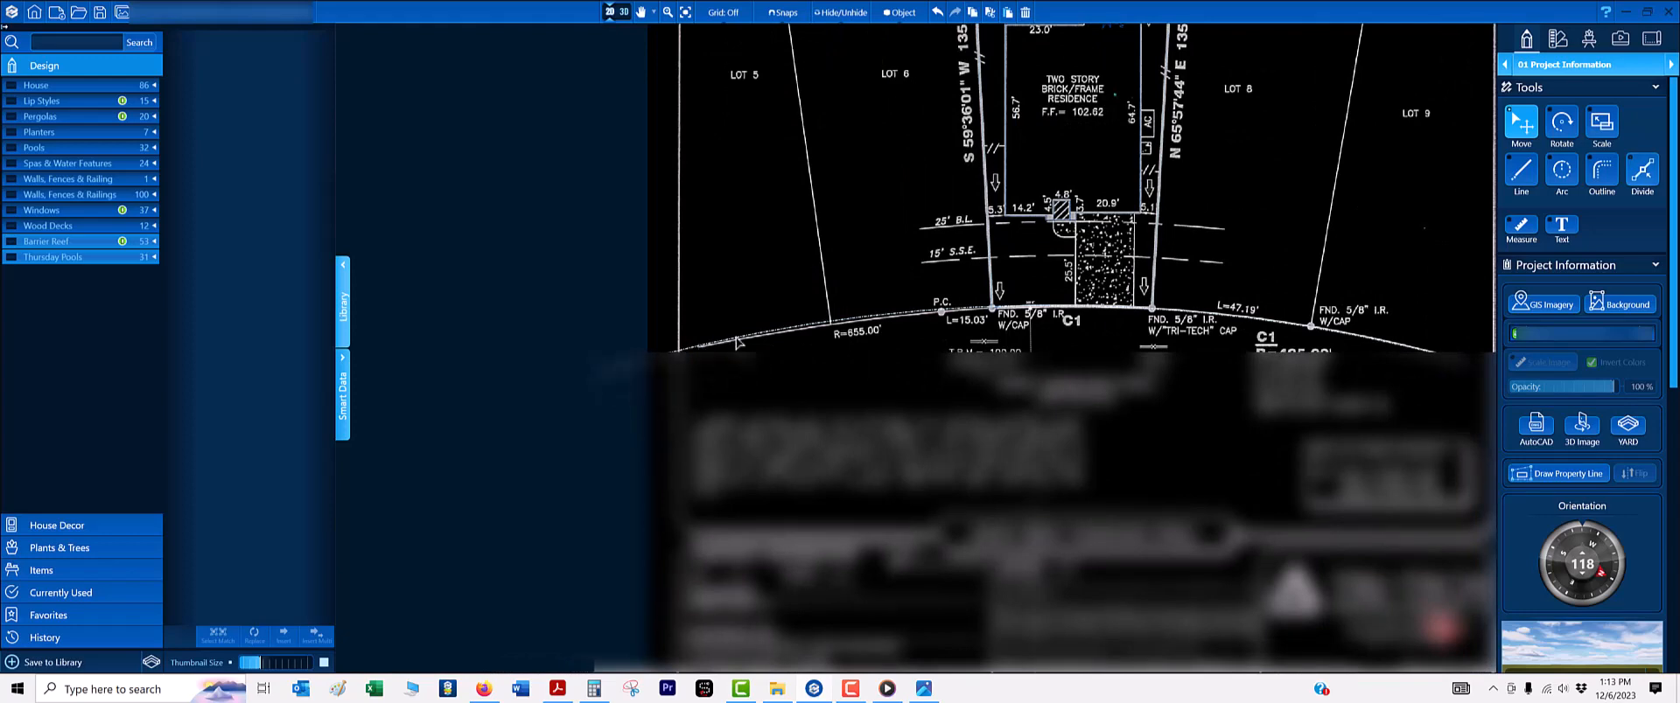
pyautogui.click(740, 338)
pyautogui.press('m')
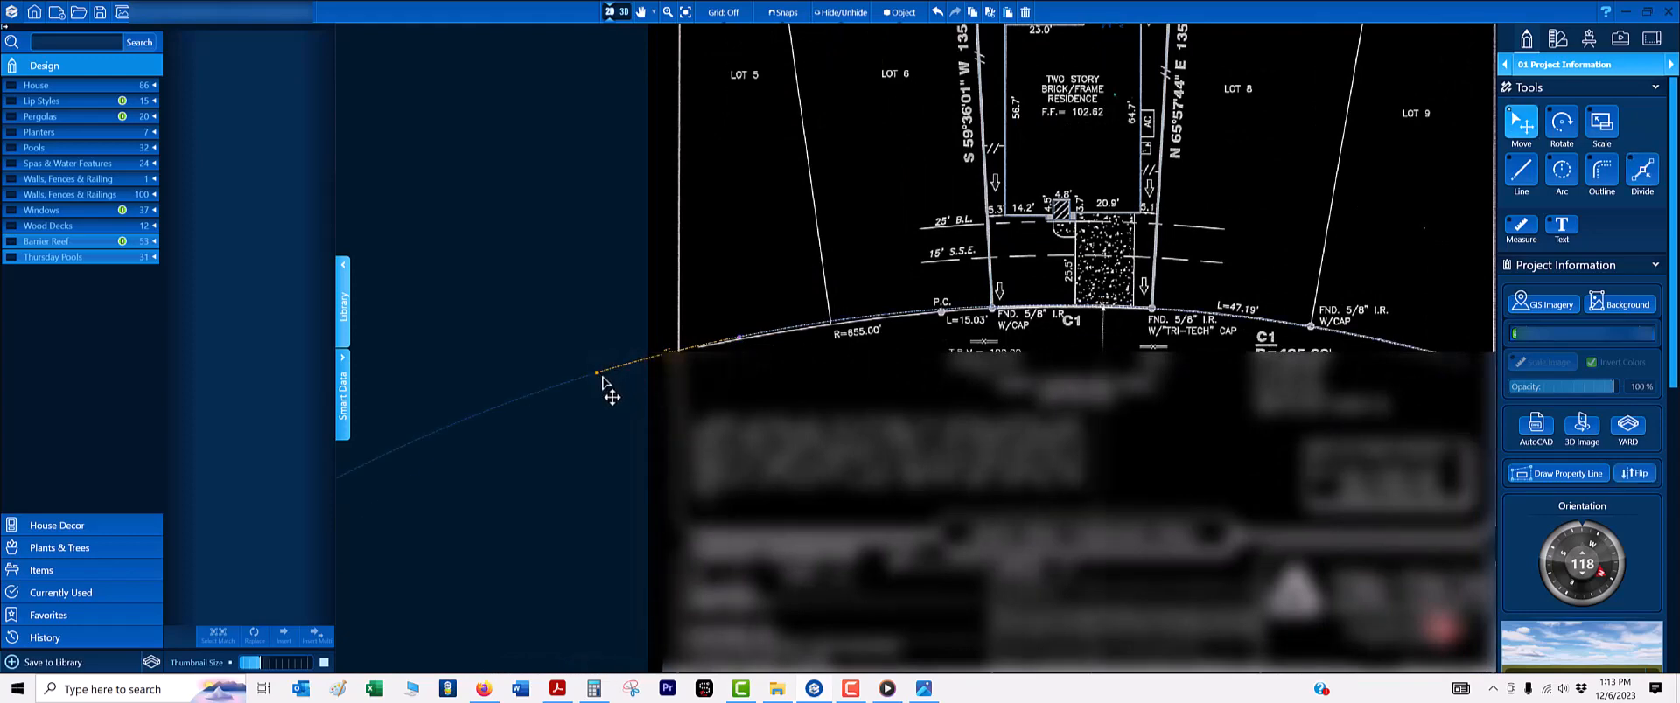
# - Reshape the arc by placing its free end on the Lot 5 end of the survey's street curve
pyautogui.scroll(3, 613, 380)
pyautogui.scroll(3, 781, 336)
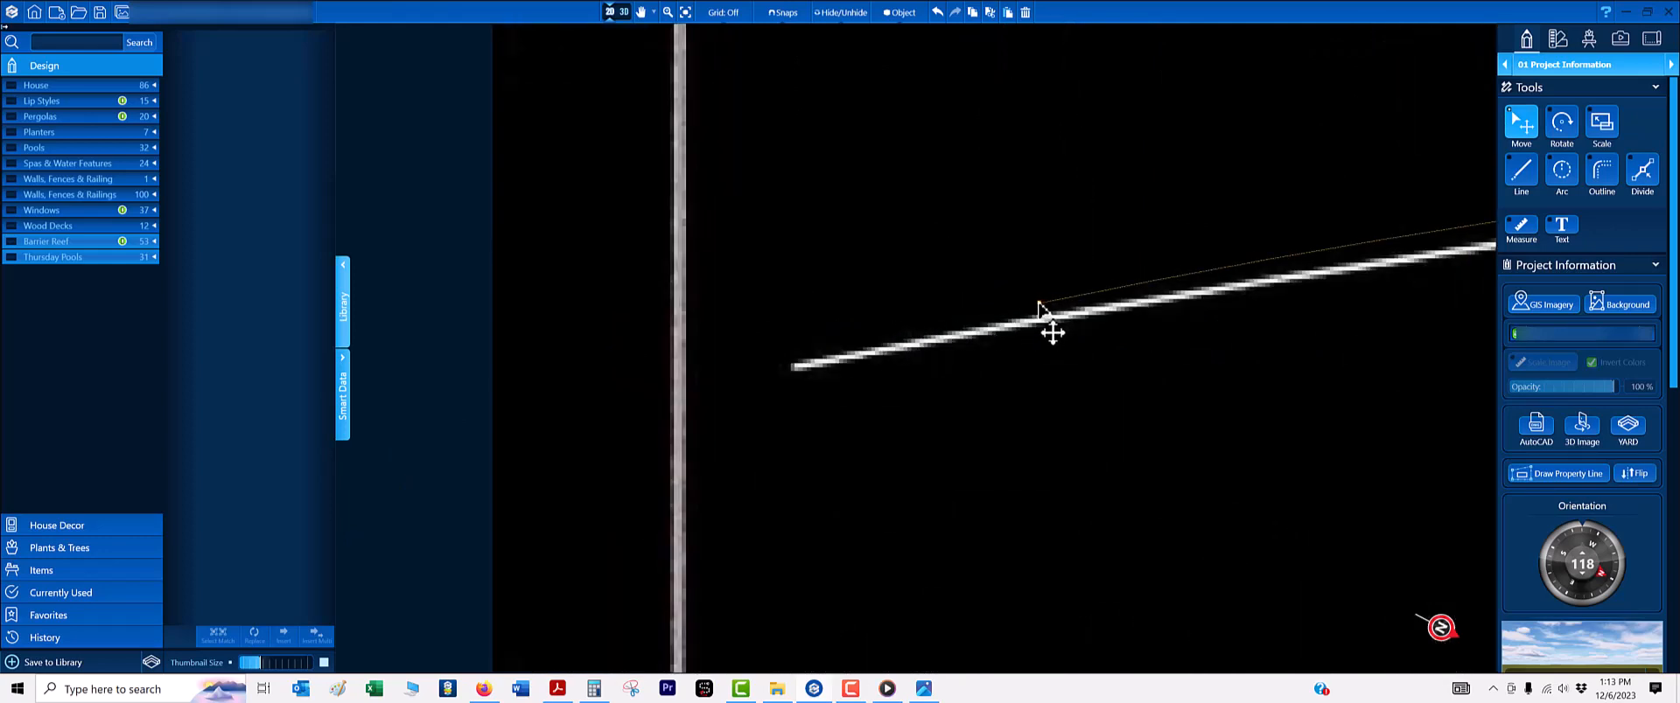
pyautogui.moveTo(1021, 316); pyautogui.dragTo(808, 367)
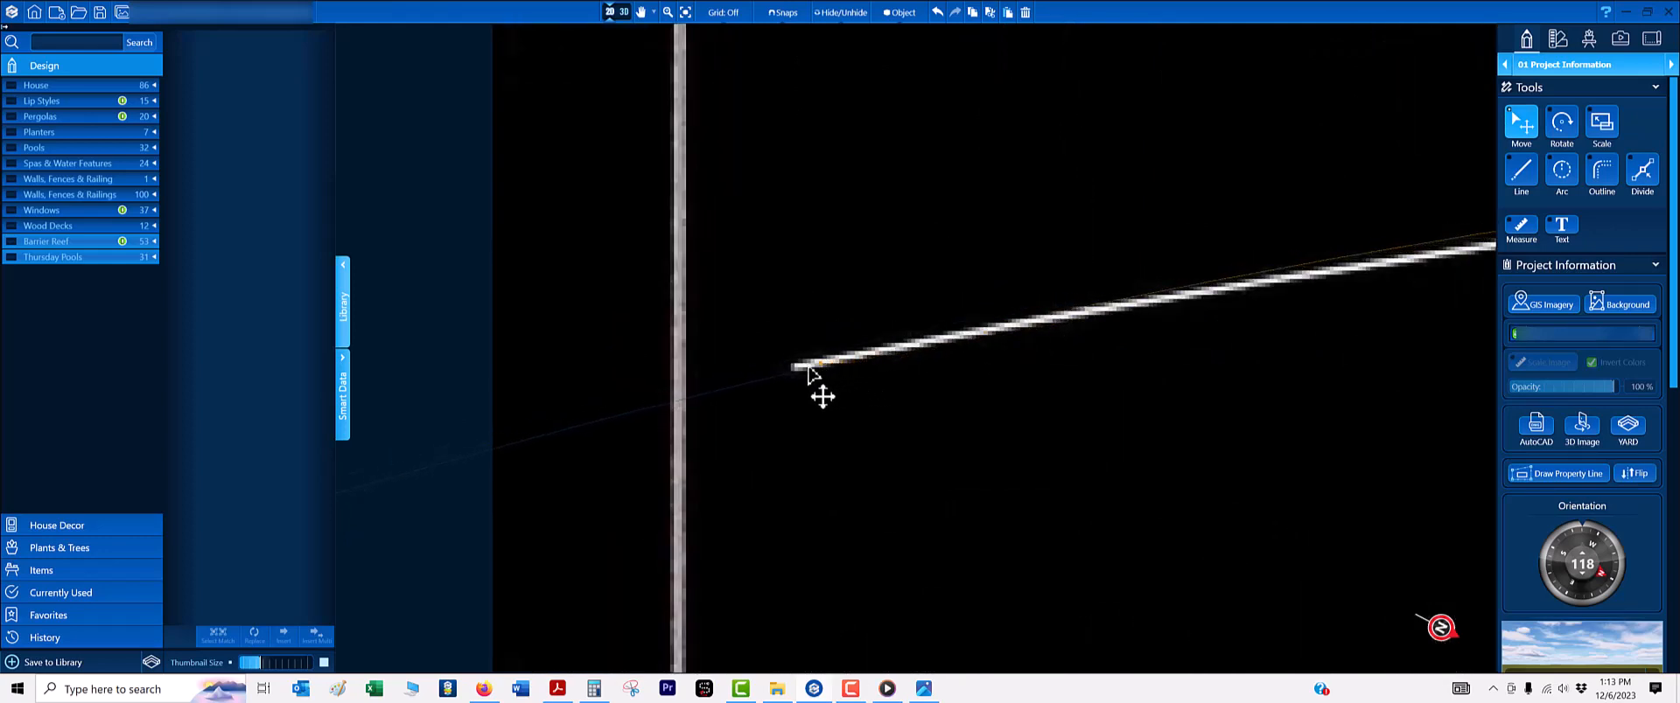
pyautogui.scroll(-5, 812, 363)
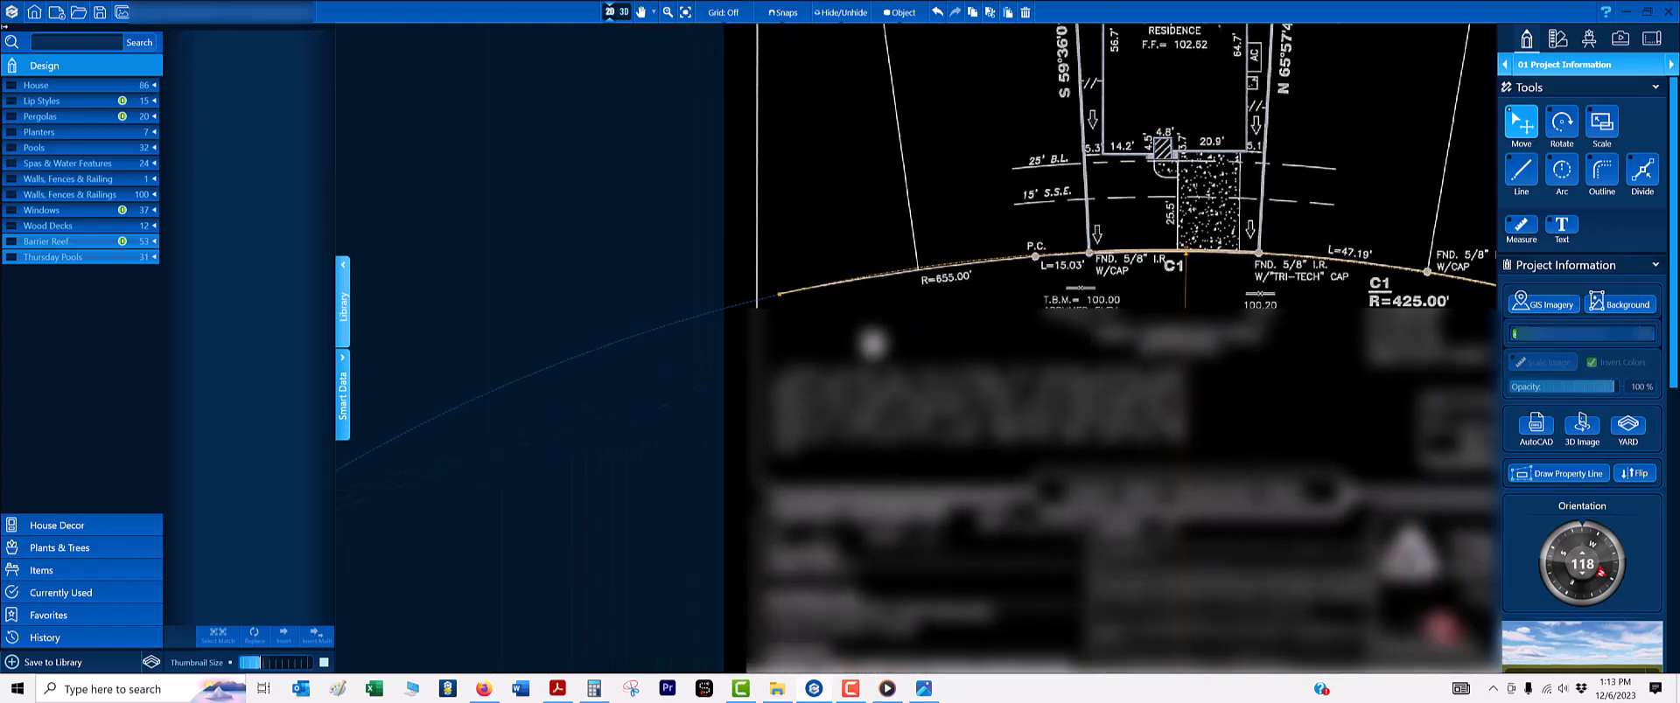
# - Draw an arc of about 655' radius along the street frontage, joining the lot's two front corner markers
pyautogui.scroll(2, 1164, 264)
pyautogui.scroll(-2, 1214, 254)
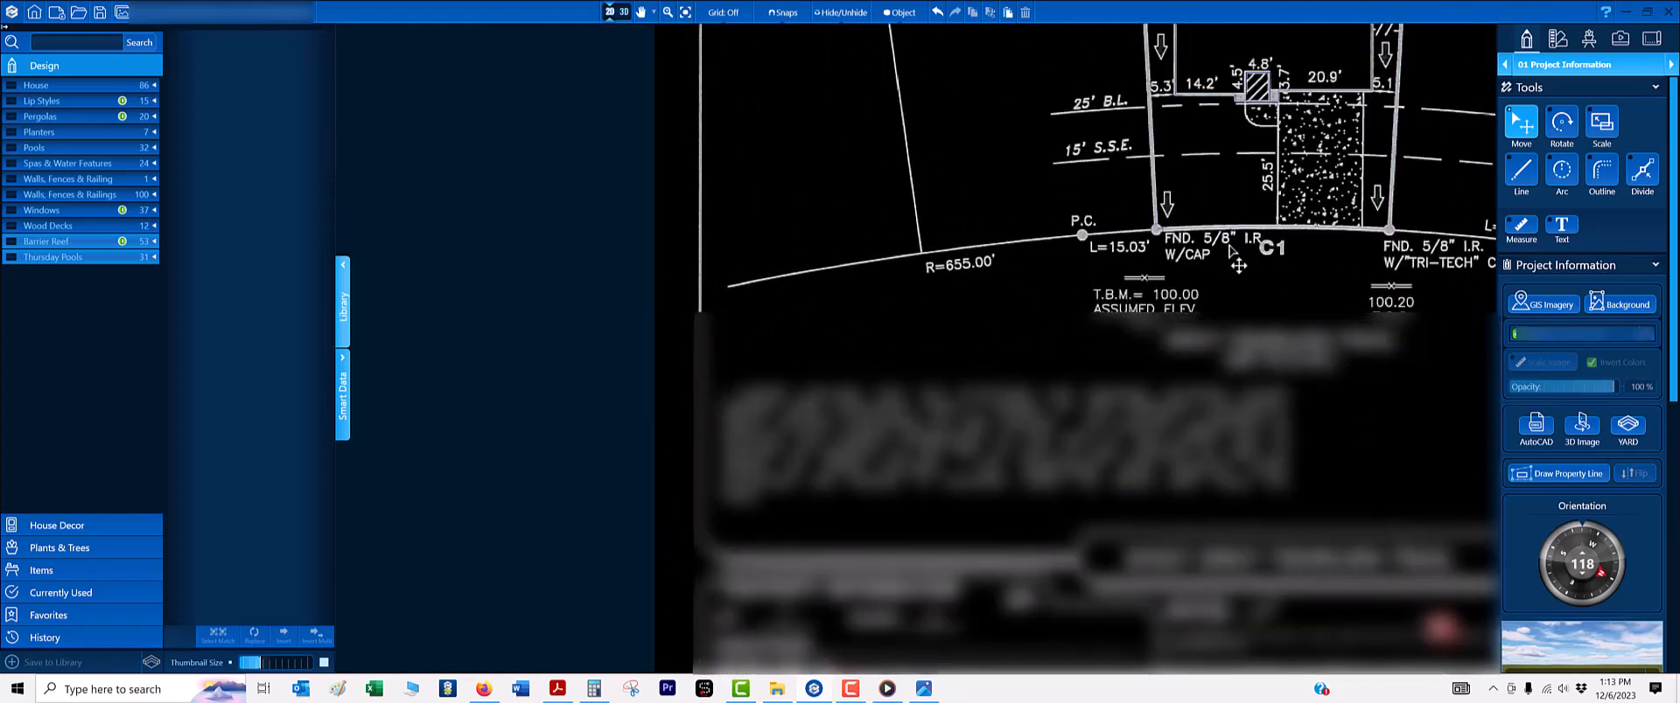
pyautogui.scroll(-2, 1230, 254)
pyautogui.scroll(4, 1006, 298)
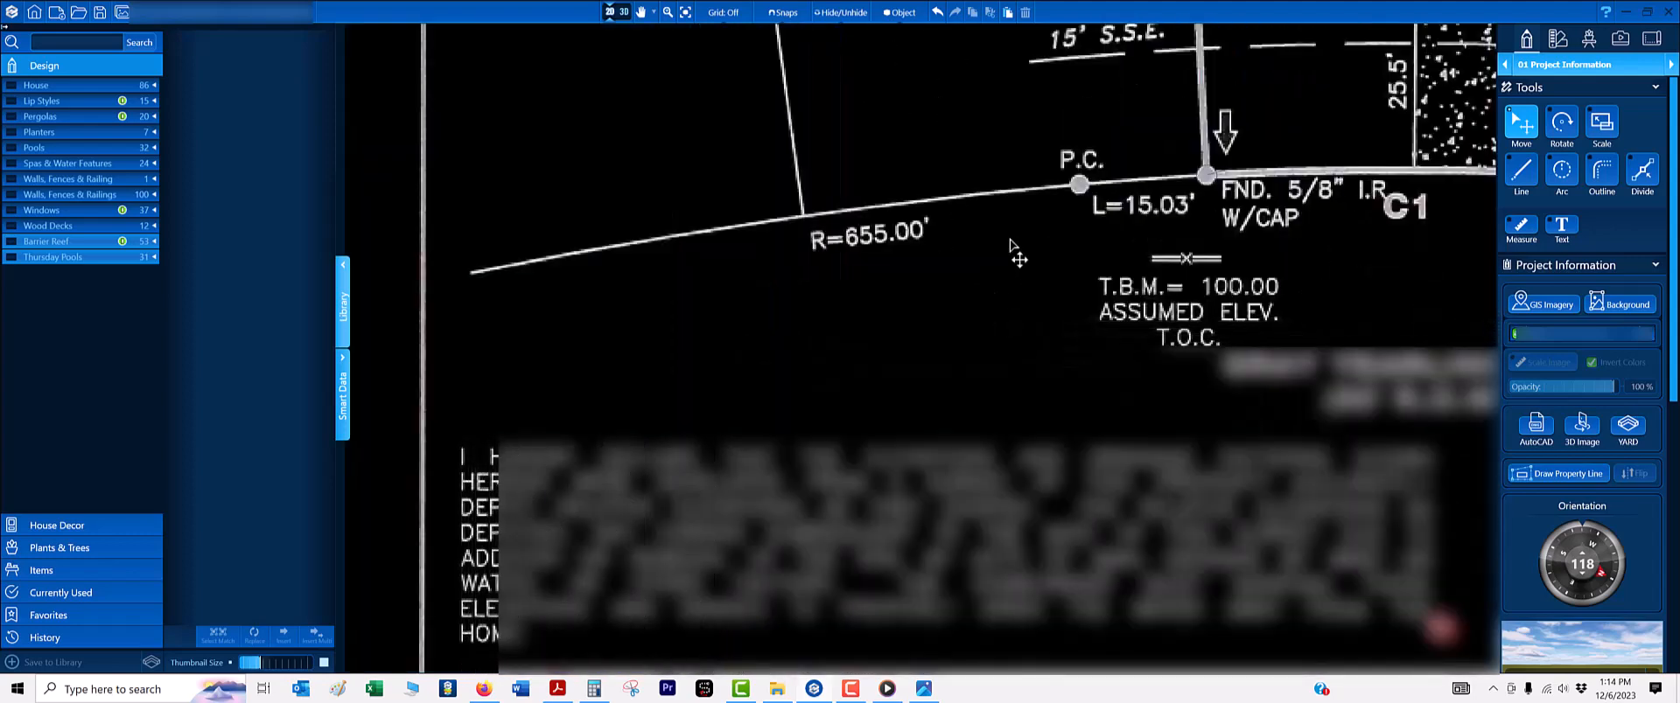
pyautogui.scroll(3, 1188, 189)
pyautogui.press('a')
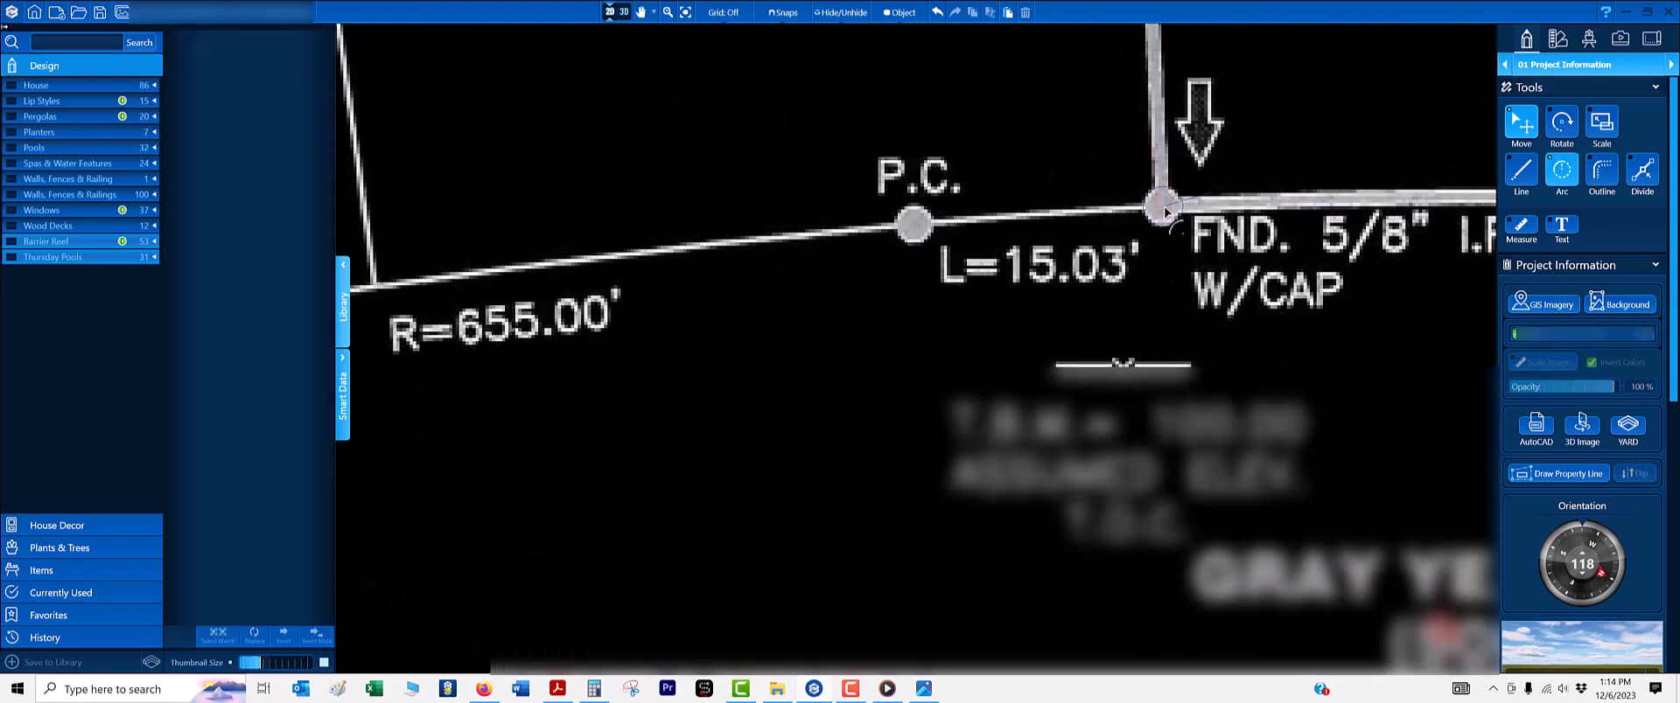
pyautogui.scroll(-10, 1163, 210)
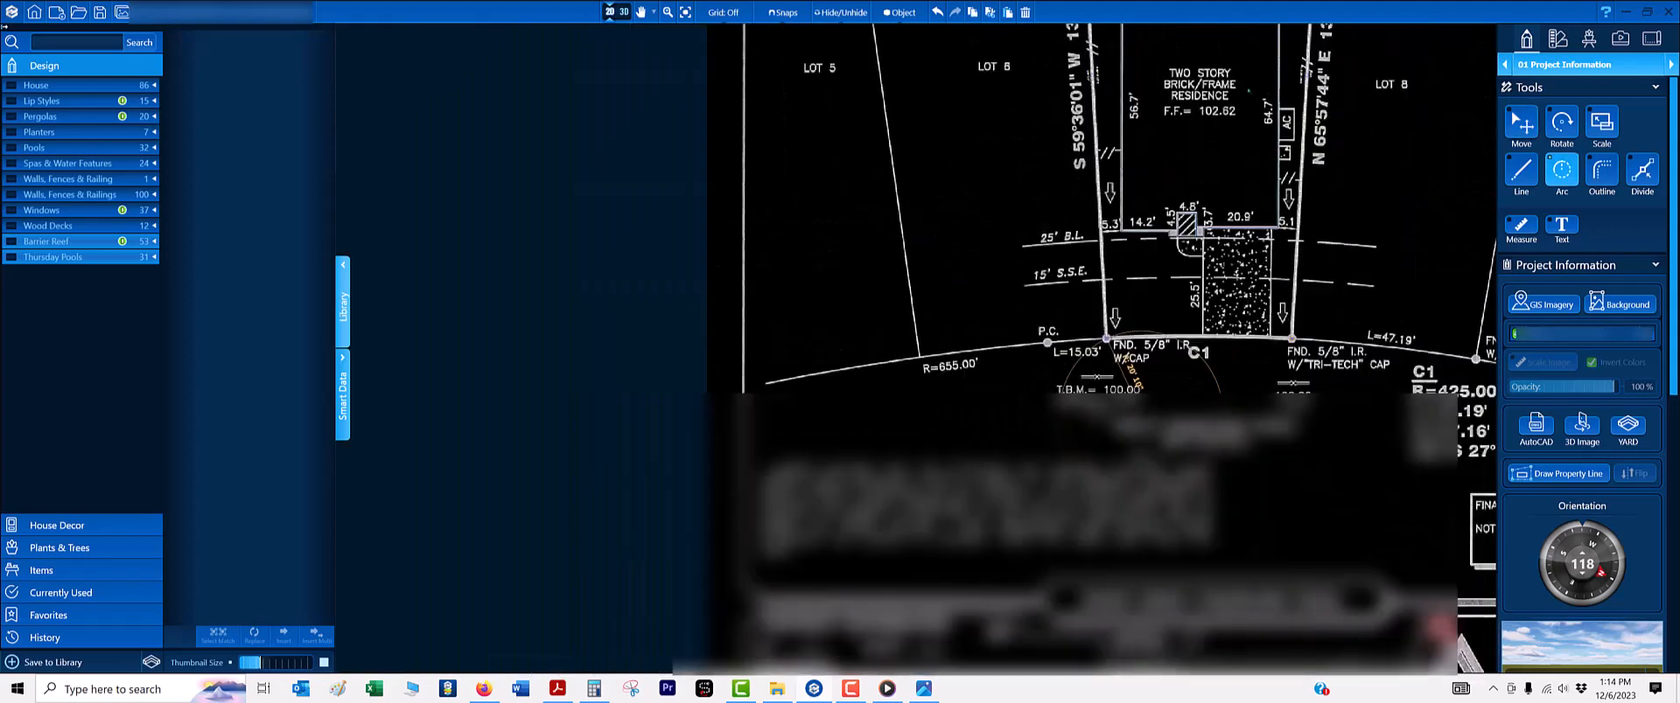
pyautogui.scroll(-5, 1068, 423)
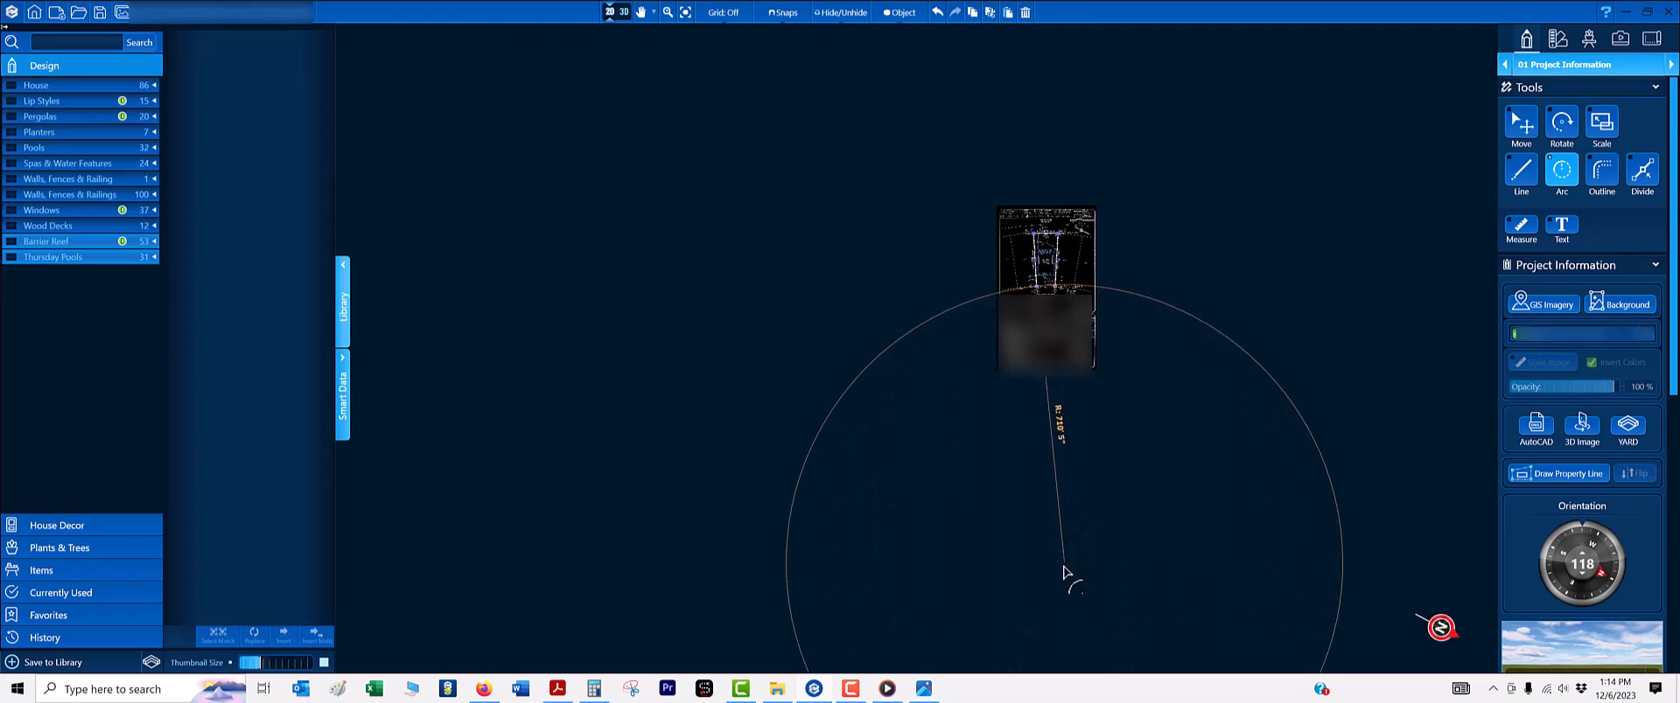
pyautogui.scroll(3, 1060, 560)
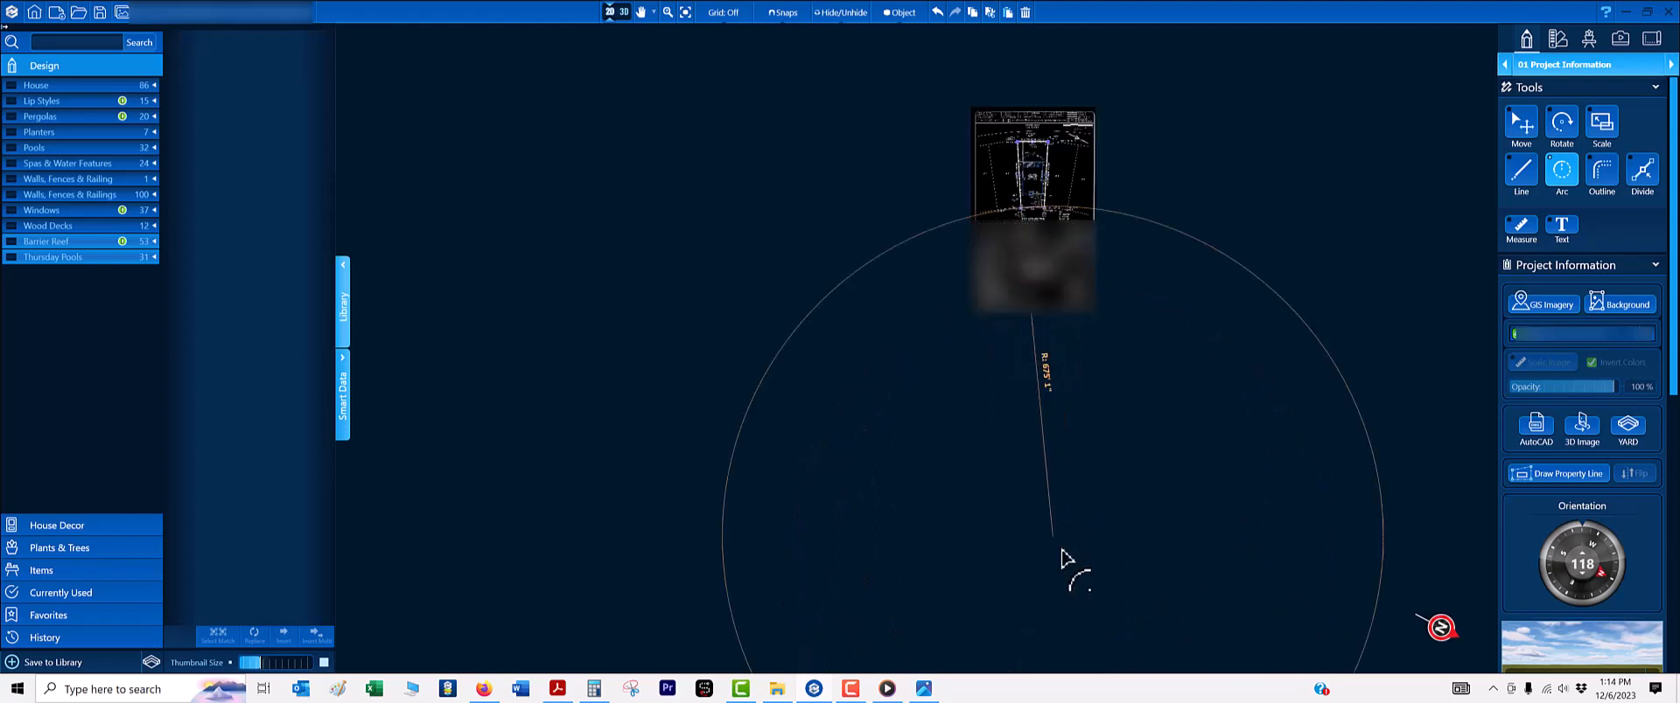
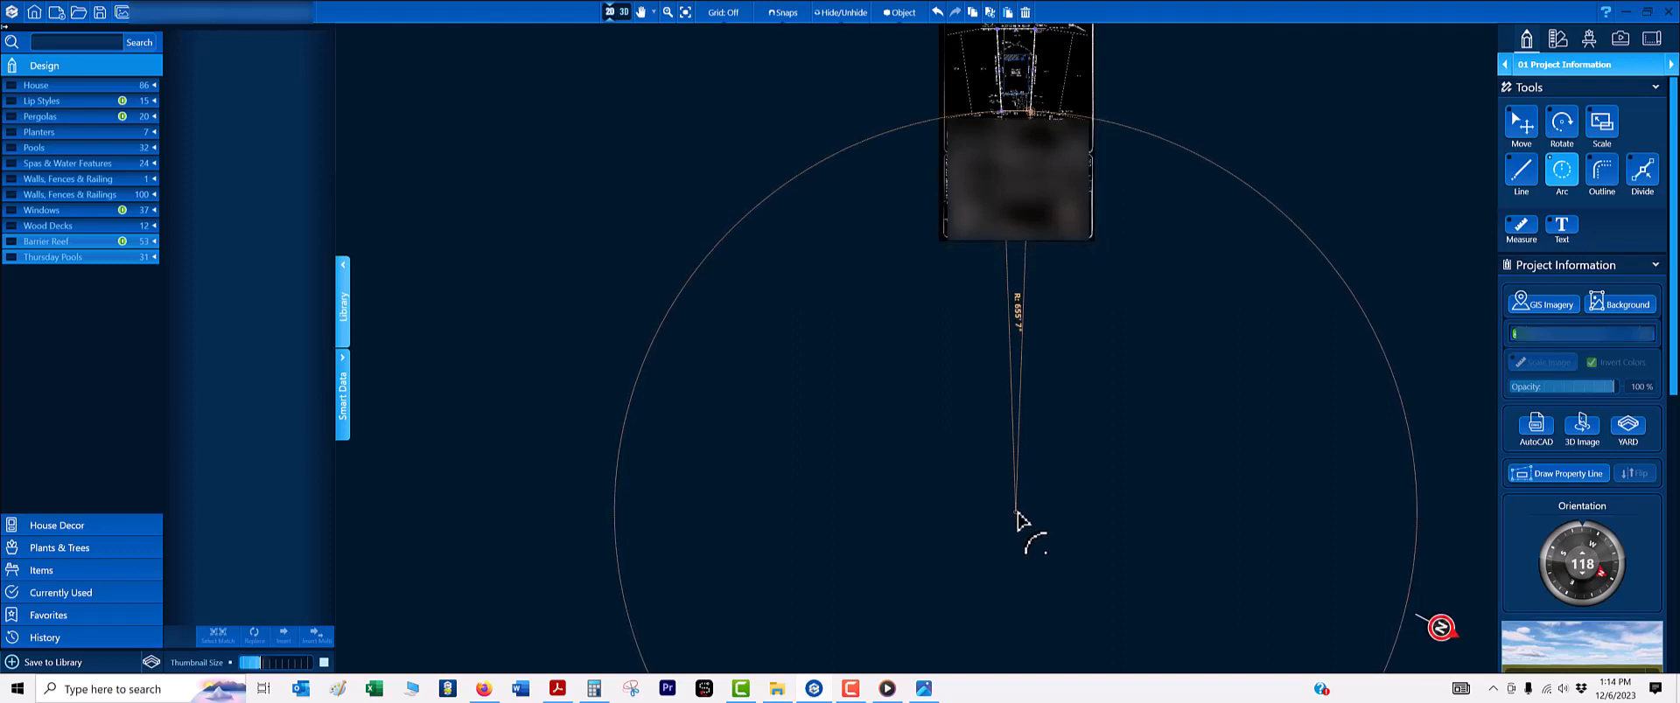
pyautogui.click(1015, 514)
pyautogui.scroll(5, 1050, 194)
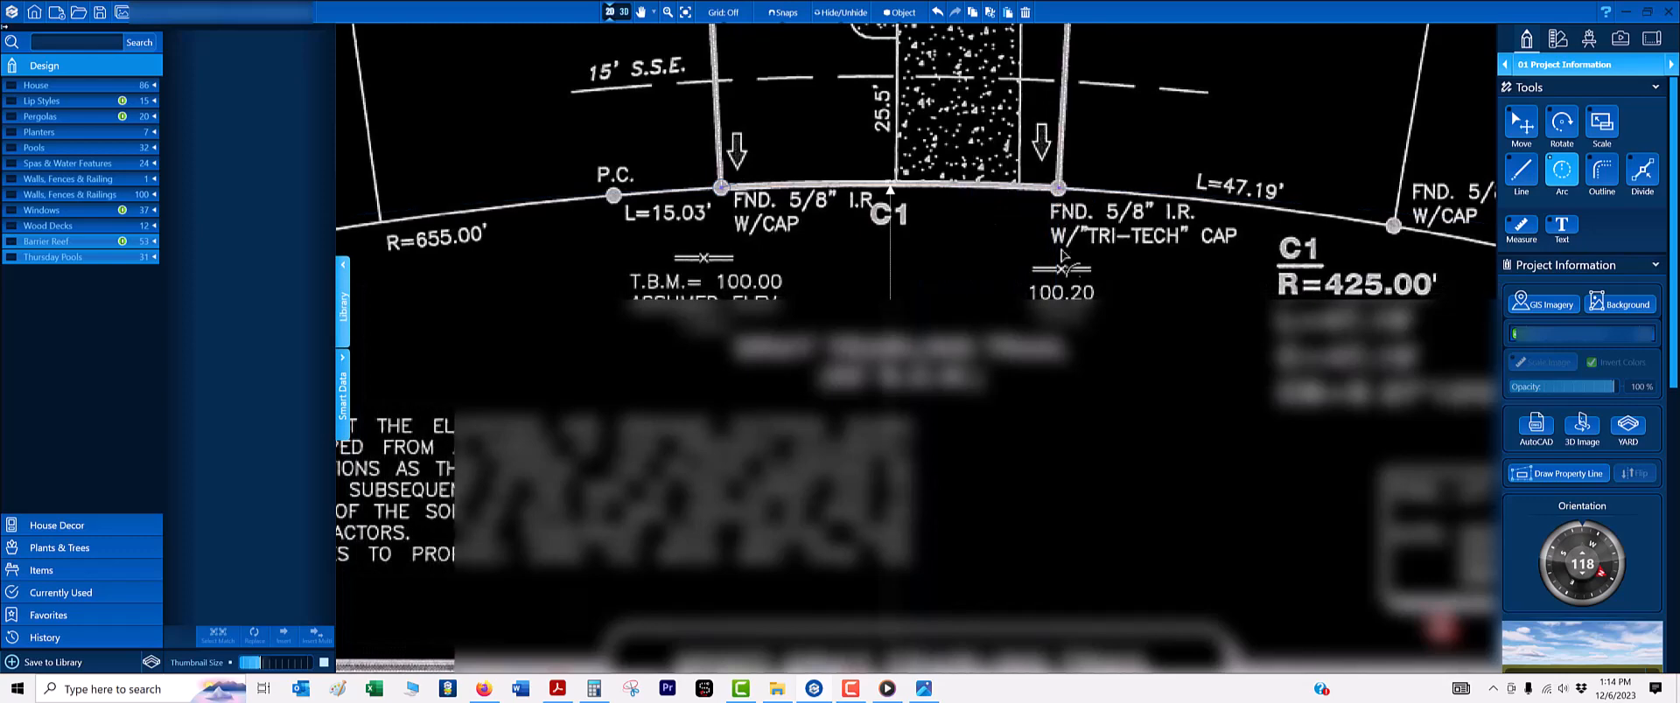
pyautogui.press('Escape')
# - Hide the survey background and delete the stray small circle and short line segment at the property line's front corner
pyautogui.scroll(-3, 1057, 195)
pyautogui.scroll(2, 864, 225)
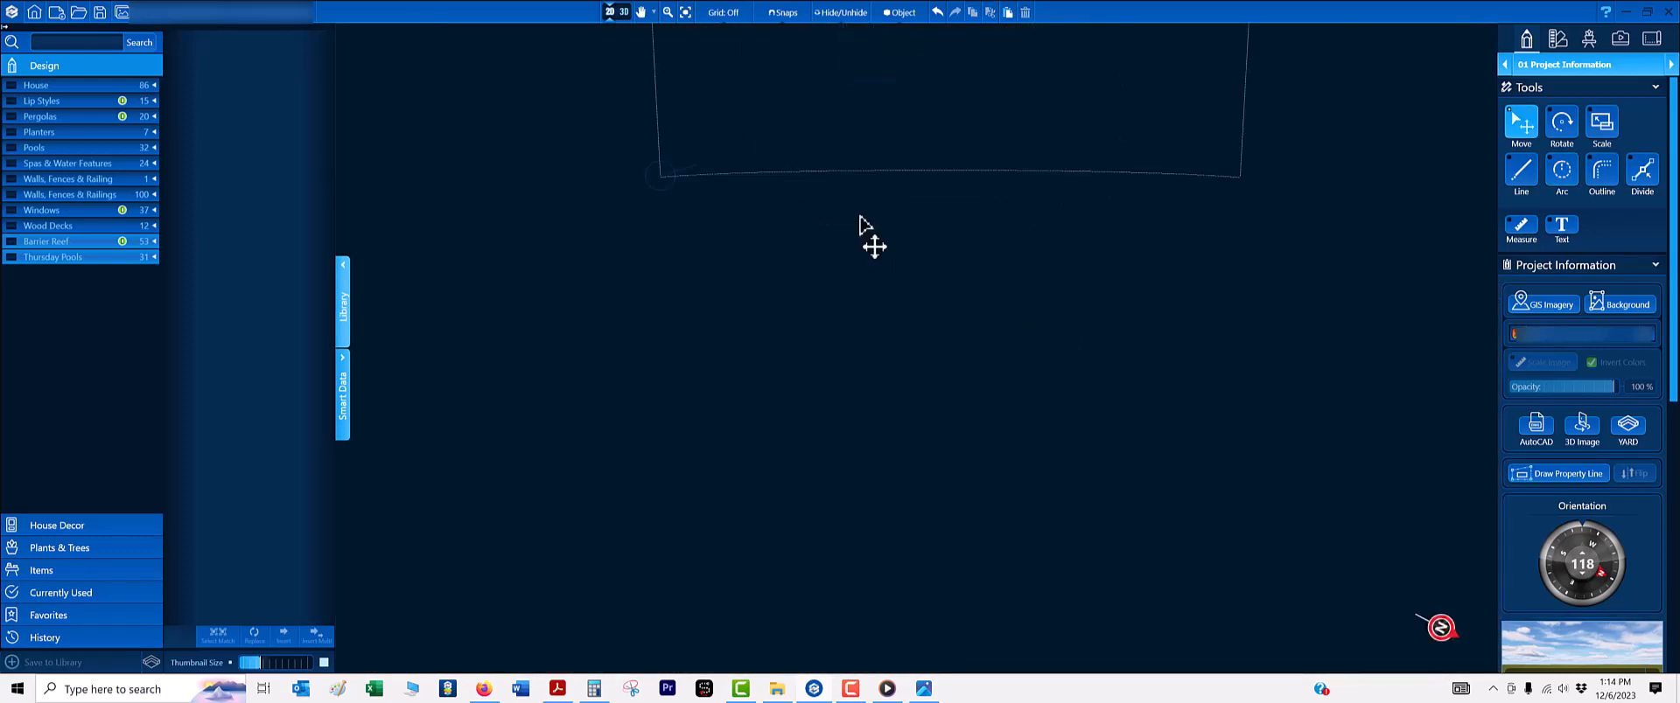
pyautogui.scroll(3, 643, 236)
pyautogui.click(433, 177)
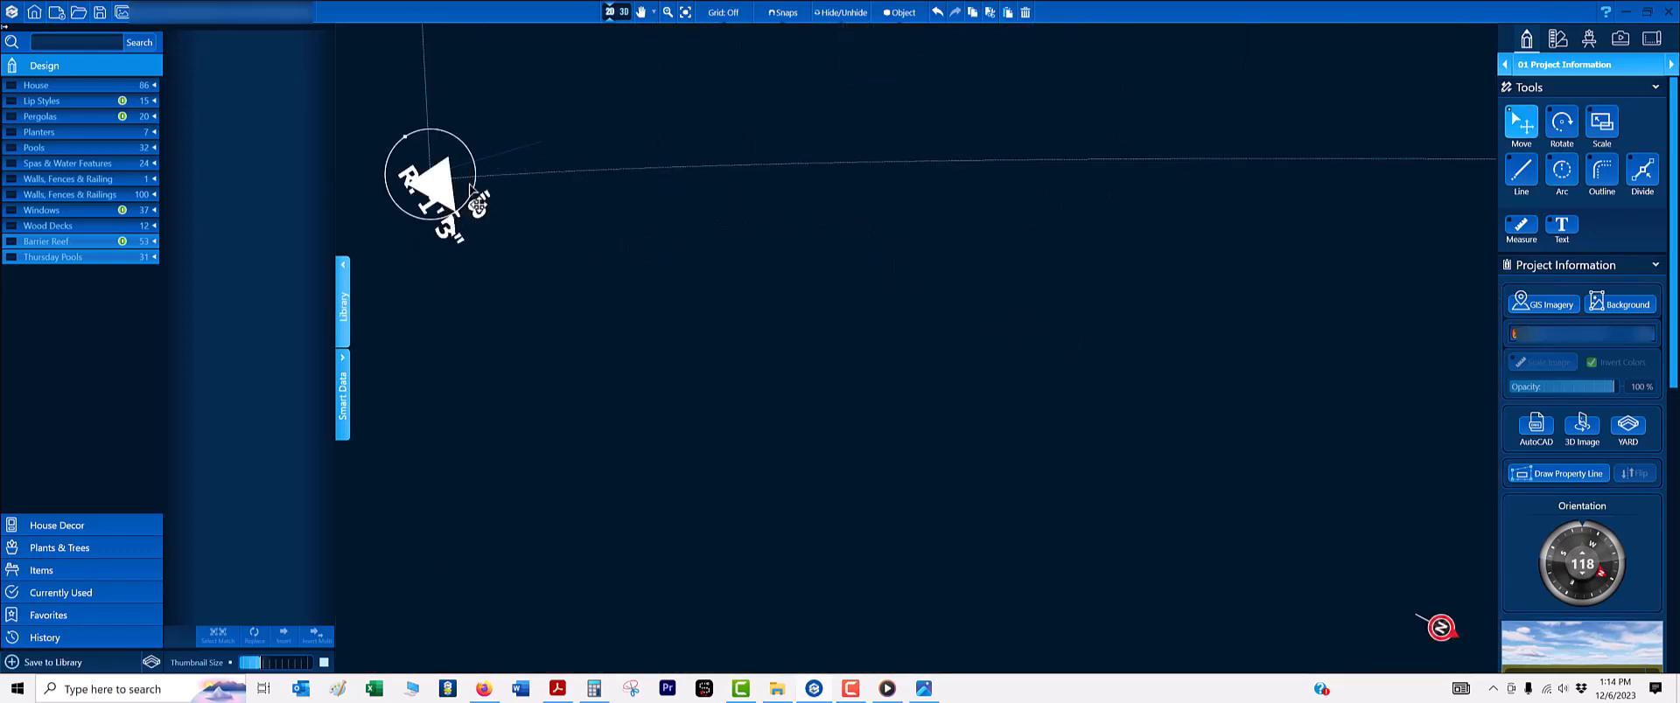
pyautogui.click(544, 147)
pyautogui.scroll(-4, 604, 234)
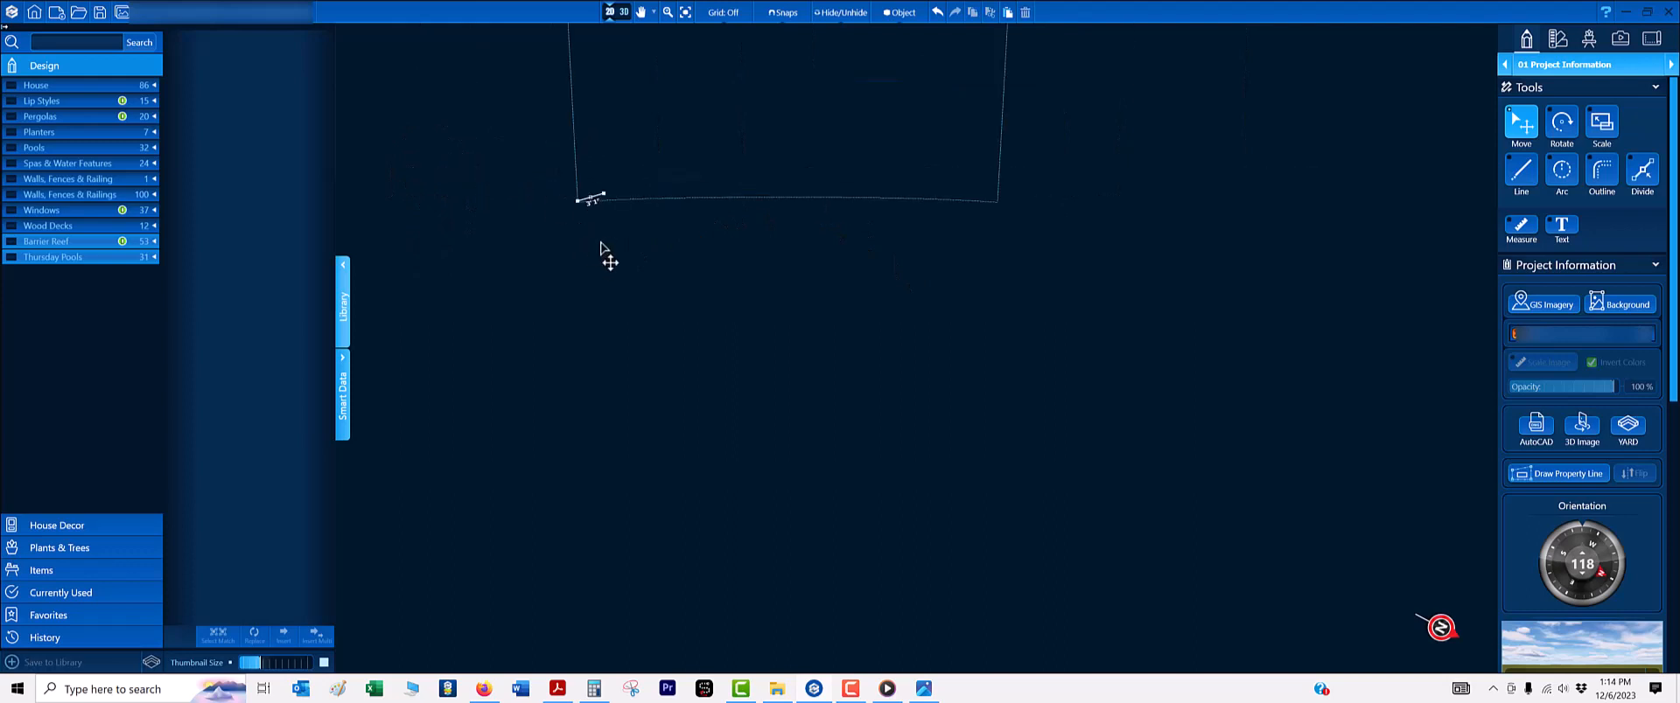
pyautogui.scroll(-4, 649, 270)
pyautogui.moveTo(692, 208); pyautogui.dragTo(758, 292, button='middle')
pyautogui.scroll(2, 744, 273)
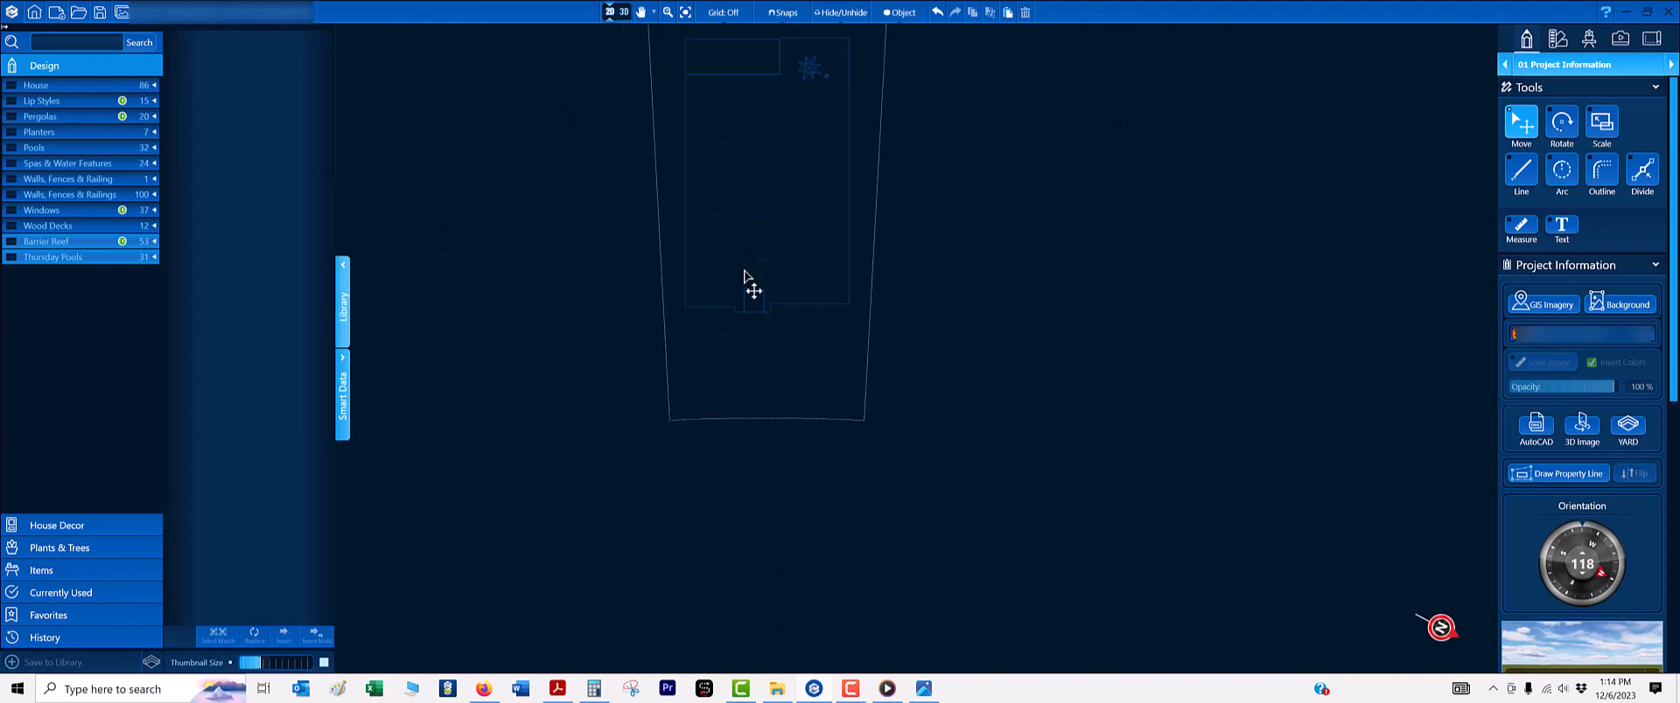
pyautogui.scroll(-2, 743, 277)
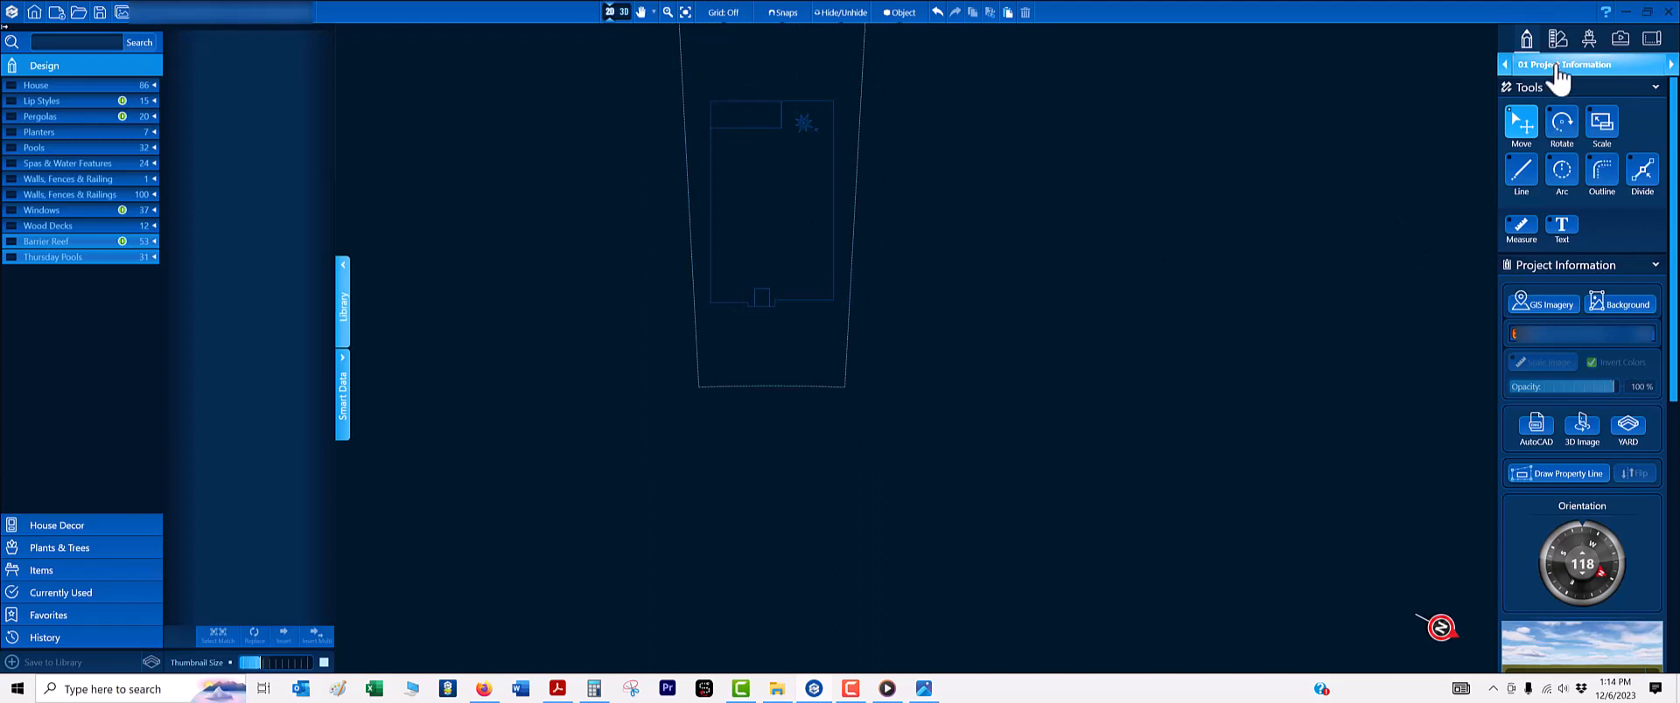
# - Import the property aerial photo Pic.bmp as a background image
pyautogui.click(1614, 305)
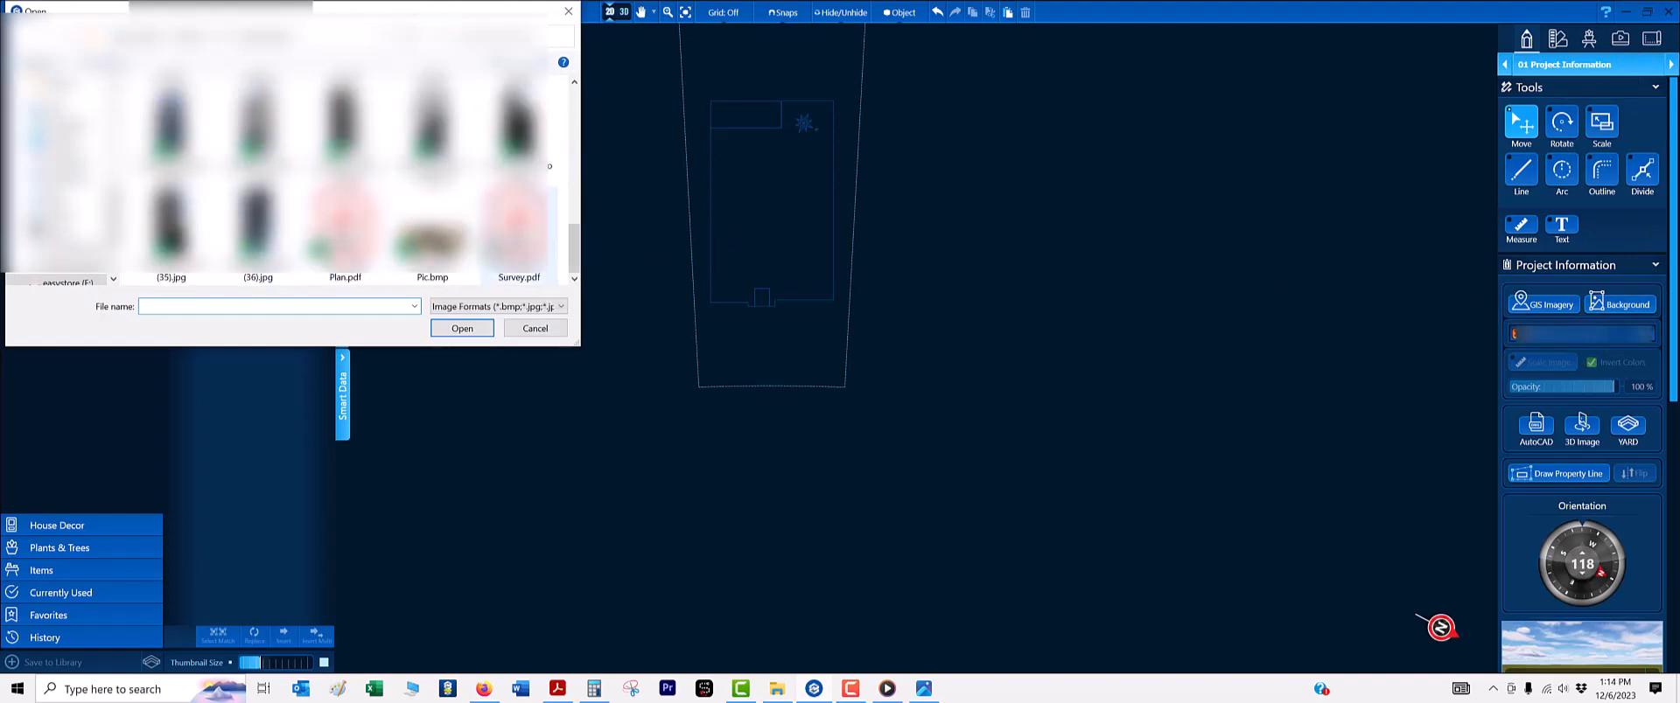
pyautogui.doubleClick(432, 233)
pyautogui.scroll(-4, 894, 265)
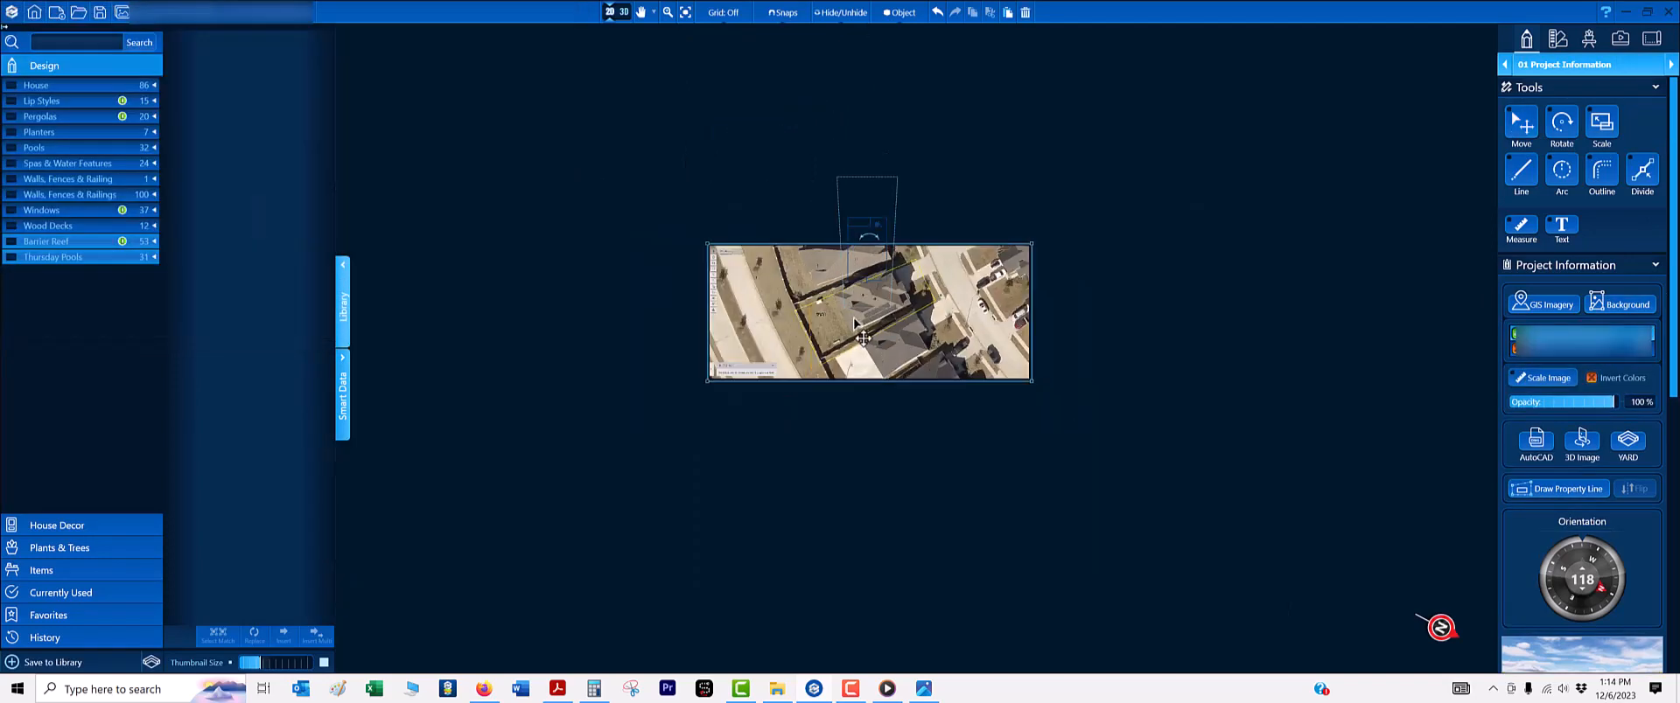
# - Examine the yellow lot outline and the orange 71.91 measurement line on the aerial photo
pyautogui.scroll(3, 857, 328)
pyautogui.scroll(-1, 831, 348)
pyautogui.scroll(3, 1137, 262)
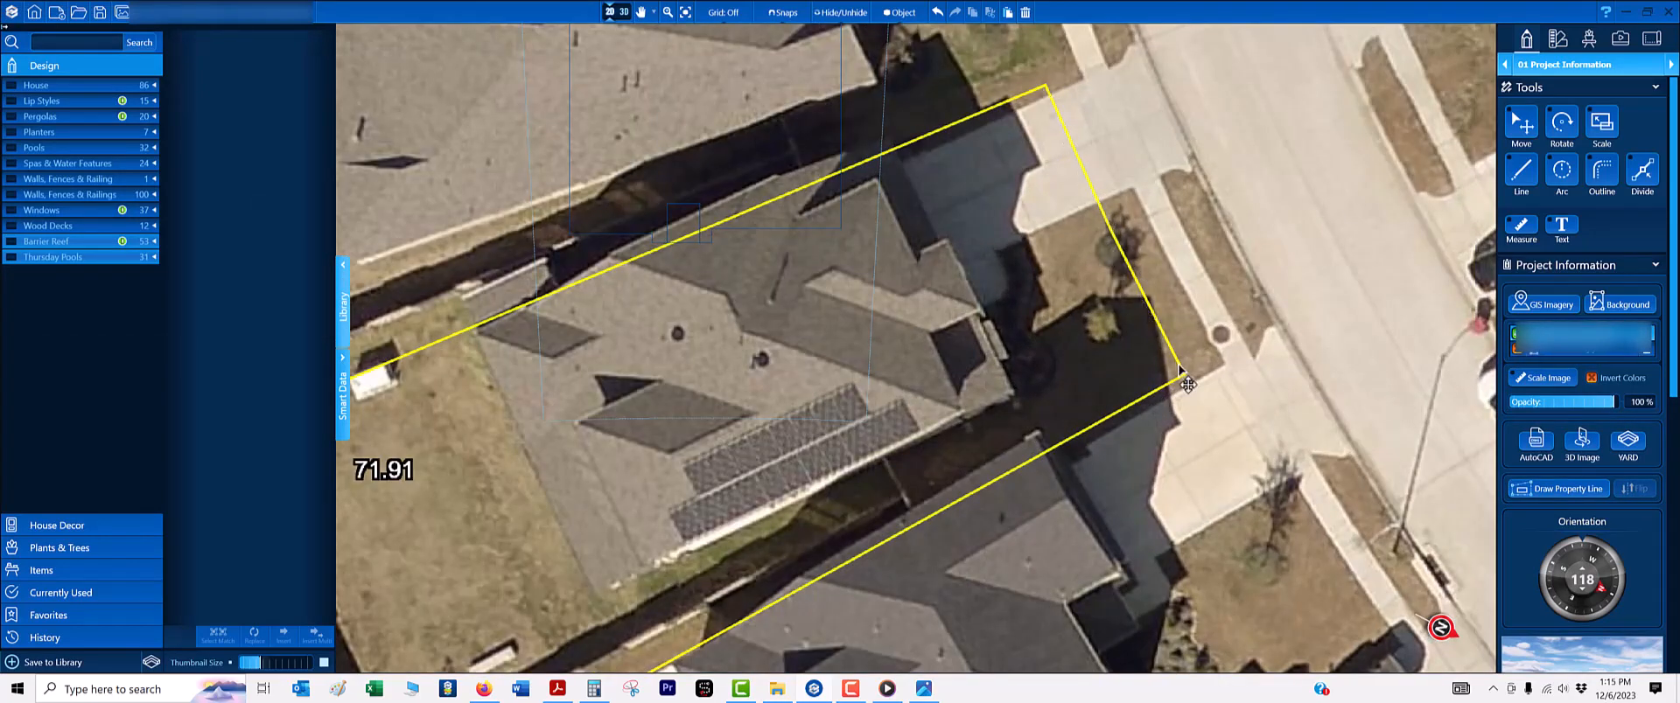
pyautogui.scroll(-3, 1173, 375)
pyautogui.scroll(3, 1112, 331)
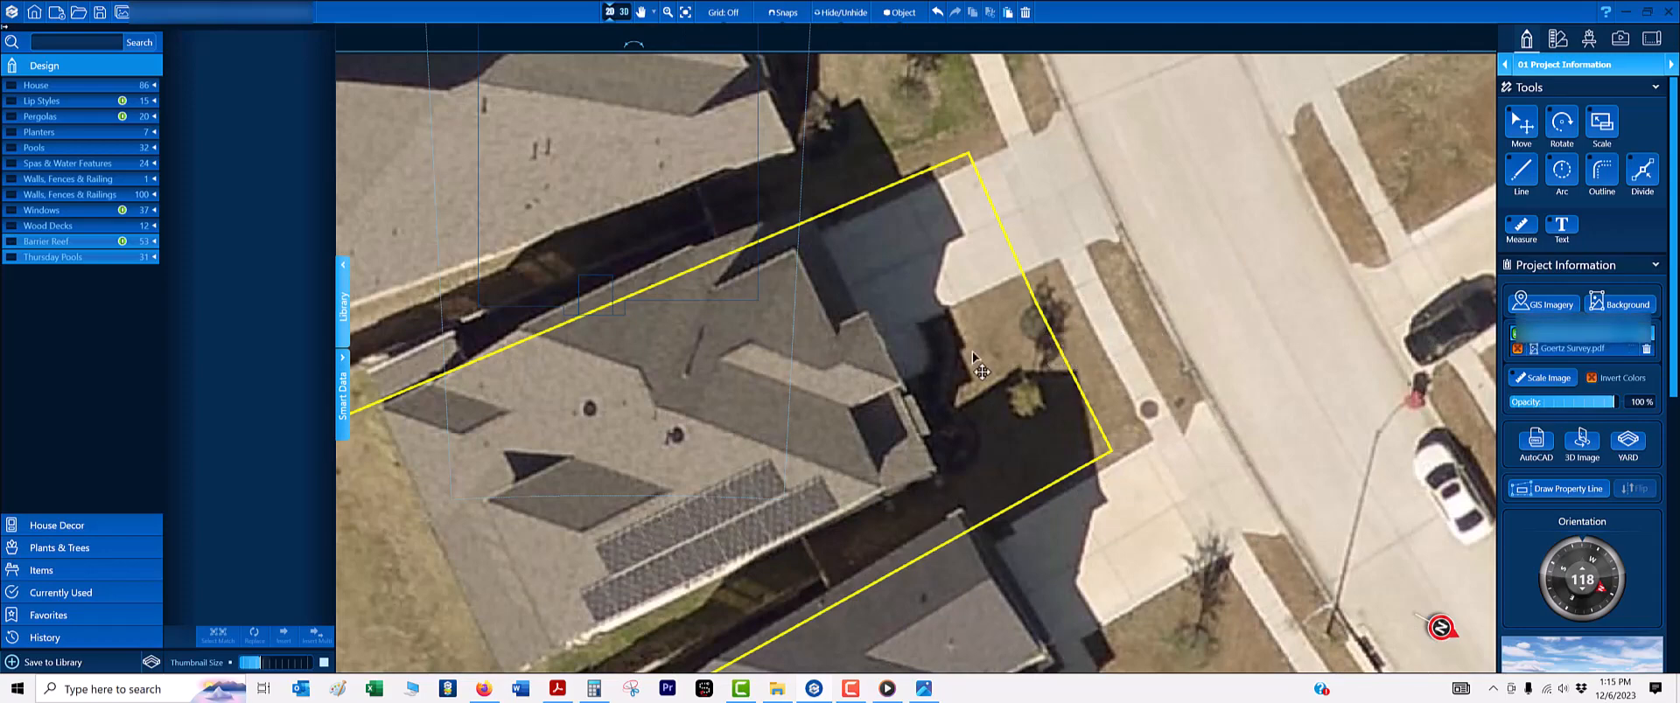
pyautogui.scroll(-3, 973, 352)
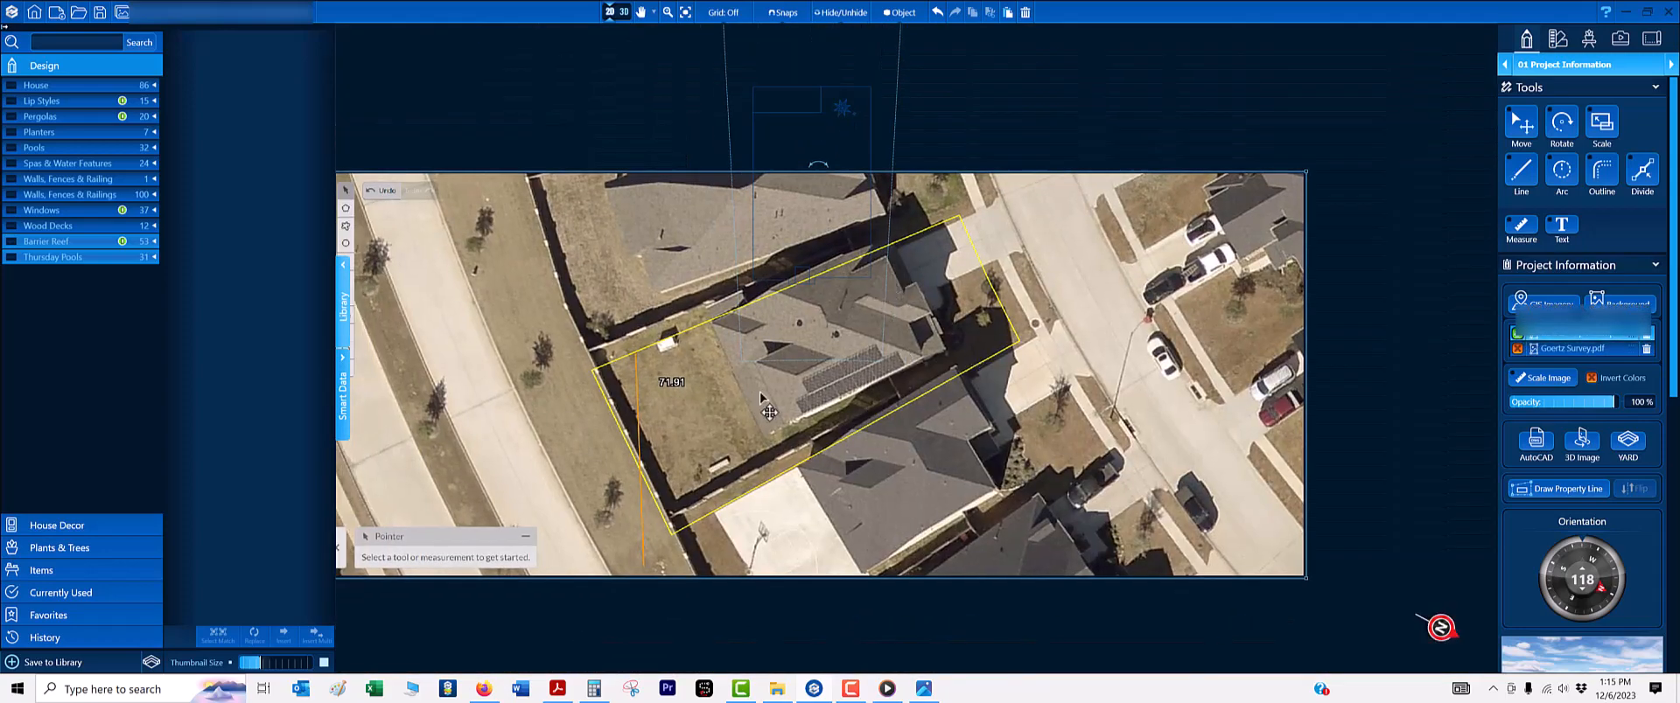
pyautogui.scroll(3, 761, 400)
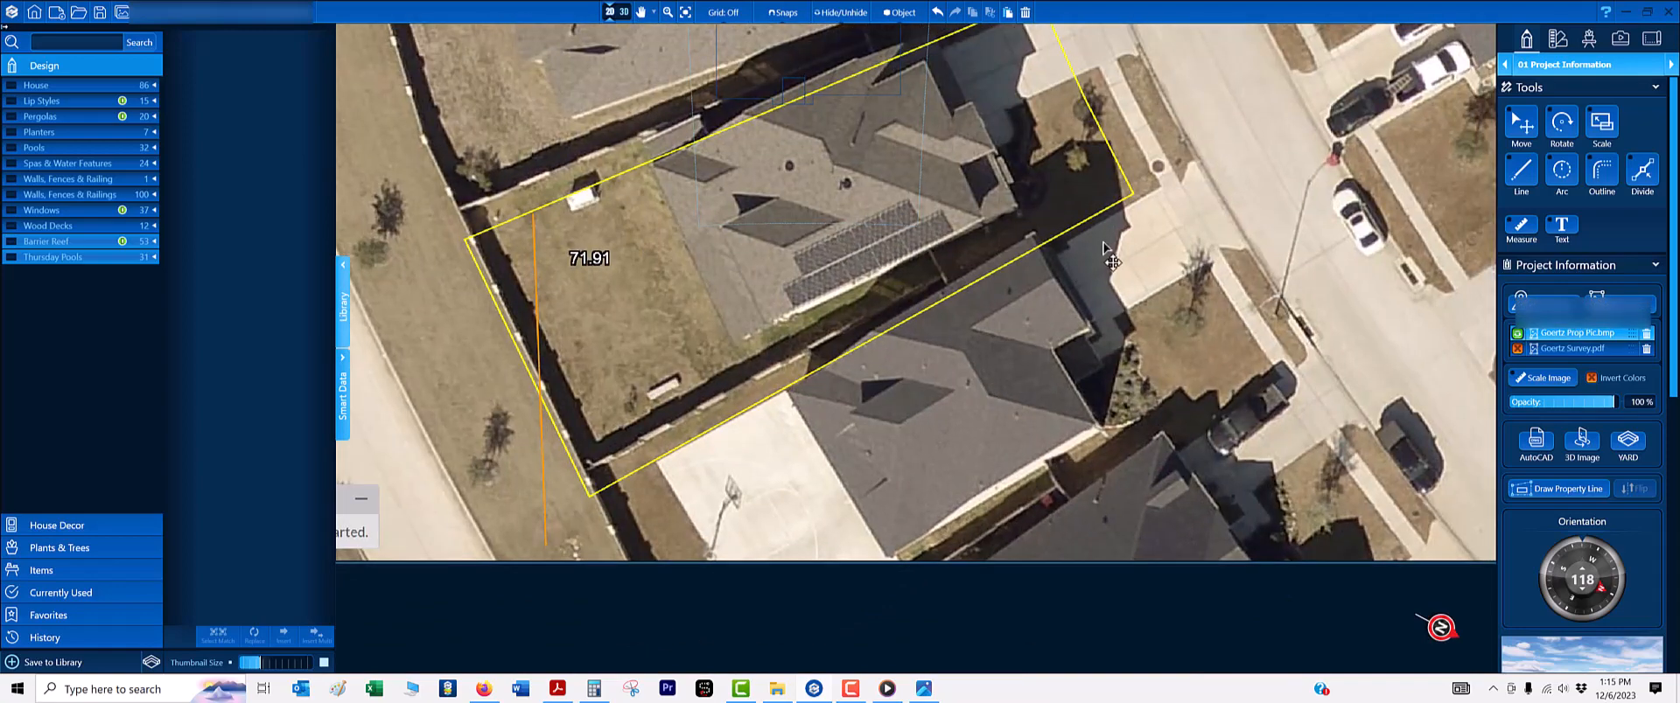
pyautogui.moveTo(1103, 163); pyautogui.dragTo(1103, 260, button='middle')
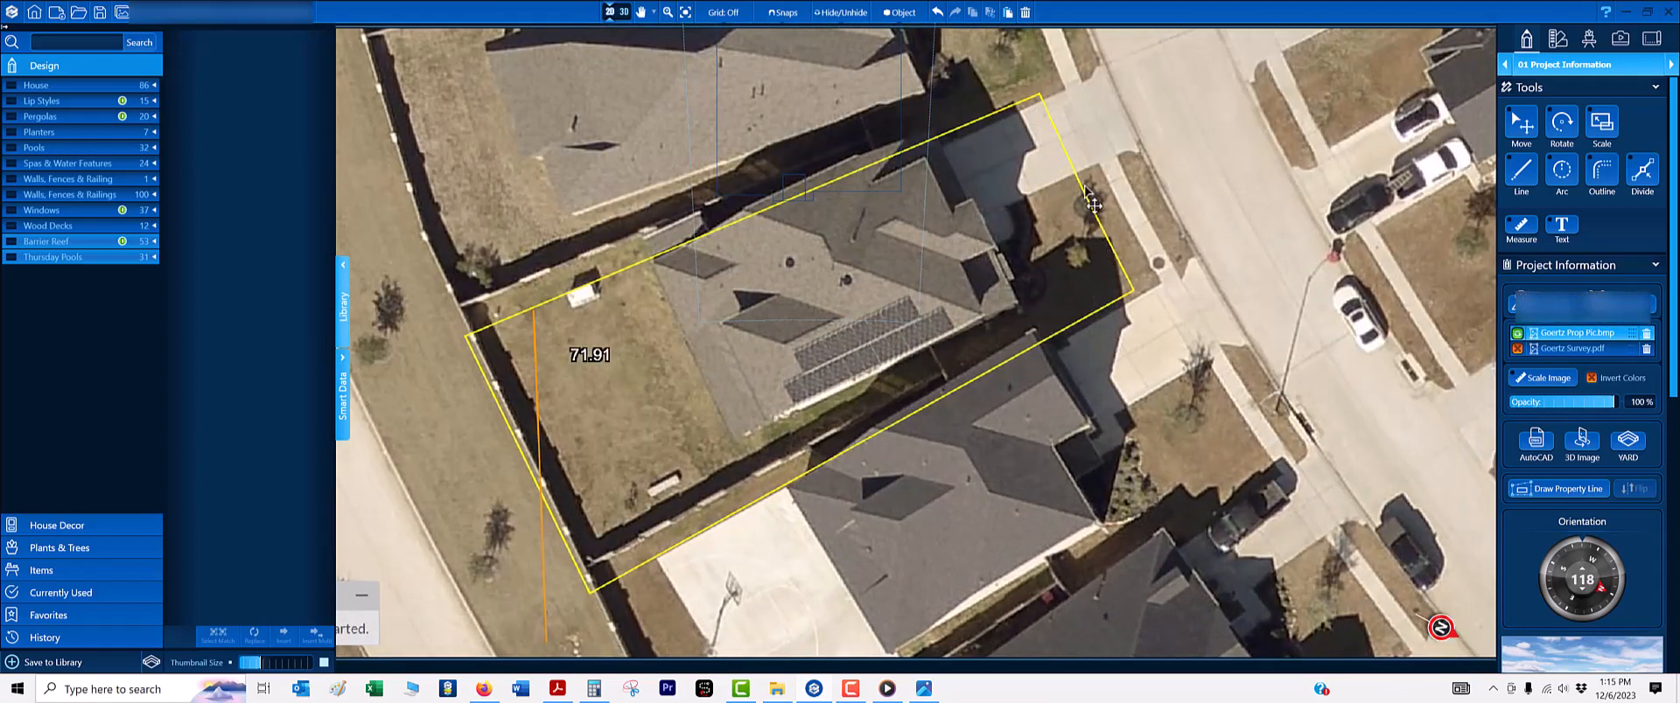
# - Start scaling the aerial photo, placing the first reference point on the street-verge end of the orange 71.91 line outside the fence
pyautogui.click(1521, 229)
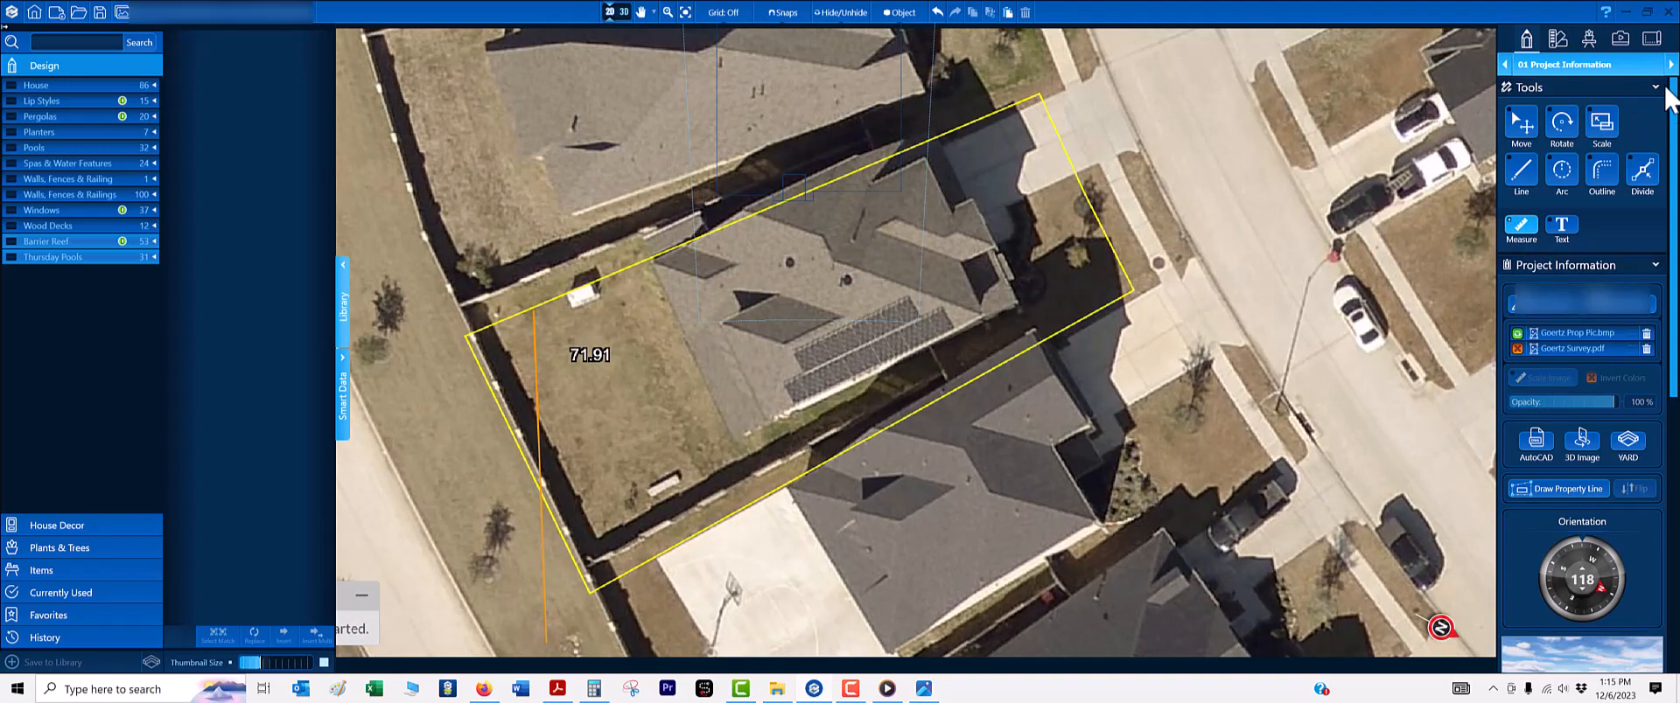
pyautogui.click(1572, 334)
pyautogui.click(1547, 378)
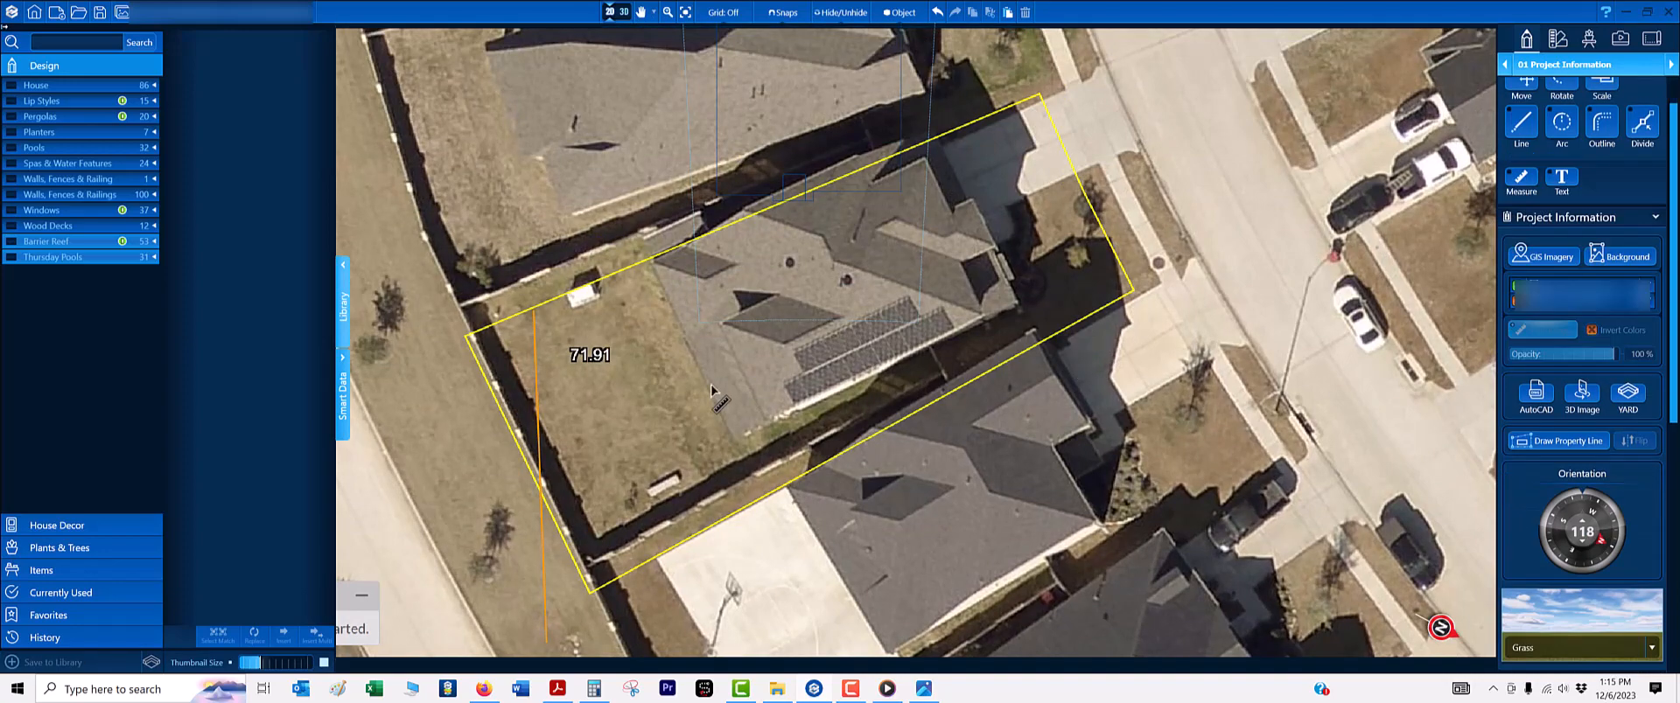
pyautogui.scroll(2, 608, 349)
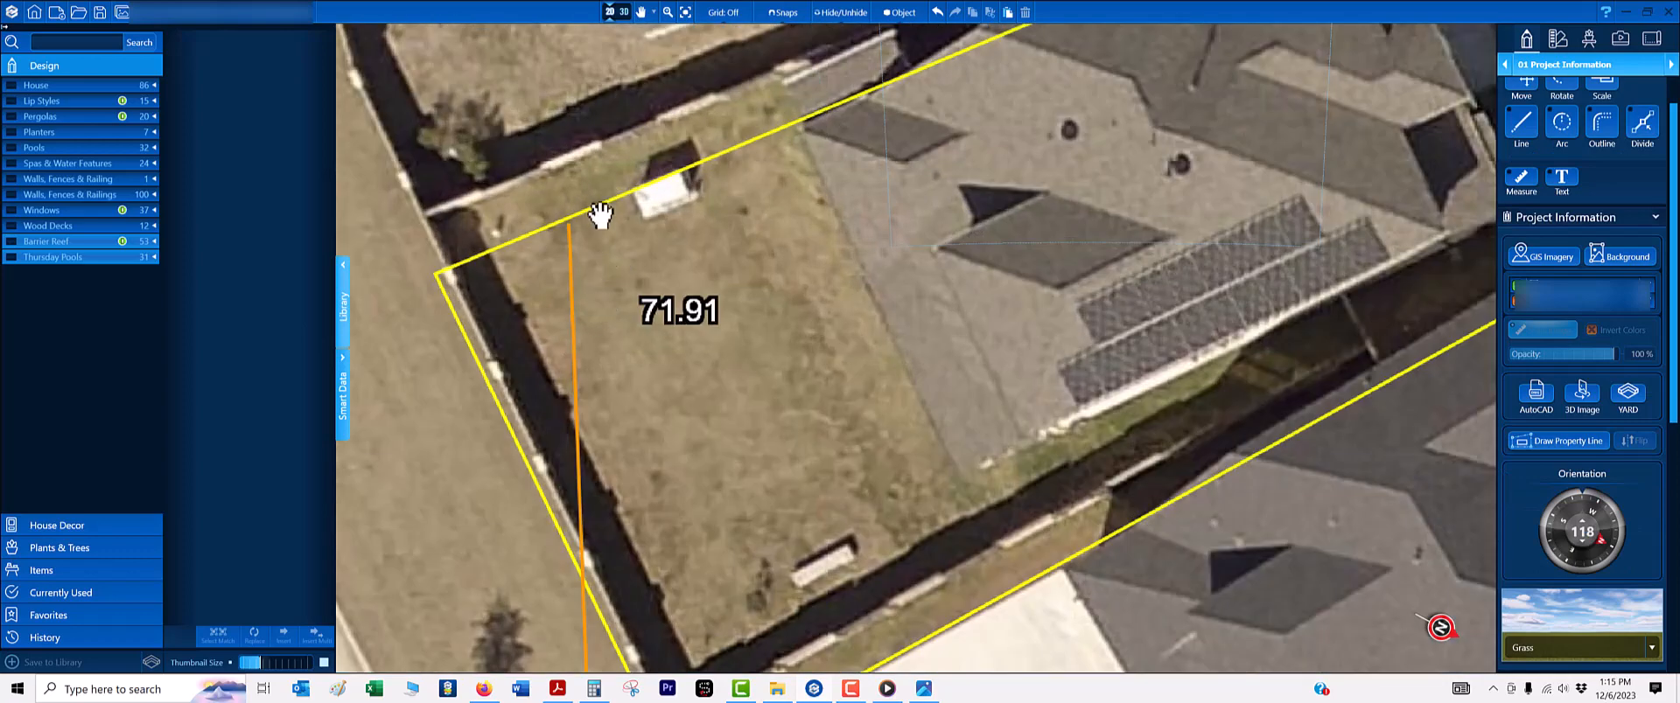
pyautogui.moveTo(600, 214); pyautogui.dragTo(610, 128, button='middle')
pyautogui.scroll(-3, 652, 210)
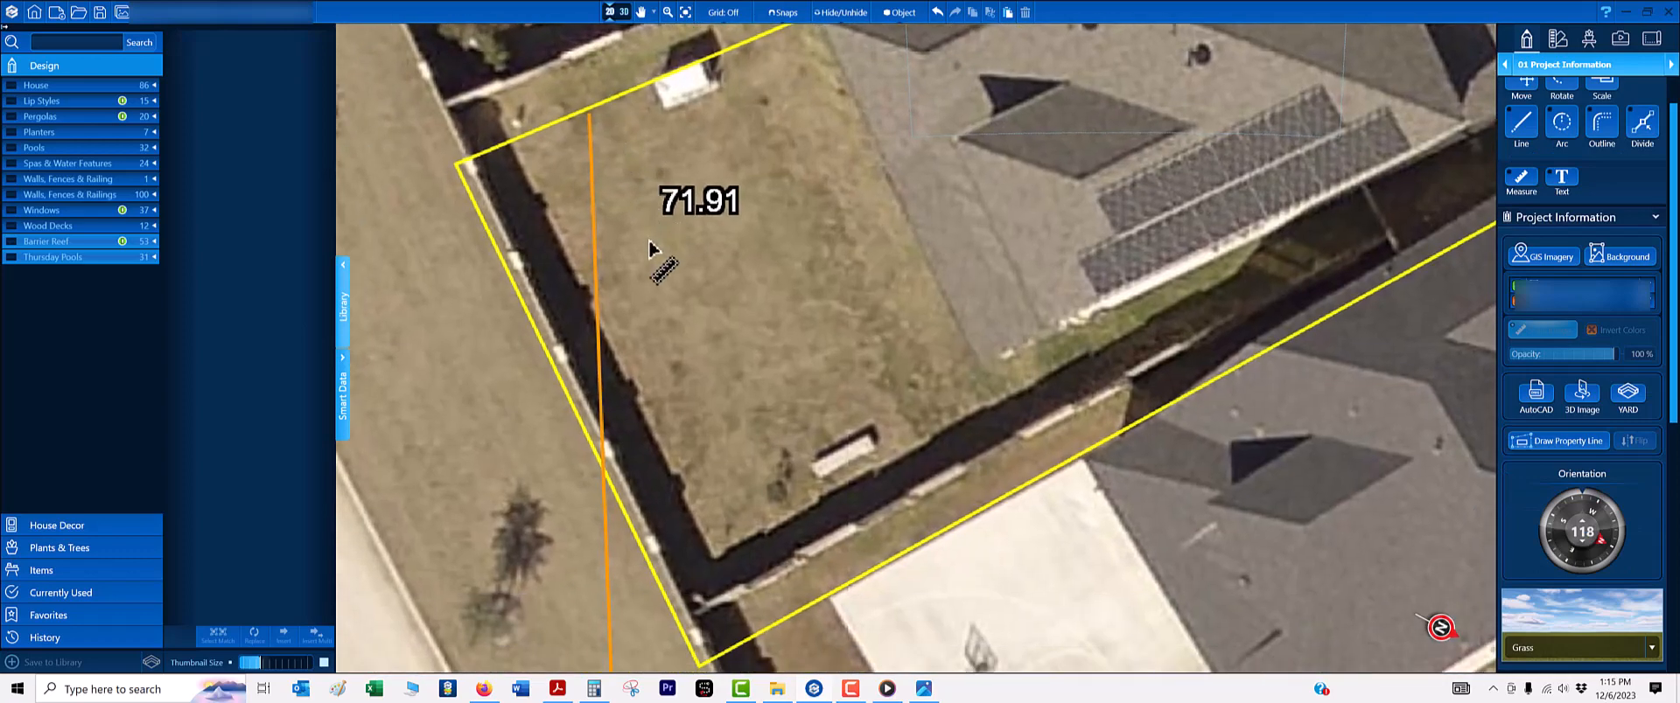
pyautogui.scroll(4, 662, 224)
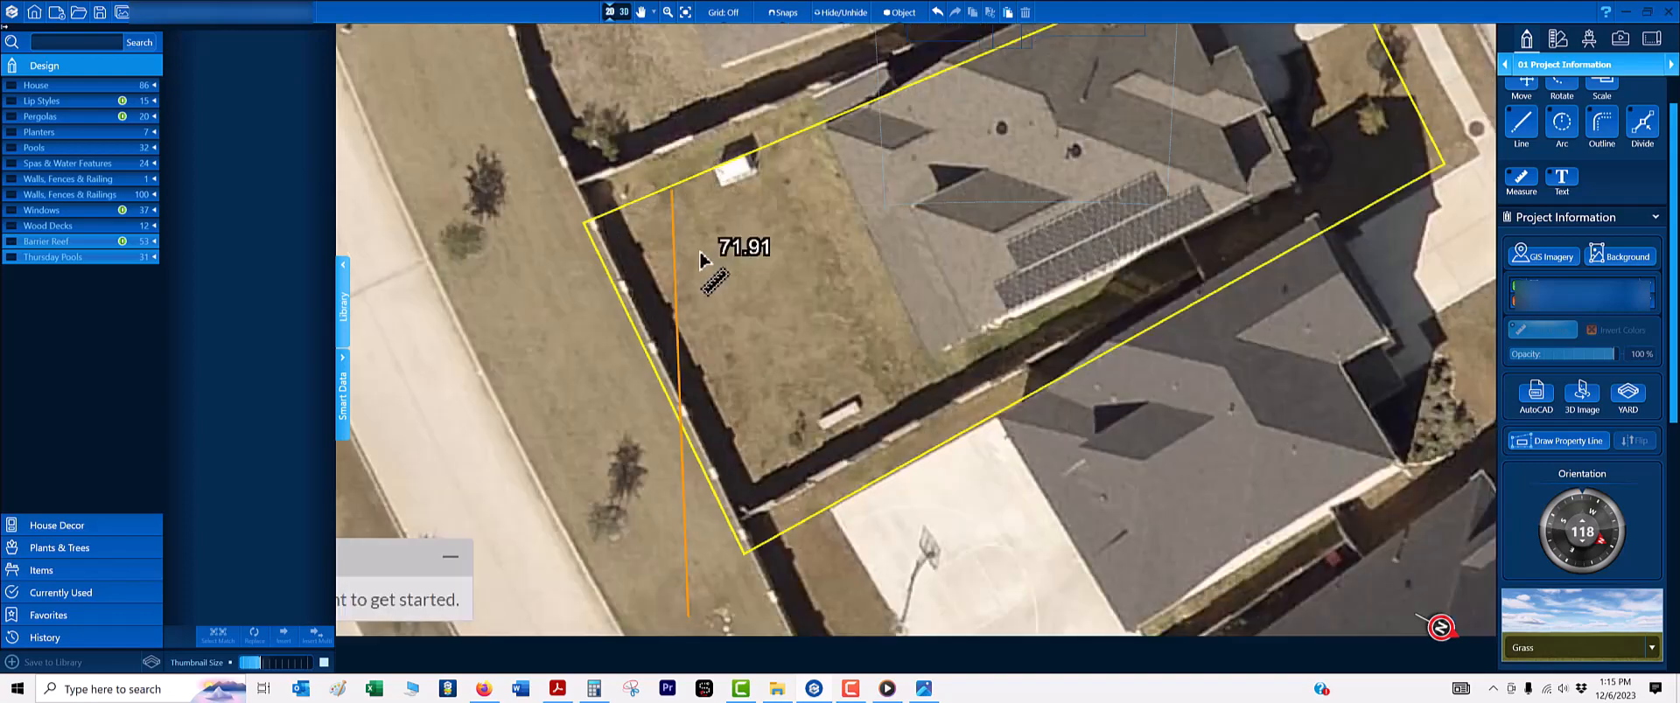
pyautogui.scroll(-4, 803, 265)
pyautogui.moveTo(742, 337); pyautogui.dragTo(759, 153, button='middle')
pyautogui.scroll(8, 762, 307)
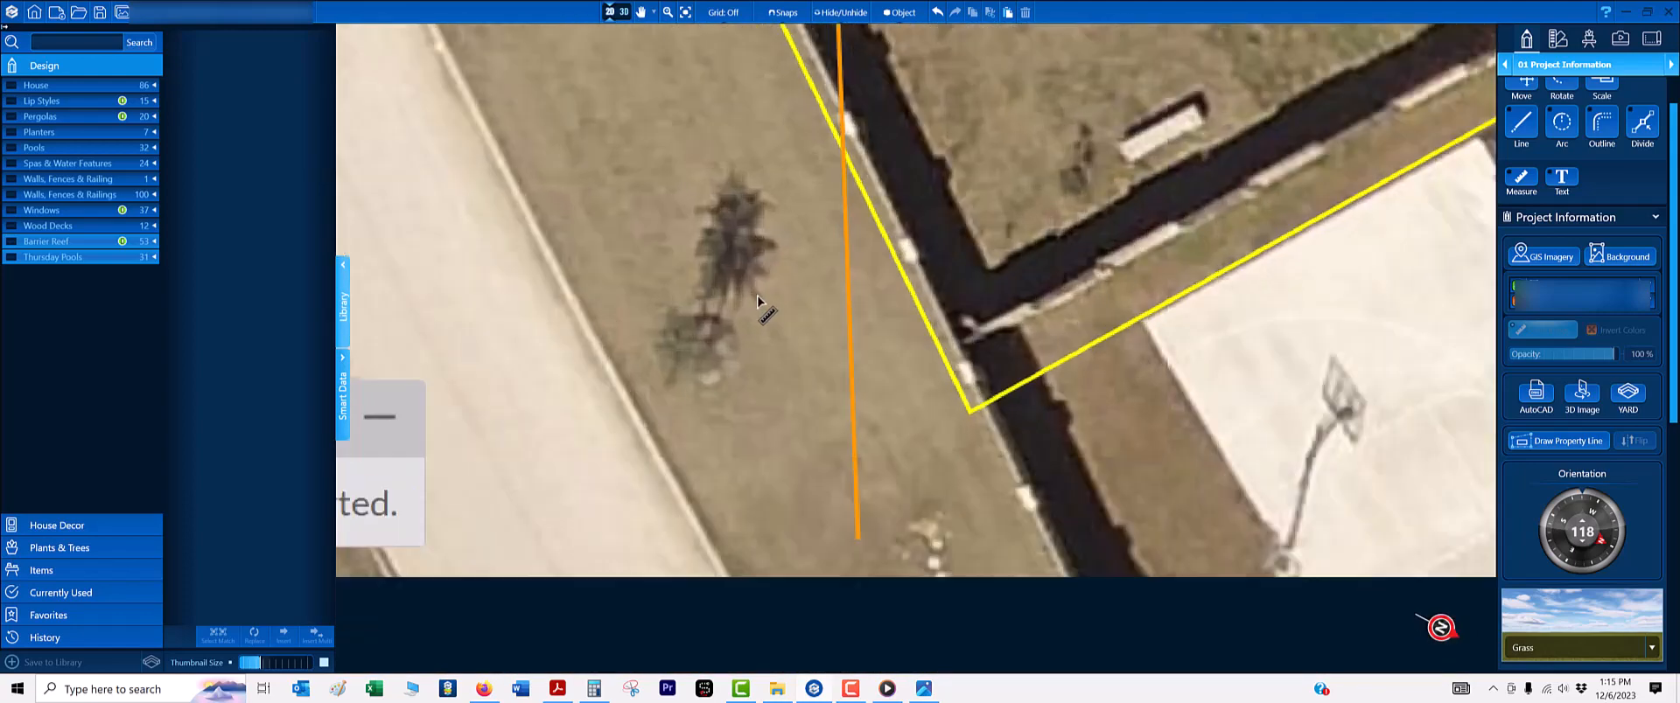
pyautogui.scroll(3, 822, 466)
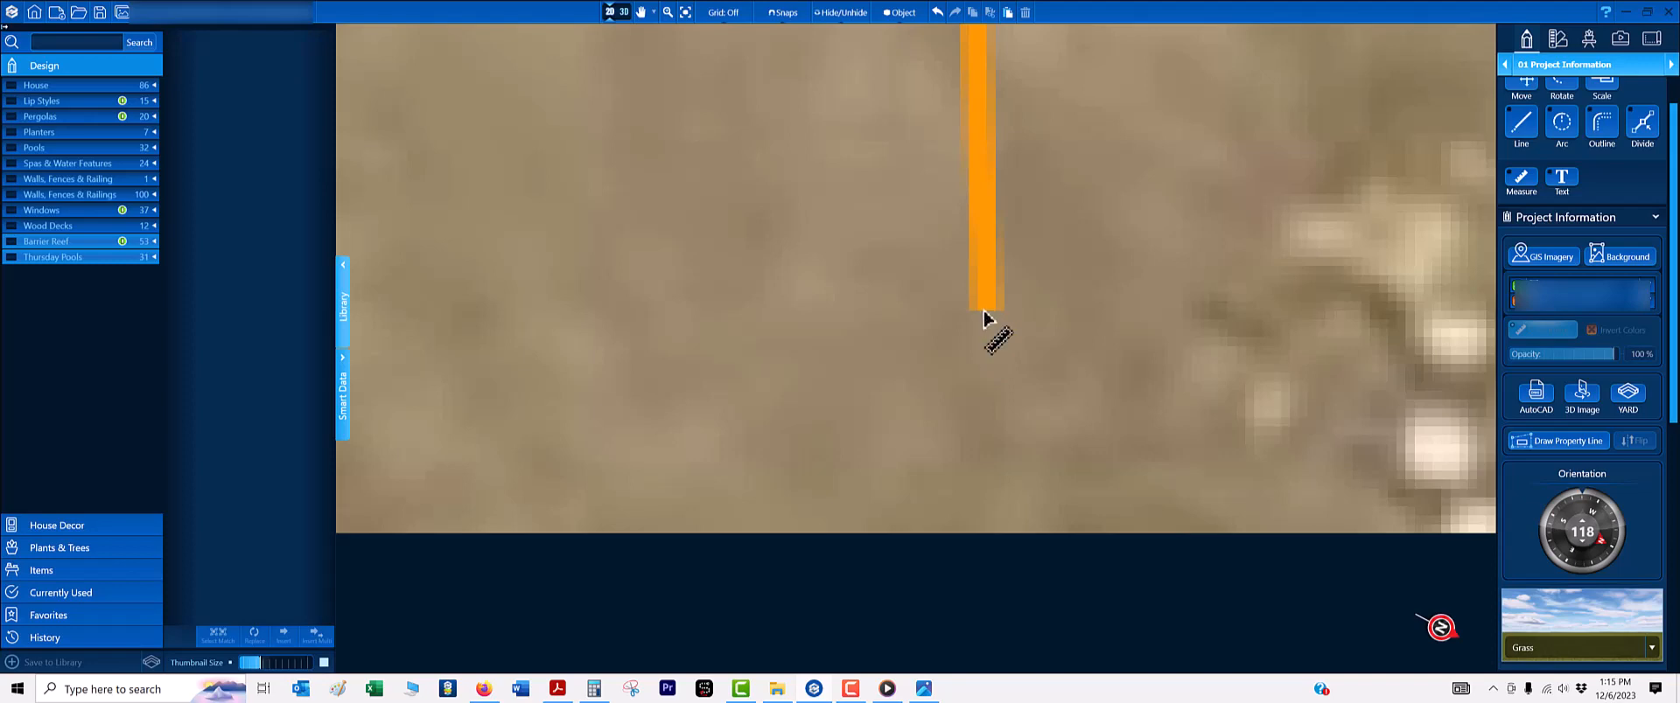
pyautogui.click(984, 310)
# - Place the second scale point on the orange line's backyard end and set the segment's physical length to 71' 11"
pyautogui.scroll(-10, 969, 179)
pyautogui.moveTo(937, 94); pyautogui.dragTo(850, 599, button='middle')
pyautogui.scroll(2, 883, 248)
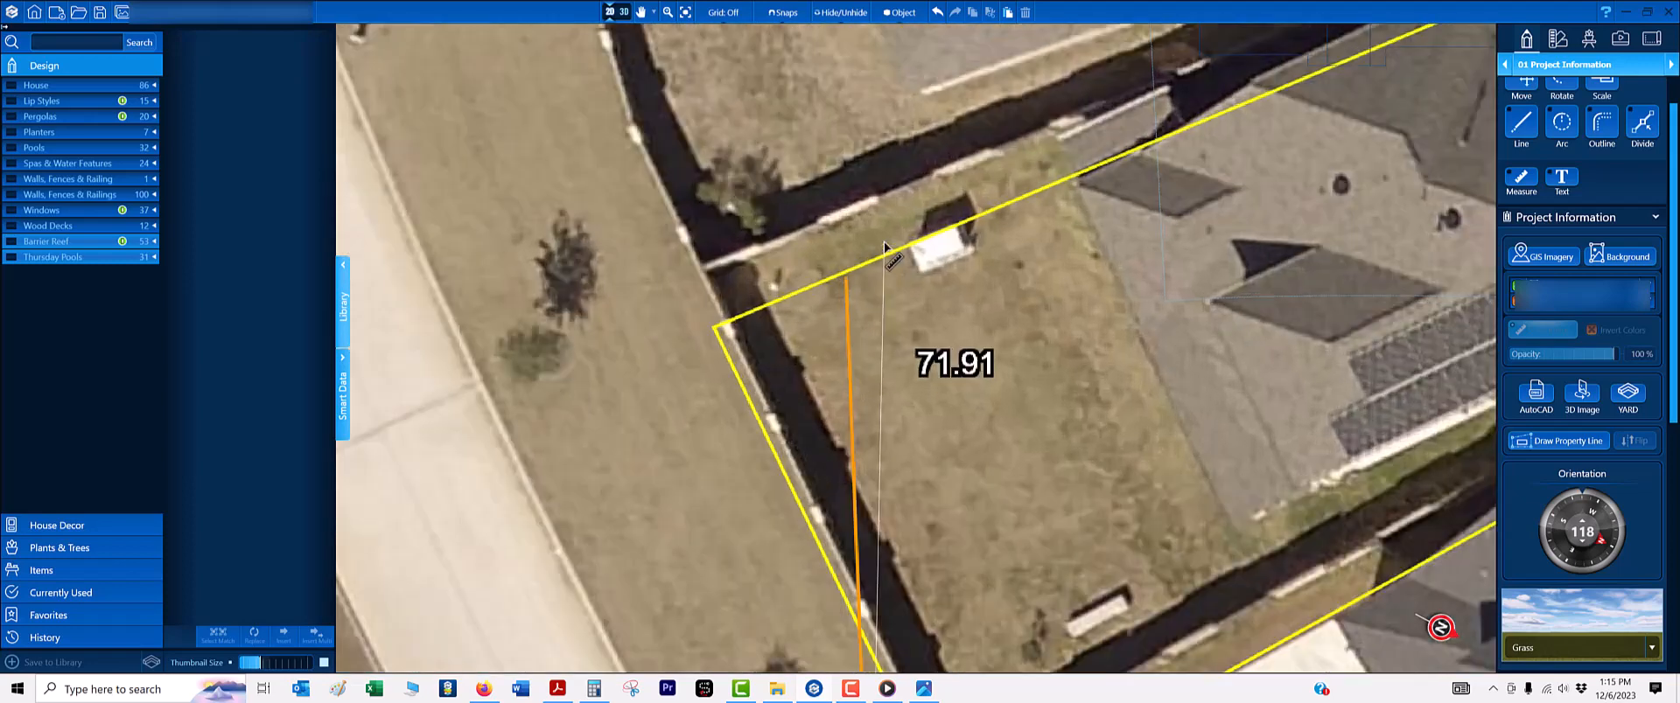
pyautogui.scroll(2, 884, 247)
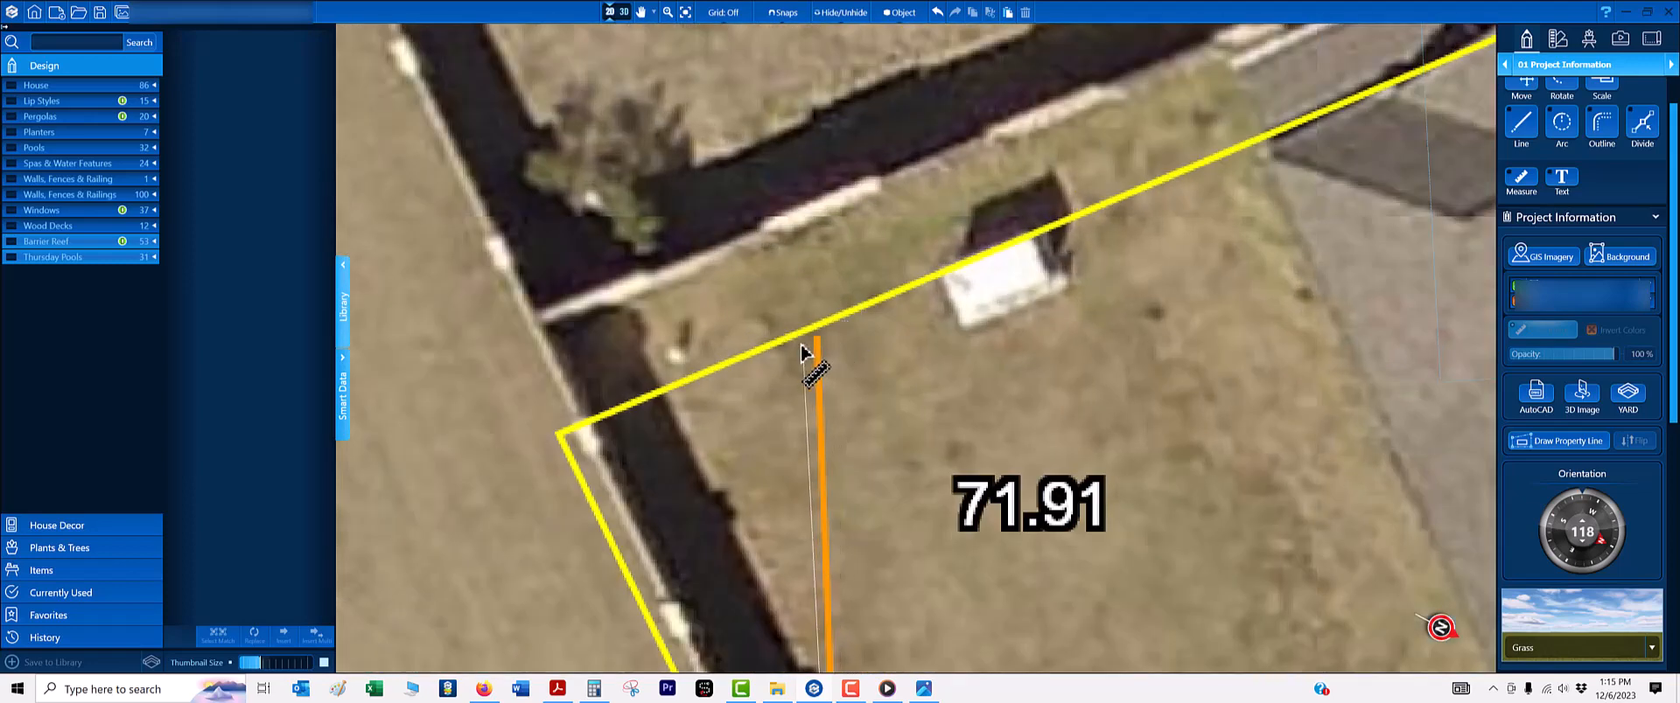
pyautogui.scroll(4, 802, 352)
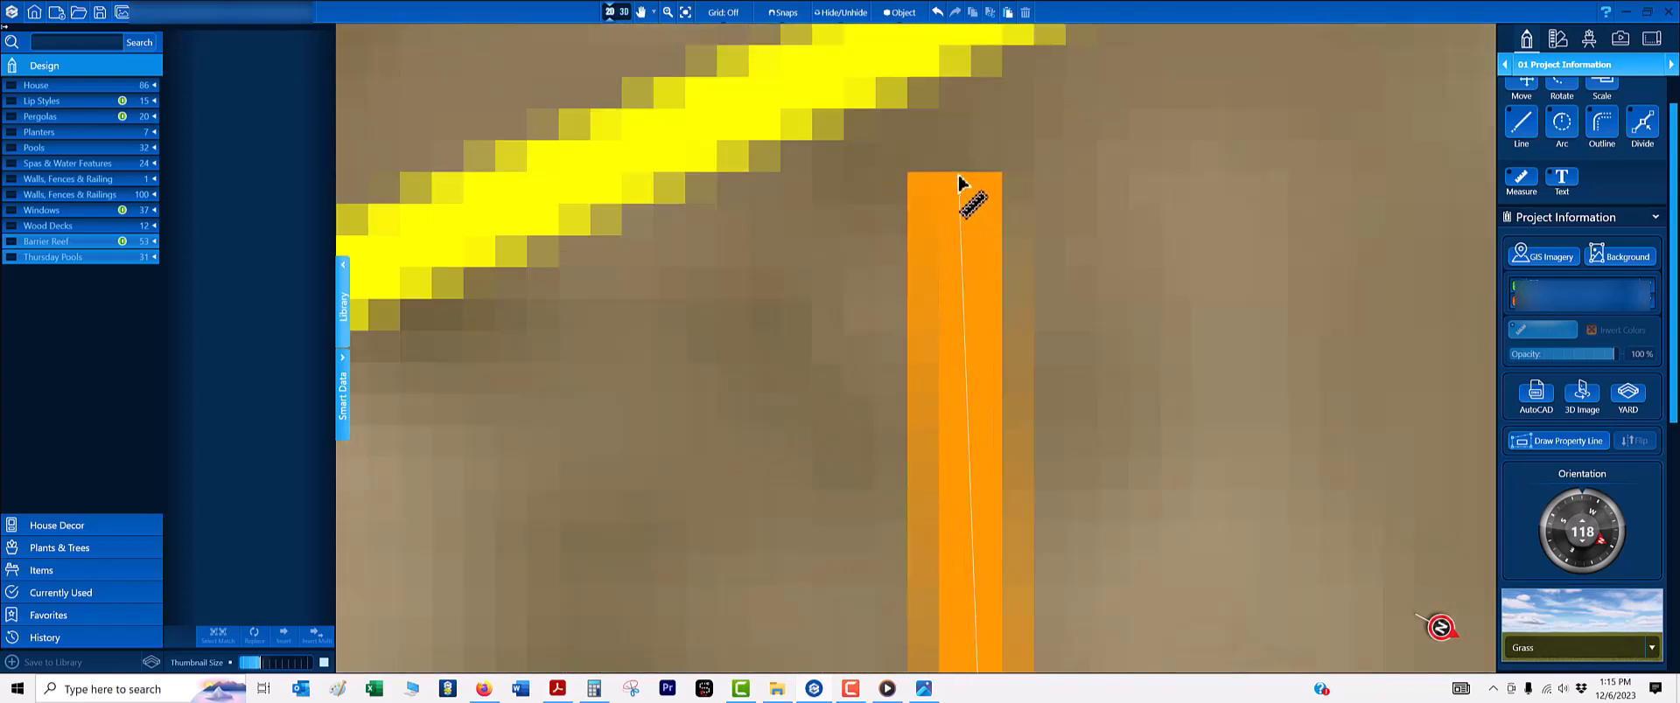
pyautogui.click(959, 179)
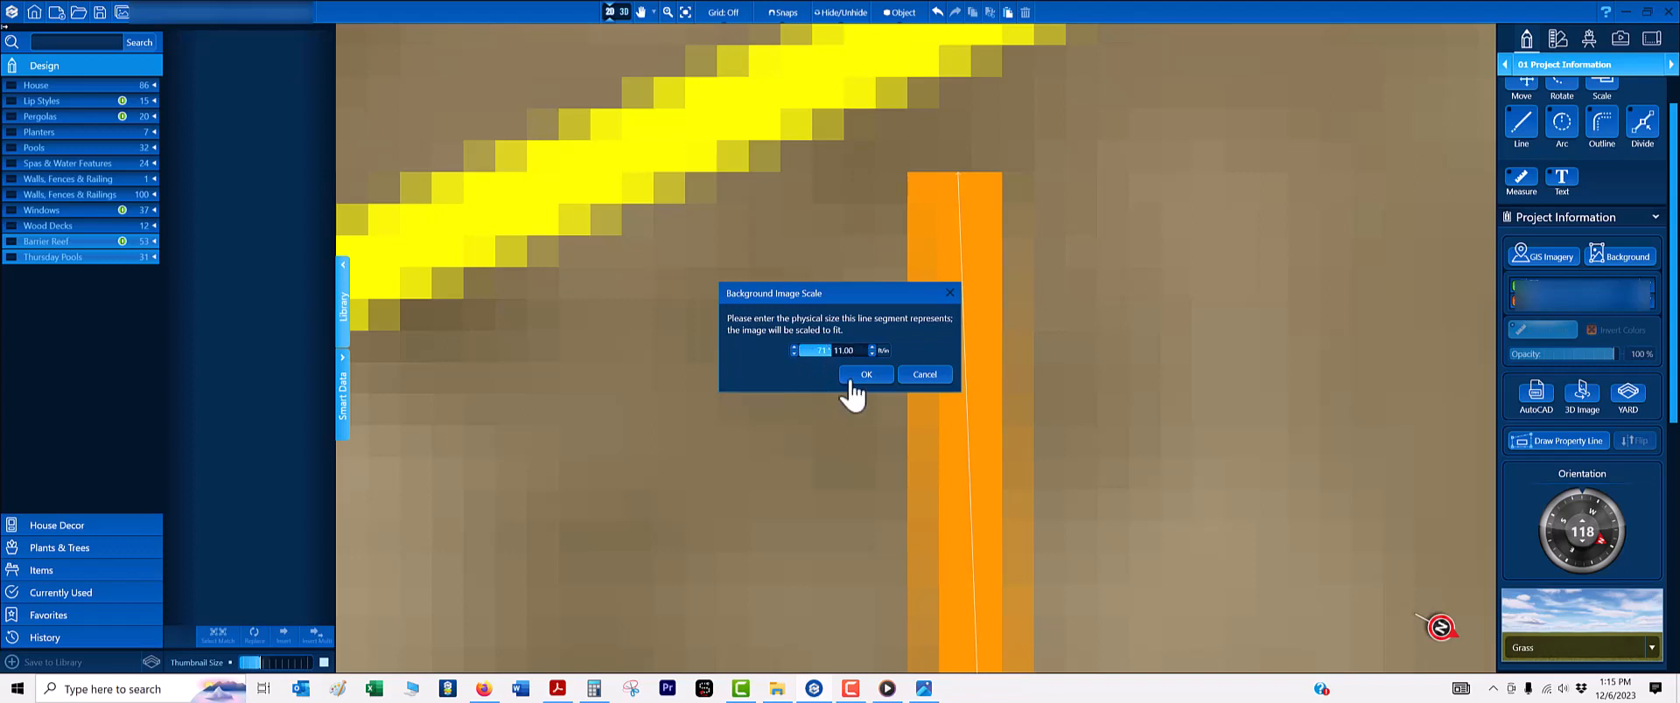
pyautogui.click(866, 374)
# - Rotate the aerial photo until its yellow lot outline has the same orientation as the traced property line
pyautogui.scroll(-4, 864, 391)
pyautogui.scroll(-5, 865, 391)
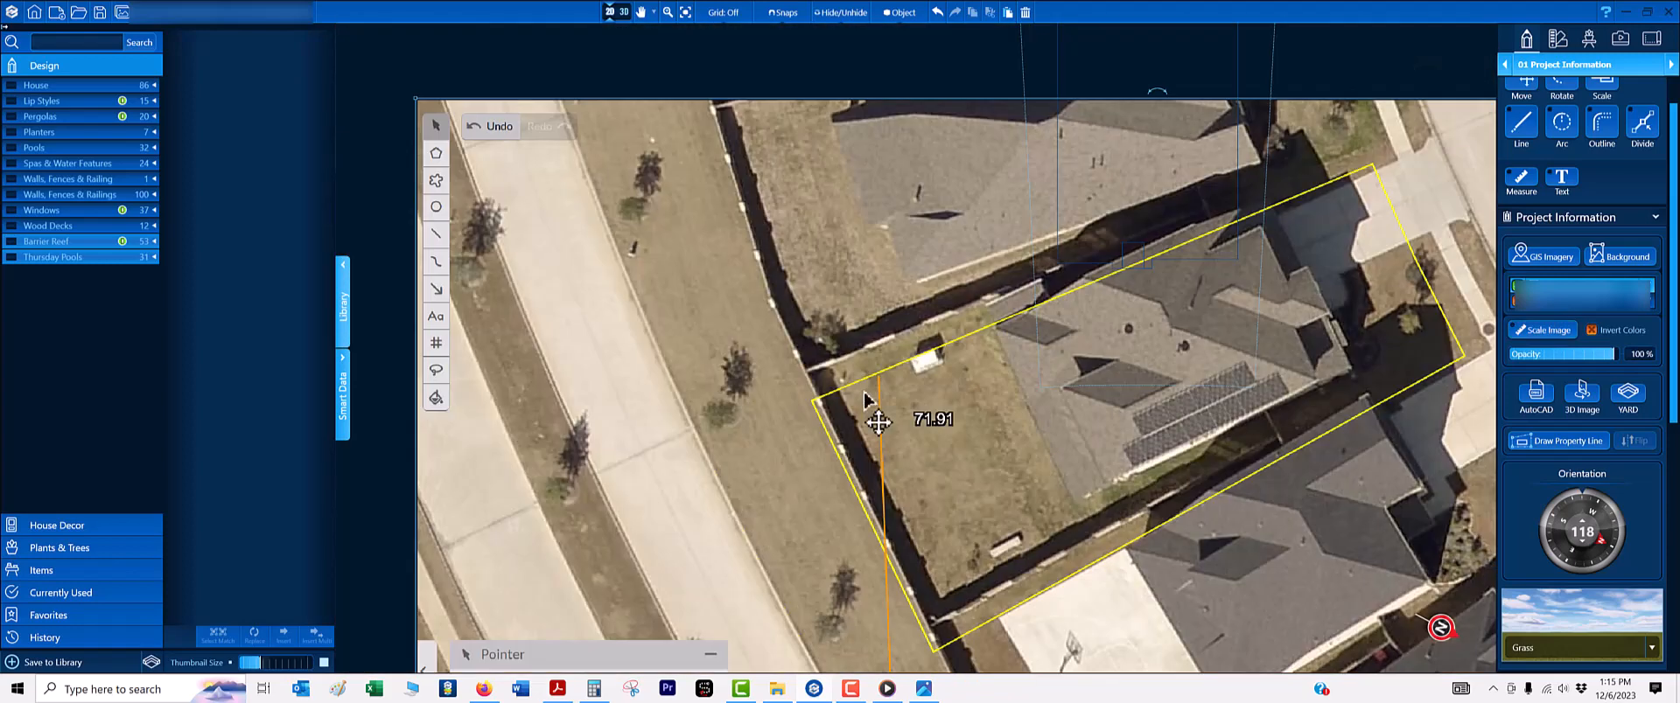
pyautogui.moveTo(959, 391); pyautogui.dragTo(944, 336, button='middle')
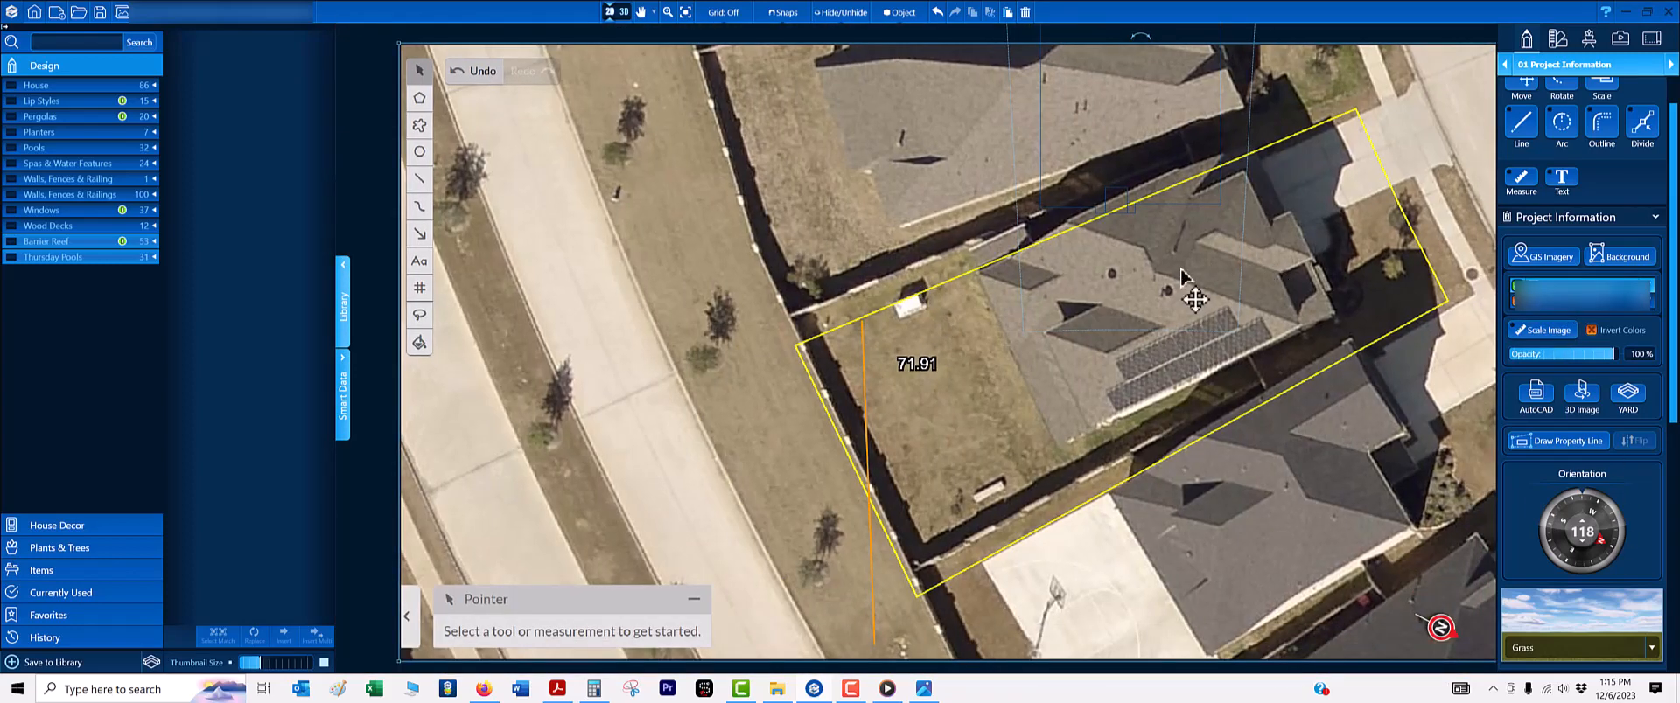
pyautogui.scroll(-5, 1181, 271)
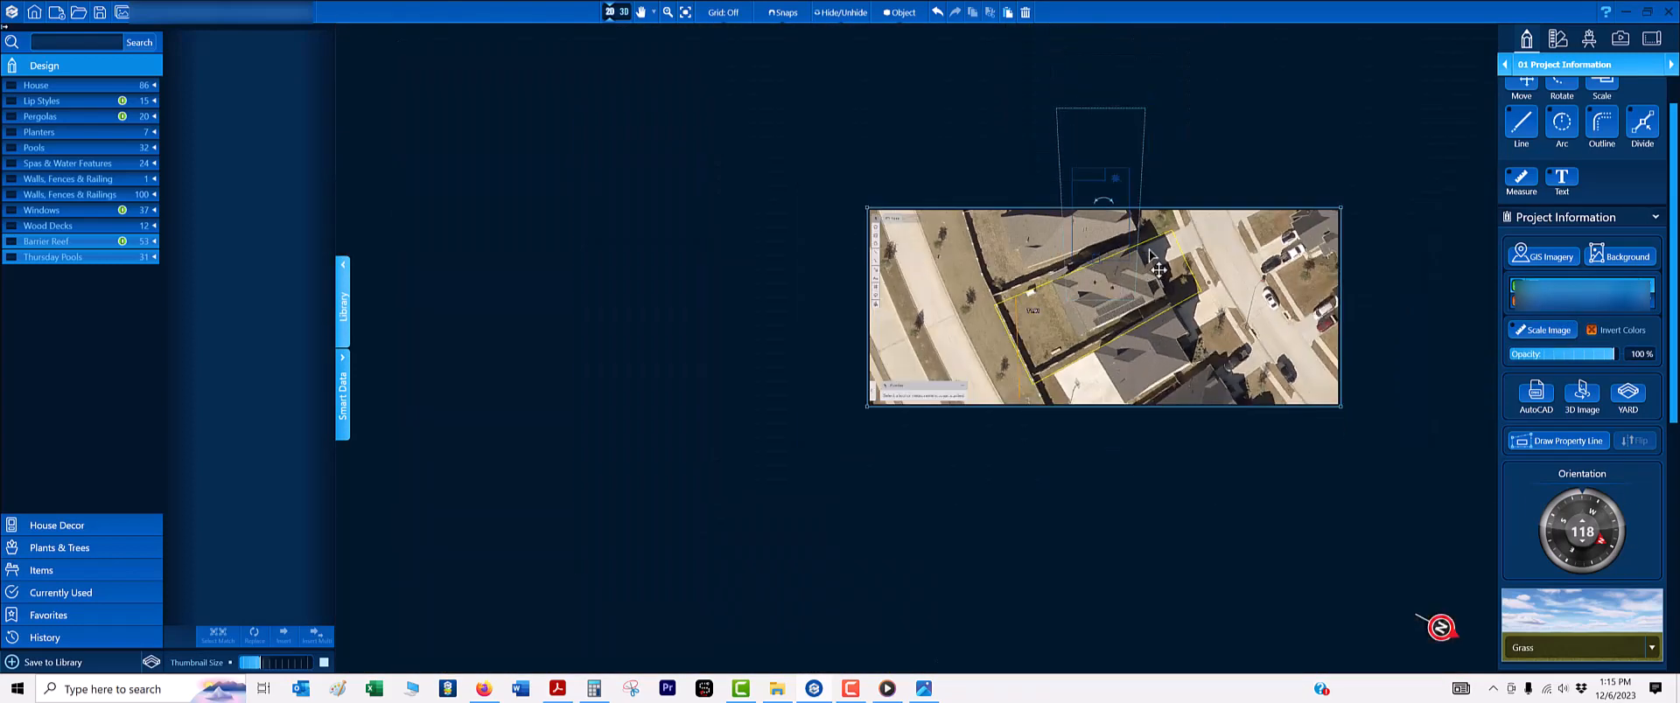
pyautogui.moveTo(1195, 251); pyautogui.dragTo(1115, 391)
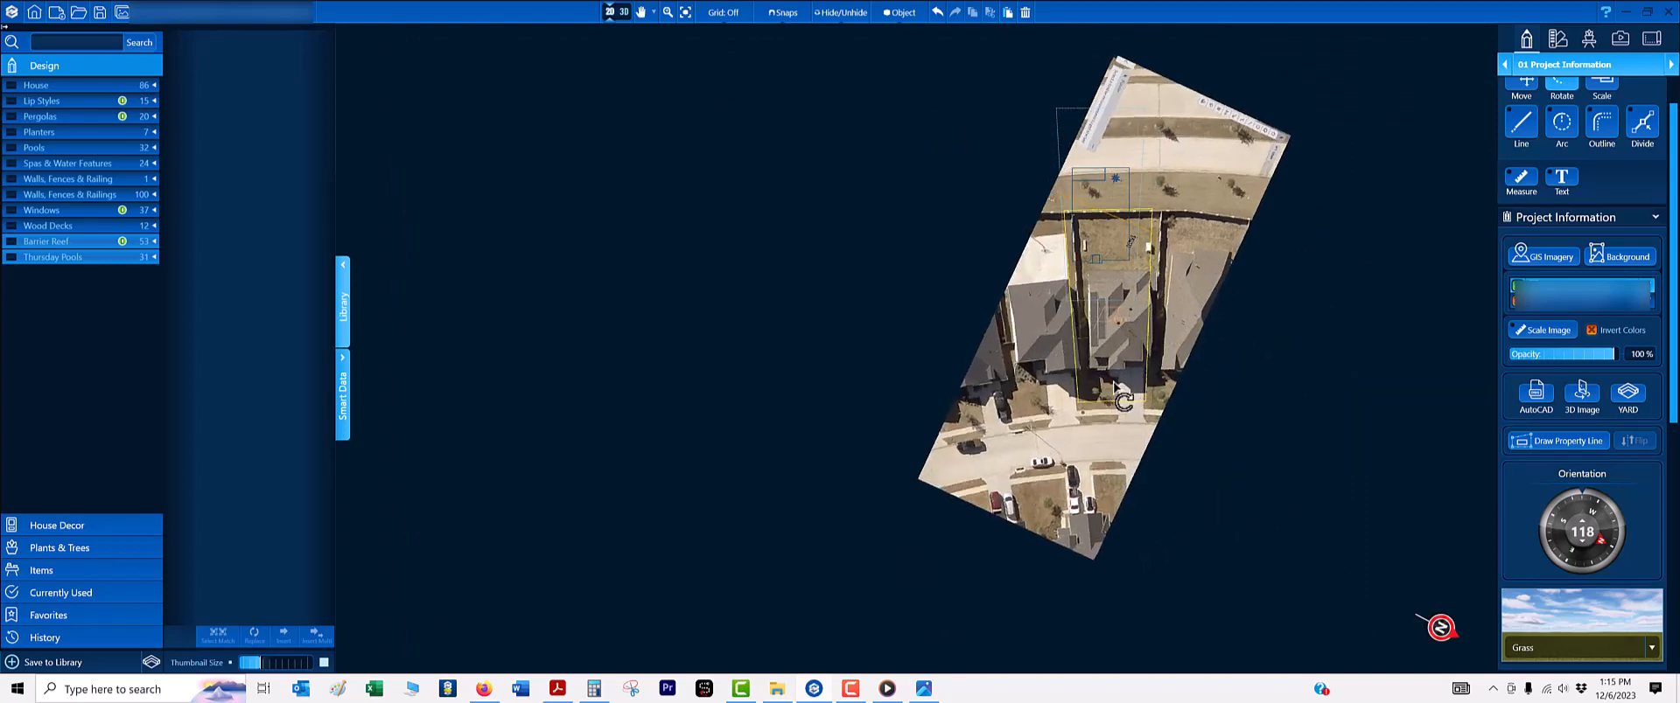
# - Move the aerial photo until its house roof and side fences line up with the traced house outline and property line
pyautogui.scroll(3, 1118, 388)
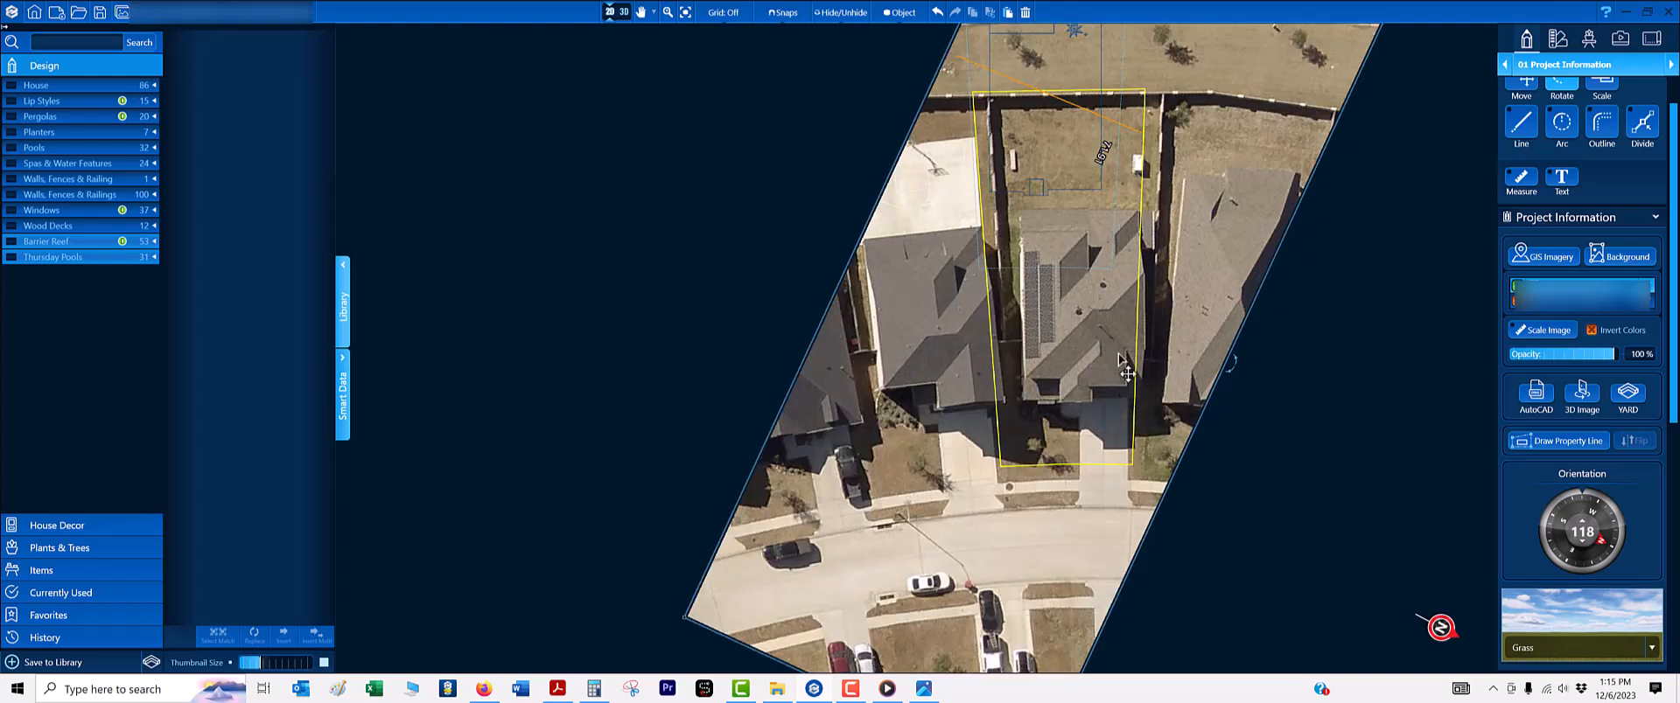
pyautogui.moveTo(1118, 385)
pyautogui.mouseDown(button='middle')
pyautogui.moveTo(1085, 195)
pyautogui.moveTo(1096, 374)
pyautogui.mouseUp(button='middle')
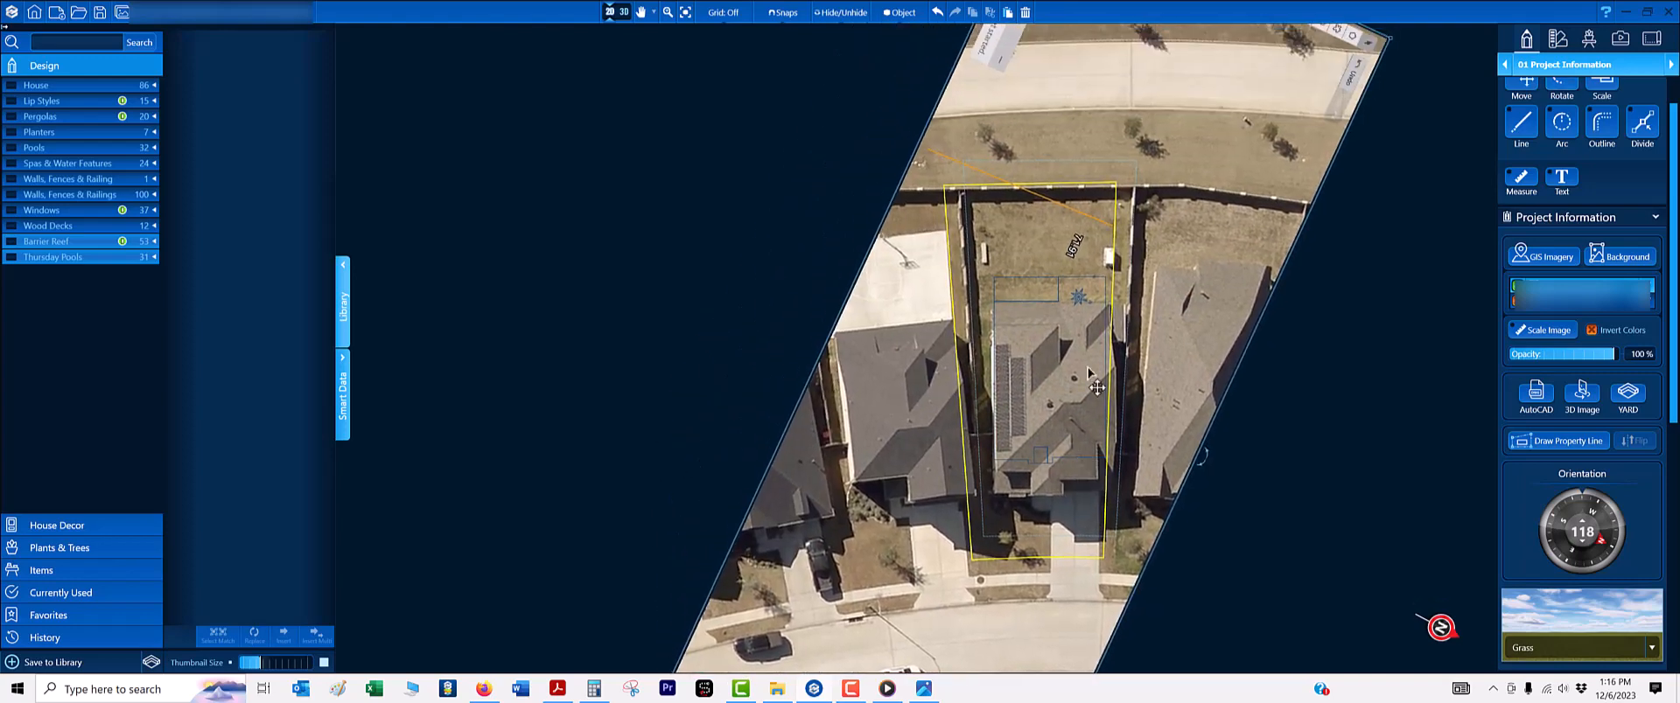
pyautogui.scroll(4, 1091, 217)
pyautogui.moveTo(1091, 211); pyautogui.dragTo(1089, 164, button='middle')
pyautogui.moveTo(1090, 165); pyautogui.dragTo(1102, 160)
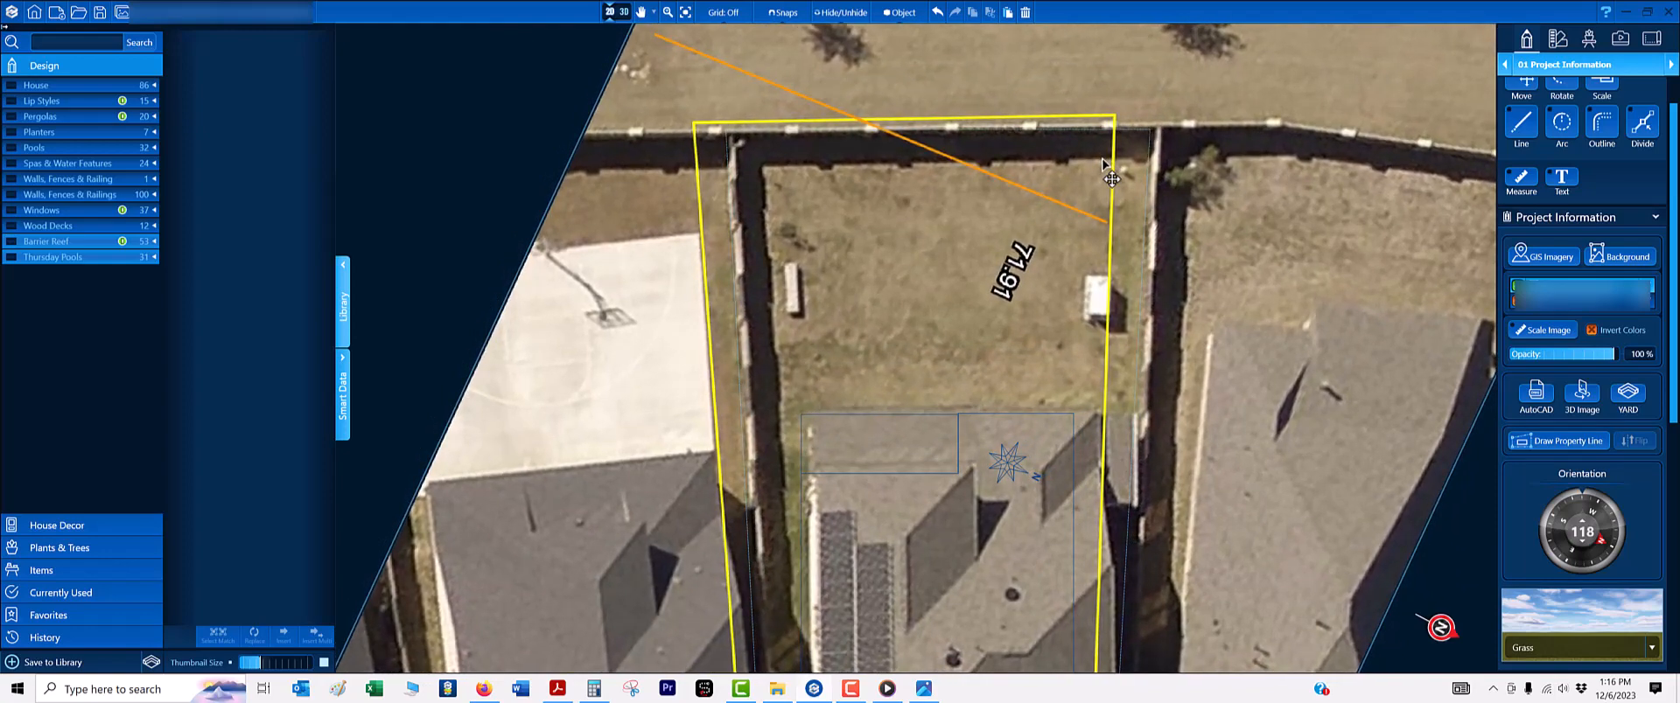
pyautogui.moveTo(1111, 178); pyautogui.dragTo(1099, 159)
# - Compare the traced property line with the aerial photo's fences and yellow lot outline at the front and back of the lot
pyautogui.scroll(-2, 1102, 215)
pyautogui.moveTo(1096, 362); pyautogui.dragTo(1095, 31, button='middle')
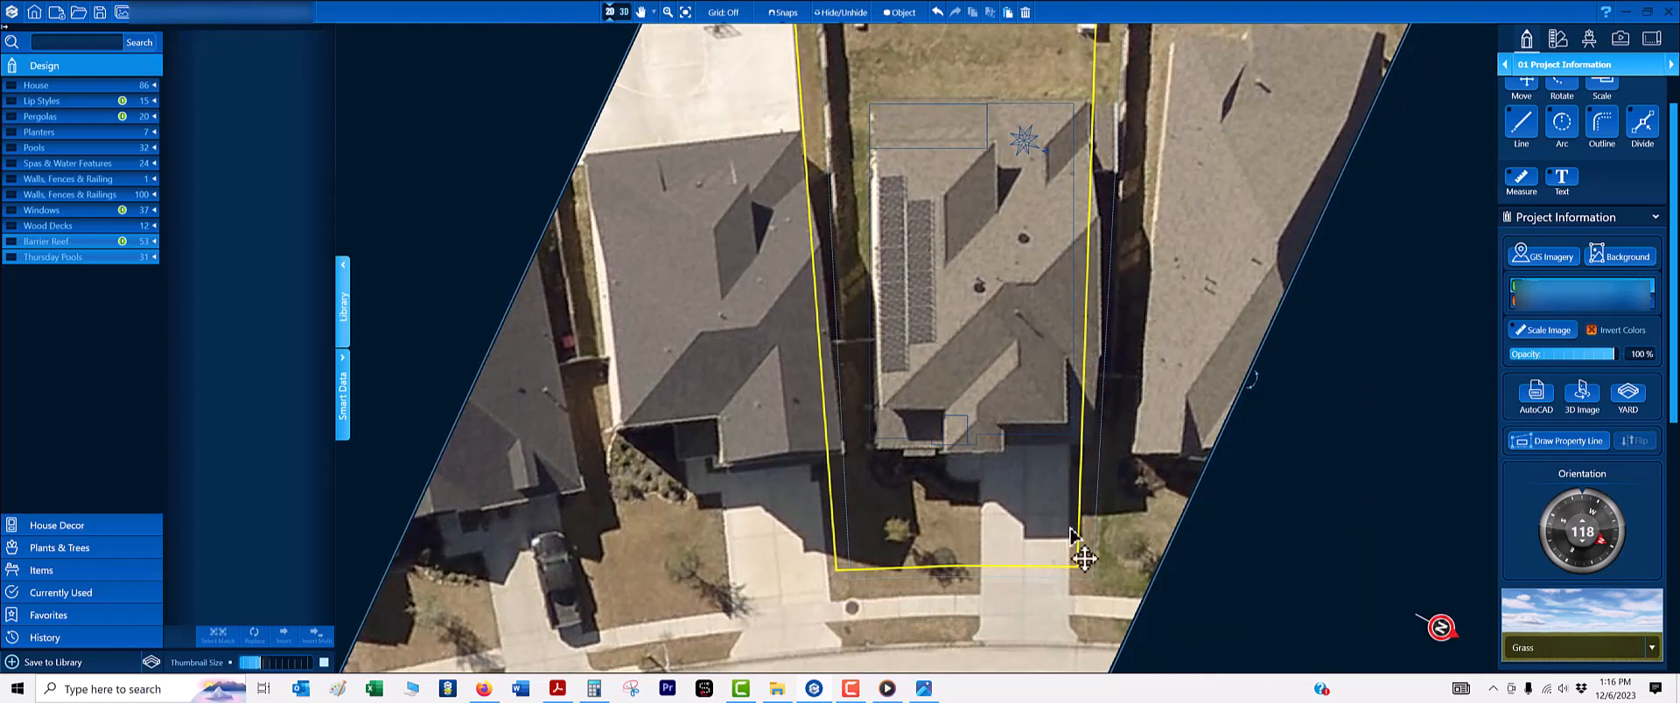
pyautogui.scroll(3, 1053, 446)
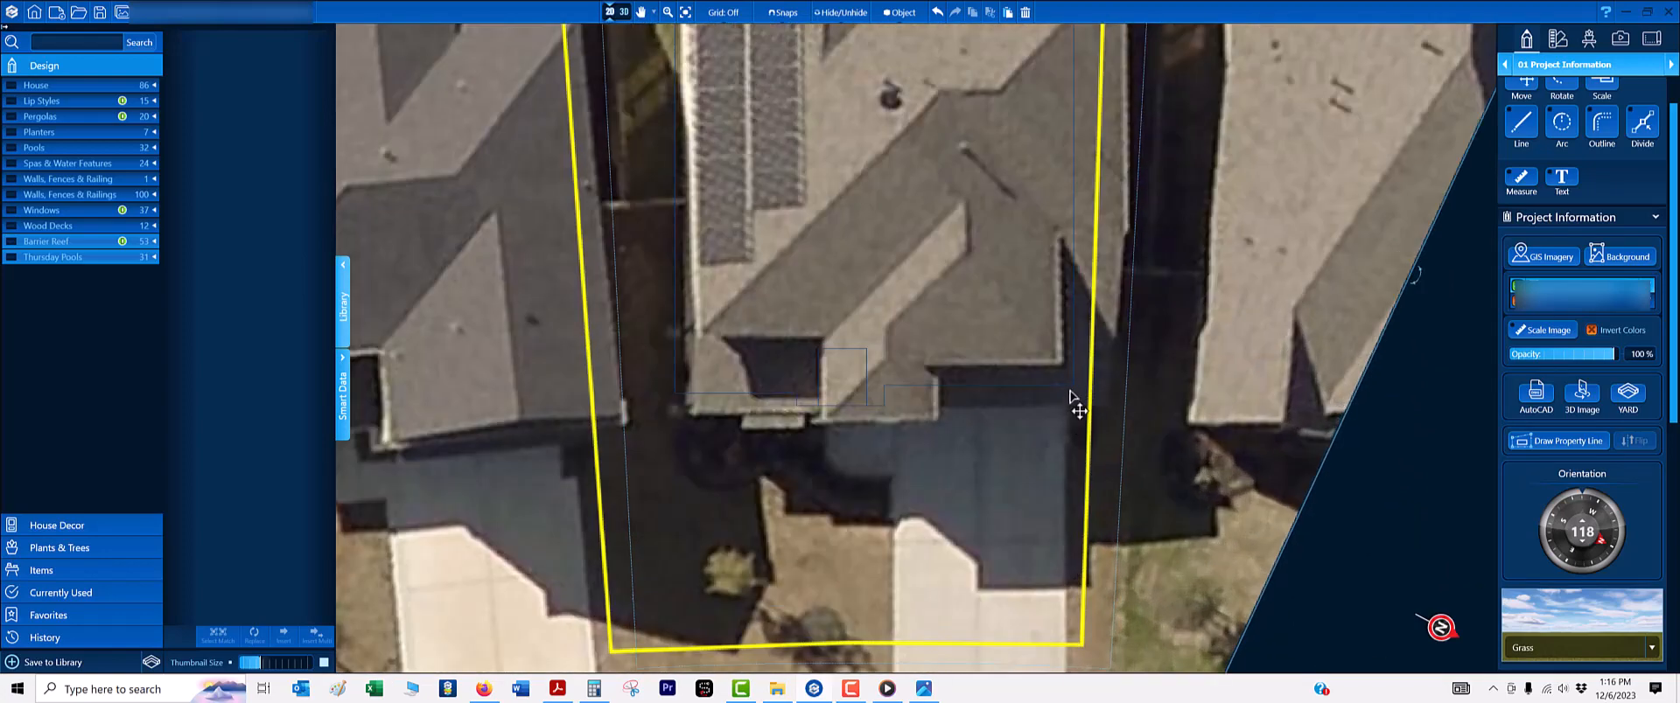
pyautogui.scroll(-4, 1038, 429)
pyautogui.scroll(3, 927, 363)
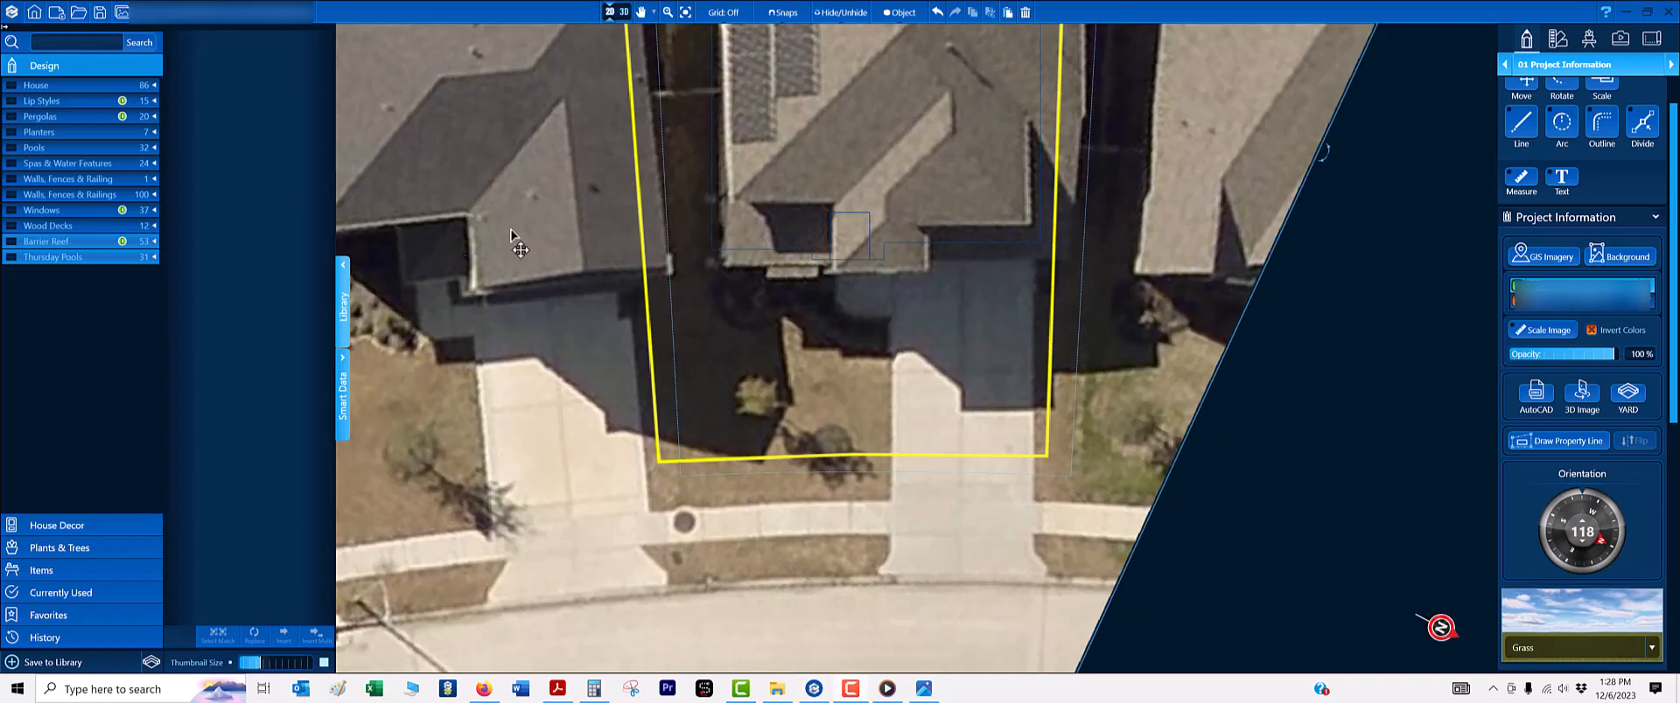
pyautogui.scroll(-1, 806, 423)
pyautogui.moveTo(803, 168); pyautogui.dragTo(804, 577, button='middle')
pyautogui.scroll(2, 731, 105)
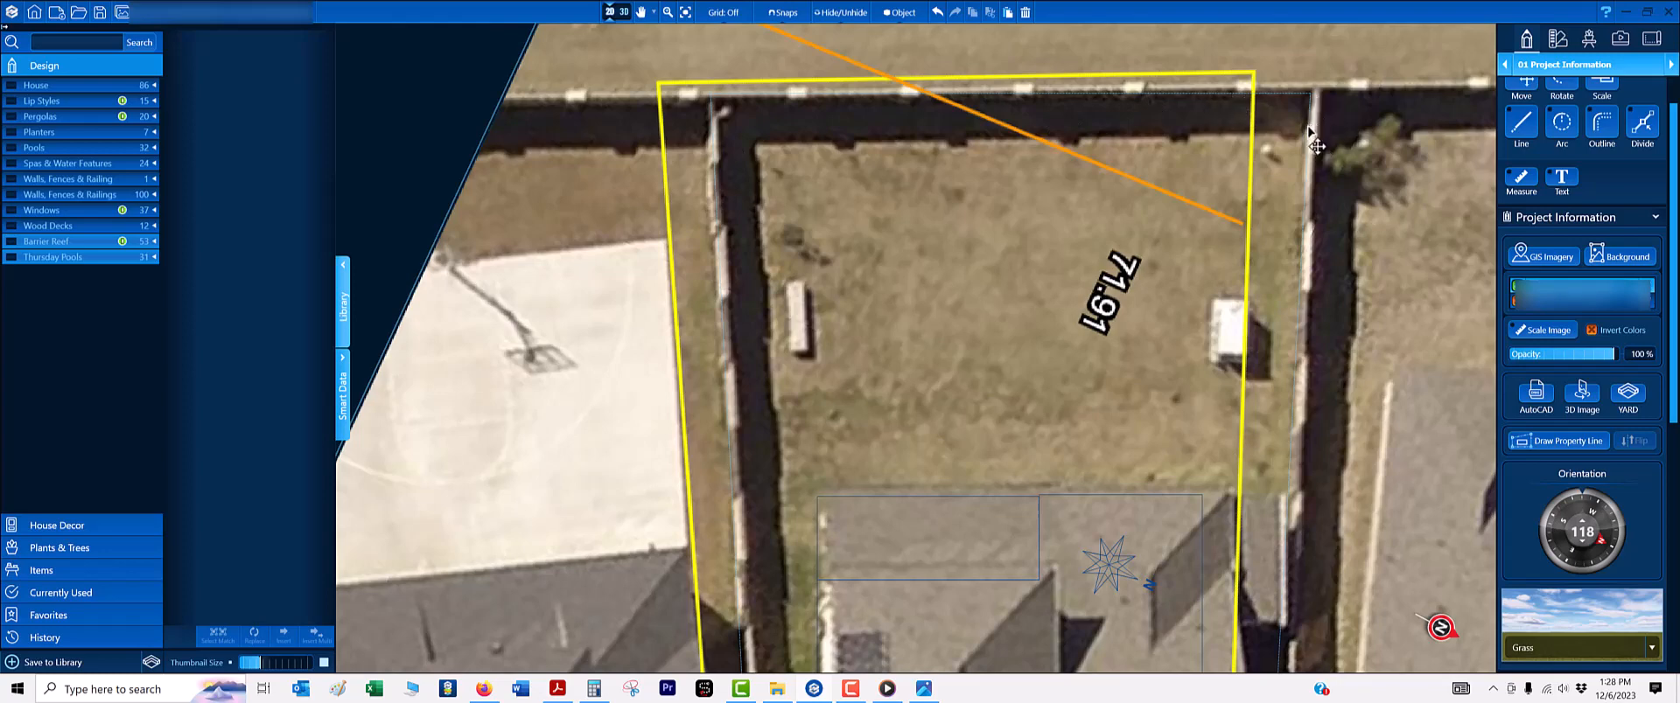
pyautogui.scroll(-3, 1146, 136)
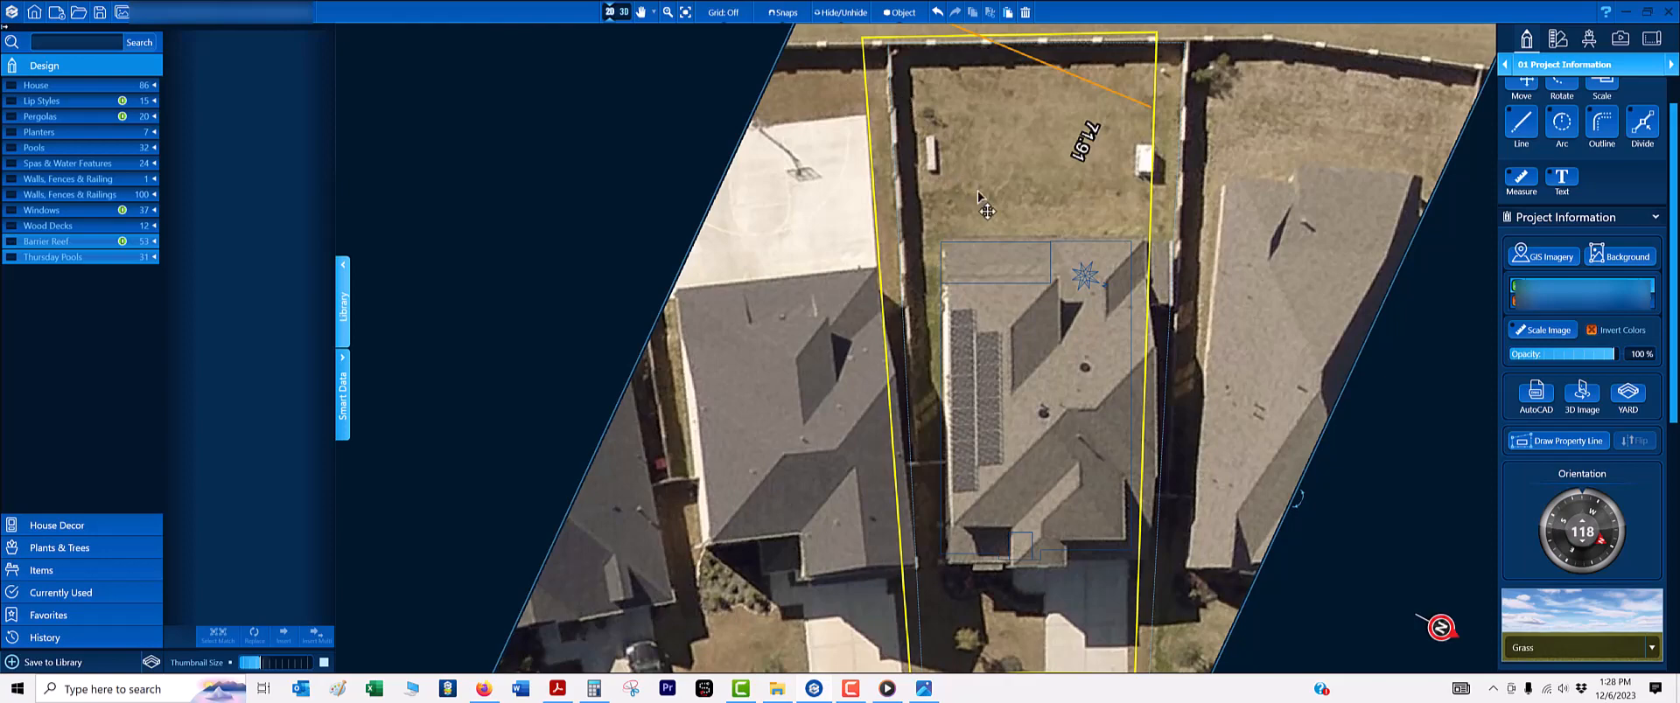
# - Examine how the model's house walls and front property line sit against the photo's roof, driveway and sidewalk
pyautogui.scroll(-2, 1054, 314)
pyautogui.moveTo(1061, 374); pyautogui.dragTo(1067, 281, button='middle')
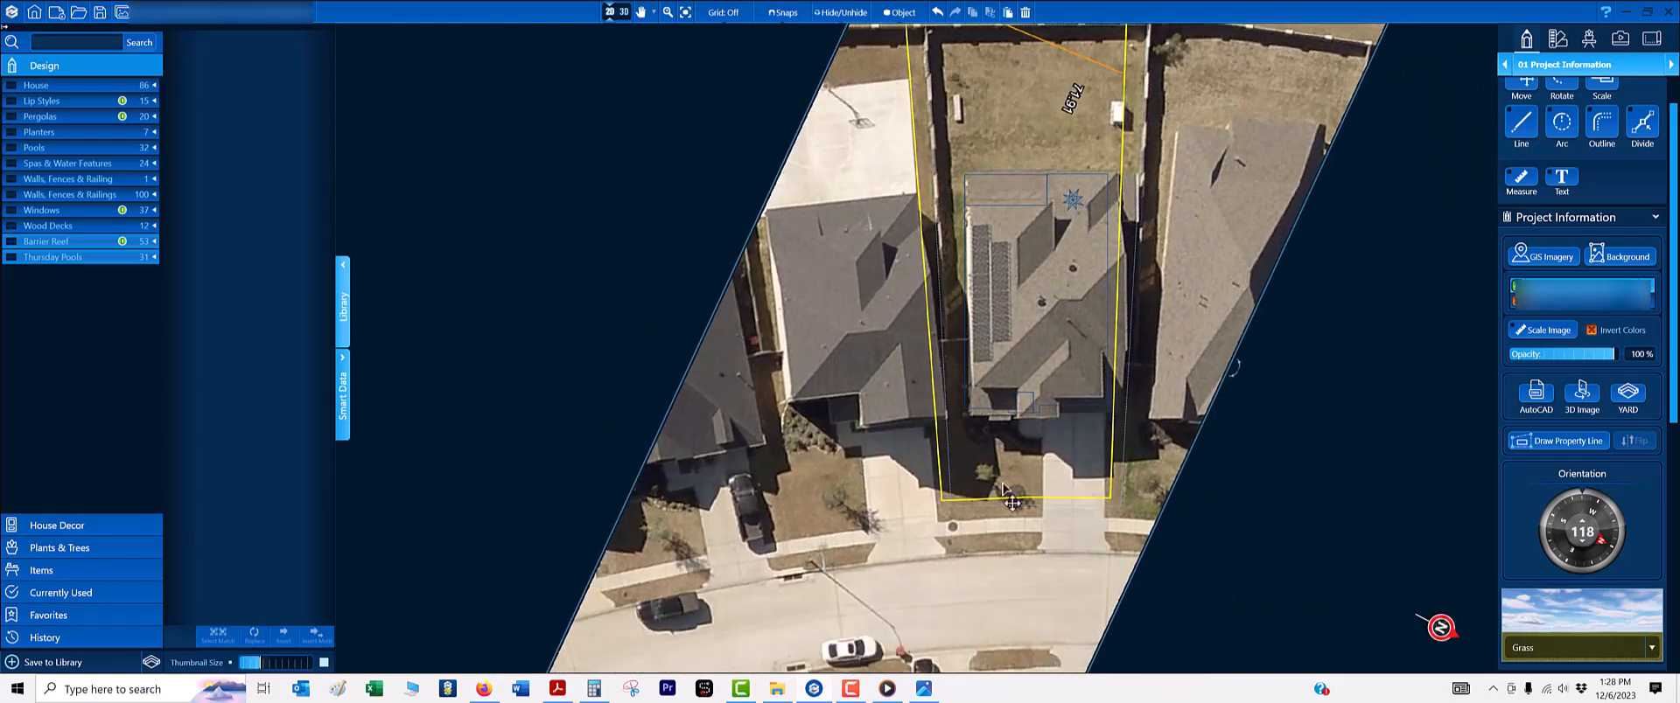
pyautogui.scroll(5, 1005, 488)
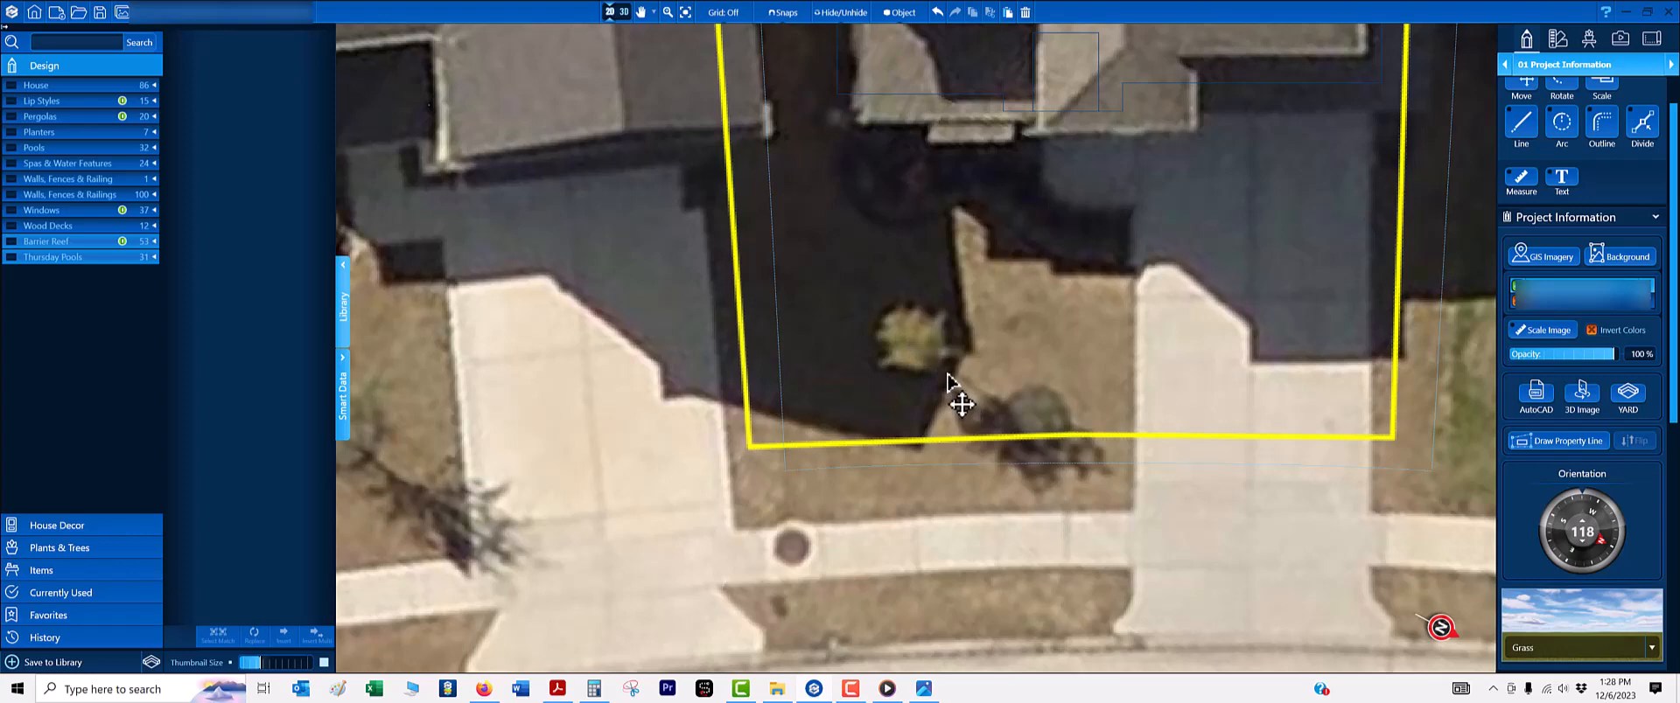
pyautogui.scroll(-2, 949, 377)
pyautogui.moveTo(926, 367); pyautogui.dragTo(781, 551, button='middle')
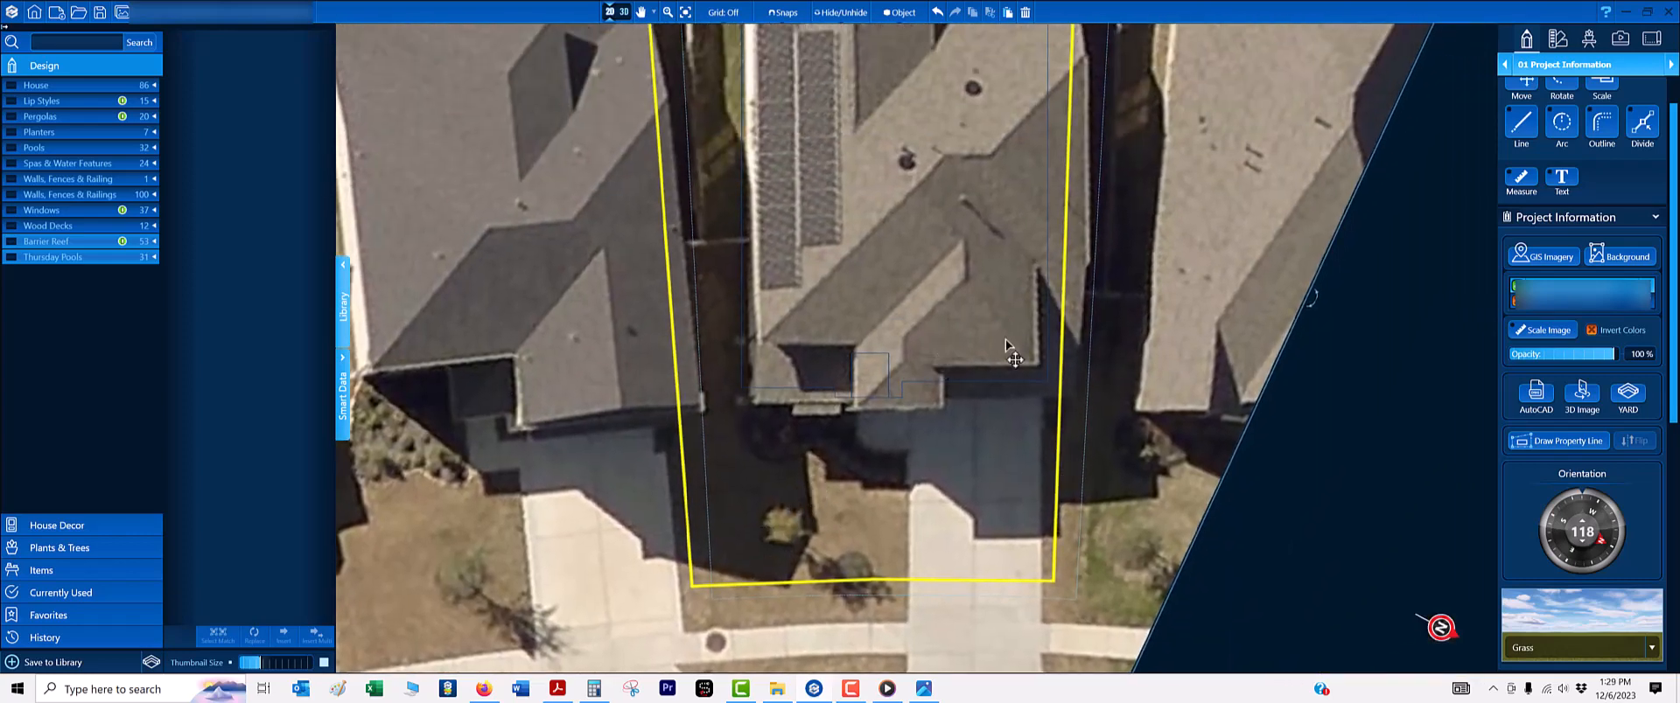
pyautogui.scroll(-1, 885, 436)
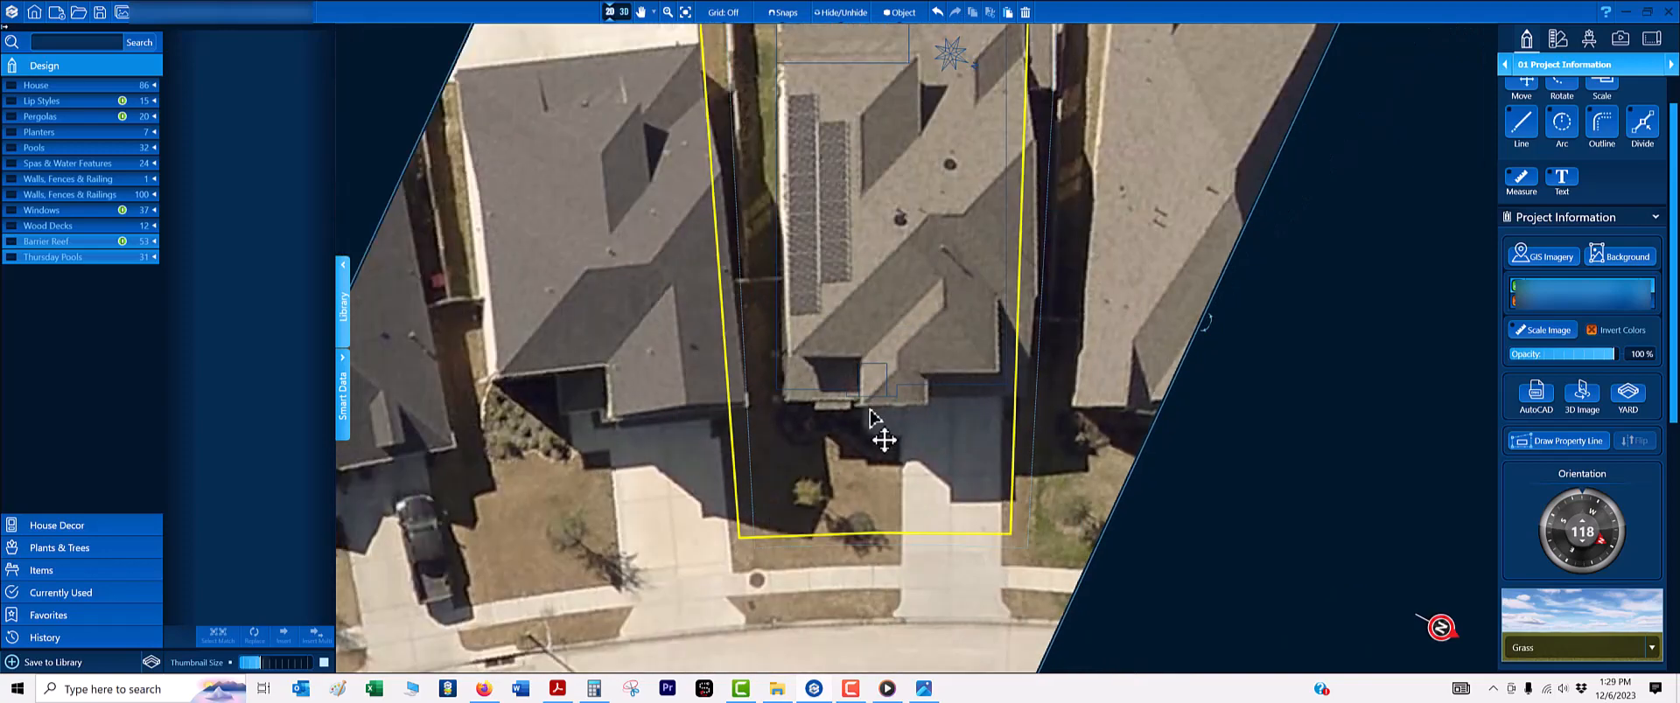
pyautogui.scroll(1, 780, 301)
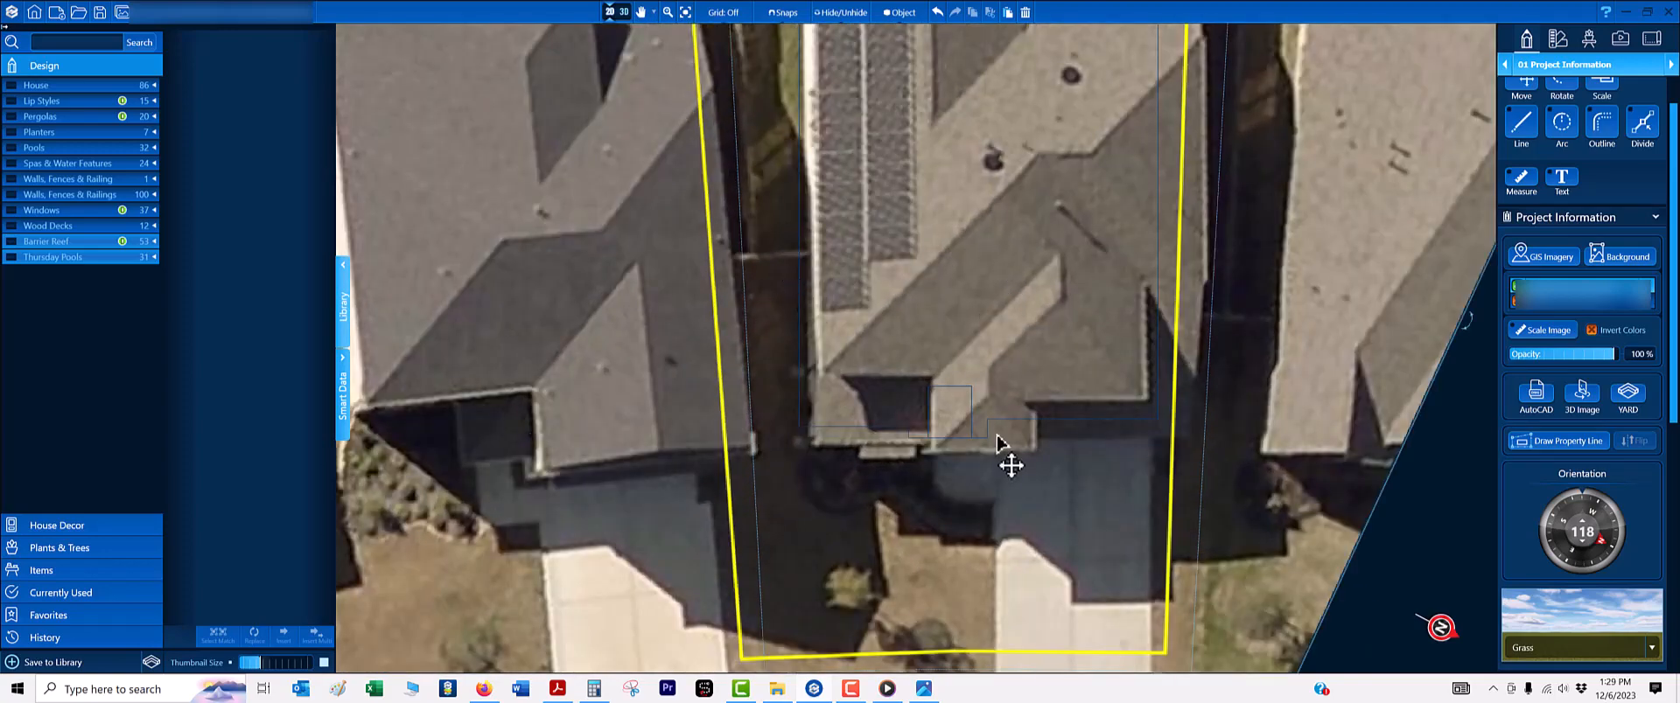
pyautogui.moveTo(999, 440); pyautogui.dragTo(980, 149, button='middle')
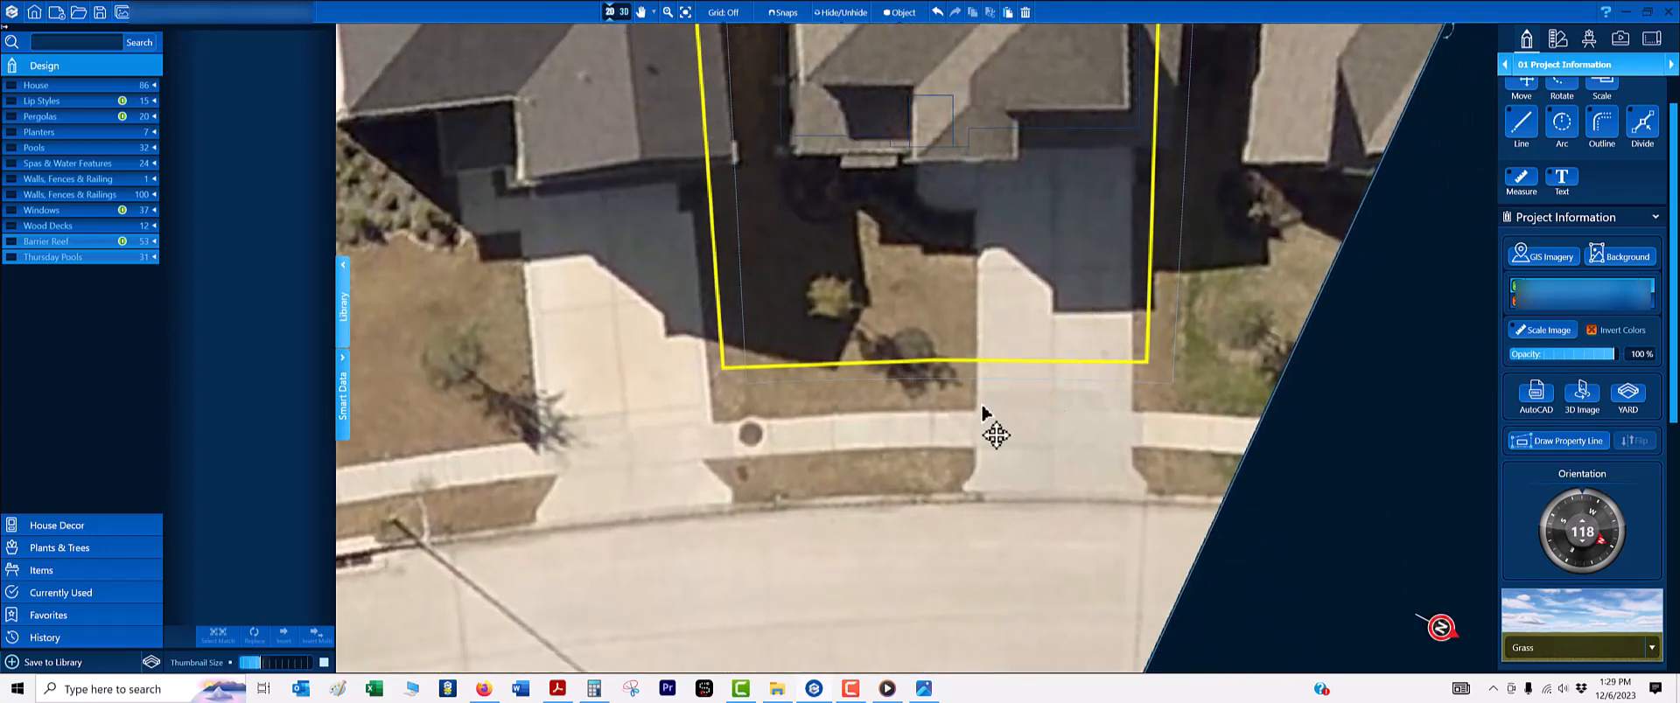
pyautogui.scroll(-3, 943, 416)
pyautogui.moveTo(967, 263); pyautogui.dragTo(950, 612, button='middle')
pyautogui.scroll(2, 1020, 158)
pyautogui.moveTo(1021, 150); pyautogui.dragTo(1023, 96, button='middle')
pyautogui.moveTo(1019, 376); pyautogui.dragTo(997, 113, button='middle')
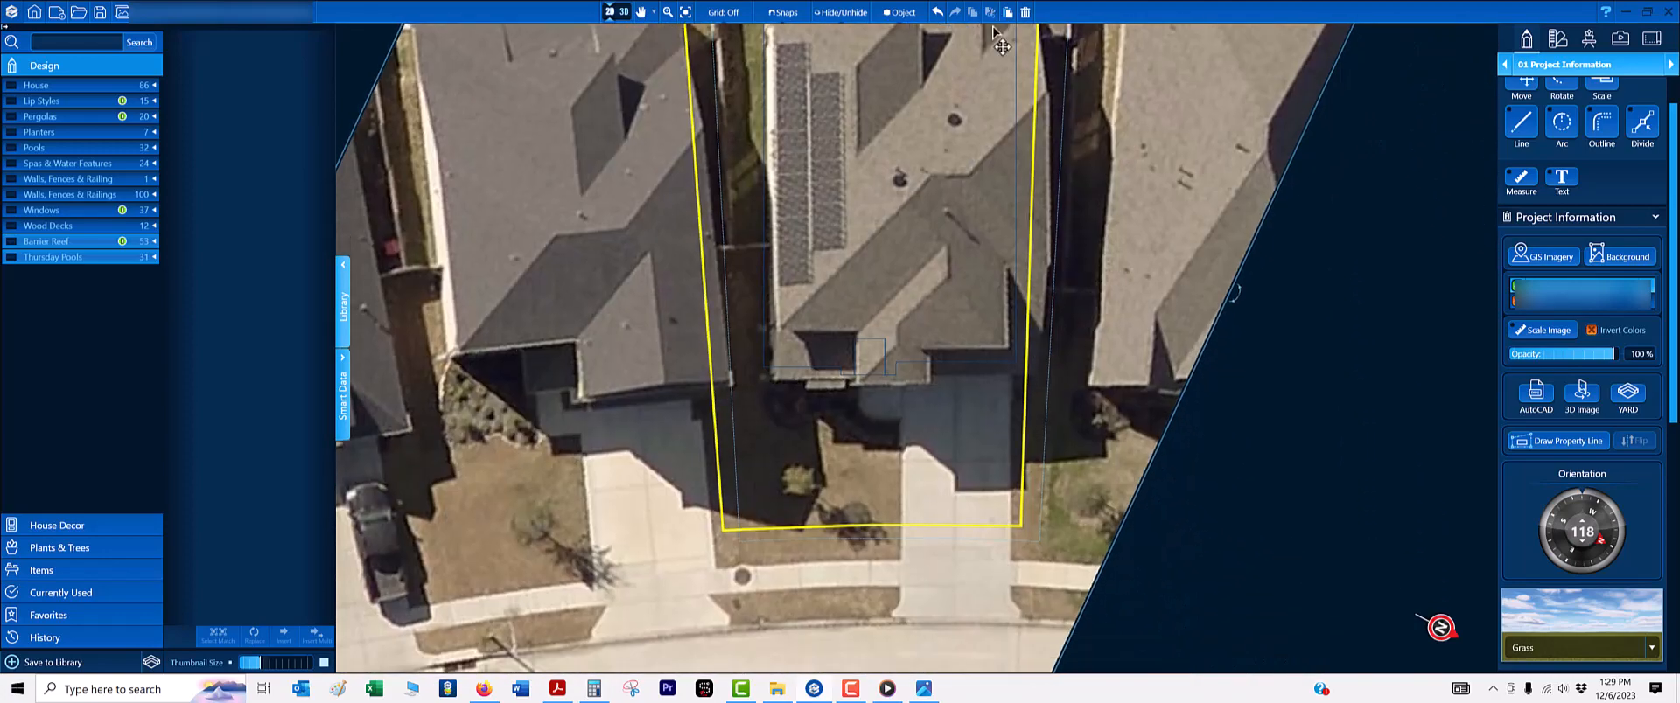
pyautogui.moveTo(960, 339); pyautogui.dragTo(968, 289, button='middle')
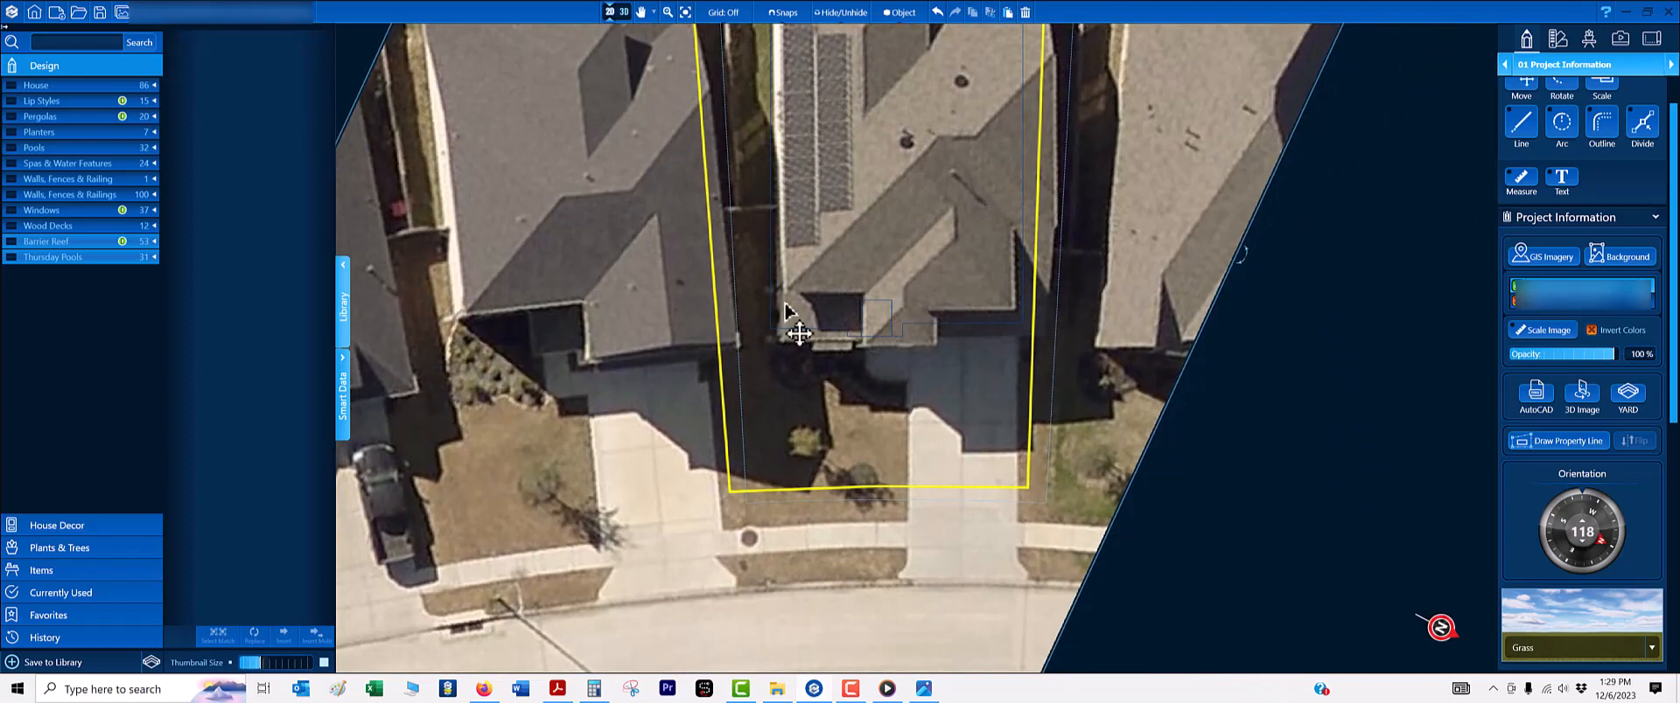
# - Reselect the aerial photo and nudge it slightly sideways to refine its fit with the house outline
pyautogui.scroll(3, 785, 306)
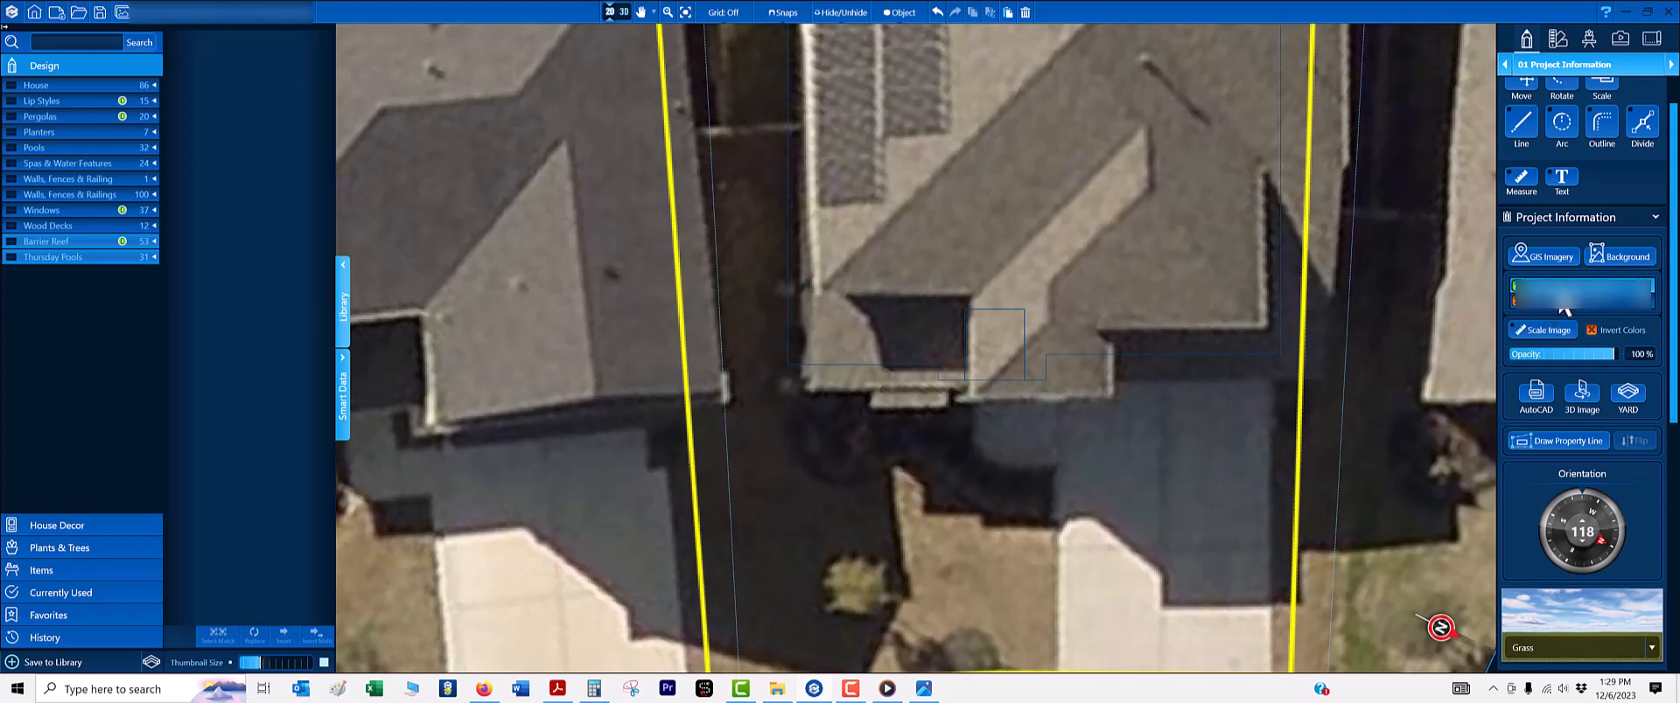
pyautogui.click(1546, 330)
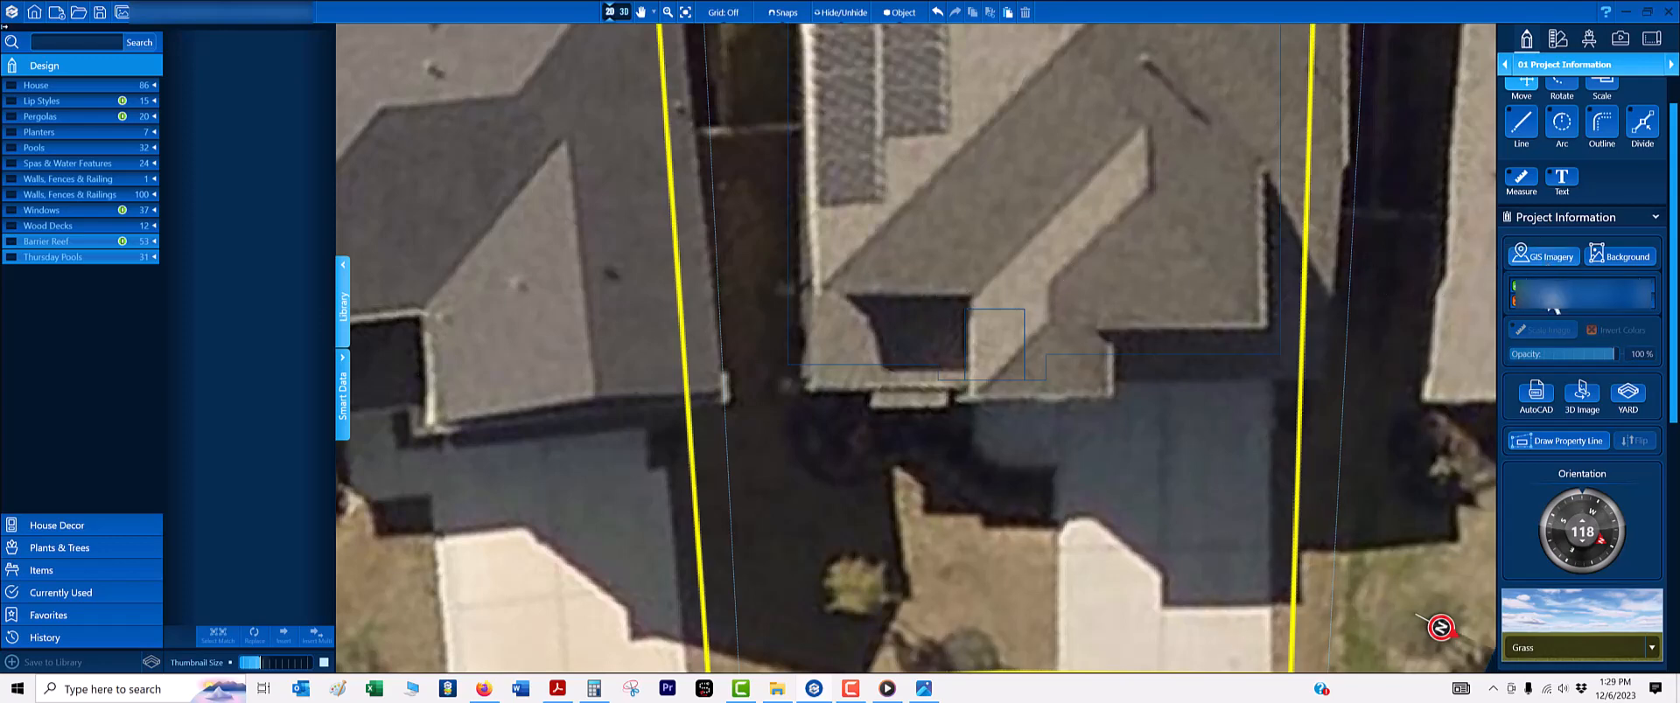
pyautogui.click(1535, 286)
pyautogui.moveTo(952, 234); pyautogui.dragTo(946, 234)
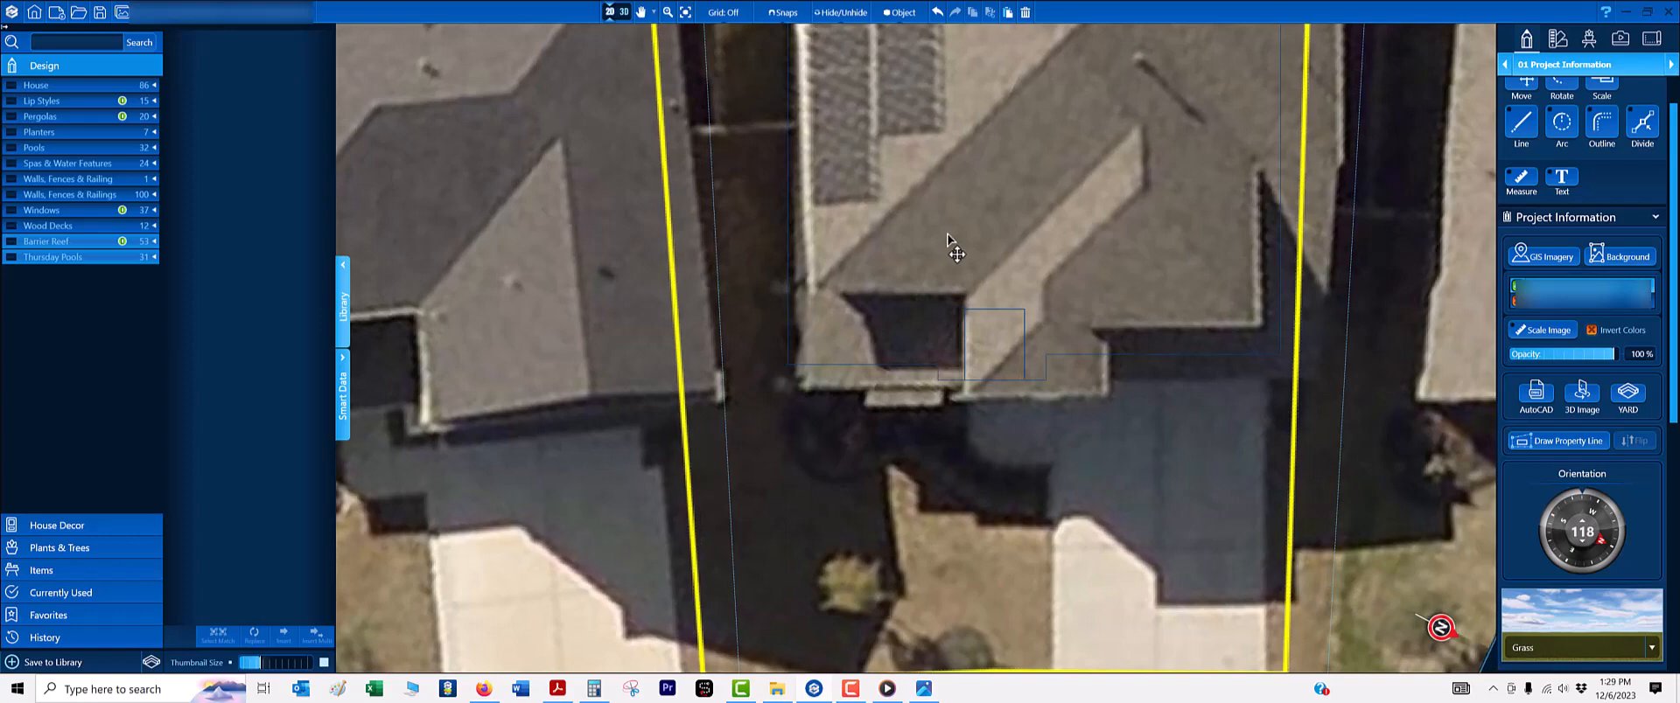
# - Offset the front property line outward with the Outline tool so that the copy follows the street curb
pyautogui.scroll(-5, 947, 235)
pyautogui.moveTo(967, 245); pyautogui.dragTo(943, 472, button='middle')
pyautogui.scroll(2, 1033, 101)
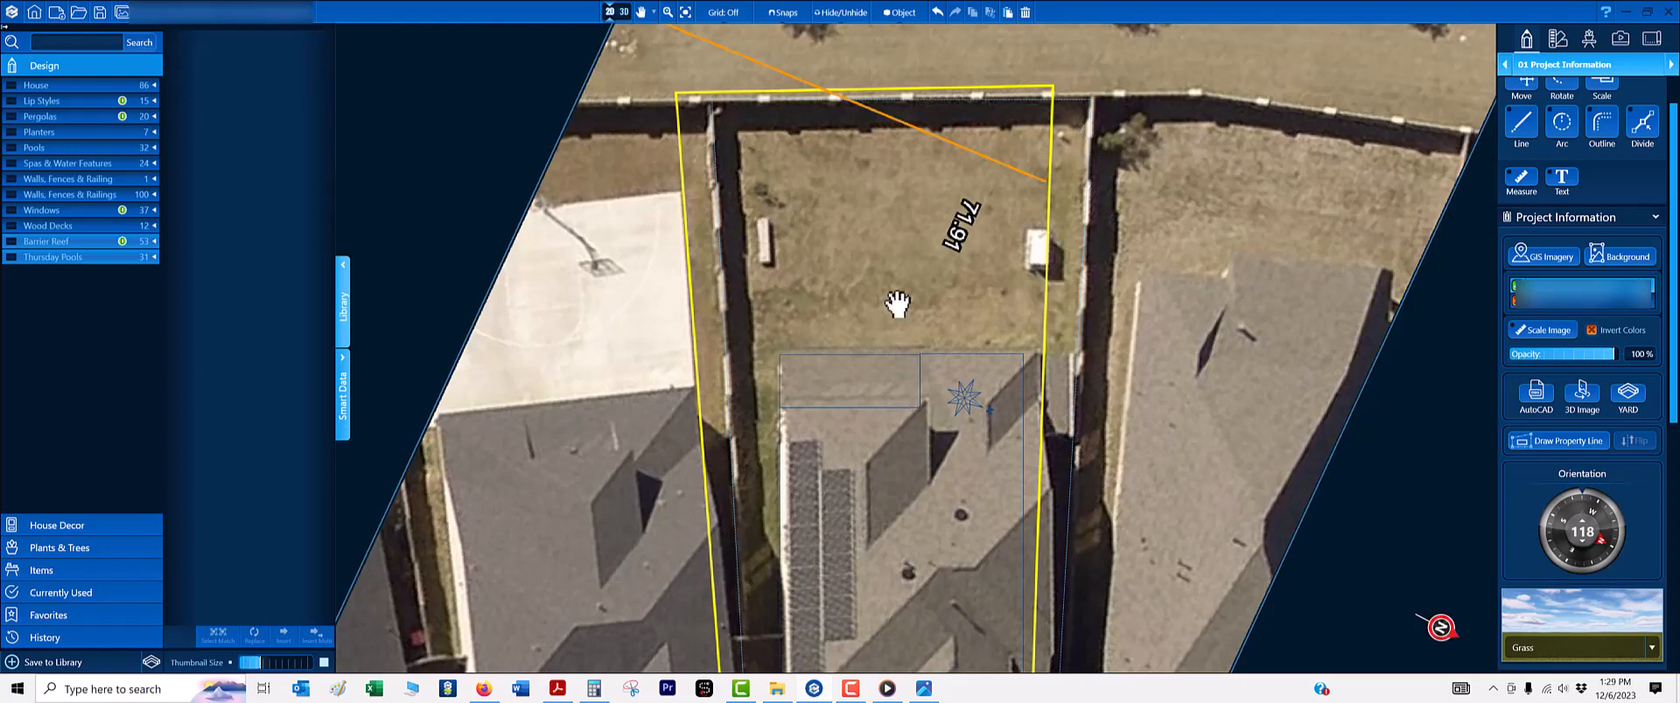
pyautogui.moveTo(897, 304); pyautogui.dragTo(926, 24, button='middle')
pyautogui.scroll(-1, 991, 410)
pyautogui.moveTo(998, 492); pyautogui.dragTo(978, 228, button='middle')
pyautogui.scroll(3, 831, 401)
pyautogui.scroll(2, 1032, 371)
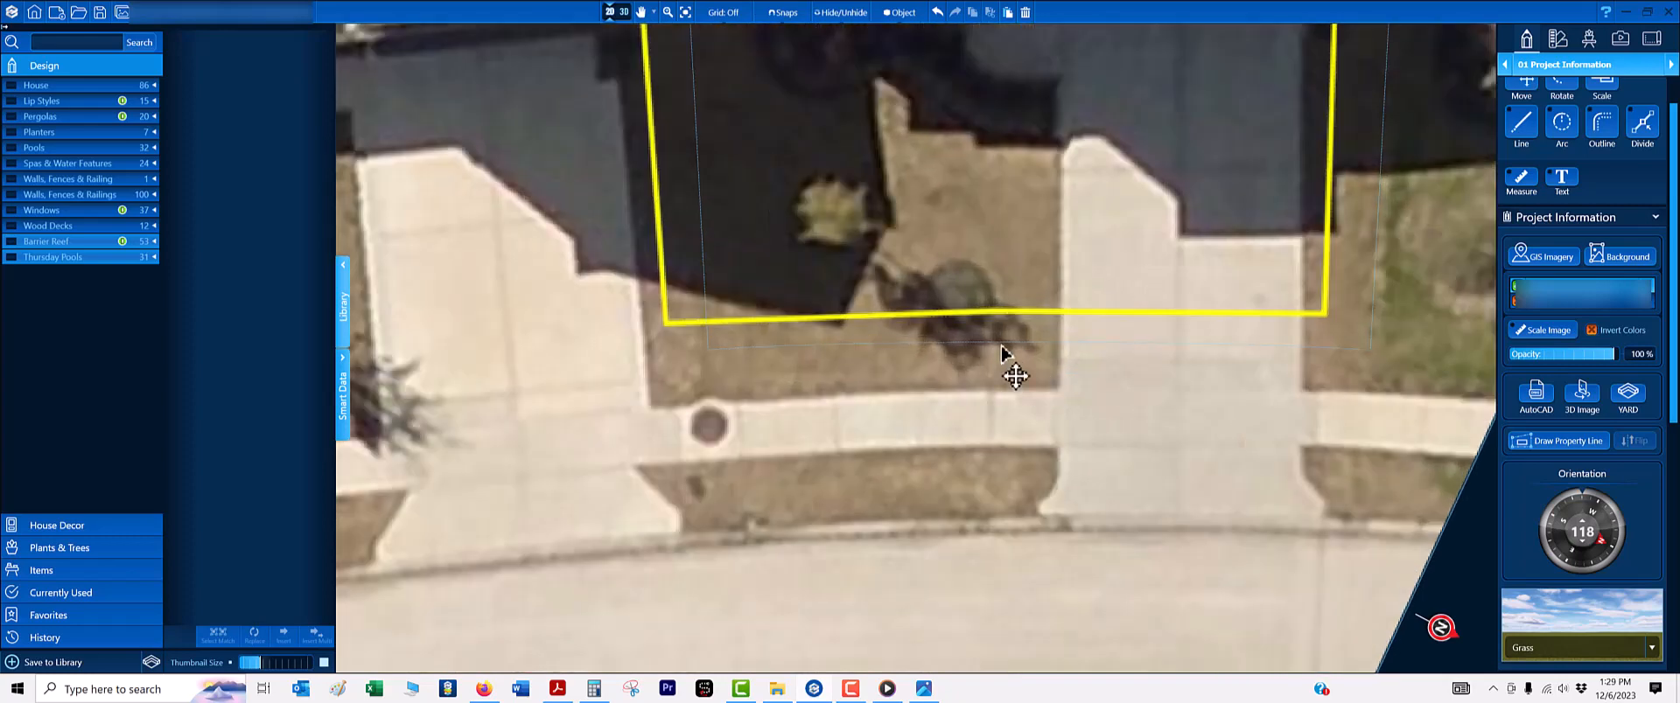
pyautogui.click(1000, 343)
pyautogui.moveTo(1037, 354); pyautogui.dragTo(686, 525)
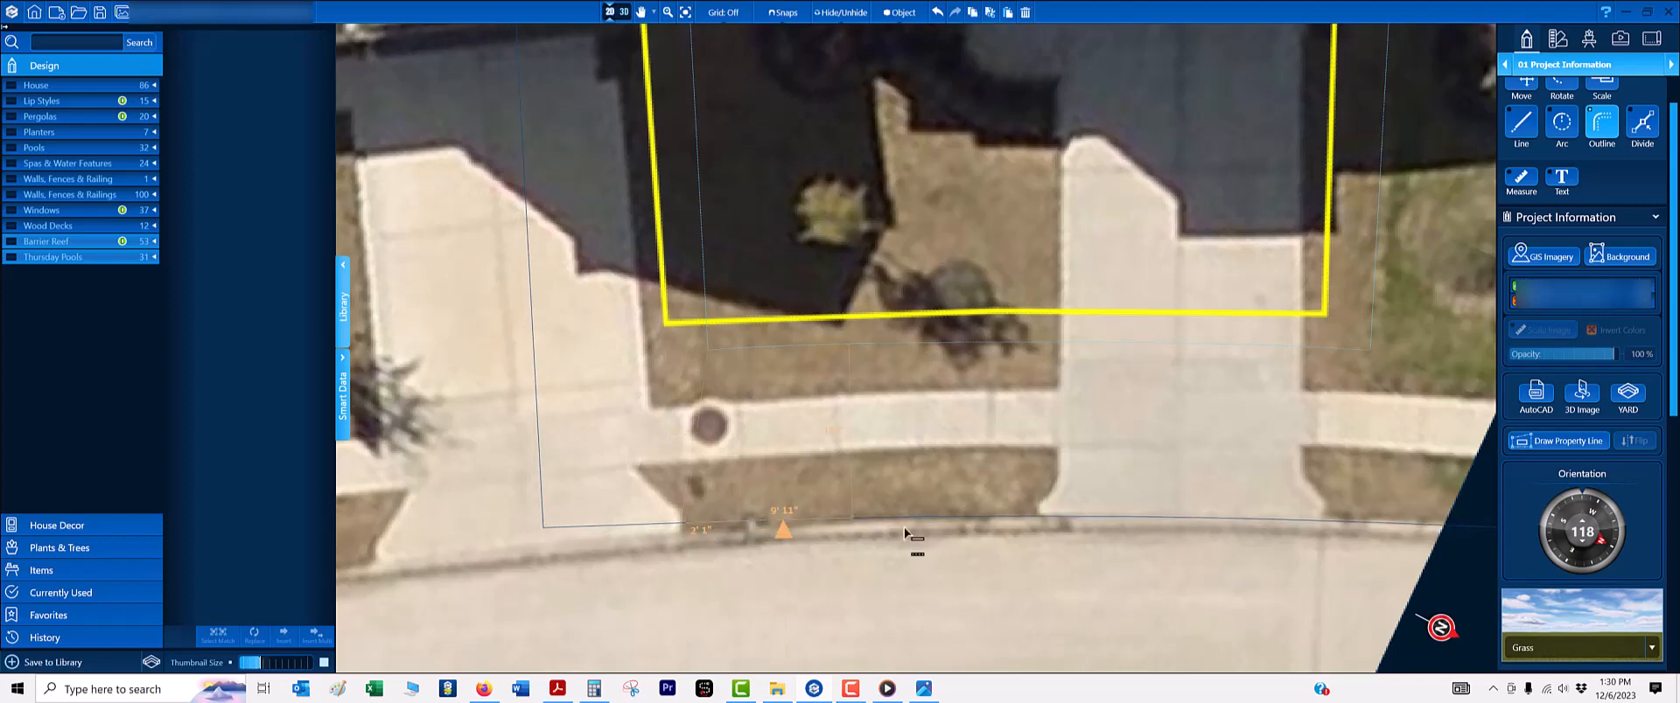
pyautogui.scroll(-3, 909, 527)
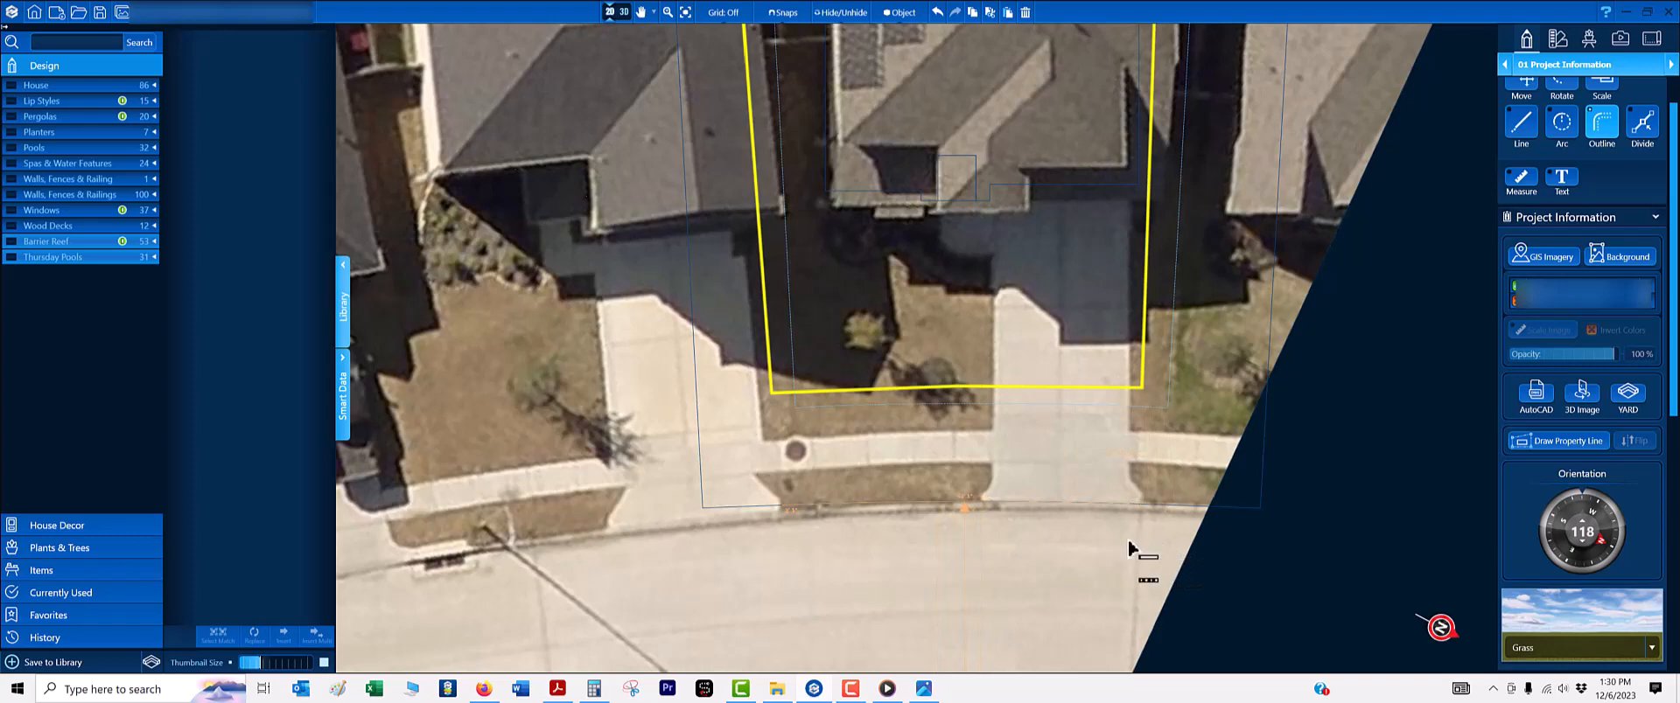
pyautogui.scroll(2, 799, 496)
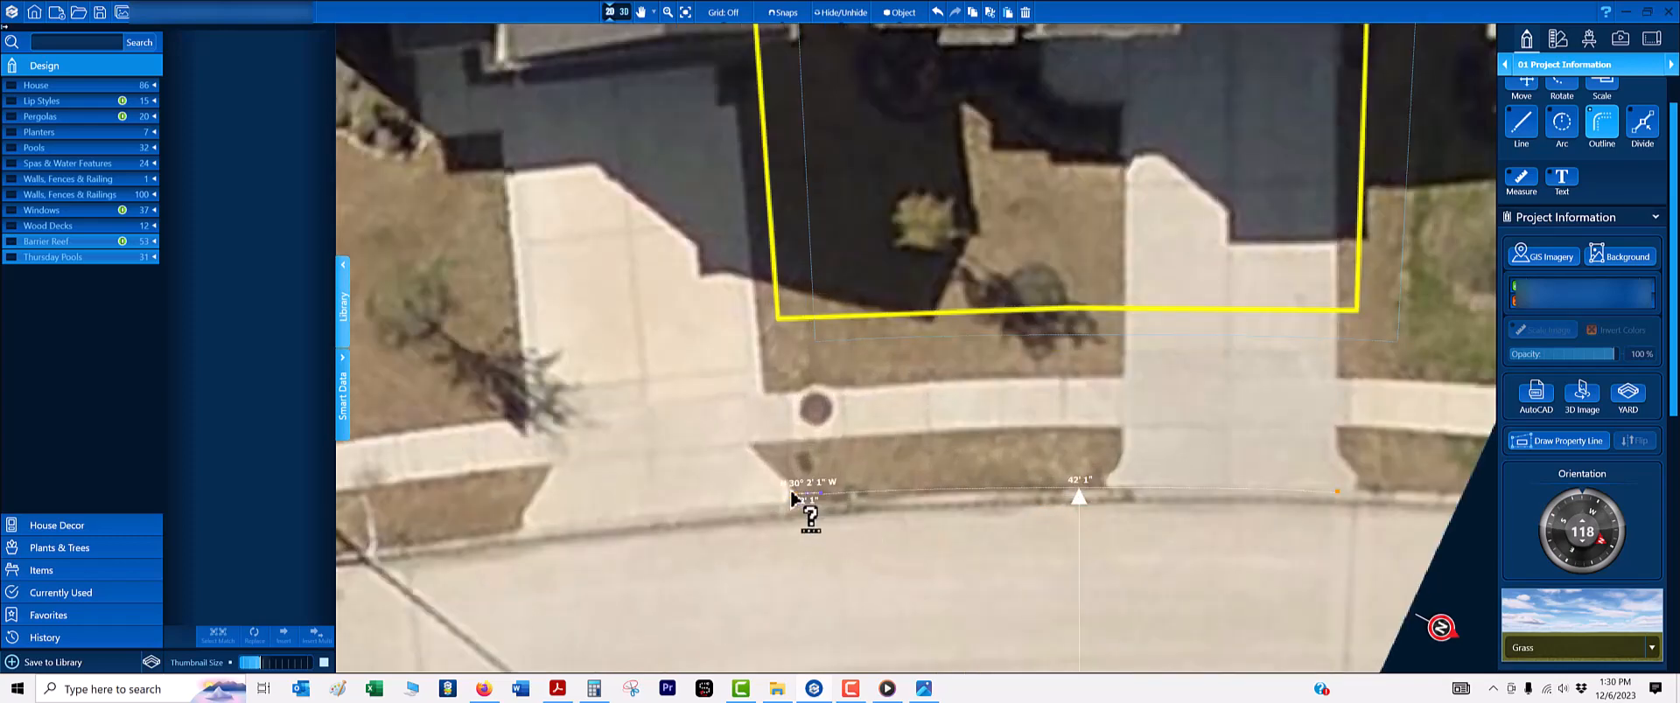
# - Delete the short leftover segment at the end of the new curb line
pyautogui.scroll(3, 792, 473)
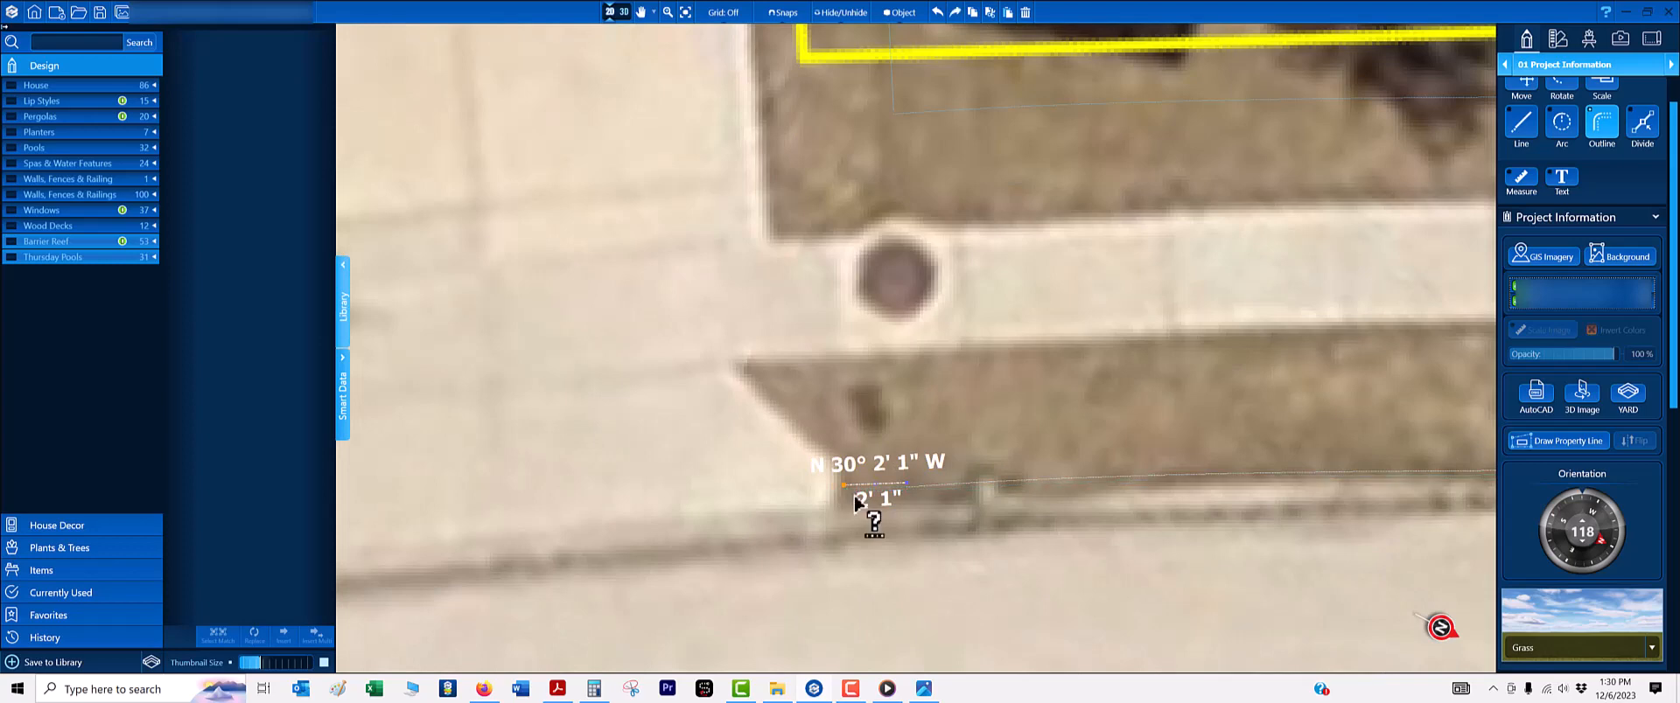
pyautogui.scroll(2, 855, 499)
pyautogui.scroll(2, 847, 411)
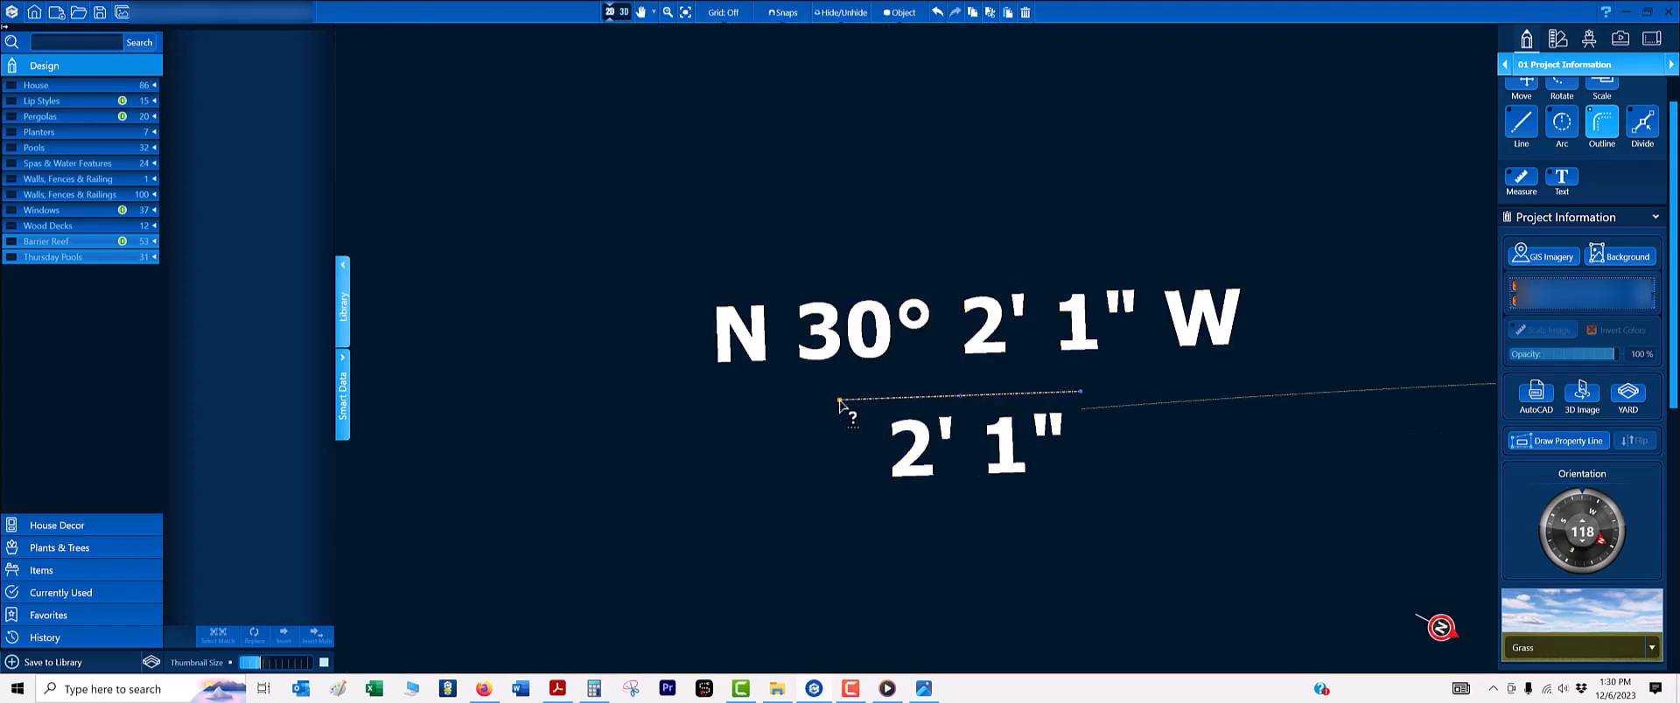
pyautogui.click(839, 401)
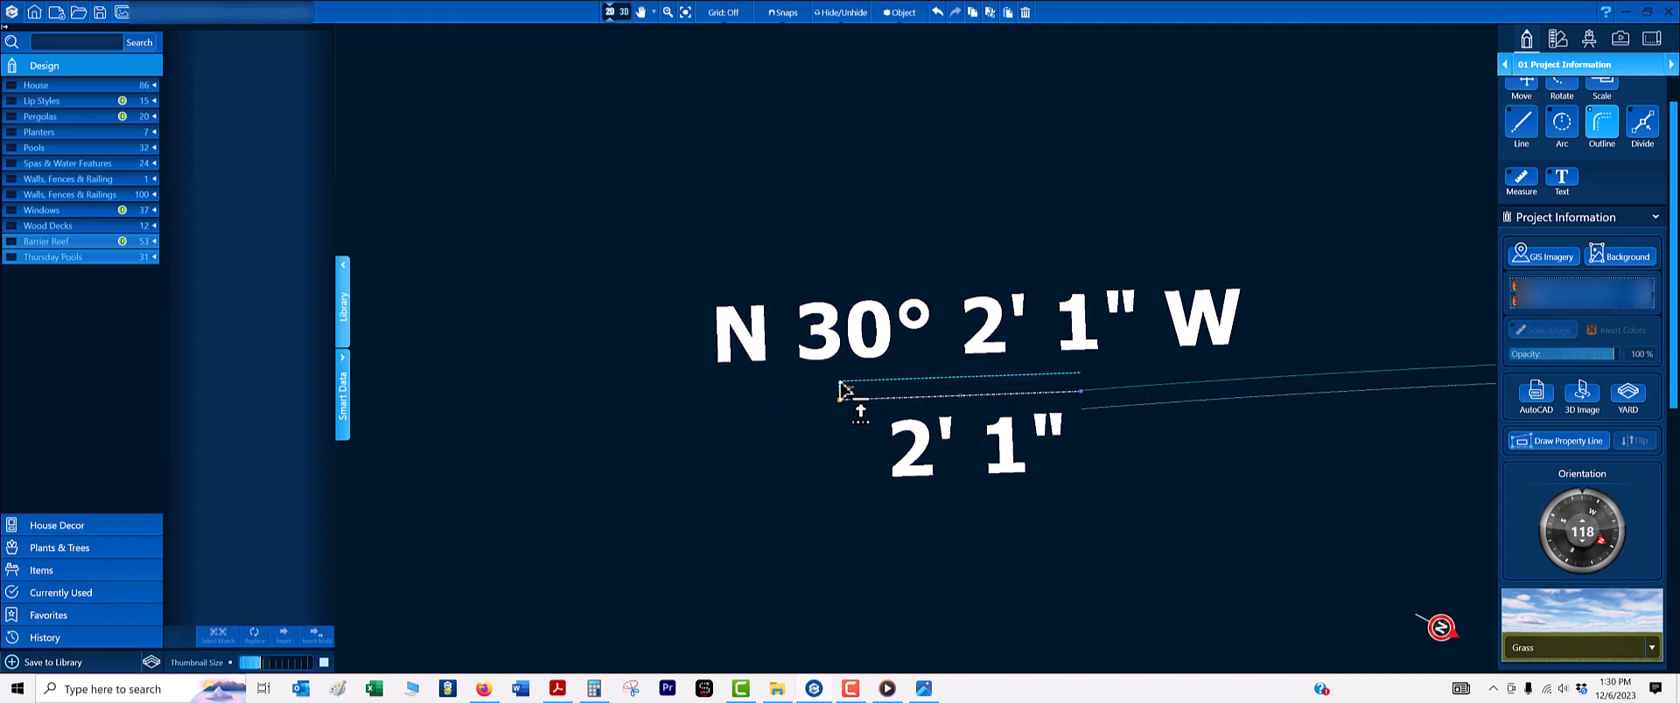
pyautogui.rightClick(840, 383)
pyautogui.rightClick(840, 384)
pyautogui.click(840, 400)
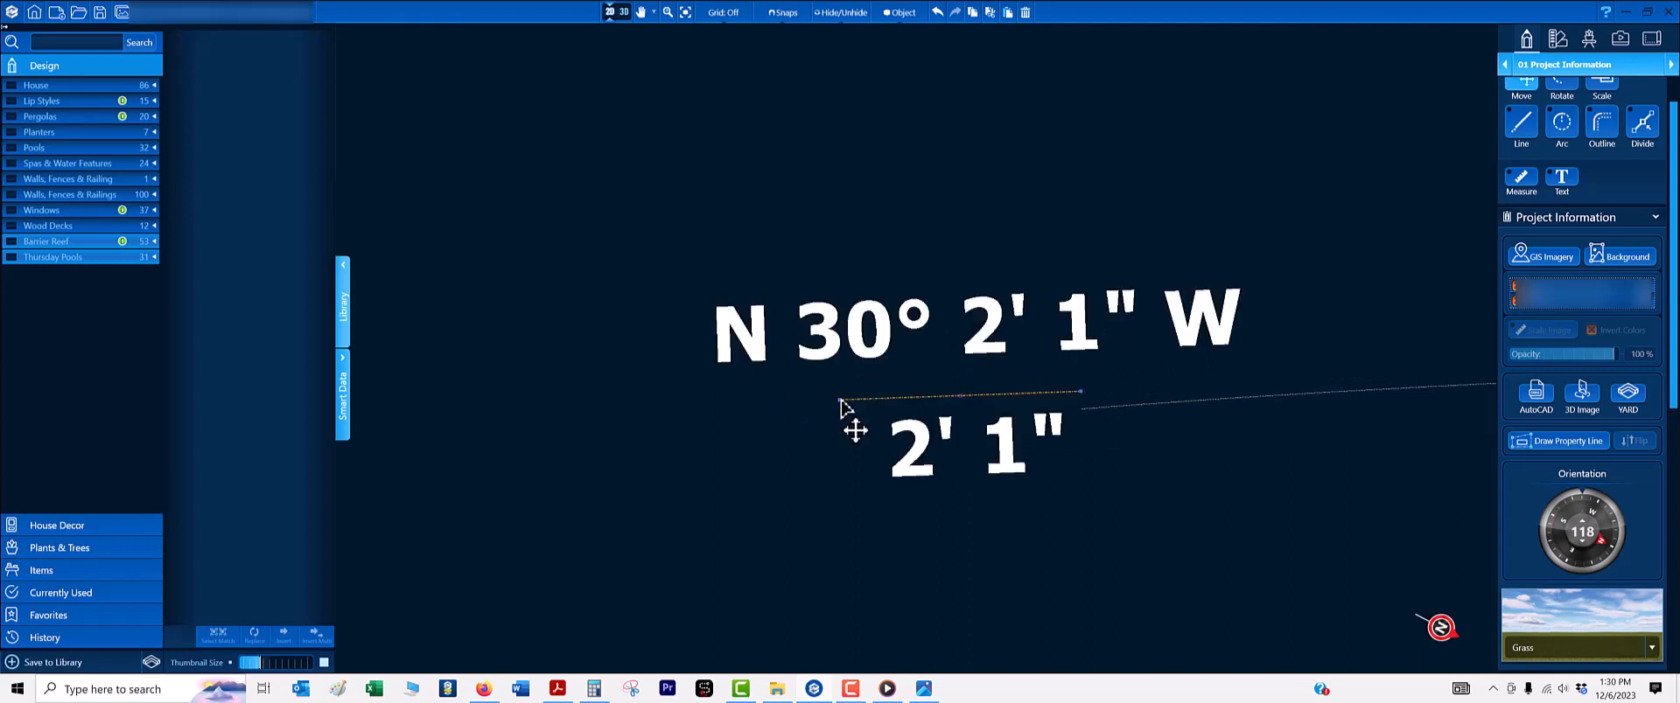
pyautogui.moveTo(839, 400); pyautogui.dragTo(852, 379)
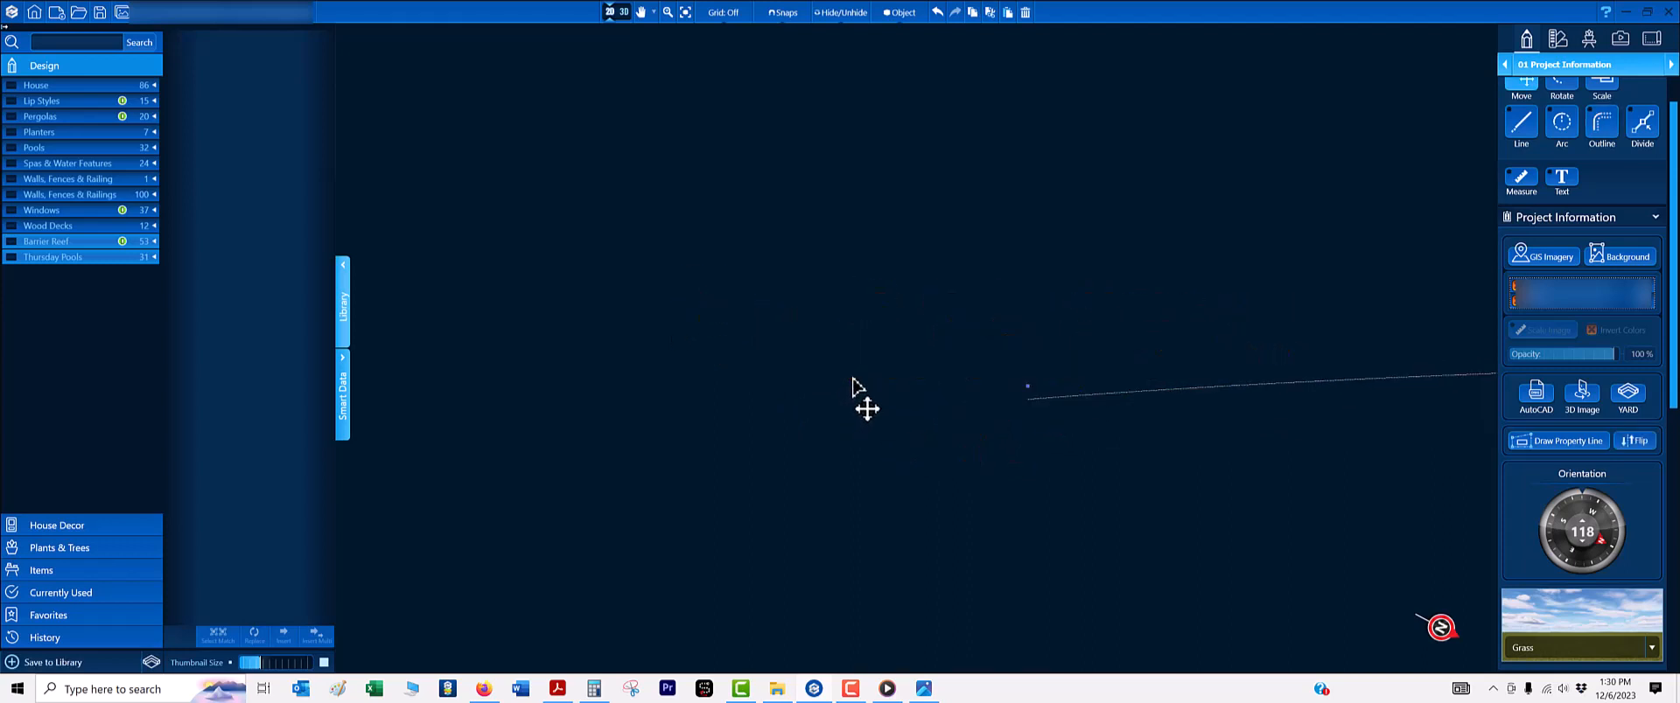
pyautogui.scroll(-5, 866, 376)
pyautogui.rightClick(980, 412)
# - Draw an arc of about 643' radius, centered on the curb curve's center point, from one end of the curb line around to the other
pyautogui.scroll(-1, 983, 413)
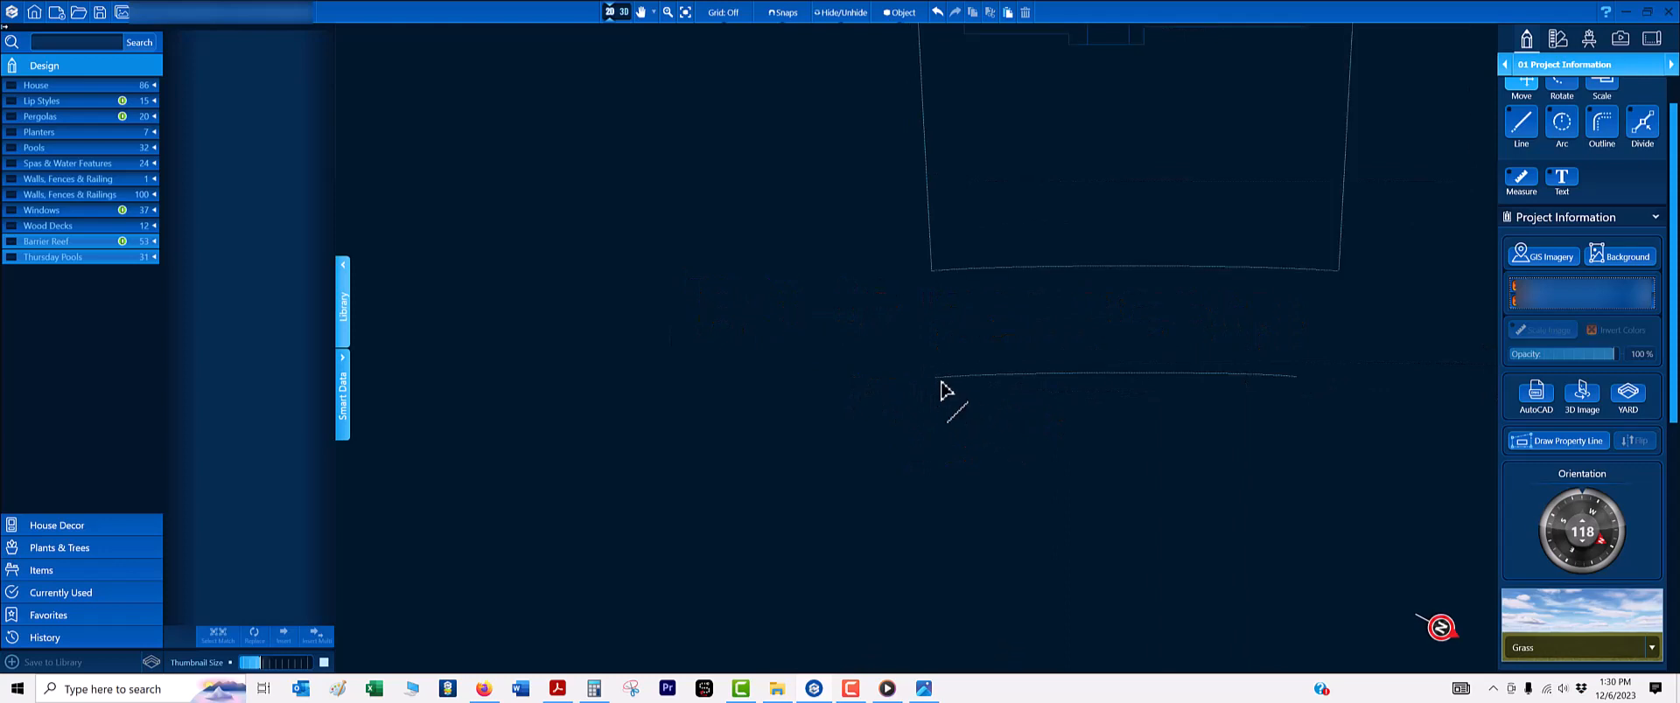
pyautogui.press('l')
pyautogui.click(935, 378)
pyautogui.scroll(-4, 978, 525)
pyautogui.moveTo(982, 543); pyautogui.dragTo(948, 259, button='middle')
pyautogui.scroll(-3, 948, 266)
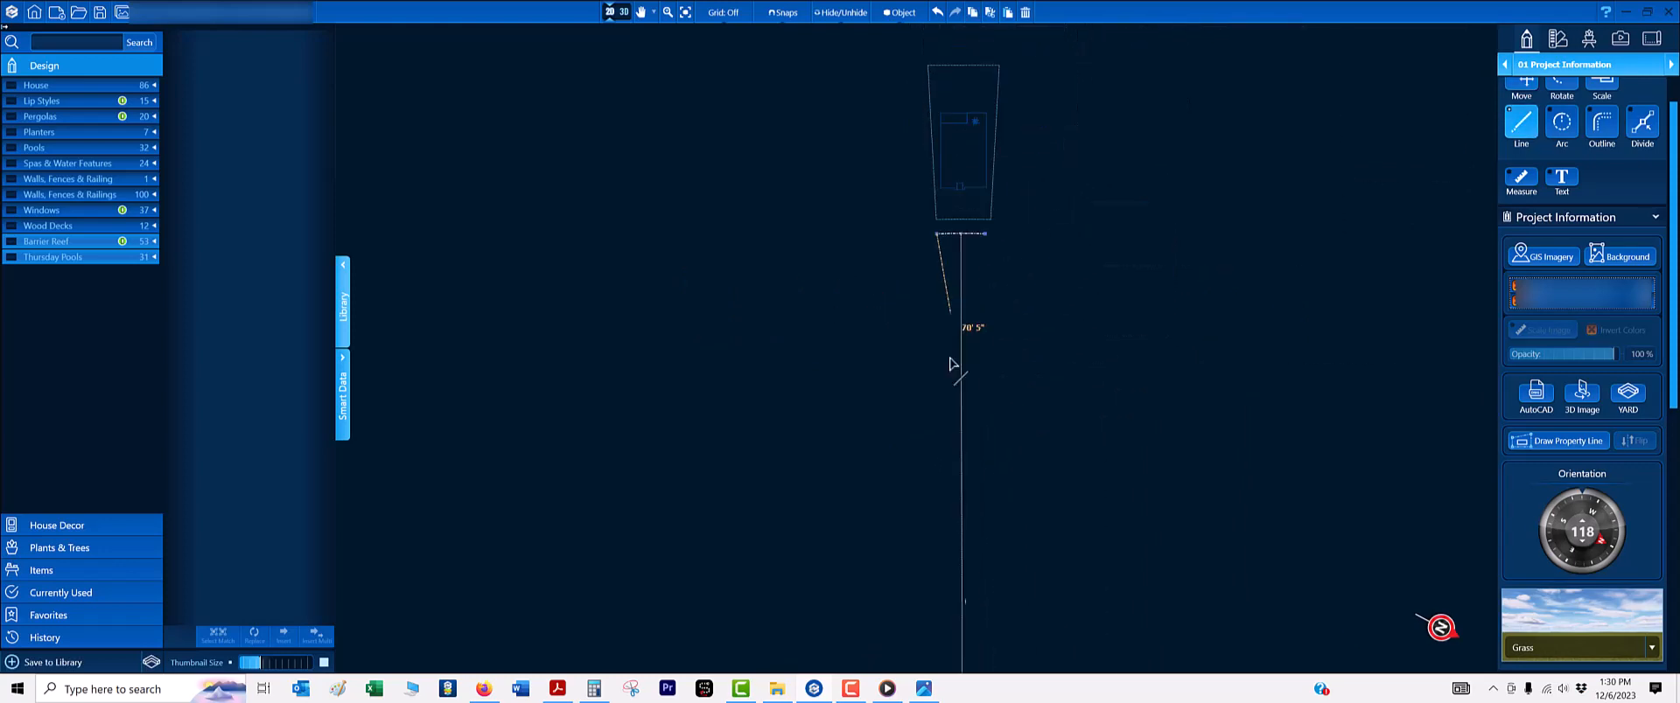
pyautogui.scroll(-3, 951, 423)
pyautogui.scroll(-3, 951, 473)
pyautogui.click(946, 567)
pyautogui.press('a')
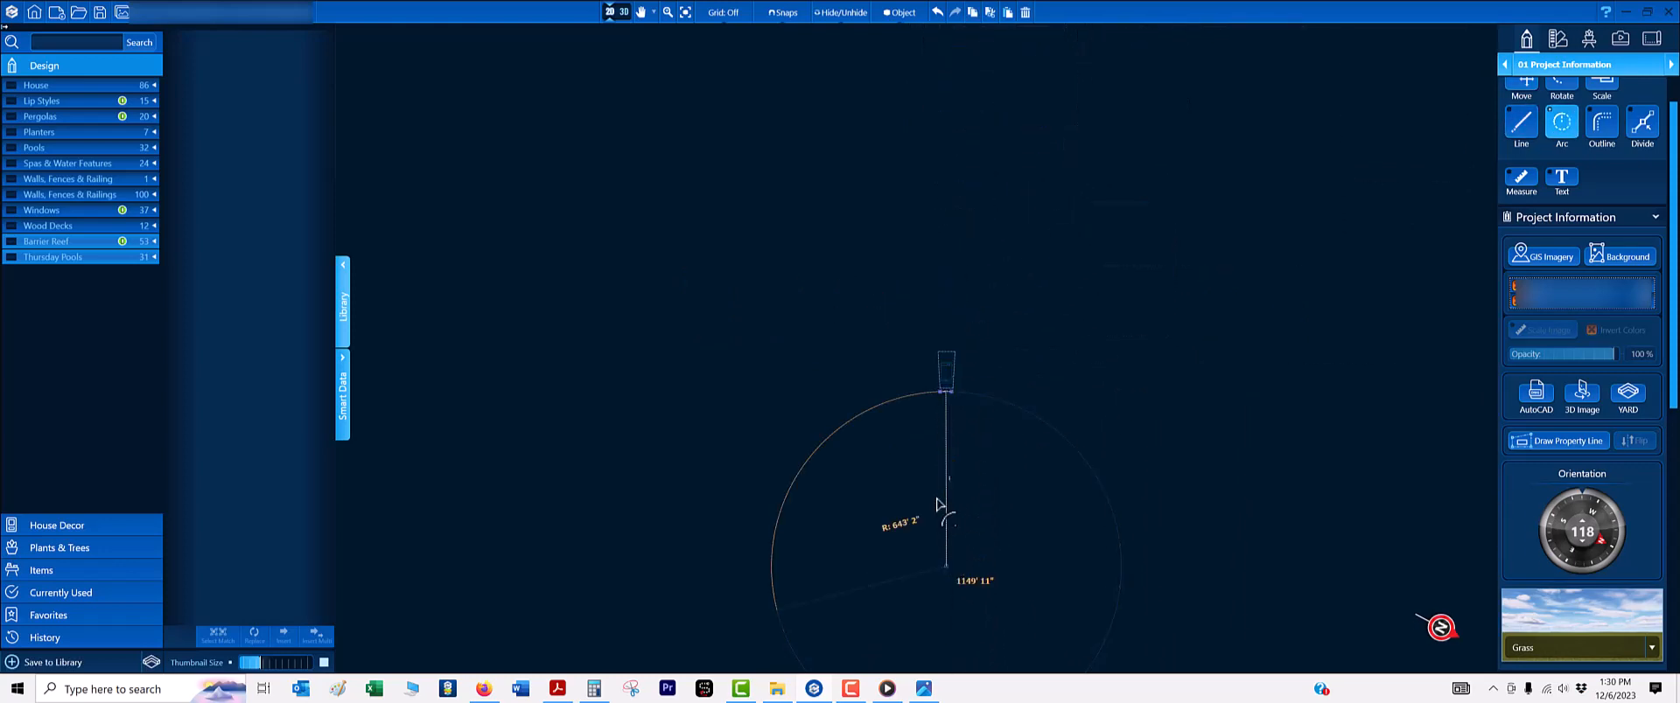
pyautogui.scroll(3, 948, 374)
pyautogui.scroll(3, 912, 332)
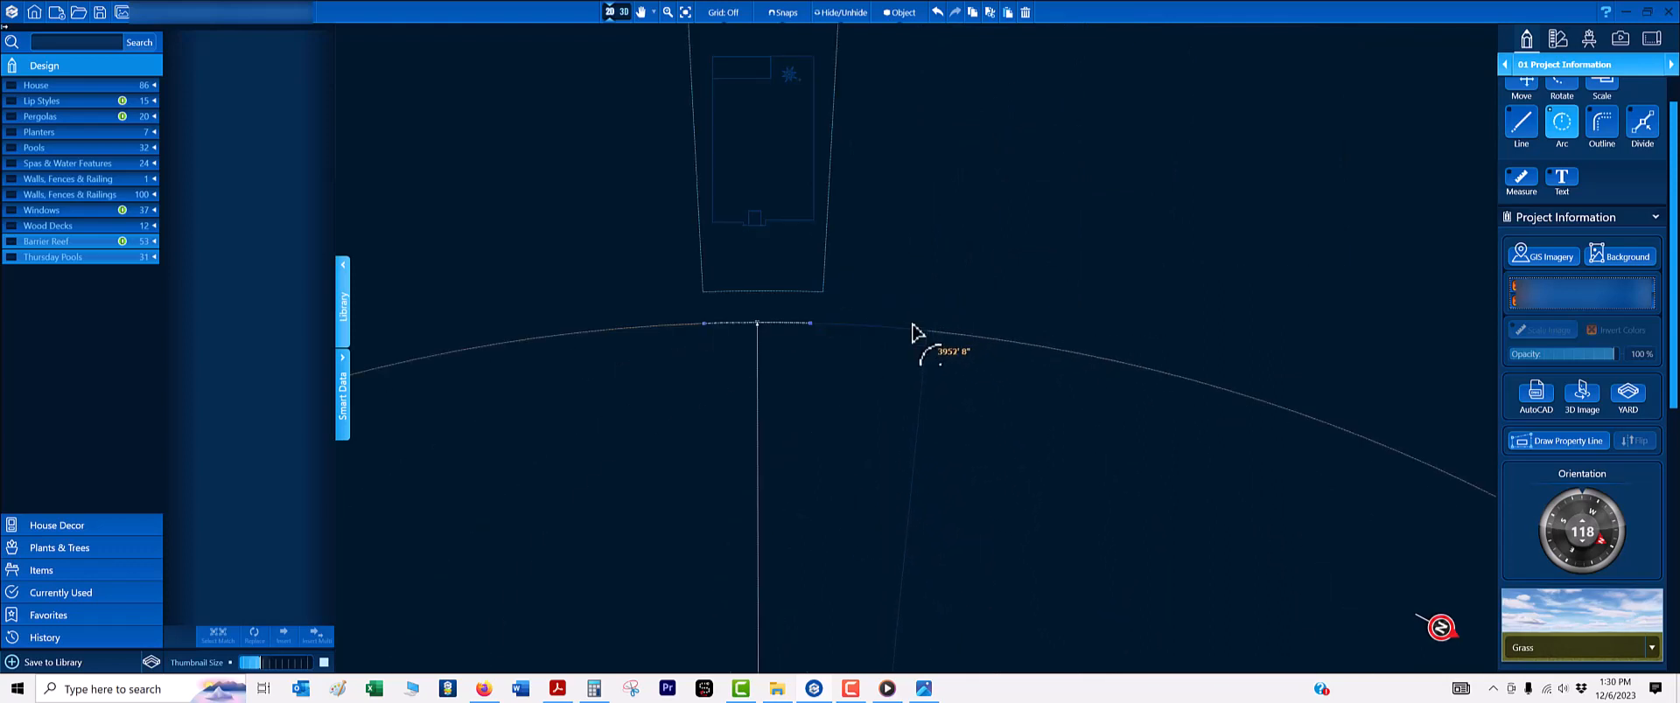
pyautogui.click(810, 329)
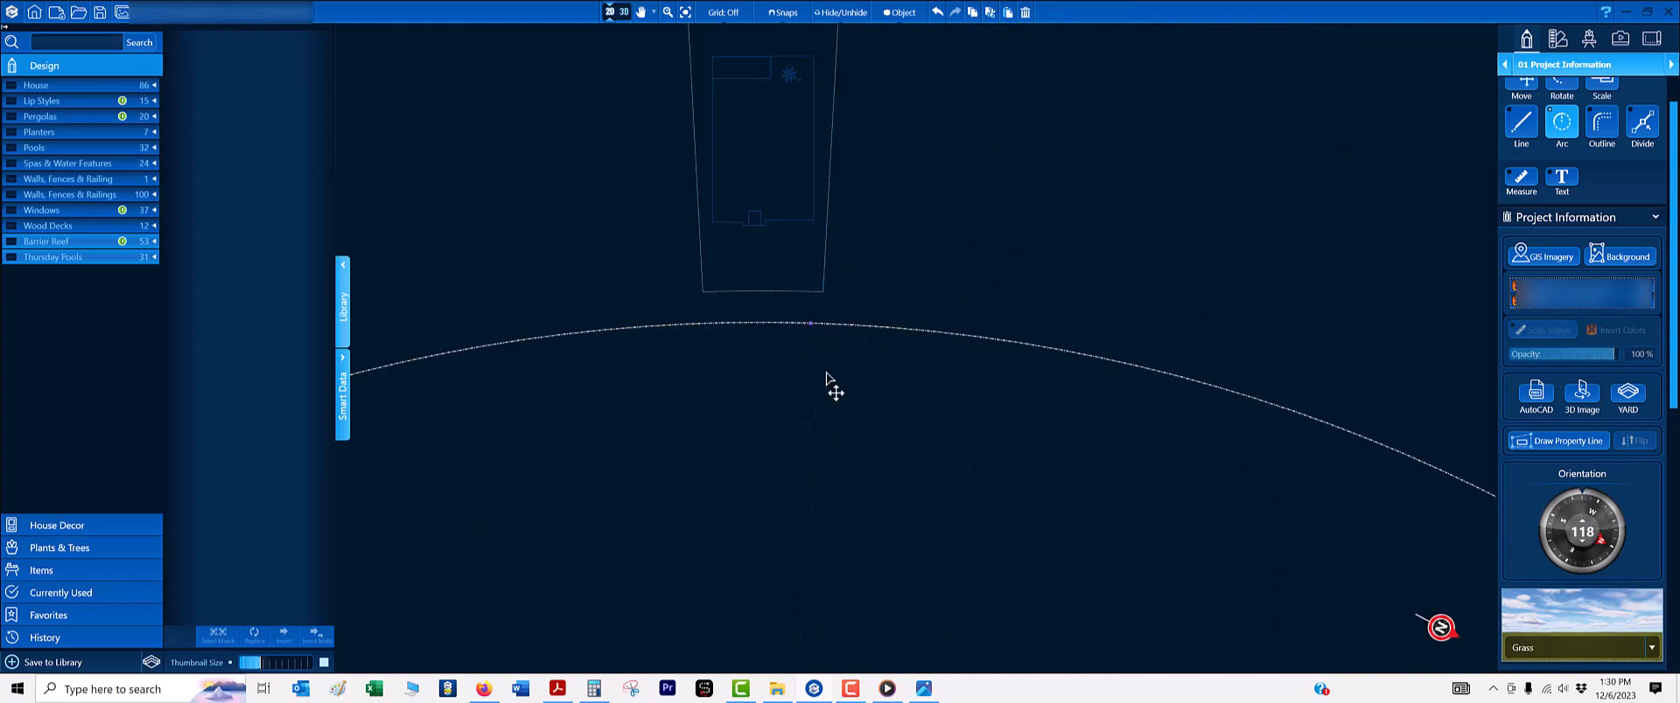
# - Divide the curved front property line near its midpoint and delete both resulting segments
pyautogui.scroll(3, 739, 349)
pyautogui.press('d')
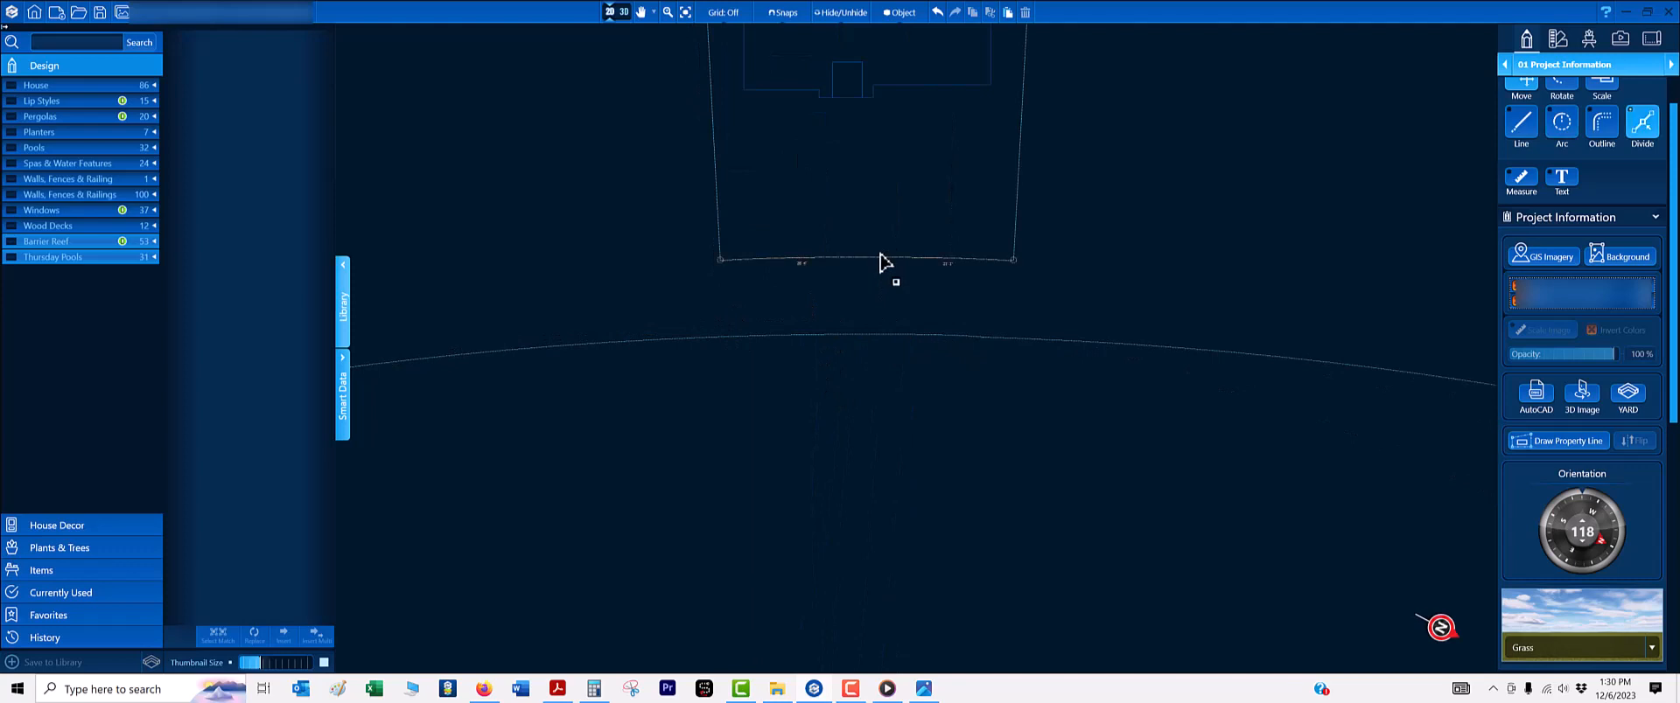
pyautogui.click(880, 257)
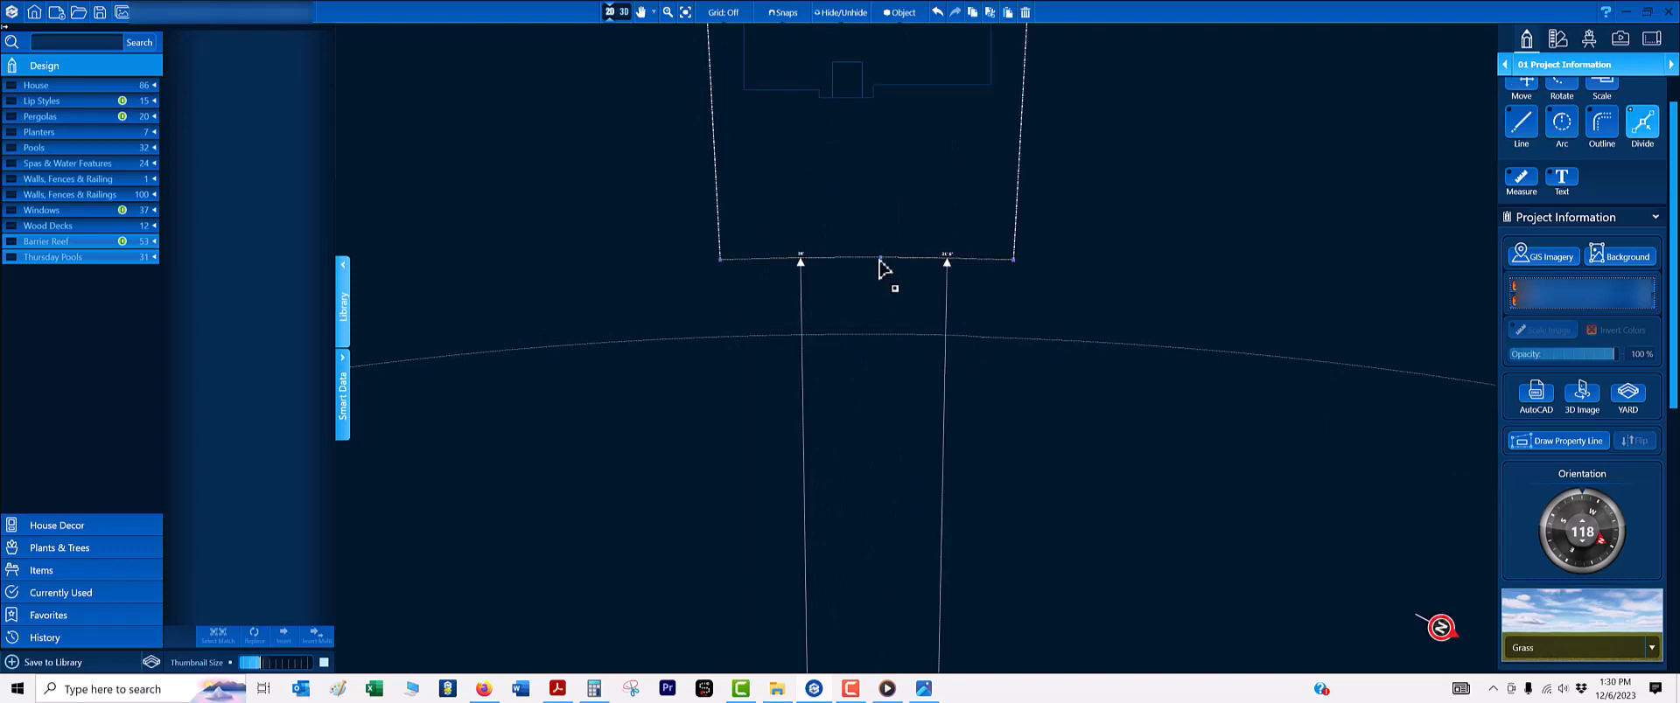
pyautogui.scroll(3, 882, 267)
pyautogui.scroll(2, 887, 295)
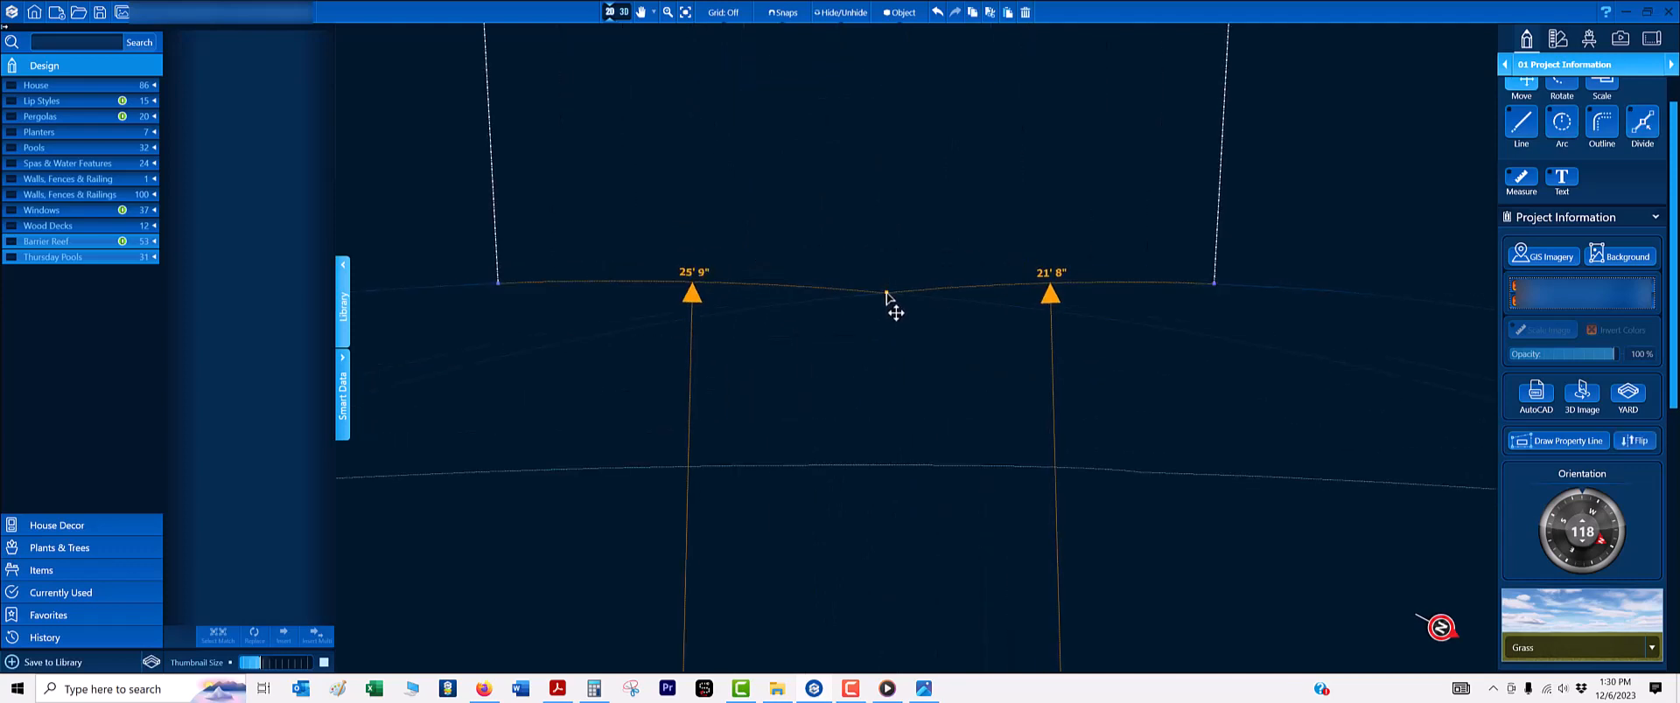
pyautogui.press('Delete')
pyautogui.moveTo(1137, 330); pyautogui.dragTo(1041, 303, button='middle')
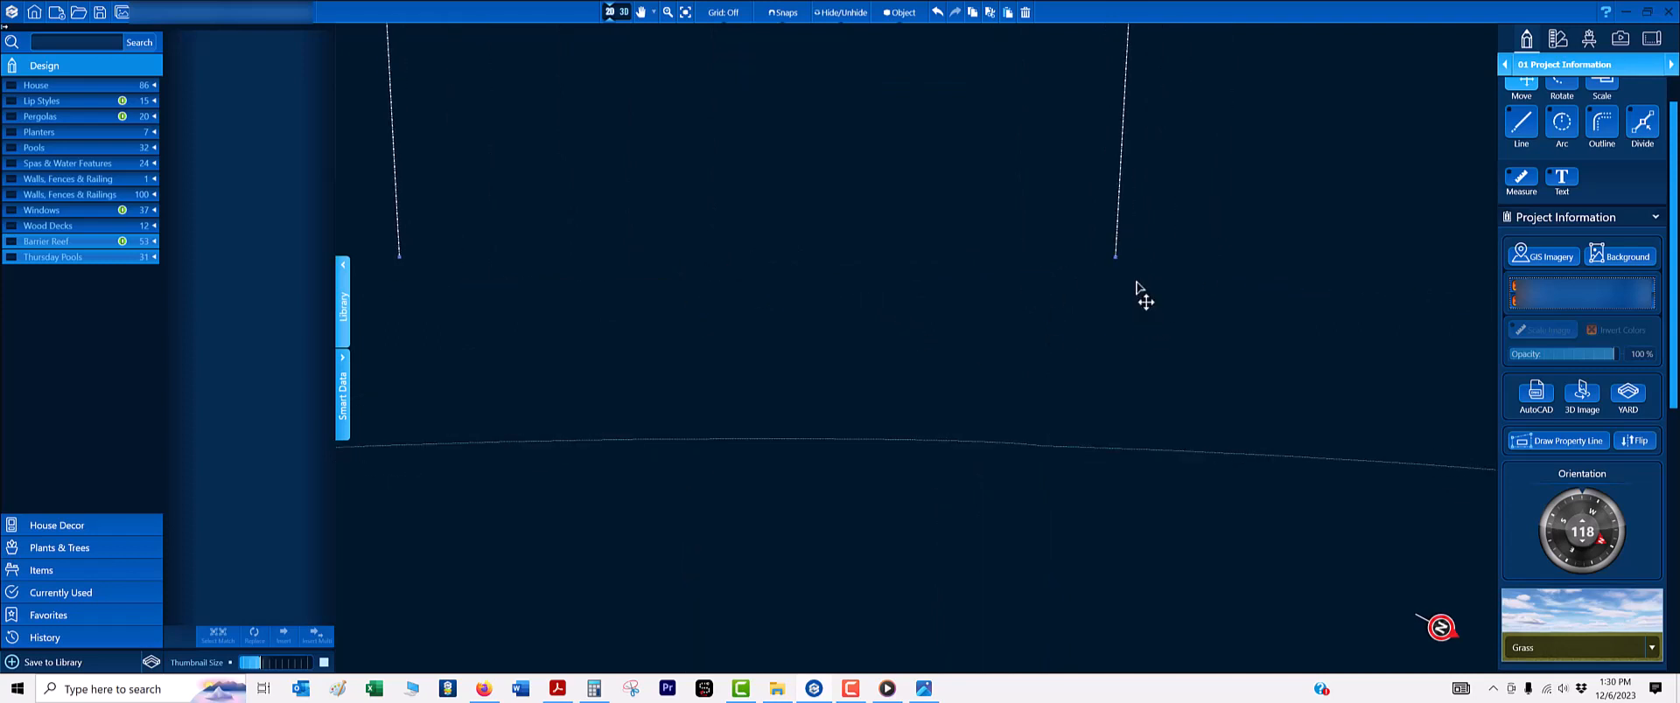
pyautogui.scroll(3, 1128, 287)
pyautogui.press('l')
pyautogui.click(1050, 245)
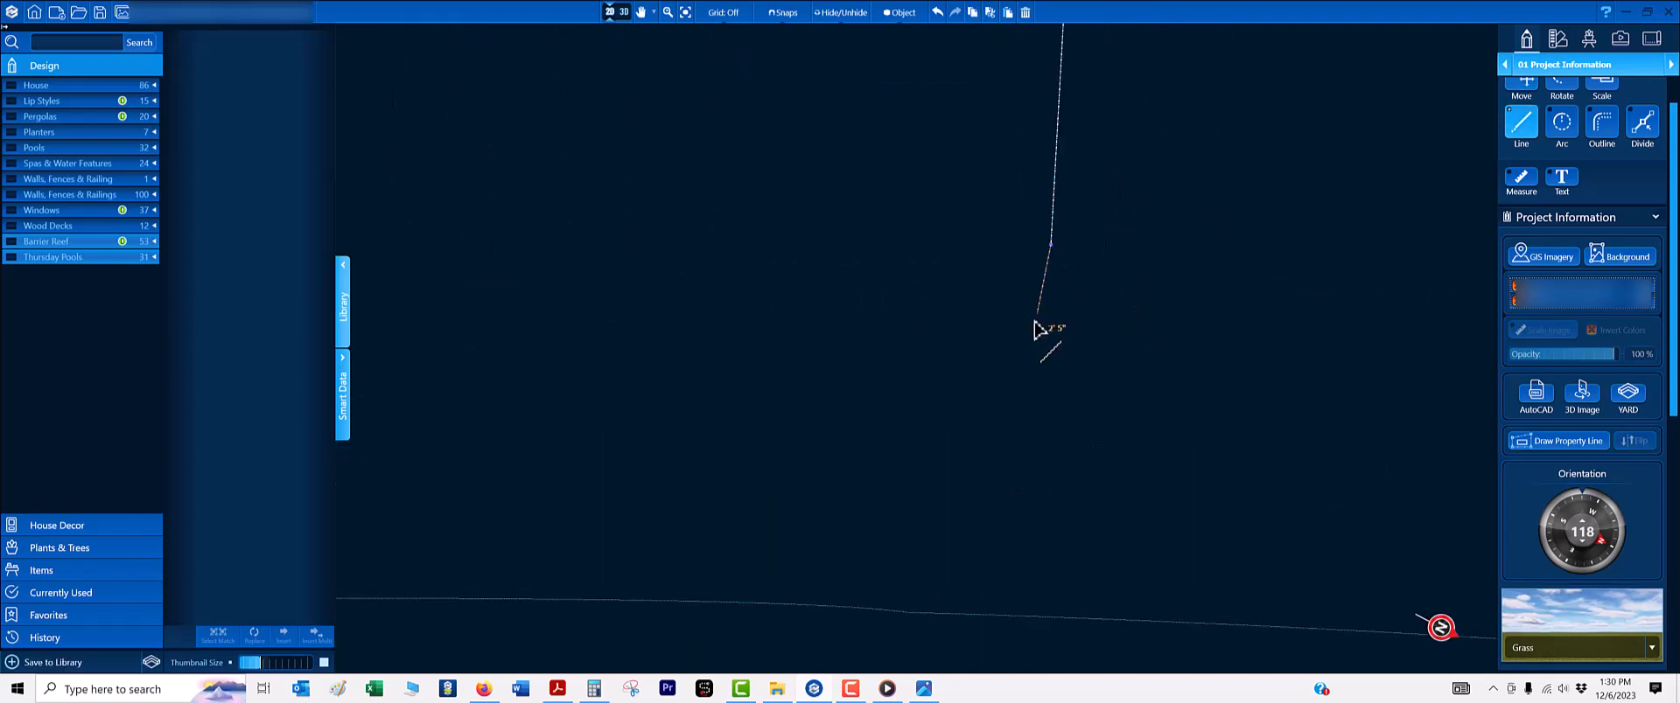
pyautogui.moveTo(1053, 344); pyautogui.dragTo(1058, 150, button='middle')
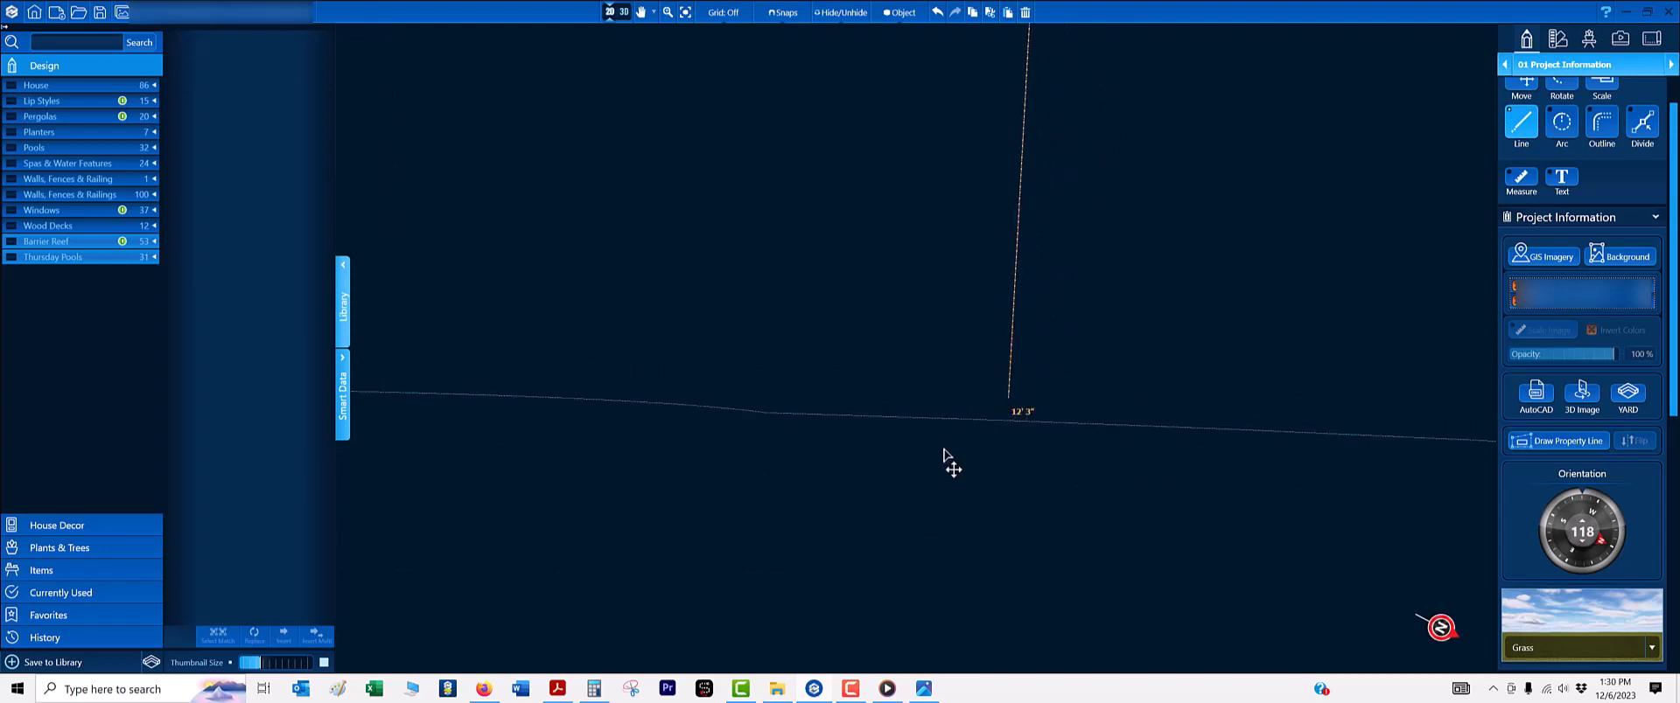
pyautogui.press('Escape')
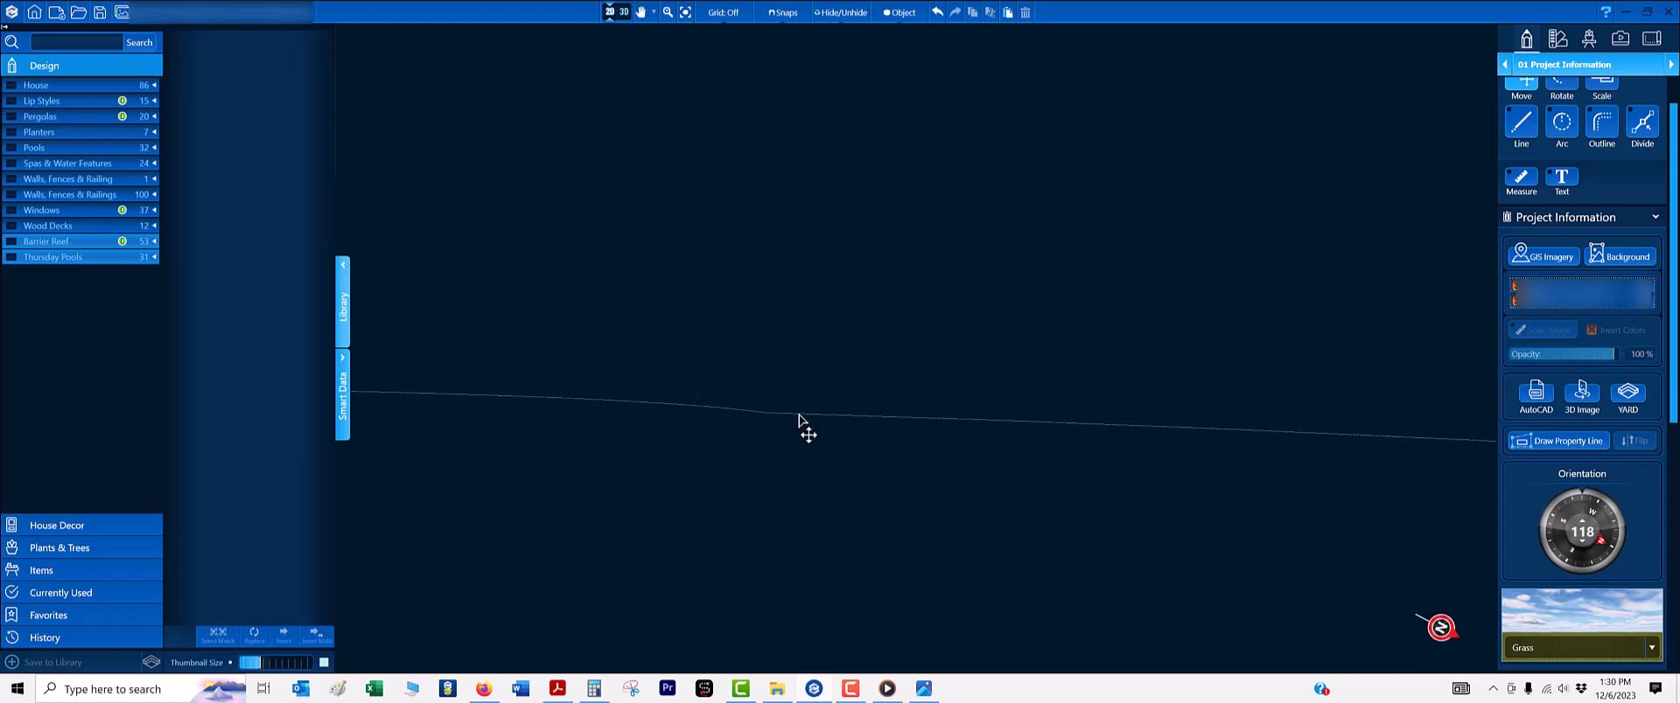
# - Select the joint point in the street curve and nudge it two increments up and three to the right
pyautogui.moveTo(773, 301); pyautogui.dragTo(844, 437)
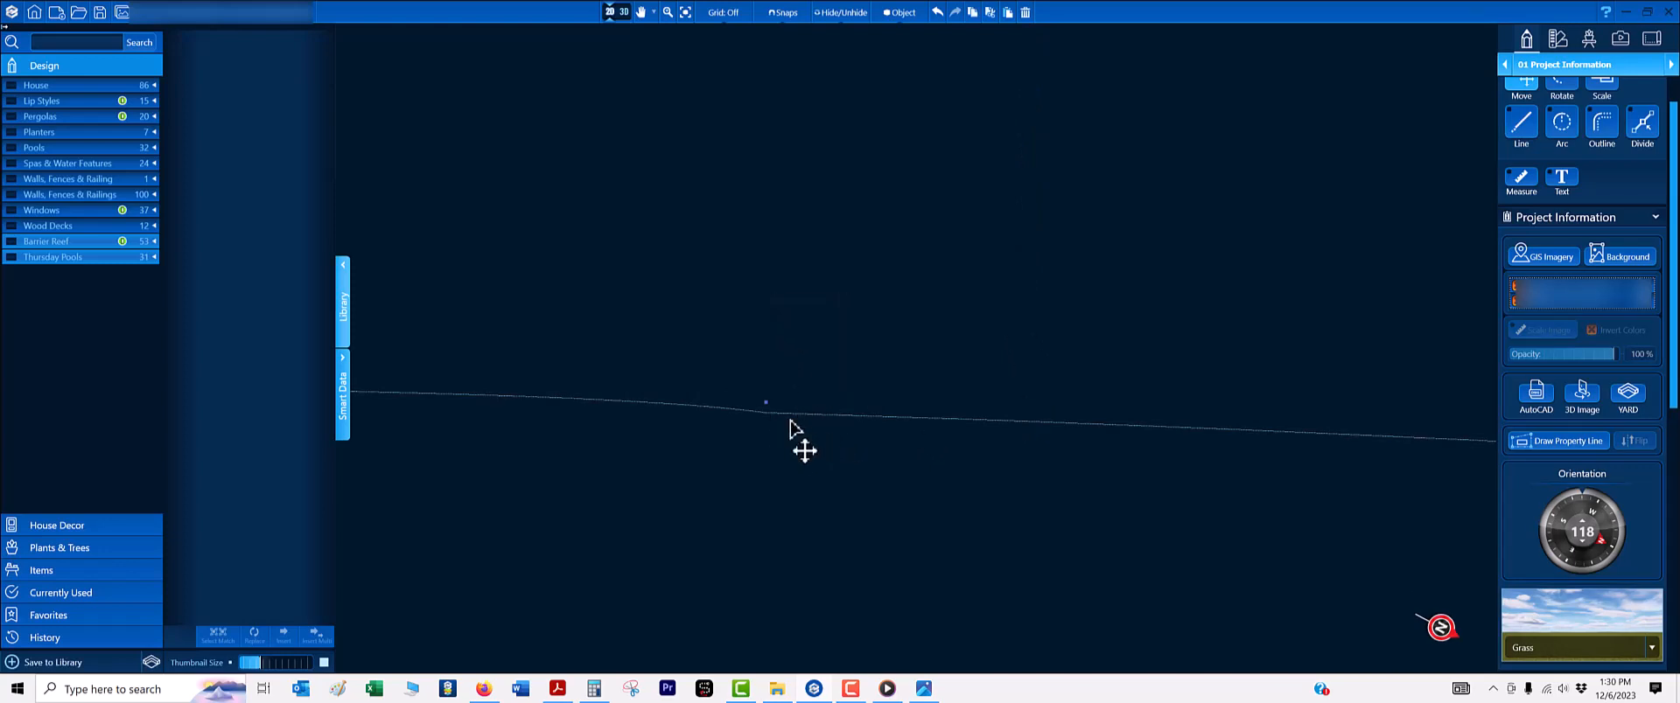
pyautogui.press('Up')
pyautogui.press('Up')
pyautogui.press('Right')
pyautogui.press('Right')
pyautogui.press('Right')
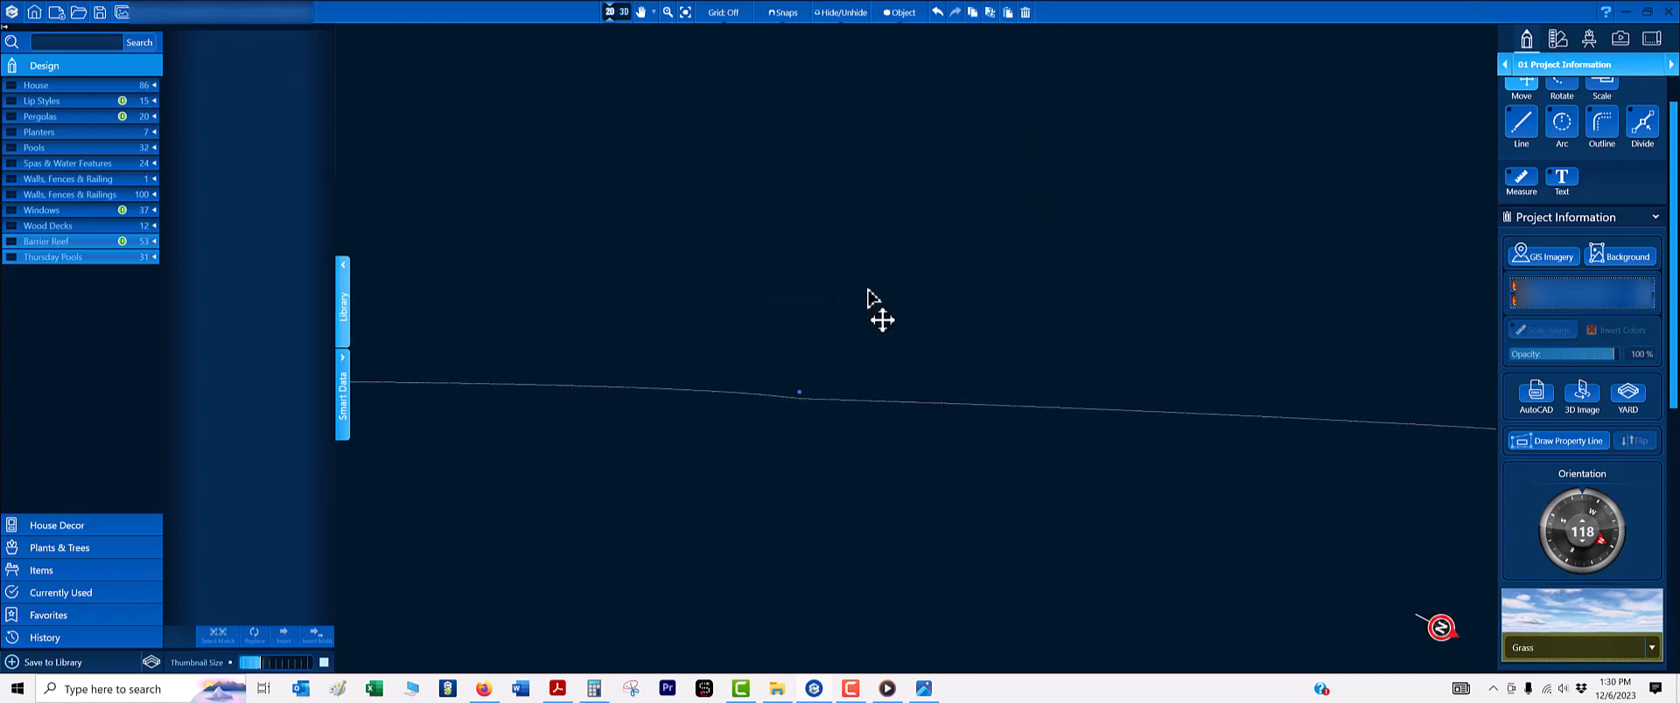
pyautogui.click(869, 291)
# - Draw a line extending the right side property line from its open end to just past the street curve
pyautogui.scroll(-3, 870, 284)
pyautogui.press('l')
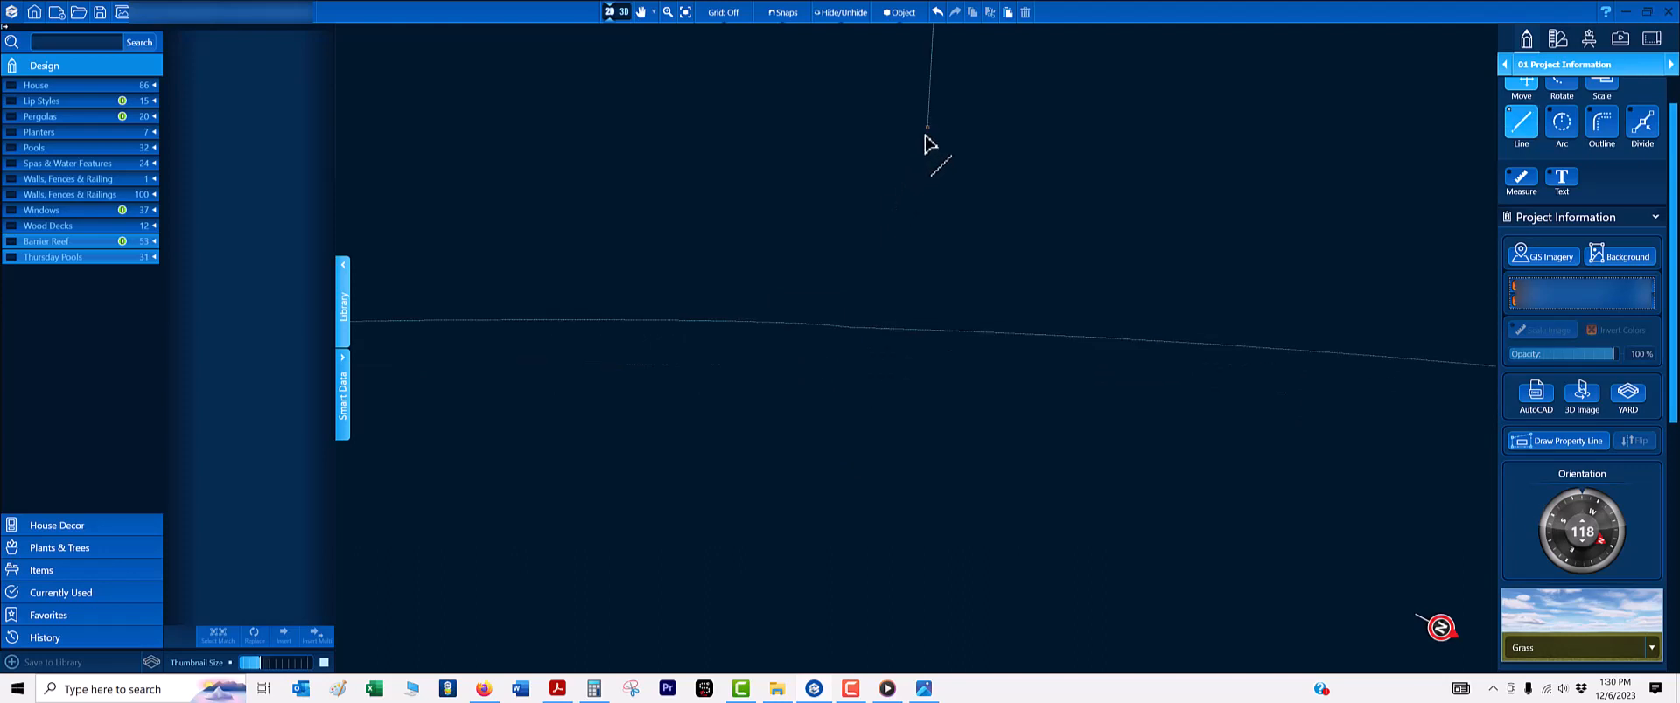
pyautogui.click(928, 128)
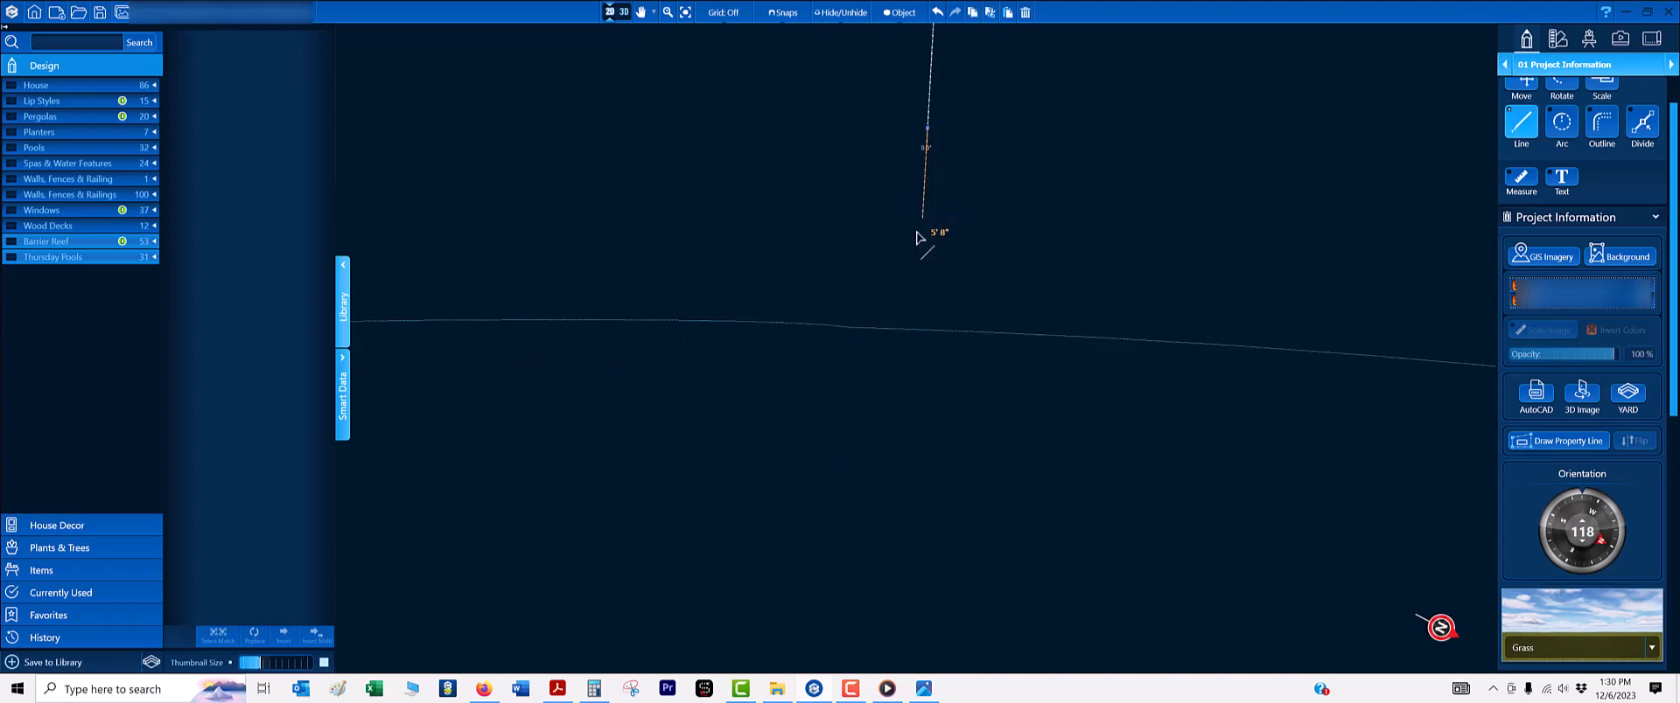
pyautogui.scroll(2, 916, 294)
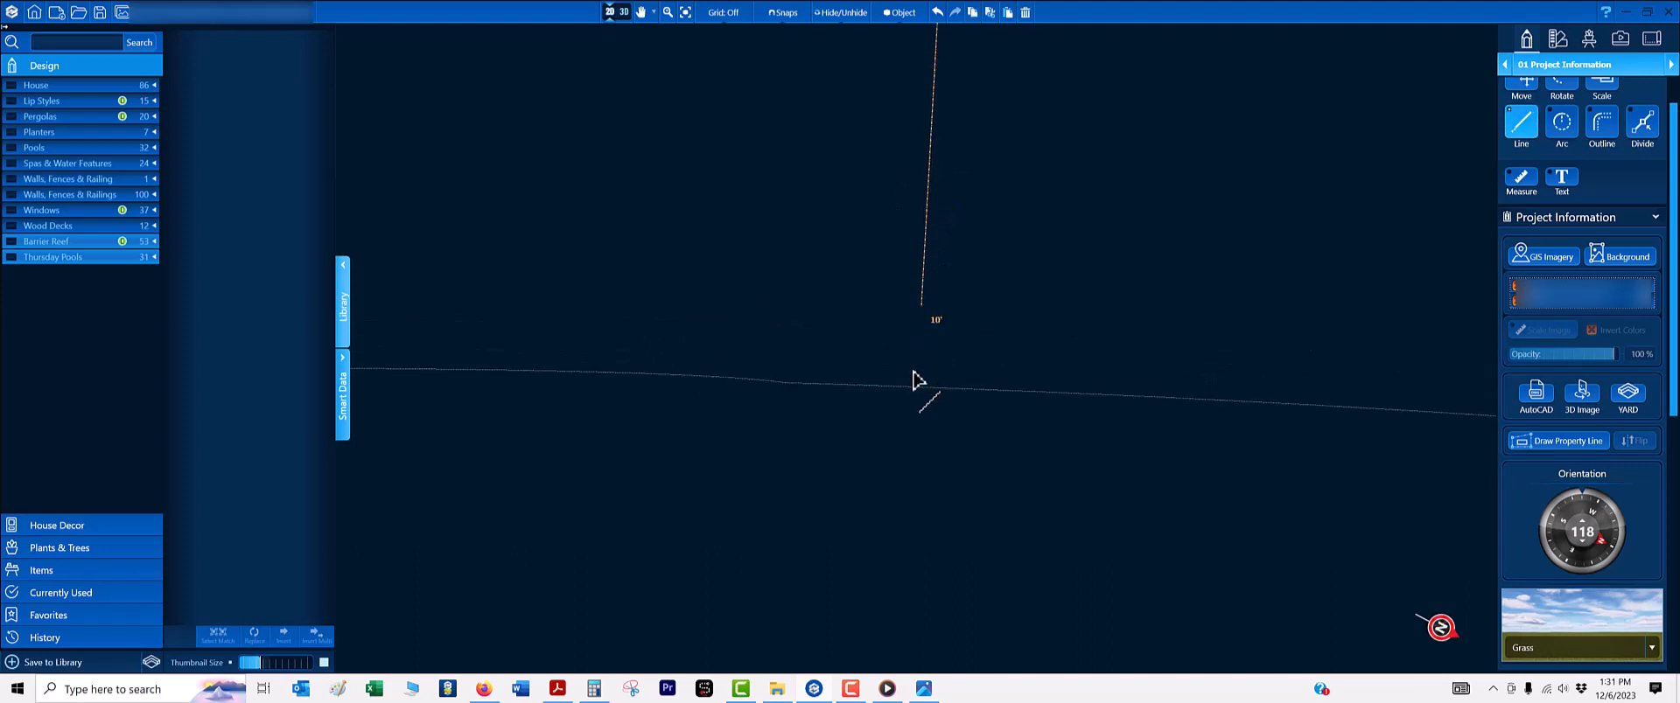
pyautogui.click(912, 455)
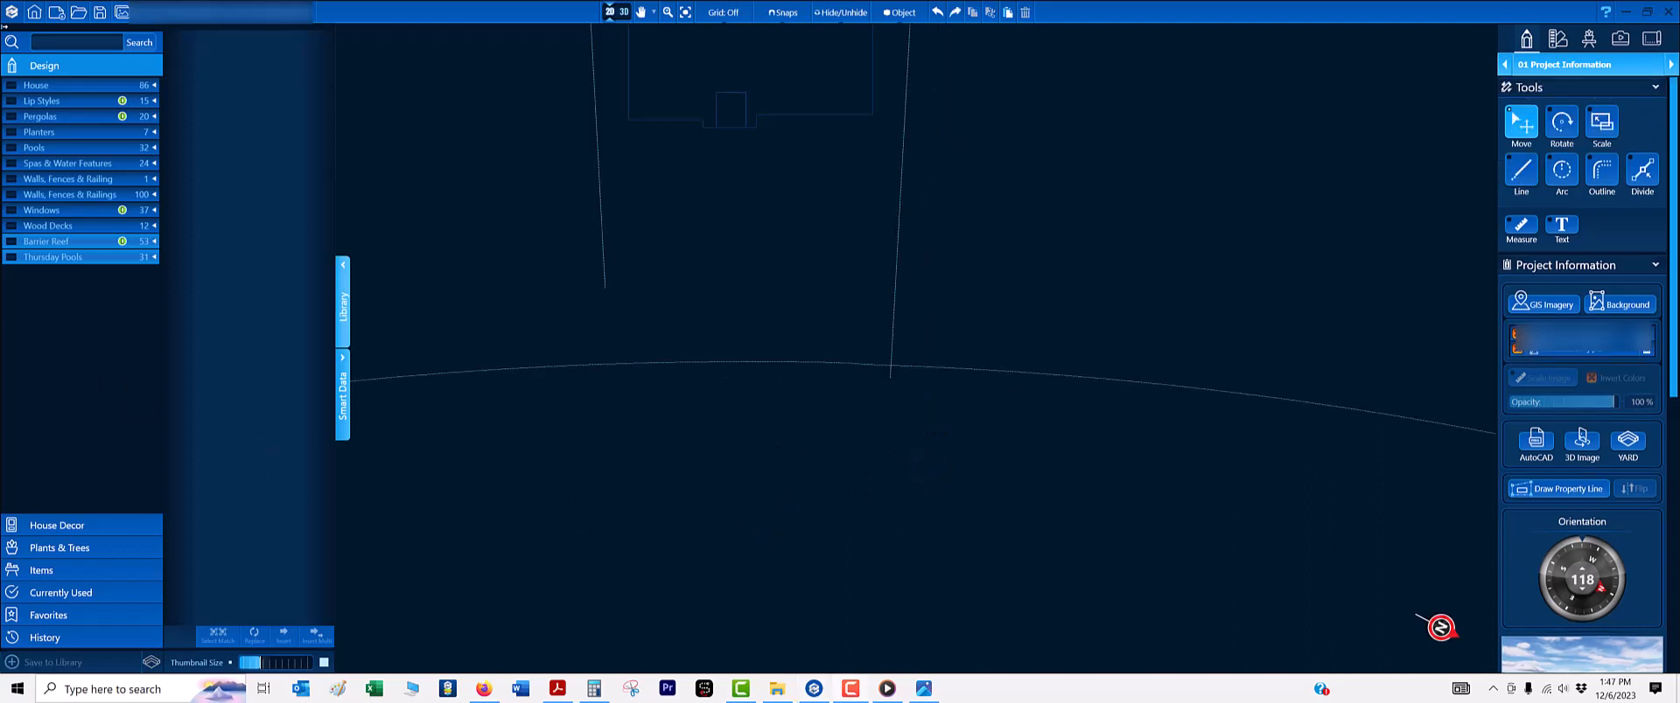
# - Draw a line about 12' 5" long extending the left side property line from its open end to the street curve
pyautogui.scroll(1, 429, 262)
pyautogui.moveTo(1024, 295)
pyautogui.mouseDown(button='middle')
pyautogui.moveTo(680, 229)
pyautogui.moveTo(714, 250)
pyautogui.mouseUp(button='middle')
pyautogui.scroll(2, 728, 269)
pyautogui.press('l')
pyautogui.click(698, 230)
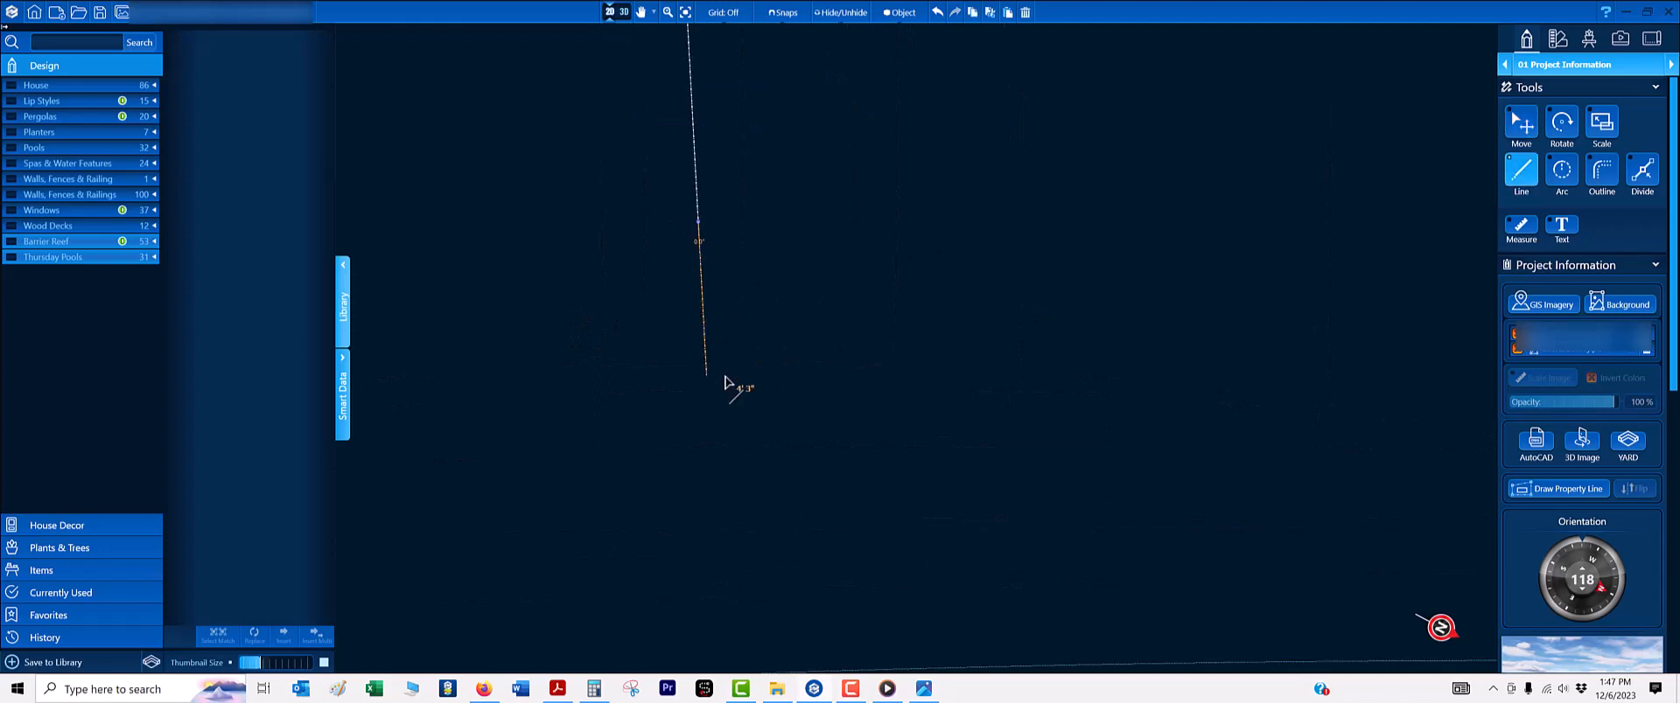
pyautogui.moveTo(738, 382)
pyautogui.mouseDown(button='middle')
pyautogui.moveTo(705, 296)
pyautogui.moveTo(715, 259)
pyautogui.moveTo(763, 284)
pyautogui.mouseUp(button='middle')
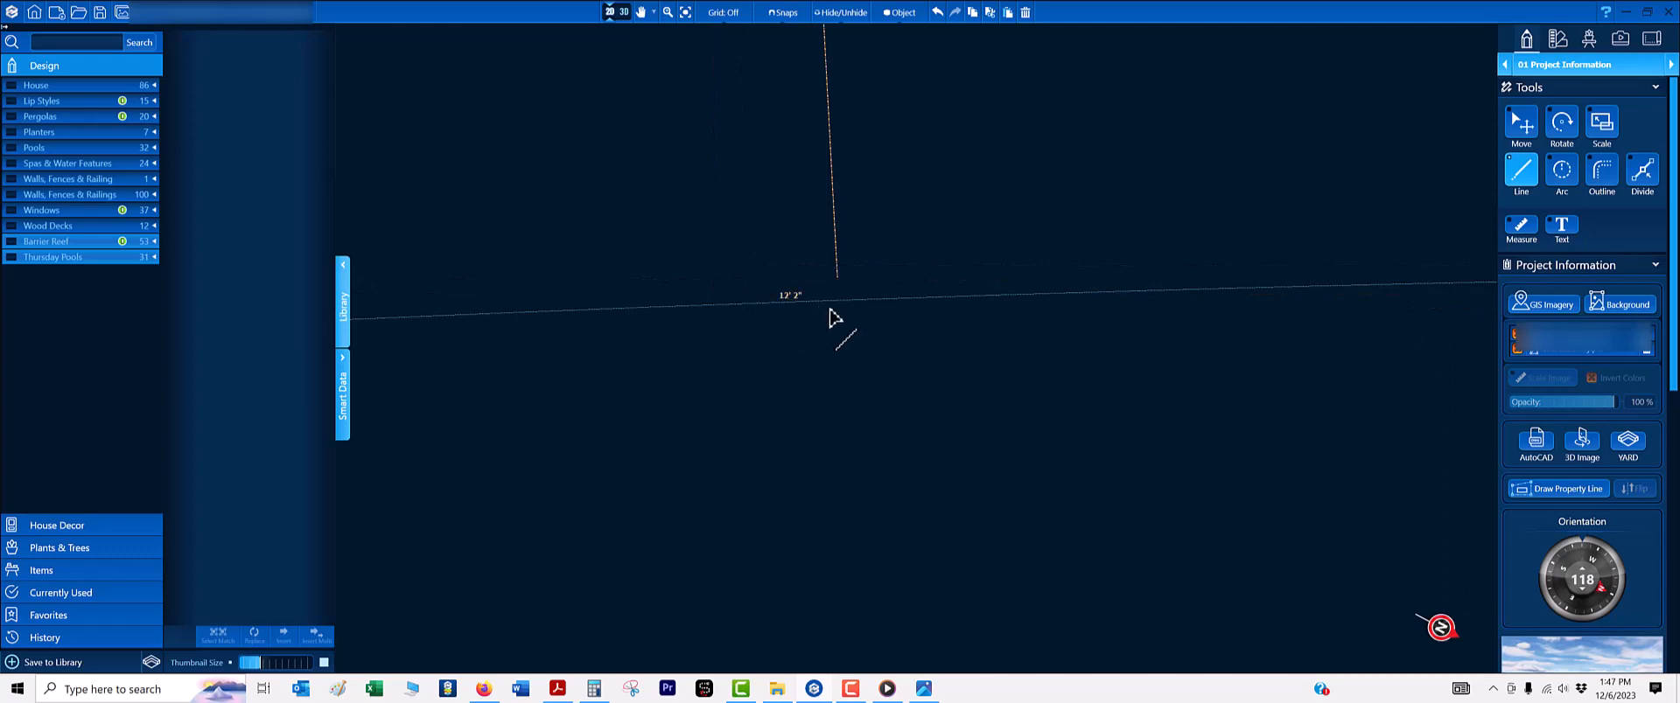
pyautogui.moveTo(832, 316); pyautogui.dragTo(854, 313, button='middle')
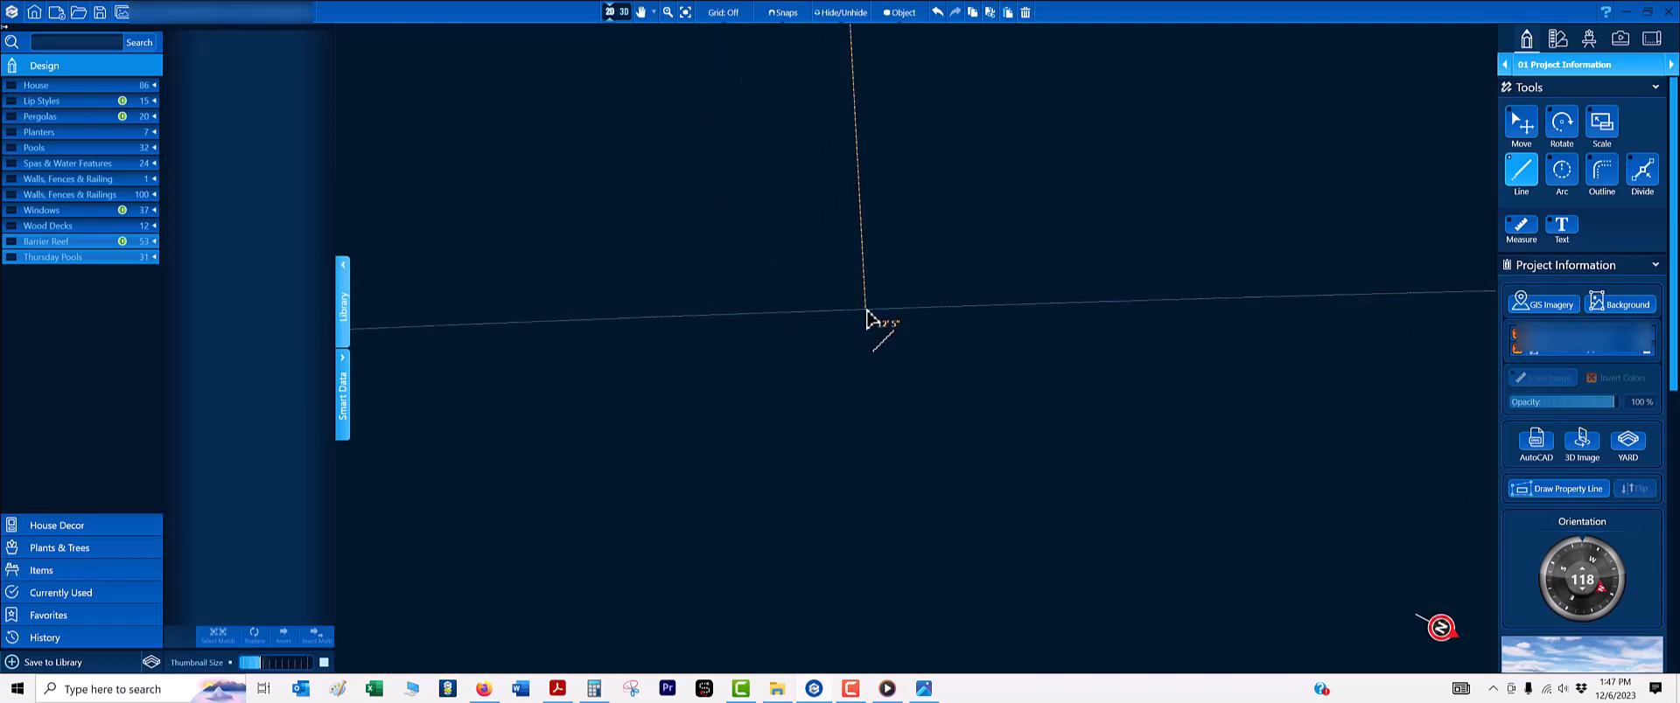
pyautogui.click(866, 309)
# - Outline the street curve from the left side line's end to the right side line to form the new front boundary
pyautogui.scroll(-7, 923, 299)
pyautogui.press('o')
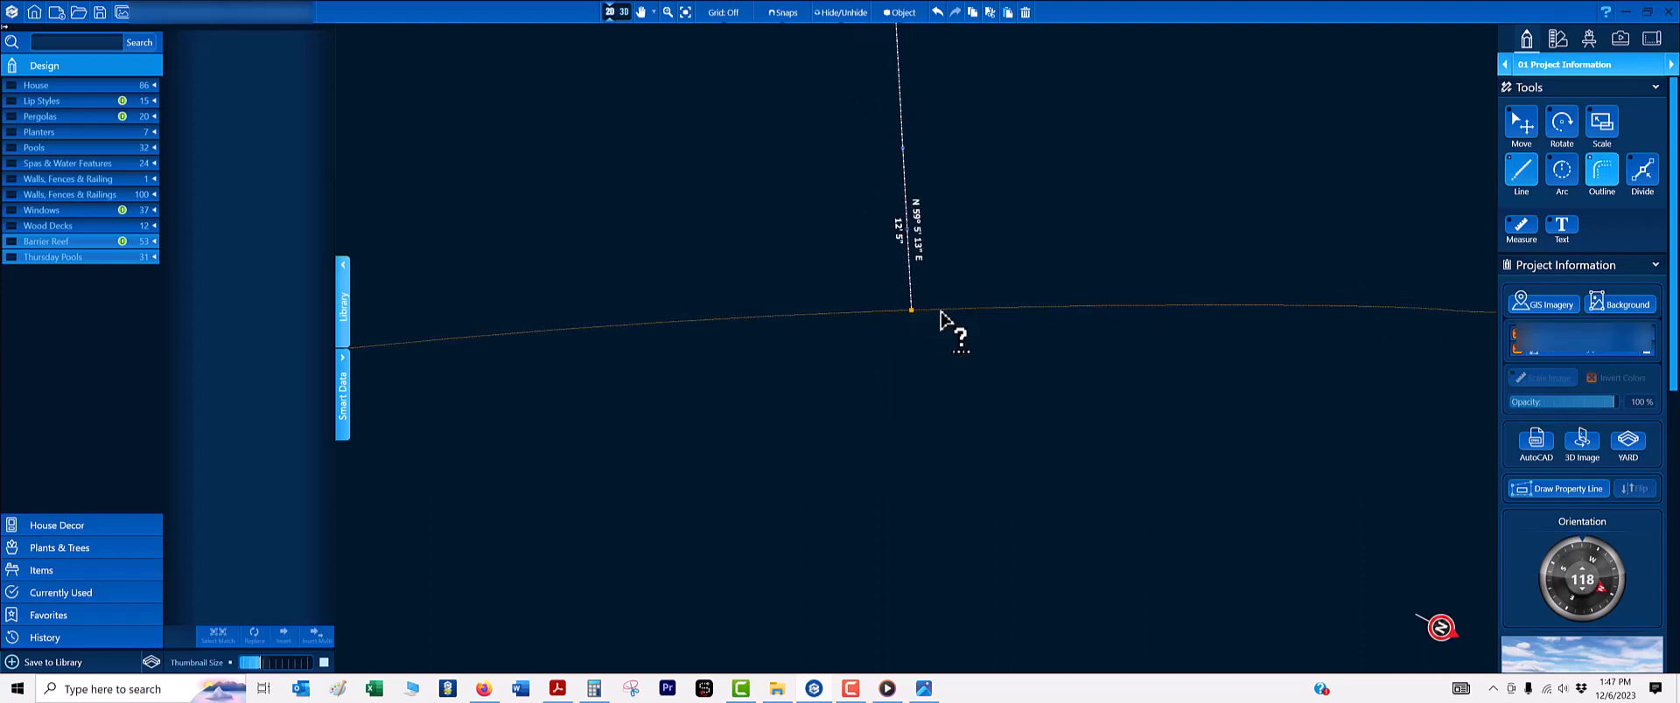
pyautogui.click(940, 311)
pyautogui.scroll(-5, 973, 313)
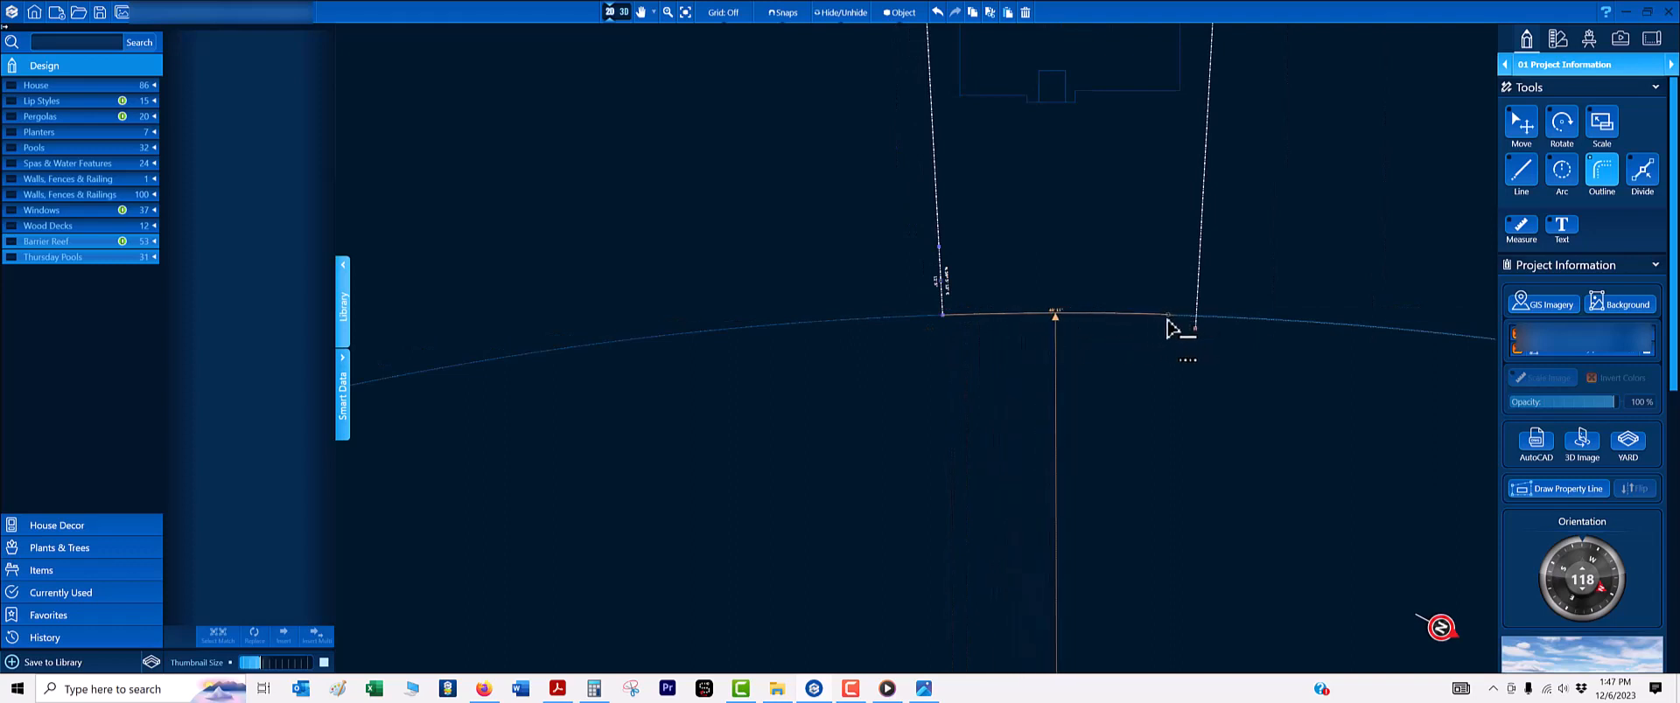
pyautogui.scroll(5, 1153, 326)
pyautogui.scroll(3, 1137, 342)
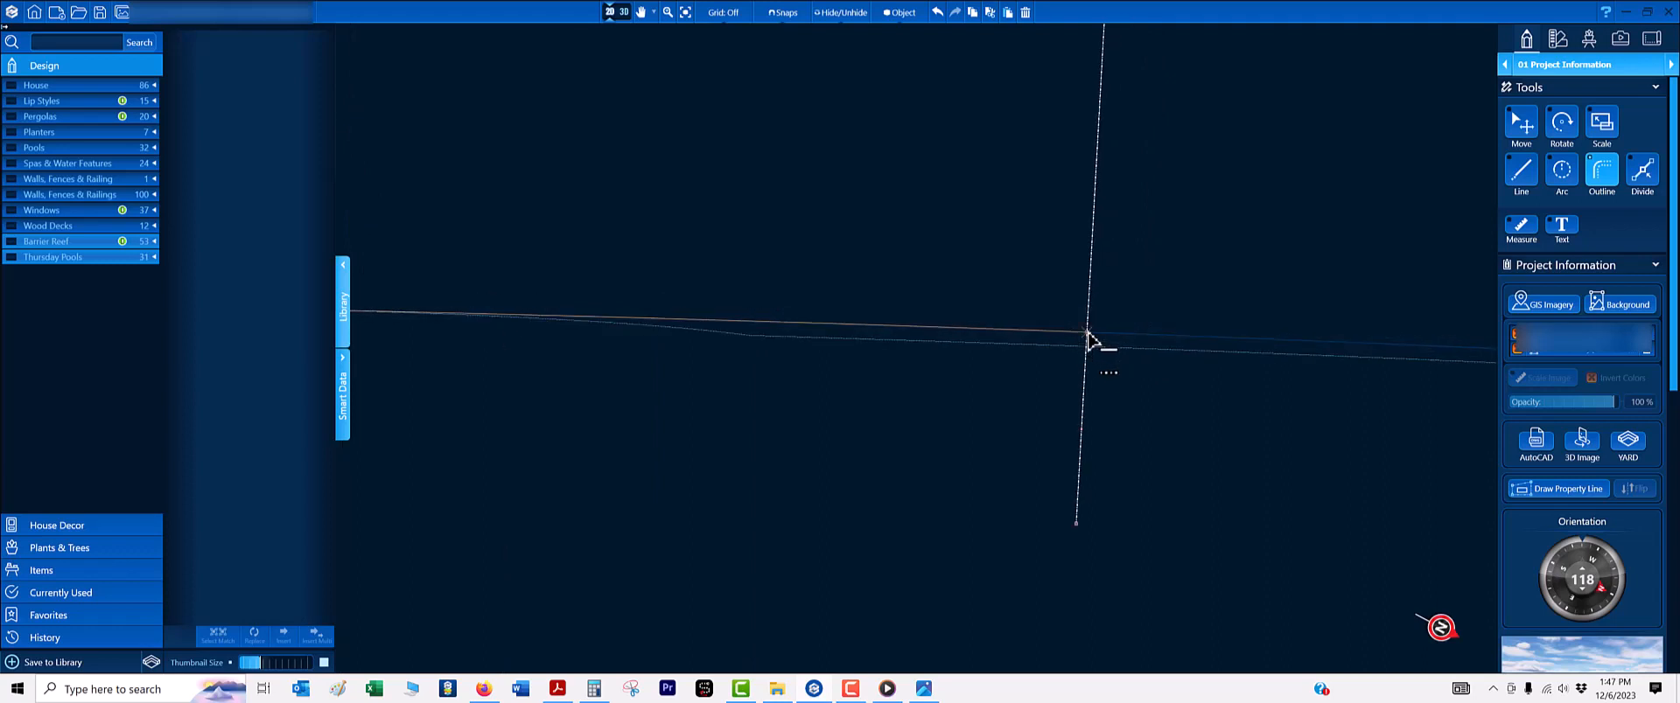
pyautogui.click(1087, 332)
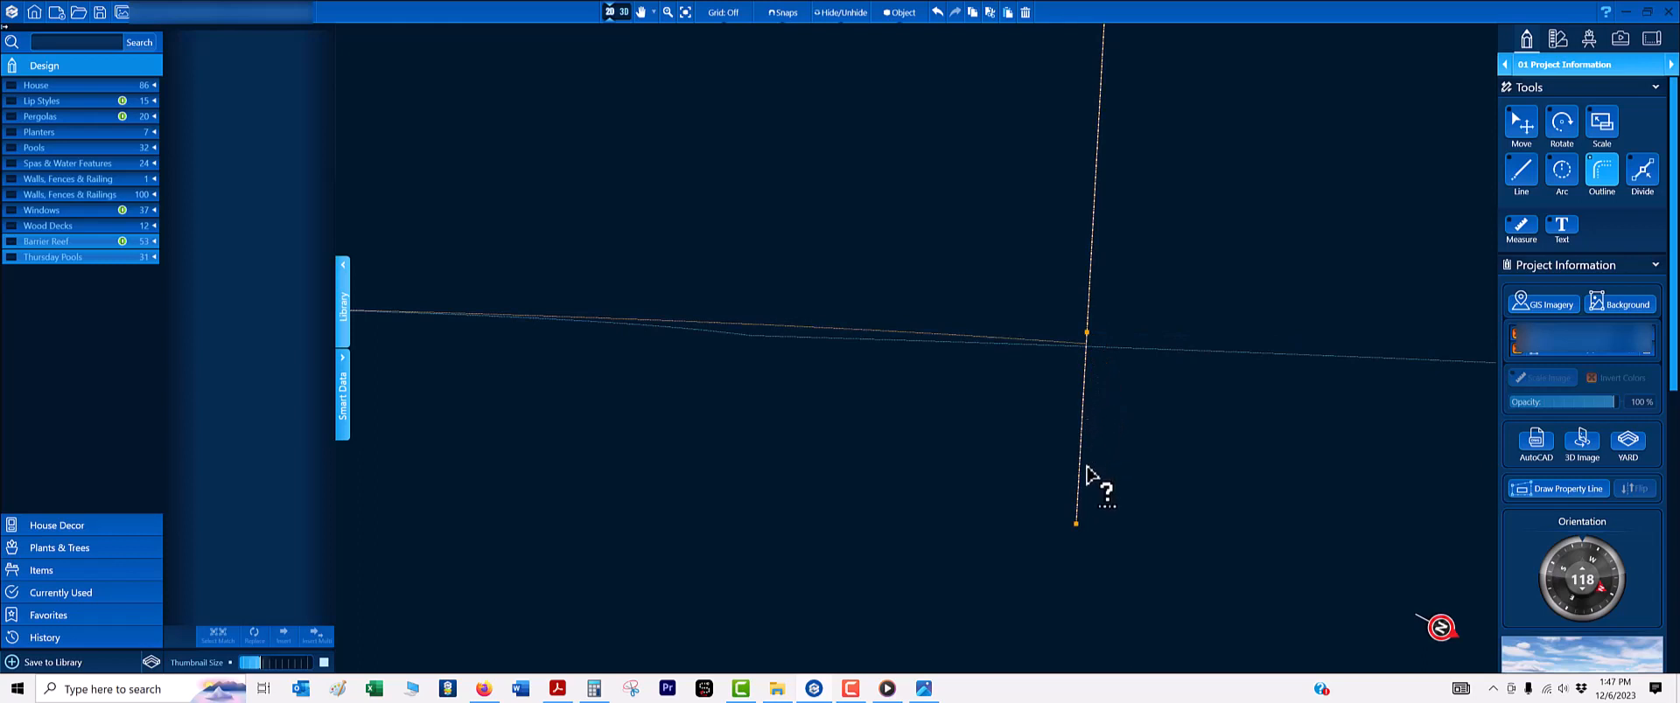
# - Shorten the overshooting right side property line so its end point meets the new front curve
pyautogui.press('Escape')
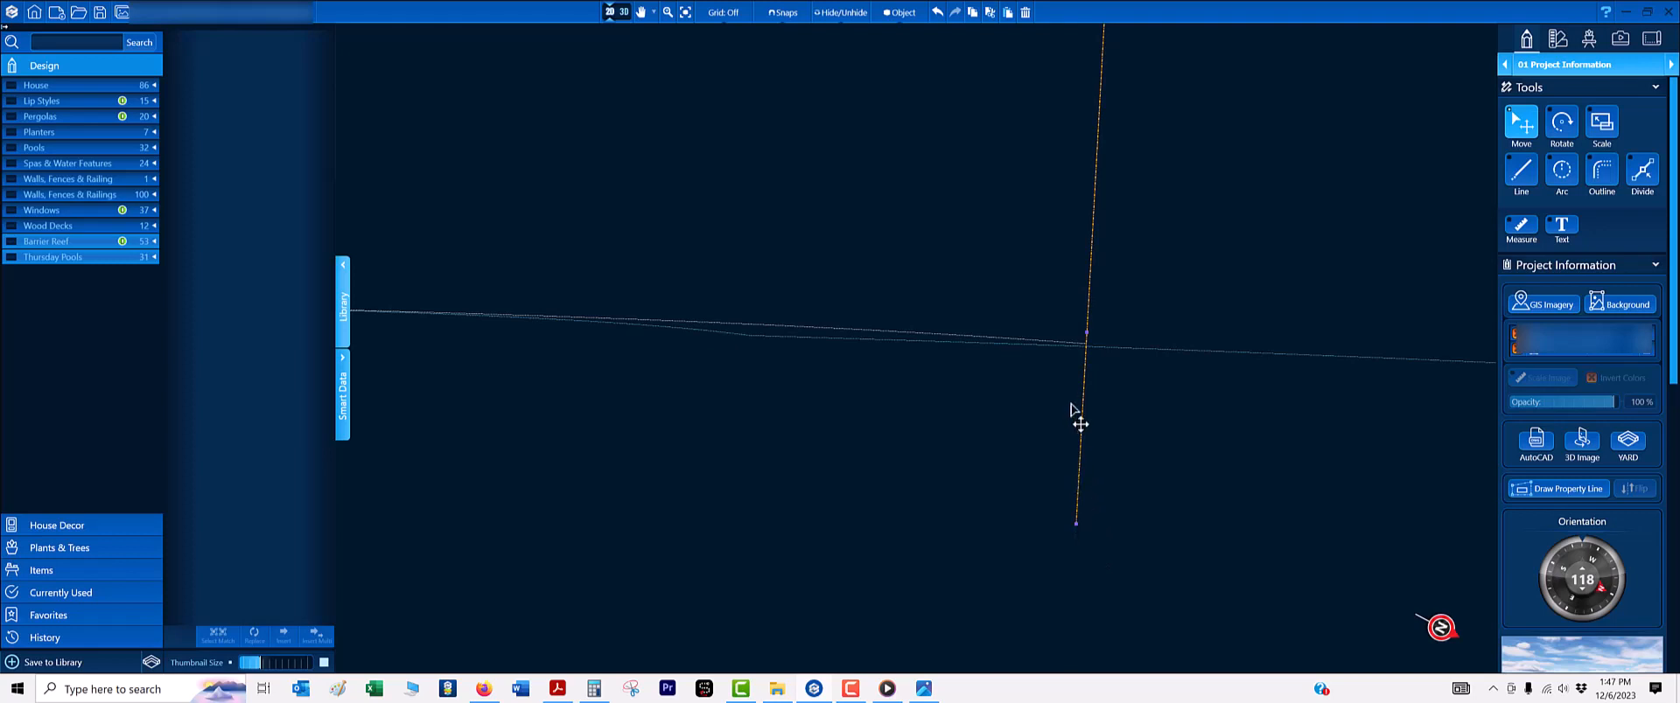
pyautogui.press('d')
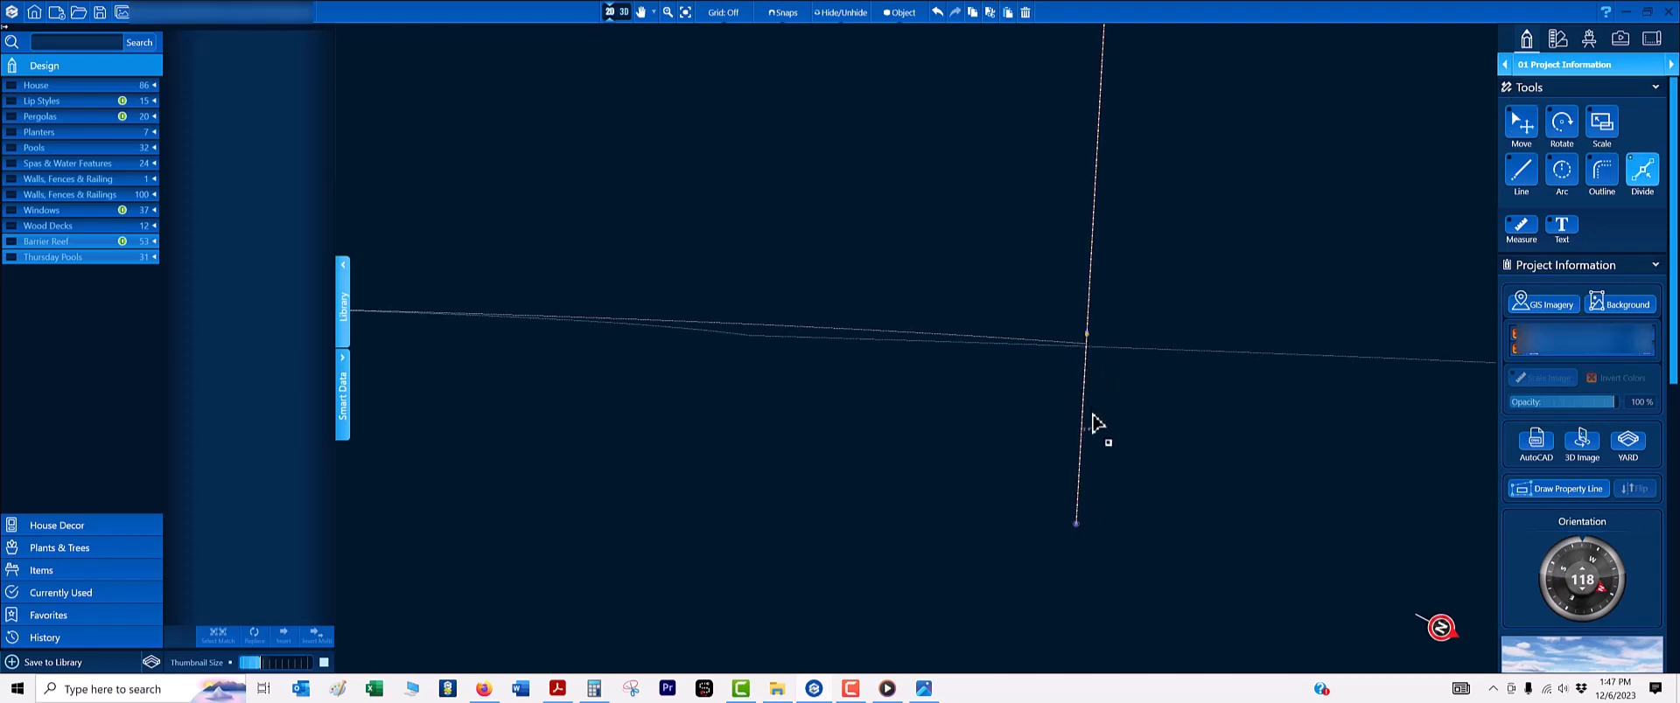
pyautogui.press('Escape')
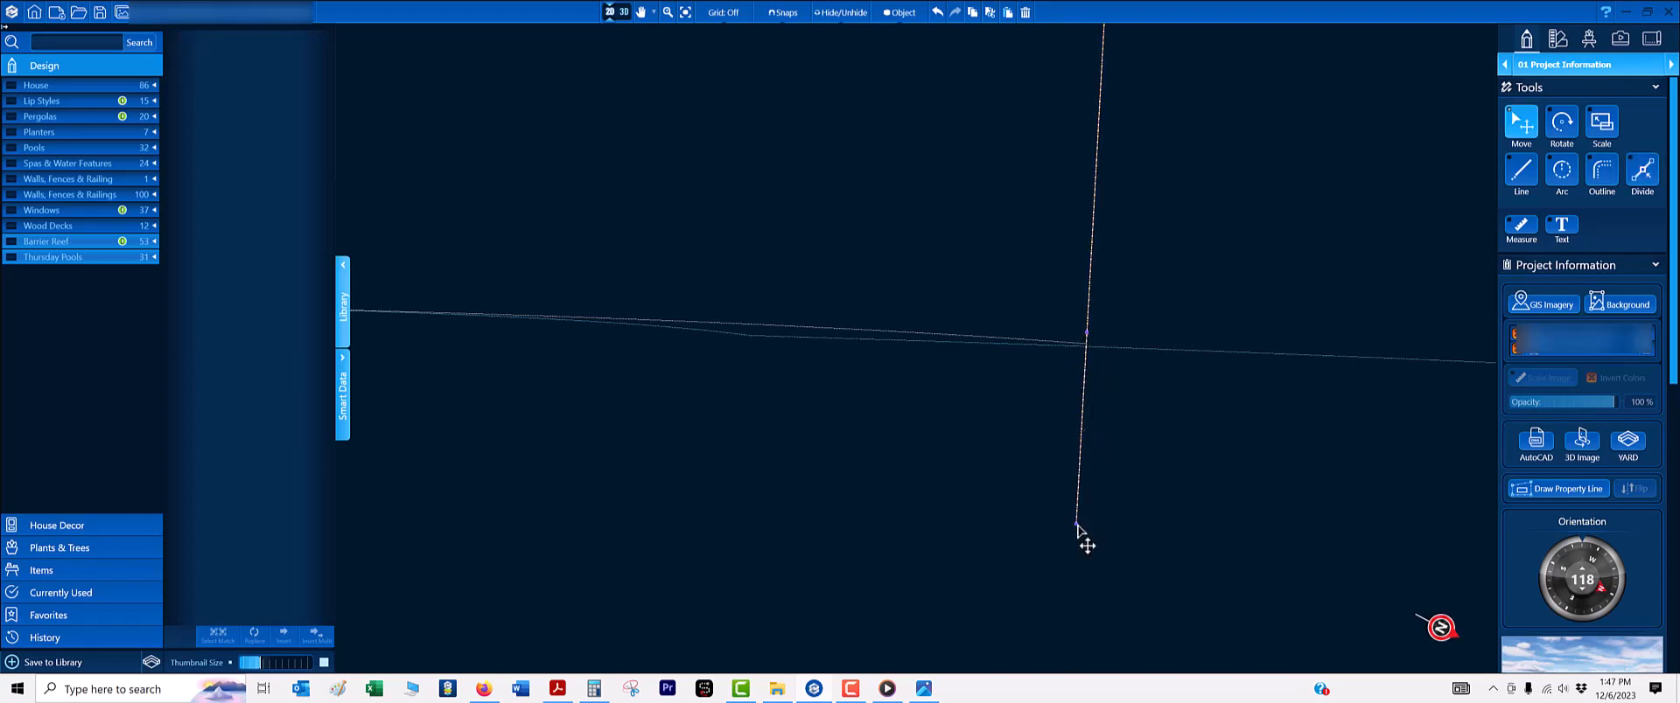
pyautogui.click(1076, 480)
pyautogui.moveTo(1083, 381); pyautogui.dragTo(1086, 350)
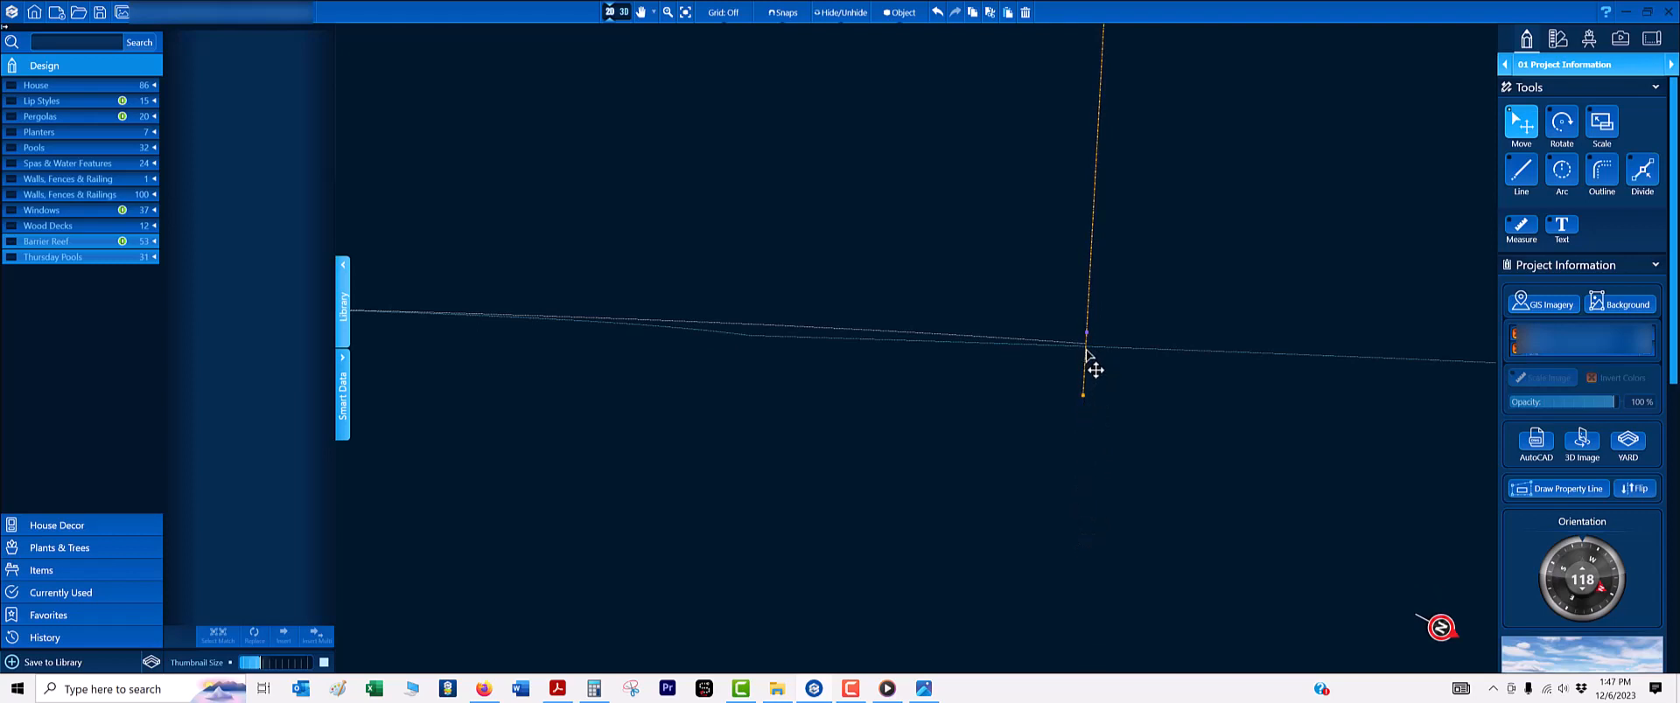
pyautogui.click(1121, 376)
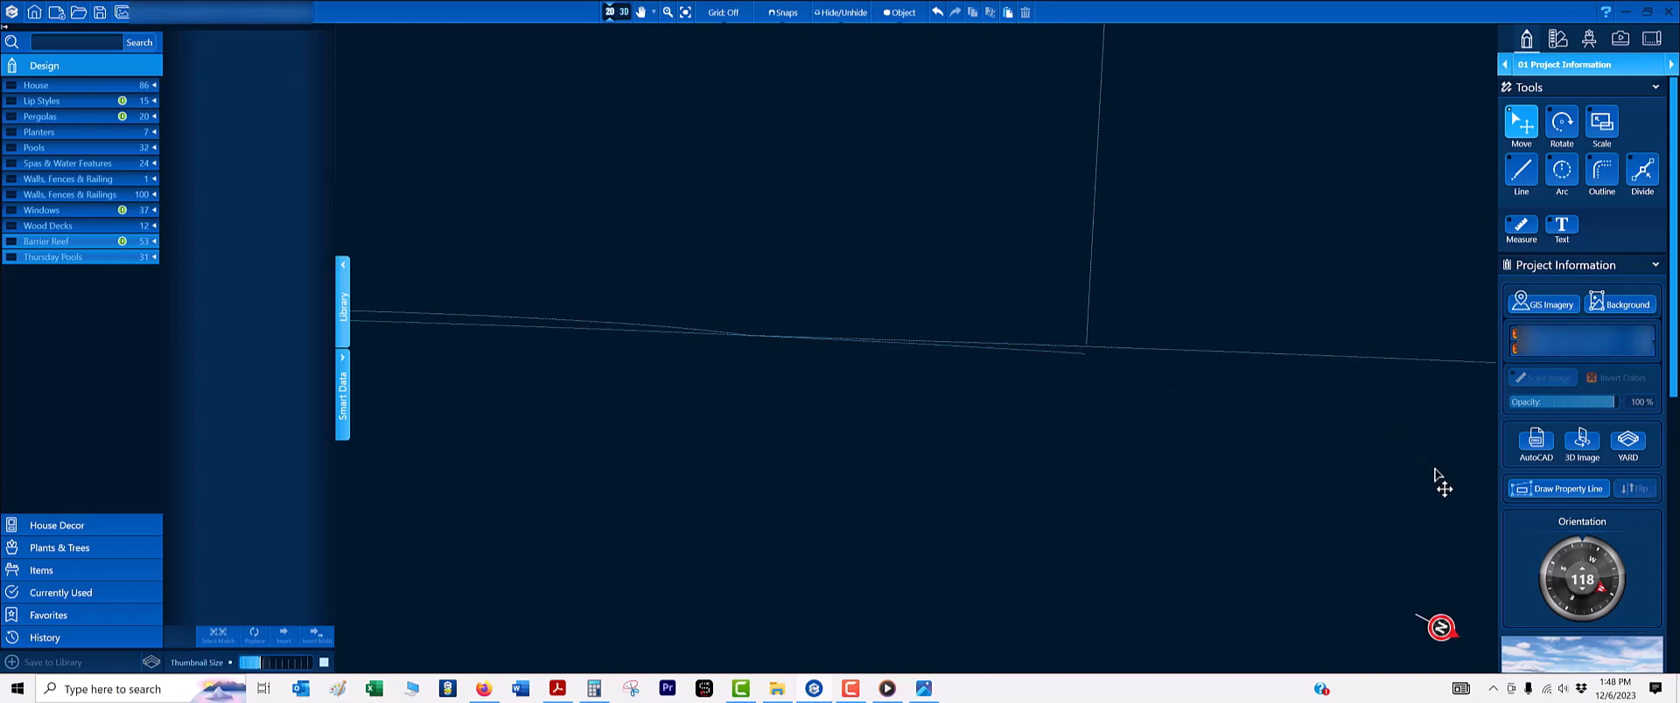
# - Examine the extended property outline and compare its front curve with the curb in the aerial background imagery
pyautogui.scroll(-3, 1085, 455)
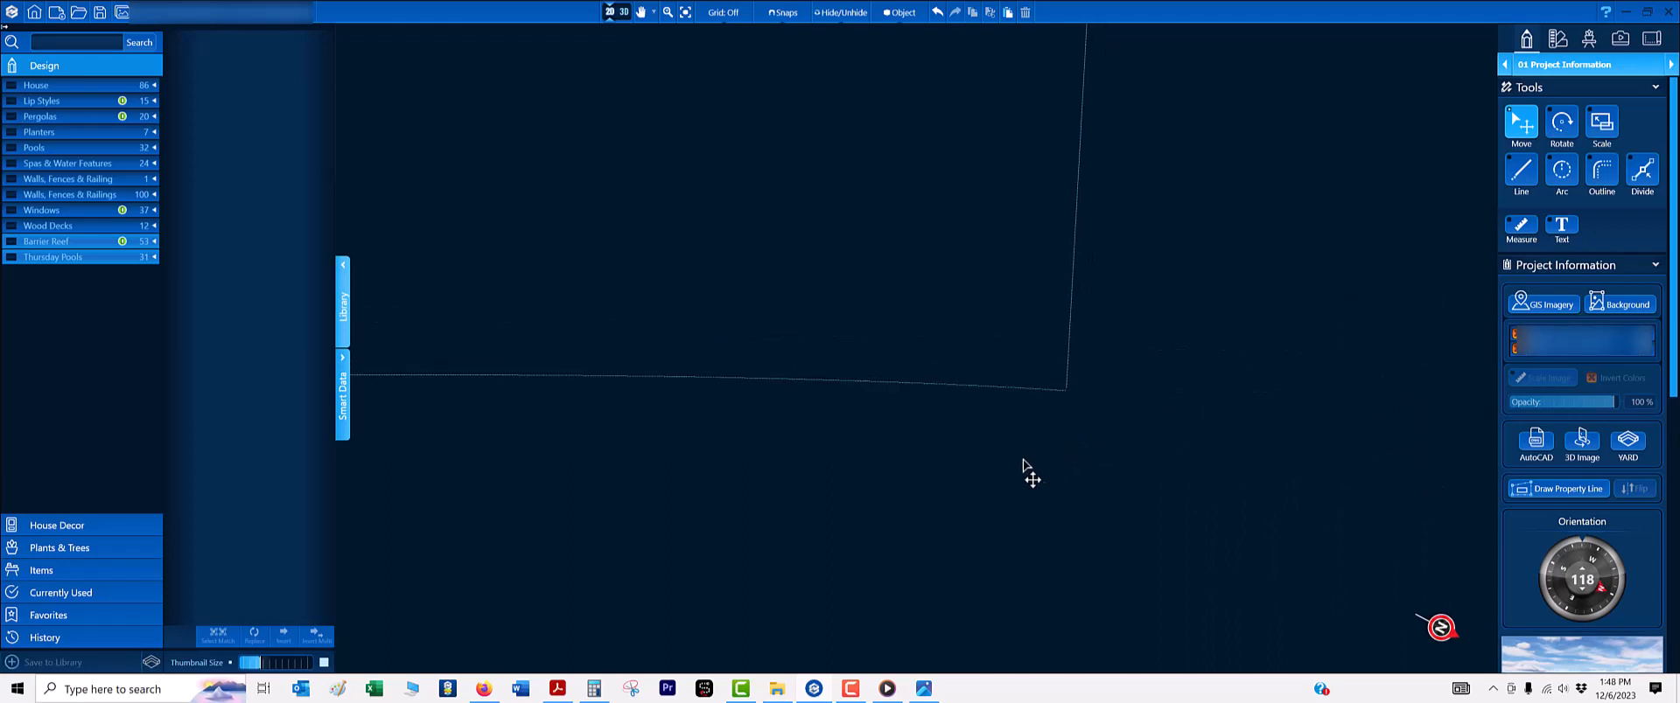
pyautogui.scroll(-5, 1023, 464)
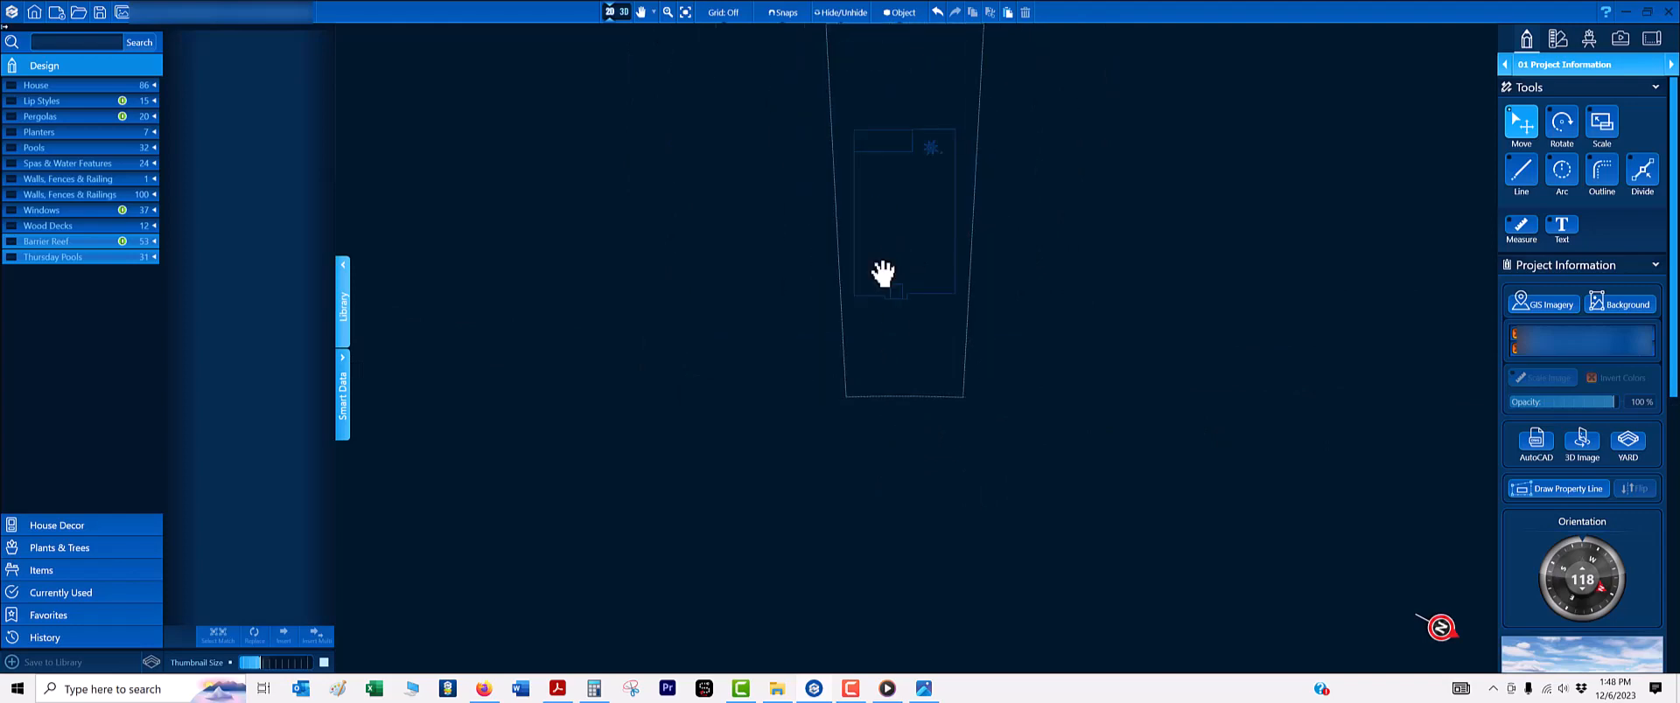
pyautogui.moveTo(883, 274); pyautogui.dragTo(829, 390, button='middle')
pyautogui.scroll(4, 783, 266)
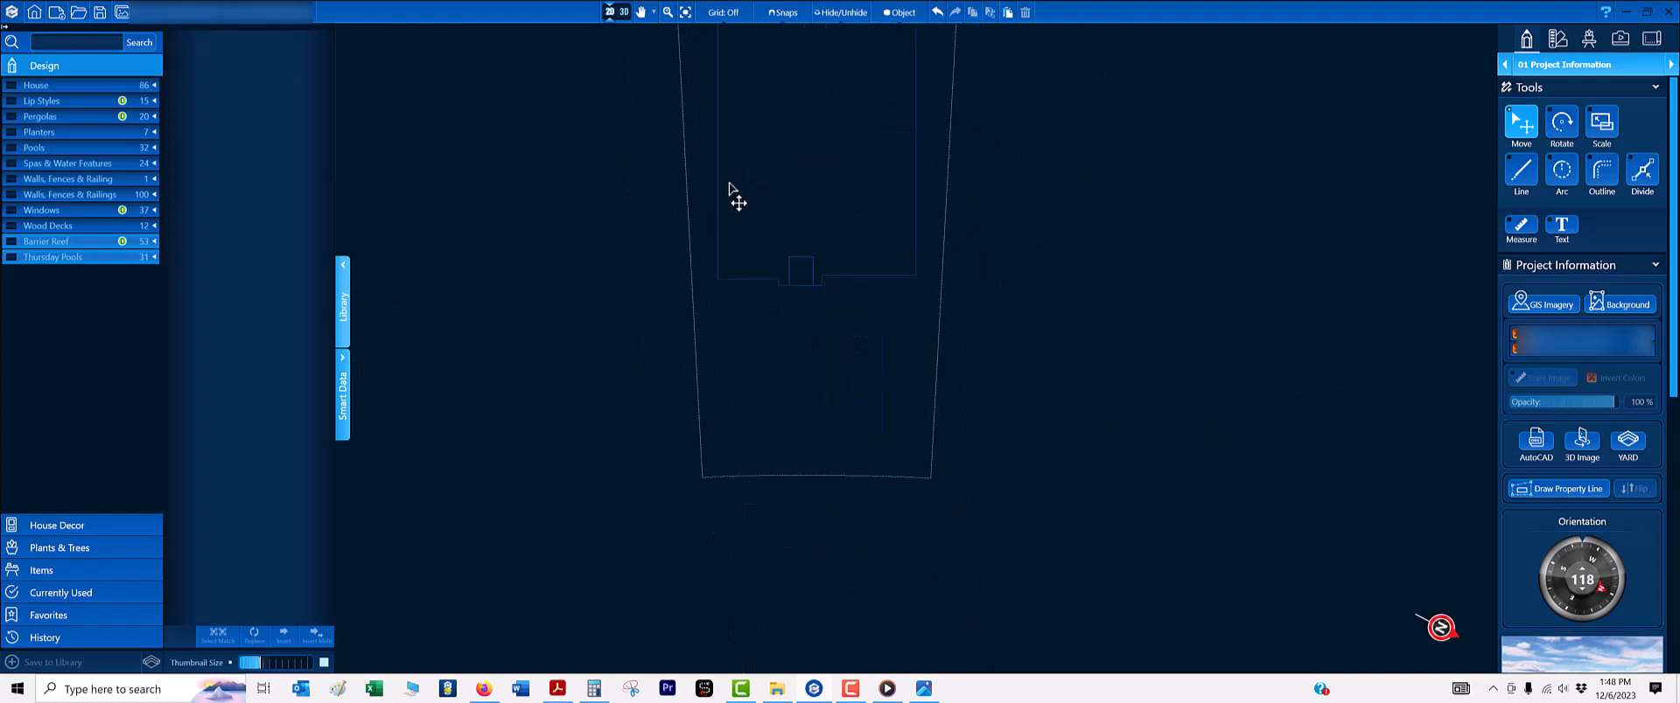
pyautogui.scroll(4, 748, 470)
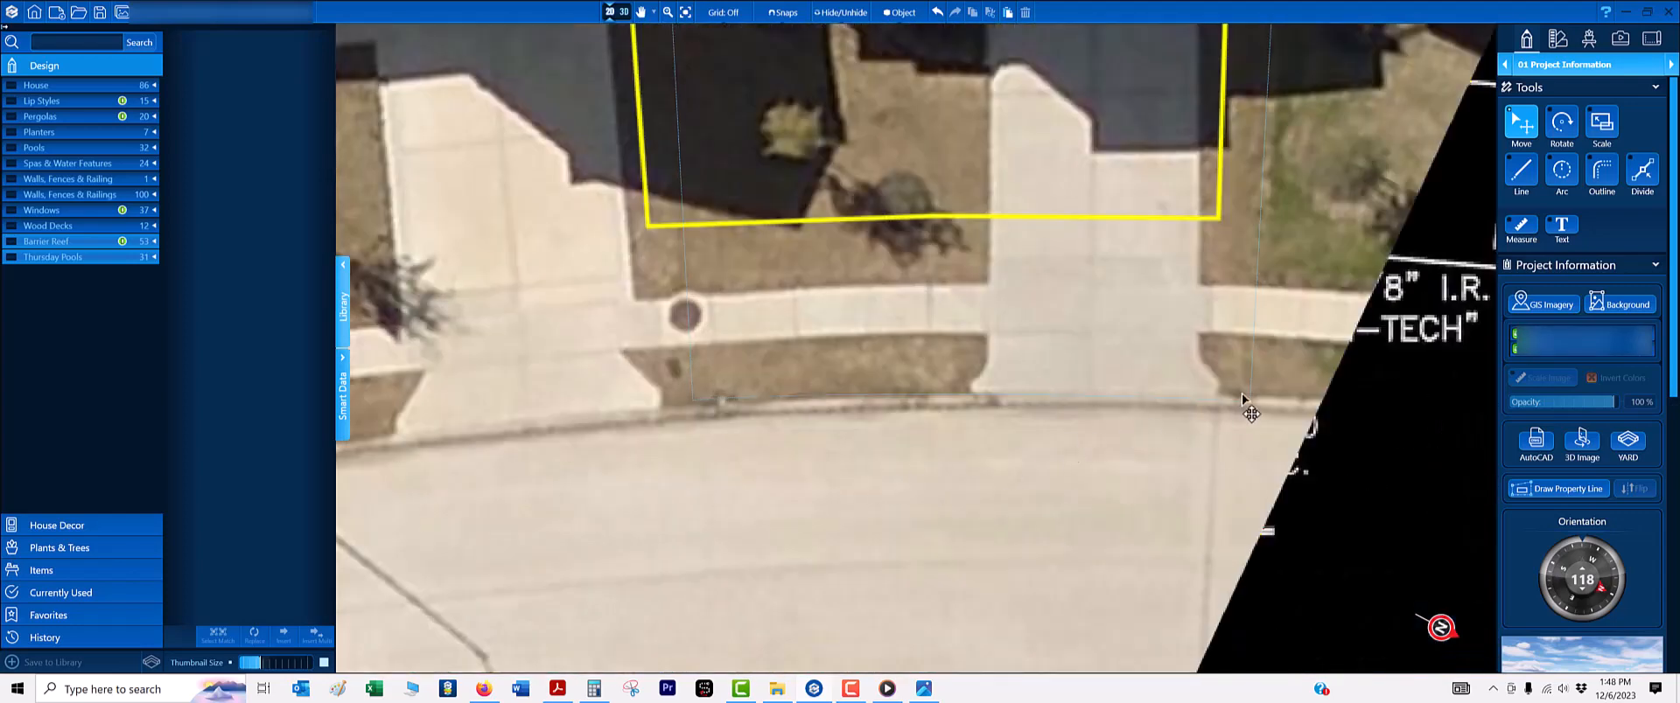
pyautogui.scroll(1, 1242, 411)
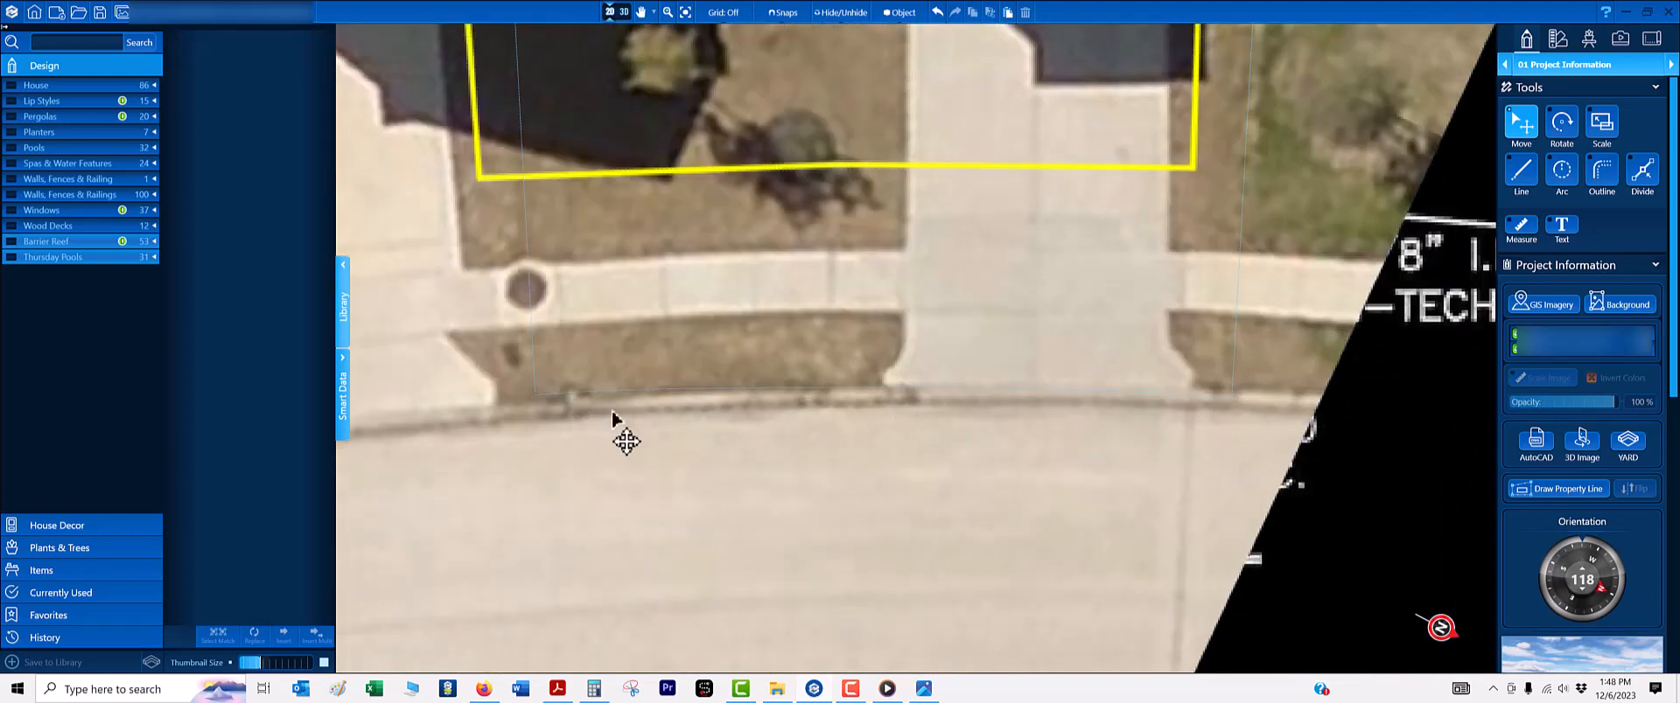
pyautogui.scroll(1, 604, 407)
pyautogui.click(638, 386)
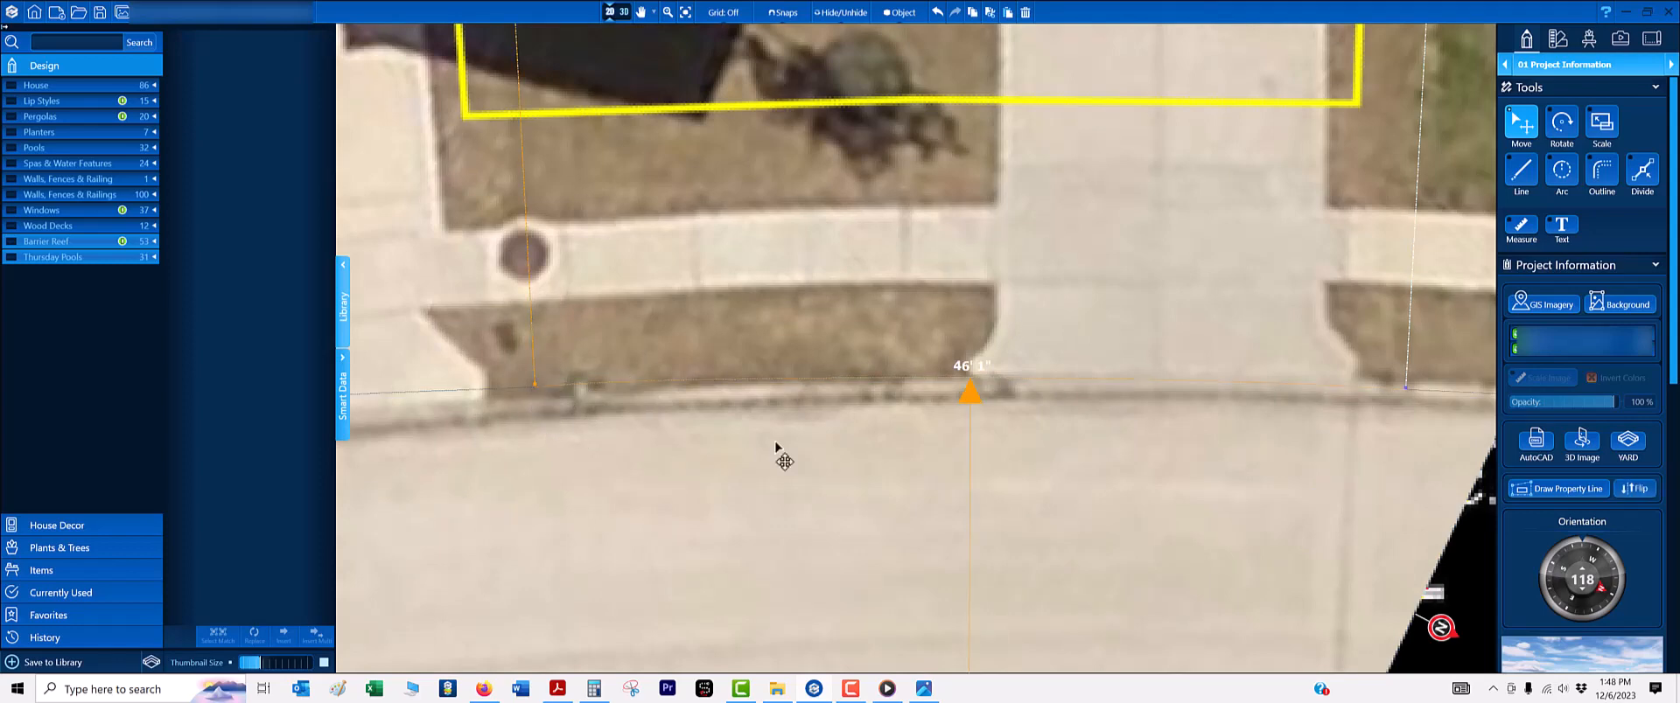
pyautogui.scroll(-2, 963, 487)
pyautogui.scroll(-2, 971, 479)
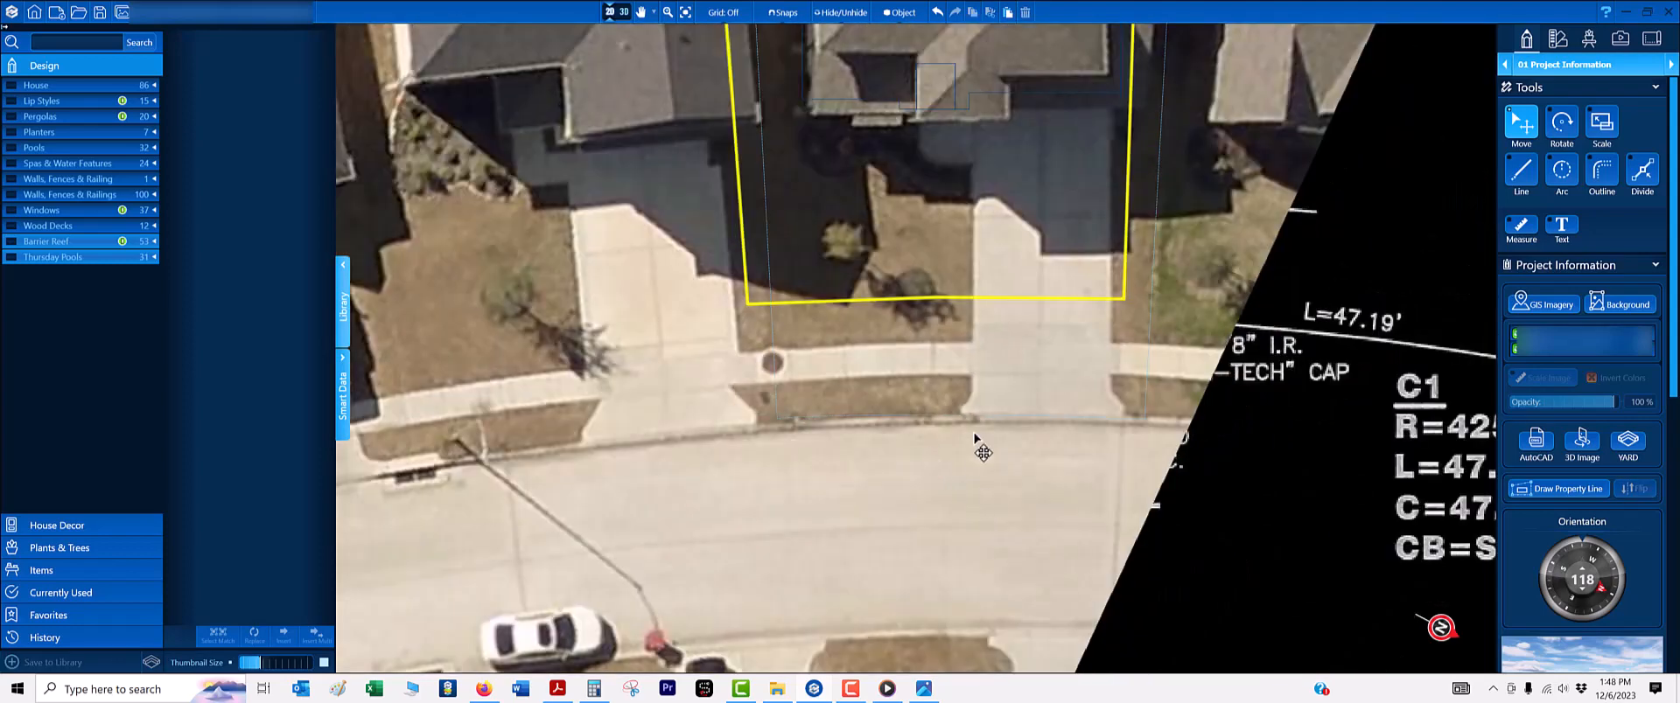
# - Outline a hardscape curb strip 1' wide and about 46' long along the front curve between the two side property lines
pyautogui.click(1592, 68)
pyautogui.click(1614, 180)
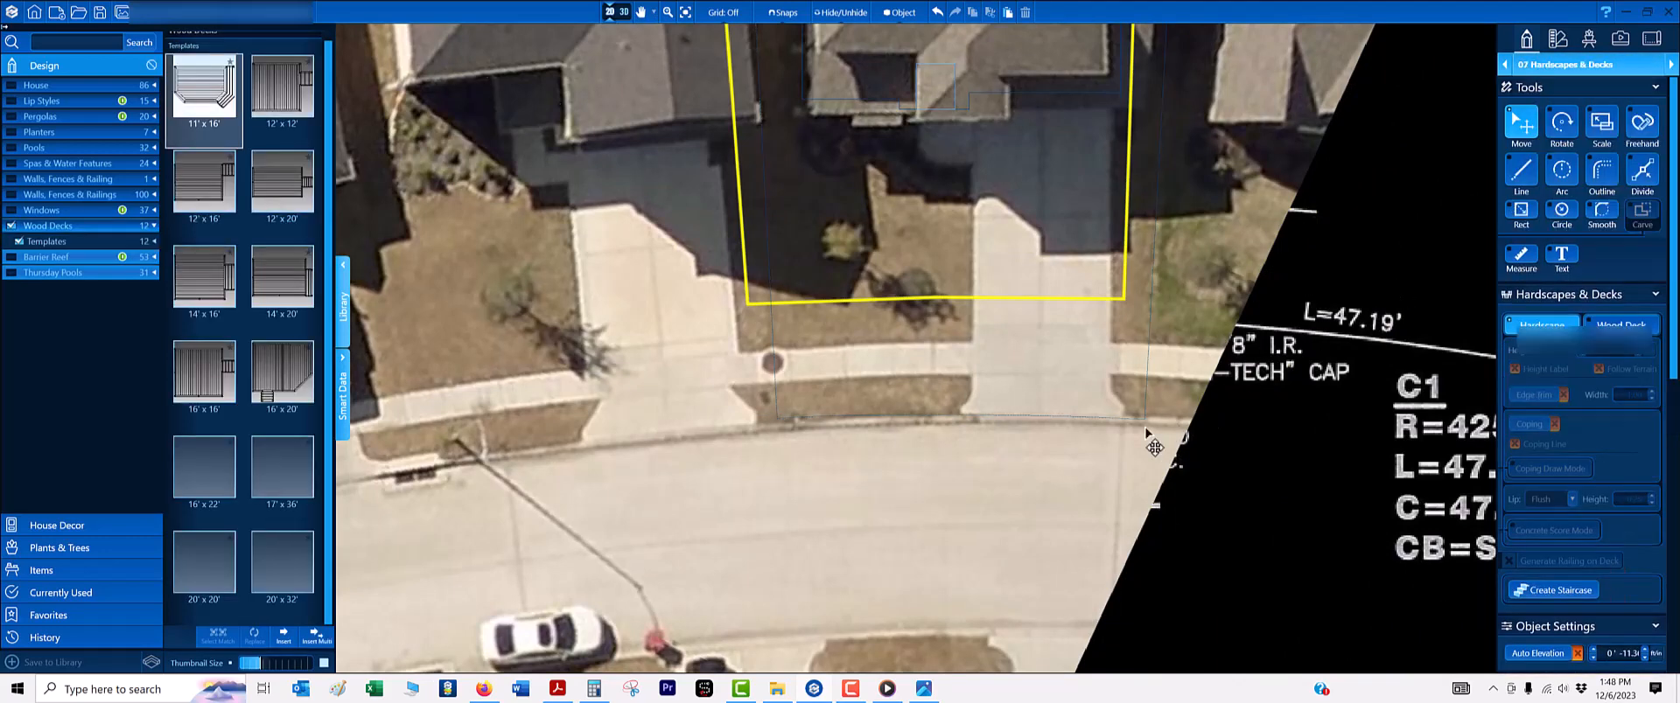
pyautogui.scroll(3, 1006, 424)
pyautogui.scroll(3, 1006, 428)
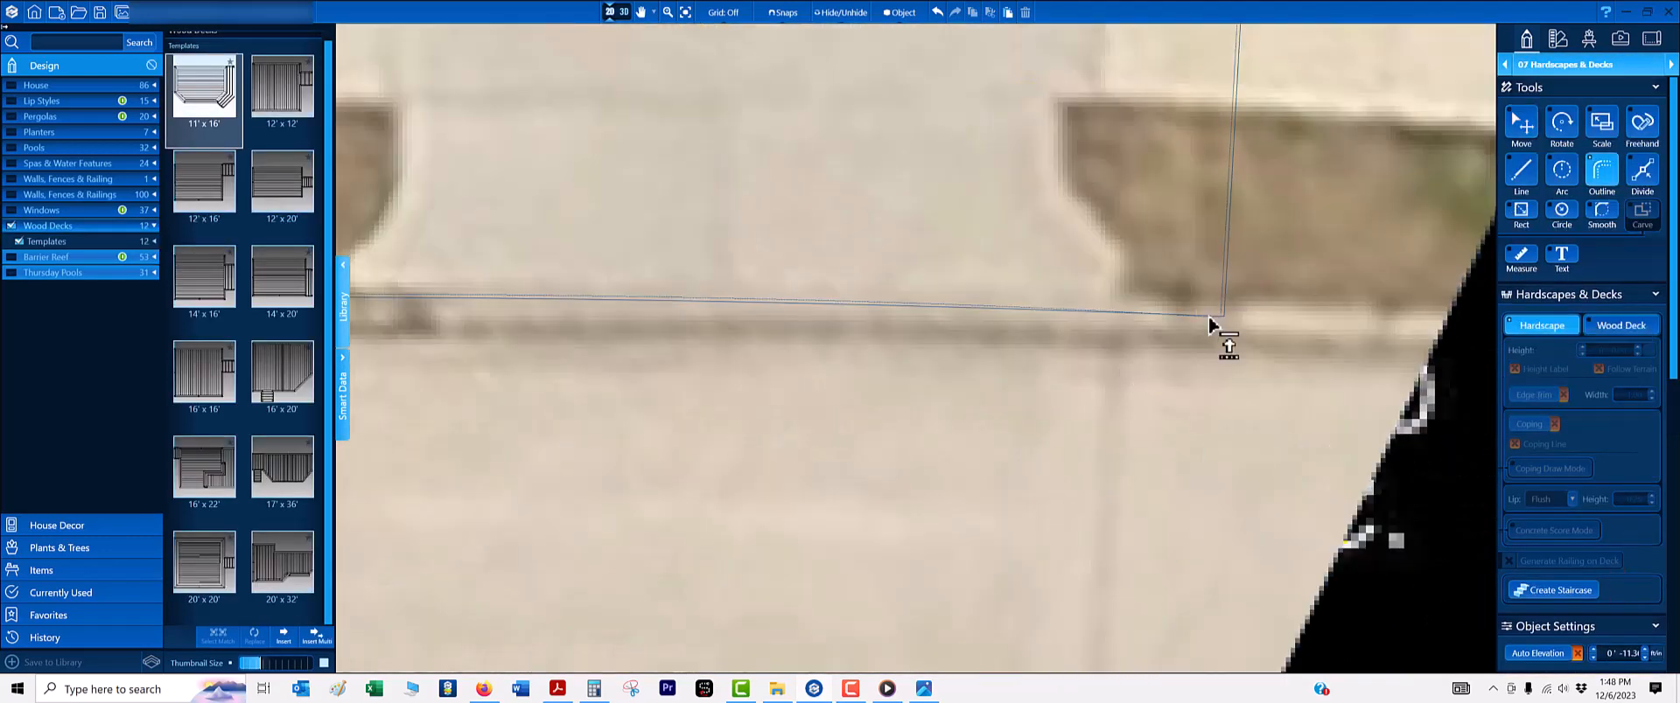
pyautogui.moveTo(1207, 322); pyautogui.dragTo(1193, 307)
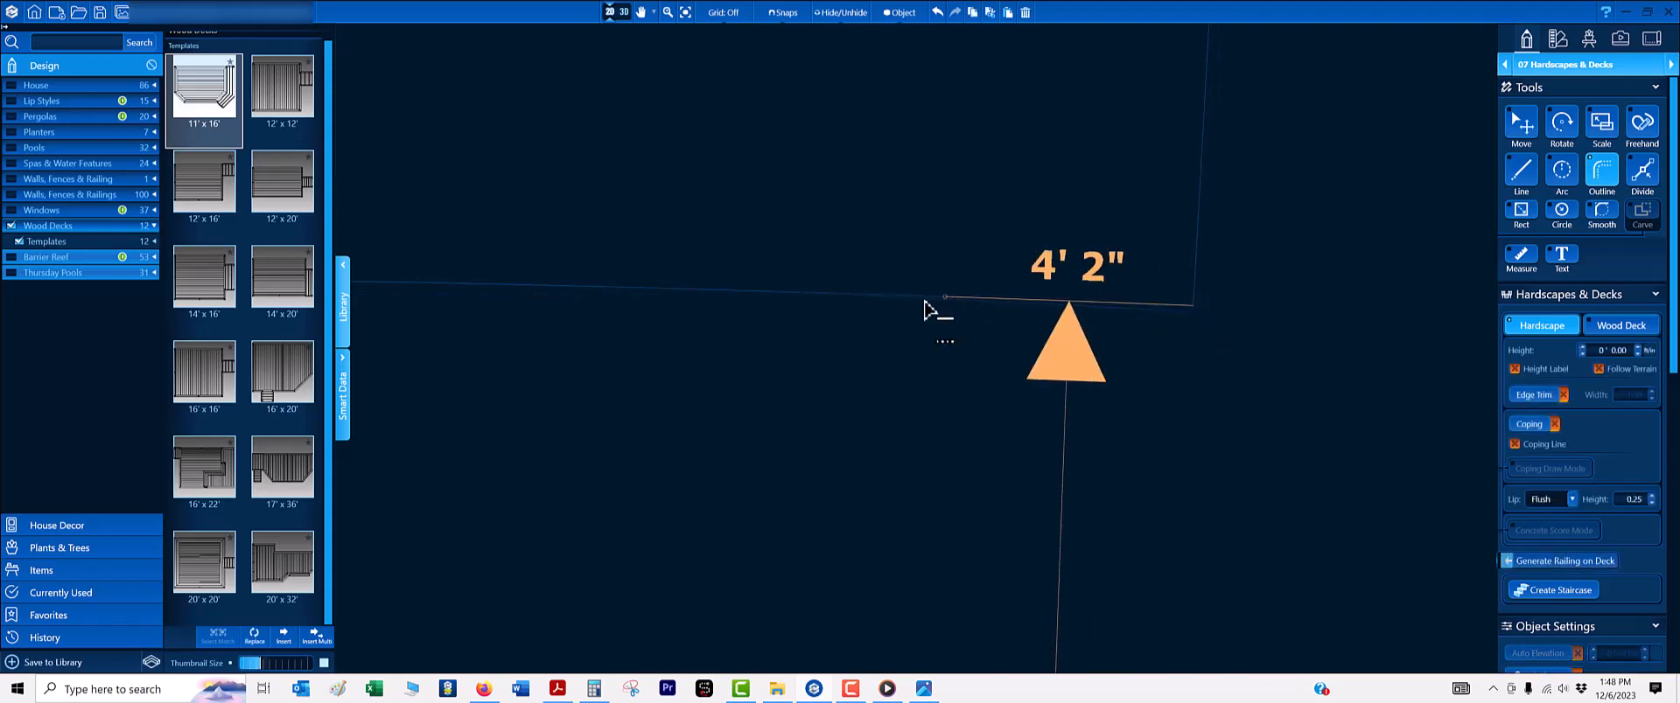
pyautogui.scroll(-4, 866, 311)
pyautogui.moveTo(770, 315); pyautogui.dragTo(1474, 271, button='middle')
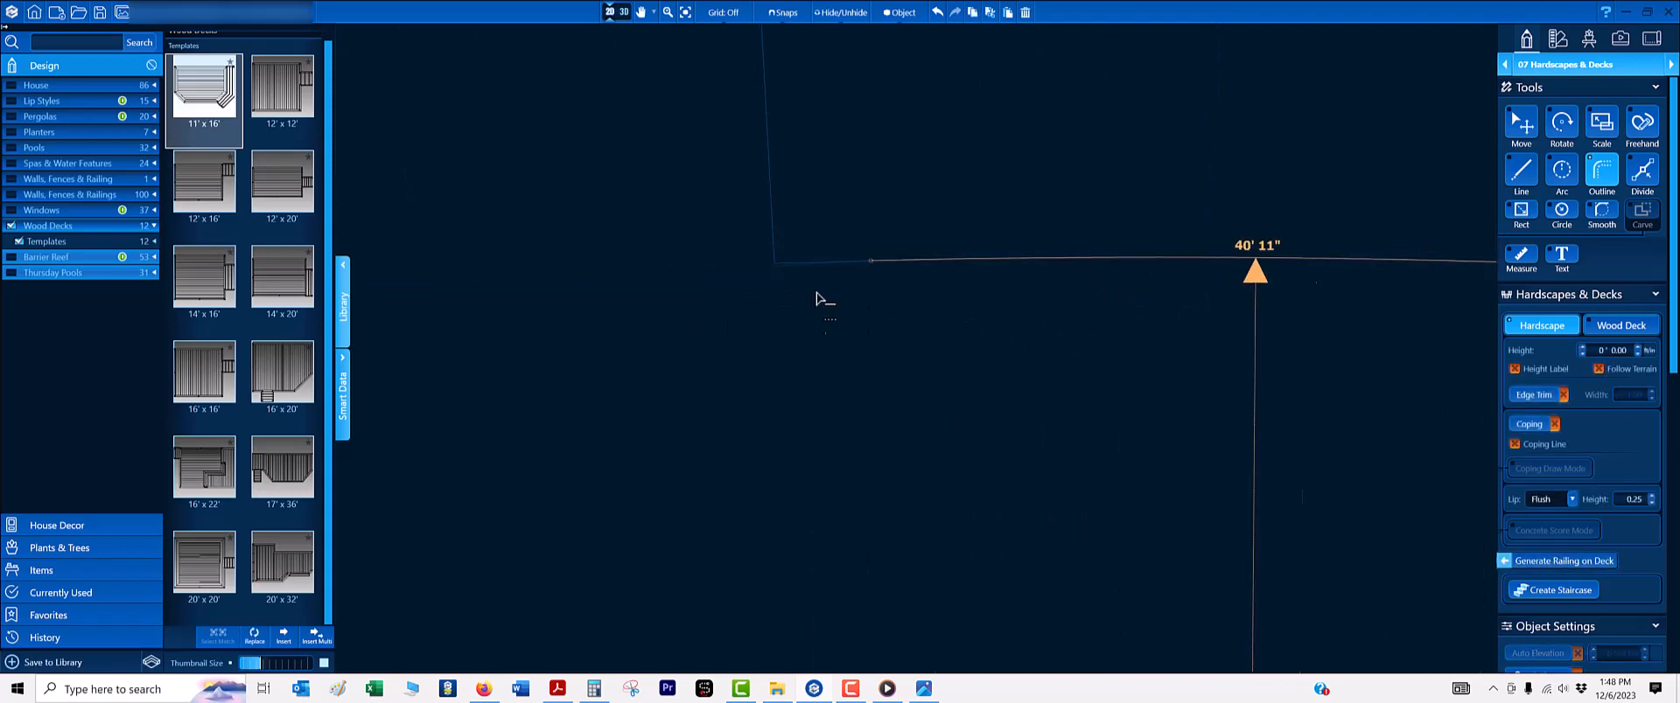
pyautogui.click(773, 273)
pyautogui.scroll(3, 798, 277)
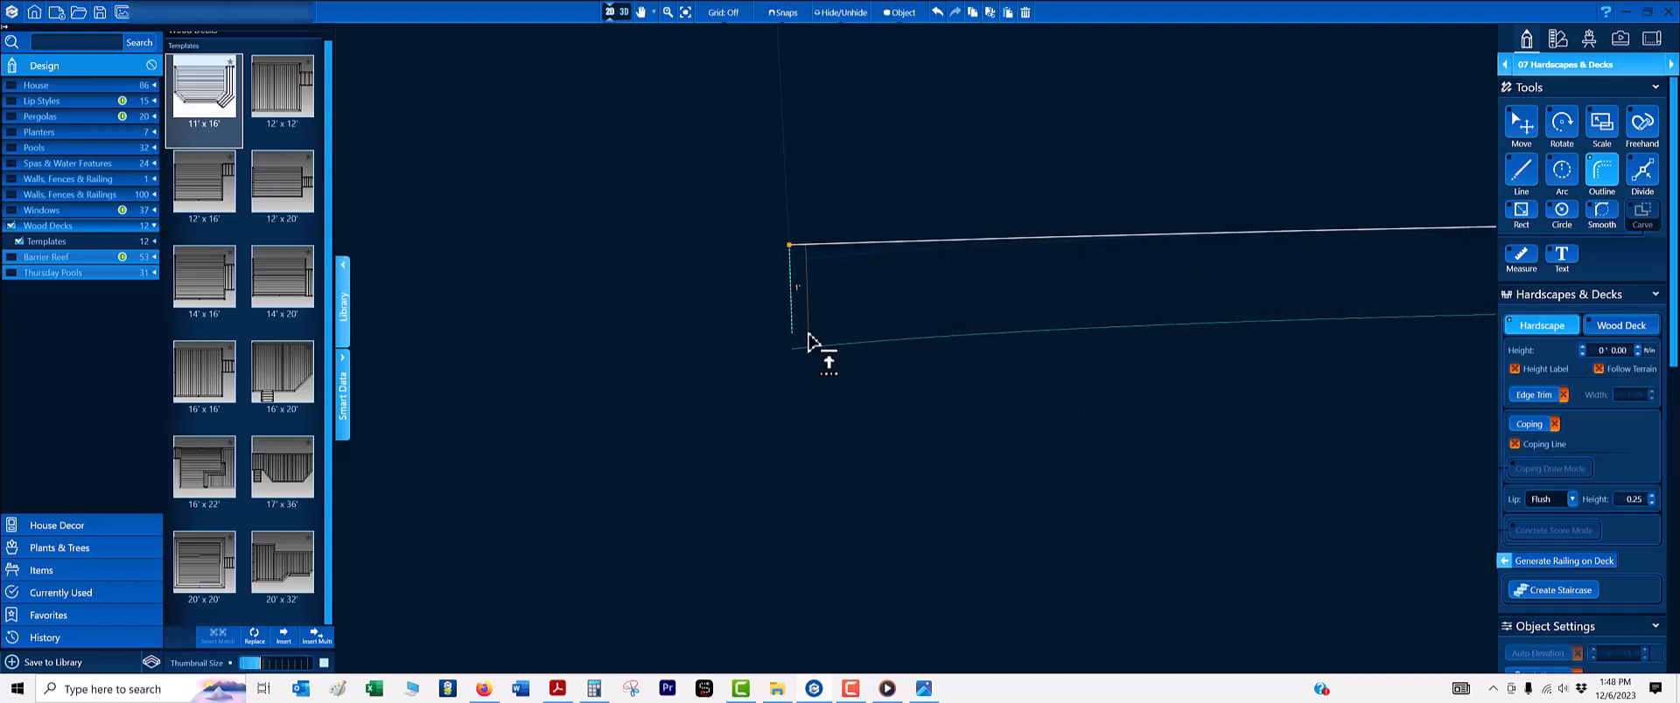
pyautogui.click(807, 341)
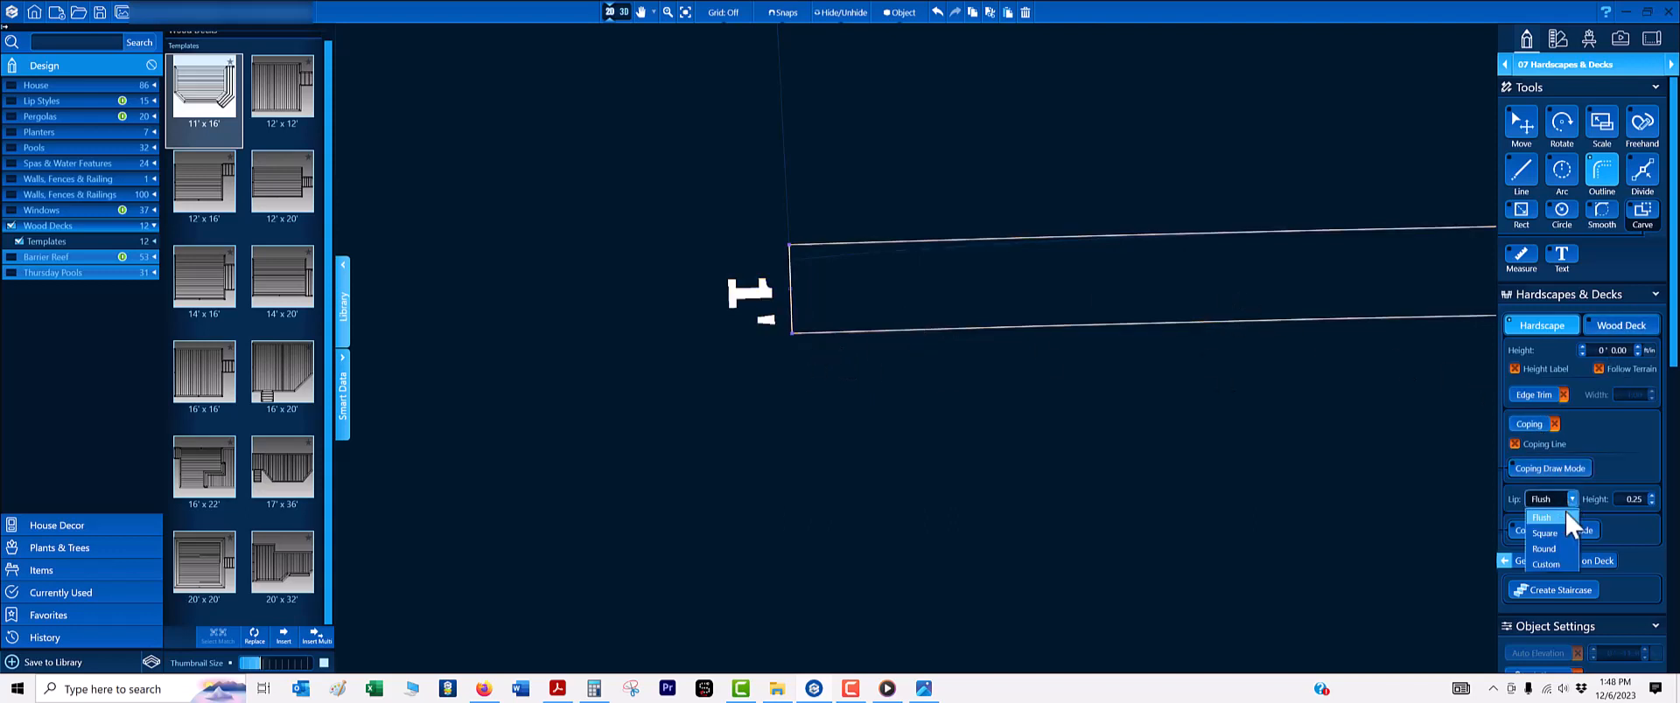
# - Give the curb strip a round lip with a height of 4.00 and make it follow the terrain
pyautogui.click(1558, 544)
pyautogui.click(1632, 498)
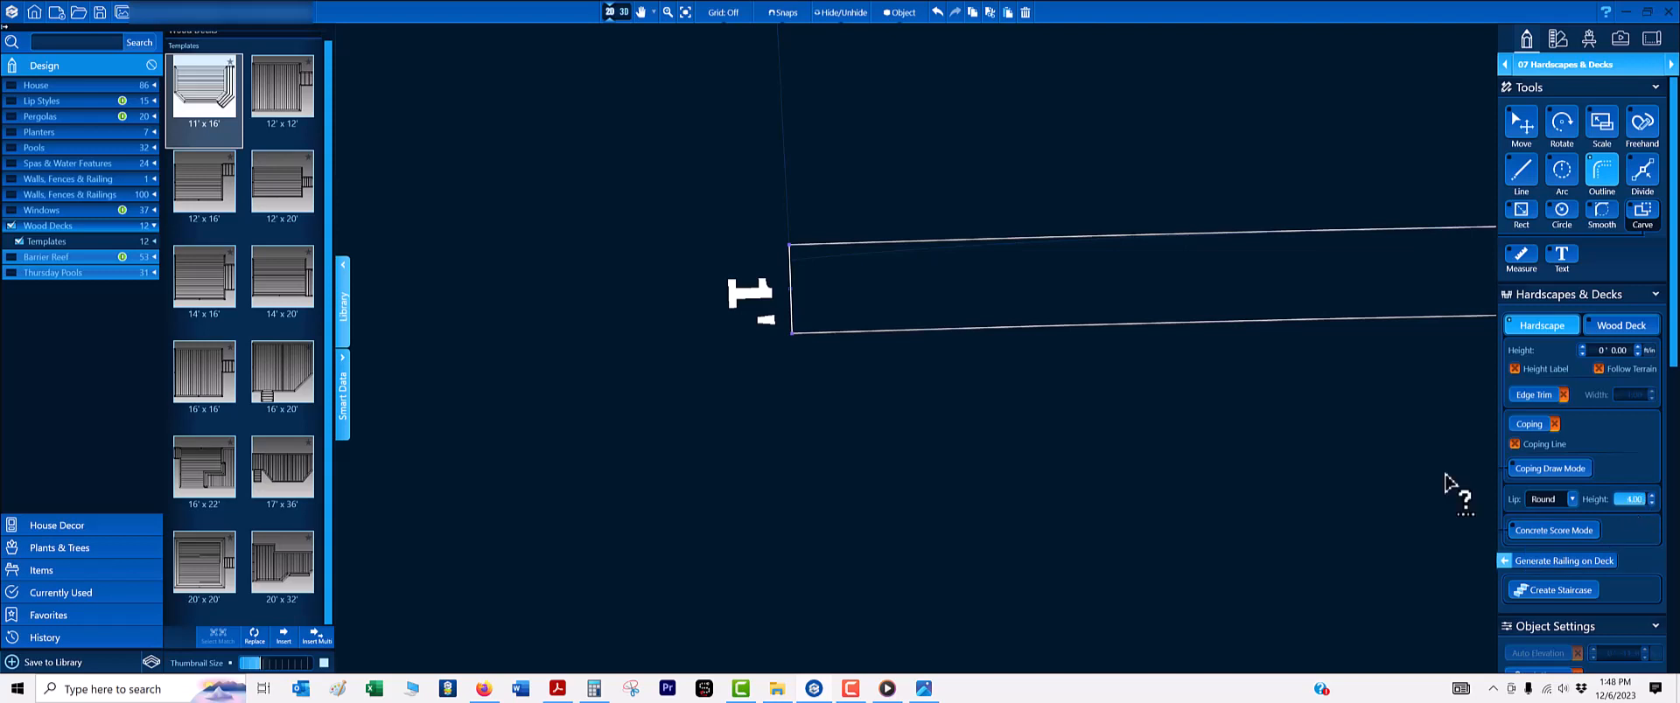
pyautogui.scroll(-2, 857, 362)
pyautogui.moveTo(884, 382); pyautogui.dragTo(492, 262, button='middle')
pyautogui.scroll(-4, 780, 281)
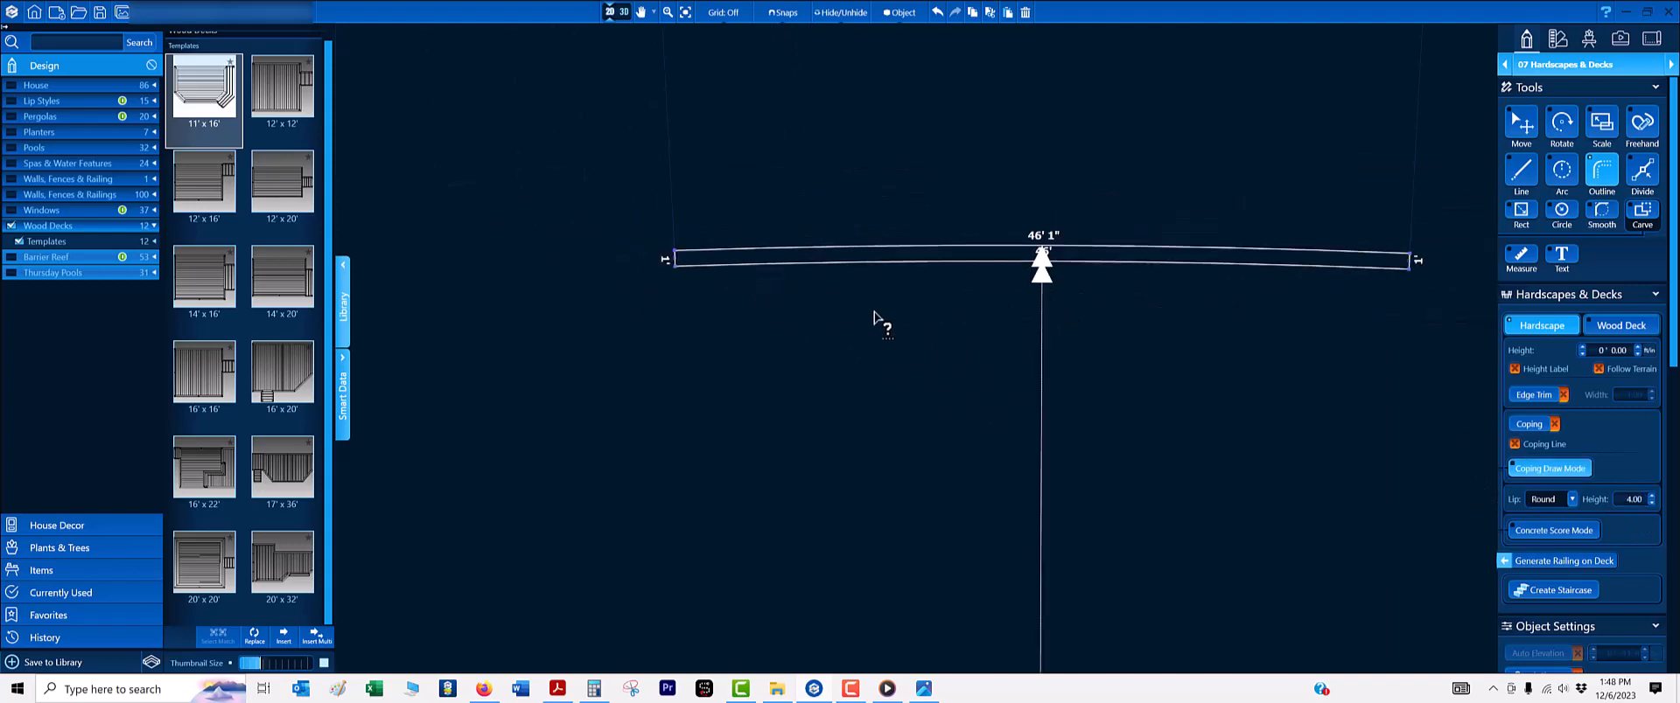
pyautogui.moveTo(873, 318); pyautogui.dragTo(706, 253, button='middle')
pyautogui.scroll(3, 604, 231)
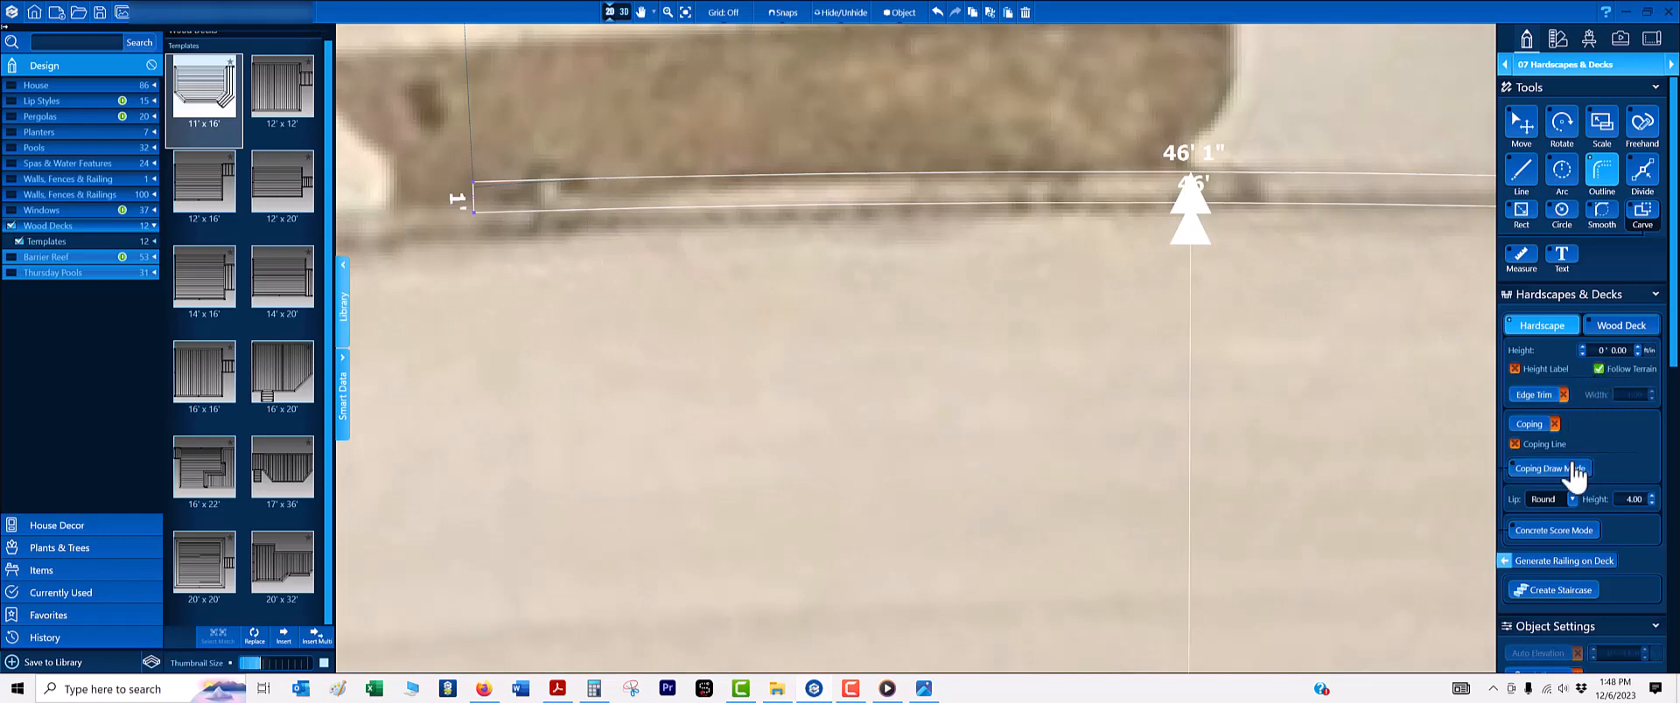
# - Outline the street section from the curb strip's outer edge to the opposite curb, about 25' deep, and set its height to -4.00 inches
pyautogui.scroll(-2, 801, 354)
pyautogui.moveTo(612, 313); pyautogui.dragTo(628, 293, button='middle')
pyautogui.scroll(3, 682, 271)
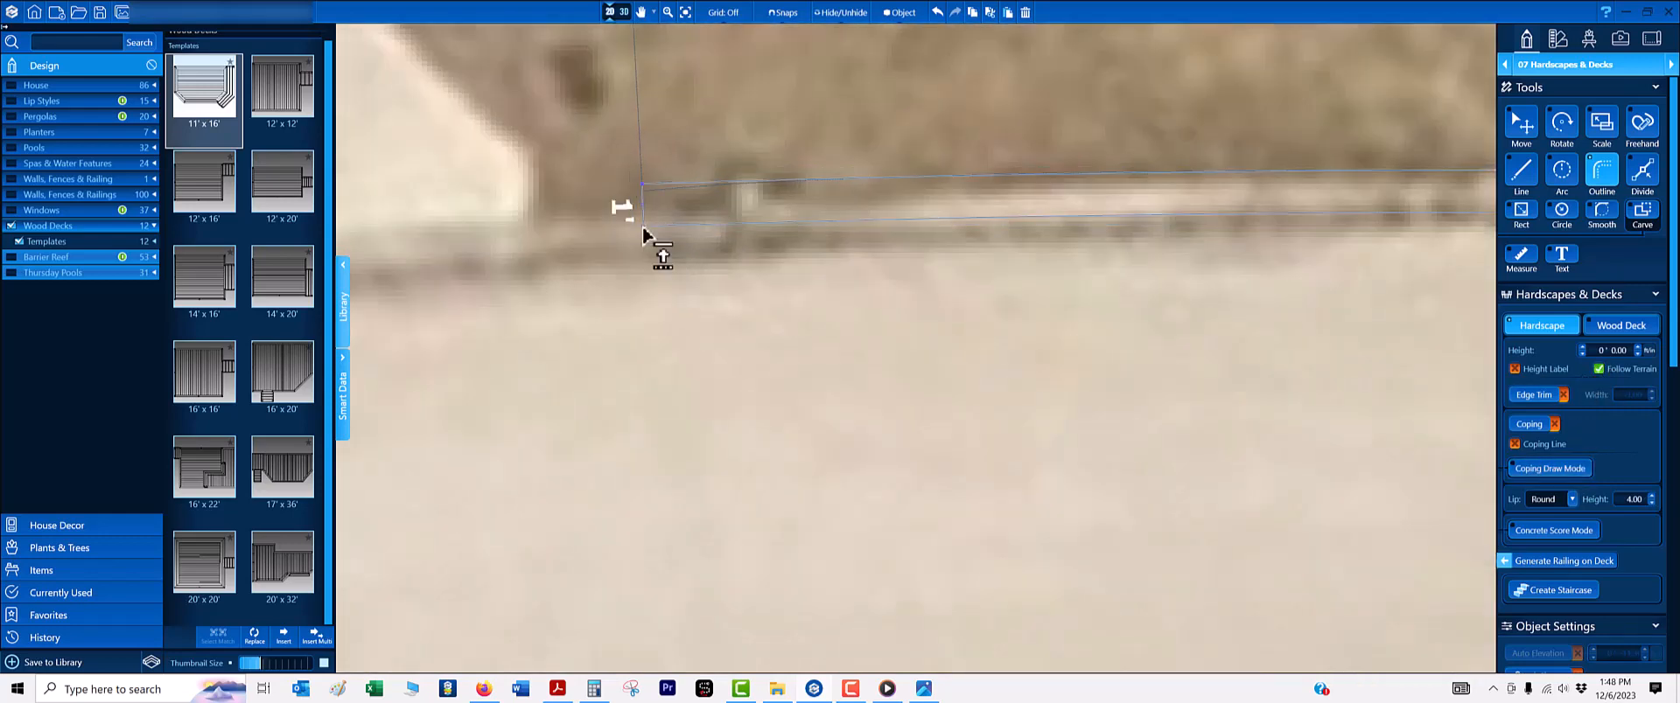
pyautogui.click(643, 227)
pyautogui.scroll(-5, 948, 266)
pyautogui.moveTo(956, 279); pyautogui.dragTo(649, 270, button='middle')
pyautogui.click(1155, 280)
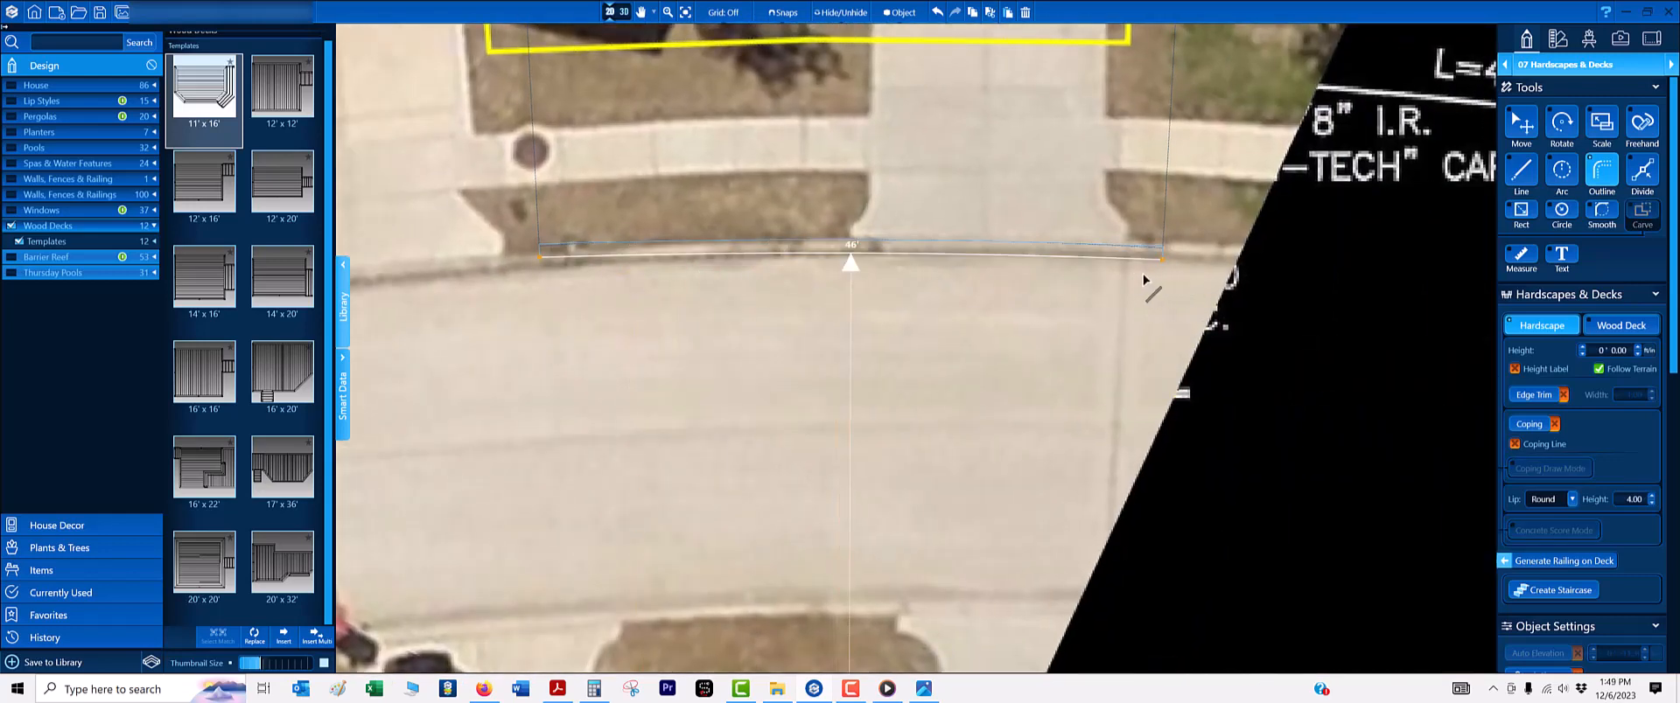
pyautogui.moveTo(1099, 417); pyautogui.dragTo(1028, 138, button='middle')
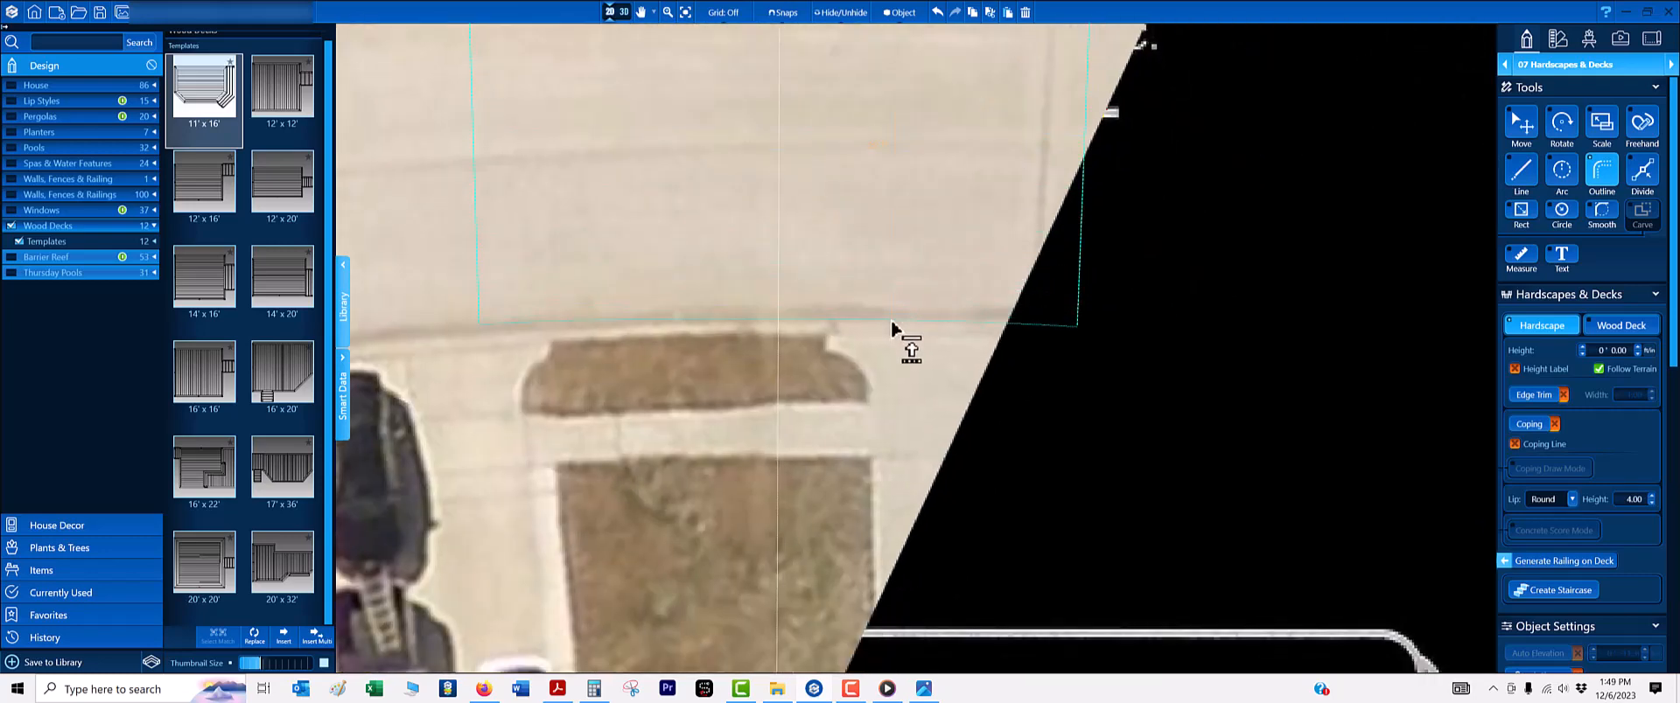
pyautogui.click(892, 327)
pyautogui.scroll(-3, 901, 325)
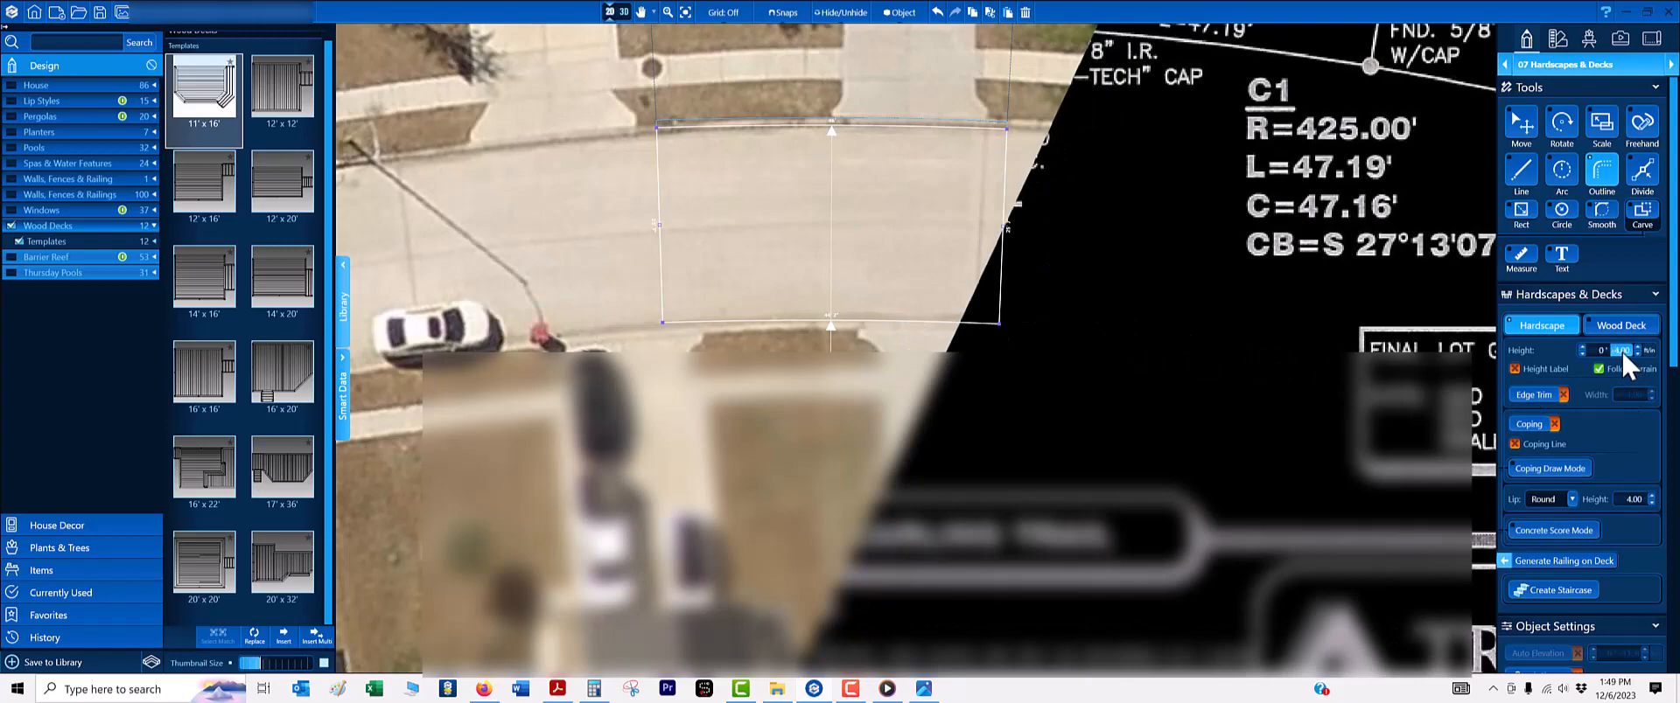
pyautogui.scroll(-4, 1076, 217)
pyautogui.press('Escape')
# - Examine the new curb and street section against the whole lot, the survey plan and the aerial background imagery
pyautogui.scroll(-2, 1072, 219)
pyautogui.moveTo(1007, 140); pyautogui.dragTo(972, 261, button='middle')
pyautogui.scroll(3, 938, 250)
pyautogui.scroll(1, 938, 248)
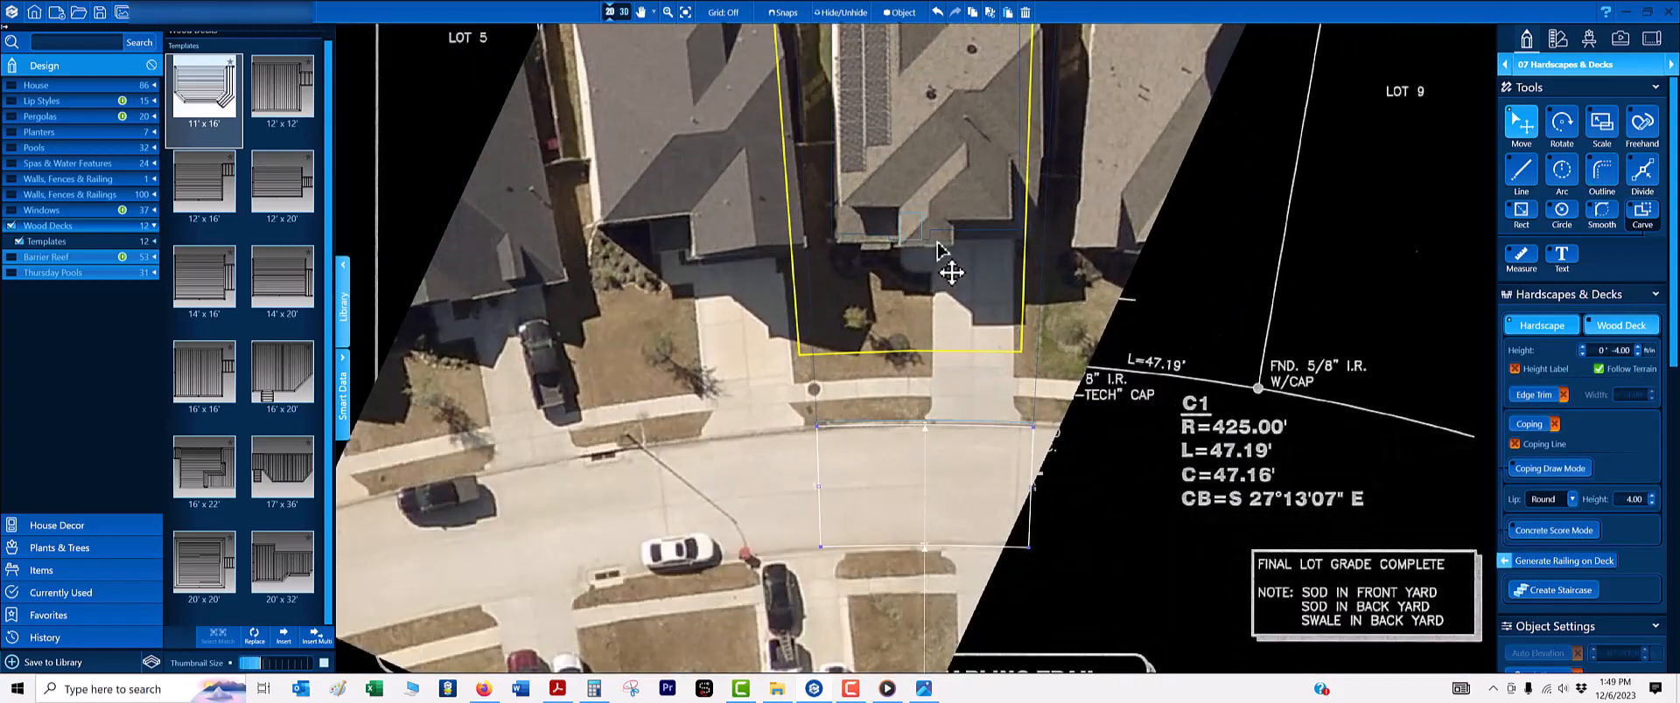
pyautogui.scroll(3, 938, 250)
pyautogui.scroll(-5, 944, 263)
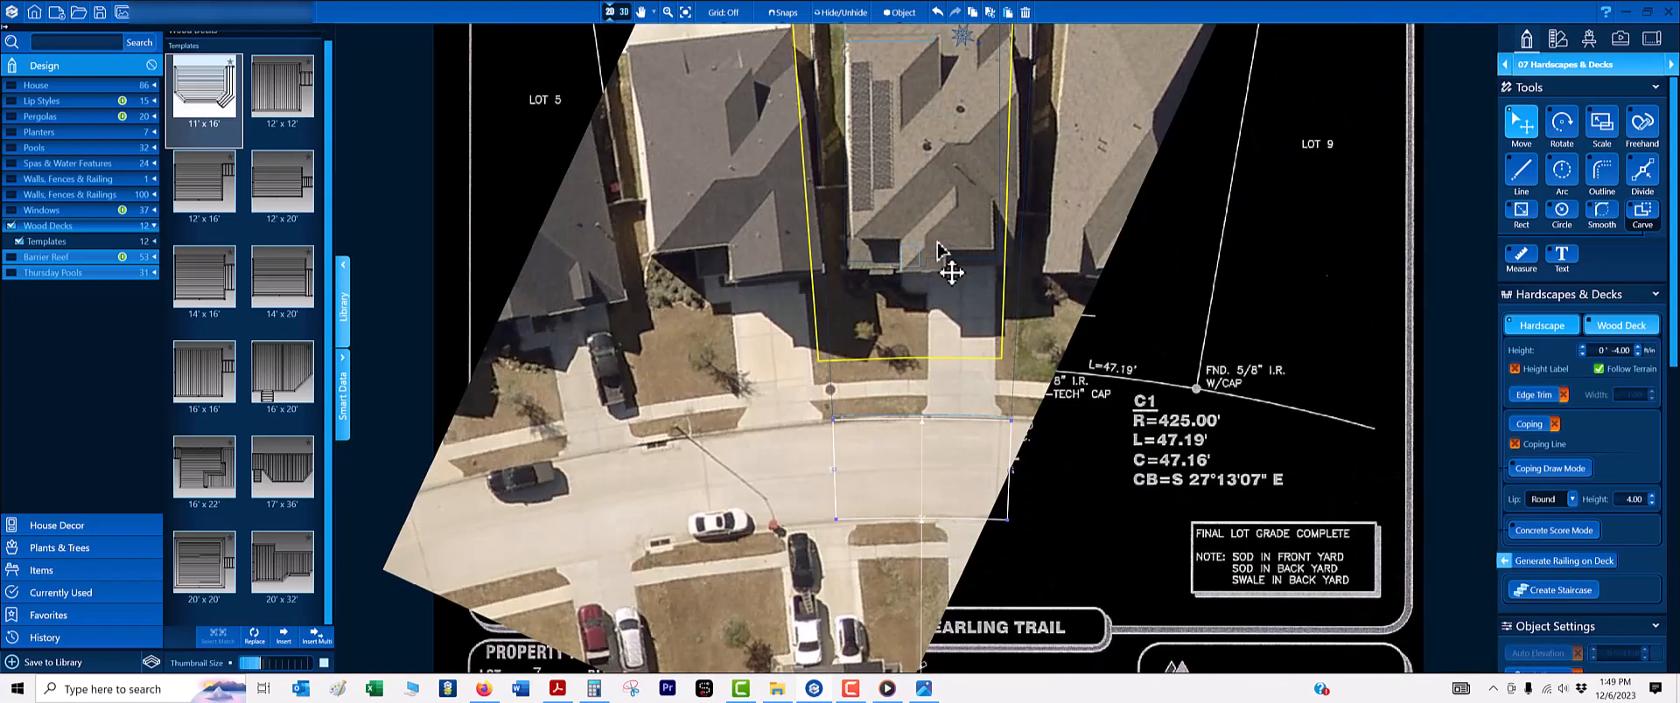
pyautogui.scroll(3, 956, 263)
pyautogui.moveTo(956, 262); pyautogui.dragTo(814, 360, button='middle')
pyautogui.scroll(-4, 829, 336)
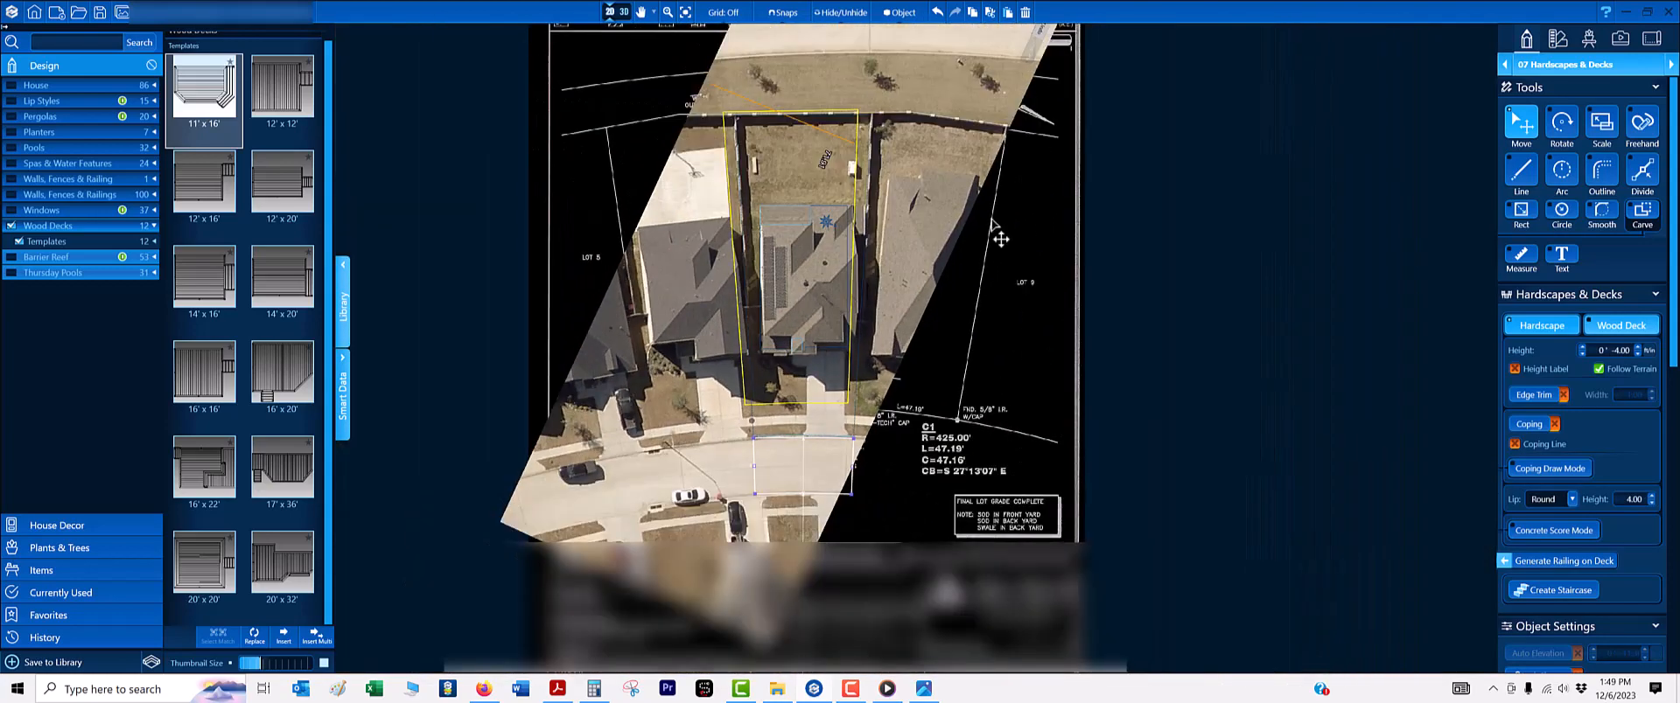
pyautogui.scroll(3, 730, 186)
pyautogui.scroll(2, 729, 189)
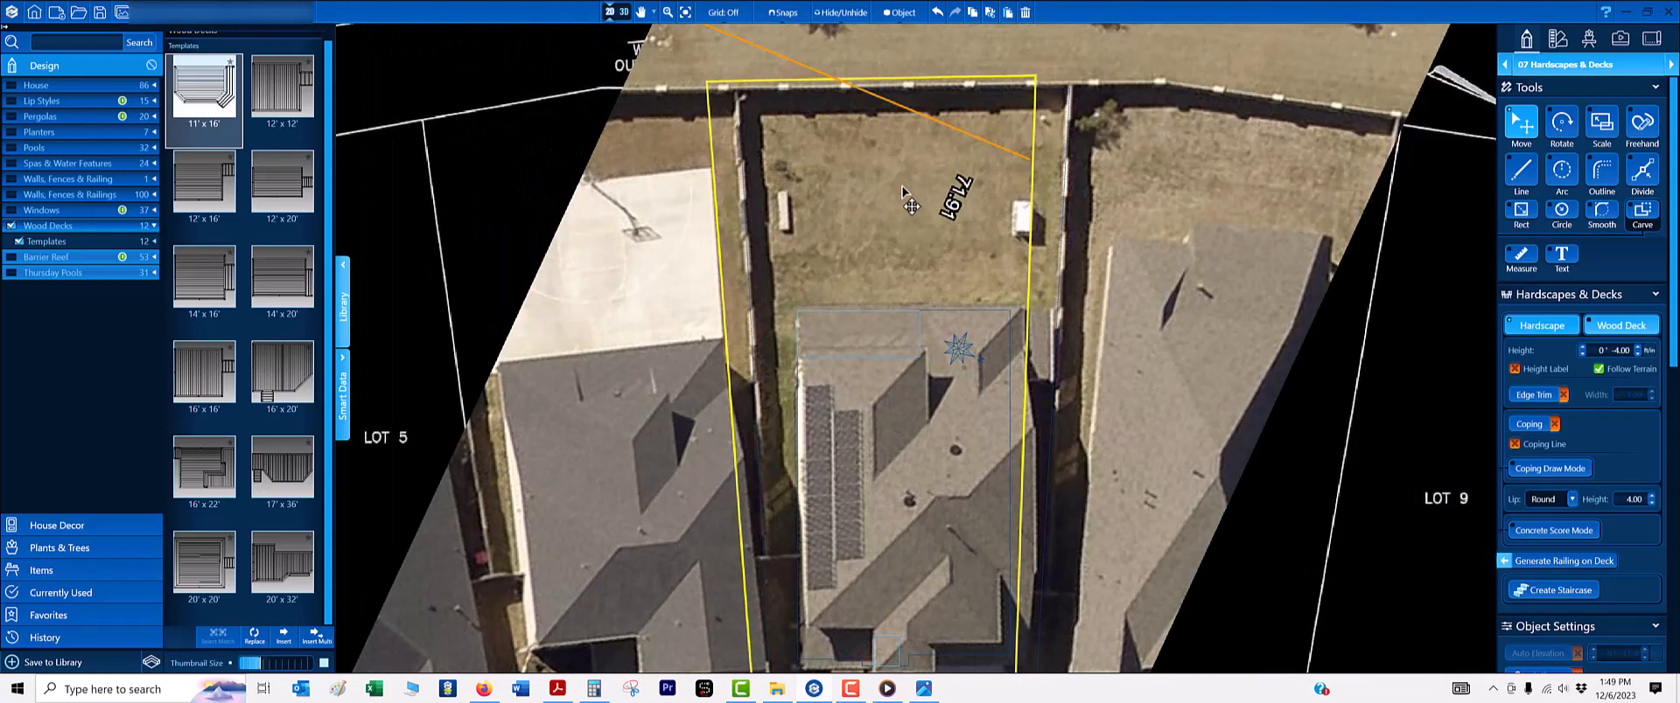
pyautogui.moveTo(929, 497); pyautogui.dragTo(774, 89, button='middle')
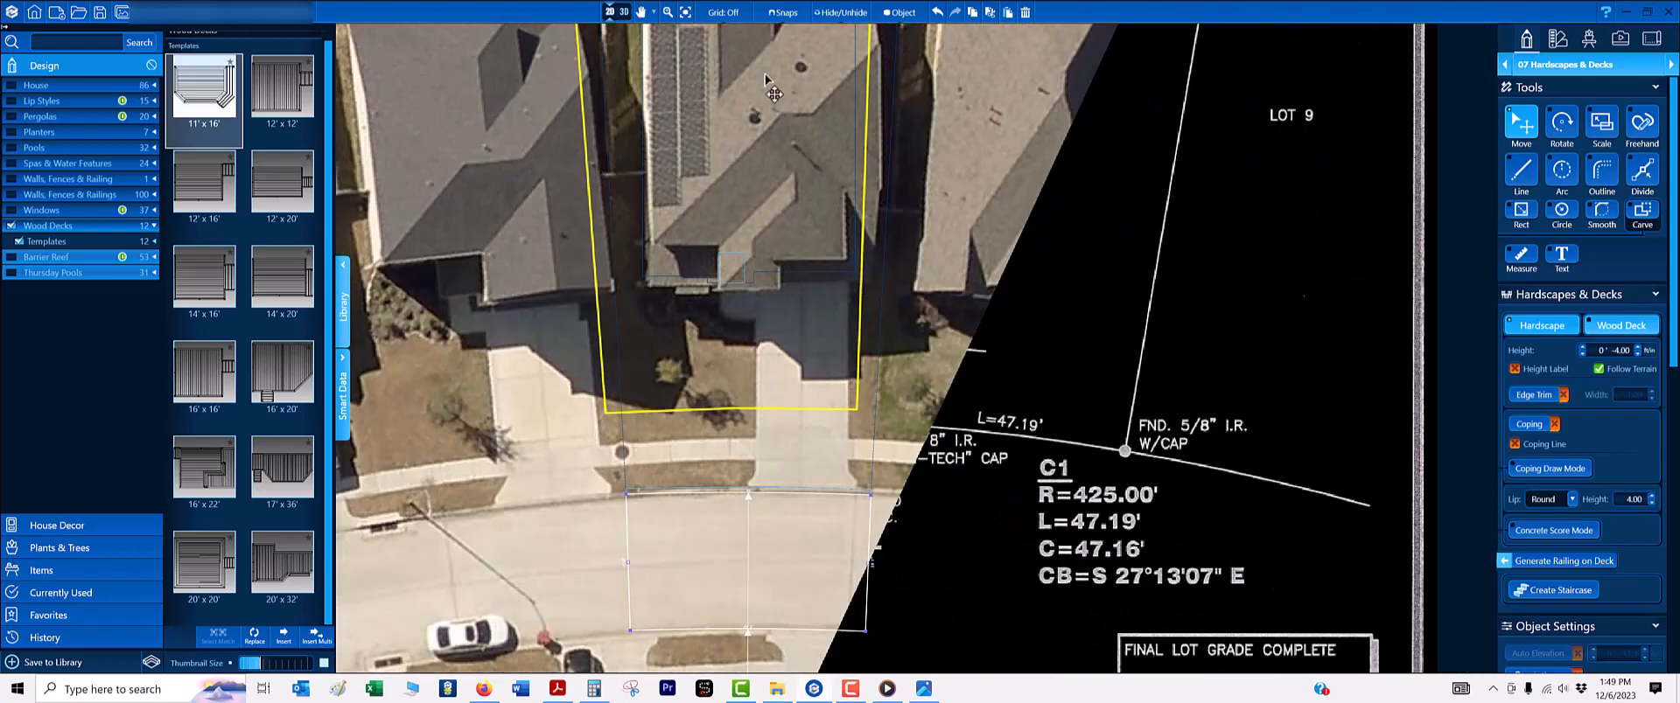
pyautogui.scroll(3, 659, 466)
pyautogui.scroll(2, 686, 455)
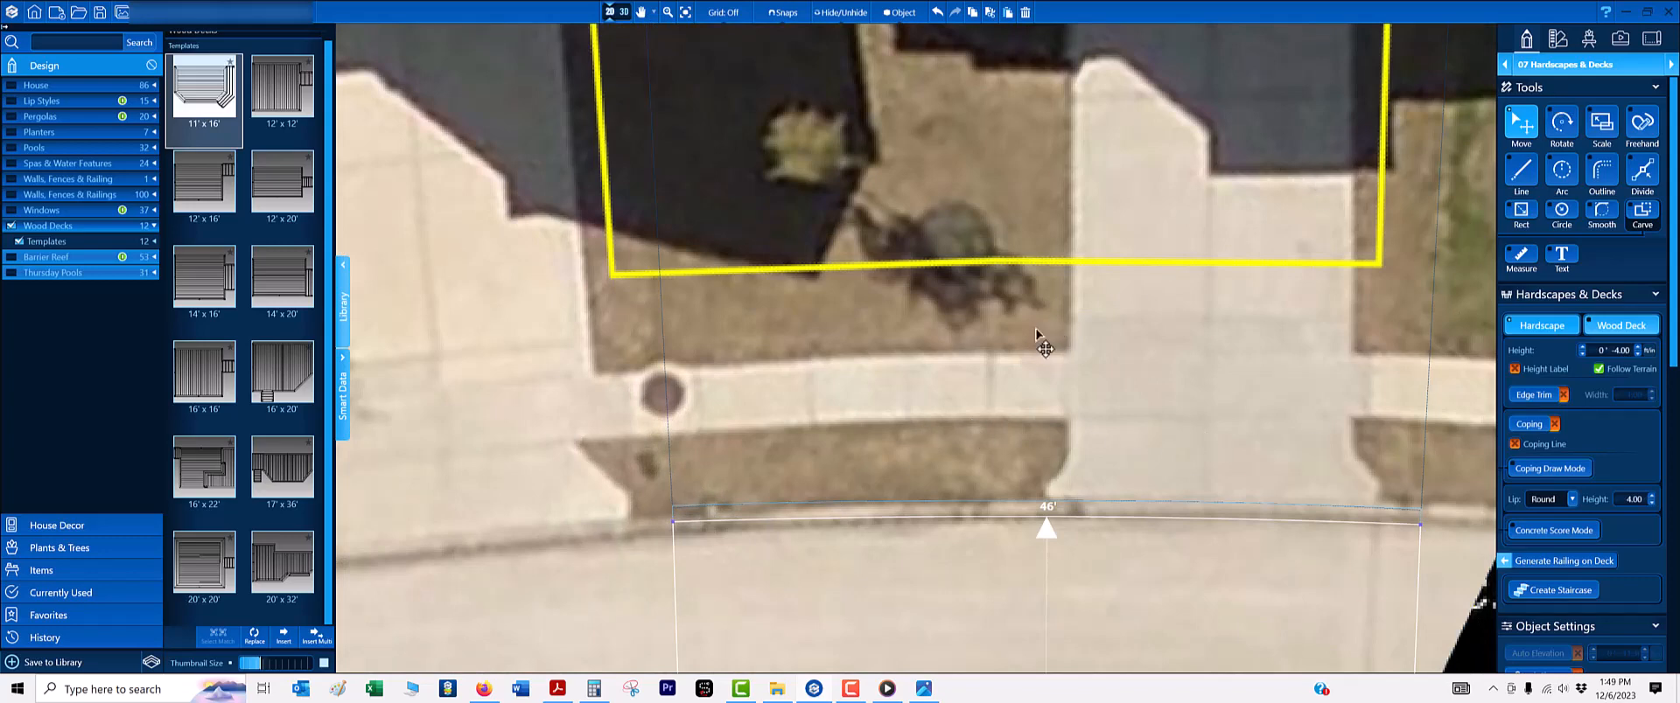
# - Outline the sidewalk's street-side edge as a curve about 46' 5" long, parallel to the curb, between the side property lines
pyautogui.scroll(2, 788, 461)
pyautogui.press('o')
pyautogui.moveTo(694, 544); pyautogui.dragTo(599, 426)
pyautogui.scroll(1, 602, 424)
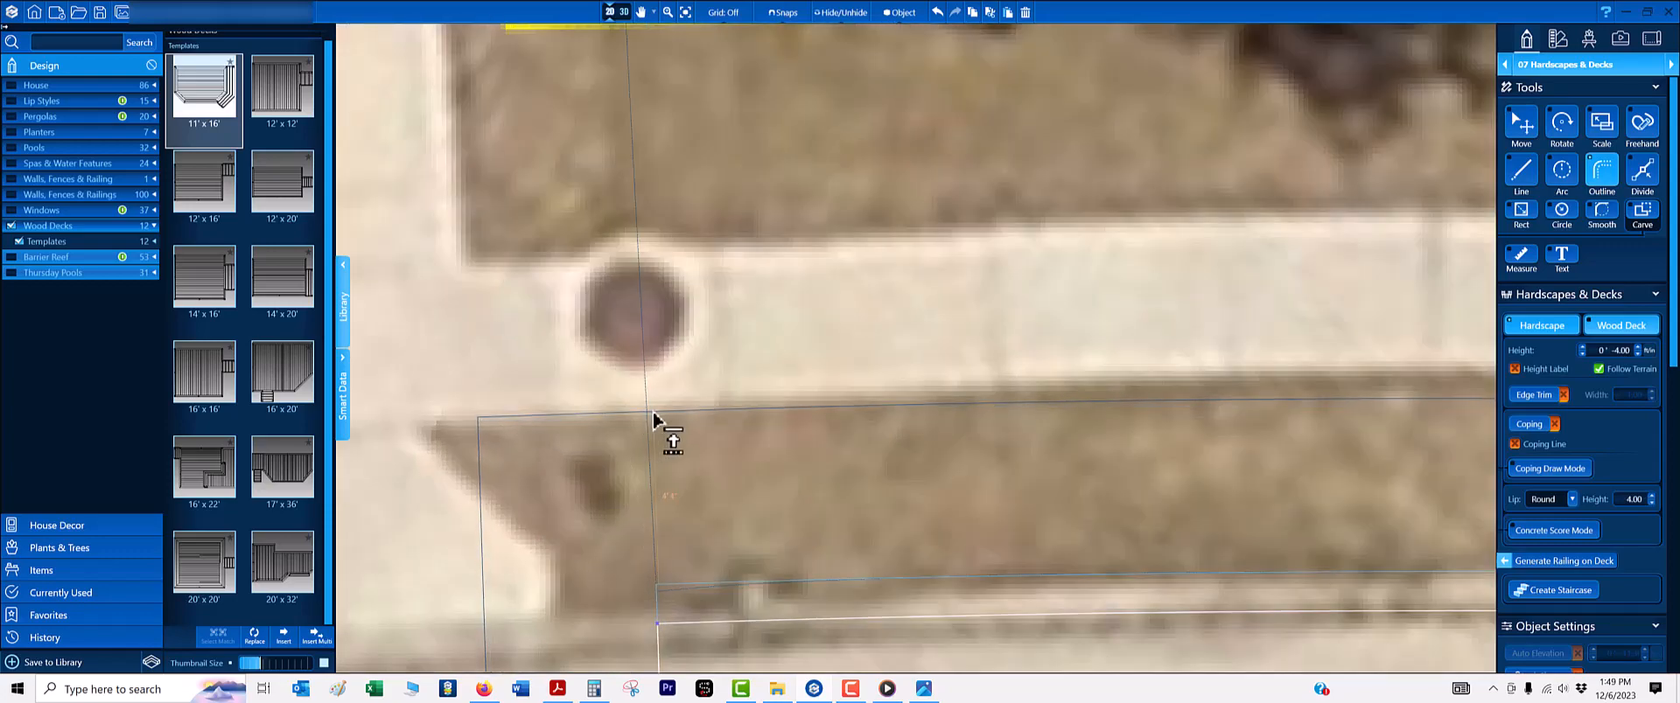
pyautogui.scroll(-2, 844, 422)
pyautogui.moveTo(1097, 410); pyautogui.dragTo(361, 320, button='middle')
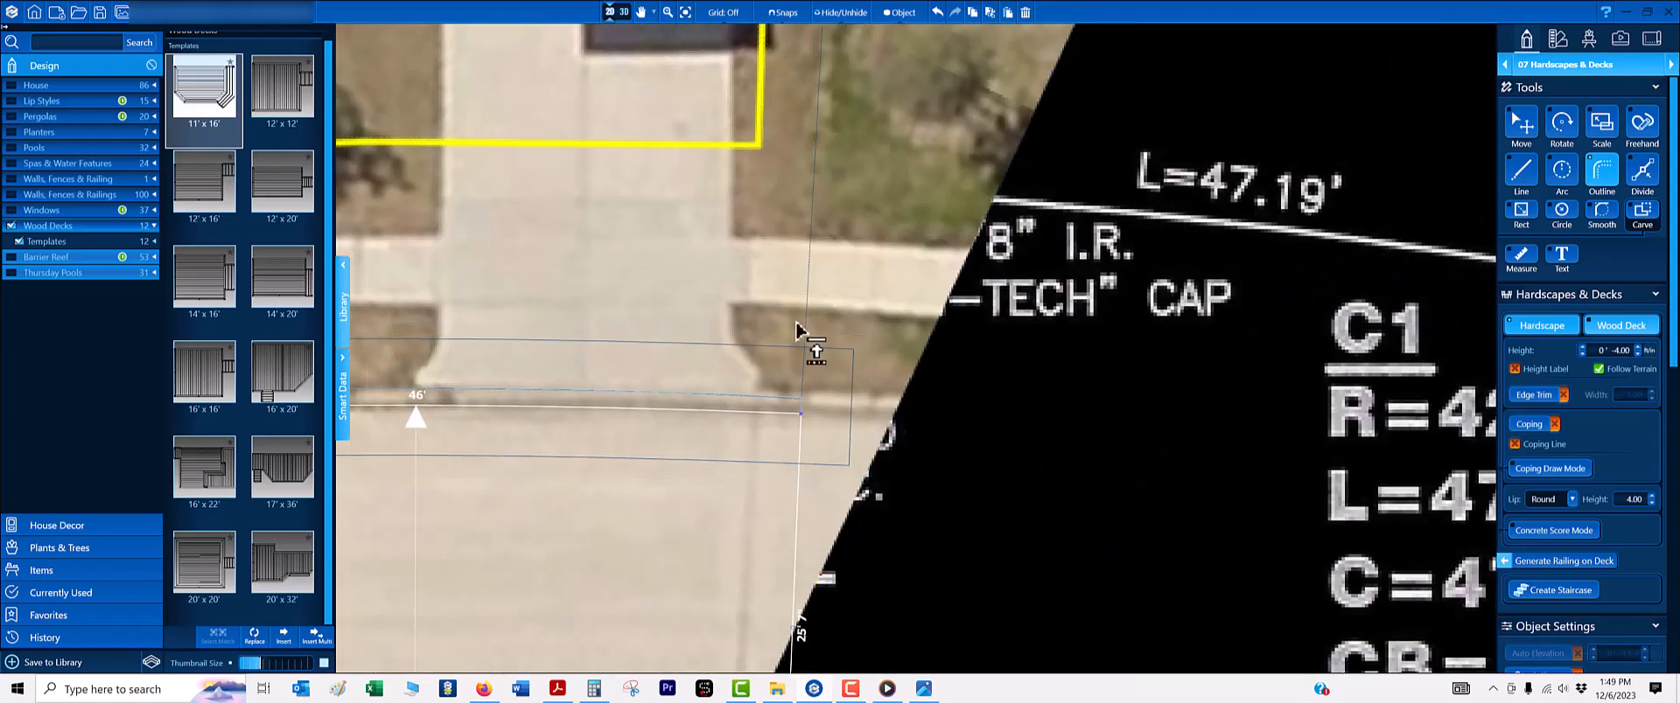
pyautogui.scroll(1, 811, 318)
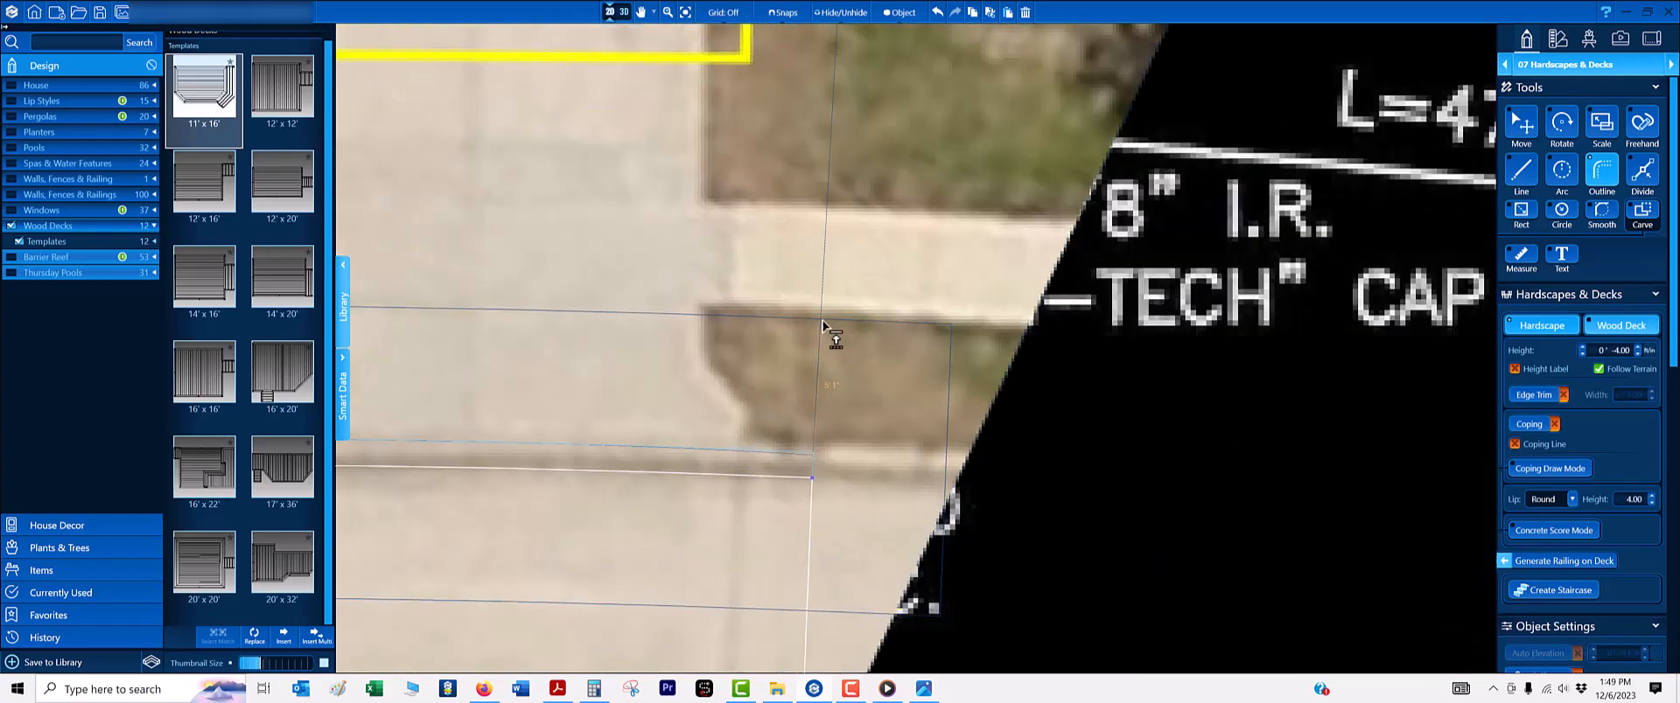
pyautogui.click(820, 321)
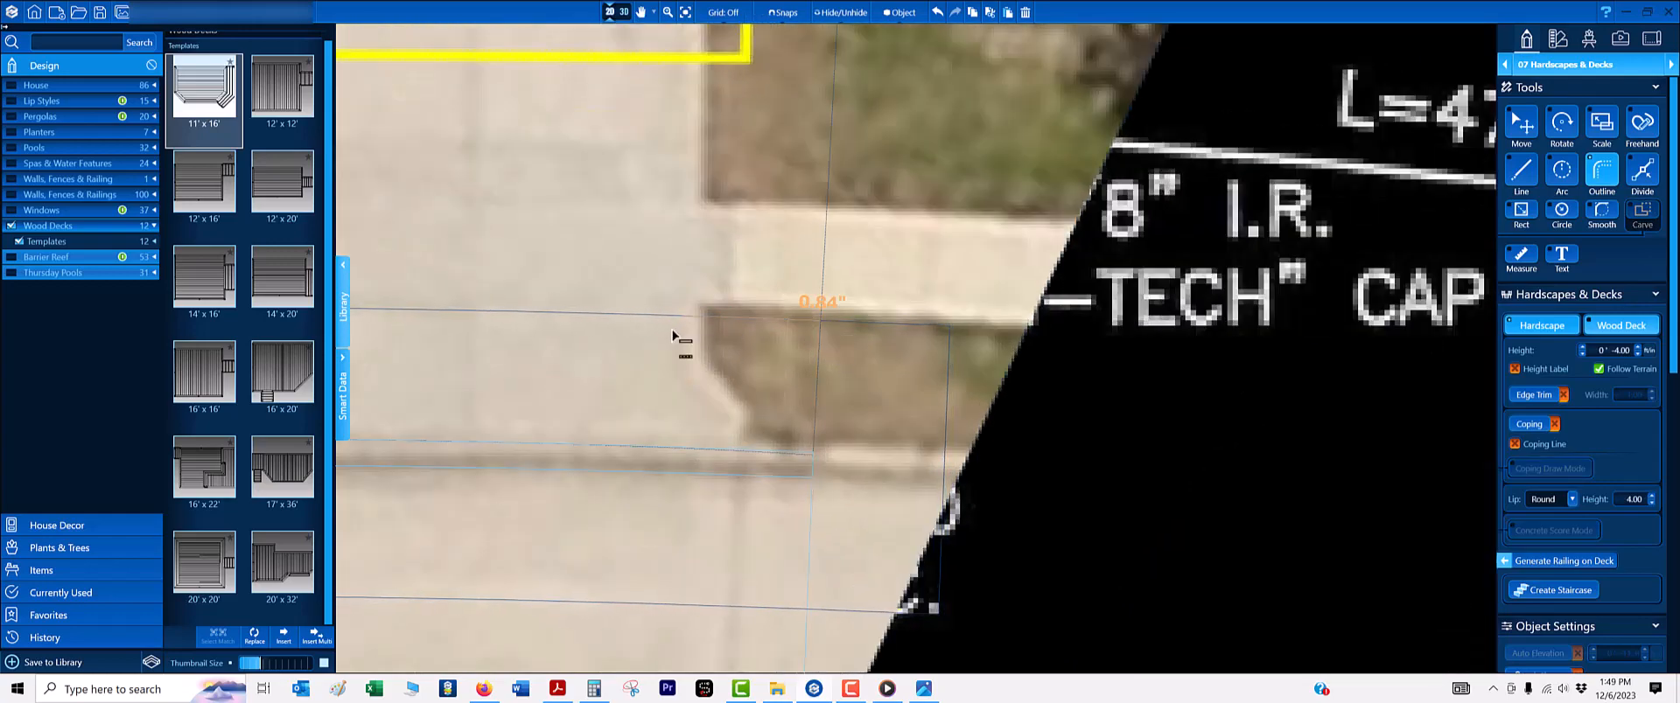
pyautogui.scroll(-2, 674, 339)
pyautogui.moveTo(537, 338); pyautogui.dragTo(1016, 302, button='middle')
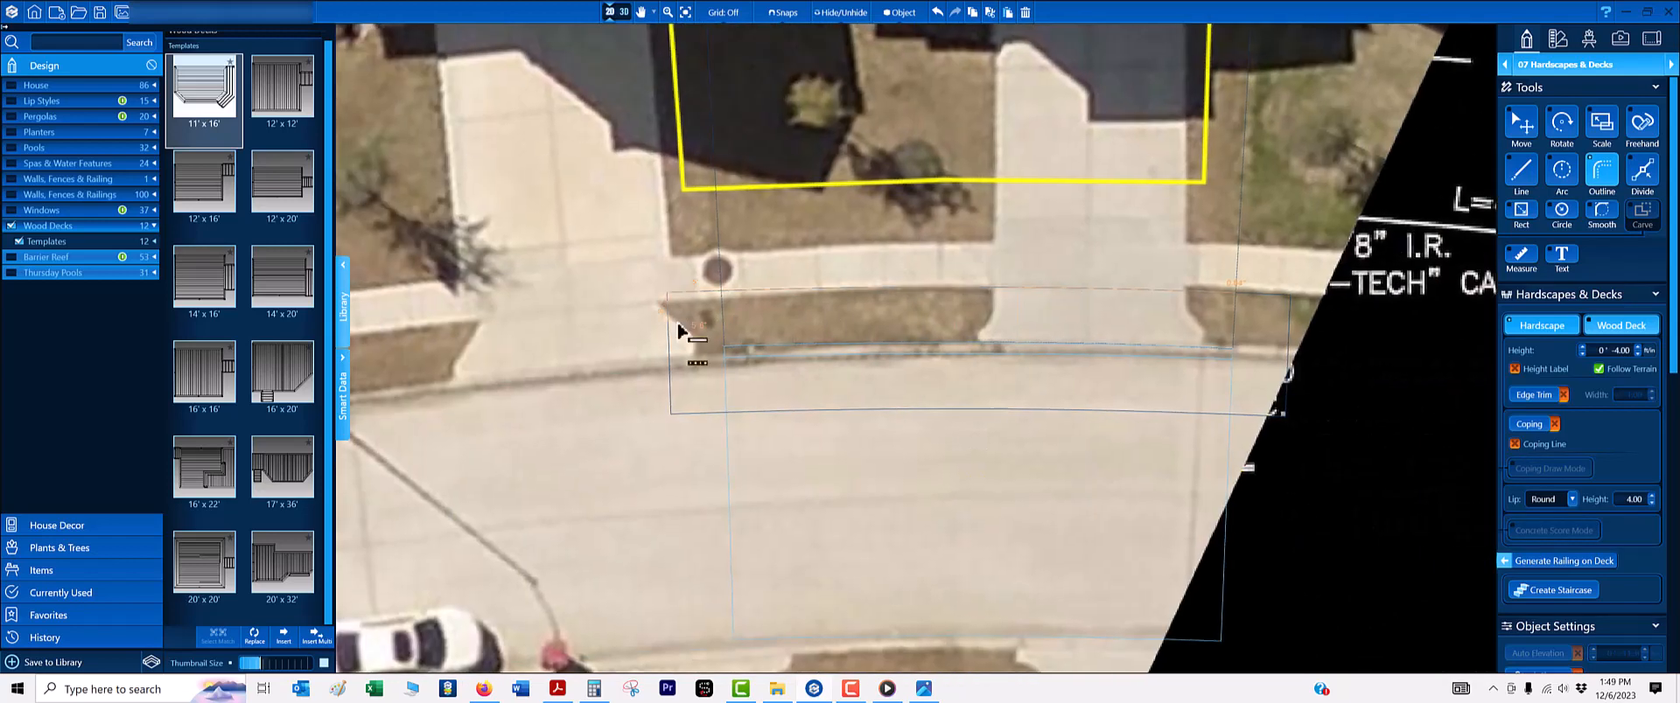
pyautogui.scroll(4, 705, 297)
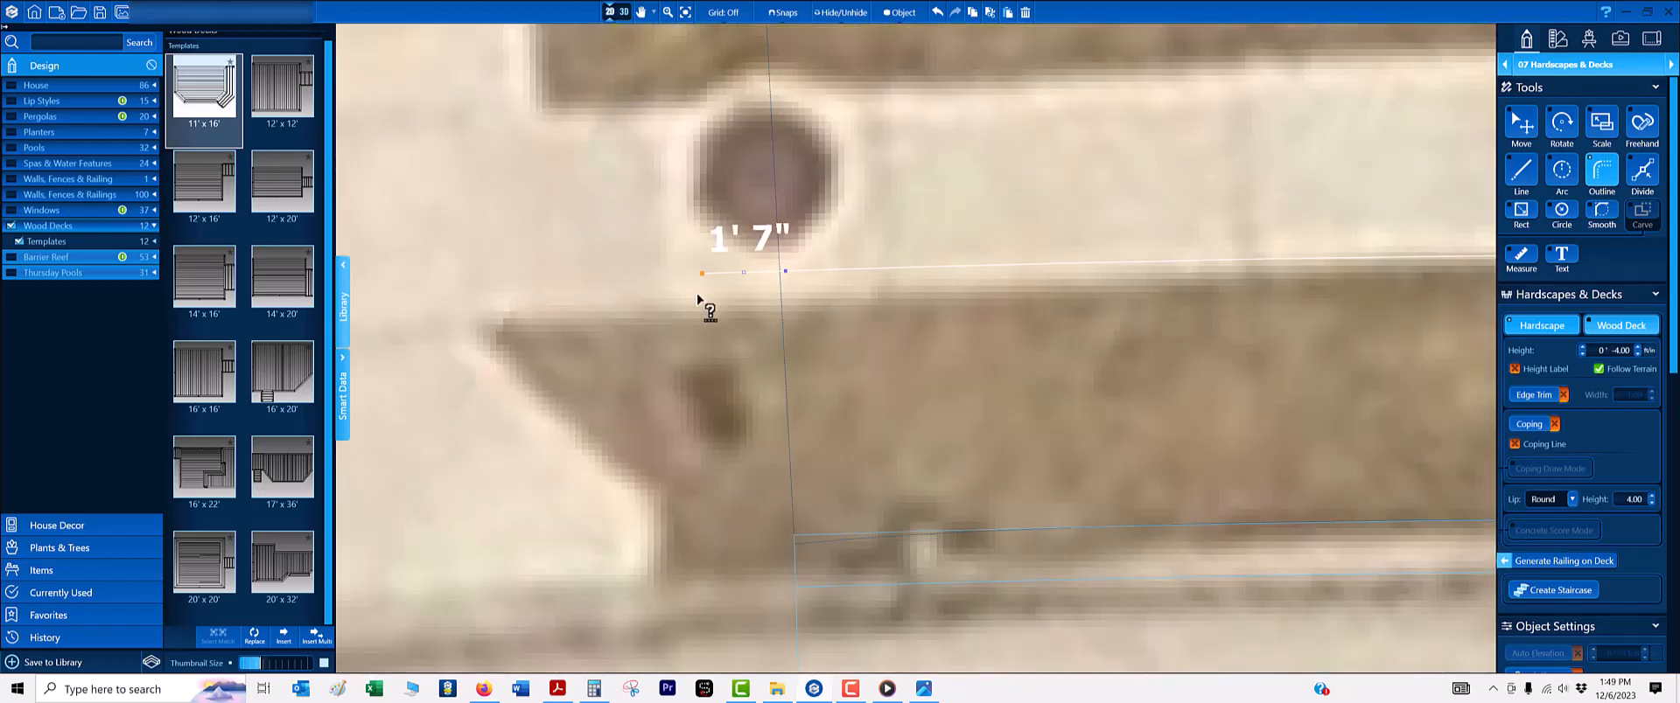
pyautogui.moveTo(703, 285); pyautogui.dragTo(701, 276)
pyautogui.scroll(-4, 900, 300)
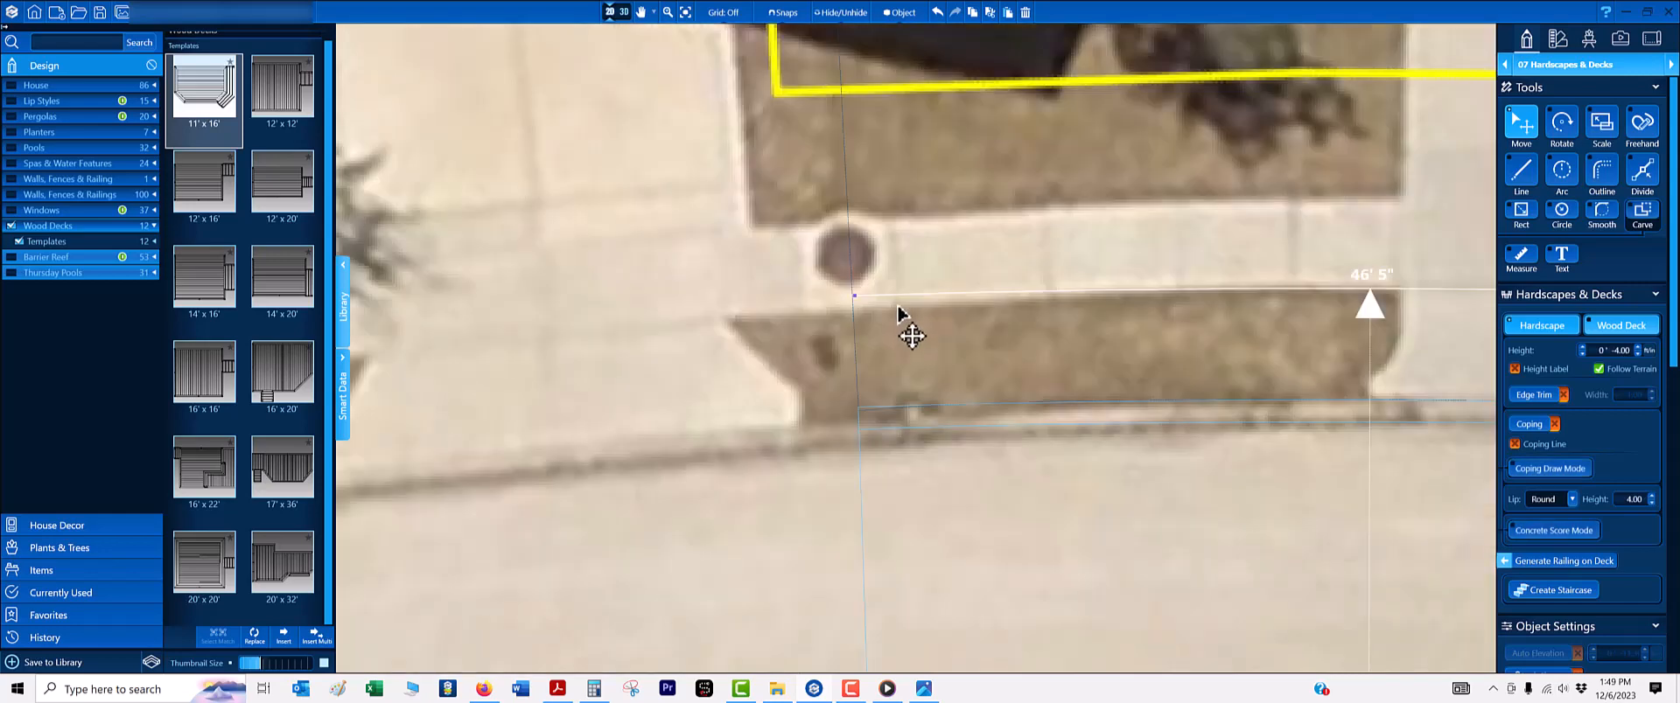
# - Outline the sidewalk's house-side edge as a parallel curve about 46' long between the two side property lines
pyautogui.scroll(4, 901, 302)
pyautogui.moveTo(900, 302); pyautogui.dragTo(1130, 121)
pyautogui.scroll(-5, 1130, 122)
pyautogui.moveTo(1137, 143); pyautogui.dragTo(635, 134, button='middle')
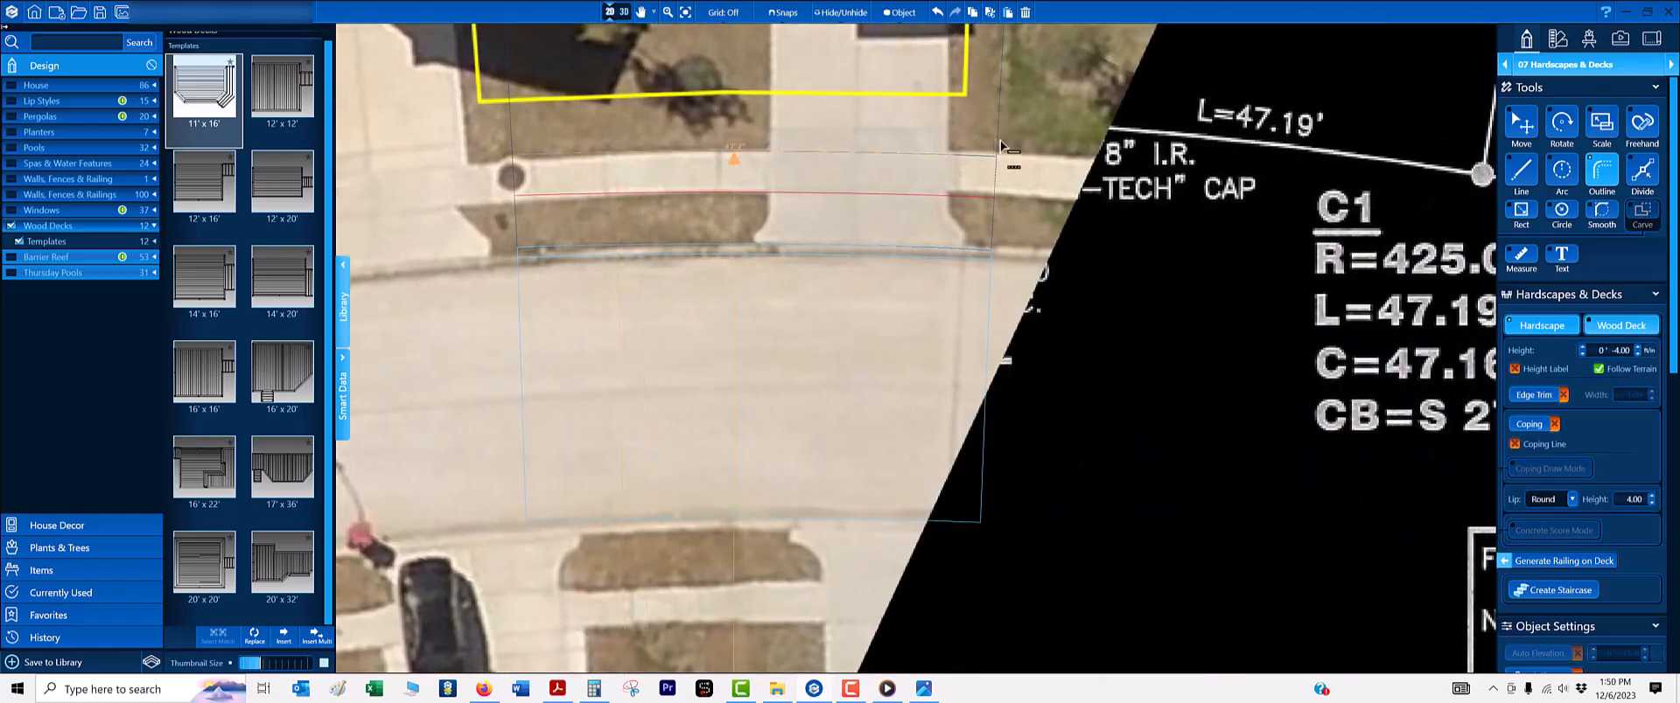
pyautogui.click(992, 151)
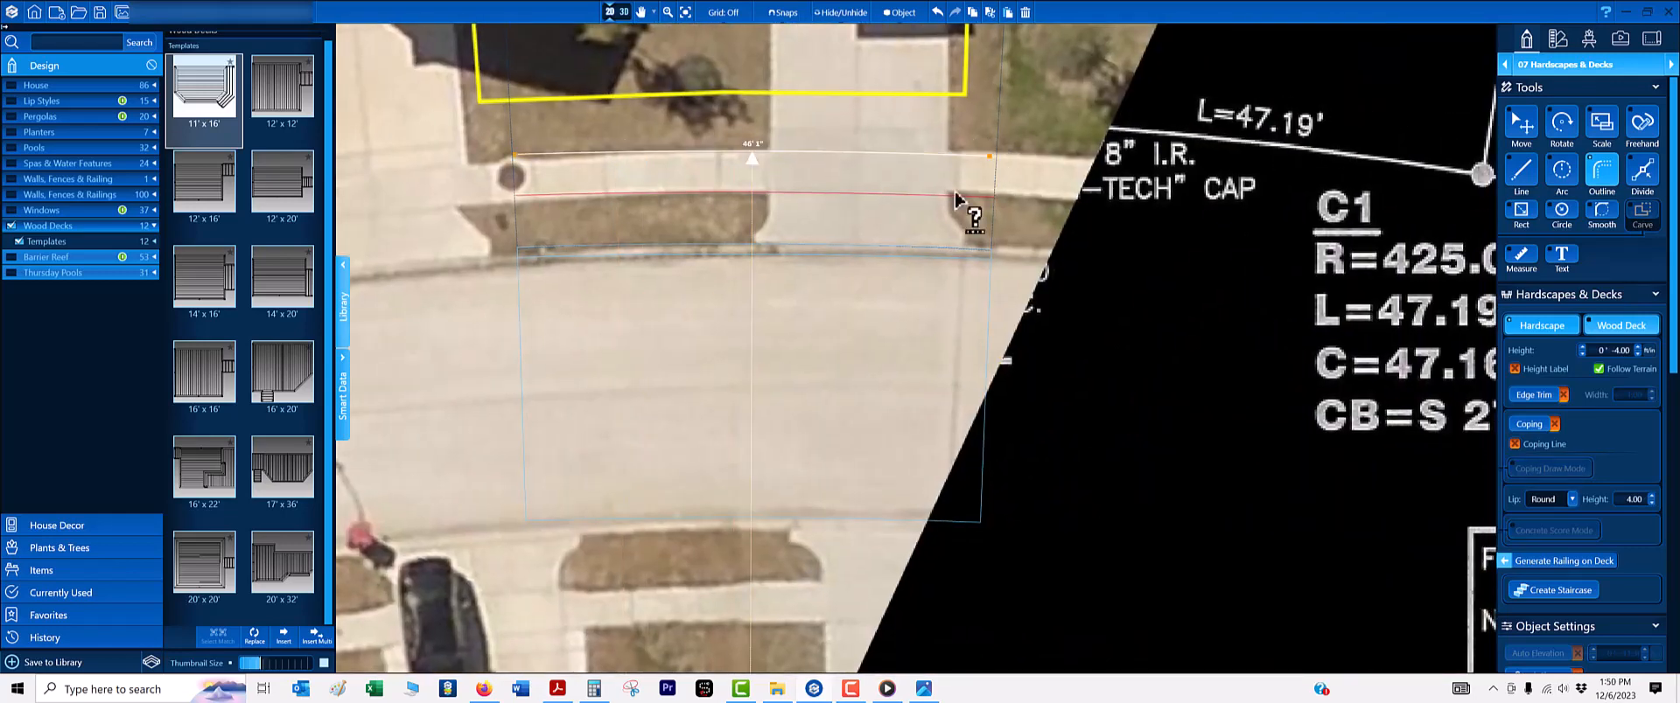
# - Draw an arc of about 452' radius from the center of the sidewalk's house-side curve, extending that edge beyond the property lines
pyautogui.scroll(-4, 934, 238)
pyautogui.moveTo(917, 280); pyautogui.dragTo(900, 106, button='middle')
pyautogui.scroll(-6, 883, 359)
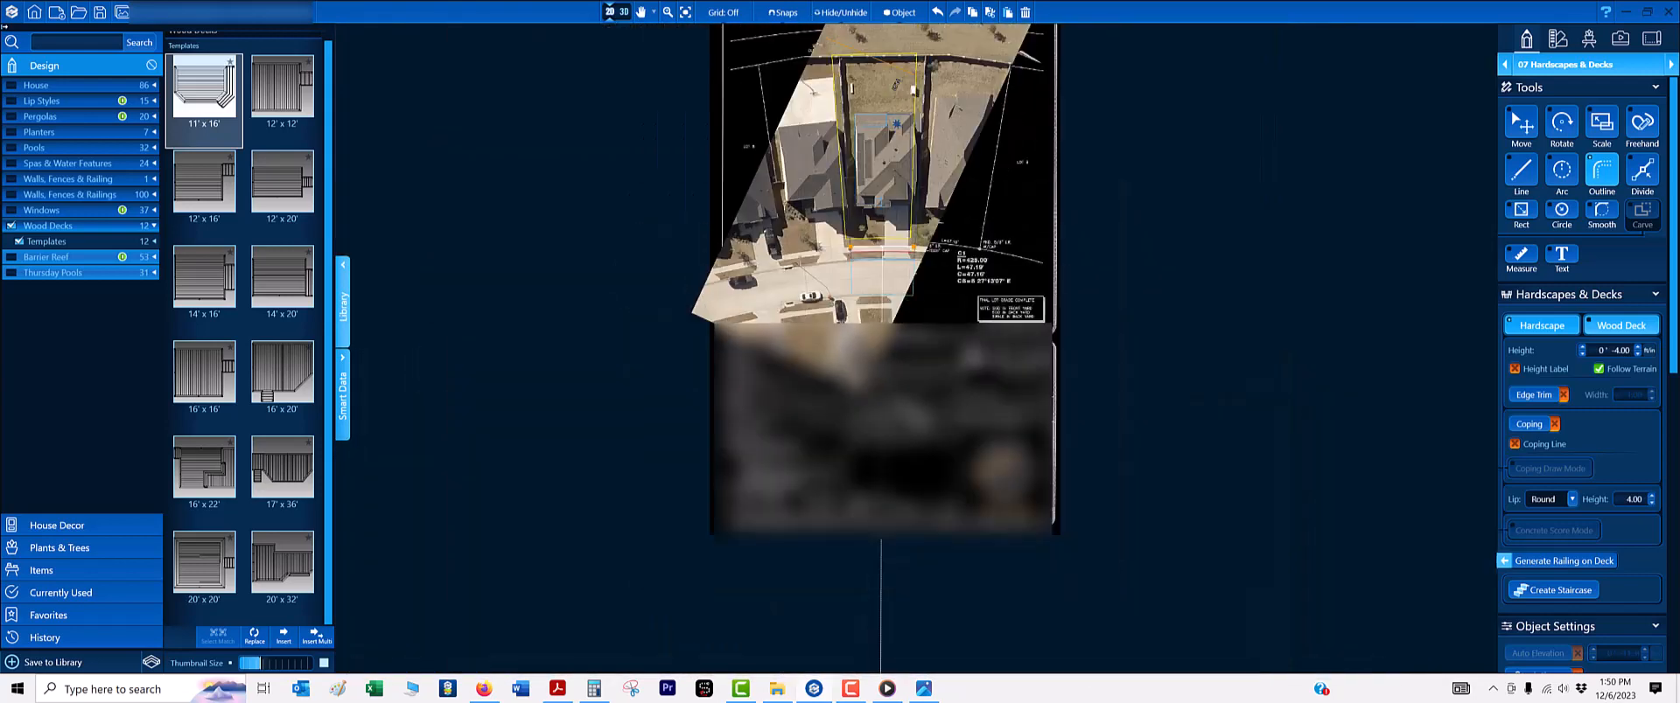
pyautogui.scroll(-2, 870, 339)
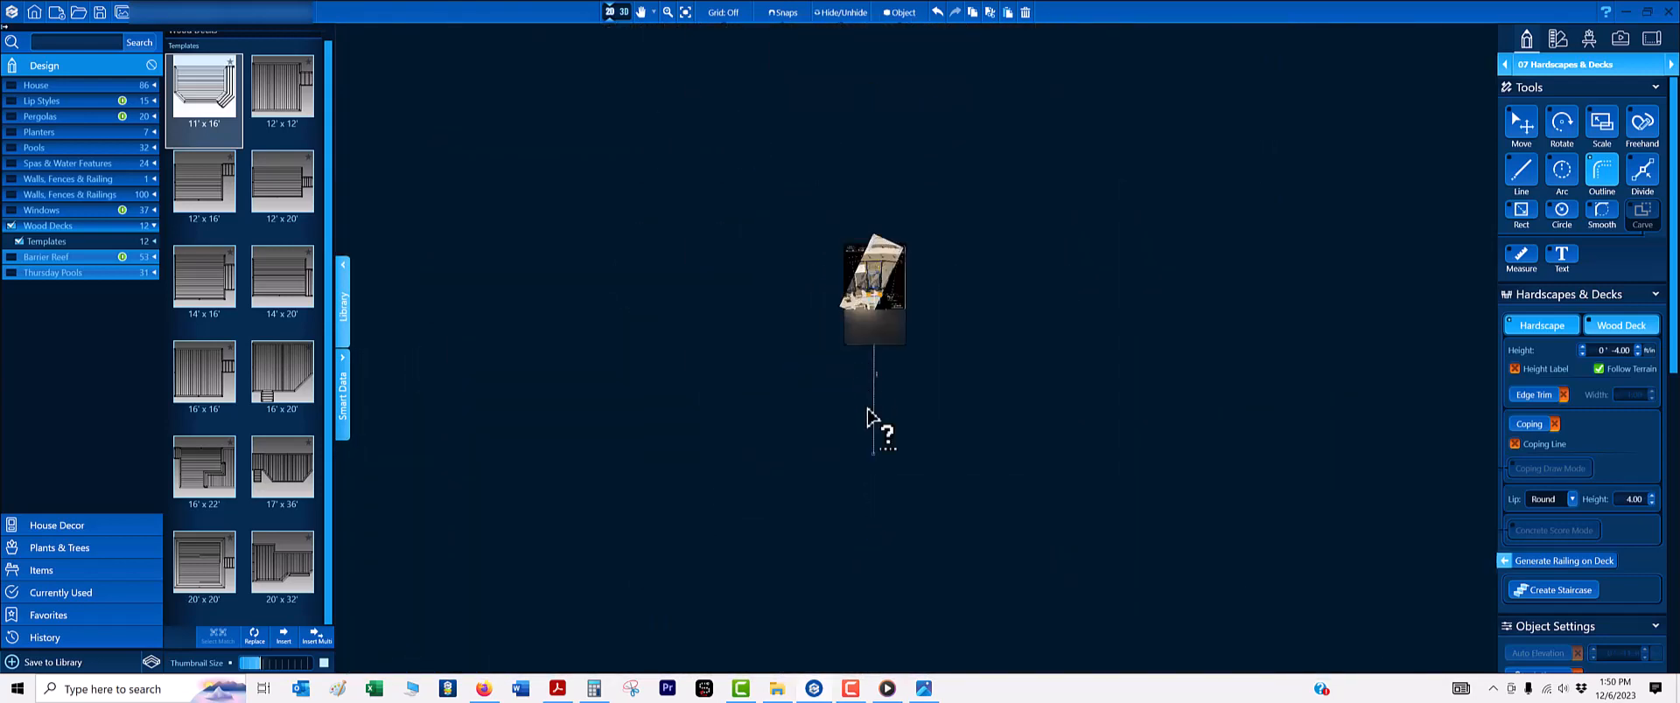
pyautogui.press('a')
pyautogui.click(873, 453)
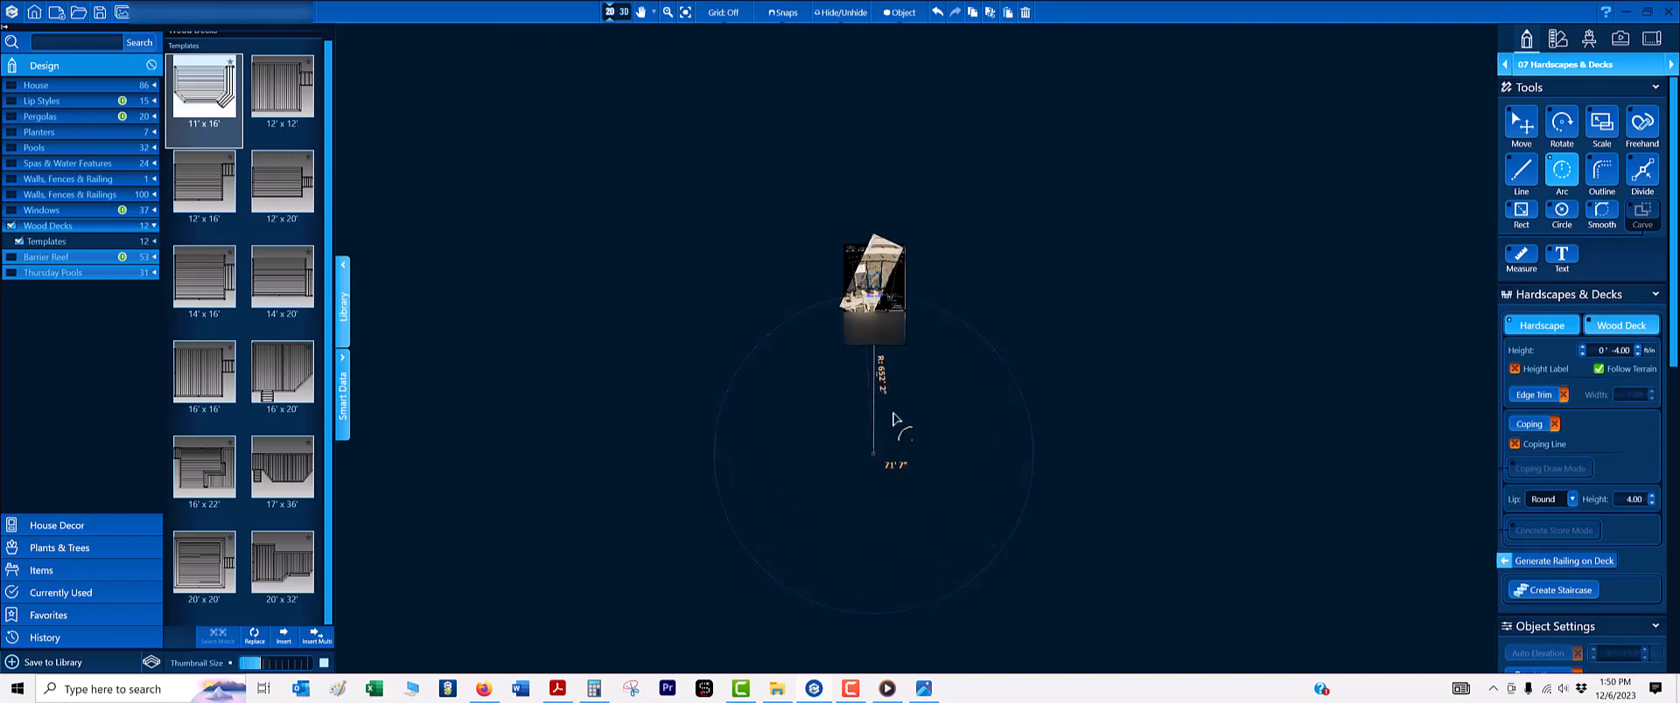
pyautogui.scroll(5, 856, 337)
pyautogui.scroll(3, 910, 324)
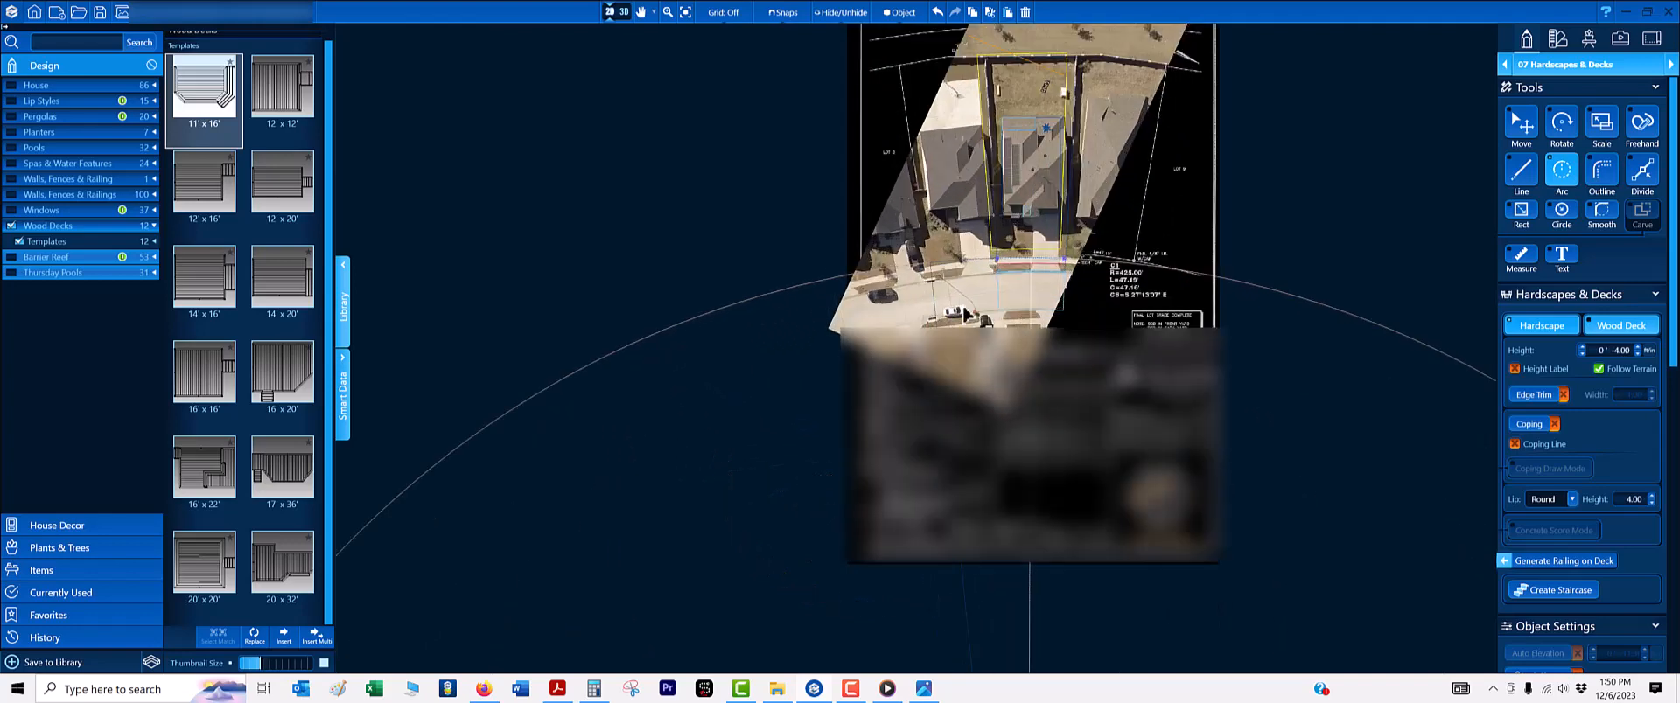
pyautogui.click(997, 269)
pyautogui.press('Escape')
pyautogui.scroll(4, 1153, 238)
pyautogui.scroll(3, 910, 350)
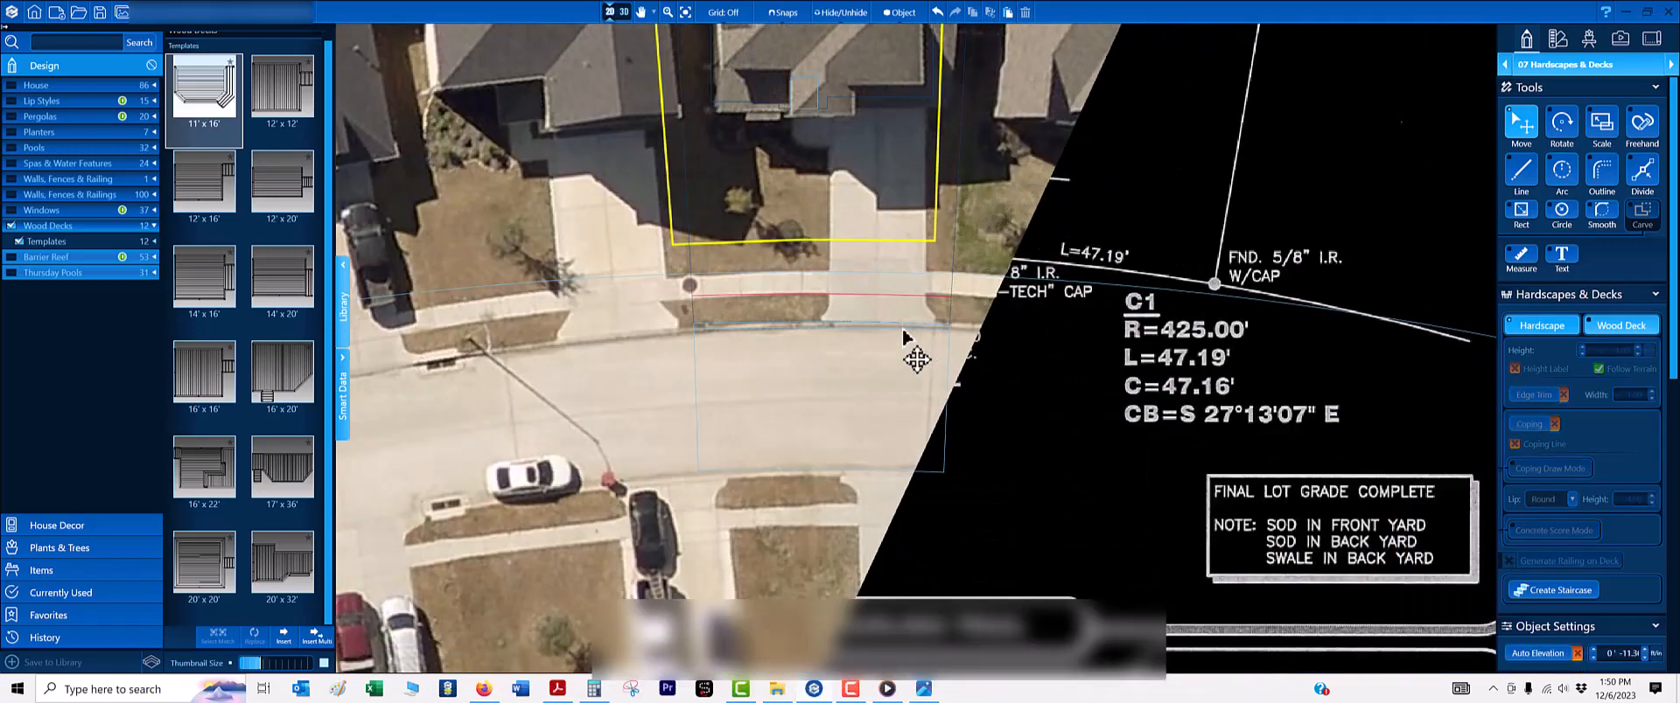
pyautogui.scroll(-4, 901, 262)
pyautogui.scroll(7, 982, 187)
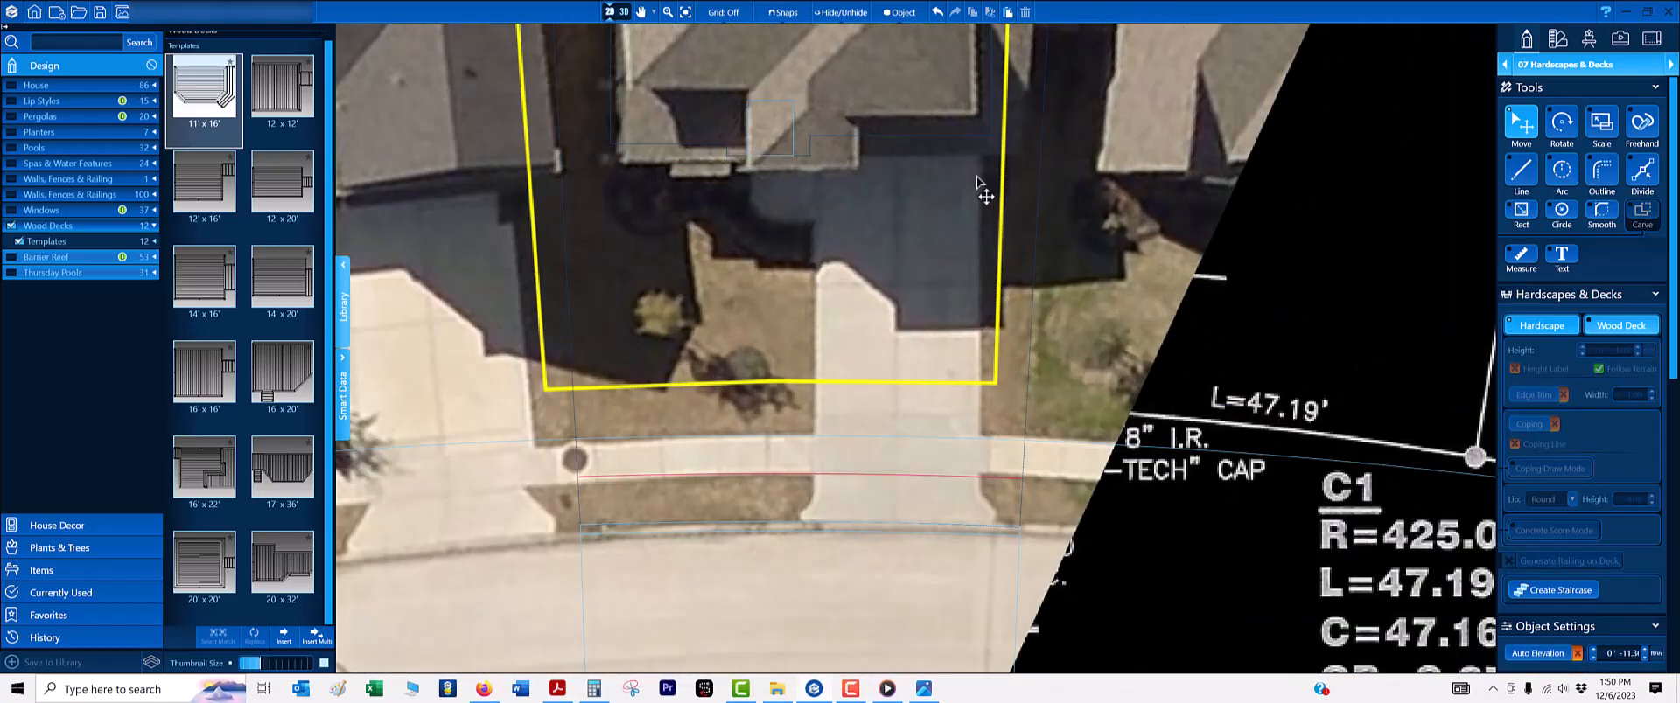
pyautogui.scroll(4, 870, 71)
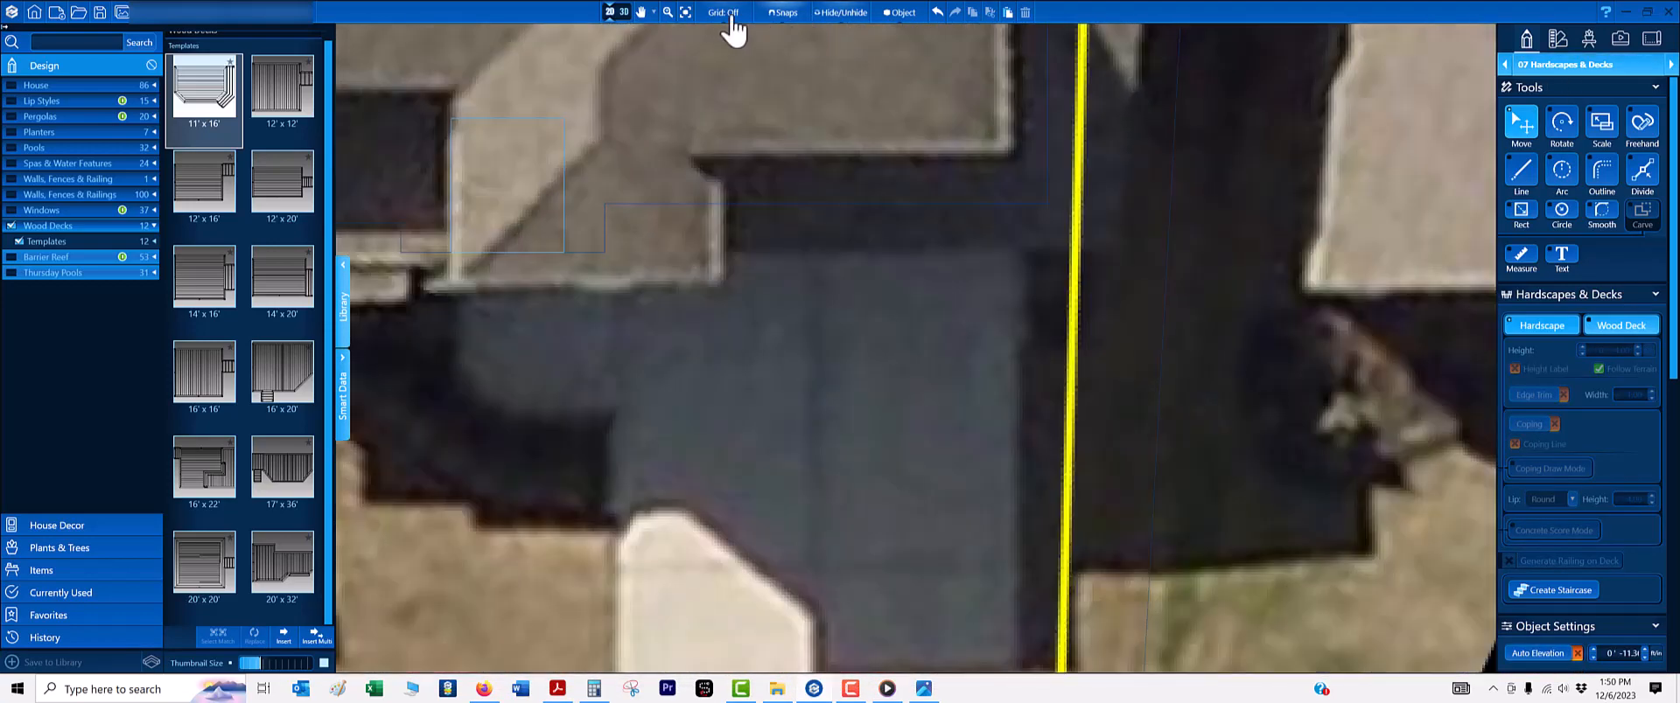
# - Set the grid to 1 in. and draw the driveway's right edge as a straight line about 45' 9" long, from the garage past the curb
pyautogui.click(723, 13)
pyautogui.click(717, 59)
pyautogui.scroll(3, 993, 238)
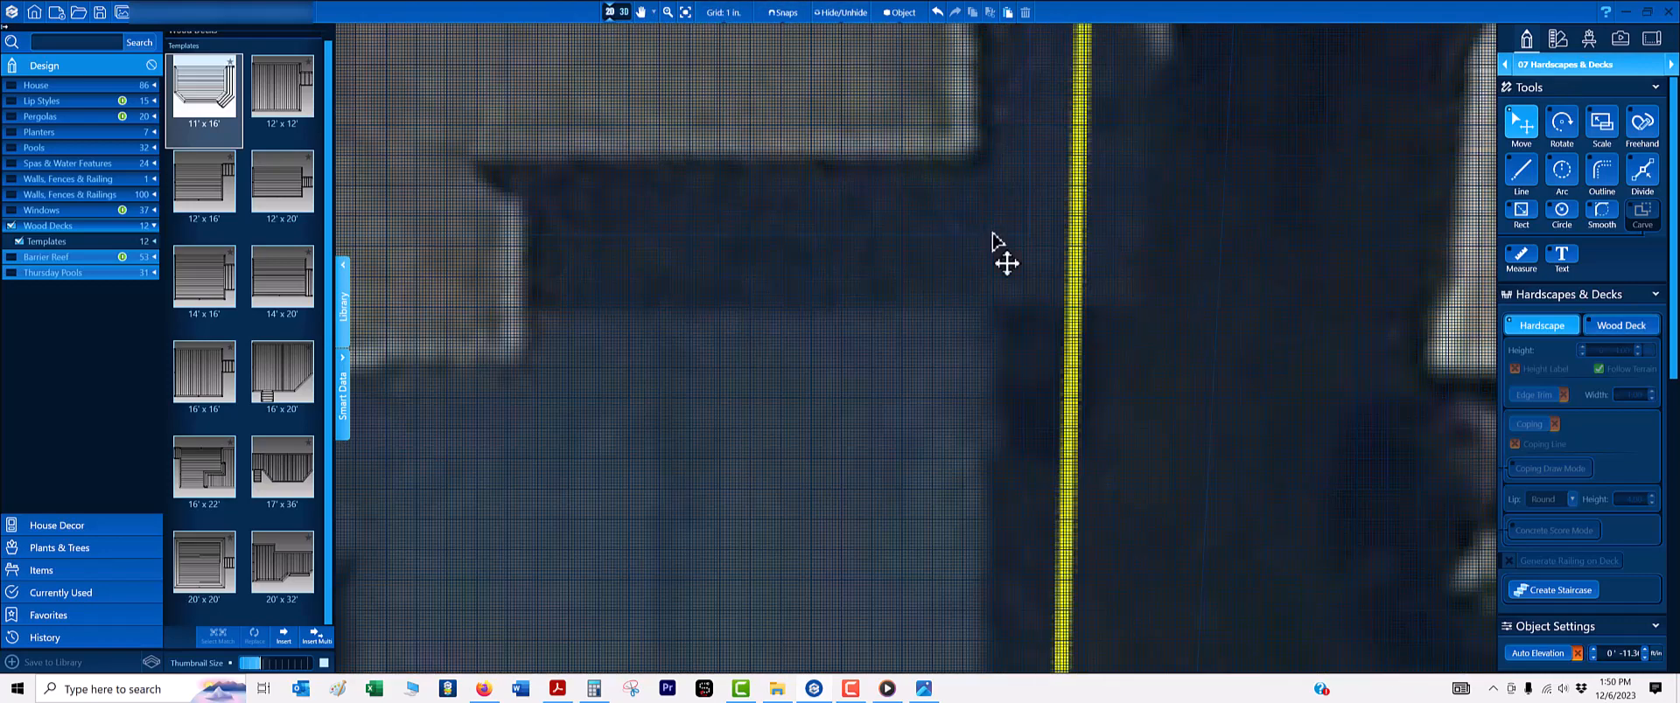
pyautogui.press('l')
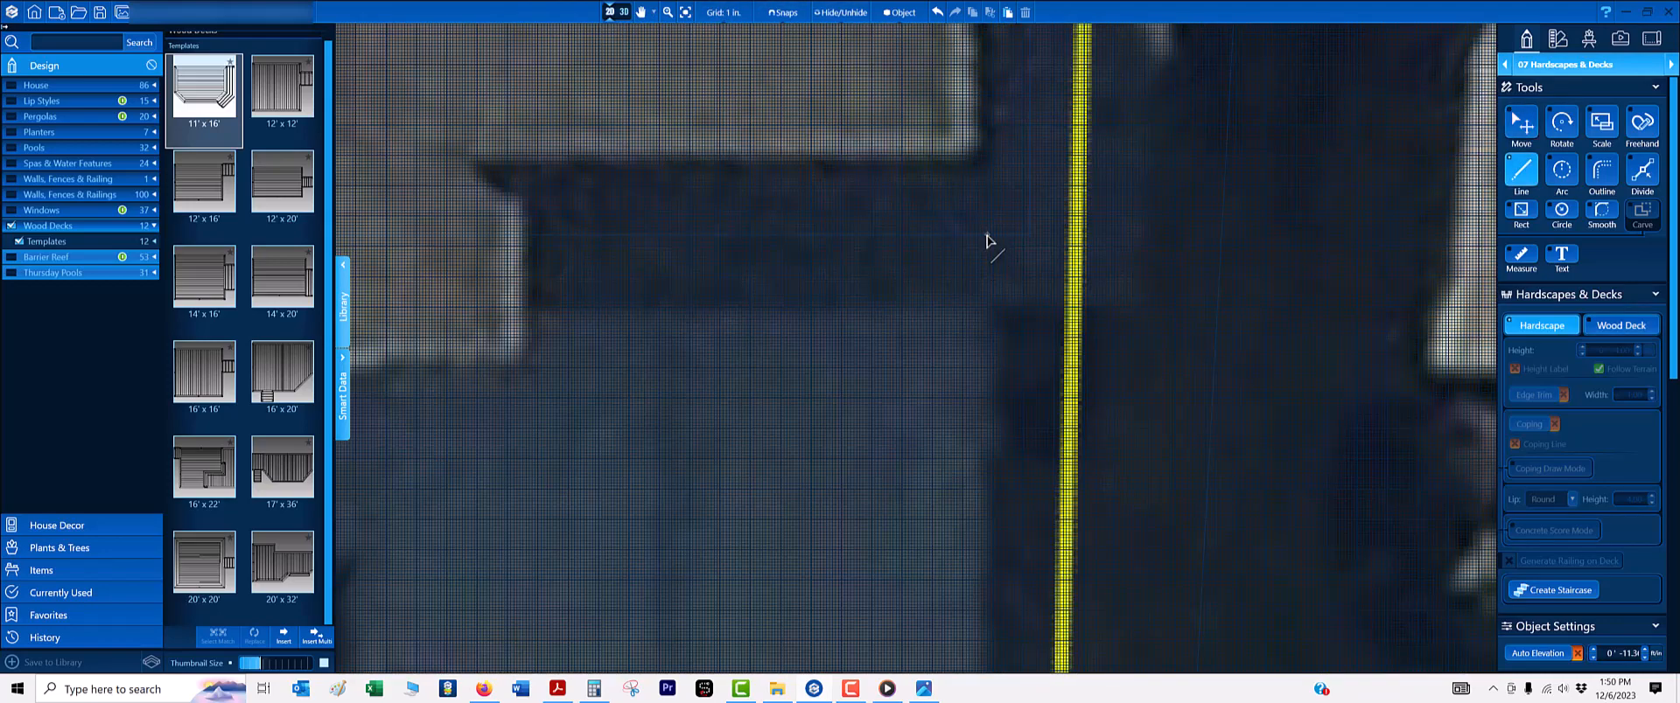
pyautogui.click(986, 241)
pyautogui.scroll(-5, 1005, 355)
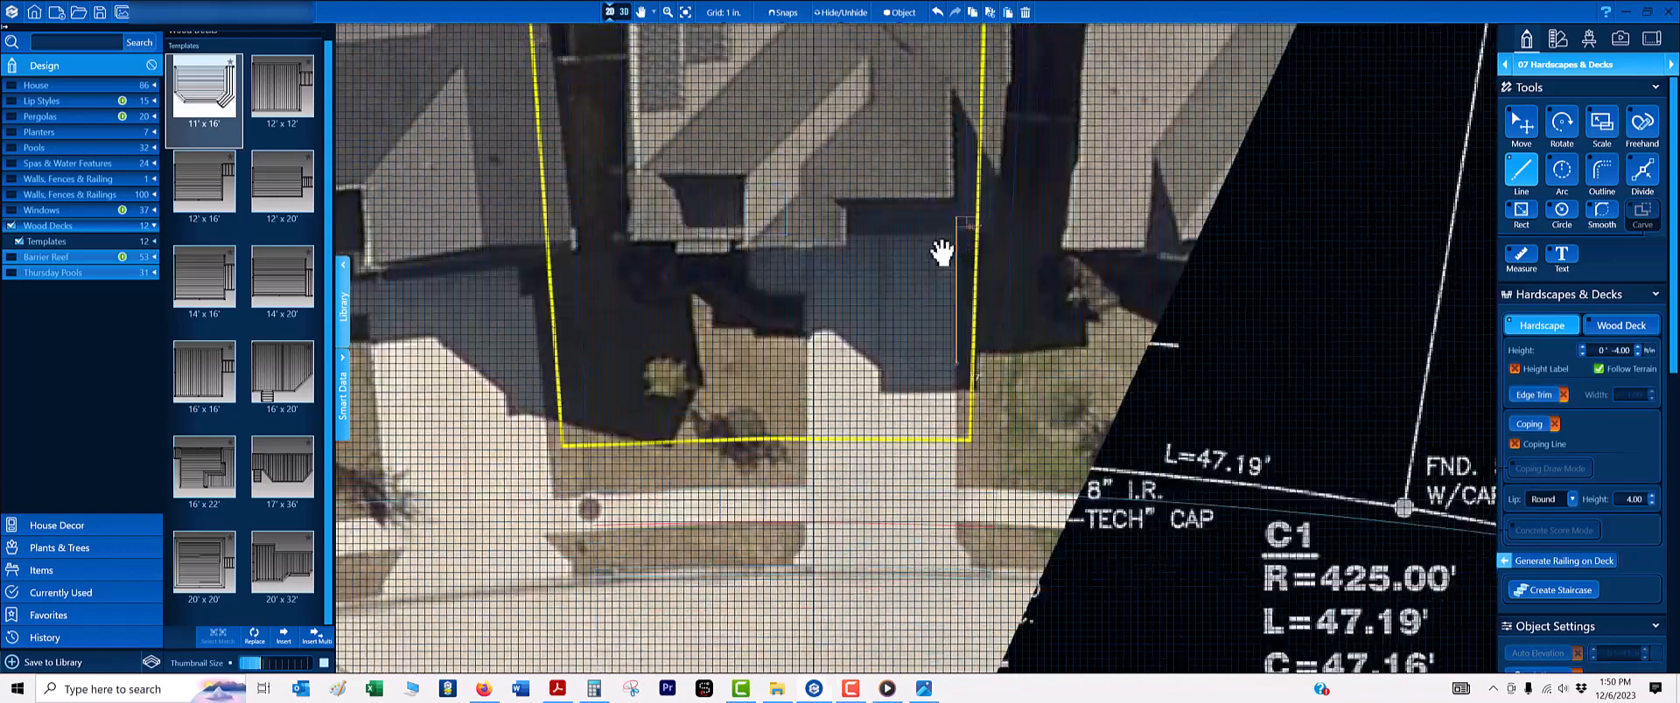
pyautogui.moveTo(942, 253); pyautogui.dragTo(941, 212, button='middle')
pyautogui.scroll(3, 937, 335)
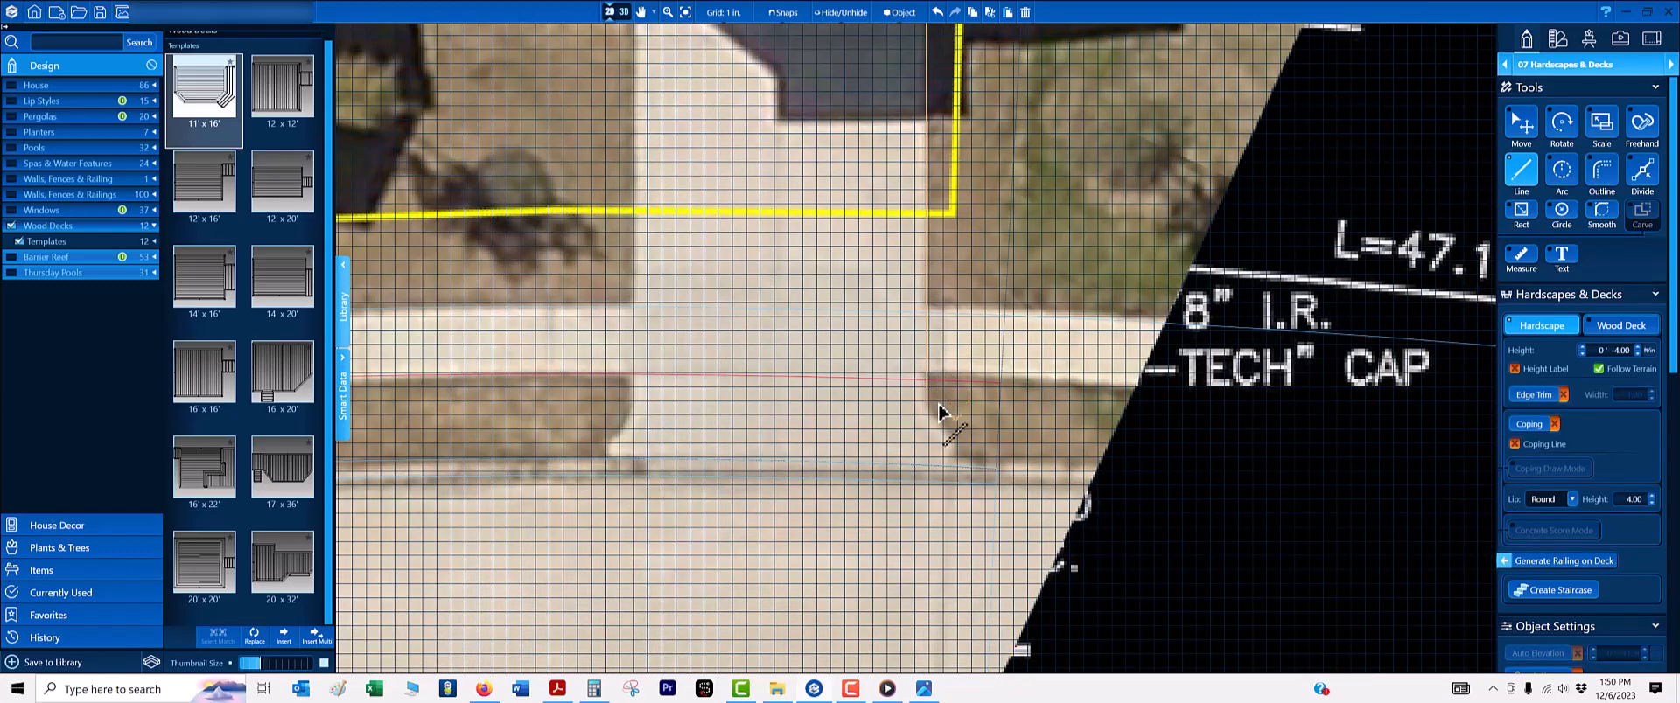
pyautogui.click(925, 551)
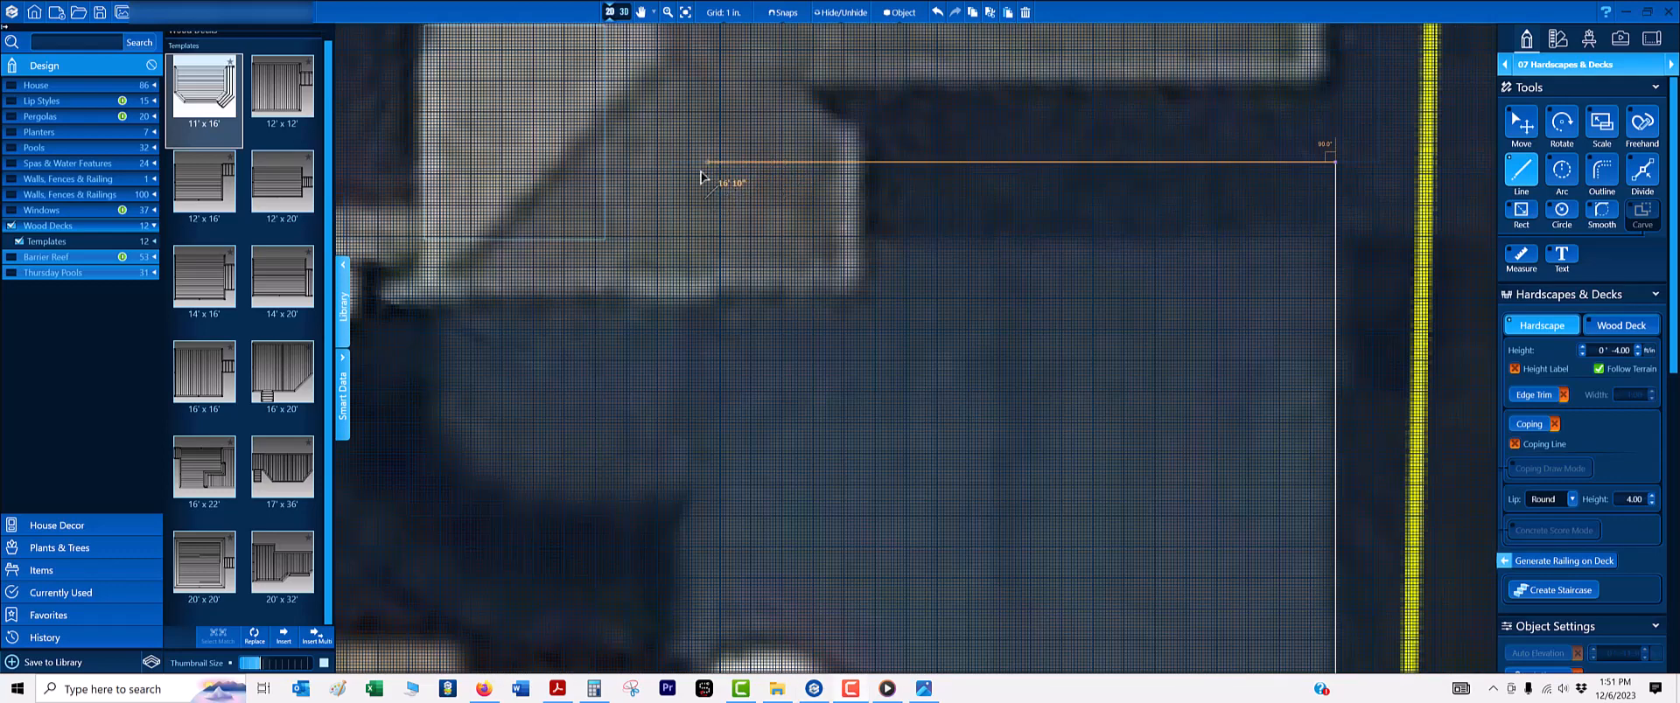
pyautogui.scroll(-5, 722, 219)
pyautogui.click(759, 365)
pyautogui.scroll(2, 749, 489)
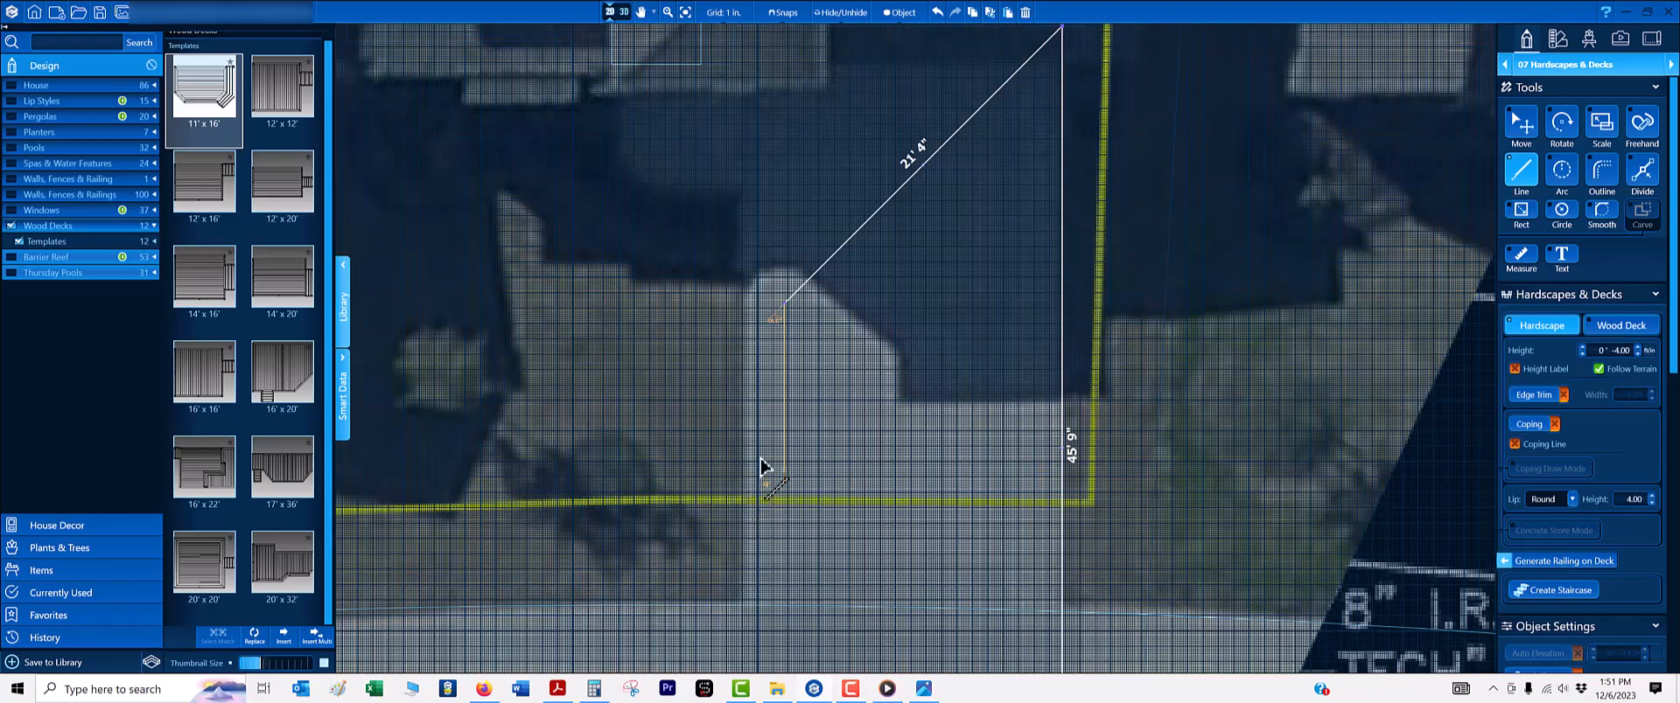
pyautogui.press('Escape')
pyautogui.scroll(4, 784, 396)
pyautogui.press('Escape')
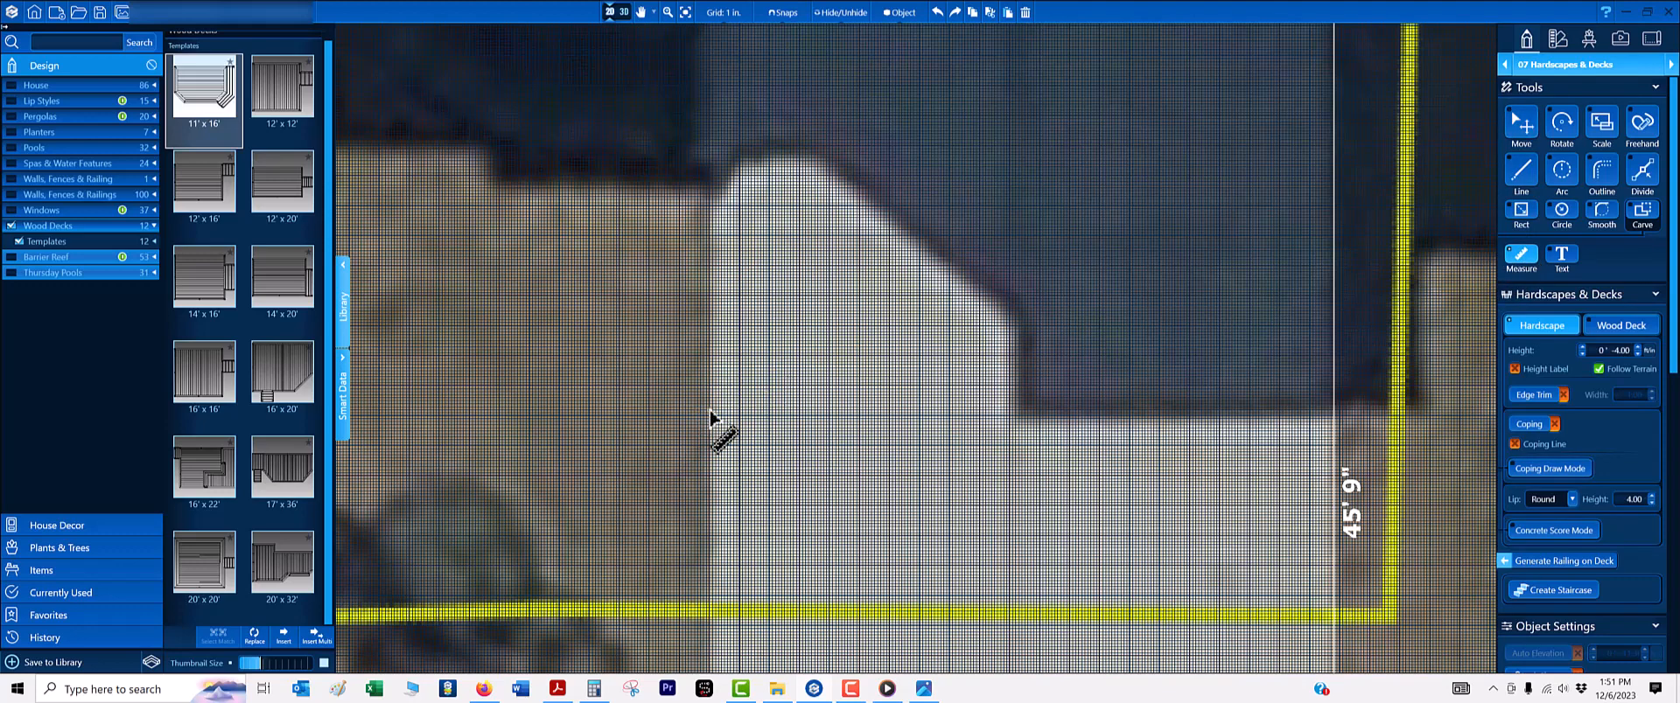
# - Measure the driveway's width between its left edge on the aerial imagery and the drawn right edge
pyautogui.moveTo(713, 410); pyautogui.dragTo(1329, 412)
pyautogui.scroll(-5, 1295, 428)
pyautogui.scroll(5, 1283, 122)
# - Draw the driveway's garage-side edge about 17' 4" long, then its left edge straight down to just past the sidewalk
pyautogui.press('l')
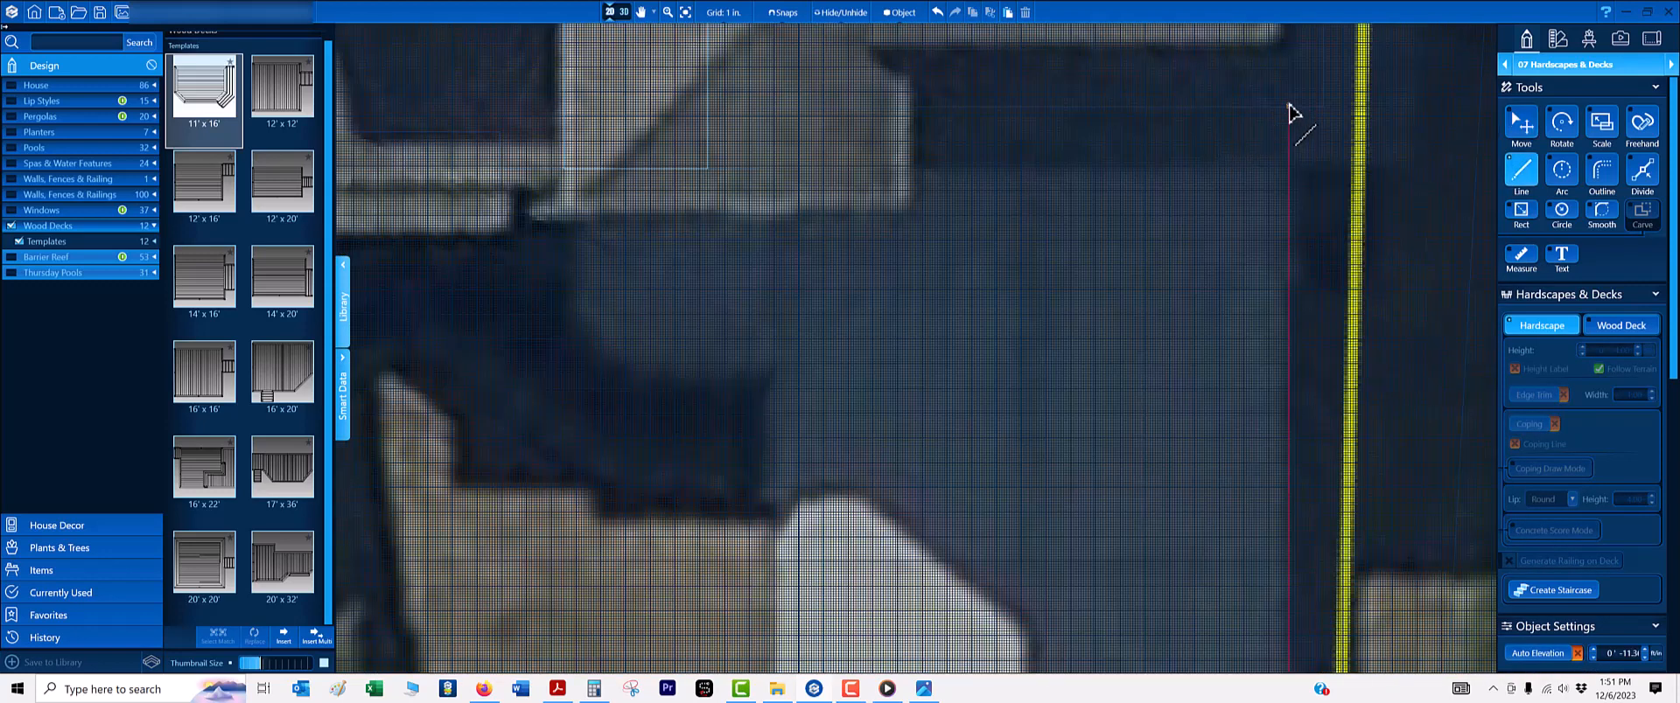
pyautogui.click(1288, 108)
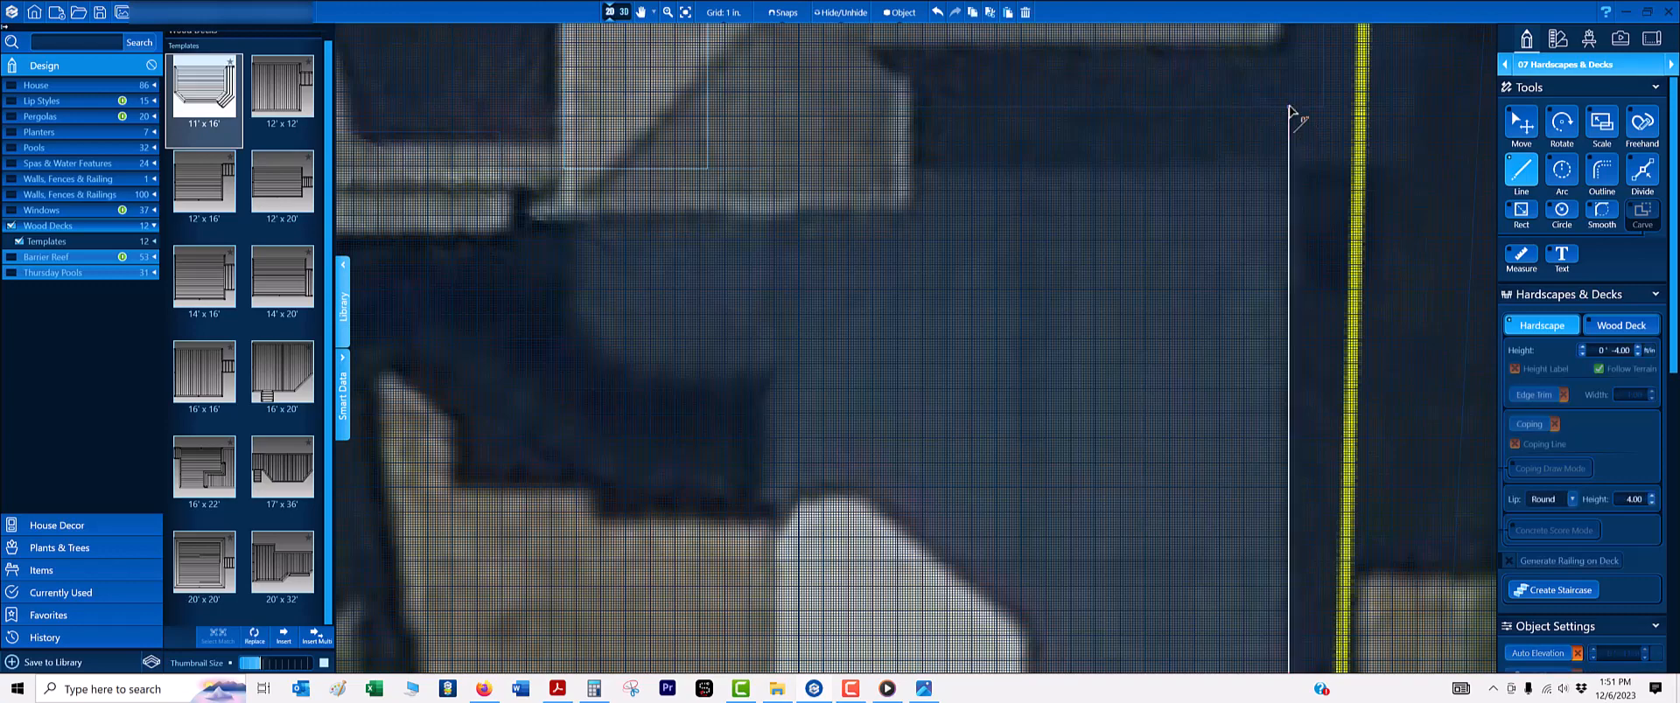
pyautogui.click(775, 131)
pyautogui.scroll(-3, 798, 499)
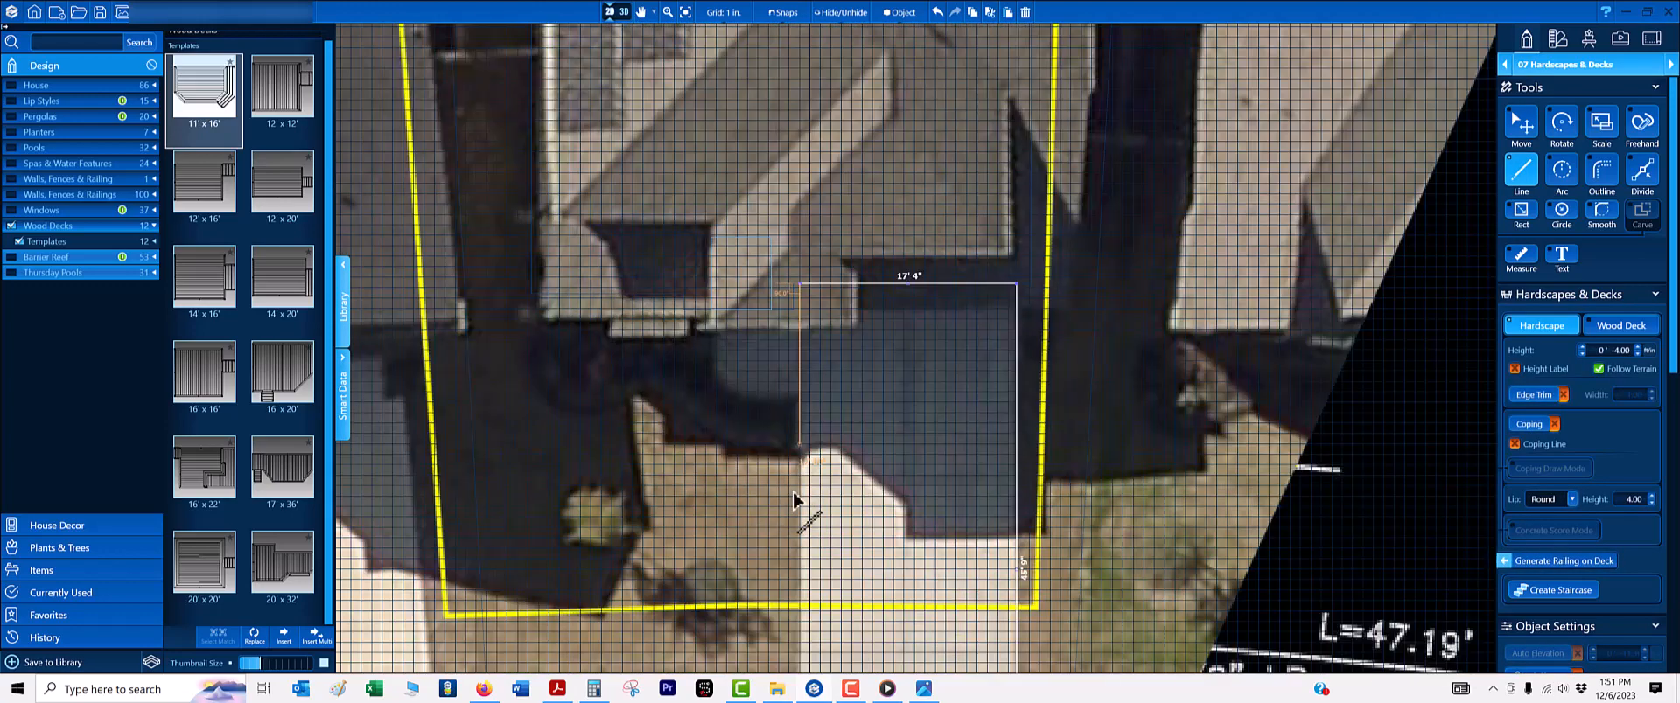
pyautogui.scroll(4, 791, 139)
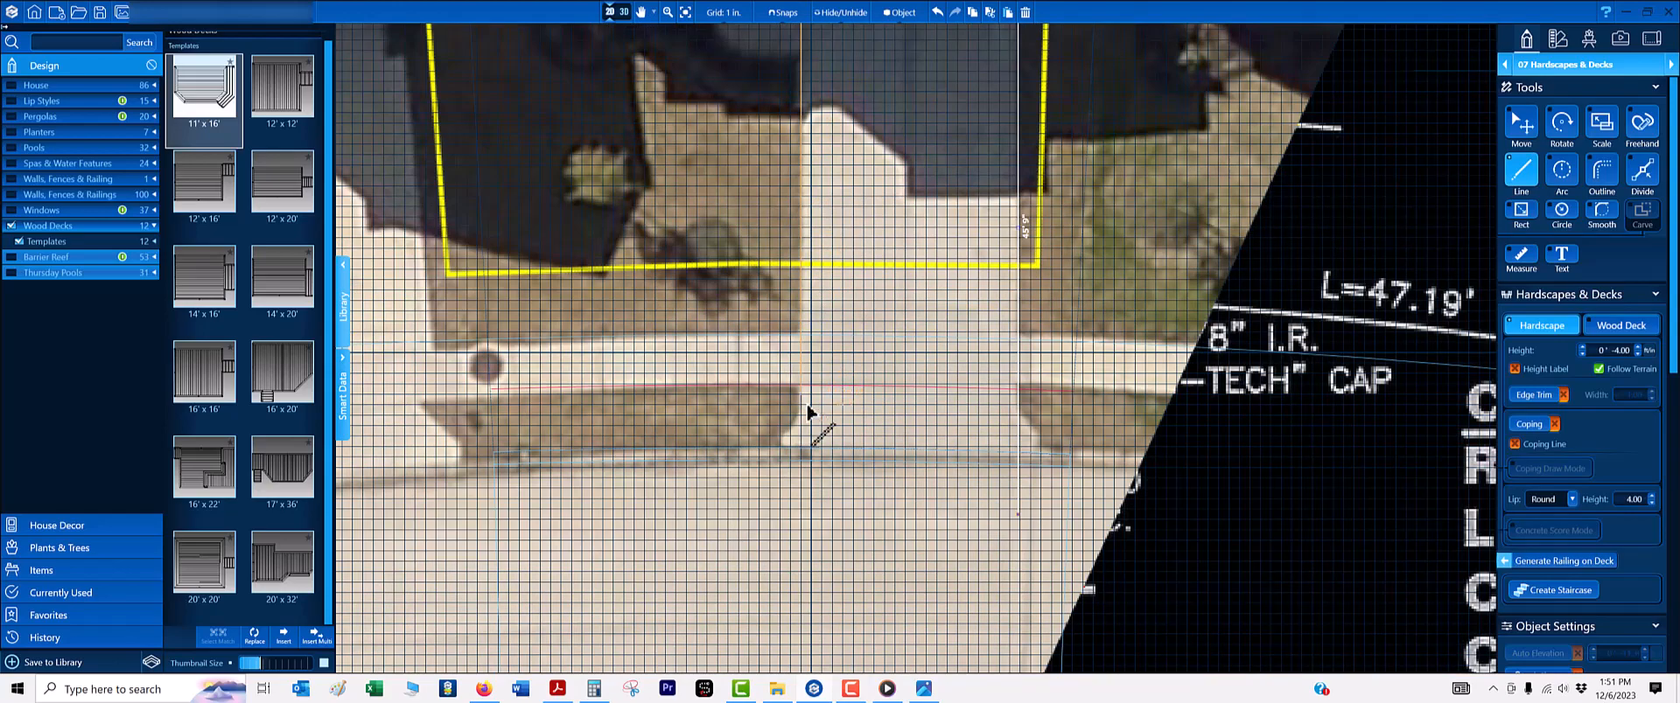
pyautogui.scroll(3, 808, 393)
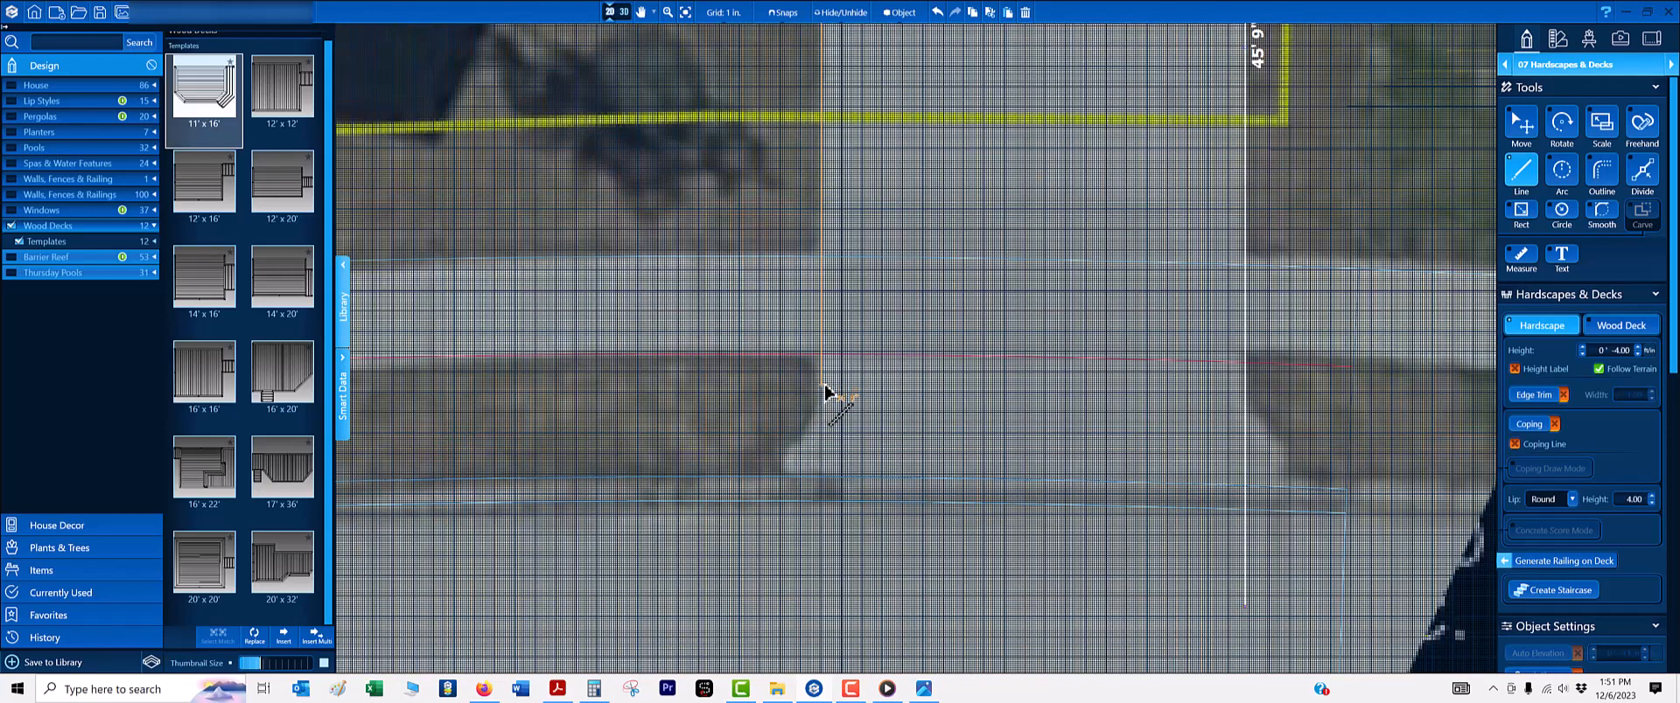
pyautogui.click(823, 377)
# - Draw the driveway's left flare toward the curb as an arc about 3' 8" long with a radius of about 4' 5"
pyautogui.scroll(2, 800, 391)
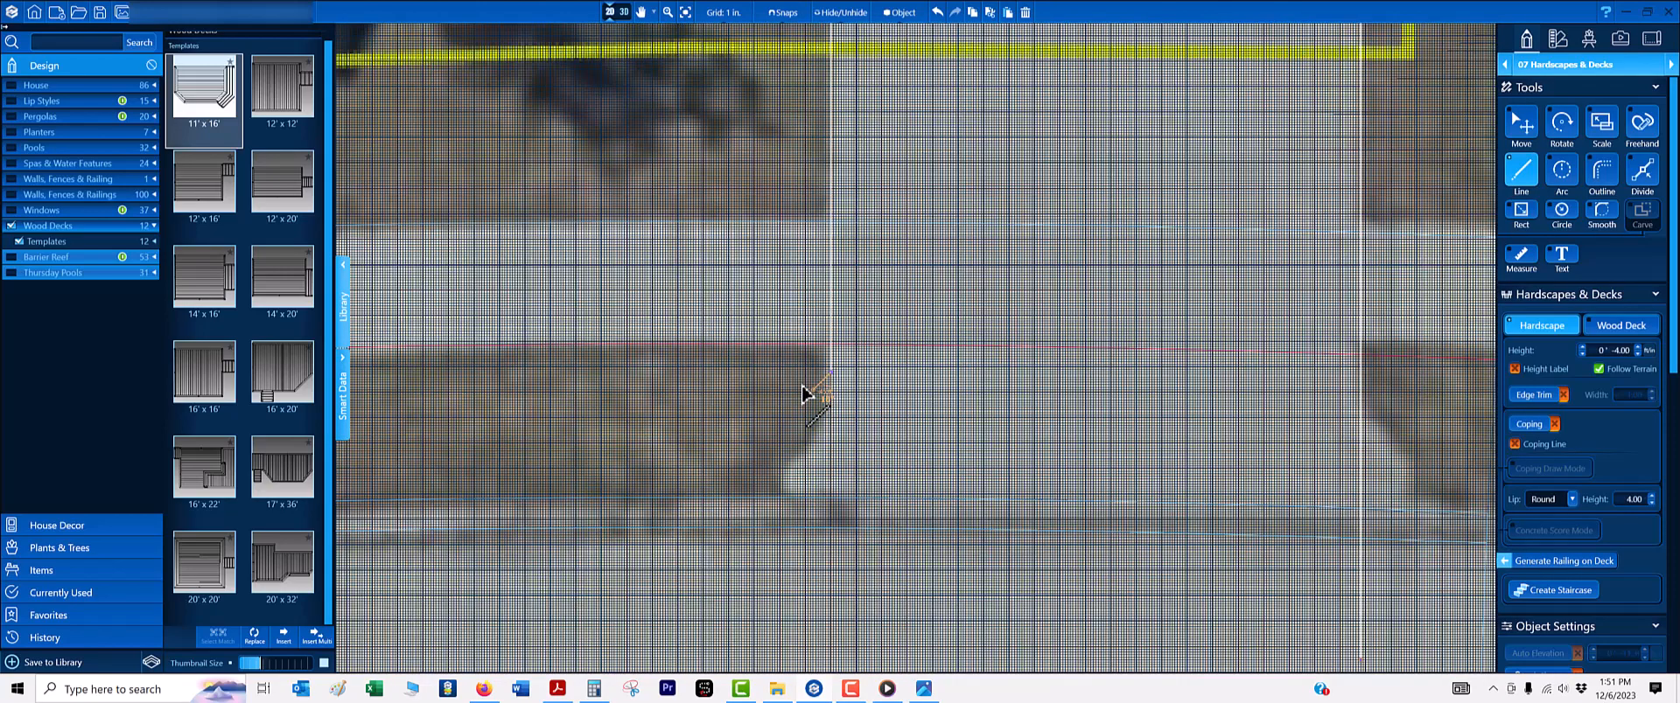
pyautogui.press('a')
pyautogui.click(673, 375)
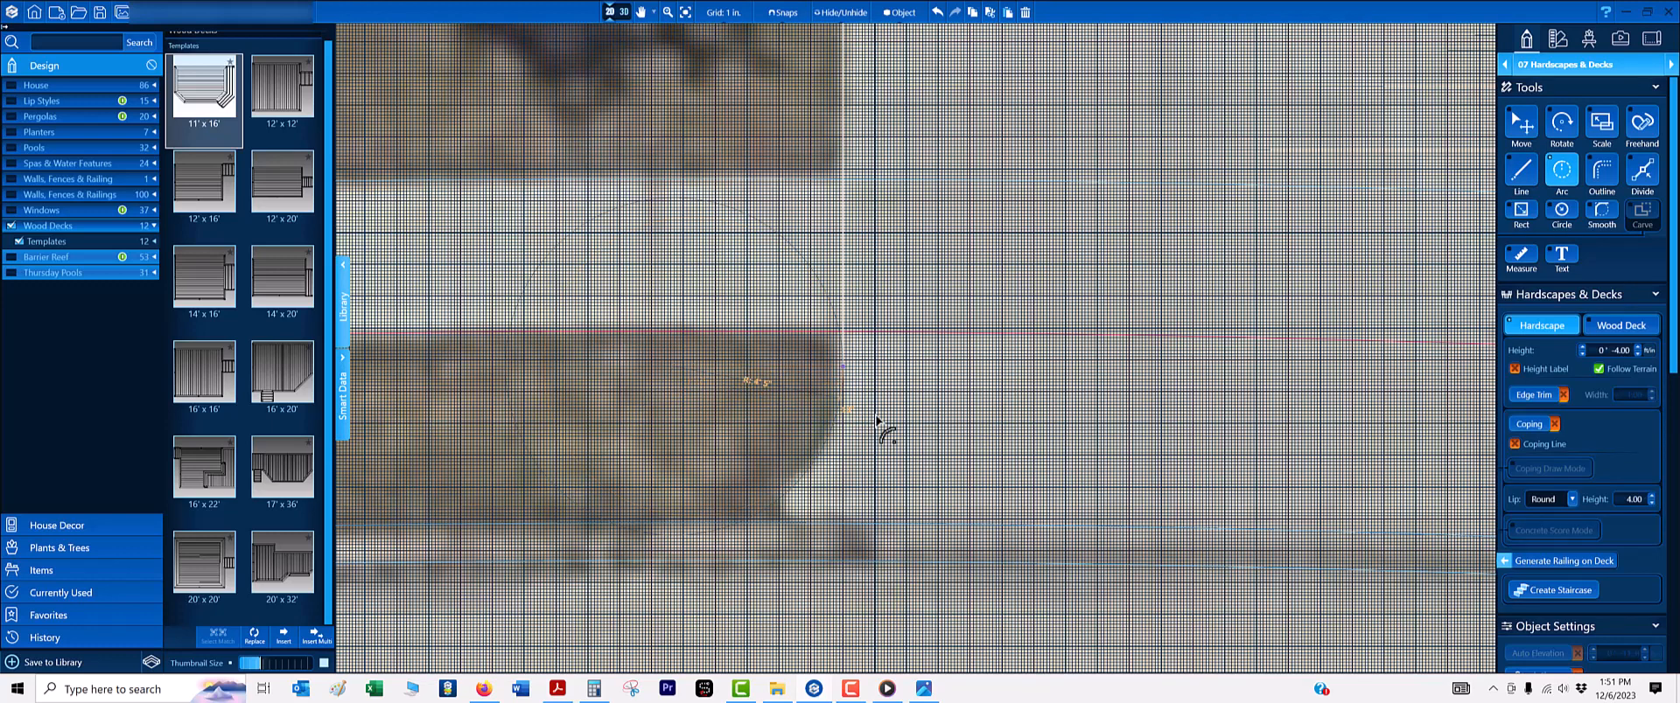
pyautogui.scroll(2, 788, 508)
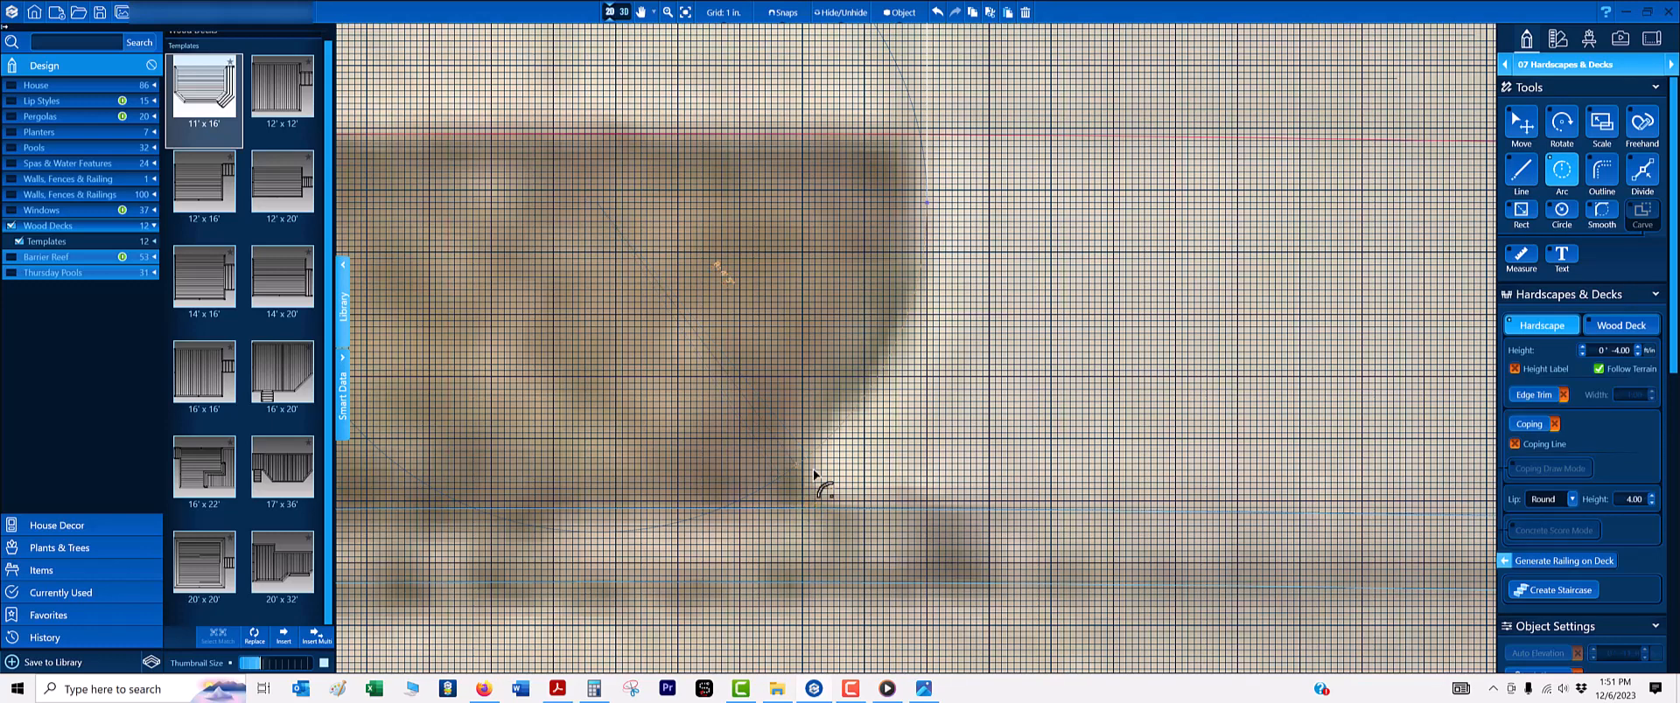
pyautogui.click(827, 465)
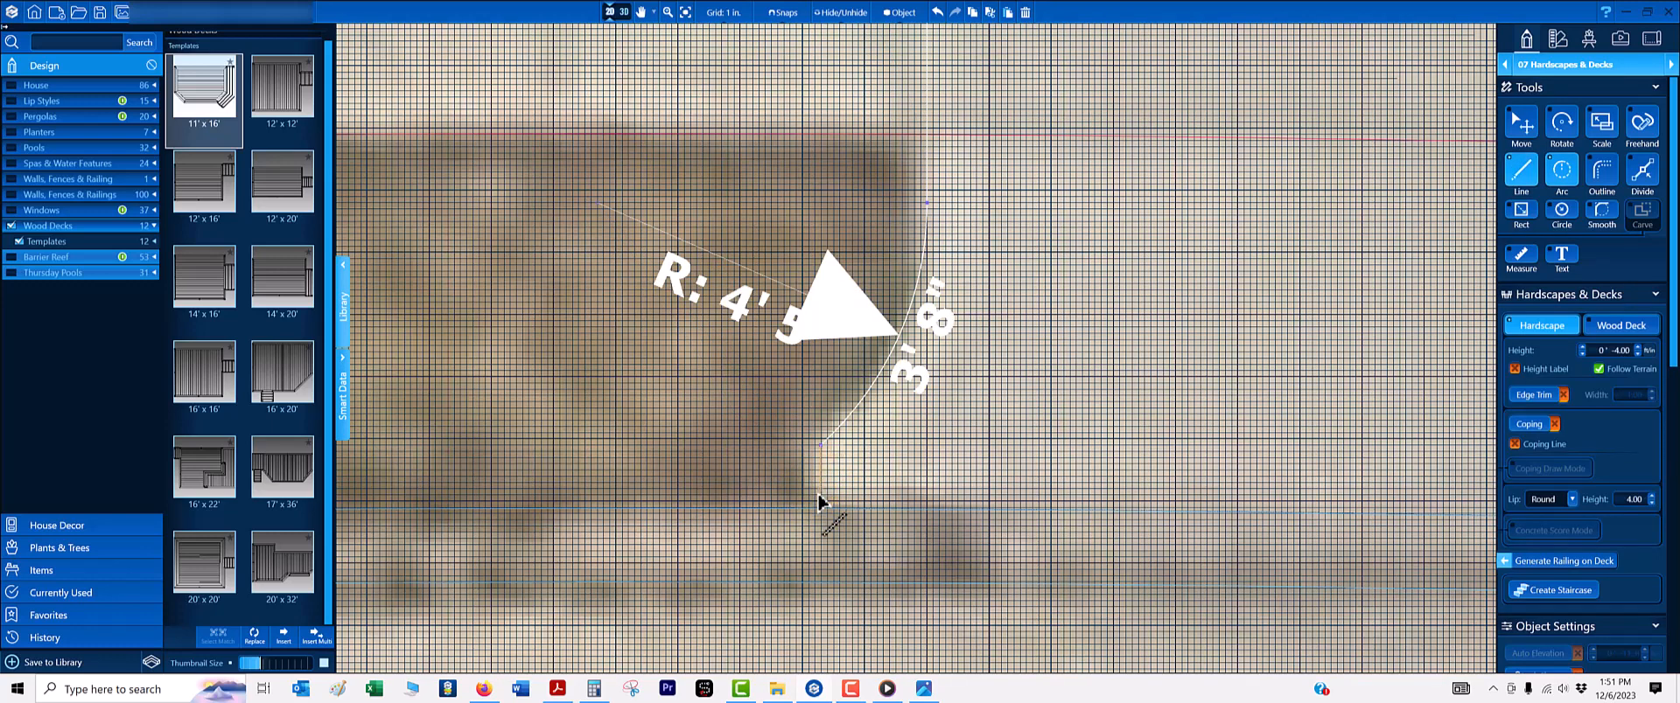
# - Turn the grid off for finishing the line from the left flare to the curb
pyautogui.press('l')
pyautogui.scroll(2, 826, 508)
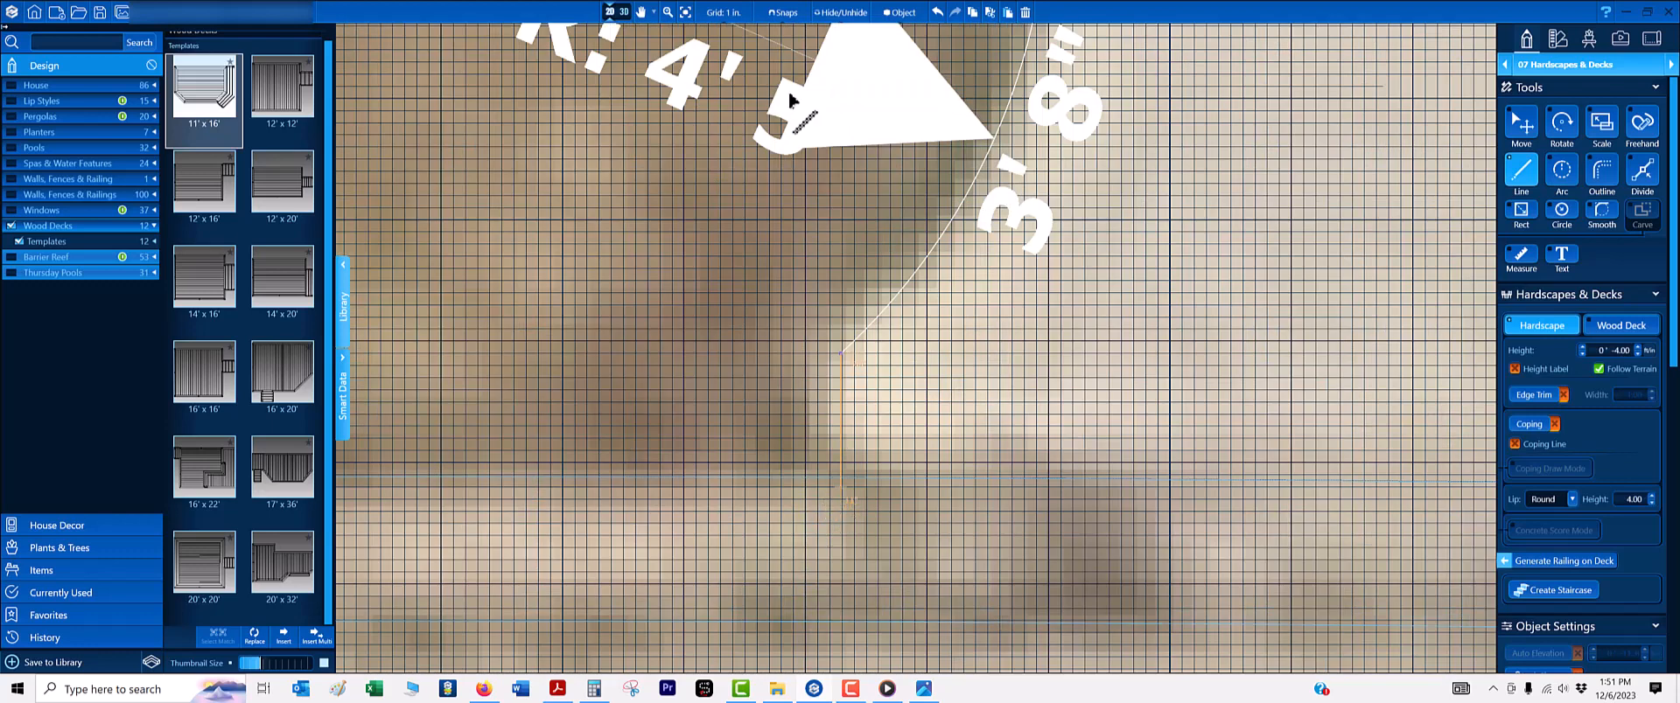
pyautogui.click(722, 12)
pyautogui.click(704, 88)
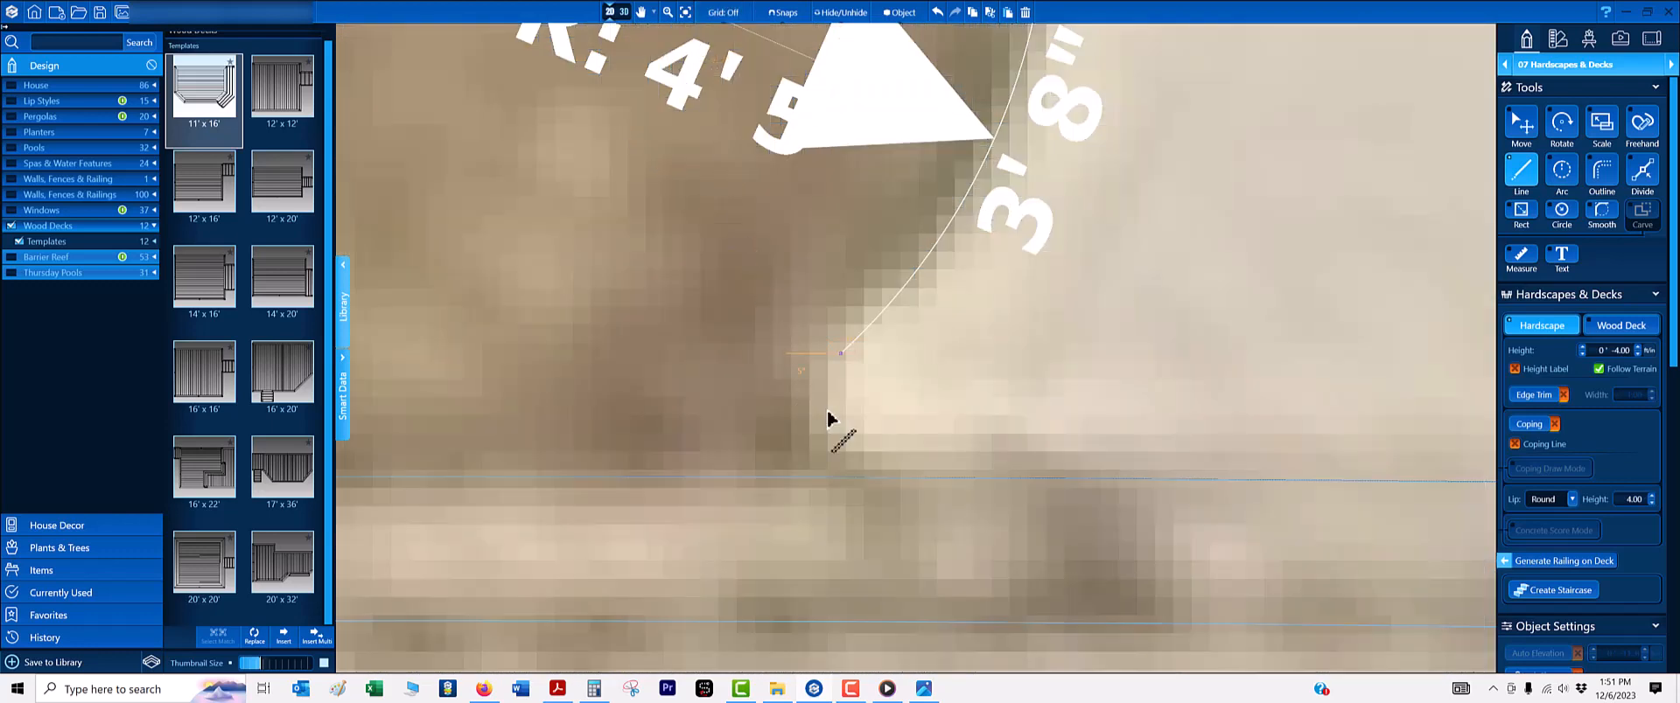
pyautogui.scroll(-3, 528, 255)
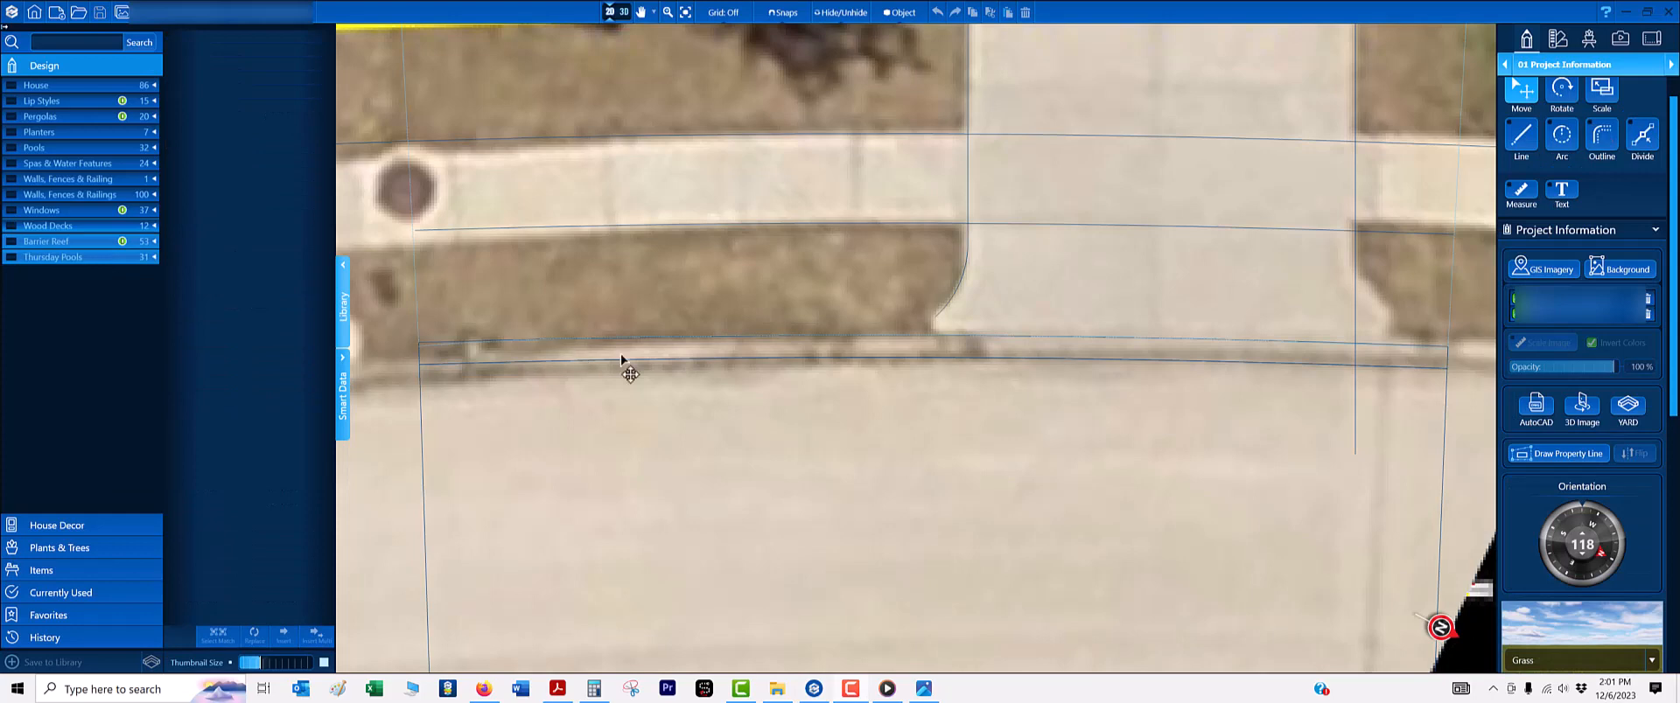
# - Switch to the 07 Hardscapes & Decks stage and draw a vertical line about 10" long from the left flare's end to the curb
pyautogui.scroll(2, 914, 333)
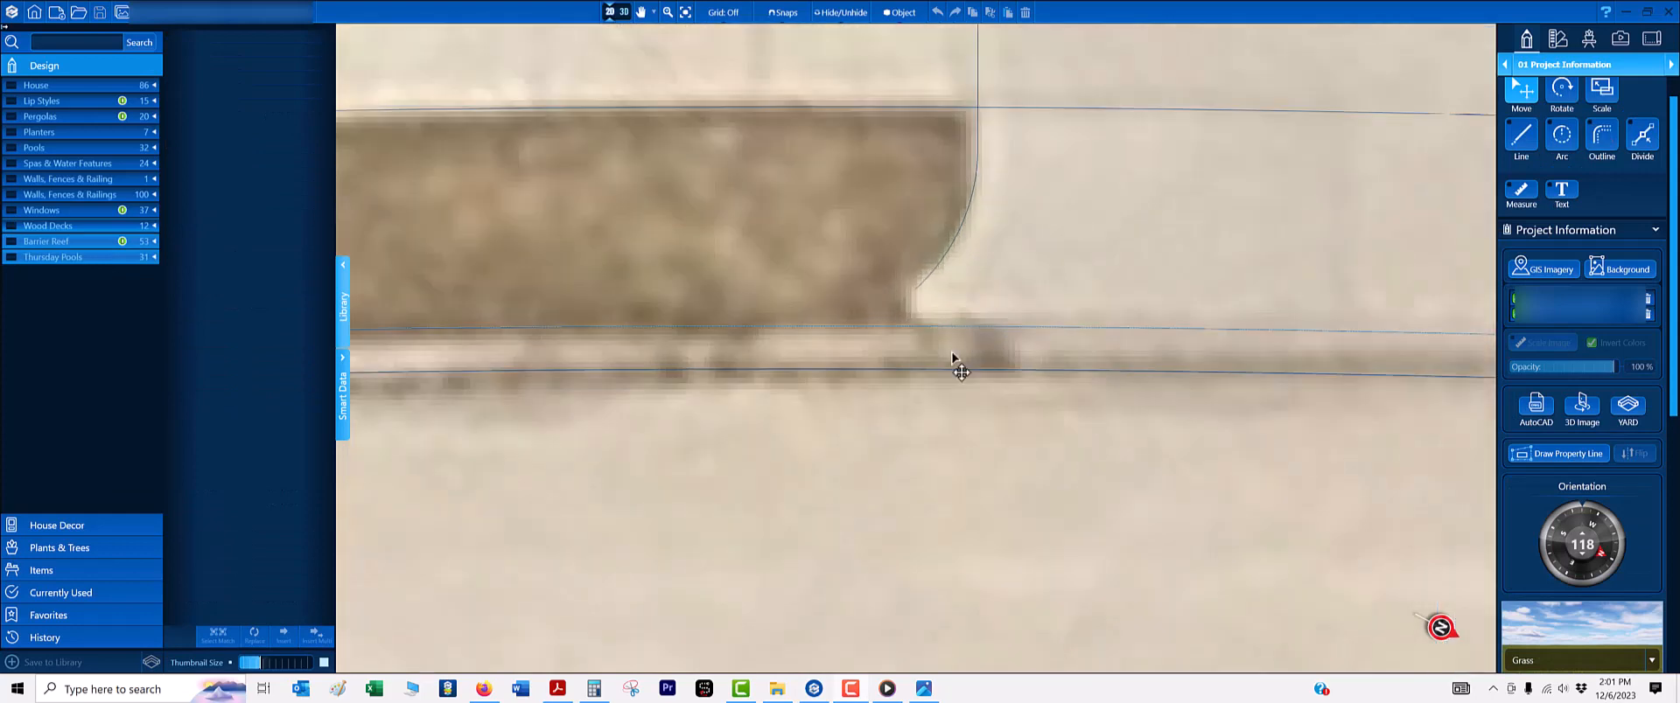
pyautogui.click(1609, 65)
pyautogui.click(1604, 180)
pyautogui.scroll(3, 919, 336)
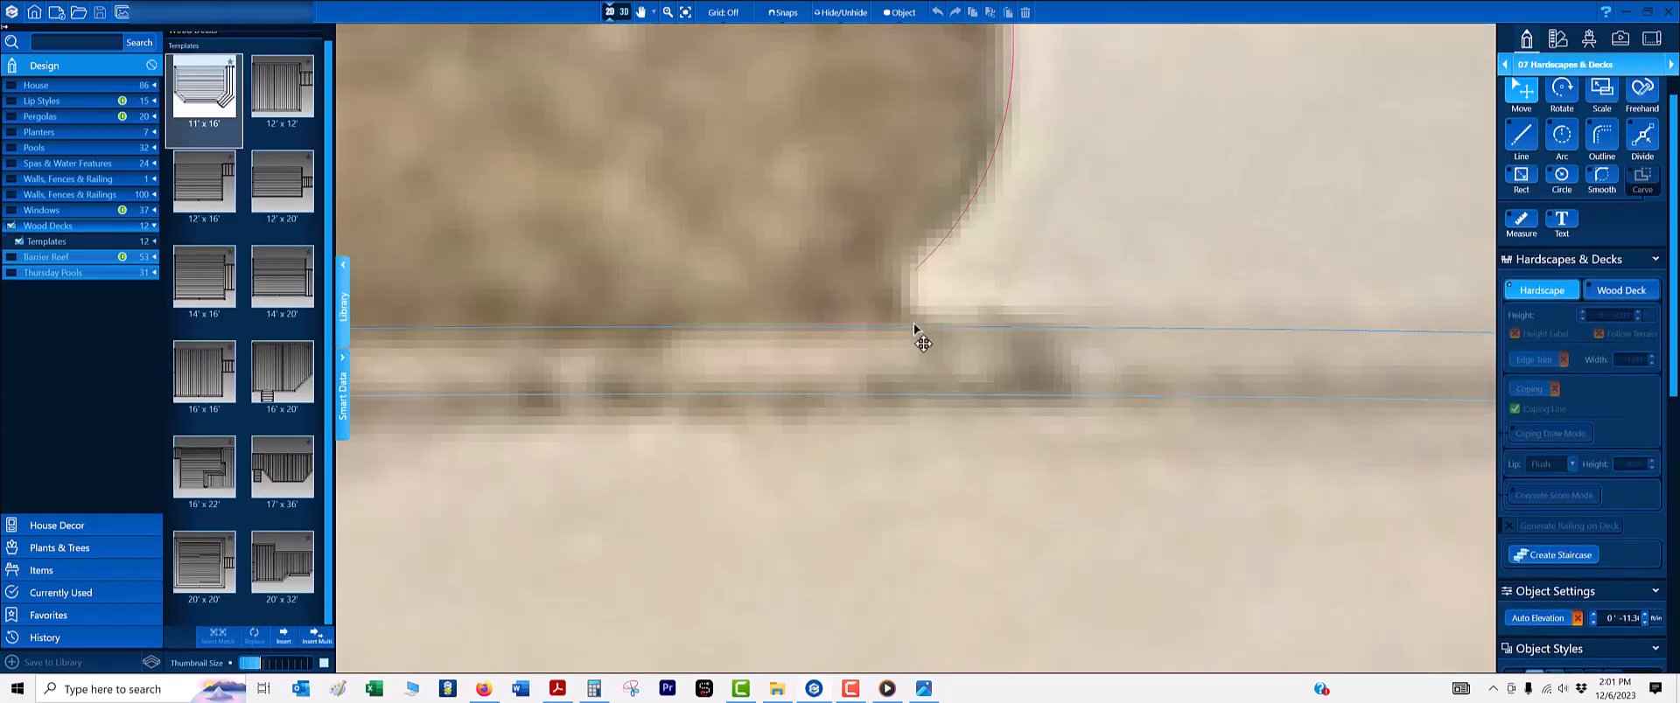
pyautogui.click(915, 267)
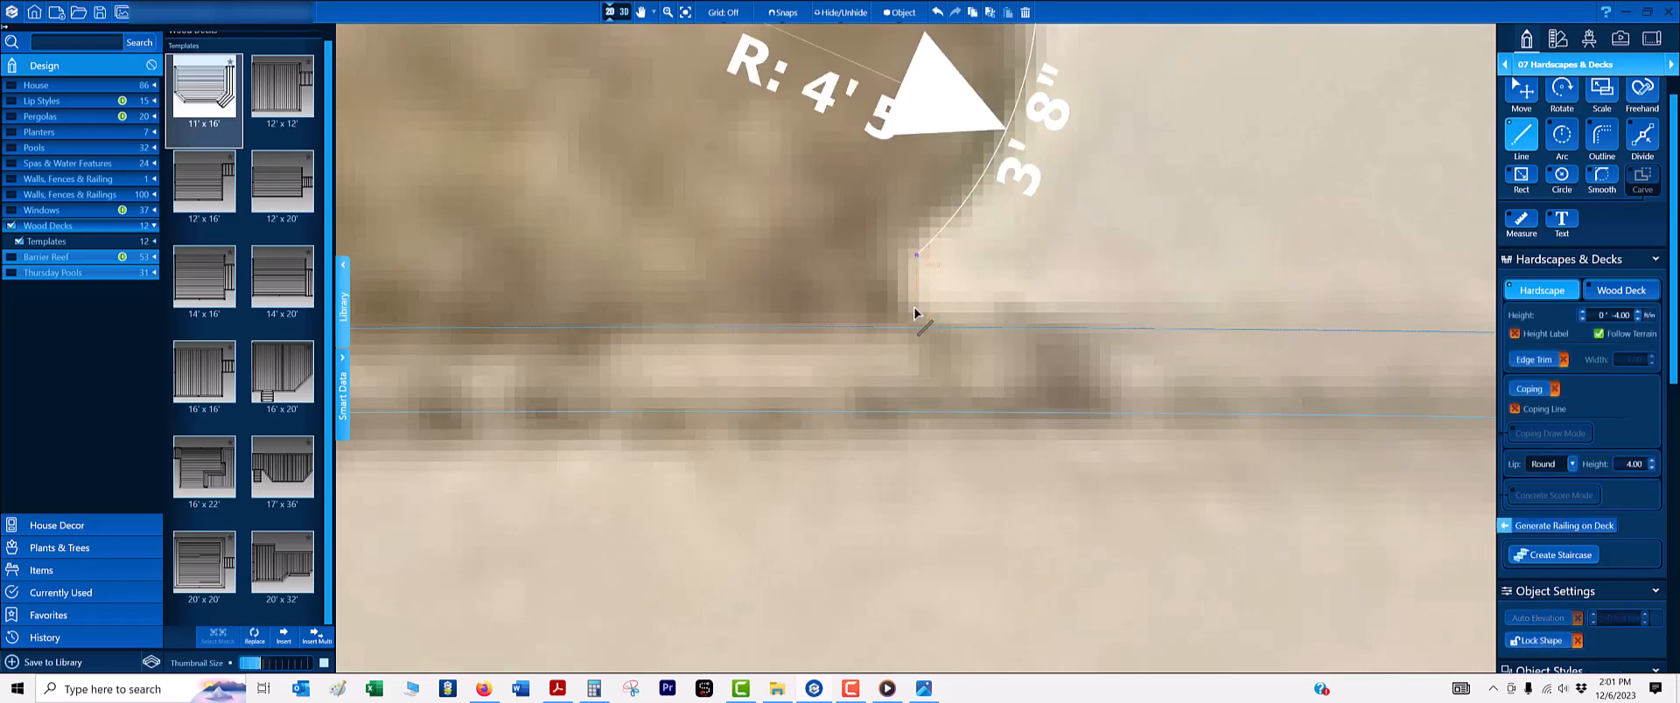
pyautogui.scroll(2, 929, 308)
pyautogui.scroll(2, 936, 315)
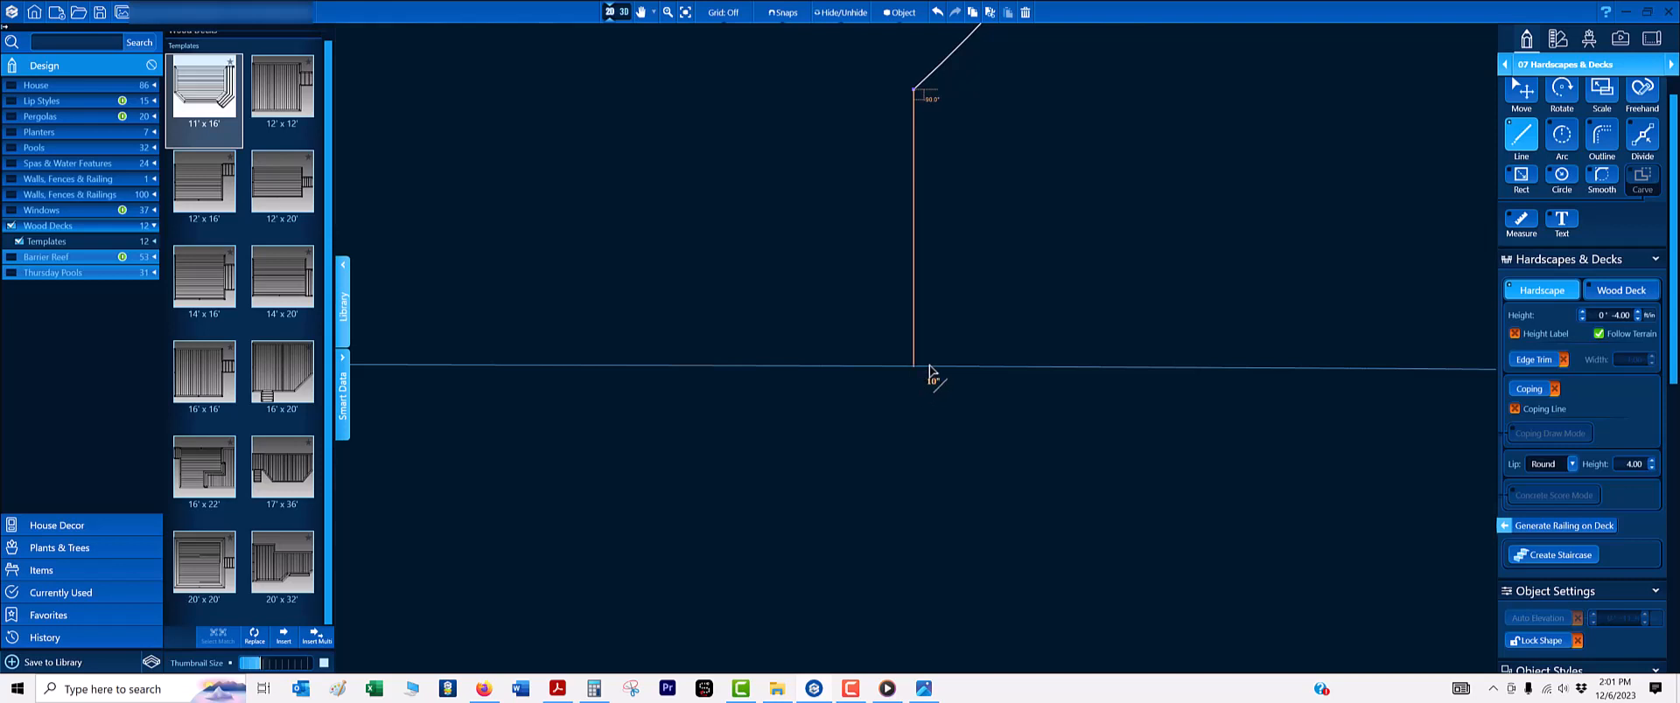
pyautogui.click(929, 366)
pyautogui.press('o')
pyautogui.scroll(-3, 1115, 365)
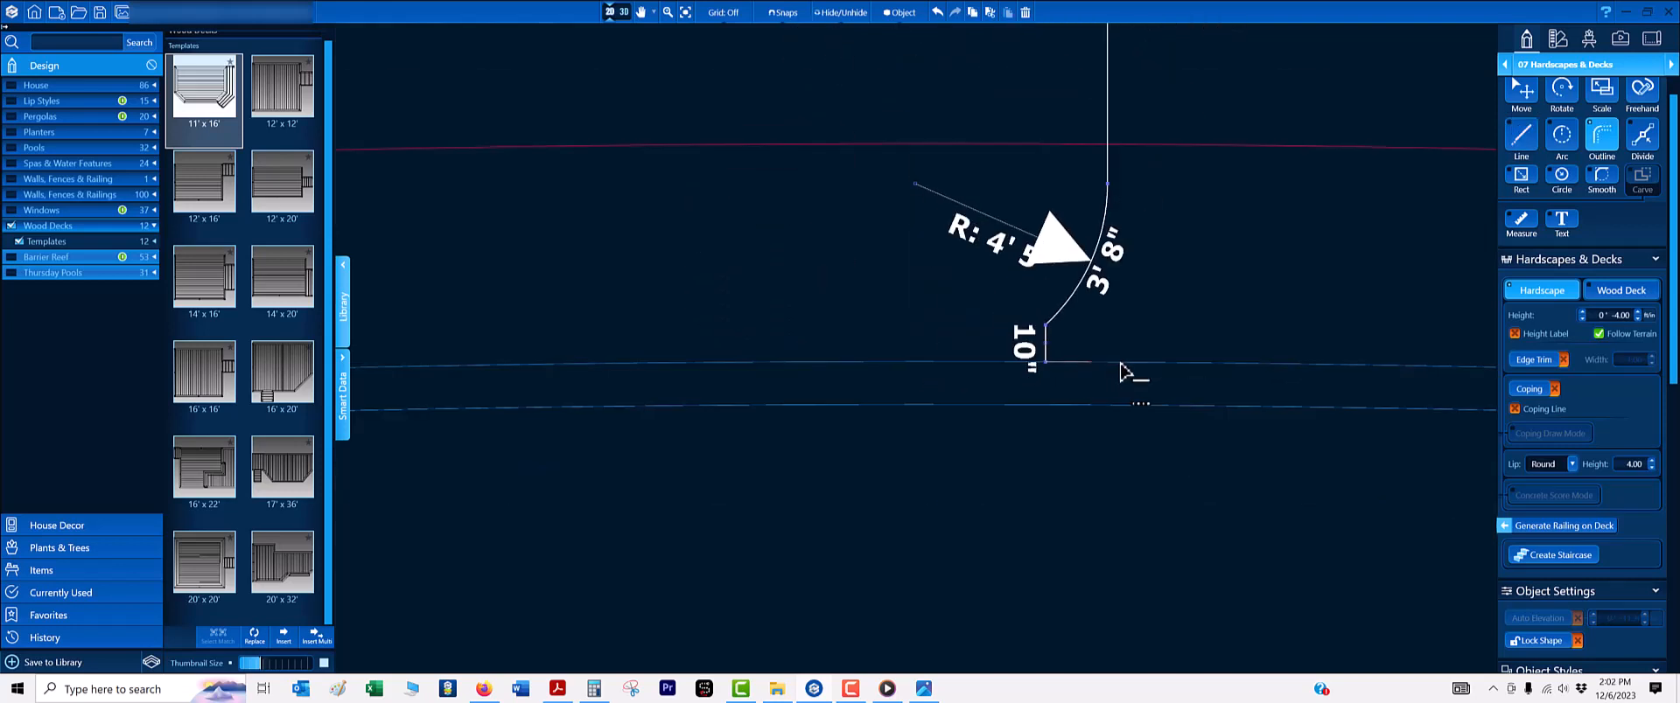
pyautogui.scroll(-4, 1121, 363)
pyautogui.press('Escape')
pyautogui.press('Escape')
# - Divide the driveway's right edge just past the sidewalk and delete the 8' 10" piece that runs over the curb into the street
pyautogui.scroll(-4, 1137, 312)
pyautogui.moveTo(1136, 313); pyautogui.dragTo(949, 323, button='middle')
pyautogui.scroll(3, 1046, 367)
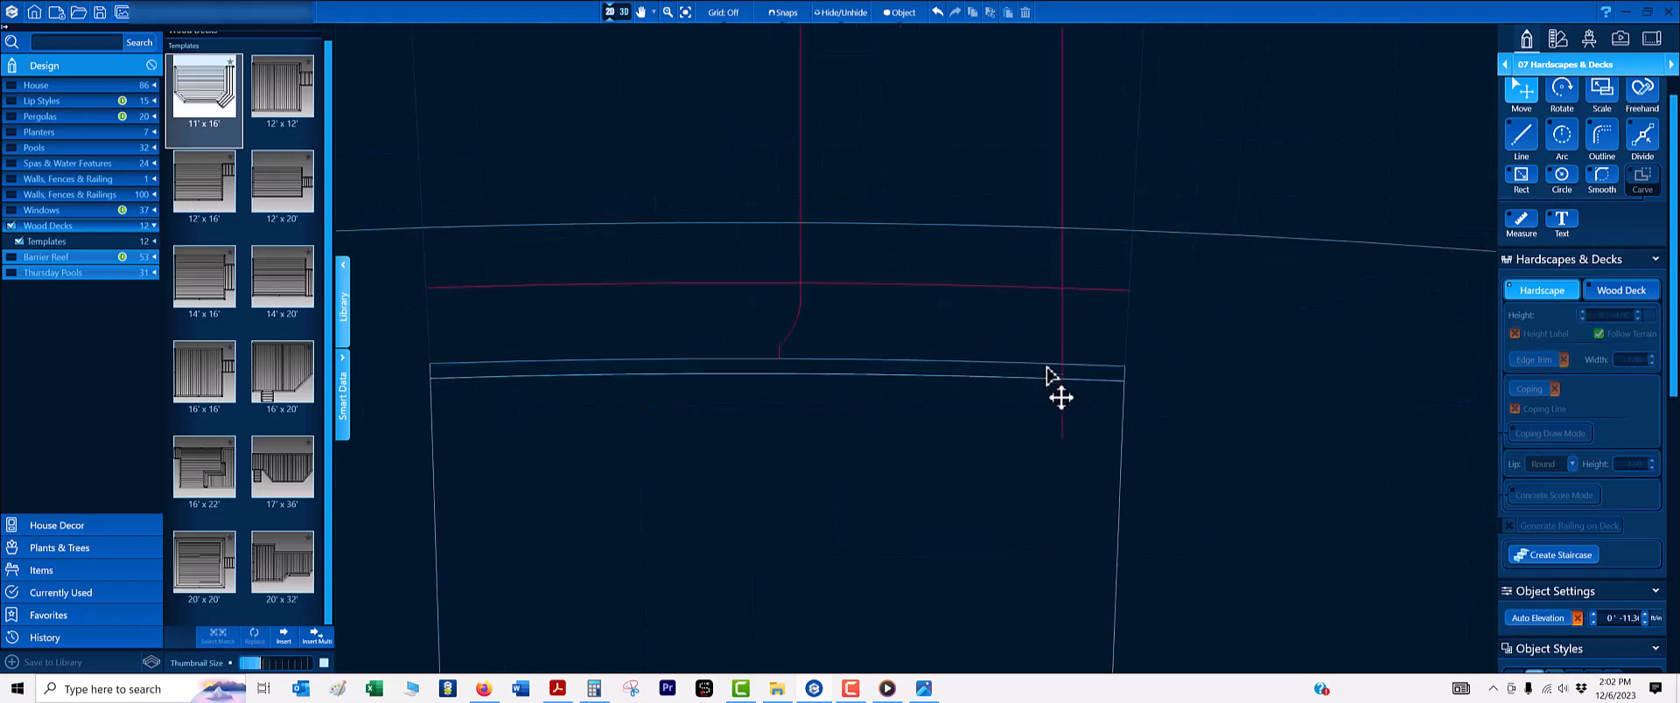
pyautogui.scroll(5, 1004, 325)
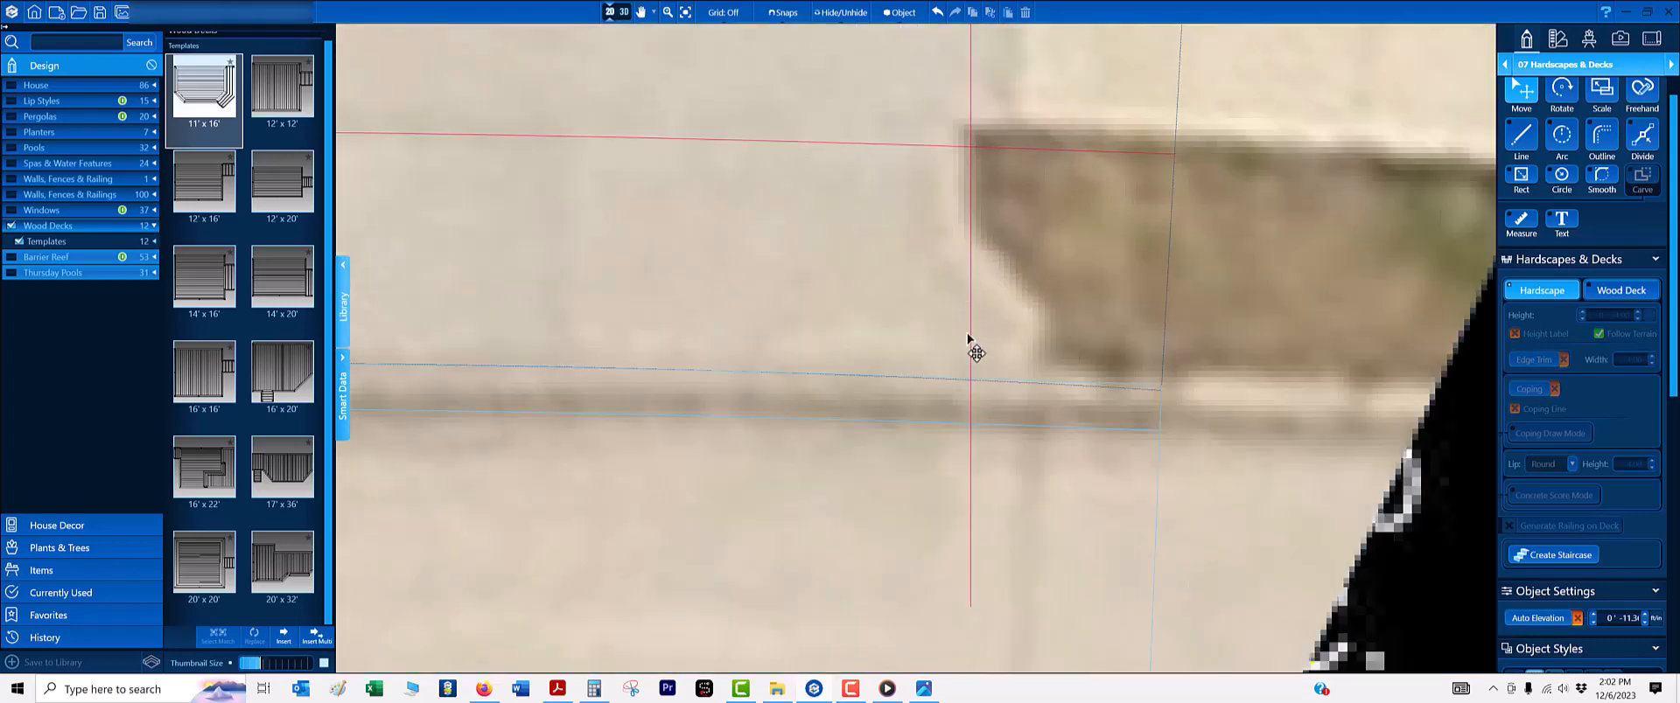
pyautogui.click(969, 346)
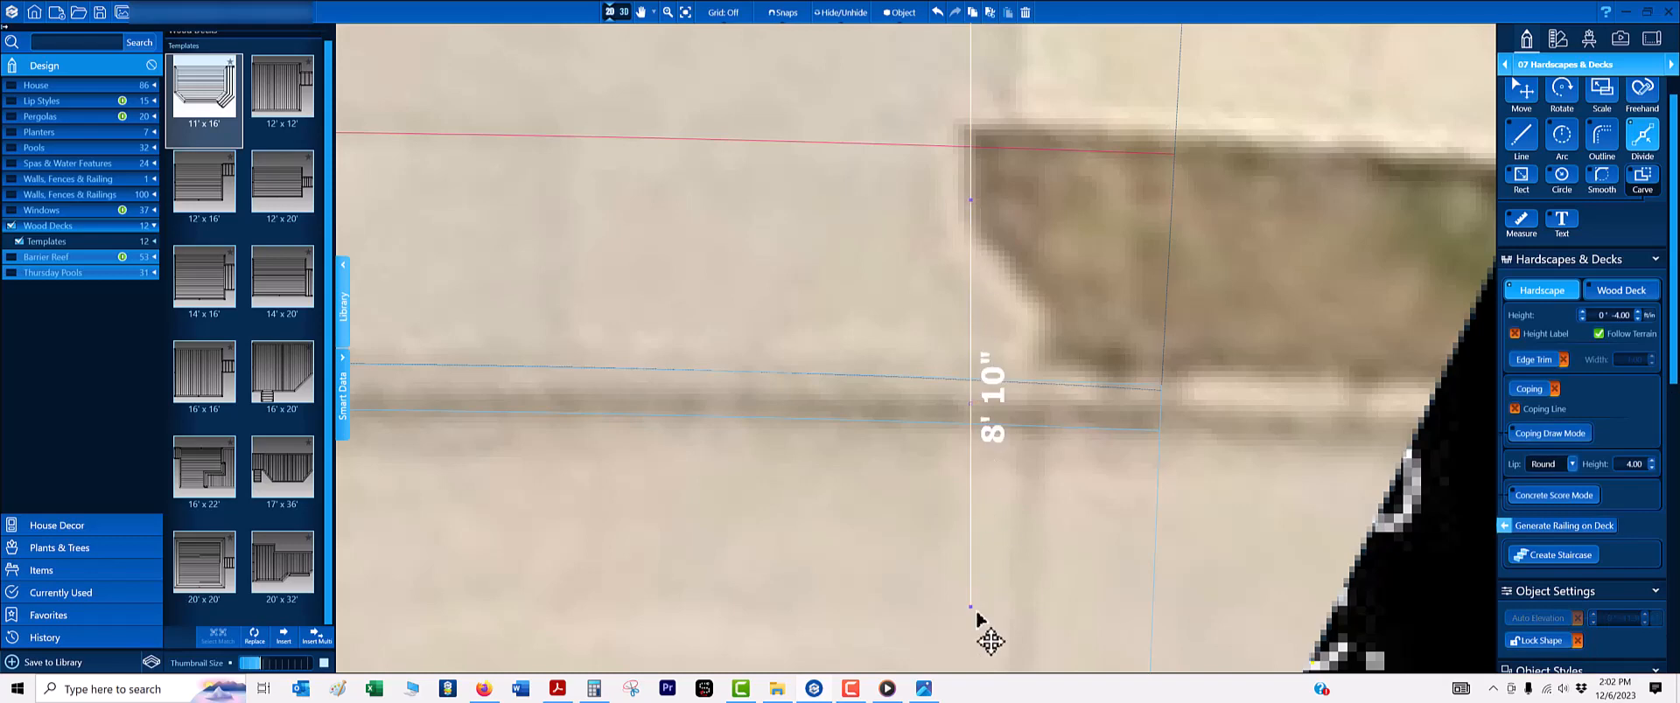
pyautogui.moveTo(970, 606)
pyautogui.mouseDown()
pyautogui.moveTo(975, 622)
pyautogui.moveTo(990, 596)
pyautogui.mouseUp()
pyautogui.press('Delete')
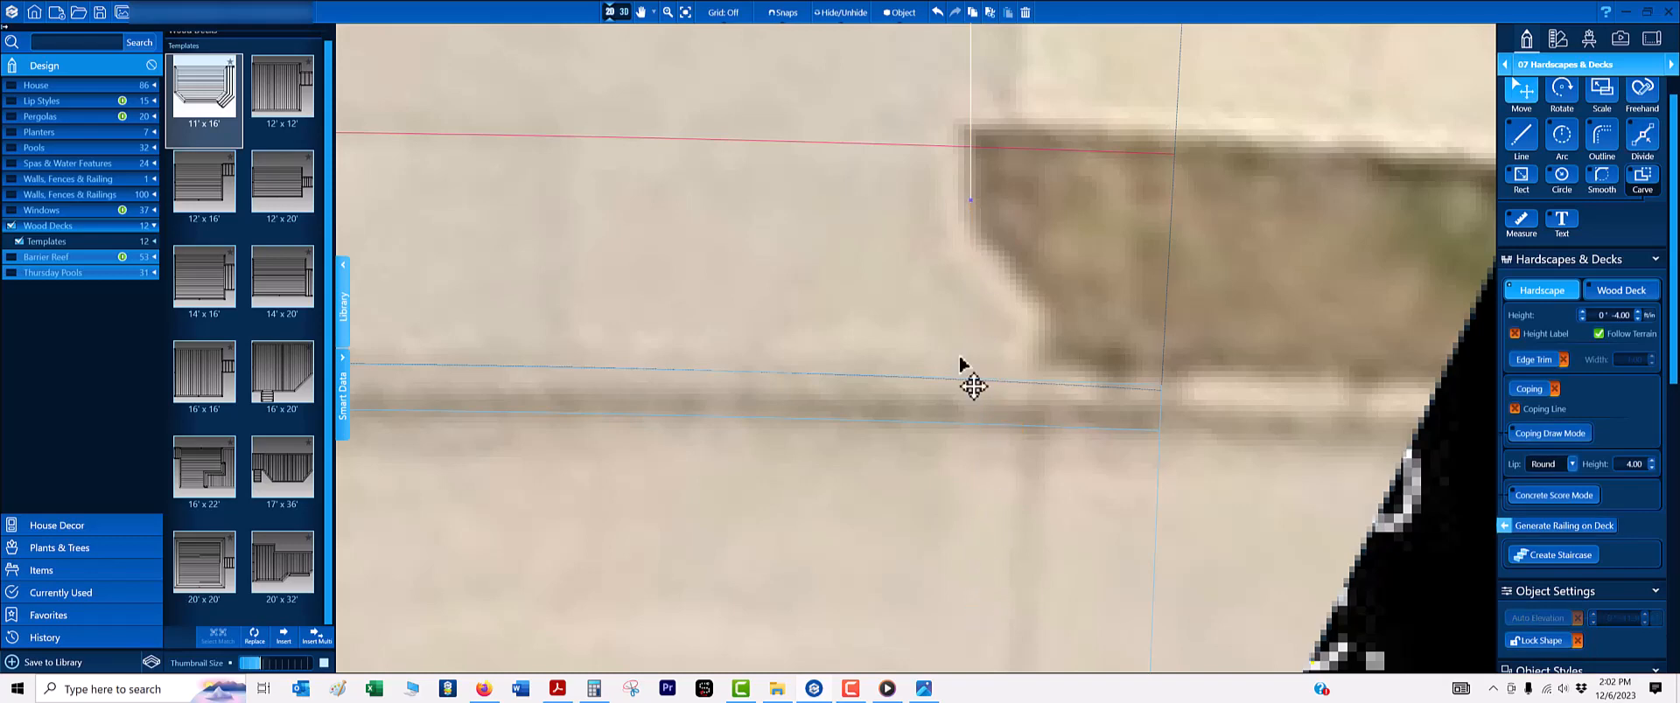
pyautogui.scroll(2, 965, 221)
pyautogui.press('a')
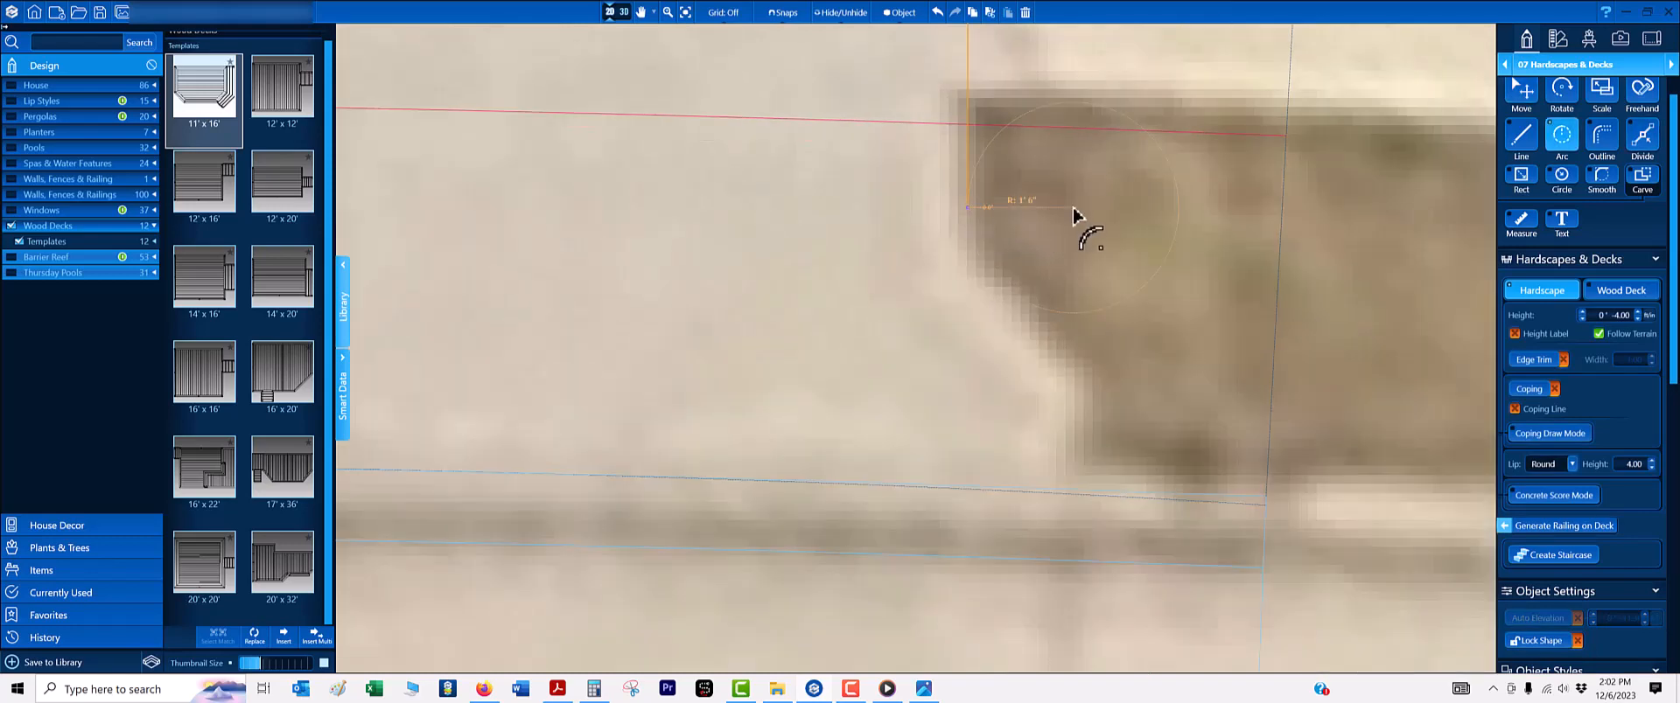
pyautogui.scroll(-3, 1078, 221)
pyautogui.scroll(2, 1075, 216)
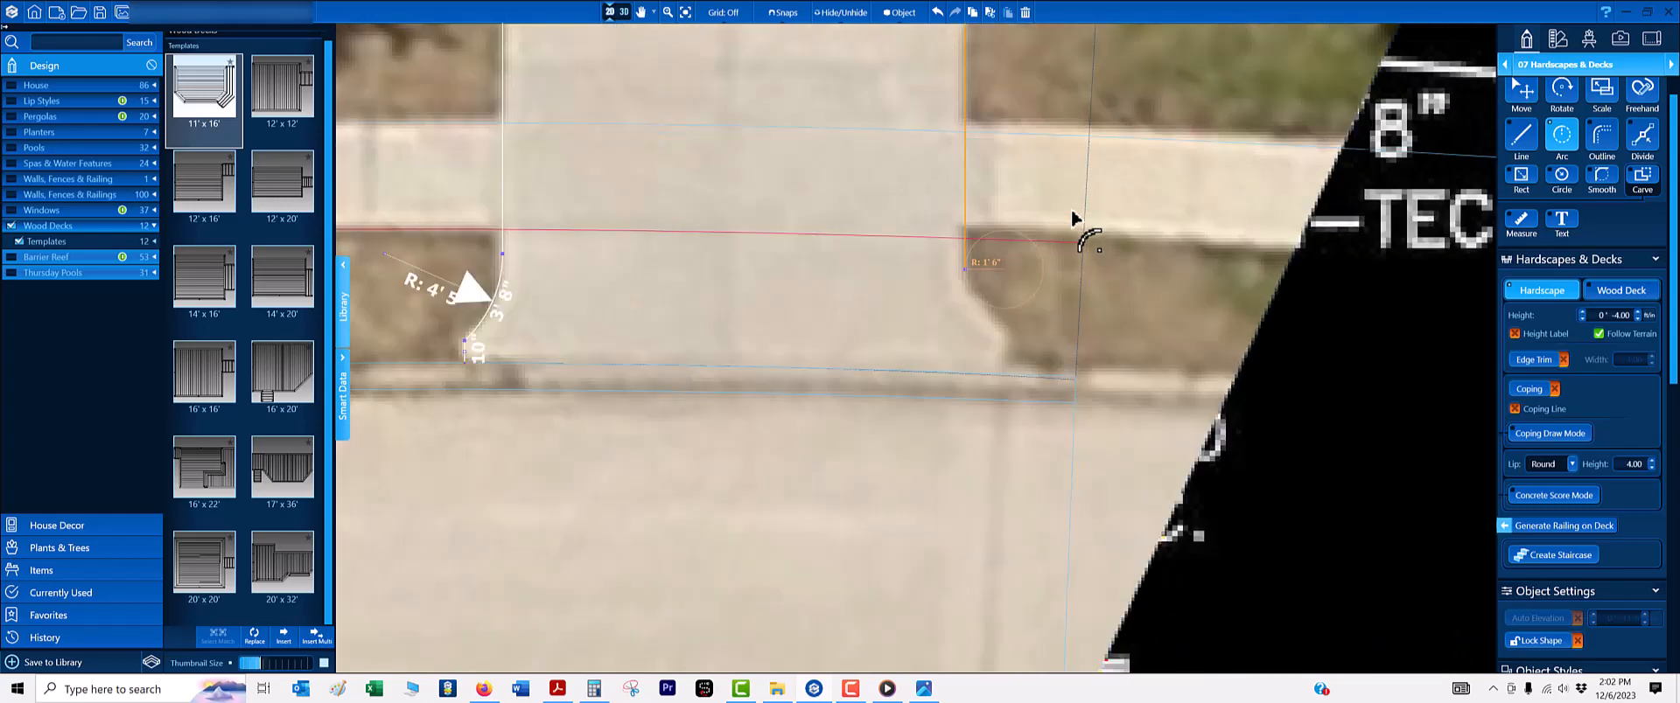
pyautogui.scroll(2, 1075, 219)
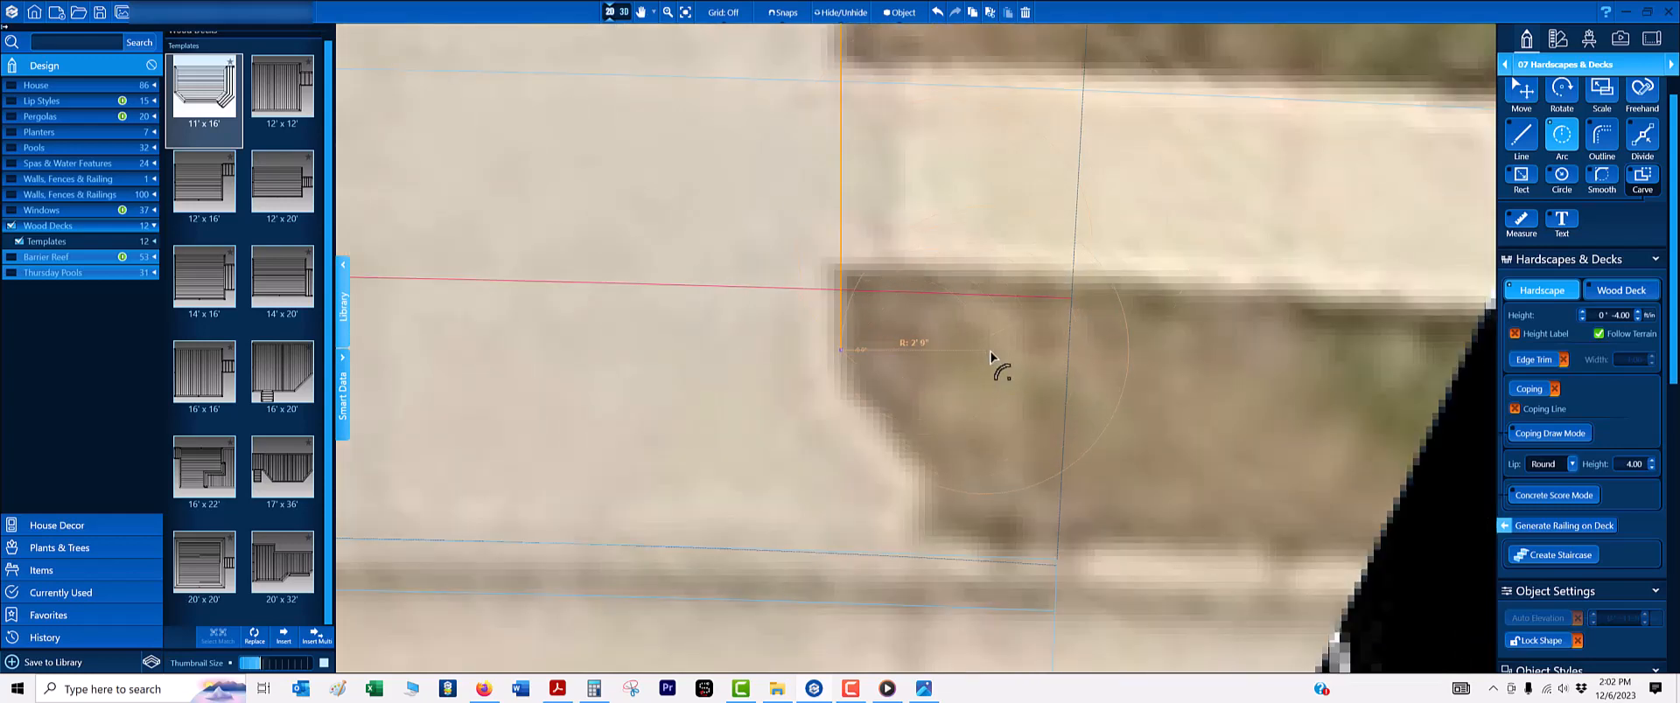
pyautogui.press('Escape')
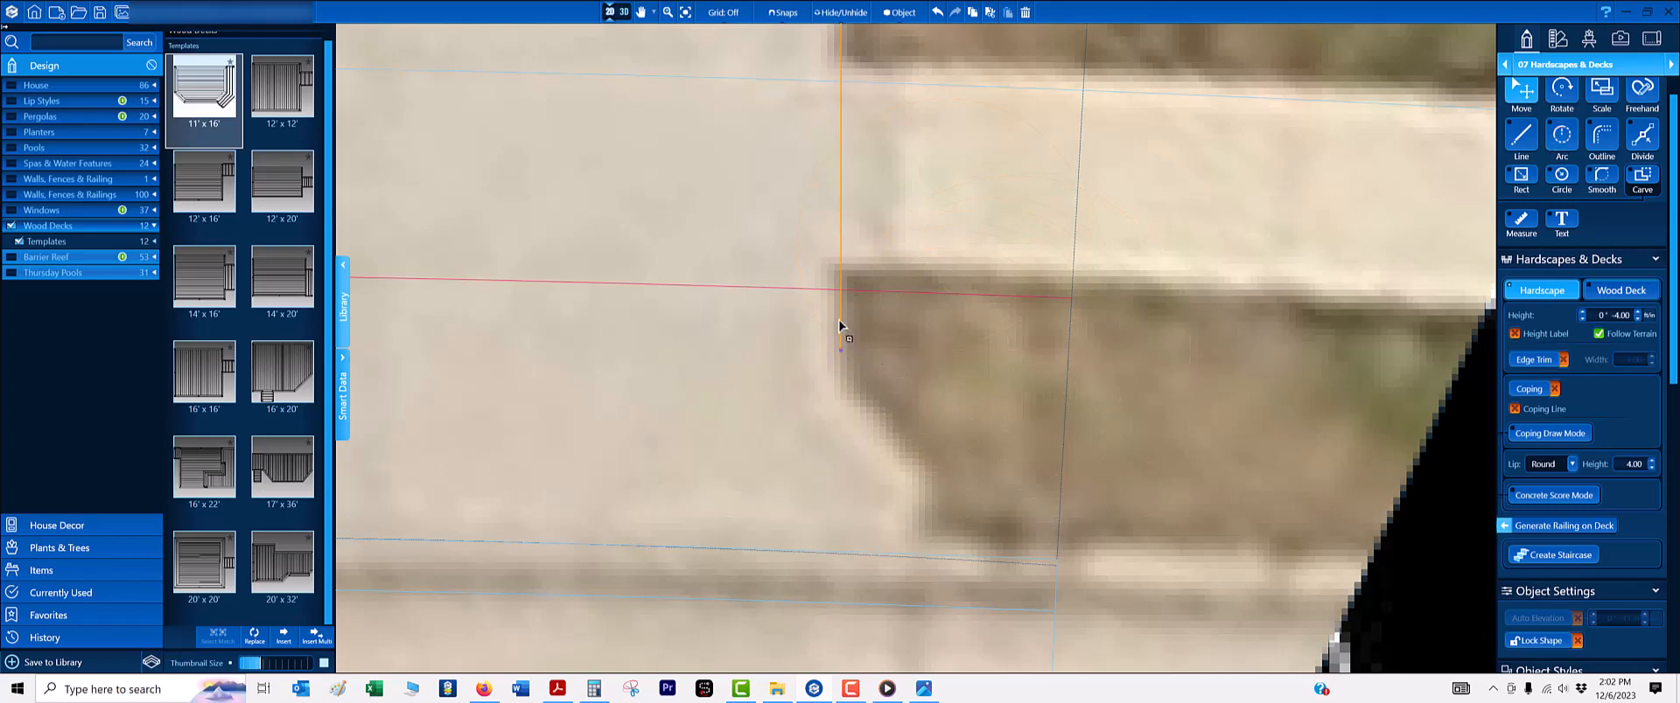
# - Shorten the driveway's right edge just past the sidewalk and draw the right flare as an arc about 3' 8" long with a radius of about 4' 5"
pyautogui.press('d')
pyautogui.click(840, 325)
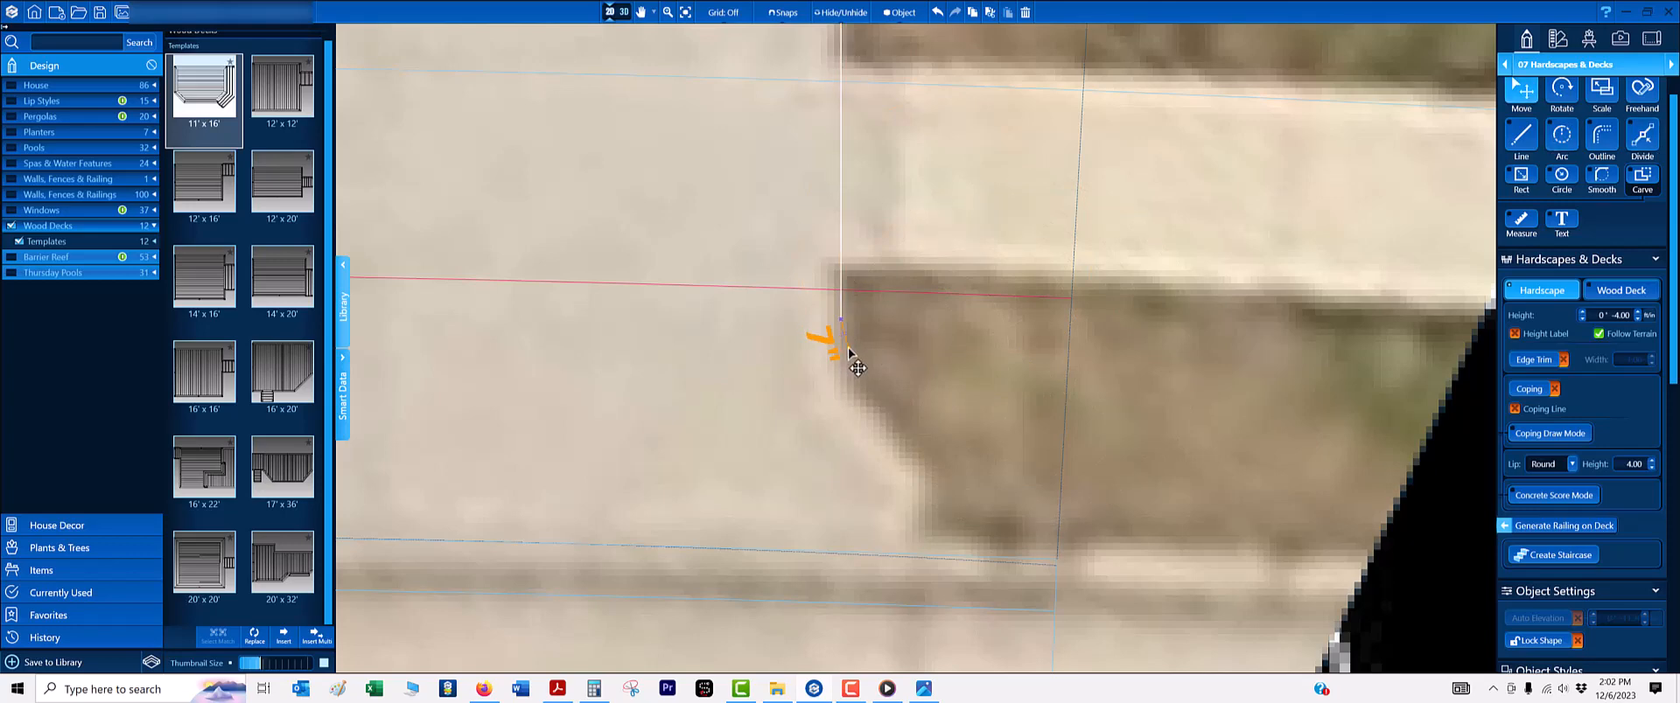
pyautogui.click(840, 326)
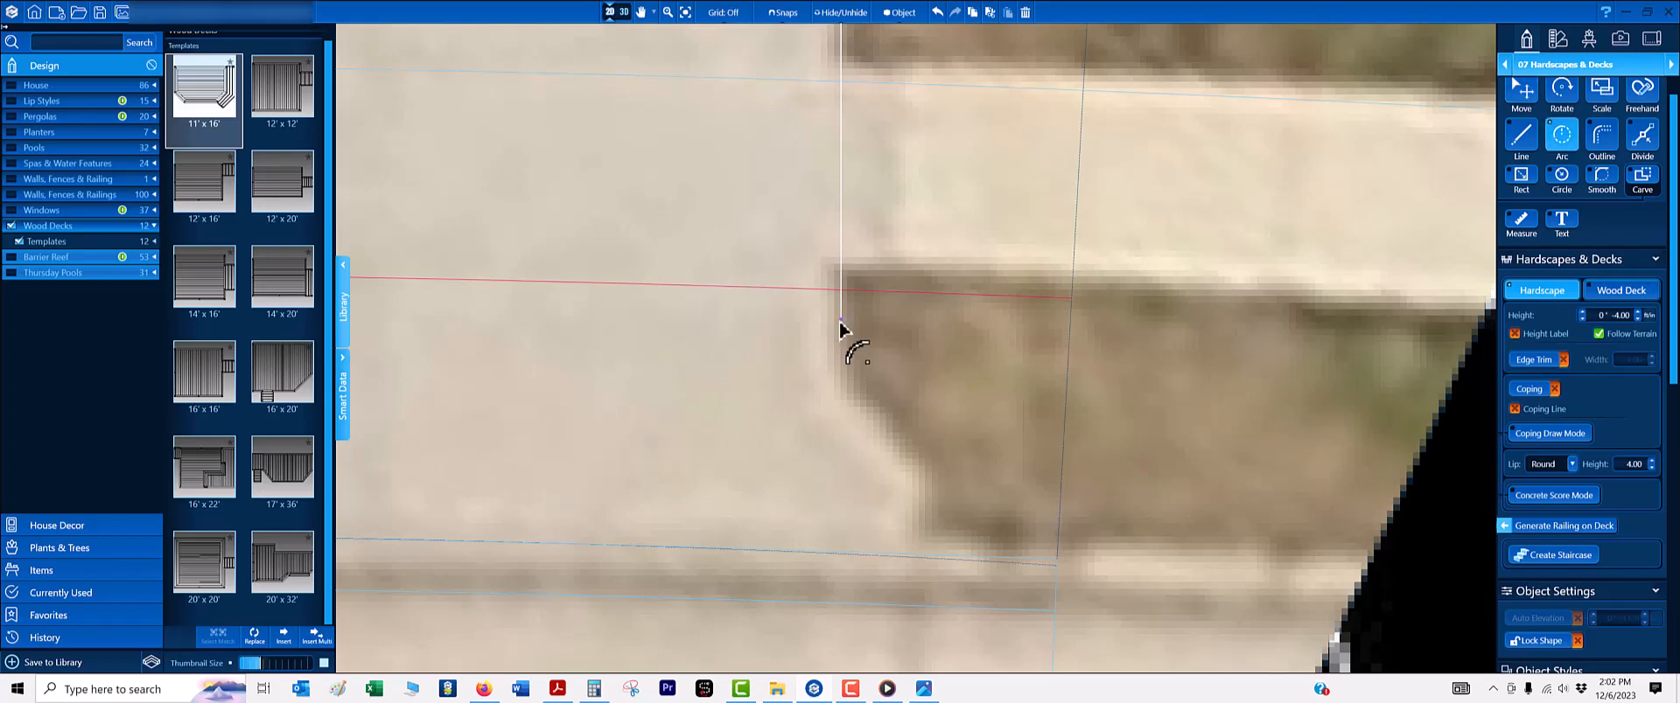
pyautogui.scroll(-3, 936, 338)
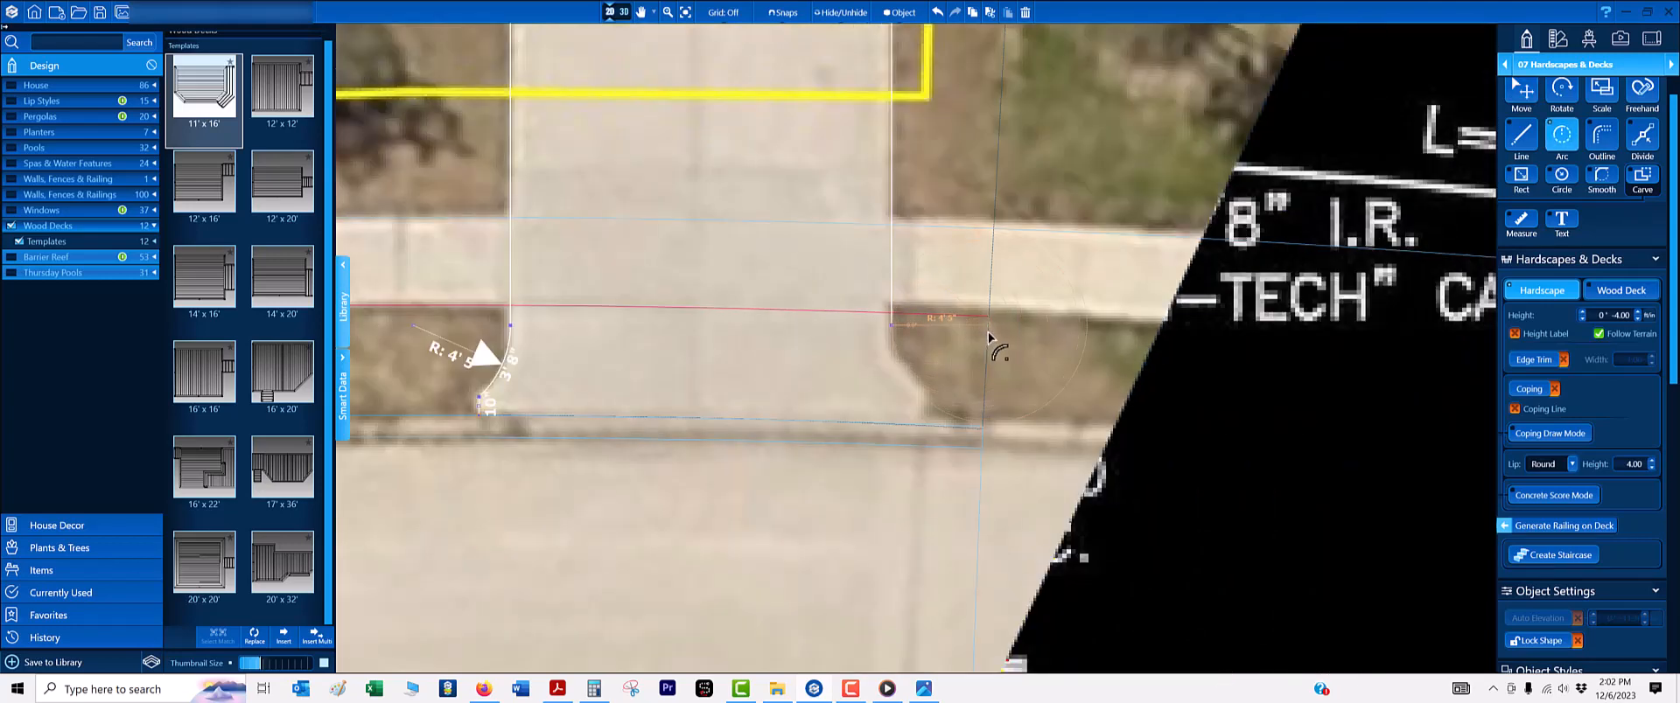
pyautogui.click(988, 336)
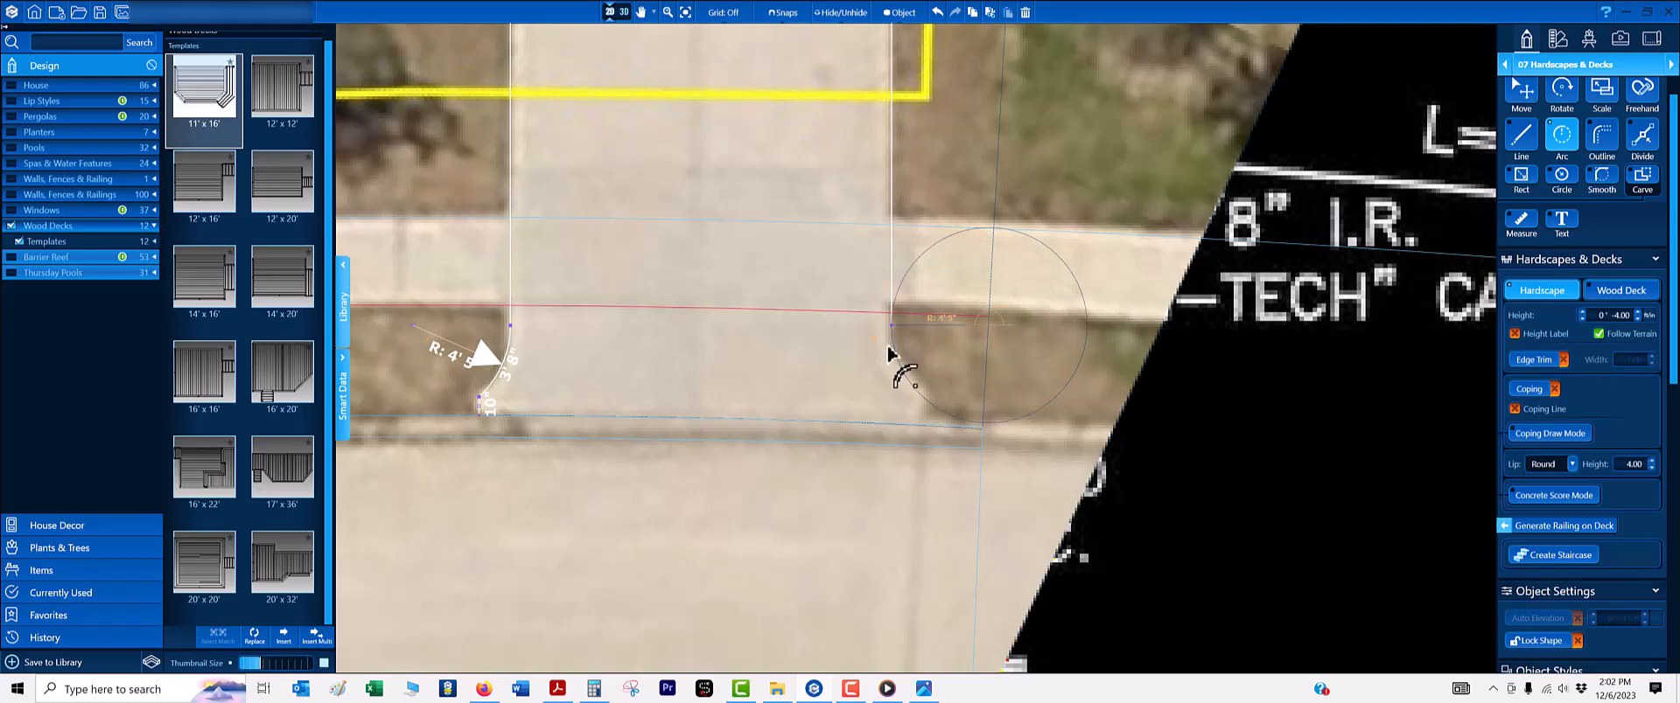
pyautogui.scroll(3, 888, 353)
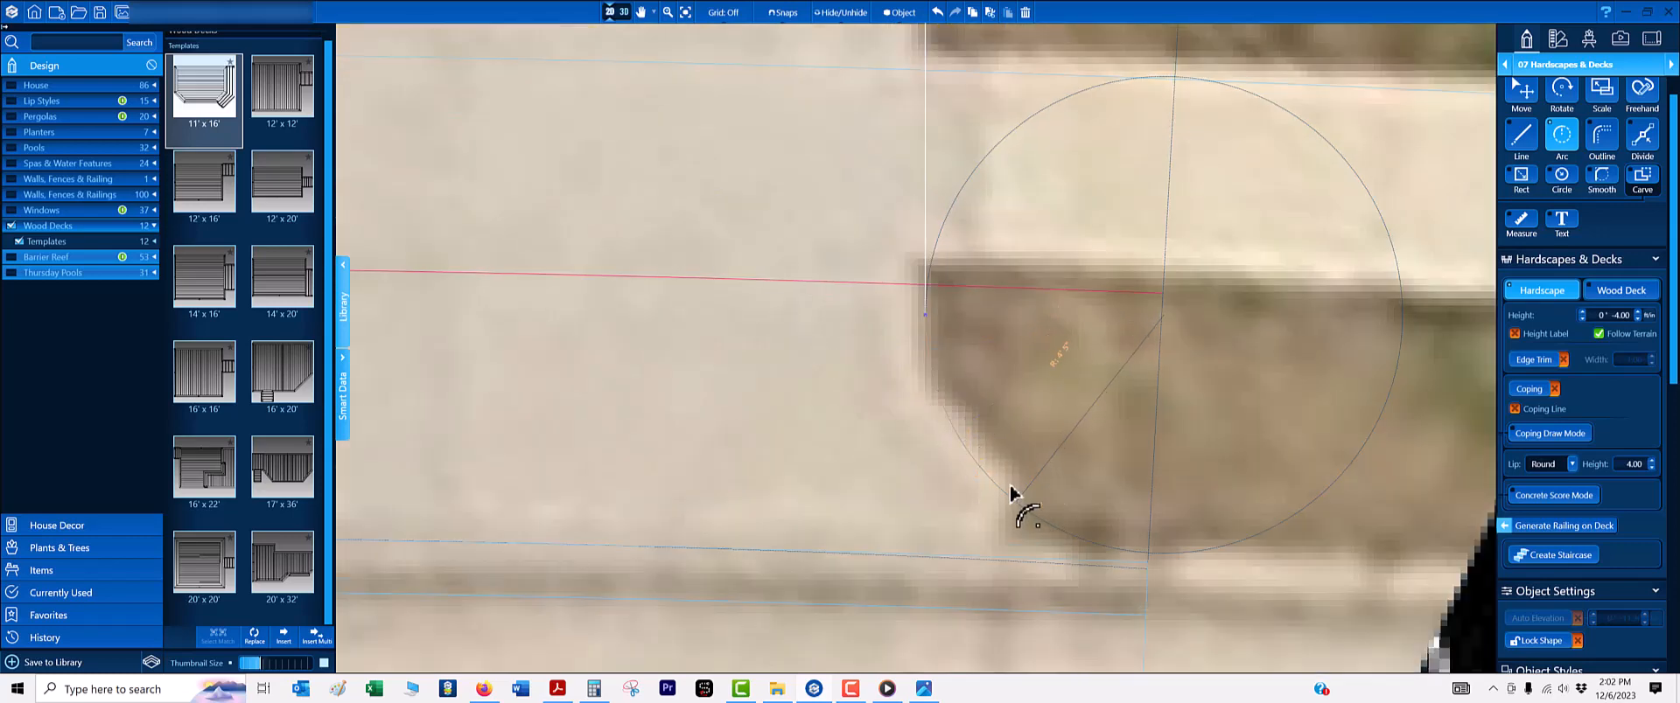
pyautogui.click(996, 505)
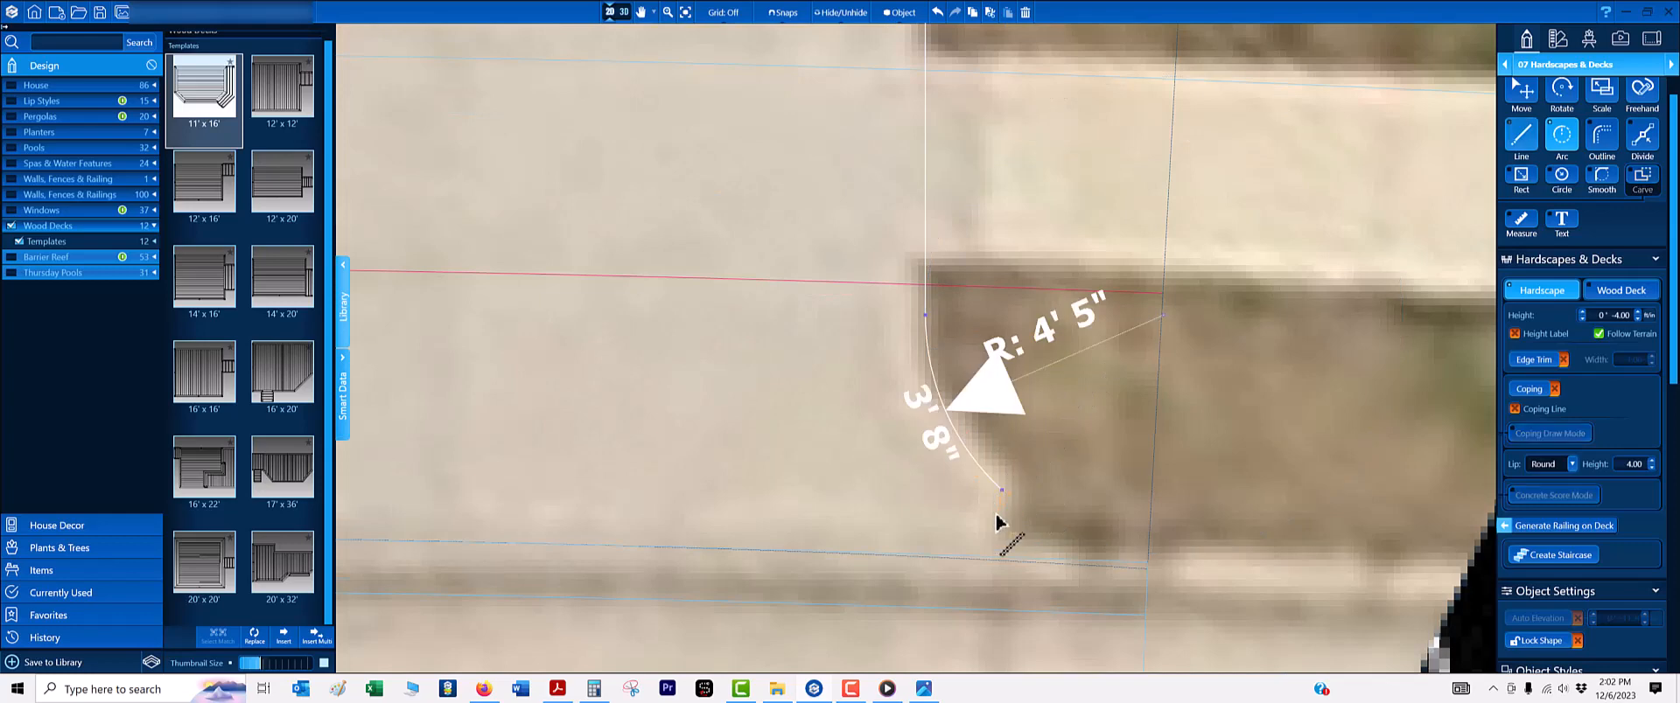
# - Draw a vertical line about 1' 3" long from the right flare to the curb and close the driveway by outlining the curb to the left flare
pyautogui.moveTo(996, 516); pyautogui.dragTo(910, 225, button='middle')
pyautogui.scroll(2, 910, 225)
pyautogui.scroll(4, 918, 367)
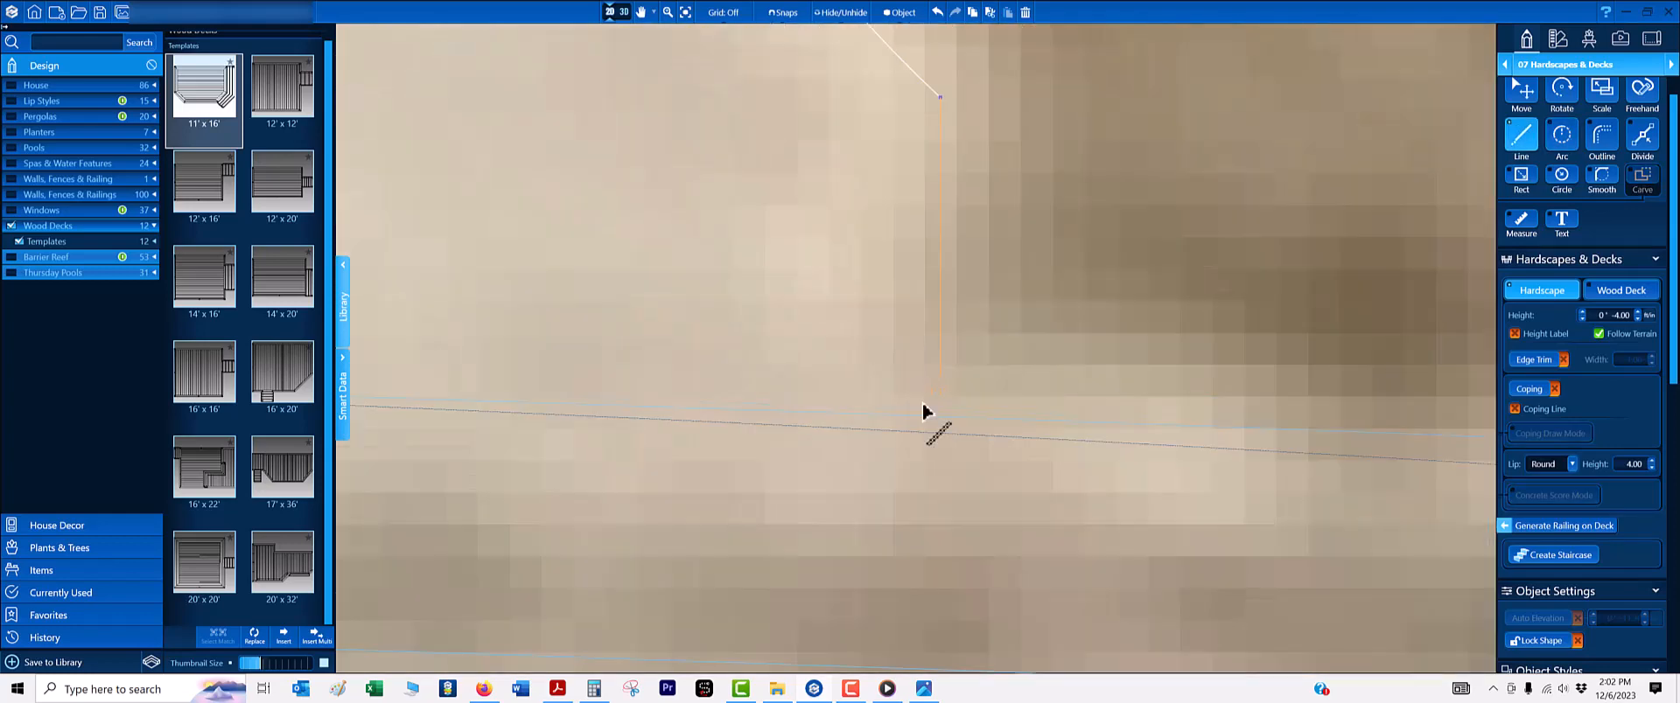
pyautogui.click(940, 420)
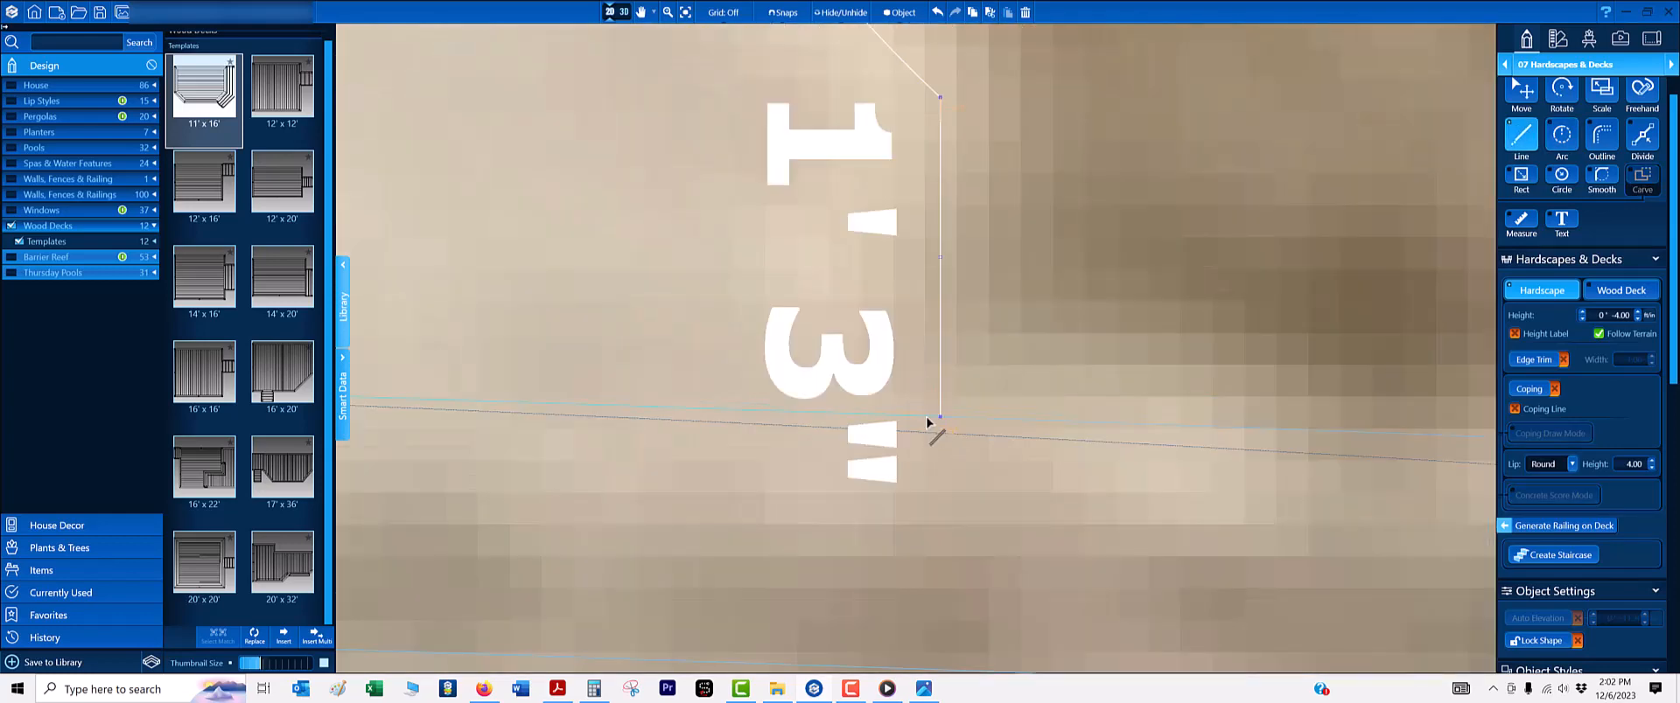
pyautogui.scroll(-7, 770, 420)
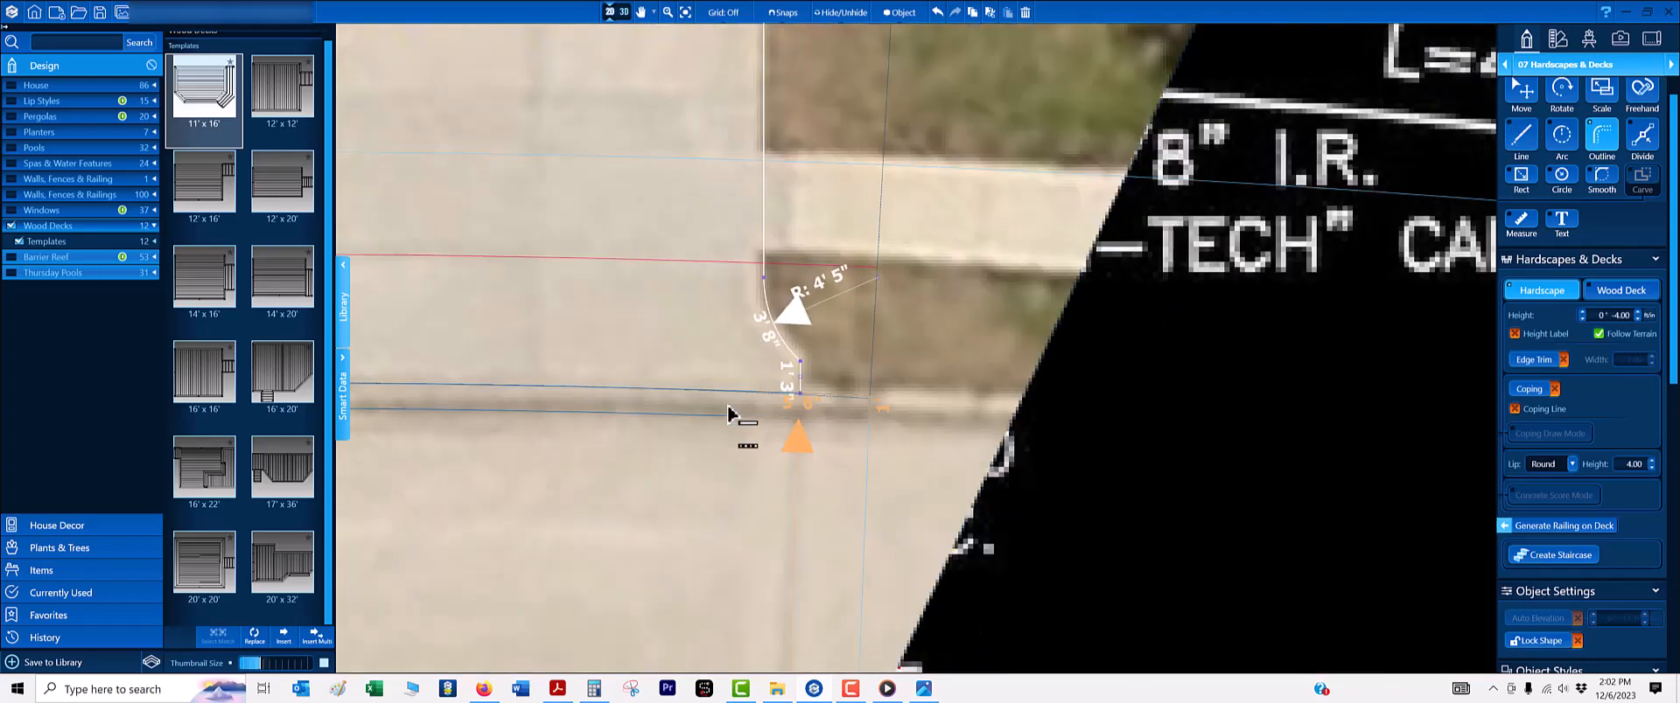
pyautogui.click(410, 388)
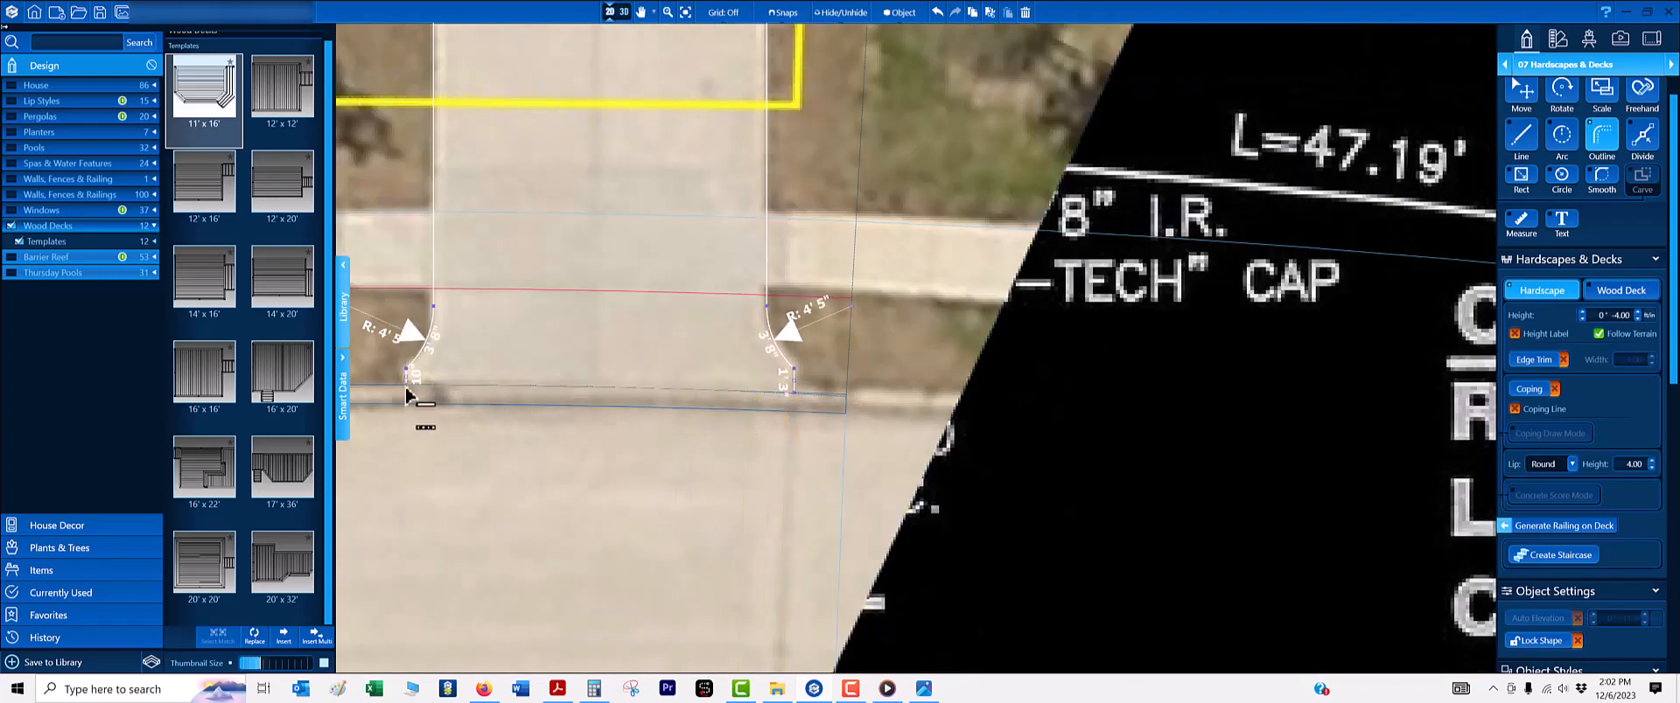
# - Divide the driveway's right edge where it crosses the street-side edge of the sidewalk
pyautogui.scroll(-3, 683, 302)
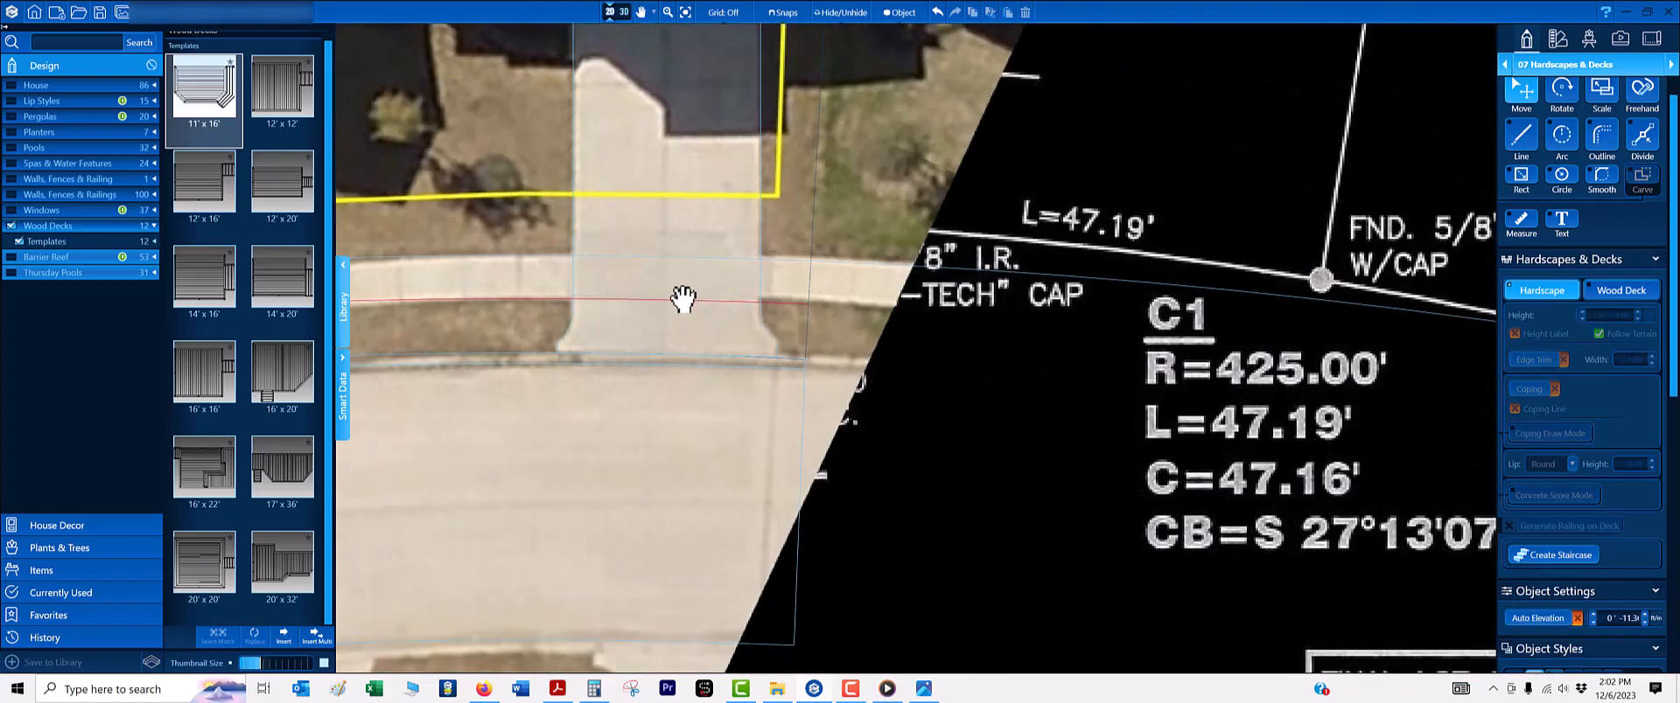
pyautogui.scroll(3, 814, 301)
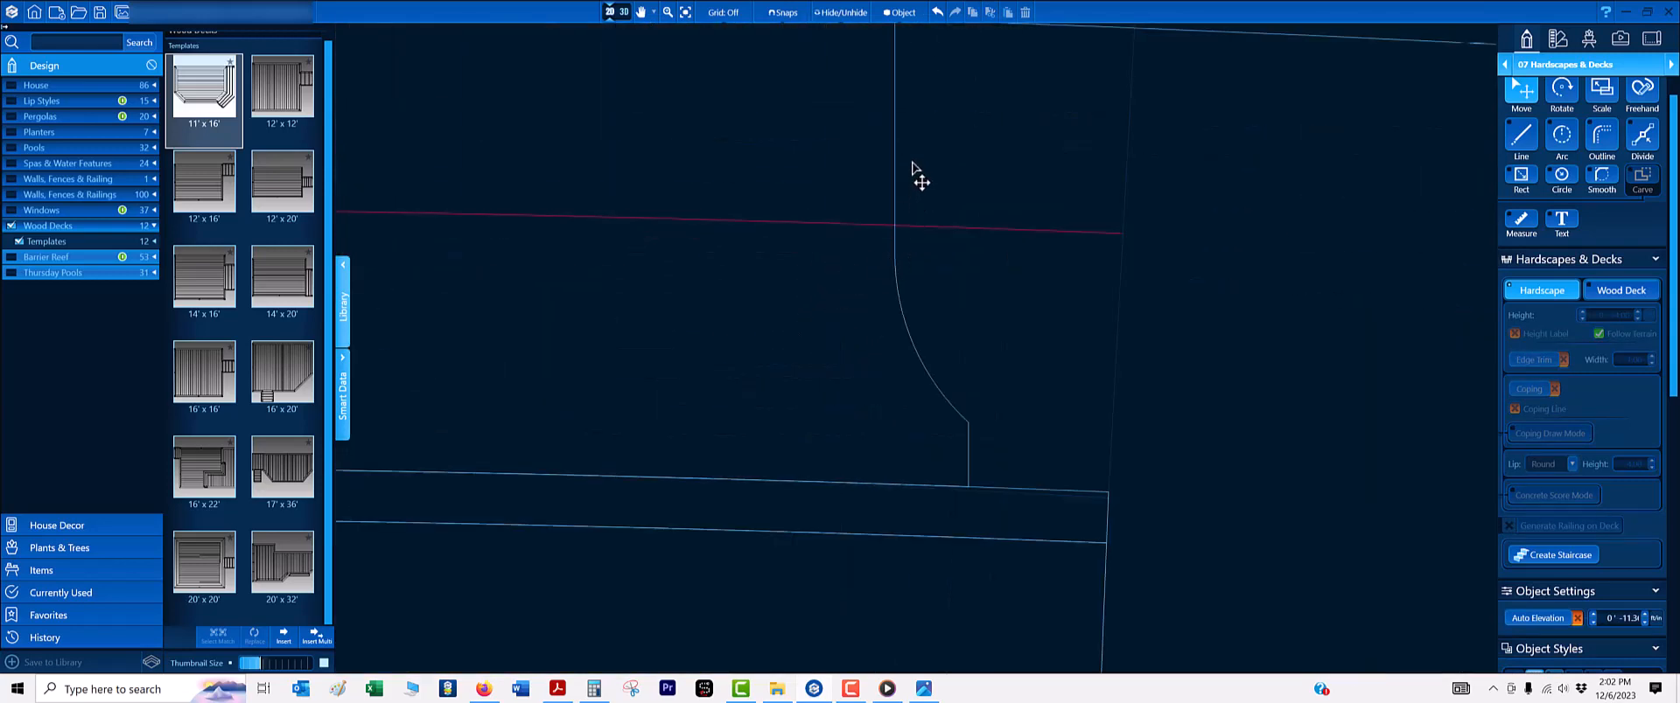
pyautogui.moveTo(913, 164); pyautogui.dragTo(909, 177, button='middle')
pyautogui.scroll(4, 868, 208)
pyautogui.press('d')
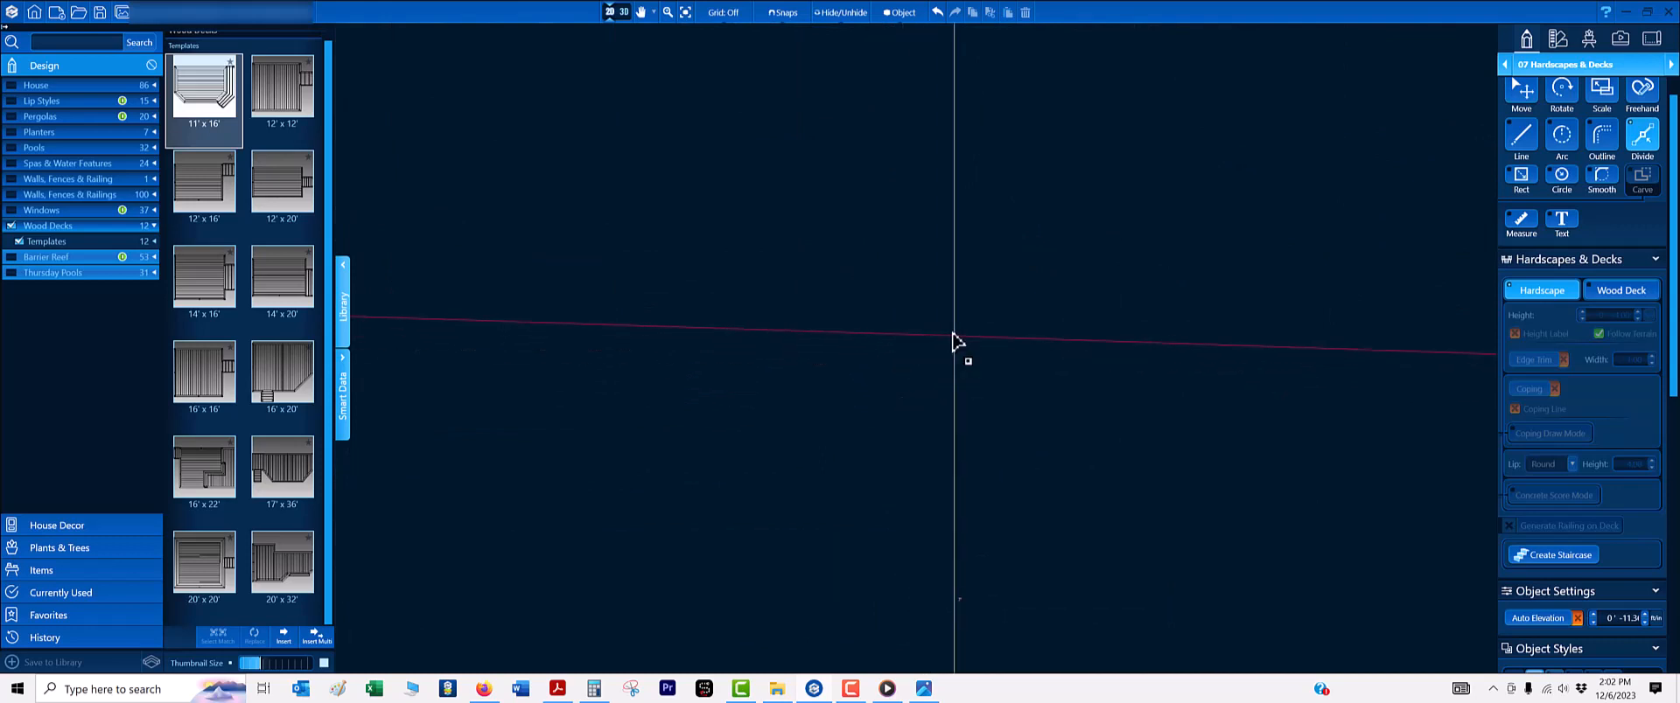
pyautogui.click(954, 337)
pyautogui.scroll(-5, 951, 250)
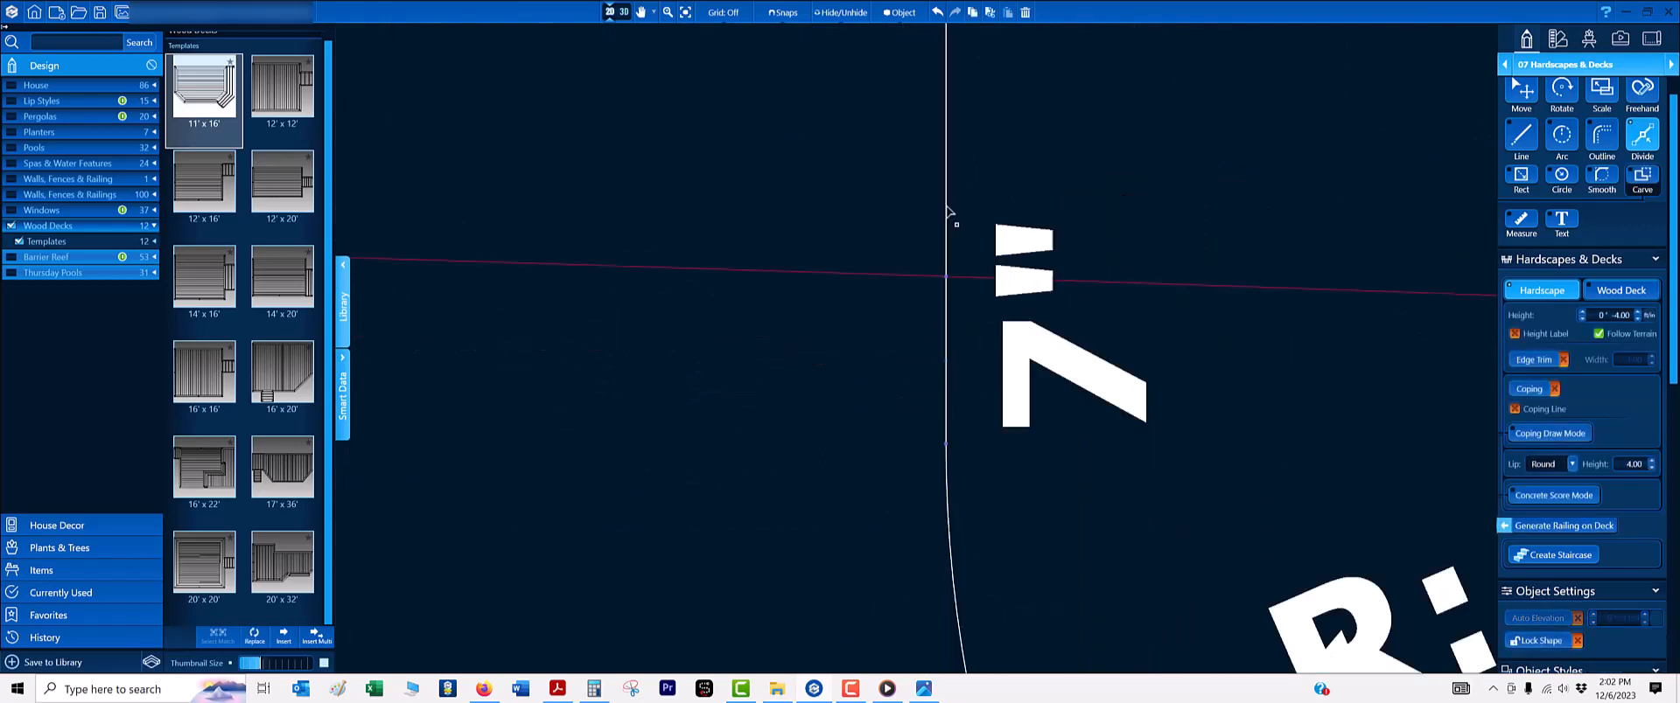
# - Divide the driveway's right edge at the sidewalk's house-side edge and delete the roughly 4' piece crossing the sidewalk
pyautogui.moveTo(949, 180); pyautogui.dragTo(931, 463, button='middle')
pyautogui.scroll(-3, 928, 129)
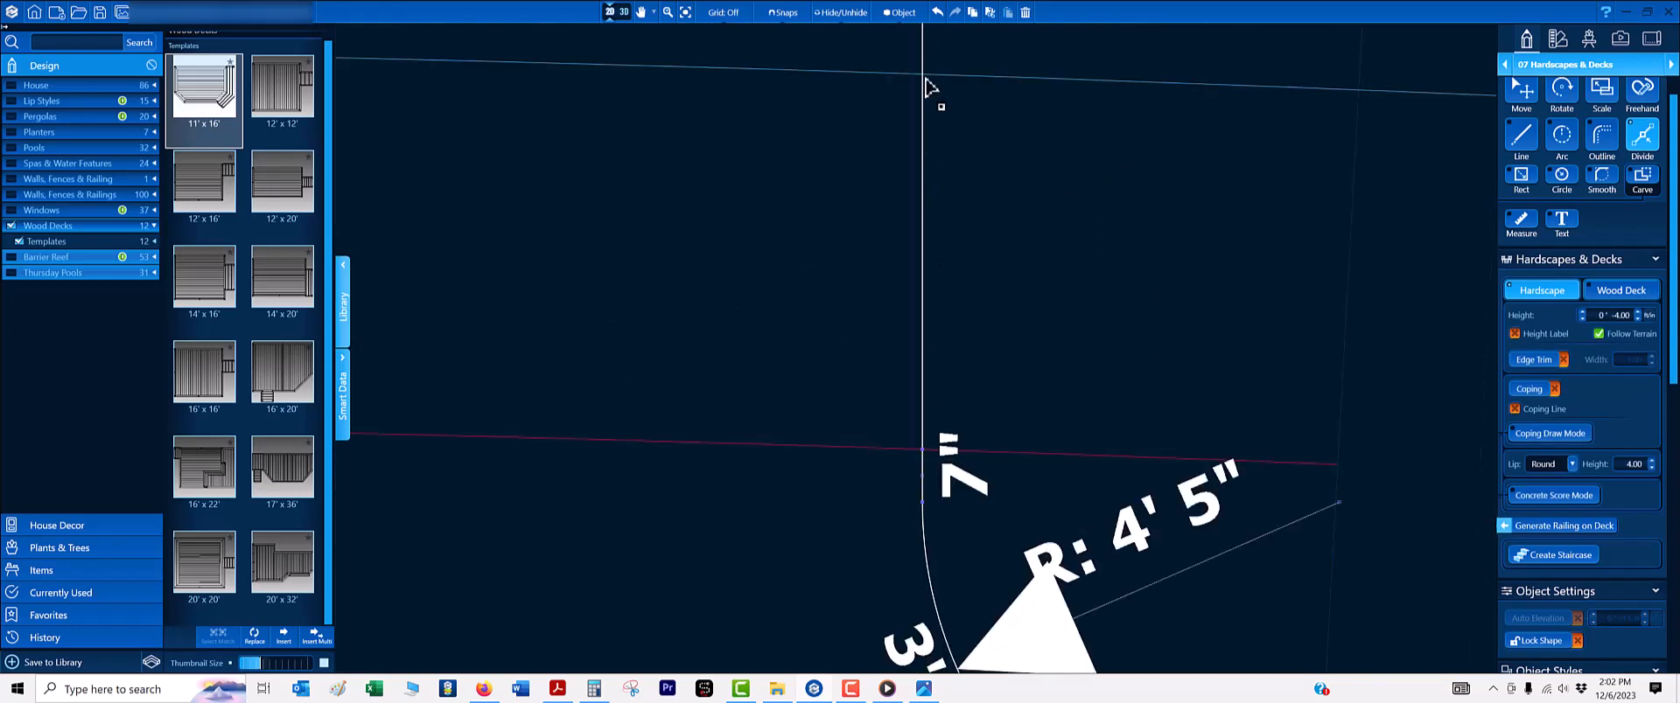
pyautogui.scroll(4, 908, 153)
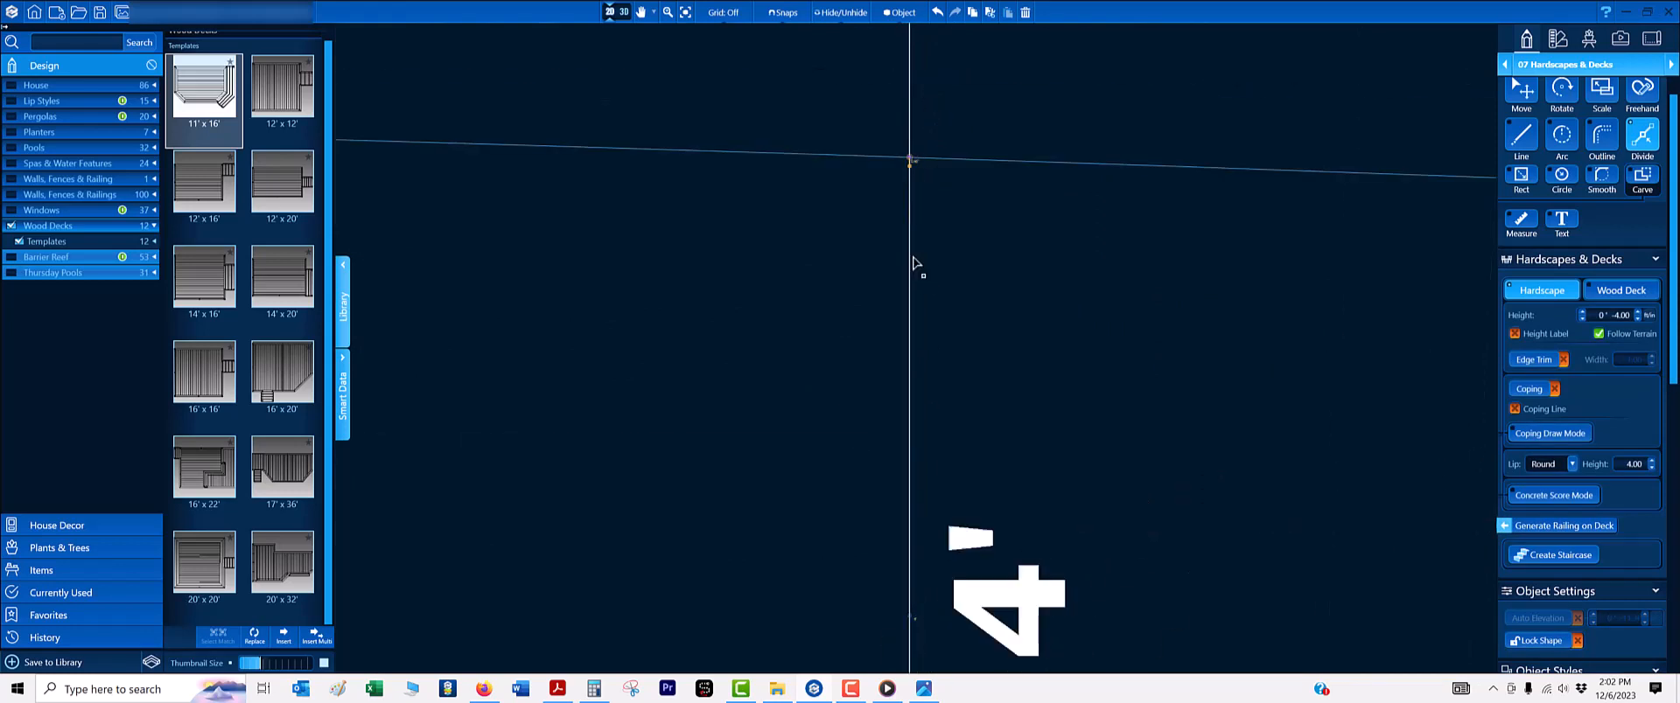
pyautogui.scroll(-5, 913, 319)
pyautogui.click(915, 360)
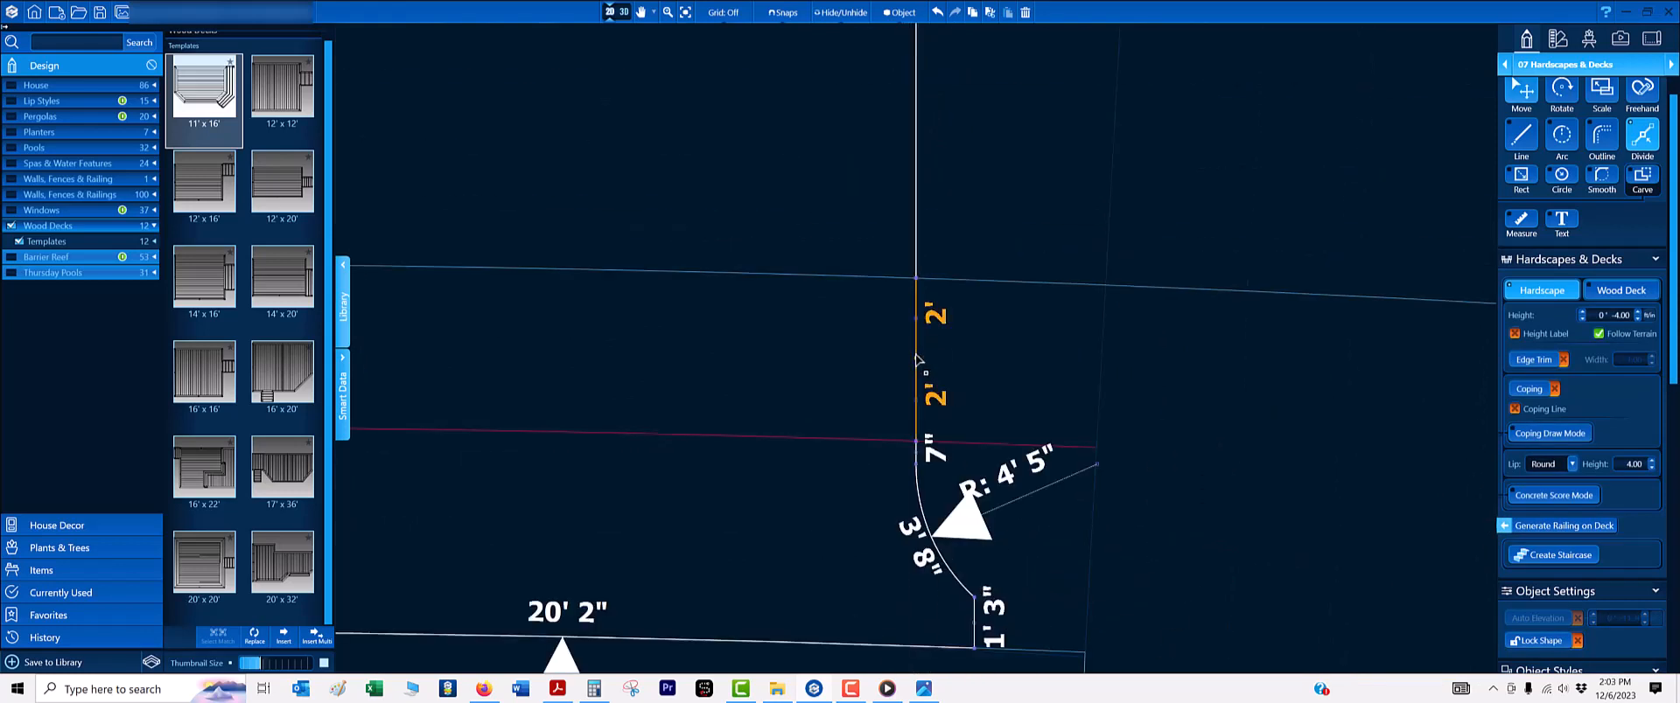
pyautogui.scroll(-3, 919, 355)
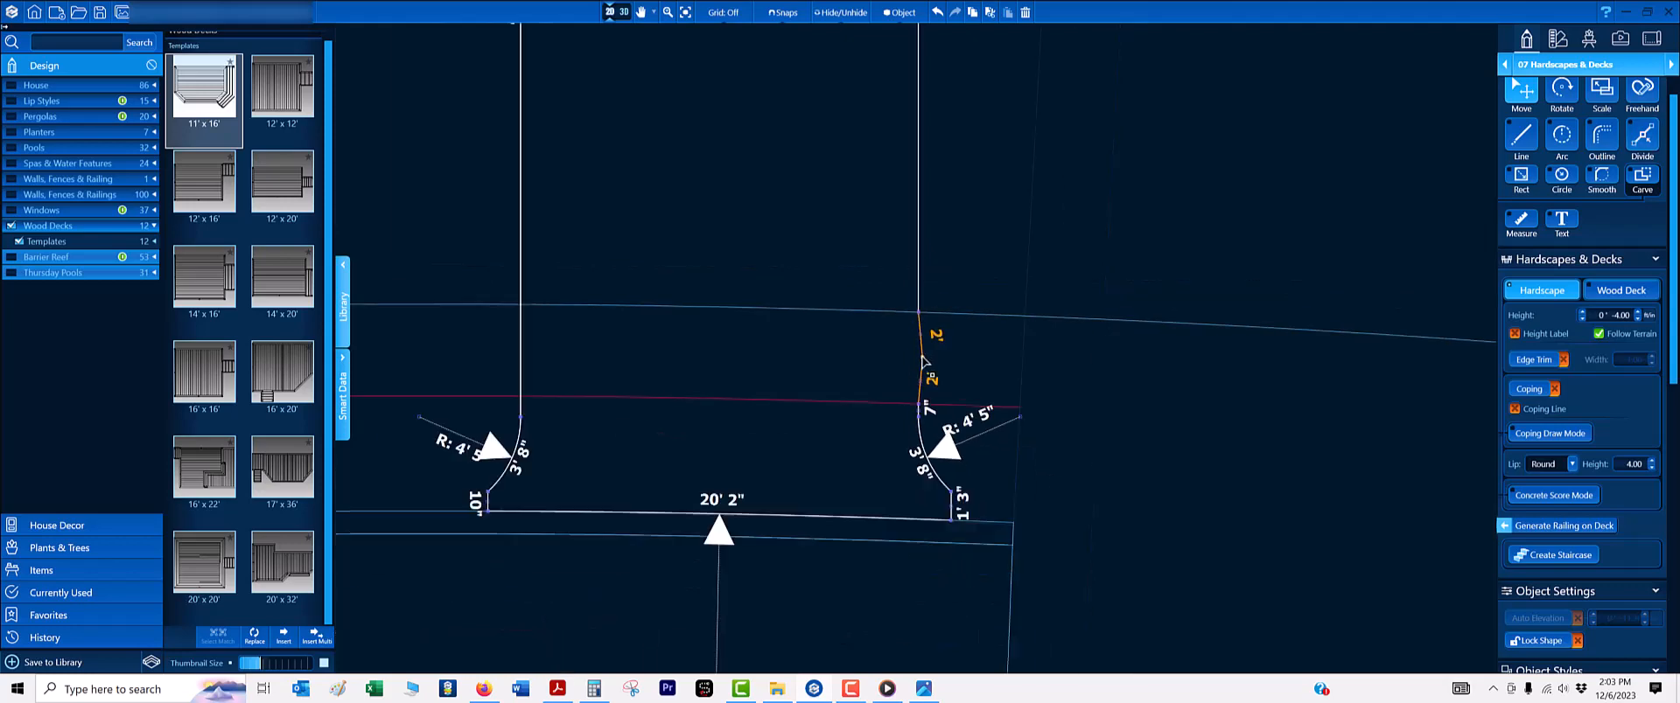
pyautogui.press('Delete')
# - Outline the sidewalk's street-side edge for about 4' 4" from the driveway's right edge to the end of the existing line
pyautogui.scroll(4, 925, 397)
pyautogui.scroll(3, 901, 435)
pyautogui.press('l')
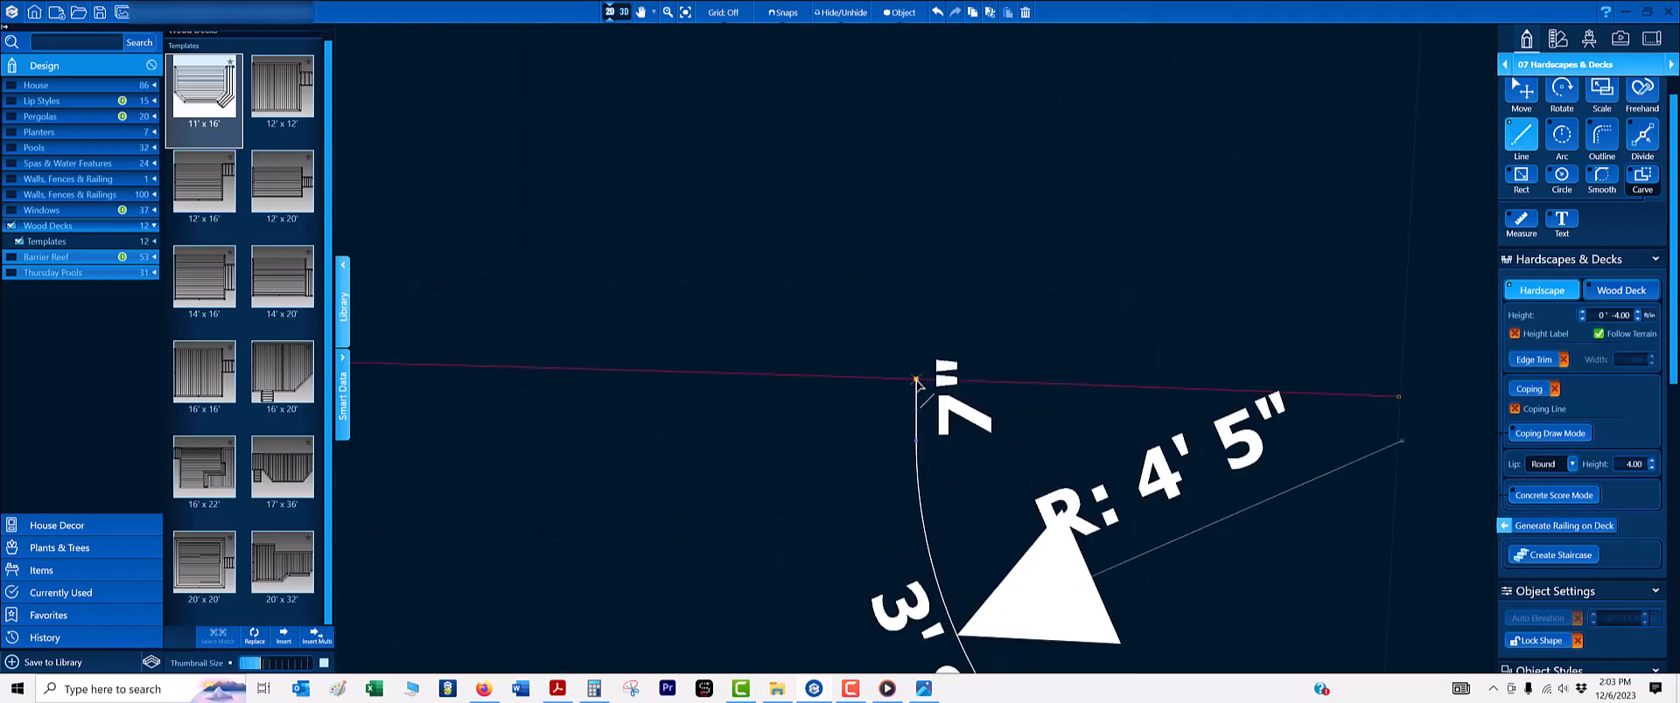
pyautogui.click(916, 380)
pyautogui.press('o')
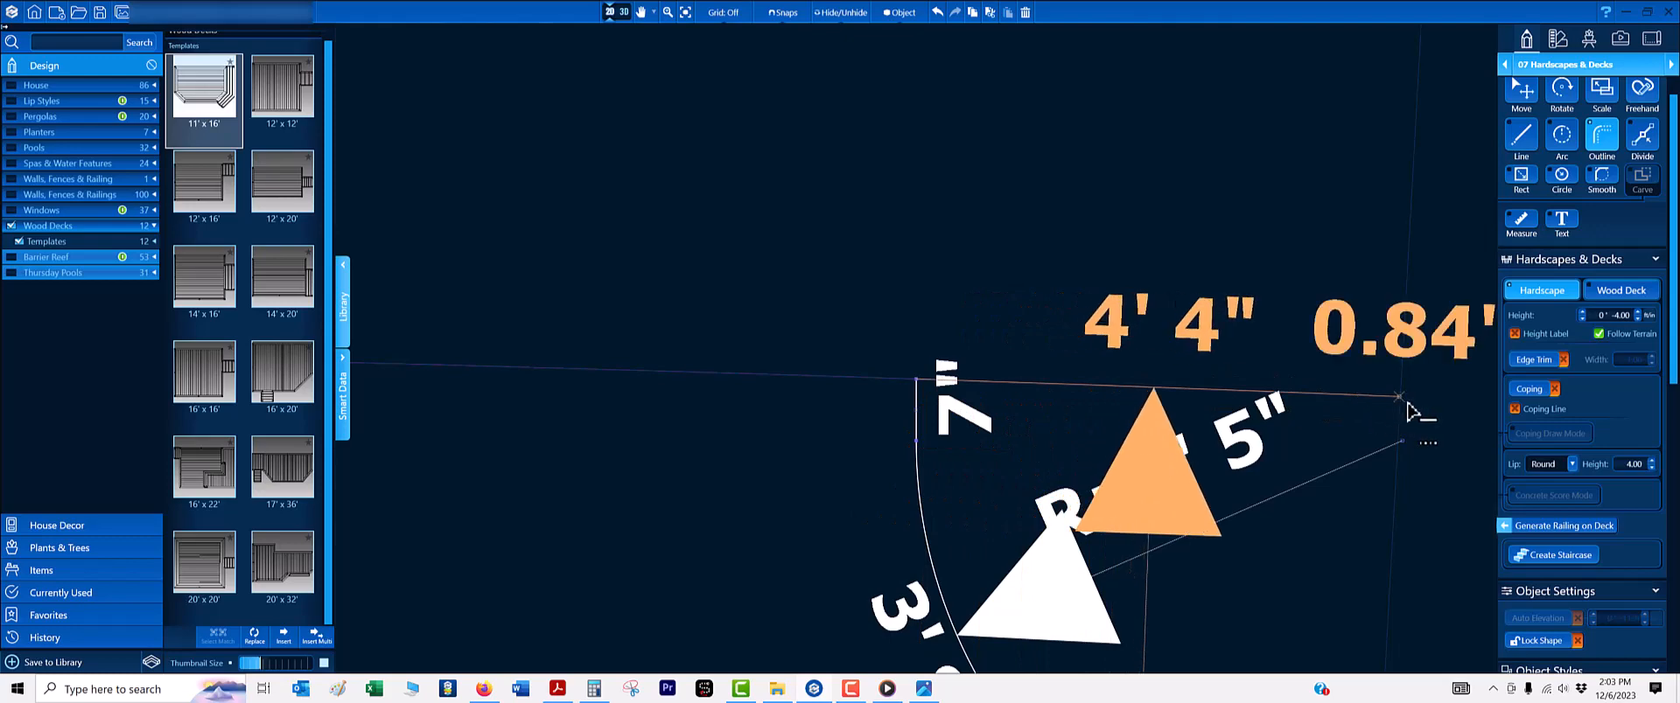
pyautogui.click(1404, 398)
# - Try to move the outer end point of the new street-side sidewalk line onto the faint near-vertical line
pyautogui.scroll(5, 1246, 366)
pyautogui.scroll(3, 1246, 359)
pyautogui.press('m')
pyautogui.moveTo(1129, 292); pyautogui.dragTo(1128, 283)
pyautogui.scroll(3, 1114, 318)
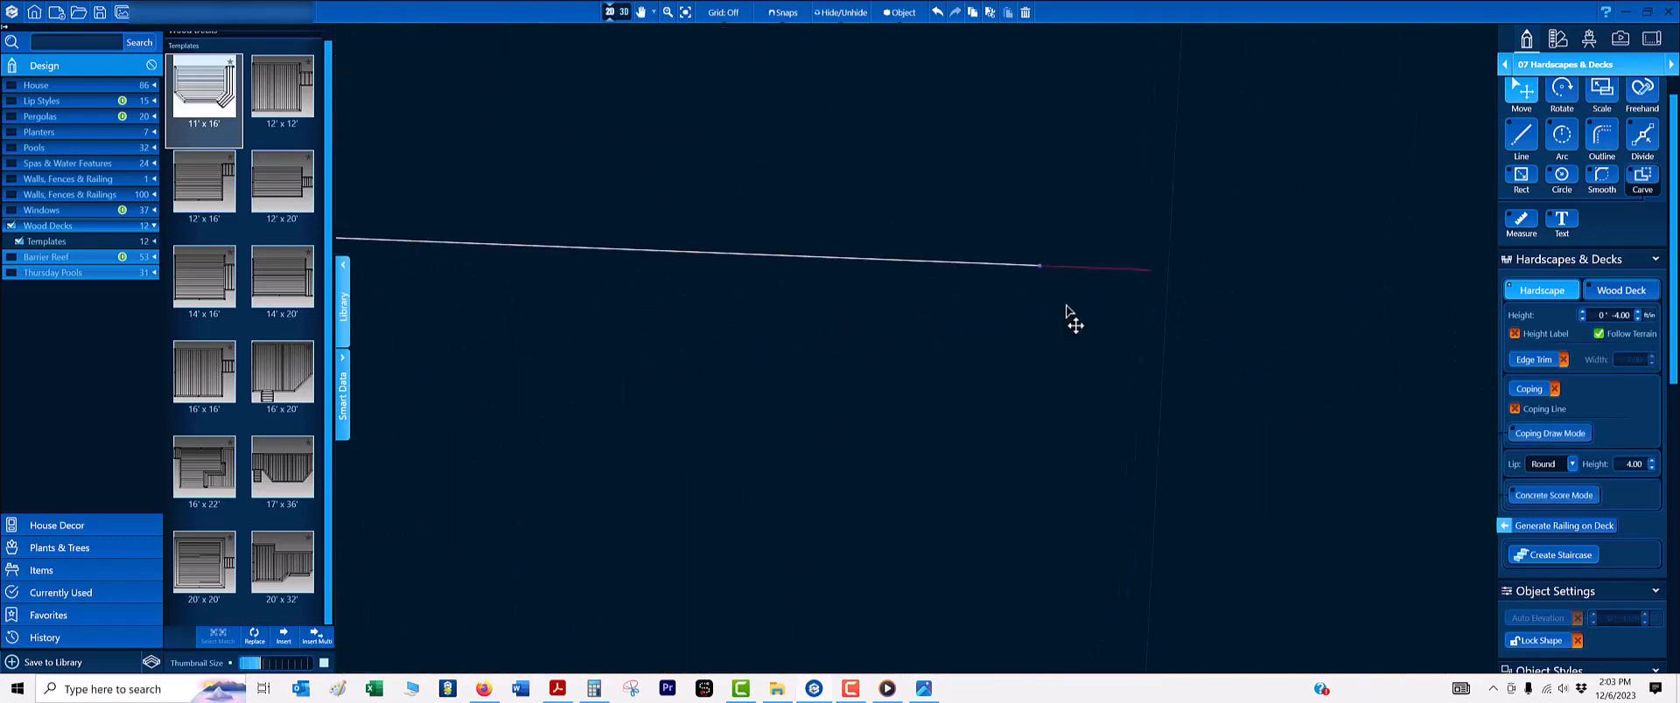
pyautogui.click(1039, 267)
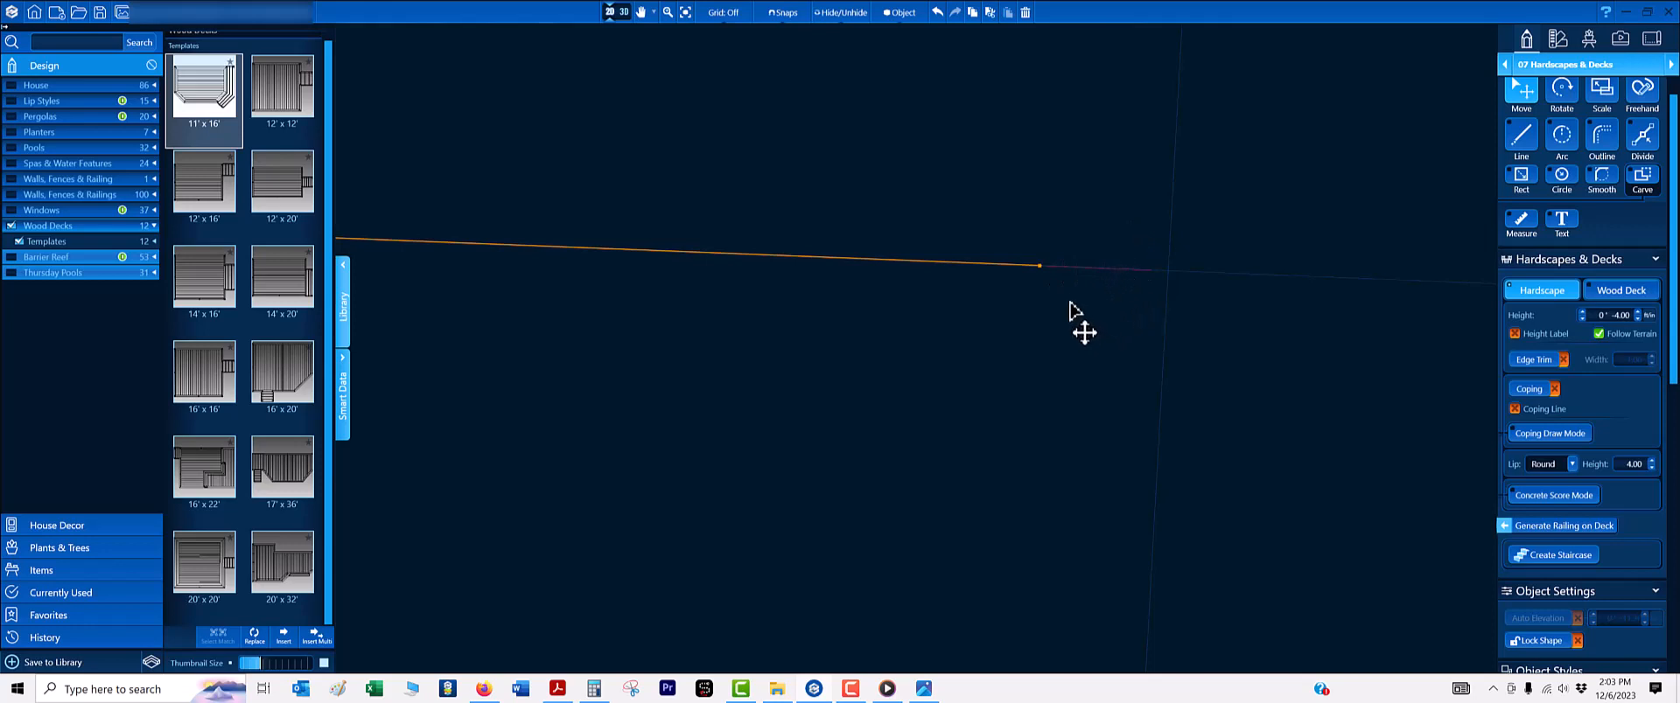
pyautogui.click(1069, 299)
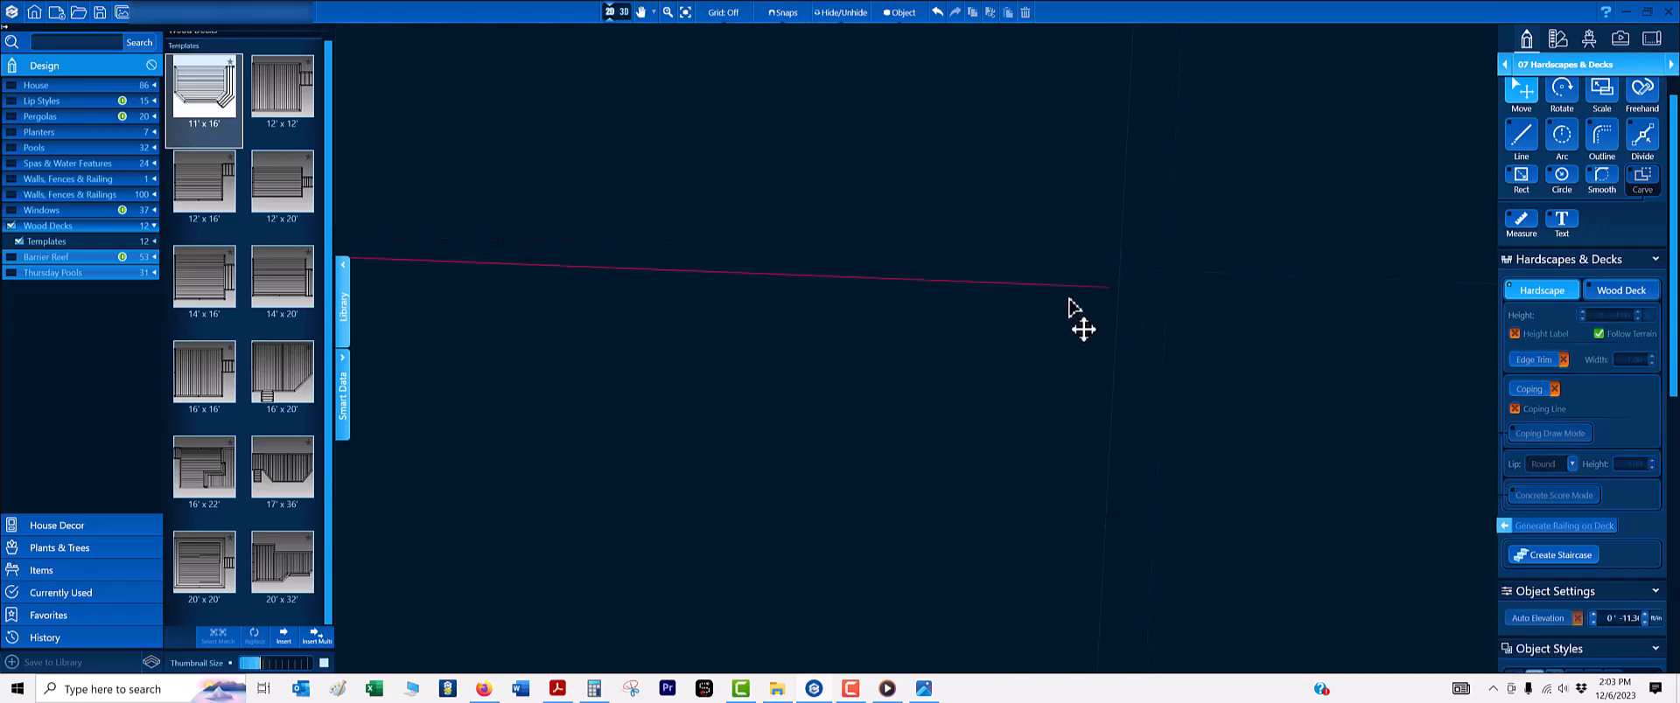
# - Select the same end point again and try shifting it off the sidewalk edge, undoing and redoing the move
pyautogui.moveTo(1068, 278); pyautogui.dragTo(1050, 293, button='middle')
pyautogui.click(949, 300)
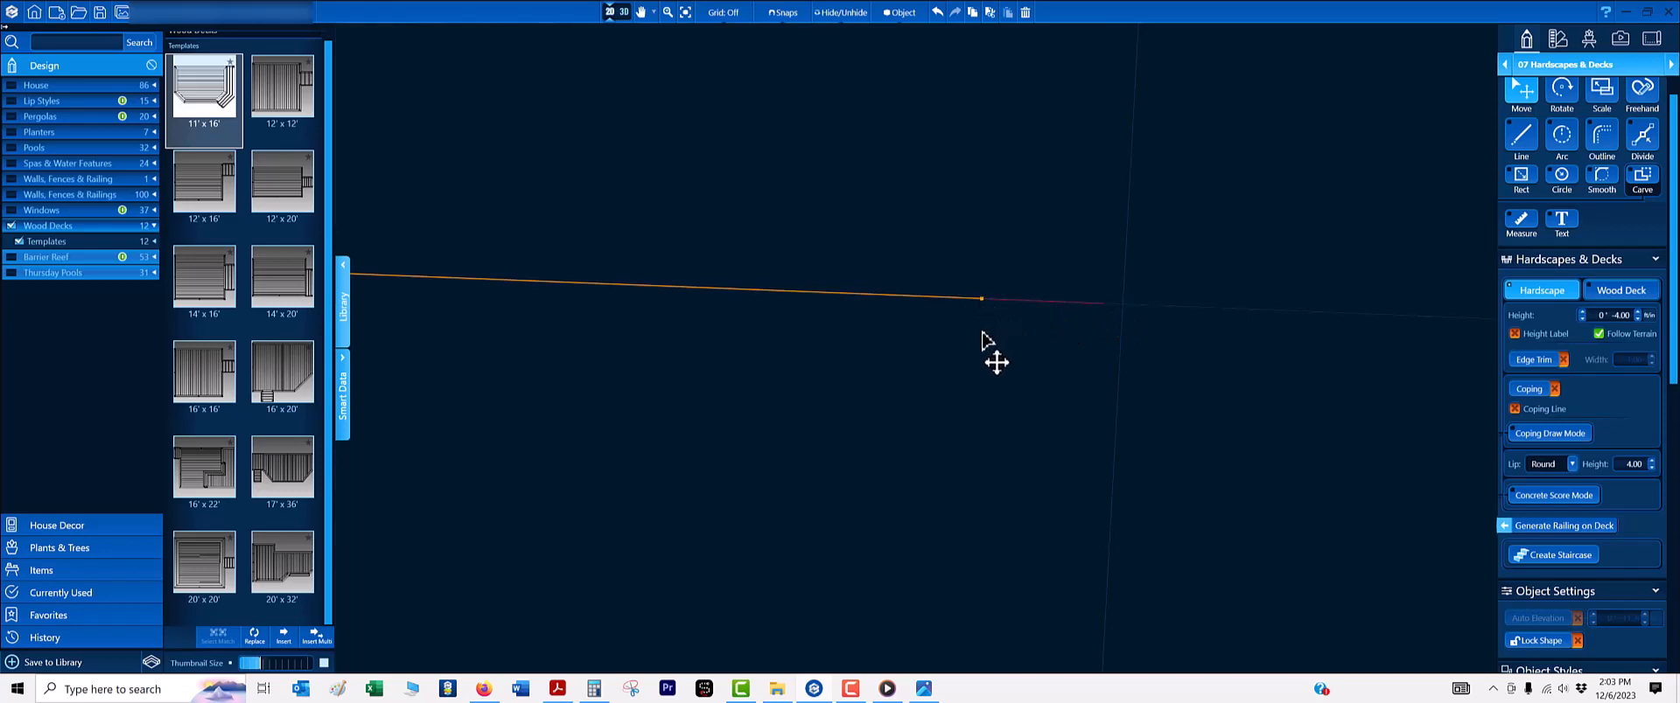
pyautogui.hotkey('ctrl', 'z')
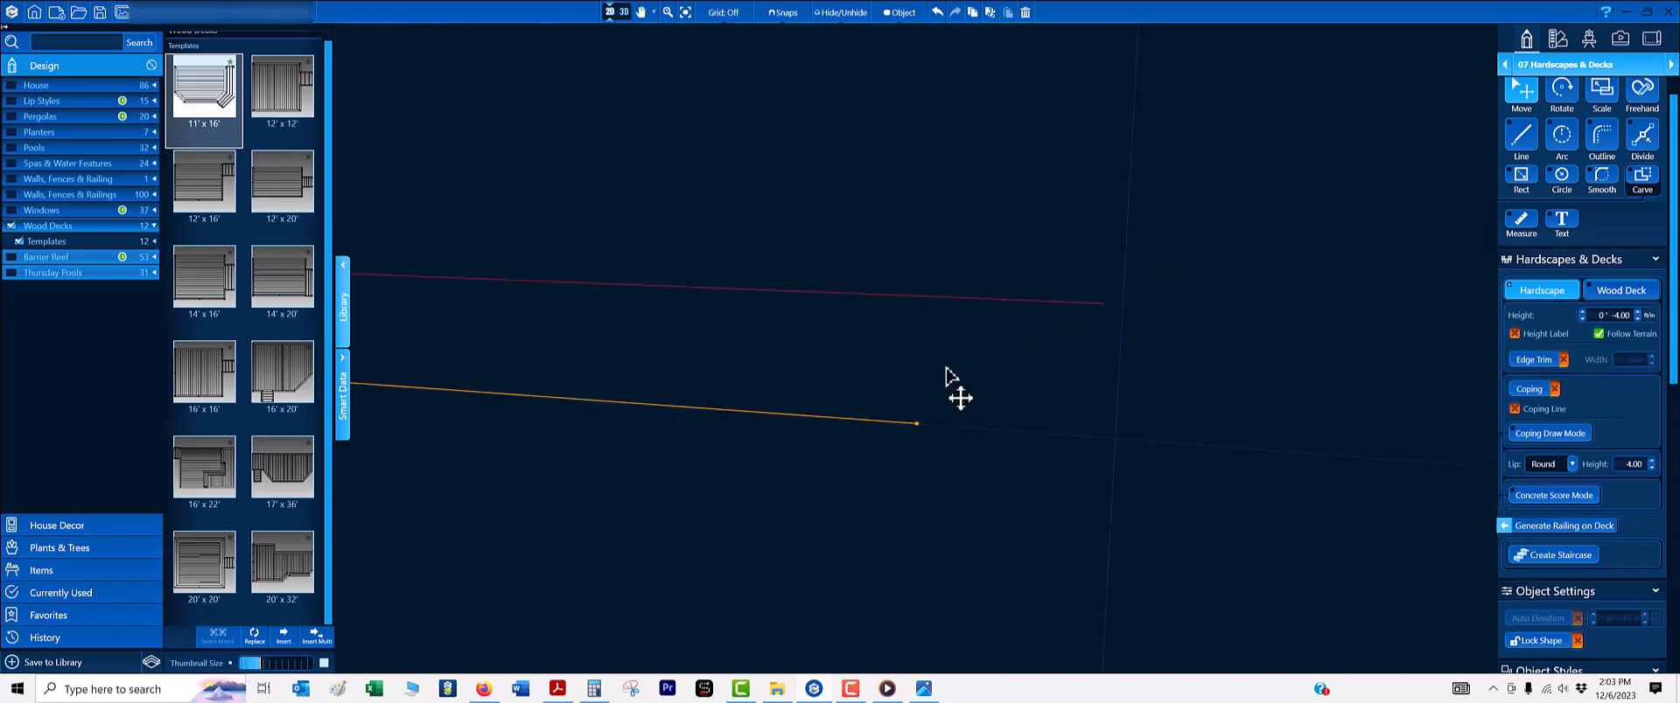
pyautogui.click(920, 421)
pyautogui.click(917, 424)
pyautogui.hotkey('ctrl', 'y')
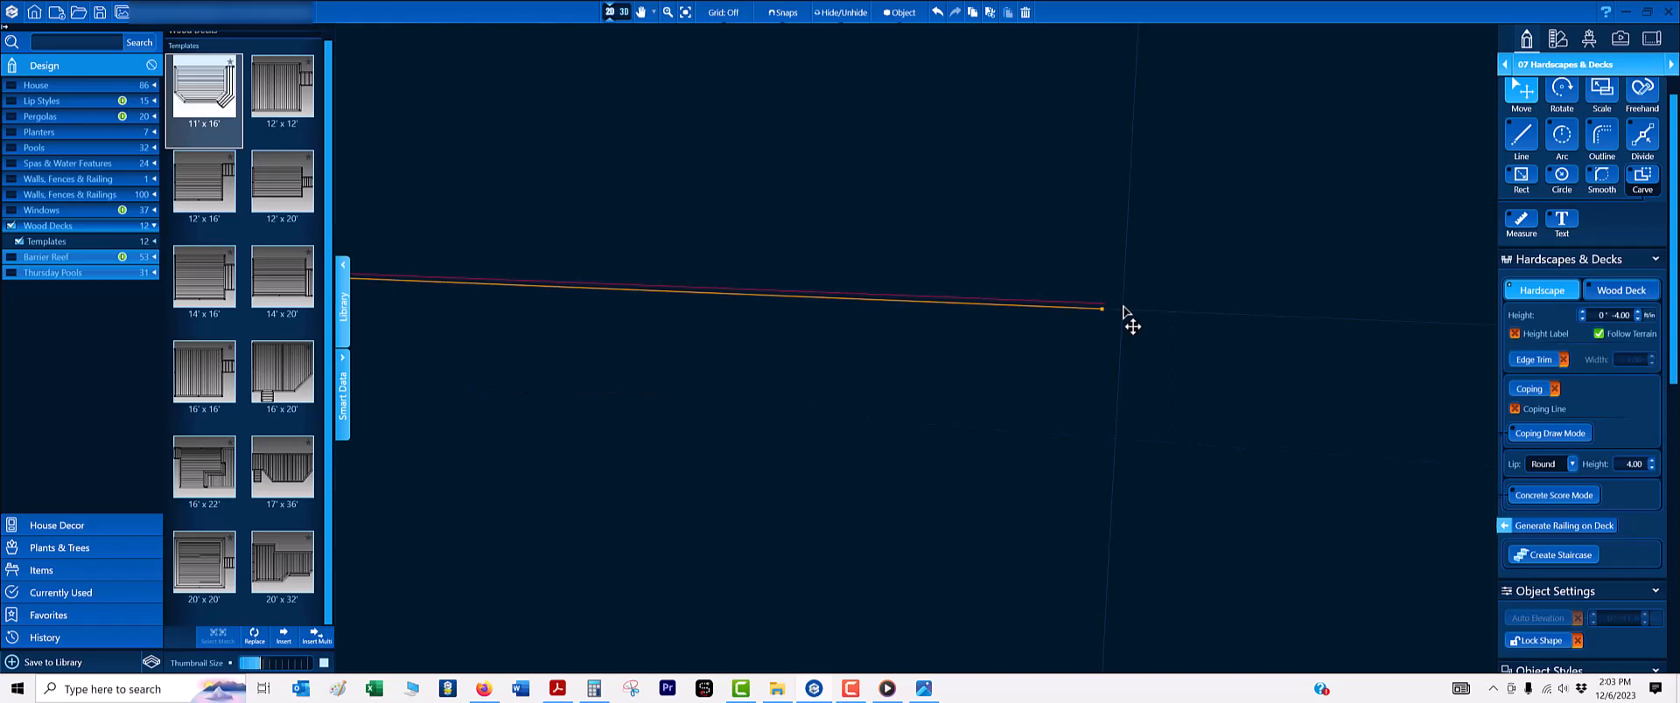
# - Move the end point onto the near-vertical line and nudge it vertically until it lines up with the sidewalk's street-side edge
pyautogui.moveTo(1102, 308); pyautogui.dragTo(1124, 307)
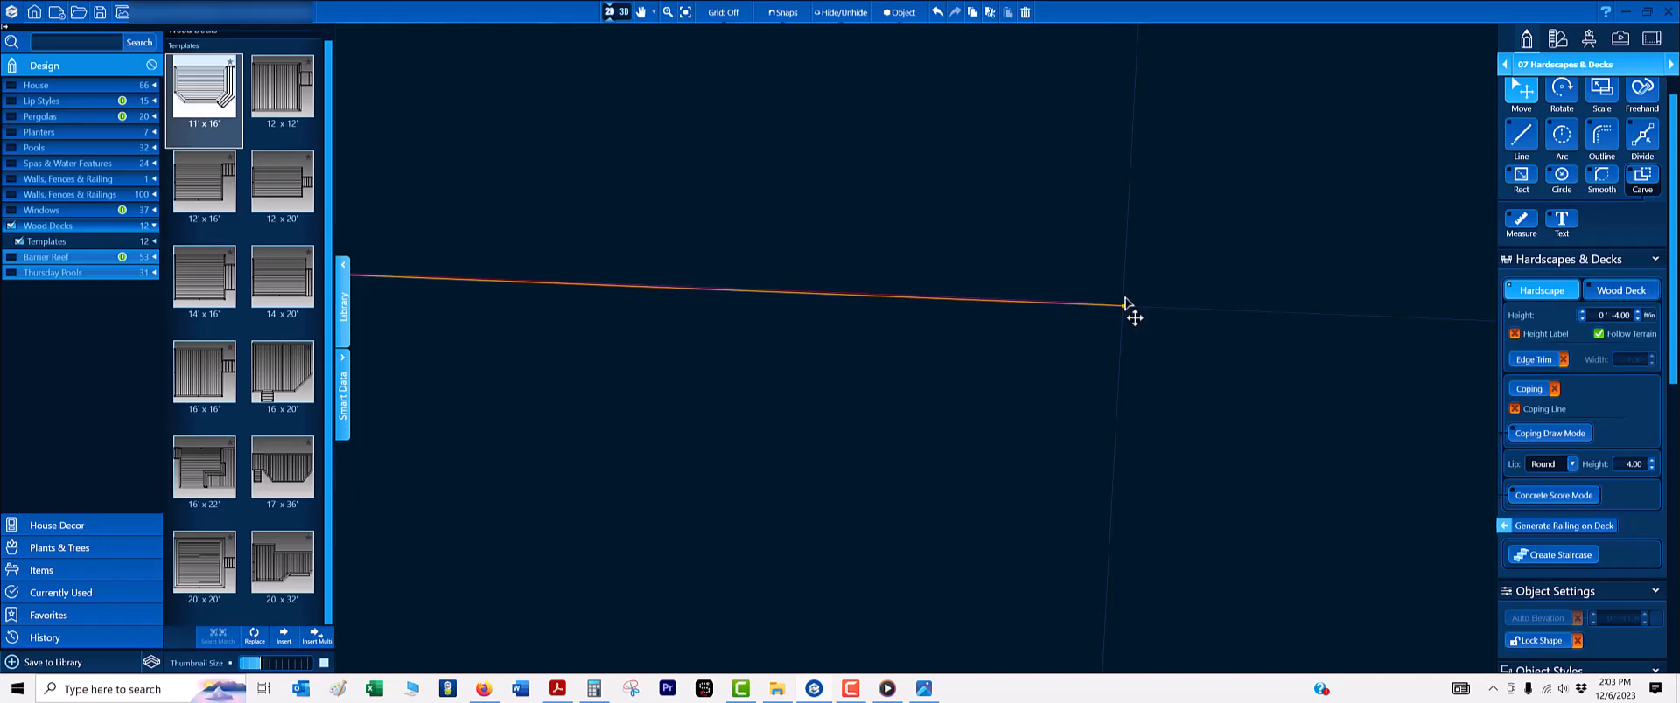
pyautogui.press('Up')
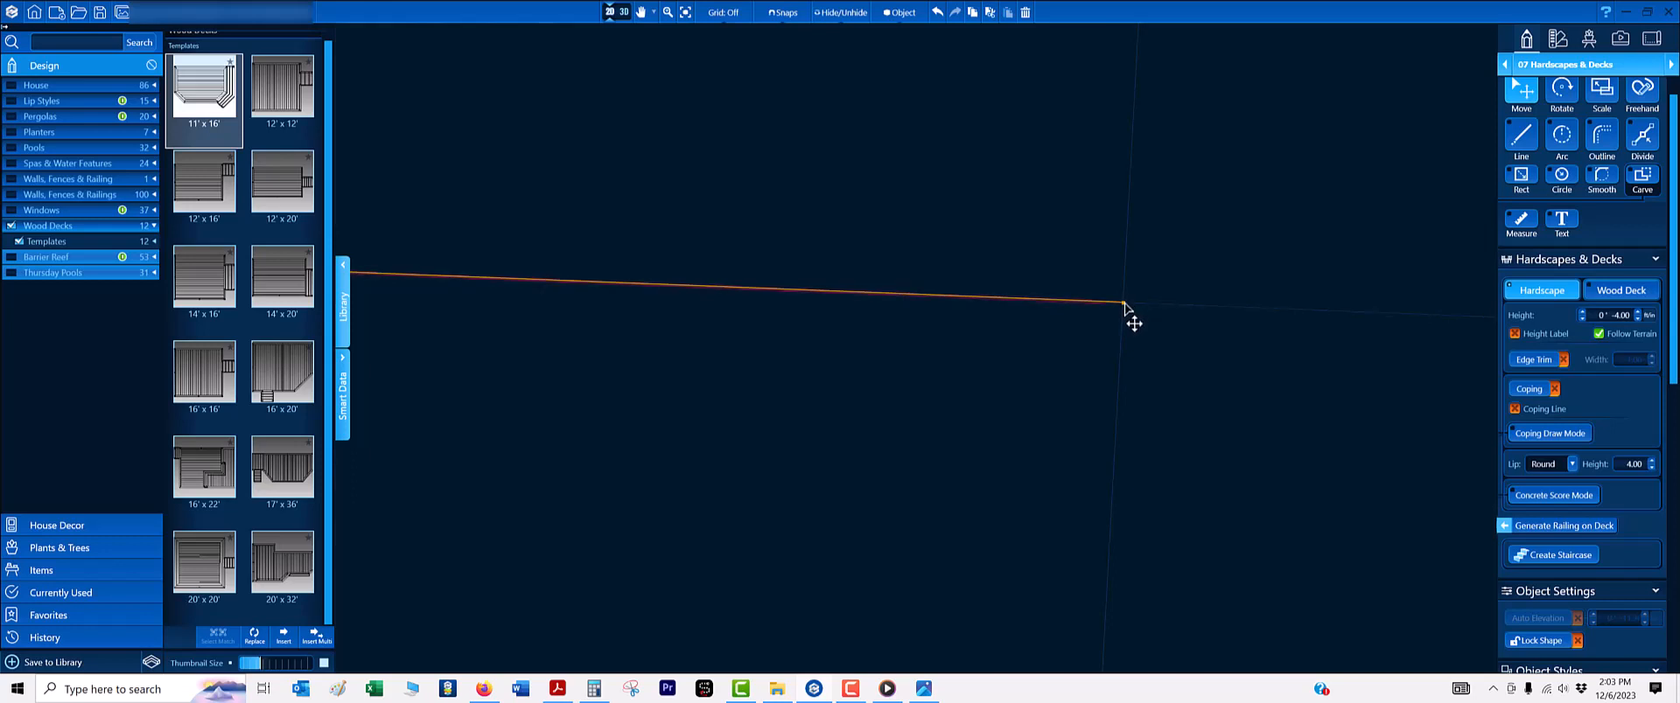
pyautogui.press('Up')
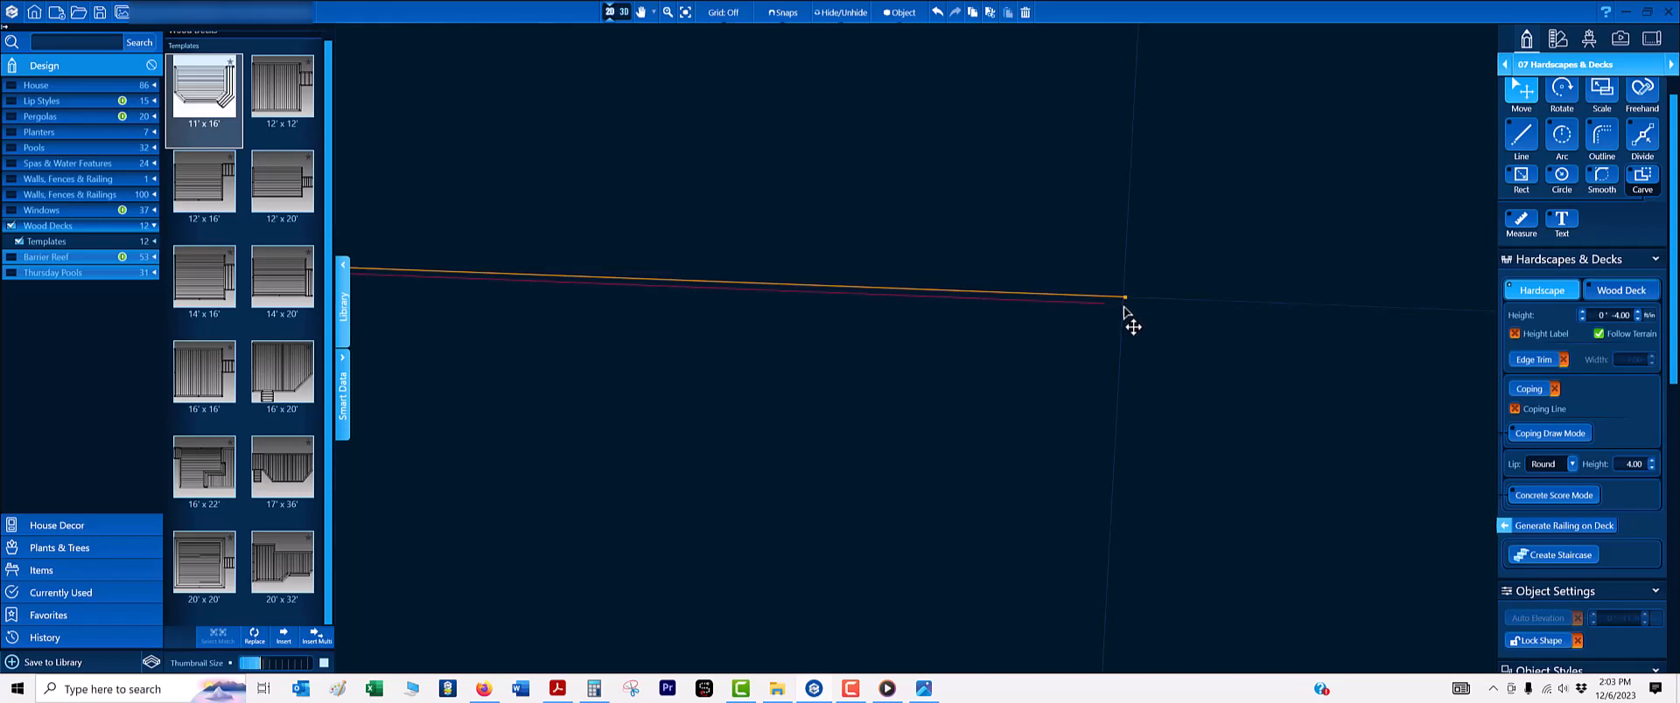
pyautogui.press('Down')
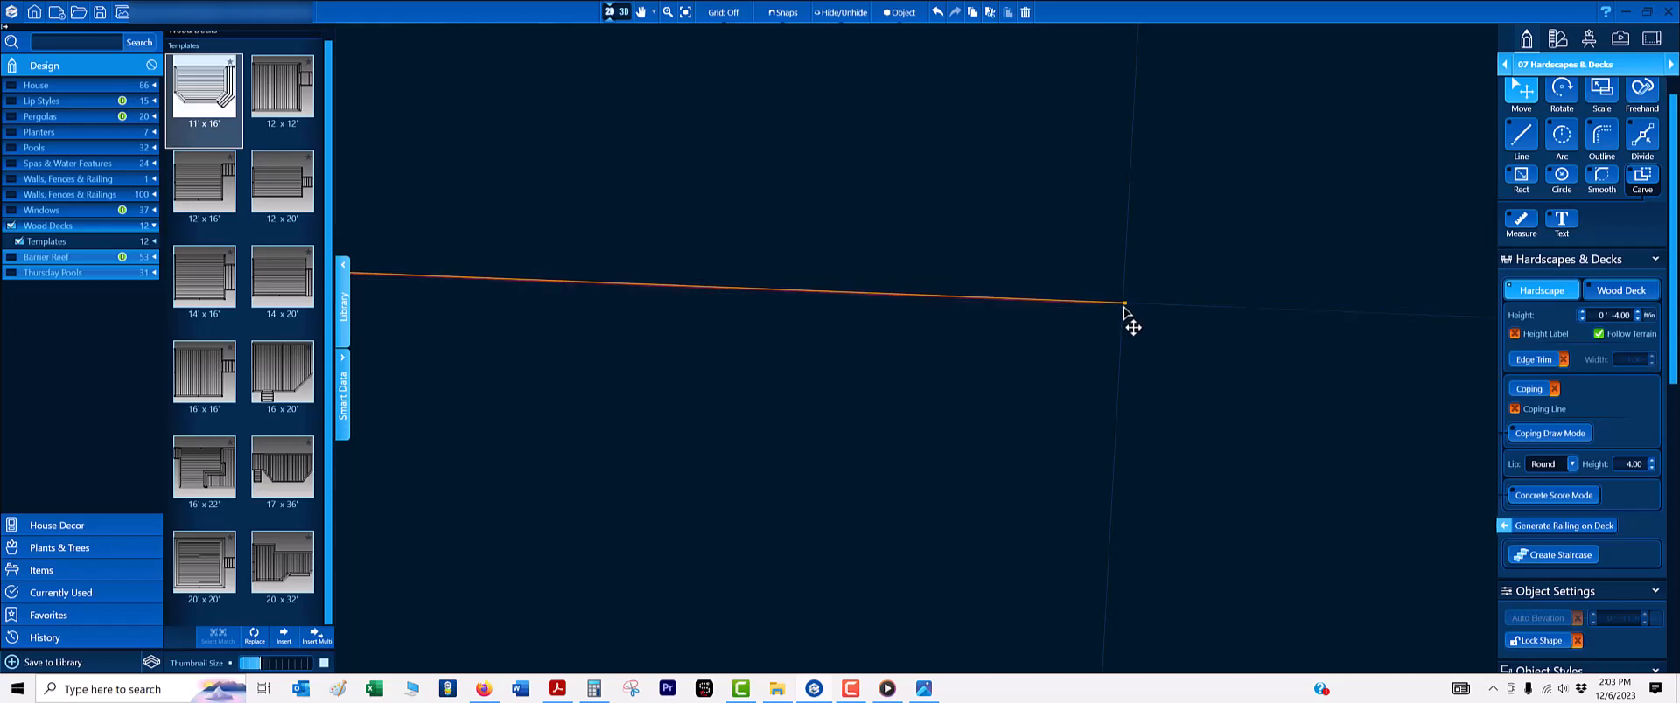
pyautogui.click(1121, 355)
# - Outline the sidewalk's house-side edge from the driveway's right edge to the near-vertical line in pieces of about 4' and 8"
pyautogui.scroll(-4, 802, 417)
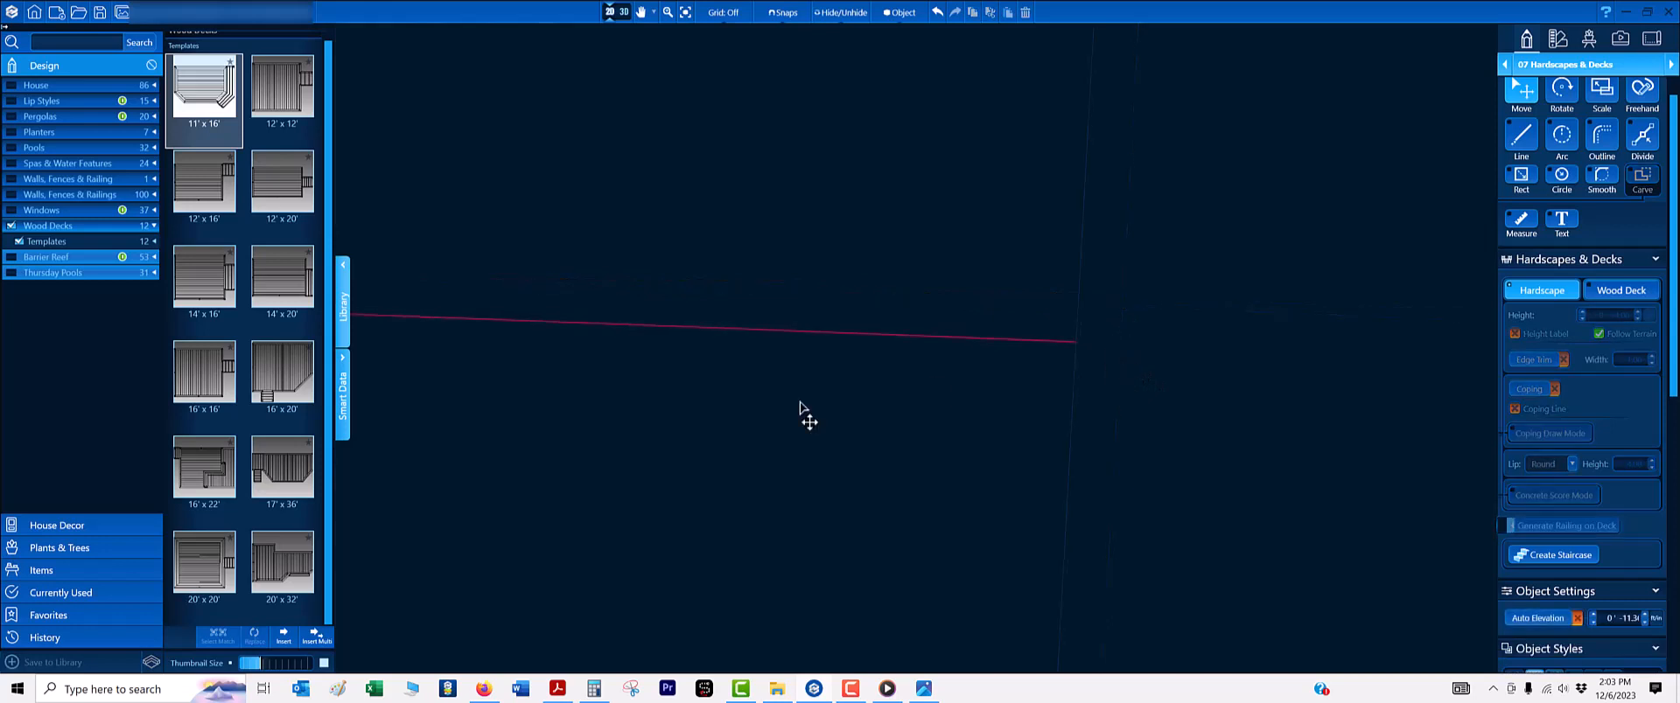
pyautogui.moveTo(680, 179); pyautogui.dragTo(742, 230, button='middle')
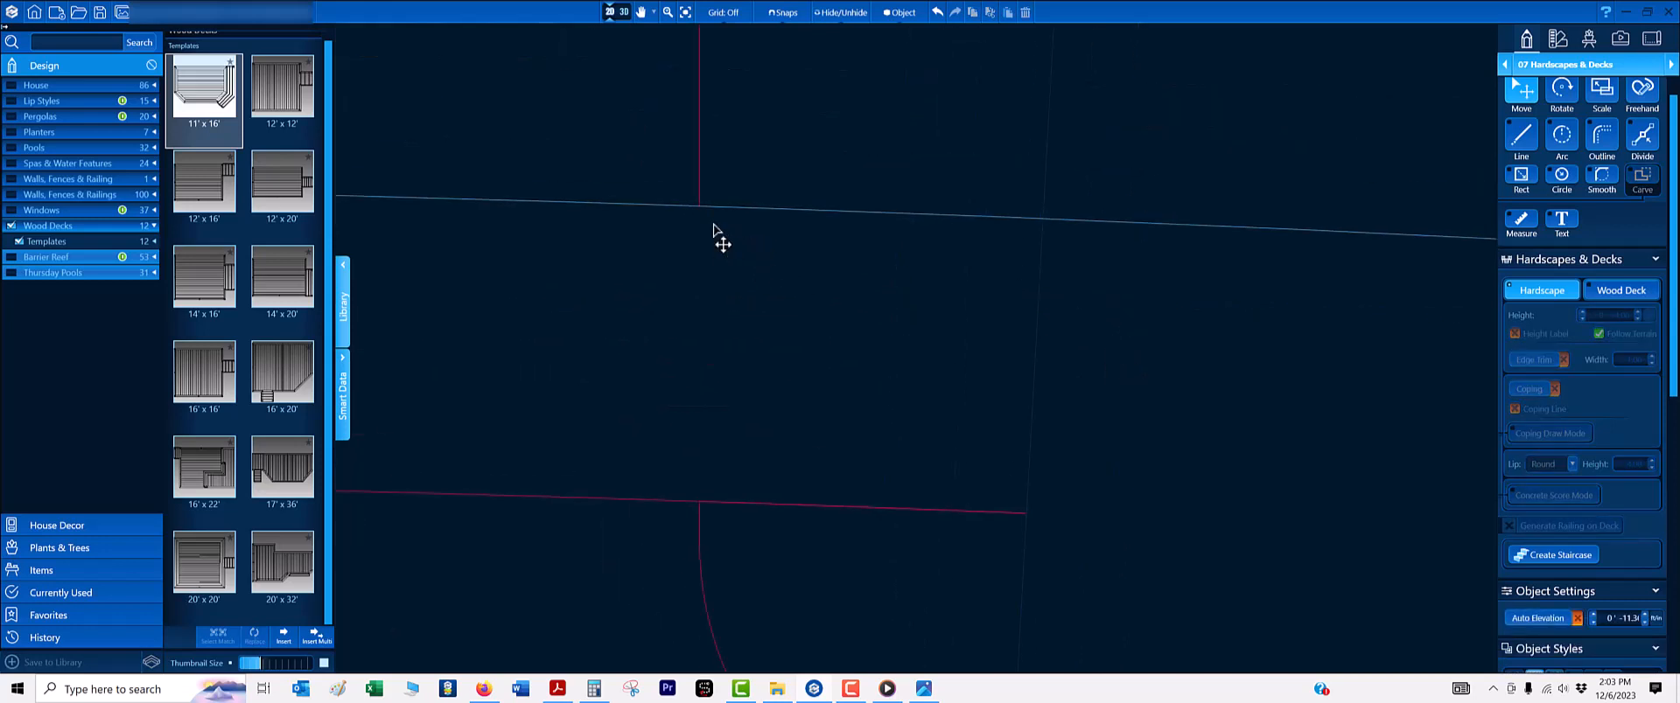
pyautogui.scroll(3, 717, 226)
pyautogui.press('l')
pyautogui.click(734, 219)
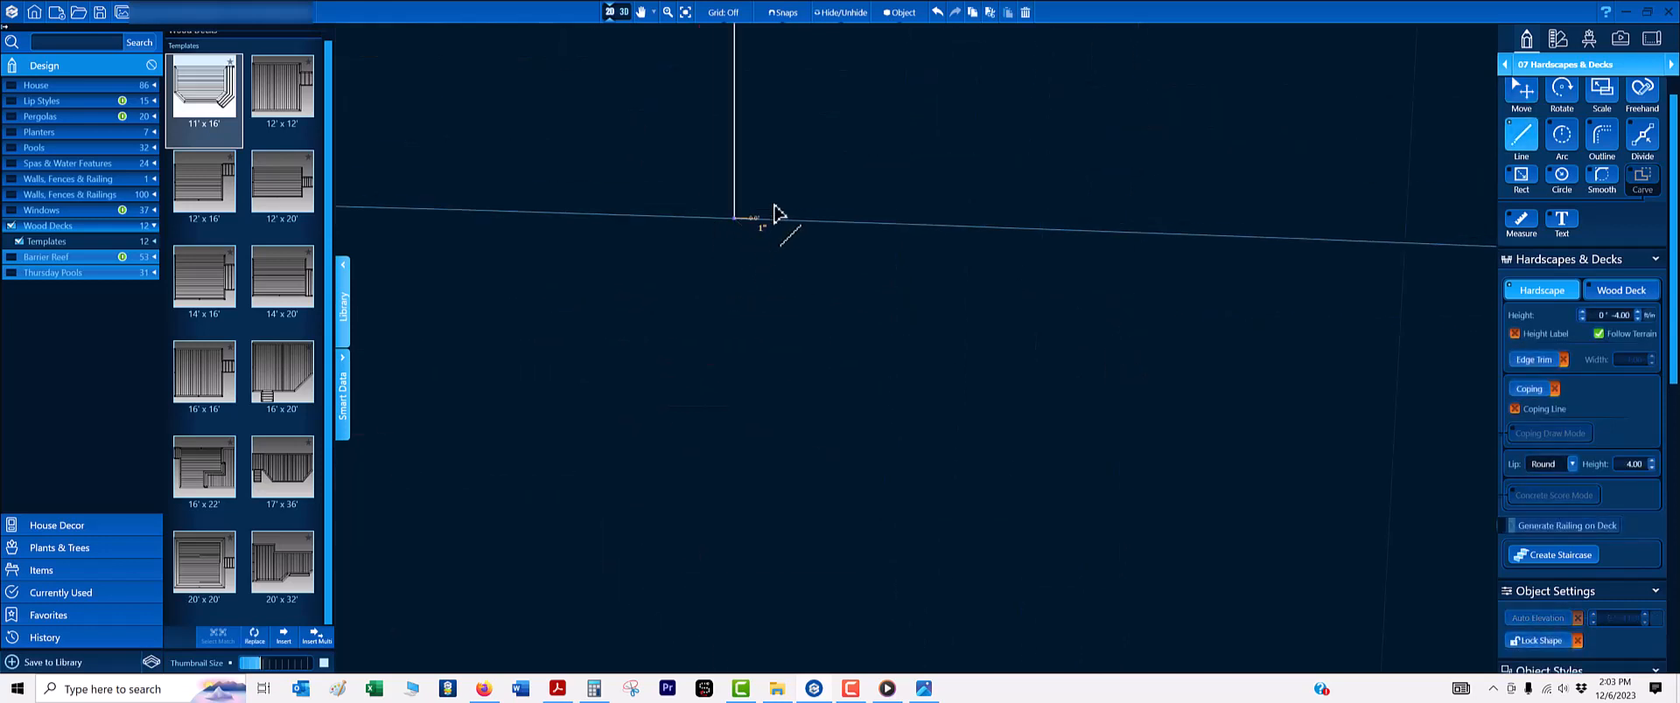
pyautogui.press('o')
pyautogui.scroll(-3, 1019, 255)
pyautogui.scroll(3, 1153, 262)
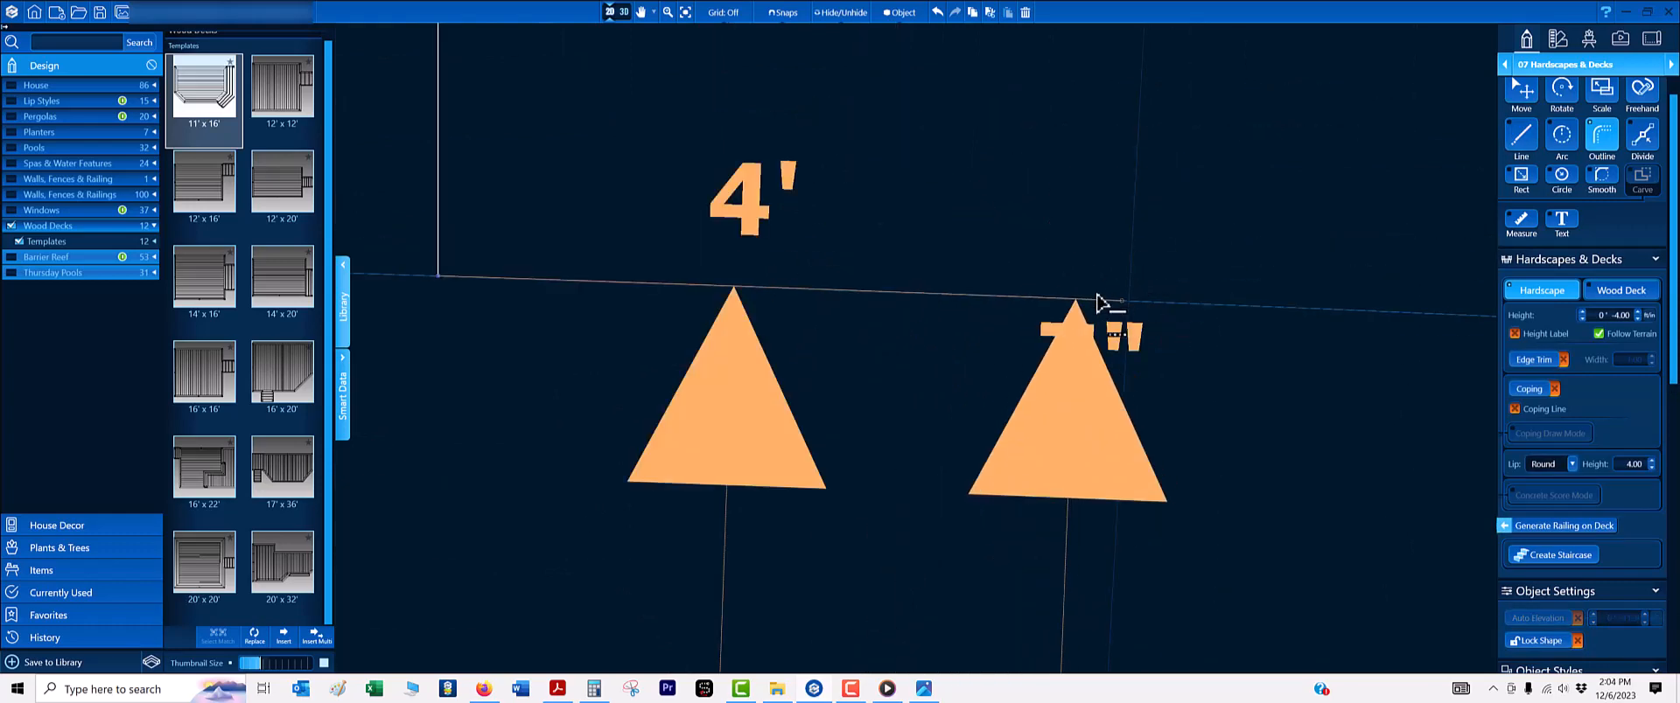
pyautogui.click(1128, 303)
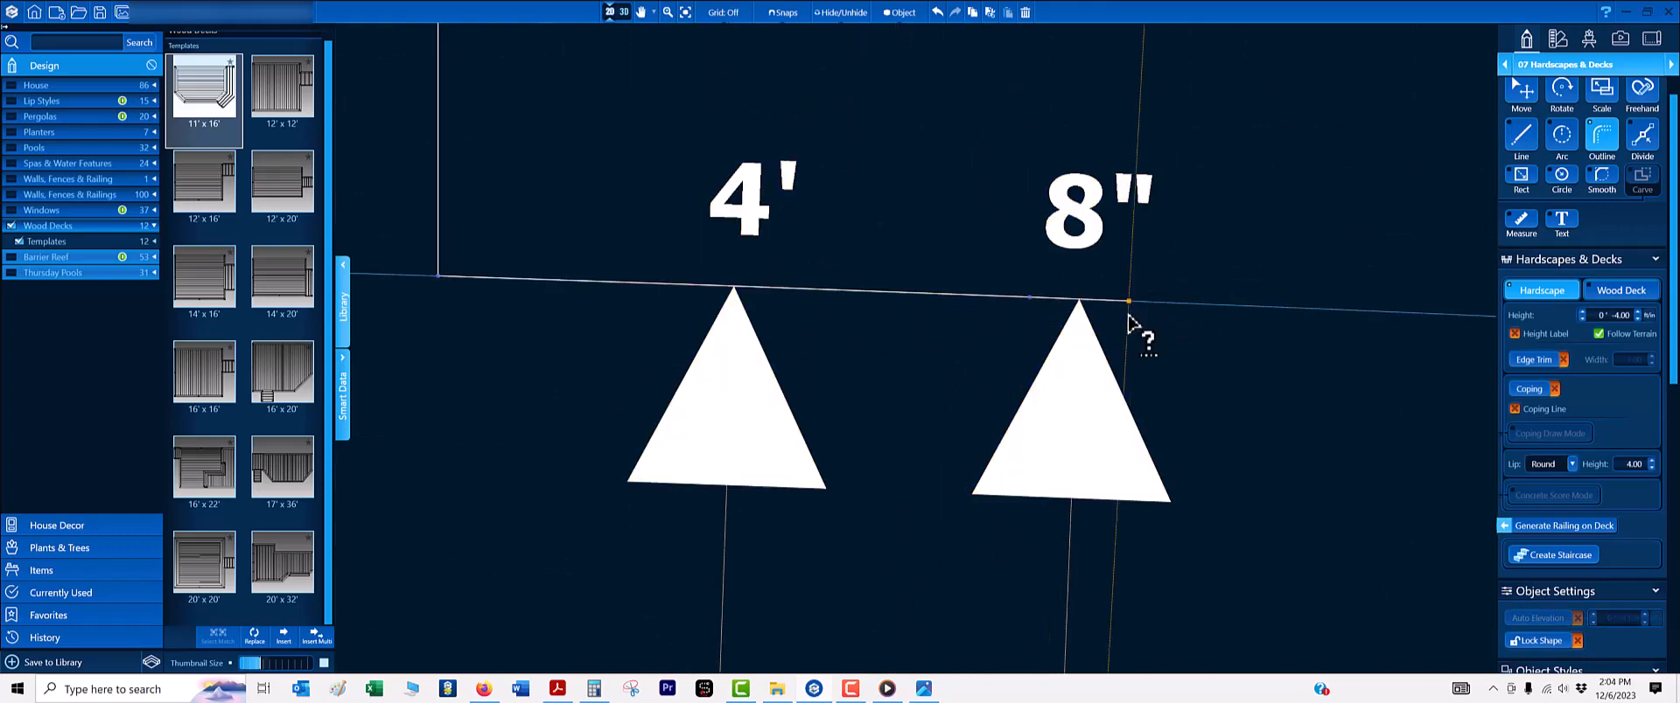
# - Close the right sidewalk's outer end with a 4' line and merge the 4' and 8" pieces of its house-side edge into one
pyautogui.scroll(-3, 1111, 374)
pyautogui.moveTo(1096, 378); pyautogui.dragTo(1099, 193, button='middle')
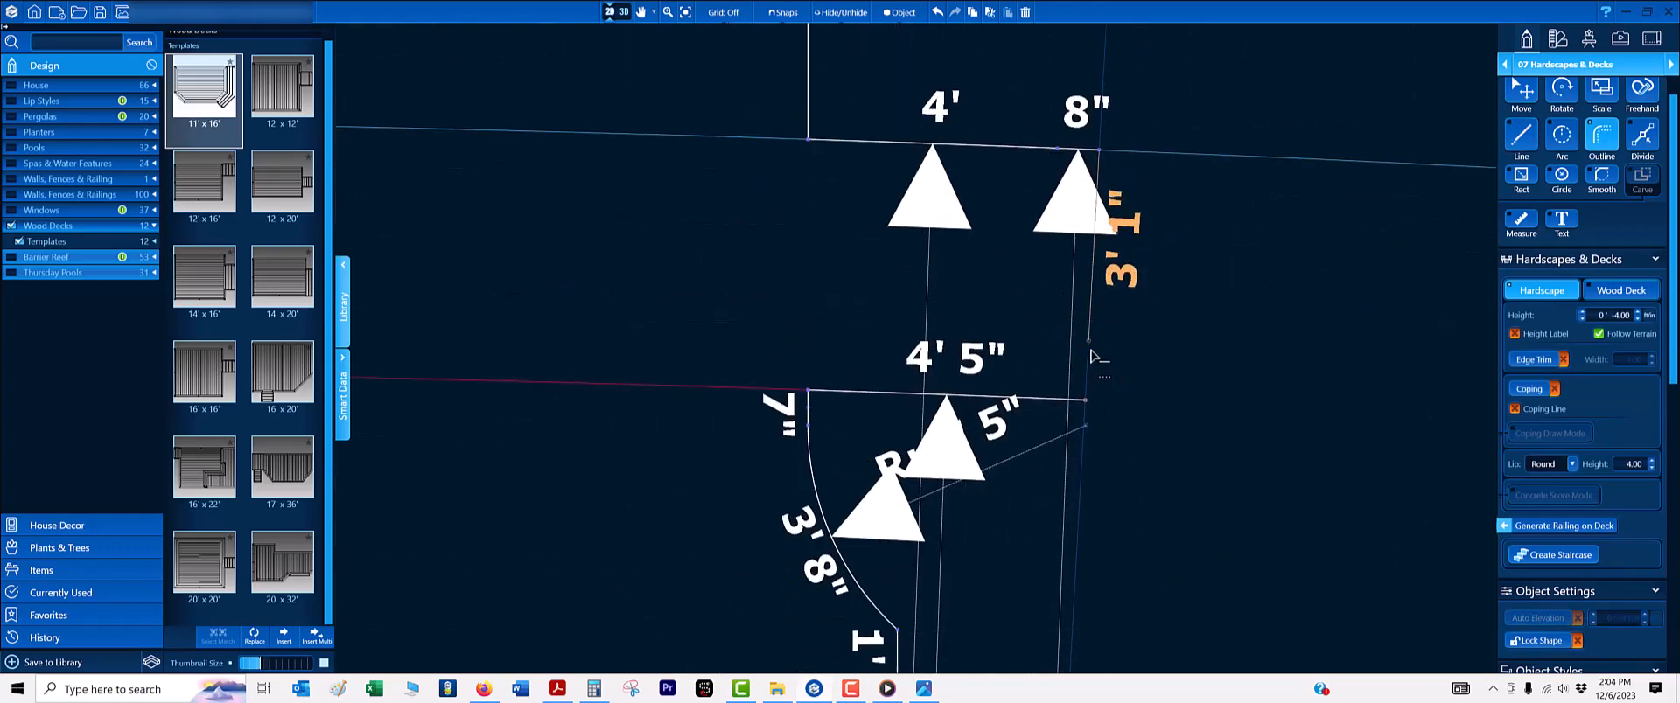
pyautogui.click(1088, 400)
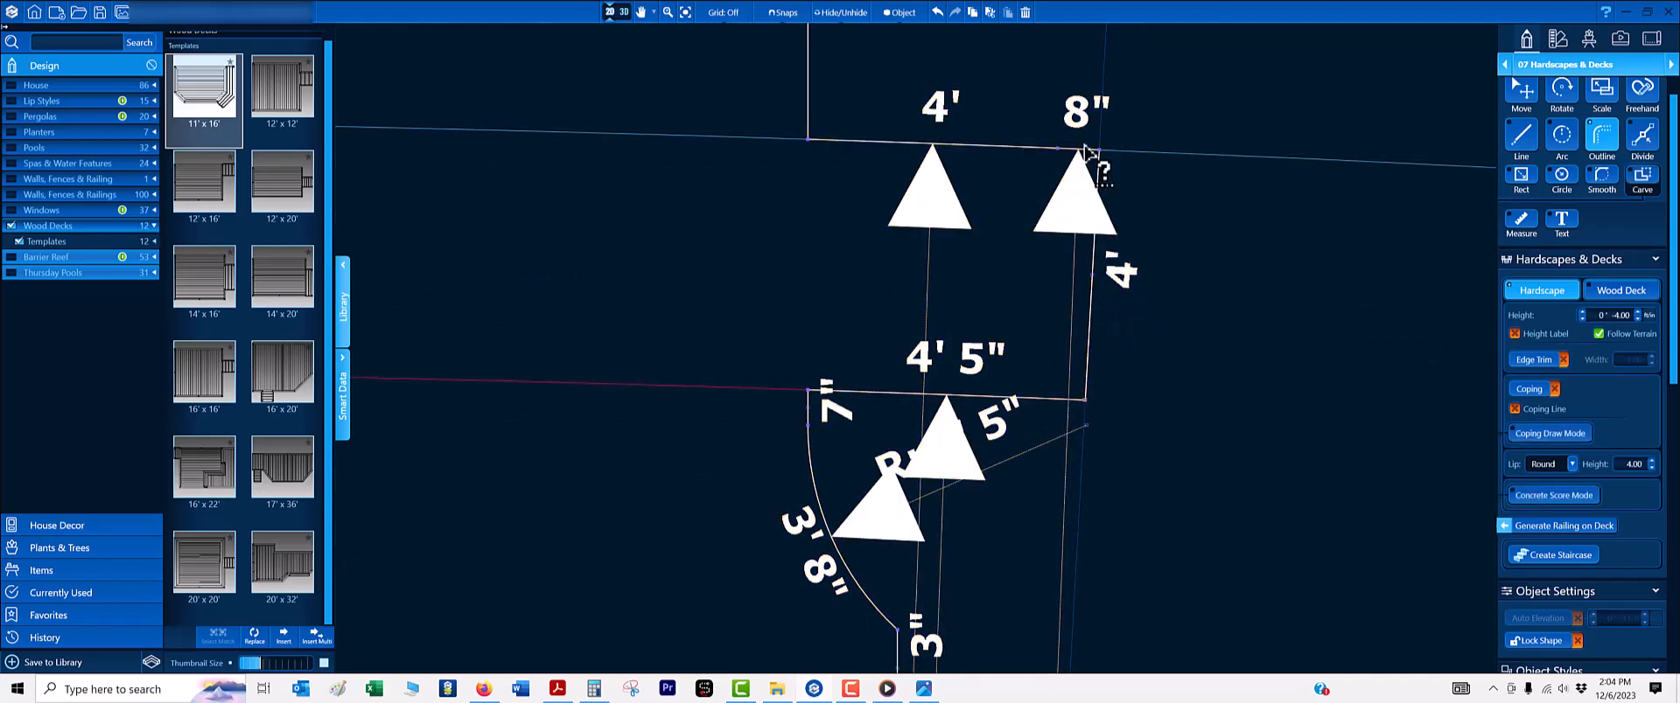
pyautogui.scroll(3, 1031, 232)
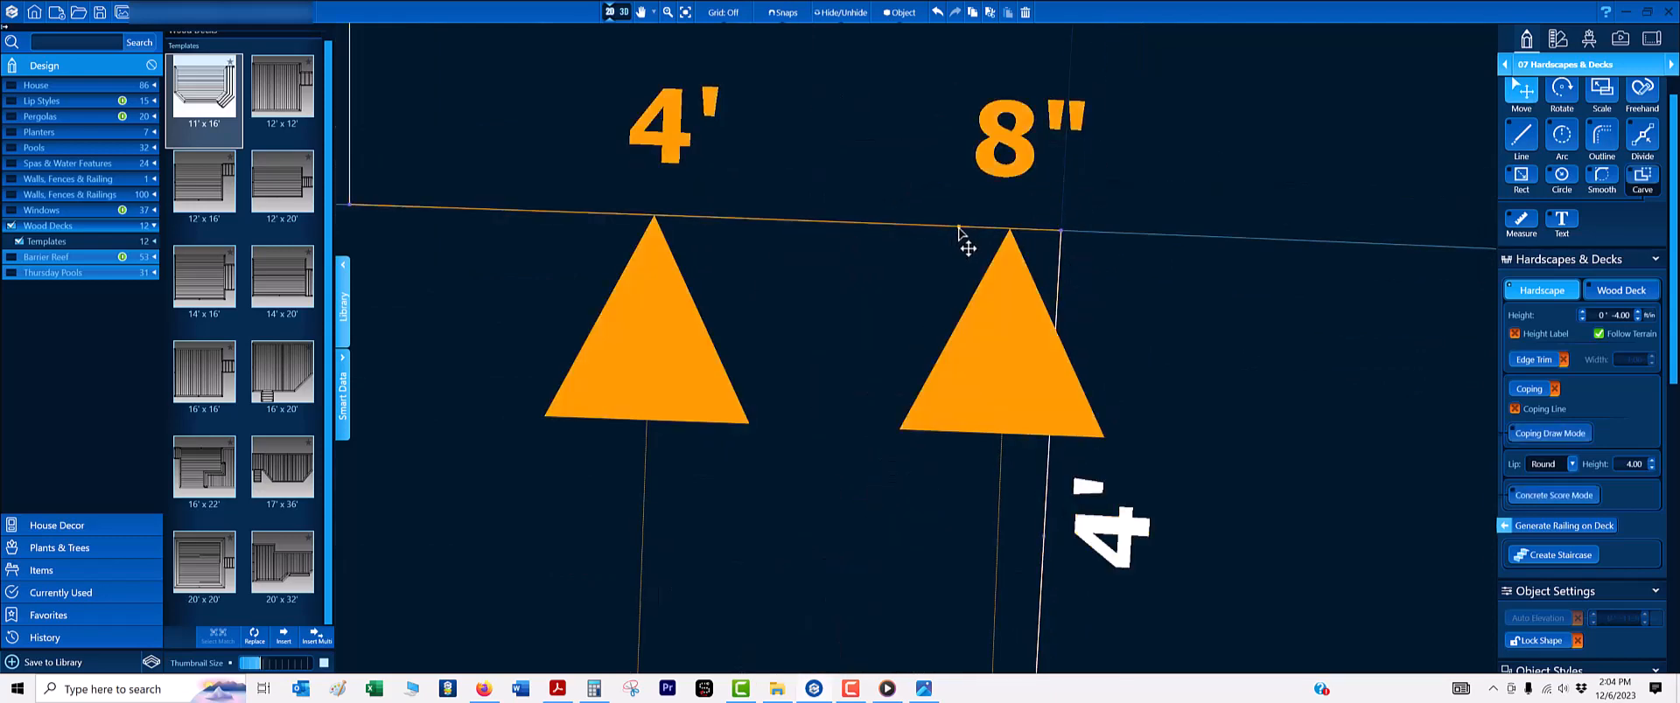
pyautogui.click(1057, 225)
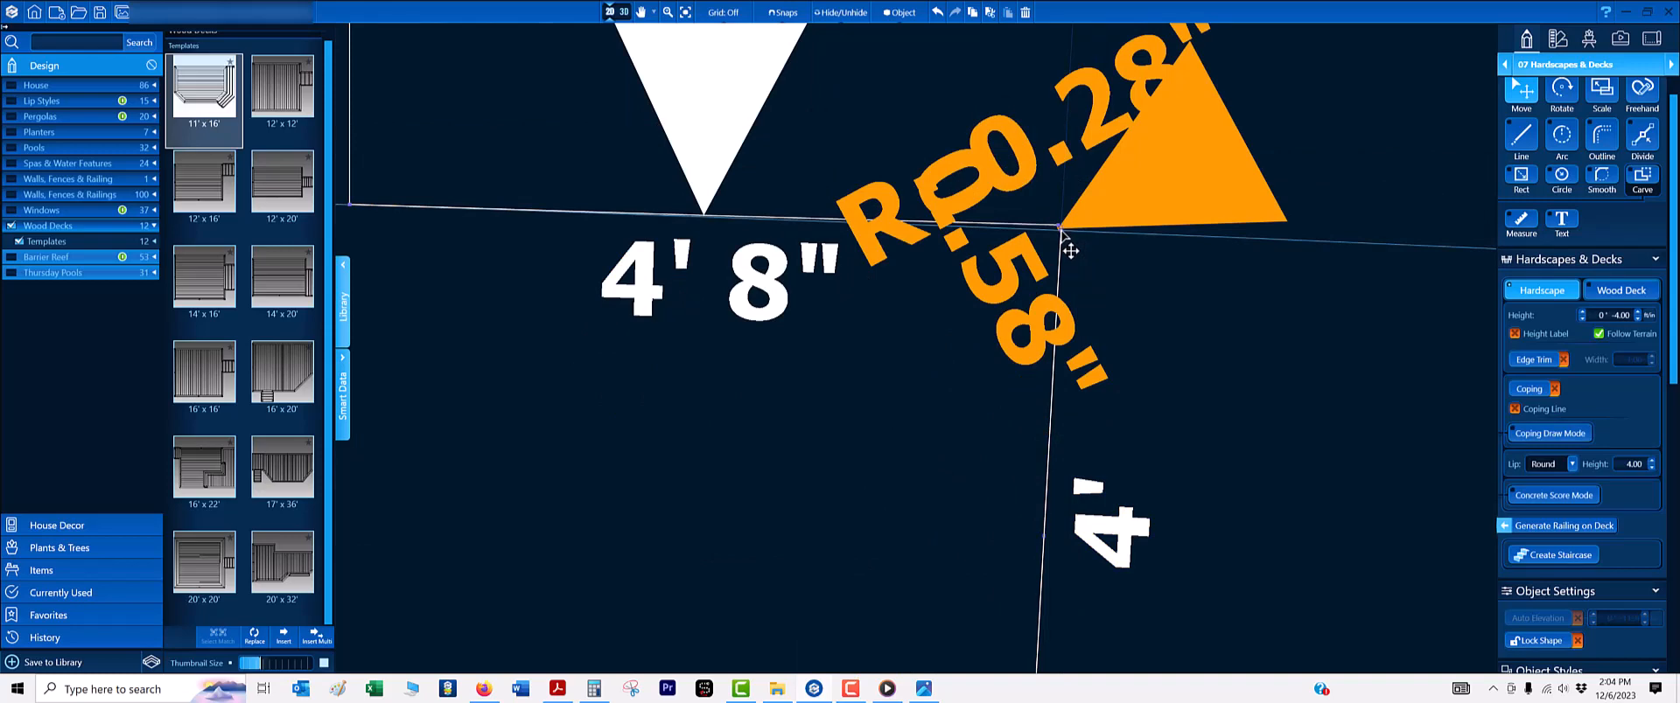
pyautogui.click(1061, 230)
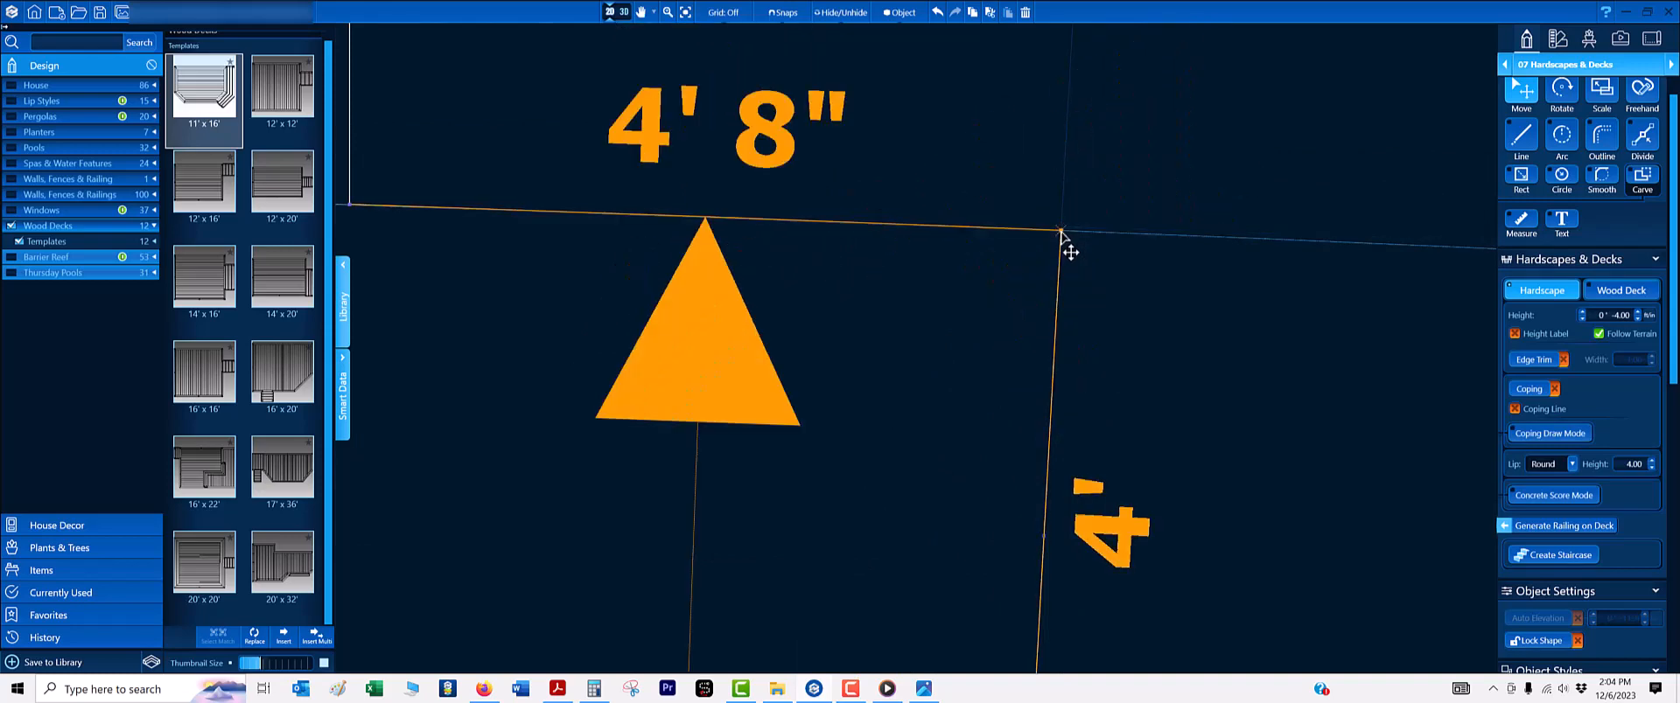
# - Divide the driveway's left edge where it crosses the sidewalk's street-side and house-side edges
pyautogui.scroll(-10, 1107, 302)
pyautogui.click(1020, 322)
pyautogui.click(847, 349)
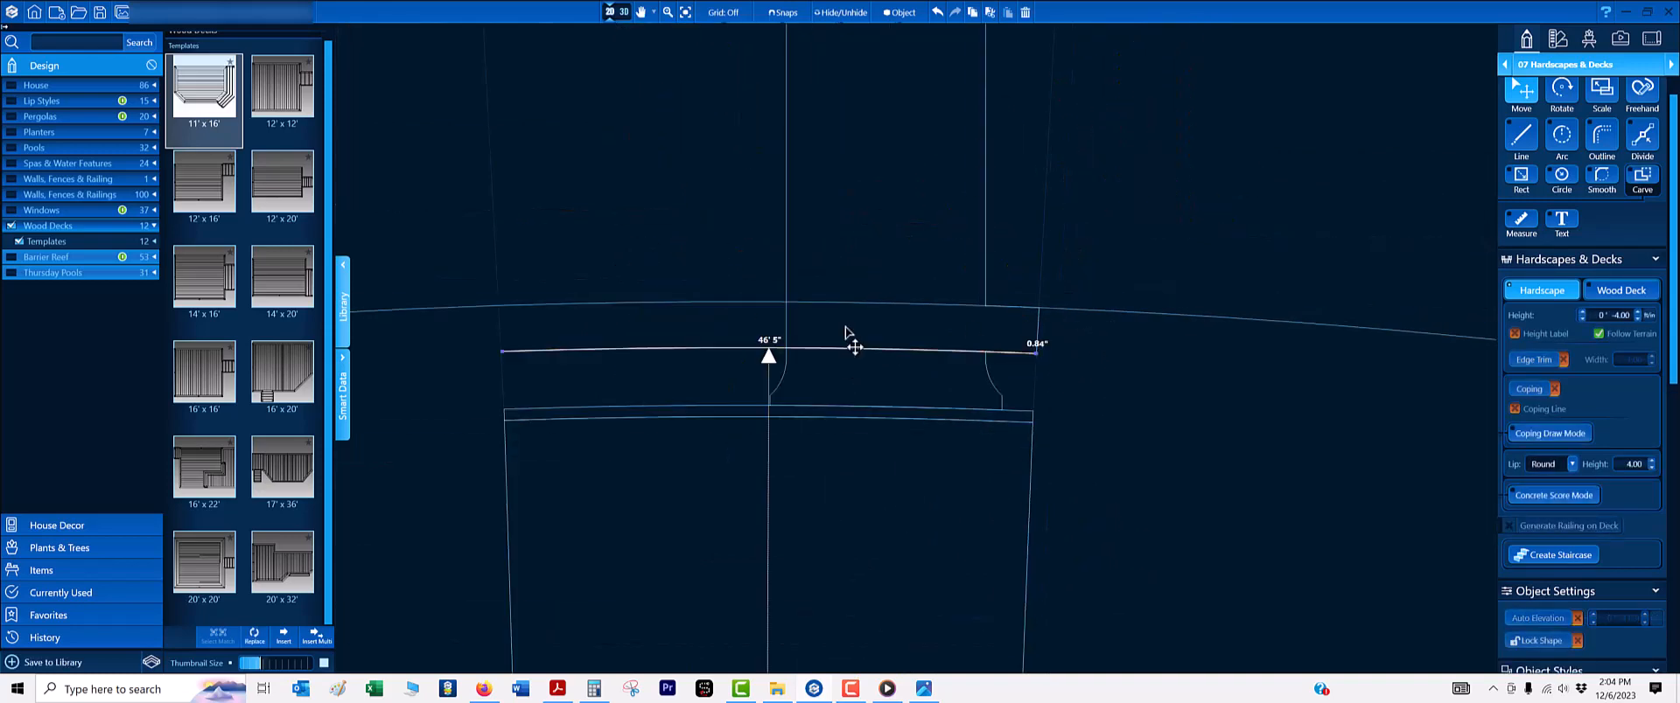
pyautogui.moveTo(788, 343); pyautogui.dragTo(938, 306, button='middle')
pyautogui.scroll(7, 939, 304)
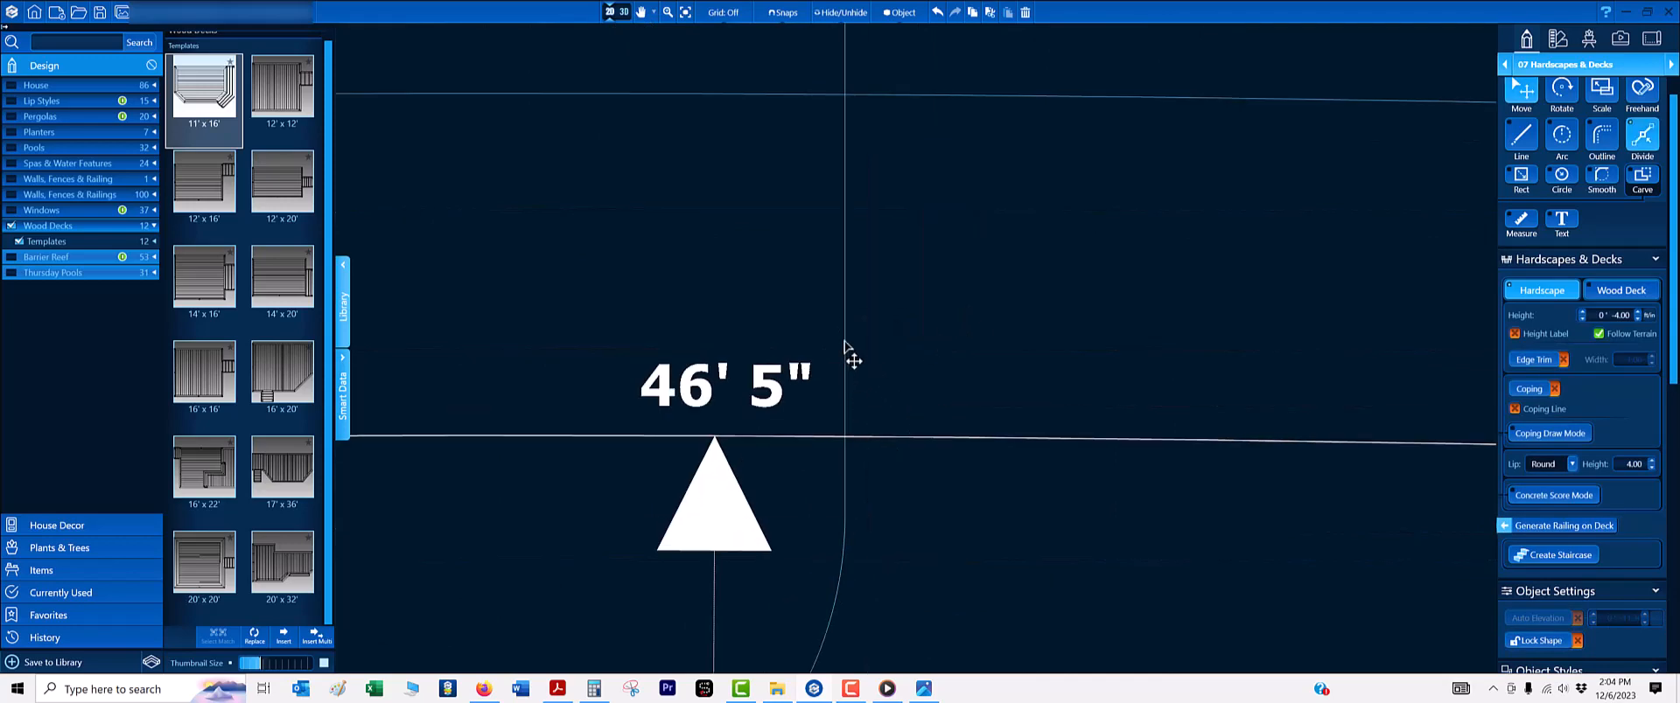
pyautogui.click(846, 361)
pyautogui.scroll(3, 846, 439)
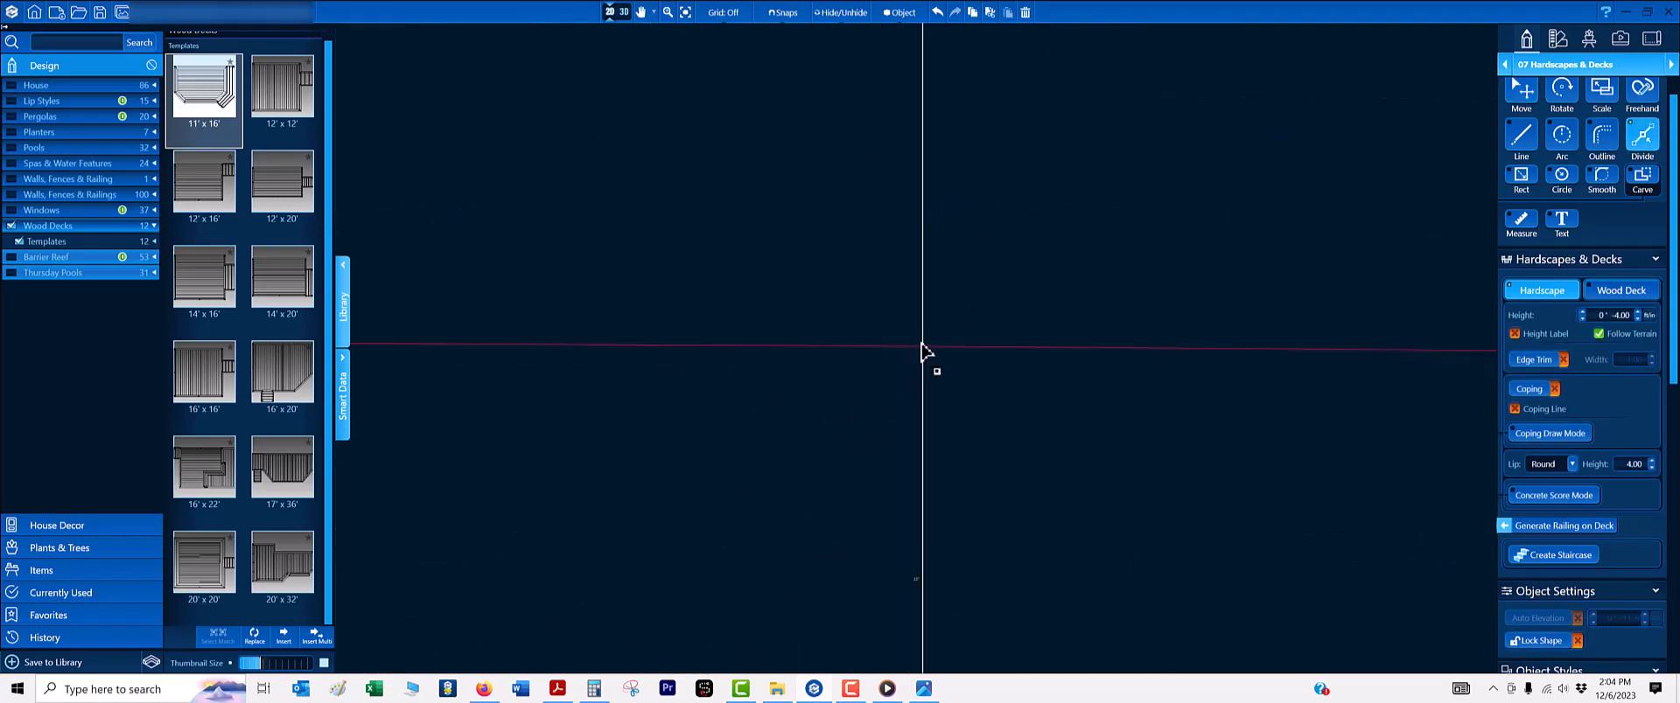
pyautogui.scroll(-4, 922, 343)
pyautogui.moveTo(933, 266); pyautogui.dragTo(948, 577, button='middle')
pyautogui.scroll(3, 931, 232)
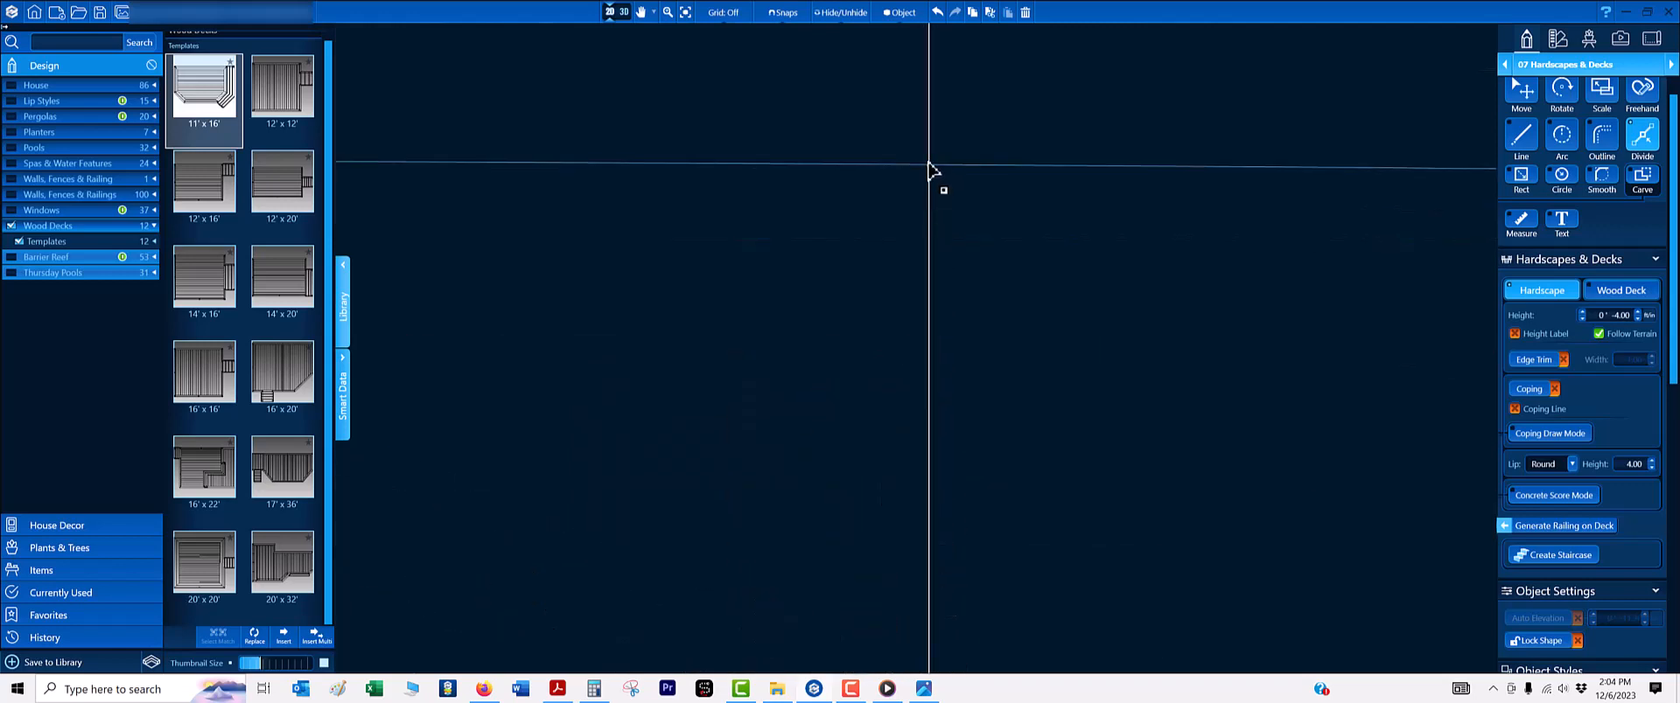
# - Delete the pieces of the driveway's left edge that lie between the two sidewalk edges
pyautogui.scroll(-2, 932, 355)
pyautogui.click(933, 376)
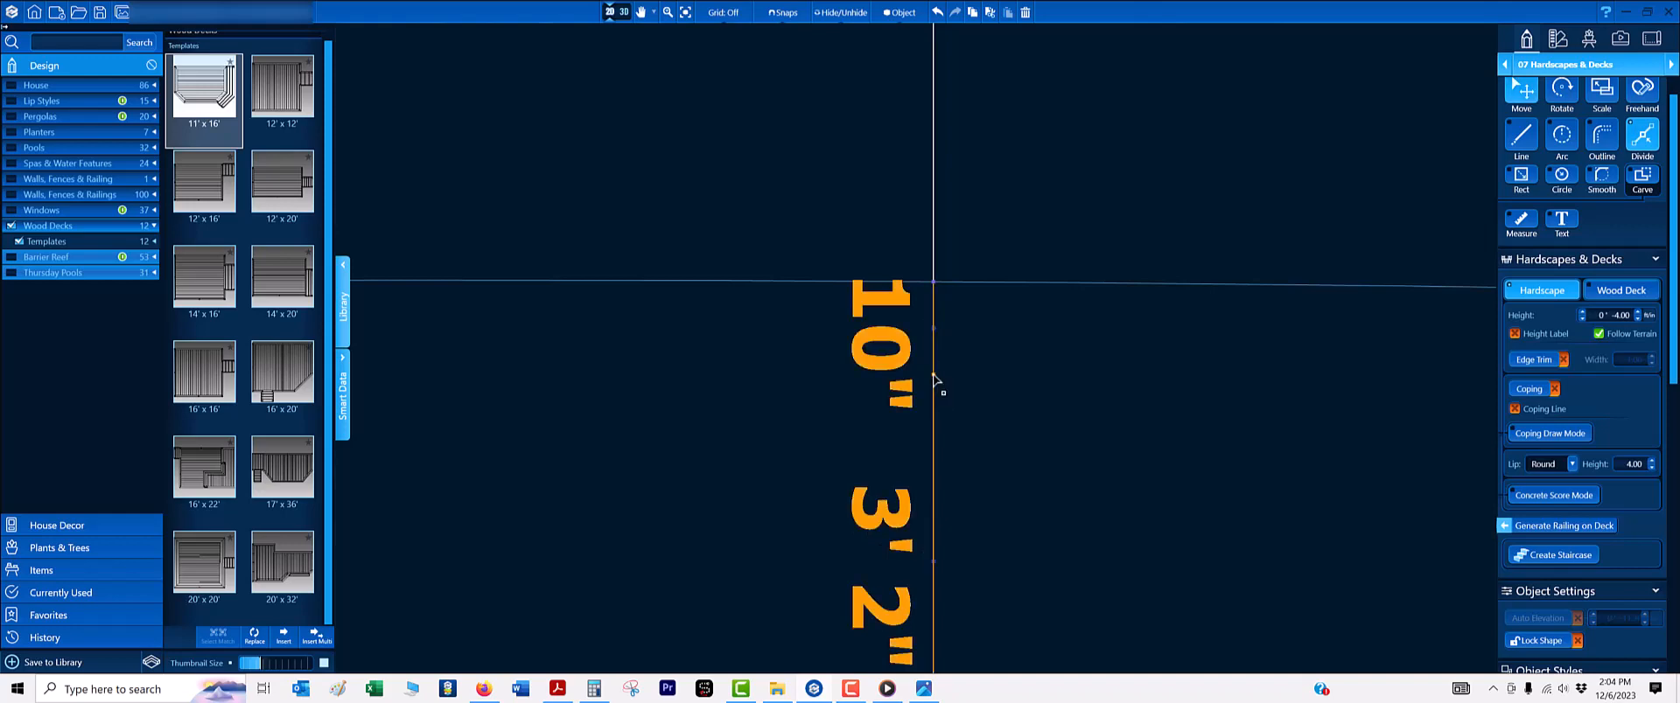
pyautogui.moveTo(933, 377); pyautogui.dragTo(973, 373)
# - Outline the left sidewalk's house-side edge from the driveway's left edge toward the near-vertical line, about 24' 9" long
pyautogui.scroll(-4, 943, 385)
pyautogui.moveTo(923, 390); pyautogui.dragTo(971, 353, button='middle')
pyautogui.scroll(2, 973, 301)
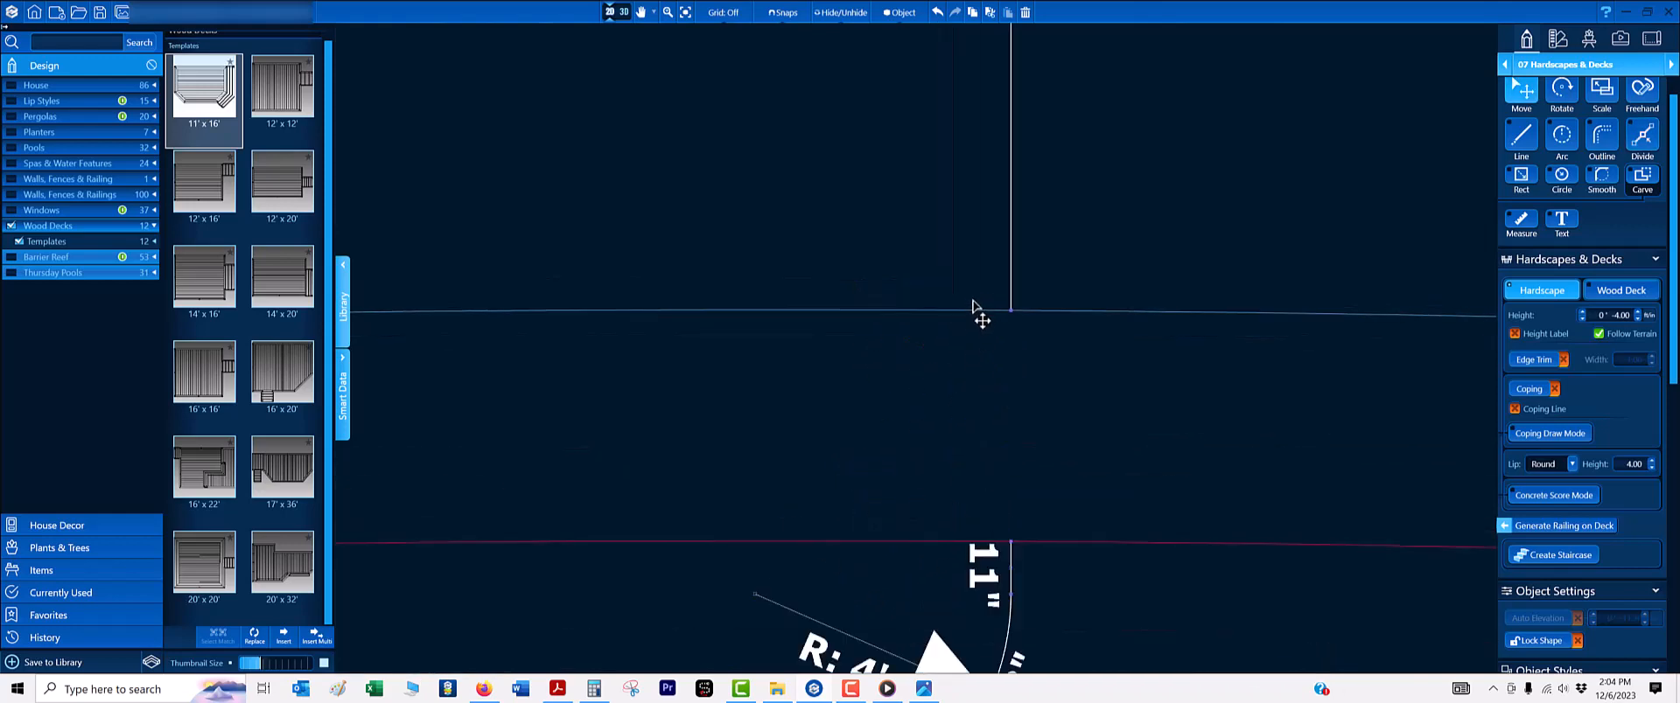
pyautogui.press('l')
pyautogui.click(1011, 311)
pyautogui.press('o')
pyautogui.scroll(-5, 824, 323)
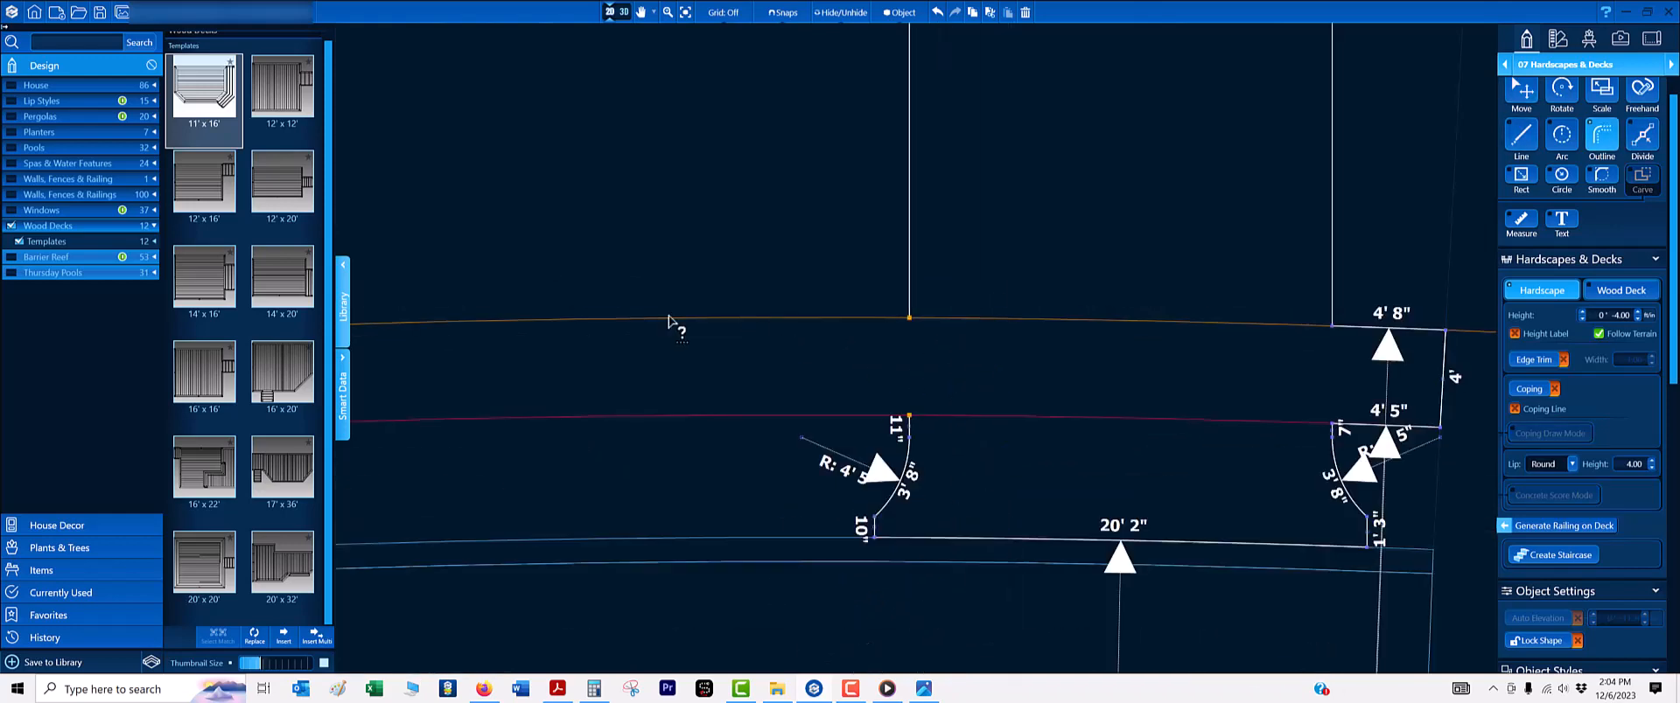
pyautogui.moveTo(737, 298); pyautogui.dragTo(1211, 281, button='middle')
pyautogui.press('l')
pyautogui.click(1391, 286)
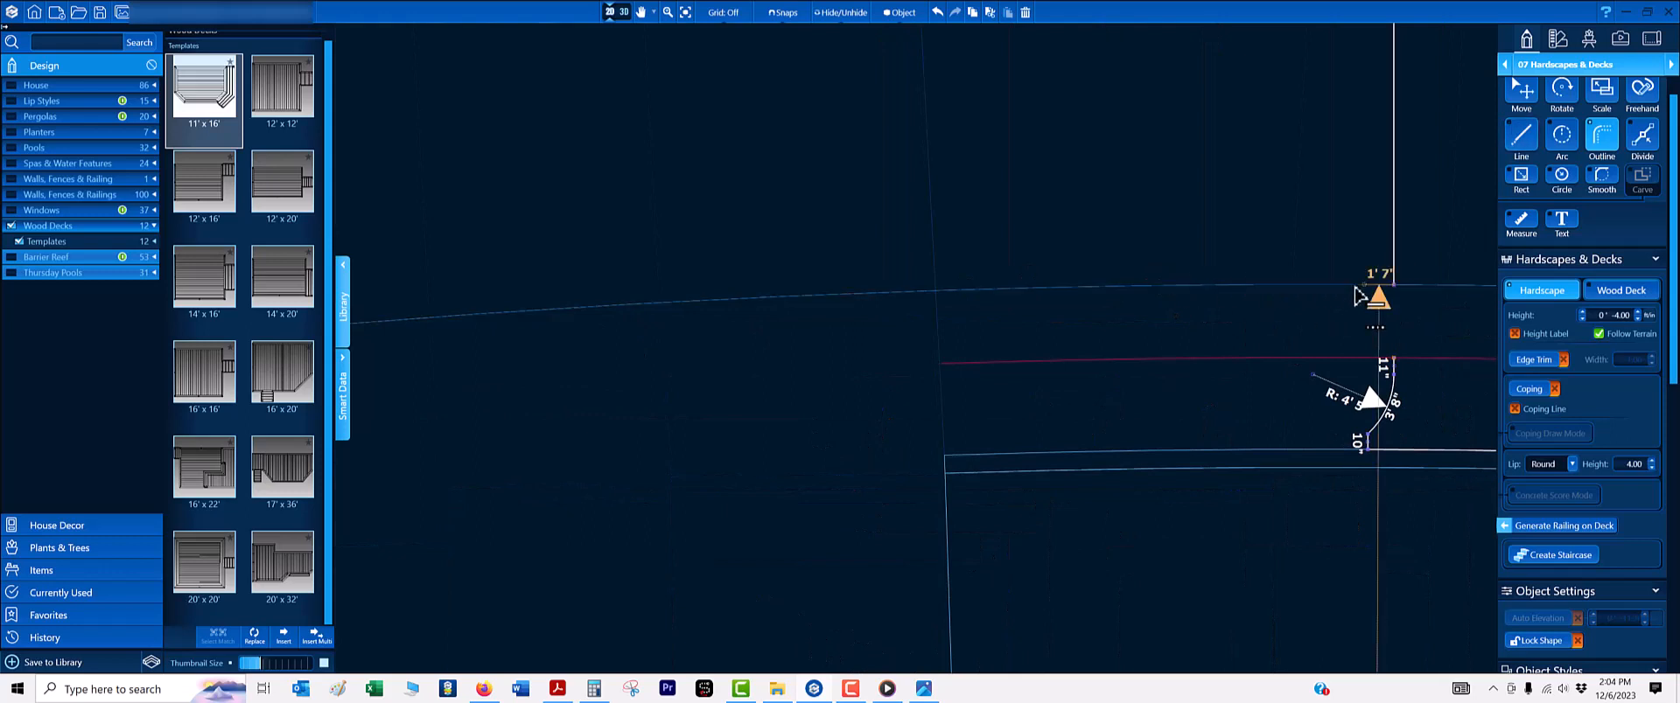
pyautogui.scroll(7, 973, 302)
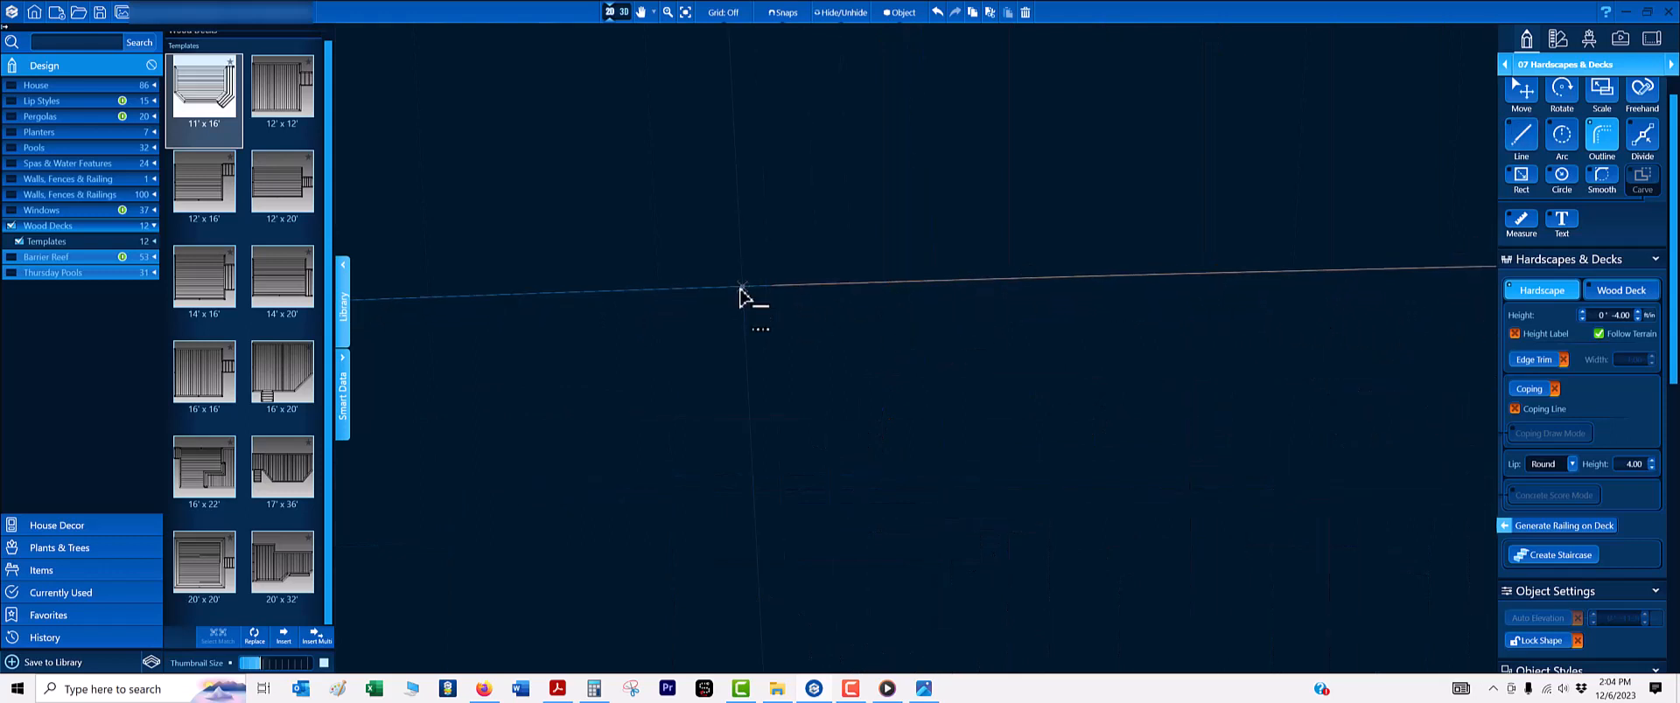
pyautogui.click(740, 289)
pyautogui.scroll(-3, 744, 338)
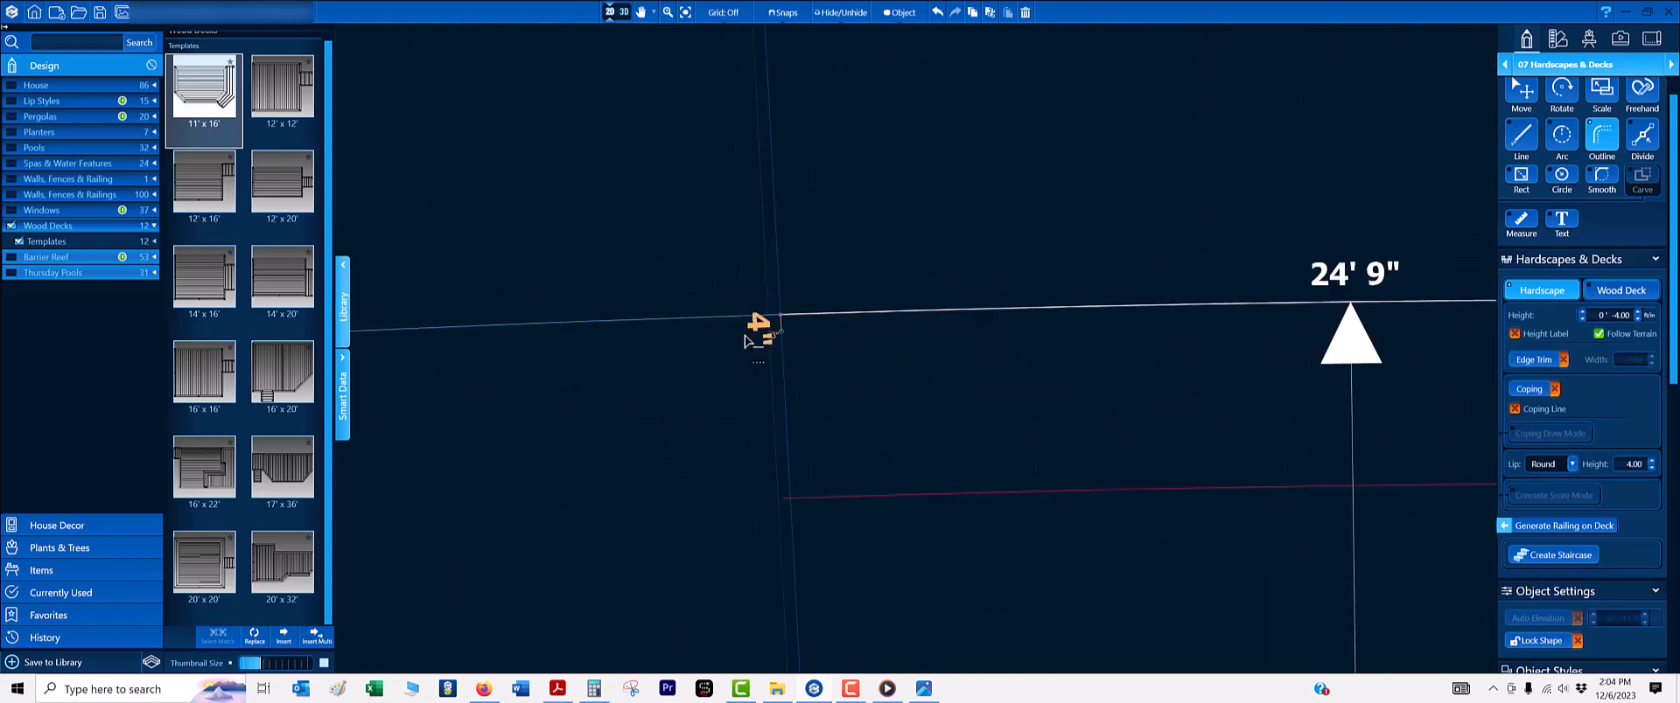
# - Move the outer end point of the house-side edge onto the faint near-vertical line
pyautogui.press('Escape')
pyautogui.scroll(5, 770, 339)
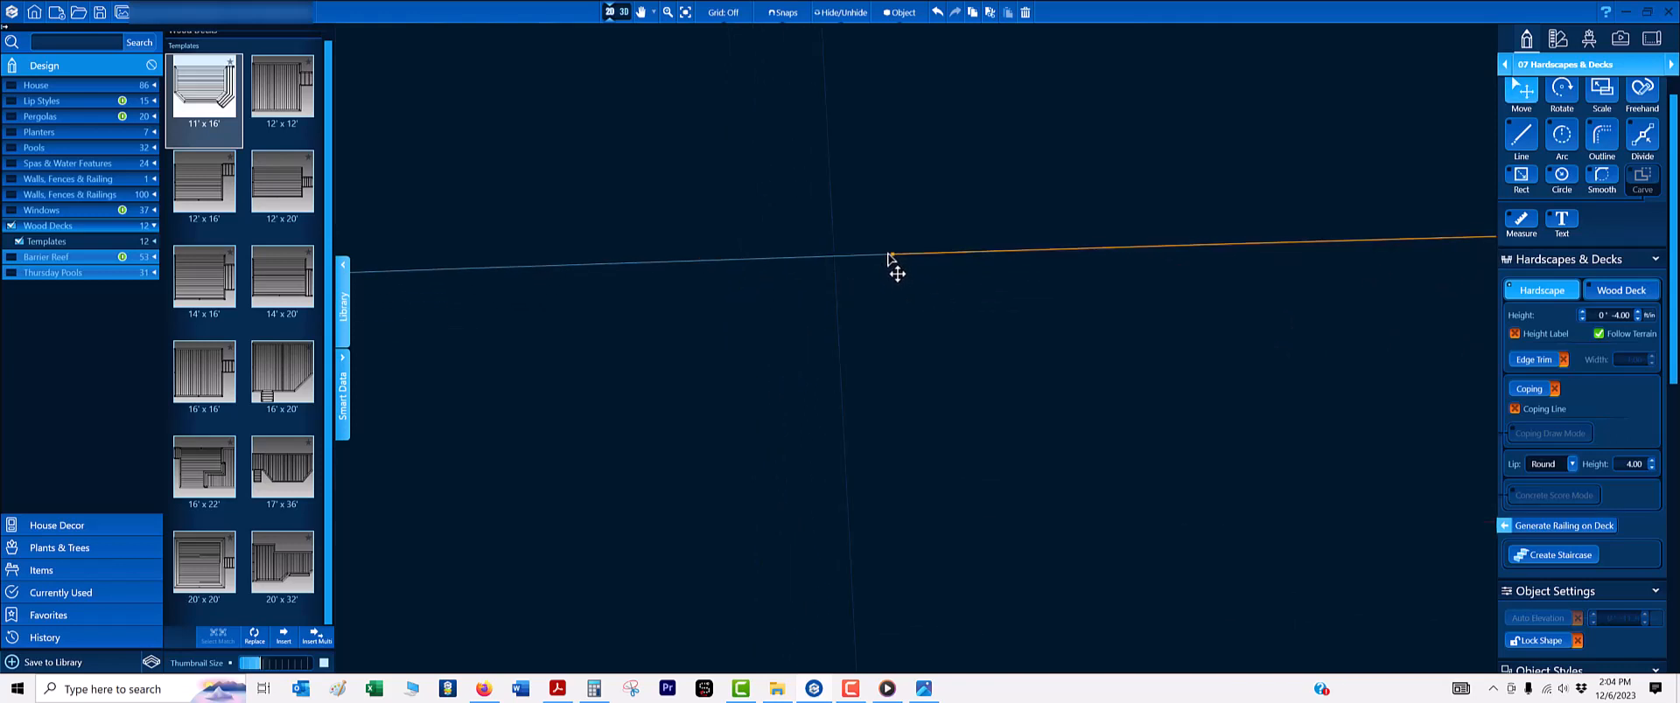
pyautogui.click(834, 260)
# - Outline the left sidewalk's outer end along the near-vertical line, about 4' down to the street-side edge
pyautogui.press('l')
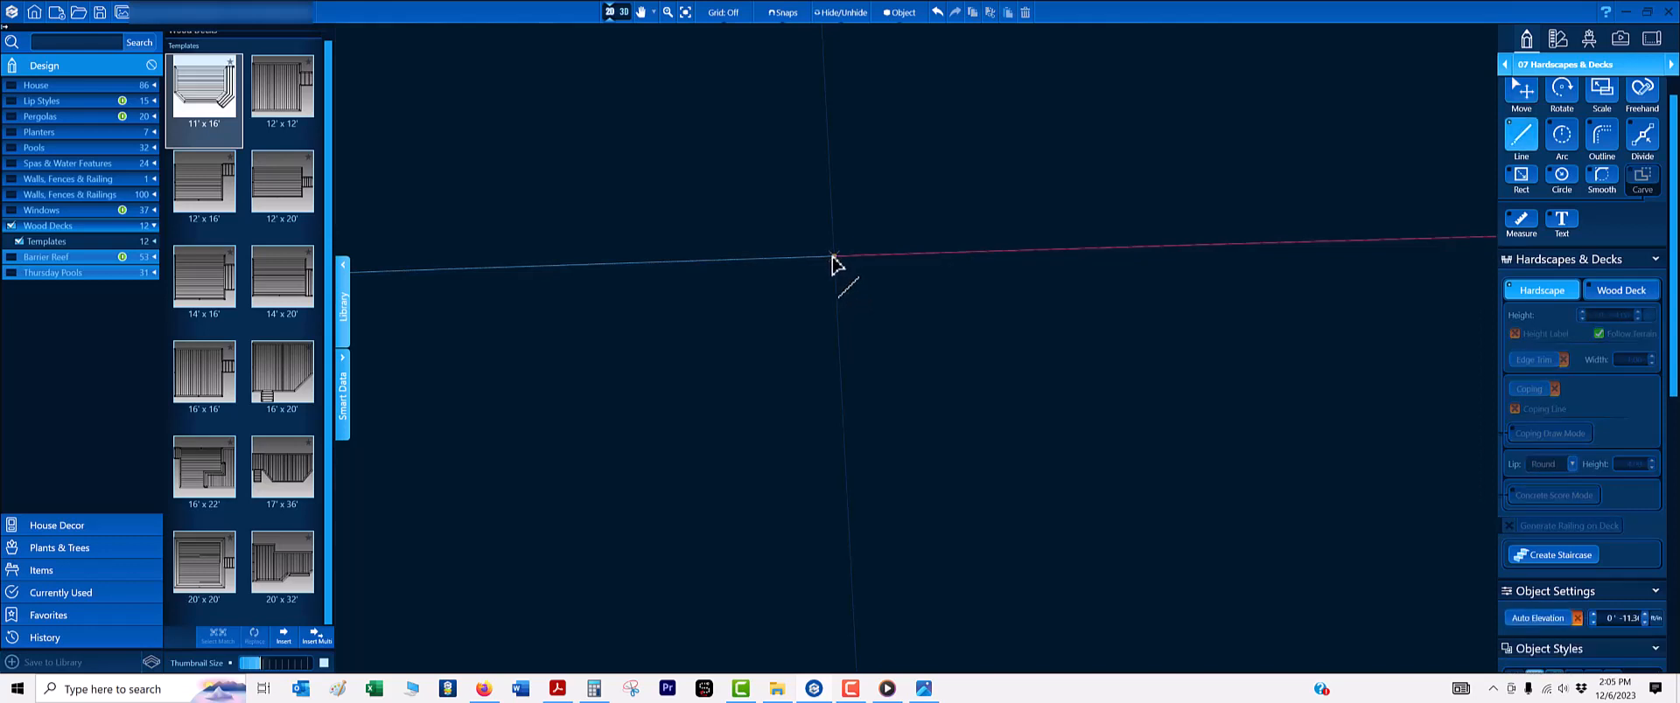
pyautogui.click(833, 256)
pyautogui.press('o')
pyautogui.scroll(-3, 860, 394)
pyautogui.moveTo(864, 415); pyautogui.dragTo(869, 40, button='middle')
pyautogui.scroll(3, 887, 285)
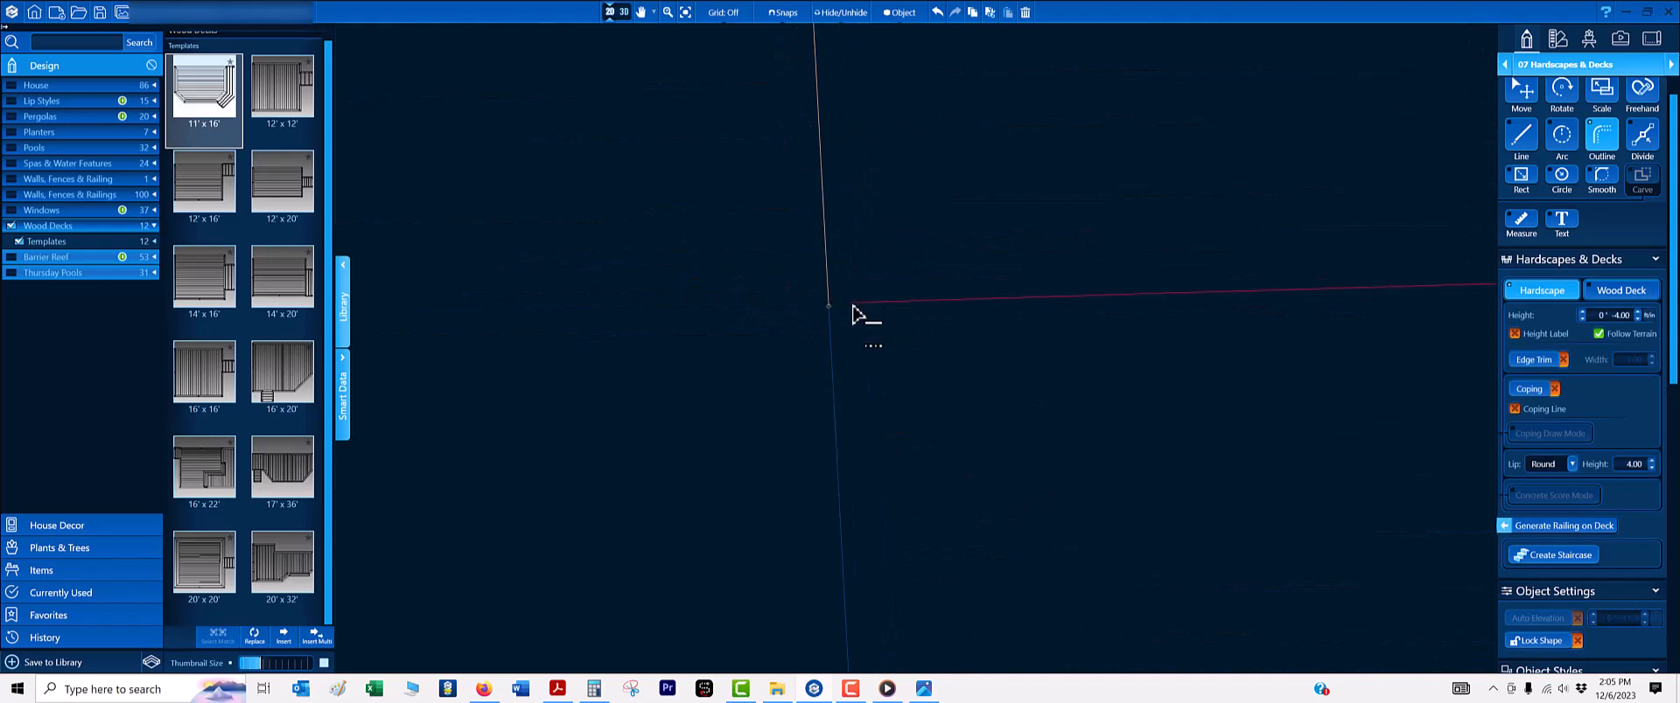
pyautogui.click(852, 304)
# - Trace the left sidewalk's street-side edge from the driveway flare to its outer end in pieces of about 16' 4" and 8' 6"
pyautogui.scroll(-5, 884, 305)
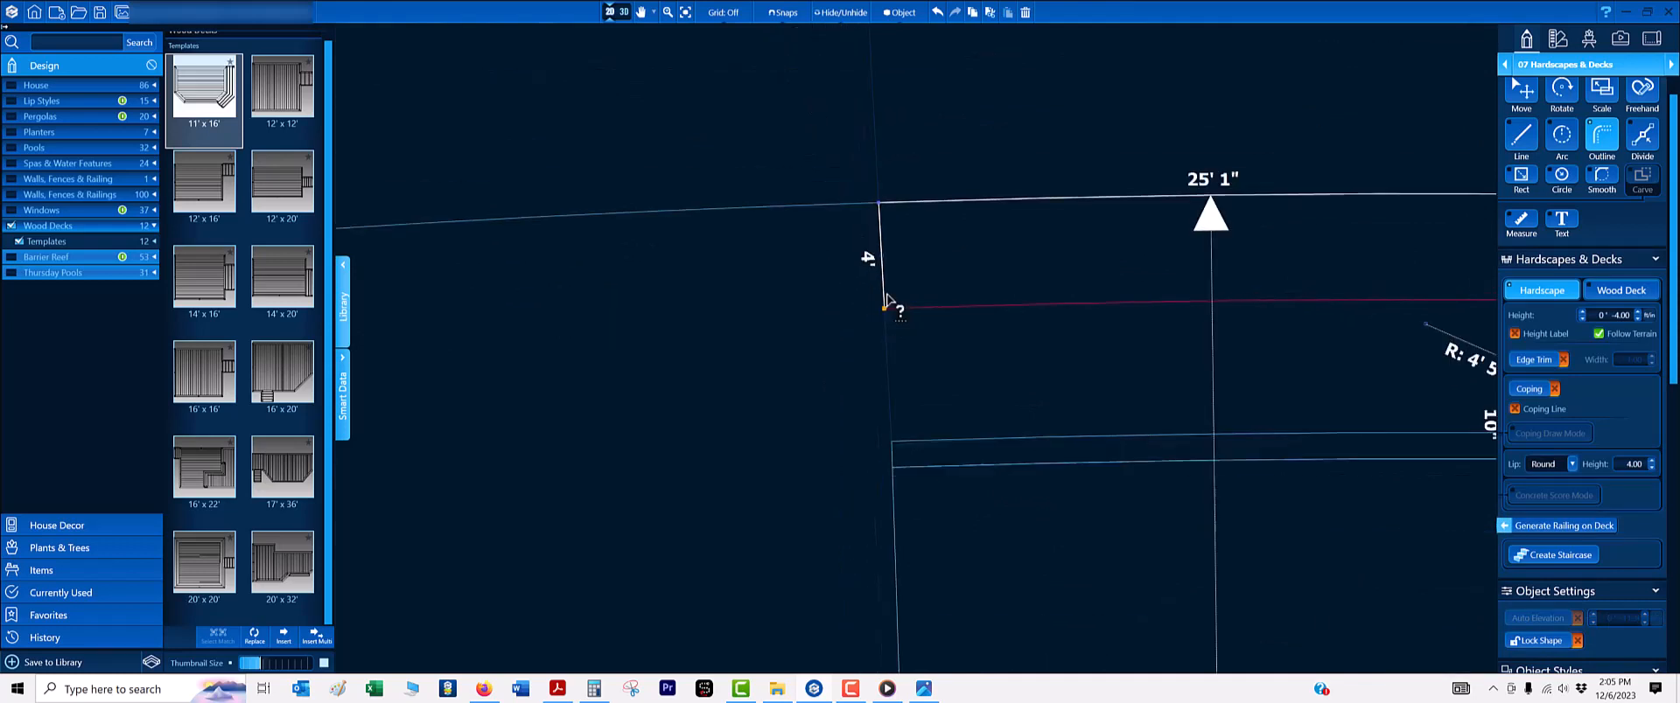
pyautogui.press('l')
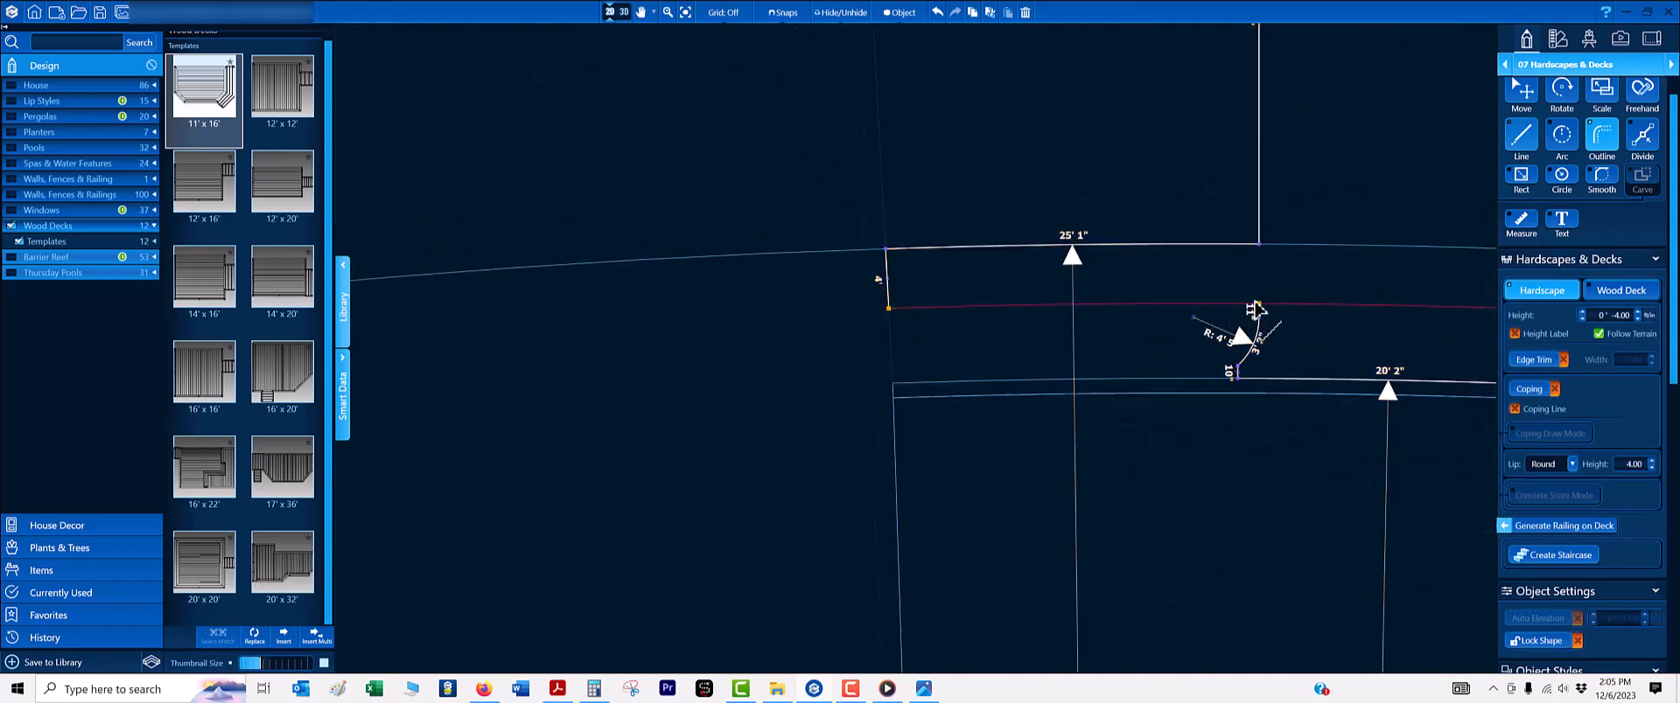
pyautogui.click(1258, 304)
pyautogui.click(1190, 323)
pyautogui.press('l')
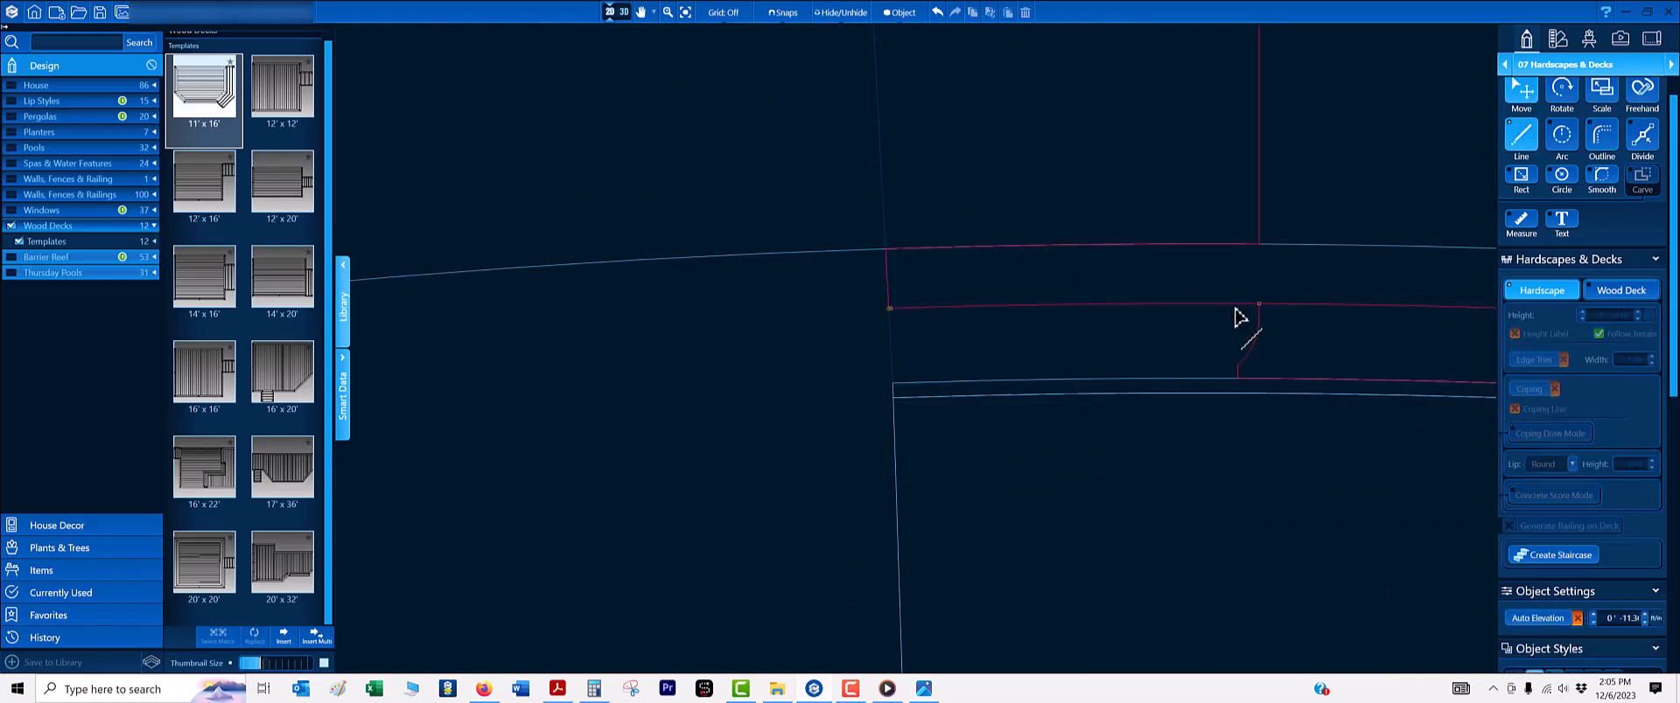
pyautogui.click(1255, 316)
pyautogui.press('o')
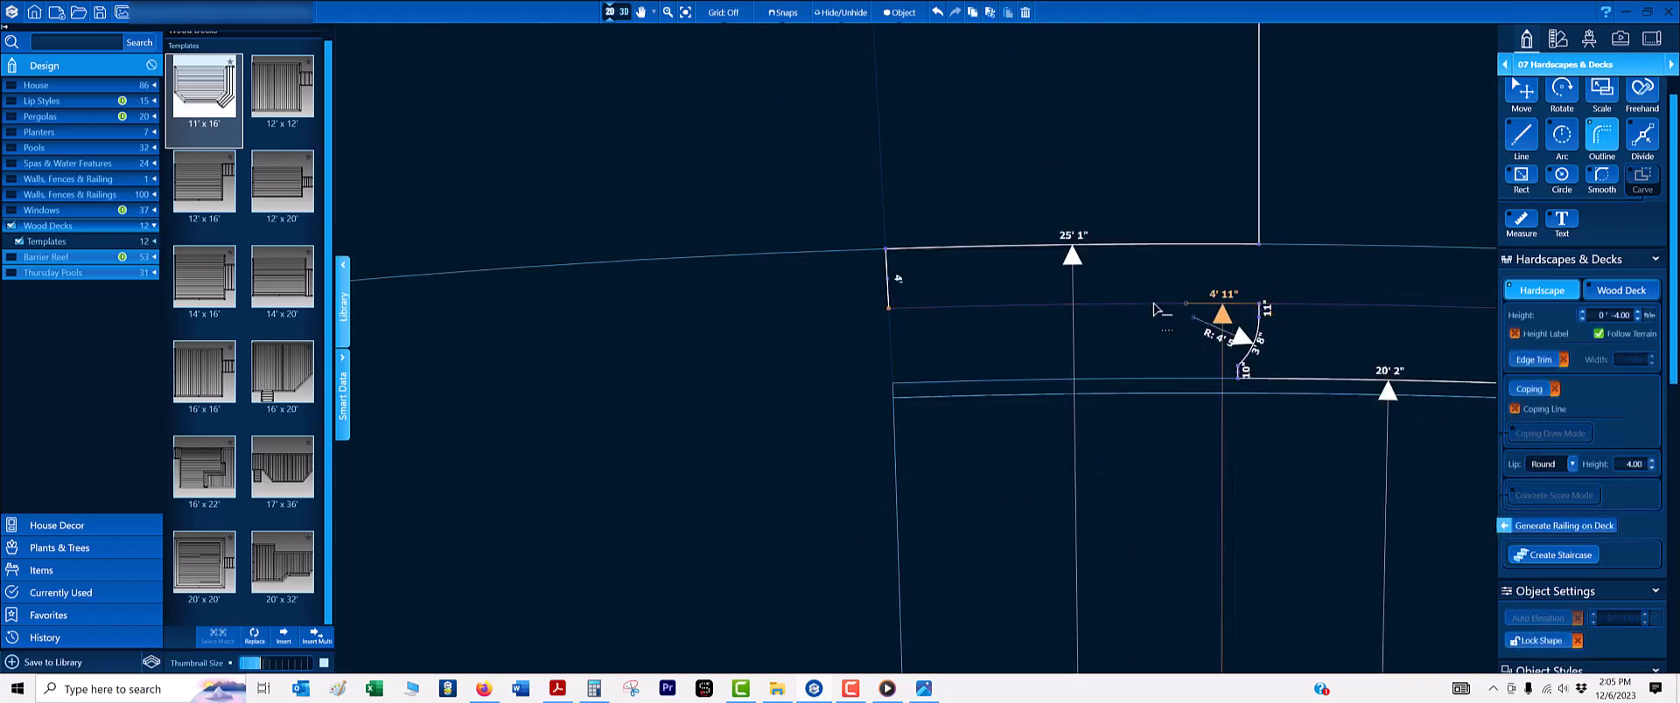
pyautogui.scroll(-4, 1007, 356)
pyautogui.scroll(-1, 1007, 355)
pyautogui.moveTo(1007, 353); pyautogui.dragTo(1021, 46, button='middle')
pyautogui.scroll(-8, 1016, 182)
pyautogui.press('a')
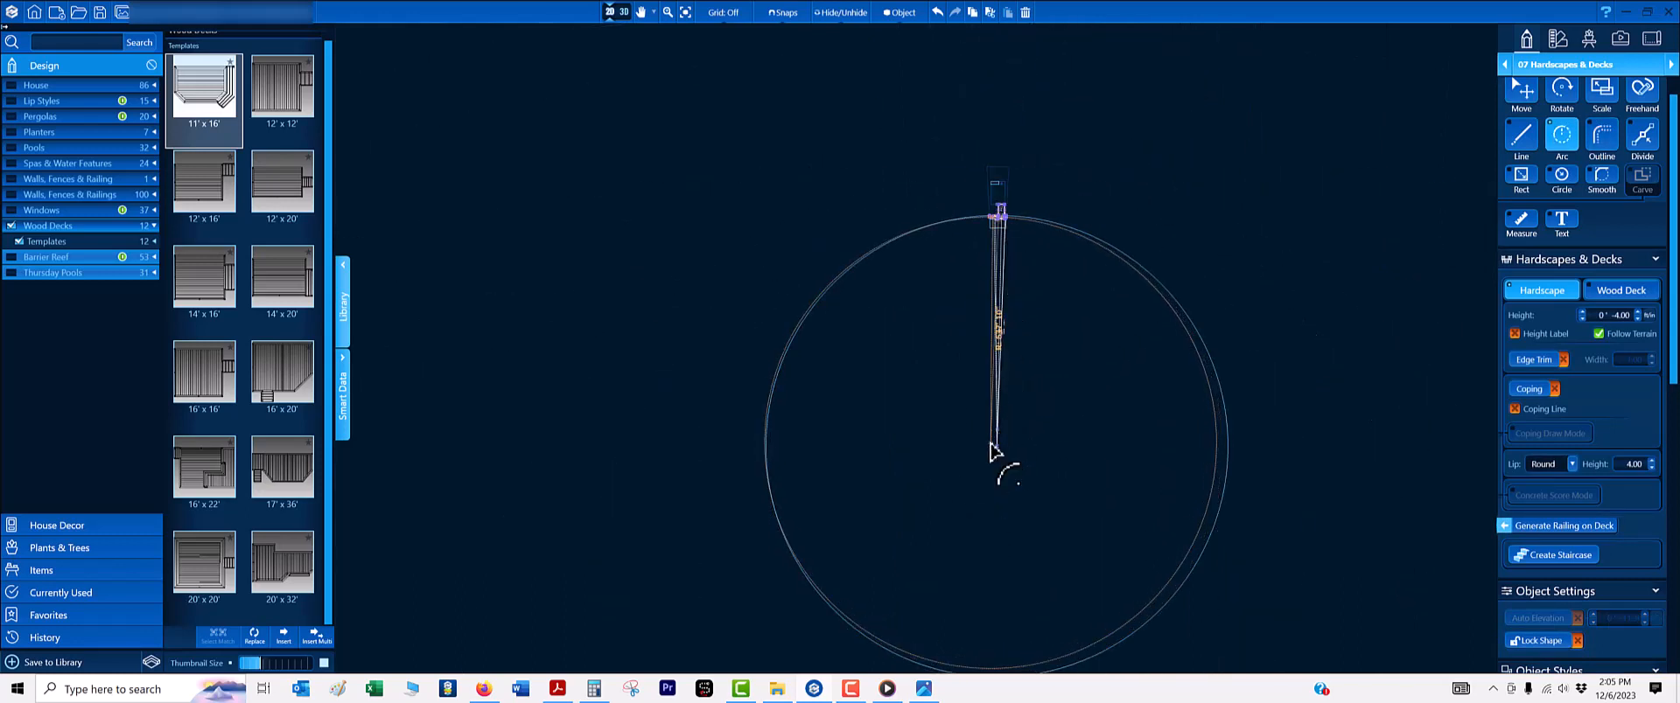
pyautogui.scroll(10, 995, 255)
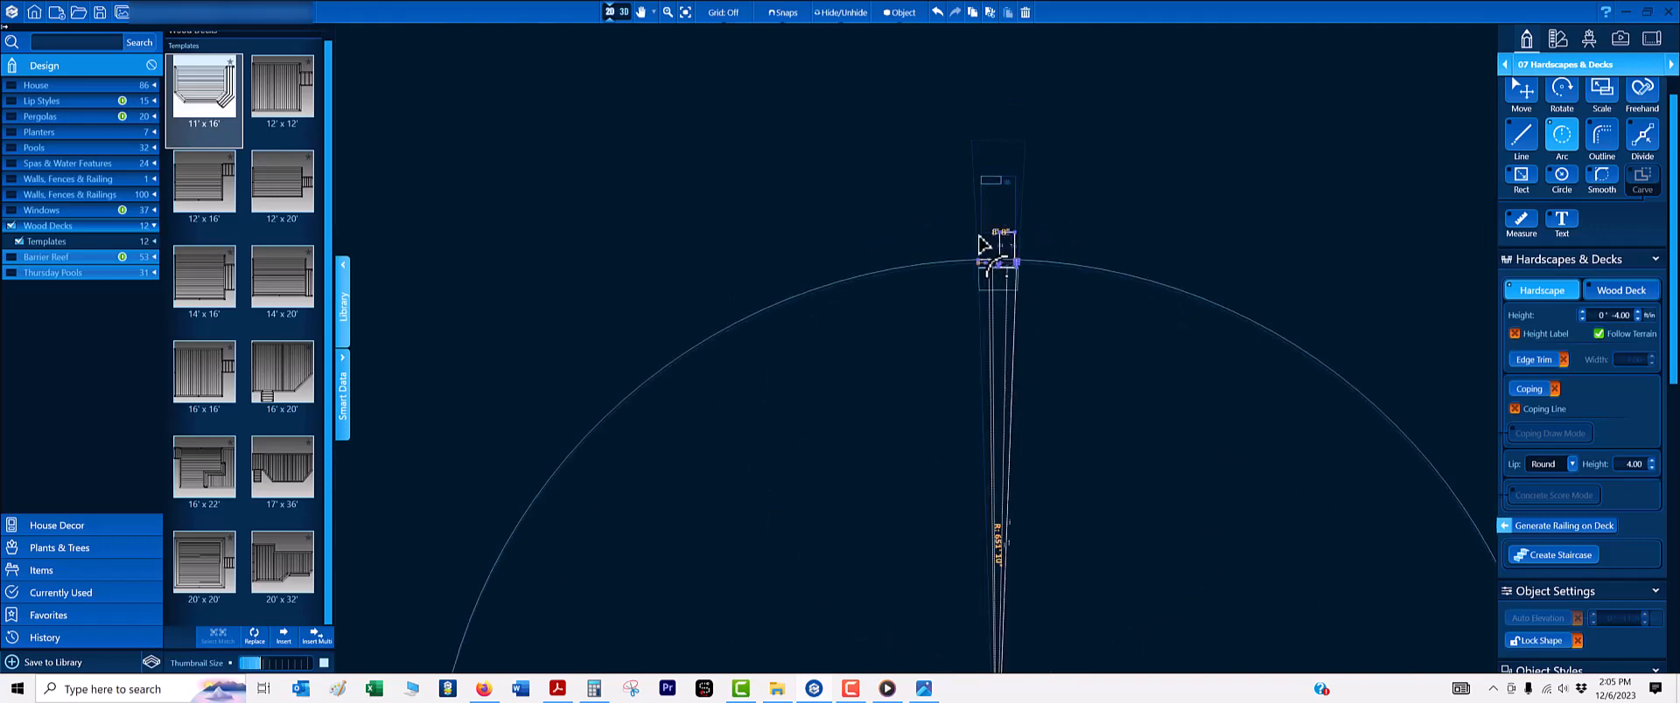
pyautogui.scroll(3, 971, 259)
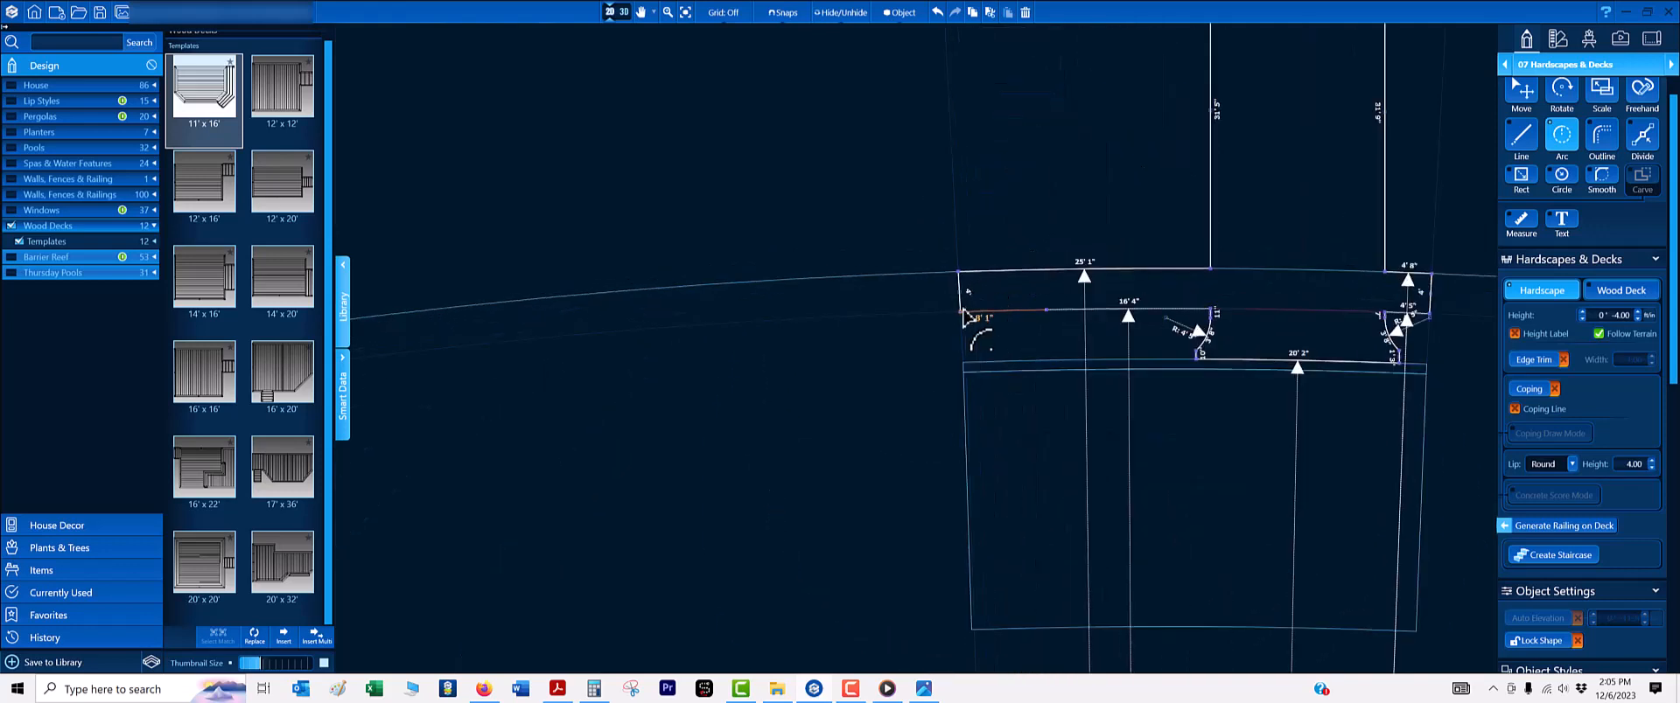
pyautogui.click(965, 322)
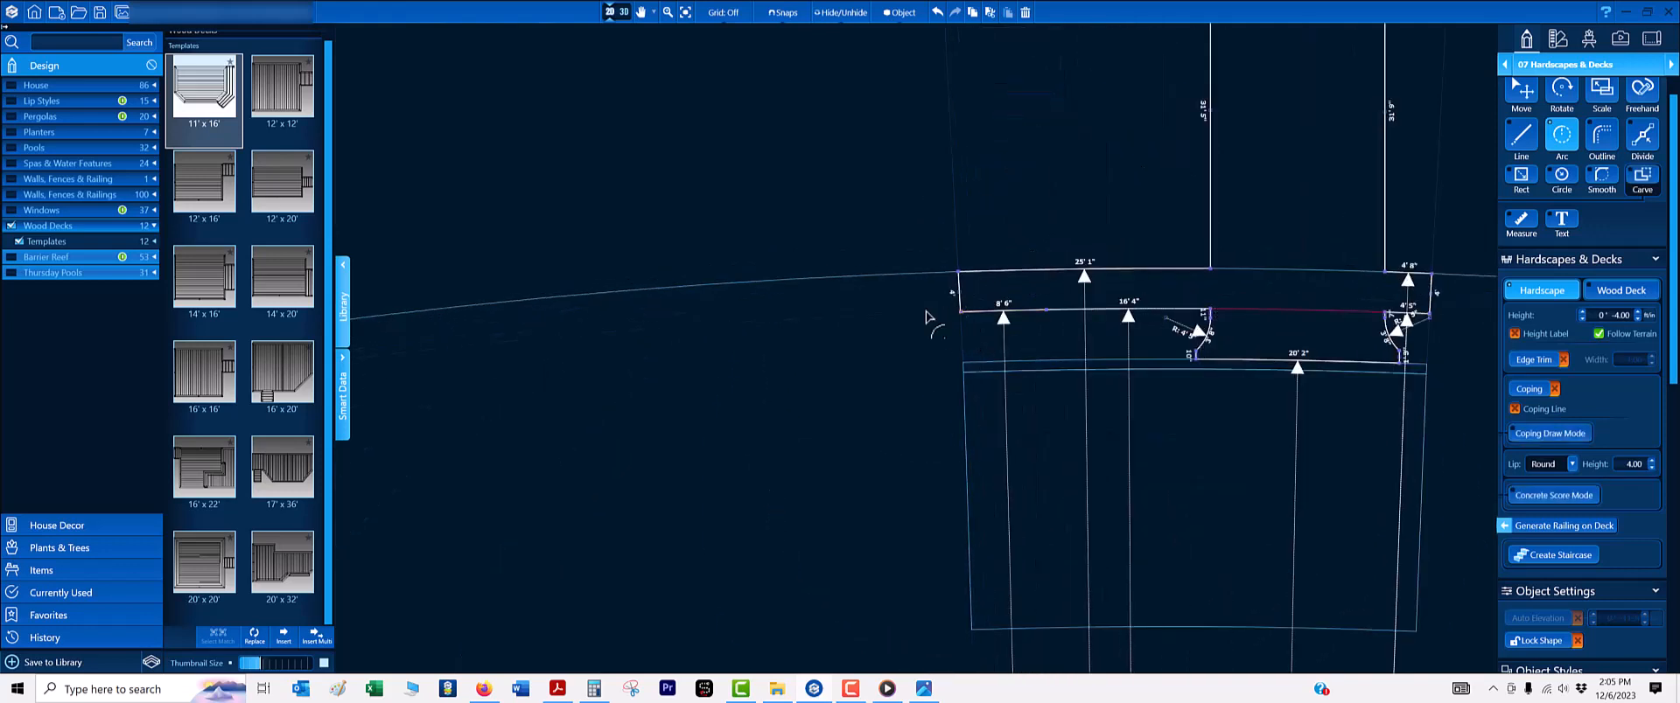
# - Delete the leftover long curved guide line running along the sidewalk
pyautogui.press('Escape')
pyautogui.click(871, 257)
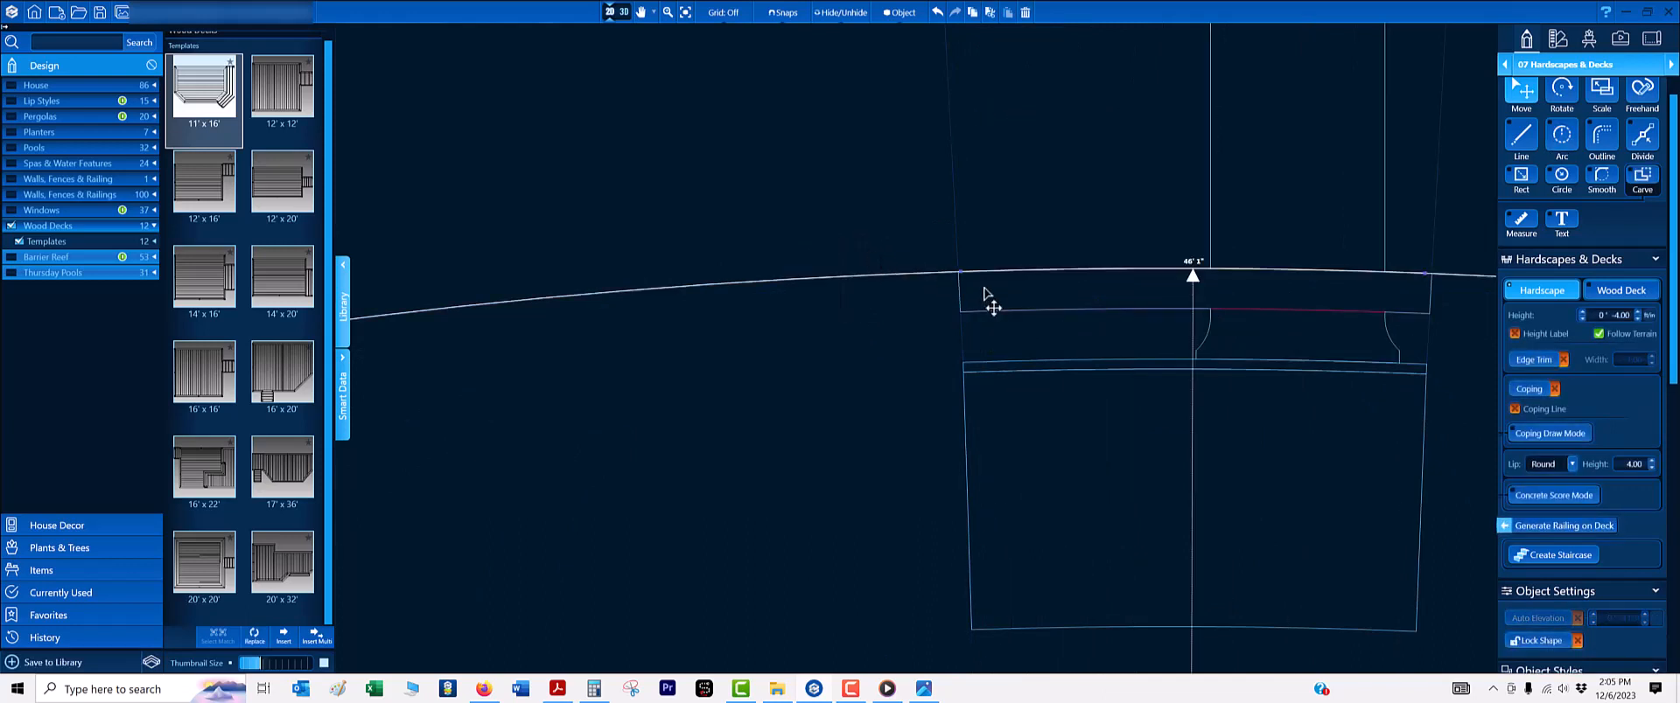
pyautogui.press('Delete')
# - Show the aerial imagery again with the rear of the house in view
pyautogui.scroll(-3, 1283, 385)
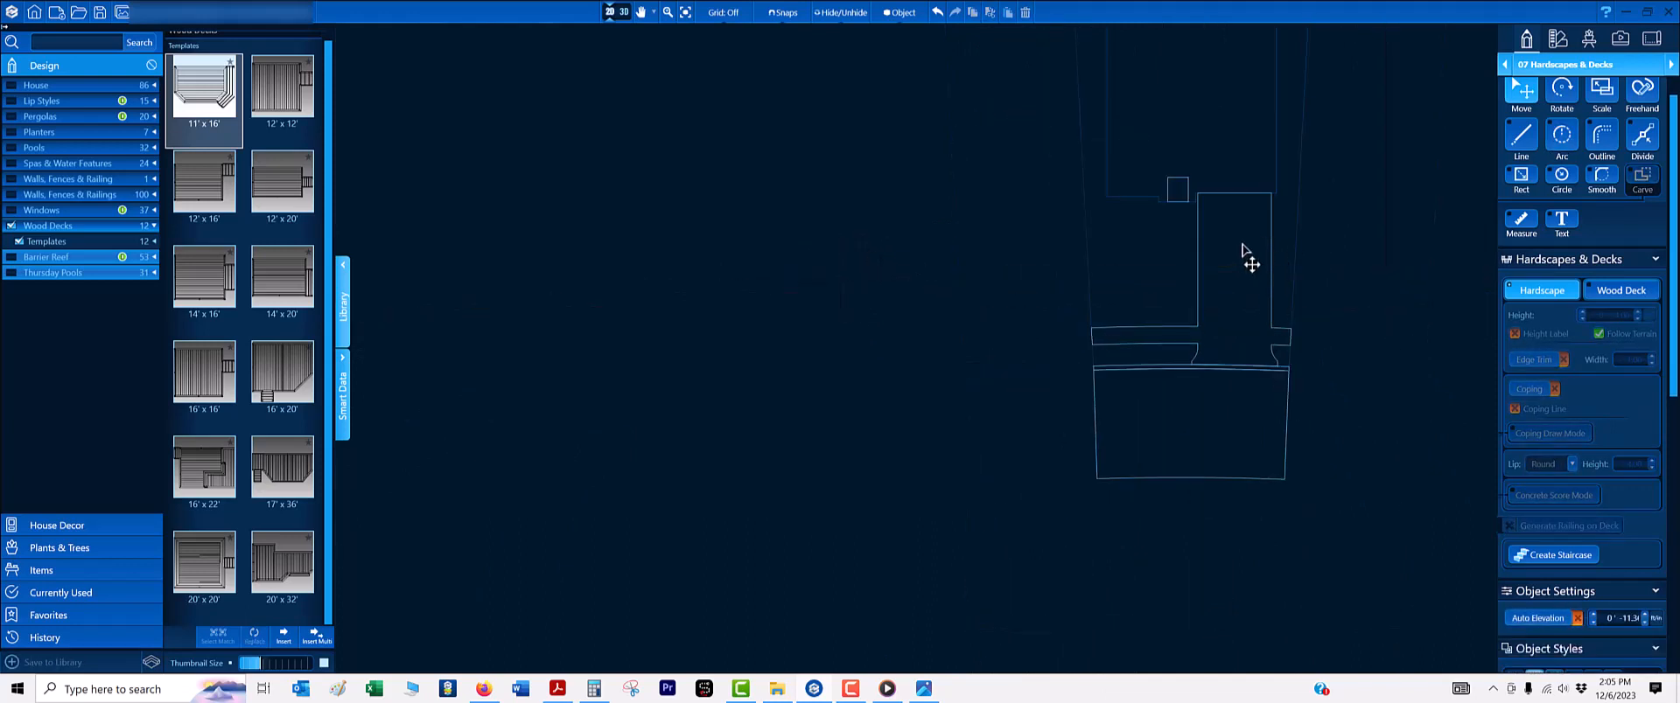
pyautogui.moveTo(1103, 248); pyautogui.dragTo(1034, 486, button='middle')
pyautogui.scroll(-1, 1042, 216)
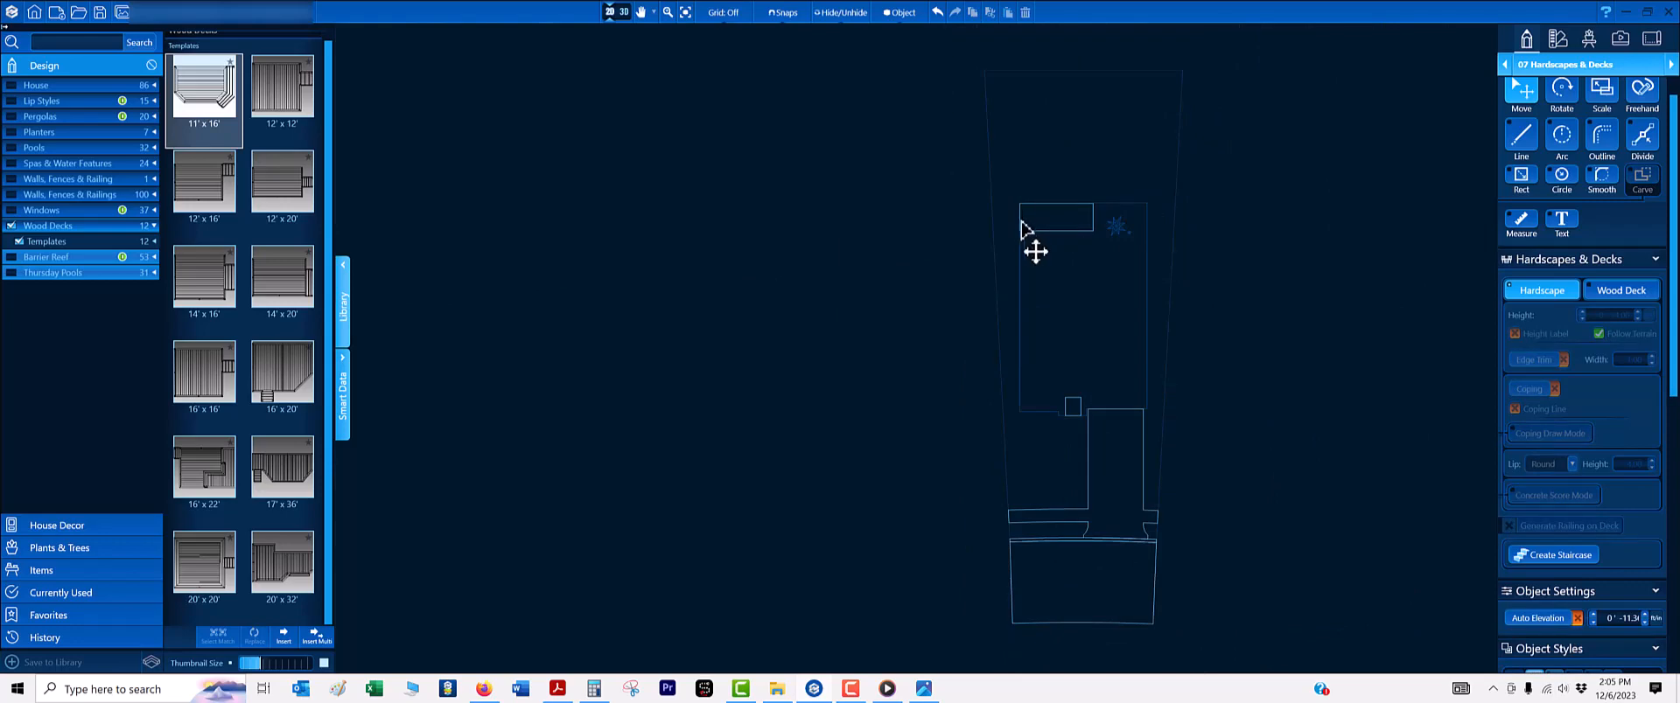
pyautogui.press('b')
pyautogui.scroll(5, 1116, 171)
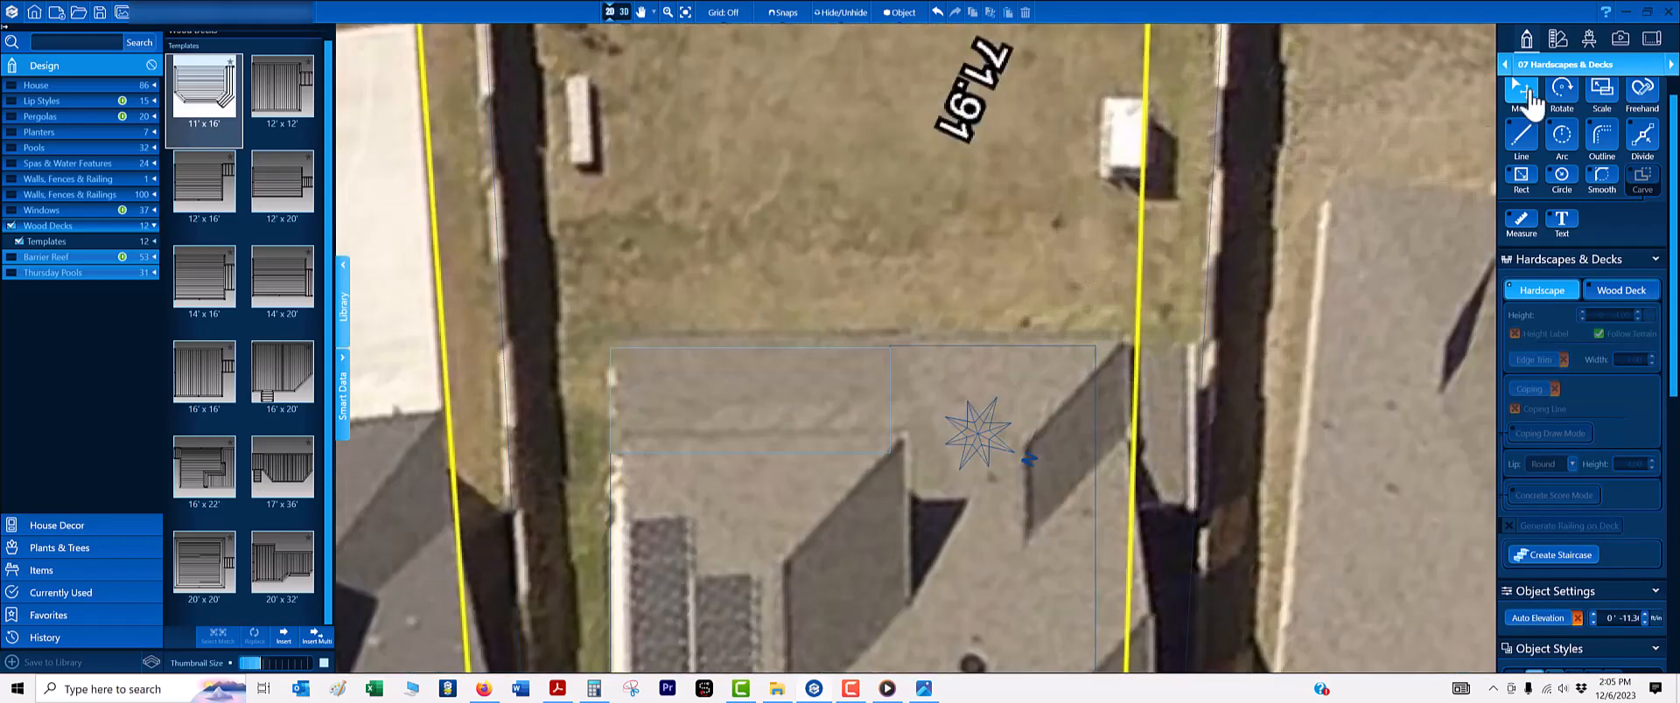
# - Insert the Generator from the House library's My Groups near the rear of the house
pyautogui.click(11, 225)
pyautogui.click(149, 85)
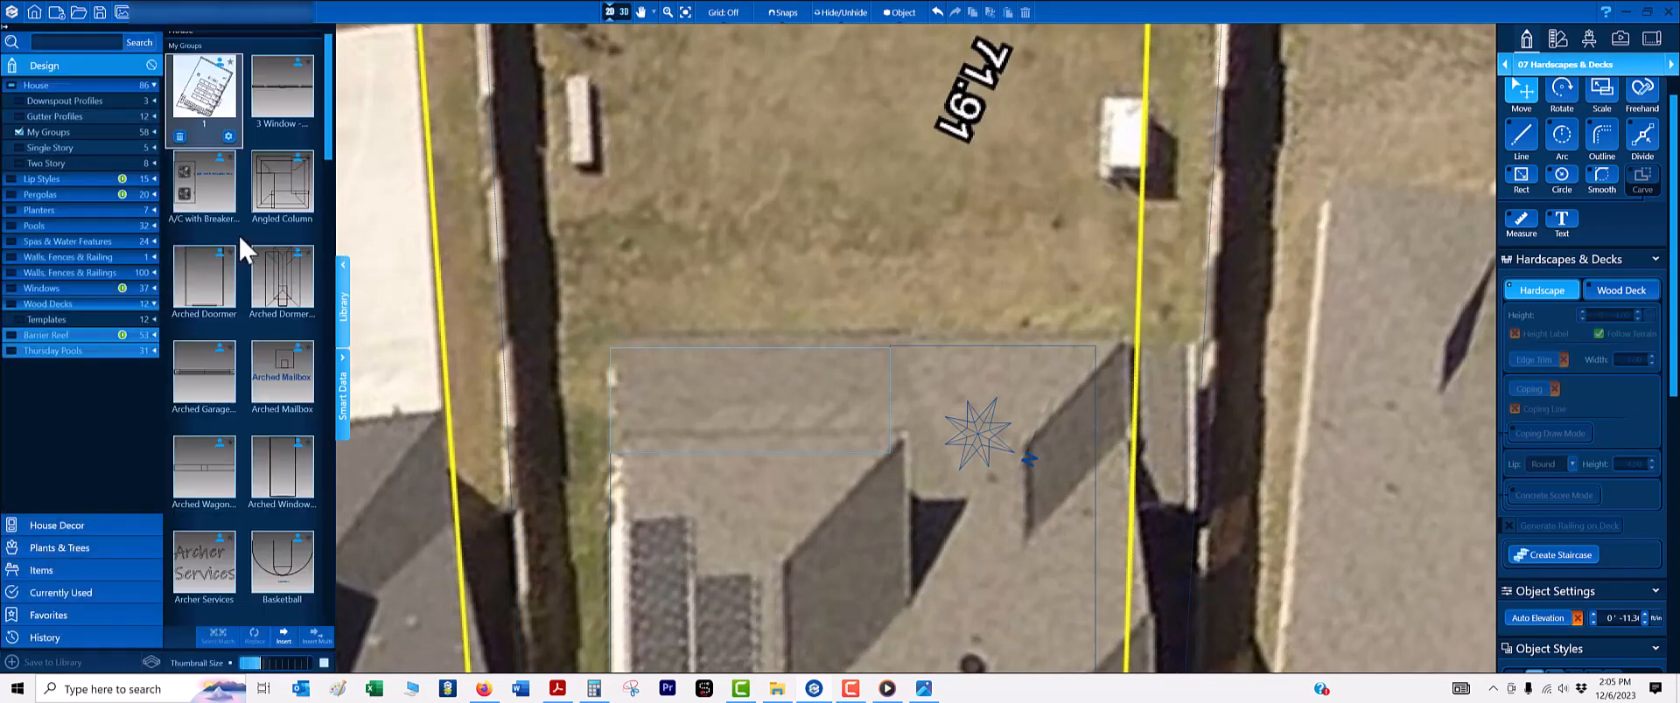
pyautogui.scroll(-1, 248, 268)
pyautogui.scroll(-10, 235, 441)
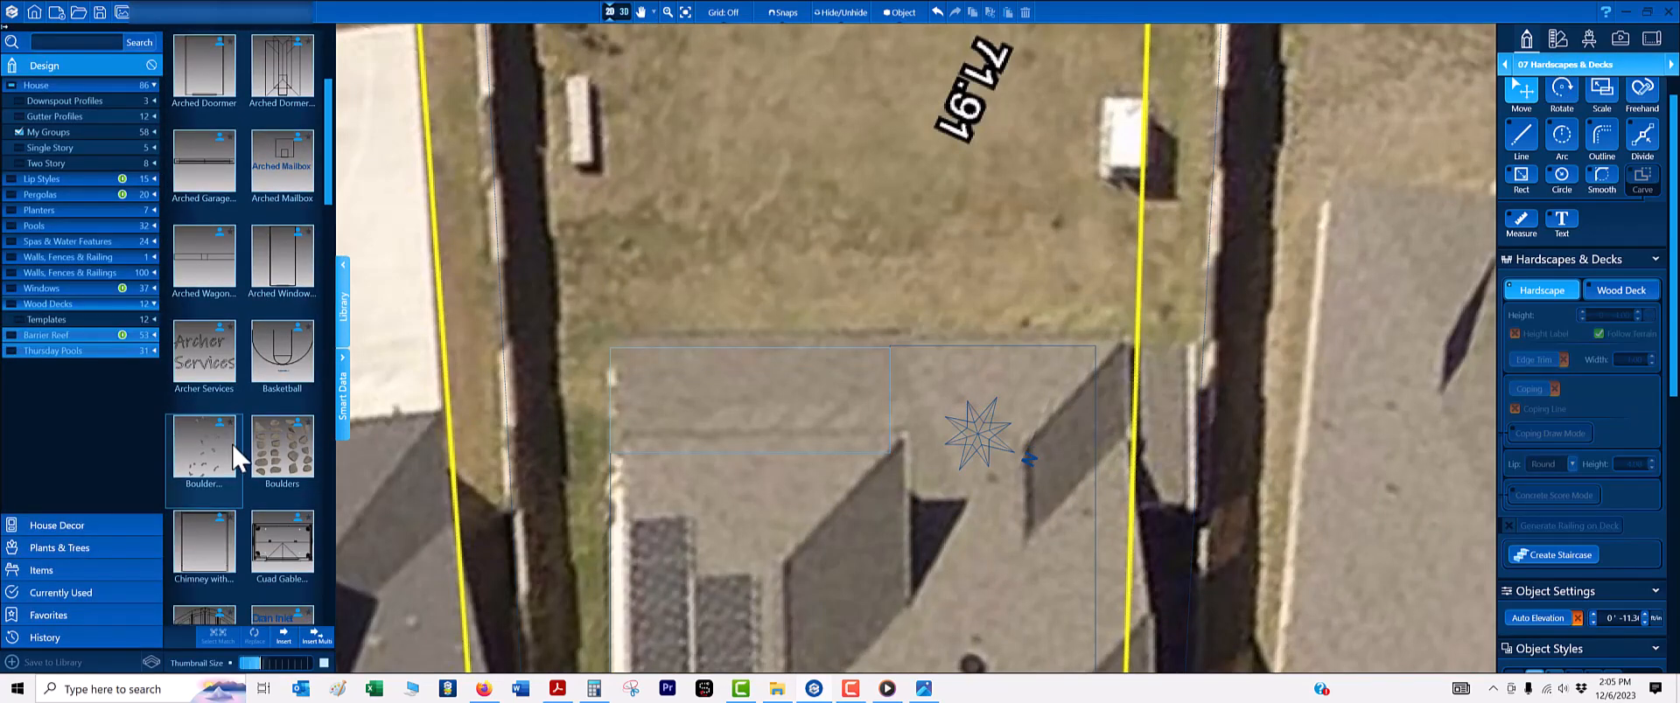
pyautogui.scroll(-2, 238, 442)
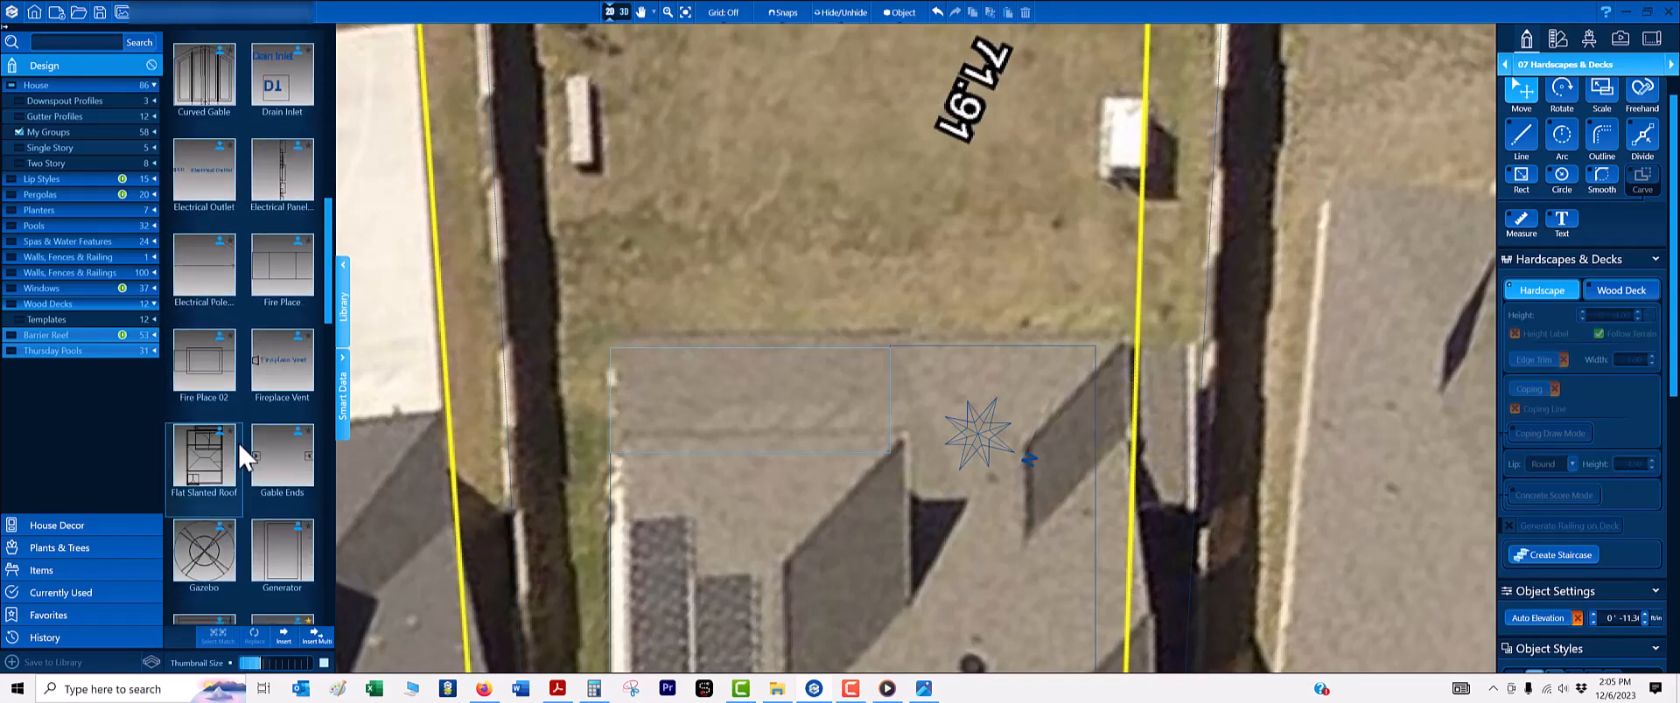
pyautogui.scroll(-5, 252, 391)
pyautogui.scroll(-2, 252, 392)
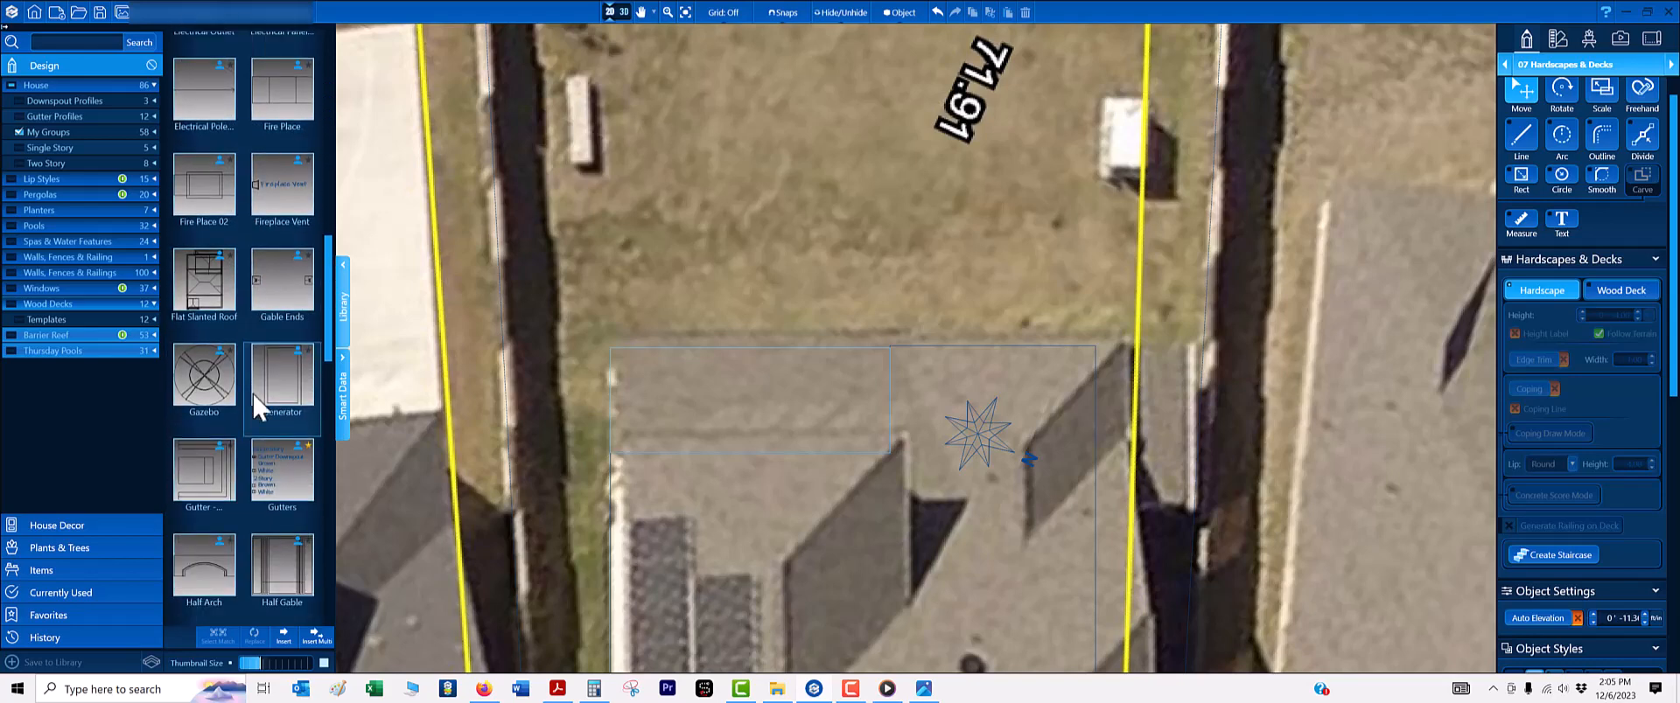
pyautogui.click(282, 346)
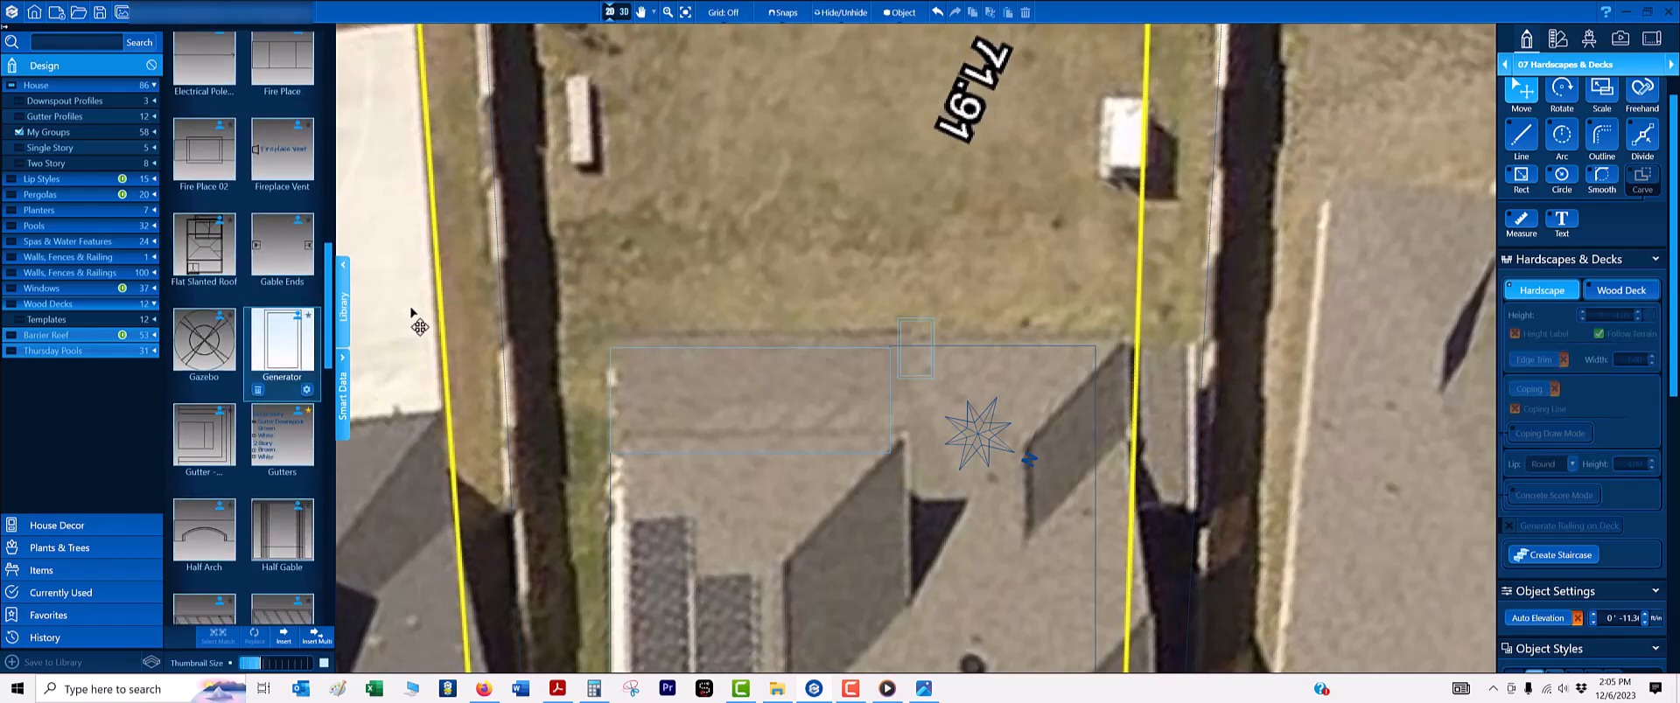
# - Place the Generator over the white box in the backyard imagery and nudge it to align with the box
pyautogui.click(1123, 151)
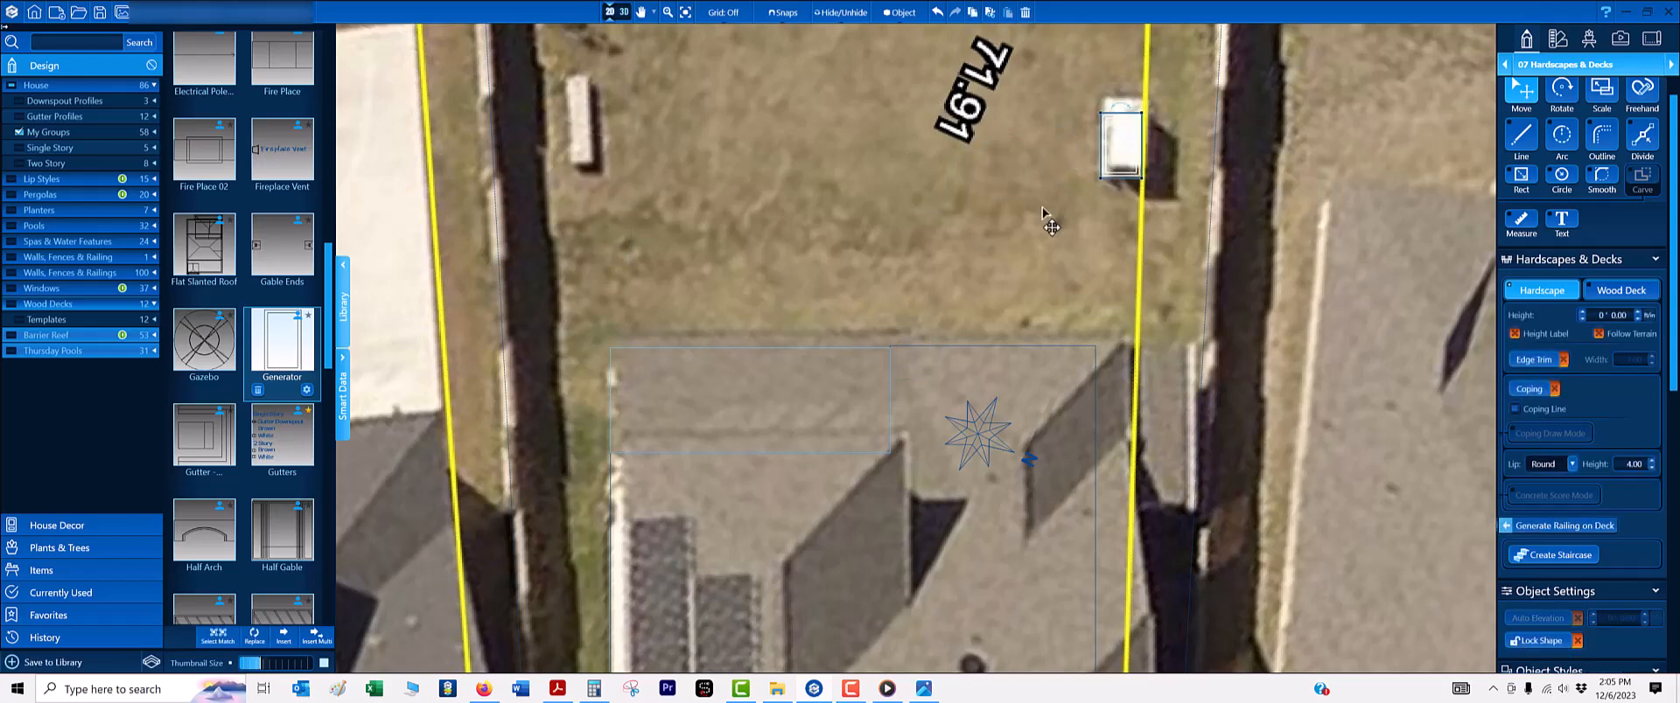
pyautogui.scroll(3, 1093, 175)
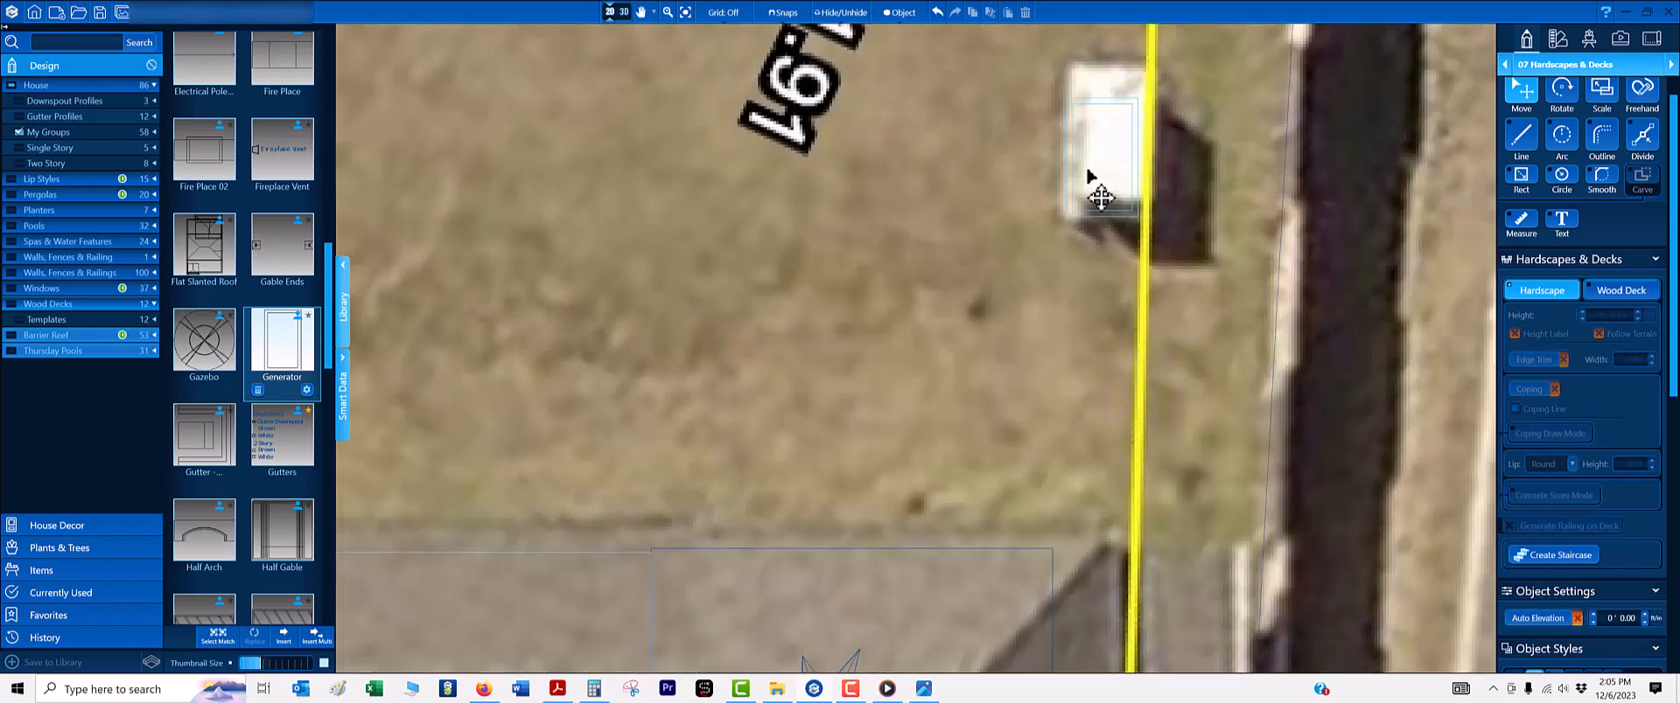
pyautogui.click(1075, 177)
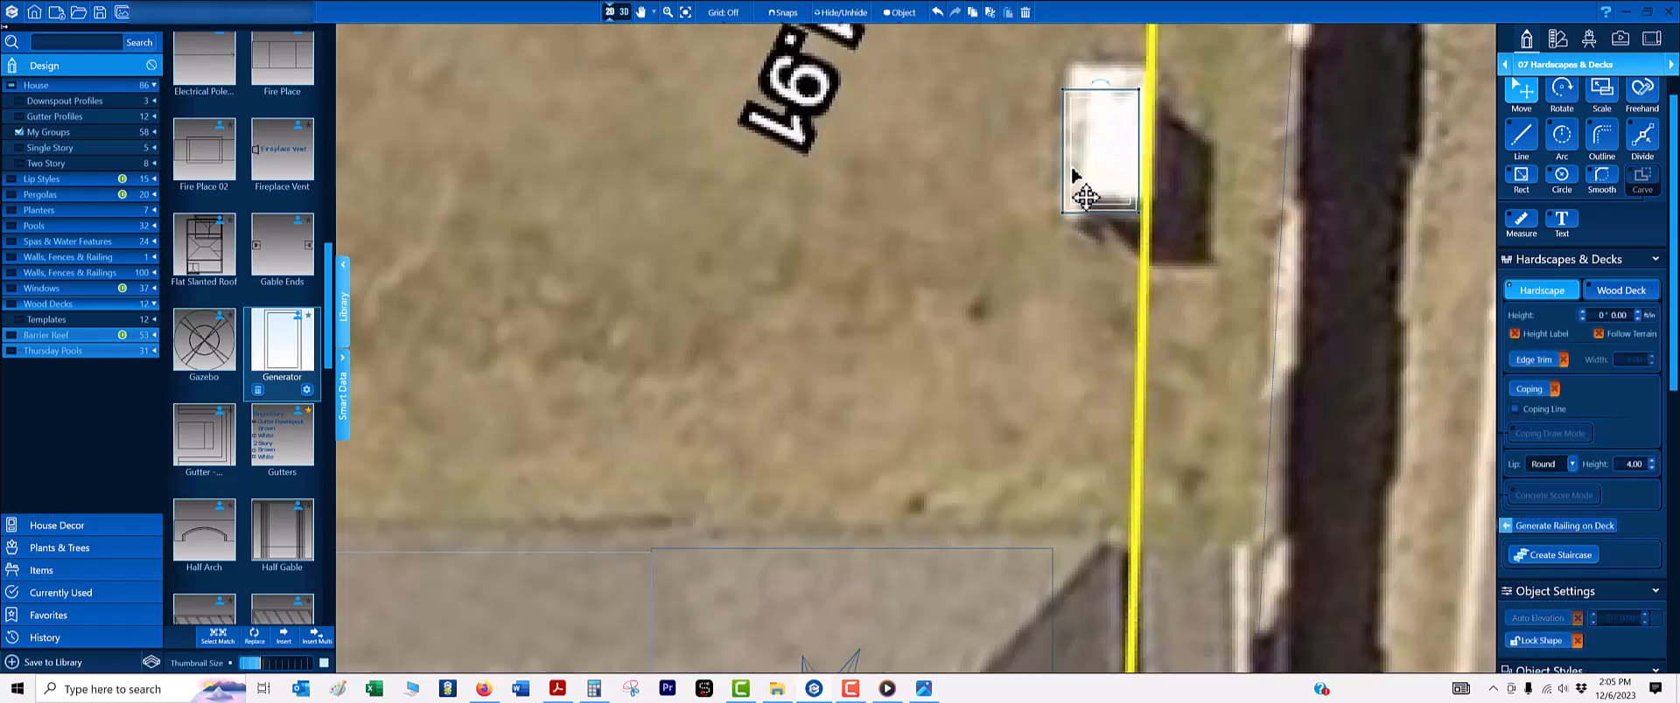
pyautogui.moveTo(1075, 179); pyautogui.dragTo(1078, 169)
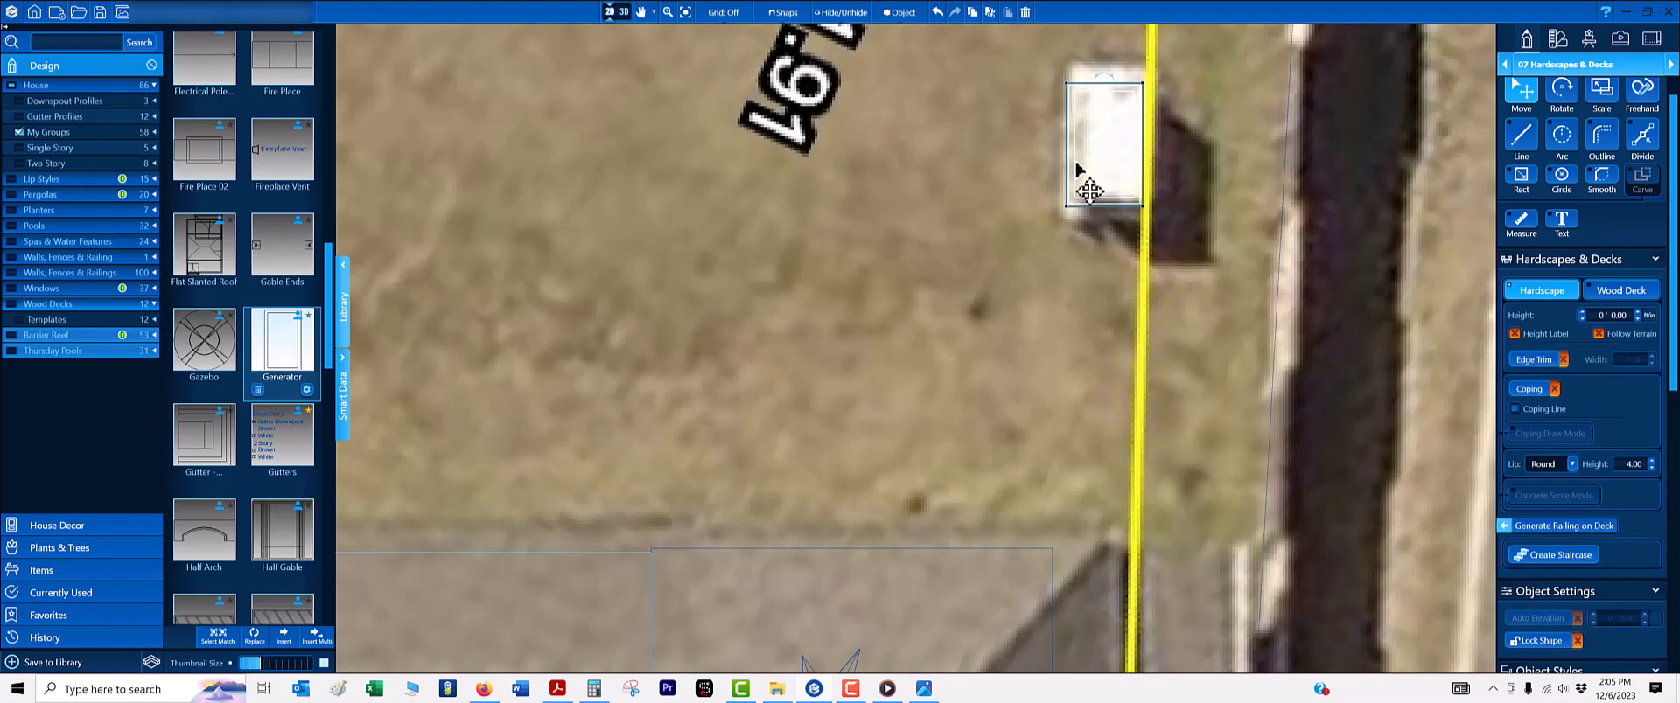
pyautogui.click(768, 233)
# - Switch to the 02 House stage and set the grid to 1 in. with the house's rear corner in view
pyautogui.scroll(-5, 768, 233)
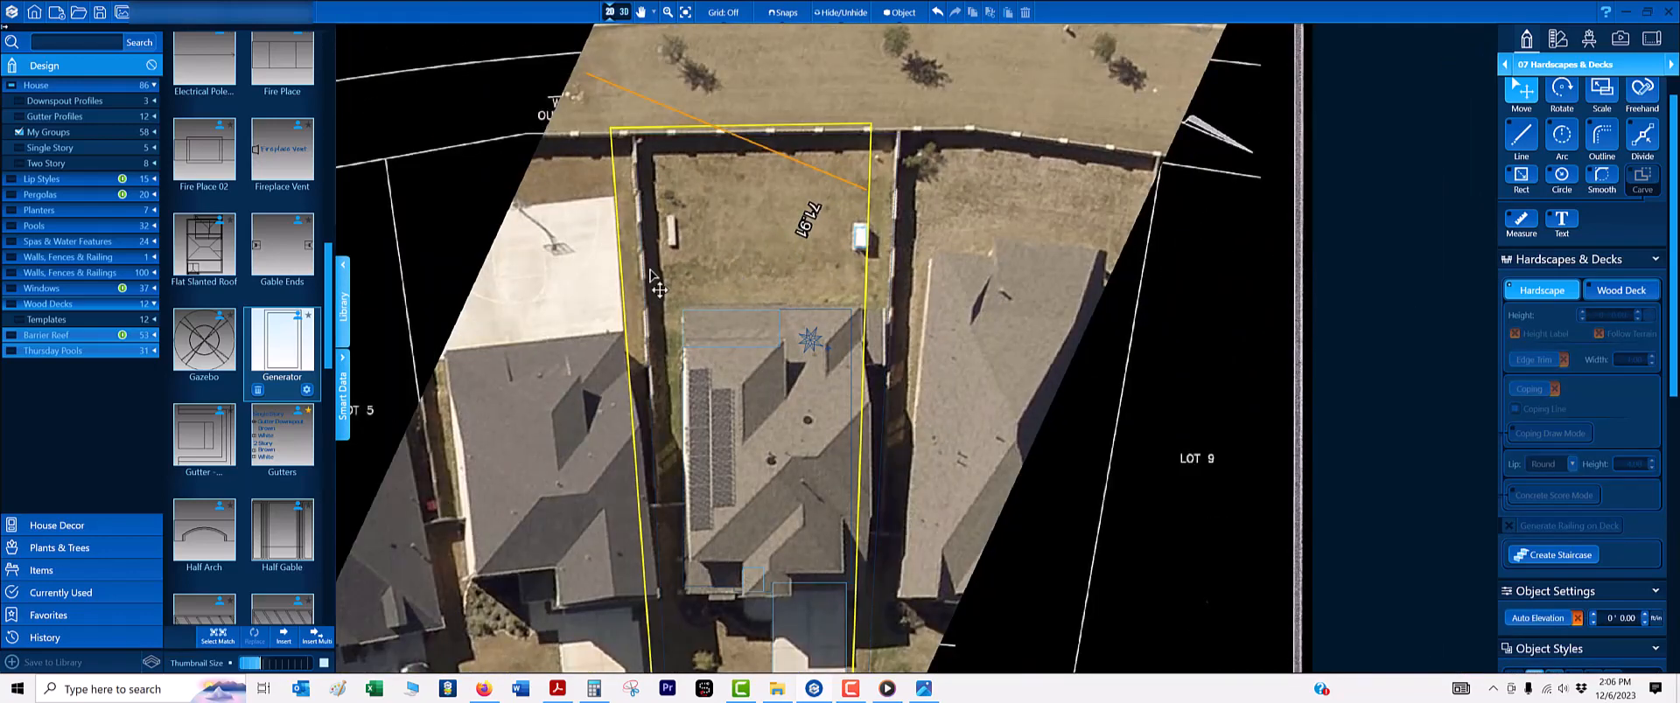
pyautogui.moveTo(659, 289); pyautogui.dragTo(711, 234, button='middle')
pyautogui.moveTo(829, 315); pyautogui.dragTo(858, 202, button='middle')
pyautogui.scroll(6, 858, 201)
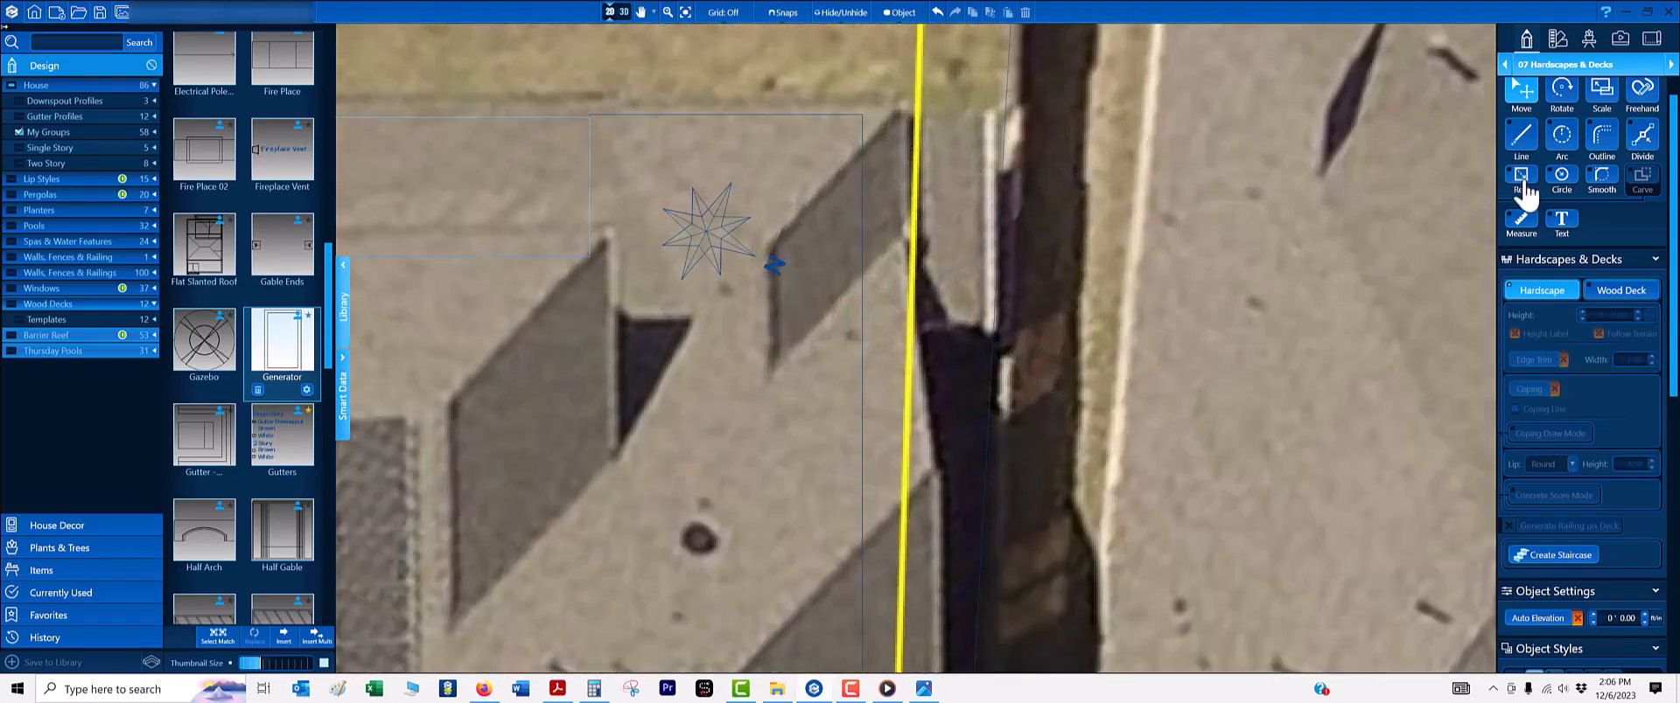
pyautogui.click(1552, 67)
pyautogui.click(1550, 103)
pyautogui.scroll(2, 918, 157)
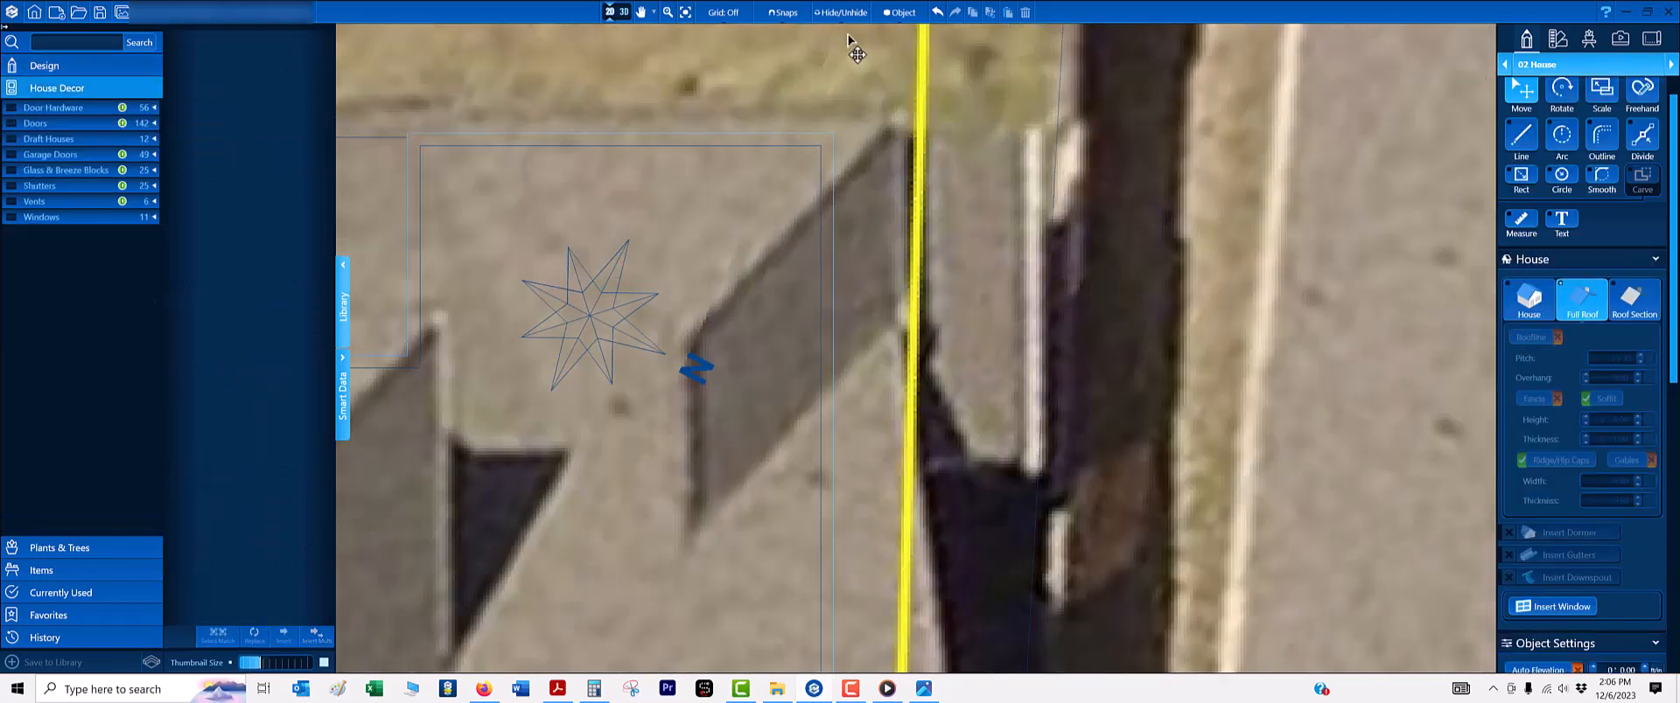
pyautogui.click(728, 14)
pyautogui.click(725, 59)
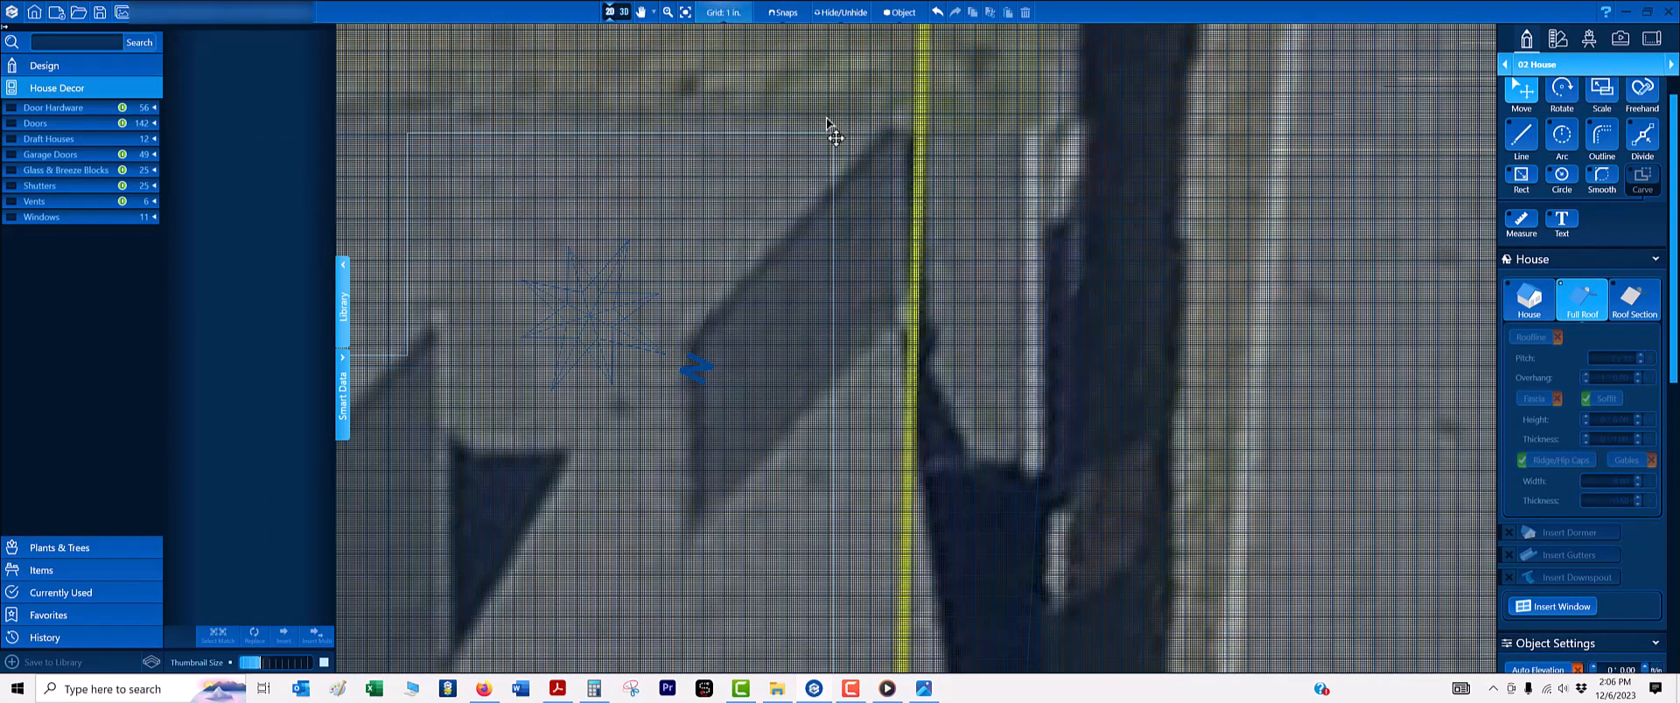
# - Draw a closed rectangle of 7' 4" by 13' against the side of the house at its rear corner
pyautogui.click(833, 134)
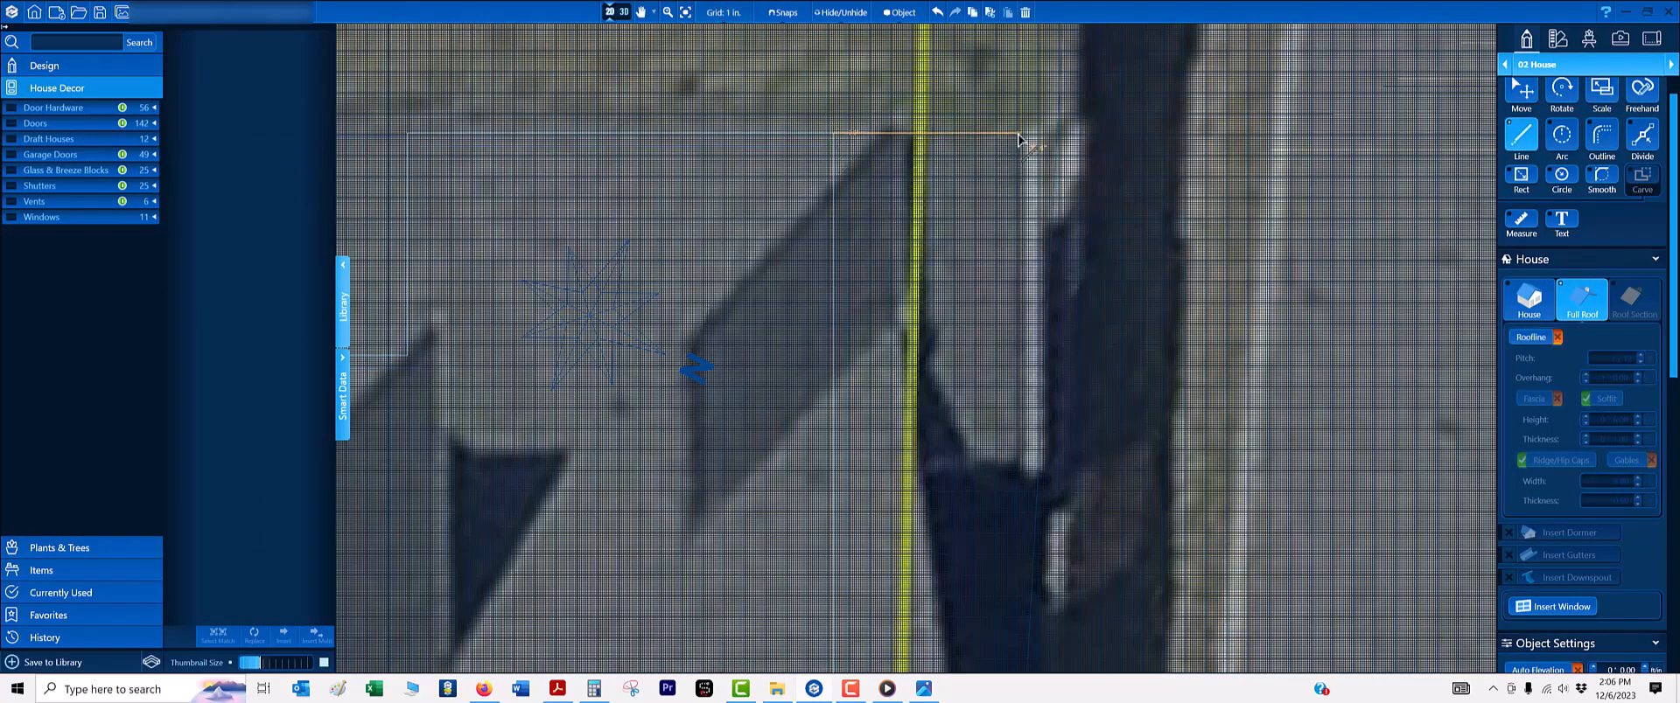
pyautogui.click(1018, 134)
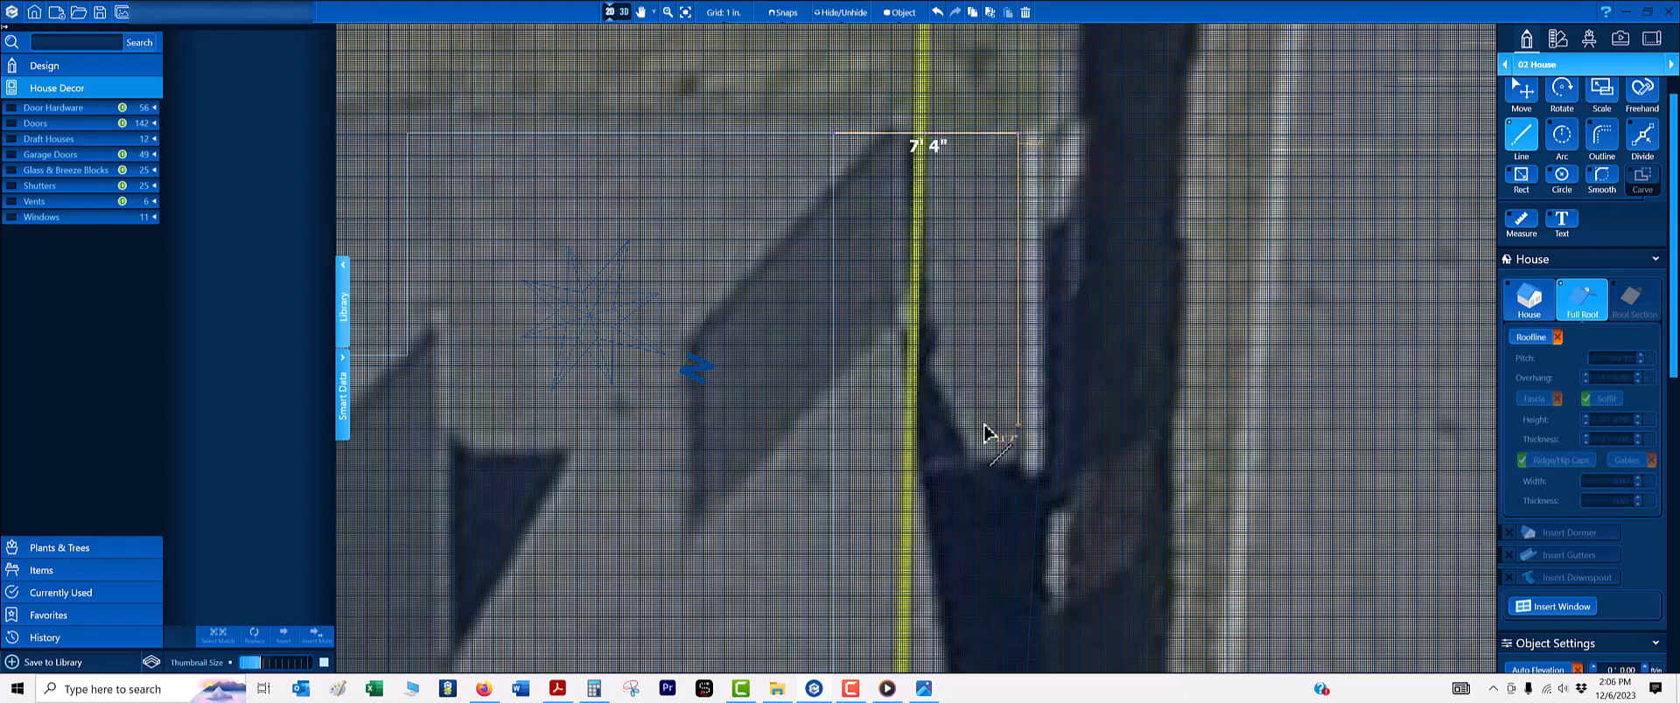
pyautogui.click(1014, 461)
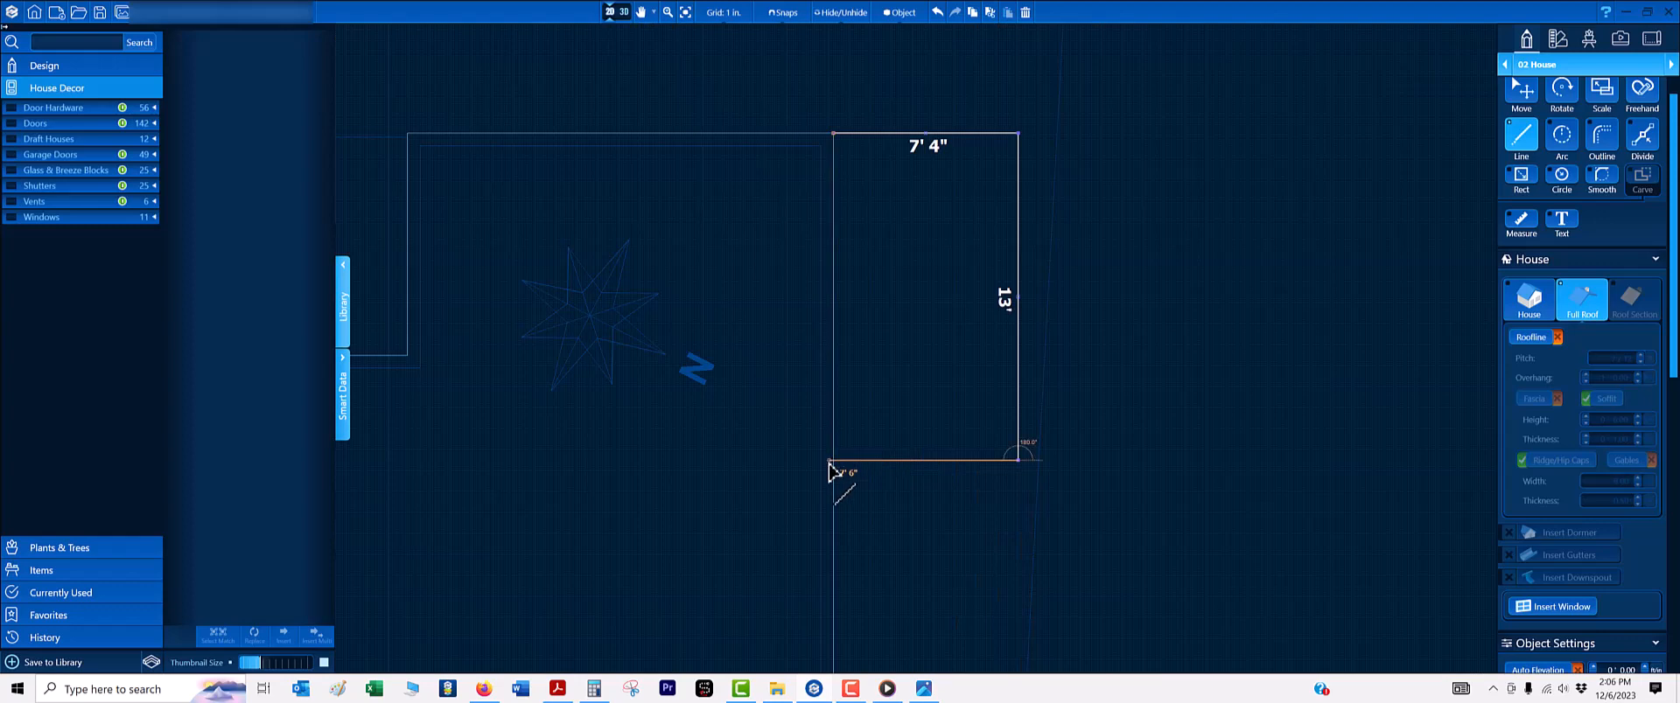
pyautogui.click(833, 460)
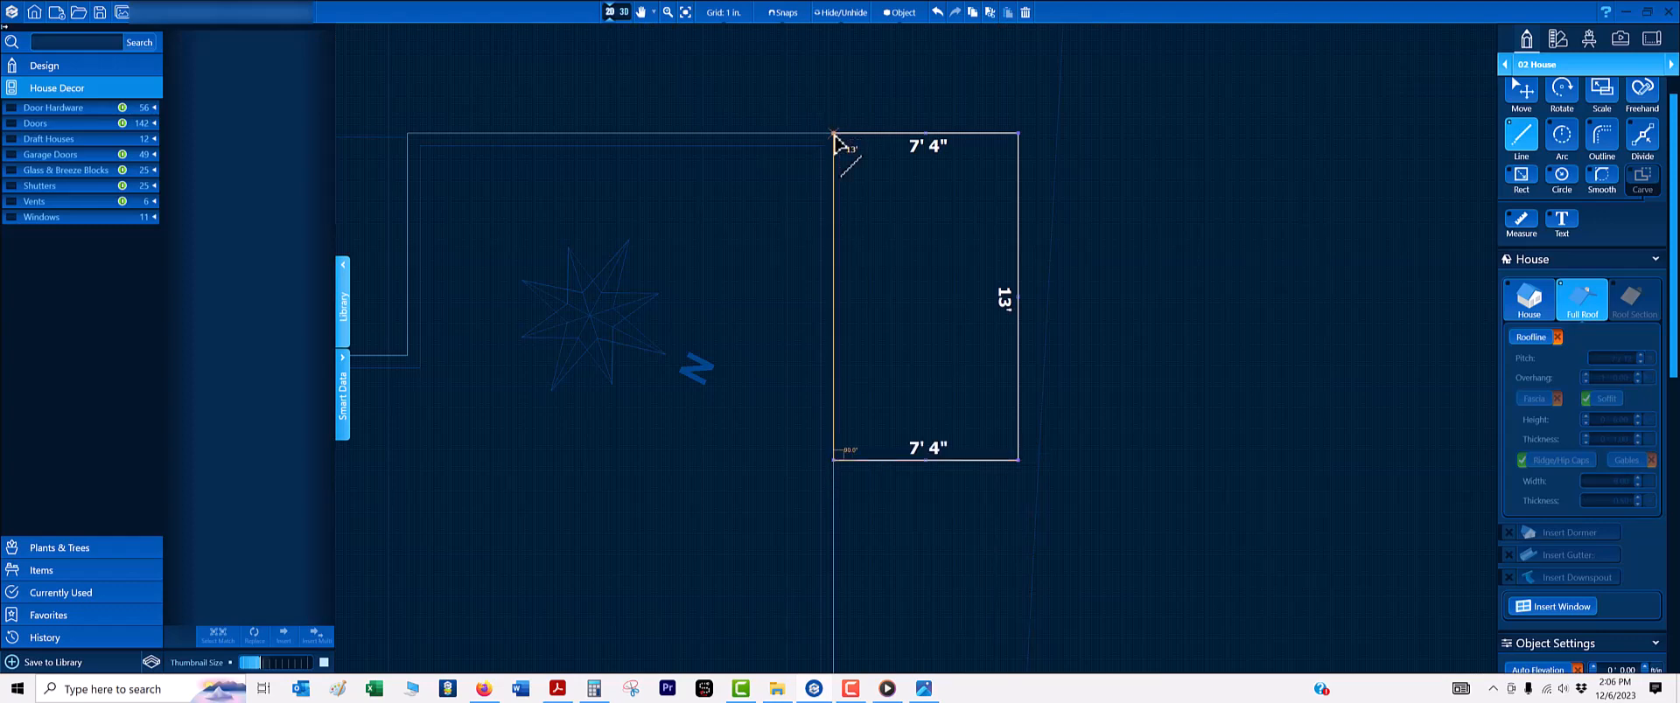
pyautogui.click(833, 133)
pyautogui.scroll(-6, 865, 241)
pyautogui.rightClick(869, 260)
pyautogui.moveTo(870, 260); pyautogui.dragTo(936, 109, button='middle')
# - Show the aerial imagery again with the front yard and sidewalk in view
pyautogui.press('i')
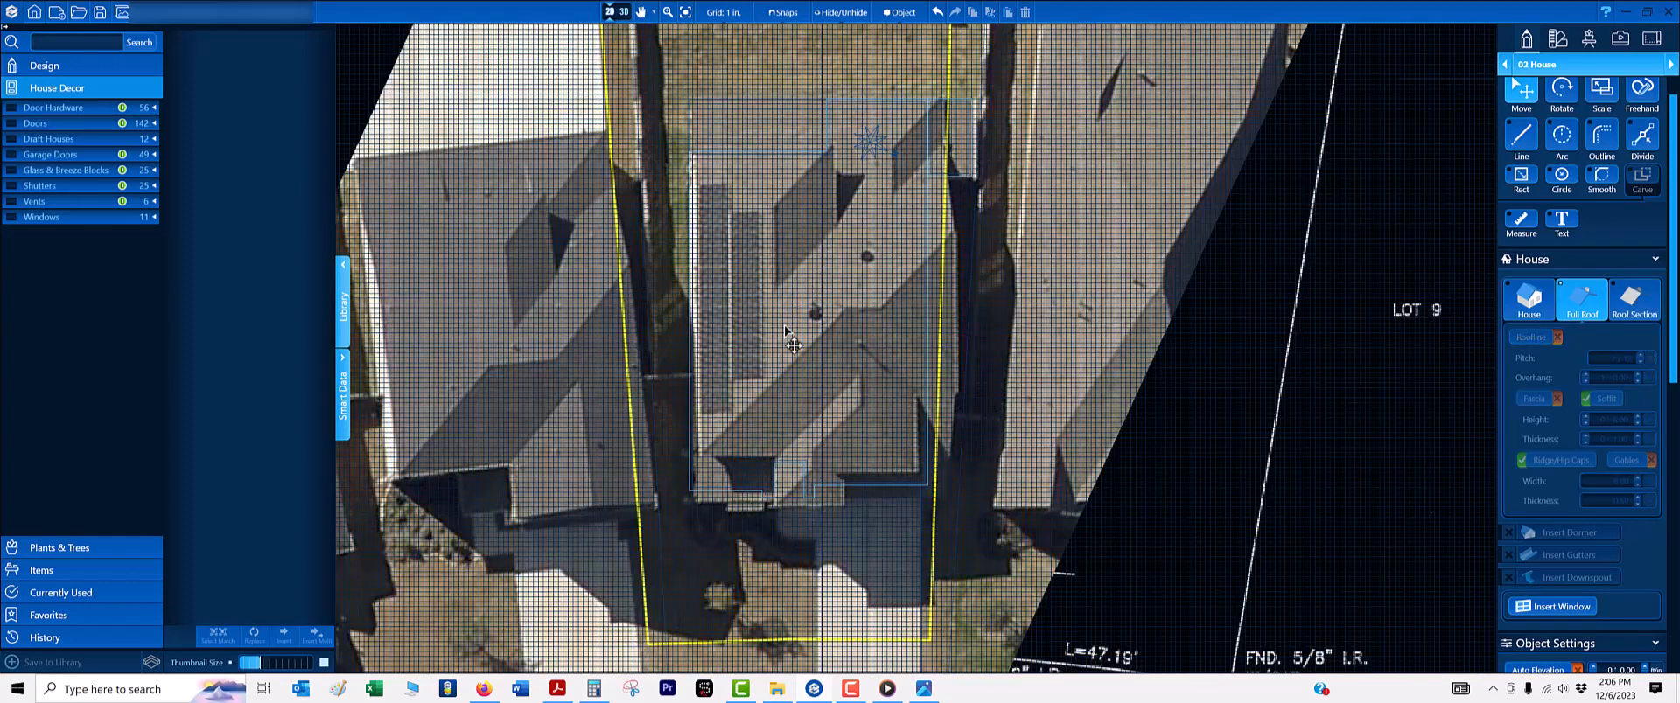
pyautogui.moveTo(784, 327); pyautogui.dragTo(815, 184, button='middle')
pyautogui.moveTo(817, 403); pyautogui.dragTo(836, 260, button='middle')
pyautogui.scroll(4, 802, 248)
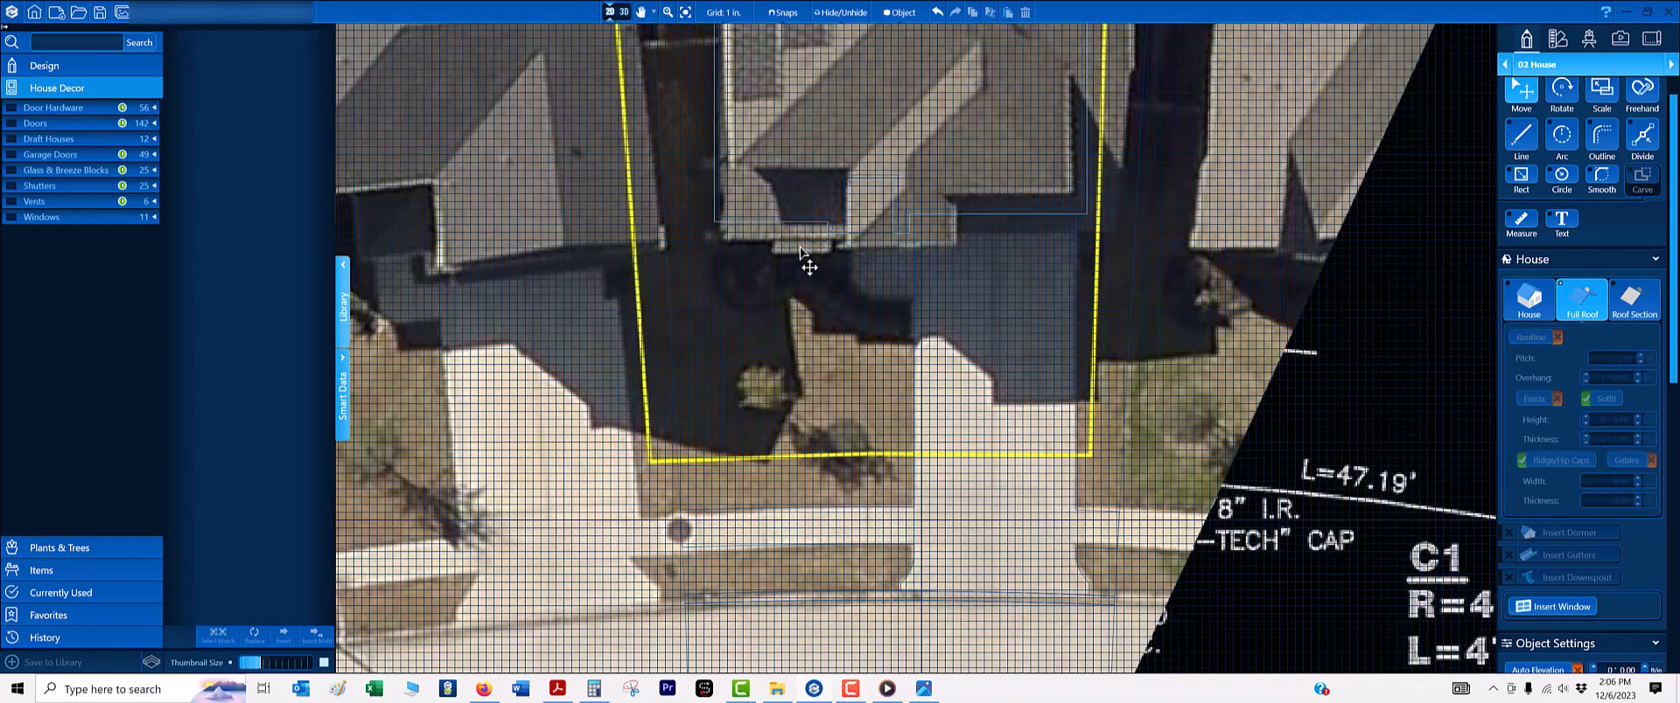
pyautogui.scroll(-6, 801, 239)
pyautogui.scroll(3, 926, 162)
pyautogui.scroll(2, 926, 163)
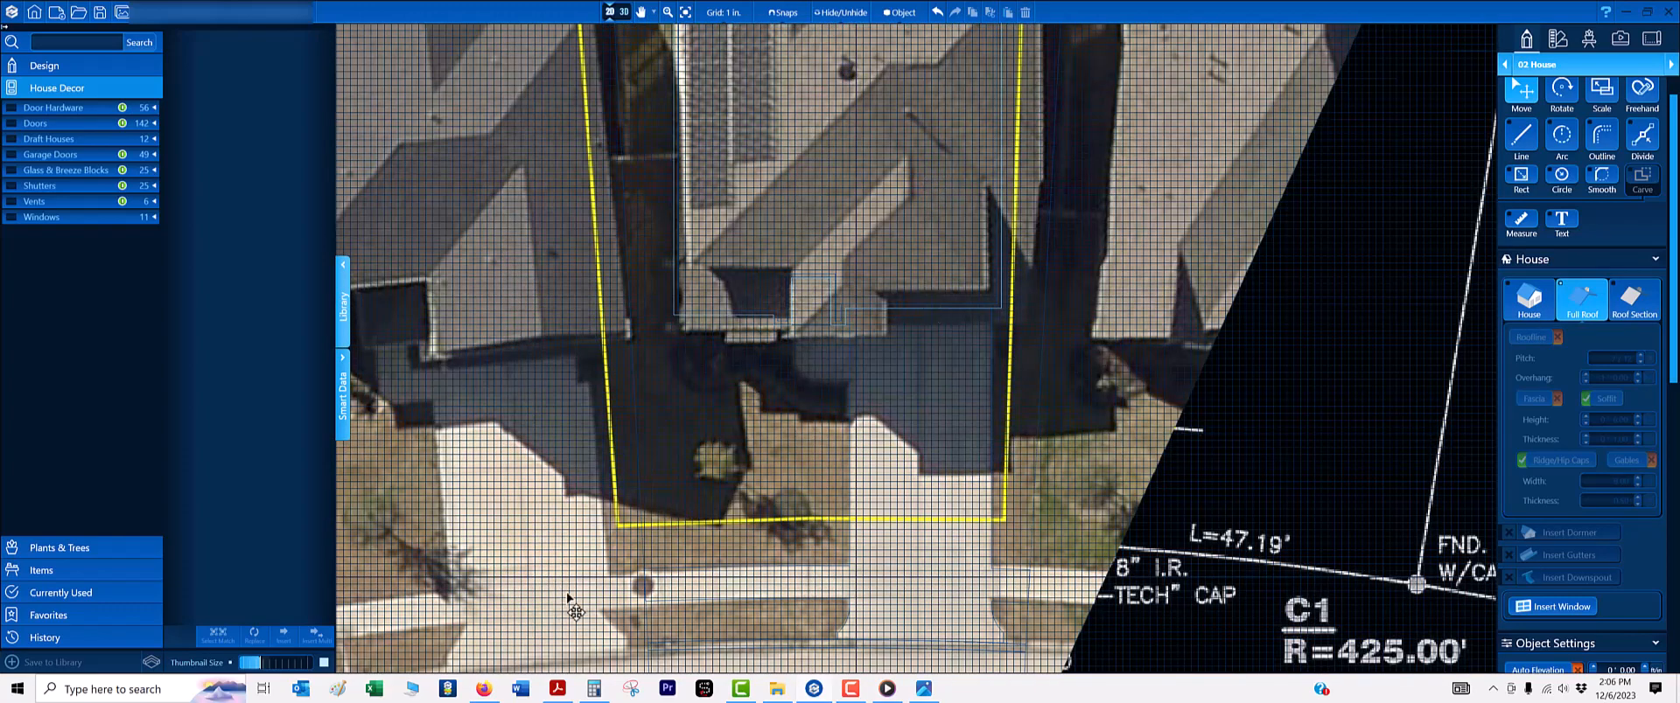
# - Insert the Man Hole symbol from the House library's My Groups over the manhole in the front sidewalk
pyautogui.click(54, 66)
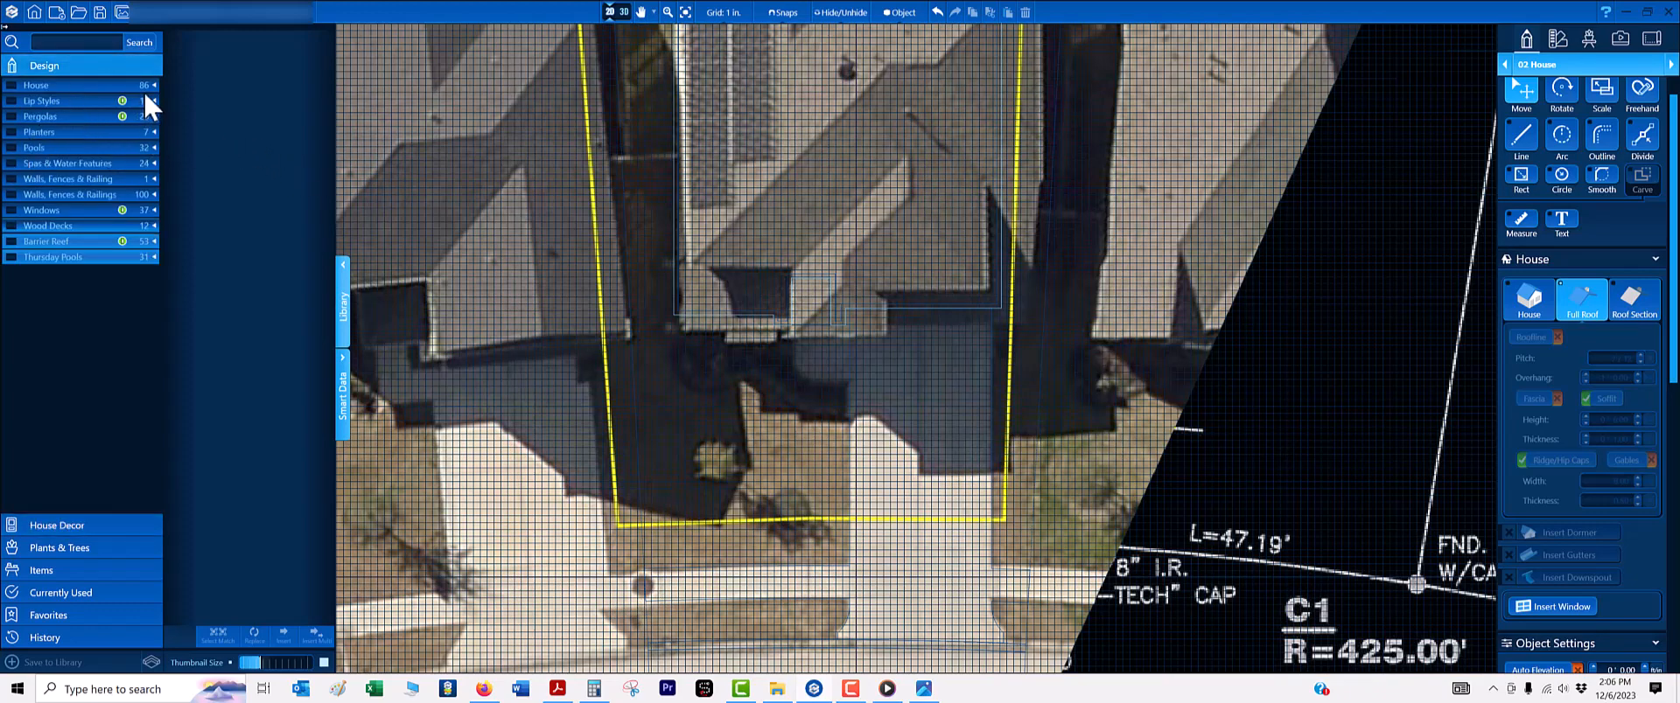
pyautogui.click(152, 88)
pyautogui.click(19, 132)
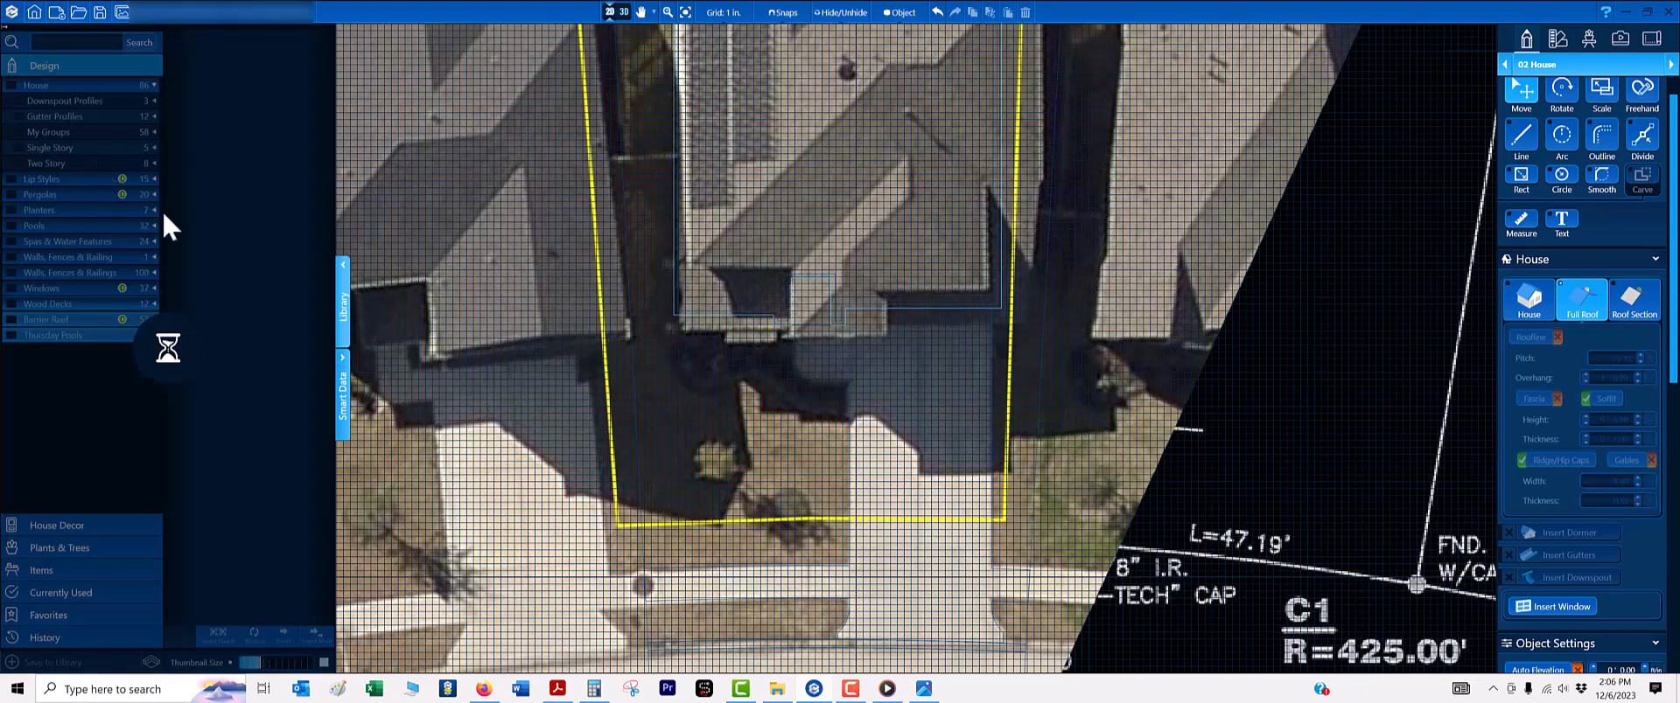
pyautogui.scroll(-2, 189, 434)
pyautogui.scroll(-3, 196, 445)
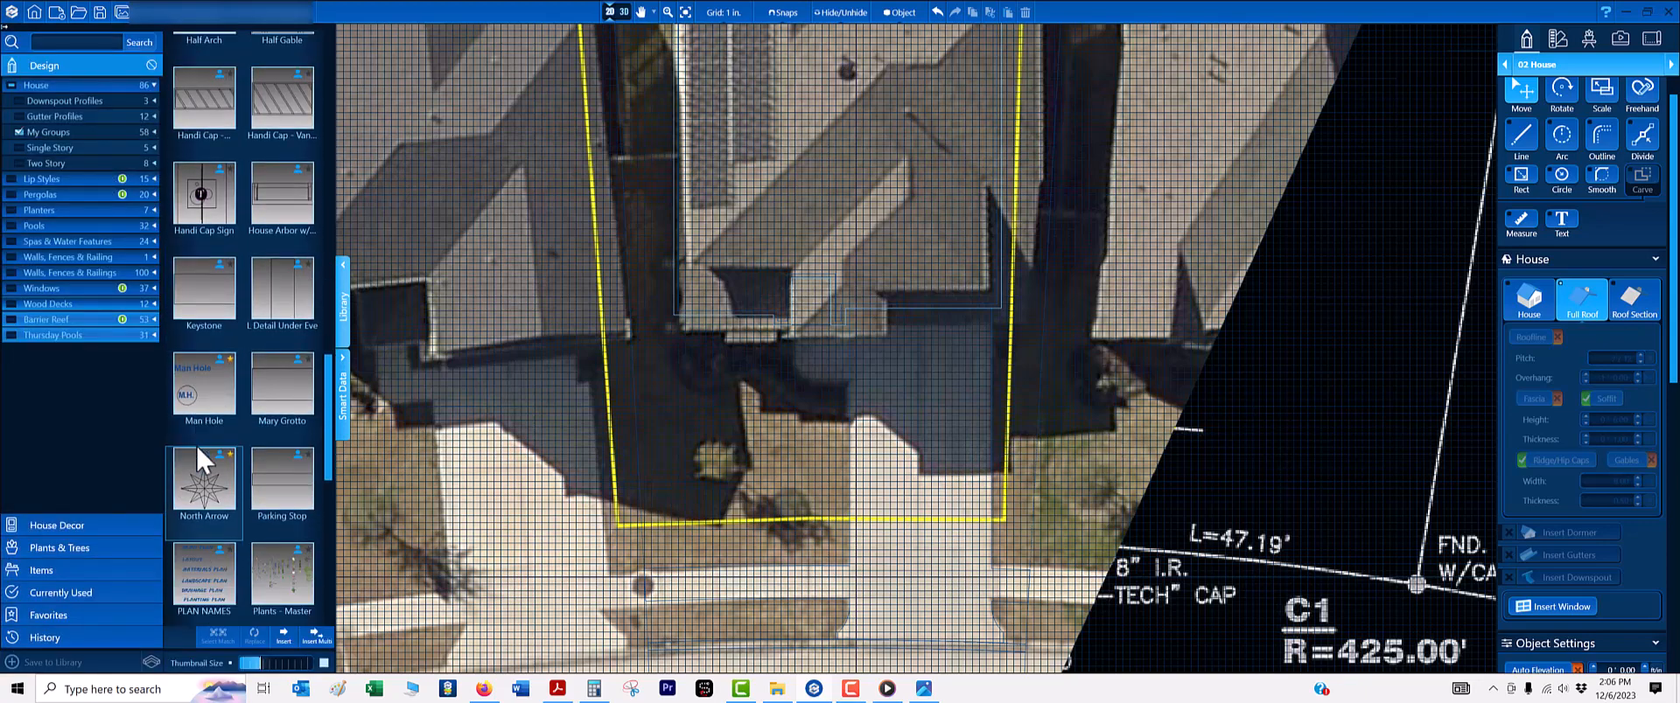
pyautogui.doubleClick(214, 400)
pyautogui.scroll(3, 657, 579)
pyautogui.scroll(2, 687, 549)
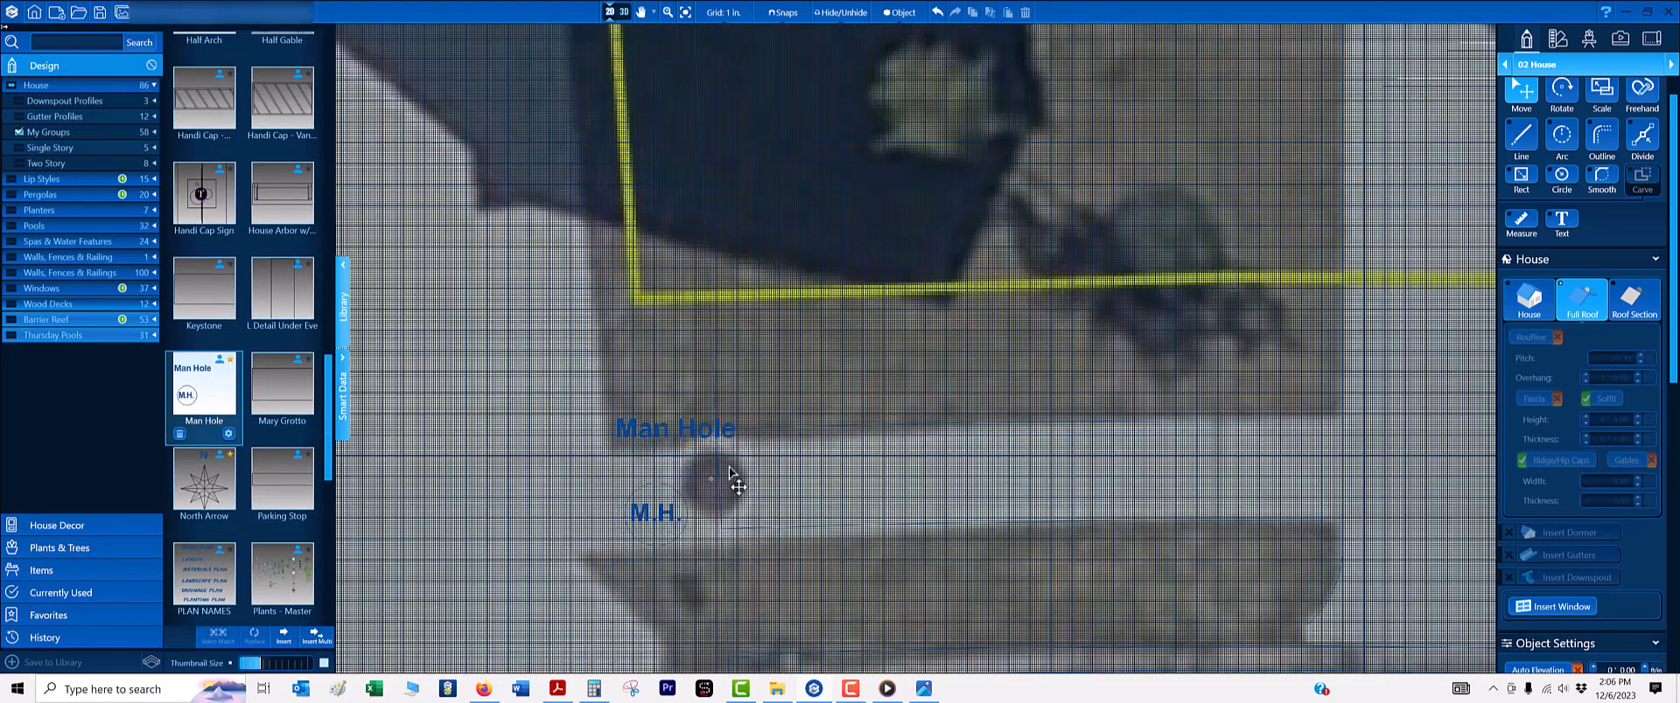
pyautogui.click(770, 448)
# - Ungroup the Man Hole symbol and move its text label beside the M.H. circle, away from the house's driveway
pyautogui.scroll(-5, 1589, 585)
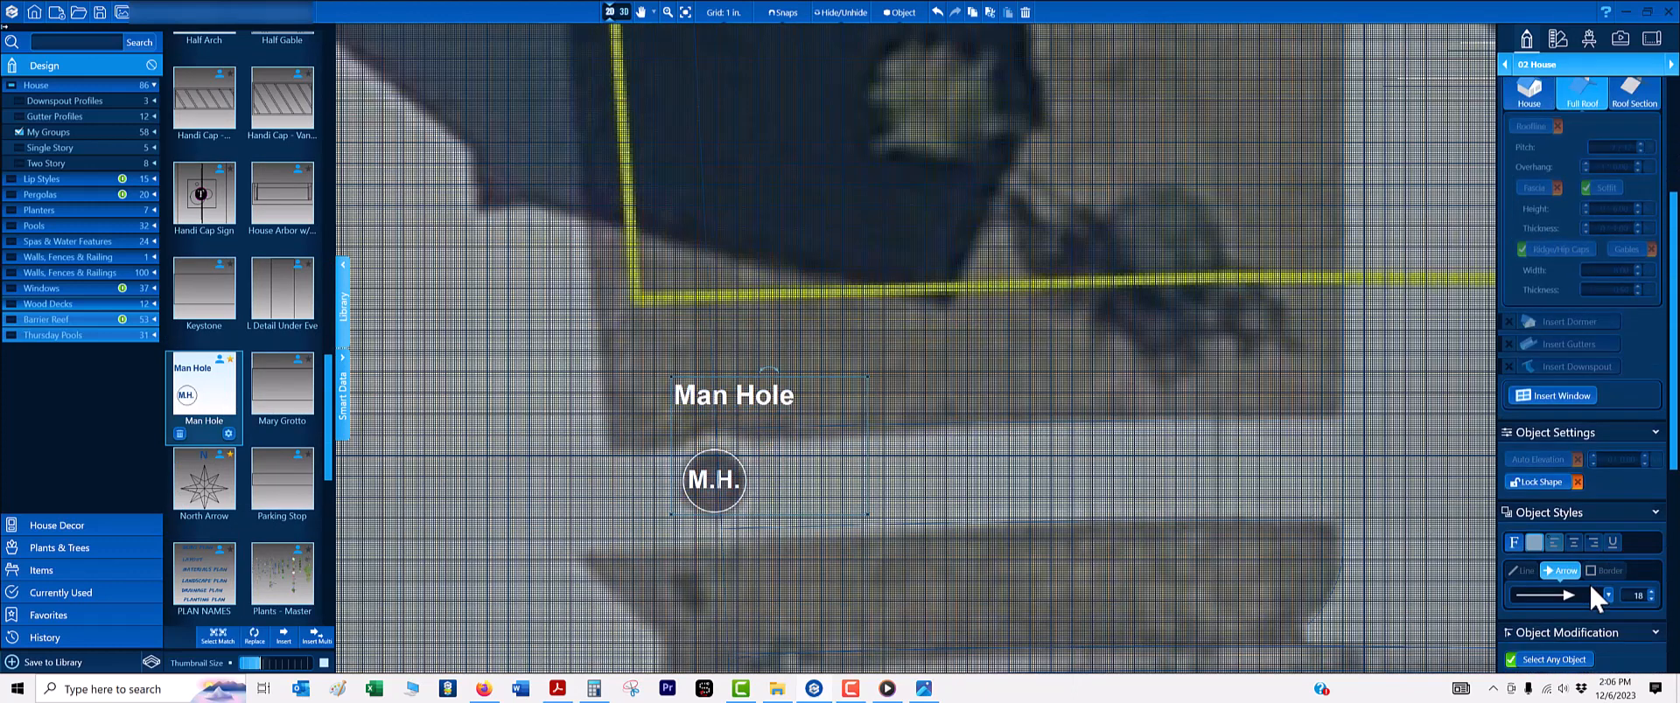
pyautogui.click(1561, 507)
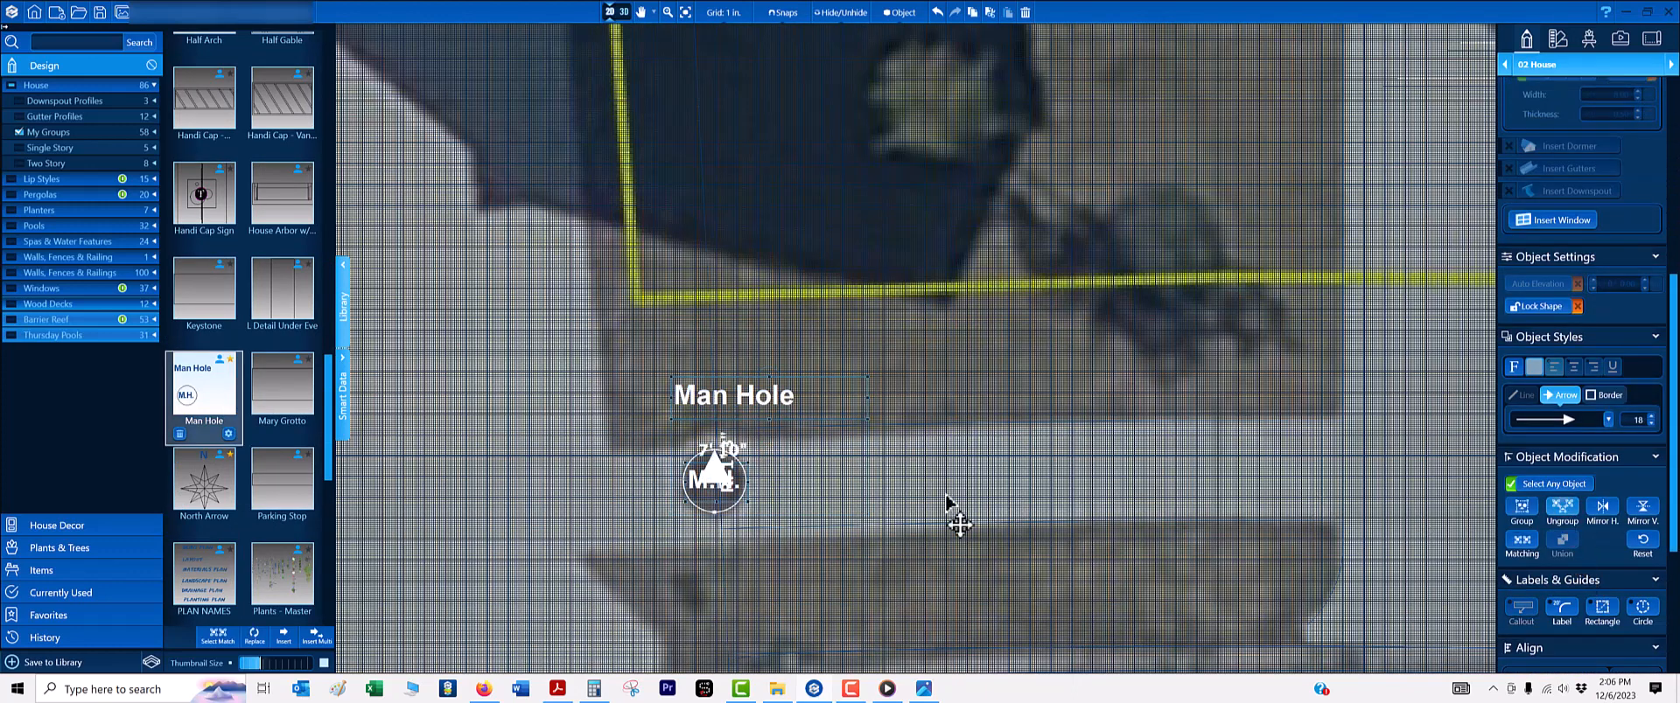
pyautogui.click(941, 515)
pyautogui.moveTo(761, 410); pyautogui.dragTo(585, 476)
pyautogui.click(900, 489)
pyautogui.scroll(-3, 903, 503)
pyautogui.moveTo(896, 514); pyautogui.dragTo(899, 495, button='middle')
pyautogui.scroll(3, 900, 495)
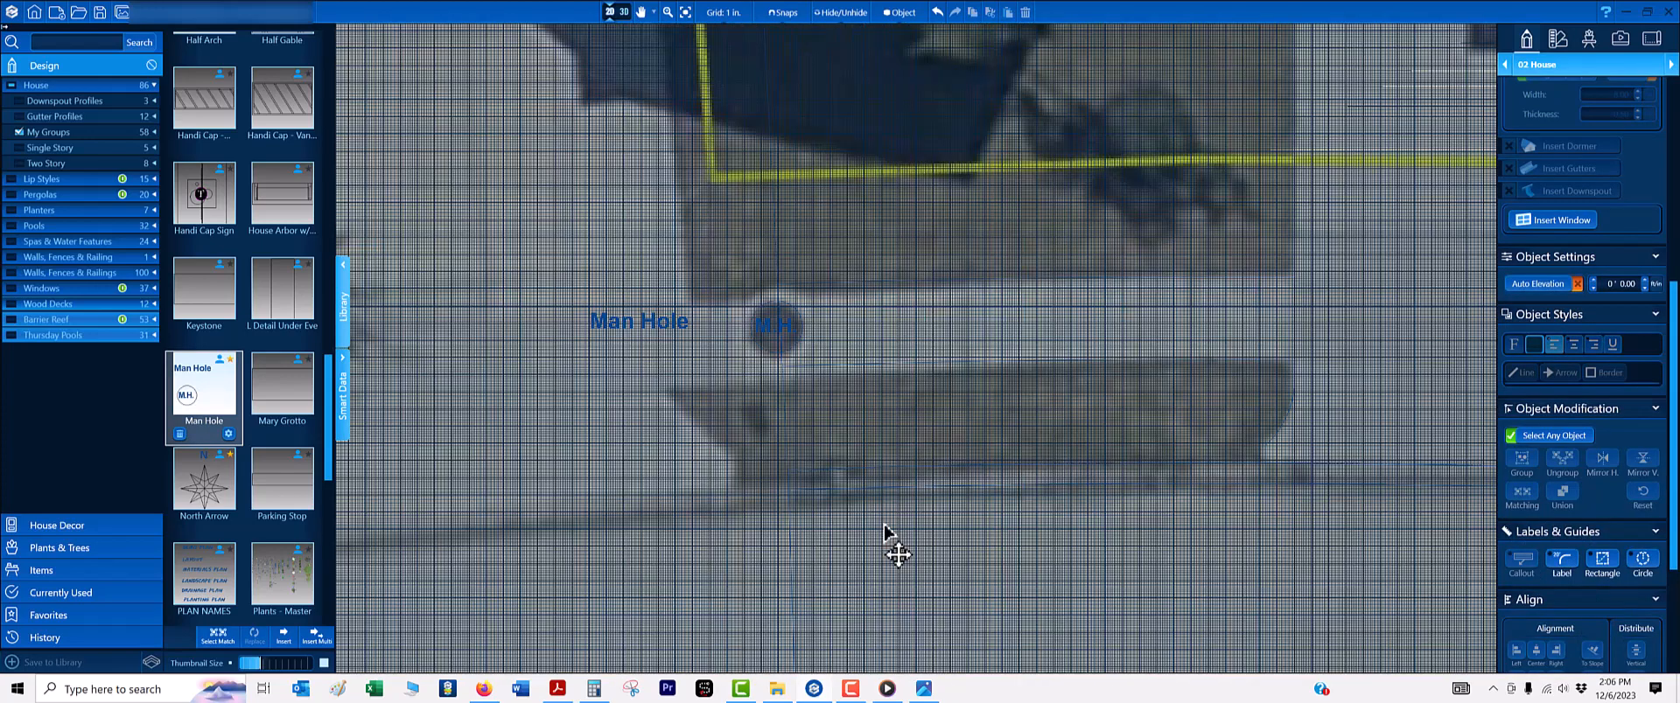
# - Turn the grid off
pyautogui.click(722, 16)
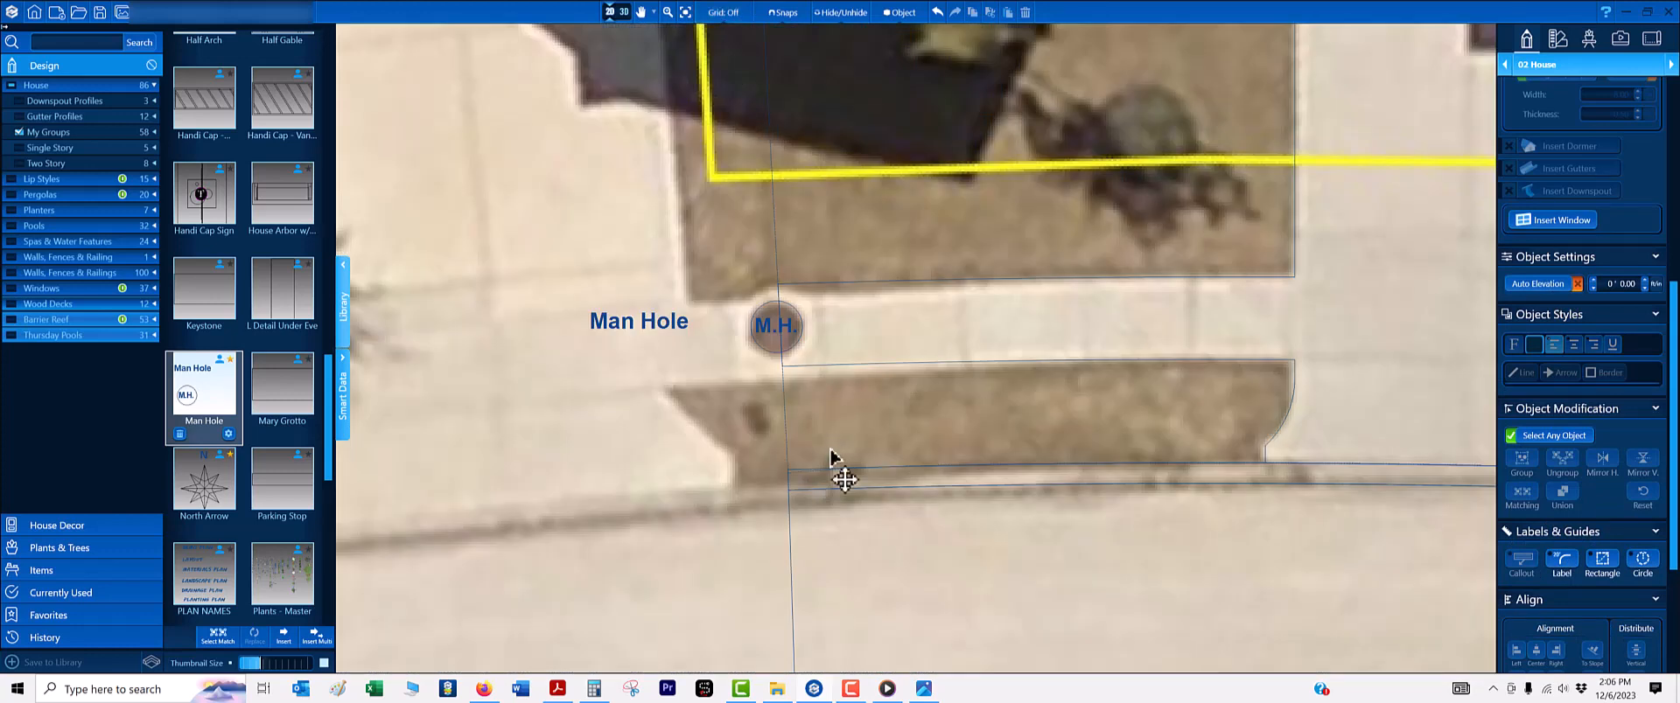
pyautogui.scroll(3, 818, 468)
pyautogui.scroll(-6, 700, 359)
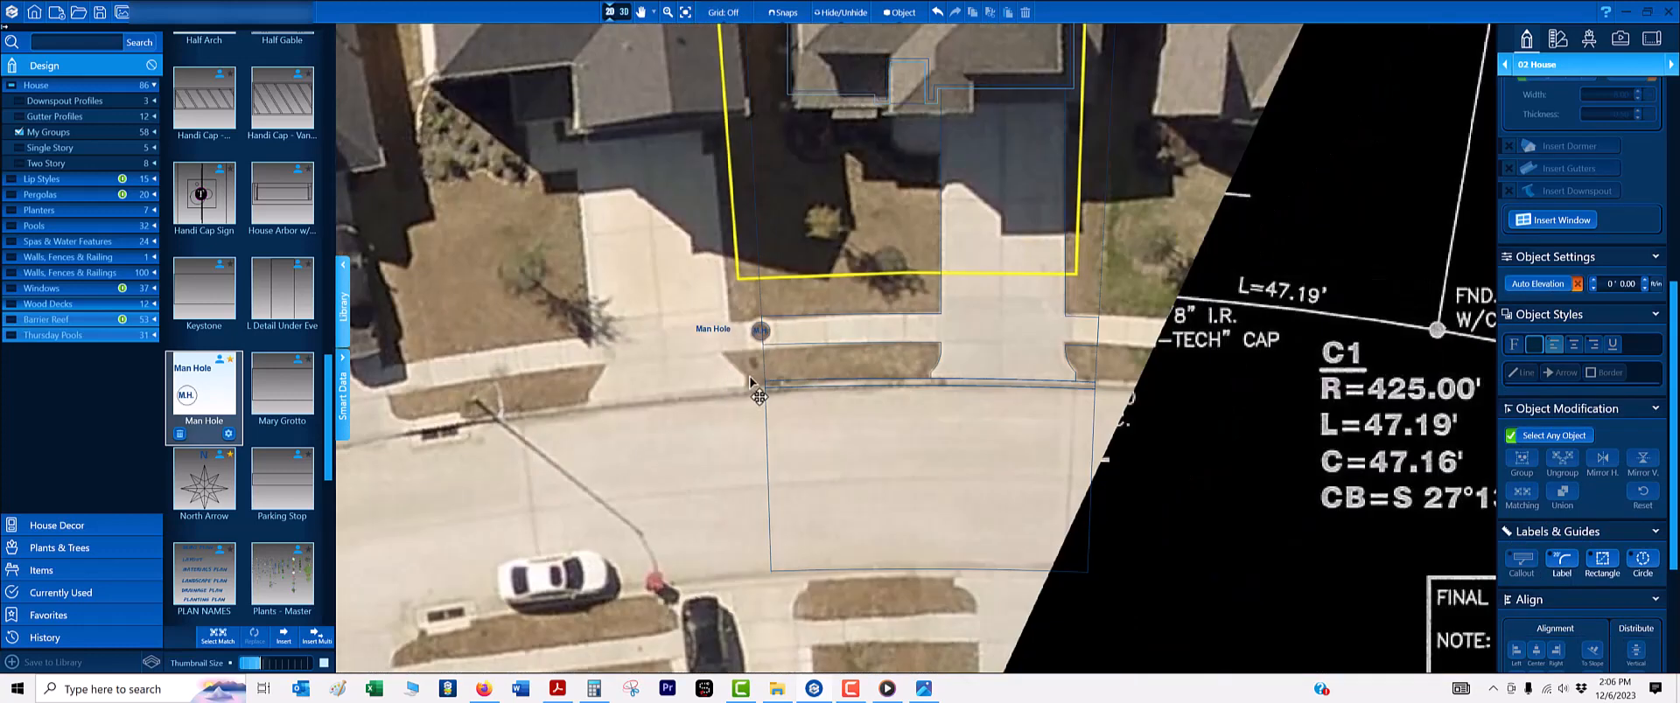
pyautogui.scroll(3, 752, 368)
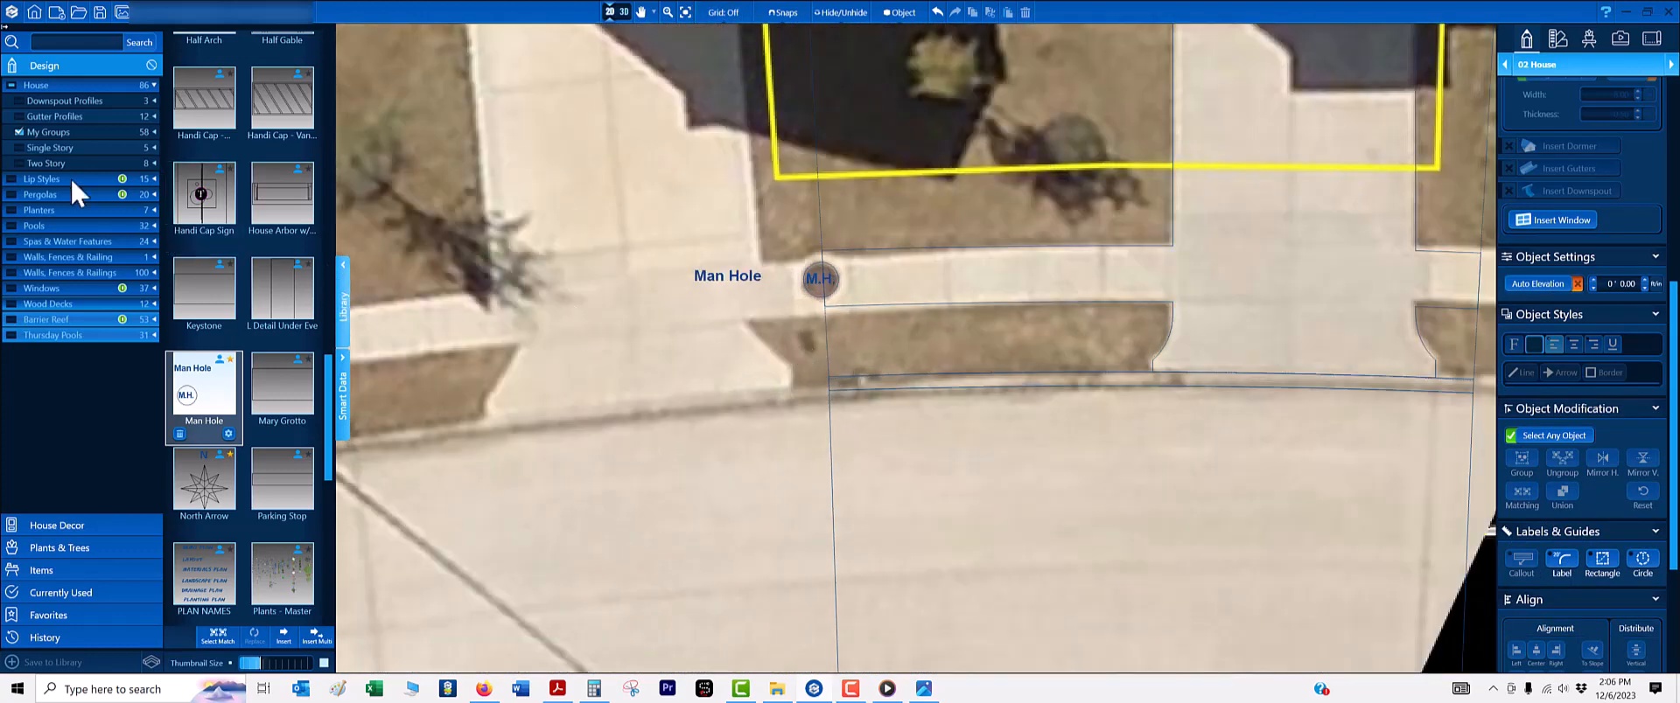
# - Insert the Template from the House library's My Groups and position it outside the lot, beside the driveway
pyautogui.click(18, 133)
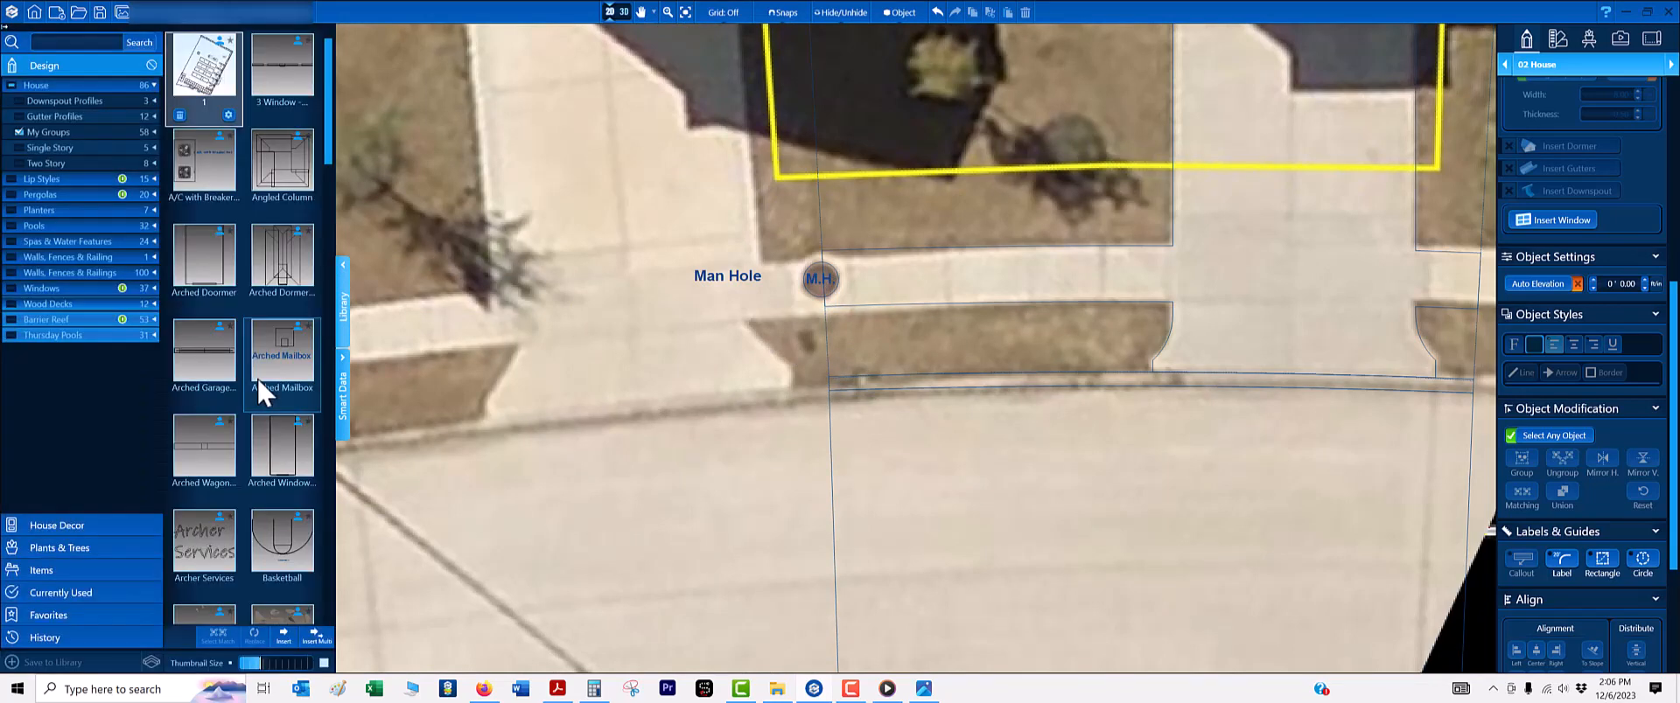
pyautogui.scroll(-10, 258, 376)
pyautogui.scroll(-10, 287, 392)
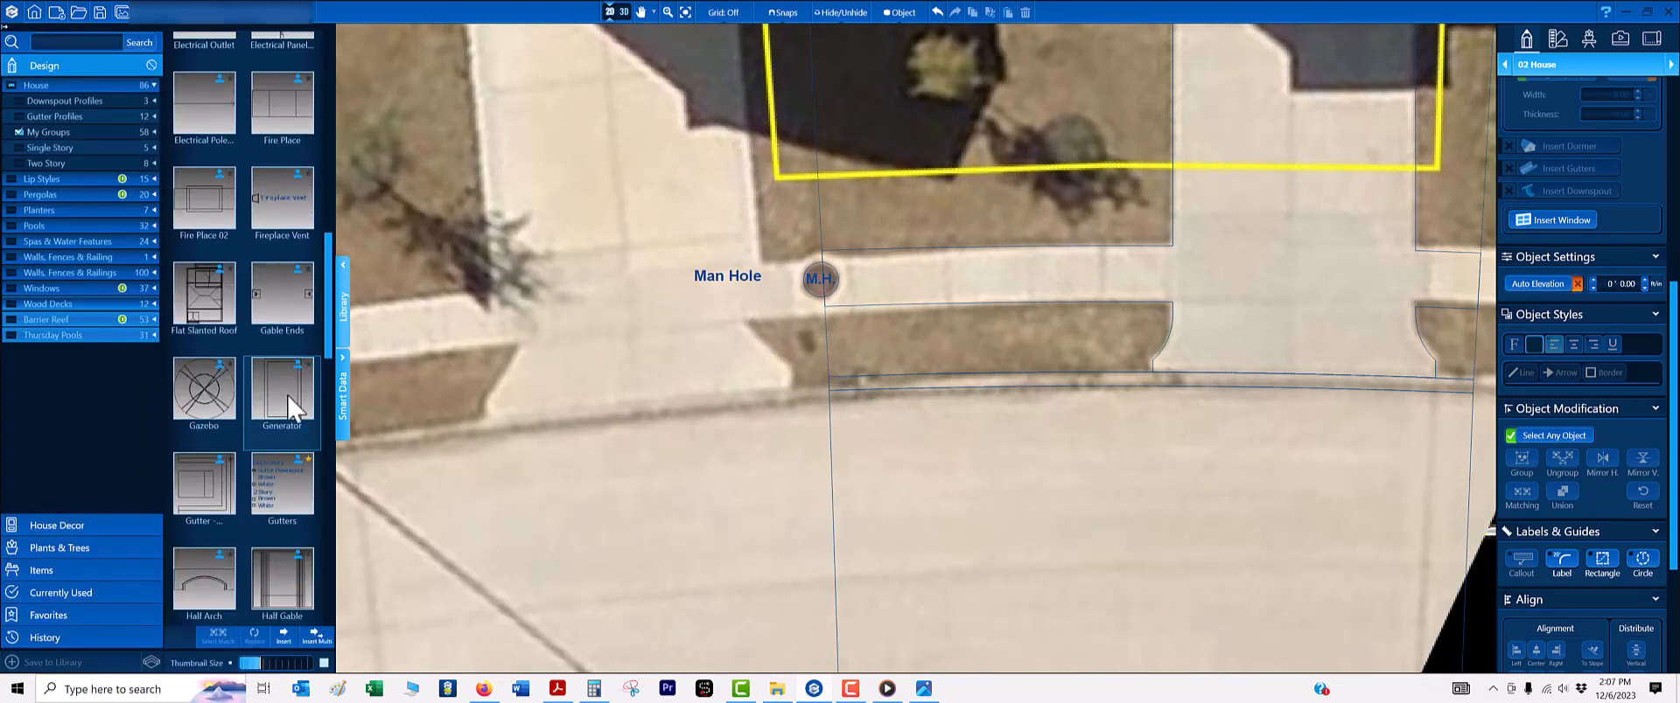
pyautogui.scroll(-10, 275, 412)
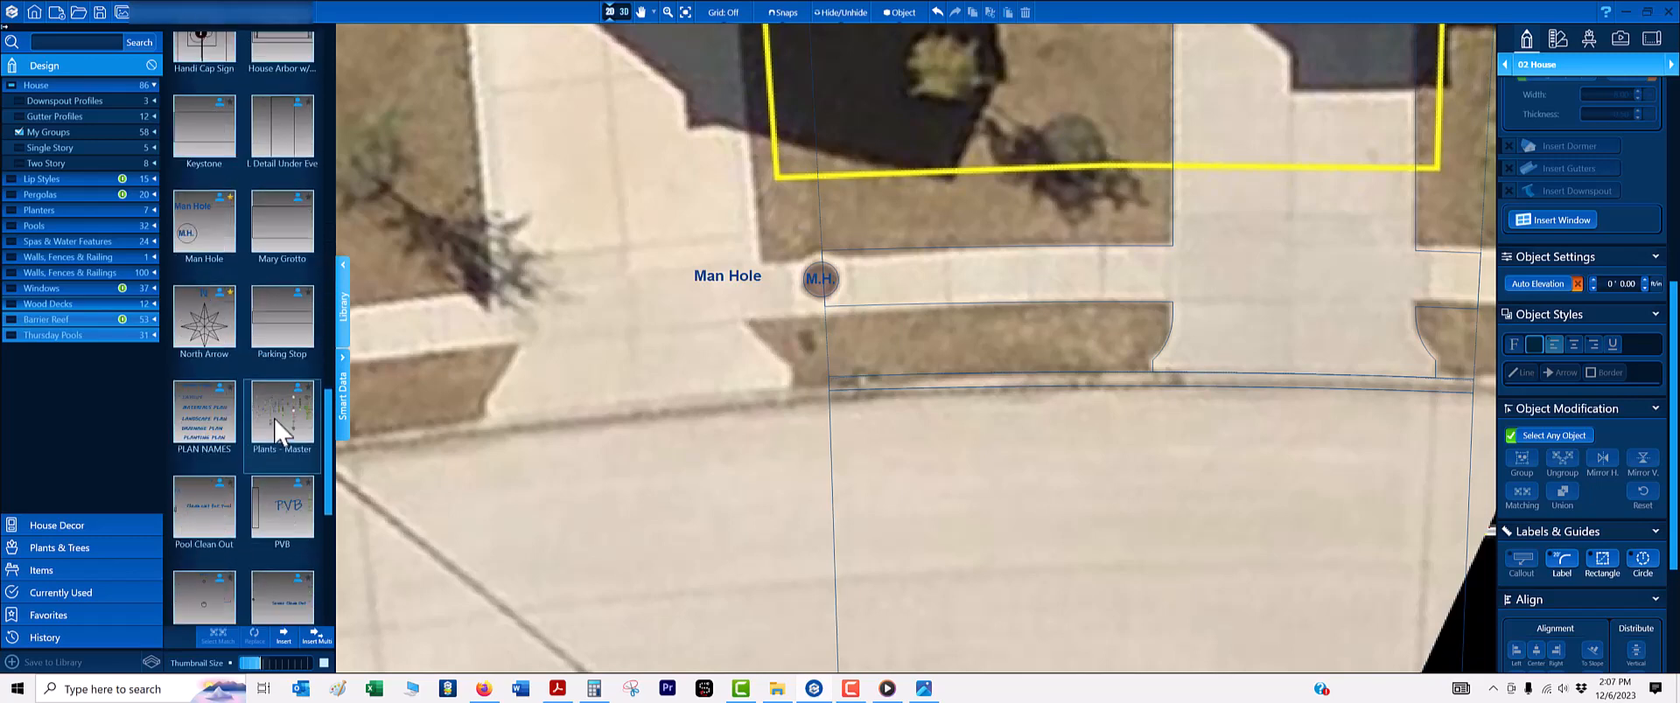
pyautogui.scroll(-2, 275, 427)
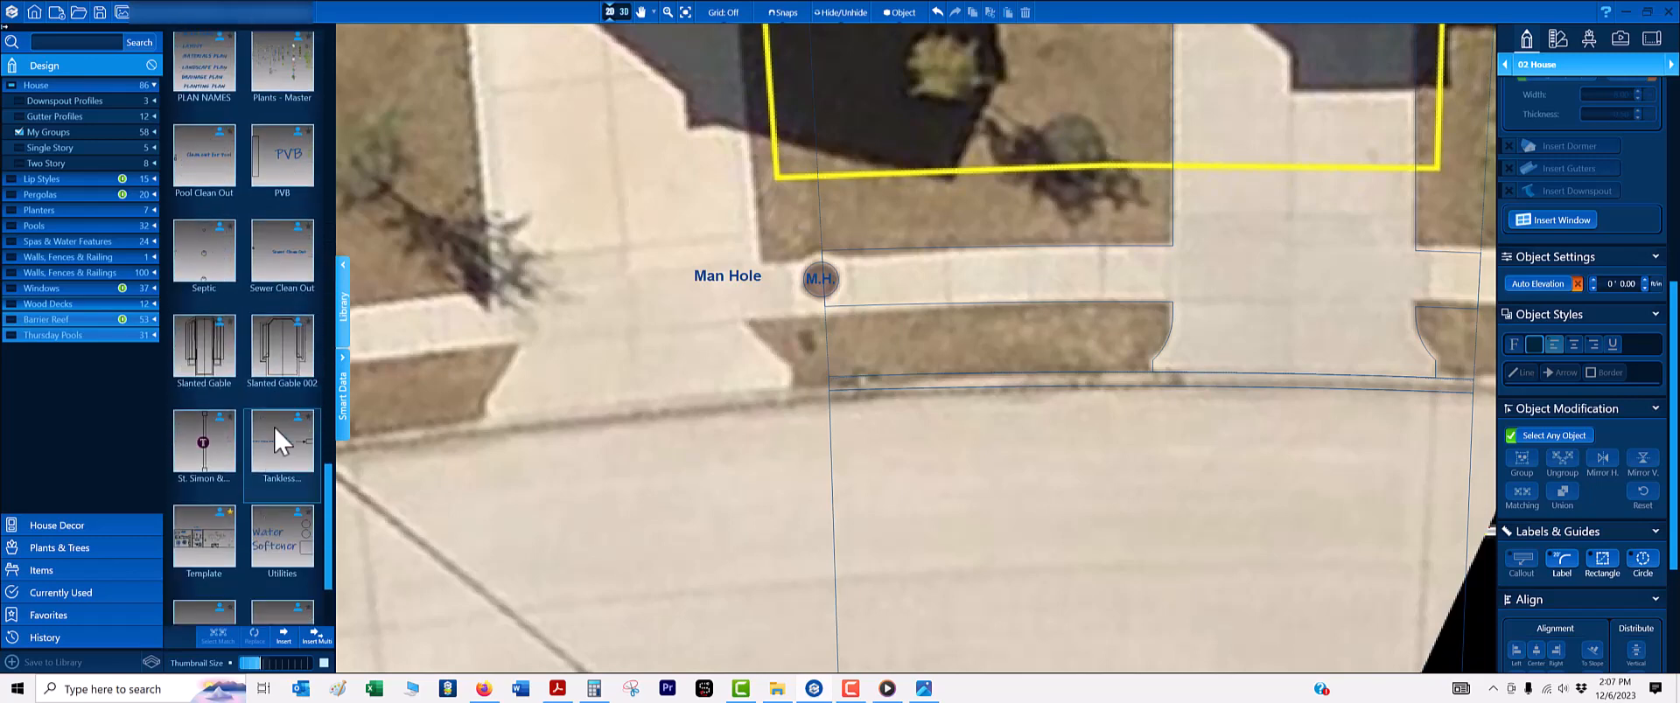
pyautogui.moveTo(227, 503); pyautogui.dragTo(990, 461)
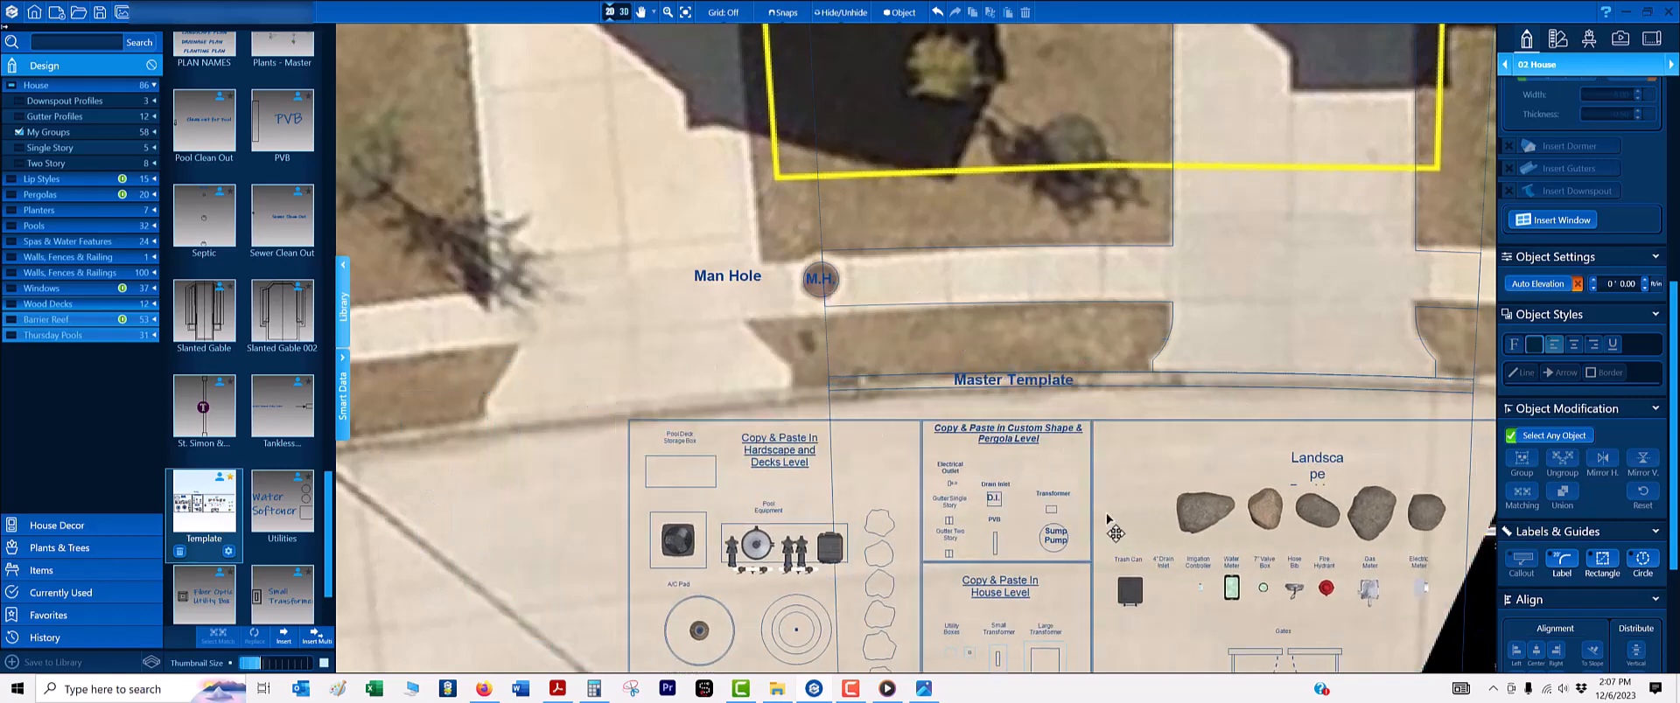
pyautogui.moveTo(1109, 522); pyautogui.dragTo(863, 342, button='middle')
pyautogui.scroll(-3, 863, 341)
pyautogui.moveTo(1406, 163); pyautogui.dragTo(1260, 147)
# - Examine the Master Template's hardscape, custom shape, house and landscape sections for items to copy
pyautogui.scroll(2, 1260, 151)
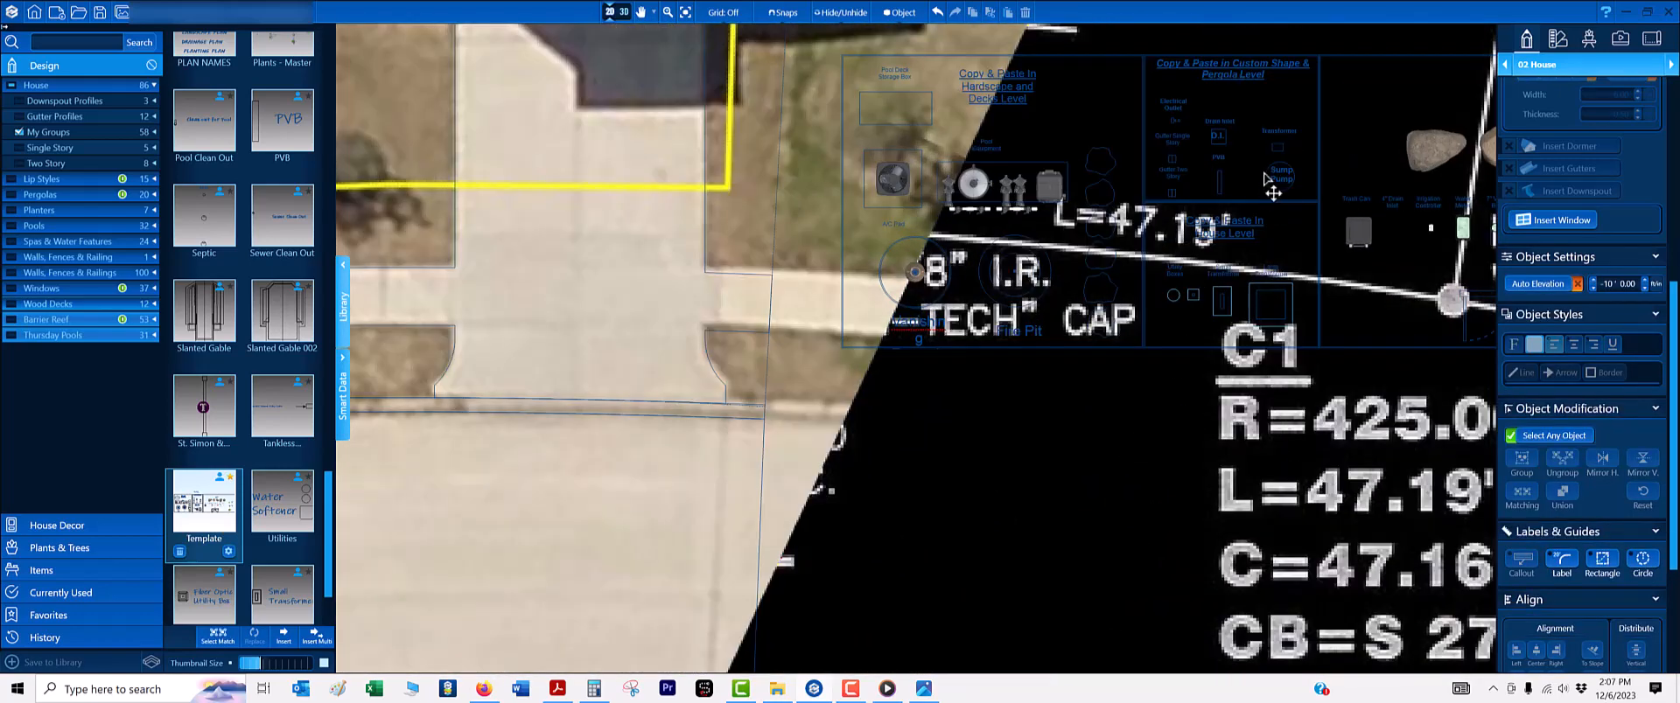
pyautogui.scroll(2, 1225, 301)
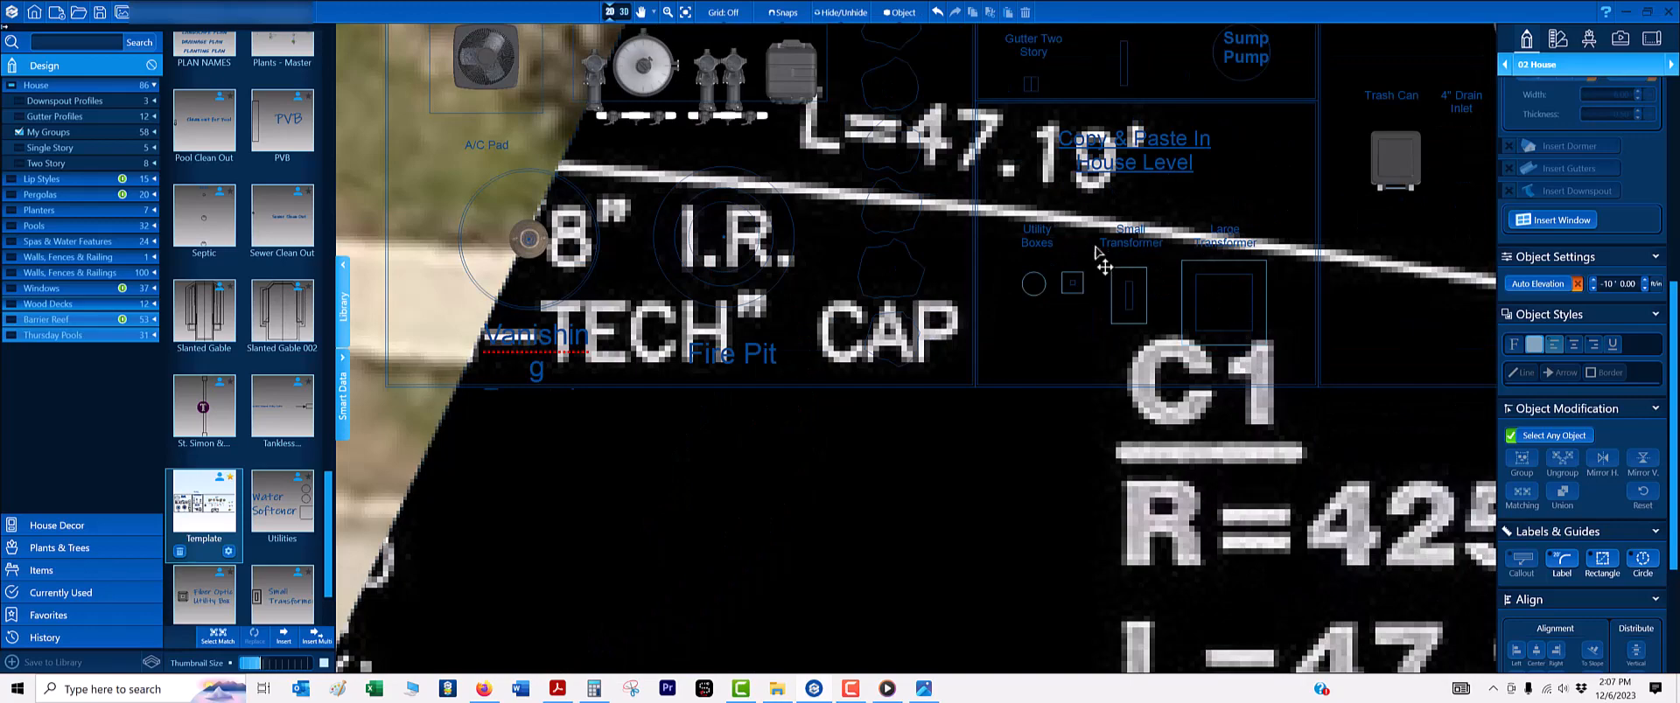
pyautogui.moveTo(1078, 131); pyautogui.dragTo(1023, 418, button='middle')
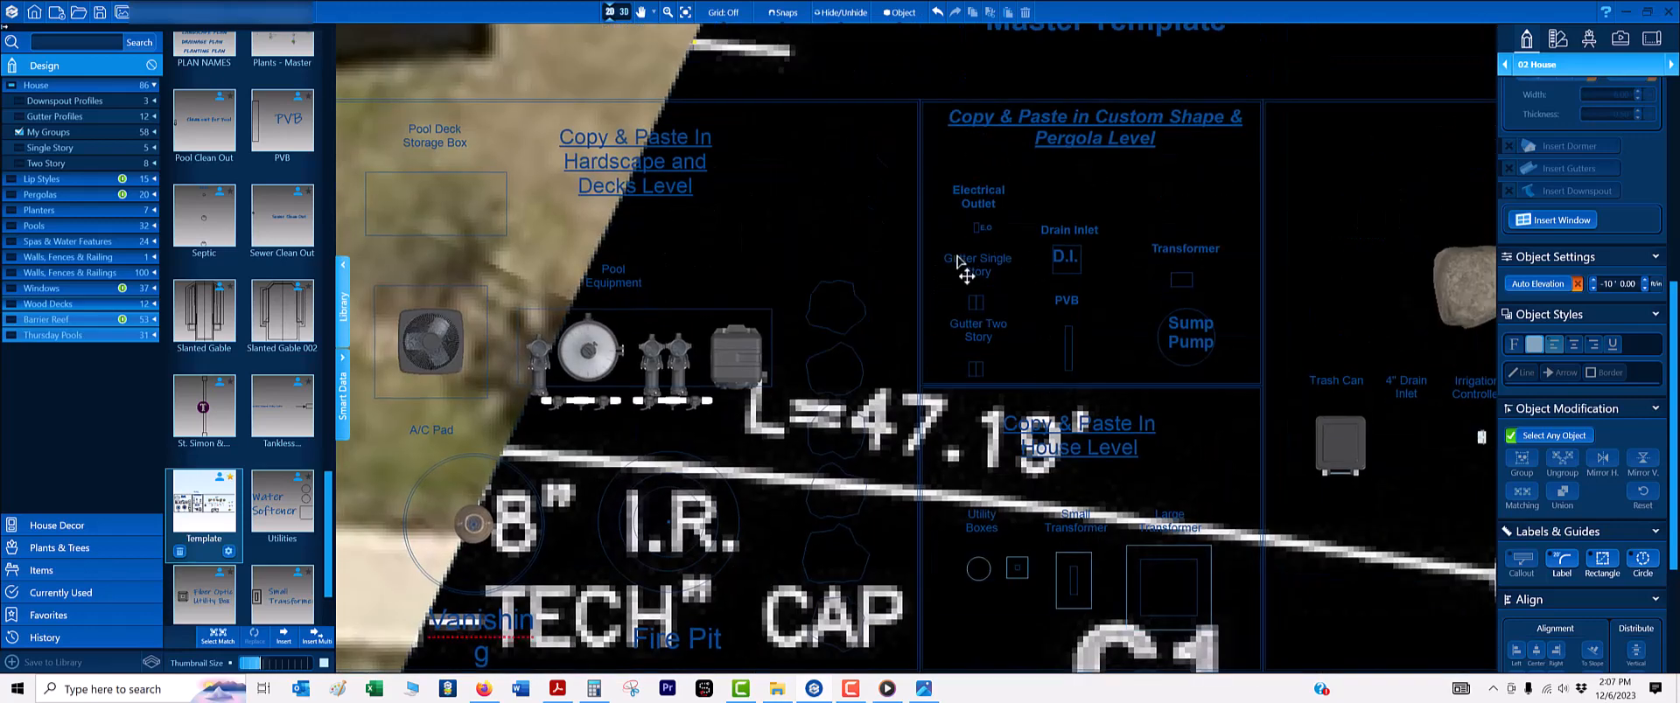
pyautogui.scroll(-3, 985, 258)
pyautogui.scroll(4, 918, 263)
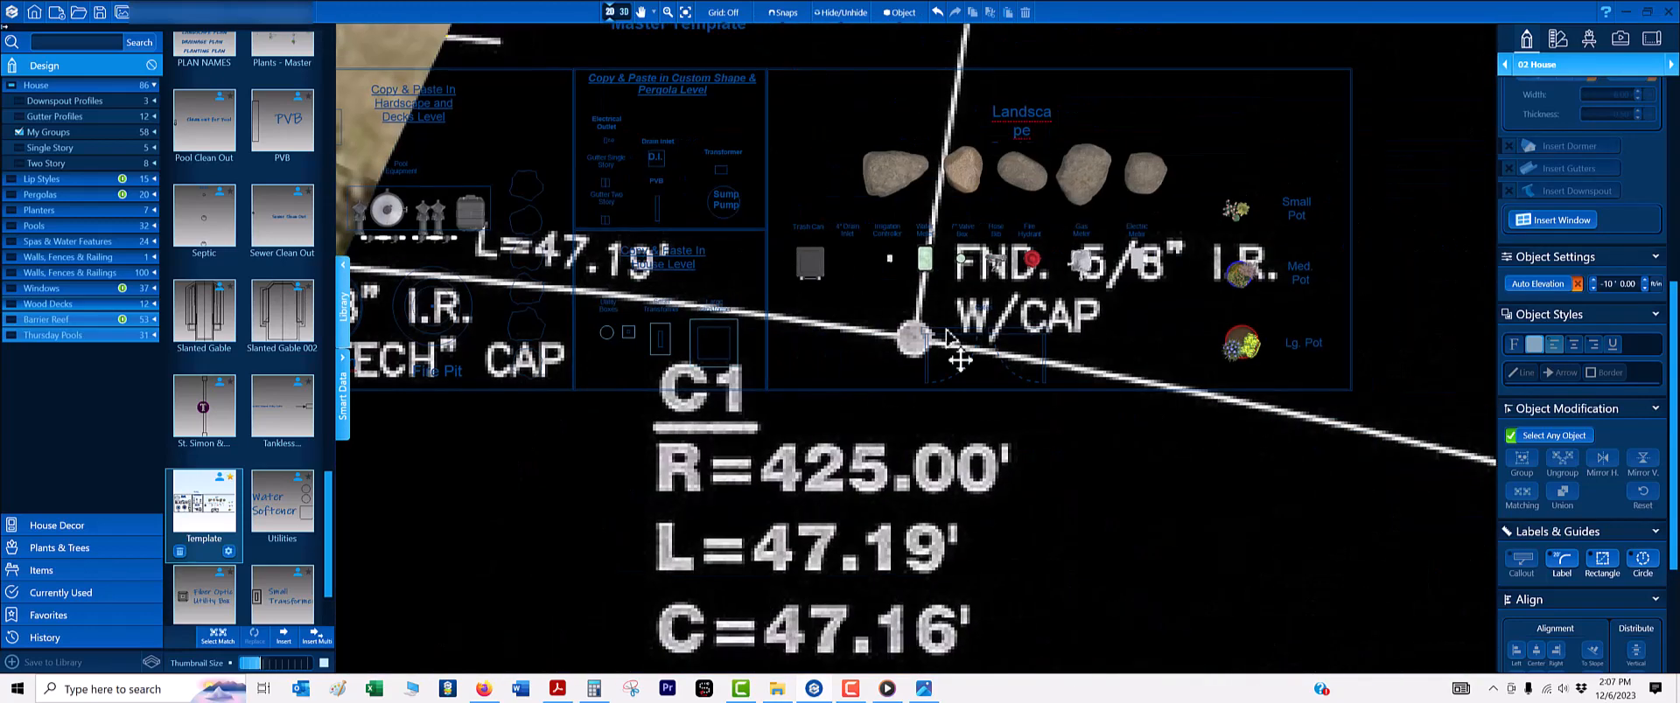
pyautogui.scroll(-3, 914, 255)
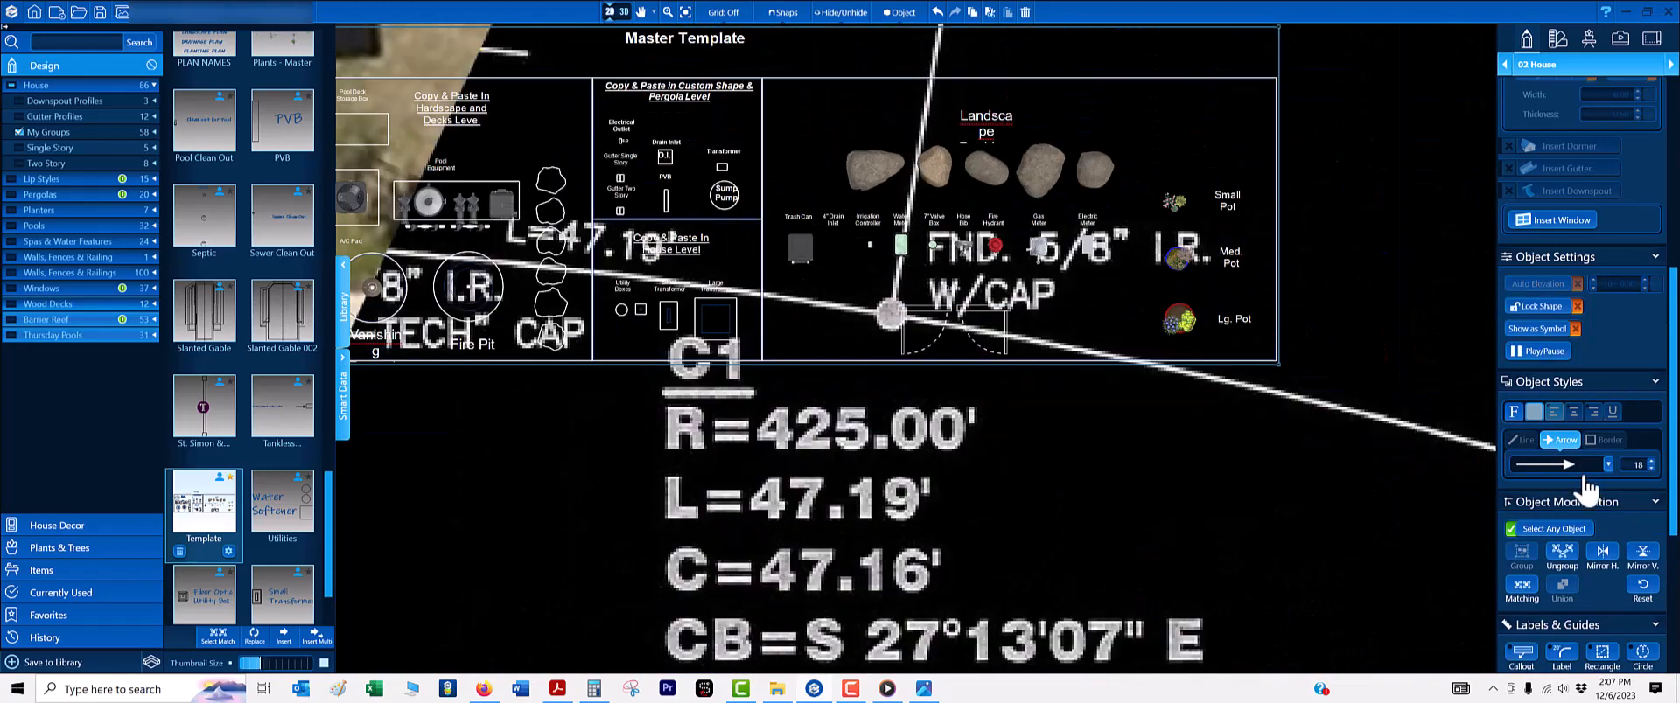
# - Ungroup the Master Template and enable Show as Symbol and Auto Elevation for the row of small utility items in its landscape section
pyautogui.click(1554, 557)
pyautogui.click(1167, 445)
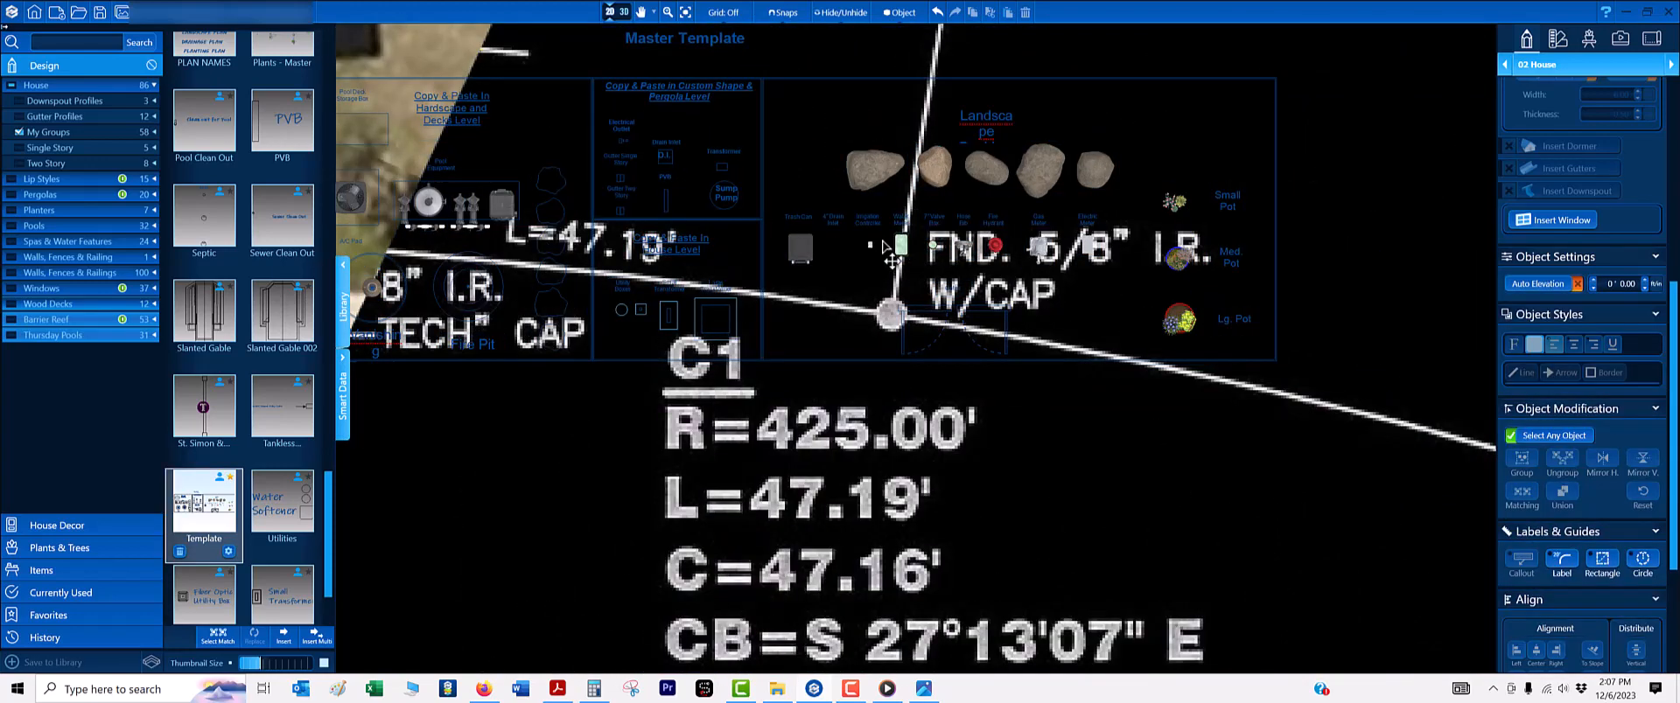
pyautogui.moveTo(802, 284); pyautogui.dragTo(1171, 221)
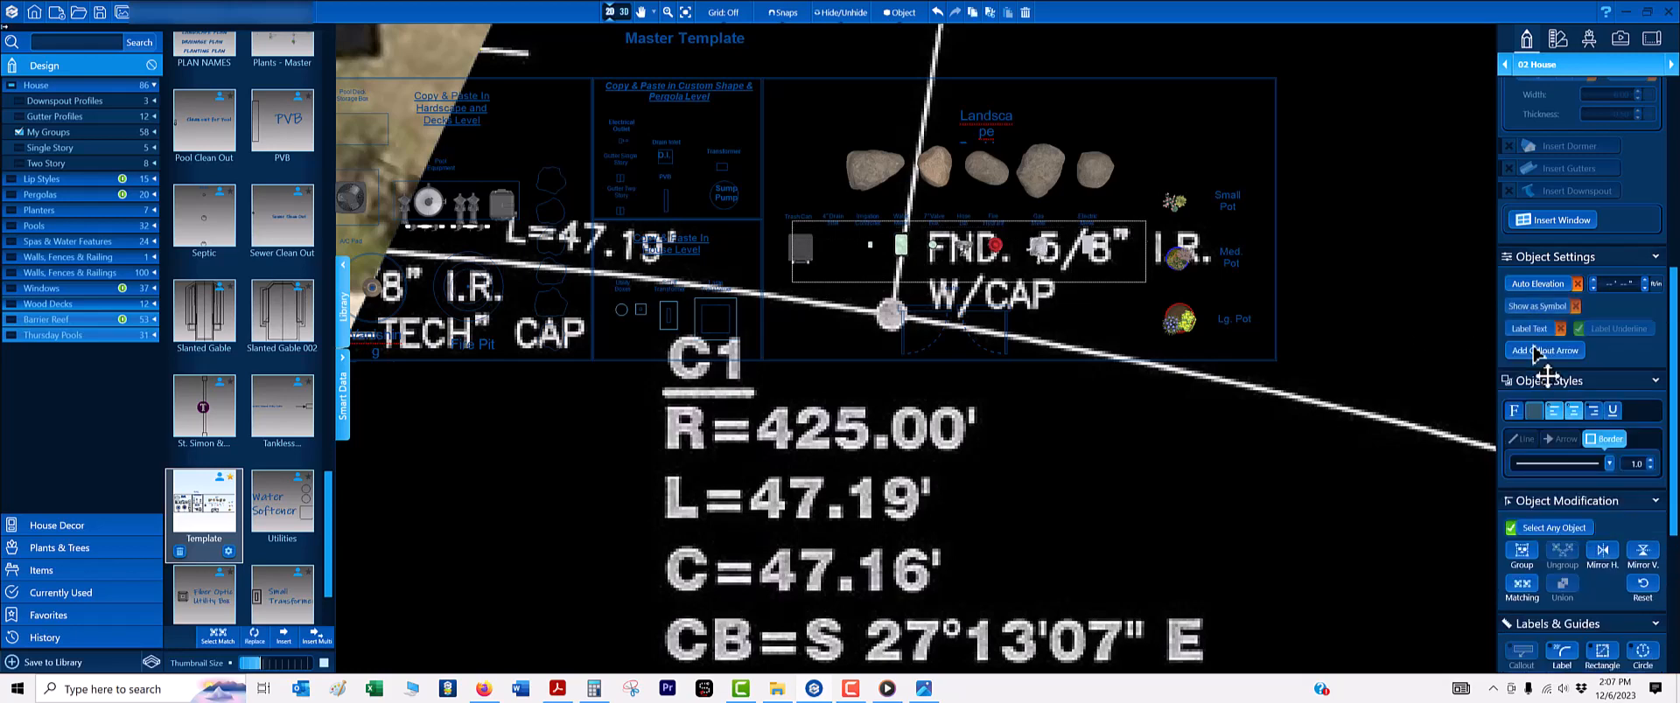
pyautogui.click(1549, 307)
pyautogui.click(1537, 284)
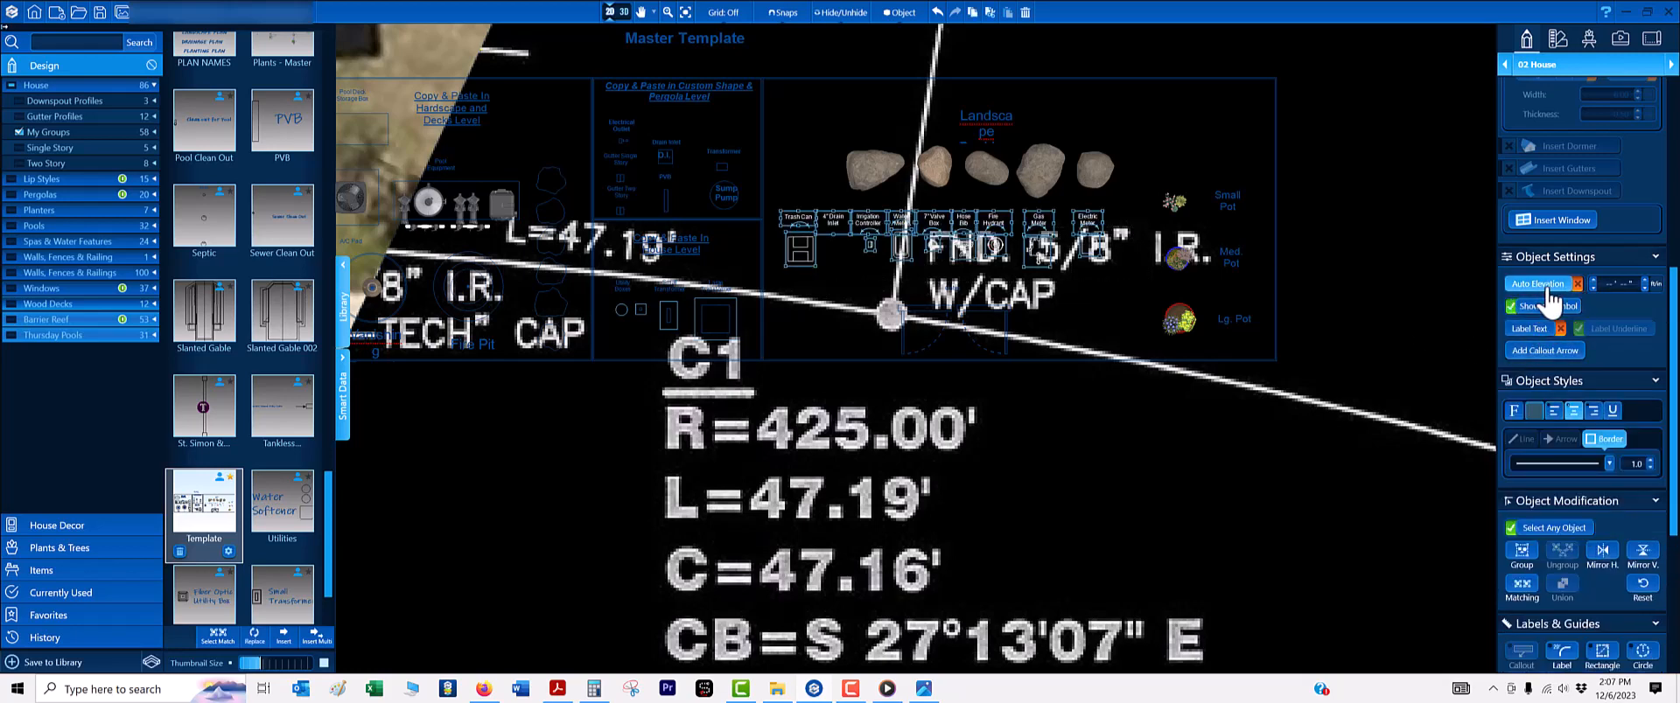
pyautogui.click(1270, 418)
# - Copy the Water Meter symbol from the template and place it in the grass strip between the M.H. circle and the street
pyautogui.click(902, 247)
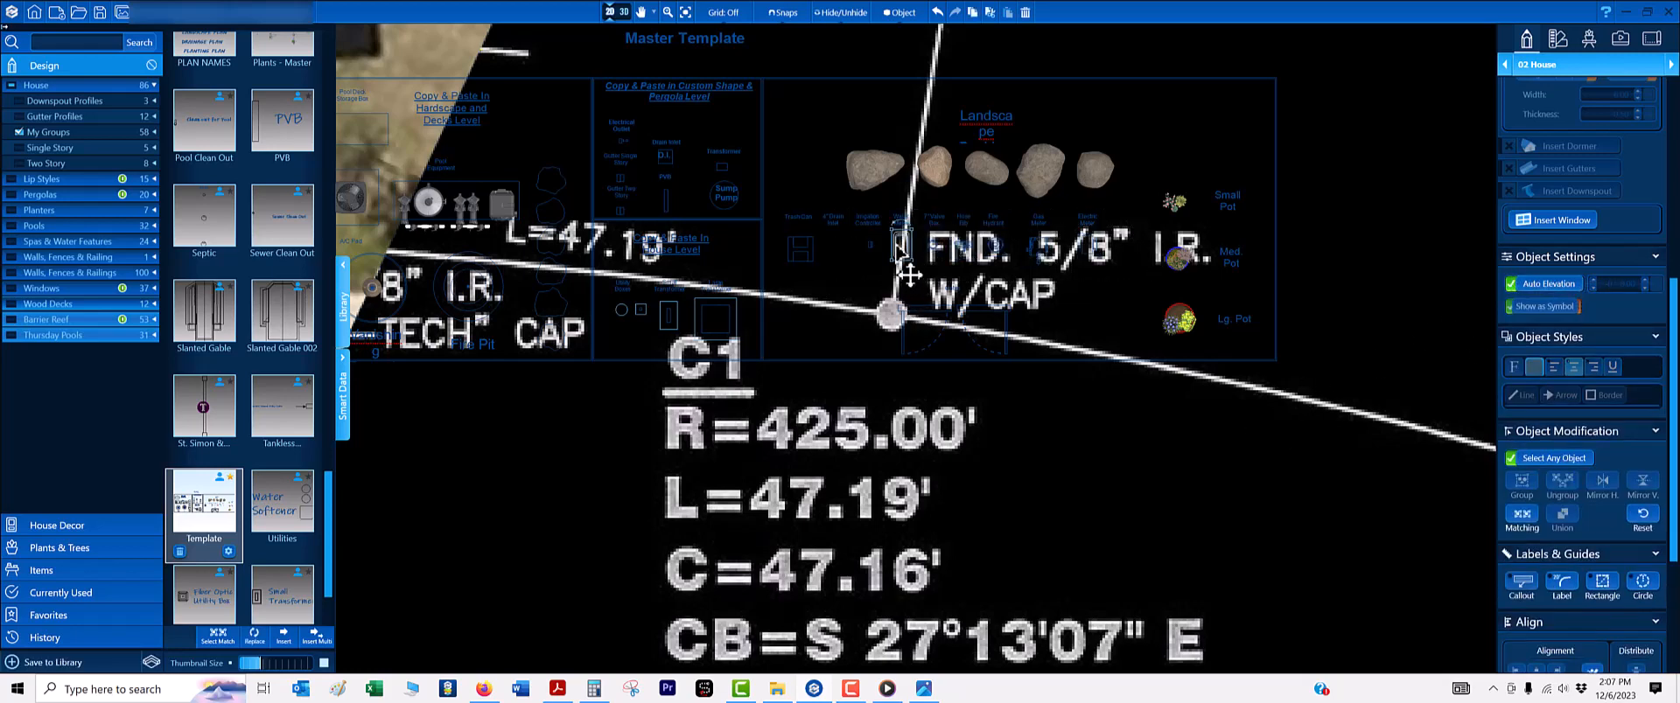
pyautogui.scroll(-3, 902, 254)
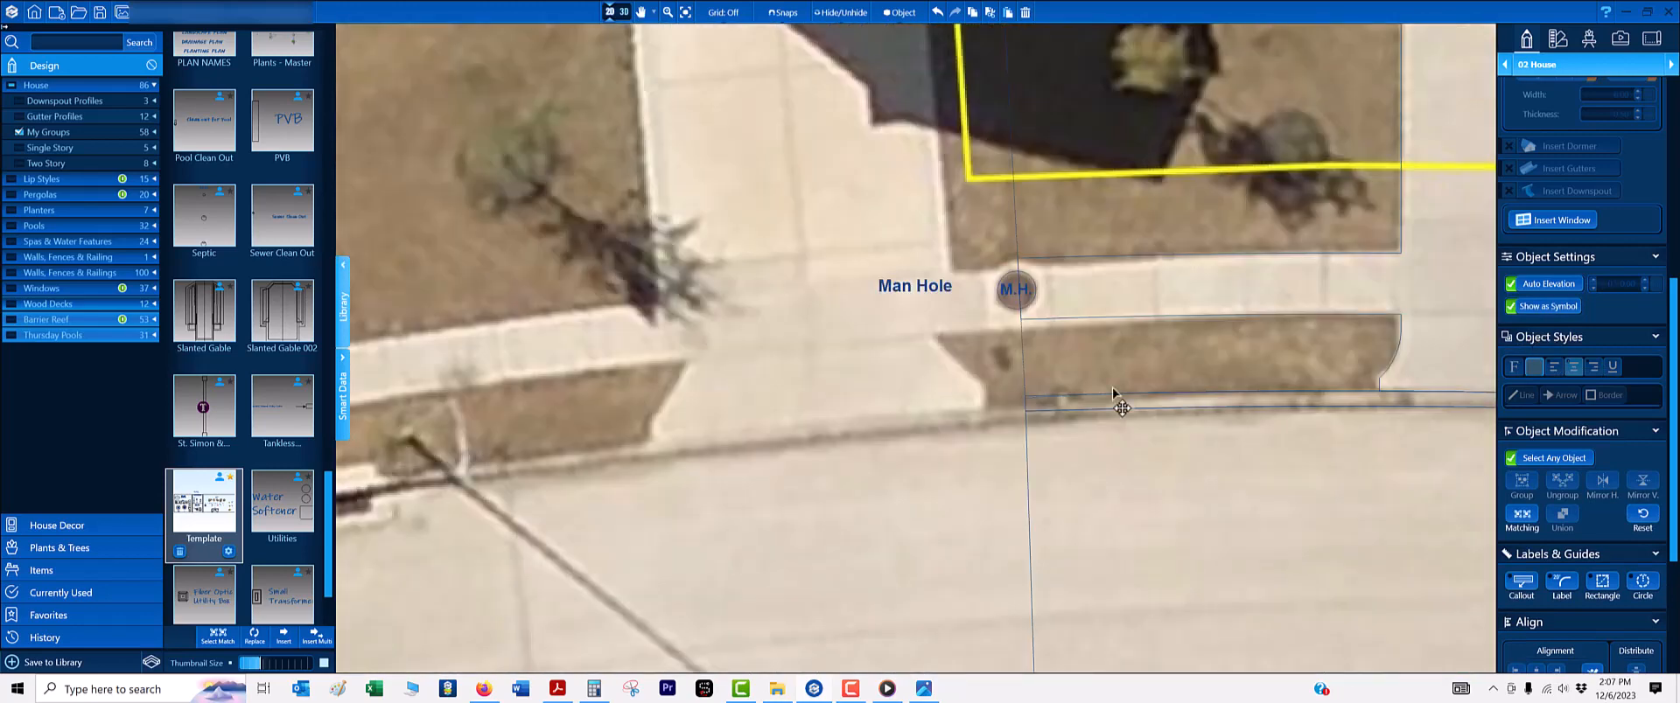
pyautogui.scroll(2, 995, 355)
pyautogui.click(945, 336)
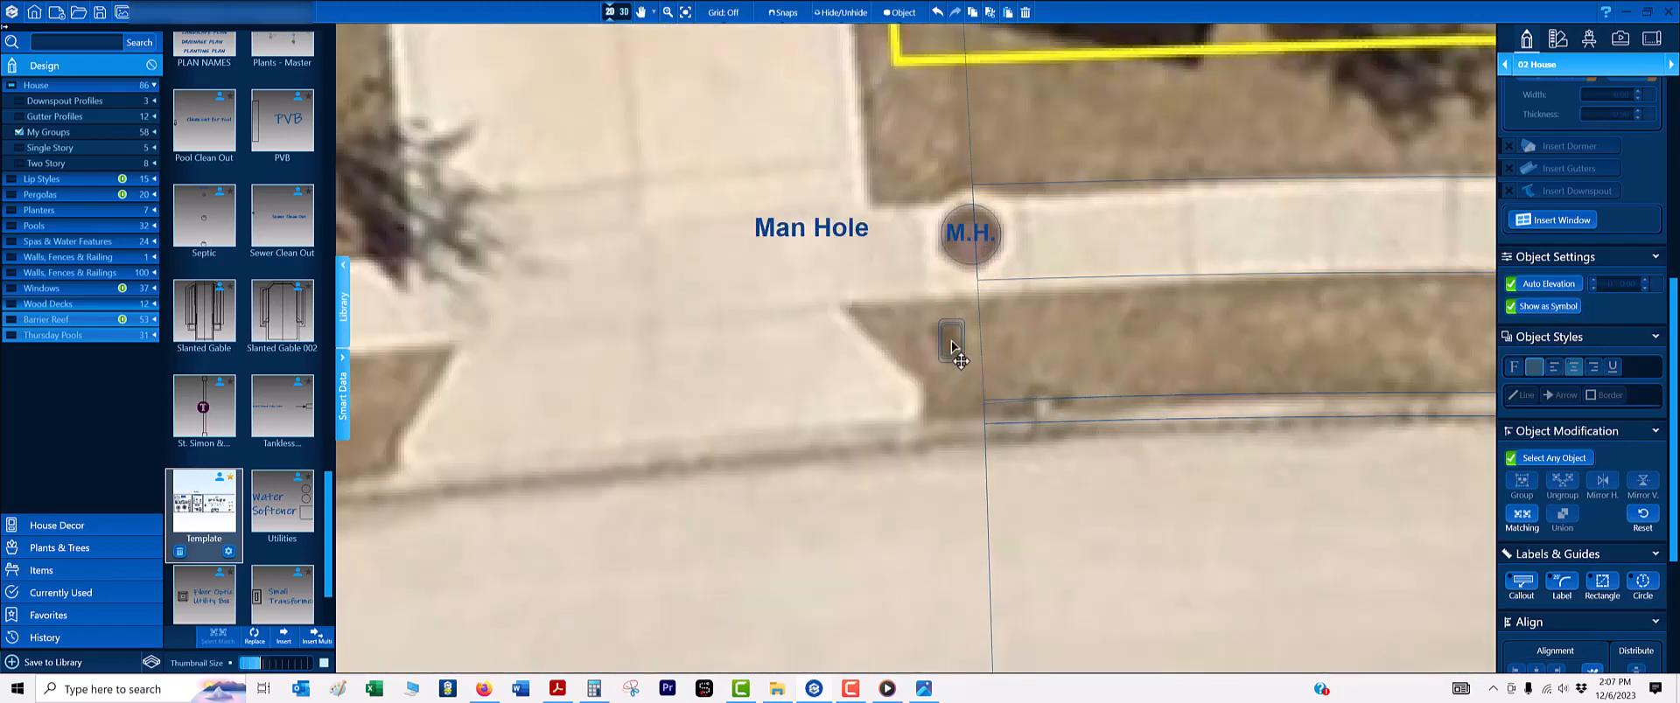
pyautogui.scroll(-4, 960, 349)
pyautogui.scroll(2, 1029, 278)
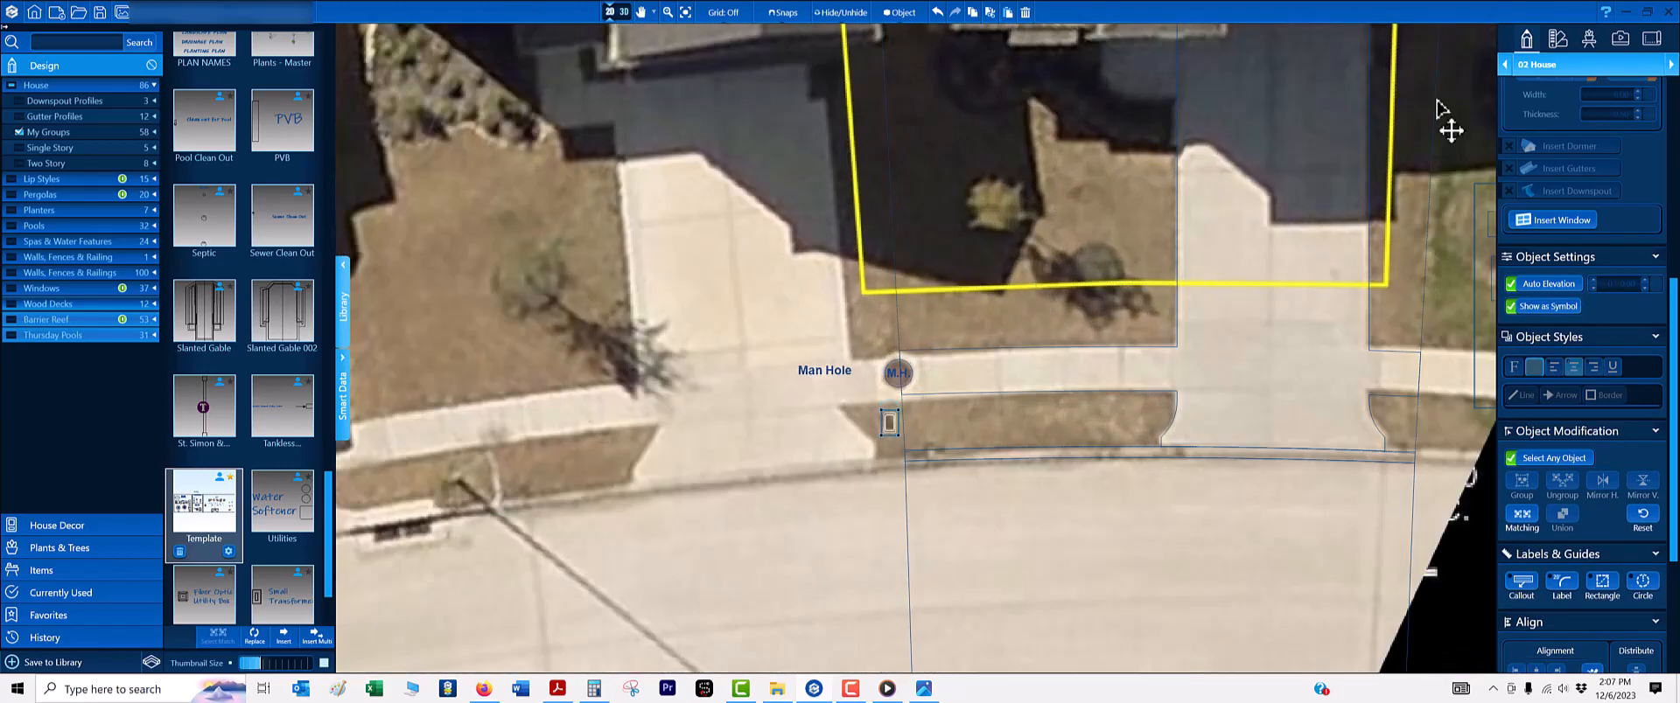
# - In the Planters stage, draw a circular planter around the front-yard tree, about 13' 8" in circumference
pyautogui.click(1539, 64)
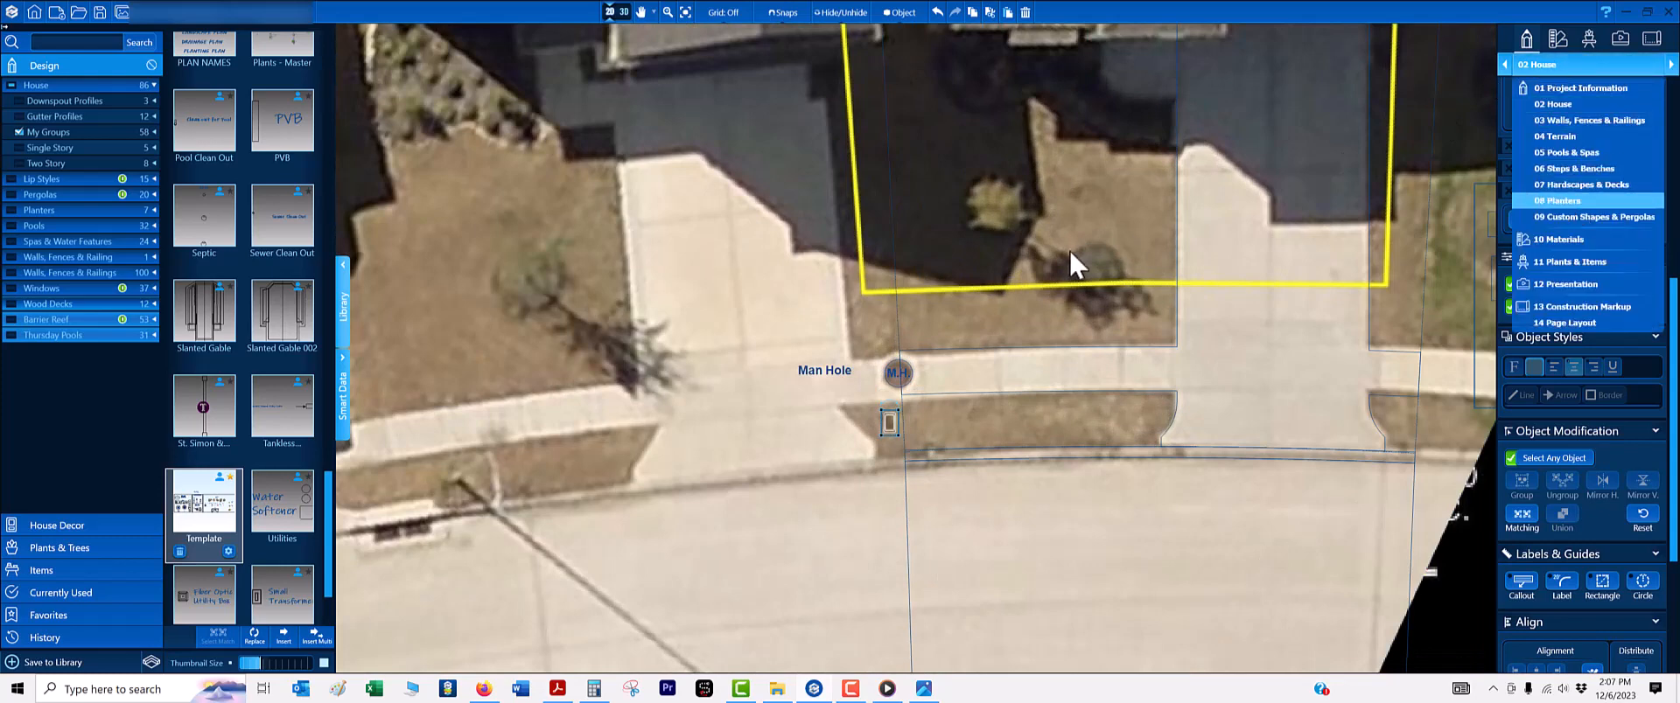
pyautogui.scroll(2, 1069, 249)
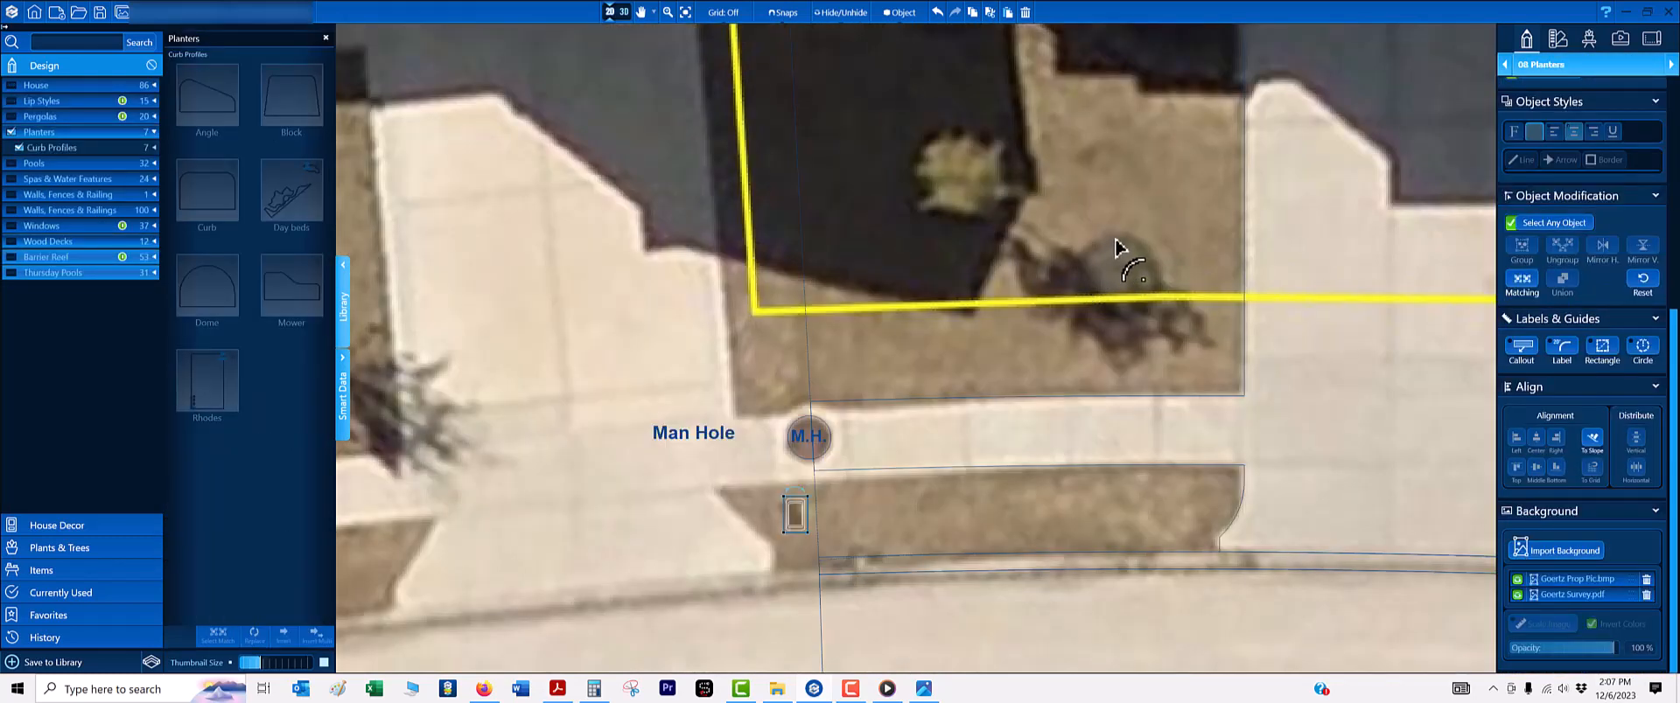
pyautogui.click(1118, 274)
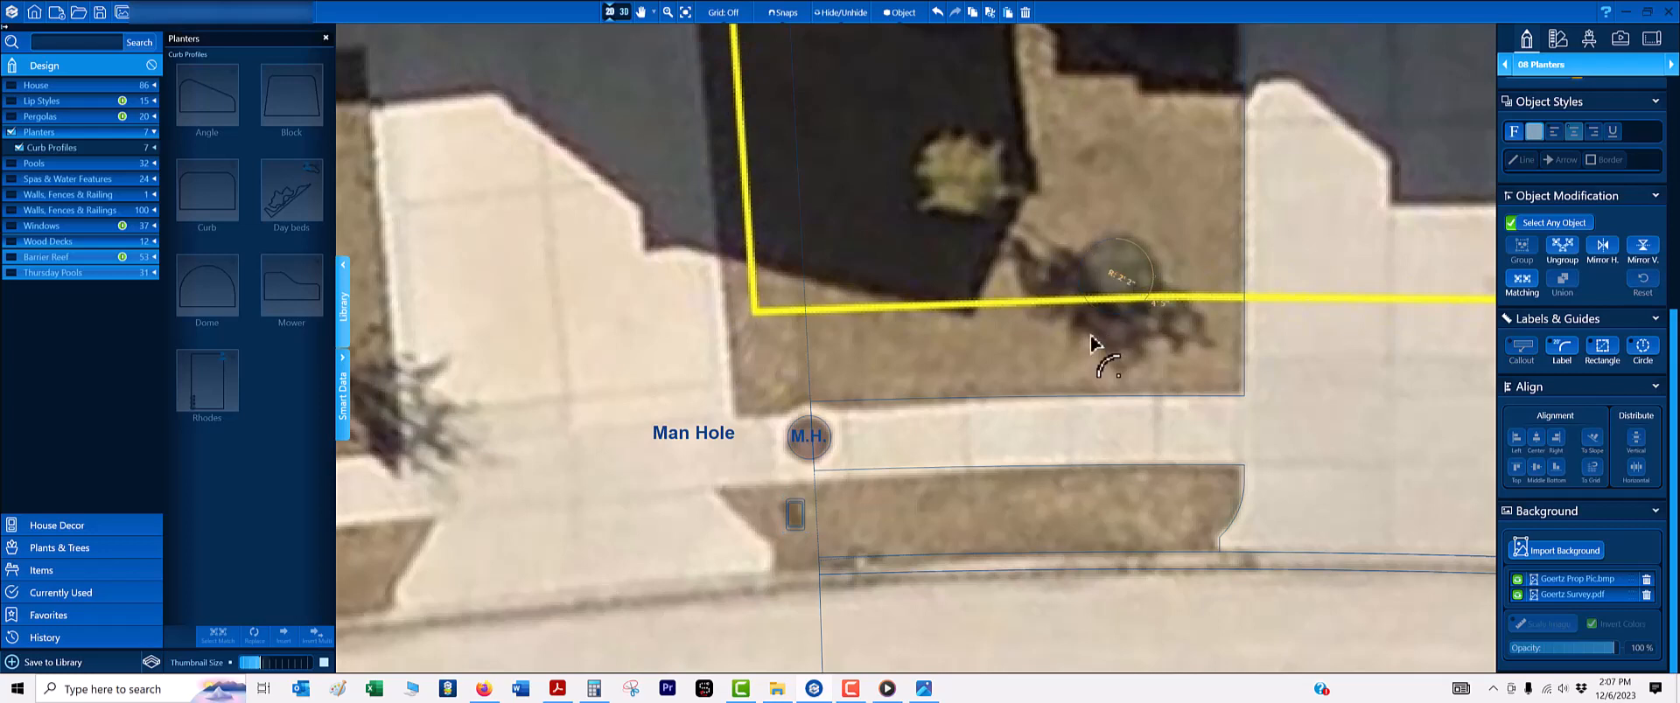
pyautogui.click(1118, 255)
# - Draw the front planter edge from the house corner with tangent arcs of about 5' 9", 3' 7" and 8' 3" radius, ending straight at the driveway edge
pyautogui.scroll(-3, 1054, 157)
pyautogui.scroll(5, 997, 166)
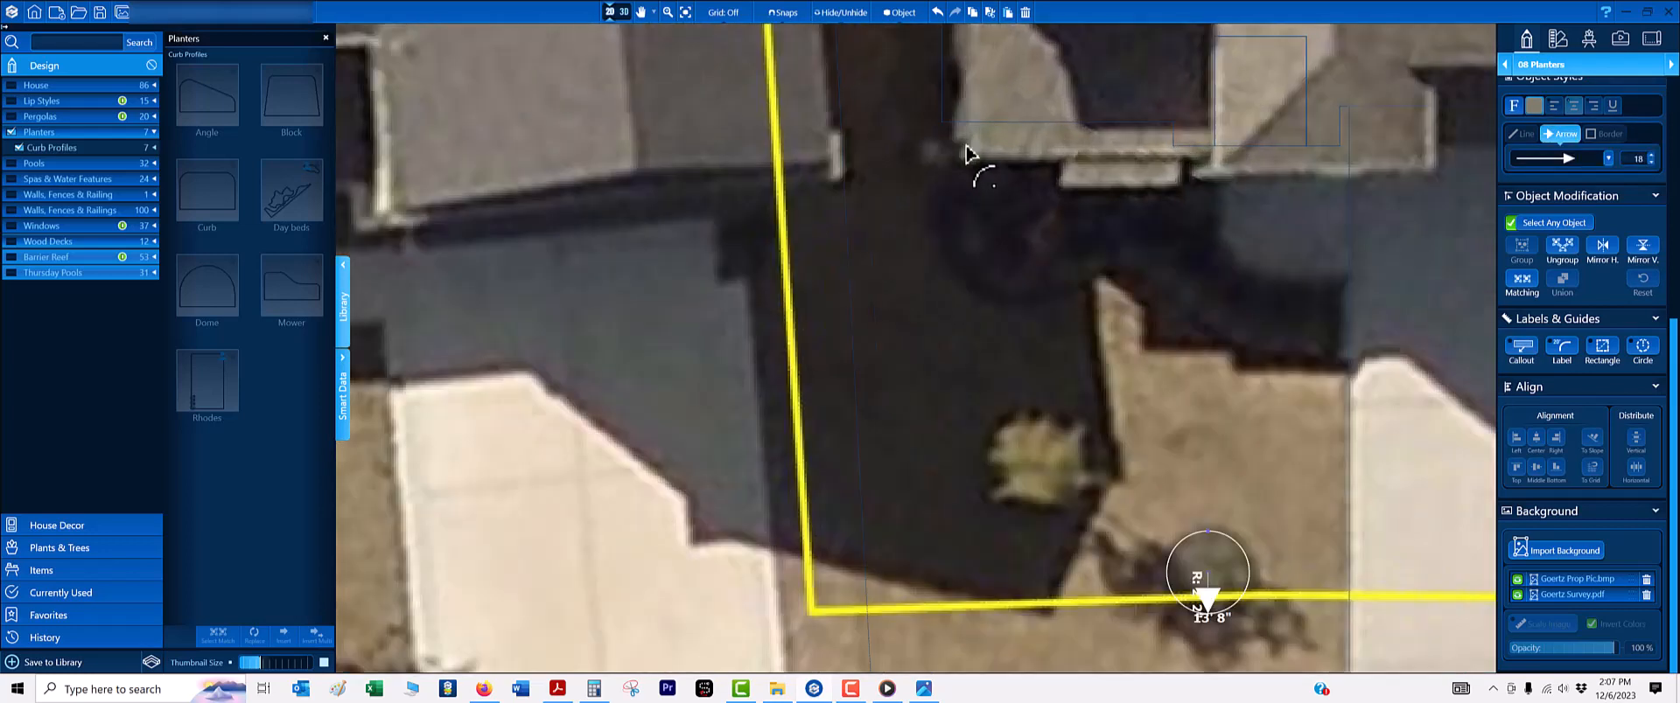
pyautogui.click(934, 132)
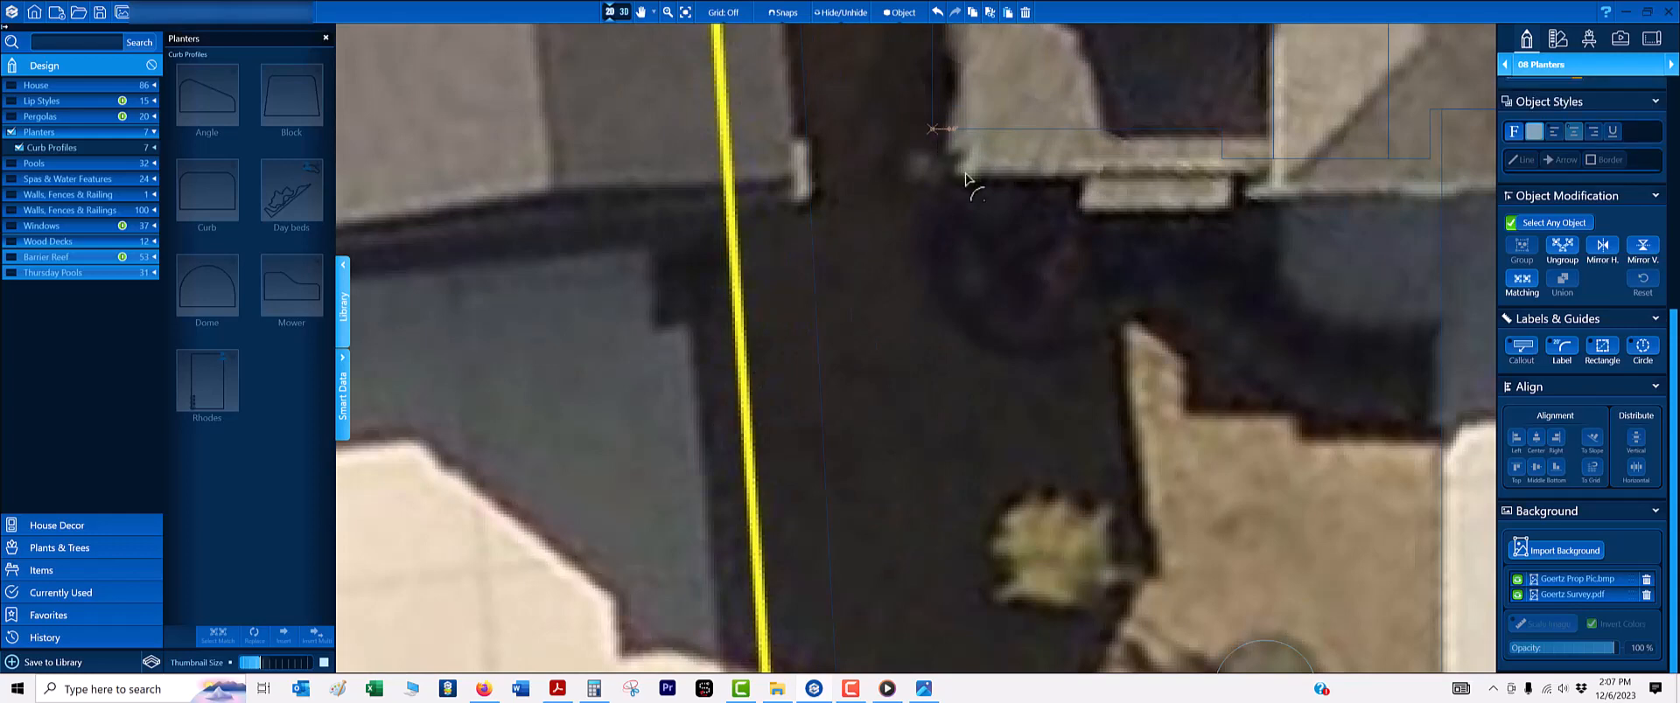
pyautogui.click(1039, 219)
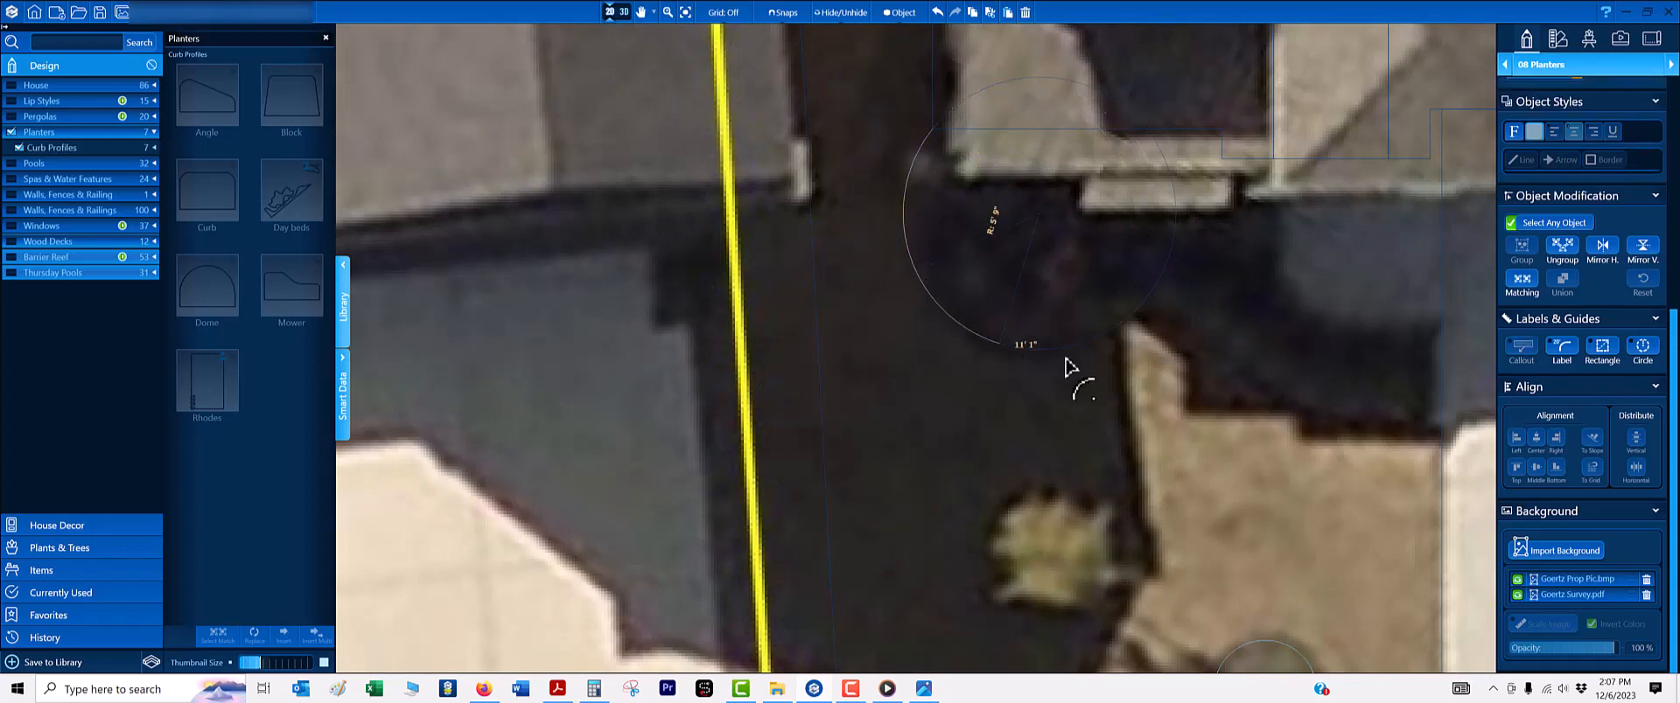
pyautogui.click(1148, 413)
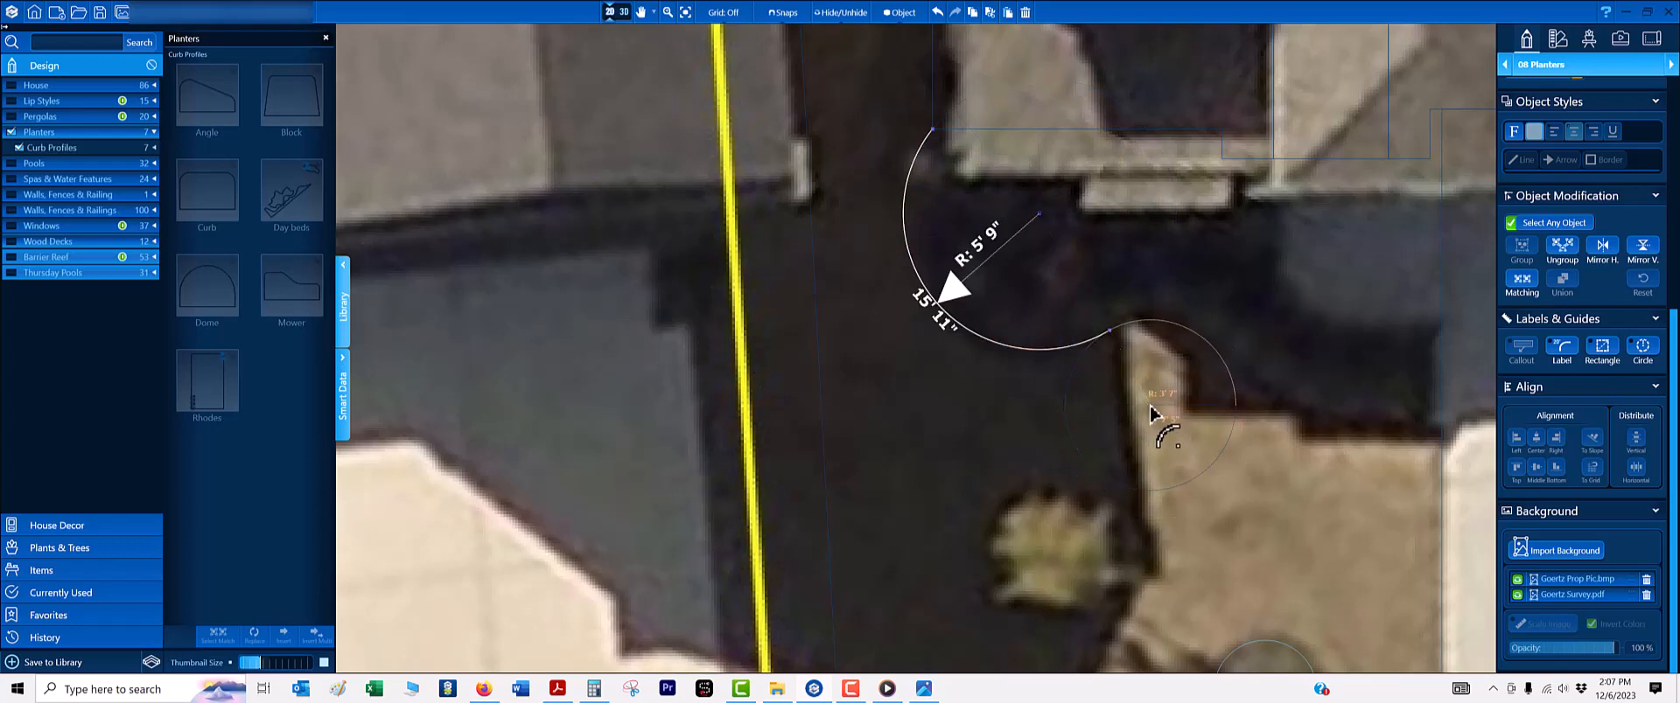
pyautogui.click(1316, 255)
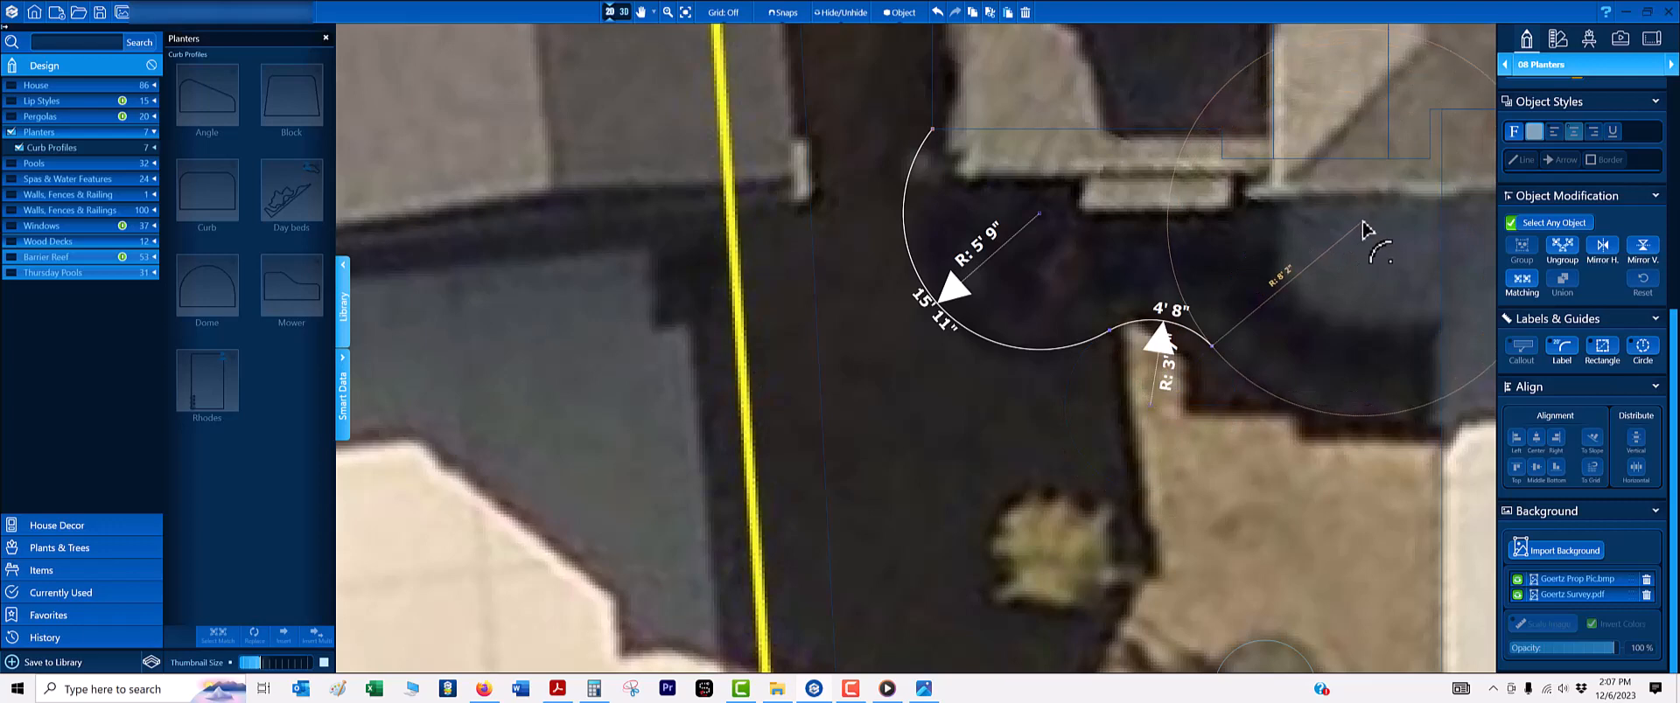
pyautogui.click(1350, 229)
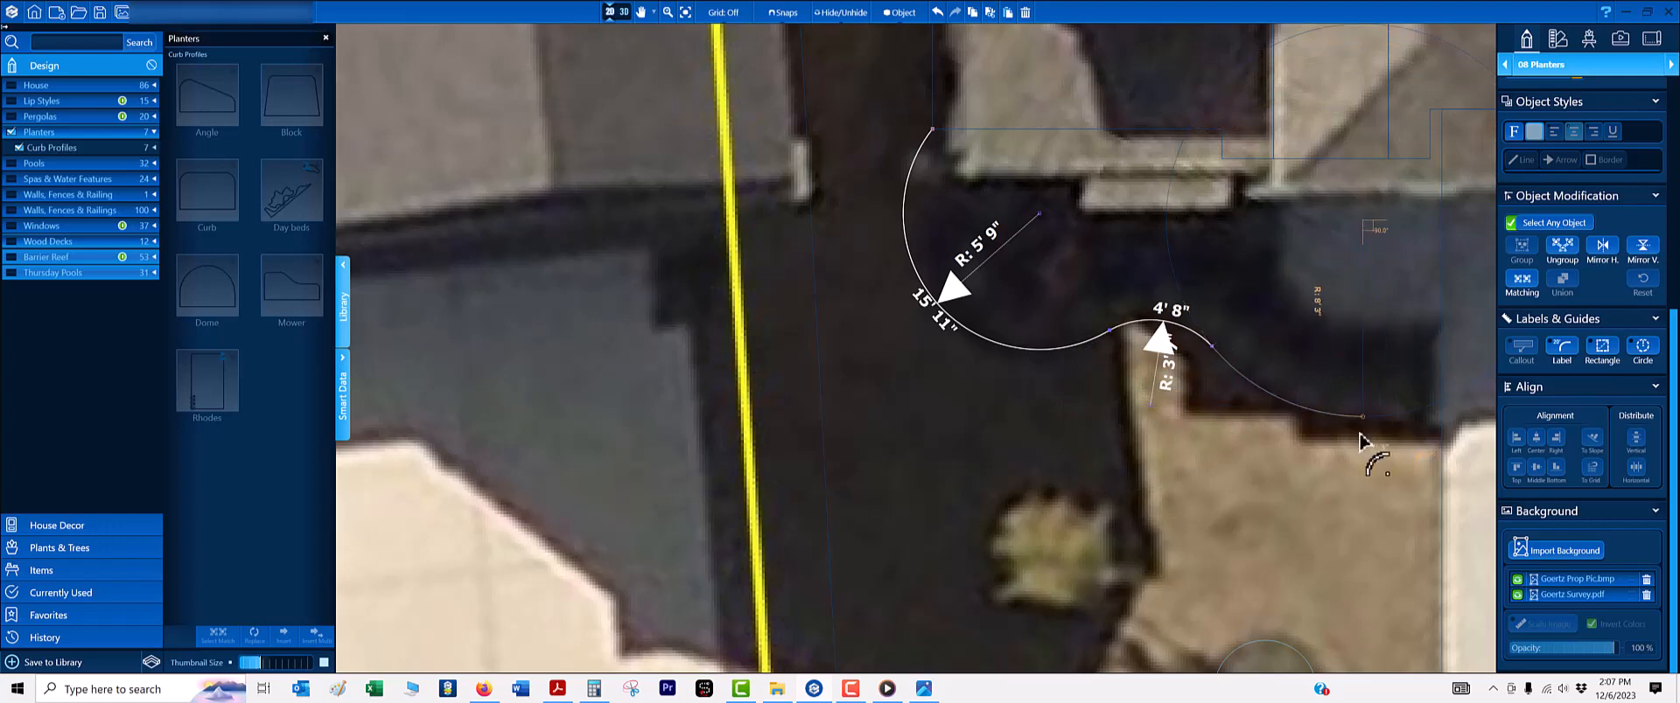
pyautogui.click(1361, 431)
pyautogui.scroll(5, 969, 349)
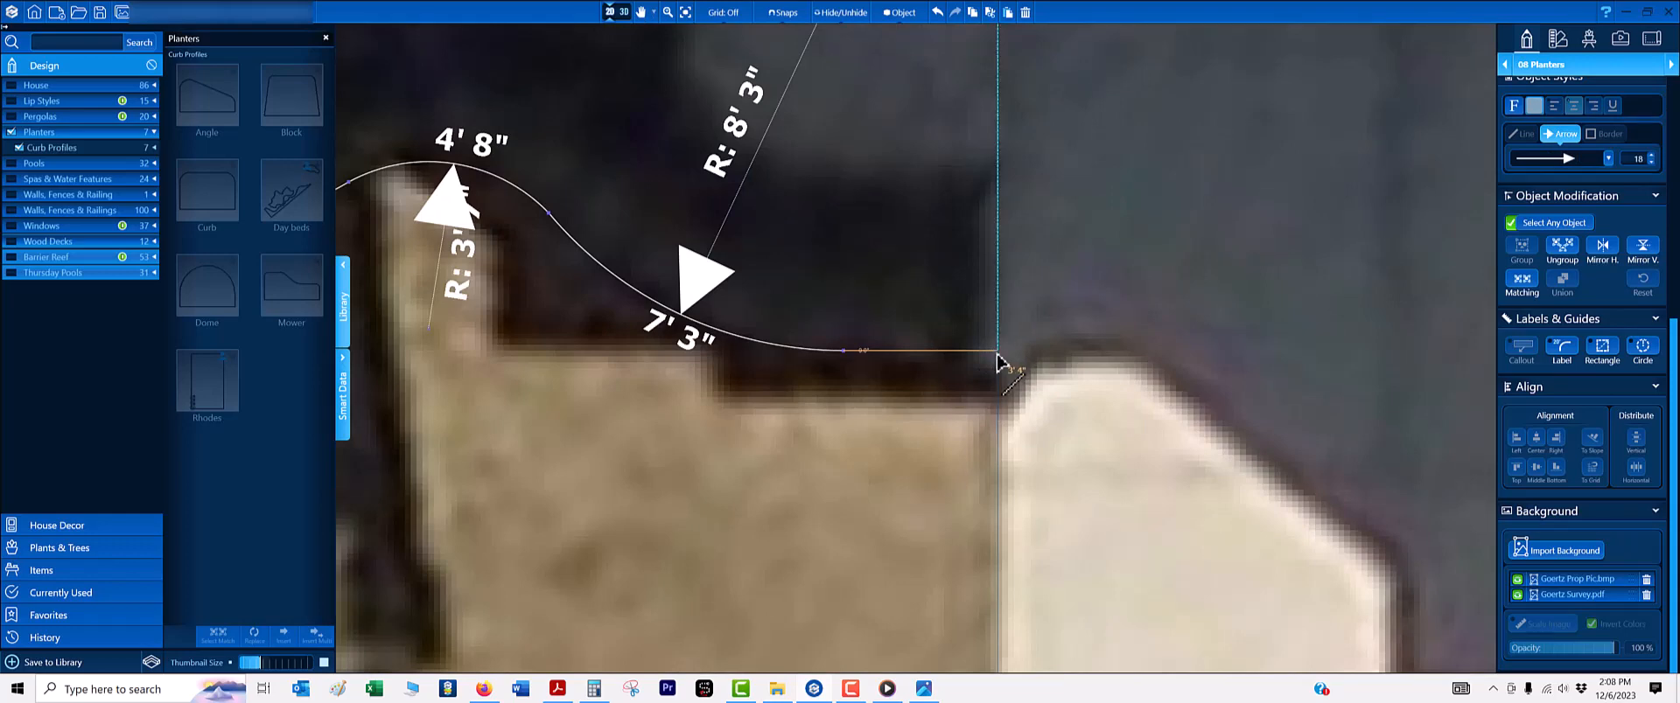
pyautogui.doubleClick(997, 351)
# - Switch to the Hardscapes & Decks stage and set the grid to 1 inch
pyautogui.scroll(-3, 953, 336)
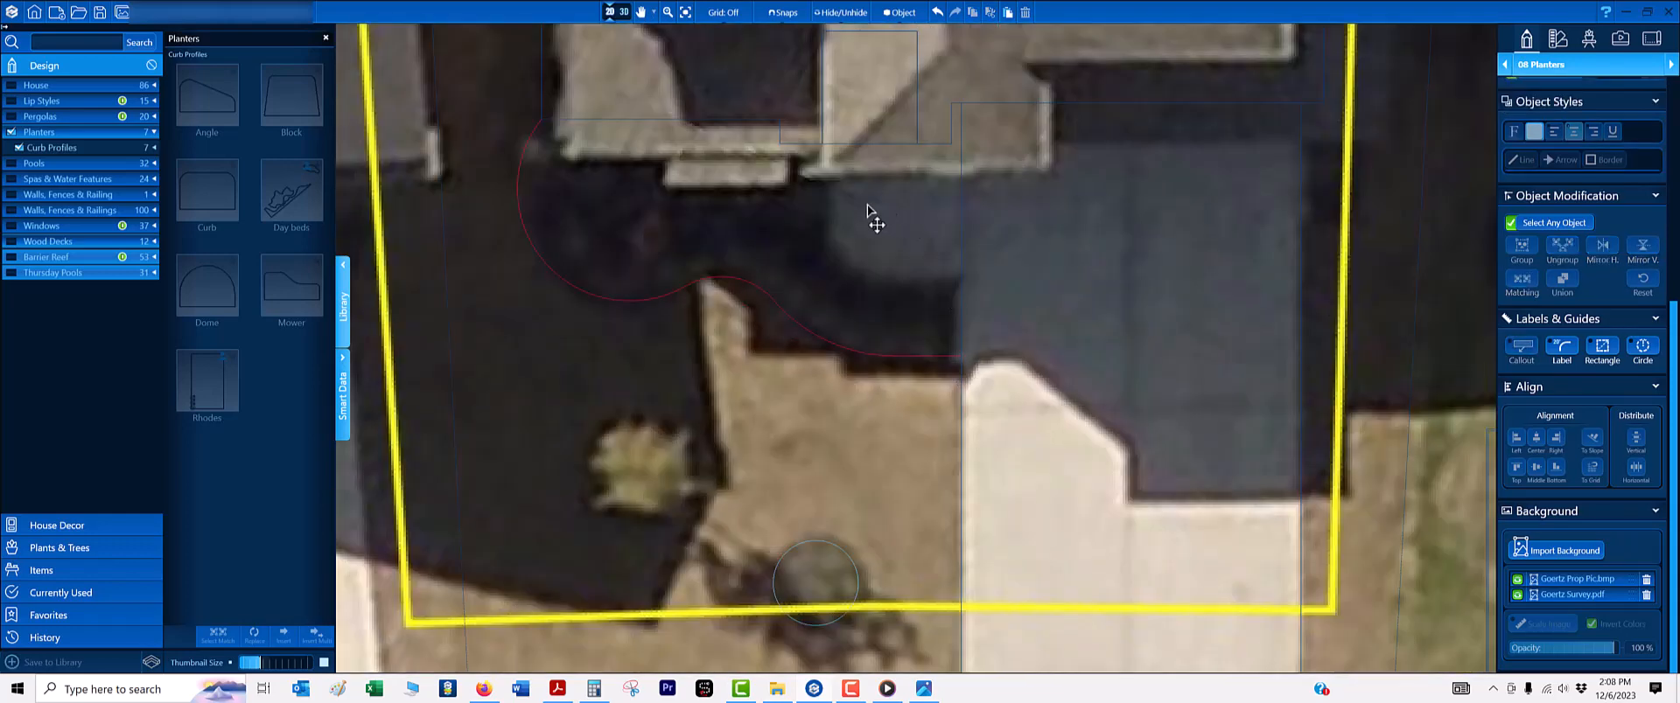
pyautogui.click(1575, 64)
pyautogui.click(1593, 182)
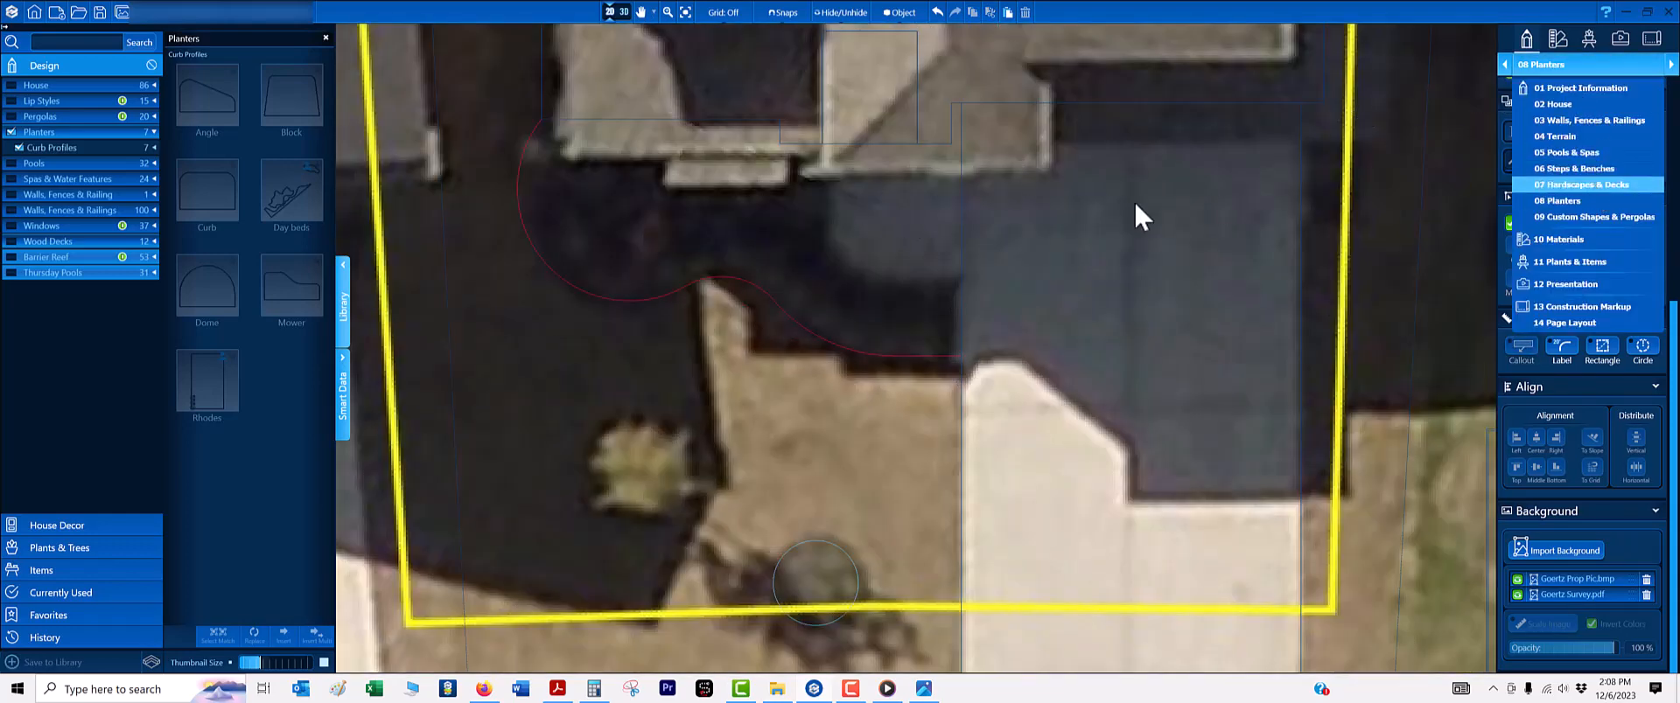
pyautogui.scroll(3, 906, 203)
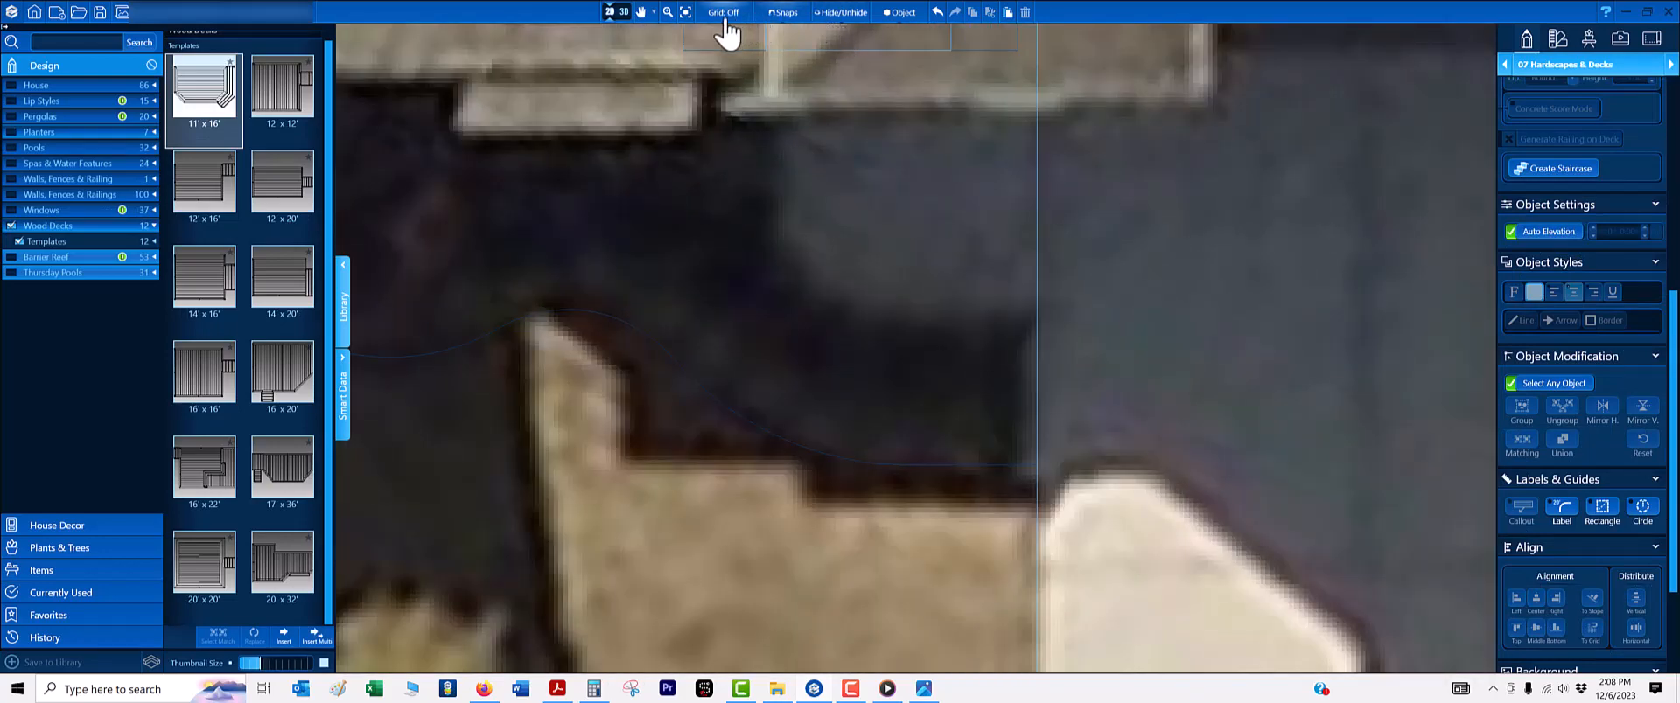
pyautogui.click(723, 13)
pyautogui.click(711, 57)
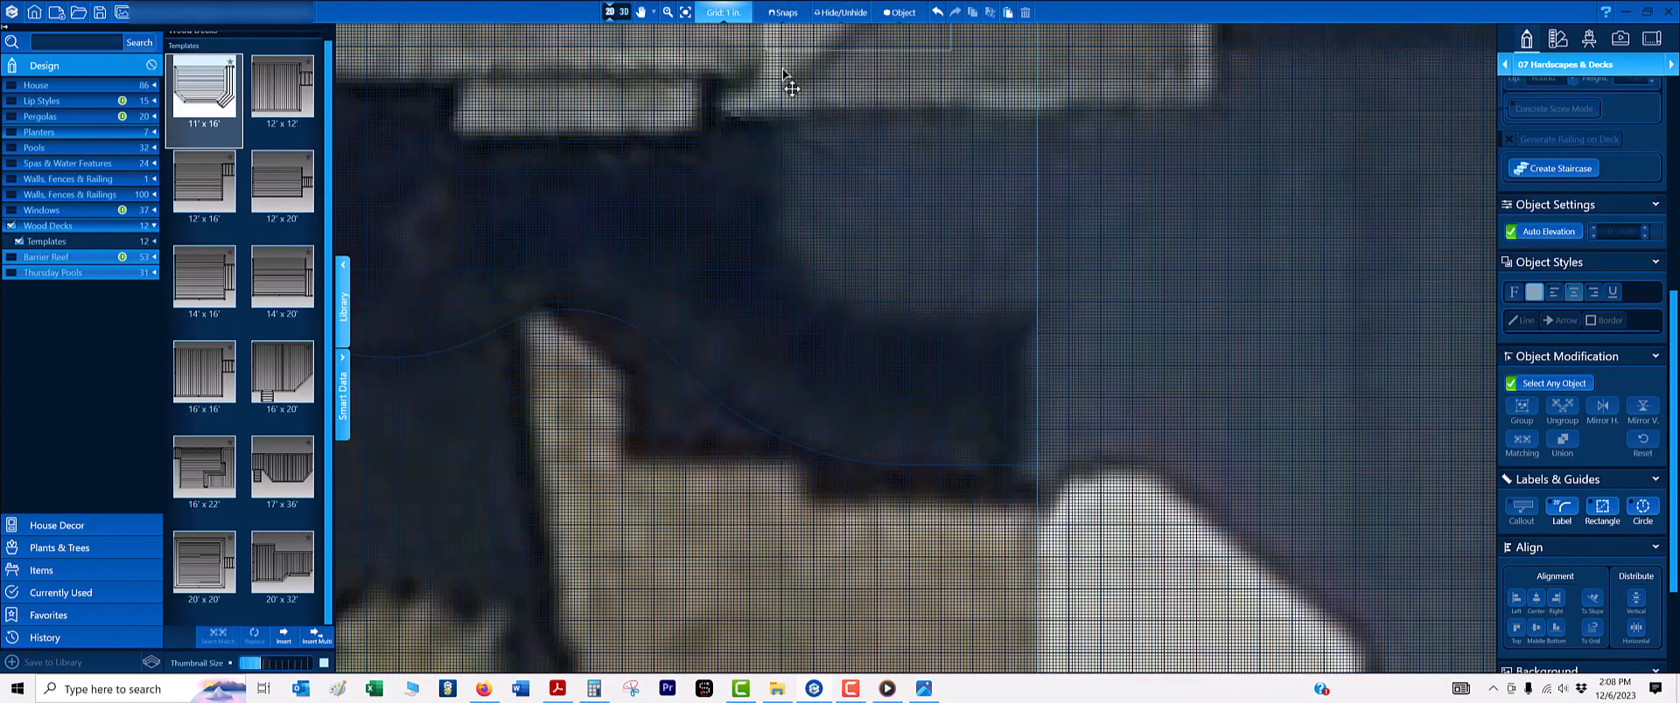
# - Draw the front walkway's edge from the house entry wall, 6' 8" toward the street and 6' 8" across to the driveway edge
pyautogui.moveTo(937, 112); pyautogui.dragTo(906, 296, button='middle')
pyautogui.press('b')
pyautogui.scroll(2, 787, 254)
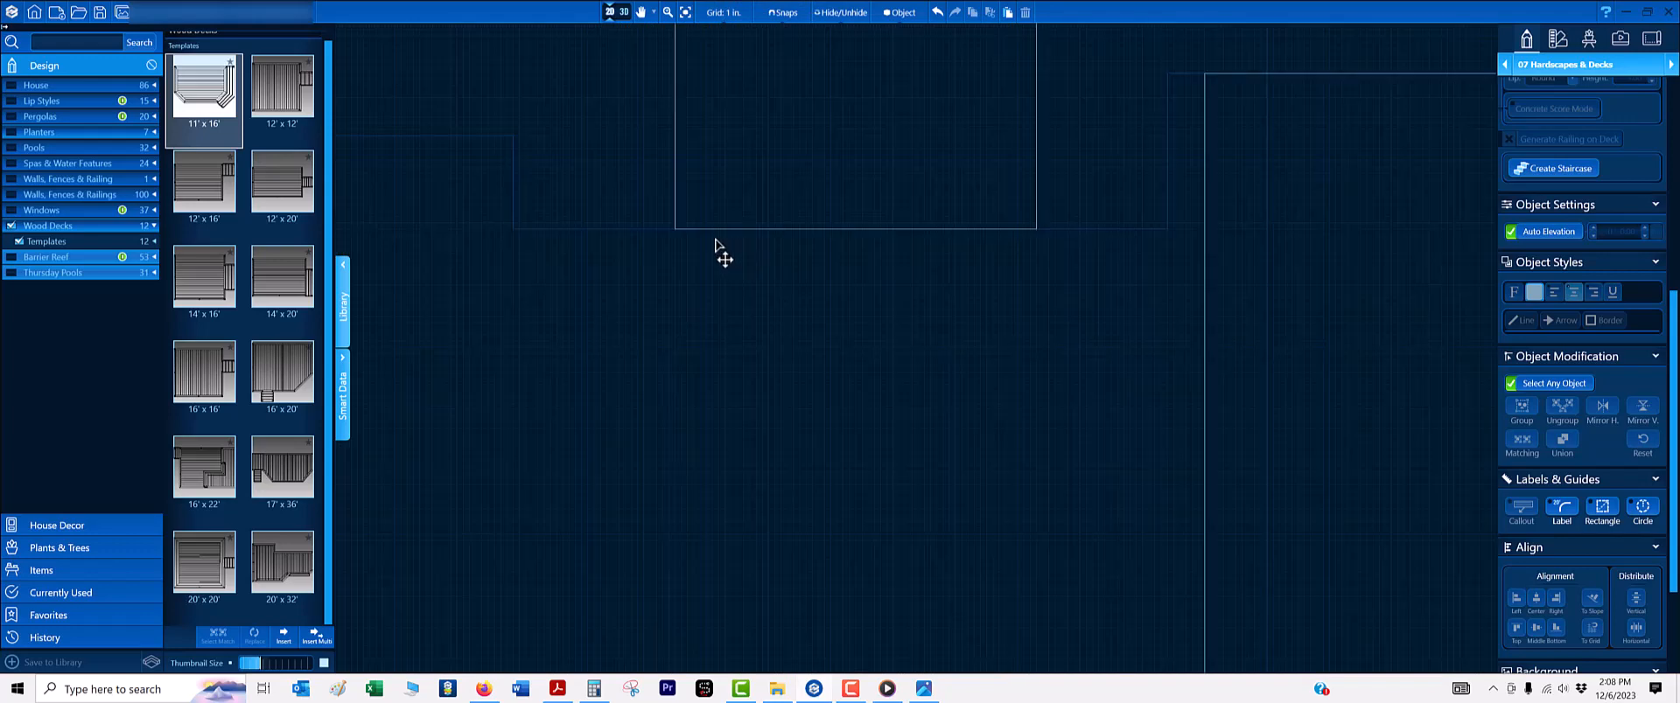
pyautogui.click(743, 233)
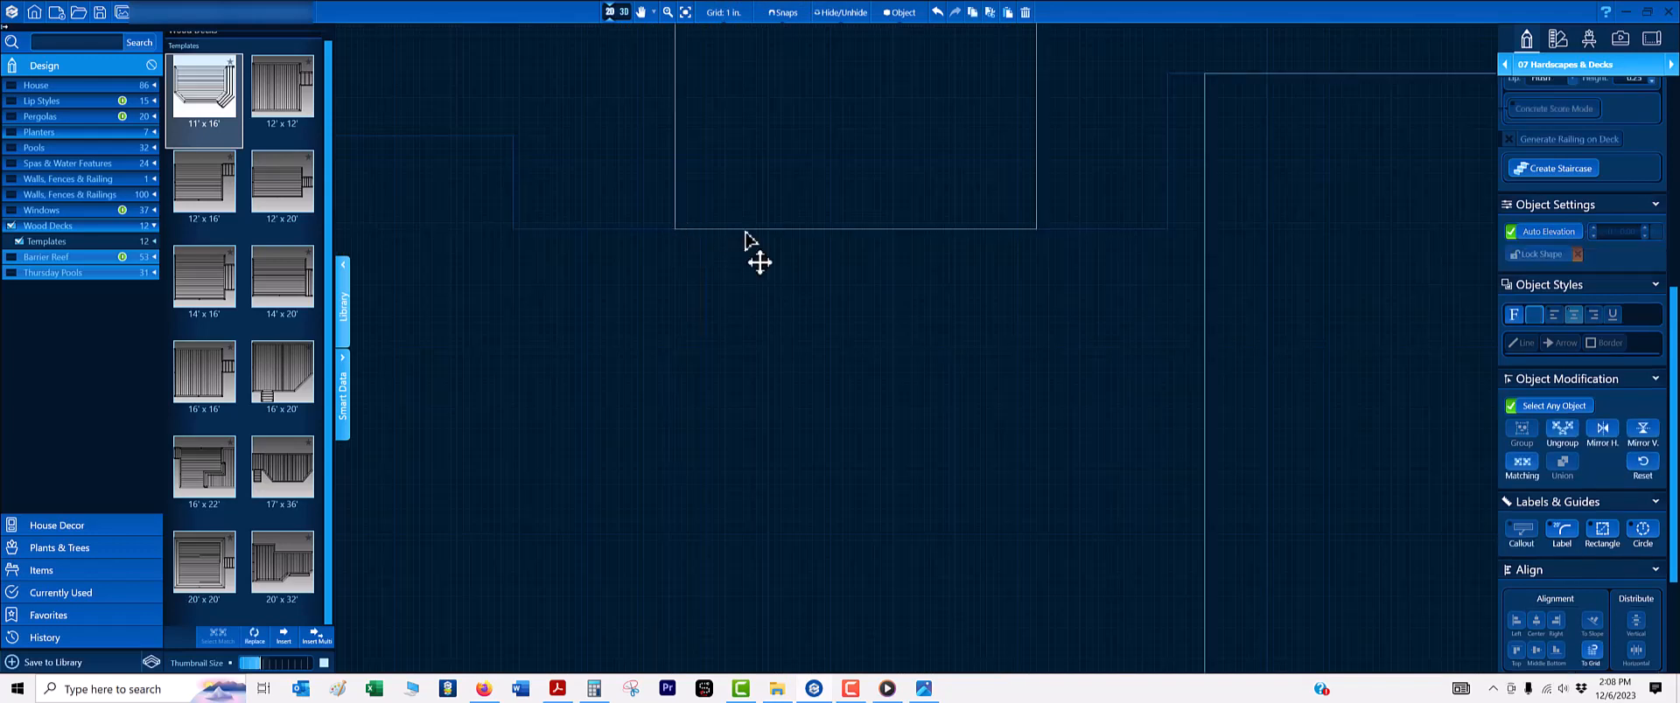
pyautogui.scroll(2, 739, 246)
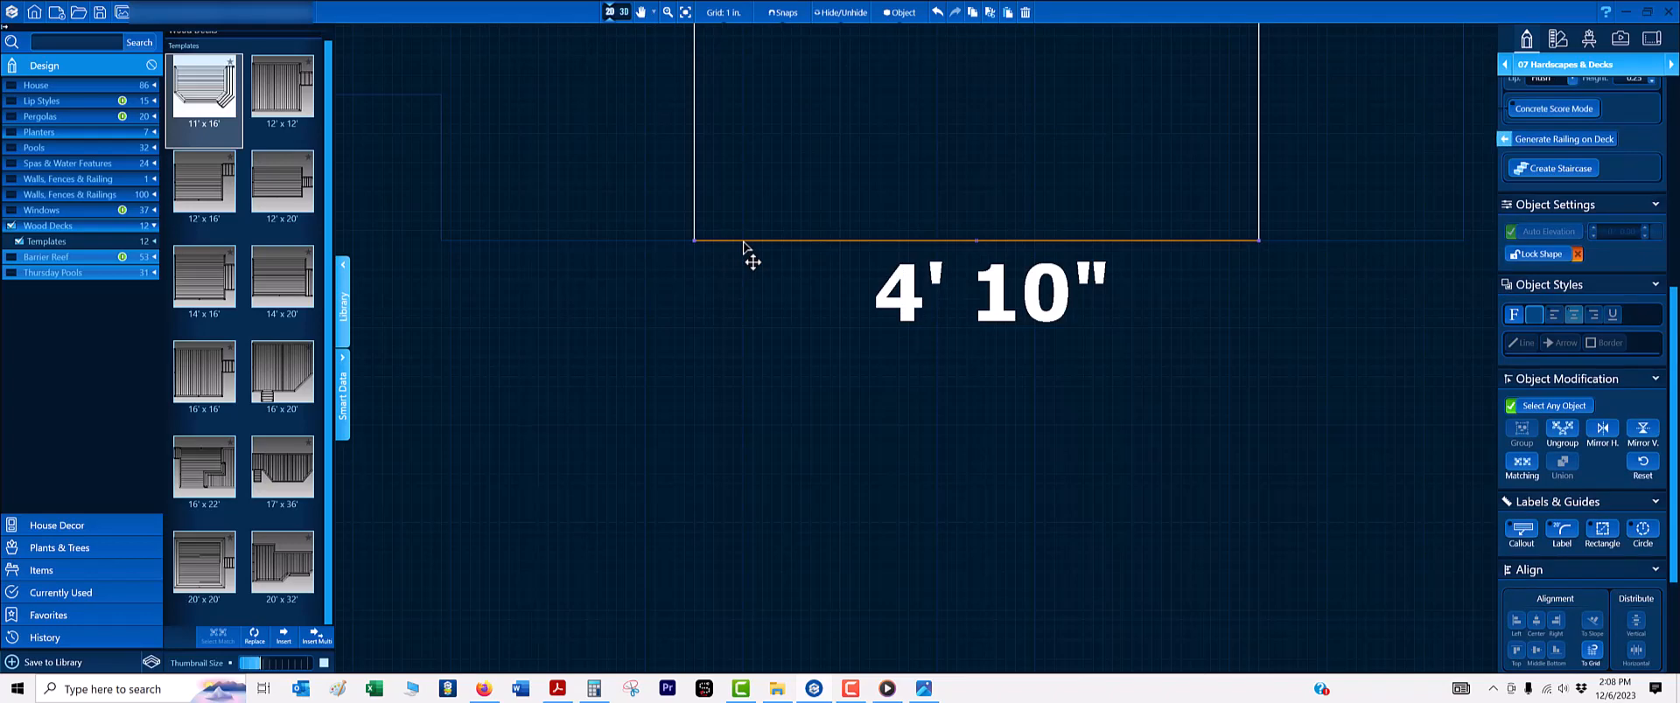
pyautogui.scroll(3, 721, 280)
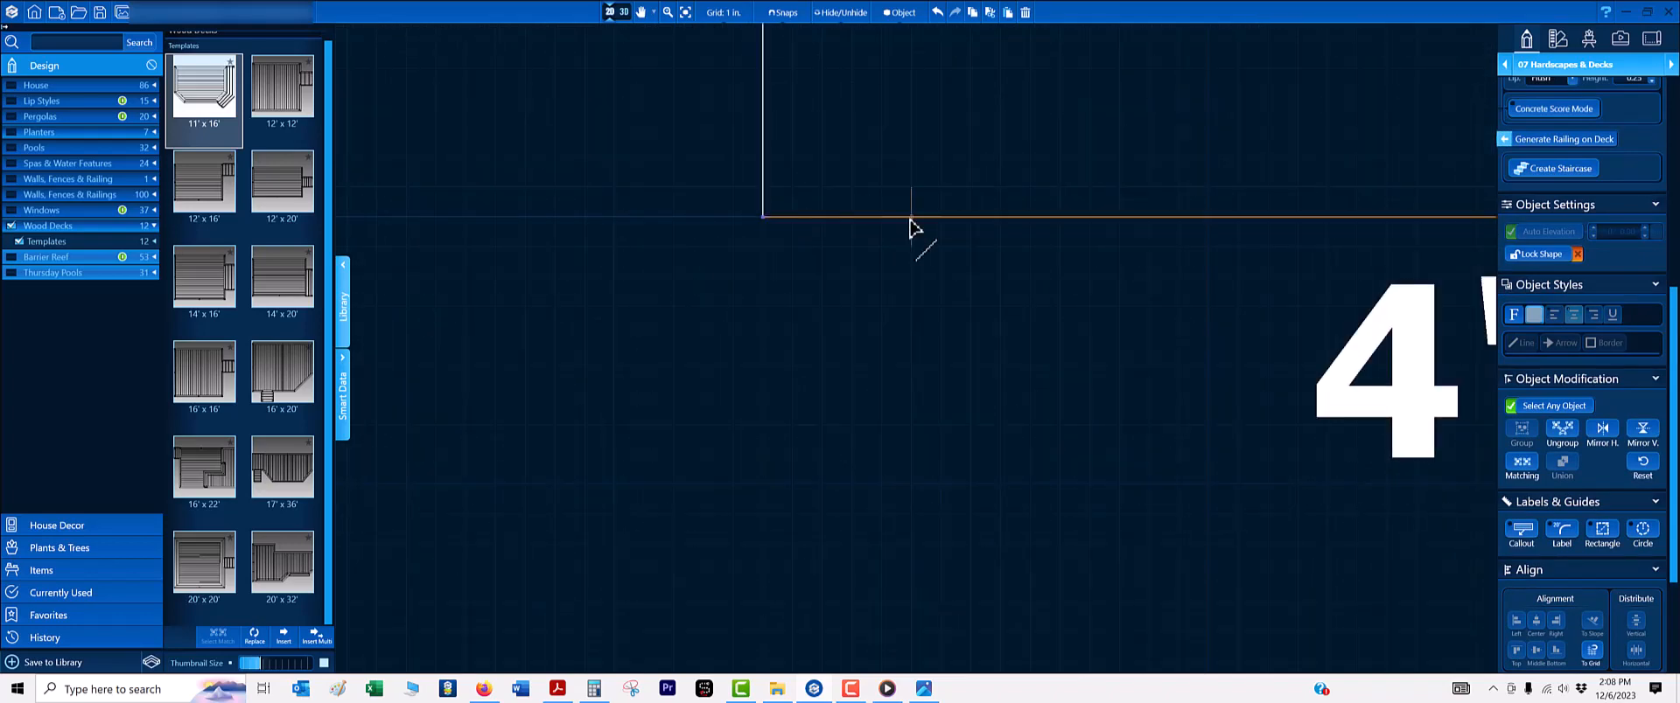
pyautogui.click(911, 218)
pyautogui.scroll(-5, 915, 372)
pyautogui.moveTo(923, 431); pyautogui.dragTo(907, 247, button='middle')
pyautogui.scroll(-1, 903, 274)
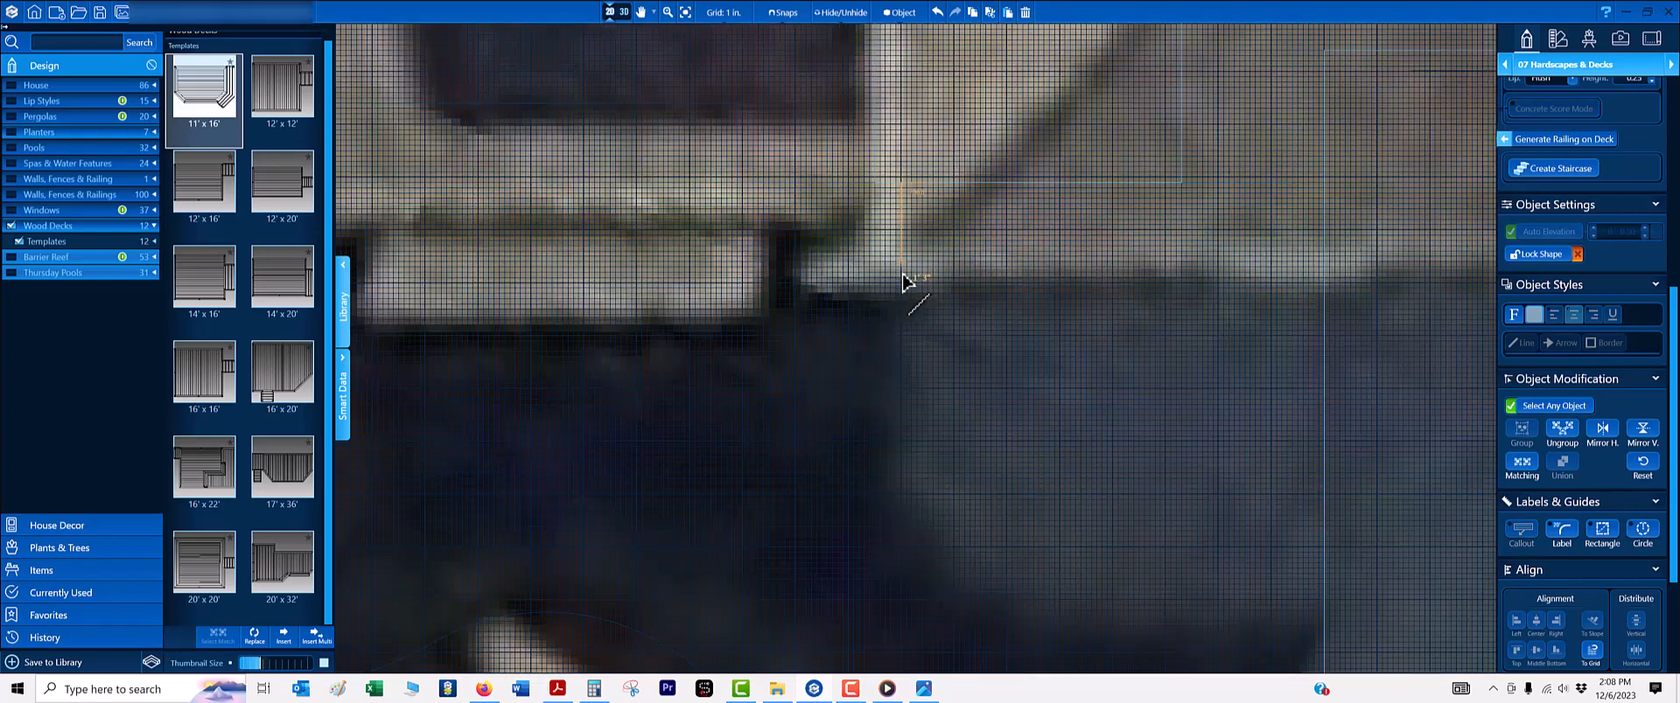
pyautogui.scroll(-1, 904, 280)
pyautogui.scroll(1, 1029, 559)
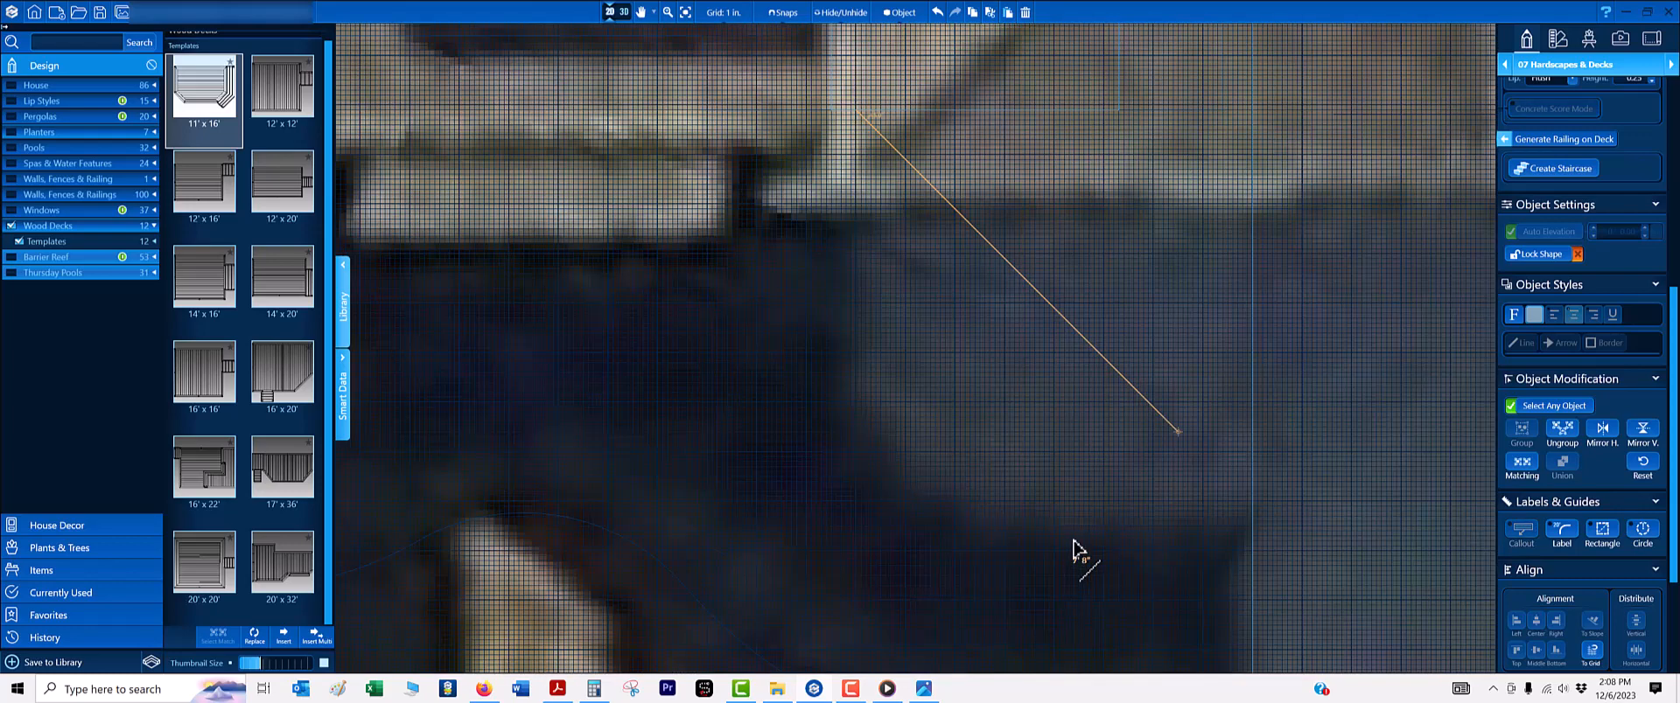
pyautogui.click(1004, 517)
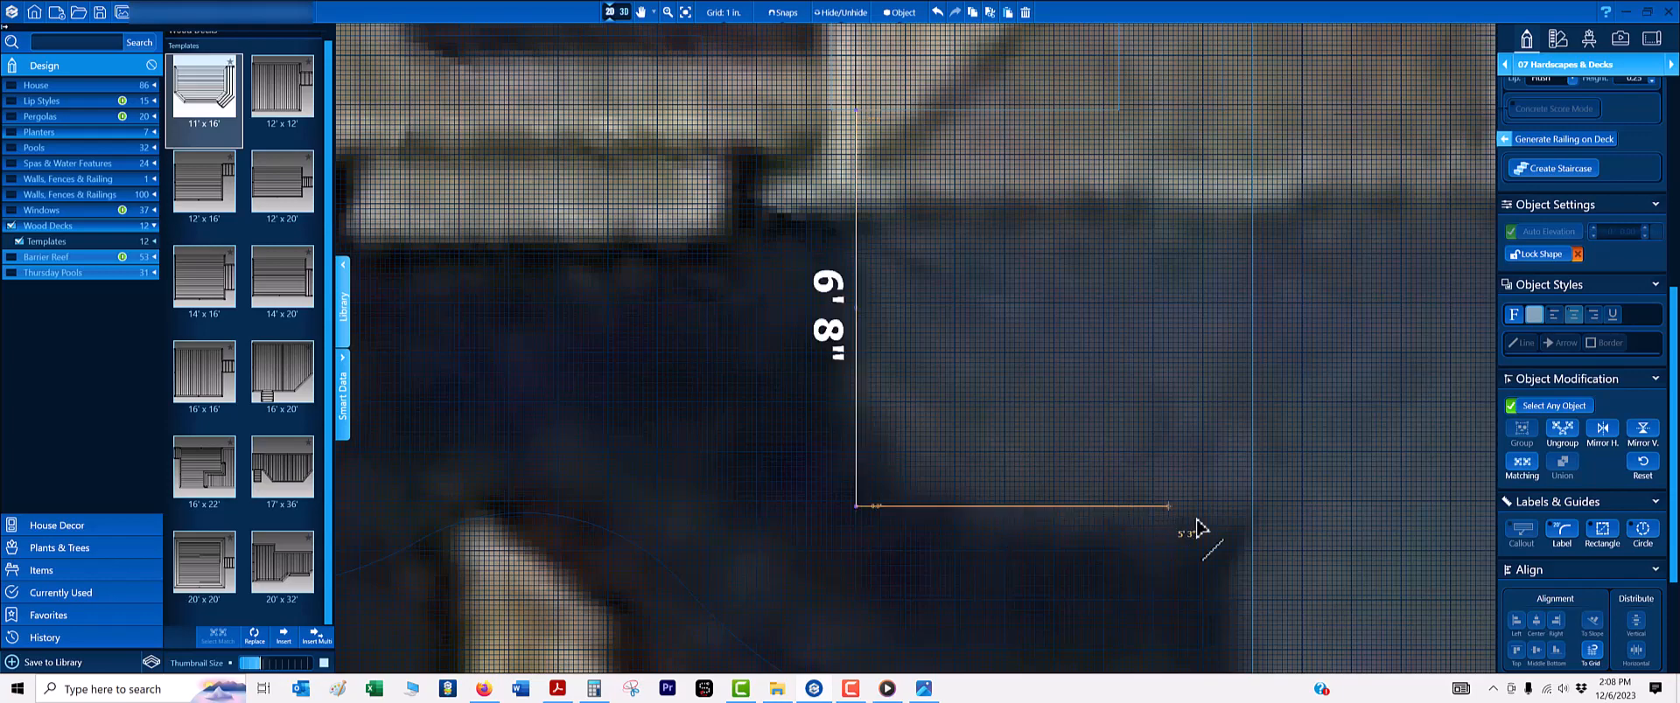
pyautogui.click(1253, 512)
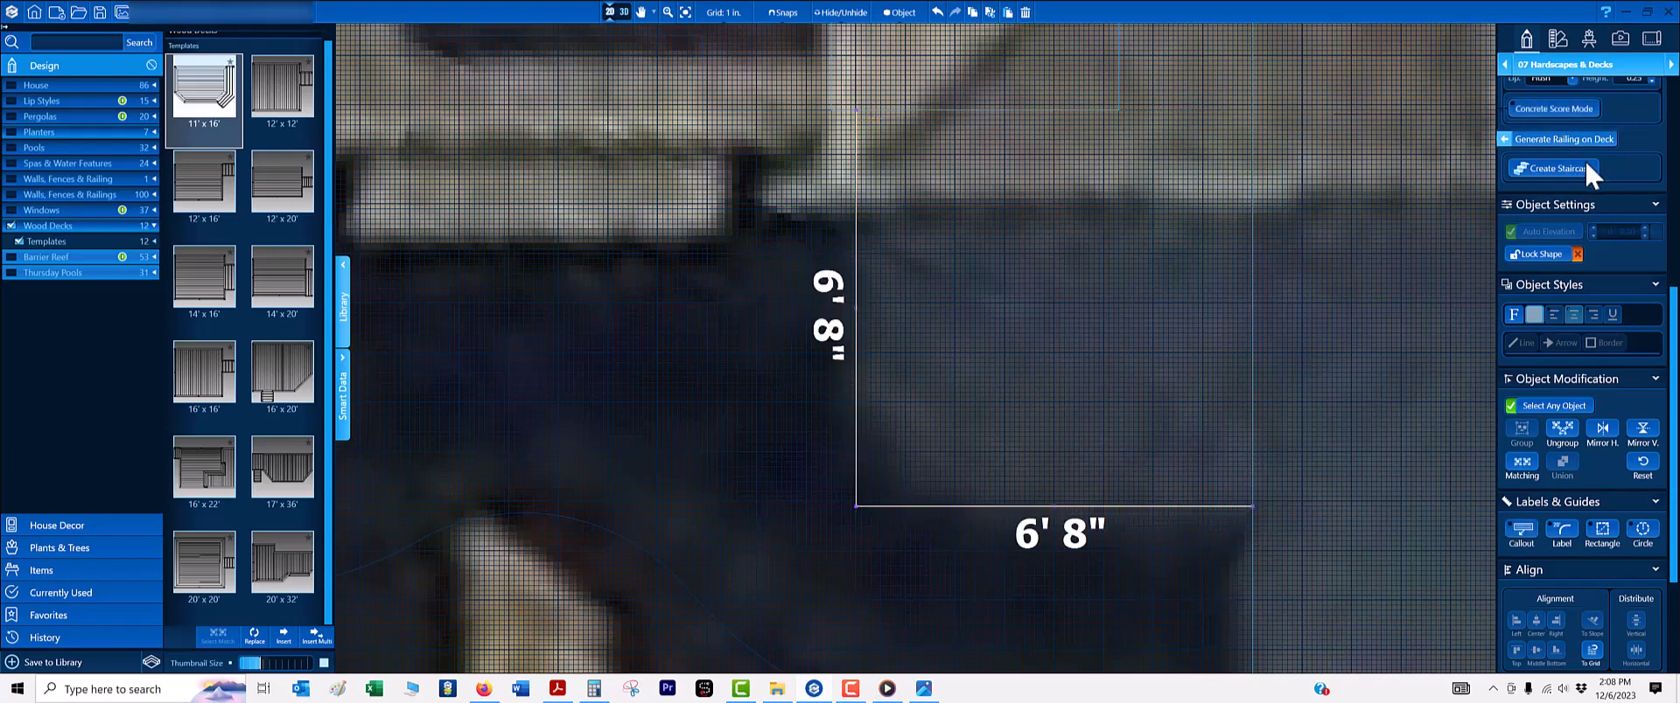
# - Smooth the walkway line's outer corner to a 3' radius and finish the line
pyautogui.scroll(4, 1603, 163)
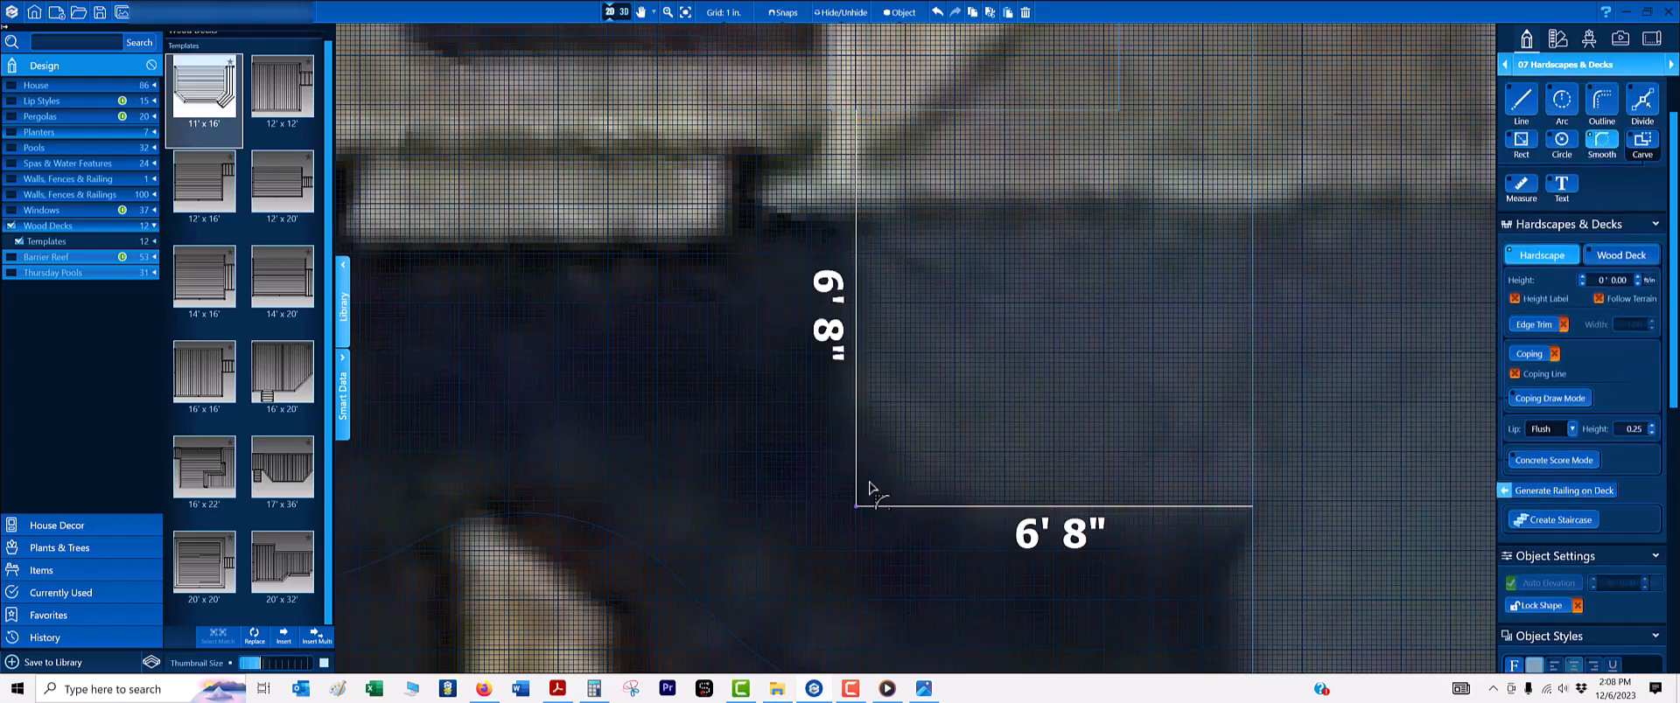
pyautogui.moveTo(856, 508); pyautogui.dragTo(999, 333)
pyautogui.scroll(-1, 1011, 339)
pyautogui.rightClick(1015, 341)
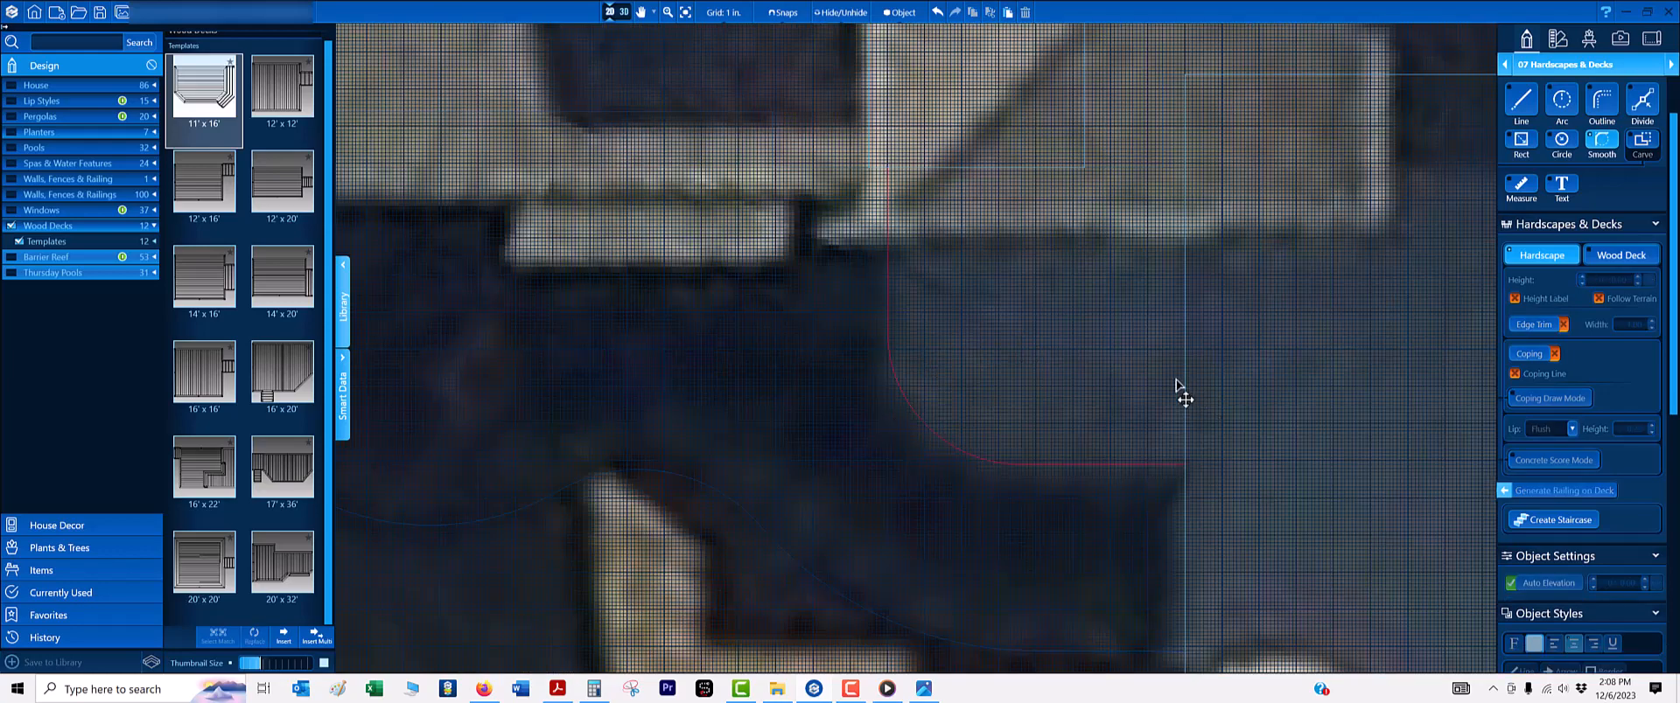
# - Close the walkway into a hardscape shape by outlining along the driveway and house edges back to its start
pyautogui.click(1184, 466)
pyautogui.press('o')
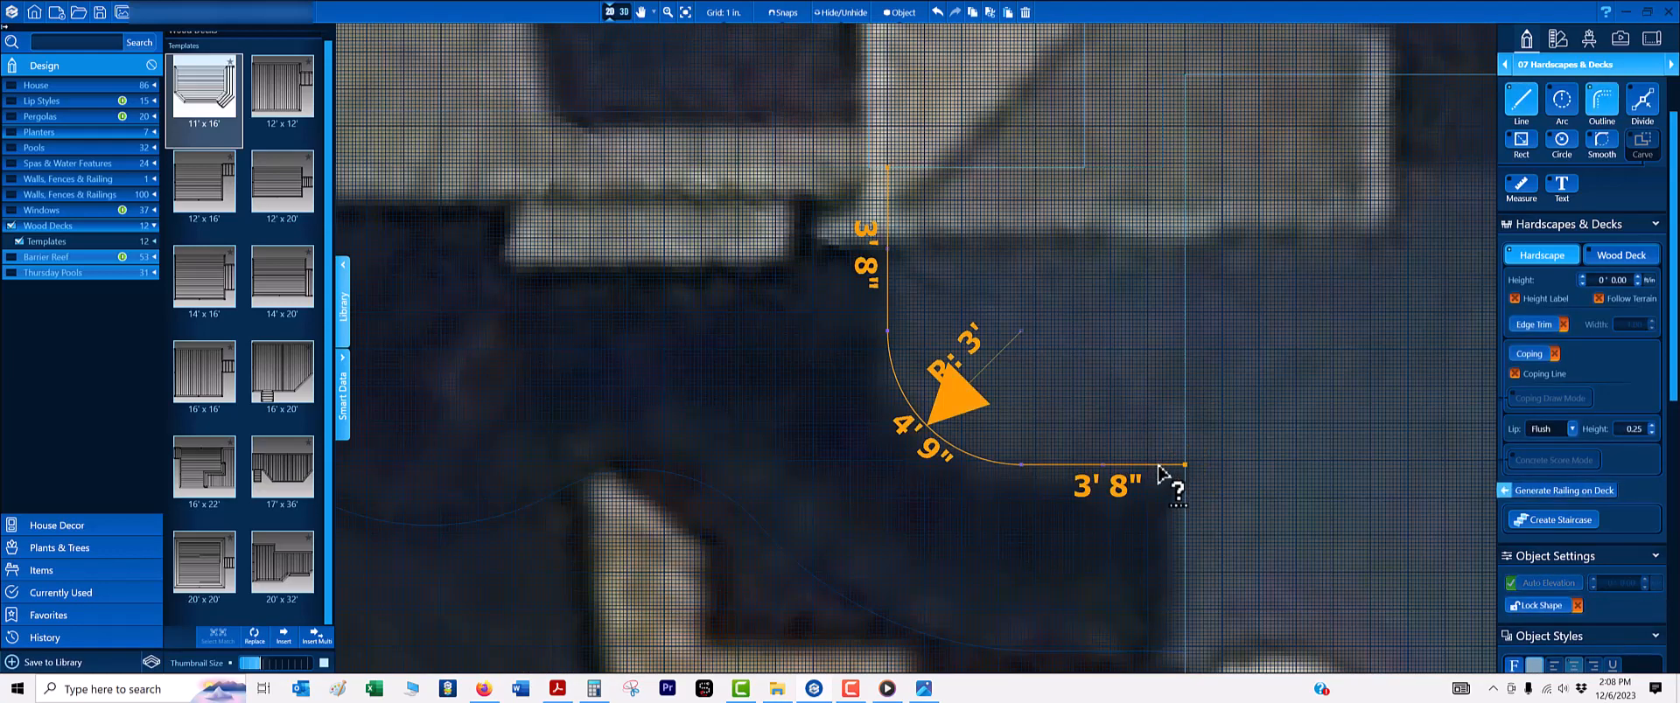
pyautogui.click(1164, 465)
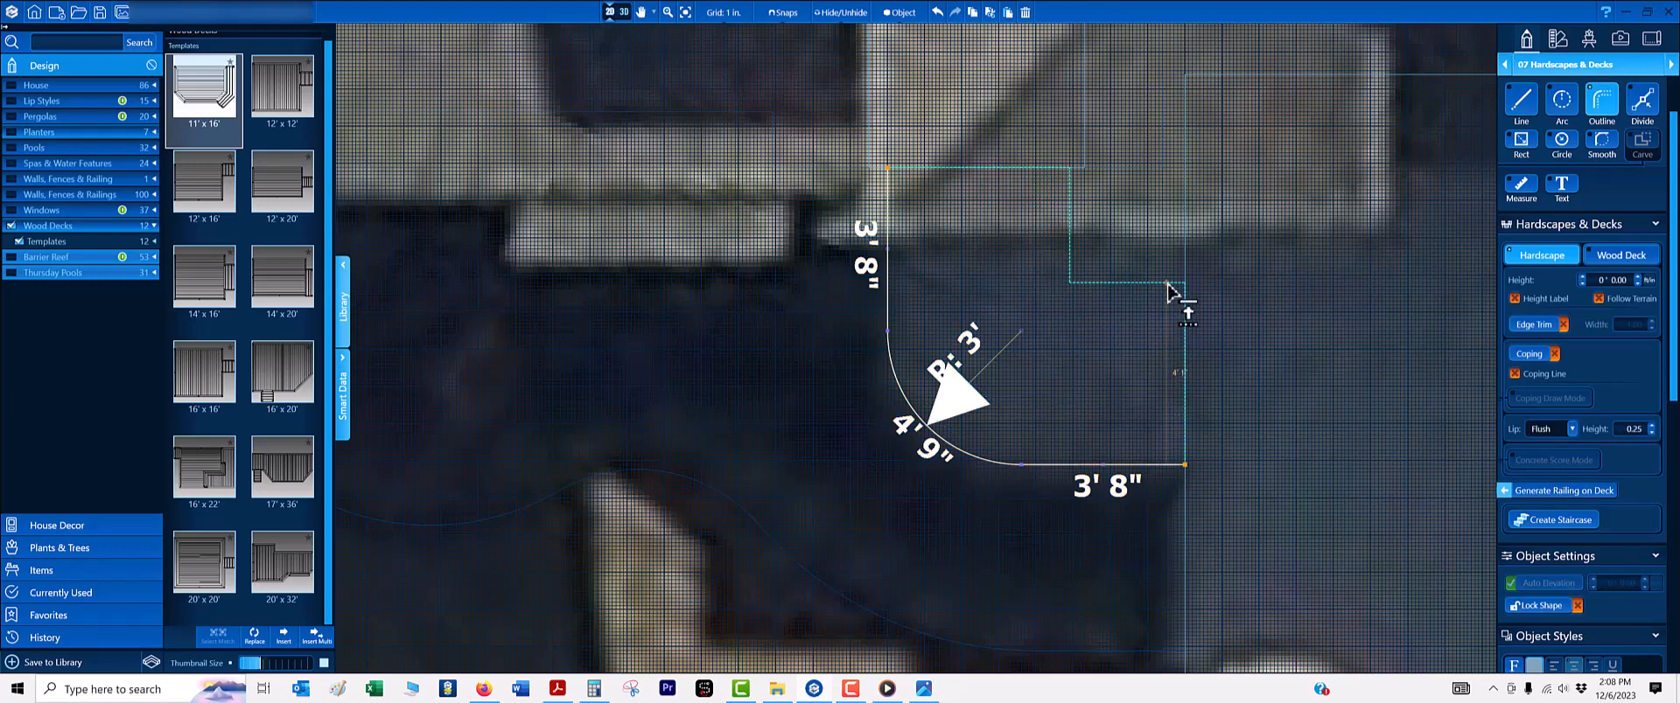
pyautogui.click(1168, 293)
# - Switch to the Planters stage and adjust the front planter line's straight end segment so it meets the driveway edge
pyautogui.scroll(-10, 1099, 345)
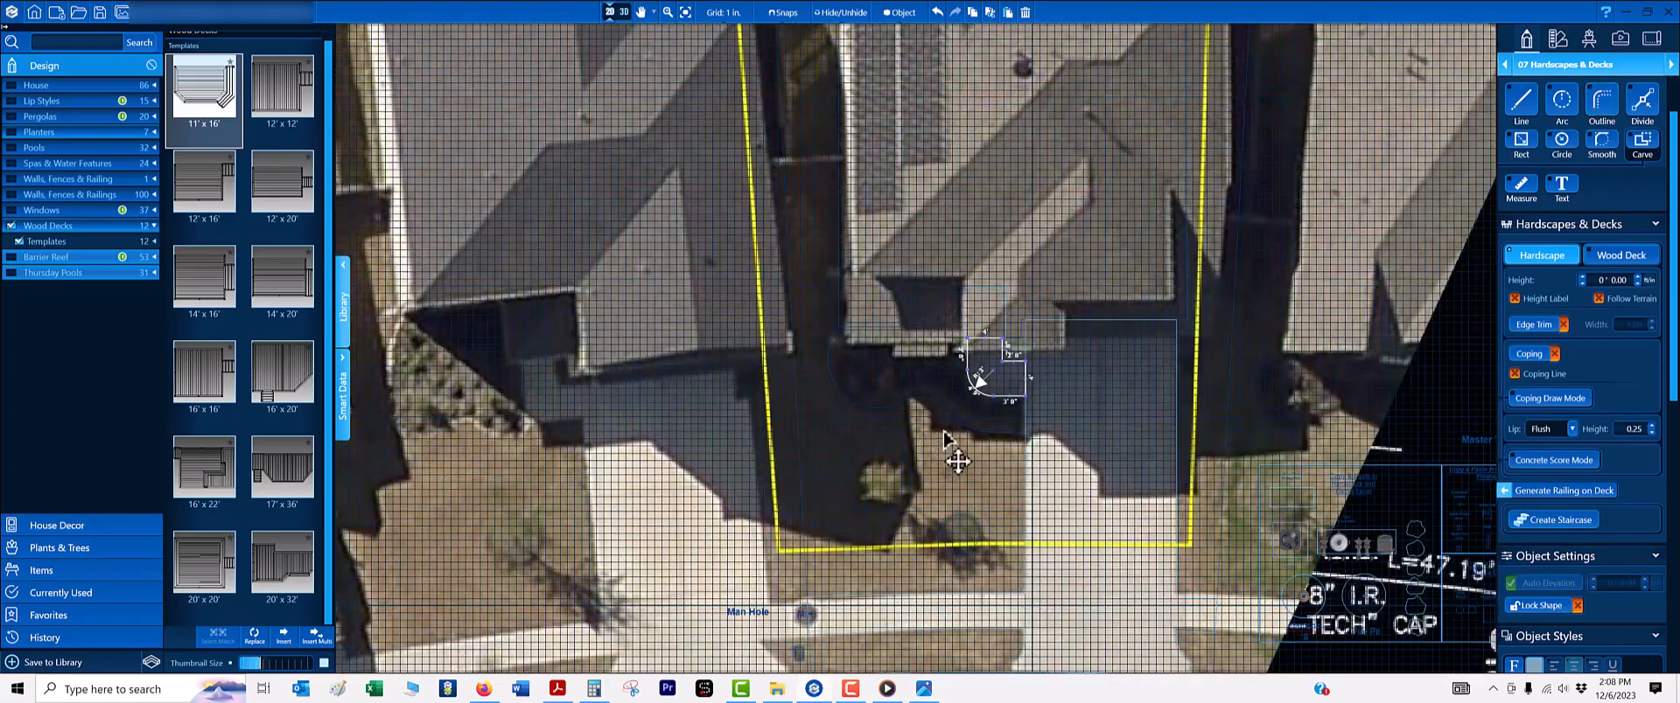
pyautogui.scroll(5, 972, 376)
pyautogui.click(1566, 65)
pyautogui.click(1592, 198)
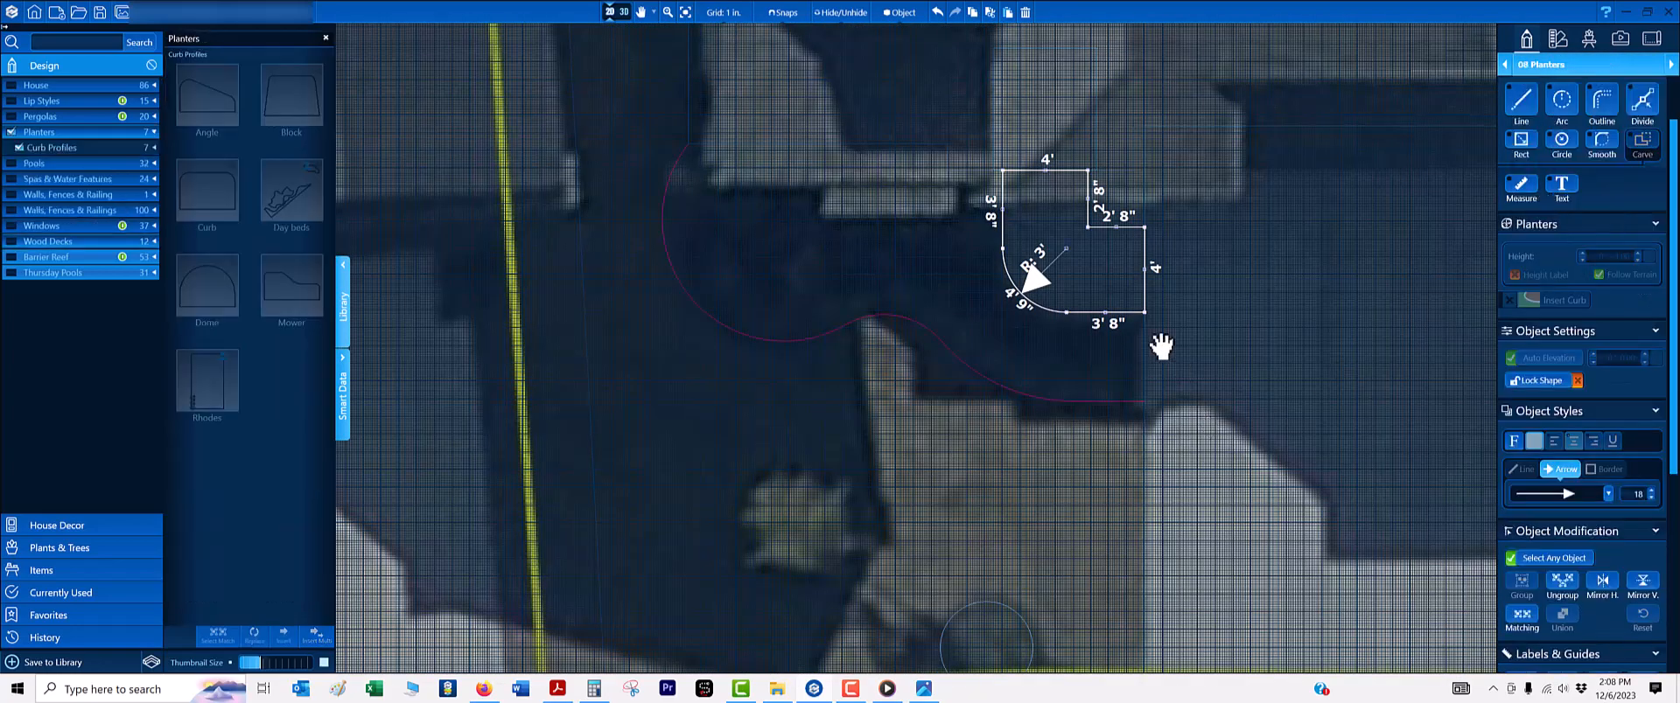
pyautogui.scroll(5, 1128, 355)
pyautogui.scroll(5, 1054, 336)
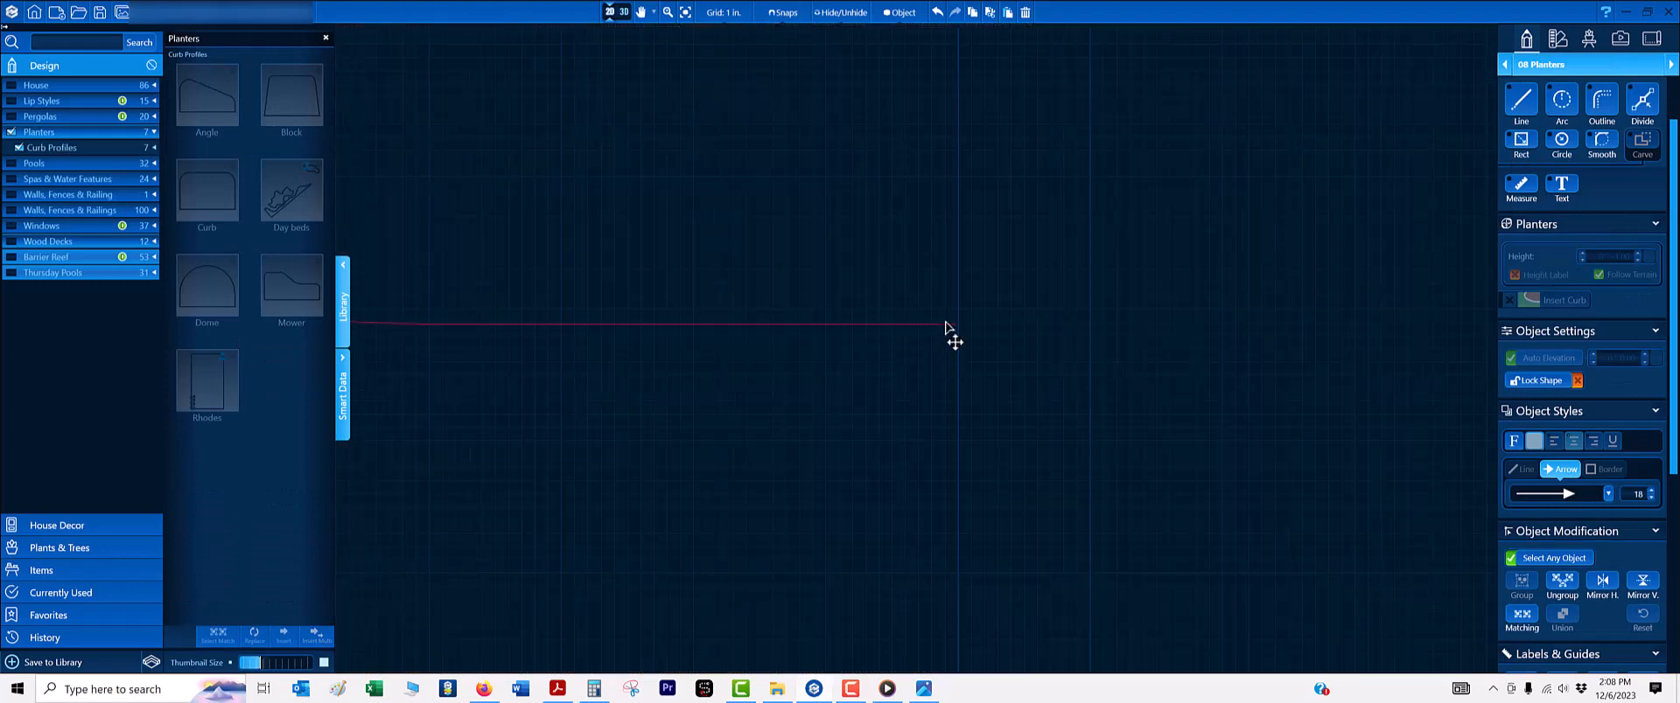
pyautogui.click(951, 325)
pyautogui.moveTo(955, 325); pyautogui.dragTo(961, 324)
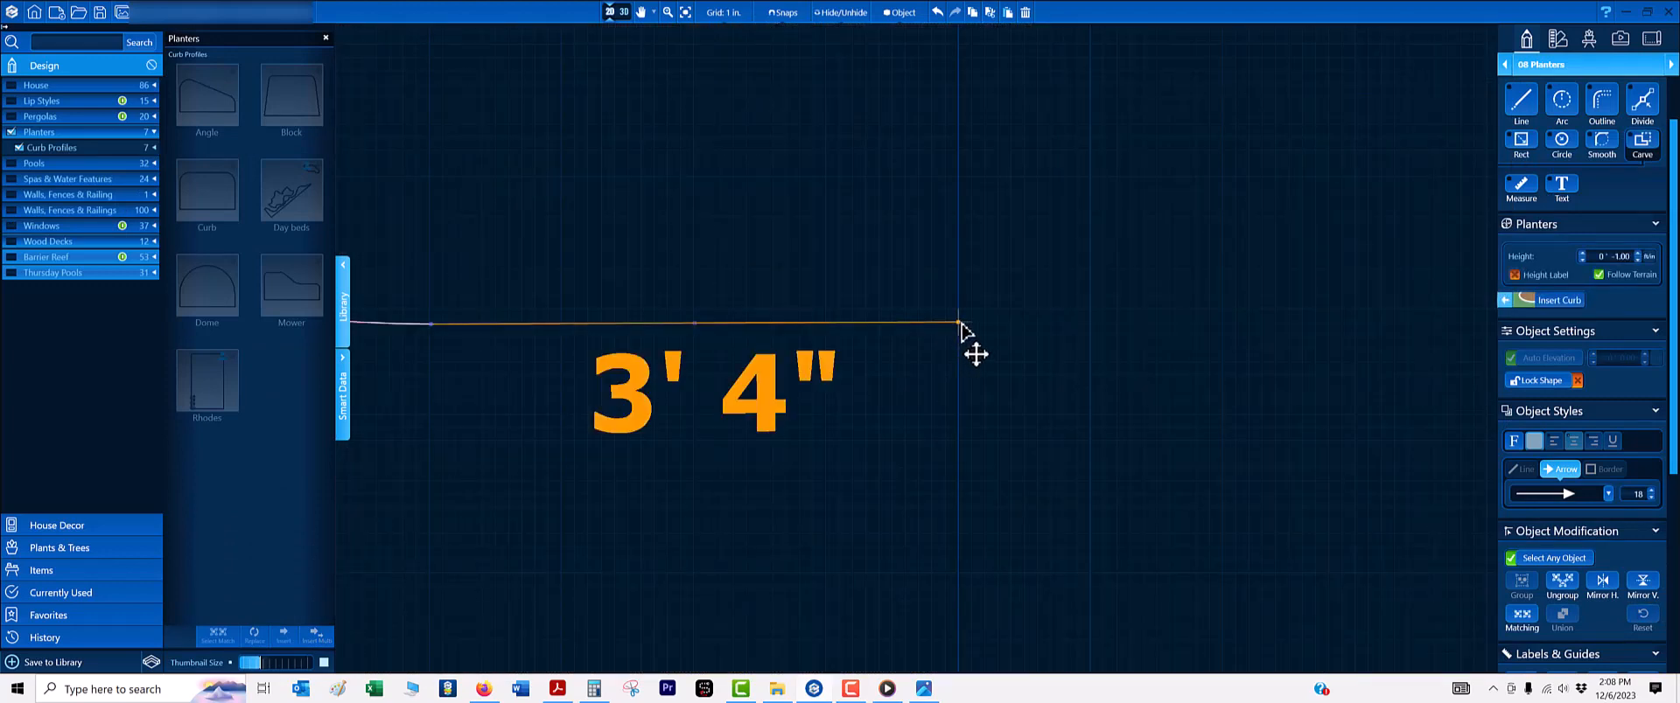
pyautogui.scroll(3, 472, 324)
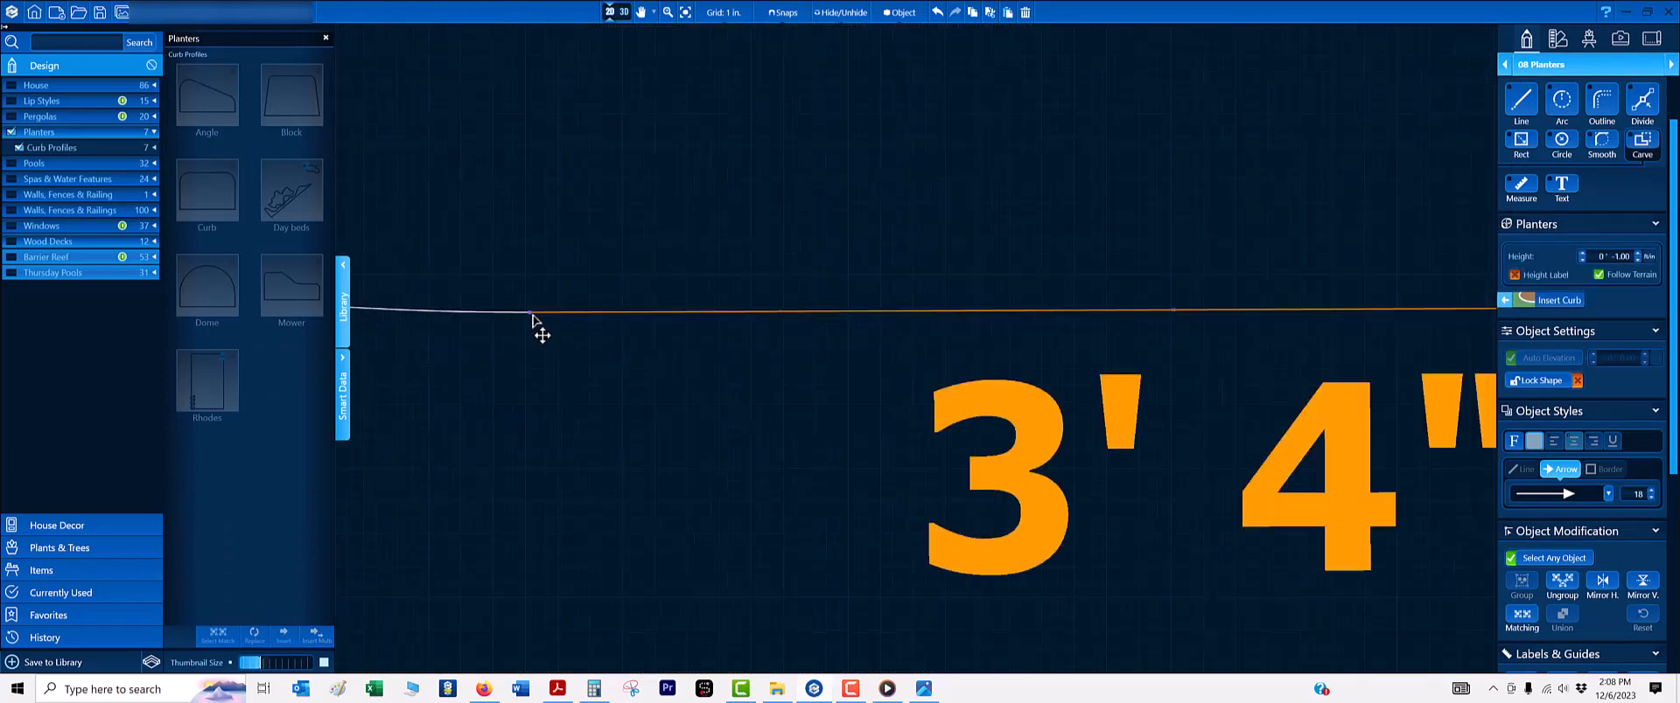
pyautogui.moveTo(532, 315); pyautogui.dragTo(526, 313)
pyautogui.click(572, 339)
# - Outline the front planter 4' 2" along the driveway edge and around the walkway's rounded edge to the house wall
pyautogui.scroll(-3, 678, 337)
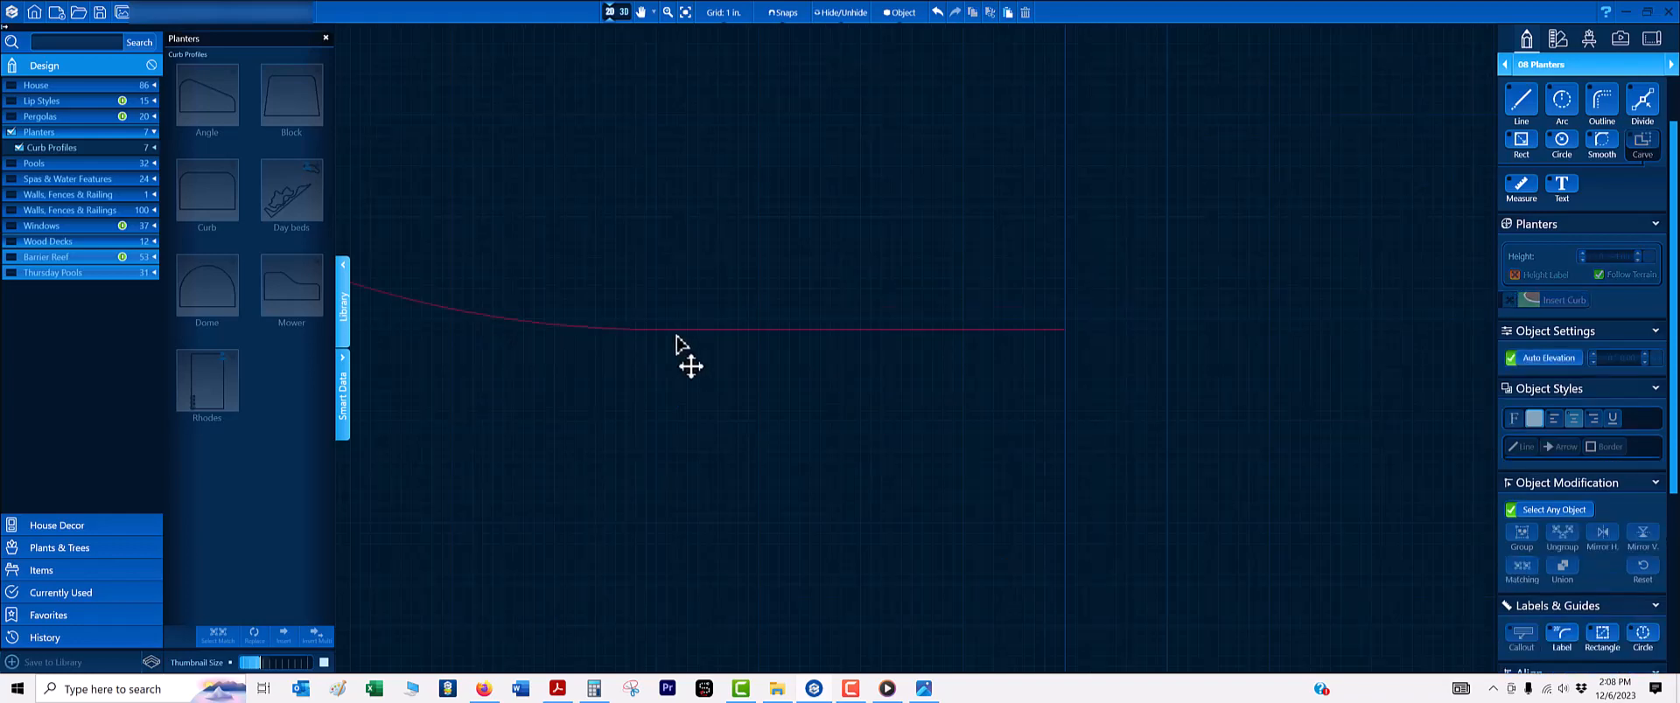
pyautogui.click(874, 337)
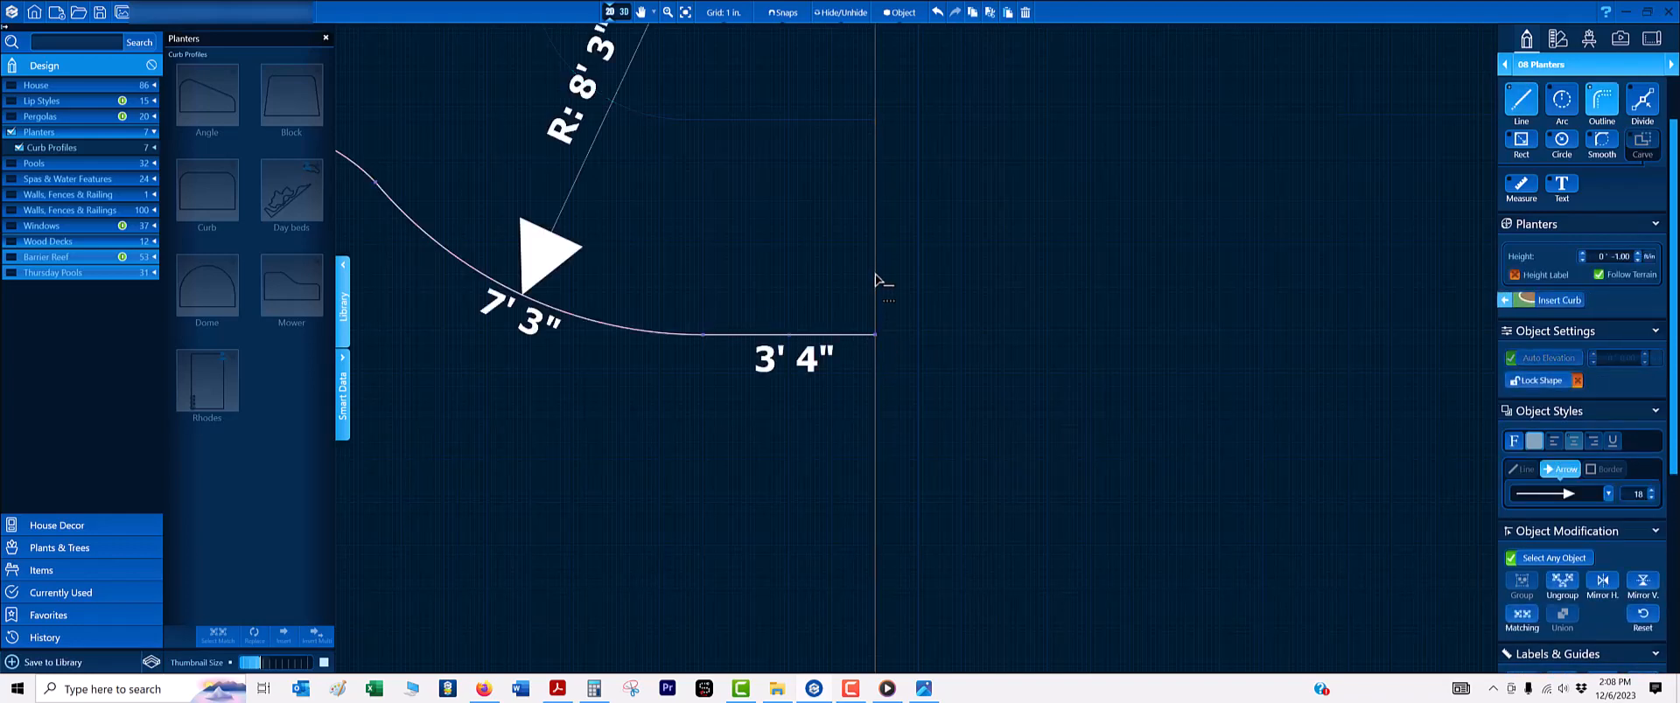
pyautogui.click(874, 122)
pyautogui.scroll(-2, 709, 142)
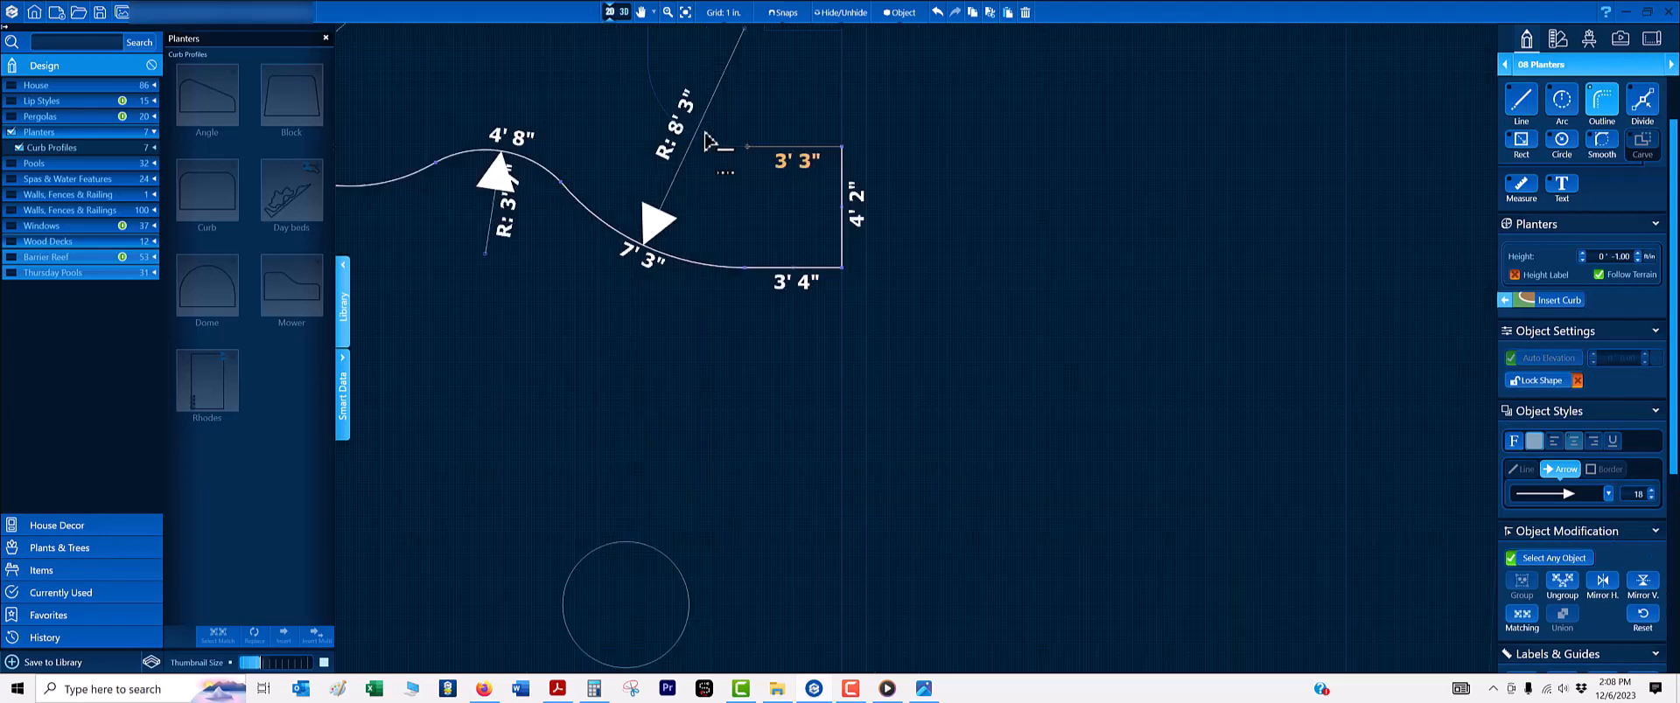
pyautogui.moveTo(716, 154); pyautogui.dragTo(1029, 533, button='middle')
pyautogui.click(960, 333)
# - Close the front planter with a 2' 7" line to the house corner and an outline along the house wall to its start
pyautogui.press('l')
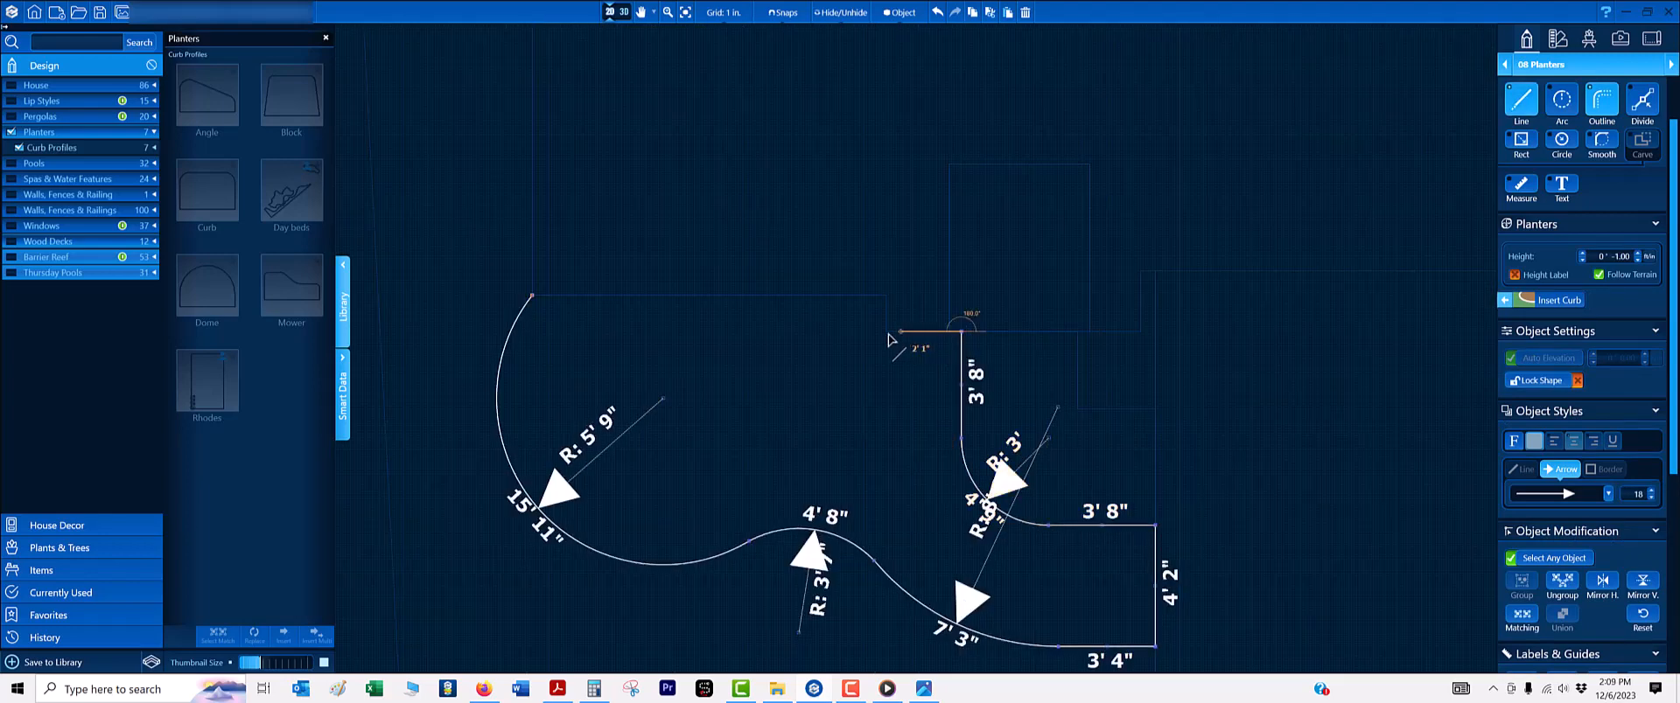
pyautogui.click(887, 331)
pyautogui.click(887, 296)
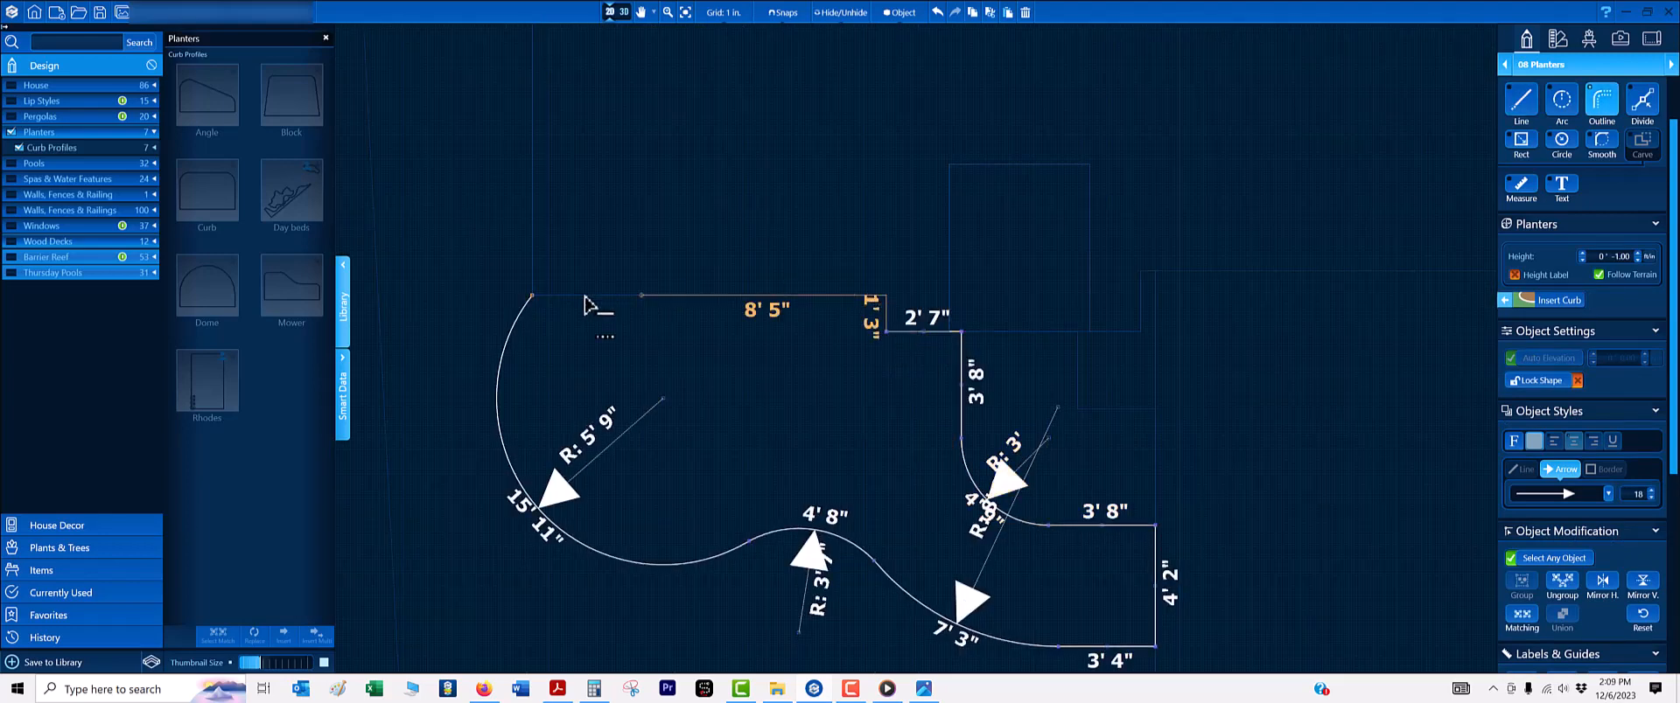
pyautogui.click(532, 298)
pyautogui.scroll(-4, 637, 243)
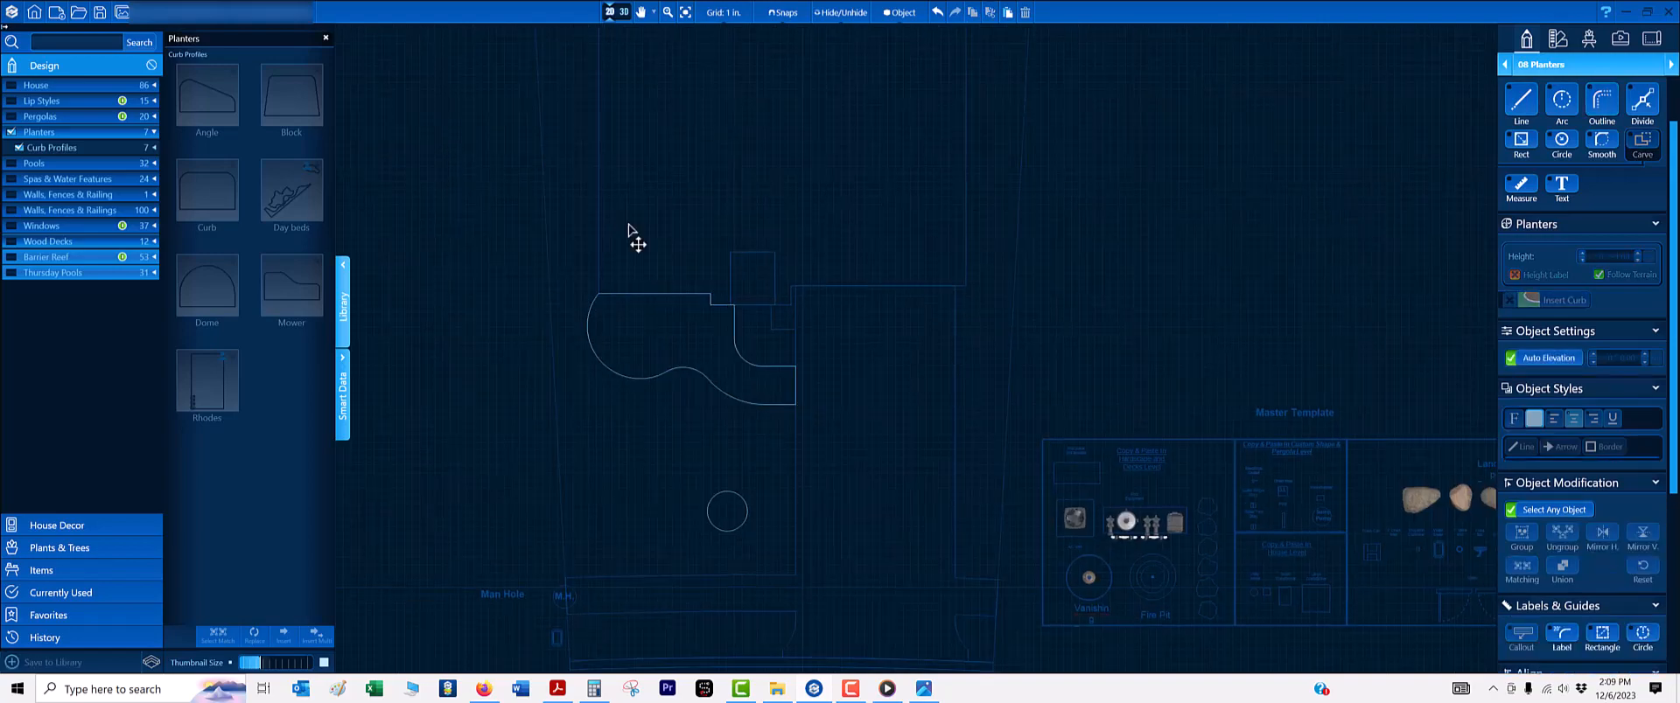
# - Start a side planter at the garage wall, 4' 8" along the driveway's outer edge and 2' 11" across toward the property line
pyautogui.scroll(8, 990, 364)
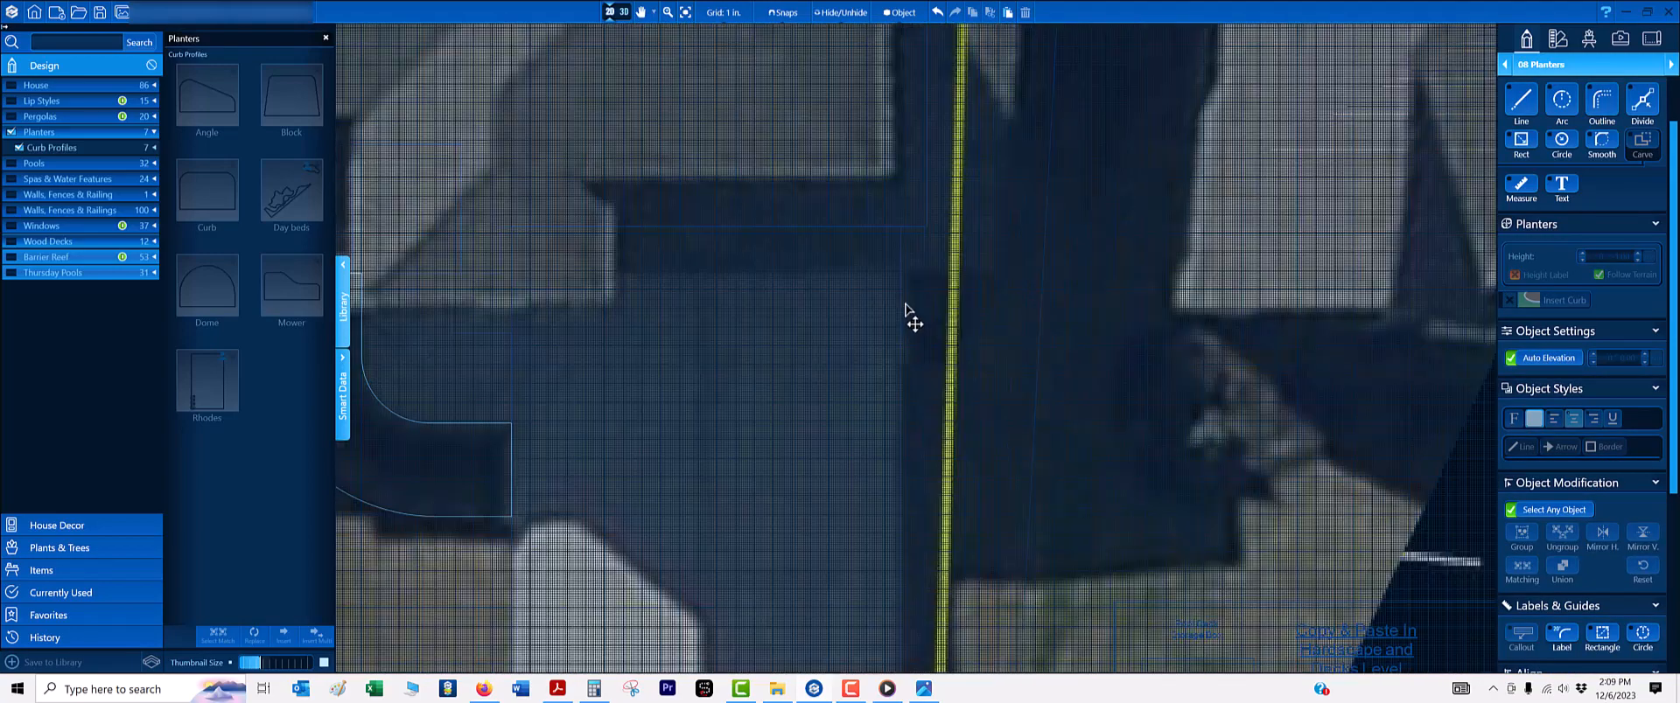
pyautogui.click(901, 228)
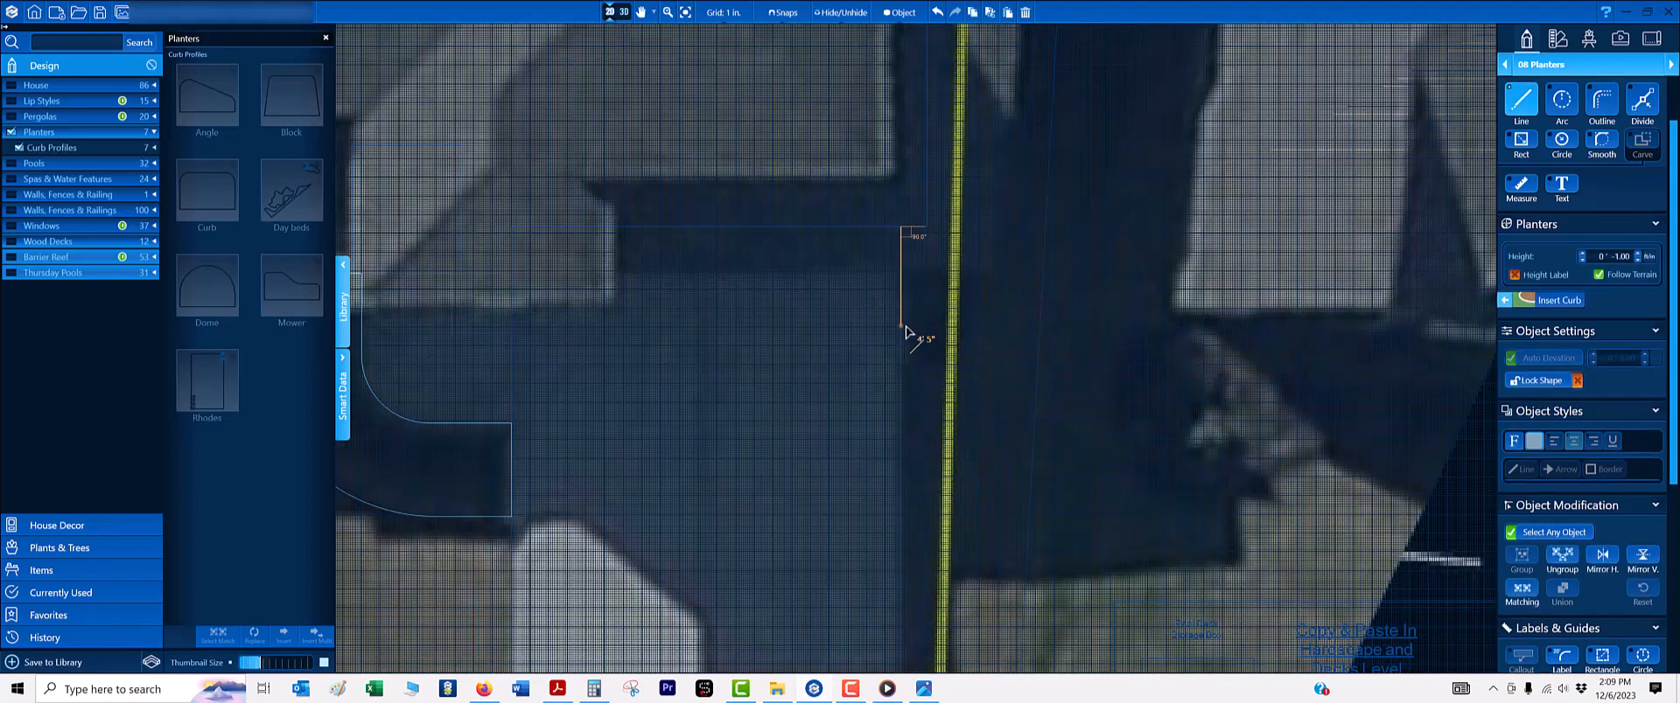
pyautogui.click(904, 331)
pyautogui.press('a')
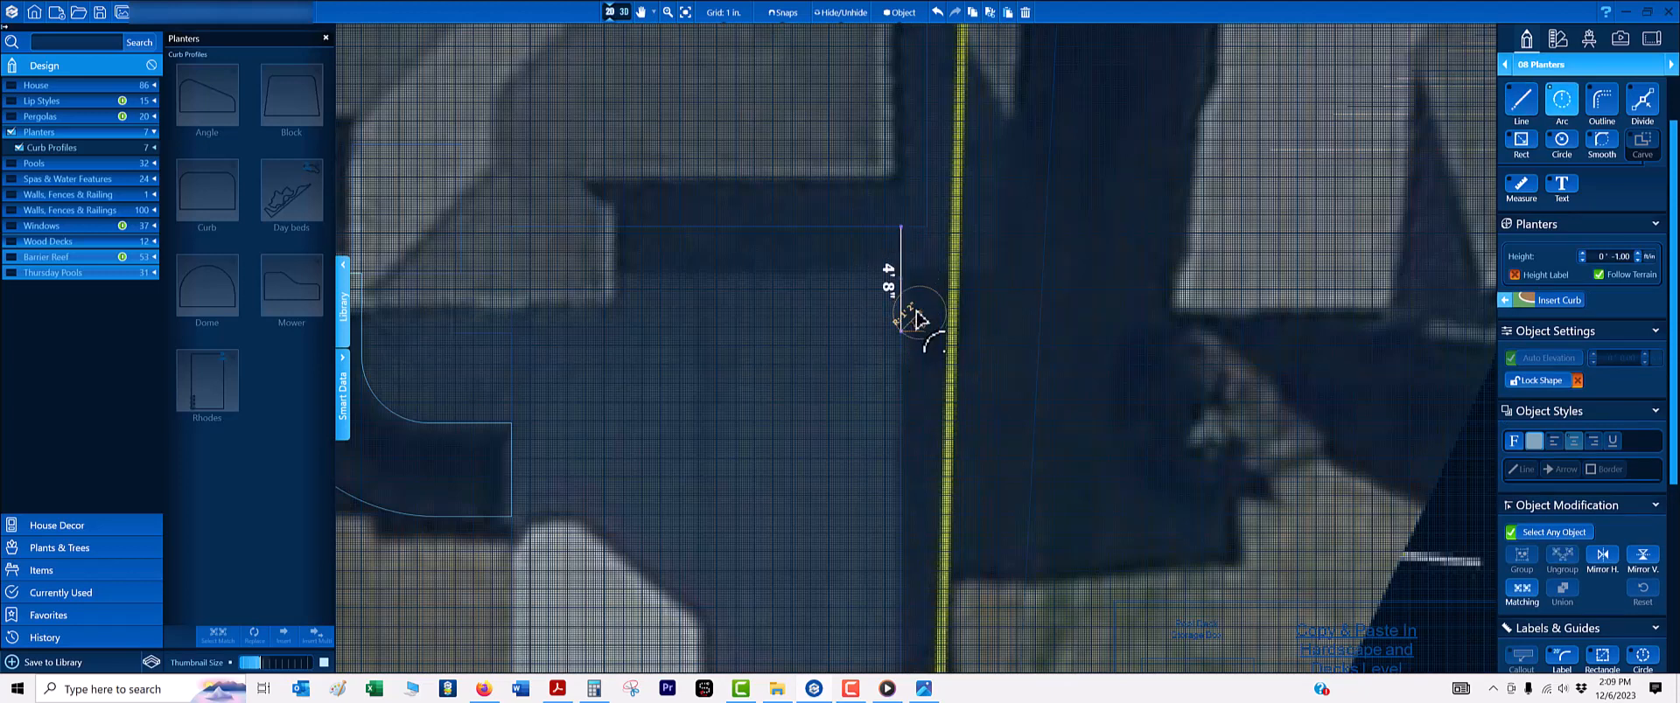
pyautogui.press('l')
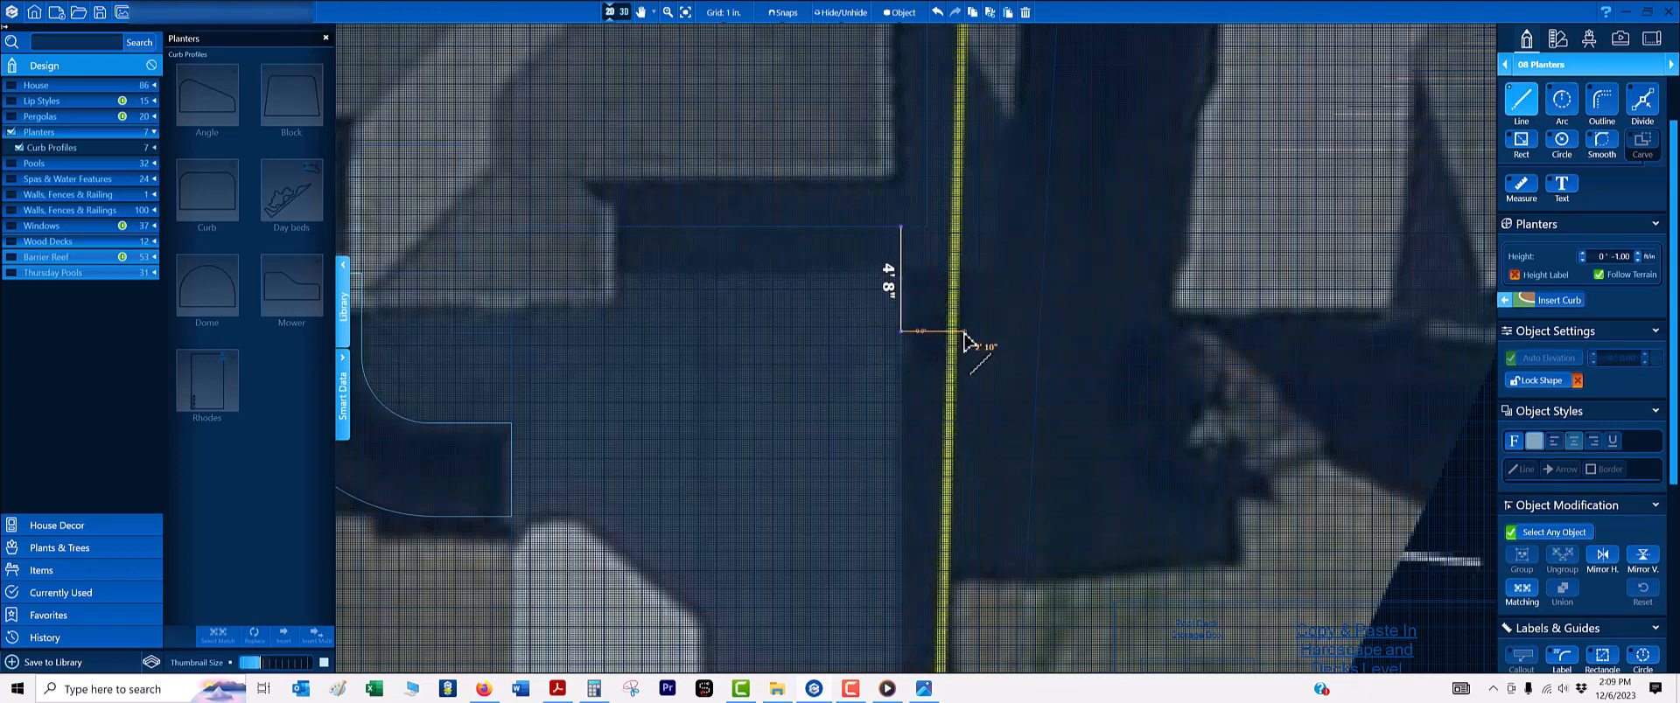
pyautogui.click(965, 334)
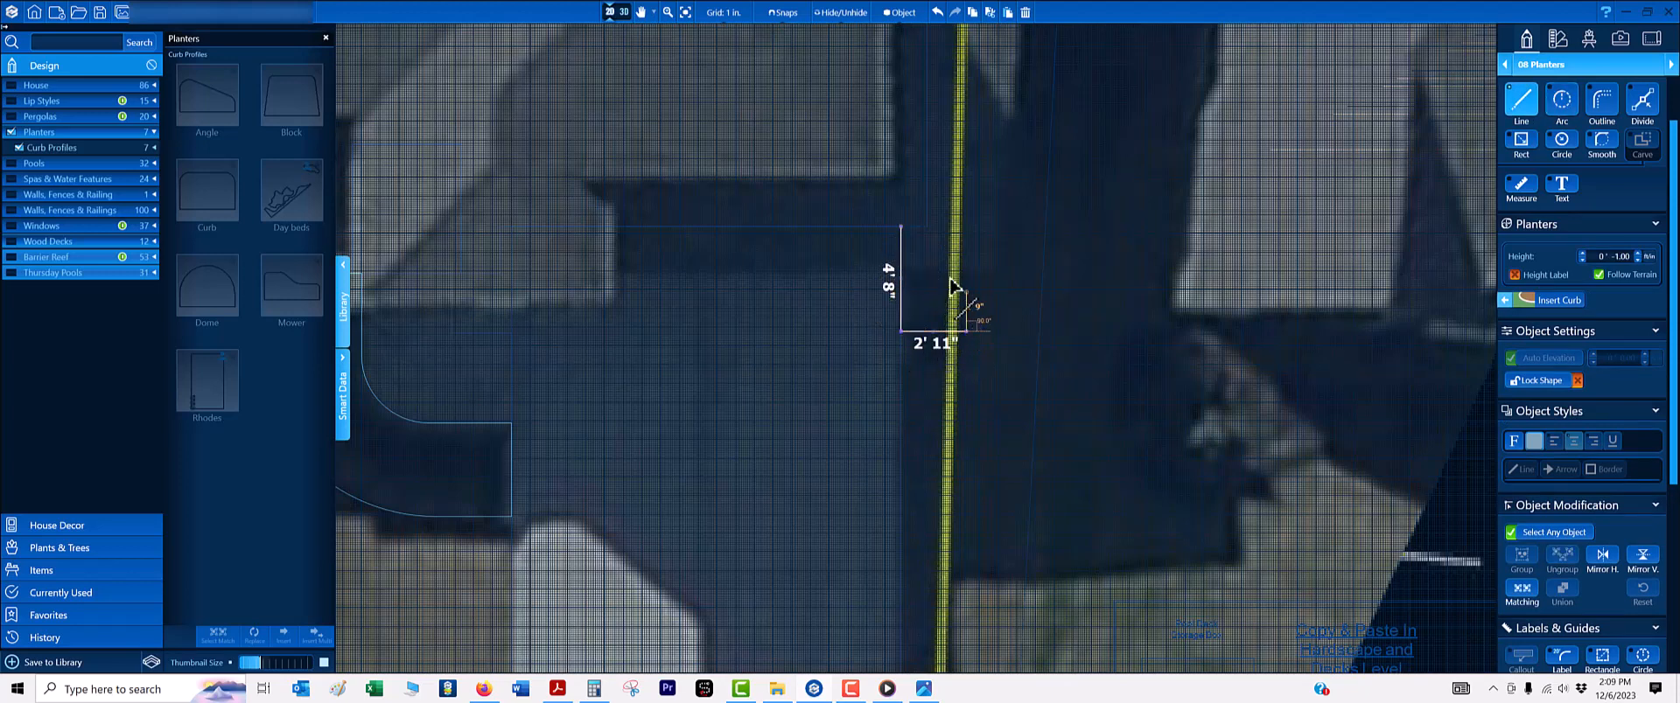
# - Run the side planter 6' 8" back and 1' 9" to the house wall, and close it along the house corner
pyautogui.click(963, 182)
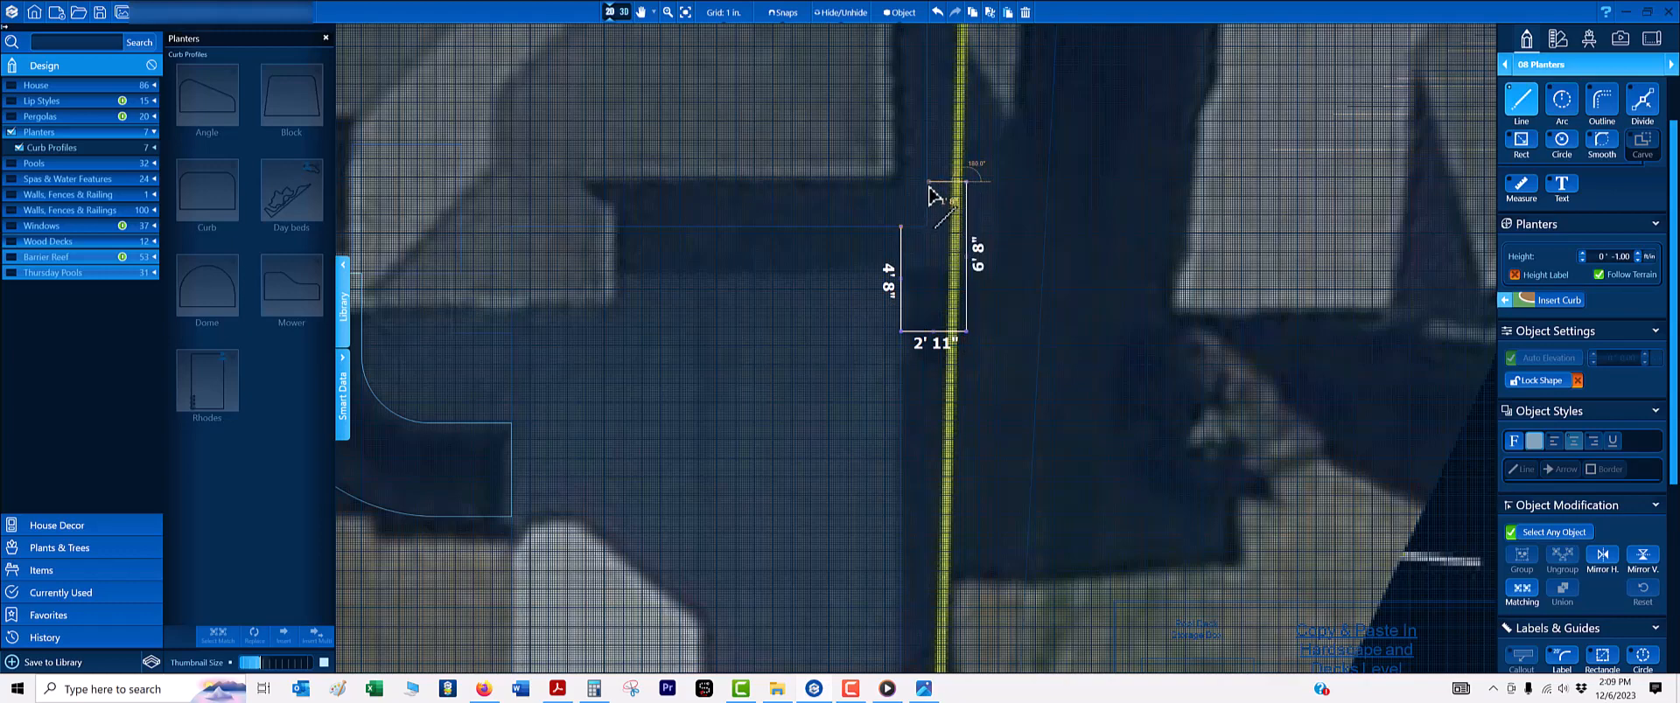
pyautogui.press('o')
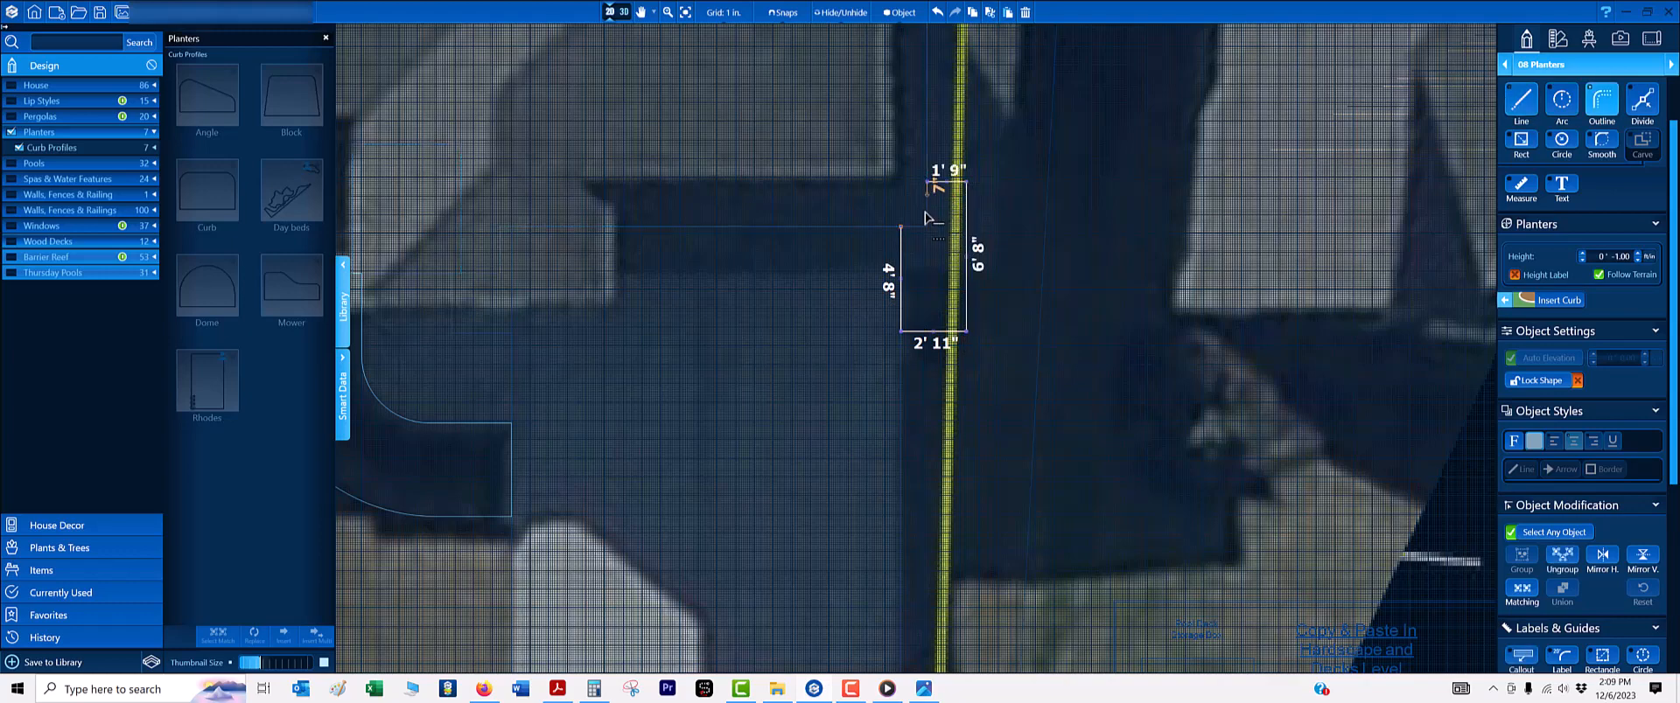
pyautogui.scroll(1, 919, 197)
pyautogui.scroll(-5, 918, 249)
pyautogui.scroll(3, 919, 262)
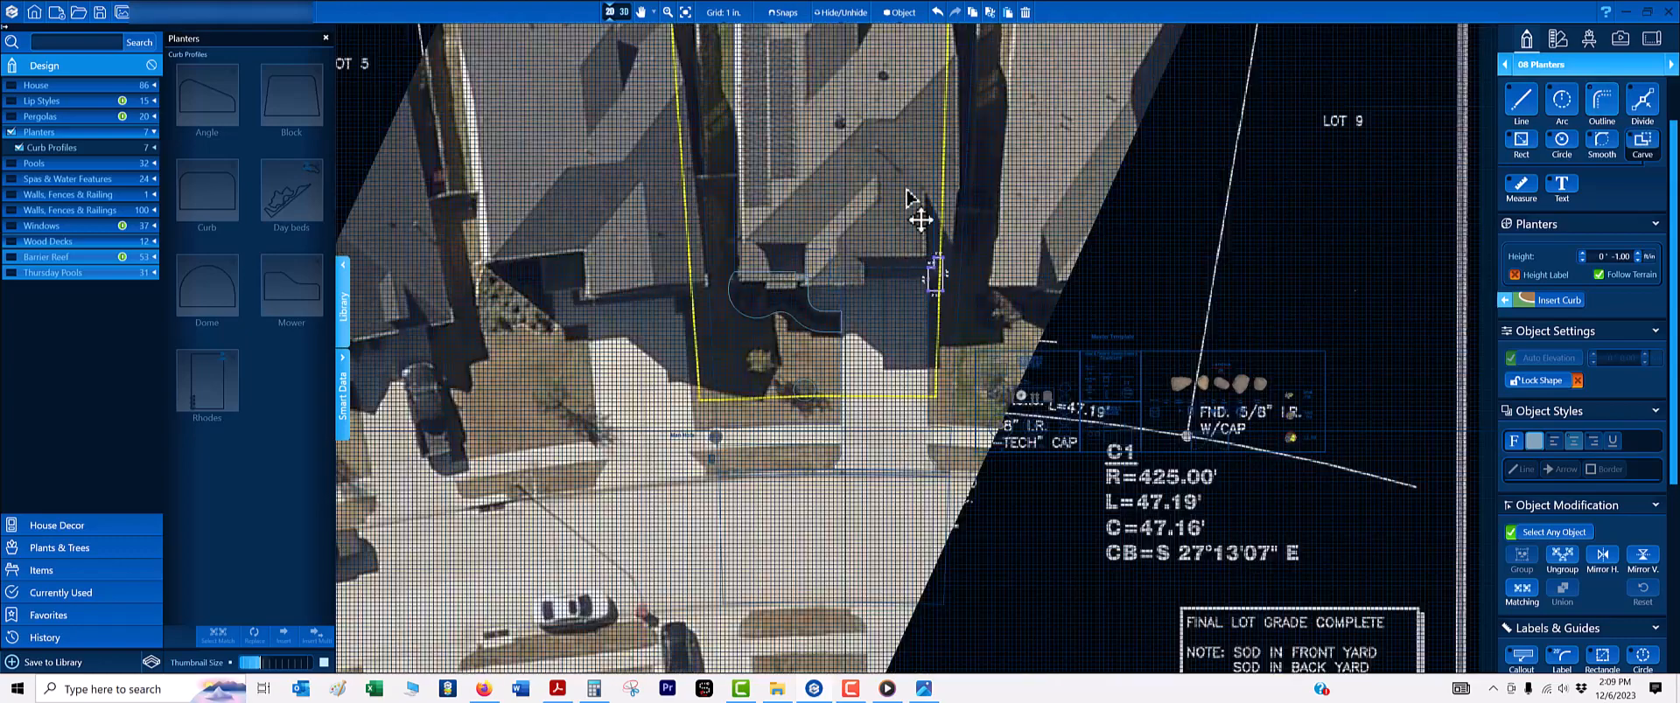
# - Switch to the Walls, Fences & Railings stage and turn the grid off
pyautogui.scroll(2, 952, 302)
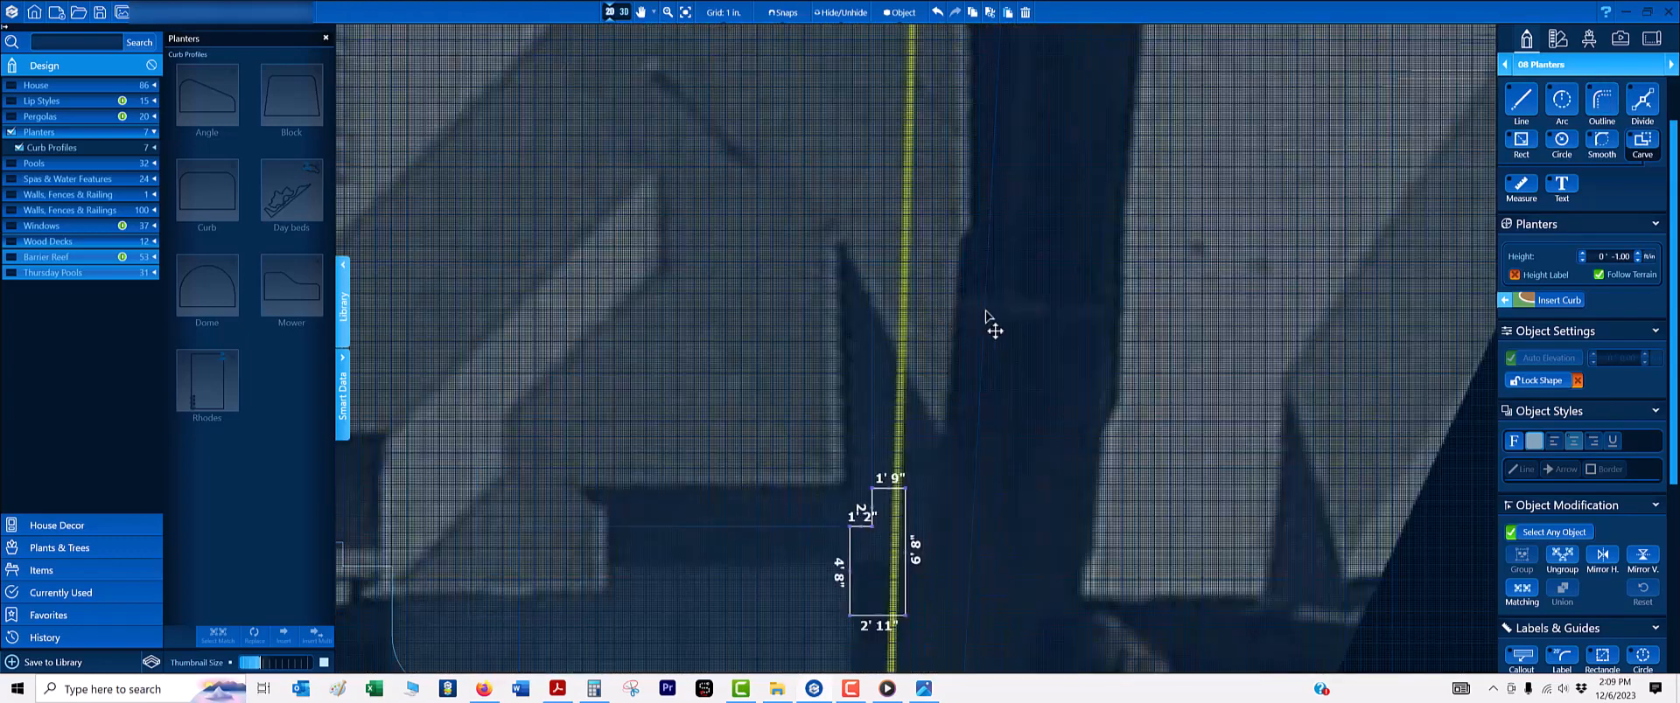
pyautogui.click(1566, 65)
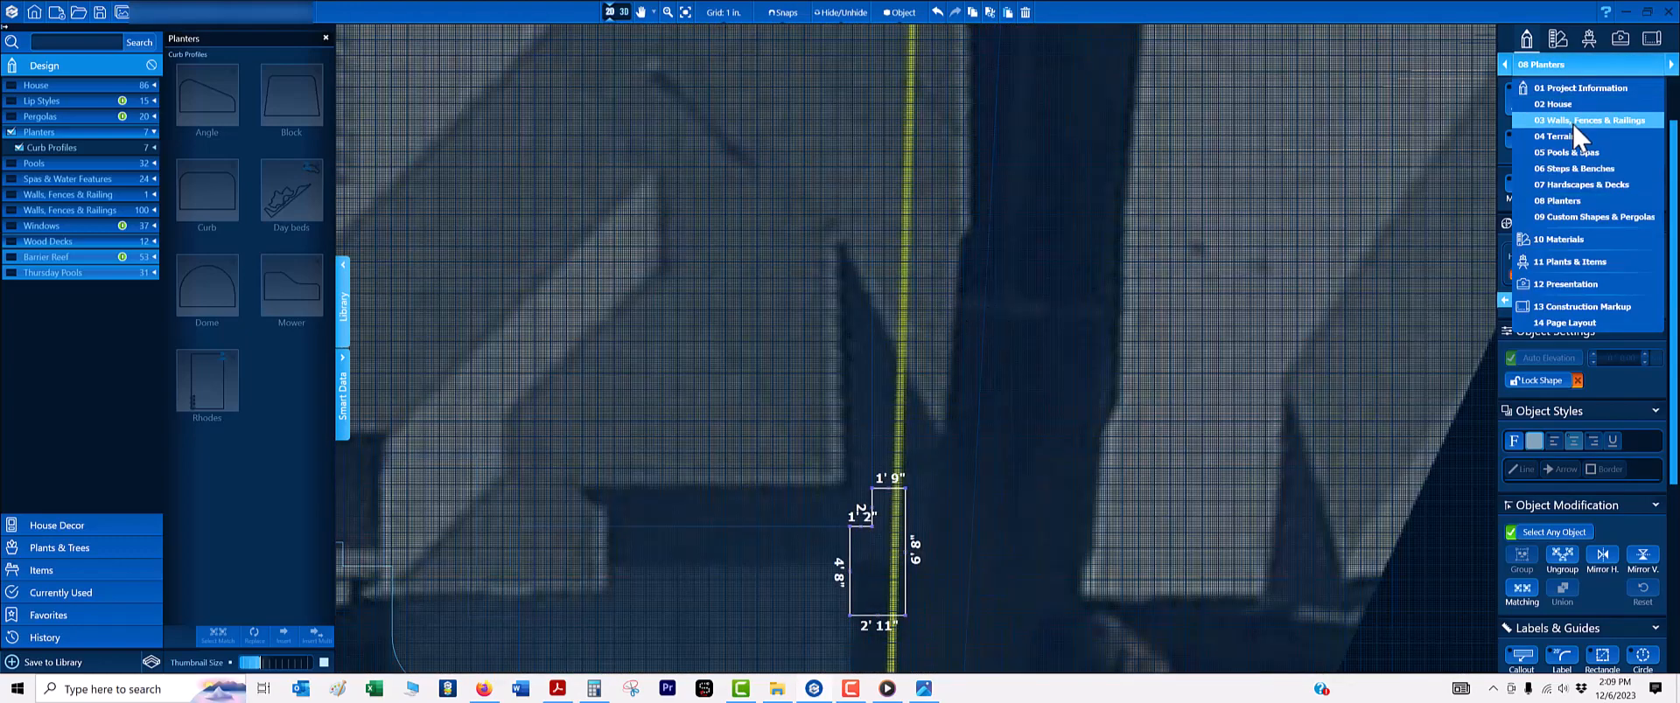
pyautogui.scroll(2, 882, 302)
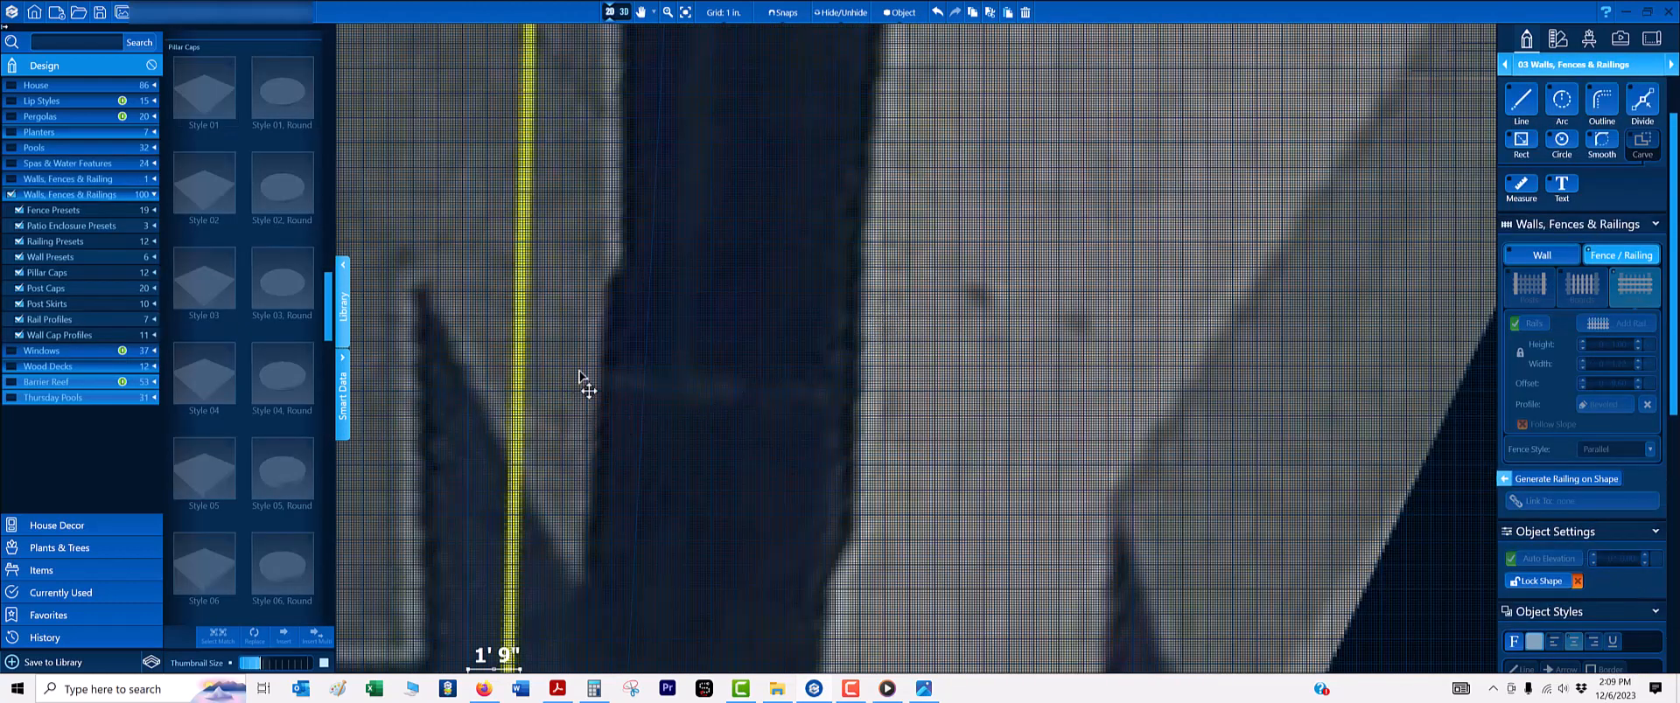
pyautogui.click(723, 12)
pyautogui.click(705, 97)
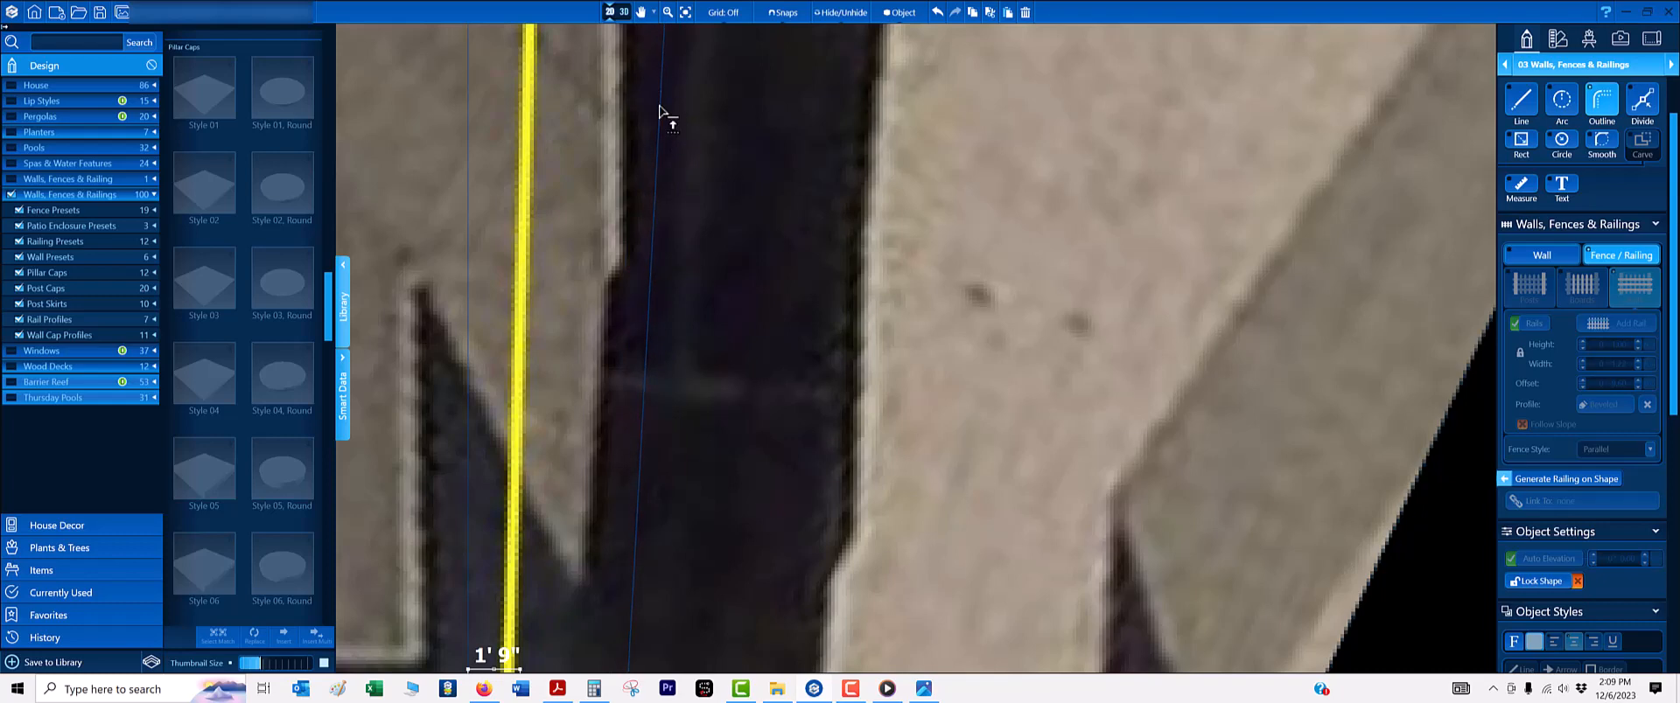
# - Outline a fence segment 9' 10" long along the property line beside the garage side of the house
pyautogui.scroll(4, 665, 119)
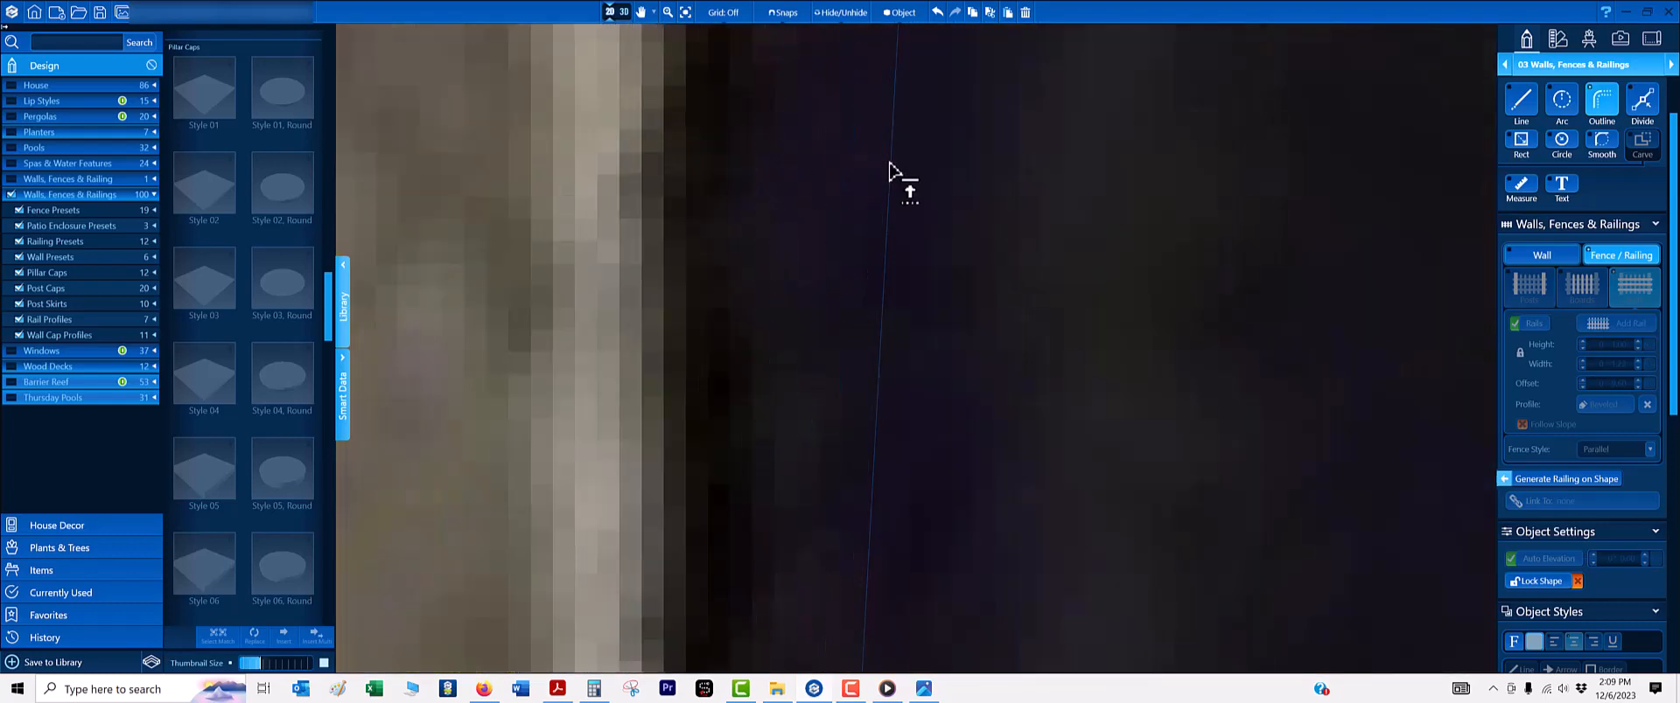
pyautogui.click(890, 164)
pyautogui.scroll(-8, 912, 333)
pyautogui.moveTo(936, 397); pyautogui.dragTo(968, 156, button='middle')
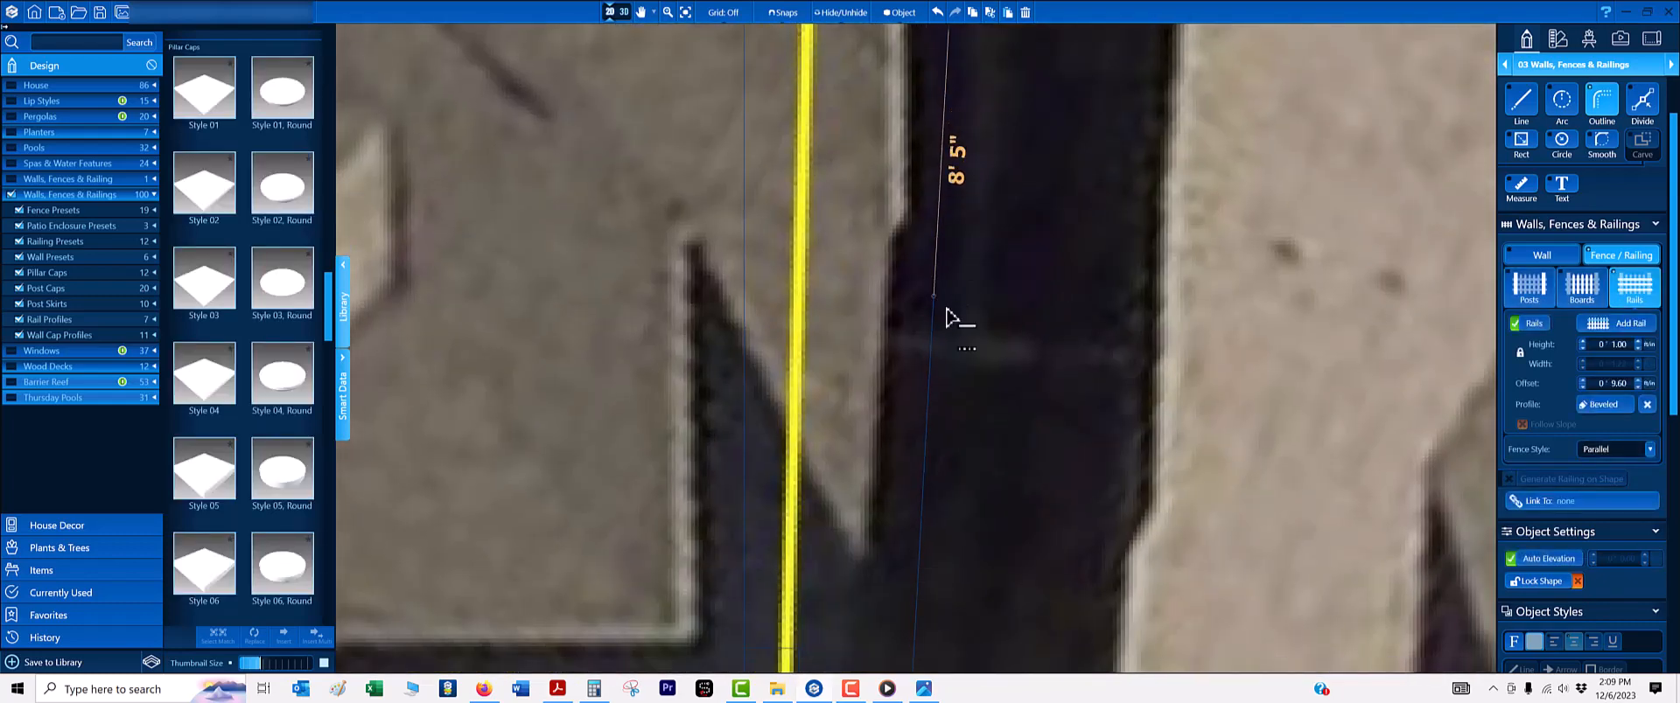
pyautogui.click(931, 341)
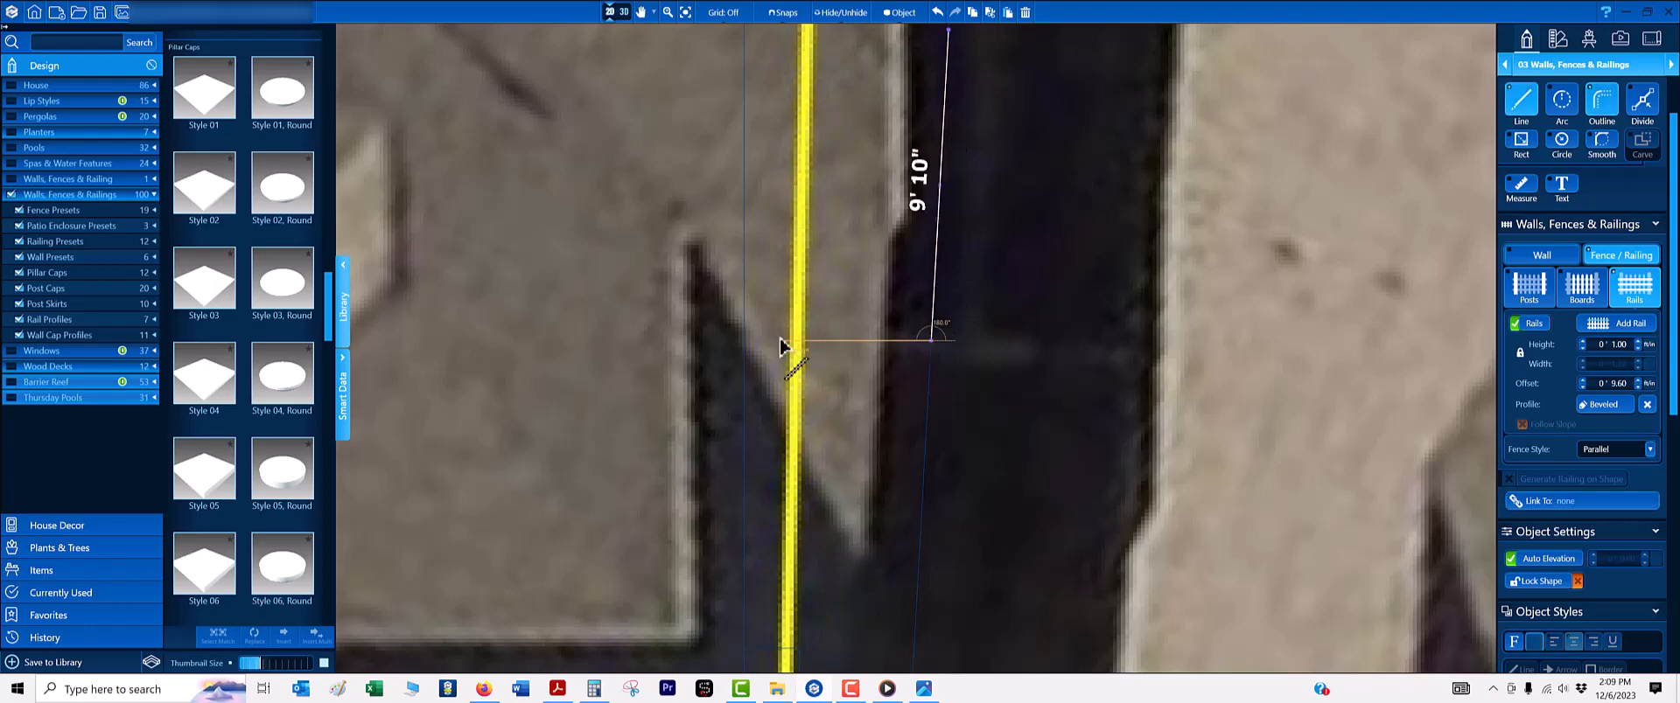
# - Draw the fence's return from the property line perpendicular to the garage-side house wall and finish the line
pyautogui.scroll(-3, 780, 341)
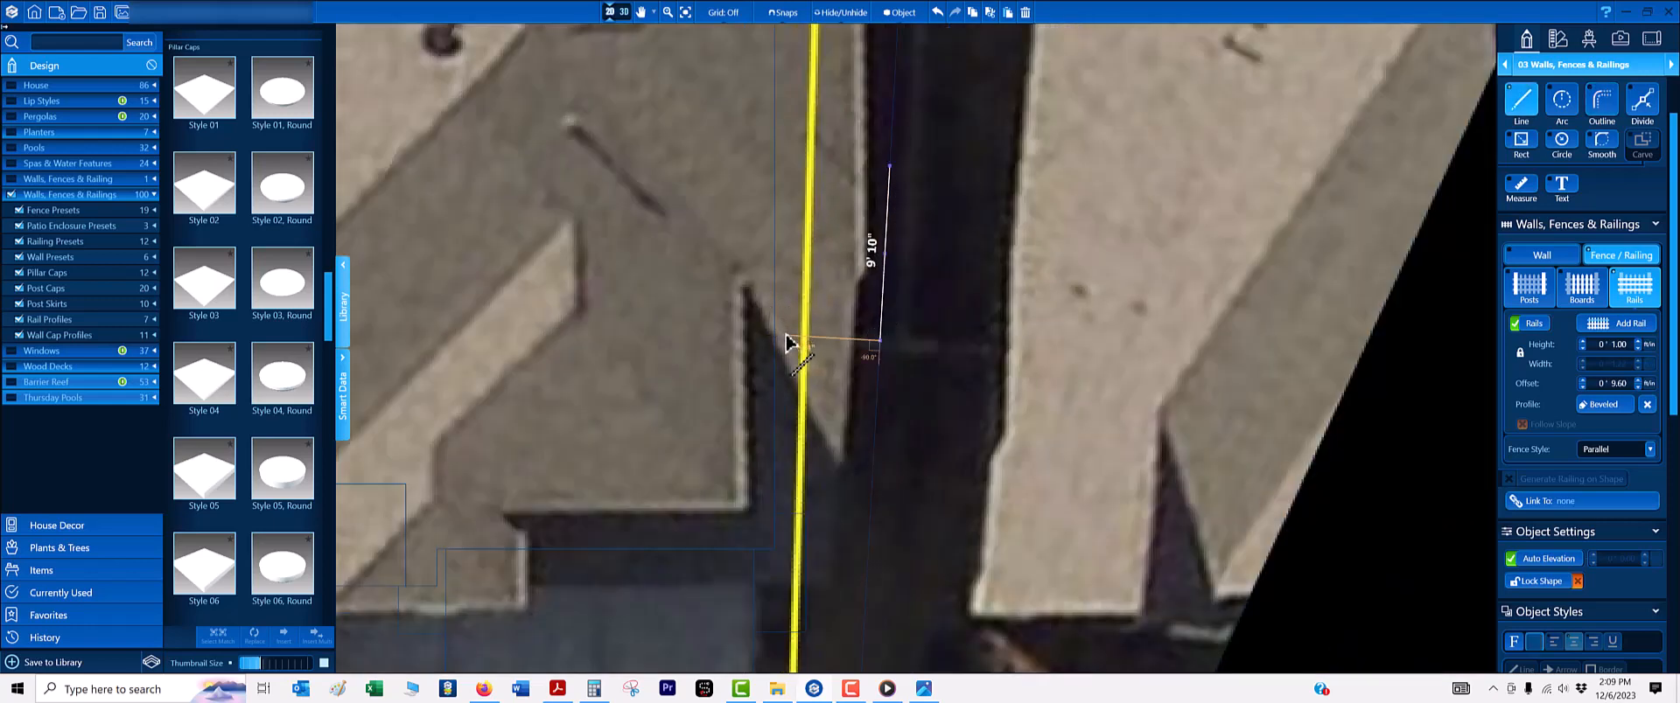
pyautogui.scroll(5, 792, 346)
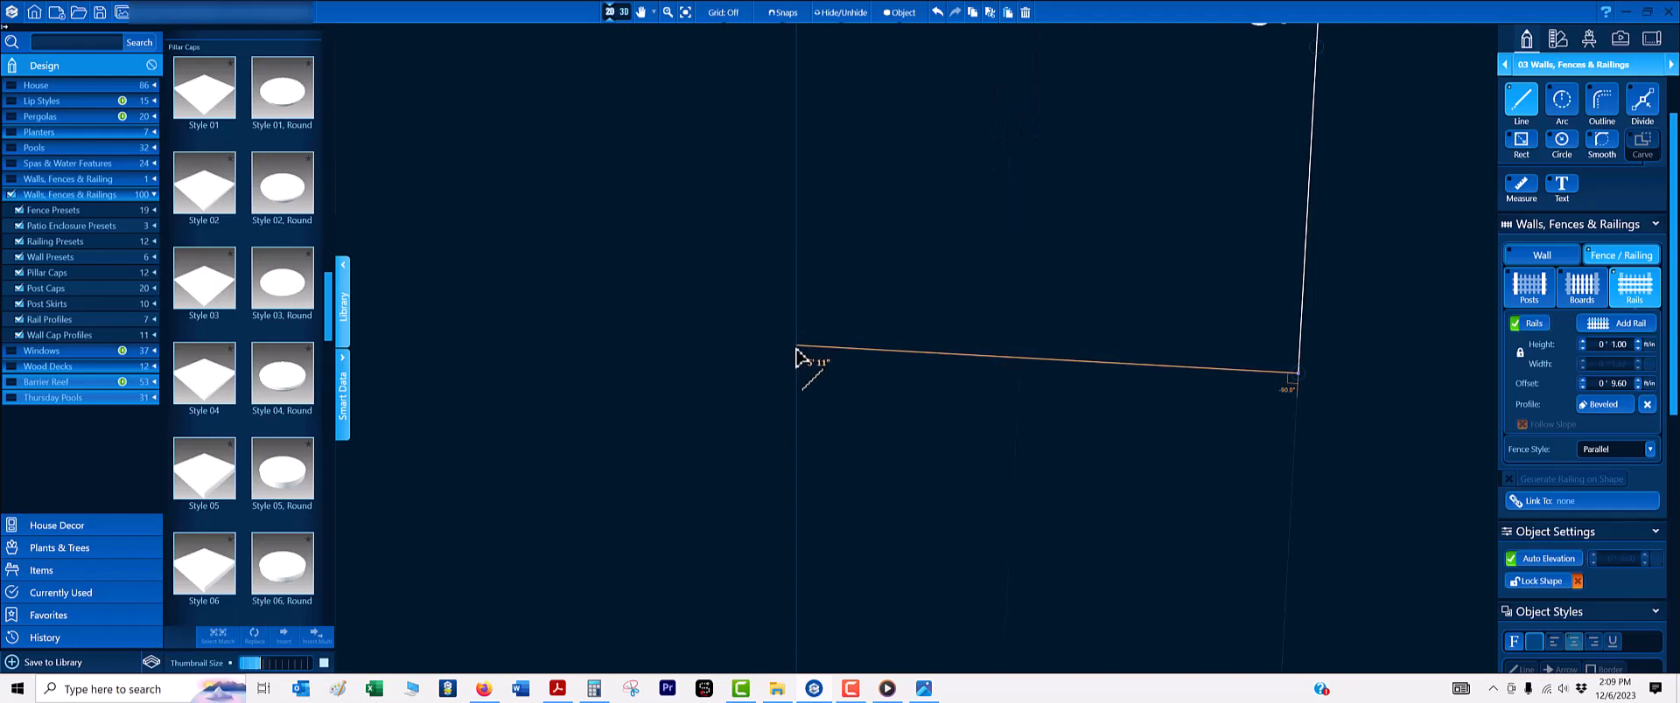
pyautogui.click(796, 347)
pyautogui.scroll(-5, 835, 344)
pyautogui.rightClick(949, 149)
# - Extend the garage-side fence from its open end along the property line to the lot's rear corner
pyautogui.scroll(6, 958, 131)
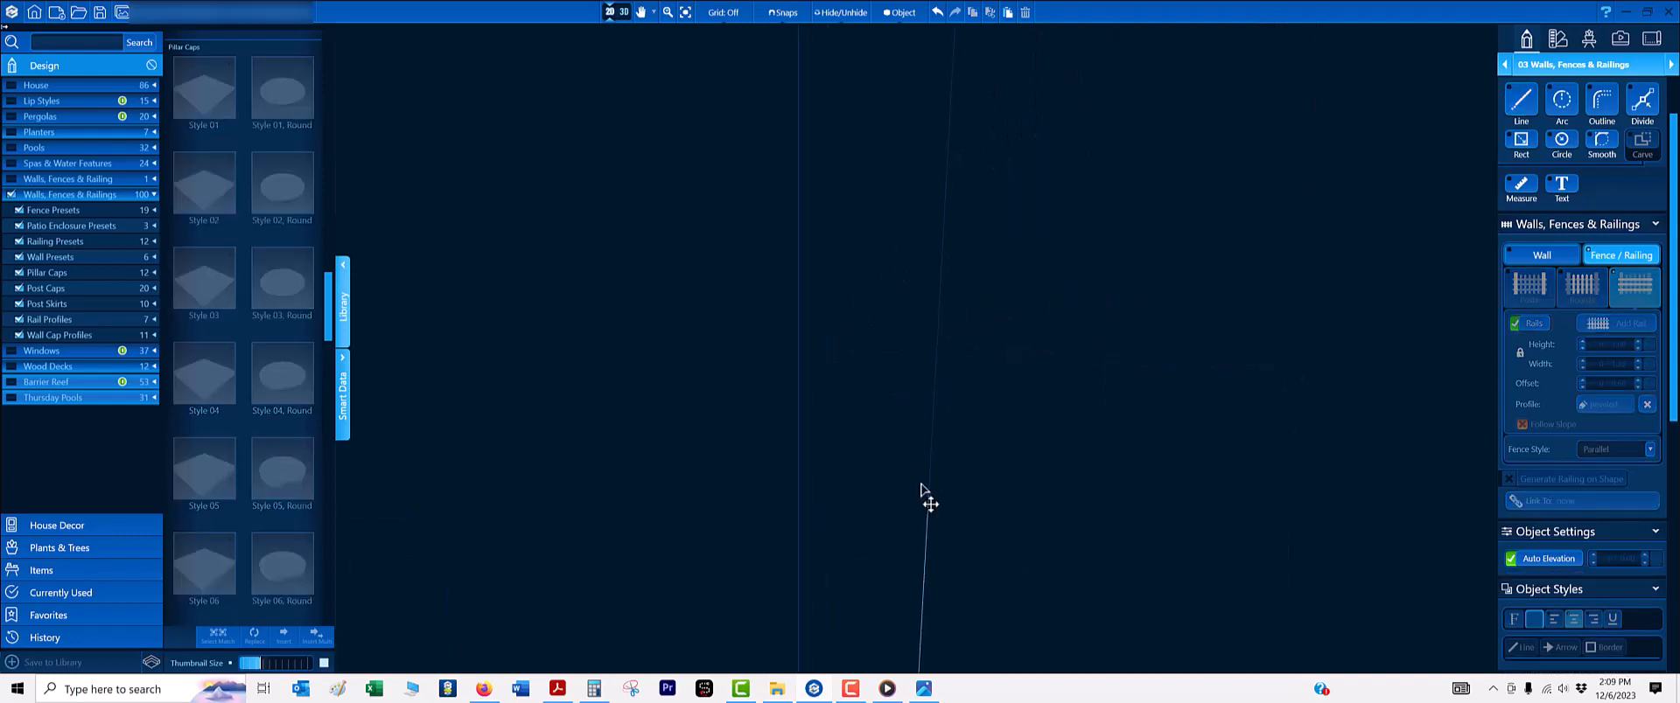
pyautogui.click(929, 500)
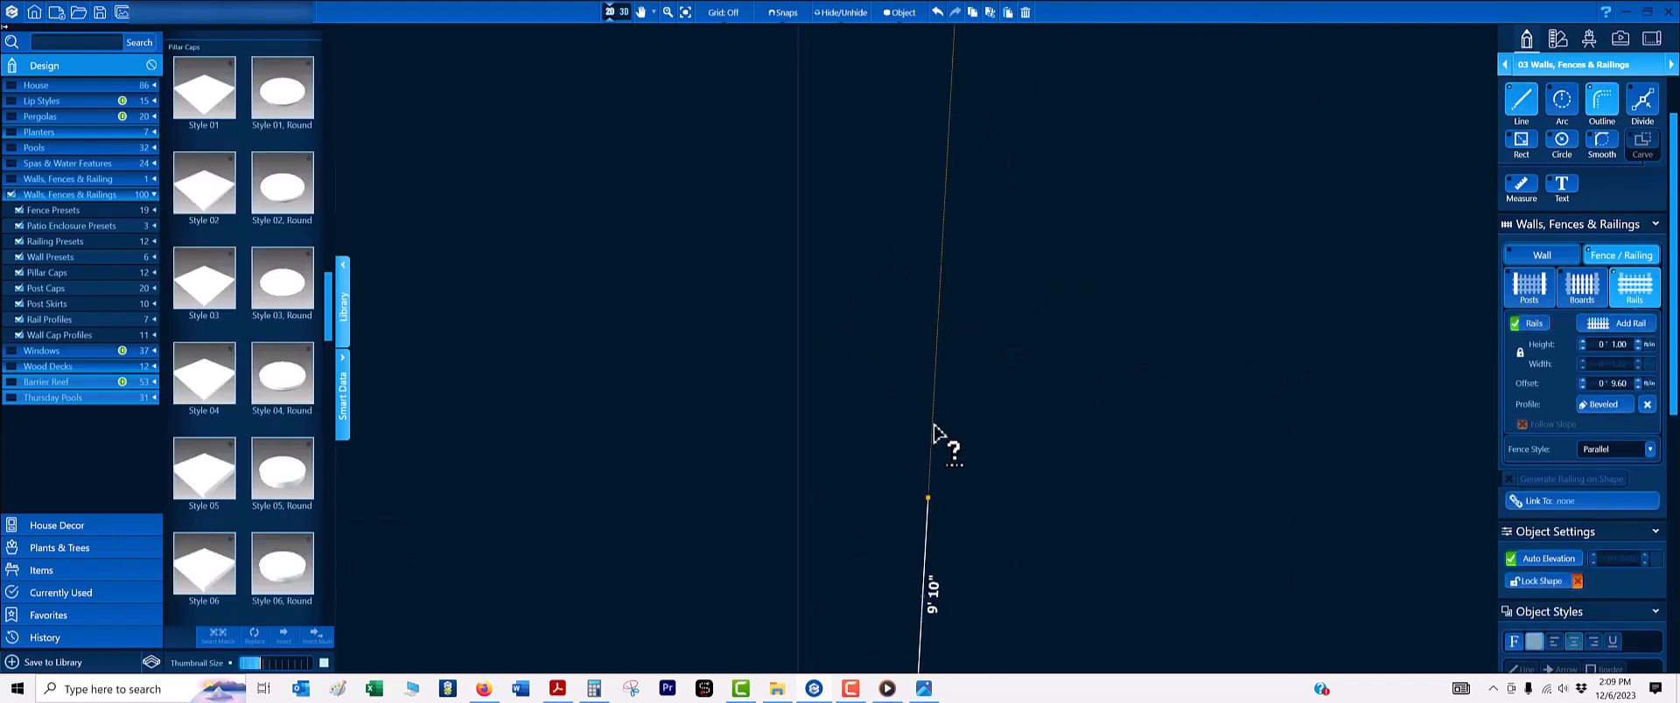
pyautogui.scroll(-4, 930, 525)
pyautogui.moveTo(925, 625); pyautogui.dragTo(925, 661, button='middle')
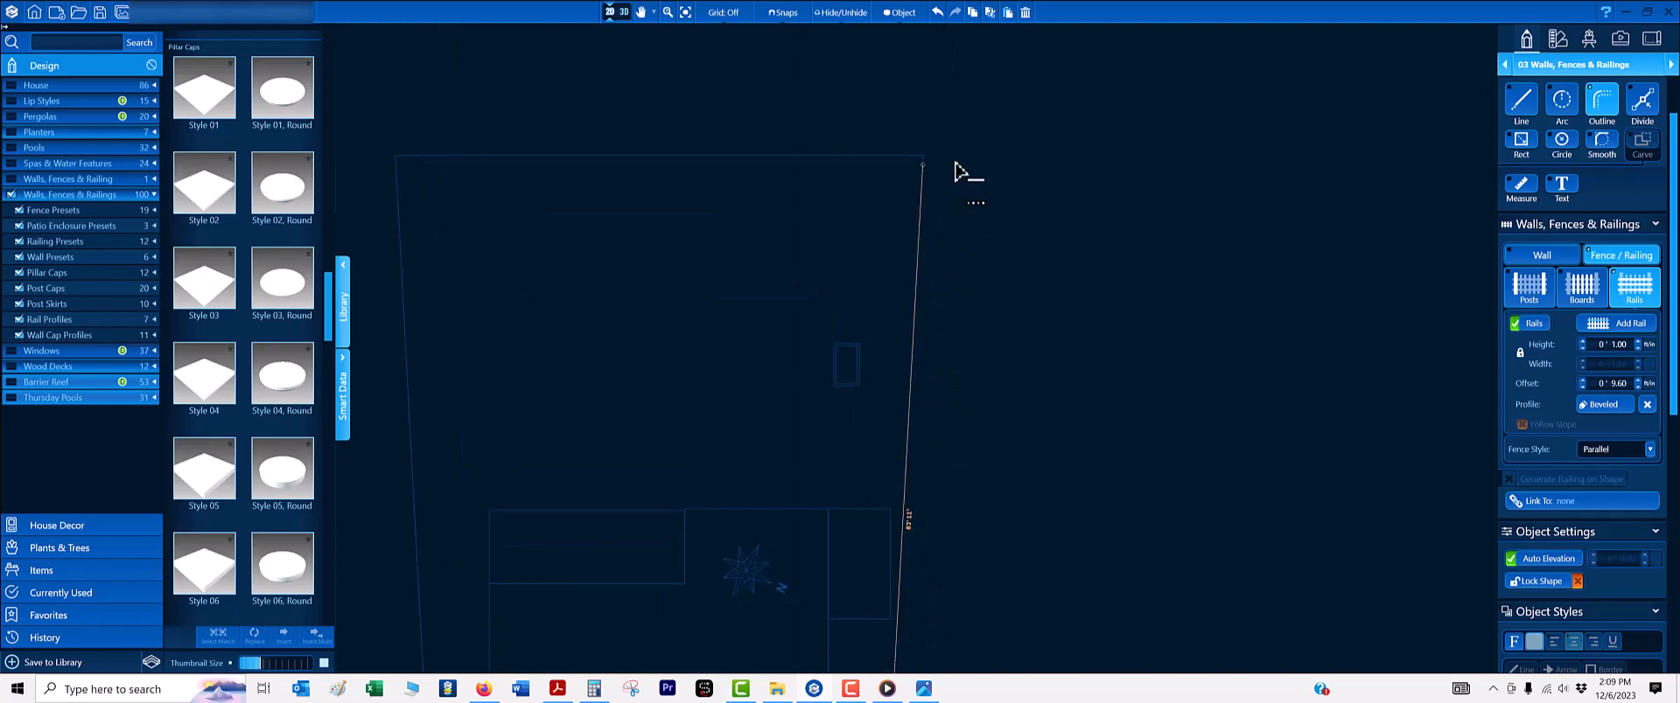
pyautogui.scroll(-4, 691, 289)
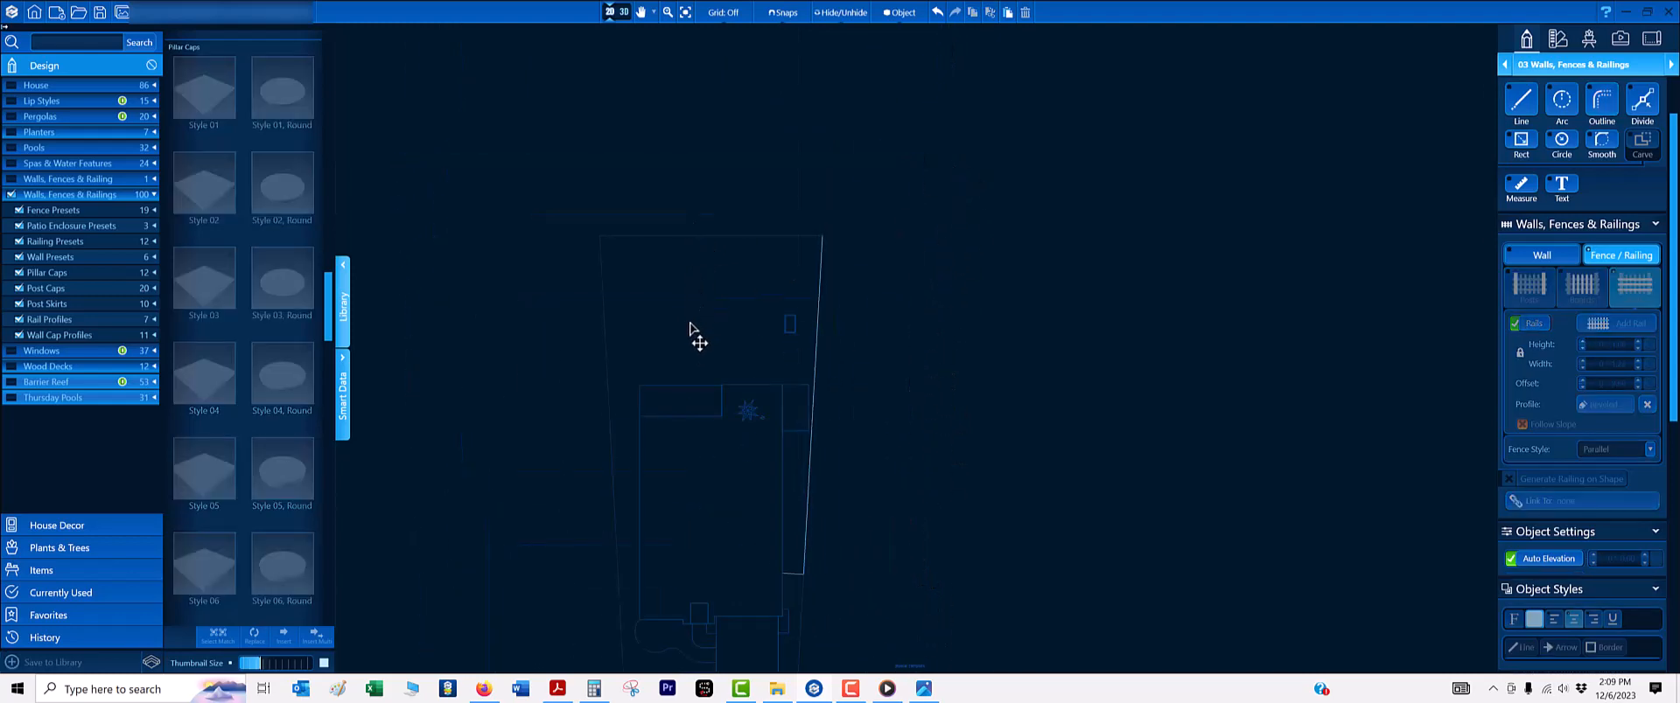
# - Outline a fence segment 9' 2" long beside the house wall on the side opposite the garage
pyautogui.moveTo(688, 327); pyautogui.dragTo(729, 266, button='middle')
pyautogui.scroll(2, 696, 336)
pyautogui.scroll(1, 672, 137)
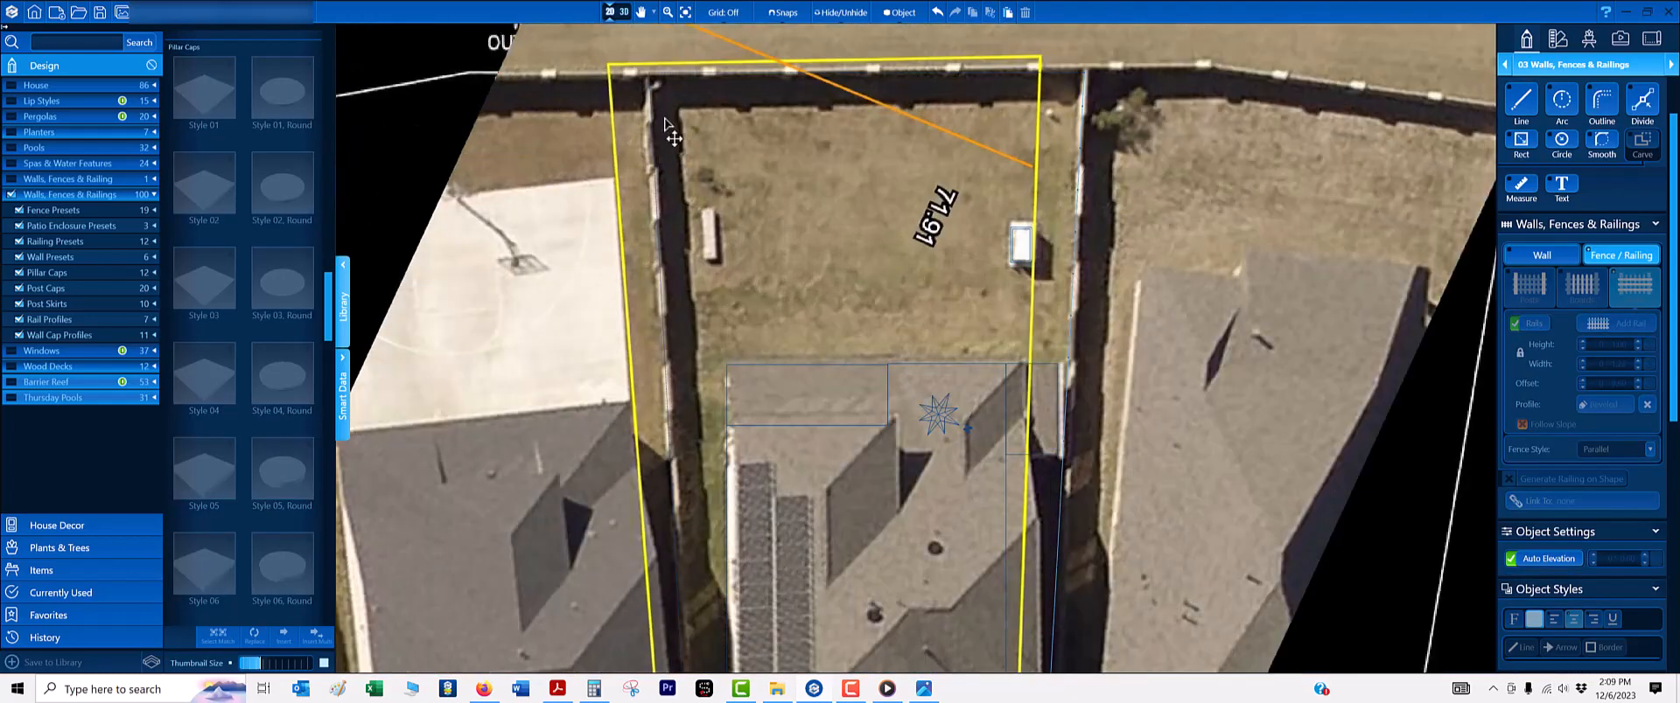
pyautogui.moveTo(702, 495); pyautogui.dragTo(720, 206, button='middle')
pyautogui.moveTo(725, 438); pyautogui.dragTo(735, 307, button='middle')
pyautogui.scroll(5, 736, 295)
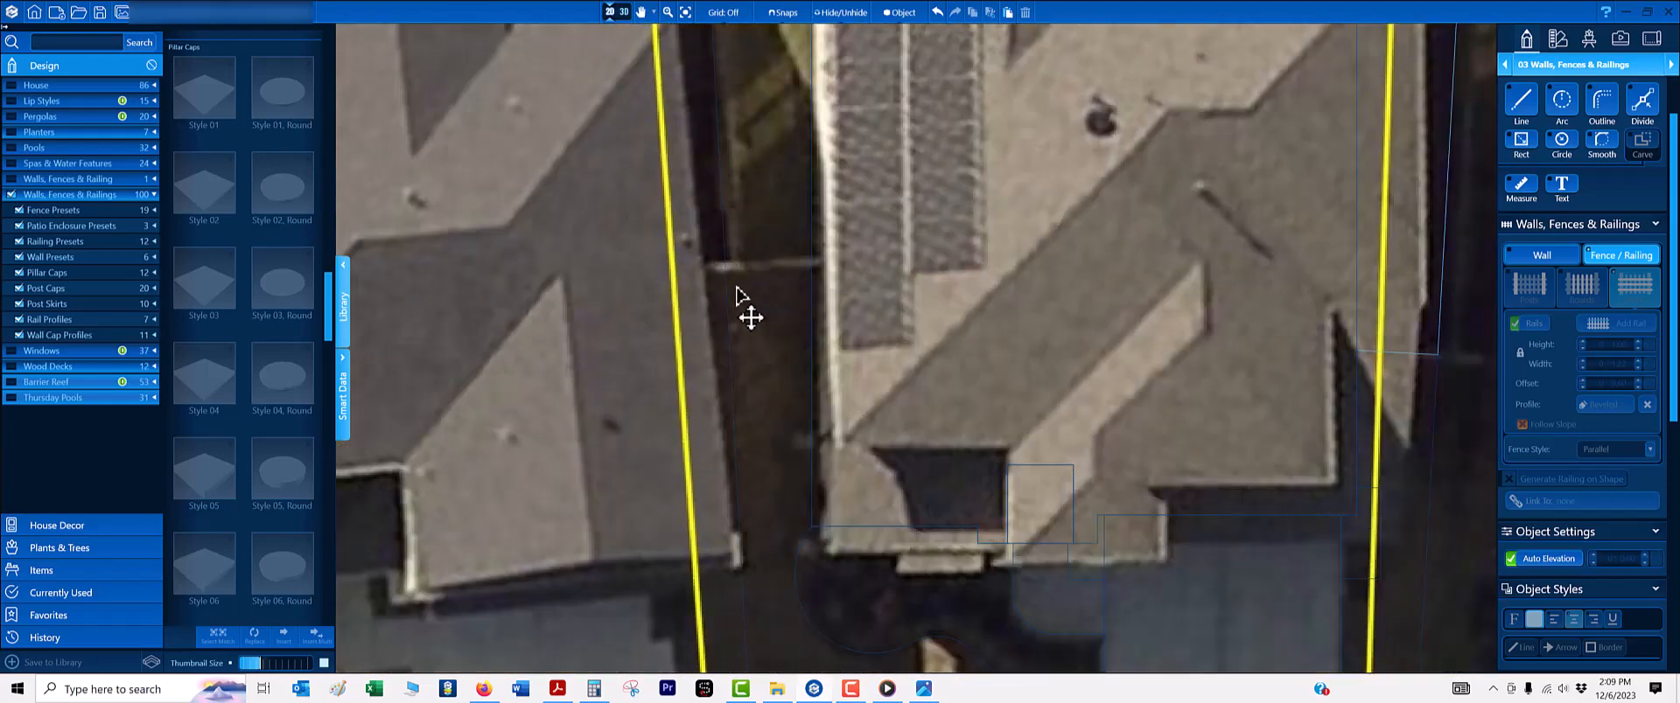
pyautogui.press('o')
pyautogui.click(733, 70)
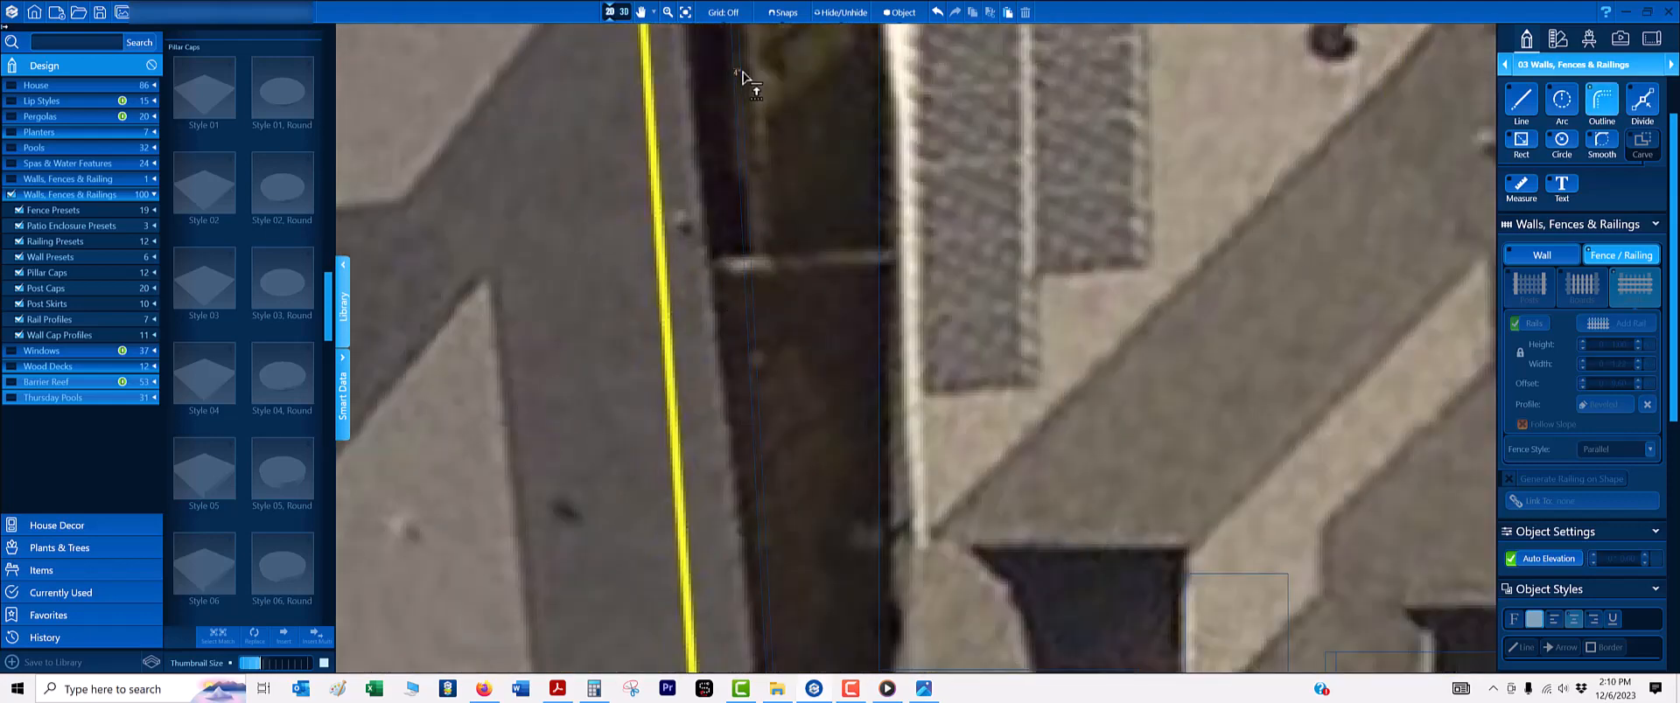
pyautogui.scroll(4, 732, 101)
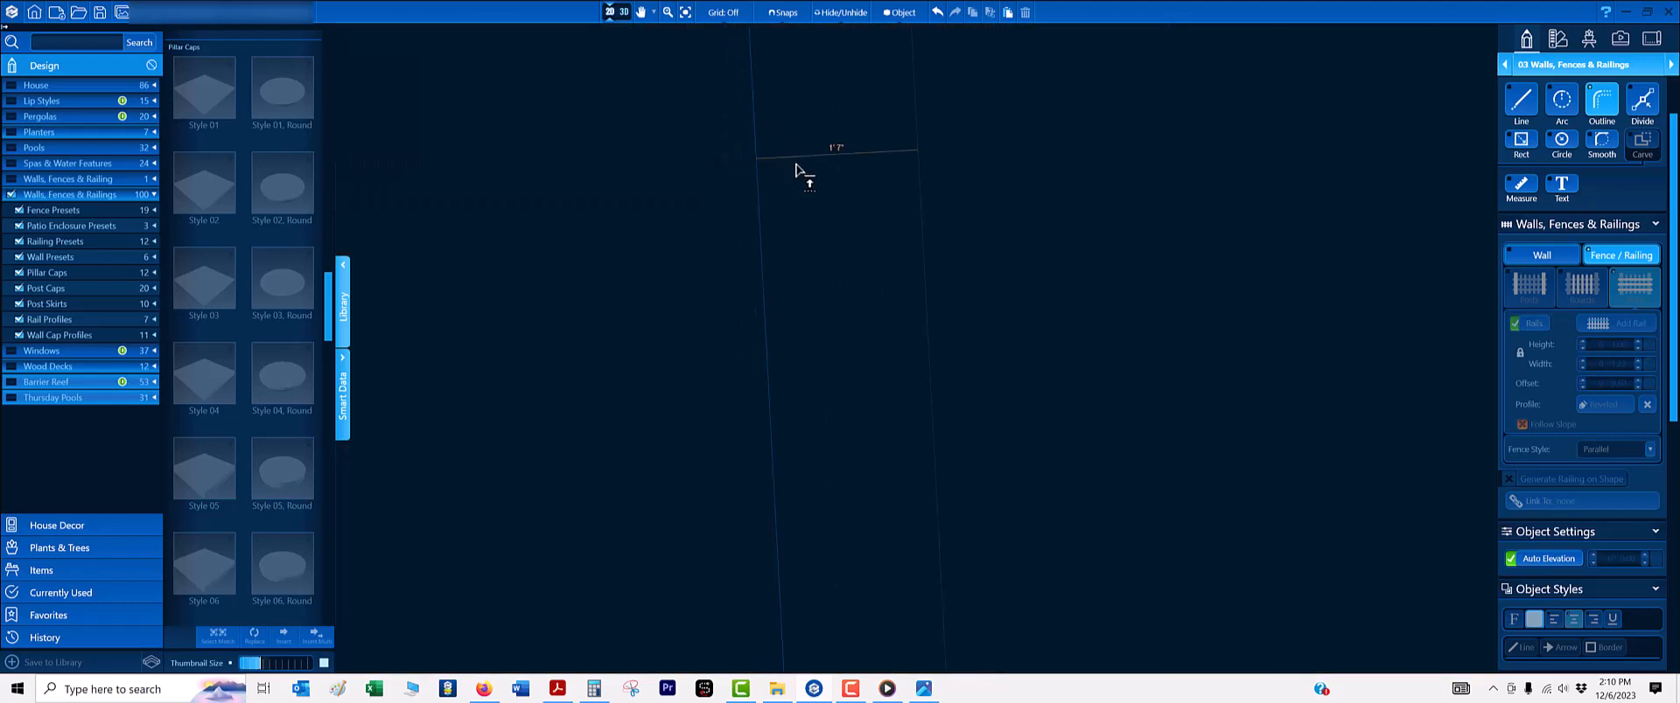
pyautogui.click(916, 166)
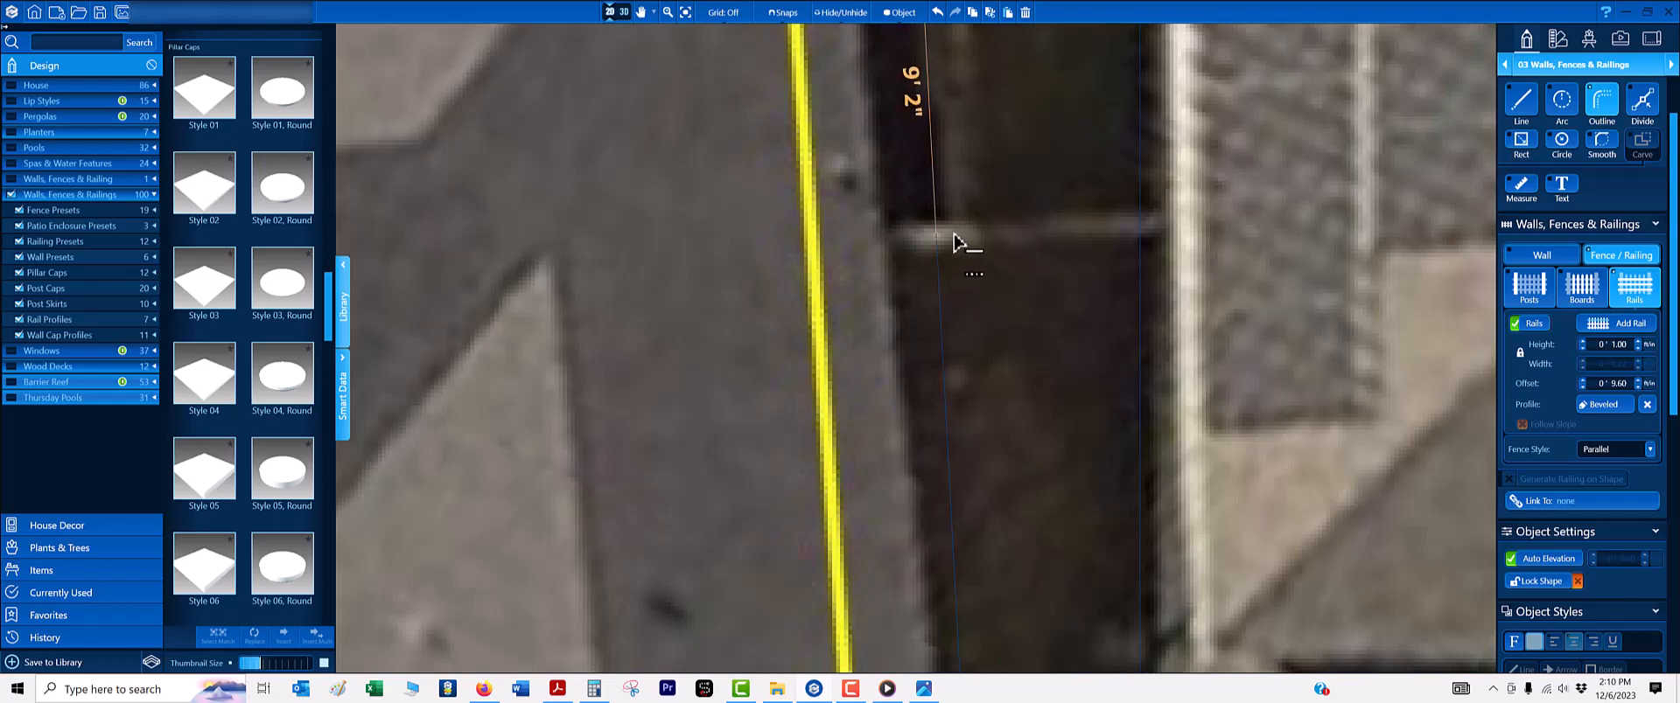
pyautogui.click(954, 243)
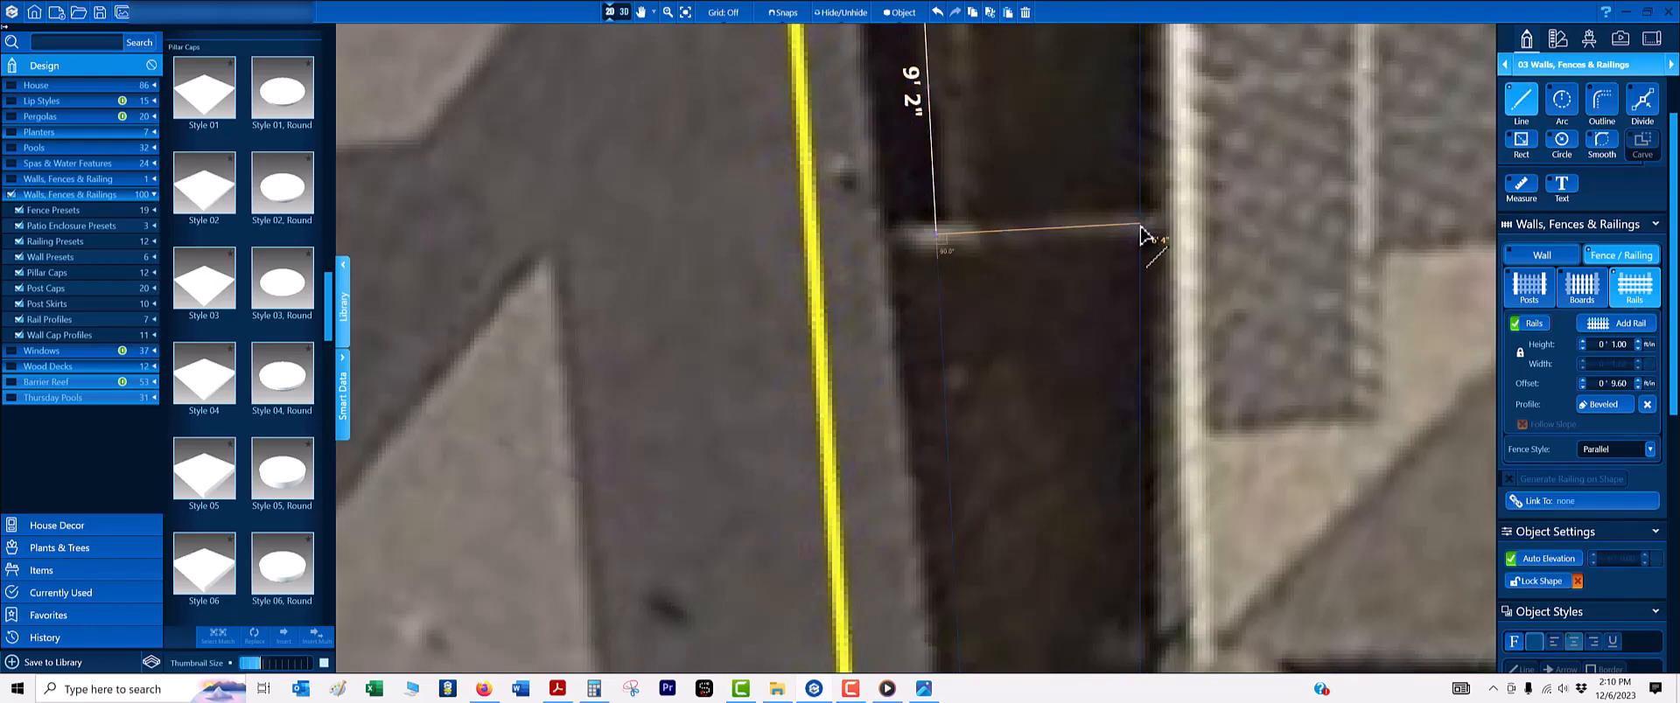
# - Draw the fence's return perpendicular from the 9' 2" segment to the house wall and finish the line
pyautogui.click(1140, 226)
pyautogui.rightClick(1138, 231)
pyautogui.scroll(-3, 1085, 262)
pyautogui.rightClick(1057, 213)
# - Extend that fence from its open end along the side yard to the rear fence corner and finish the line
pyautogui.moveTo(1013, 235); pyautogui.dragTo(945, 578, button='middle')
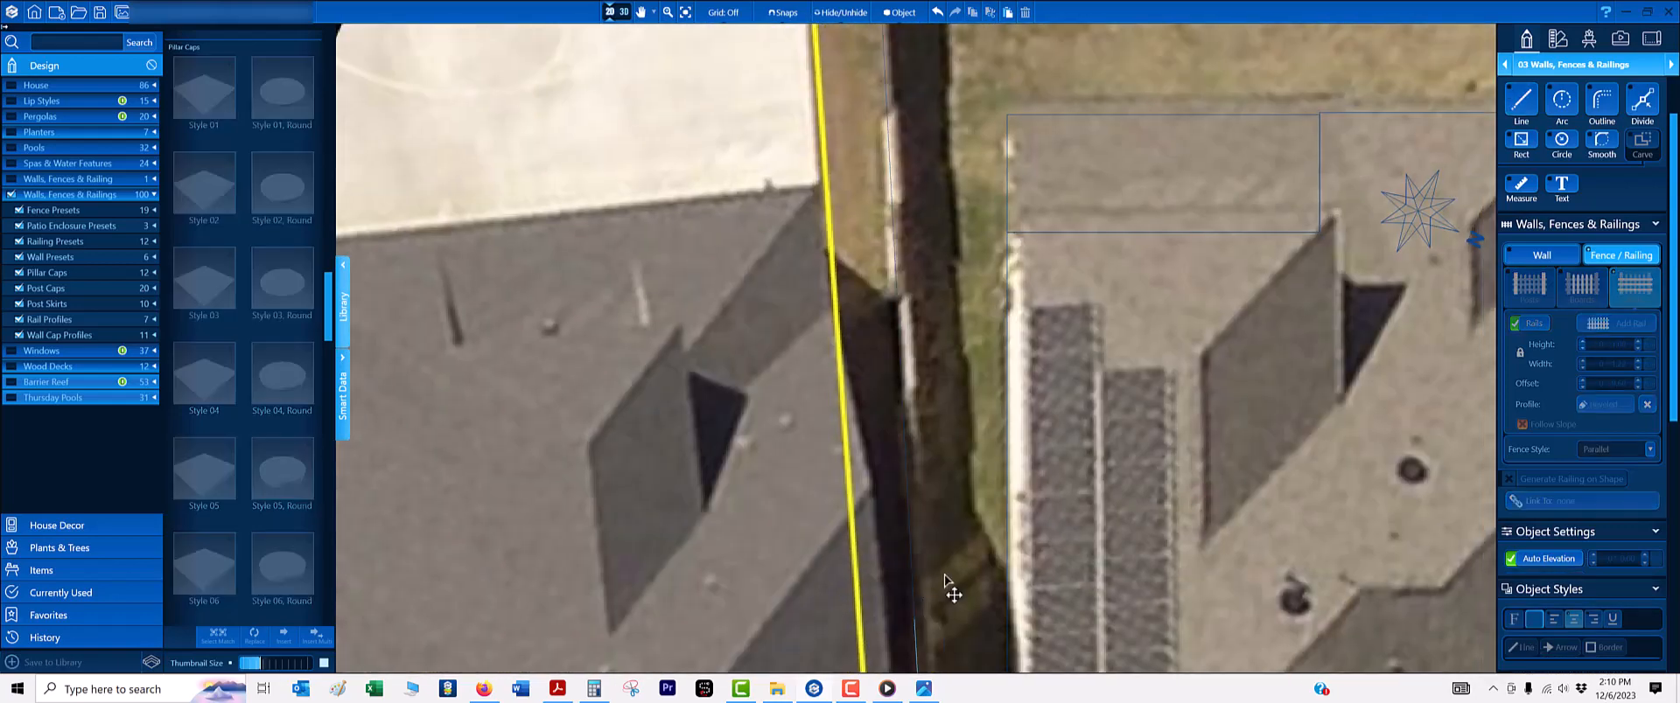
pyautogui.click(915, 621)
pyautogui.scroll(-2, 899, 213)
pyautogui.moveTo(900, 215); pyautogui.dragTo(879, 669, button='middle')
pyautogui.scroll(2, 851, 218)
pyautogui.scroll(2, 837, 231)
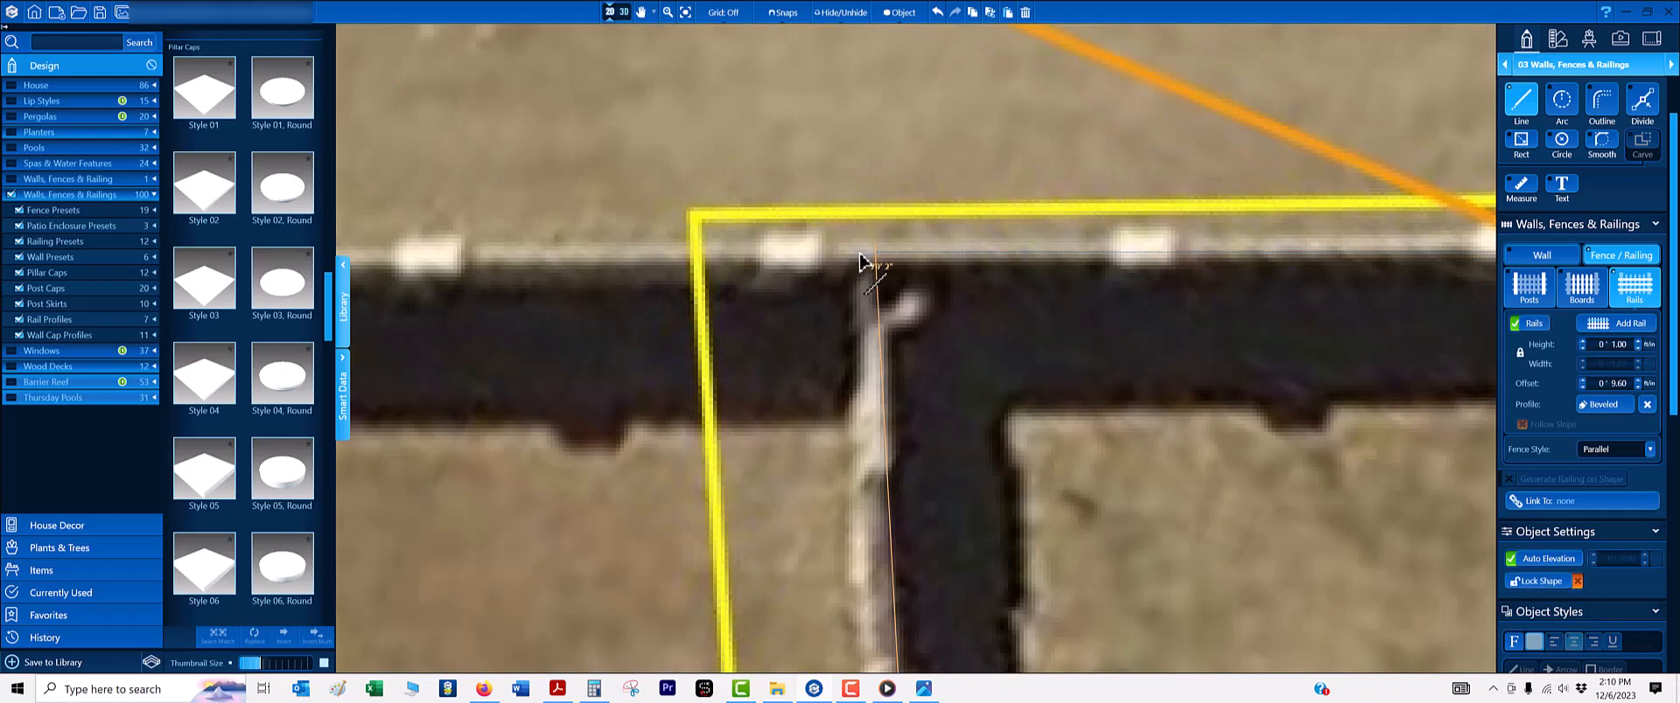
pyautogui.scroll(1, 869, 290)
pyautogui.click(887, 238)
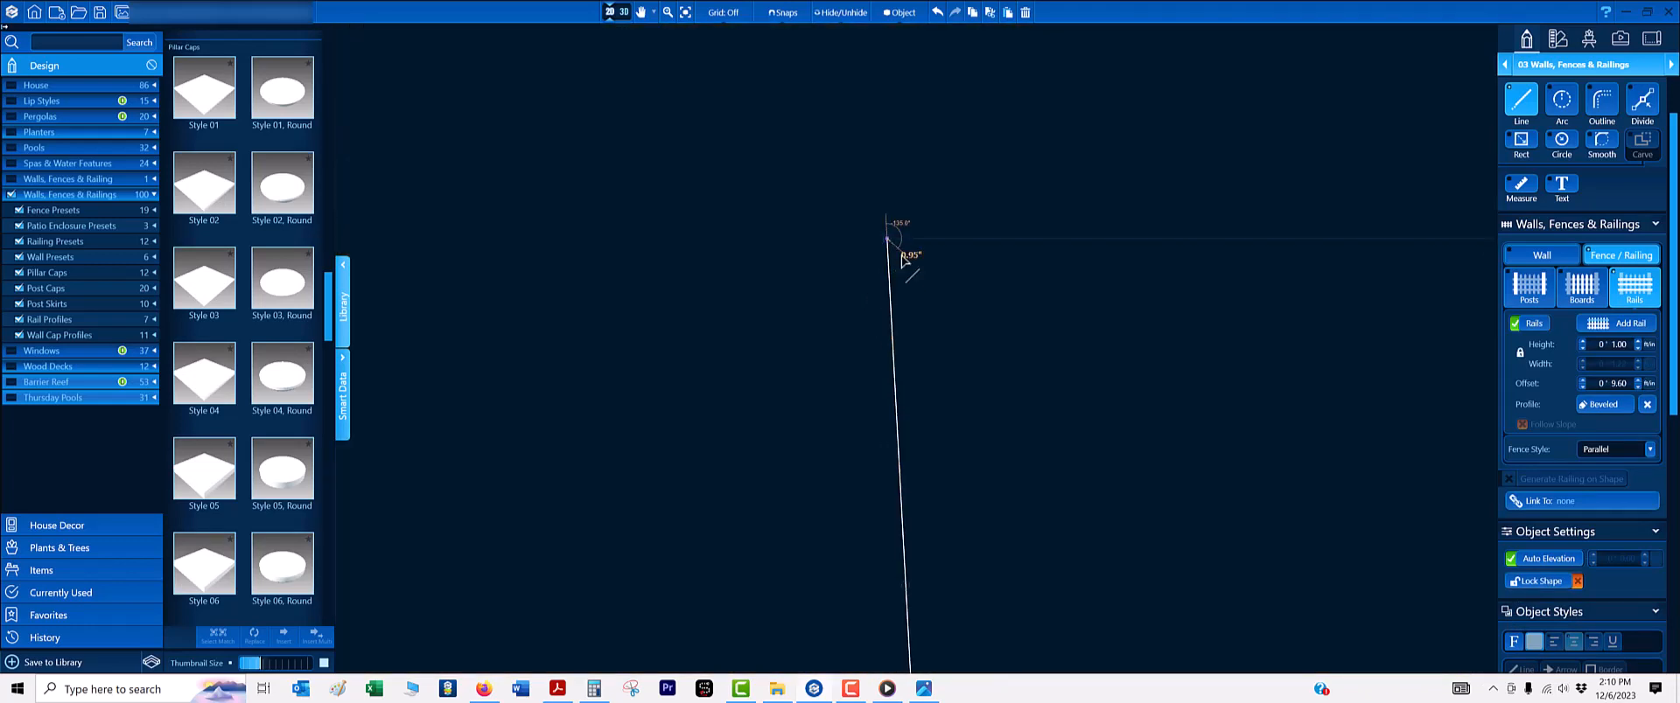
pyautogui.rightClick(888, 240)
# - Examine both side fences and the house outline against the aerial imagery, from the back yard to the front
pyautogui.scroll(-2, 994, 348)
pyautogui.moveTo(947, 302)
pyautogui.mouseDown(button='middle')
pyautogui.moveTo(934, 277)
pyautogui.moveTo(726, 197)
pyautogui.mouseUp(button='middle')
pyautogui.scroll(-2, 759, 259)
pyautogui.scroll(-1, 763, 289)
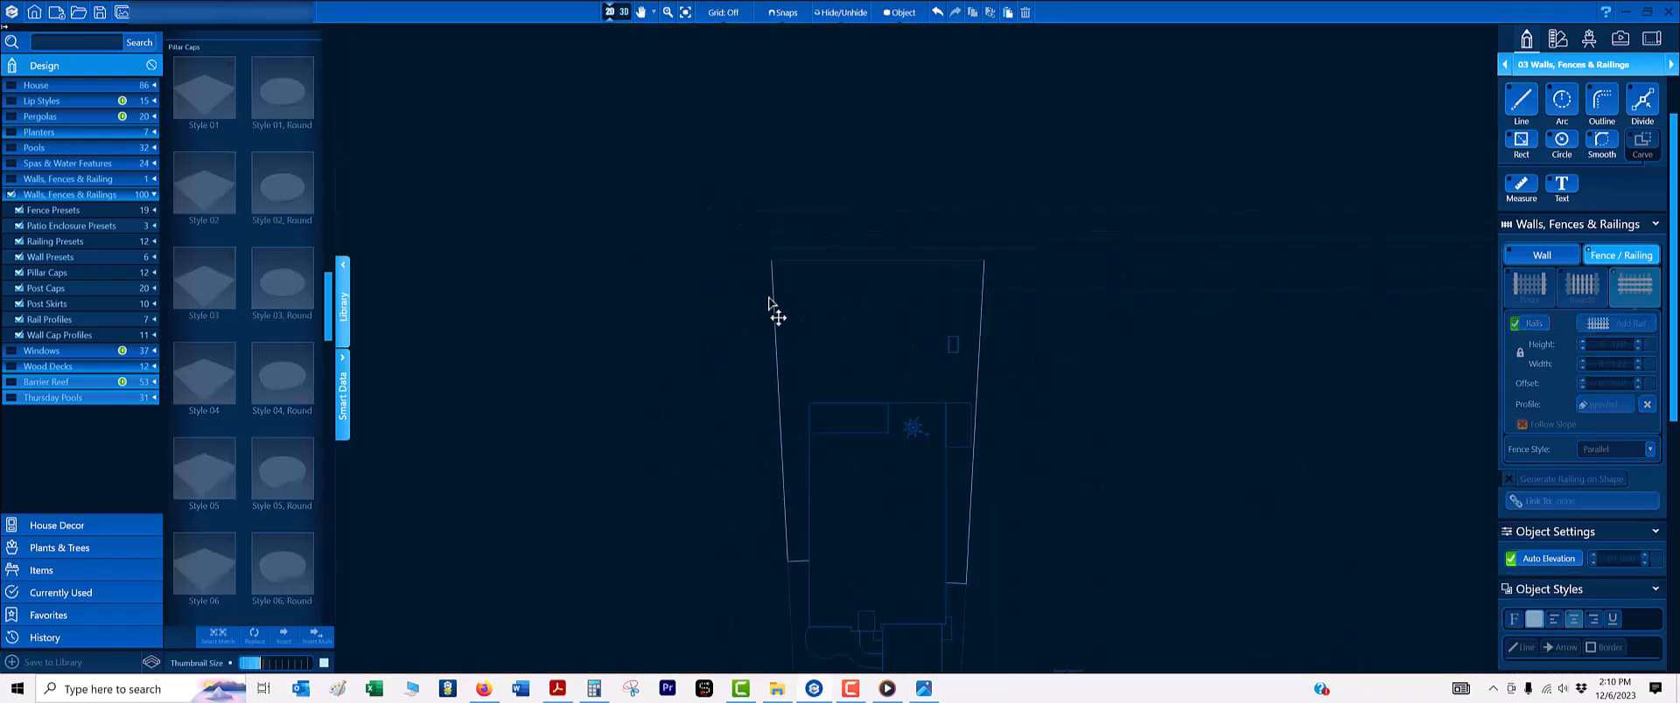
pyautogui.scroll(-2, 822, 393)
pyautogui.scroll(3, 770, 353)
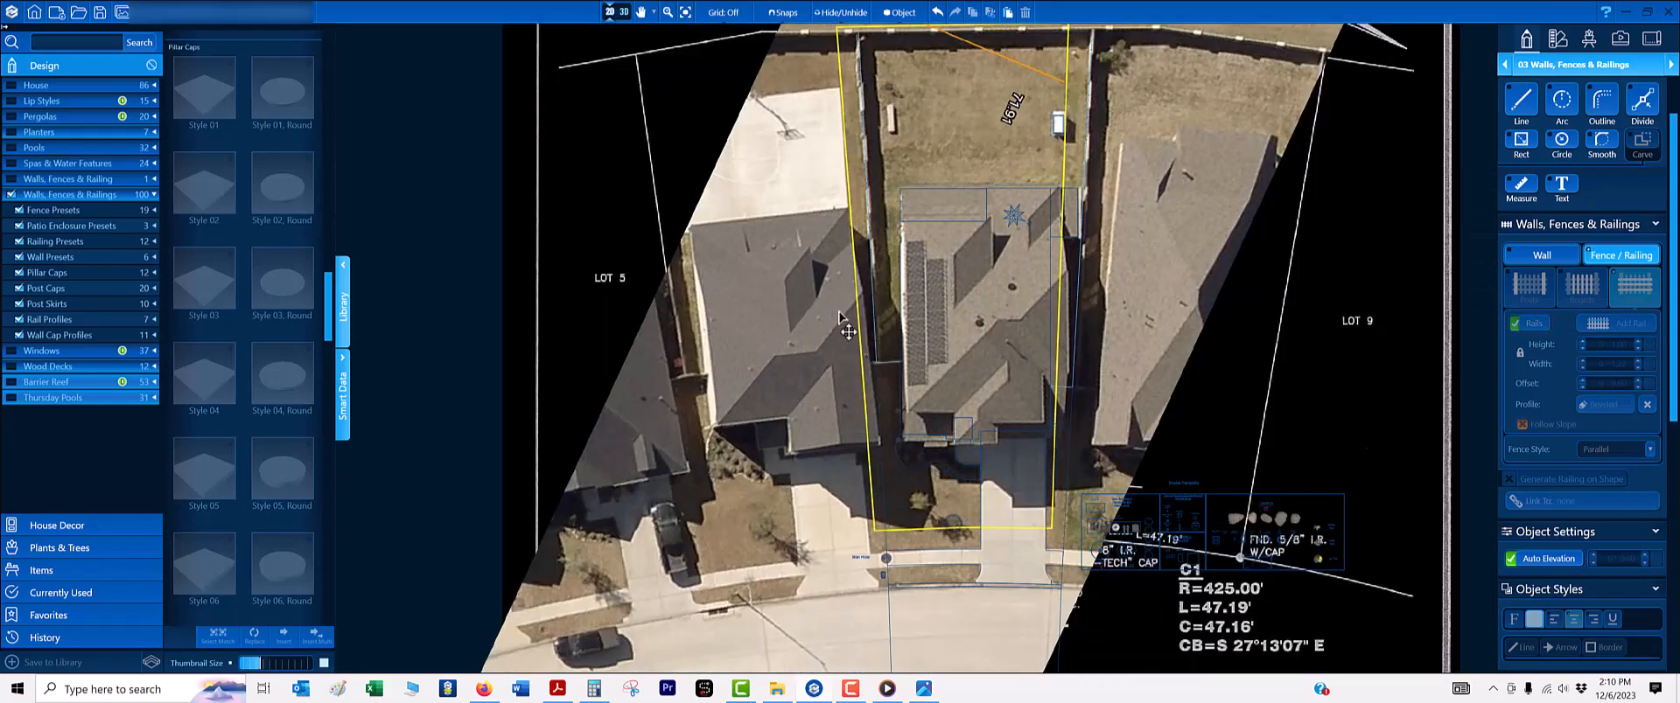
pyautogui.scroll(3, 887, 466)
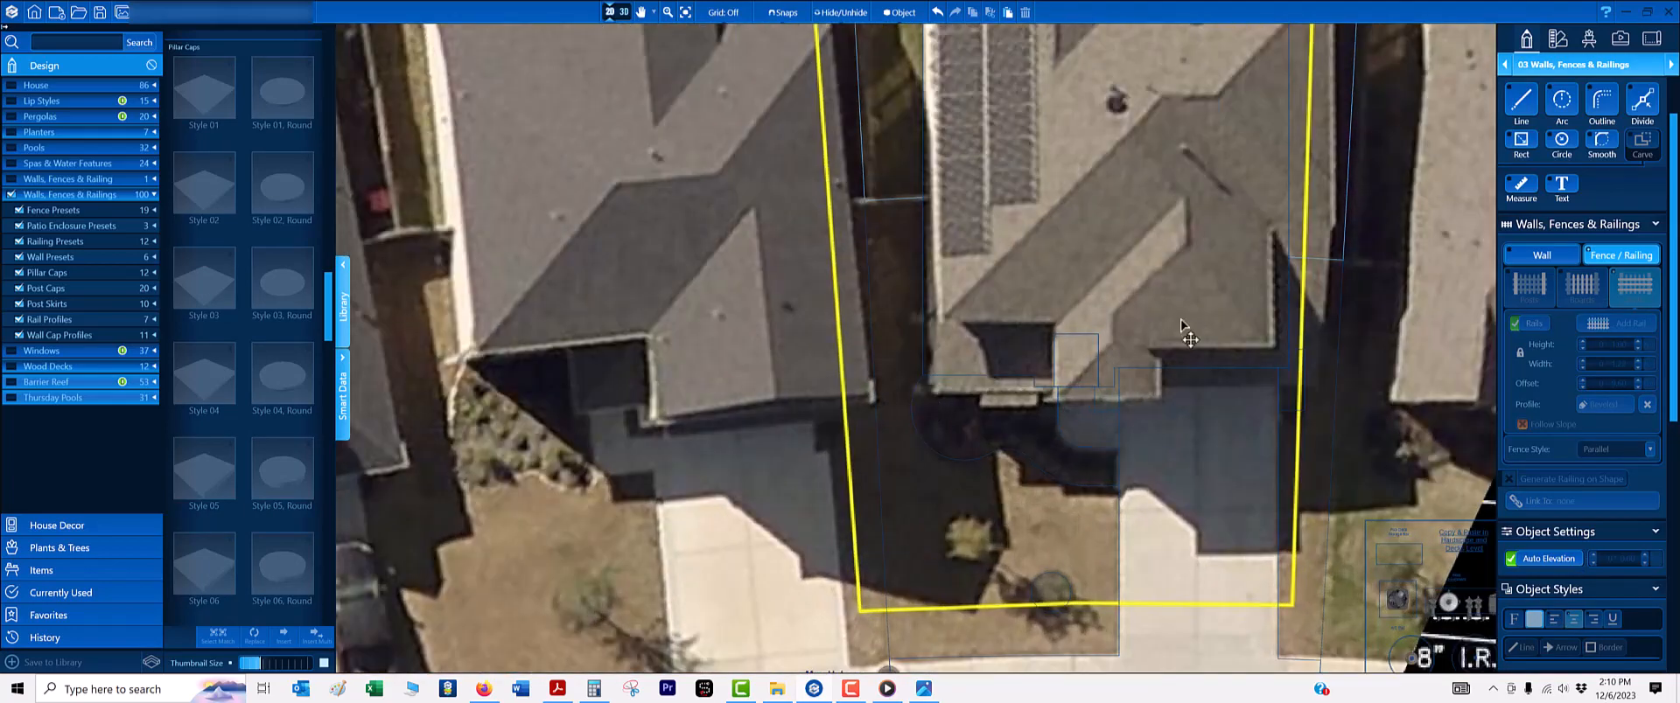
pyautogui.moveTo(1181, 327); pyautogui.dragTo(1045, 681, button='middle')
pyautogui.scroll(-4, 984, 376)
pyautogui.scroll(2, 976, 349)
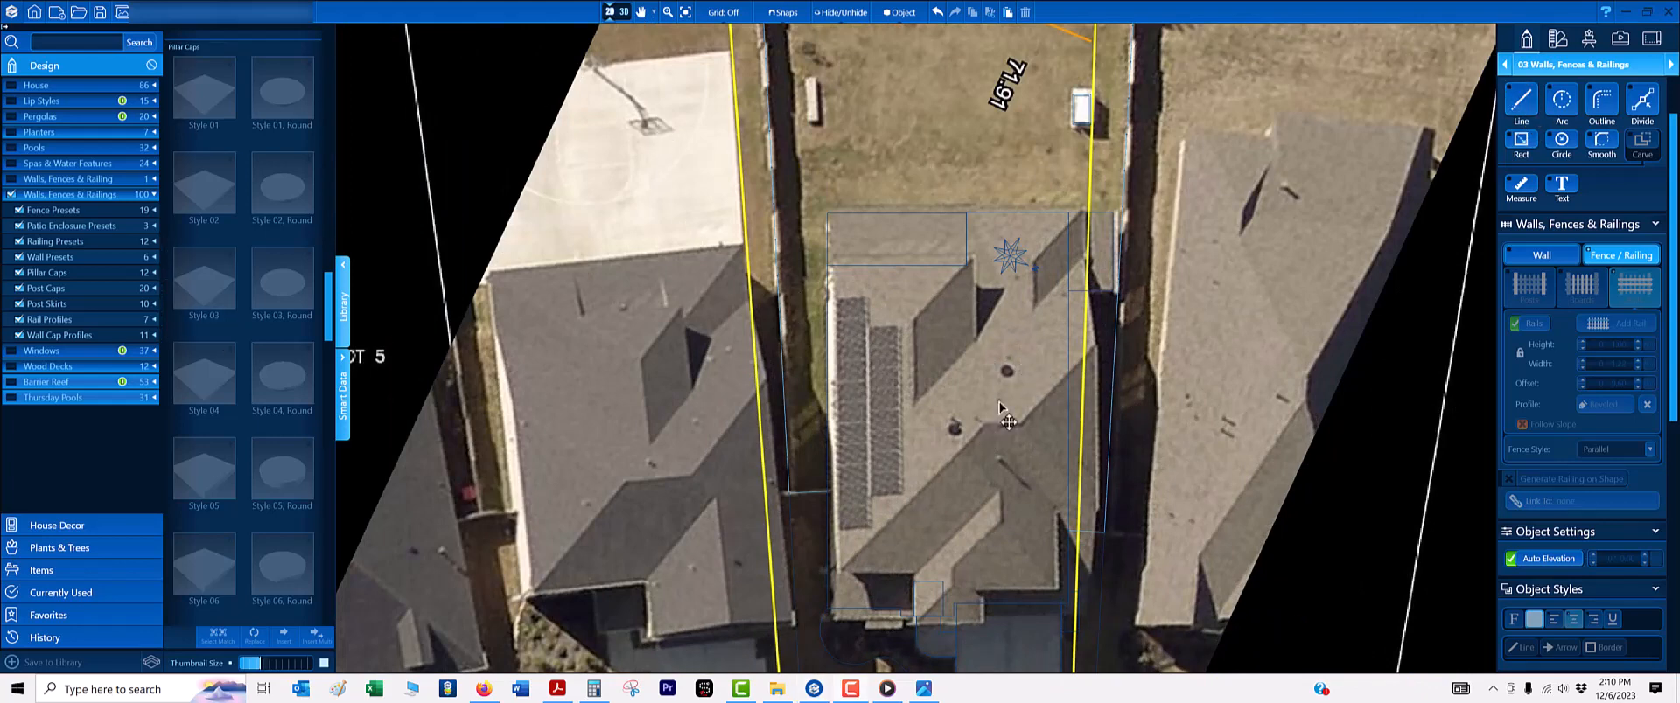
# - Switch to the House stage with Full Roof as the shape type and set the grid to 1 in
pyautogui.click(1566, 65)
pyautogui.click(1562, 106)
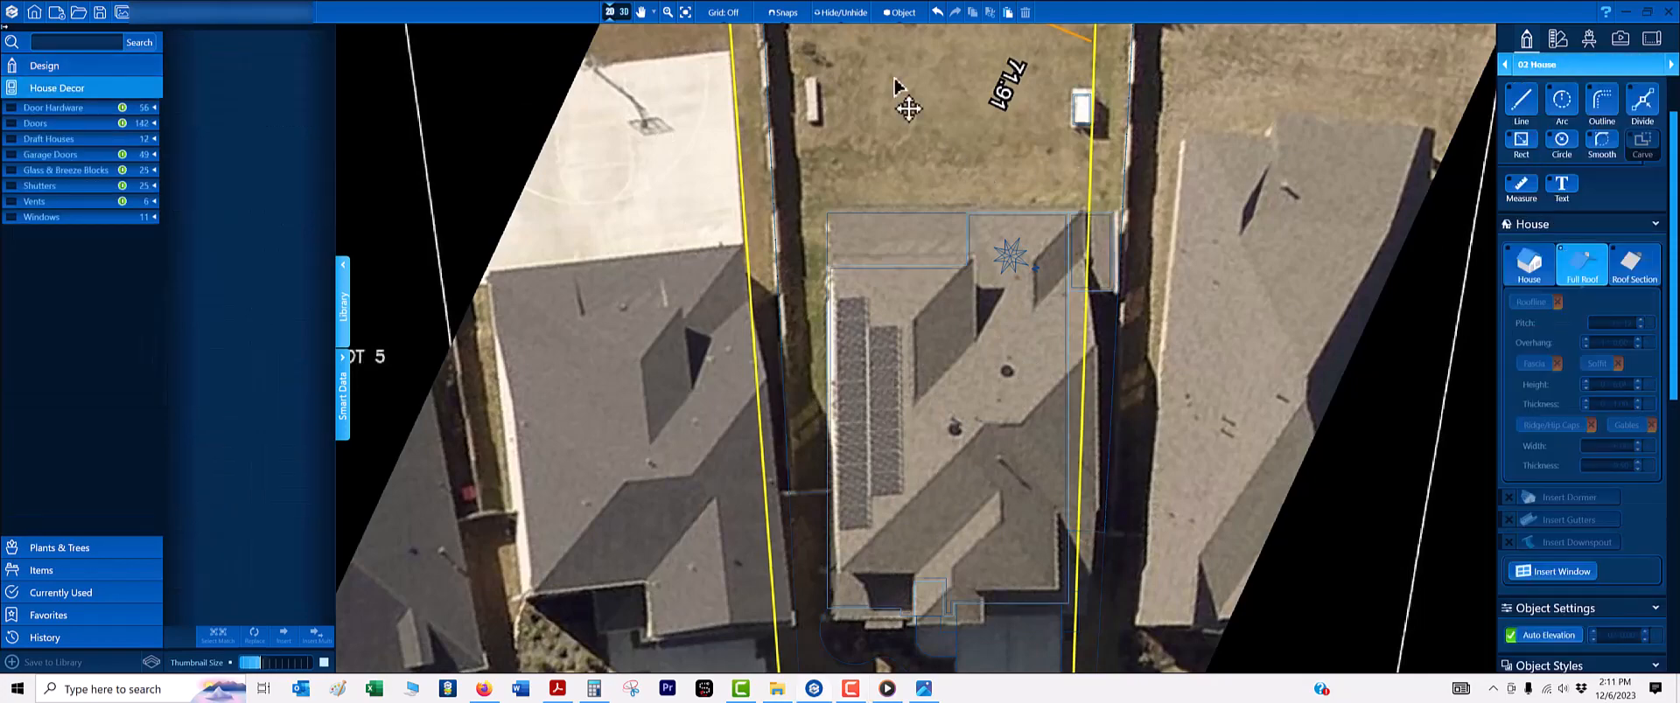
pyautogui.click(722, 12)
pyautogui.click(713, 59)
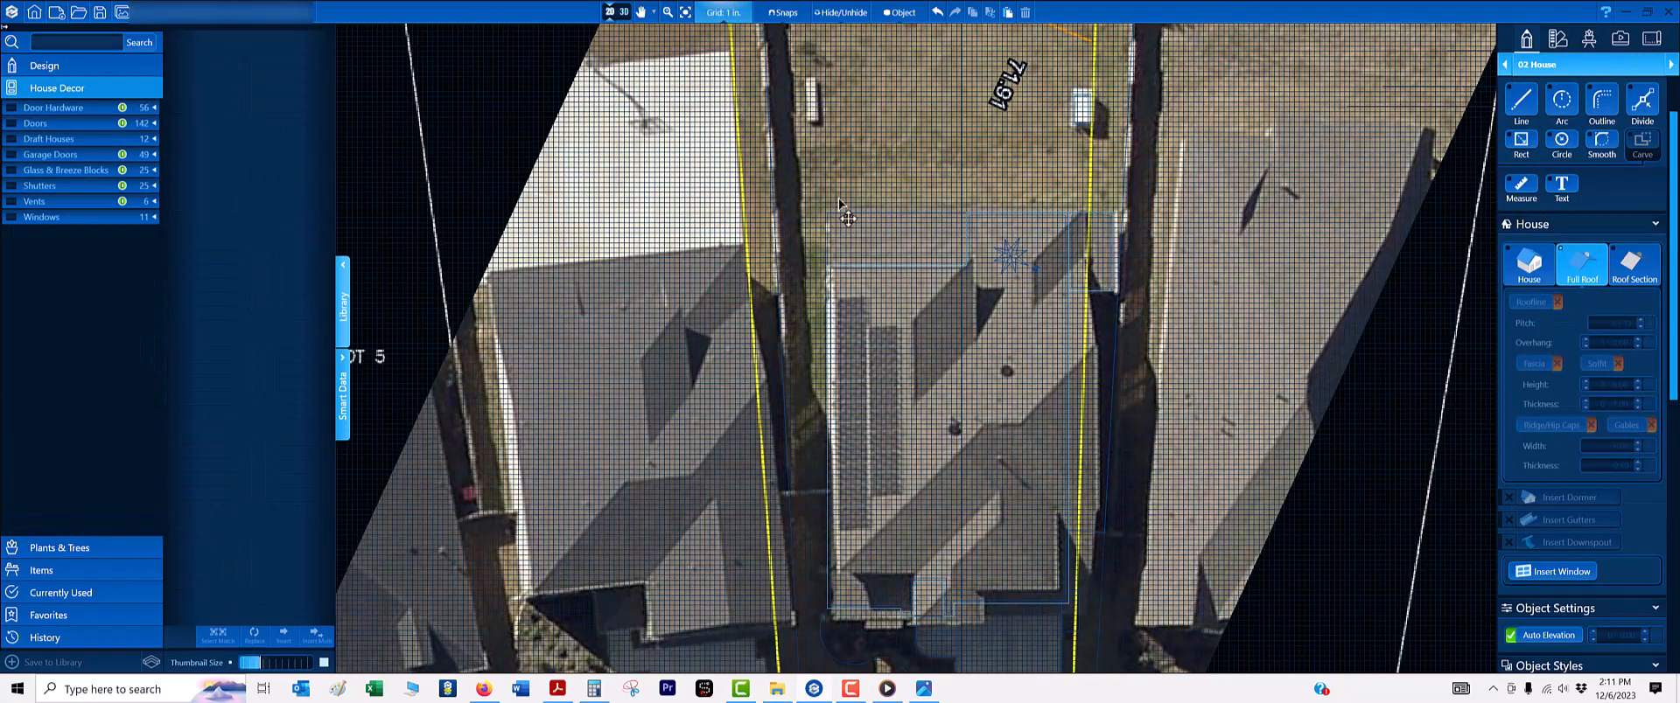
# - Start the roofline with a 14' 5" edge toward the rear and a 24' edge parallel to the rear wall
pyautogui.scroll(8, 974, 344)
pyautogui.press('l')
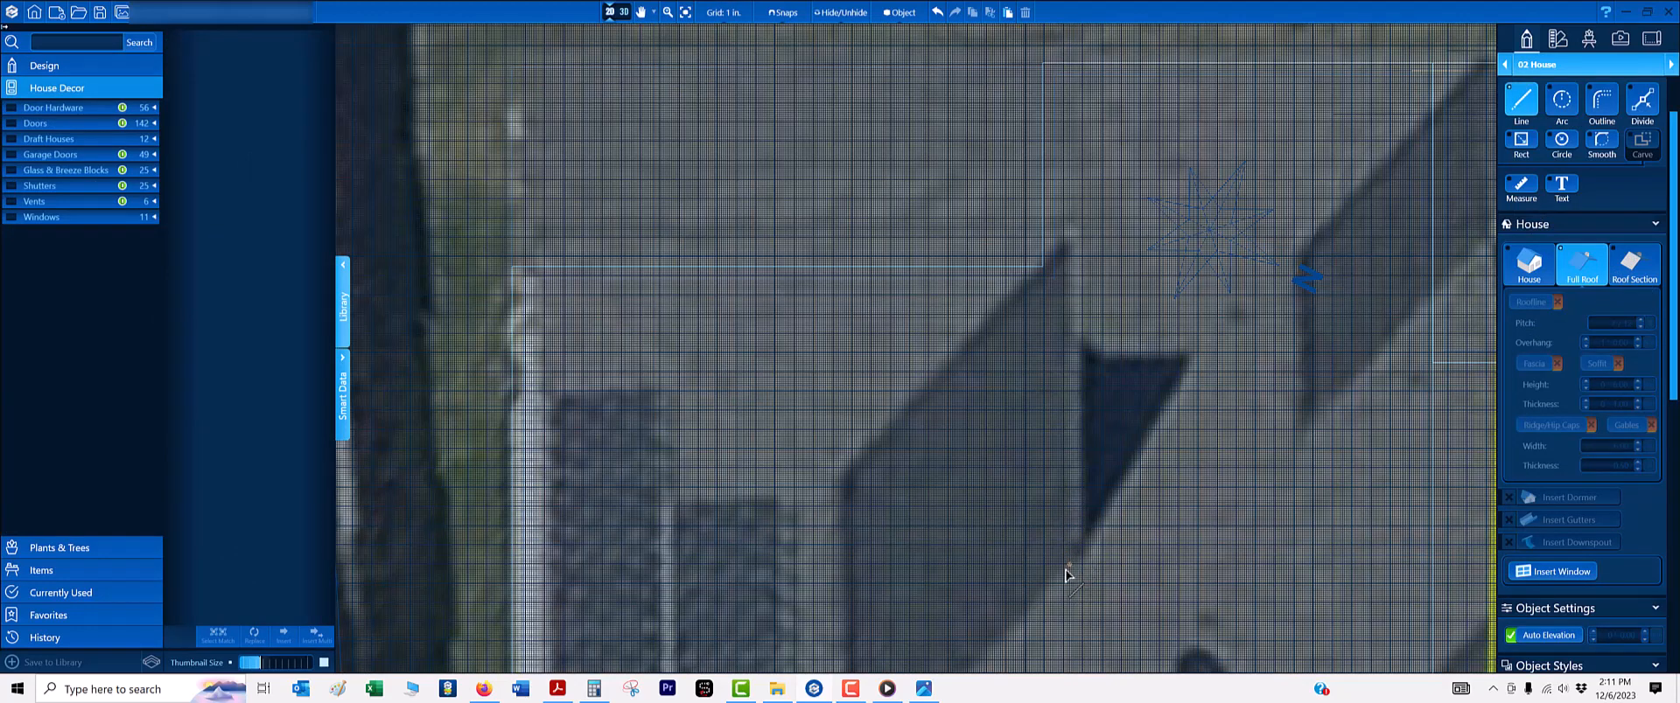
pyautogui.click(1066, 571)
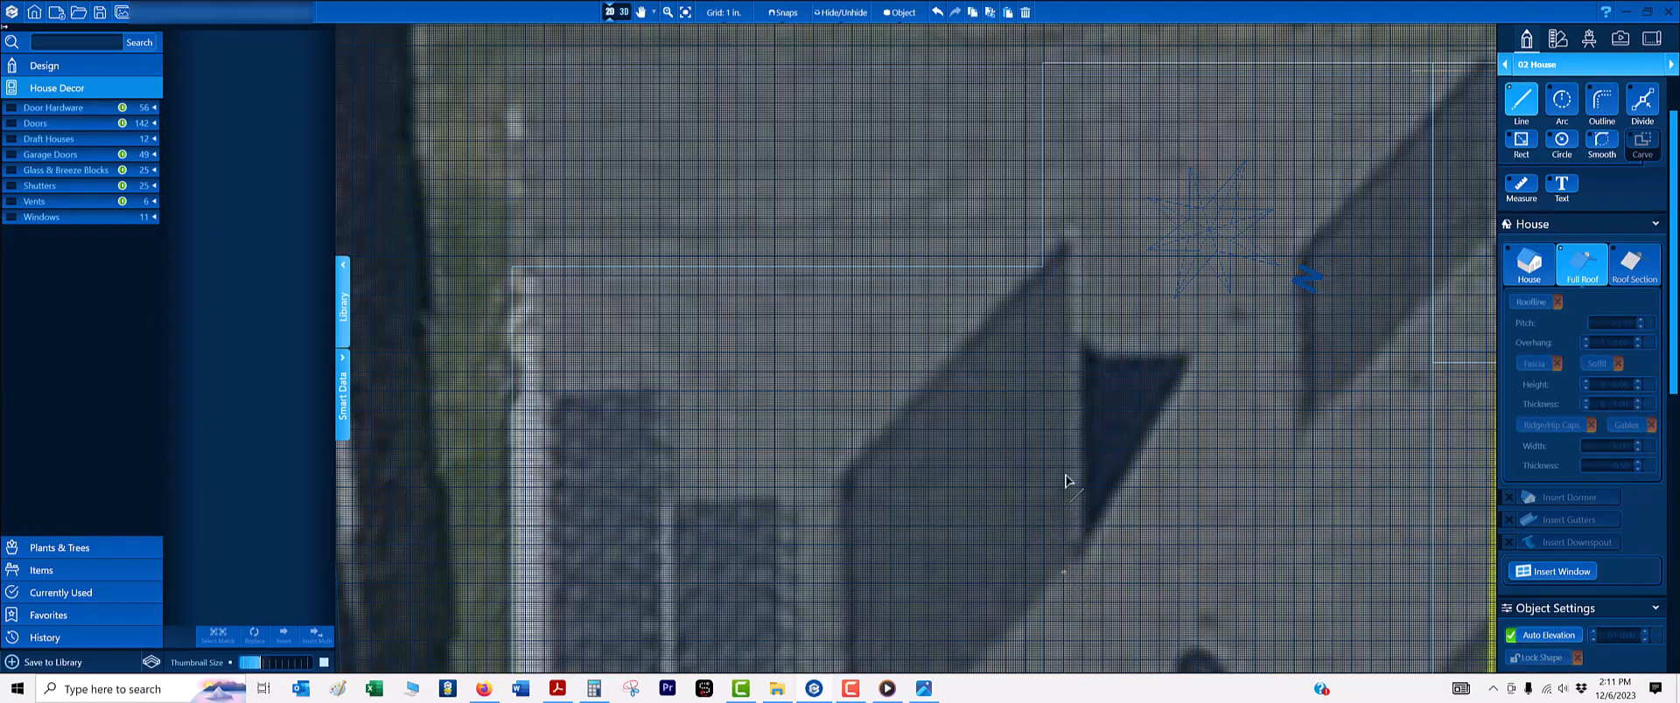
pyautogui.click(1066, 240)
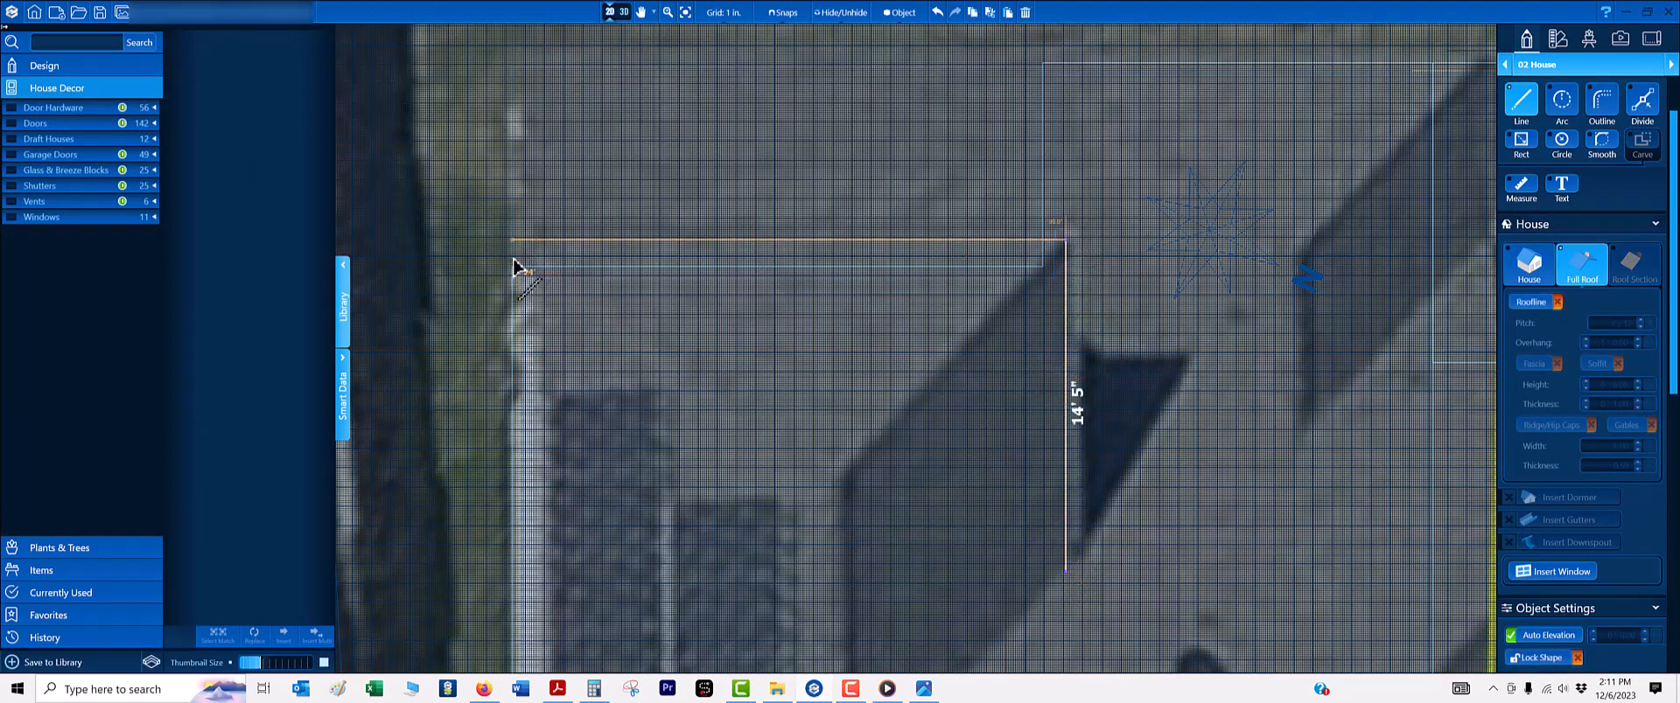
pyautogui.scroll(3, 518, 269)
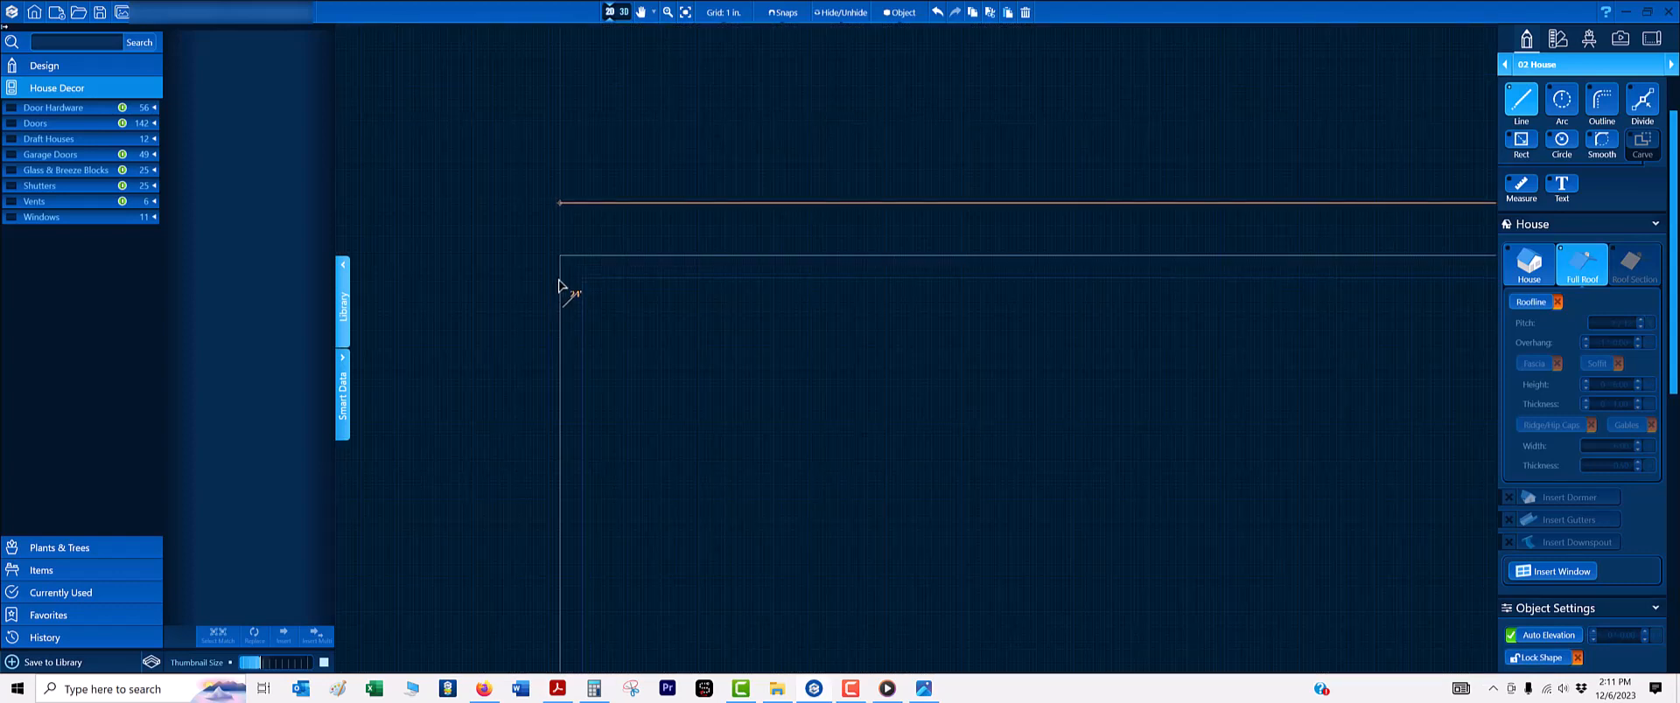
pyautogui.click(560, 281)
# - Continue the roofline 51' 7" along the solar-panel side of the house and 12' 2" across above the front wall
pyautogui.scroll(-5, 573, 389)
pyautogui.moveTo(592, 481); pyautogui.dragTo(638, 241, button='middle')
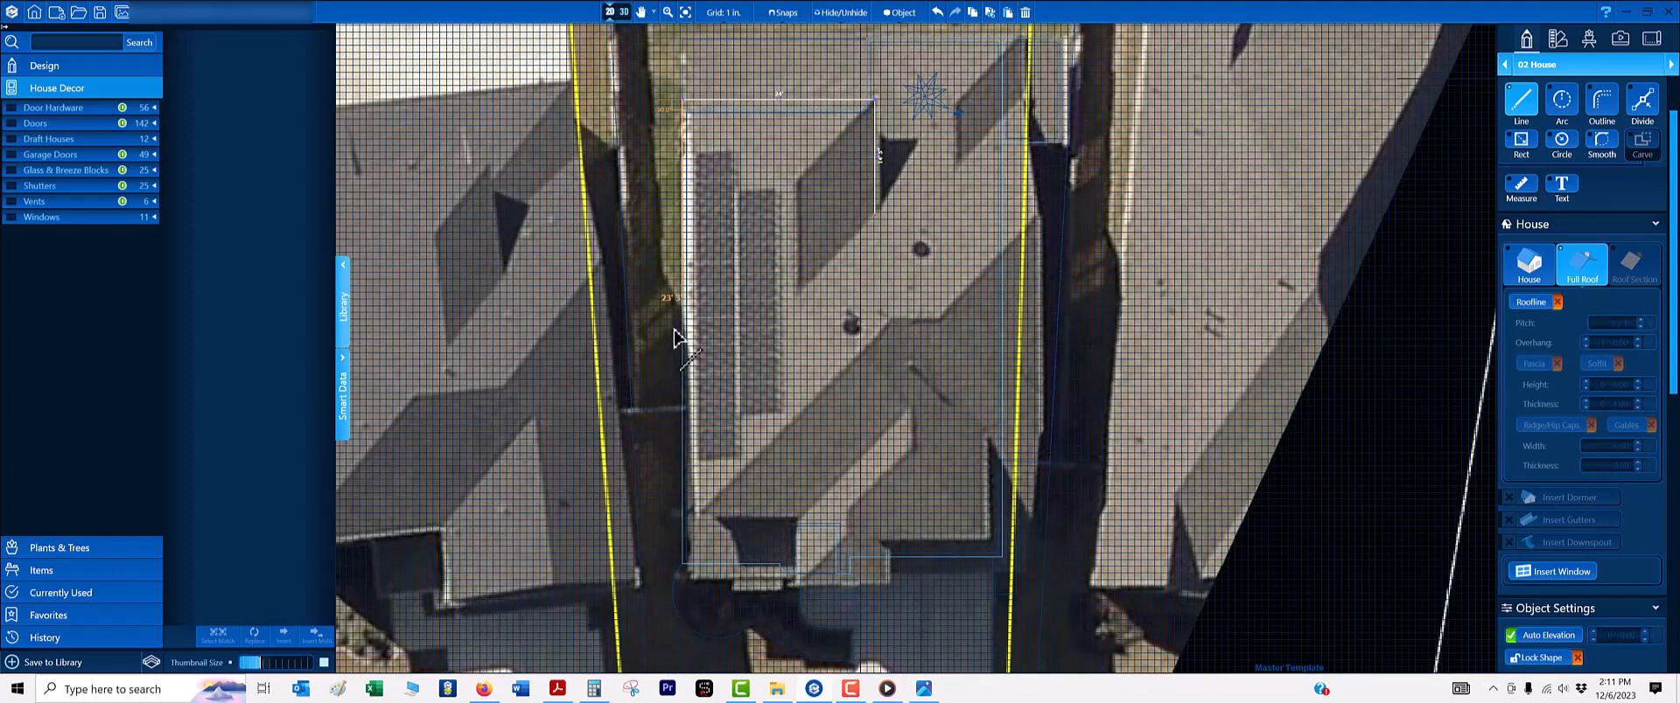
pyautogui.scroll(2, 711, 512)
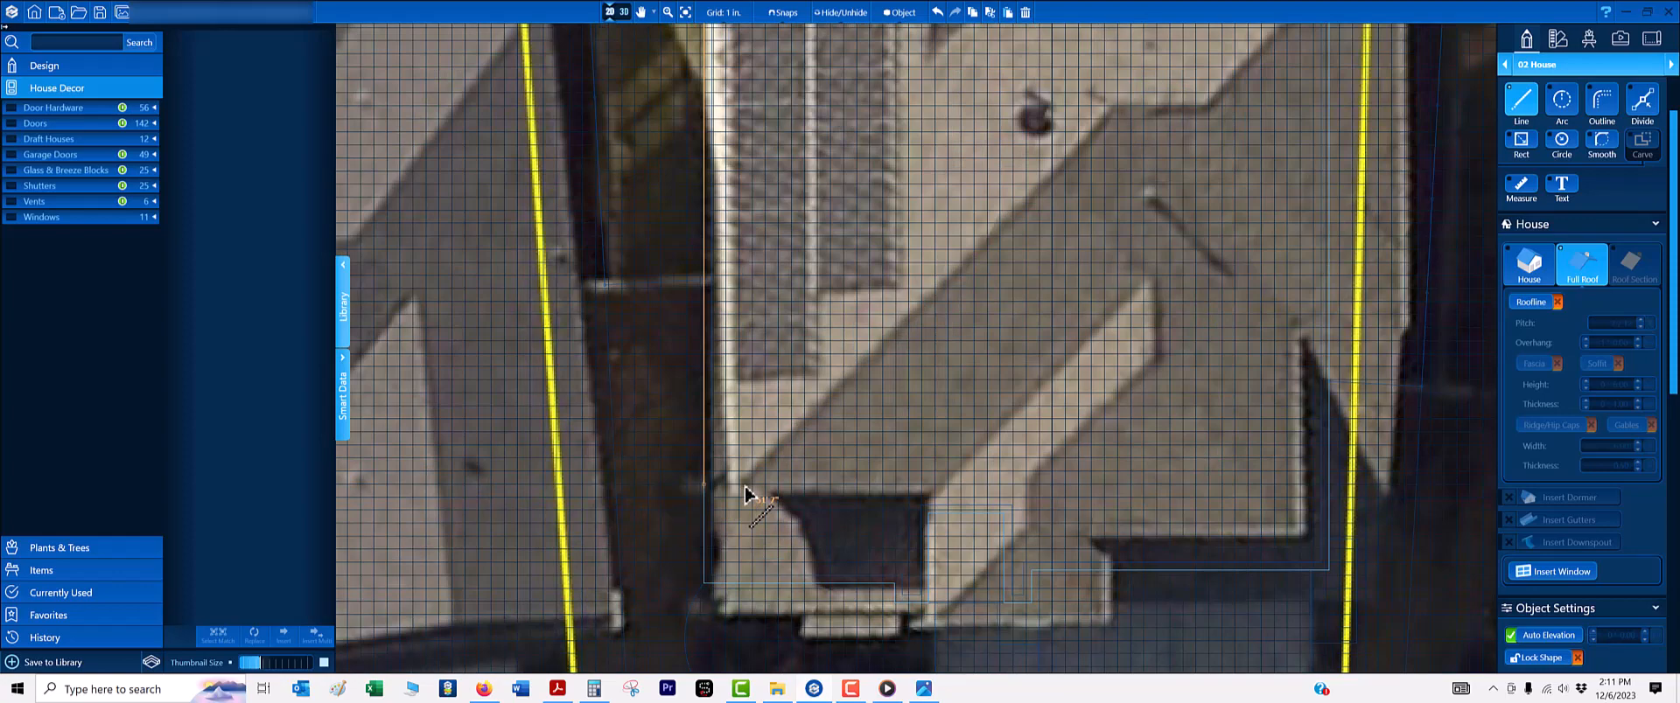
pyautogui.click(744, 495)
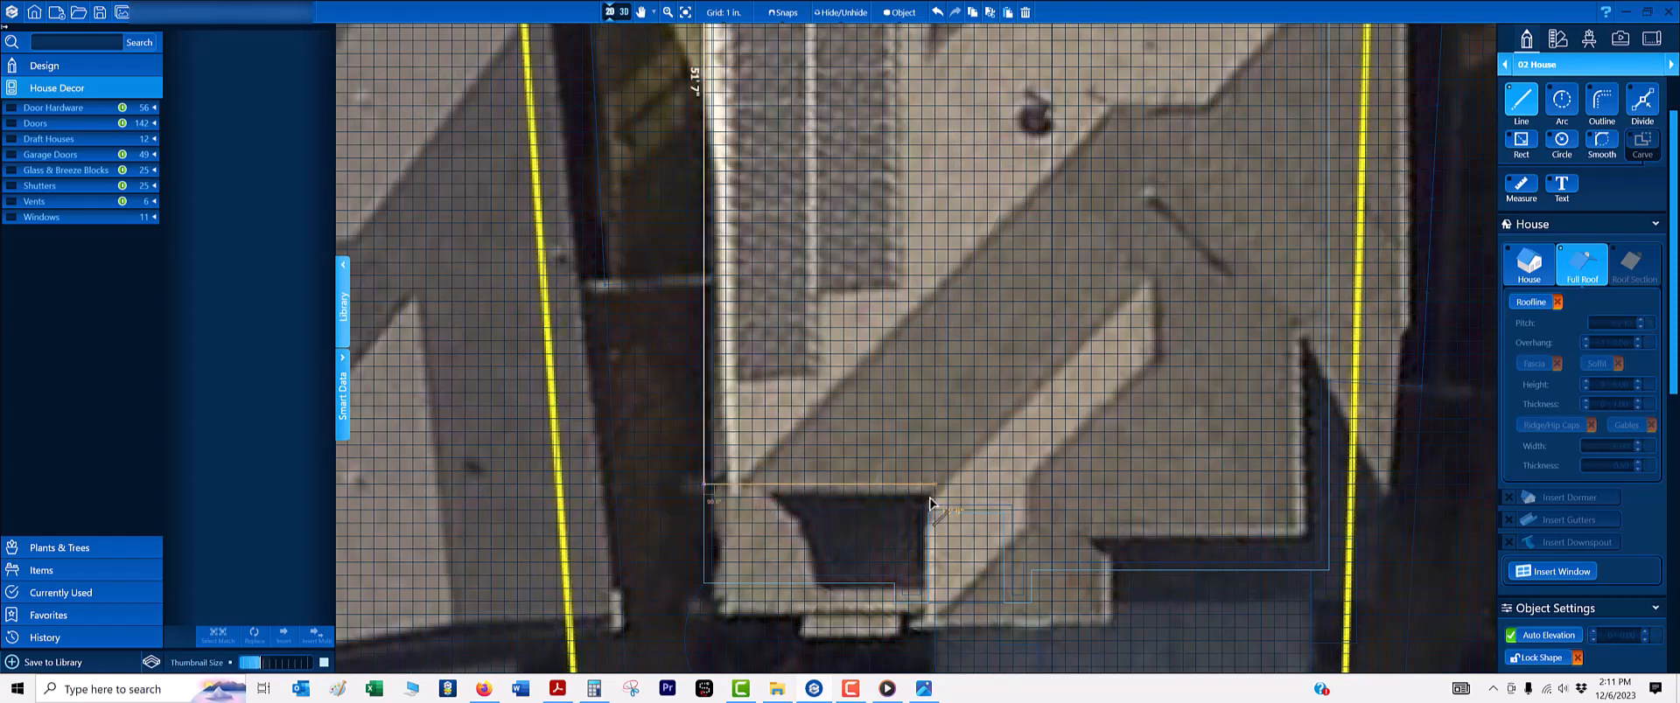
pyautogui.moveTo(875, 414); pyautogui.dragTo(797, 274, button='middle')
pyautogui.scroll(1, 838, 367)
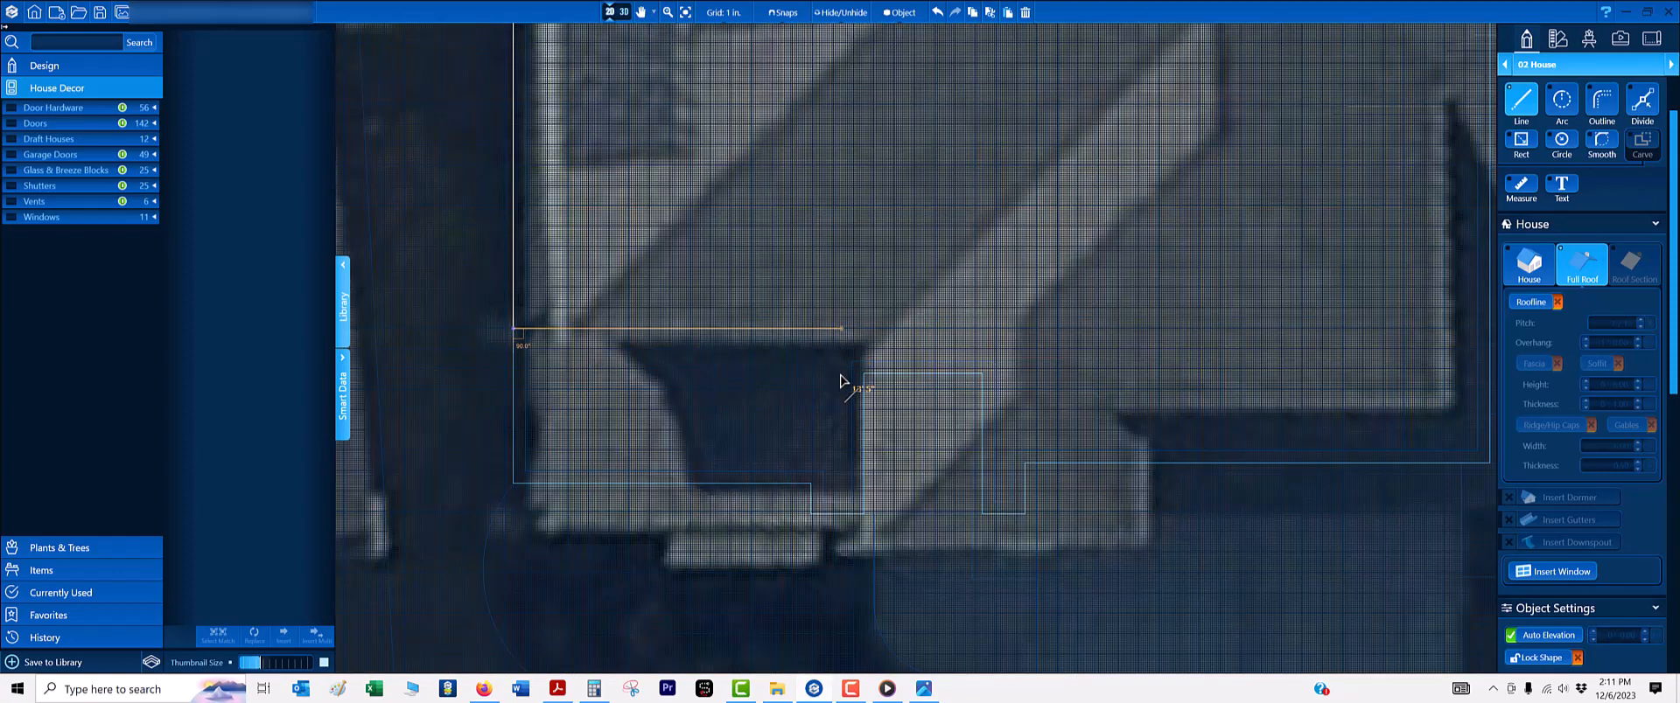
pyautogui.scroll(2, 853, 391)
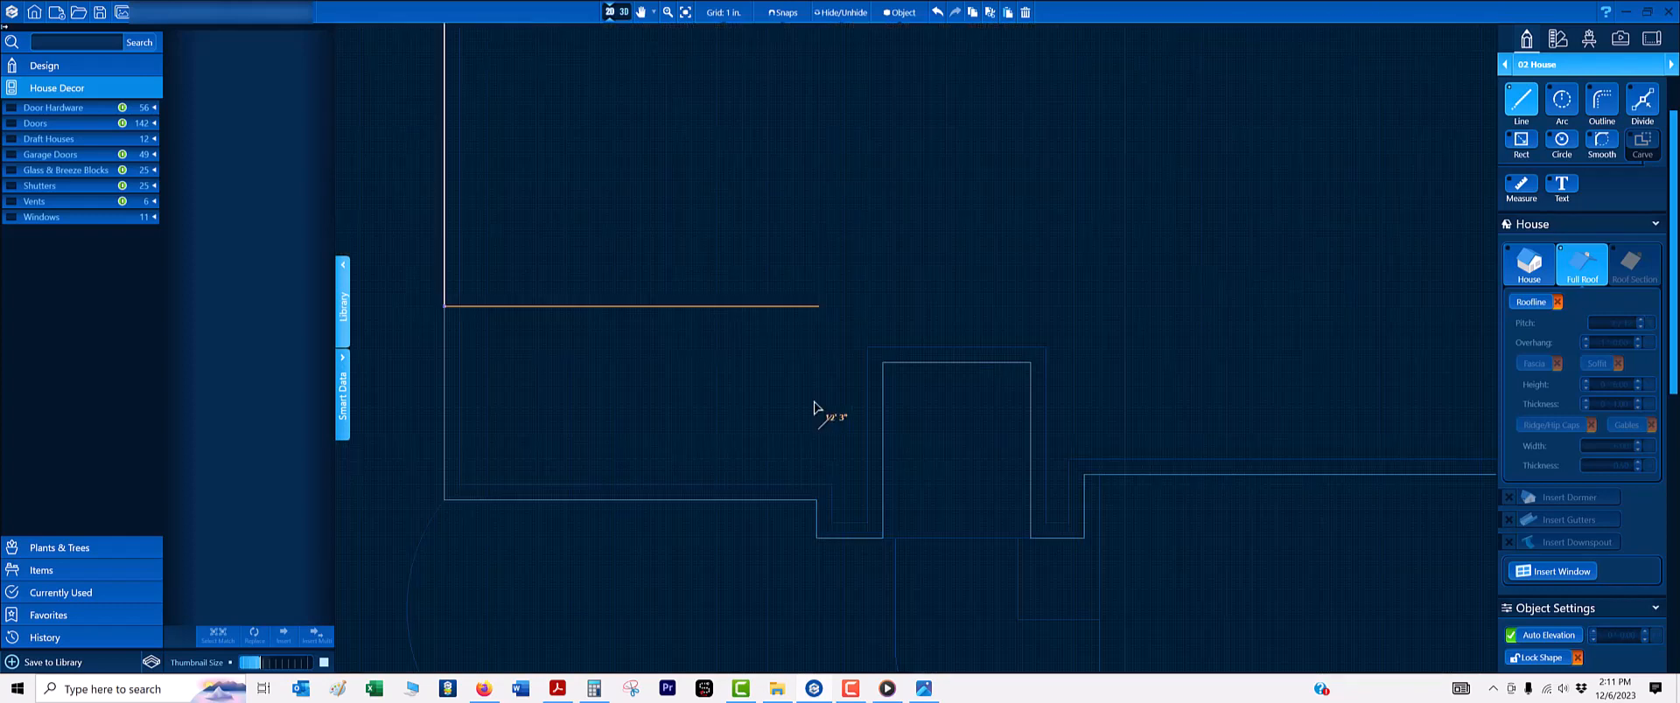
pyautogui.click(832, 354)
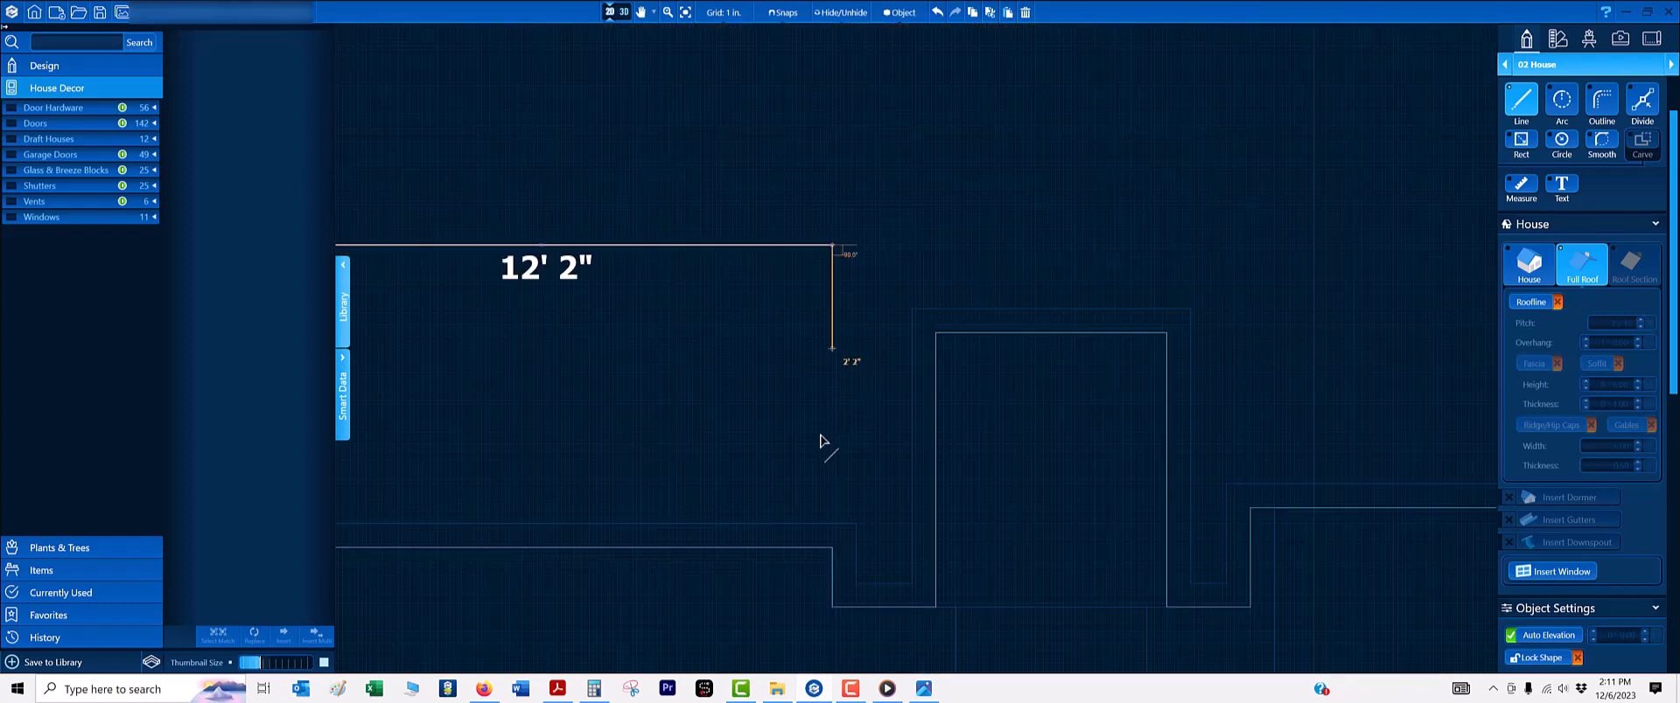
# - Trace the roofline around the entry and garage front with edges of 7' 7", 8' 9", 4' 11" and 16' 10"
pyautogui.click(831, 607)
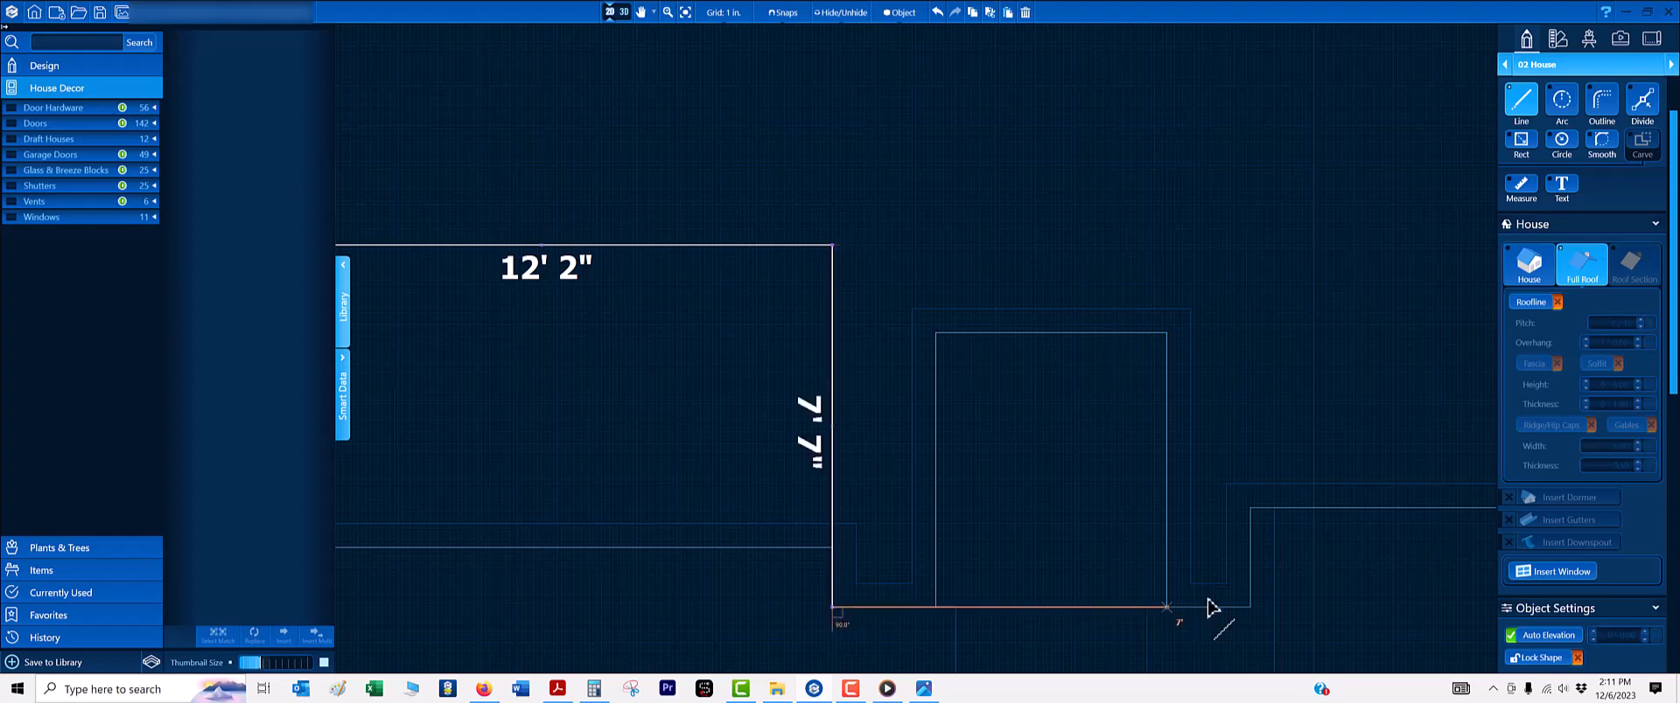
pyautogui.click(1251, 608)
pyautogui.scroll(-2, 1173, 404)
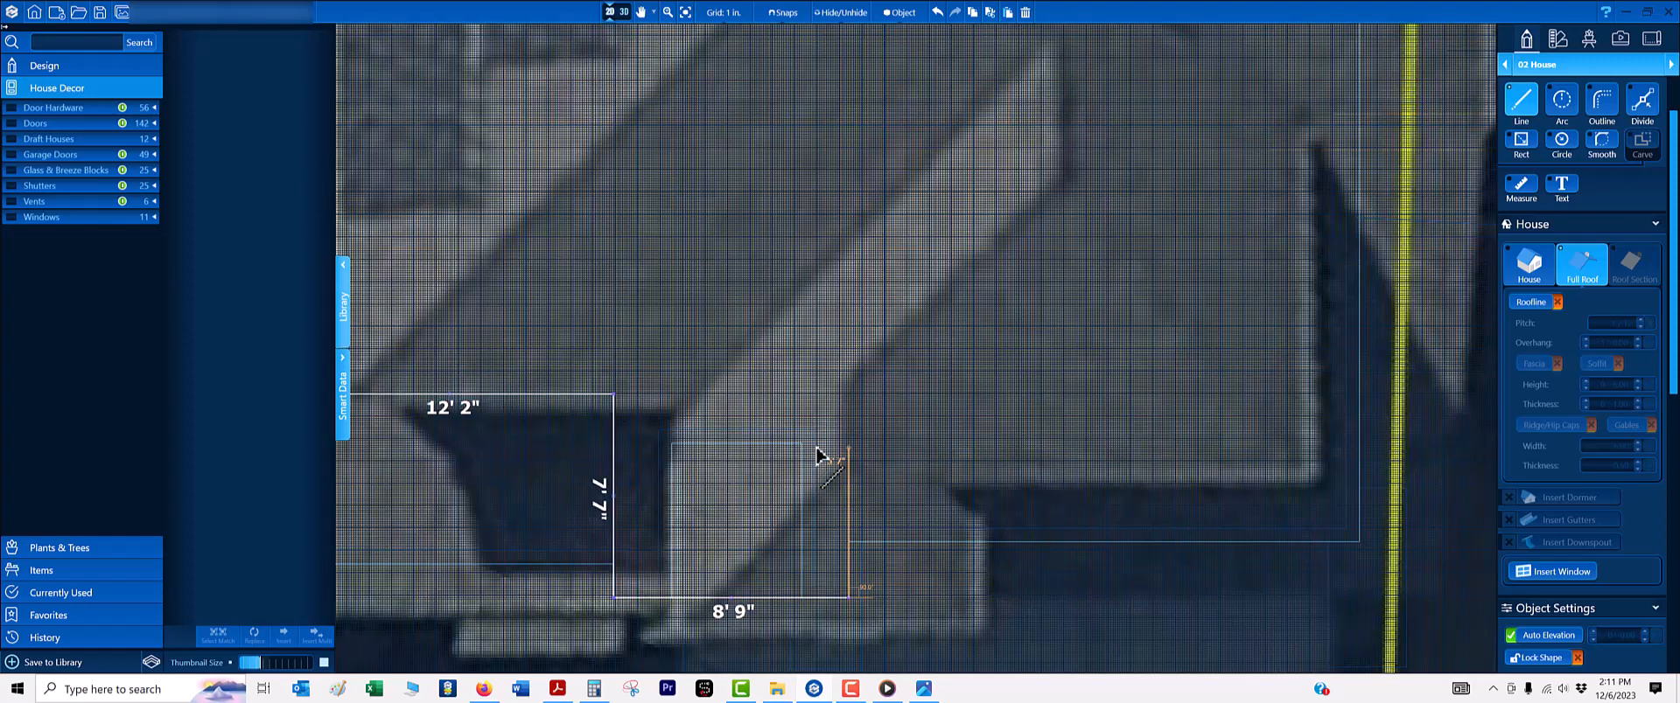
pyautogui.click(848, 464)
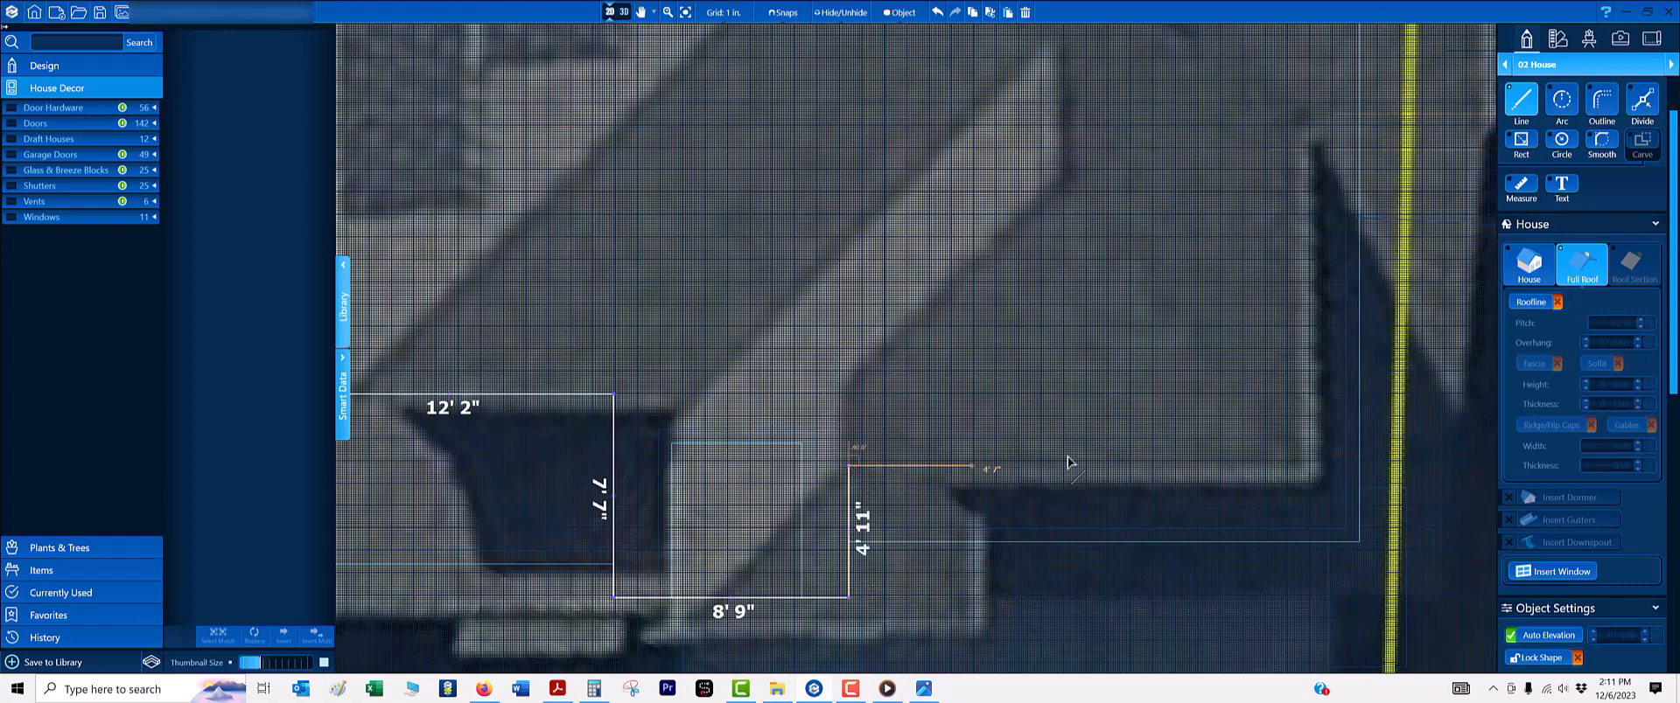
pyautogui.click(1301, 466)
# - Run the roofline back along the garage side with a 7' outward jog and a 25' 10" edge, and close it with a 20' 9" edge
pyautogui.scroll(-3, 1031, 423)
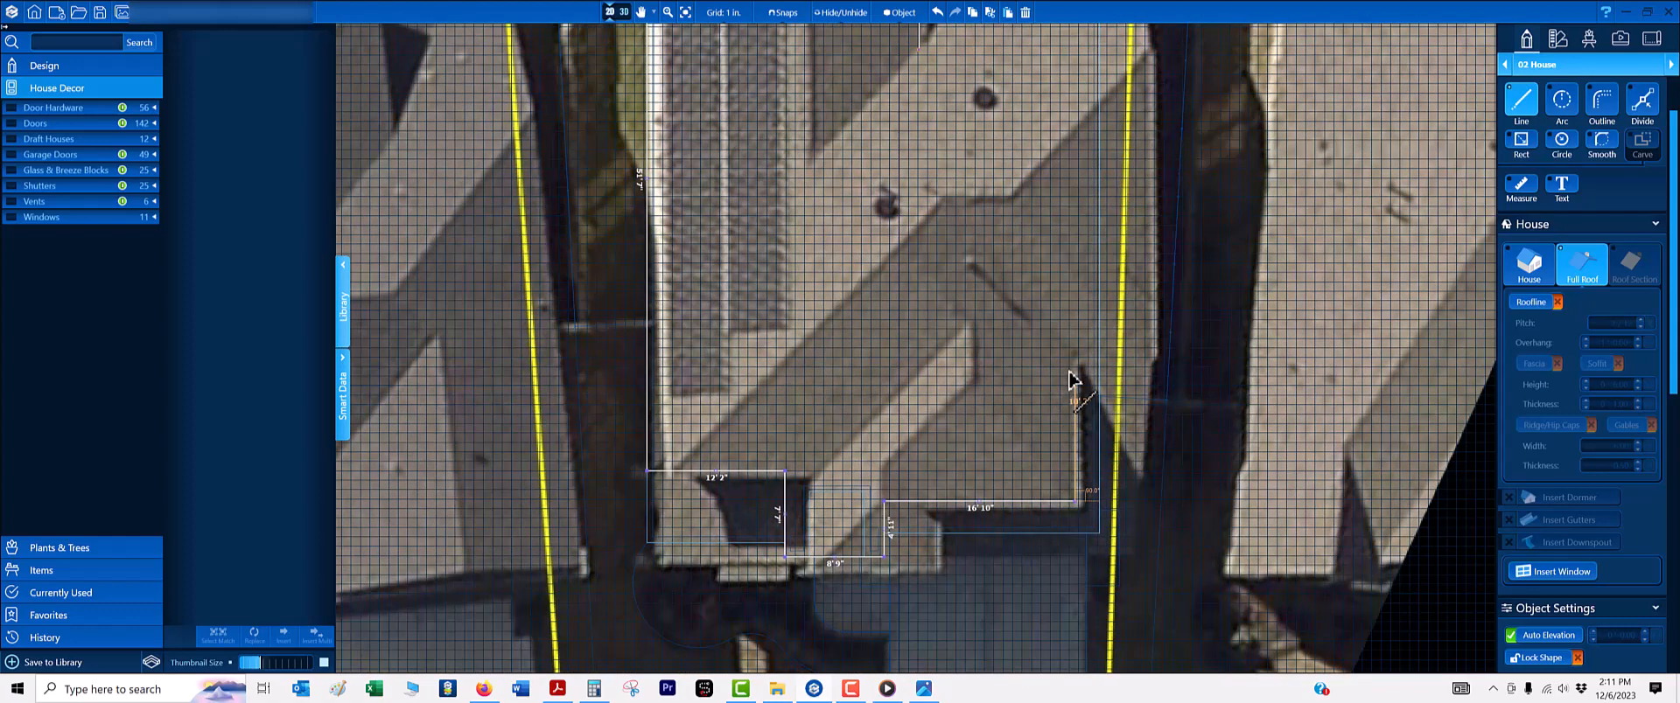
pyautogui.click(1081, 353)
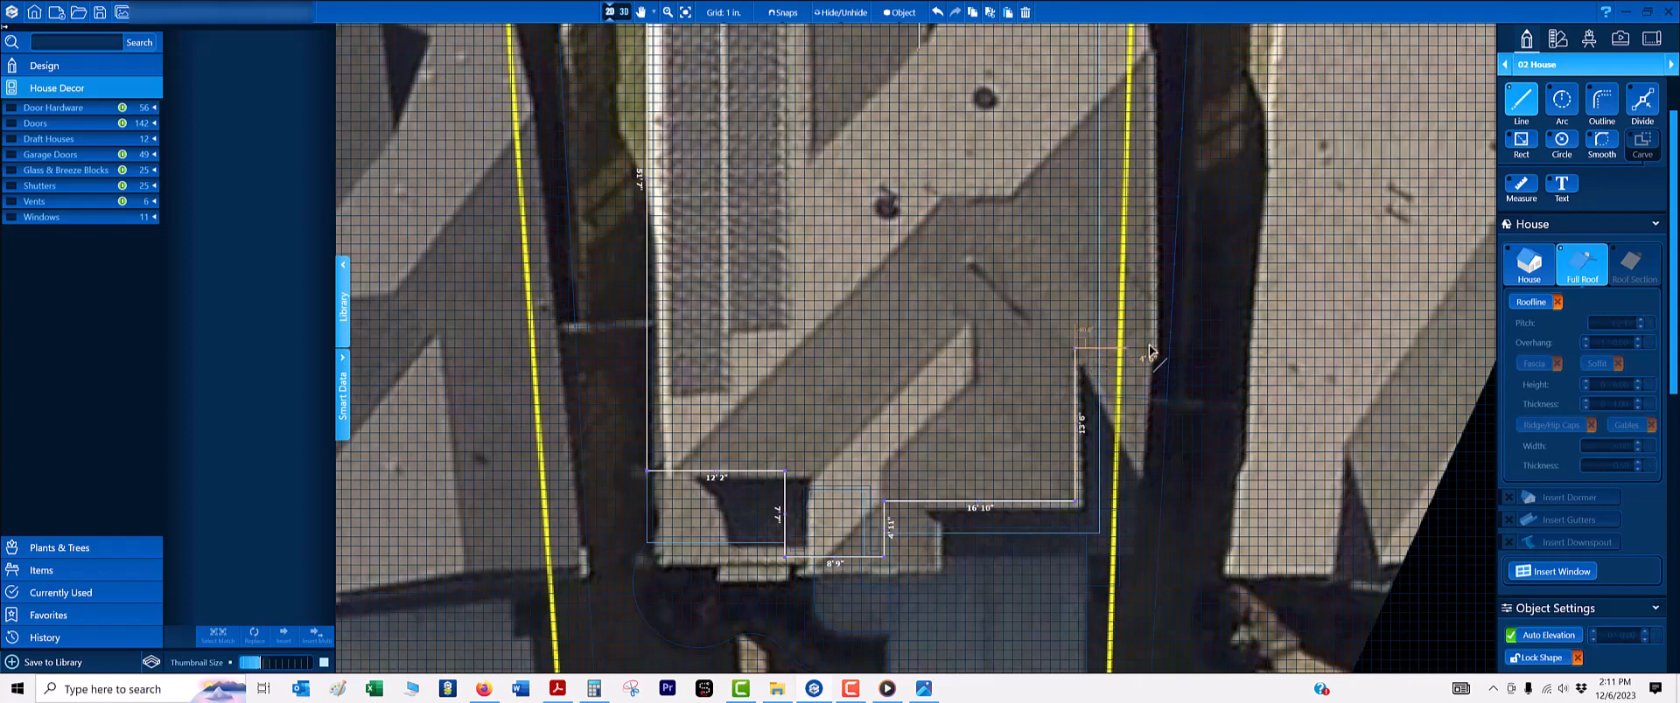
pyautogui.click(1153, 354)
pyautogui.scroll(5, 1137, 263)
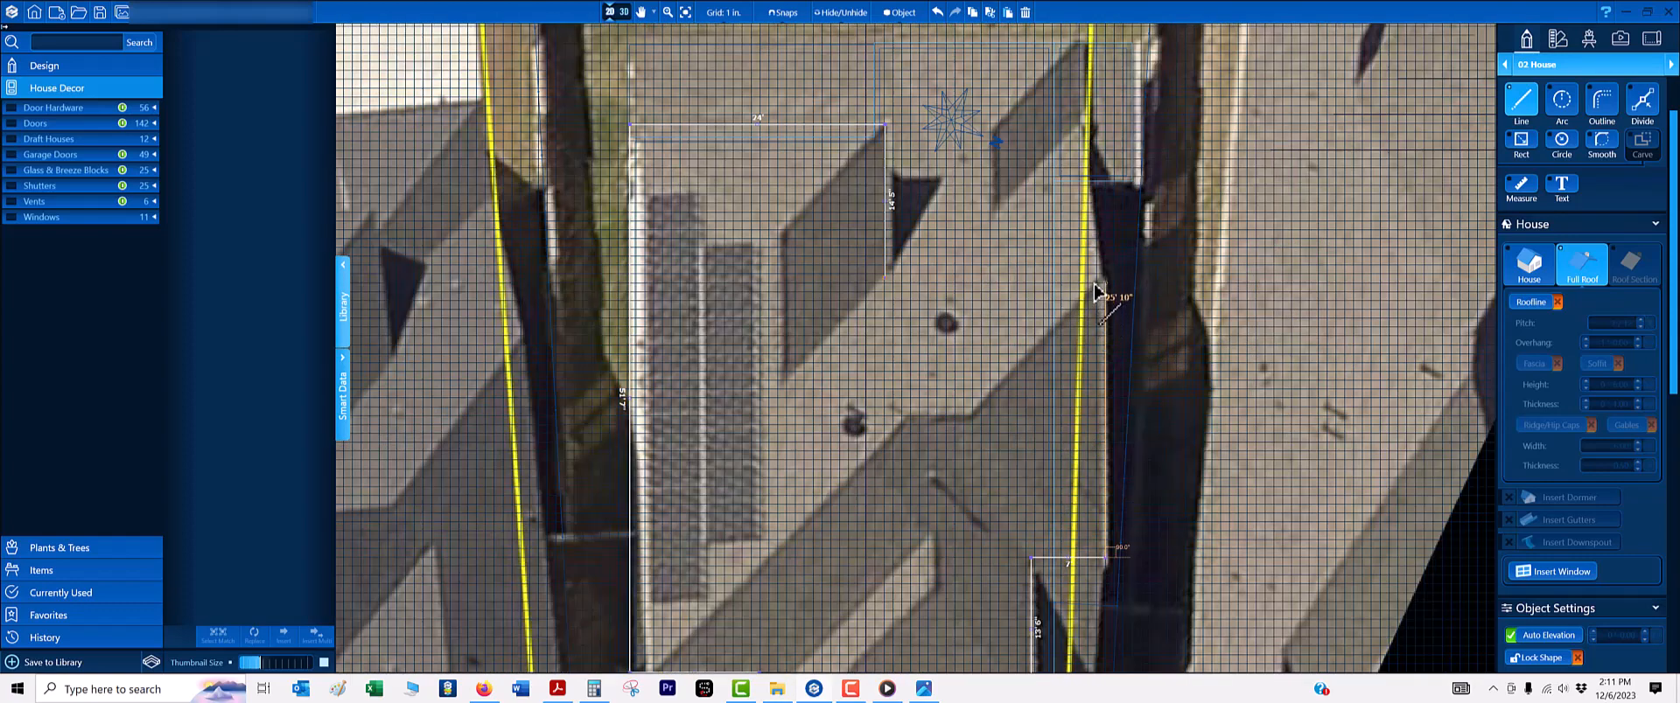
pyautogui.click(1095, 291)
pyautogui.scroll(3, 886, 295)
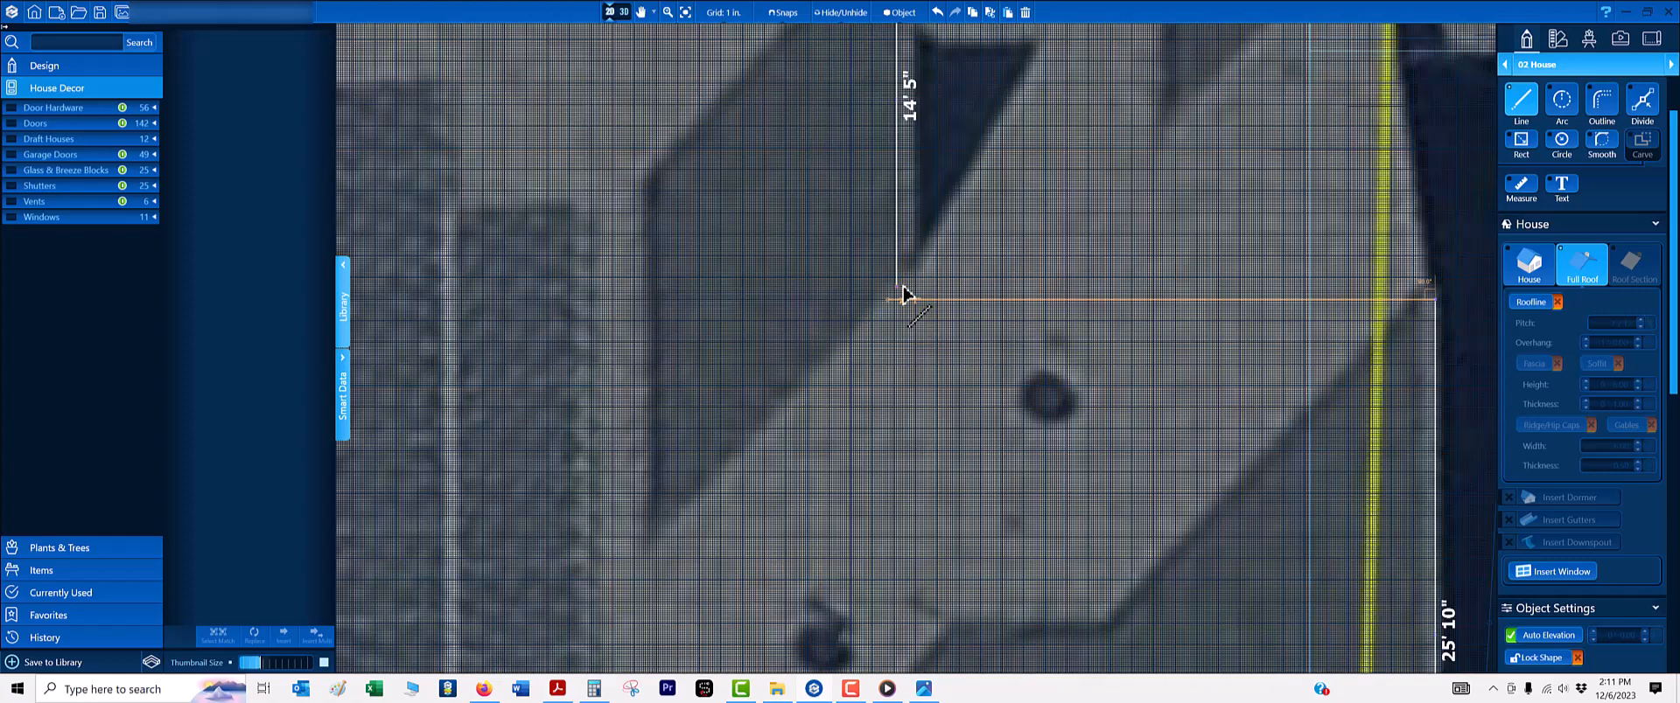
pyautogui.click(896, 298)
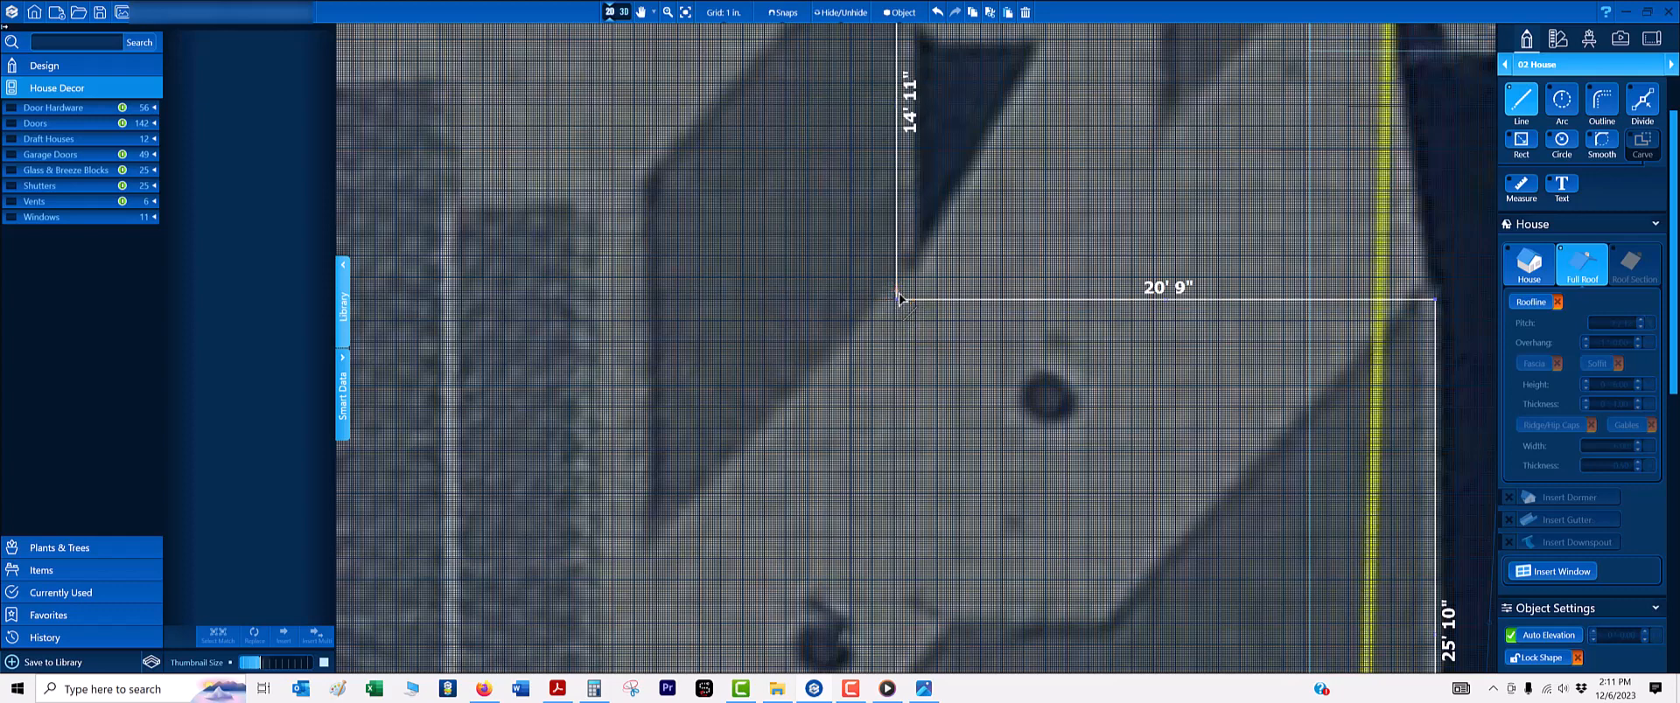
# - Move the roofline's 24' rear edge onto the house's rear wall line
pyautogui.scroll(-3, 903, 293)
pyautogui.scroll(2, 787, 187)
pyautogui.scroll(5, 788, 187)
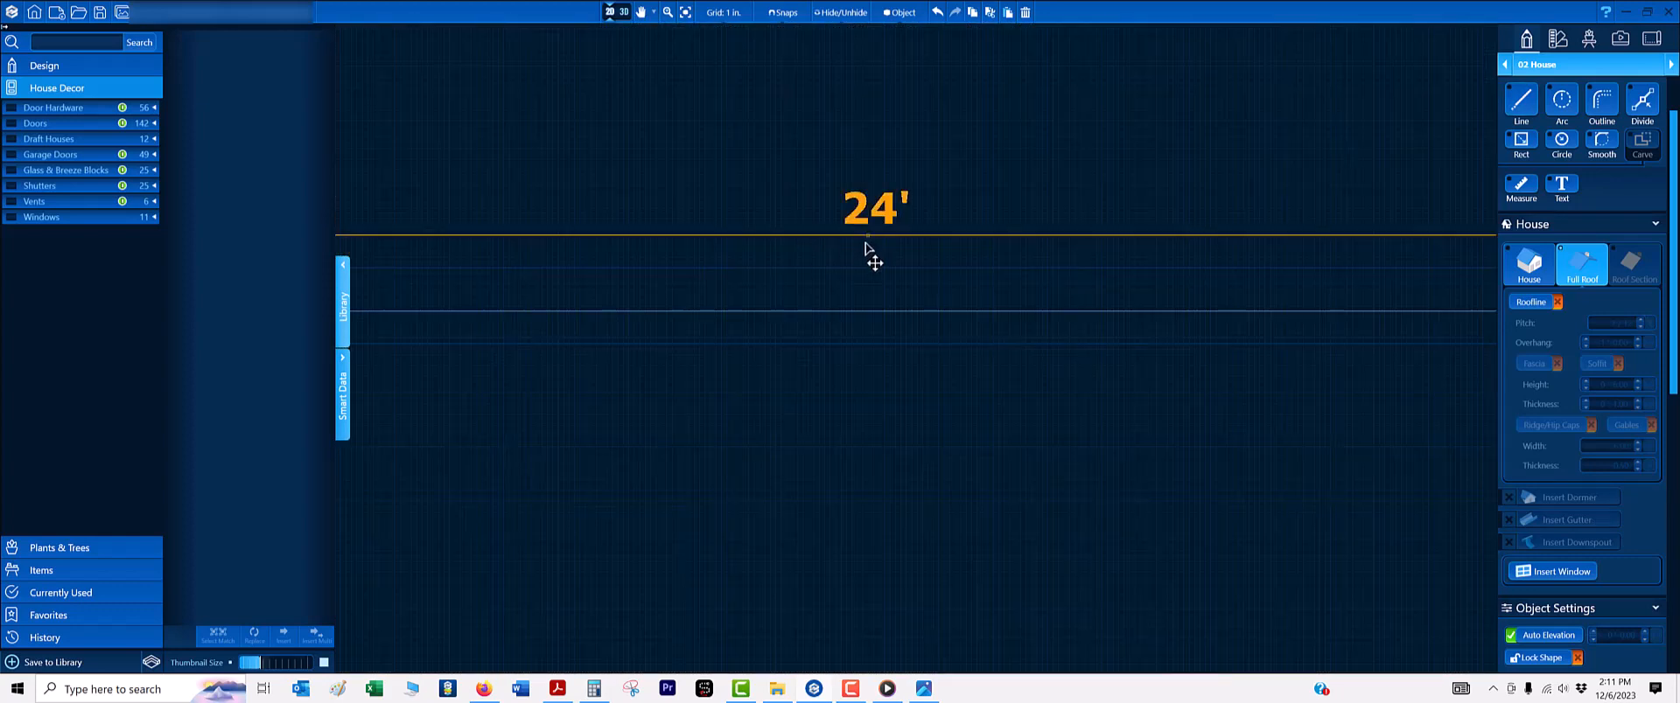
pyautogui.moveTo(866, 236); pyautogui.dragTo(877, 314)
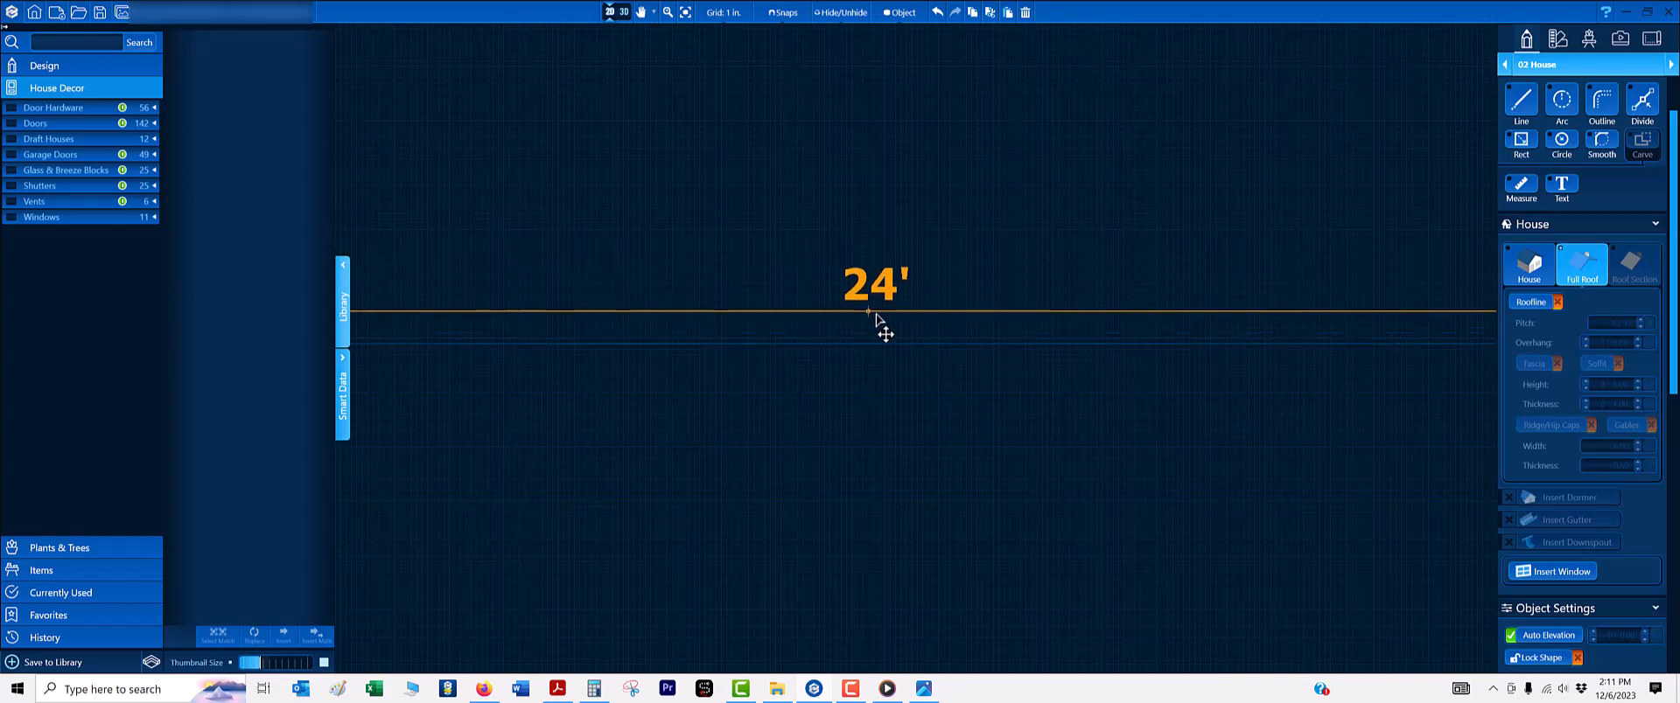
# - Move the roofline's 25' 10" garage-side edge inward onto the house wall line, leaving a 2' 2" jog
pyautogui.scroll(-8, 889, 315)
pyautogui.moveTo(948, 366); pyautogui.dragTo(879, 153, button='middle')
pyautogui.scroll(1, 927, 254)
pyautogui.scroll(1, 934, 276)
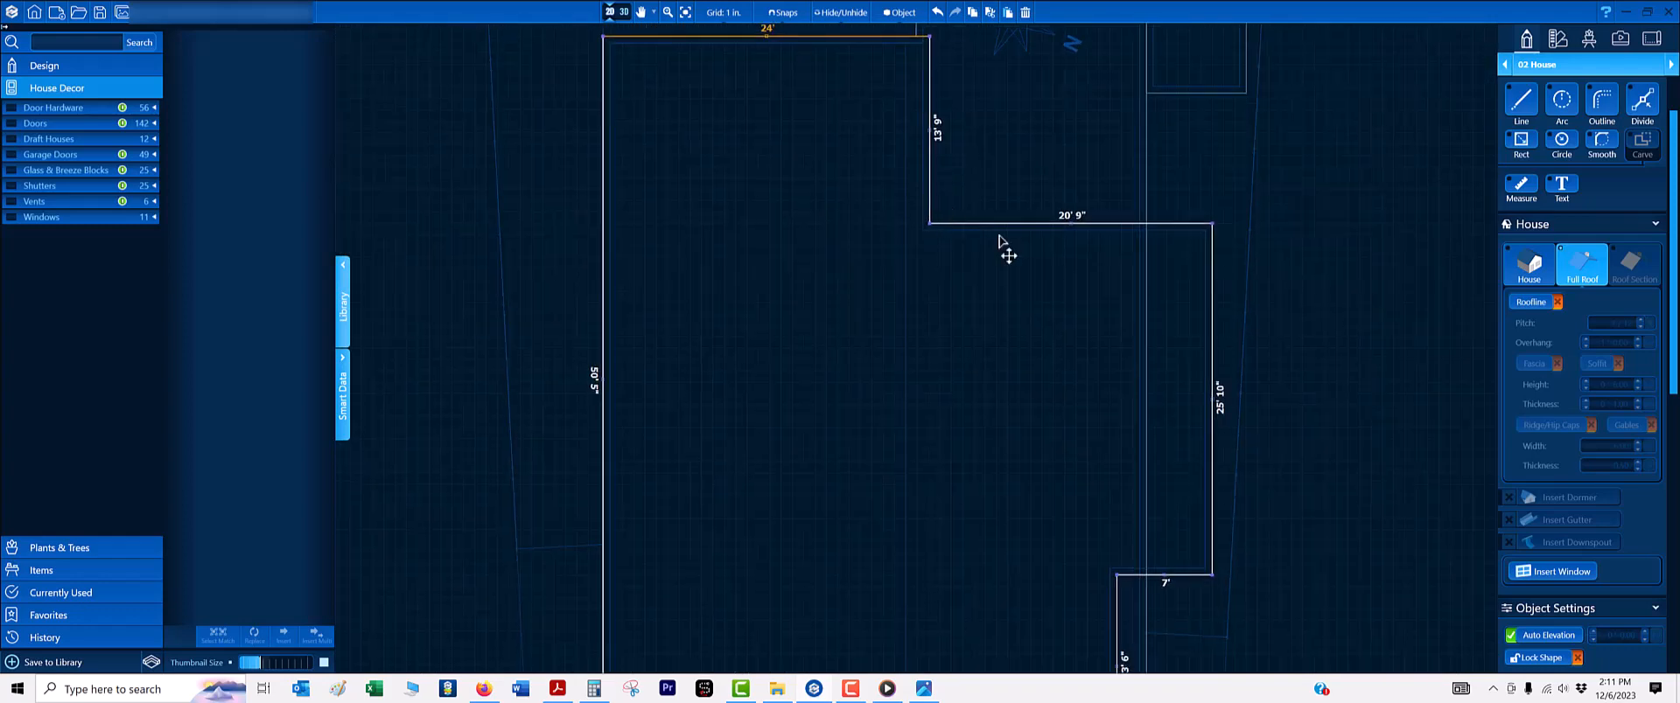
pyautogui.scroll(-4, 1156, 323)
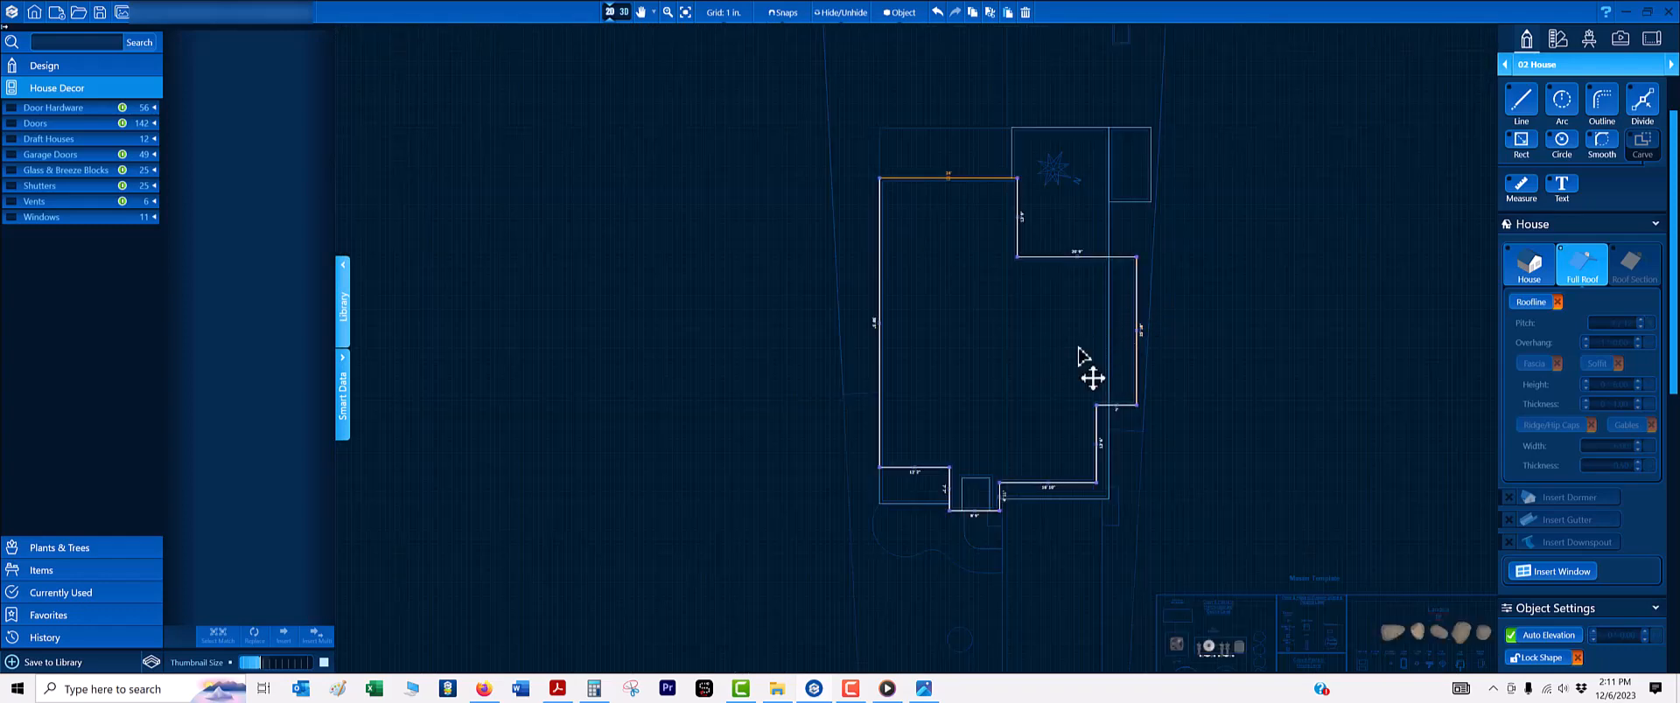
pyautogui.scroll(4, 1088, 241)
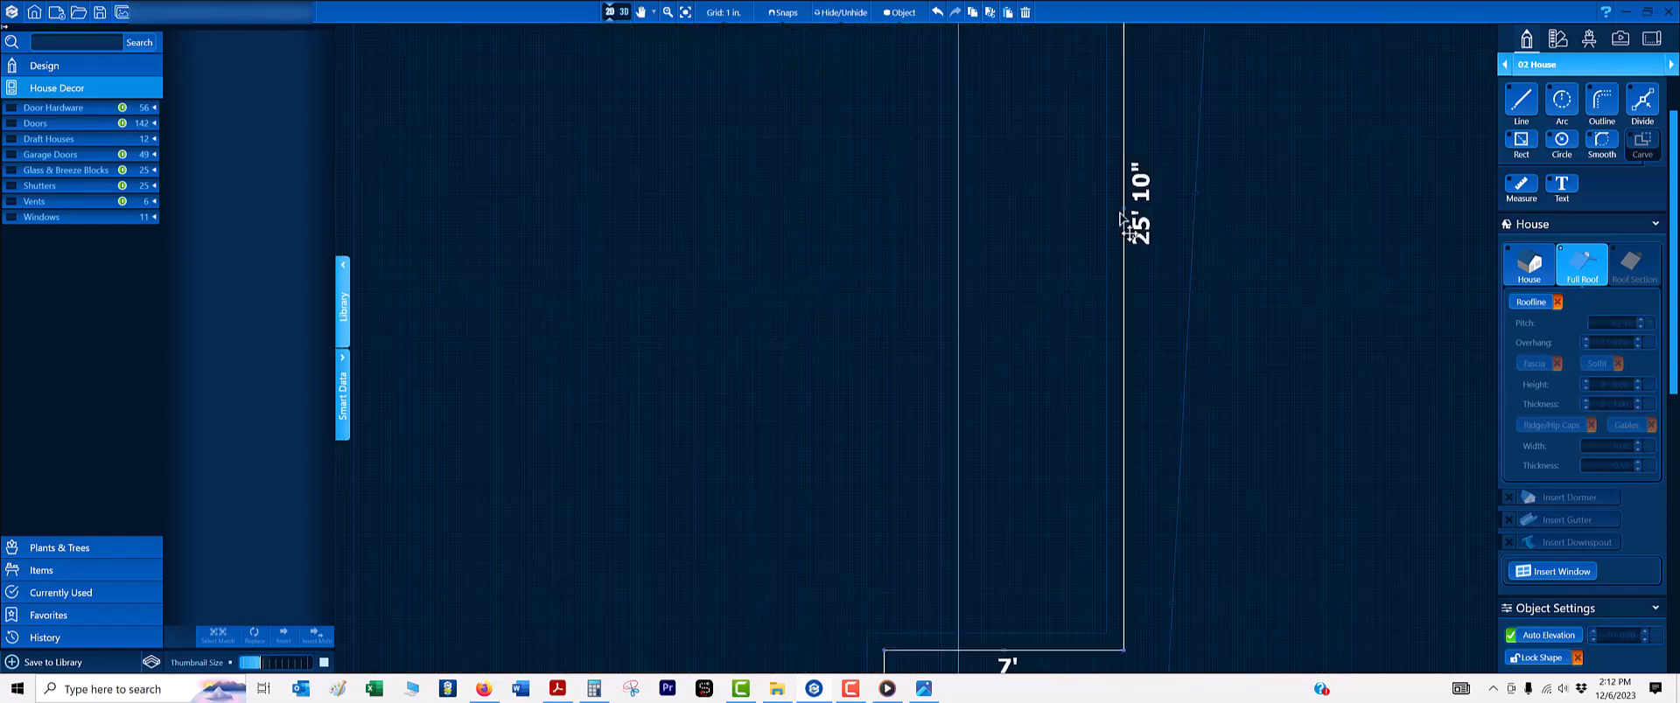
pyautogui.moveTo(1120, 229); pyautogui.dragTo(957, 223)
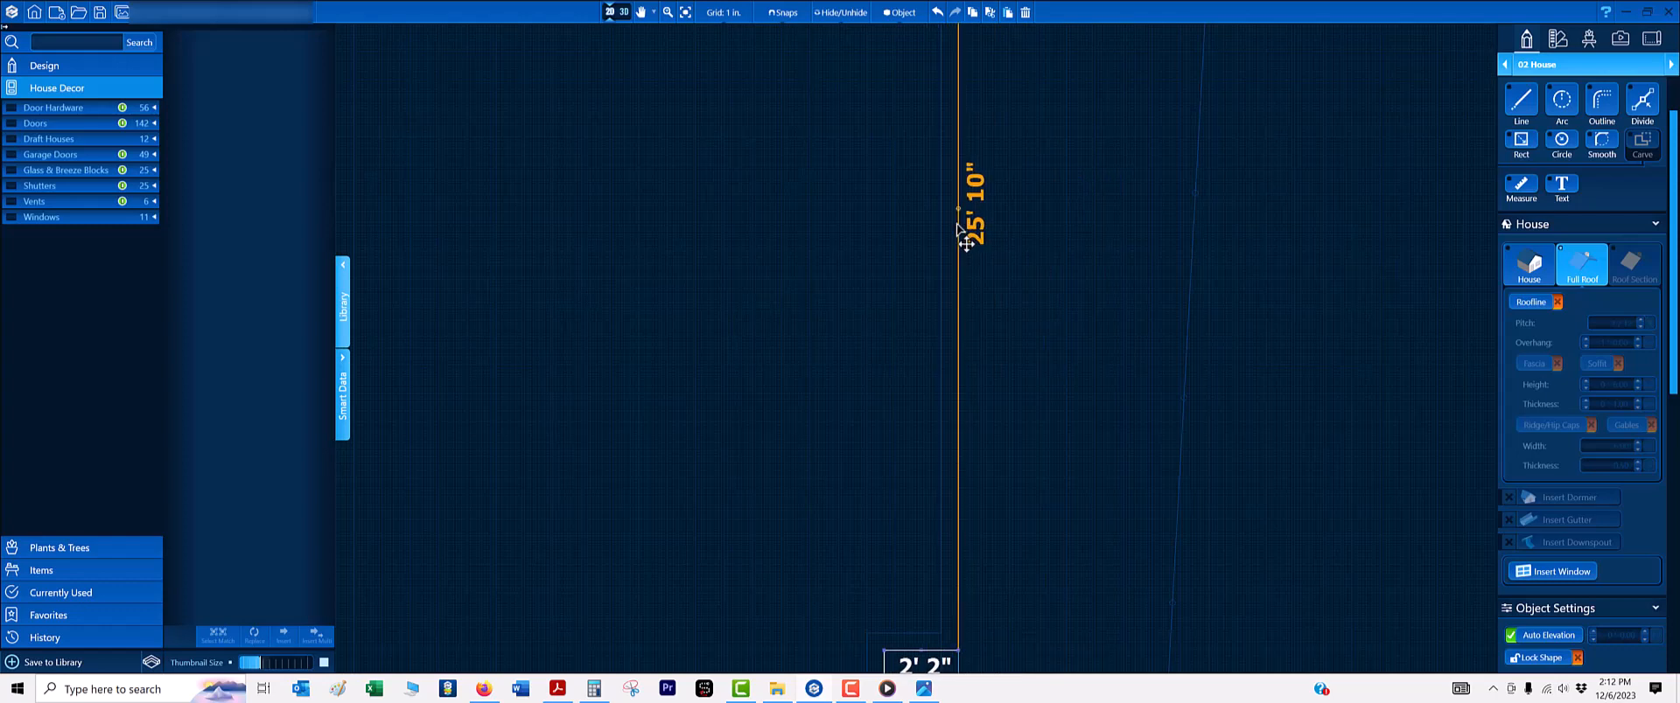
pyautogui.scroll(-5, 973, 254)
pyautogui.scroll(3, 931, 353)
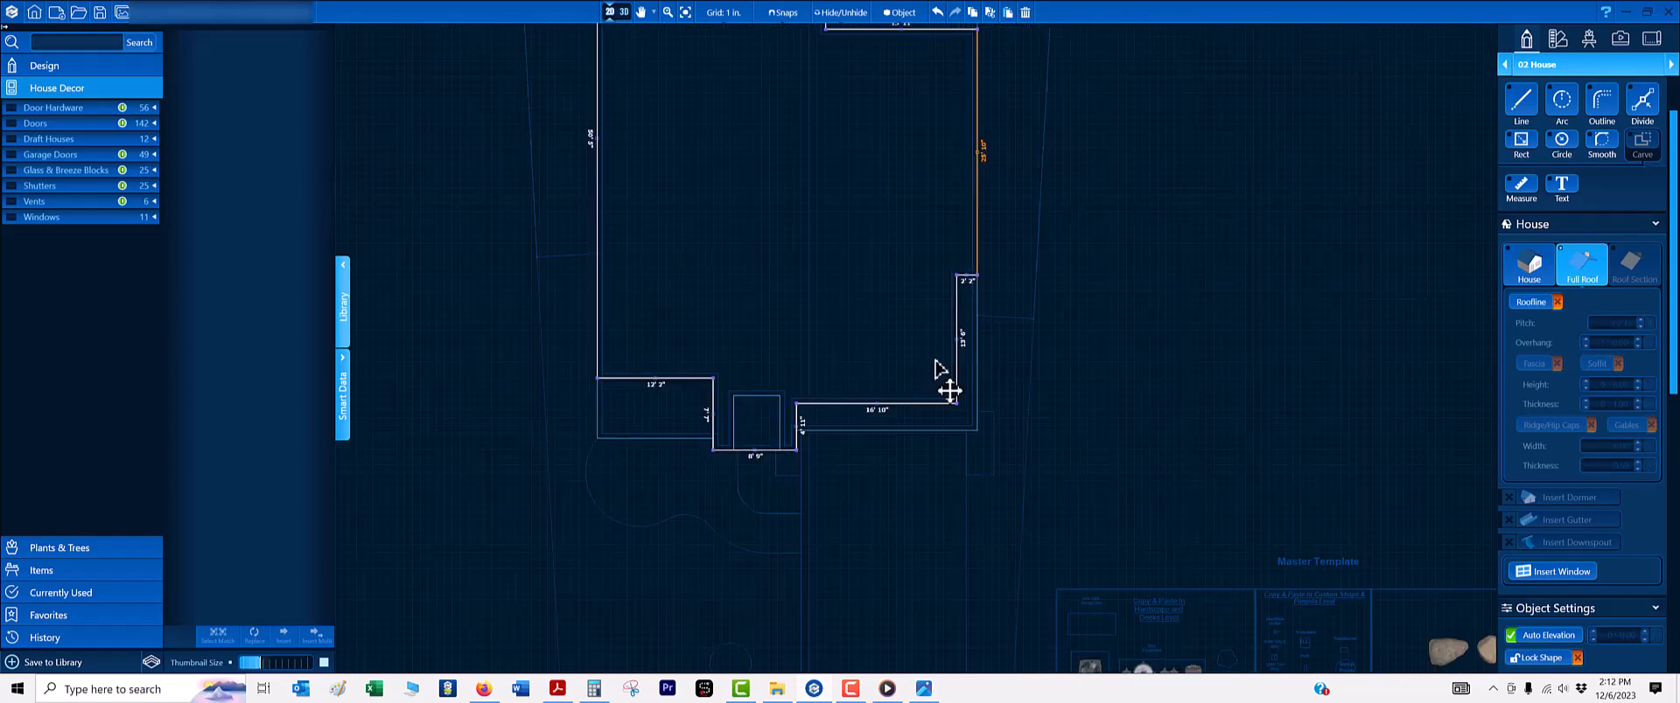
pyautogui.scroll(2, 953, 385)
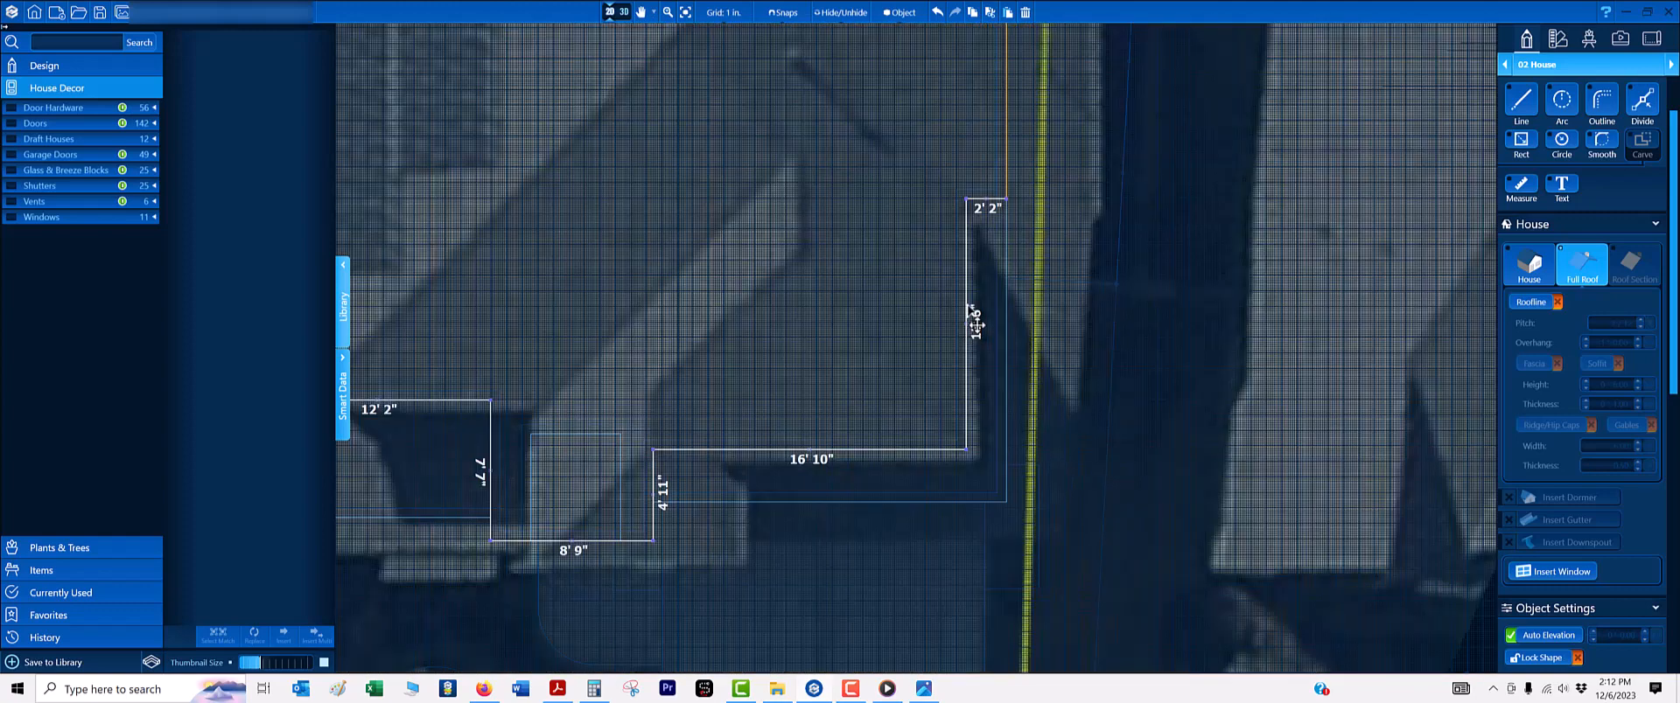
# - Shift the roofline's 13' 6" garage-side edge inward so the jog is 6' 9" and the garage front edge 12' 3"
pyautogui.moveTo(983, 353); pyautogui.dragTo(967, 356)
pyautogui.hotkey('ctrl', 'z')
pyautogui.click(973, 336)
pyautogui.moveTo(950, 331); pyautogui.dragTo(881, 335)
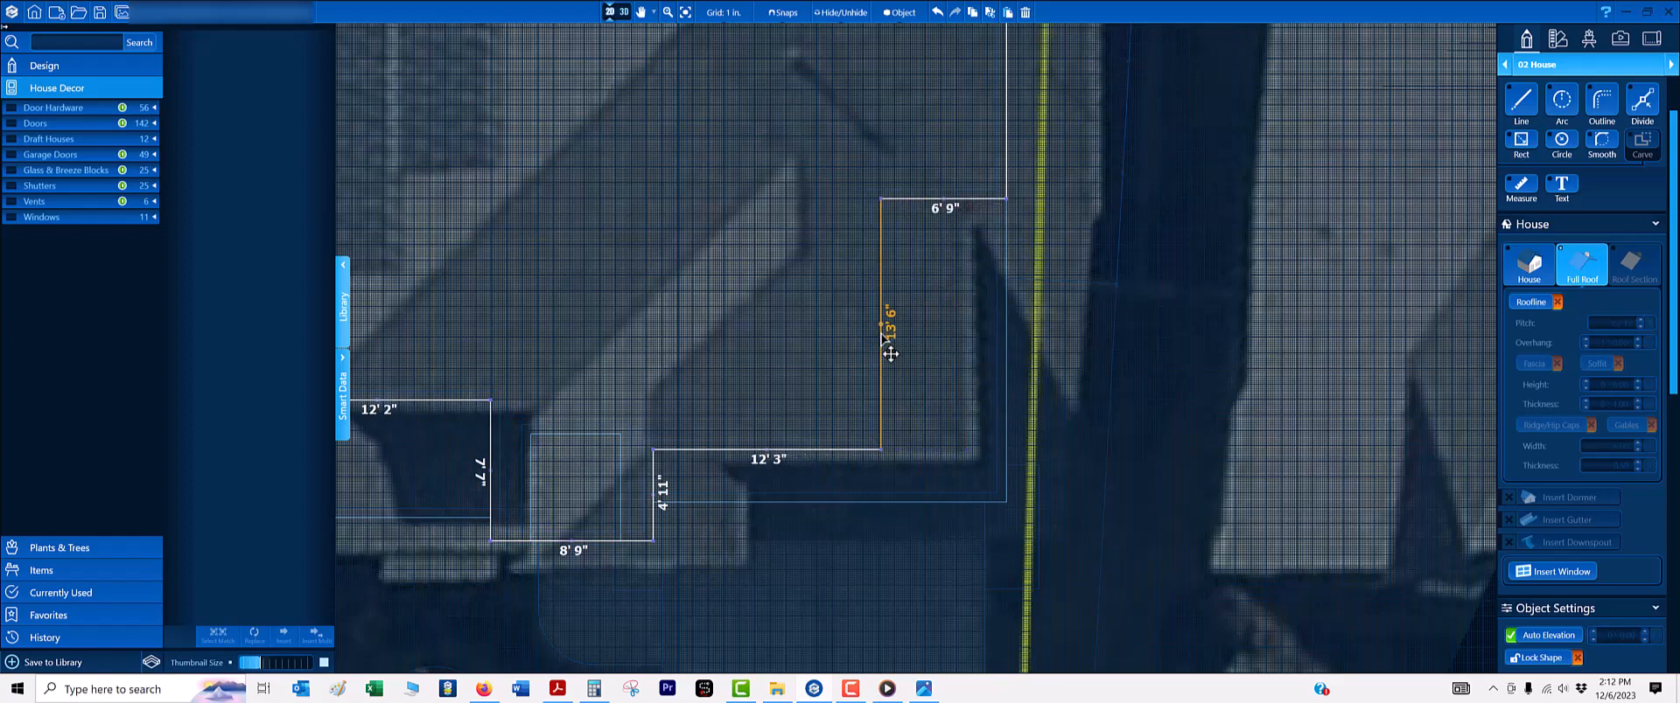
pyautogui.click(924, 353)
# - Examine the aerial imagery around the house and the rear fence corner for features still missing from the plan
pyautogui.scroll(-4, 924, 353)
pyautogui.moveTo(924, 354); pyautogui.dragTo(1013, 359, button='middle')
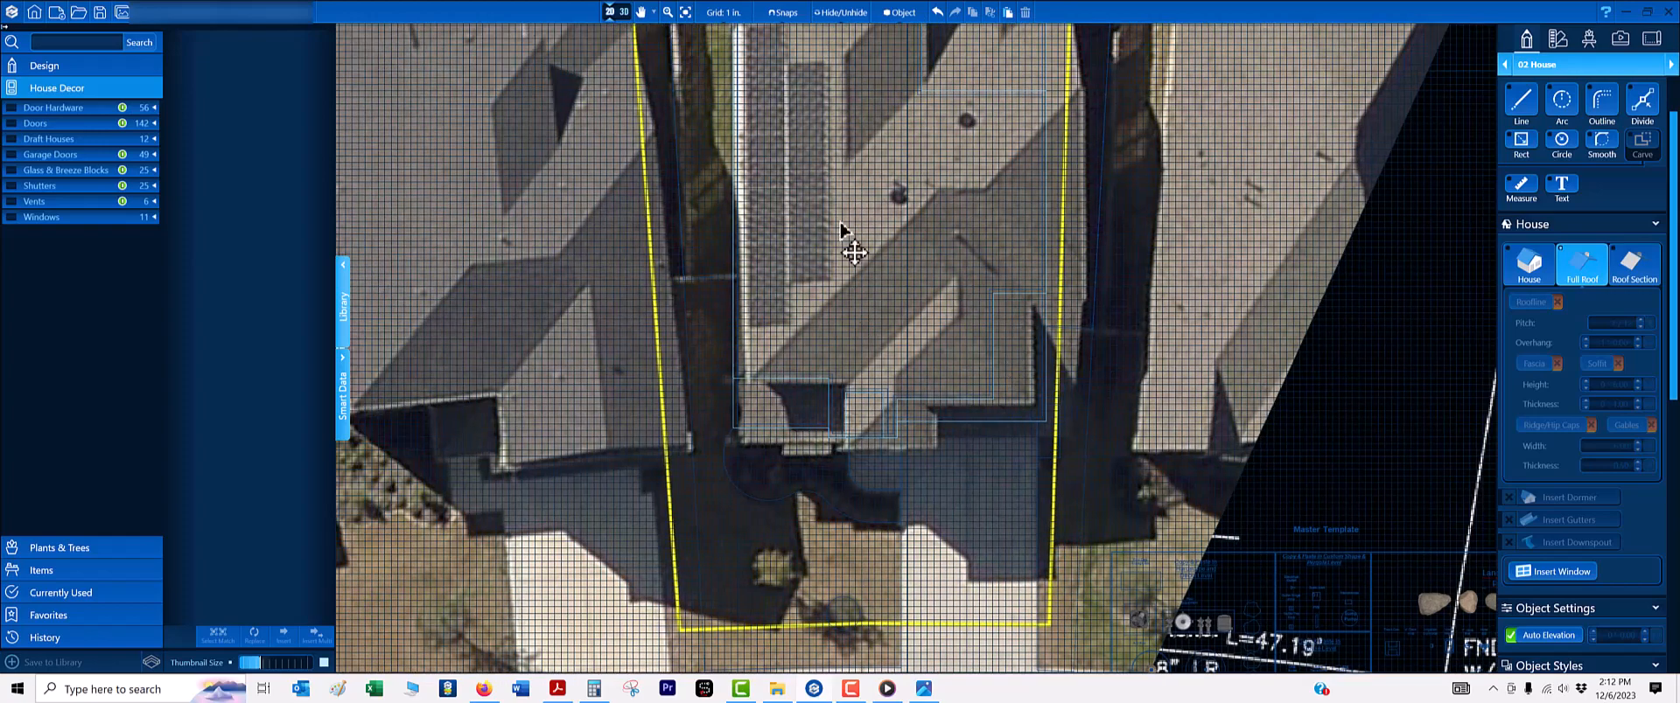
pyautogui.moveTo(843, 233); pyautogui.dragTo(847, 402, button='middle')
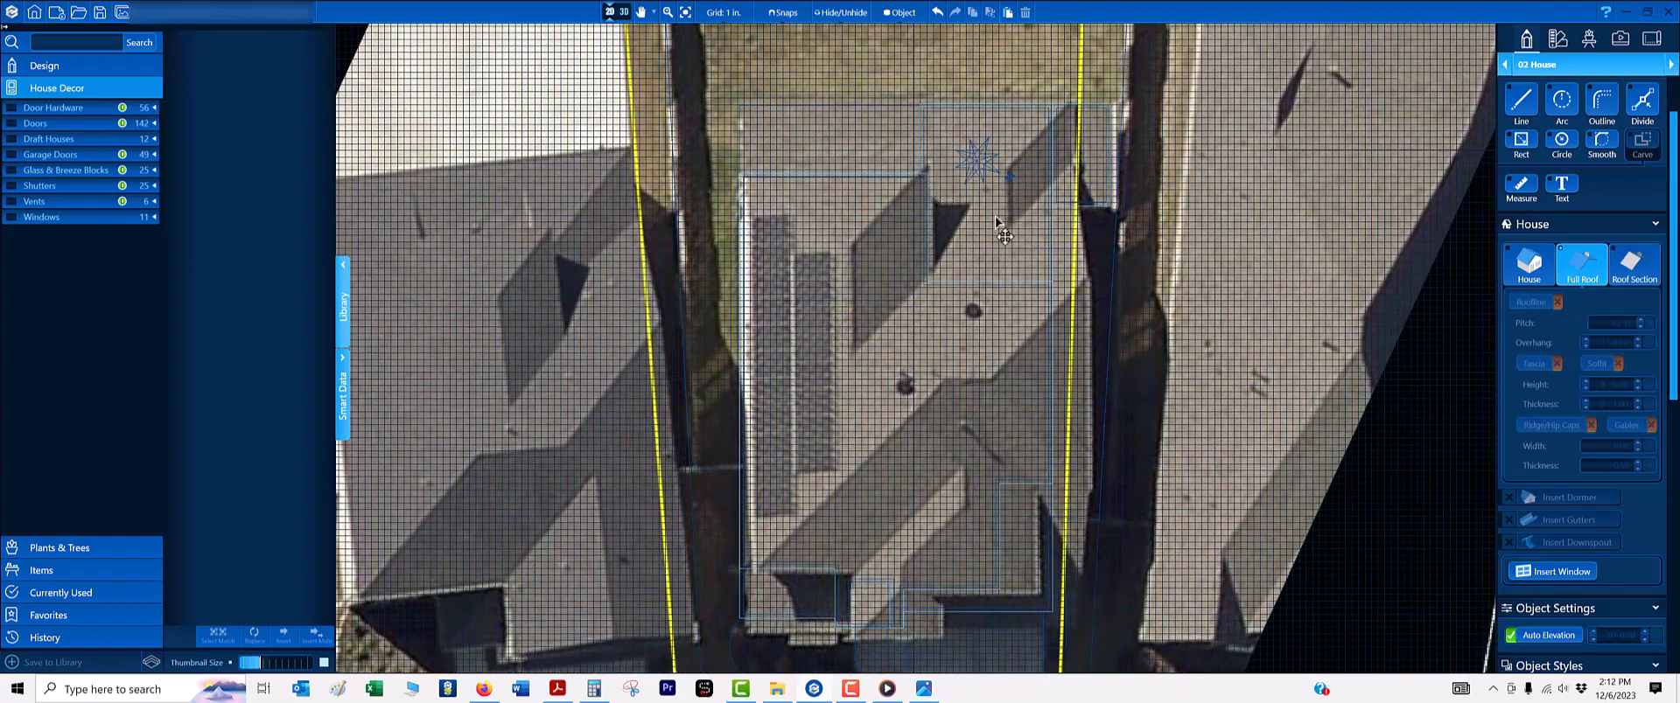
pyautogui.moveTo(1070, 215); pyautogui.dragTo(1039, 645, button='middle')
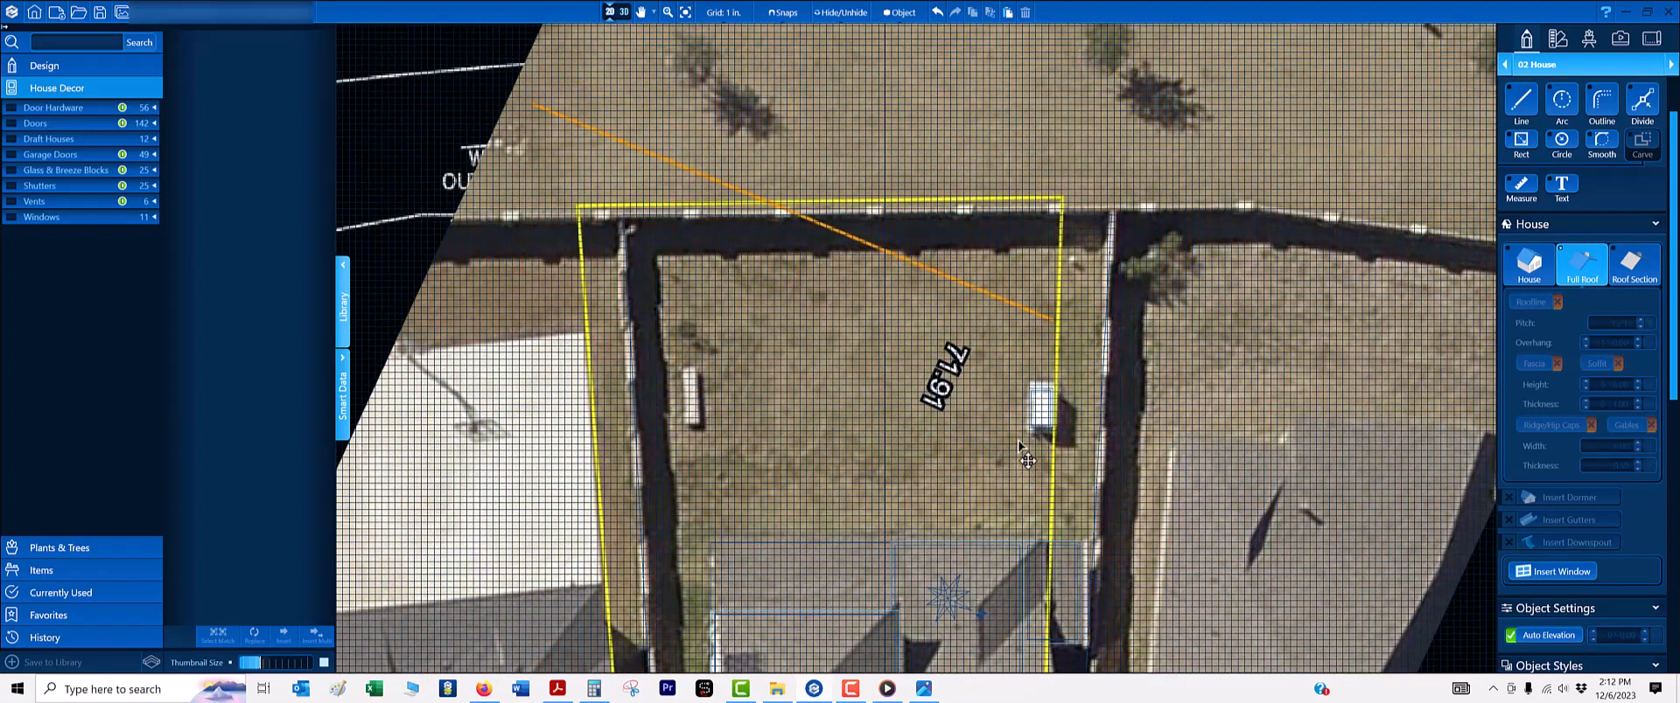
pyautogui.scroll(-2, 1025, 448)
pyautogui.scroll(3, 1039, 311)
pyautogui.scroll(3, 1039, 334)
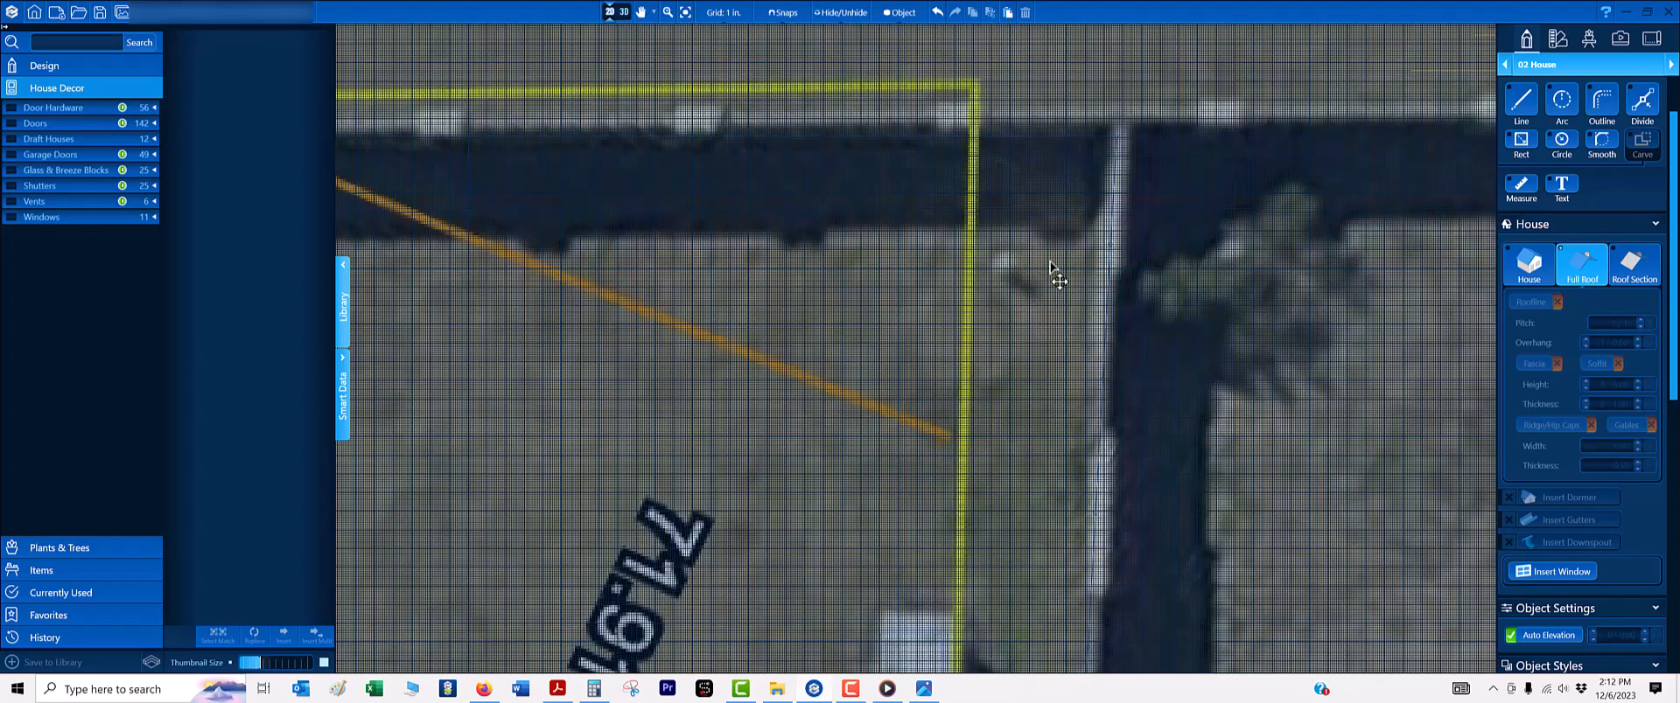
pyautogui.scroll(-5, 781, 260)
# - Turn off the drawing grid with the Master Template's utility symbols in view
pyautogui.moveTo(905, 289); pyautogui.dragTo(875, 61, button='middle')
pyautogui.scroll(5, 919, 420)
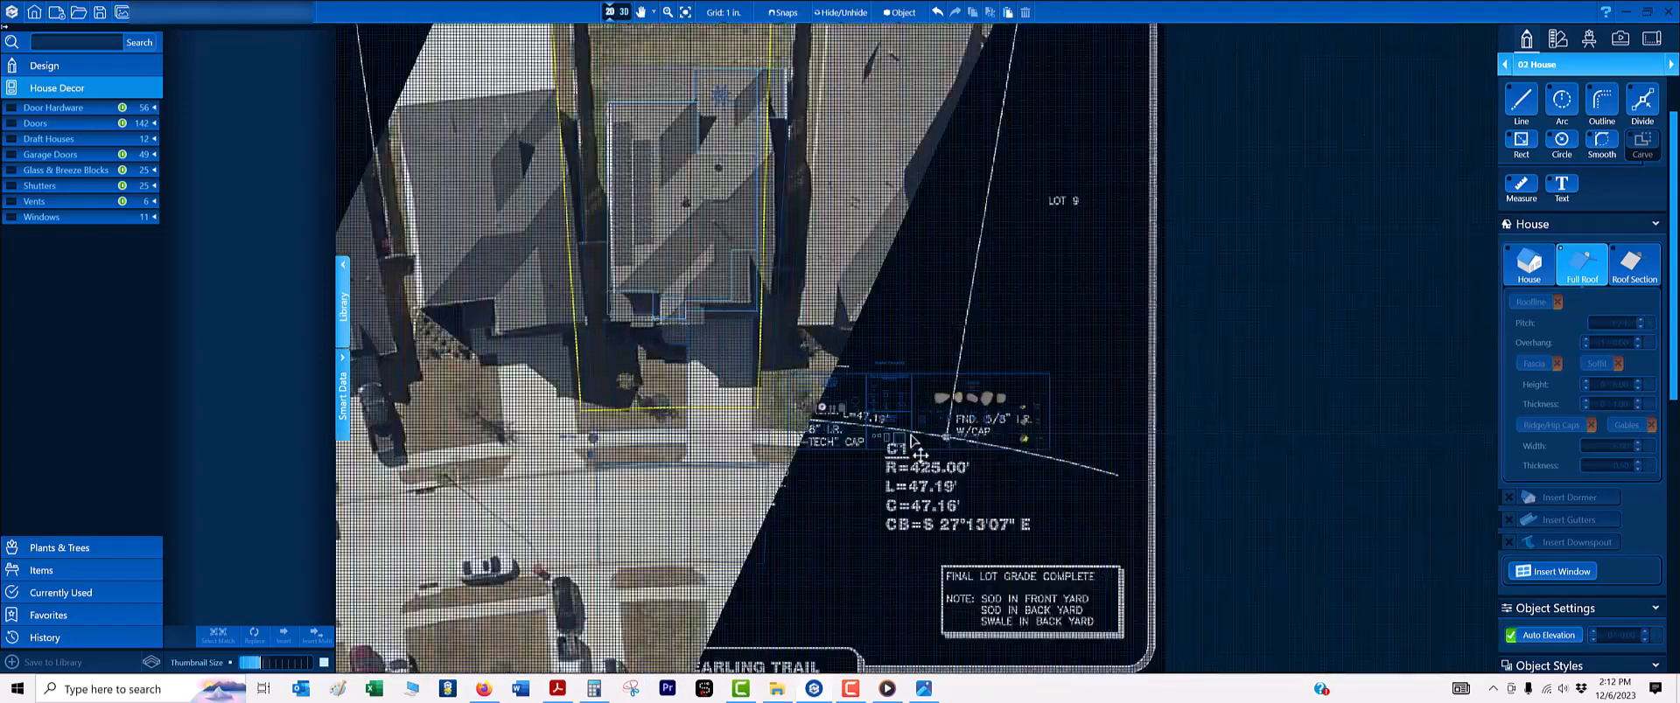
pyautogui.scroll(1, 982, 345)
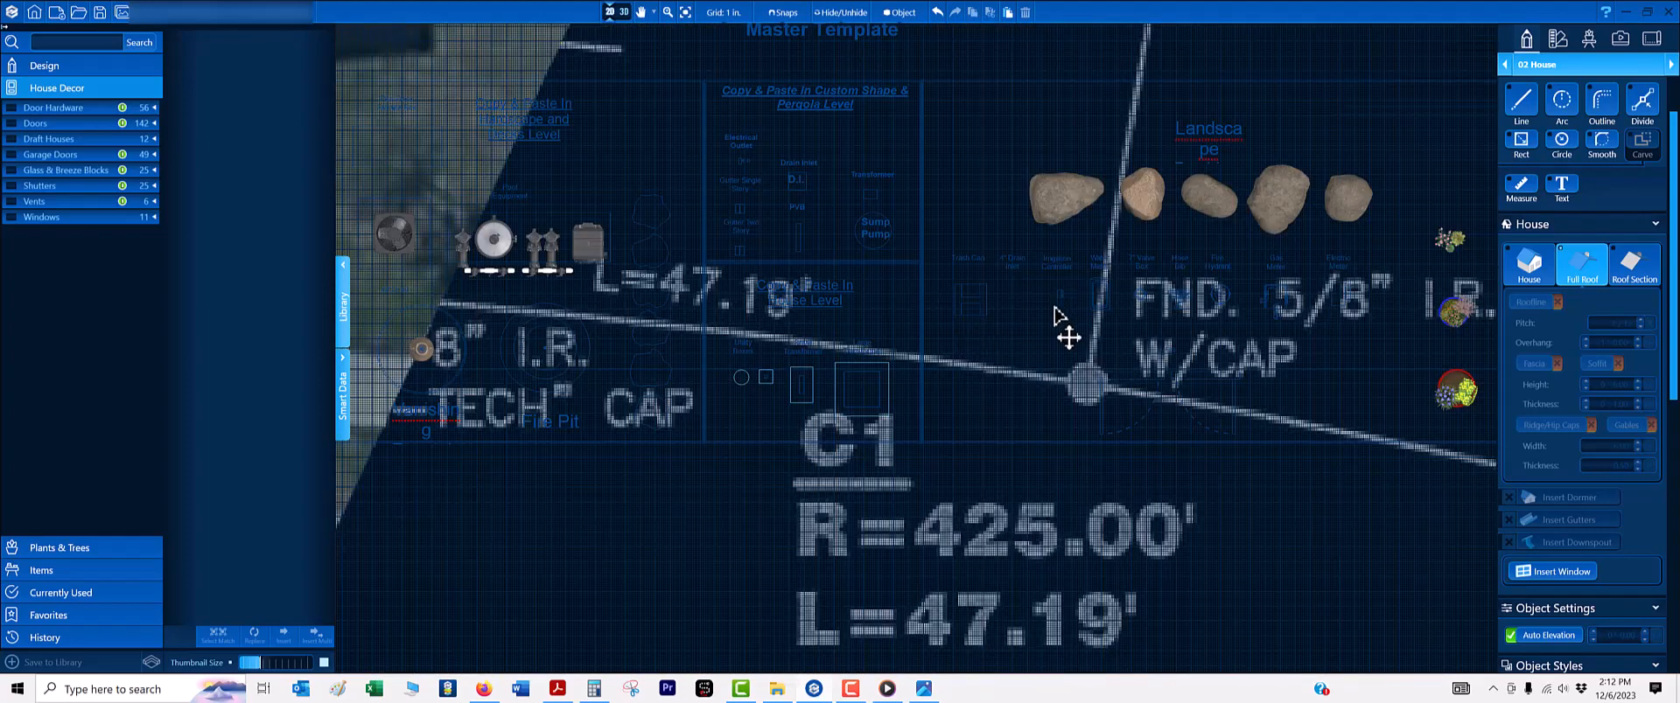
pyautogui.scroll(3, 801, 200)
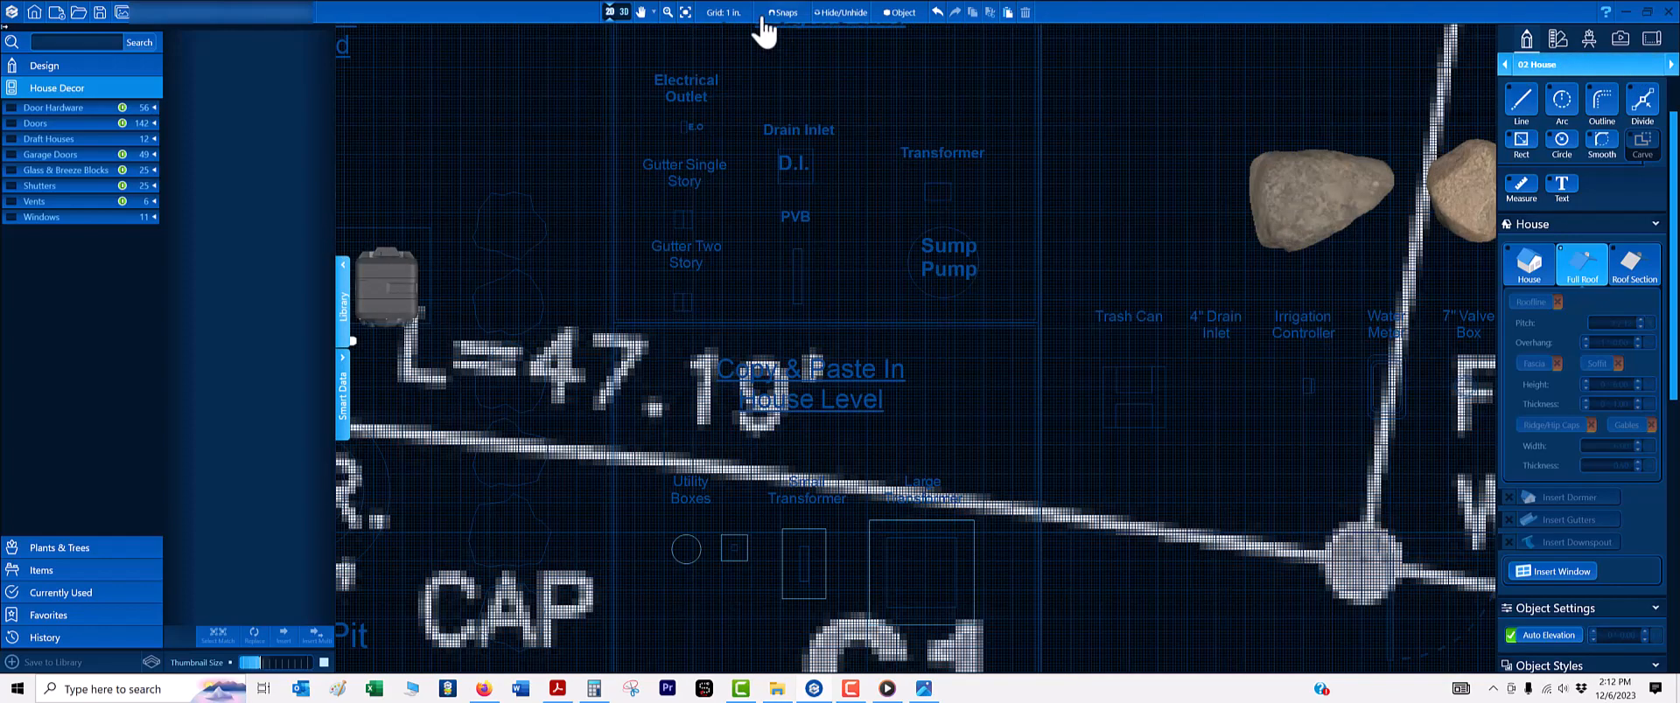
pyautogui.click(722, 13)
pyautogui.click(715, 40)
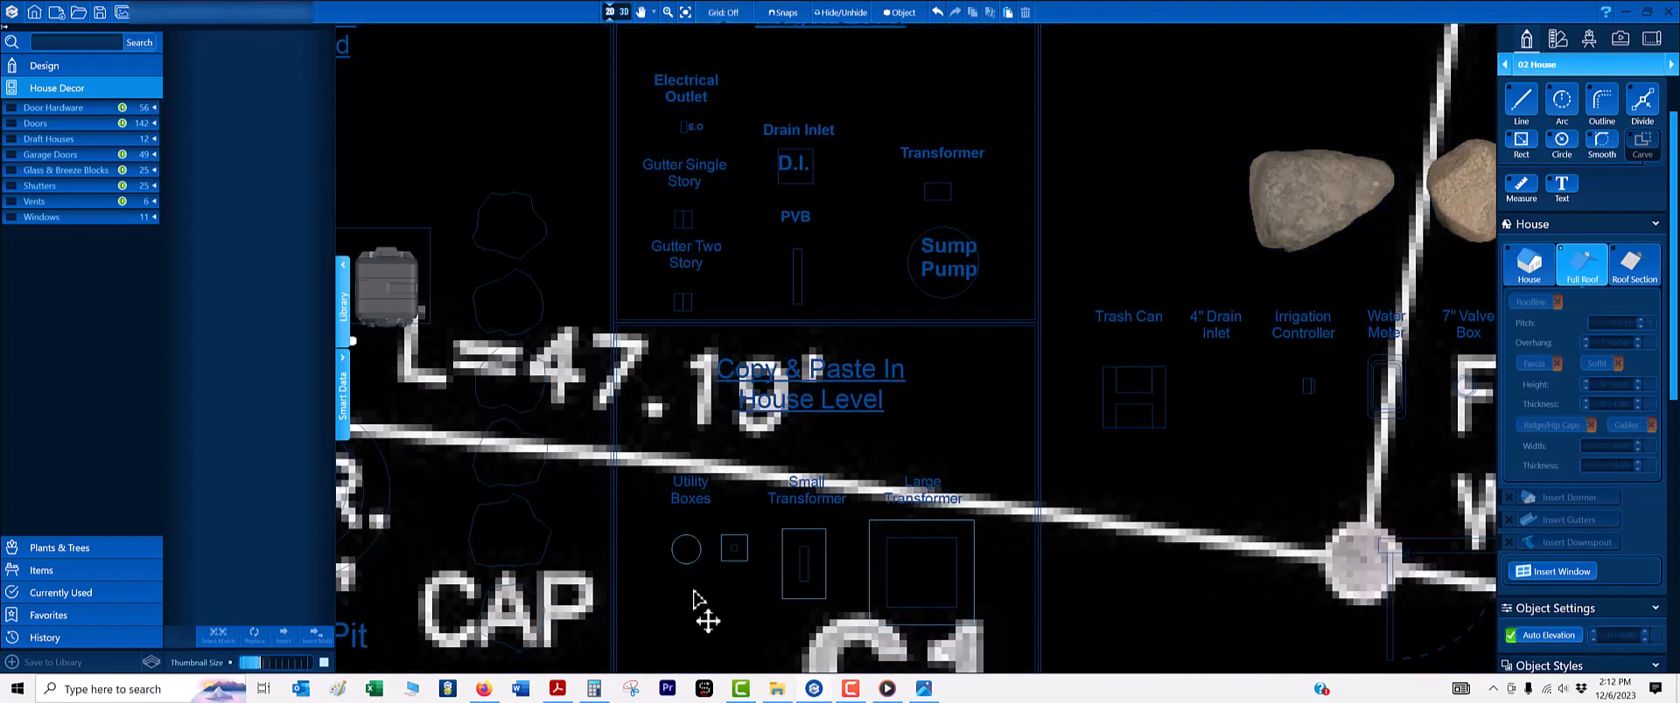
# - Copy a utility box from the Master Template to the back yard's rear corner and set its Utility Boxes label outside the side fence
pyautogui.scroll(-5, 688, 507)
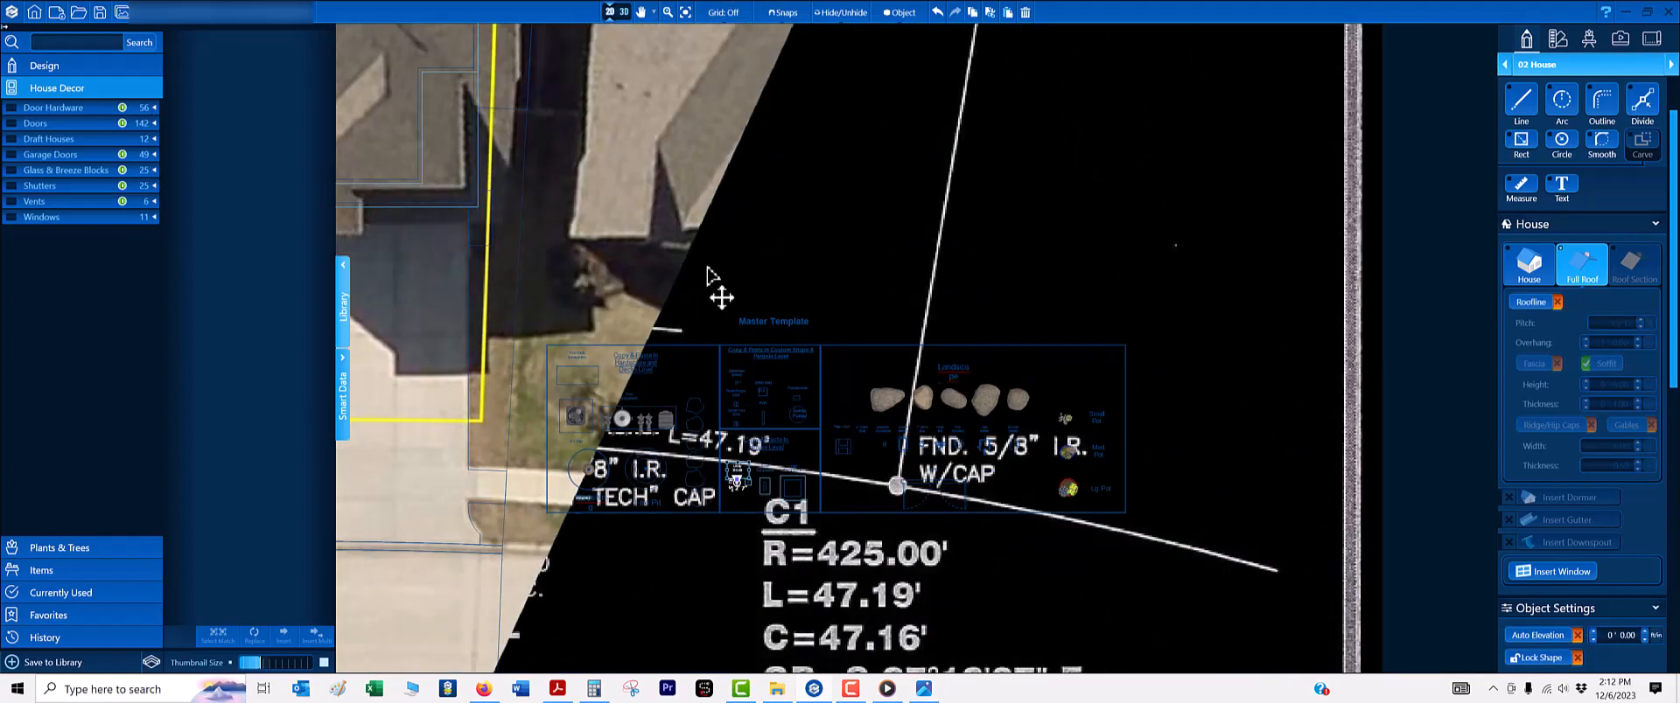
pyautogui.scroll(10, 707, 275)
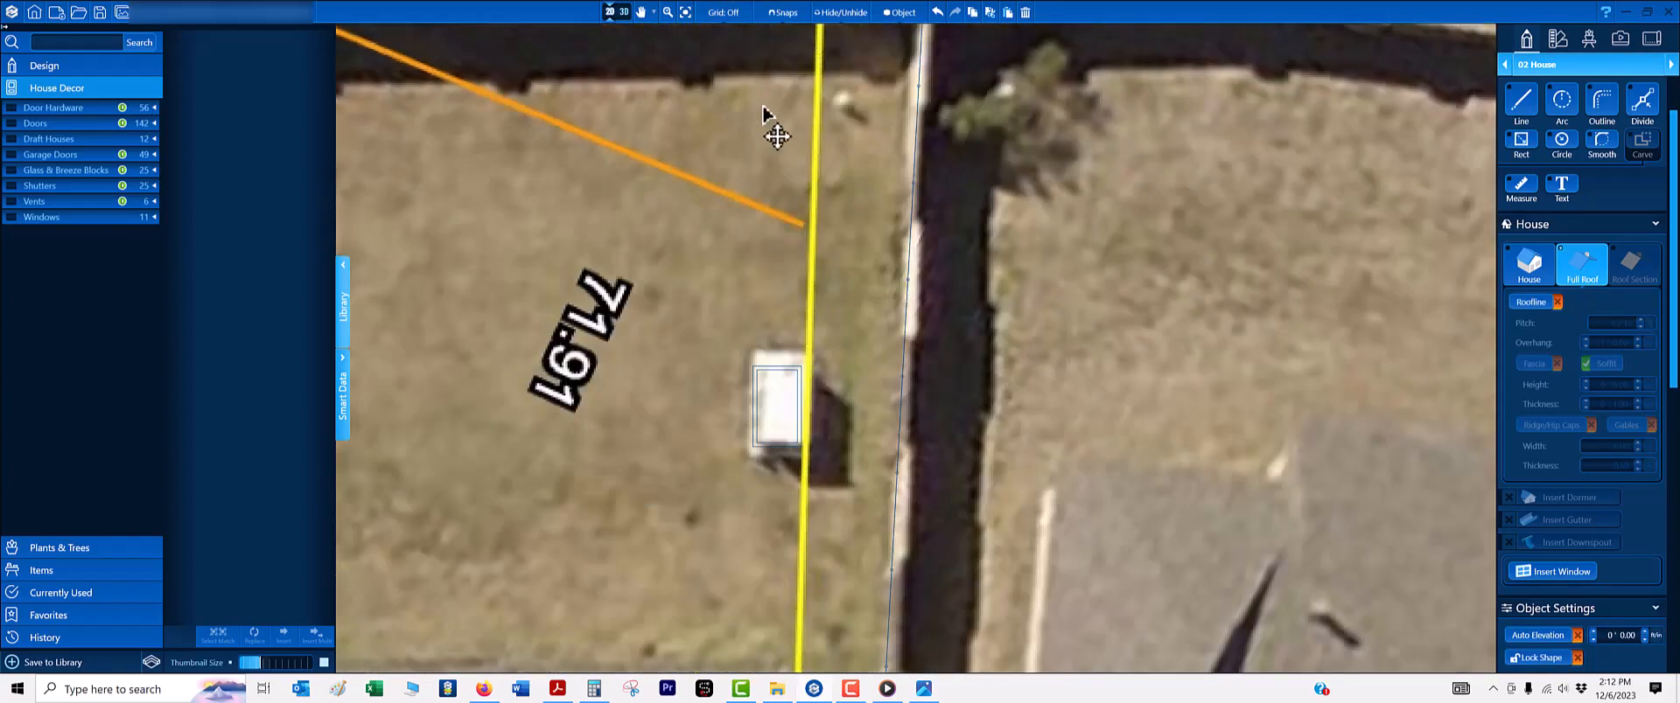
pyautogui.scroll(3, 764, 114)
pyautogui.moveTo(933, 119); pyautogui.dragTo(1096, 156)
pyautogui.click(931, 251)
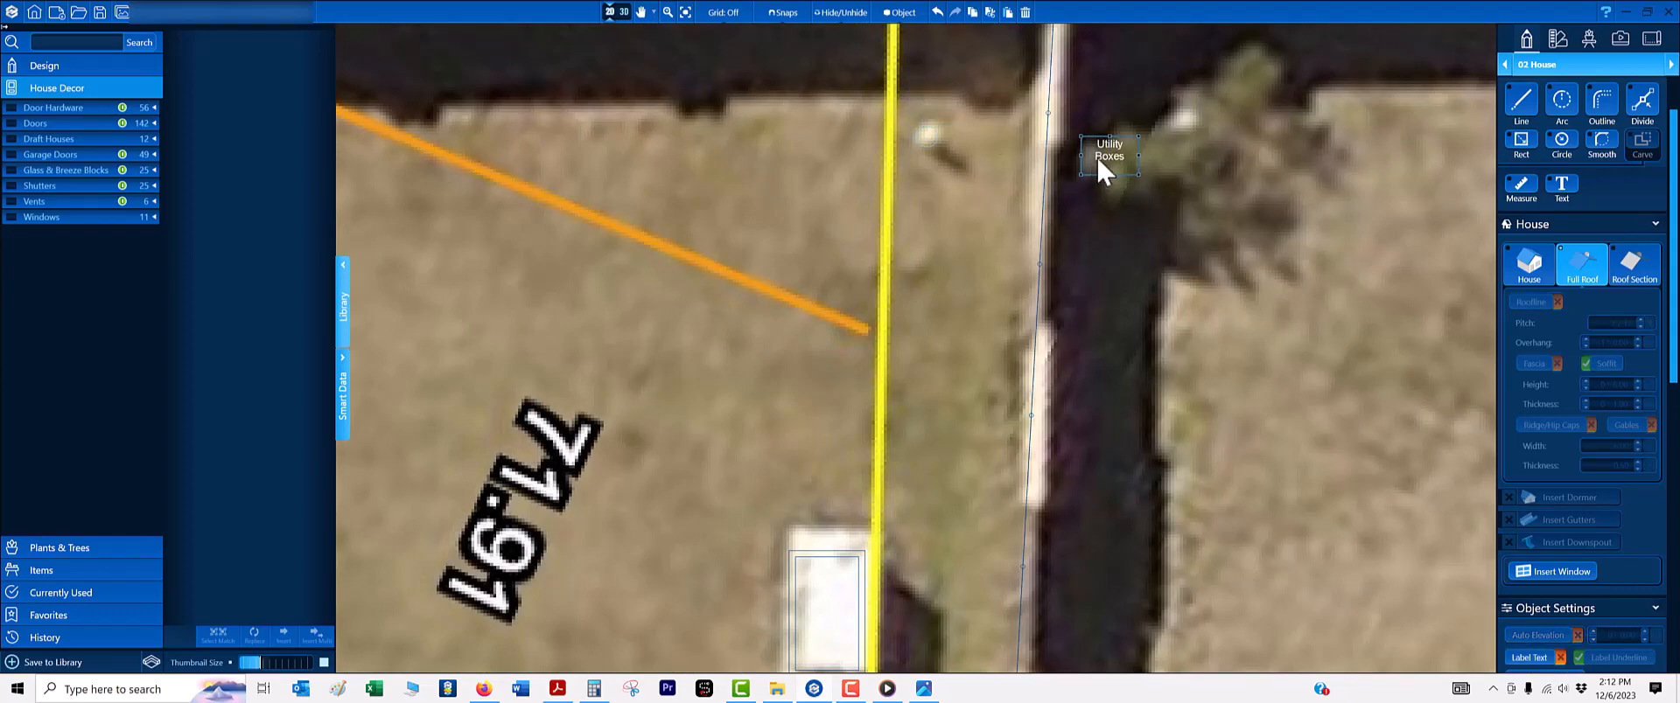
# - Check the drawn house, yard and fence outlines against the aerial imagery and survey across the whole lot
pyautogui.scroll(-5, 1137, 271)
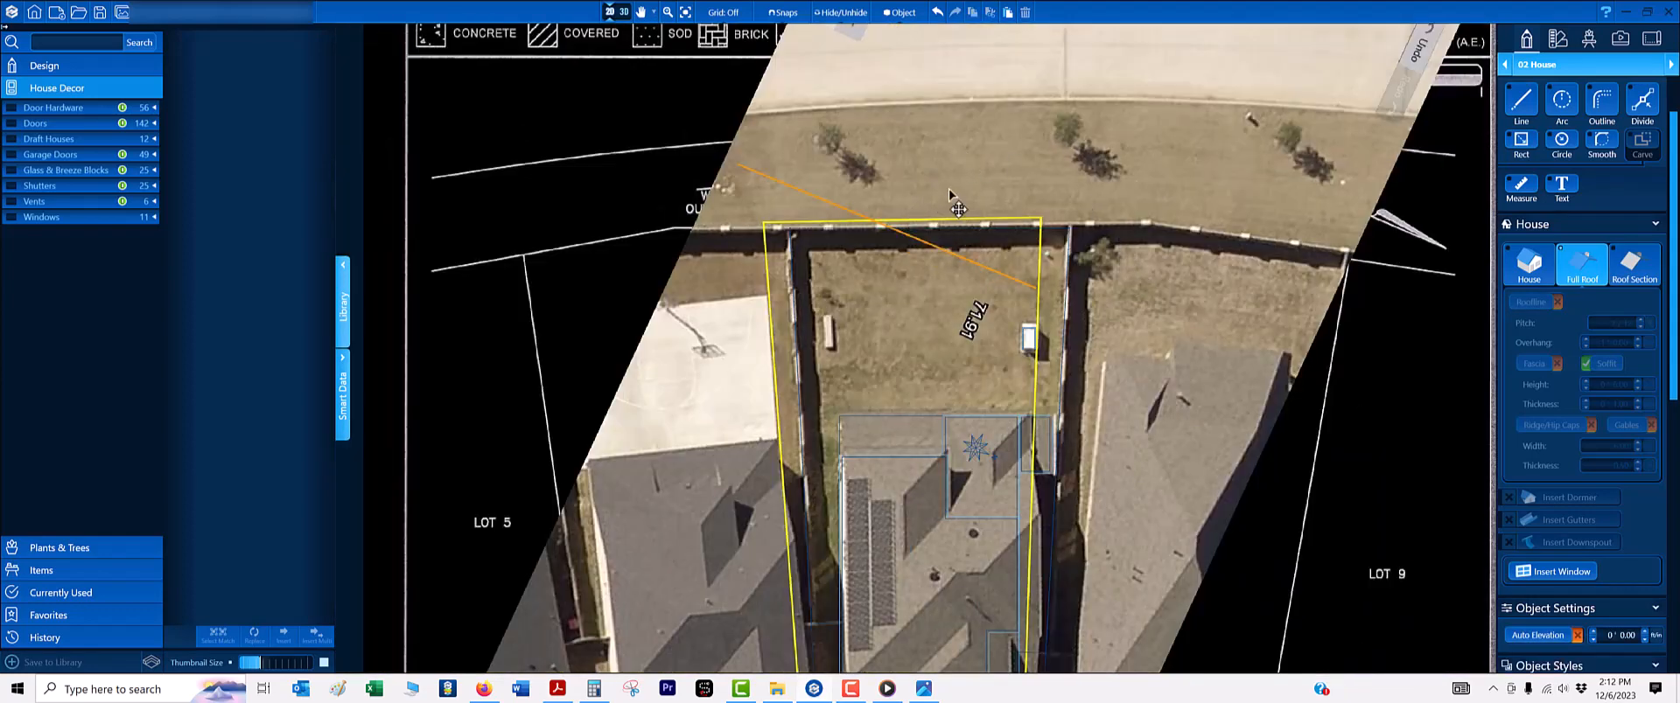
pyautogui.scroll(-2, 883, 159)
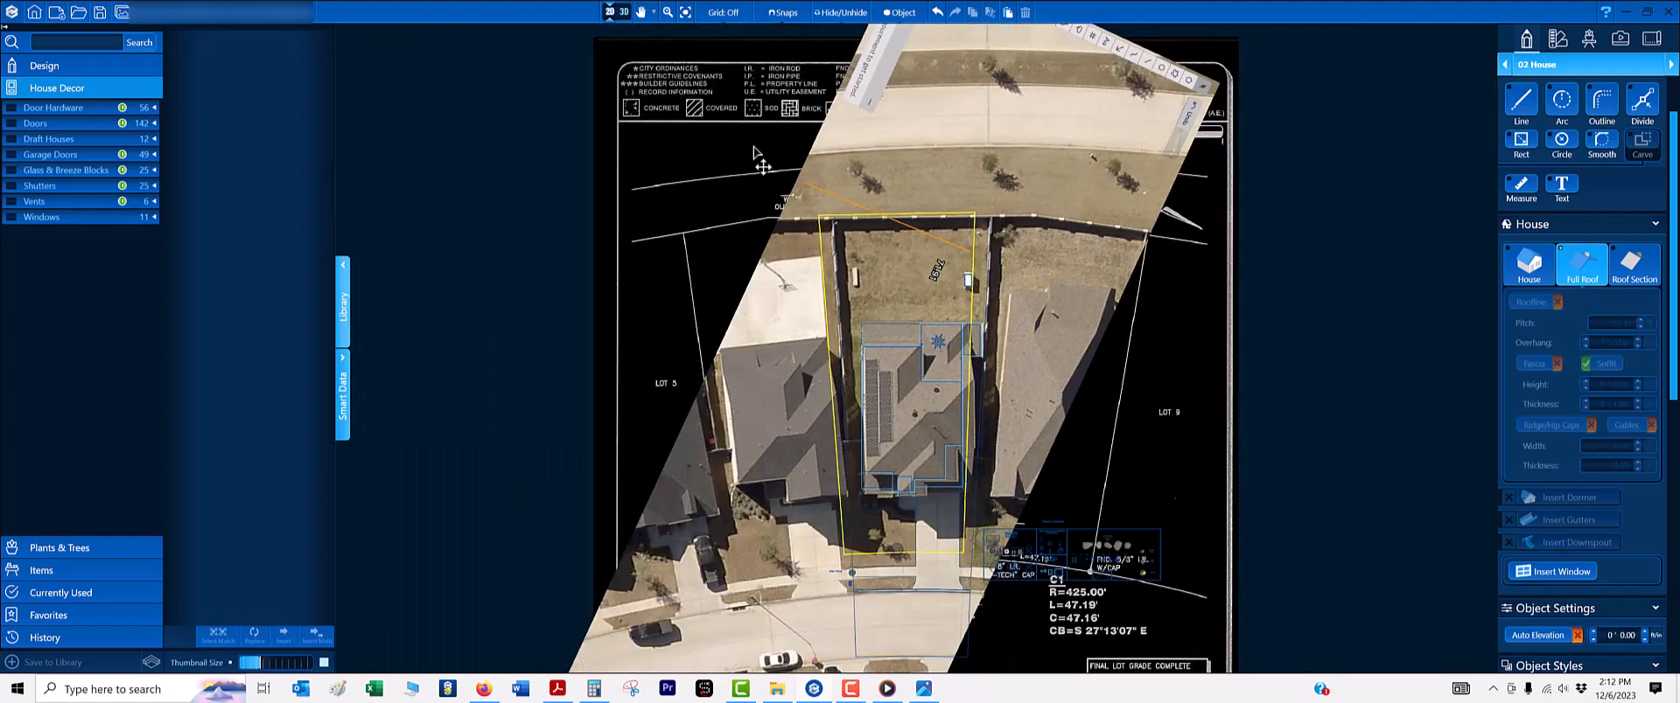
pyautogui.scroll(-1, 955, 223)
pyautogui.moveTo(948, 287); pyautogui.dragTo(902, 278, button='middle')
pyautogui.scroll(1, 908, 296)
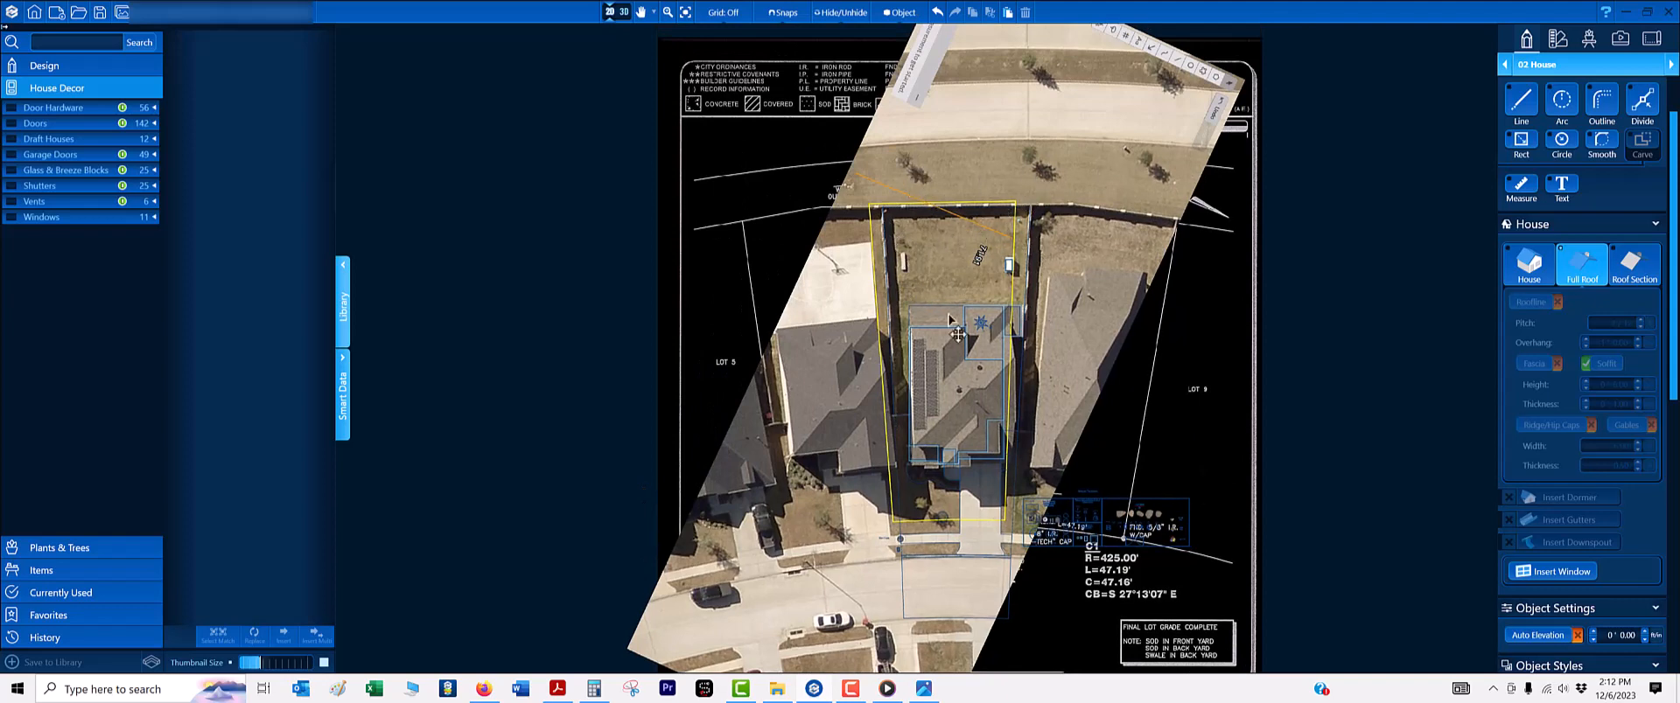
pyautogui.scroll(1, 945, 280)
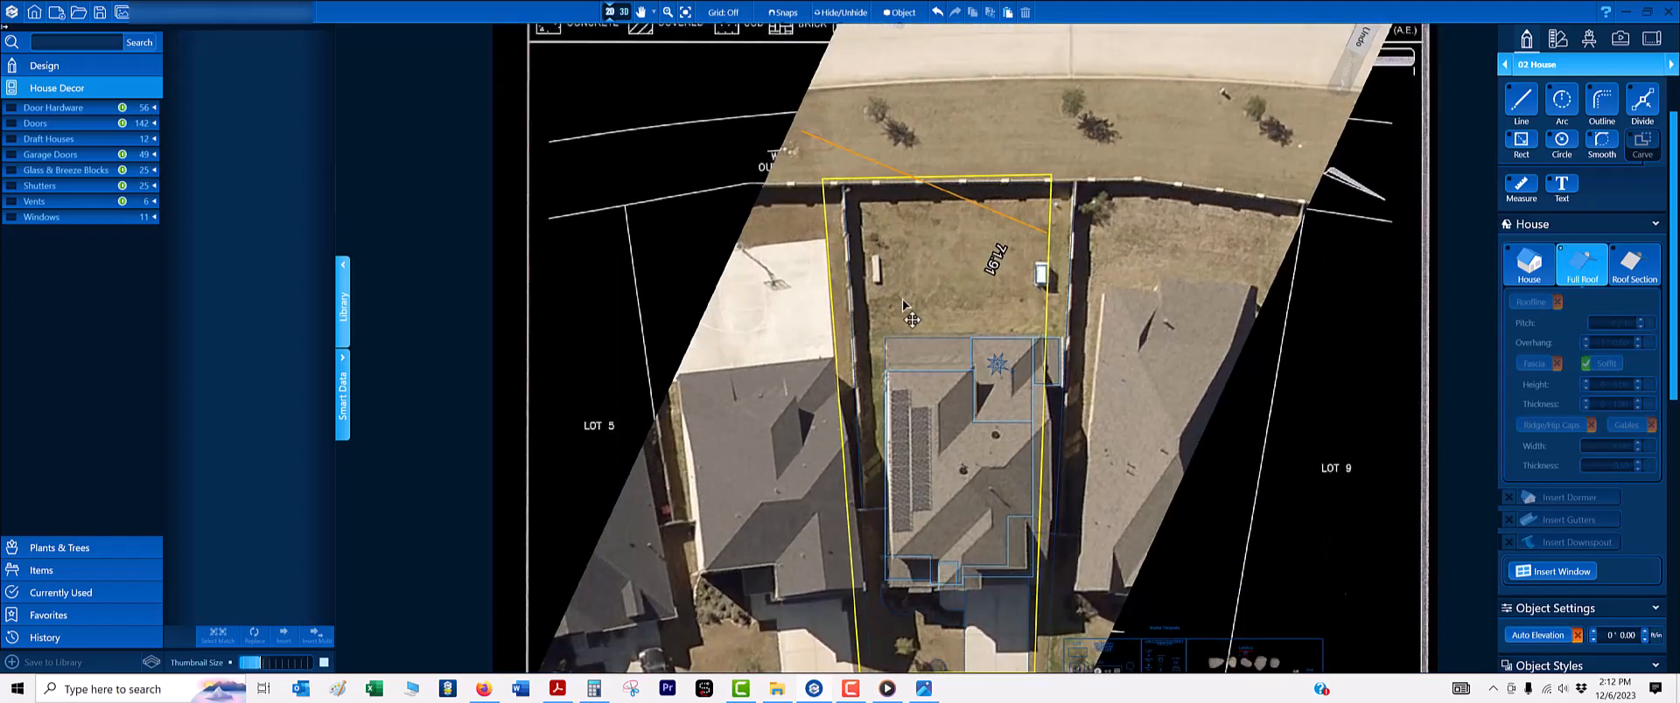
pyautogui.moveTo(994, 313); pyautogui.dragTo(1020, 315, button='middle')
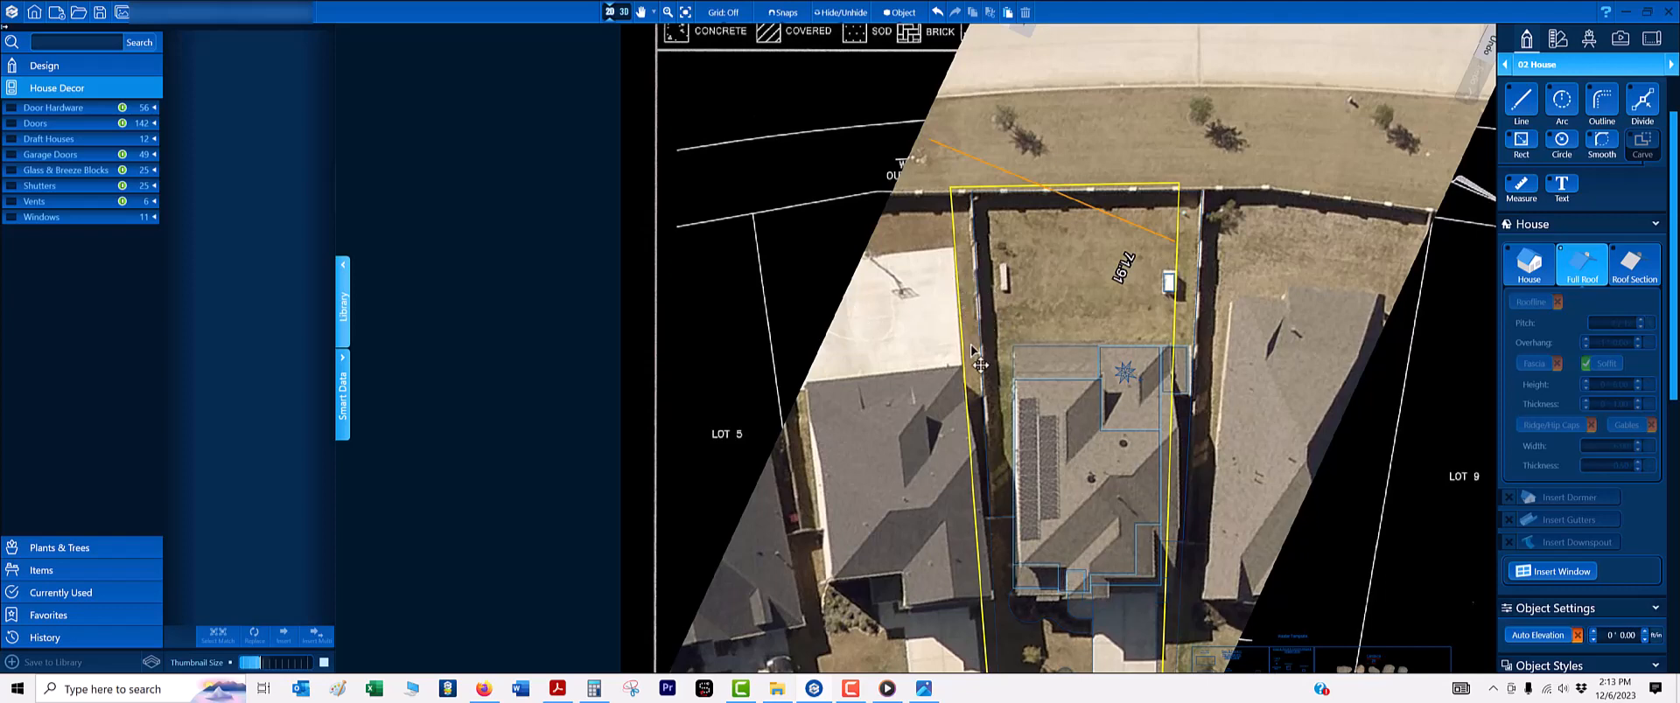
pyautogui.scroll(-2, 975, 353)
pyautogui.moveTo(979, 367); pyautogui.dragTo(953, 236, button='middle')
pyautogui.scroll(2, 1050, 296)
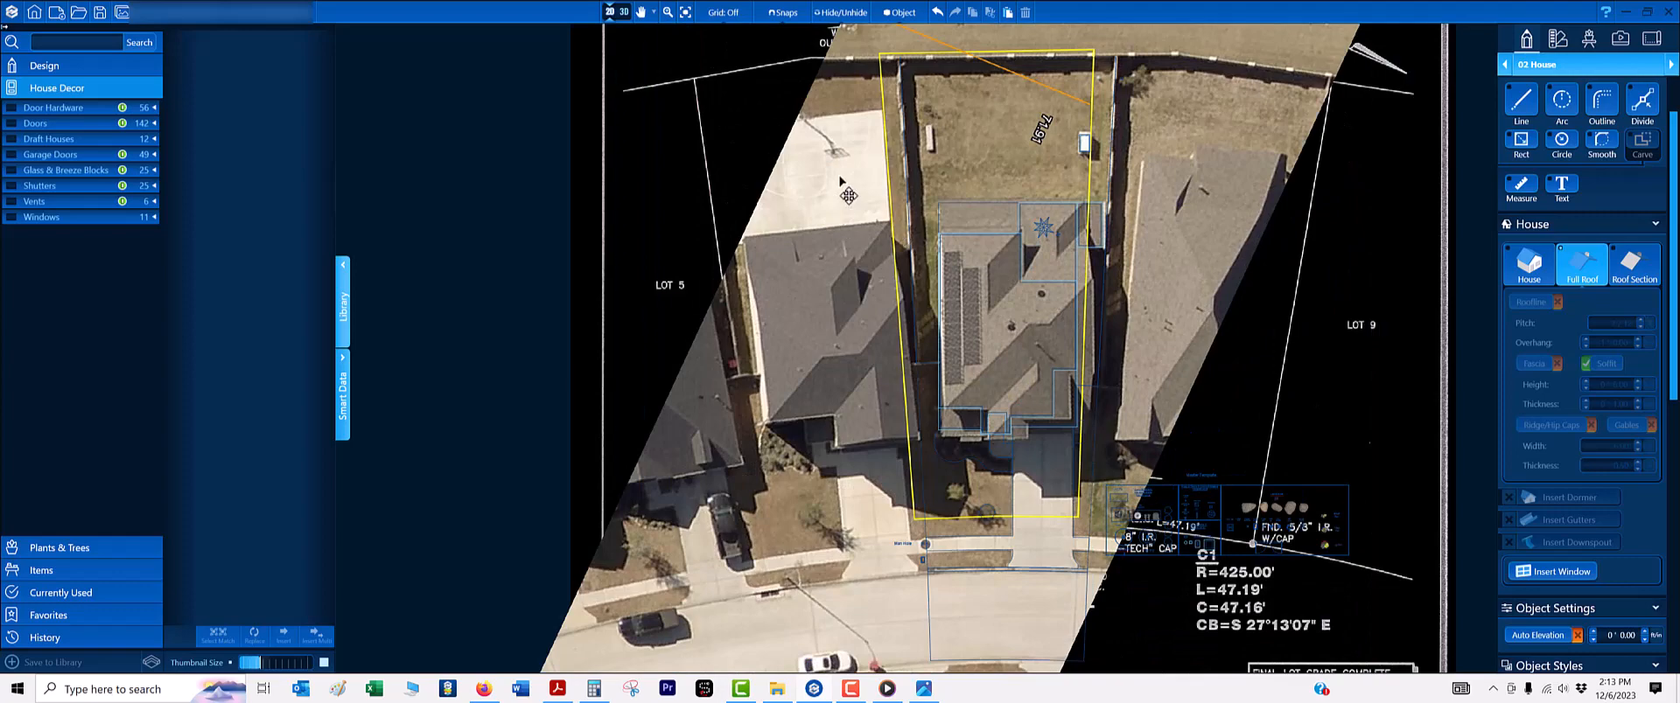
pyautogui.scroll(3, 838, 364)
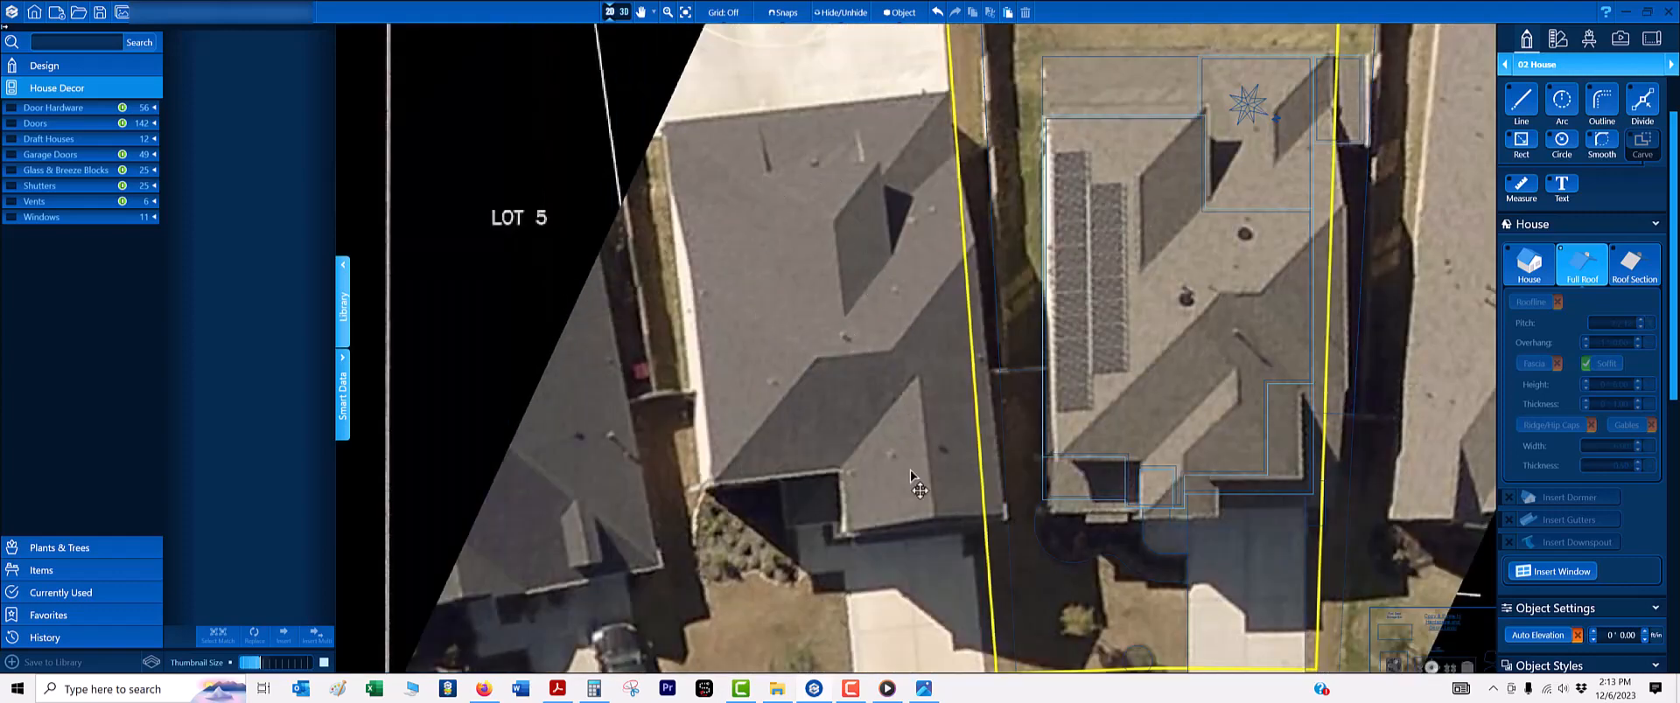
pyautogui.scroll(-3, 927, 464)
pyautogui.moveTo(990, 495); pyautogui.dragTo(977, 388, button='middle')
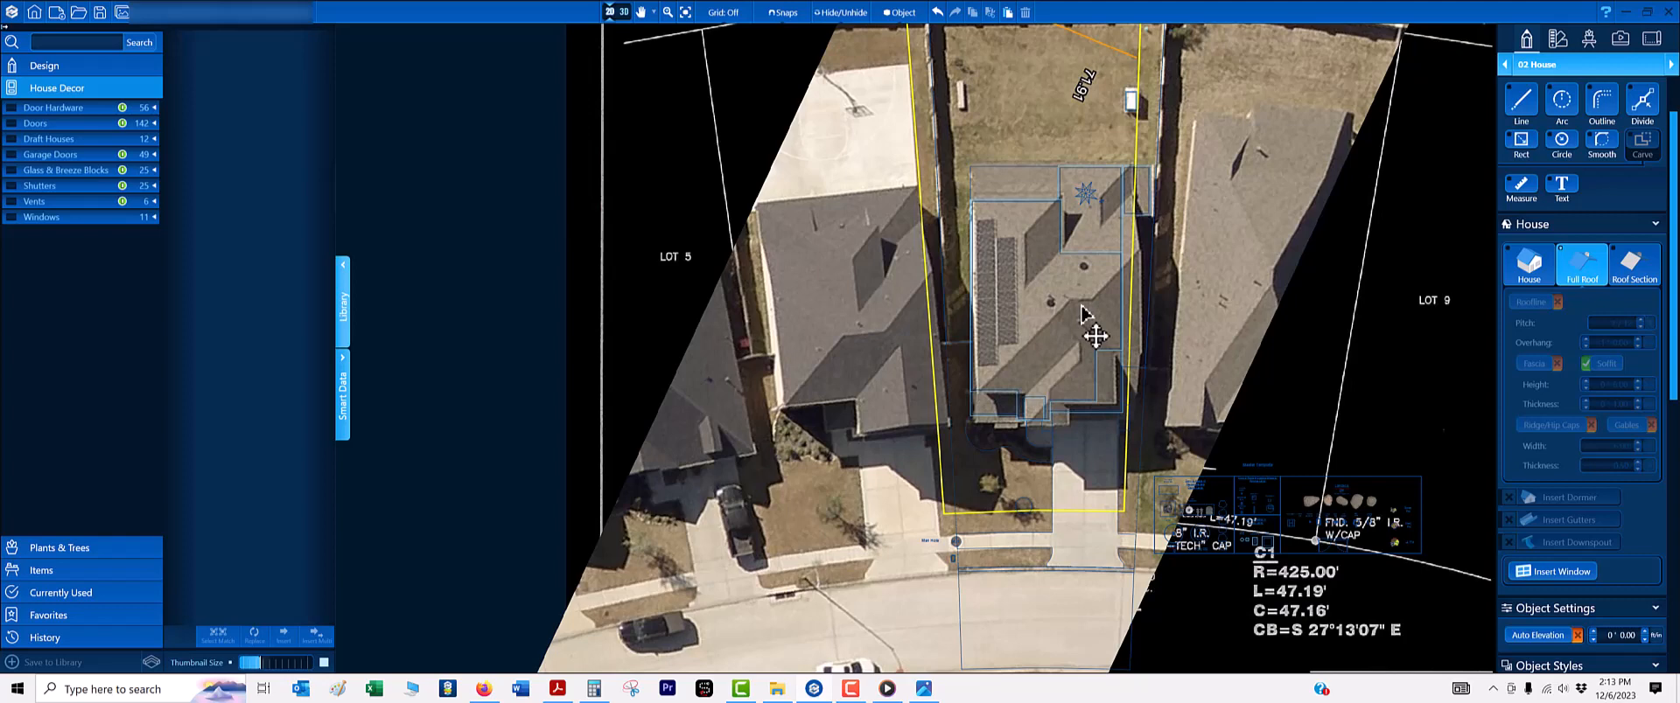
pyautogui.moveTo(1060, 127); pyautogui.dragTo(1023, 236, button='middle')
pyautogui.scroll(-2, 1021, 235)
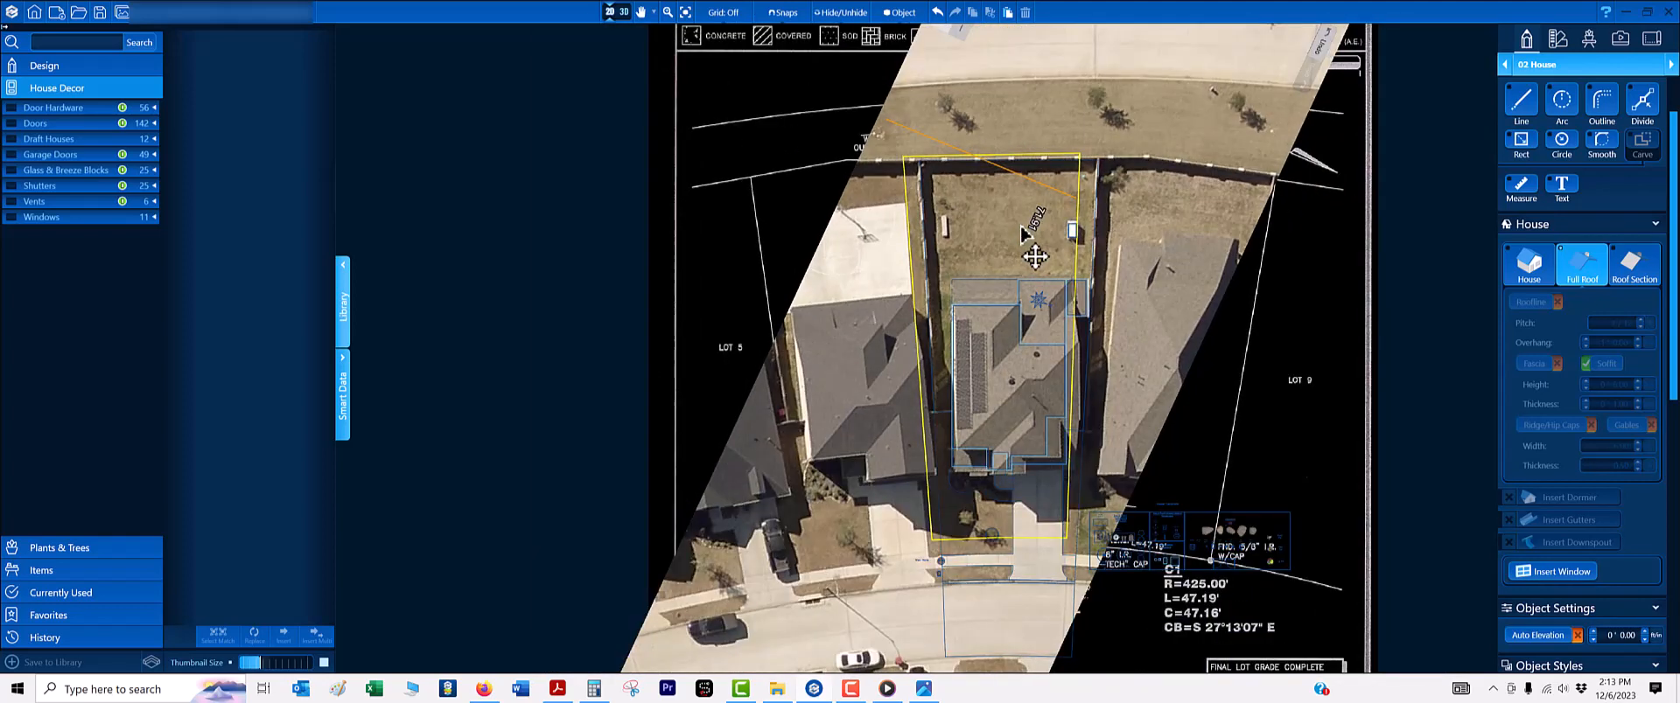
pyautogui.scroll(2, 990, 409)
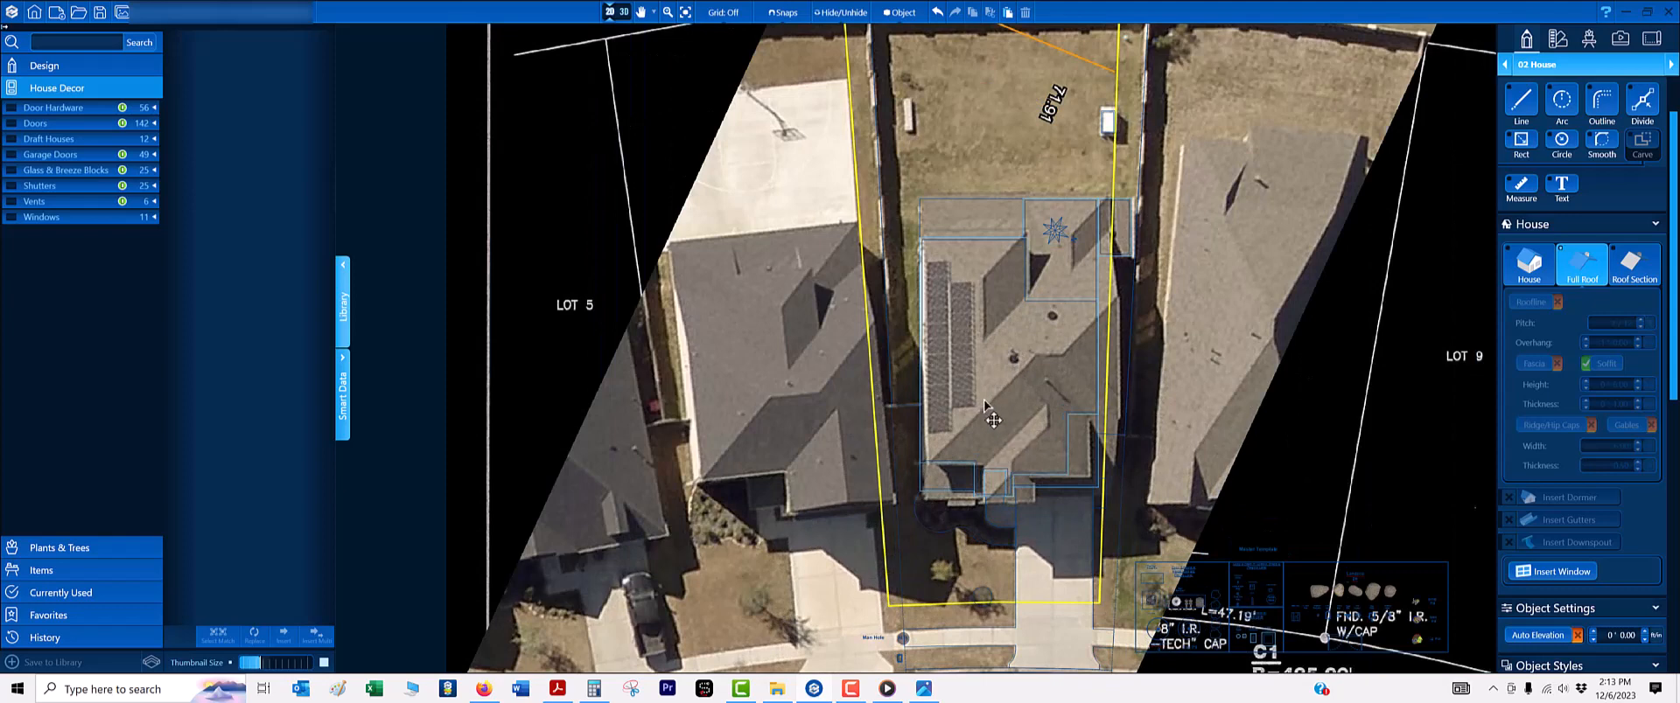
# - Hide the aerial imagery and survey so only the drawn plan lines are displayed
pyautogui.moveTo(994, 409); pyautogui.dragTo(986, 330, button='middle')
pyautogui.press('i')
pyautogui.scroll(-2, 970, 283)
pyautogui.scroll(2, 975, 357)
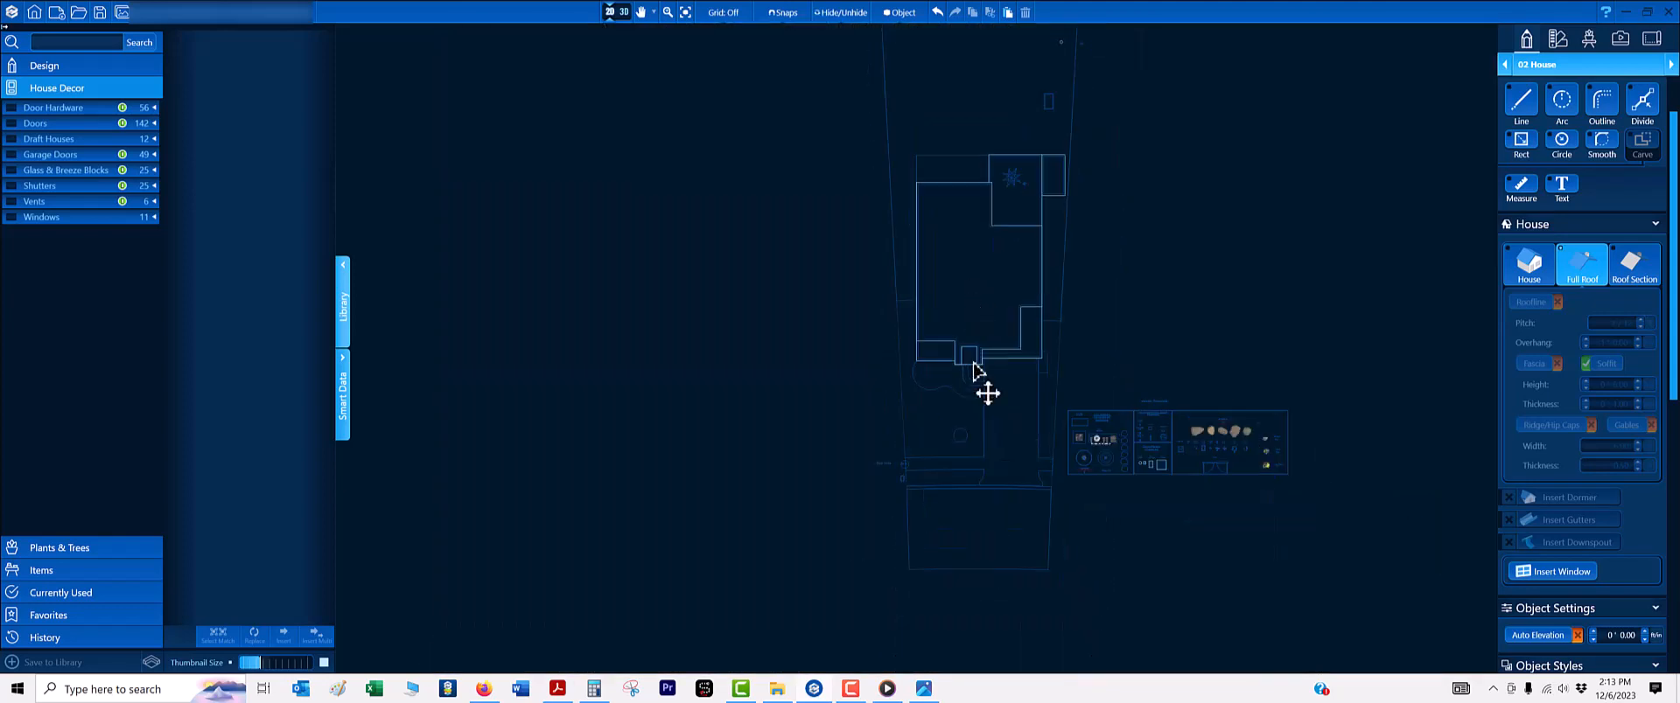
pyautogui.scroll(-3, 998, 117)
pyautogui.scroll(2, 988, 173)
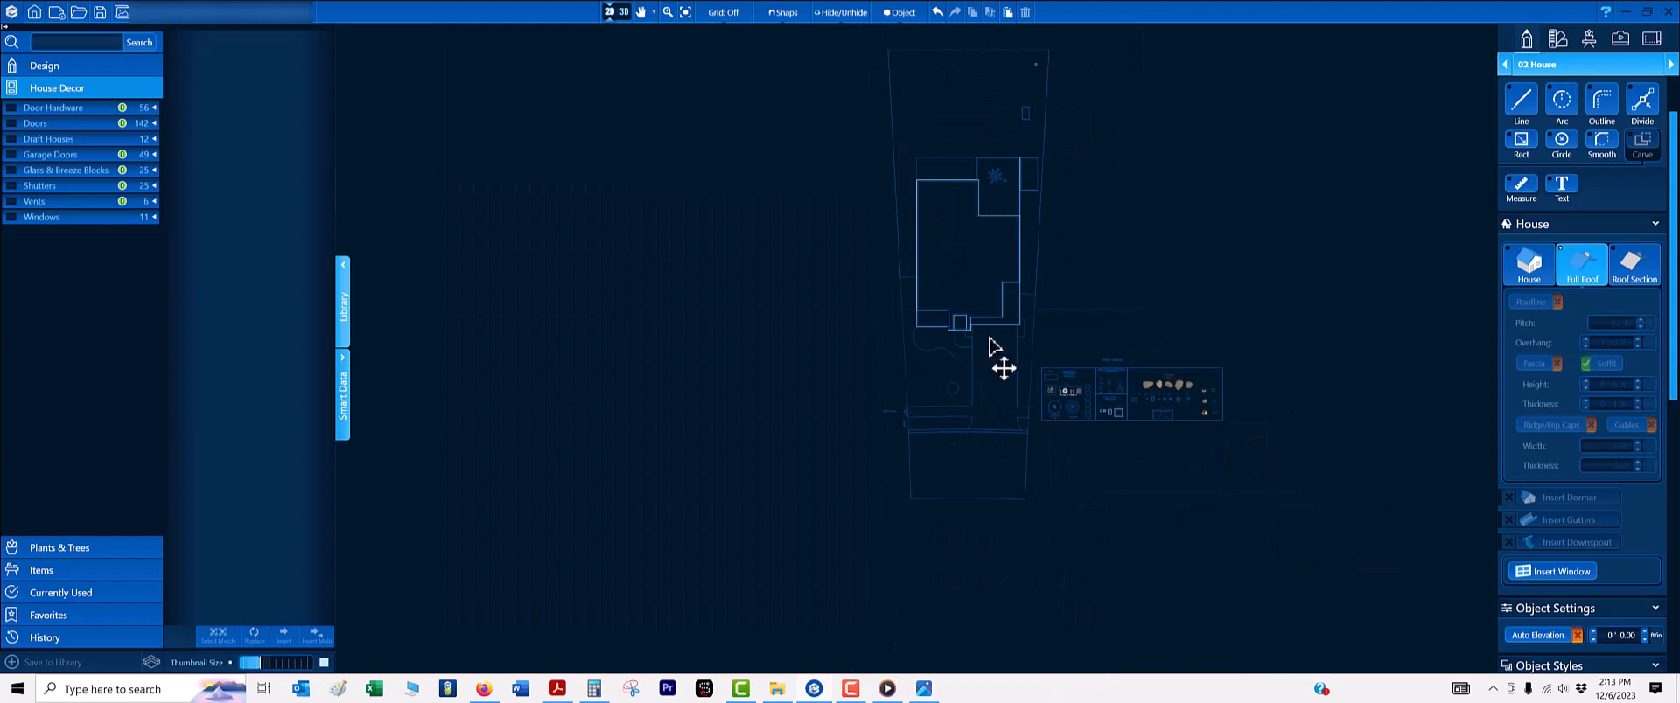
pyautogui.scroll(2, 895, 450)
pyautogui.scroll(2, 858, 402)
pyautogui.moveTo(861, 295); pyautogui.dragTo(831, 390, button='middle')
pyautogui.scroll(-3, 1041, 315)
pyautogui.moveTo(1077, 255); pyautogui.dragTo(1057, 327, button='middle')
pyautogui.scroll(1, 1020, 205)
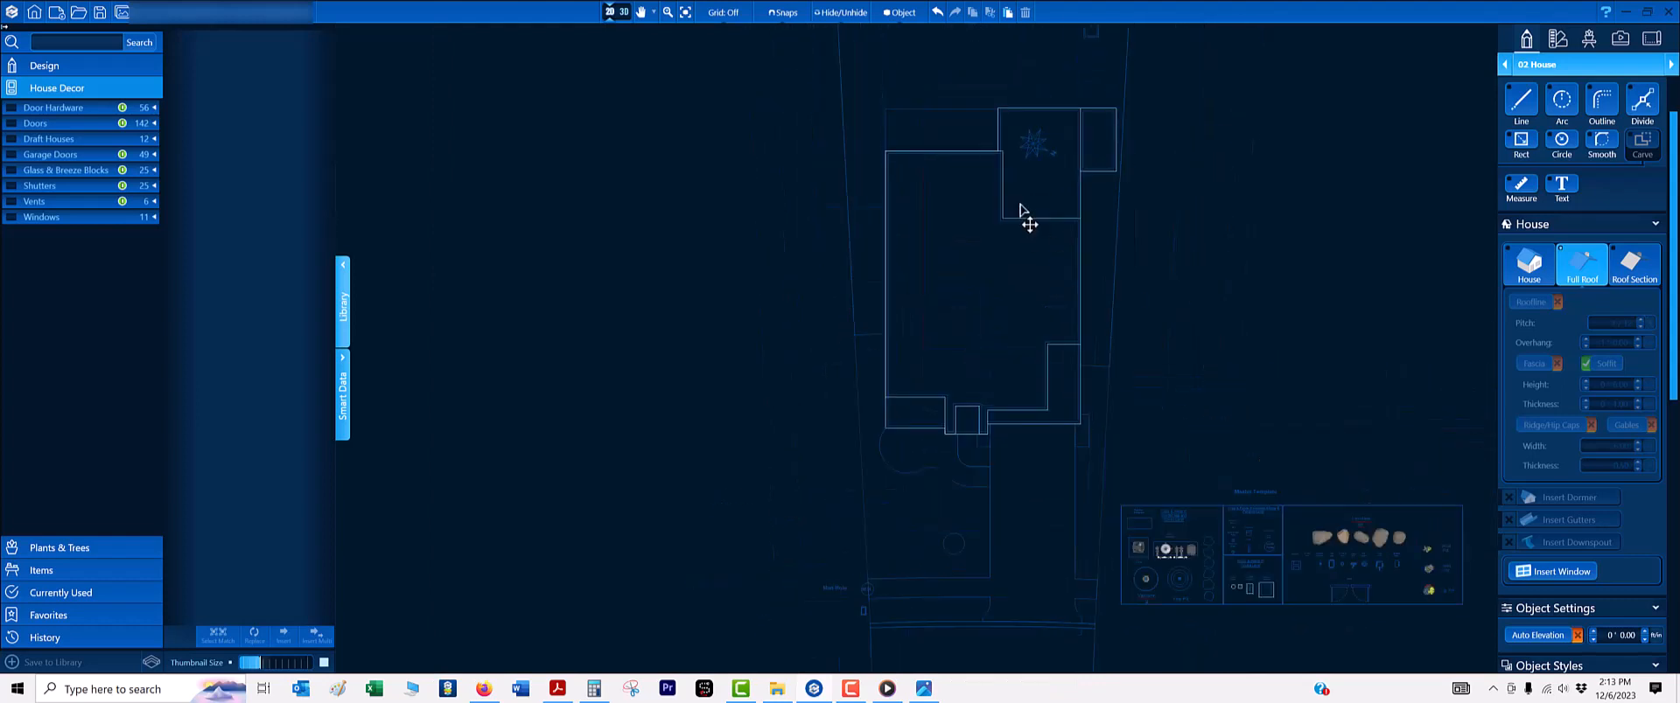
# - Select the house roofline, review its outline against the house walls, and clear the selection
pyautogui.click(1041, 216)
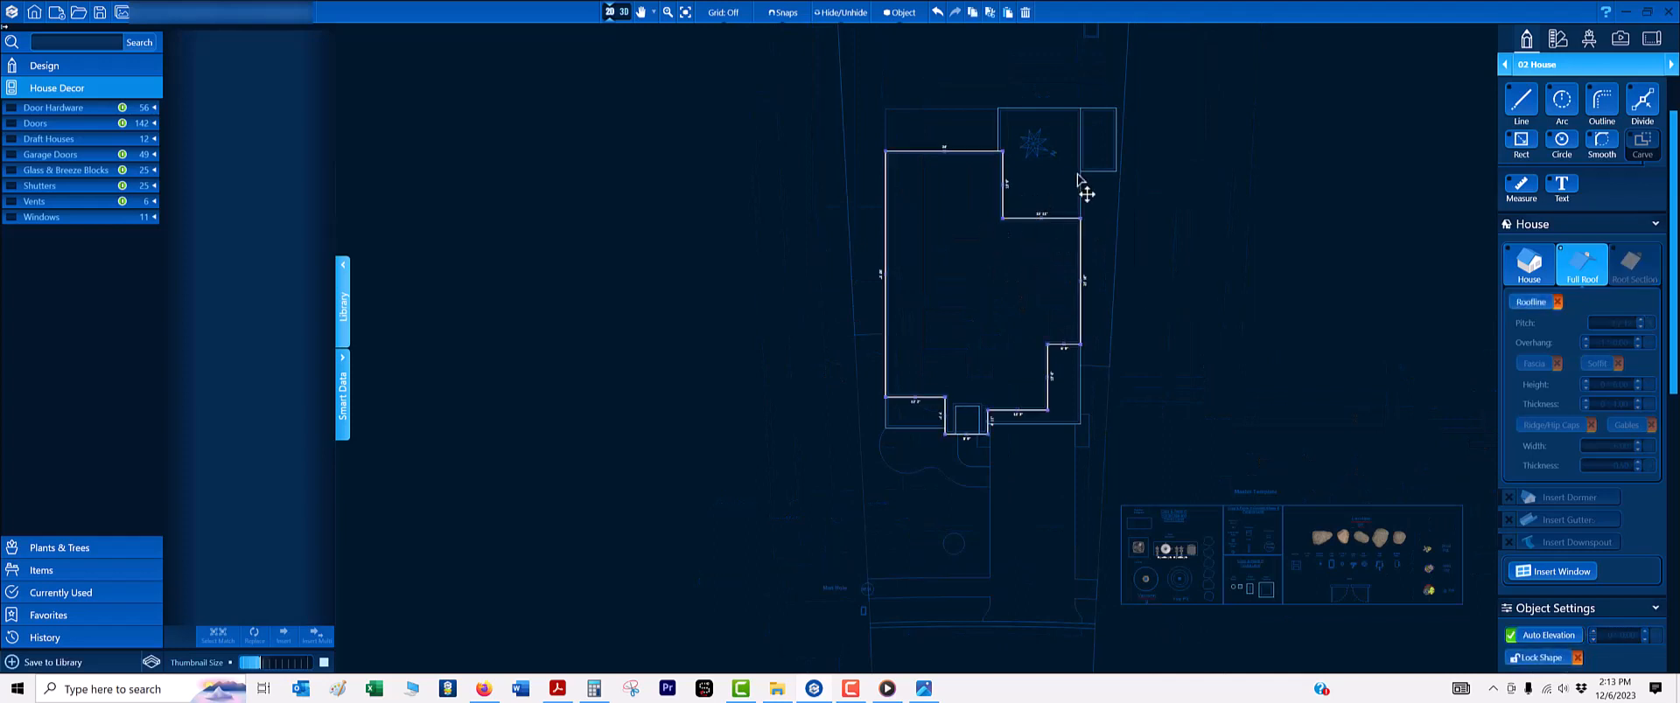
pyautogui.scroll(-2, 1064, 201)
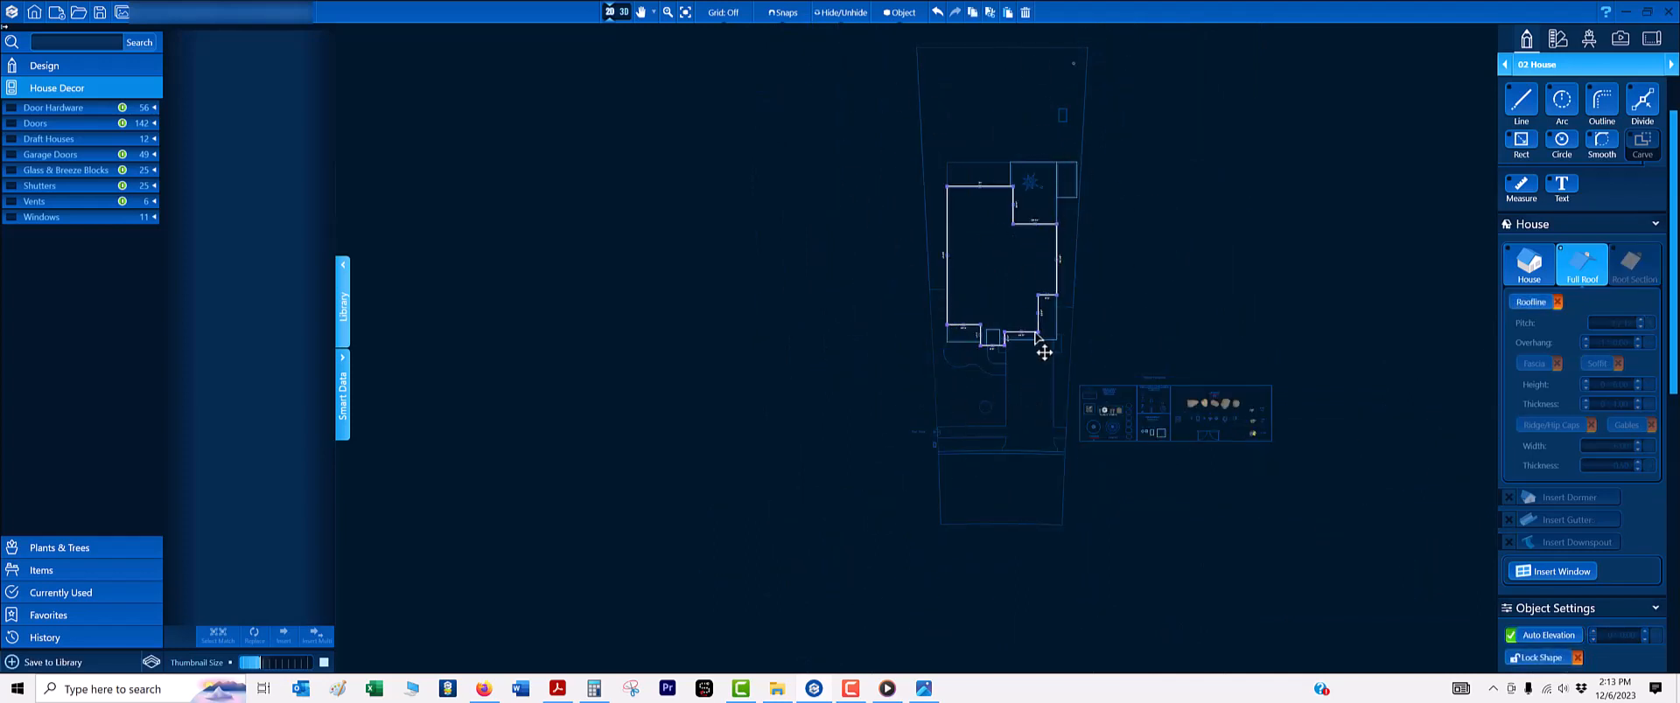
pyautogui.scroll(1, 1002, 243)
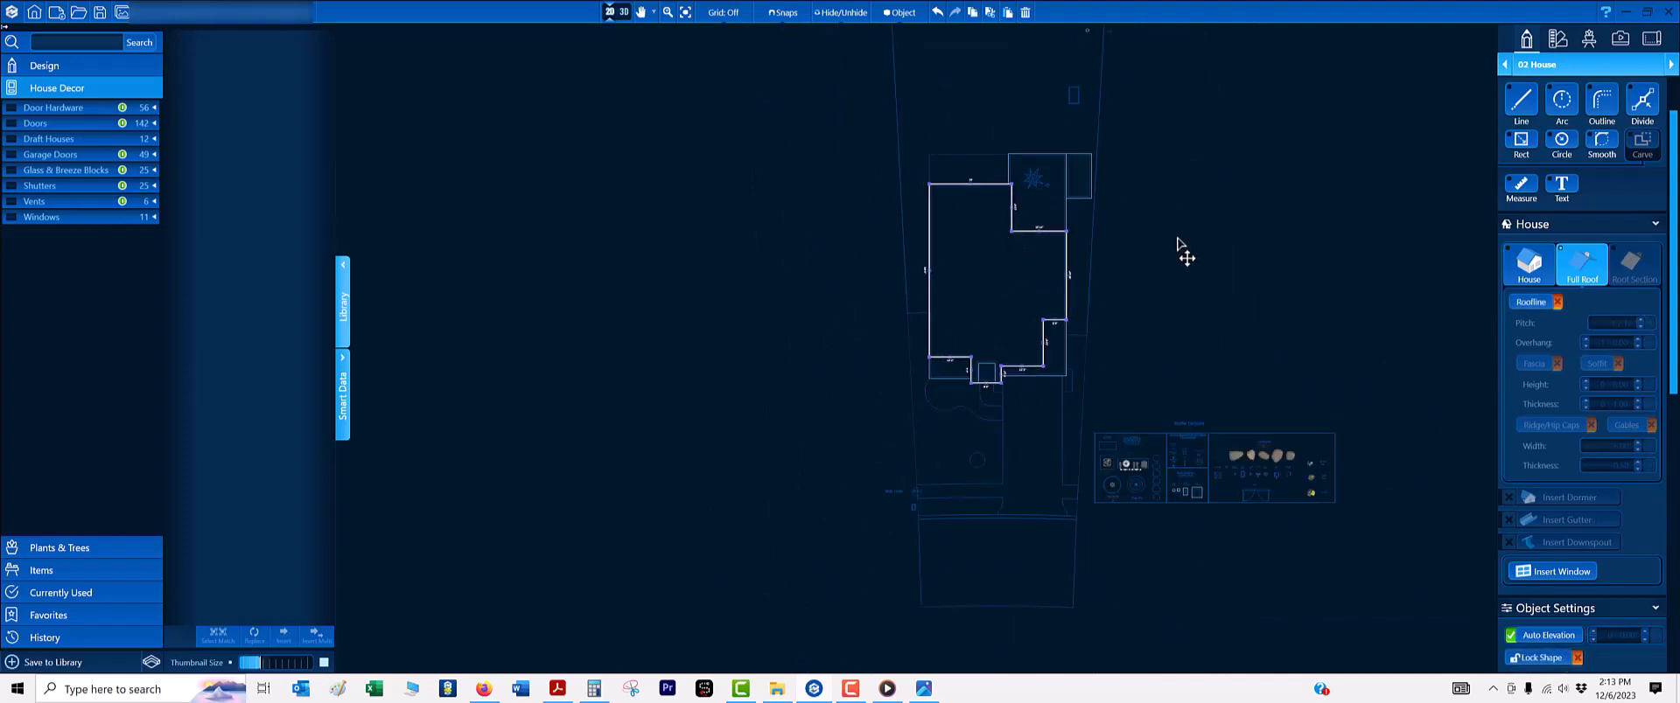
pyautogui.moveTo(1043, 188); pyautogui.dragTo(1015, 264, button='middle')
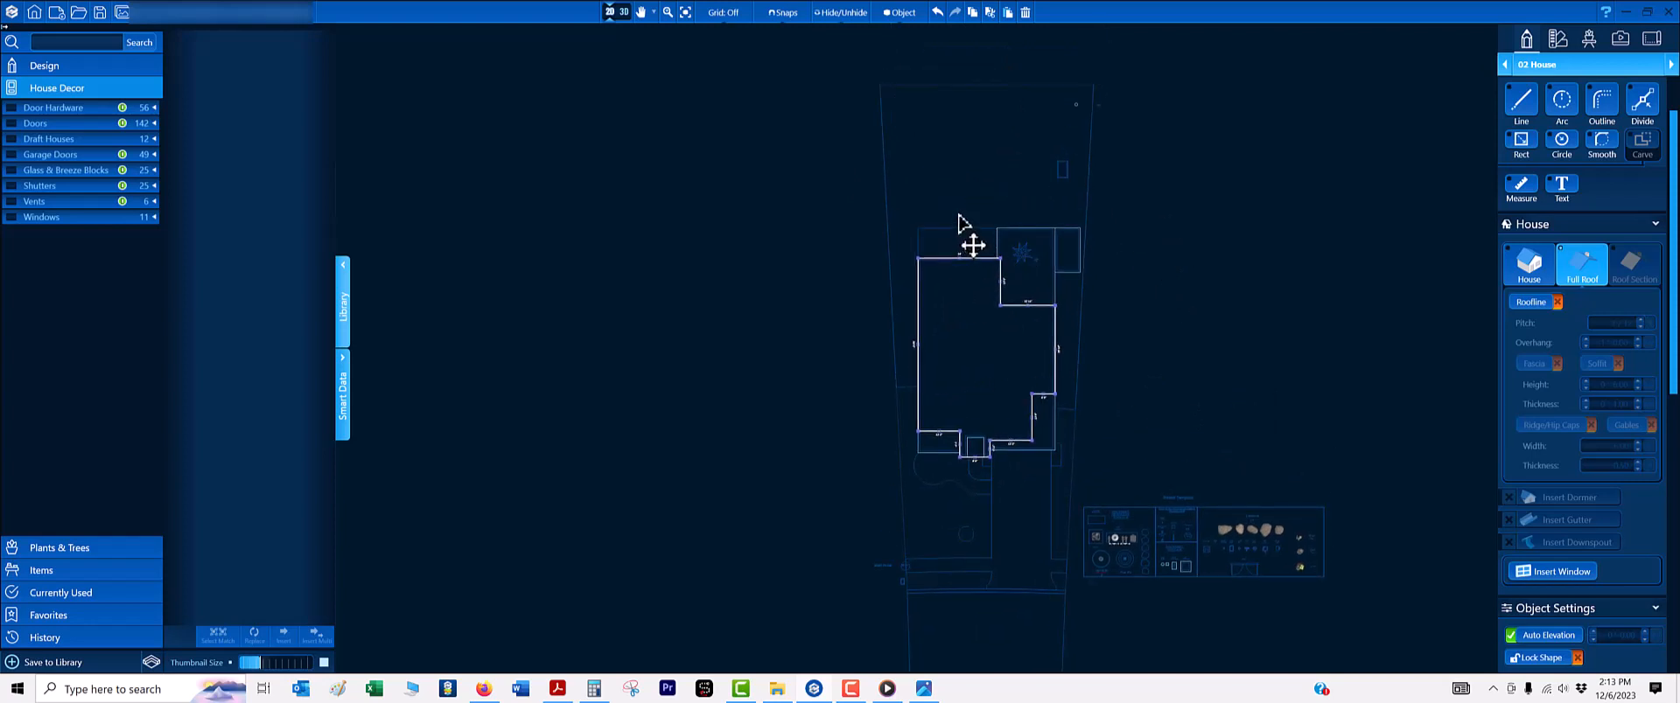
pyautogui.scroll(2, 971, 187)
pyautogui.click(729, 182)
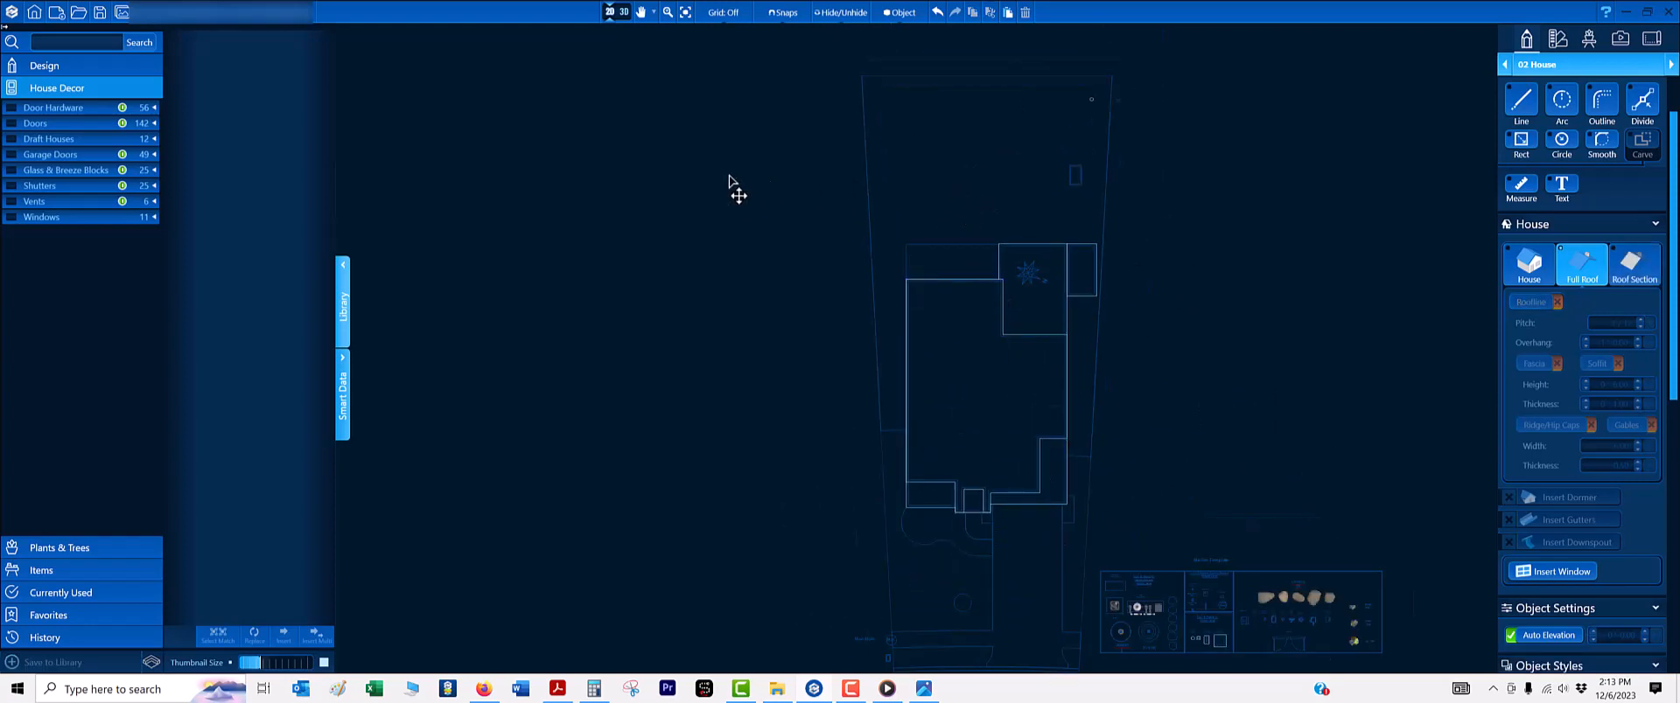